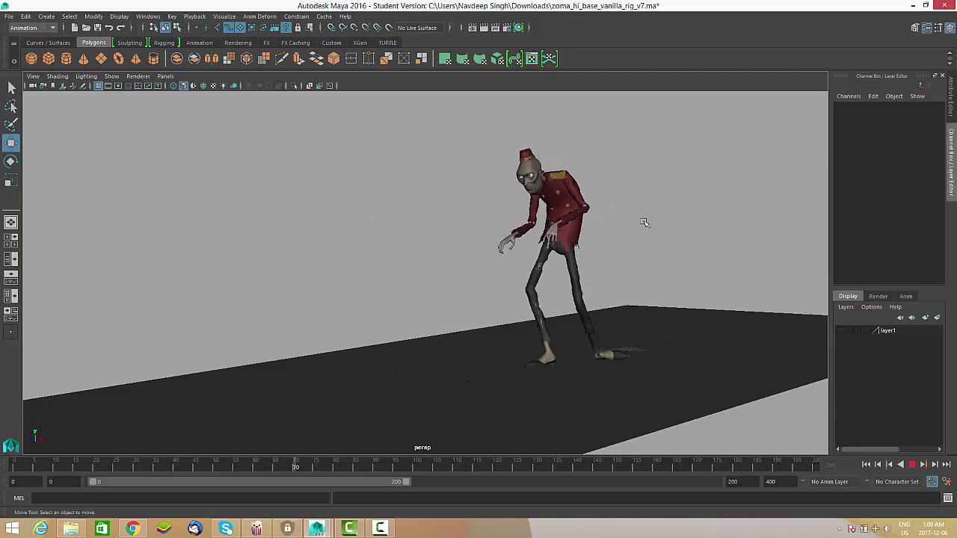
Review the finished zombie walk animation from several angles while it plays.
left_click_drag(546, 223, 566, 250, "alt")
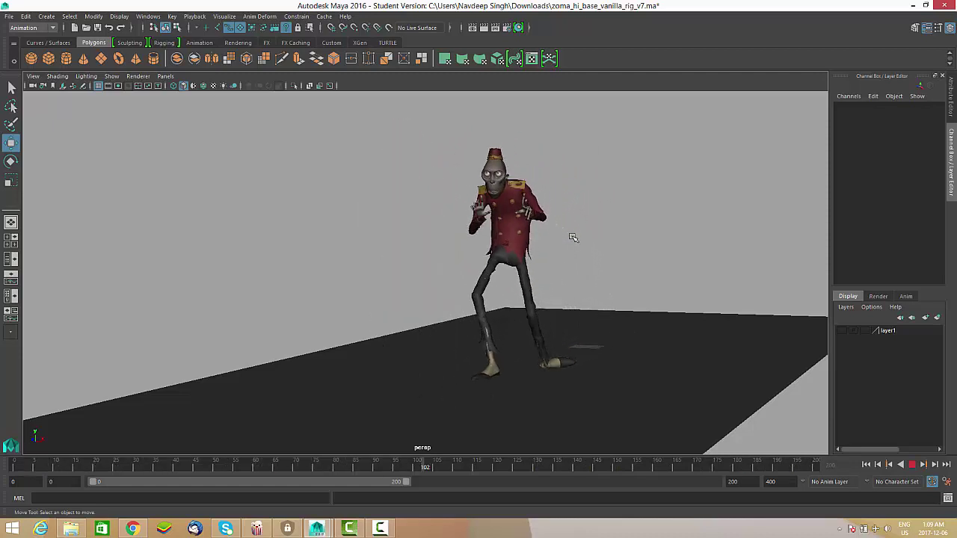
left_click_drag(565, 280, 583, 312, "alt")
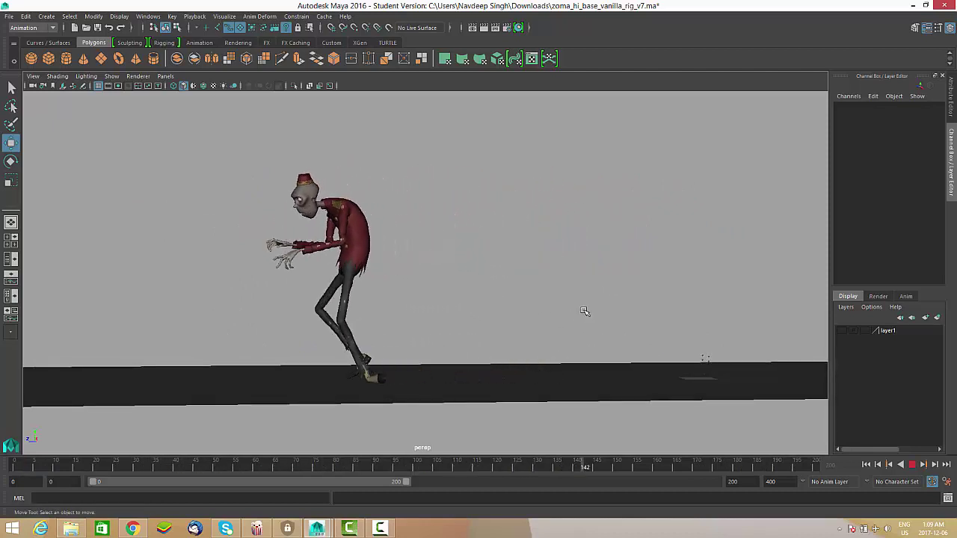
left_click_drag(554, 304, 625, 338, "alt")
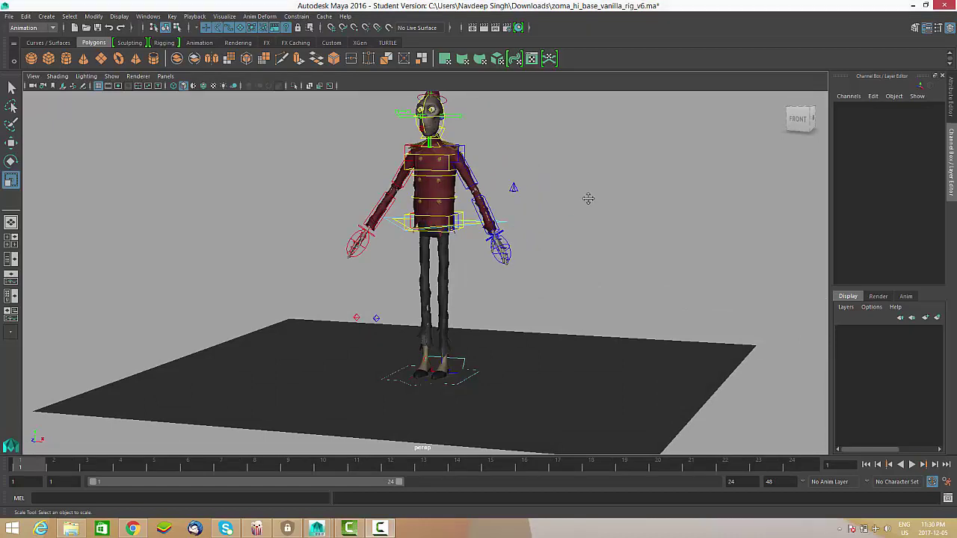
Examine the unposed zombie rig and its controls from the front and side, both close up and at full height.
left_click_drag(593, 197, 541, 295, "alt")
scroll(538, 291, "up", 3)
middle_click_drag(516, 273, 495, 365, "alt")
scroll(583, 363, "up", 5)
left_click_drag(582, 364, 479, 225, "alt")
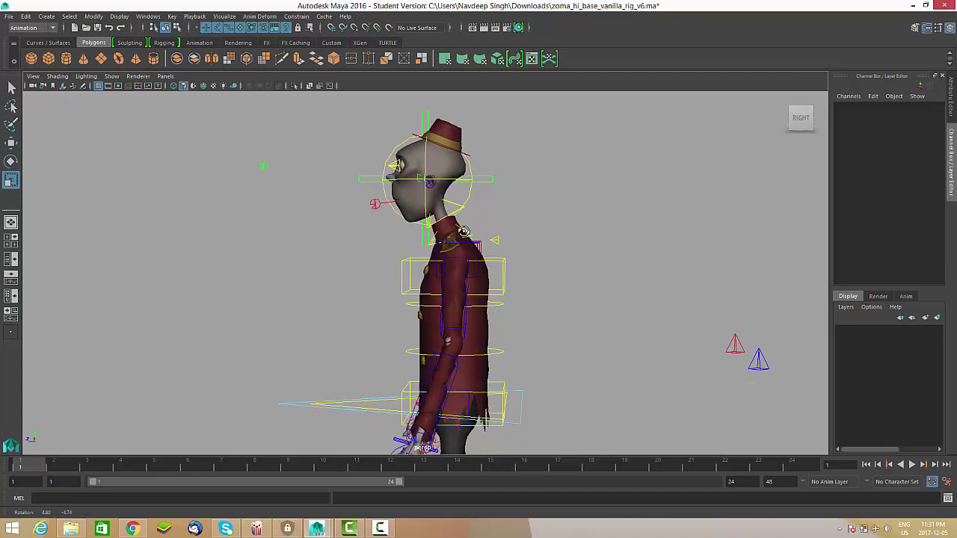
right_click_drag(479, 224, 418, 253, "alt")
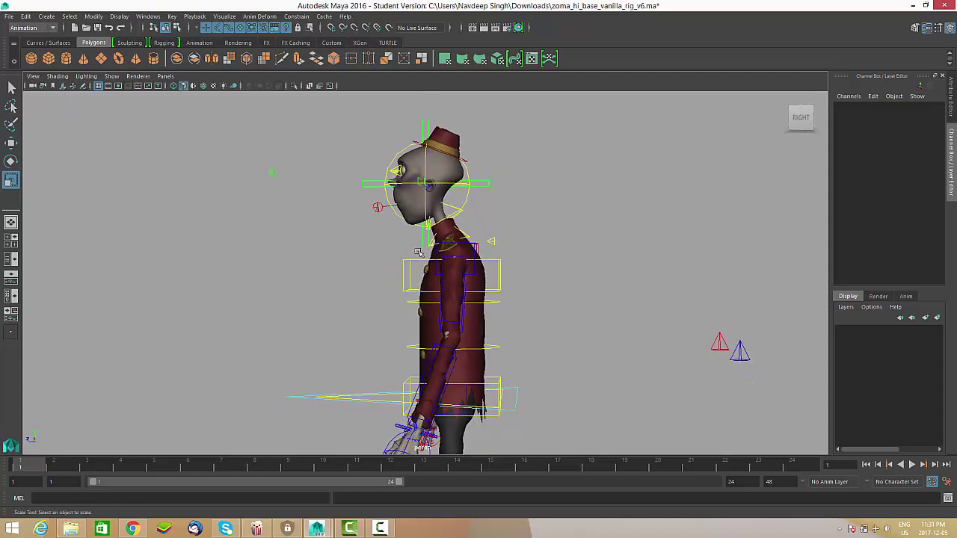
left_click_drag(445, 237, 385, 248, "alt")
right_click_drag(385, 248, 228, 301, "alt")
left_click_drag(413, 309, 420, 294, "alt")
left_click_drag(482, 315, 381, 316, "alt")
right_click_drag(381, 316, 432, 334, "alt")
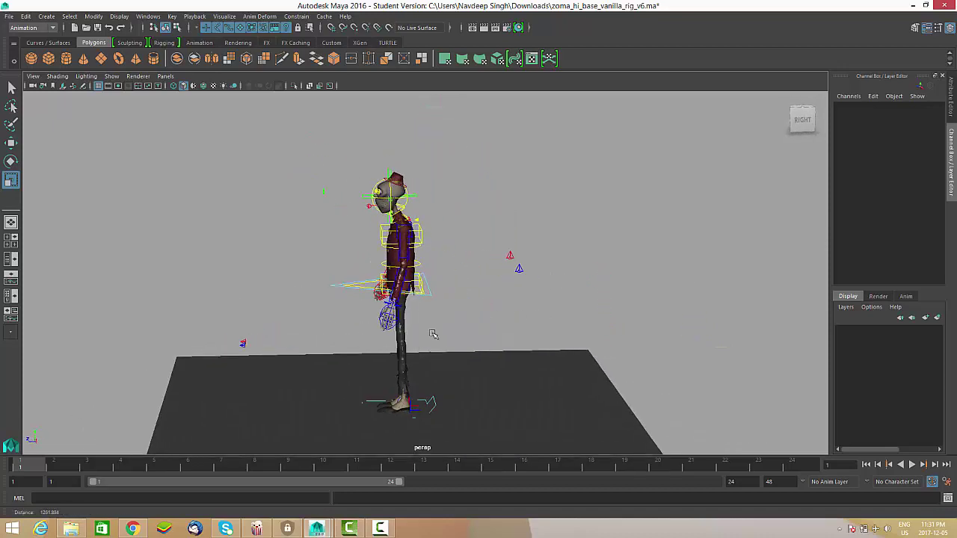
middle_click_drag(447, 260, 459, 273, "alt")
right_click_drag(459, 274, 477, 274, "alt")
left_click_drag(476, 273, 421, 276, "alt")
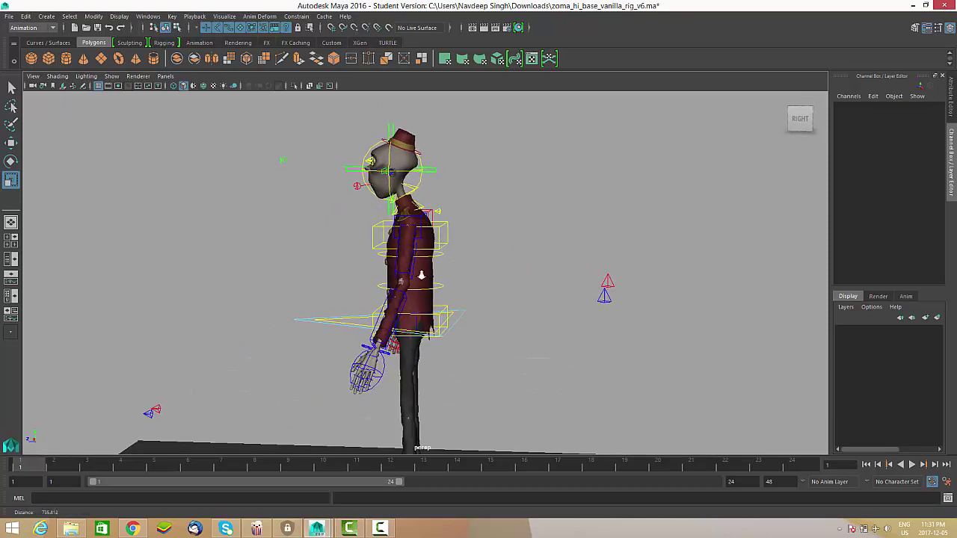
right_click_drag(421, 275, 426, 267, "alt")
Select the chest control and inspect the rig's torso, leg and foot controls from the back and side.
left_click(443, 218)
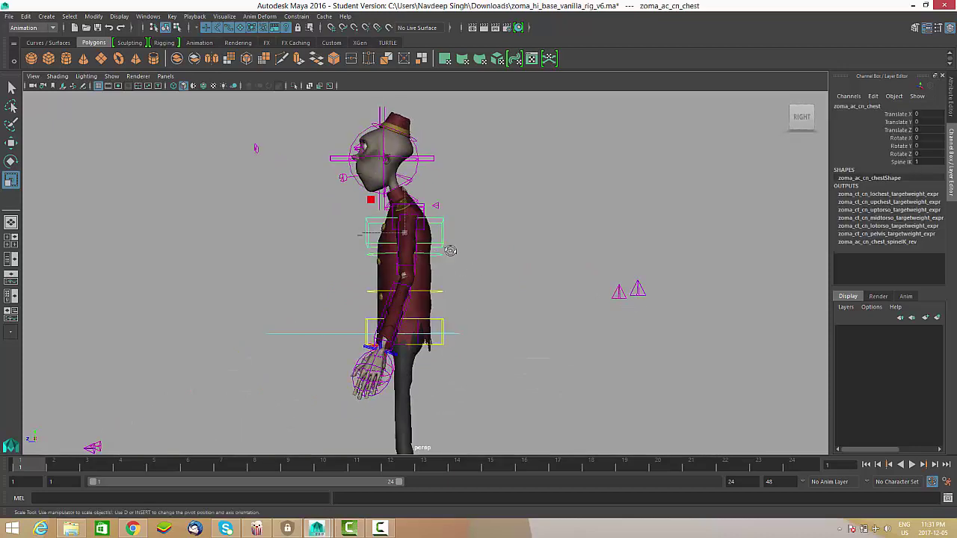
left_click_drag(495, 293, 330, 320, "alt")
right_click_drag(329, 320, 404, 314, "alt")
left_click_drag(403, 314, 459, 283, "alt")
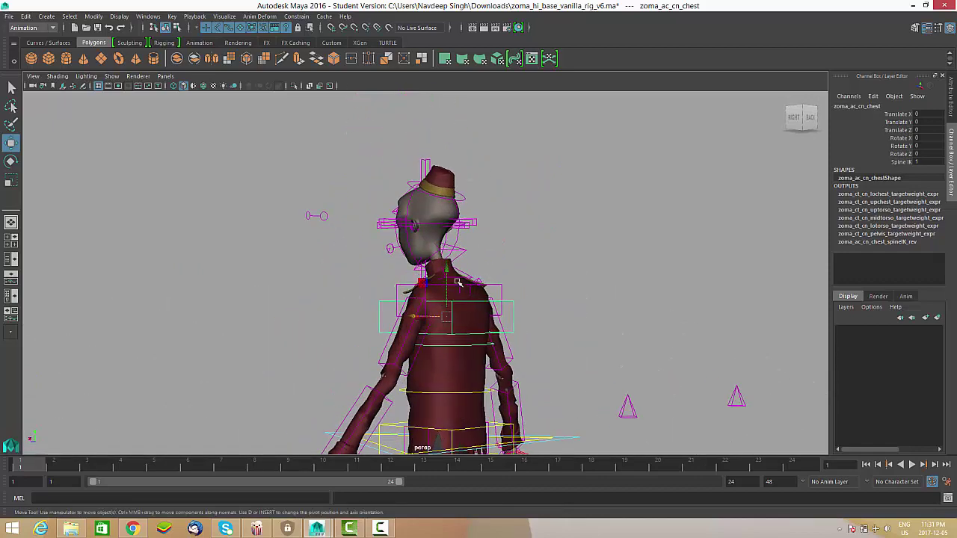
left_click_drag(441, 382, 479, 359, "alt")
right_click_drag(479, 359, 510, 289, "alt")
left_click_drag(511, 289, 515, 303, "alt")
right_click_drag(515, 303, 448, 343, "alt")
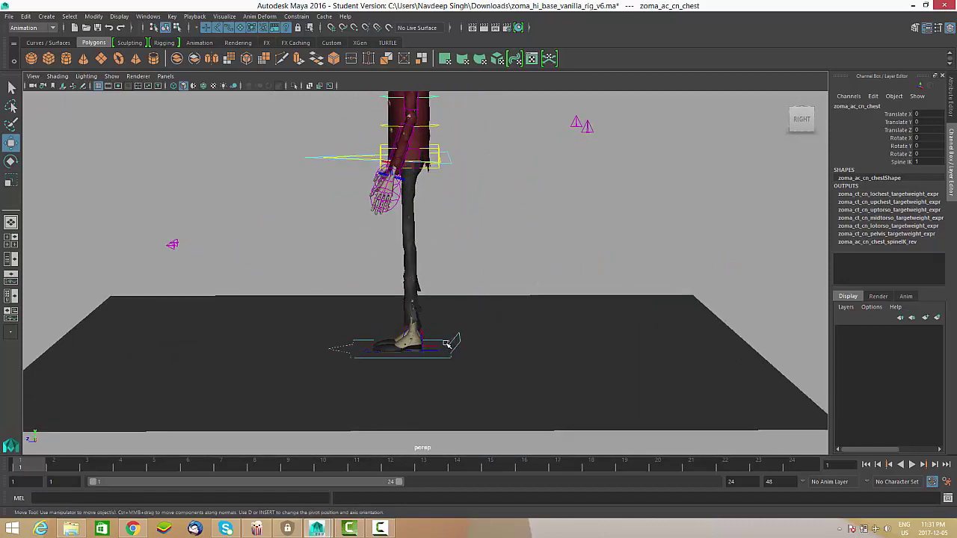
left_click_drag(426, 338, 458, 374, "alt")
Restrict viewport selection to curve objects so the ground plane cannot be picked, and clear the plane selection.
left_click(439, 363)
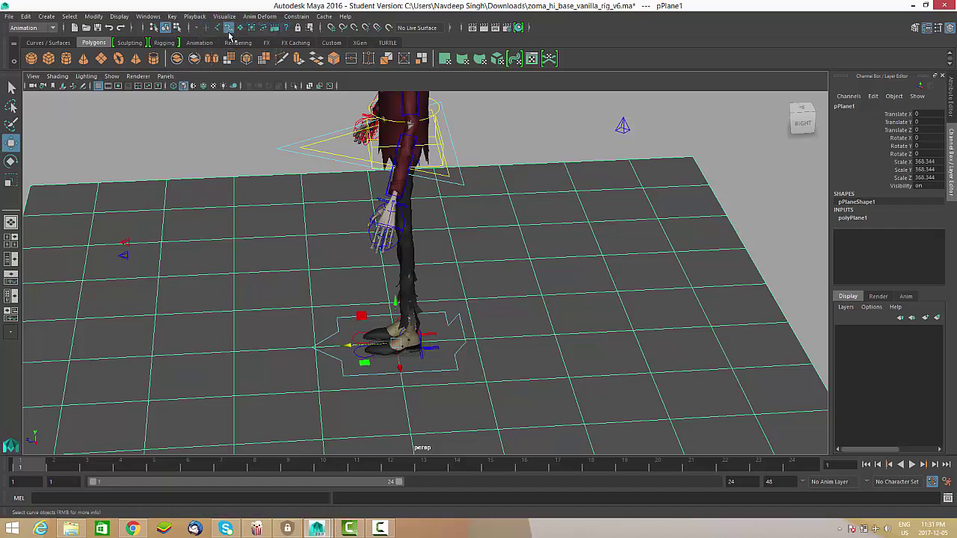
right_click_drag(518, 271, 386, 309, "alt")
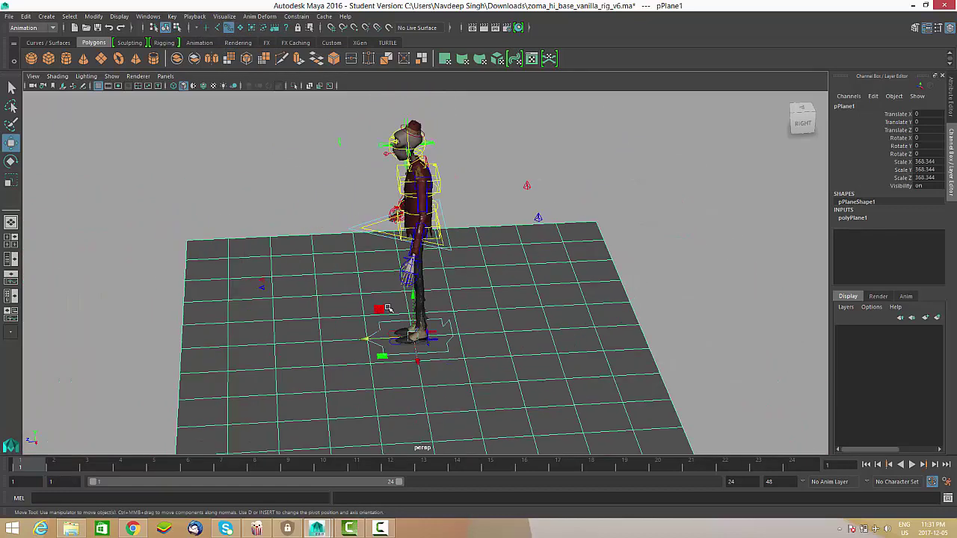
left_click_drag(386, 309, 402, 292, "alt")
right_click_drag(402, 292, 329, 273, "alt")
left_click_drag(307, 254, 294, 234, "alt")
left_click(378, 297)
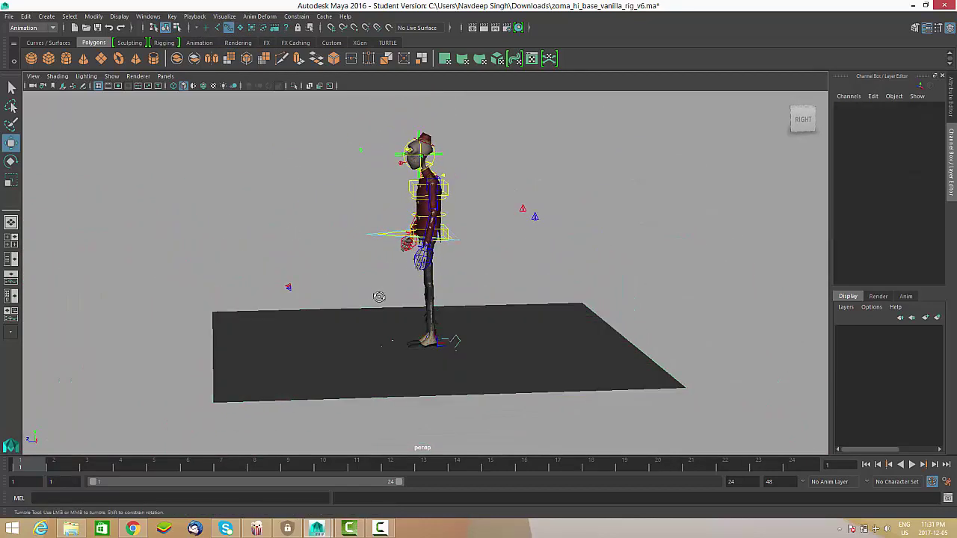
Move the left foot IK control back to Translate Z -42.174 and the right foot IK control forward by about 26 units.
right_click_drag(378, 297, 454, 352, "alt")
left_click(444, 358)
left_click_drag(444, 358, 451, 359, "alt")
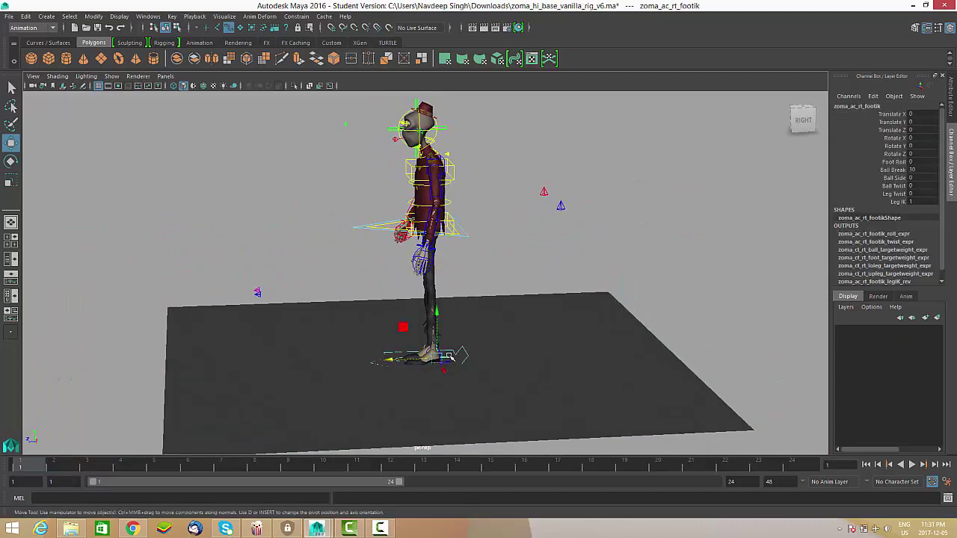
right_click_drag(470, 339, 479, 370, "alt")
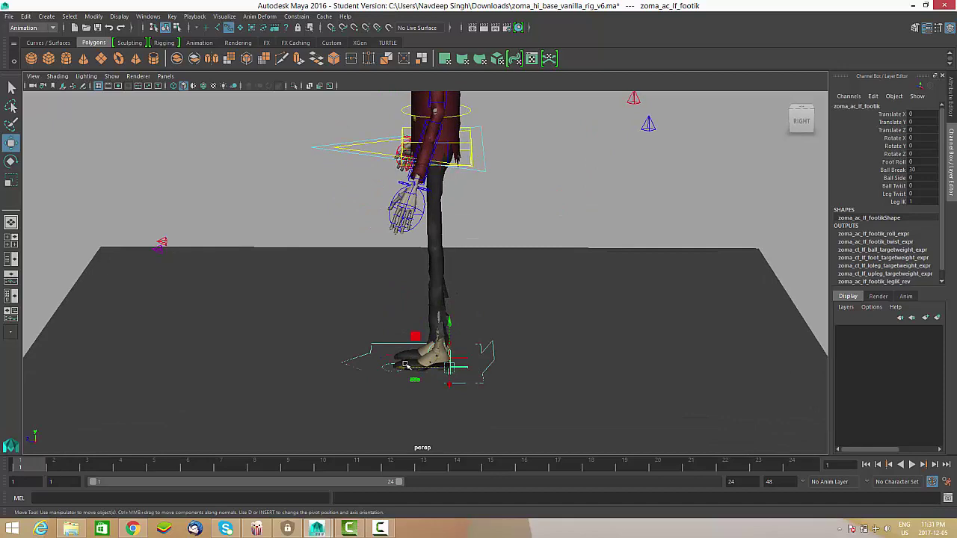
left_click_drag(405, 365, 335, 356)
left_click_drag(451, 364, 481, 377, "alt")
left_click(465, 358)
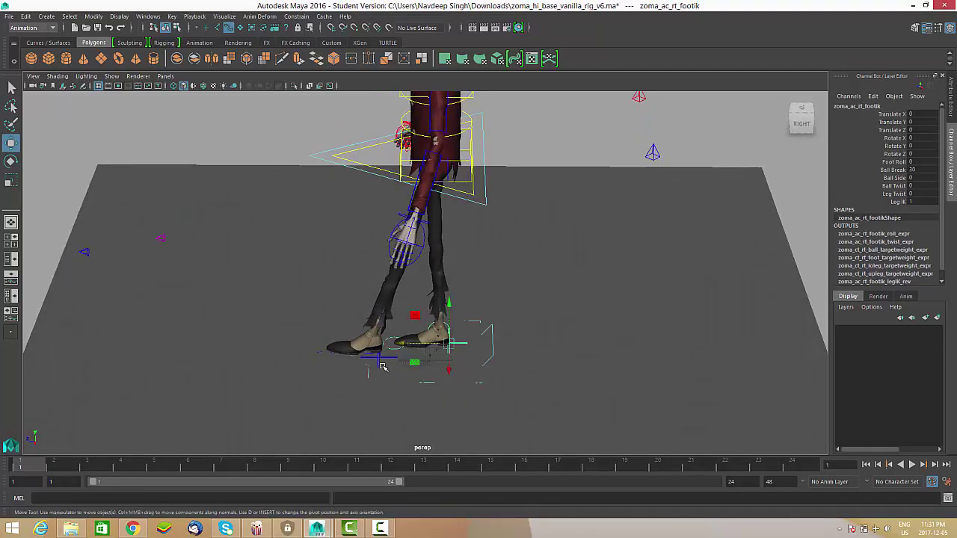
left_click_drag(335, 359, 496, 358)
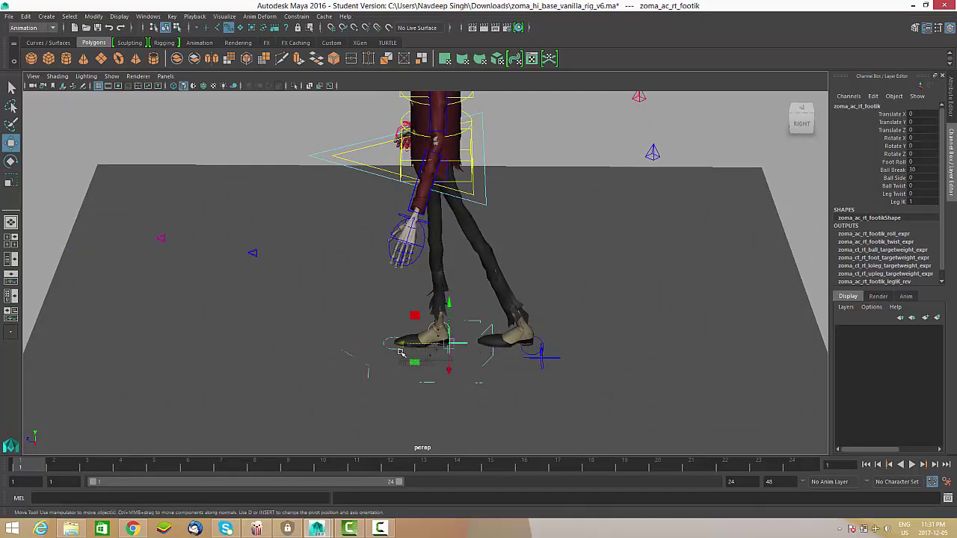
left_click_drag(341, 346, 493, 284, "alt")
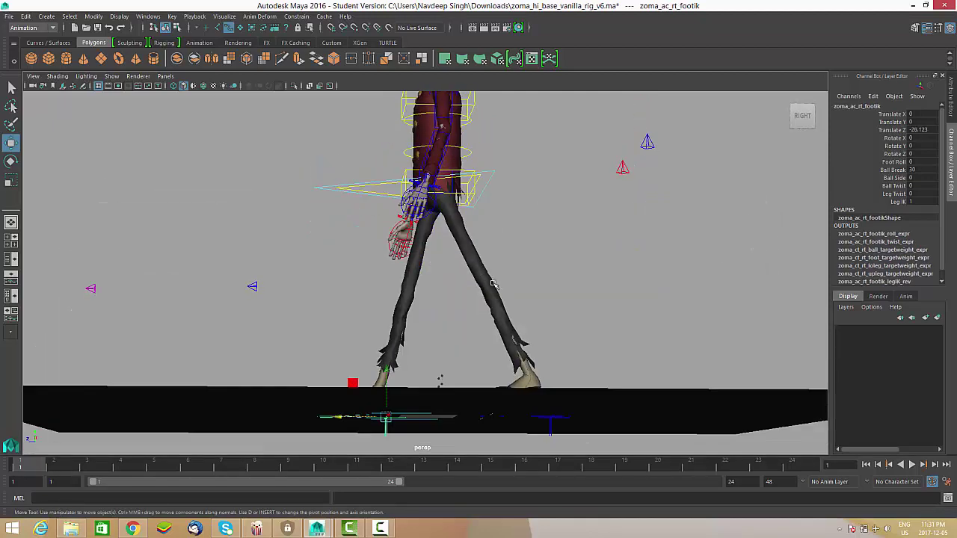
Lower the body control at the hips so the legs bend in the stride pose.
left_click(490, 171)
left_click_drag(506, 220, 506, 340, "alt")
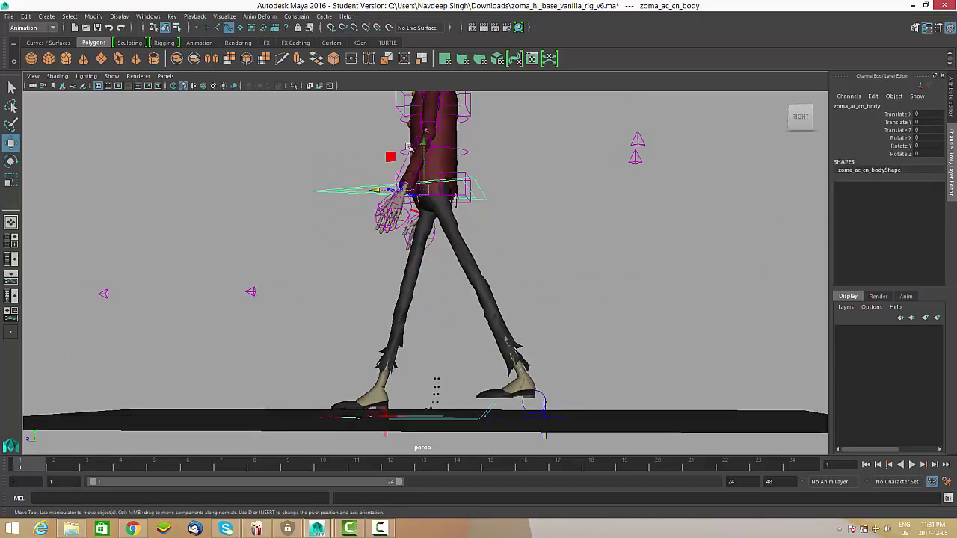
left_click_drag(424, 140, 413, 224)
Turn the rear left foot IK control outward to Rotate Y 80.984.
left_click_drag(479, 311, 380, 373, "alt")
left_click(355, 407)
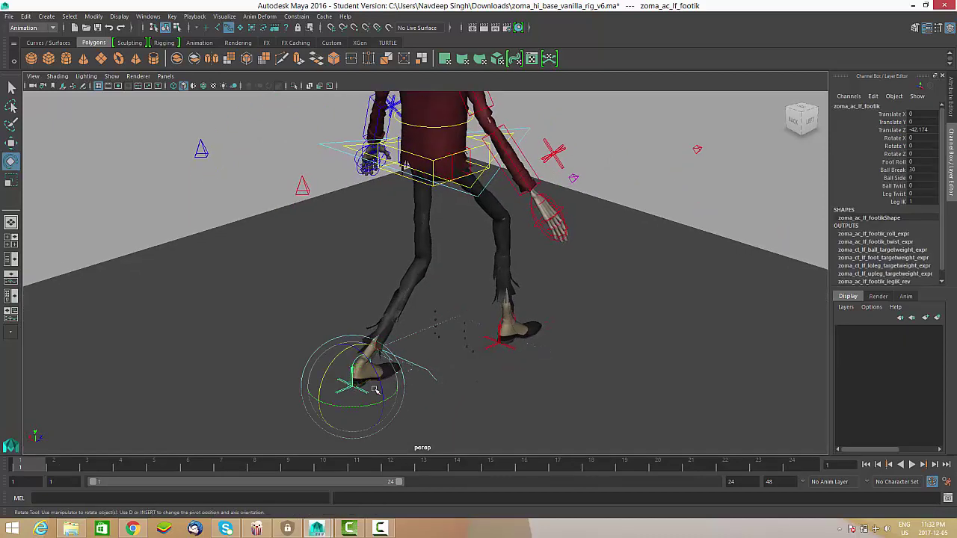
left_click_drag(358, 407, 496, 349)
right_click_drag(496, 349, 534, 384, "alt")
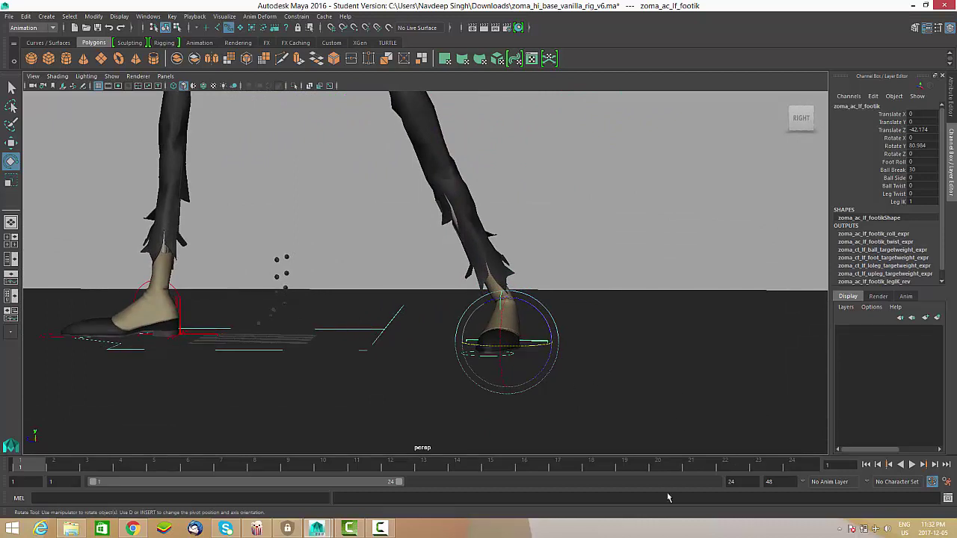
left_click_drag(566, 345, 578, 337, "alt")
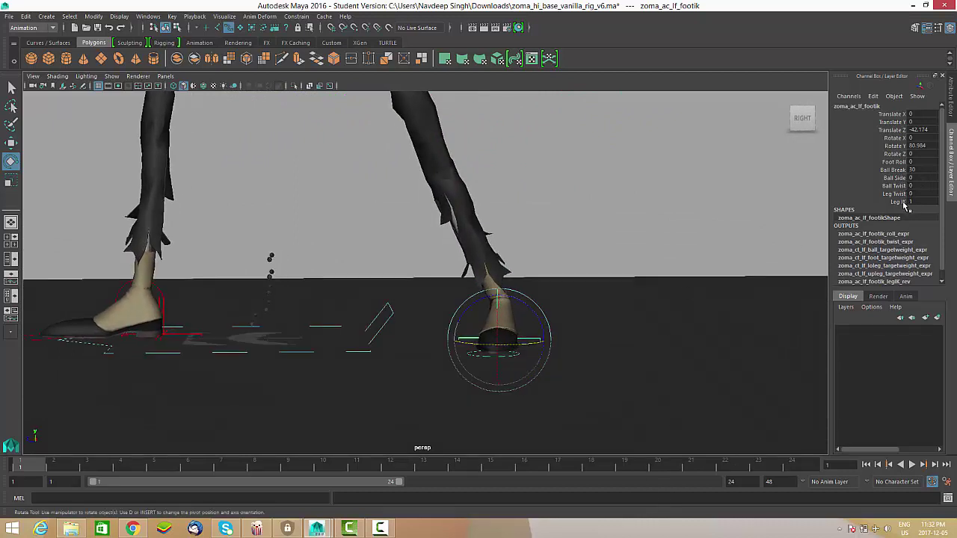
Try out the left foot's Foot Roll, Ball Side and Ball Twist attributes, undoing each change.
left_click_drag(615, 285, 610, 306, "alt")
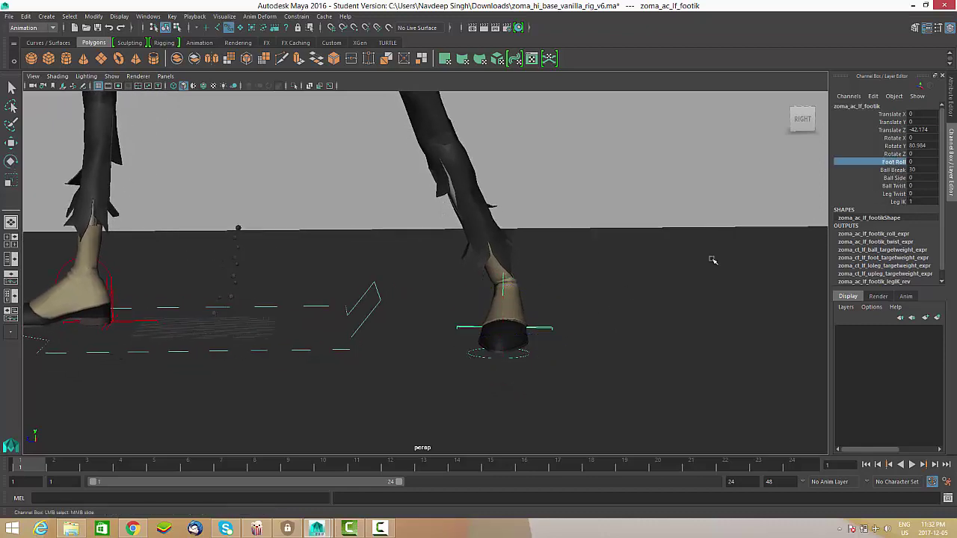
left_click_drag(596, 330, 578, 334, "alt")
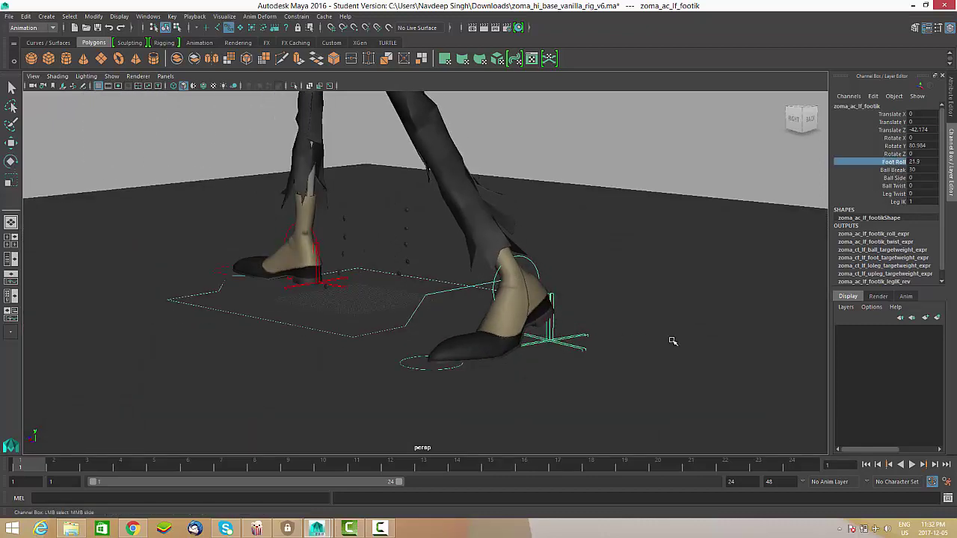
key("ctrl+z")
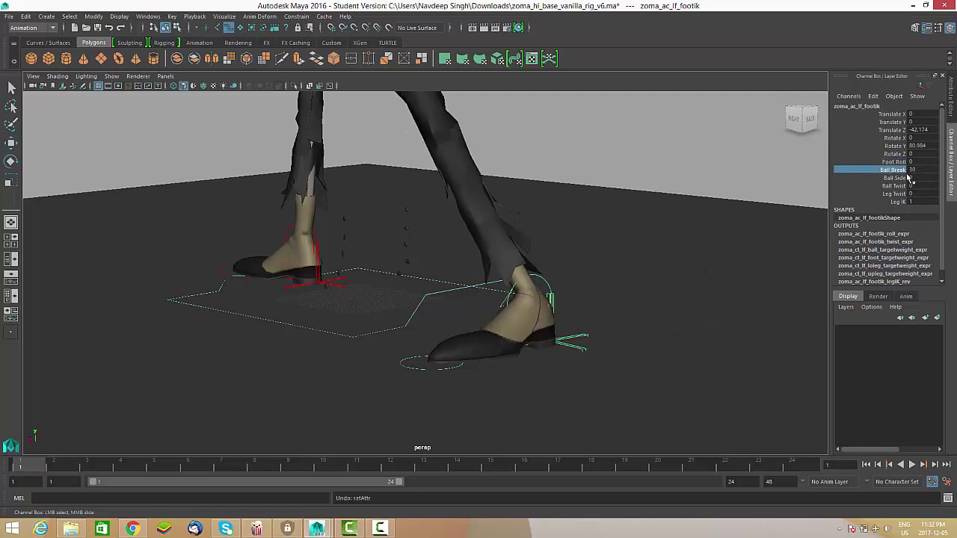
middle_click_drag(649, 287, 600, 287)
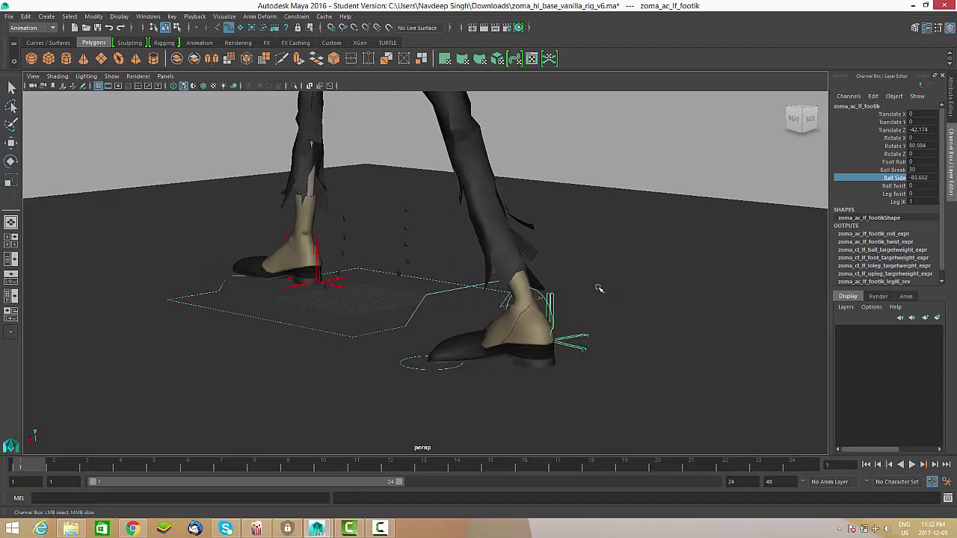
key("ctrl+z")
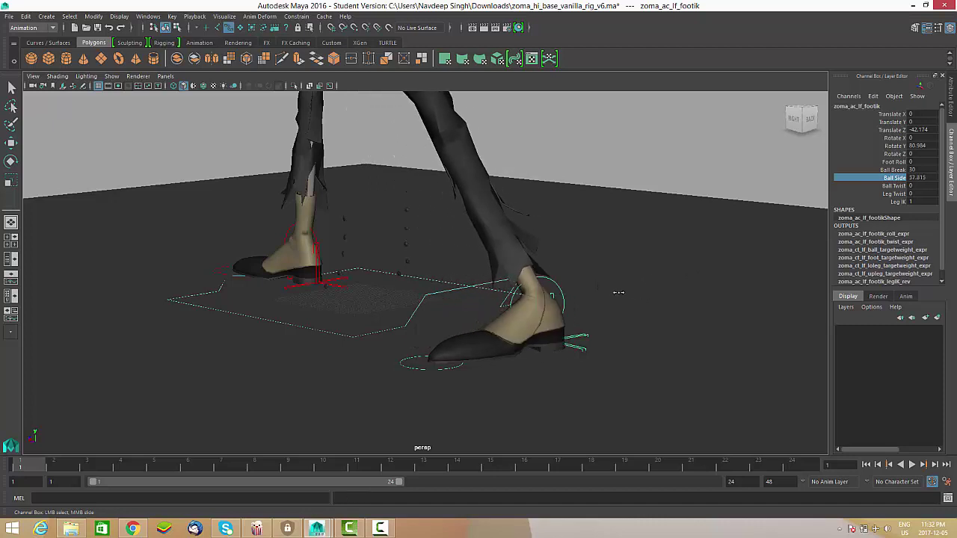
left_click(893, 186)
middle_click_drag(672, 287, 633, 279)
middle_click_drag(628, 322, 607, 312)
key("ctrl+z")
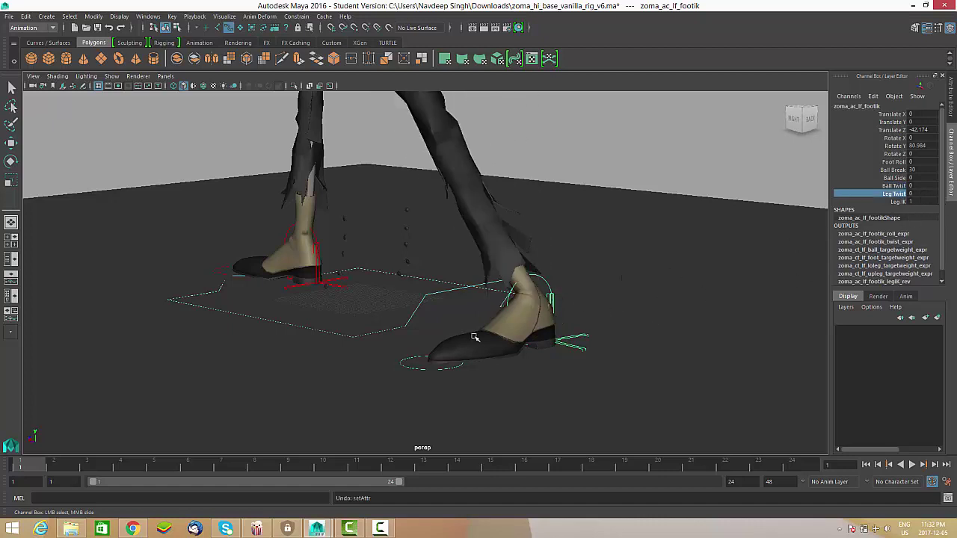
Pose the dragging left foot IK control at Translate Y 2.818, Rotate Y 101.31 and Rotate Z 80.64.
left_click_drag(475, 338, 522, 340, "alt")
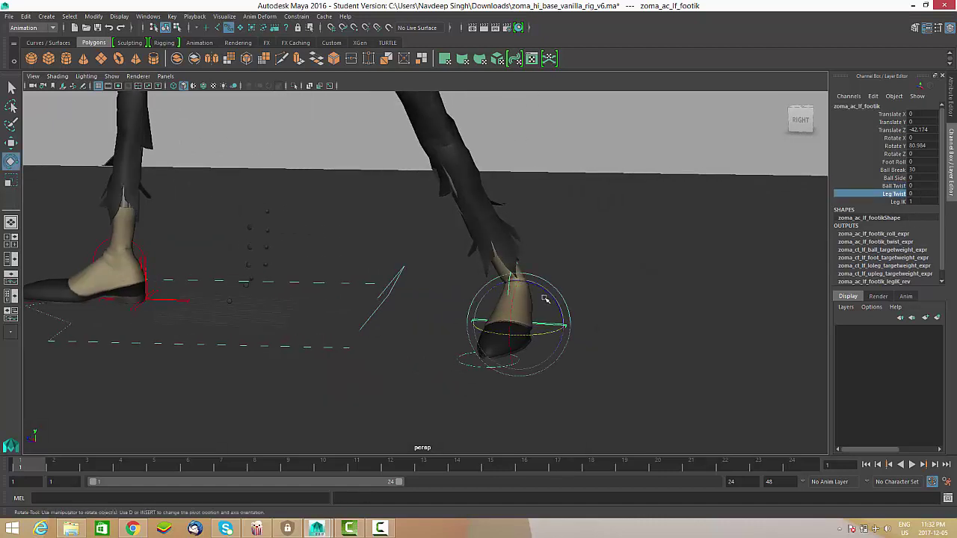
left_click_drag(553, 297, 495, 281)
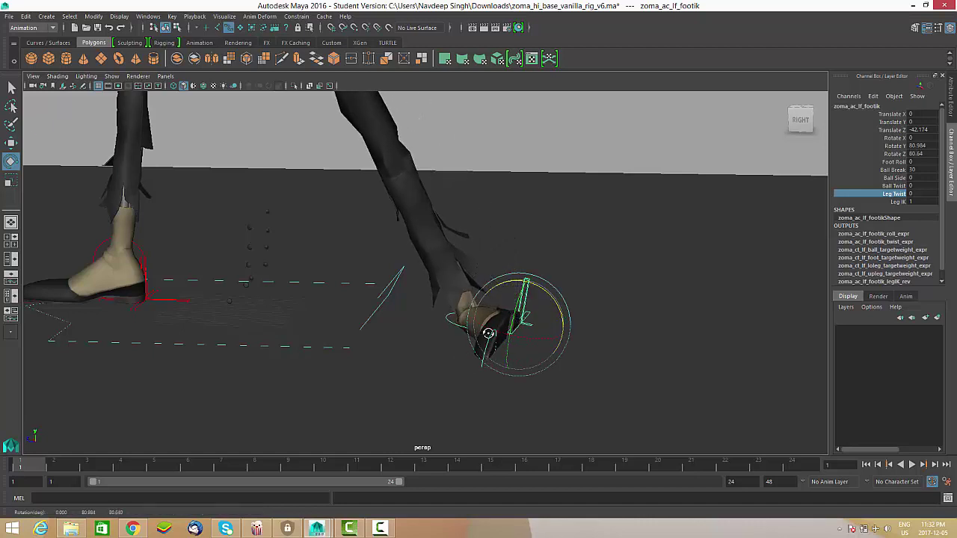
left_click_drag(489, 333, 499, 297, "alt")
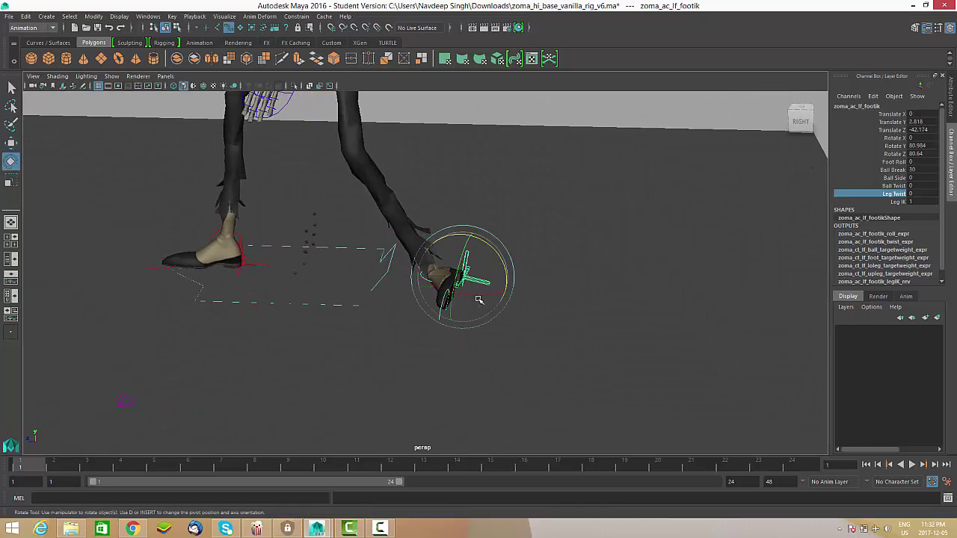
left_click(476, 300)
left_click(452, 300)
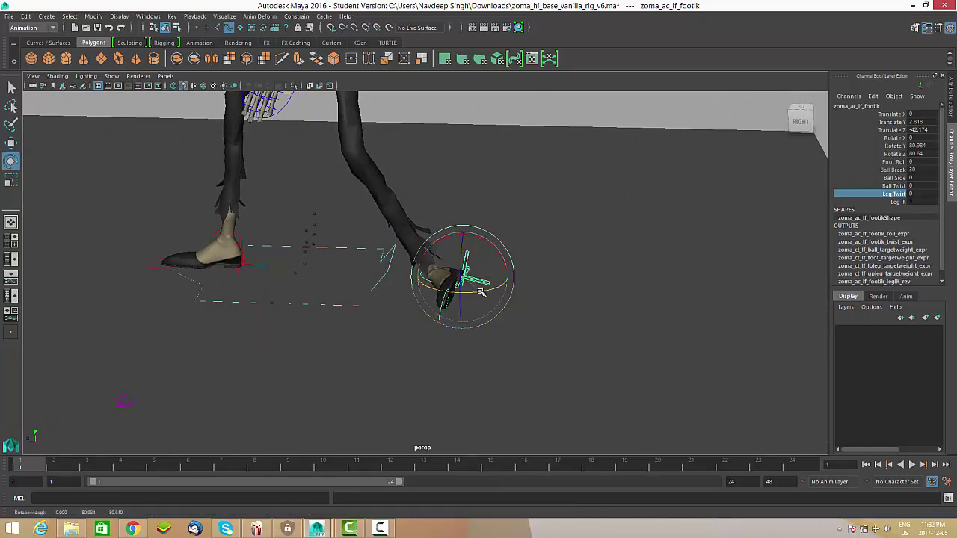
left_click_drag(481, 292, 466, 334)
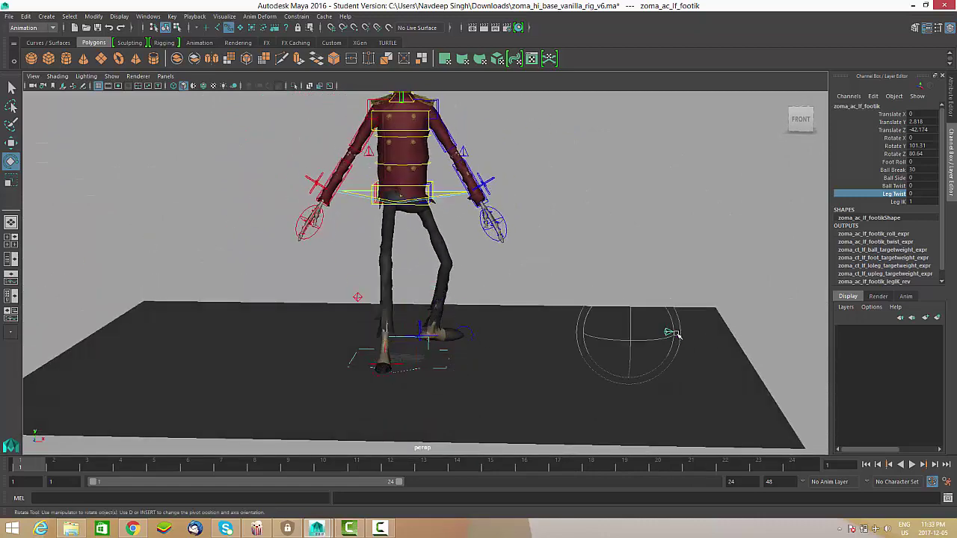
Twist the rear left leg slightly using the left foot IK control's Leg Twist attribute to redirect its knee.
left_click(671, 333)
left_click_drag(668, 331, 655, 341, "alt")
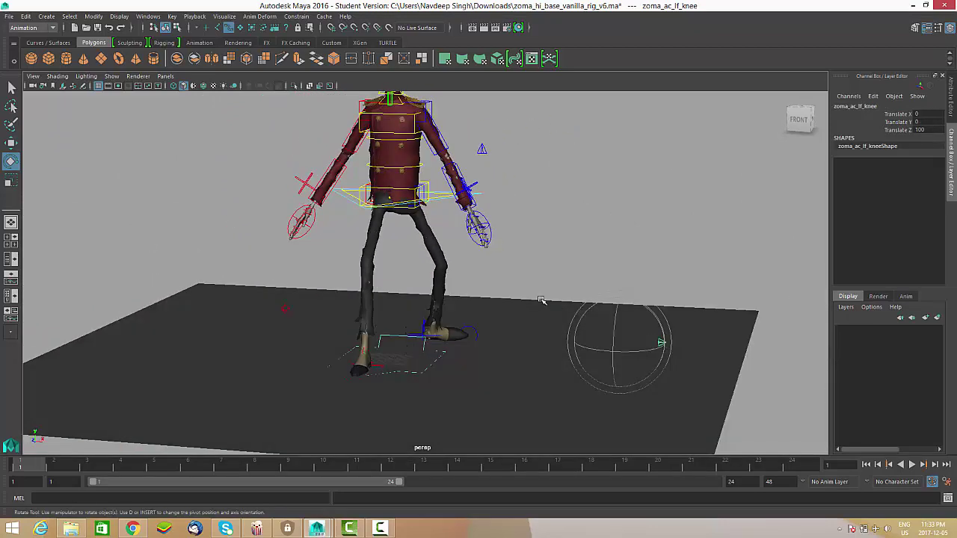
left_click_drag(471, 276, 438, 394, "alt")
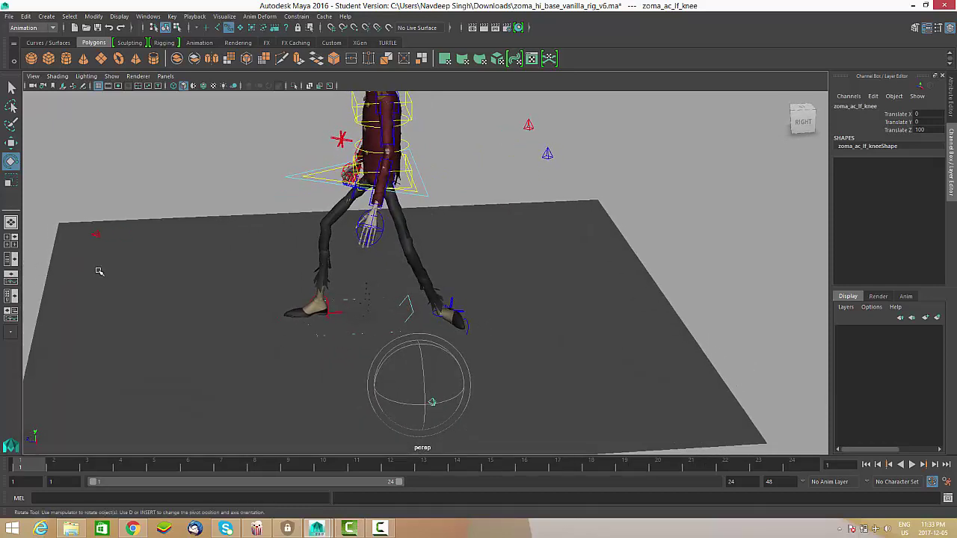
left_click_drag(225, 346, 394, 310, "alt")
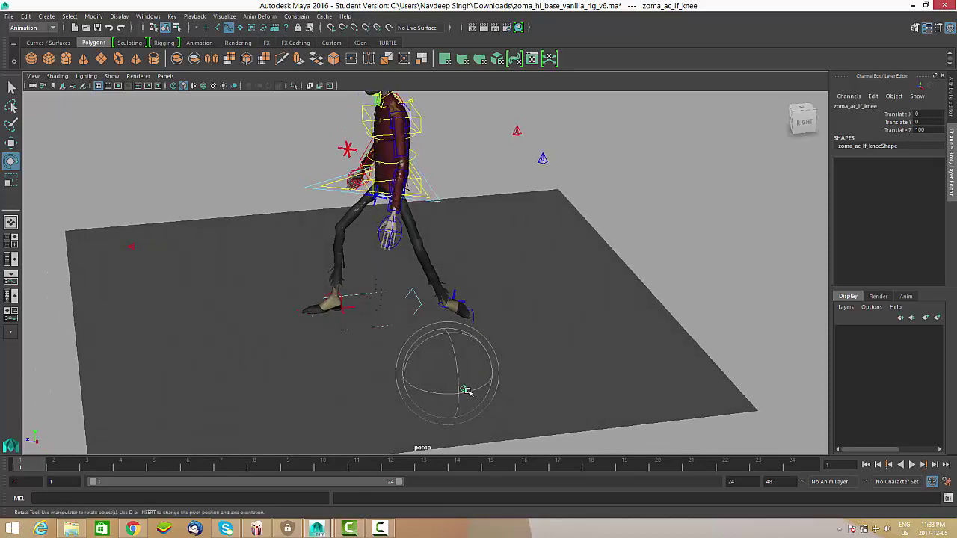
left_click_drag(443, 311, 530, 346, "alt")
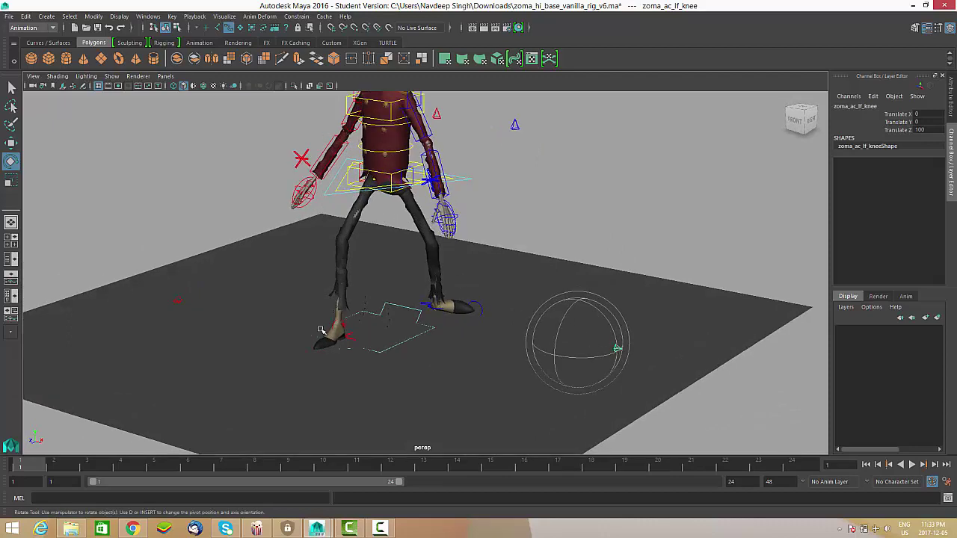
left_click_drag(320, 329, 471, 322, "alt")
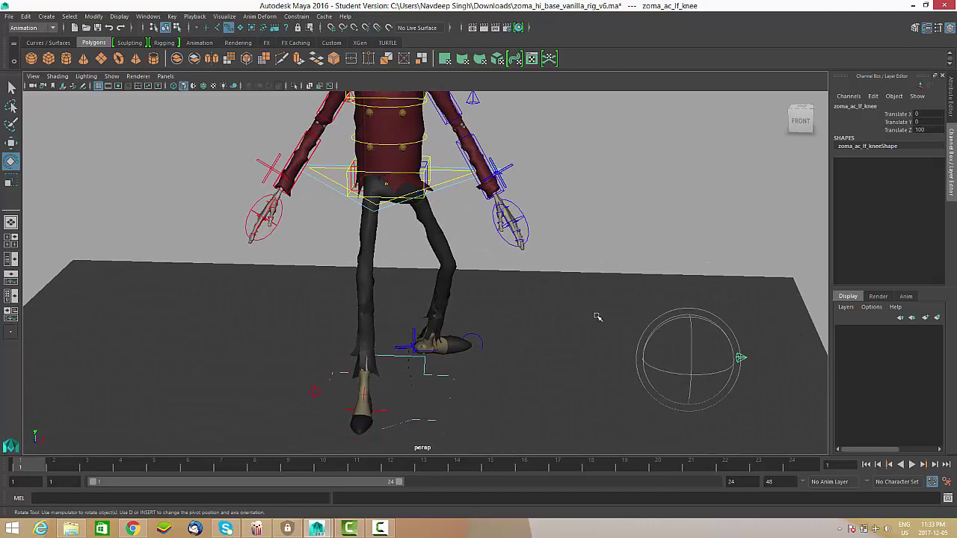
left_click(412, 335)
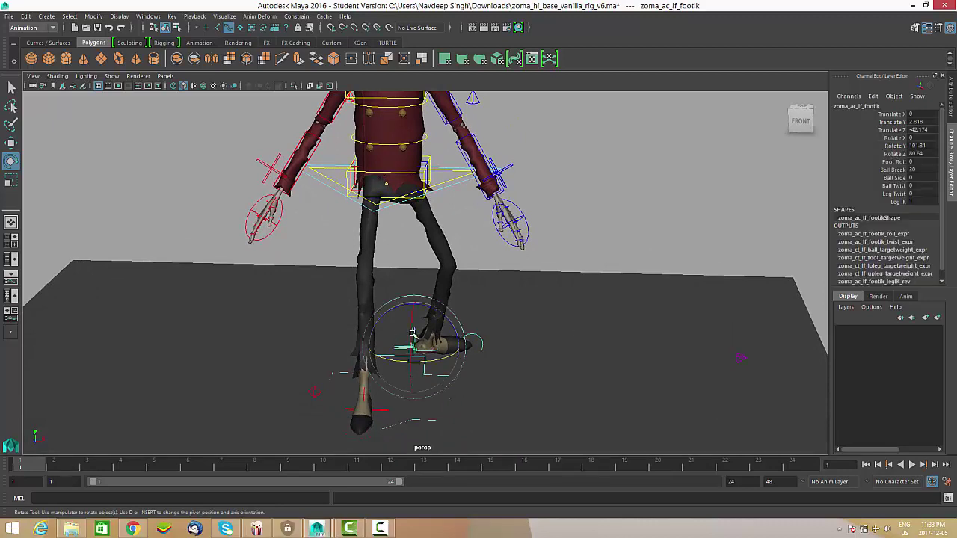
left_click(896, 194)
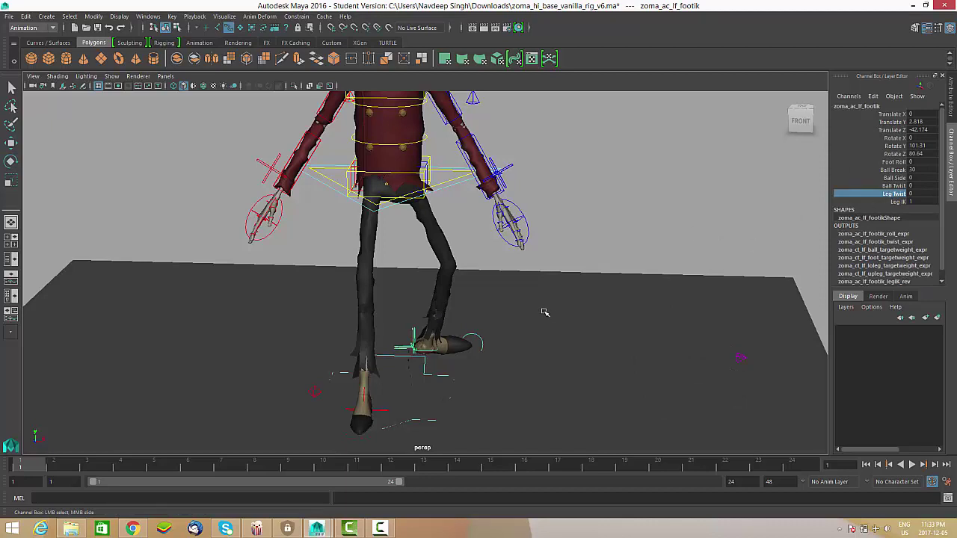
middle_click_drag(545, 311, 548, 287)
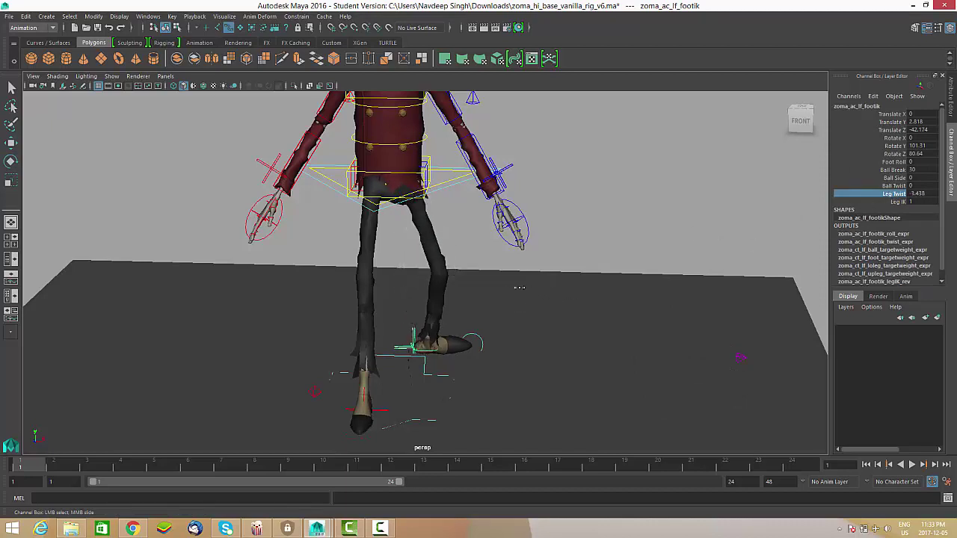
Turn the front right foot IK control to Rotate Y 26.383.
left_click_drag(513, 292, 468, 366, "alt")
left_click(437, 400)
key("e")
middle_click_drag(468, 365, 496, 387, "alt")
scroll(496, 387, "up", 4)
left_click_drag(489, 325, 497, 320, "alt")
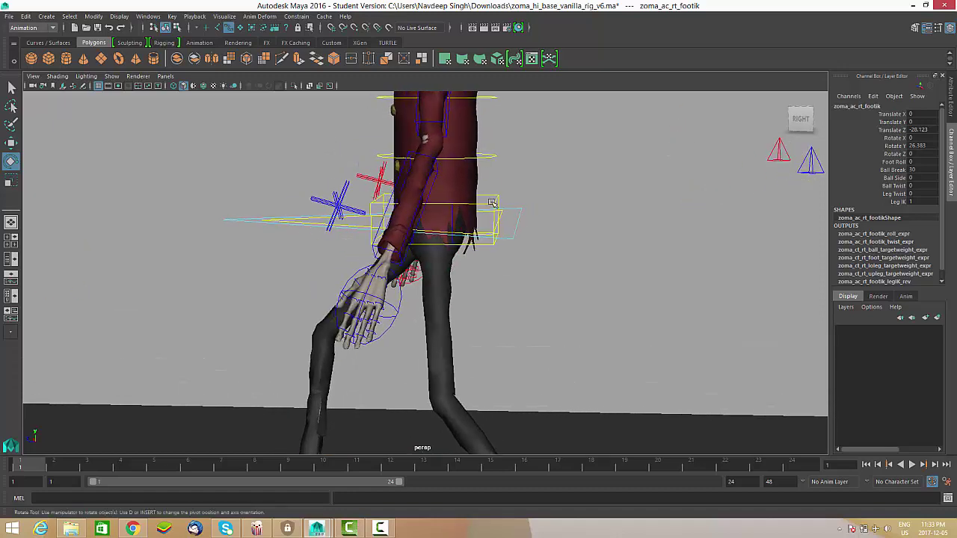
Tilt the pelvis control at the hips to Rotate X -11.958.
left_click_drag(495, 217, 486, 196, "alt")
left_click(486, 197)
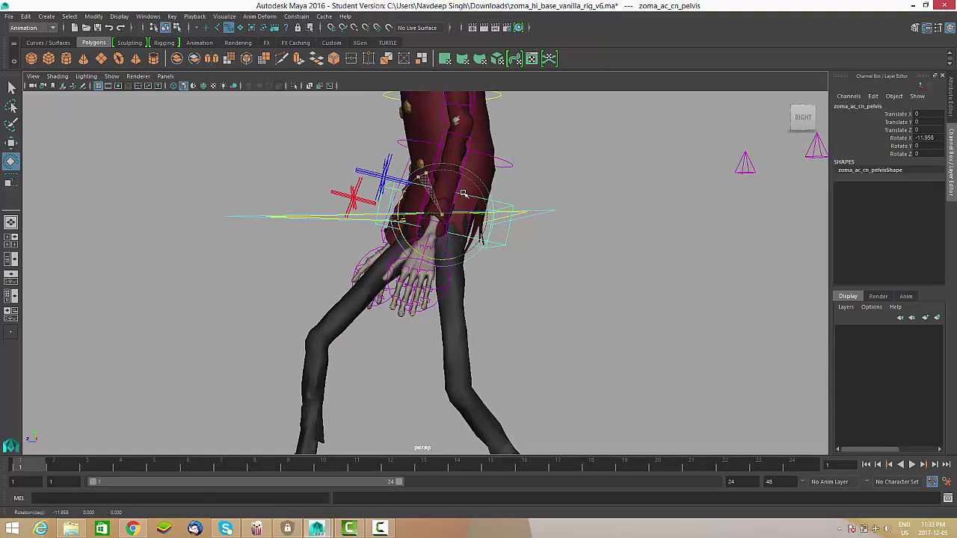
mouse_move(464, 194)
left_mouse_down("alt")
mouse_move(491, 222)
mouse_move(448, 226)
mouse_move(449, 196)
left_mouse_up("alt")
Hunch the chest control forward at Translate Y -0.471, Translate Z 7.299 and Rotate X 40.134.
left_click(491, 222)
key("w")
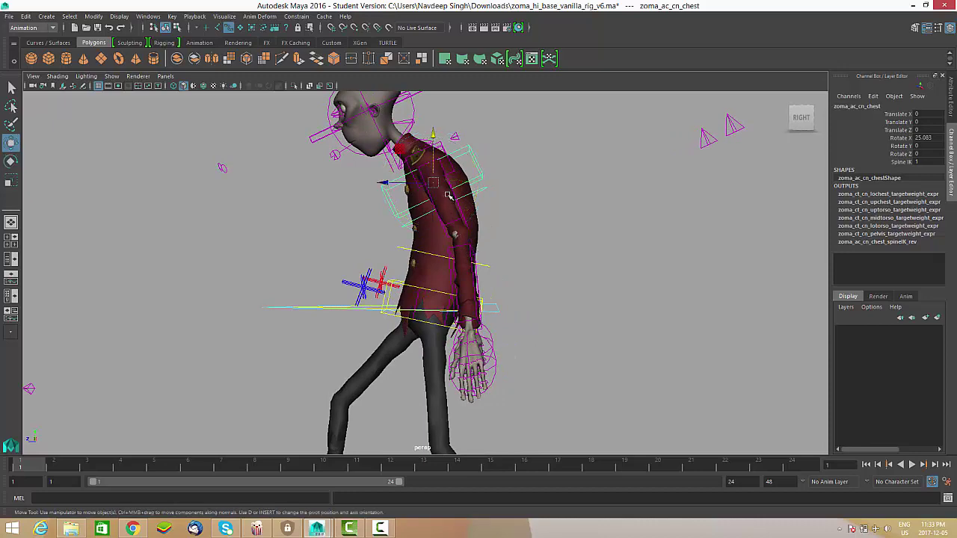
left_click_drag(388, 183, 363, 184)
left_click_drag(416, 134, 411, 131)
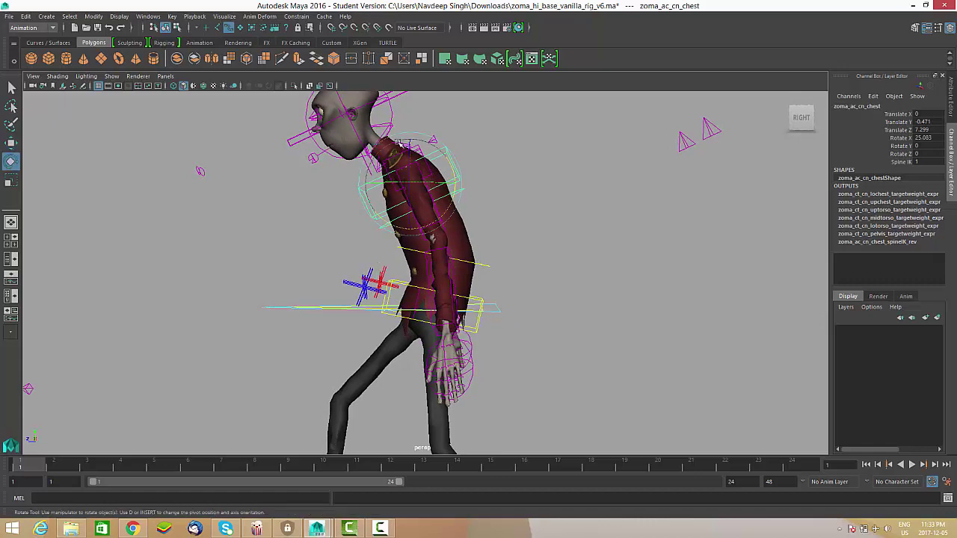
left_click_drag(453, 202, 444, 226)
right_click_drag(444, 227, 500, 252, "alt")
left_click_drag(500, 252, 468, 276, "alt")
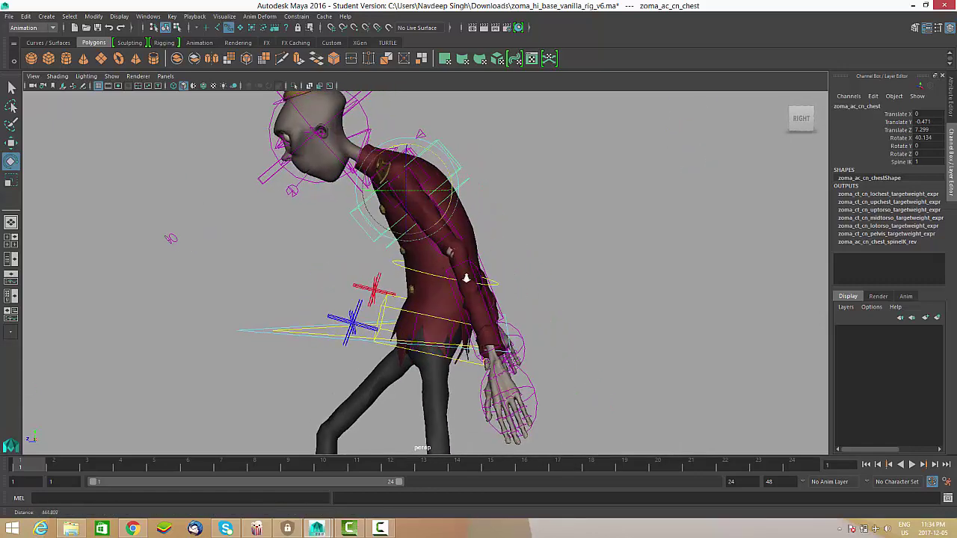
right_click_drag(441, 251, 458, 251, "alt")
middle_click_drag(458, 251, 461, 282, "alt")
left_click_drag(461, 282, 418, 284, "alt")
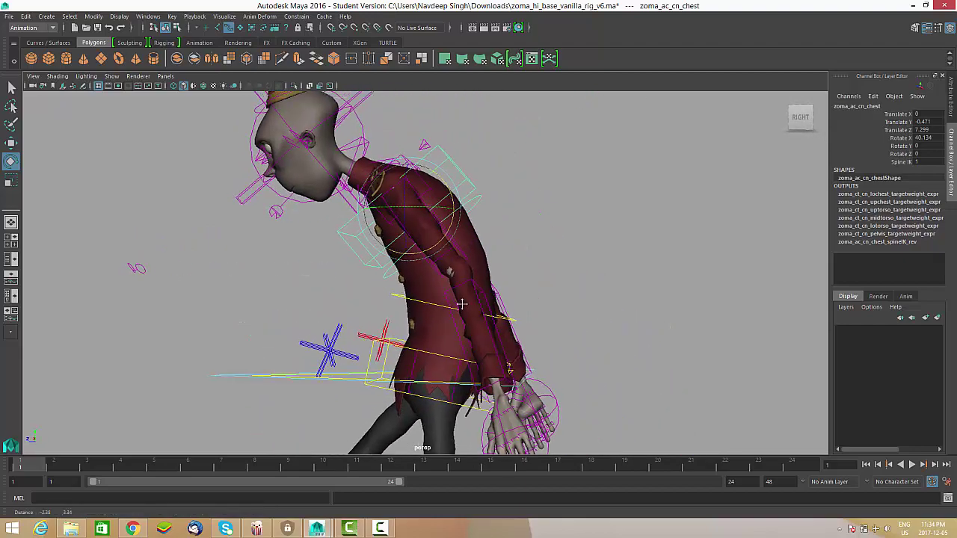
Bend the lower neck FK control forward to Rotate X 17.818.
right_click_drag(419, 284, 408, 256, "alt")
left_click(407, 202)
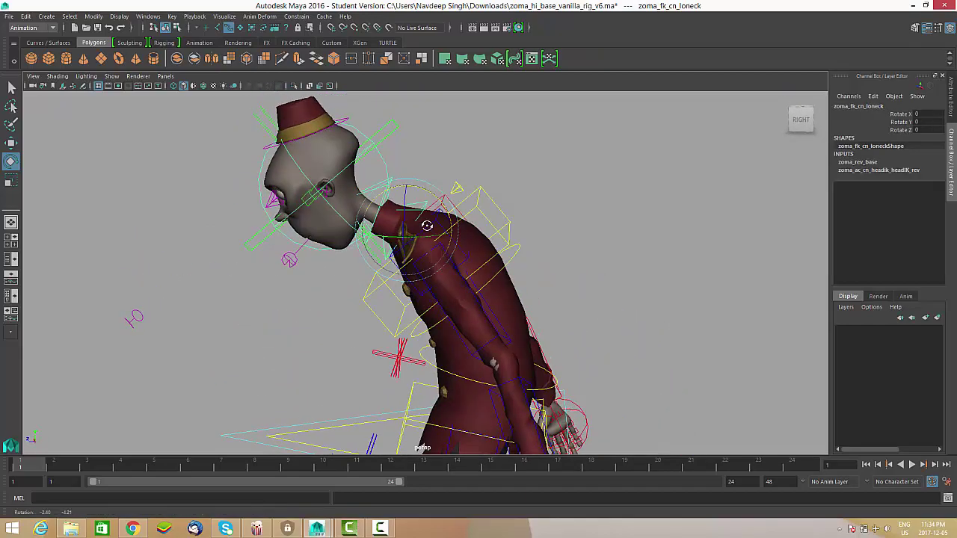
left_click_drag(408, 196, 408, 189)
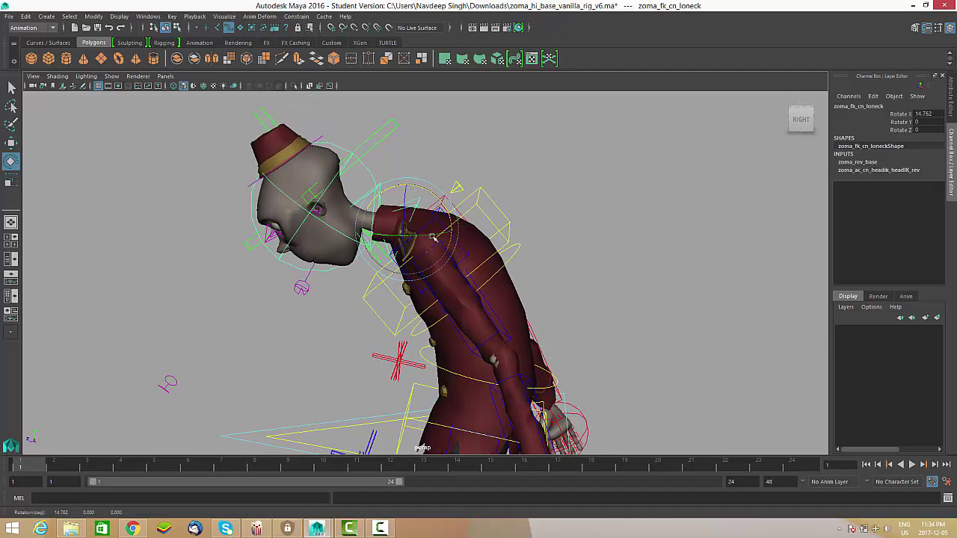
left_click_drag(432, 238, 395, 199, "alt")
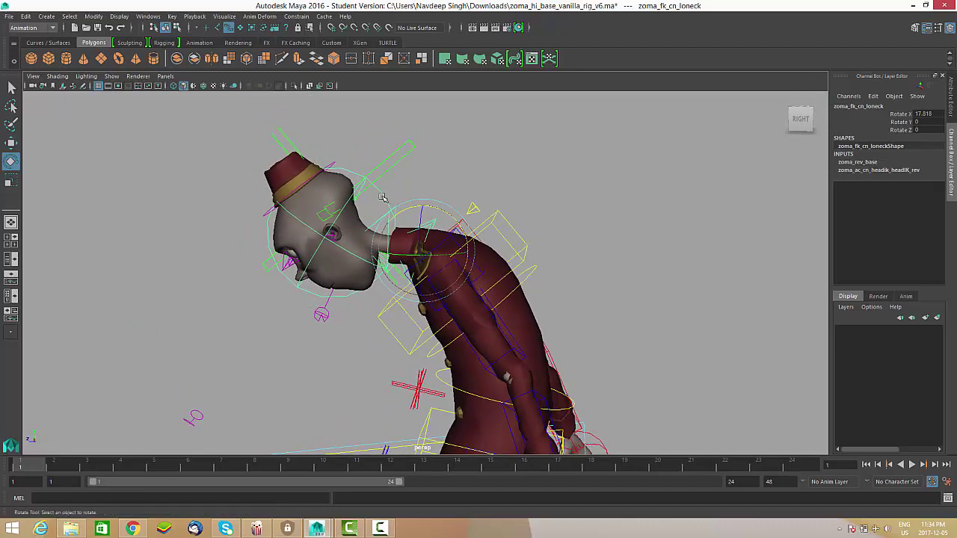
Tilt the head FK control back so the zombie's face looks forward.
left_click(395, 212)
left_click(386, 197)
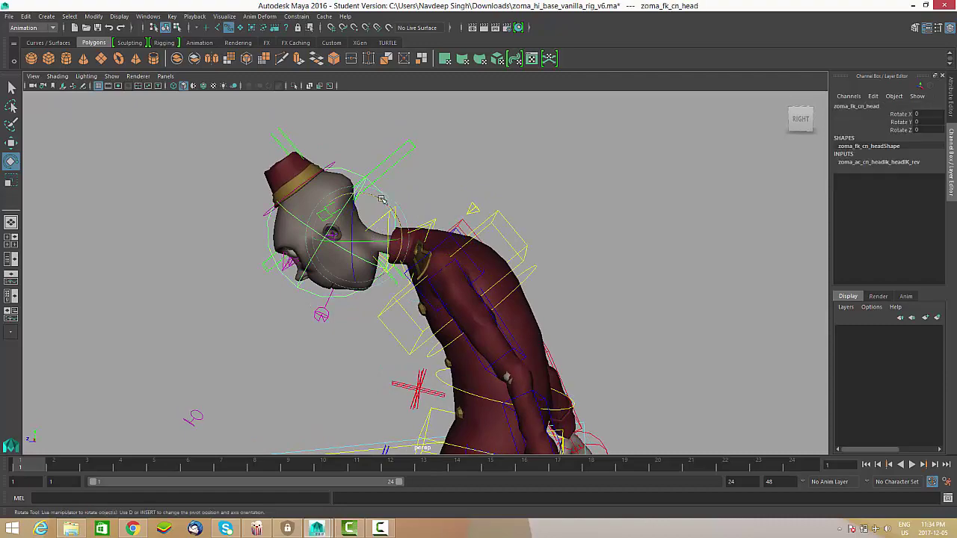
left_click_drag(381, 199, 400, 223)
Assign the hand IK, head IK, eye target and elbow controls to a new display layer and hide that layer.
scroll(310, 321, "down", 4)
left_click_drag(309, 321, 464, 369, "alt")
left_click(505, 332)
key("w")
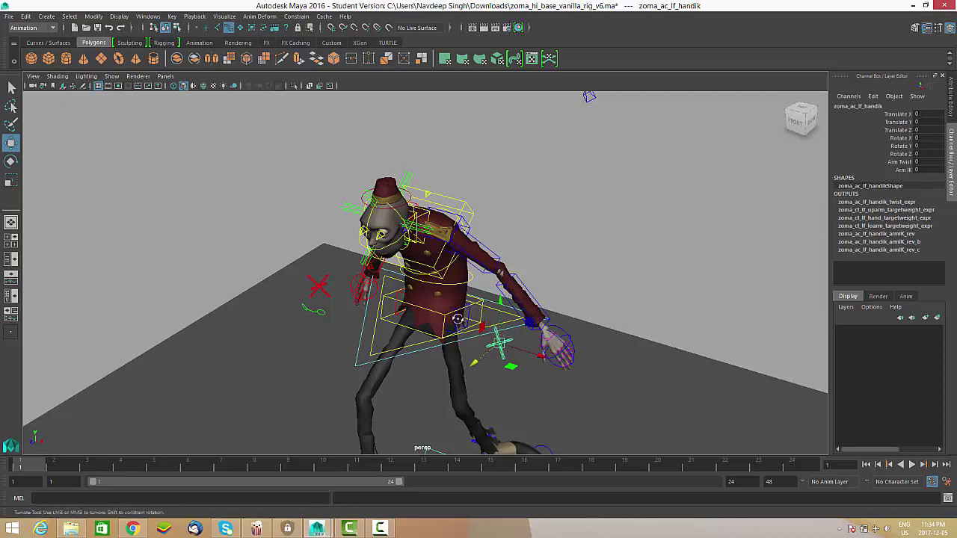
left_click_drag(457, 319, 319, 300, "alt")
left_click(301, 293)
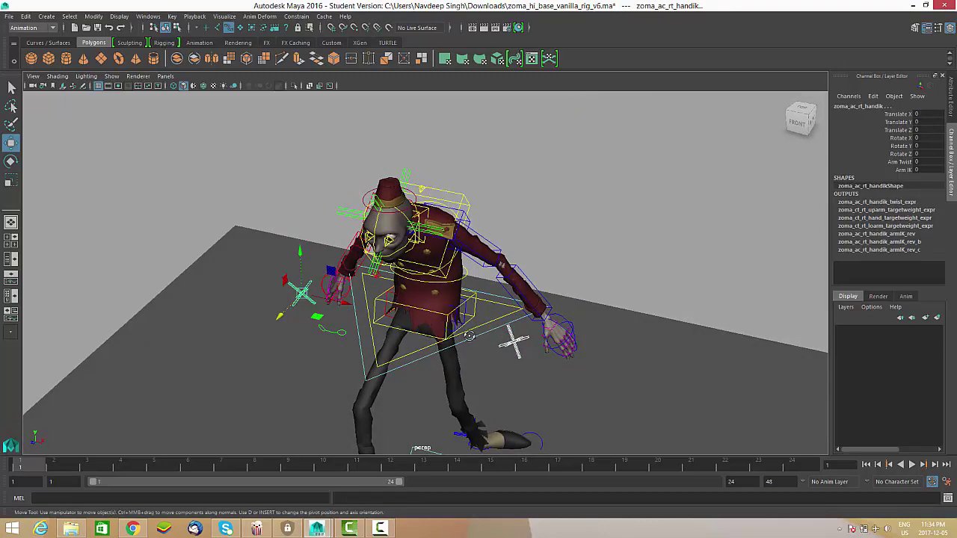
left_click_drag(512, 338, 435, 189, "alt")
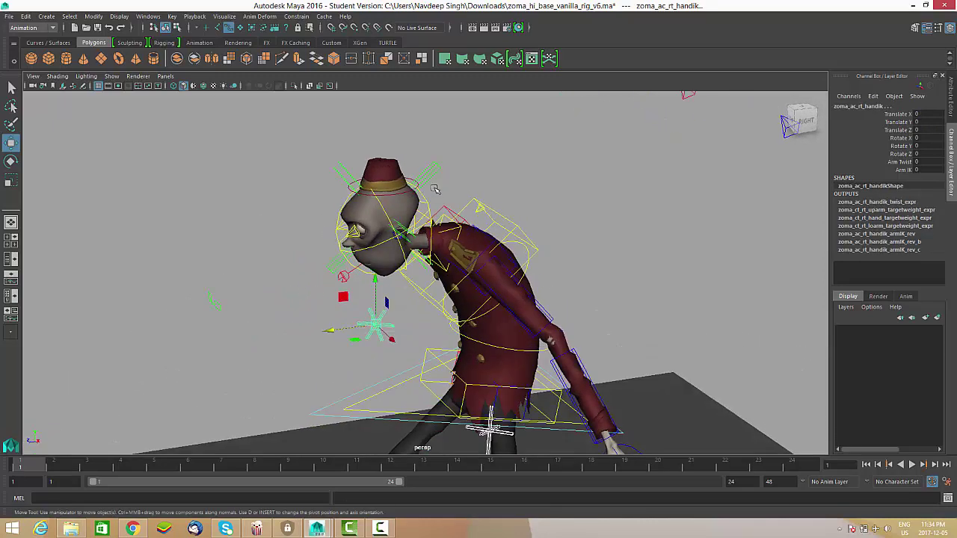
left_click(430, 174)
left_click_drag(488, 275, 306, 290, "alt")
left_click(237, 314)
left_click_drag(238, 314, 316, 309, "alt")
scroll(291, 312, "down", 4)
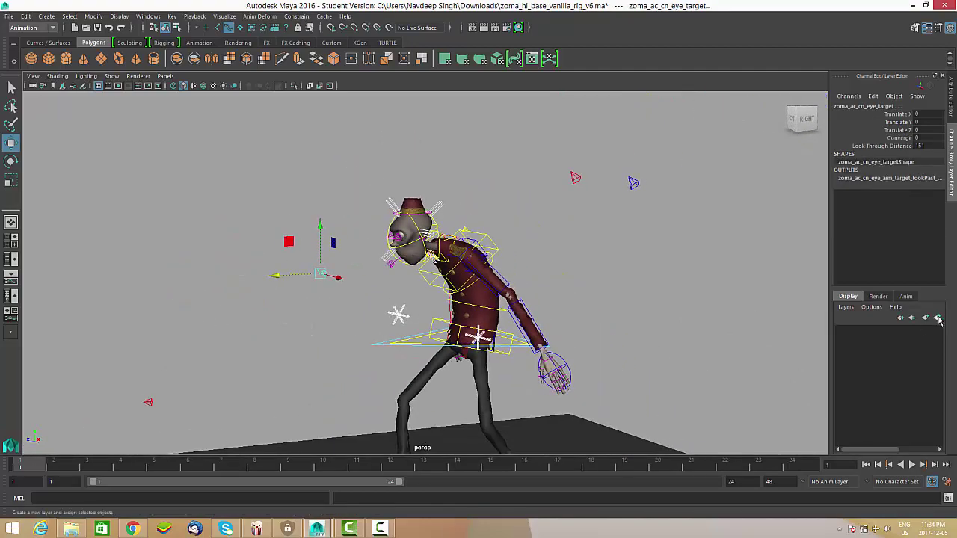
left_click(575, 177)
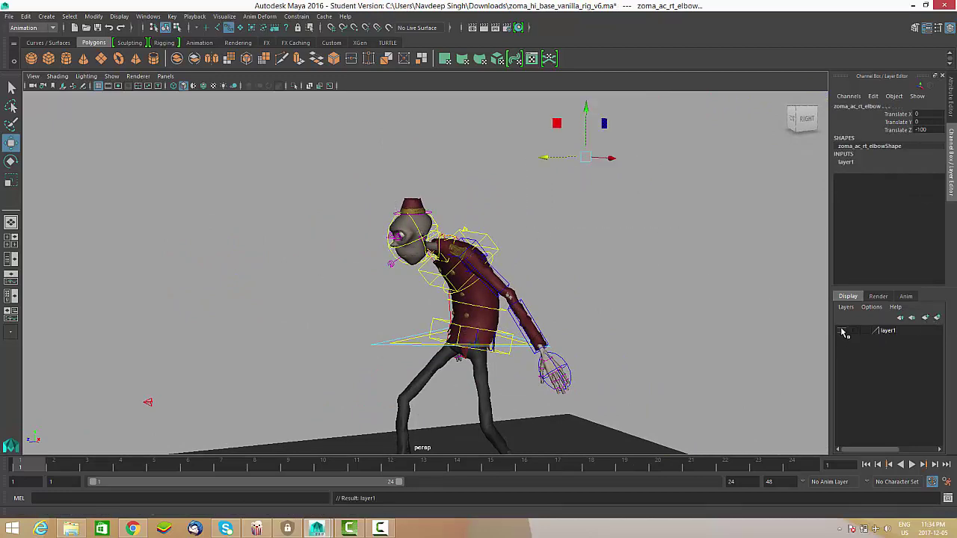
Rotate the jaw control below the chin to open the zombie's mouth.
left_click_drag(688, 268, 676, 247, "alt")
scroll(516, 254, "down", 4)
left_click_drag(516, 254, 524, 327, "alt")
scroll(626, 389, "up", 6)
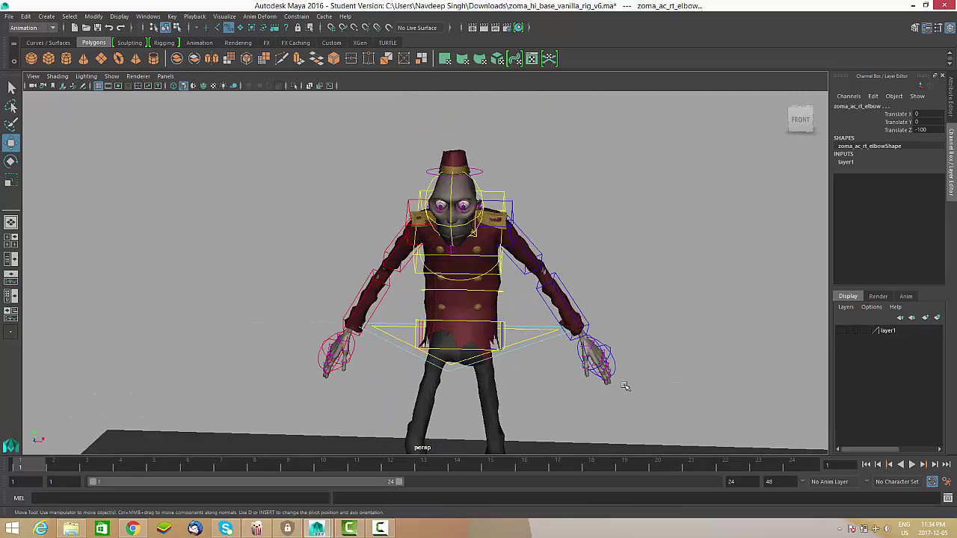
scroll(516, 353, "up", 5)
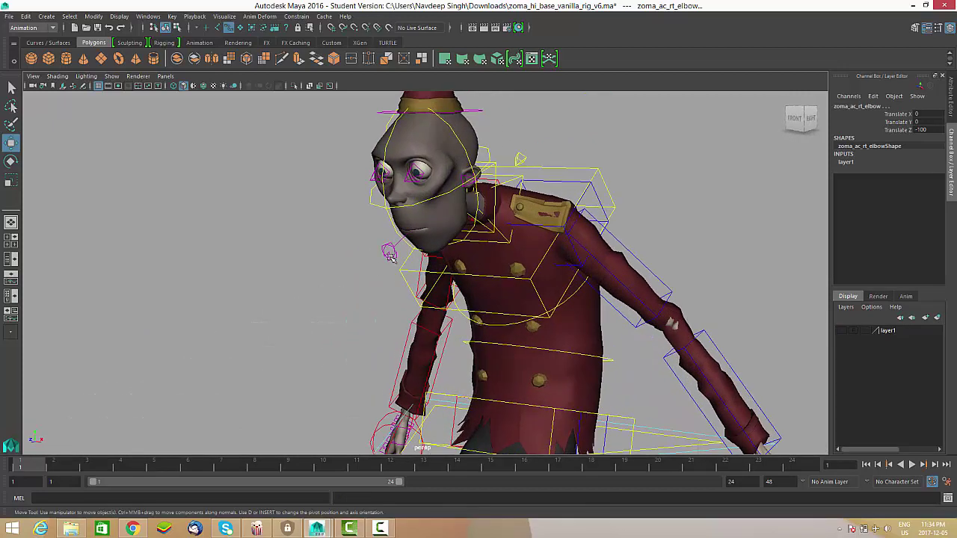
left_click(389, 255)
left_click_drag(389, 255, 389, 276, "alt")
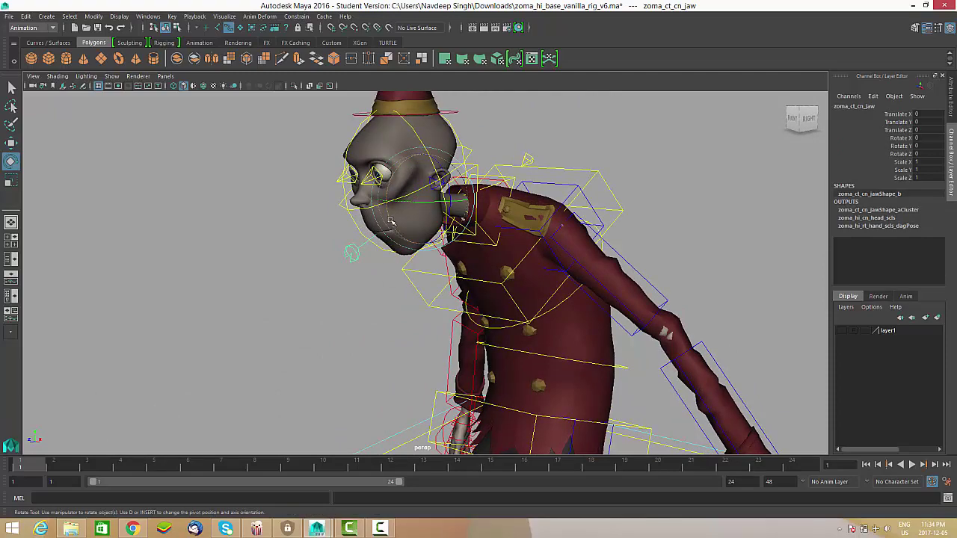
Rotate the head FK control back to Rotate X -57.233.
left_click_drag(403, 243, 465, 275, "alt")
left_click(454, 237)
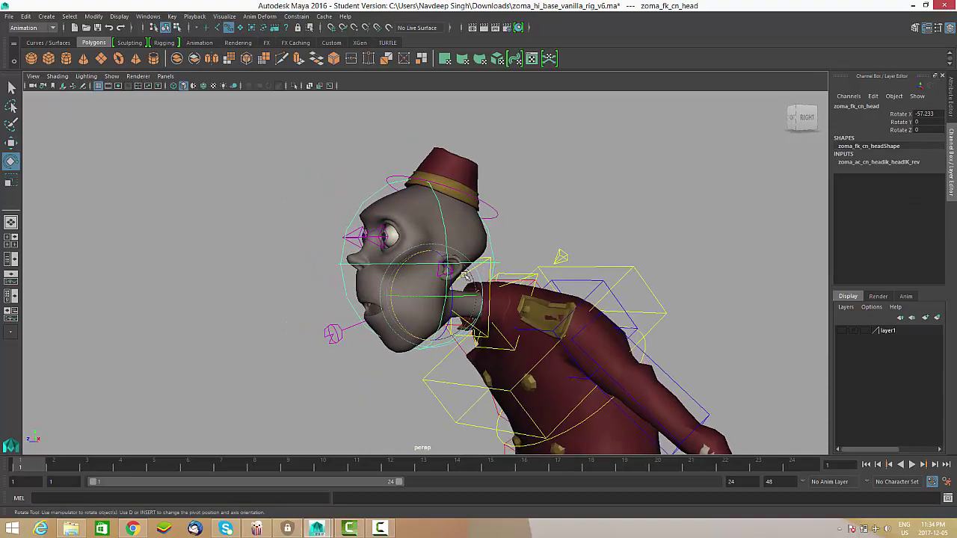
middle_click_drag(485, 290, 492, 260, "alt")
scroll(492, 260, "down", 1)
Examine the hunched upper-body pose from the front and at several distances.
left_click_drag(486, 263, 590, 259, "alt")
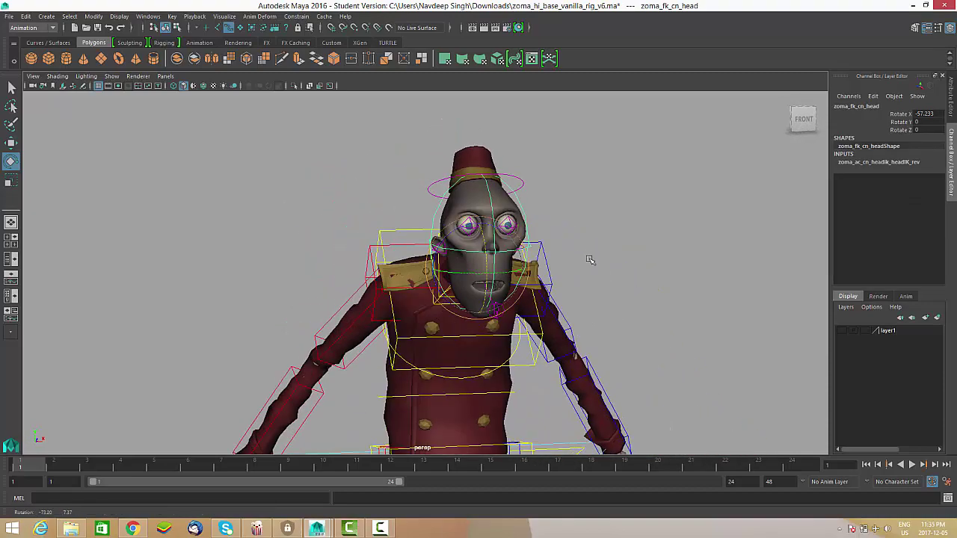
scroll(594, 247, "down", 1)
middle_click_drag(601, 224, 587, 143, "alt")
scroll(461, 263, "down", 2)
left_click_drag(461, 262, 424, 257, "alt")
scroll(449, 261, "up", 1)
middle_click_drag(468, 263, 456, 208, "alt")
scroll(470, 258, "down", 3)
left_click_drag(470, 261, 451, 236, "alt")
scroll(508, 262, "up", 2)
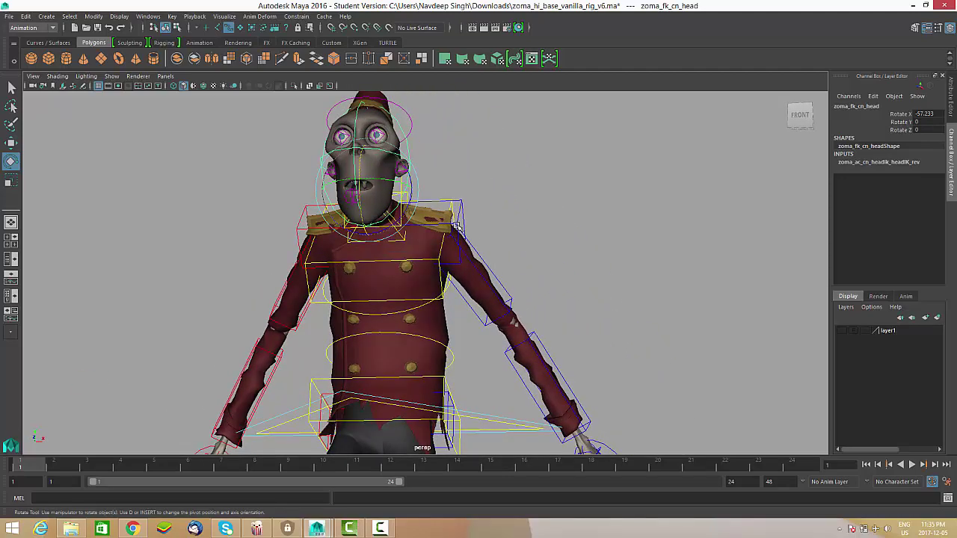
Rotate the left and right shoulder FK controls together to Rotate Z 0.147.
left_click(456, 225)
mouse_move(346, 233)
left_mouse_down("alt")
mouse_move(362, 235)
mouse_move(319, 242)
mouse_move(349, 219)
left_mouse_up("alt")
left_click(294, 228, "shift")
key("w")
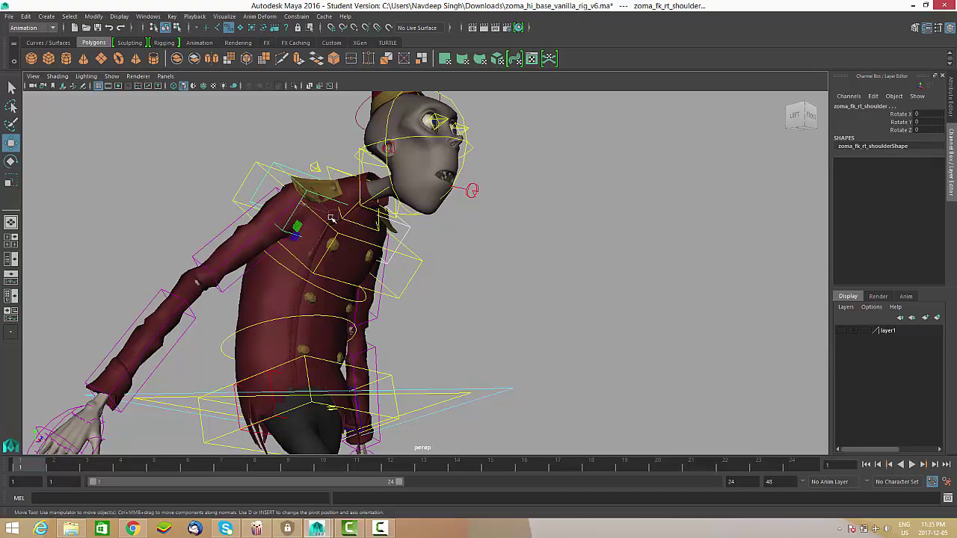
left_click_drag(331, 217, 465, 205, "alt")
key("e")
left_click(441, 215)
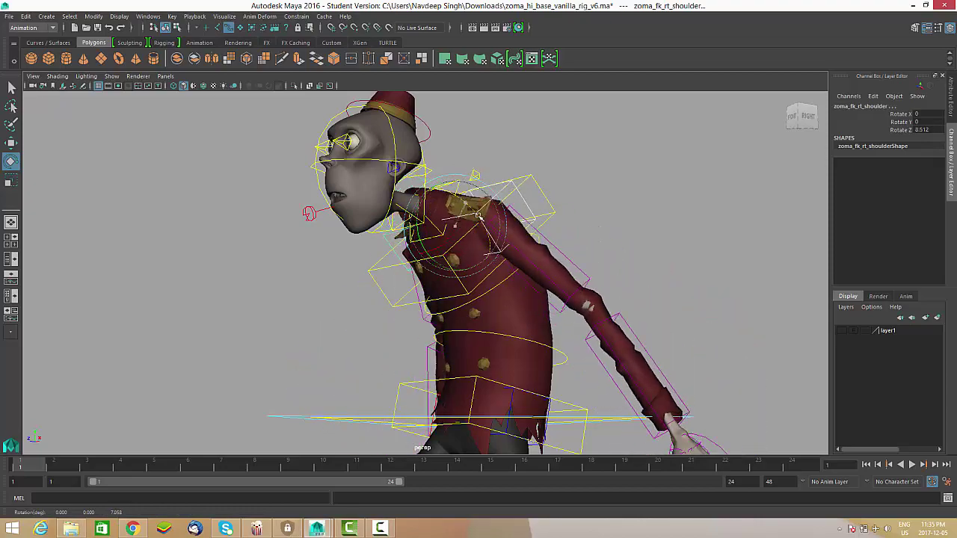
left_click_drag(568, 236, 512, 237, "alt")
scroll(469, 236, "down", 2)
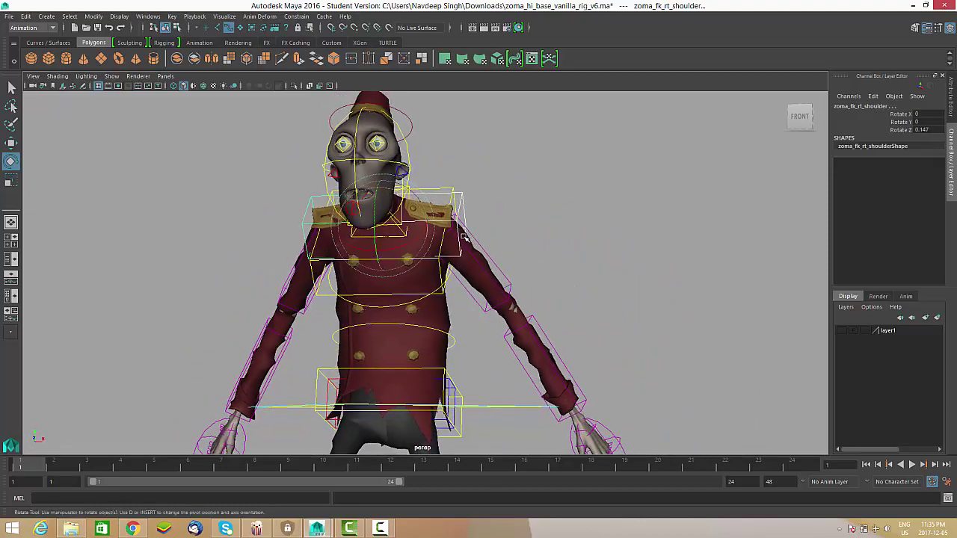
Try a further rotation of both shoulder controls and undo it.
scroll(479, 250, "up", 3)
scroll(483, 303, "down", 1)
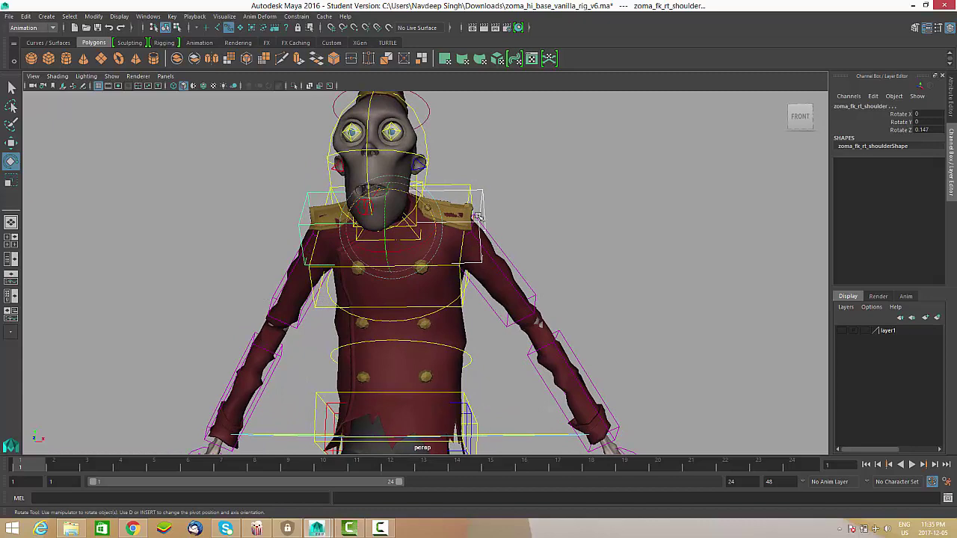
left_click_drag(424, 206, 506, 266)
key("ctrl+z")
Pose the left arm with a bent forearm and the upper arm FK control at Rotate X 68.032, Rotate Y 12.734 and Rotate Z 7.965.
left_click(540, 269)
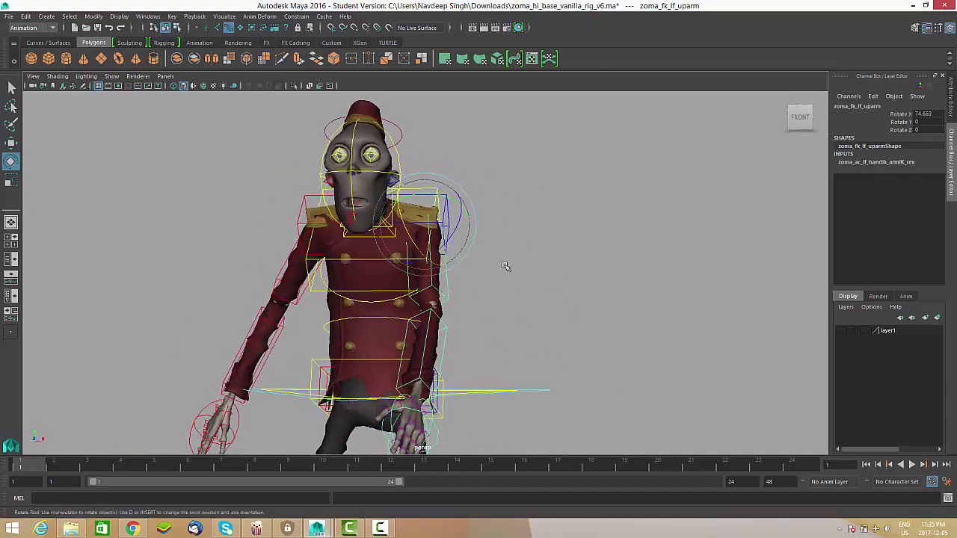
left_click_drag(436, 233, 392, 344)
left_click(395, 320)
left_click_drag(392, 344, 459, 269, "alt")
left_click(453, 230)
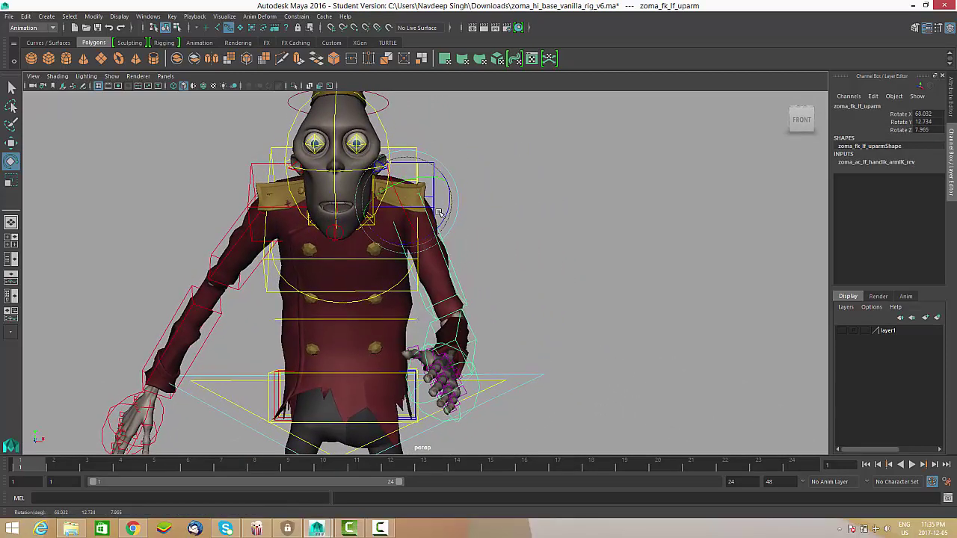
Turn the left hand FK control to Rotate Y -44.504 and Rotate Z -12.935.
left_click_drag(477, 308, 325, 275, "alt")
left_click(263, 261)
right_click_drag(325, 275, 399, 295, "alt")
middle_click_drag(441, 285, 472, 301, "alt")
right_click_drag(471, 300, 472, 326, "alt")
left_click_drag(472, 326, 326, 336, "alt")
right_click_drag(327, 336, 355, 393, "alt")
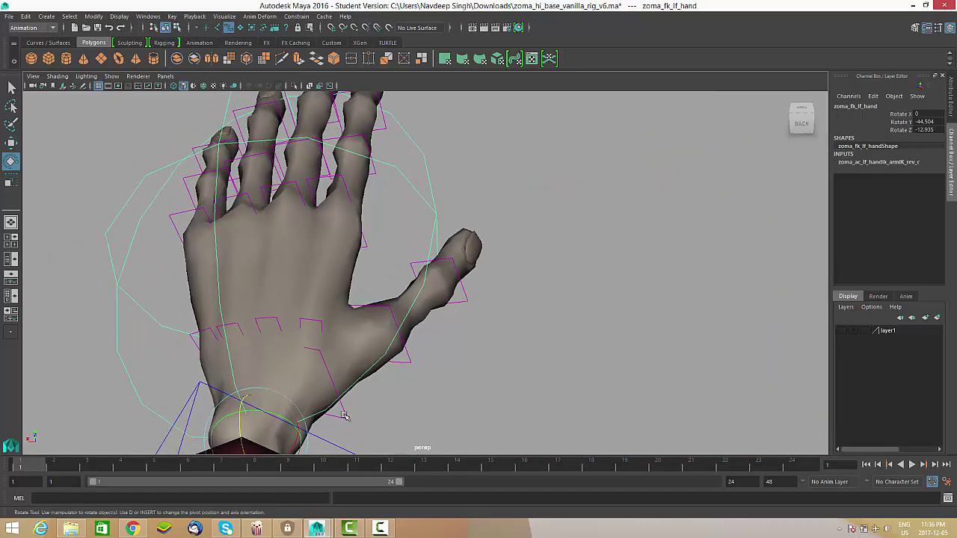
Bend the left thumb inward at its base, middle and tip FK controls, with middle Rotate X 8.348 and tip Rotate X 9.145.
left_click(338, 387)
left_click_drag(325, 383, 295, 349)
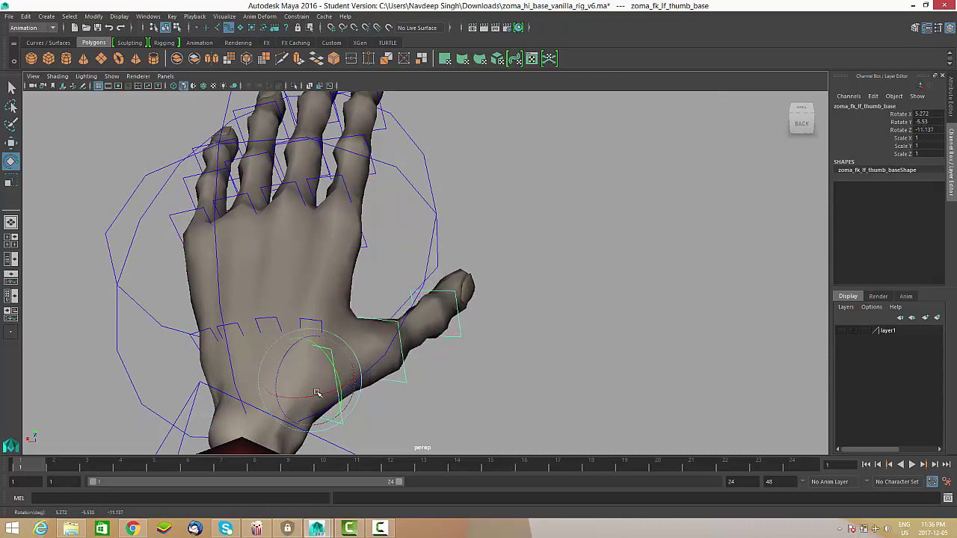
left_click_drag(317, 393, 367, 401)
left_click(402, 384)
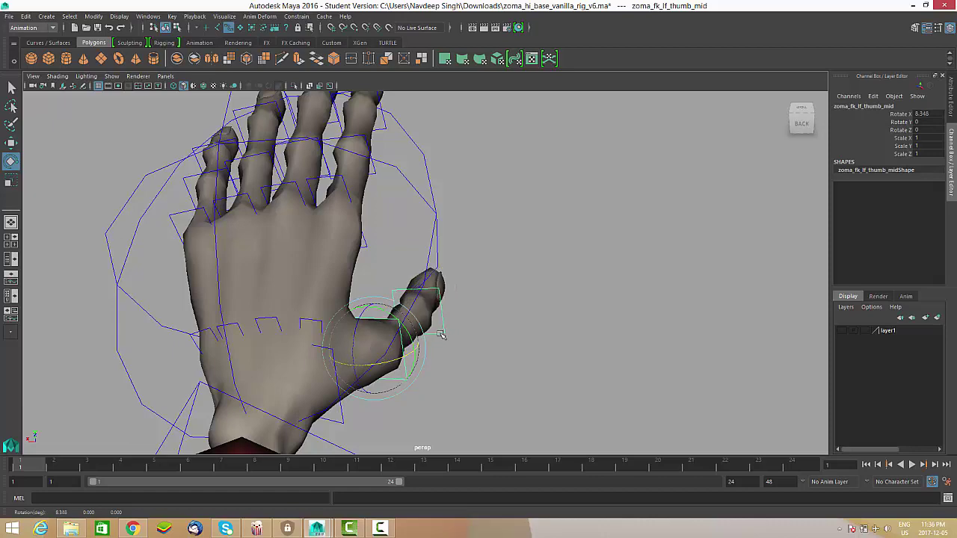
left_click(441, 334)
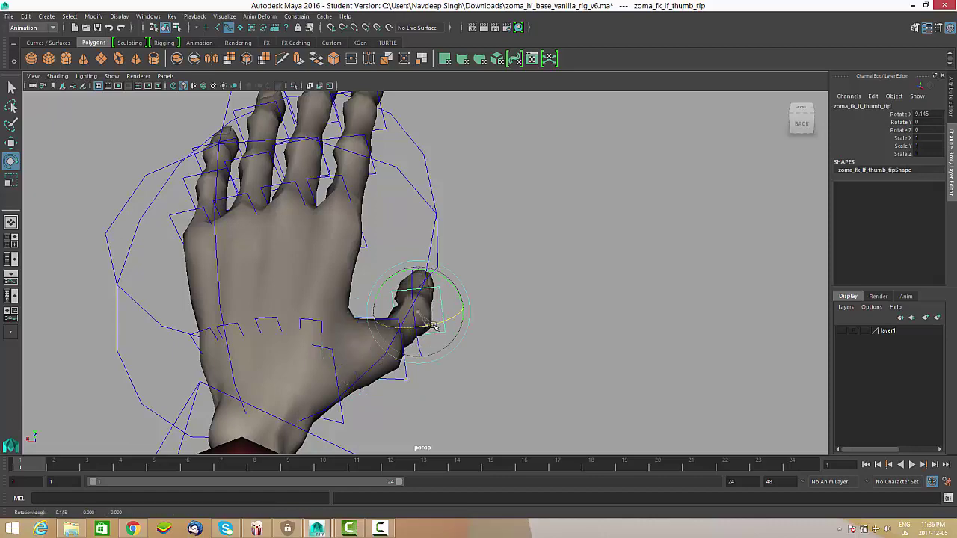
Pose the left index finger with its FK controls, bending the tip to Rotate X 18.18.
left_click_drag(398, 246, 418, 254, "alt")
left_click(389, 265)
left_click(436, 263)
left_click_drag(418, 254, 461, 275, "alt")
left_click(449, 222)
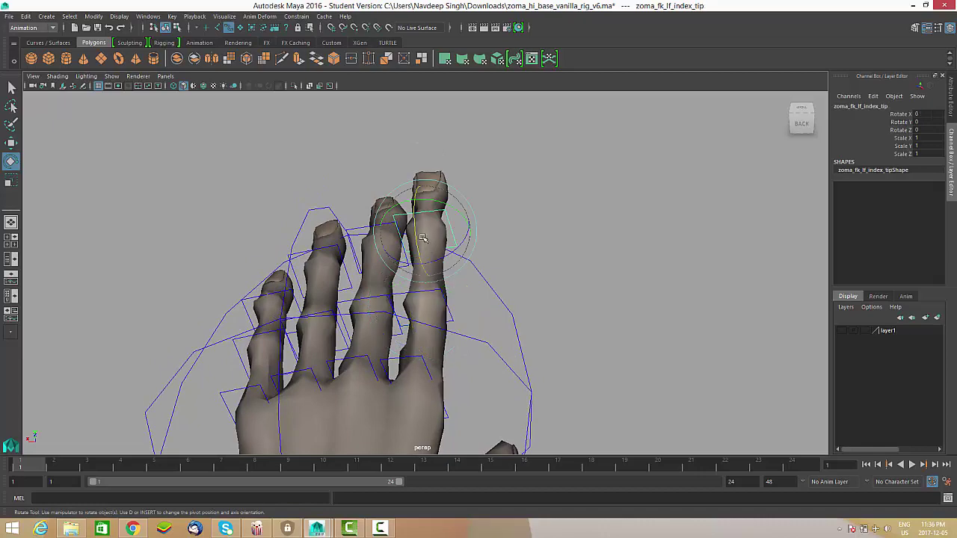
left_click_drag(502, 265, 475, 268, "alt")
left_click(410, 261)
left_click(449, 242)
left_click_drag(492, 212, 495, 217)
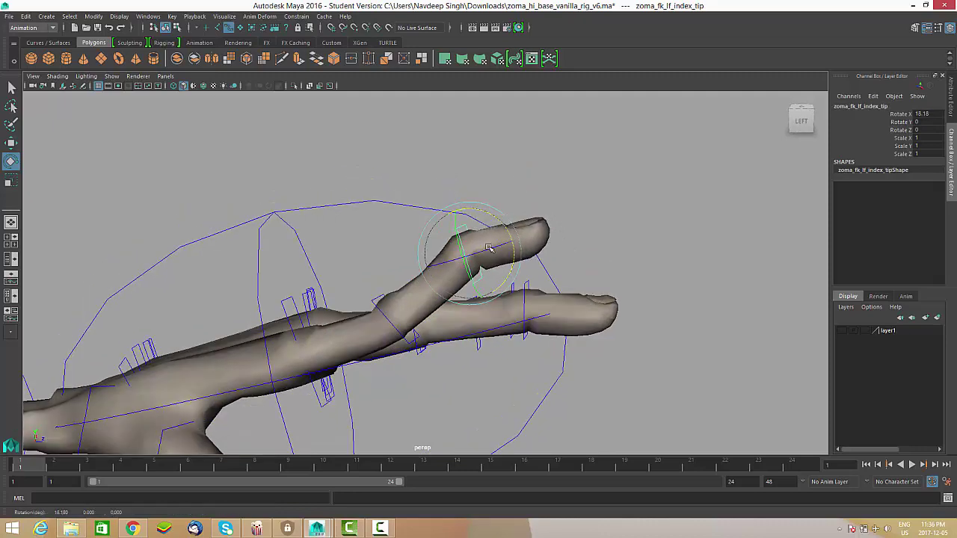
Rotate the left pinky's in-hand control to Rotate X 10.509 and the ring finger's in-hand control to Rotate X 2.306.
left_click_drag(397, 333, 465, 295, "alt")
left_click(617, 343)
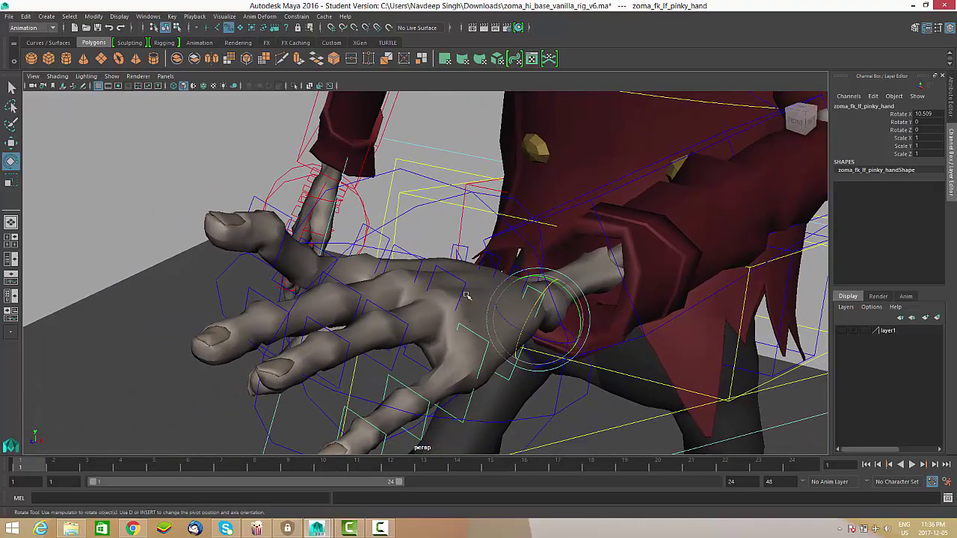
left_click_drag(486, 326, 461, 366, "alt")
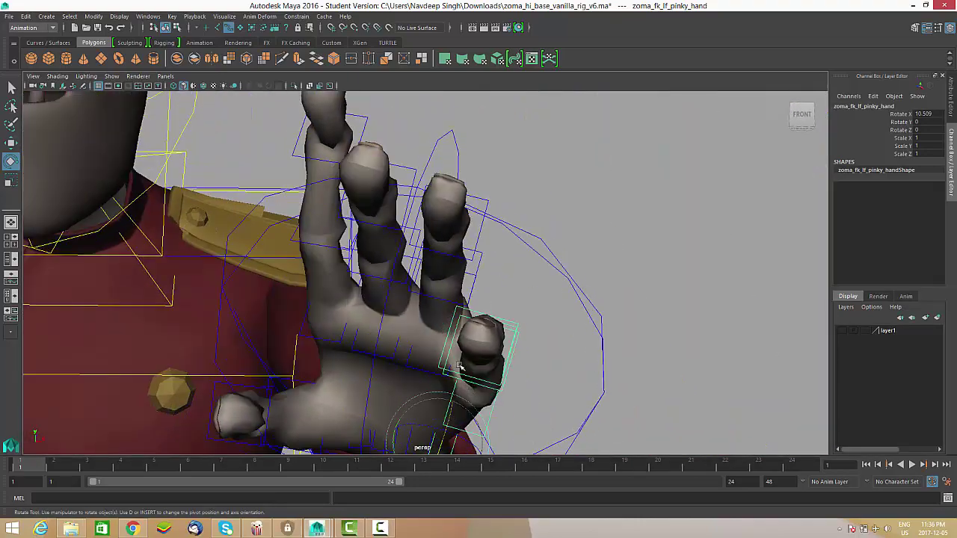
left_click_drag(353, 360, 518, 282, "alt")
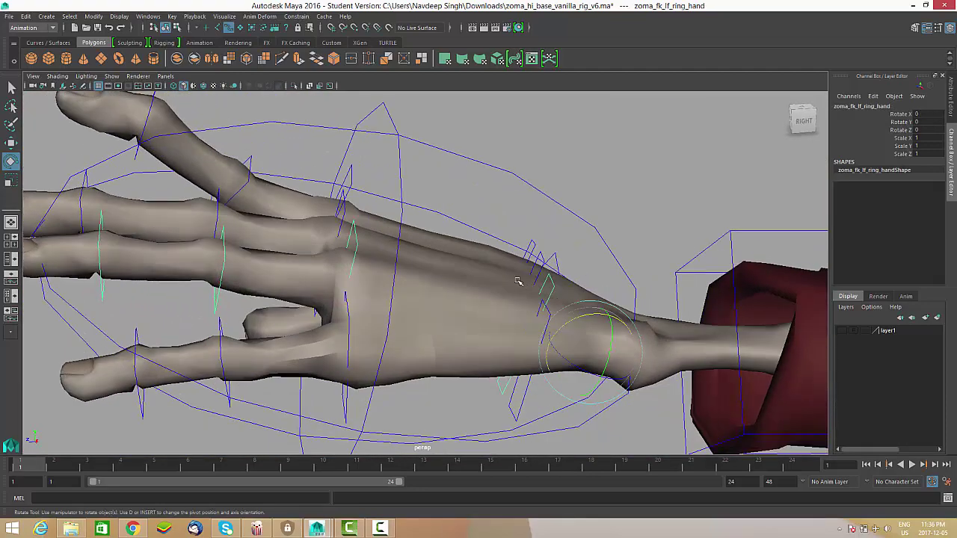
left_click_drag(584, 318, 582, 342)
key("ctrl+z")
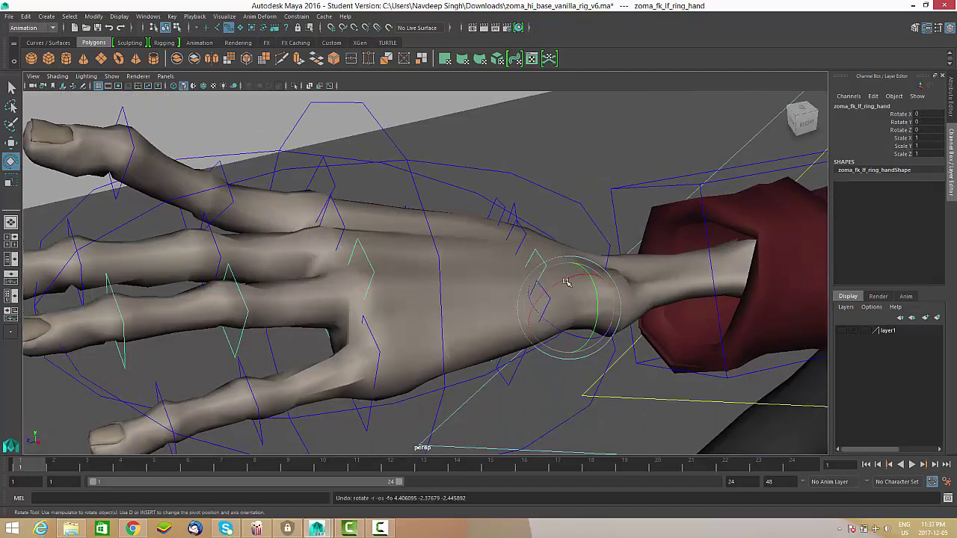
left_click_drag(565, 281, 635, 276)
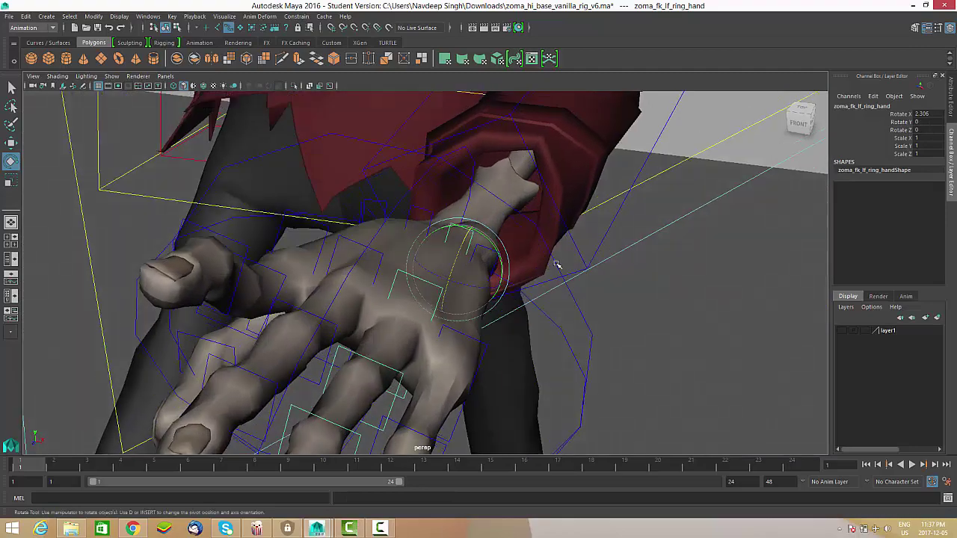
Lift the left index finger by rotating its in-hand control to Rotate X -2.119 and its base control to Rotate X -18.162.
left_click_drag(560, 264, 579, 263, "alt")
middle_click_drag(579, 264, 577, 279, "alt")
left_click_drag(576, 279, 419, 280, "alt")
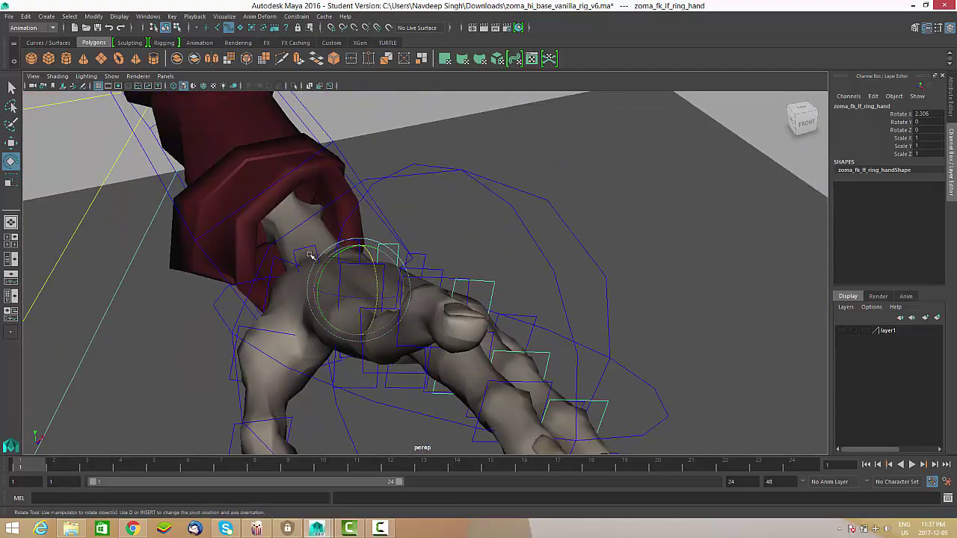
left_click(329, 284)
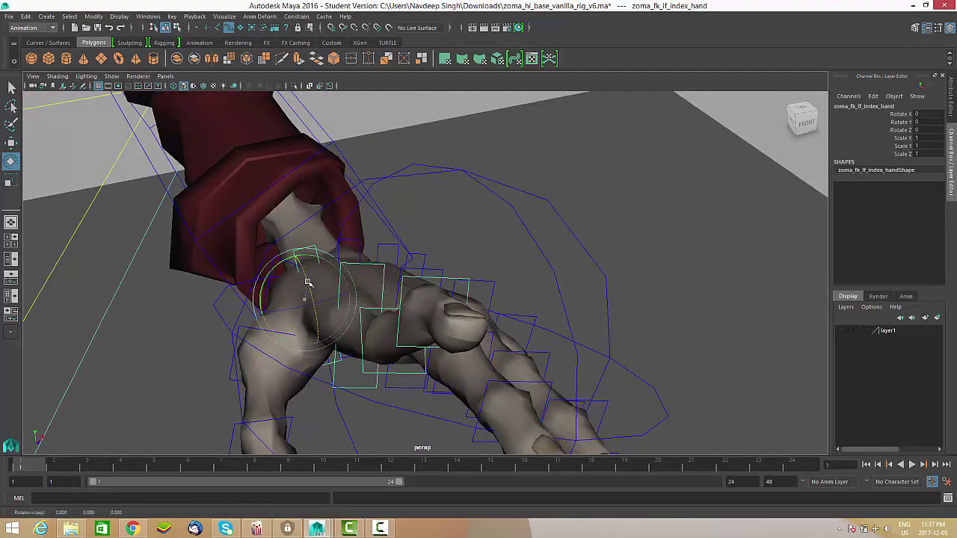
left_click_drag(308, 282, 306, 281)
left_click_drag(385, 319, 469, 330, "alt")
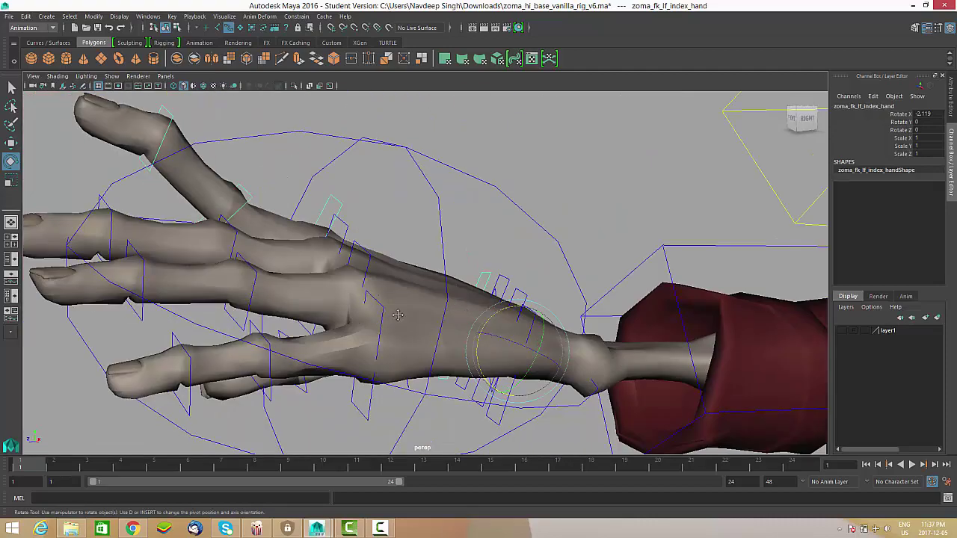
left_click_drag(398, 315, 410, 258, "alt")
left_click(406, 249)
left_click(421, 249)
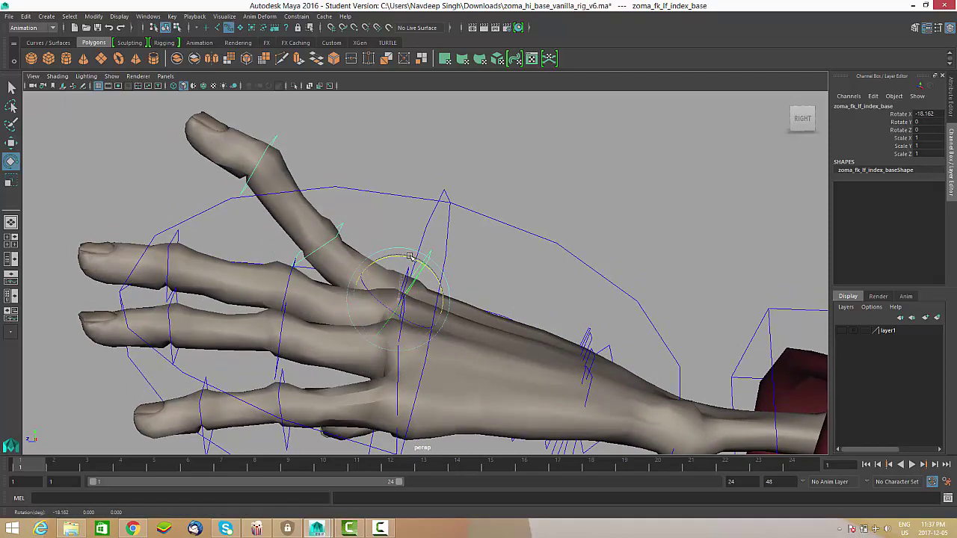
left_click_drag(360, 239, 341, 257, "alt")
Pose the left middle finger at its base and middle joints and set its tip control to Rotate X -23.938.
left_click_drag(357, 322, 377, 292, "alt")
left_click(415, 317)
left_click(420, 301)
left_click(318, 298)
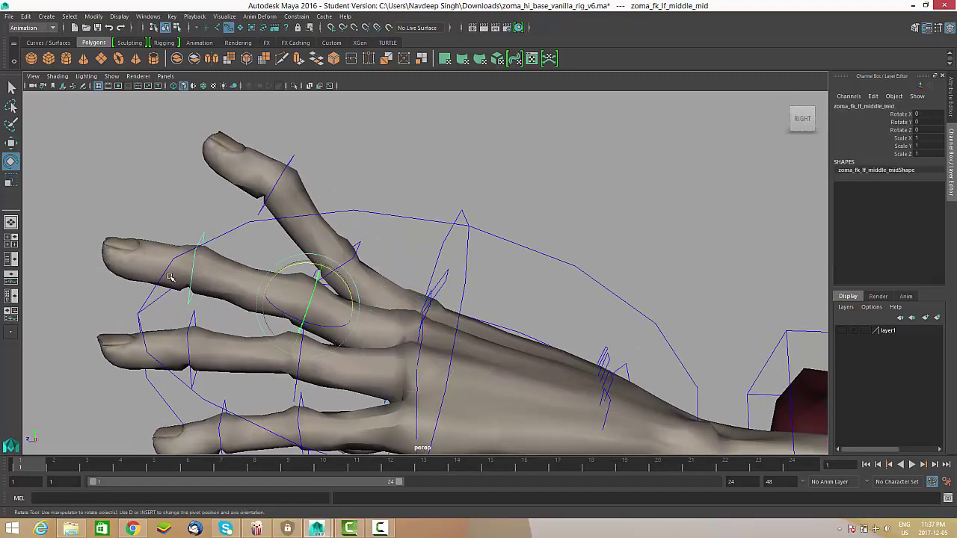
left_click_drag(306, 265, 228, 279)
left_click(191, 278)
left_click_drag(330, 334, 361, 335, "alt")
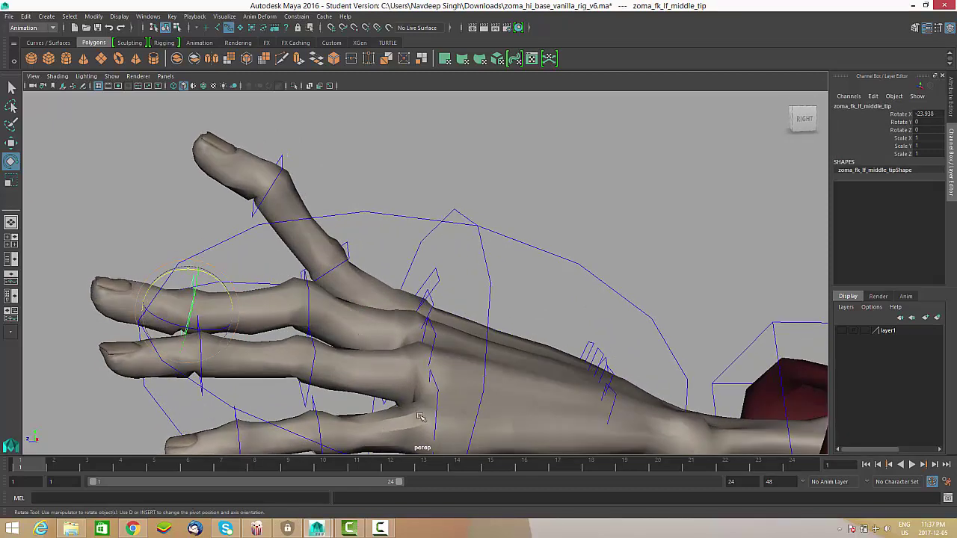
Curl the left ring finger down with its base at Rotate X 22.272 and its middle and tip controls together at Rotate X 28.575.
left_click_drag(421, 417, 406, 329, "alt")
left_click(462, 319)
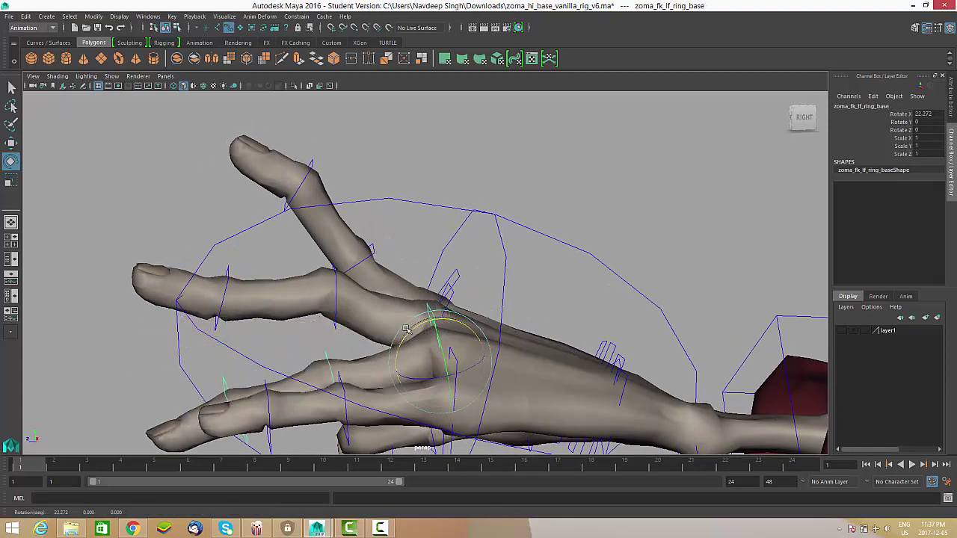
left_click(327, 359)
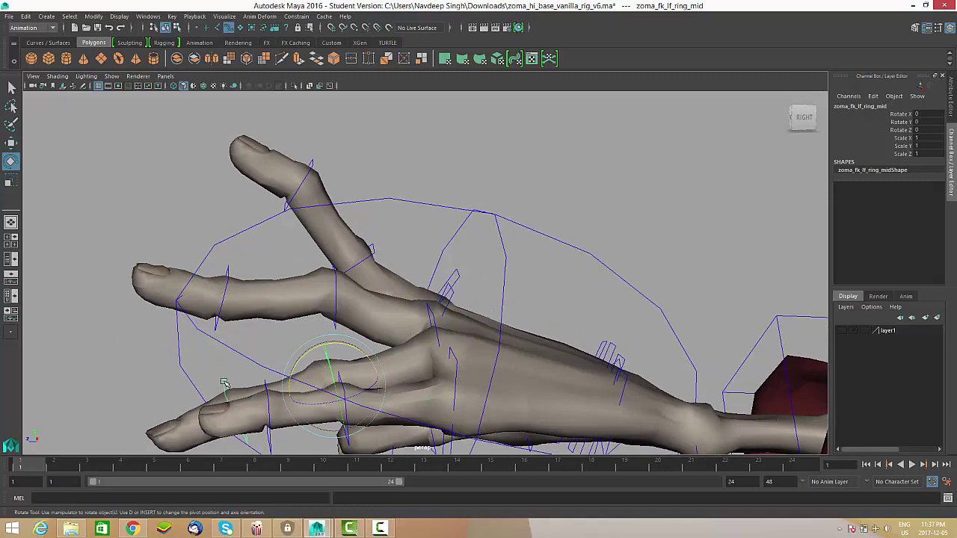
left_click(225, 383)
left_click_drag(253, 373, 226, 363)
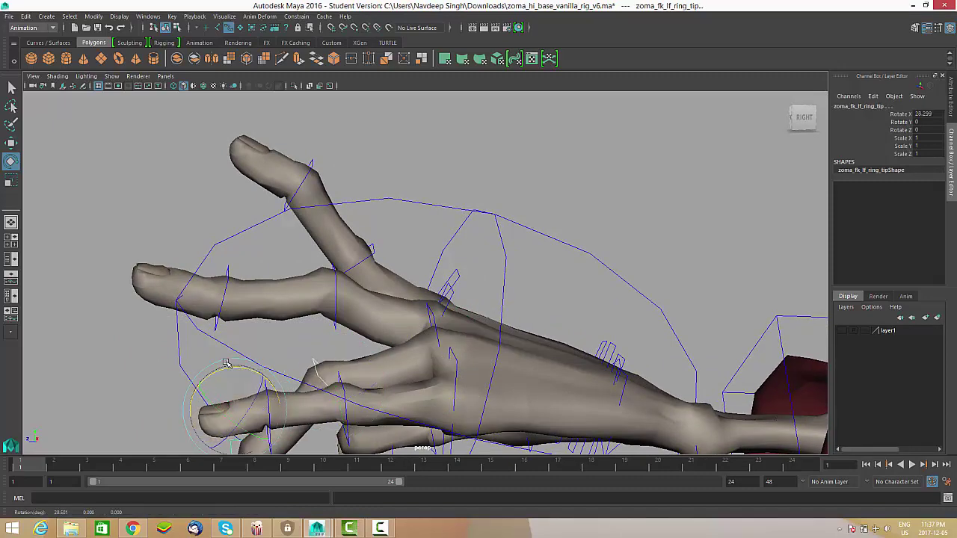
right_click_drag(330, 324, 405, 339, "alt")
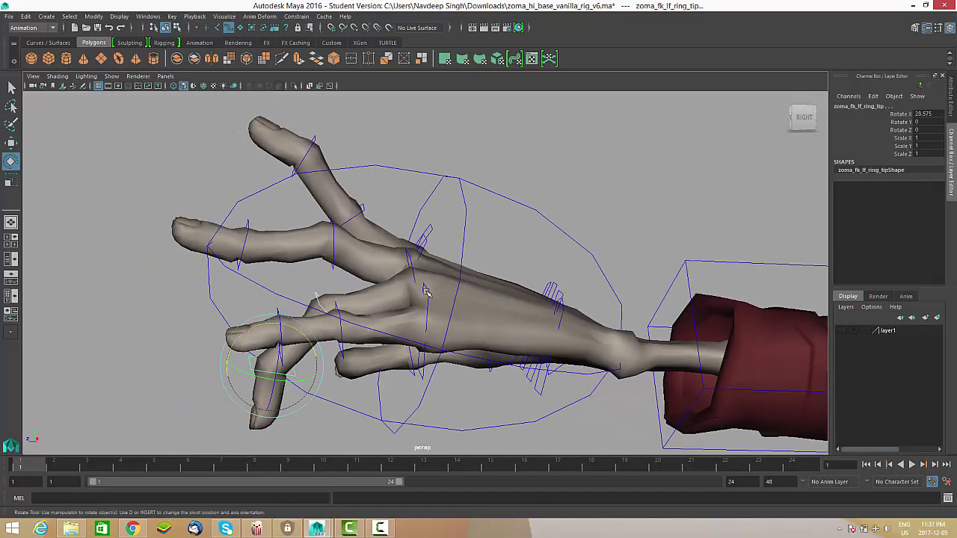
Curl the left pinky down by rotating its finger FK controls together to Rotate X 31.705.
left_click(339, 327)
left_click(339, 328)
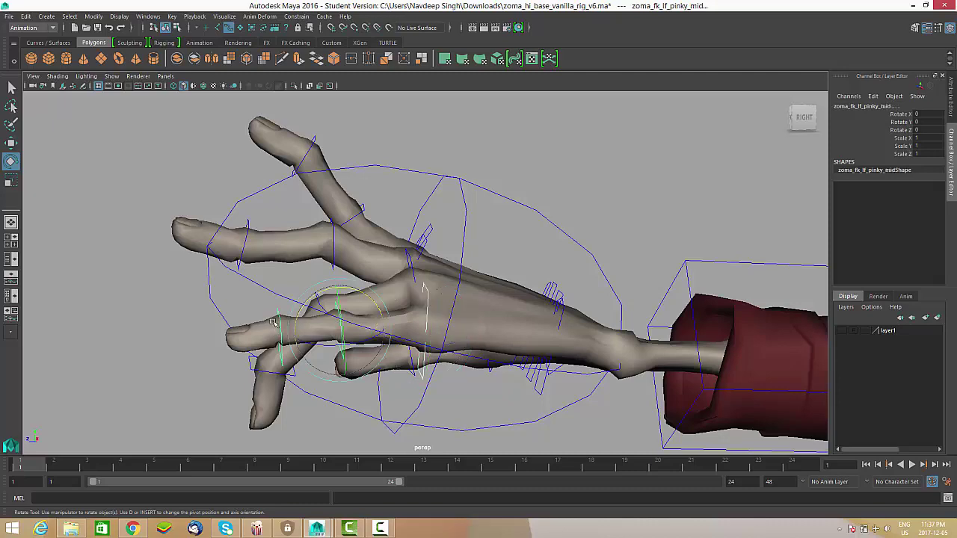
left_click(277, 317)
left_click_drag(294, 297, 383, 333)
scroll(384, 332, "down", 3)
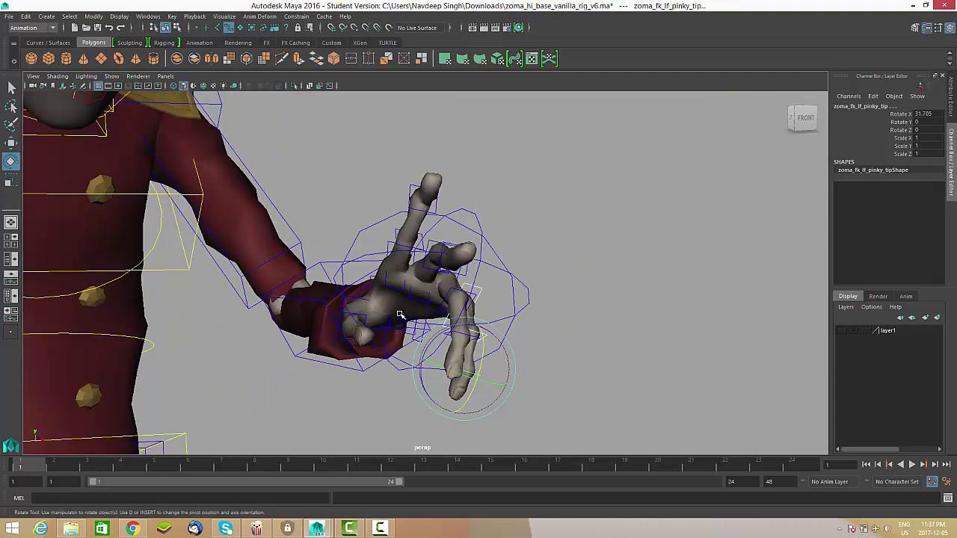
Check the arm from the front and side, and rotate the left hand FK control to Rotate Z -4.038.
middle_click_drag(435, 316, 534, 277, "alt")
scroll(553, 278, "down", 6)
left_click_drag(575, 280, 504, 278, "alt")
scroll(420, 412, "up", 5)
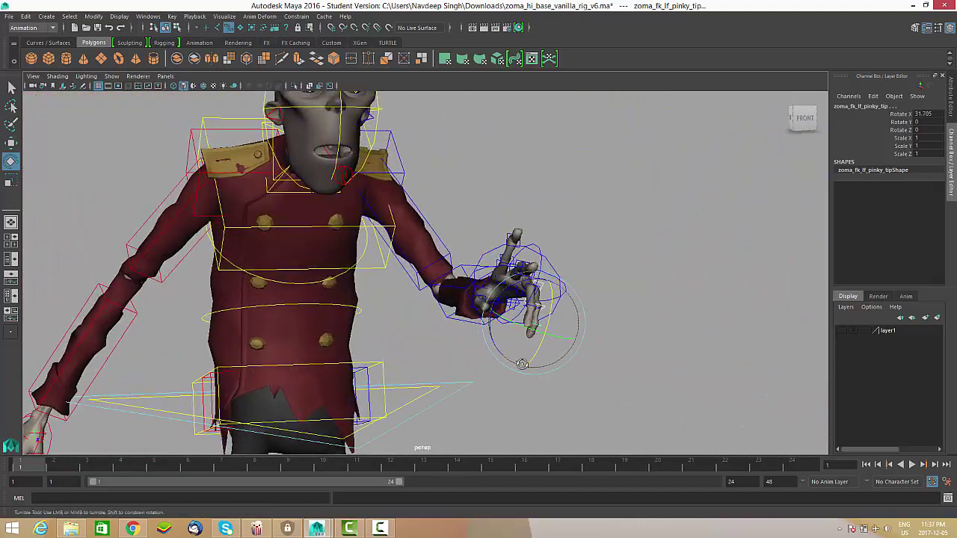
left_click_drag(420, 412, 498, 346, "alt")
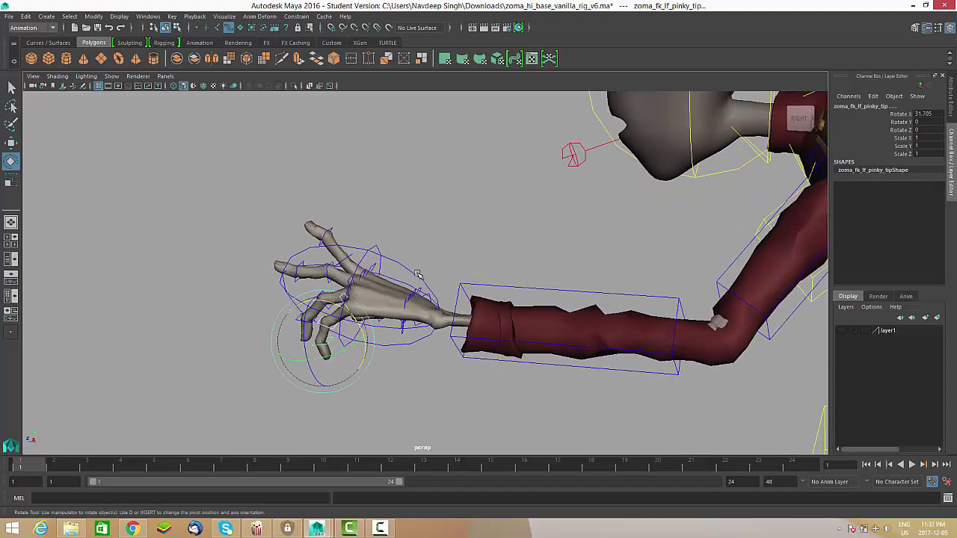
left_click(398, 322)
scroll(409, 309, "down", 2)
left_click_drag(398, 321, 341, 289, "alt")
left_click_drag(398, 287, 508, 296, "alt")
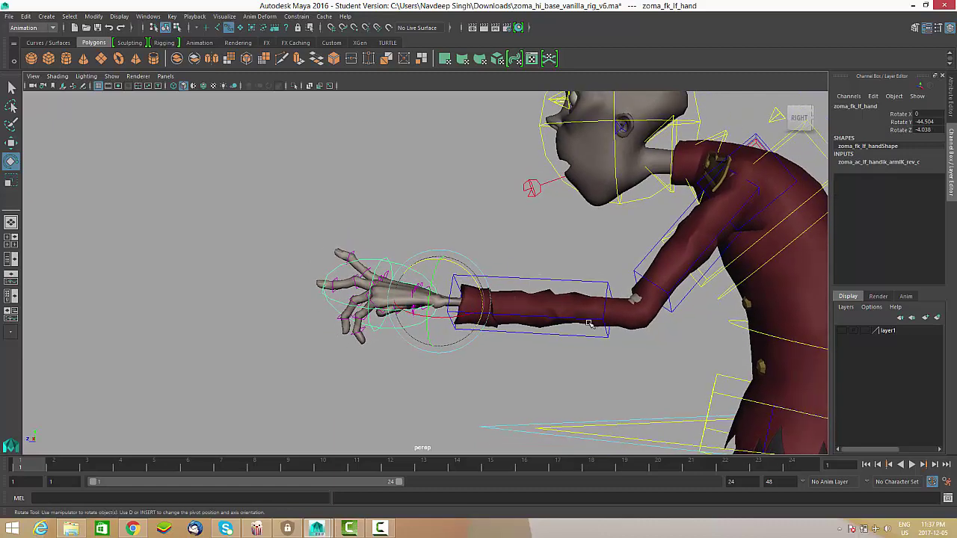
Raise the left forearm by rotating its FK control upward at the elbow, and select the left hand FK control.
left_click(590, 322)
left_click_drag(591, 321, 648, 373, "alt")
left_click(444, 267)
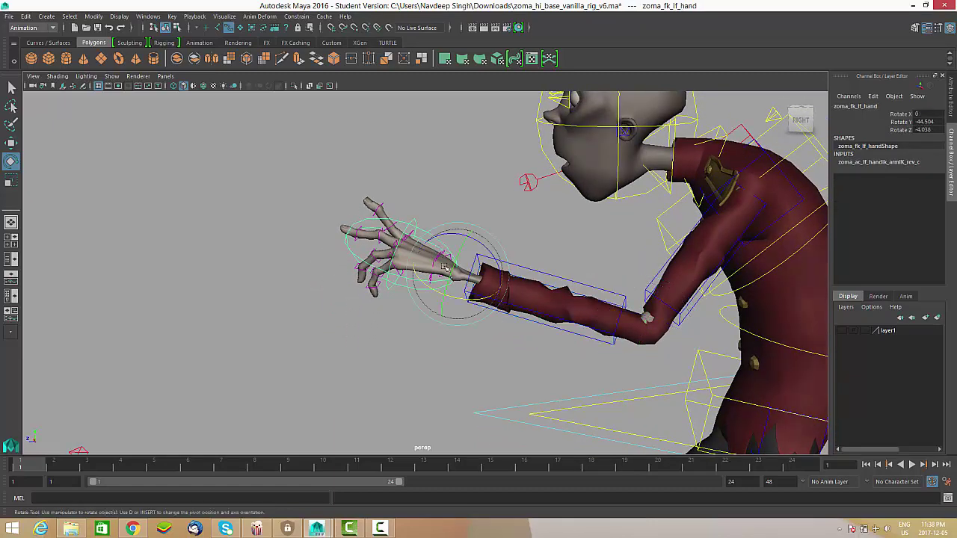
left_click_drag(482, 278, 656, 317, "alt")
Reduce the chest's sideways tilt by rotating the chest control to Rotate Z -0.781.
left_click_drag(348, 257, 334, 204, "alt")
left_click(335, 232)
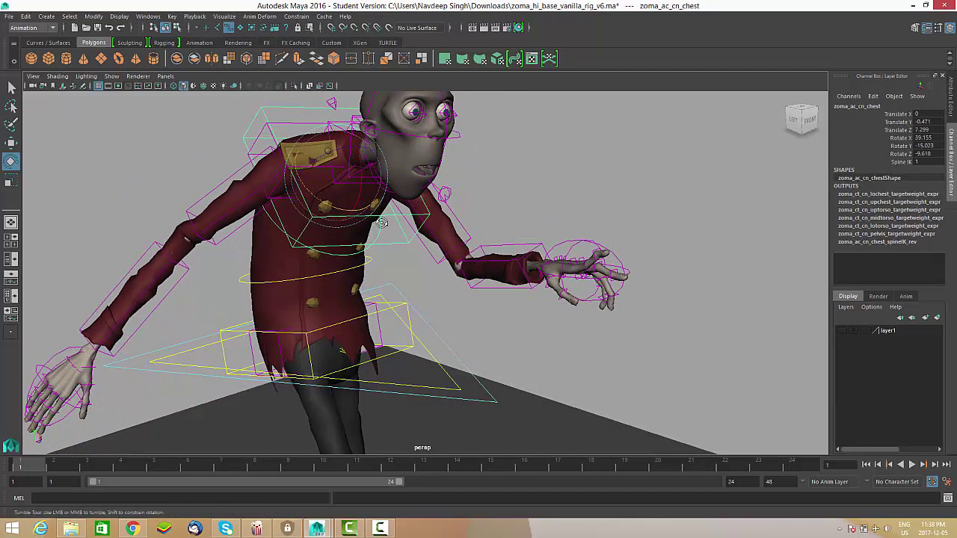
left_click_drag(490, 199, 435, 178, "alt")
left_click_drag(499, 163, 551, 246)
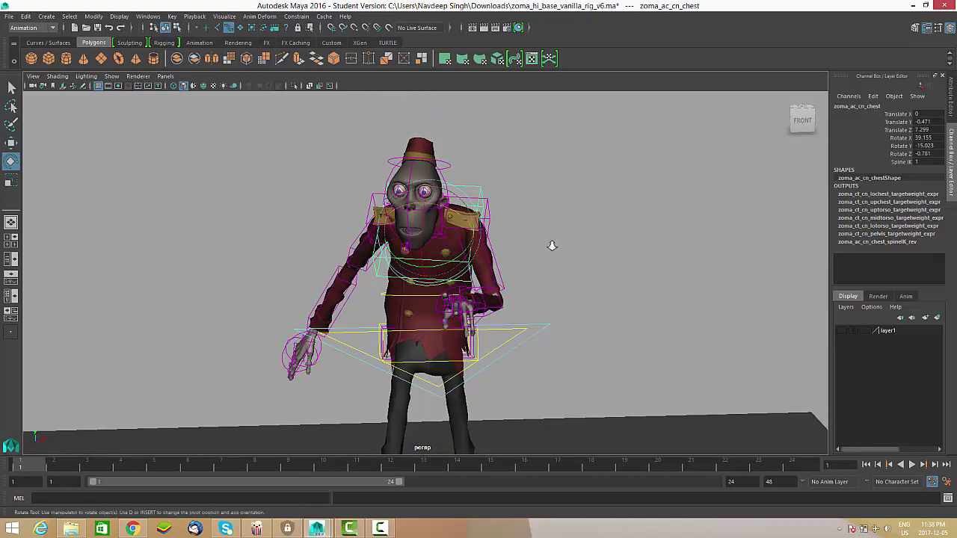
Turn the main body control to Rotate Y 13.1 and shift it to Translate X -1.918 and Translate Z -9.845.
right_click_drag(551, 246, 367, 264, "alt")
left_click_drag(366, 263, 384, 269, "alt")
right_click_drag(385, 270, 468, 270, "alt")
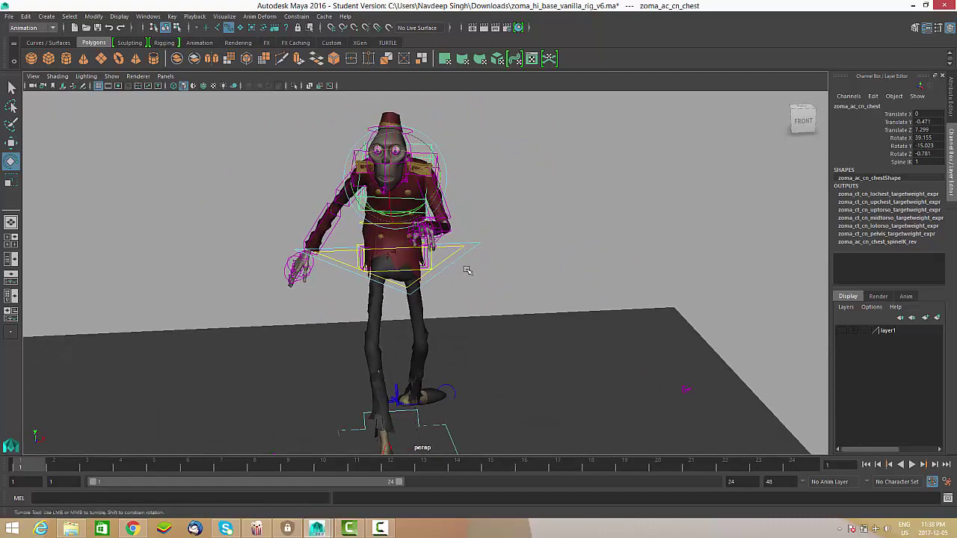
left_click_drag(468, 269, 431, 269, "alt")
left_click(466, 254)
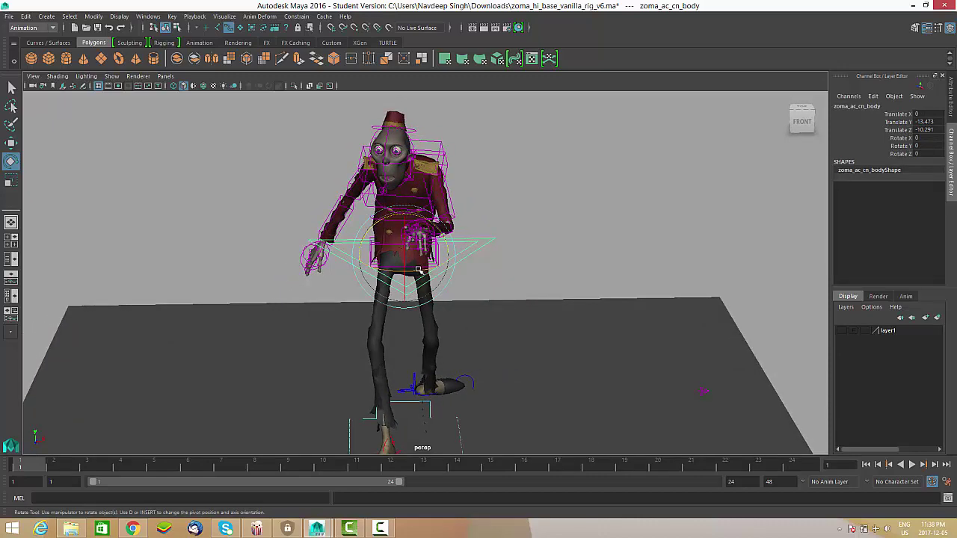
left_click_drag(419, 270, 461, 275)
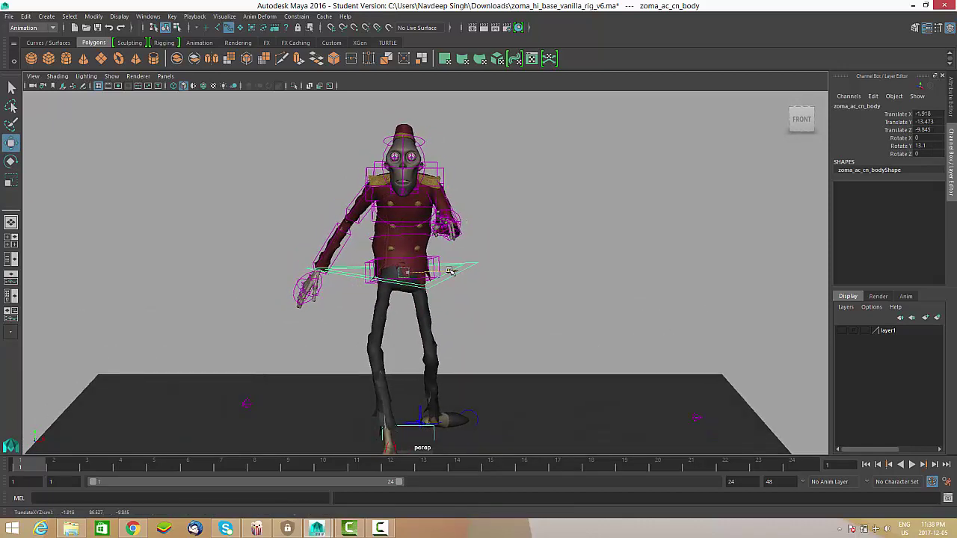
Slide the right foot IK control sideways along X toward the left foot.
left_click_drag(451, 284, 391, 323, "alt")
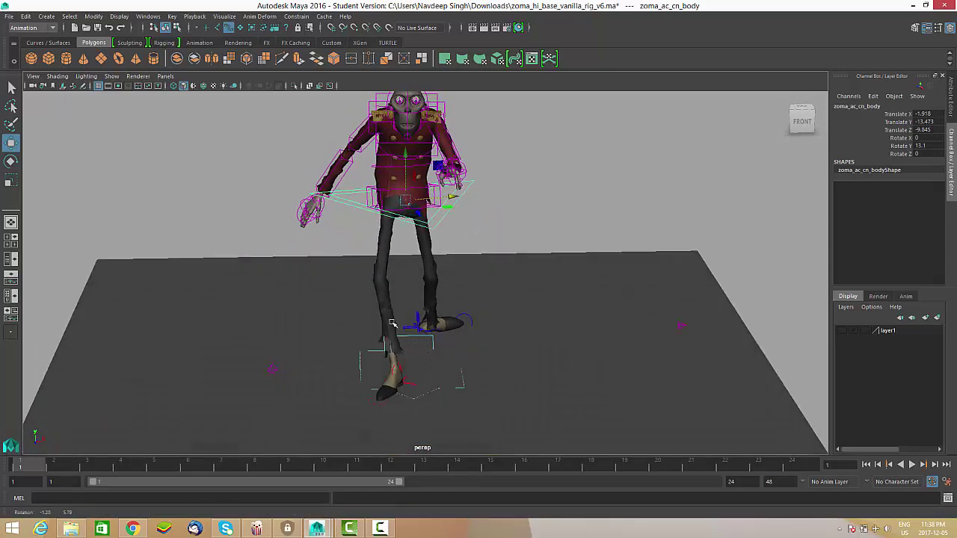
left_click(411, 386)
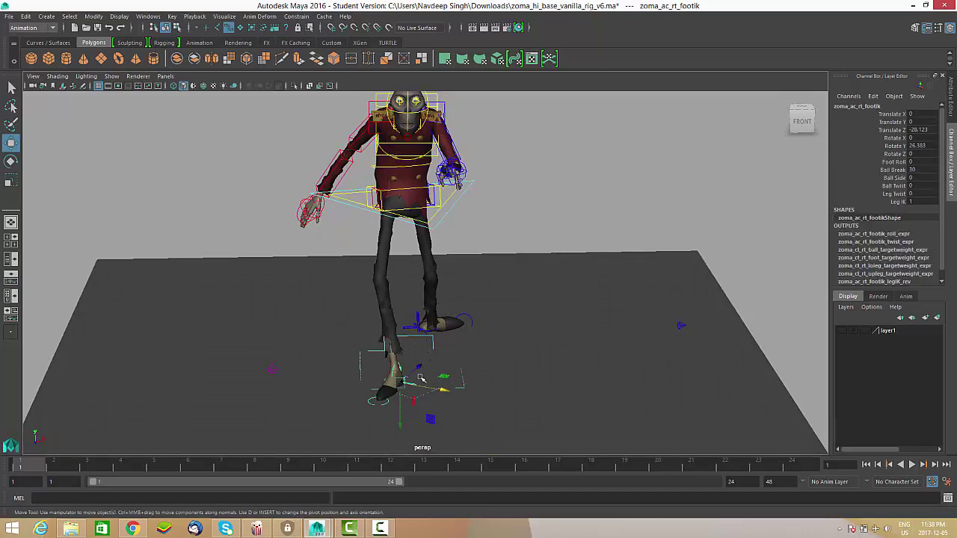
left_click_drag(421, 378, 395, 379)
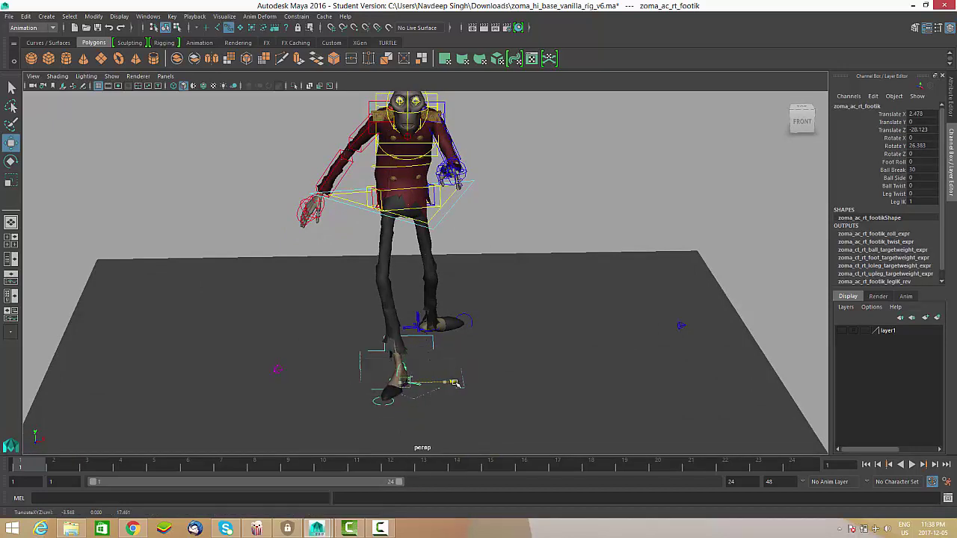
left_click_drag(454, 383, 461, 382)
left_click_drag(460, 383, 465, 227, "alt")
Tilt the pelvis control sideways to Rotate Z -16.933.
left_click(408, 275)
left_click_drag(477, 260, 473, 323, "alt")
left_click(462, 318)
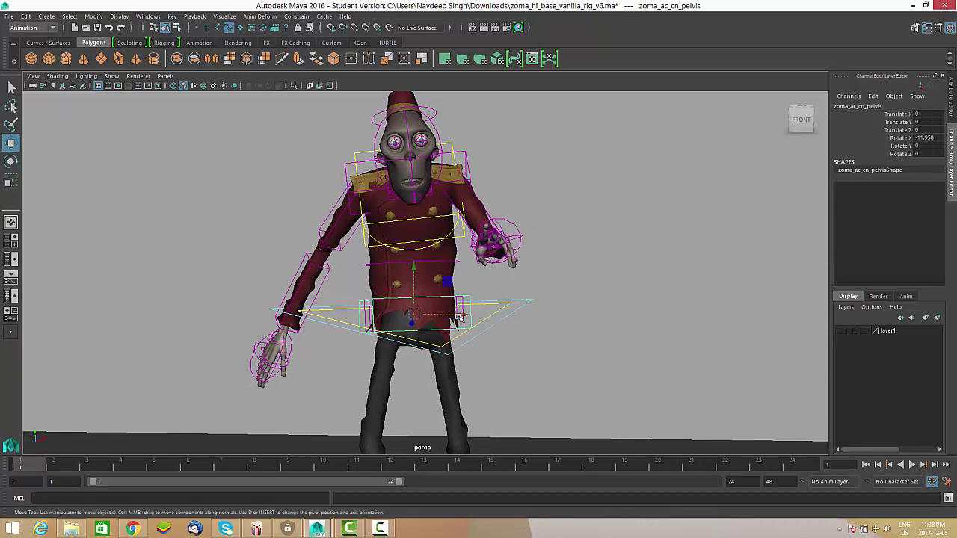
left_click_drag(387, 351, 408, 295)
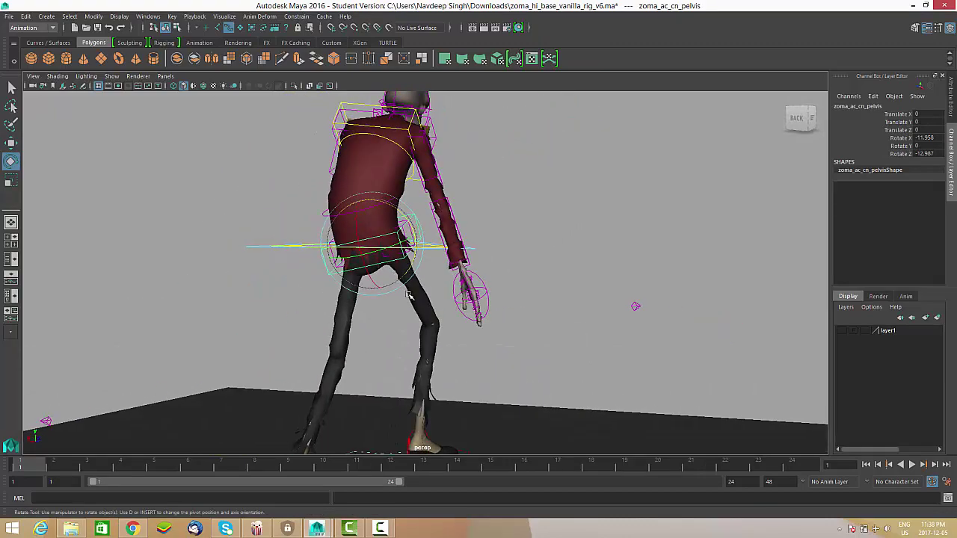
left_click_drag(366, 334, 407, 329, "alt")
left_click_drag(422, 243, 393, 239, "alt")
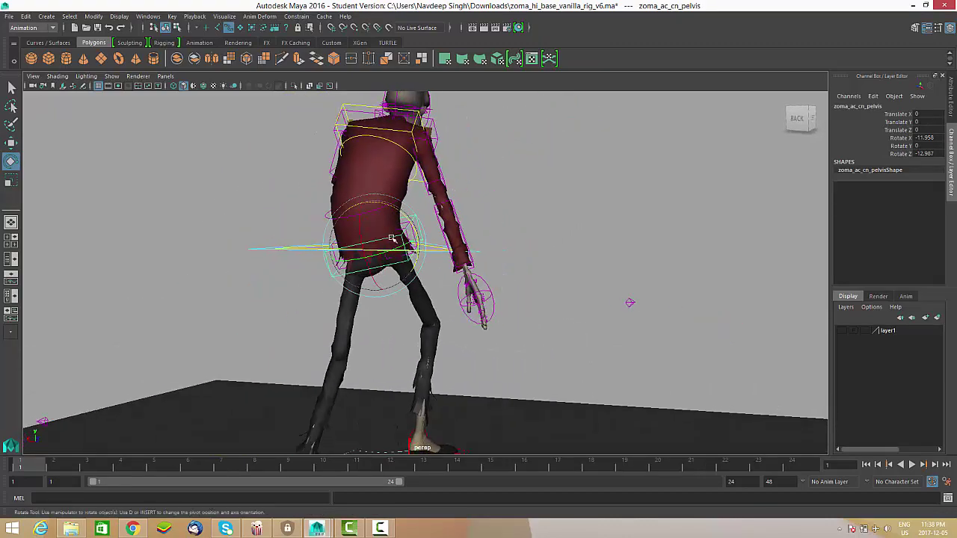
scroll(394, 239, "up", 4)
left_click_drag(412, 277, 473, 334, "alt")
left_click_drag(410, 269, 428, 302, "alt")
left_click_drag(391, 209, 388, 206)
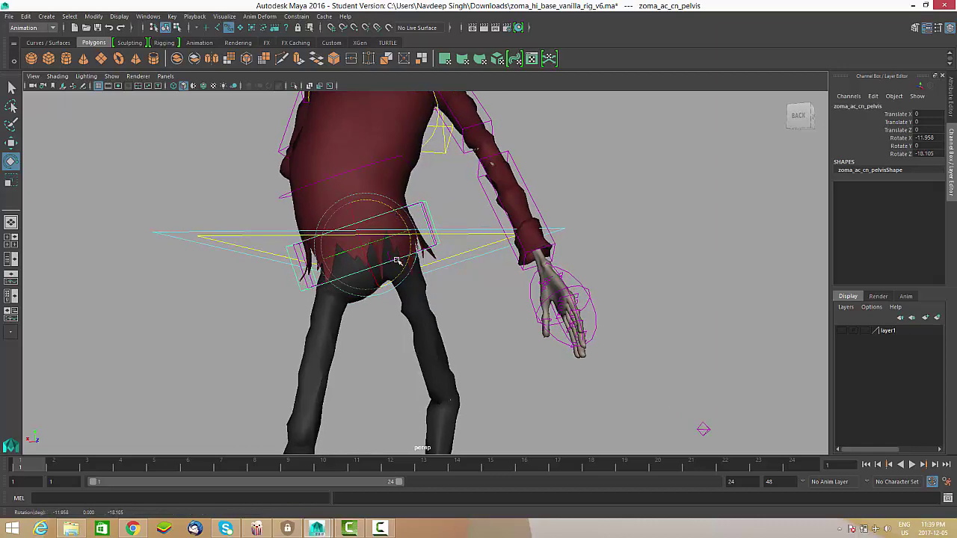
mouse_move(397, 260)
left_mouse_down("alt")
mouse_move(417, 278)
mouse_move(364, 271)
mouse_move(396, 259)
mouse_move(394, 248)
left_mouse_up("alt")
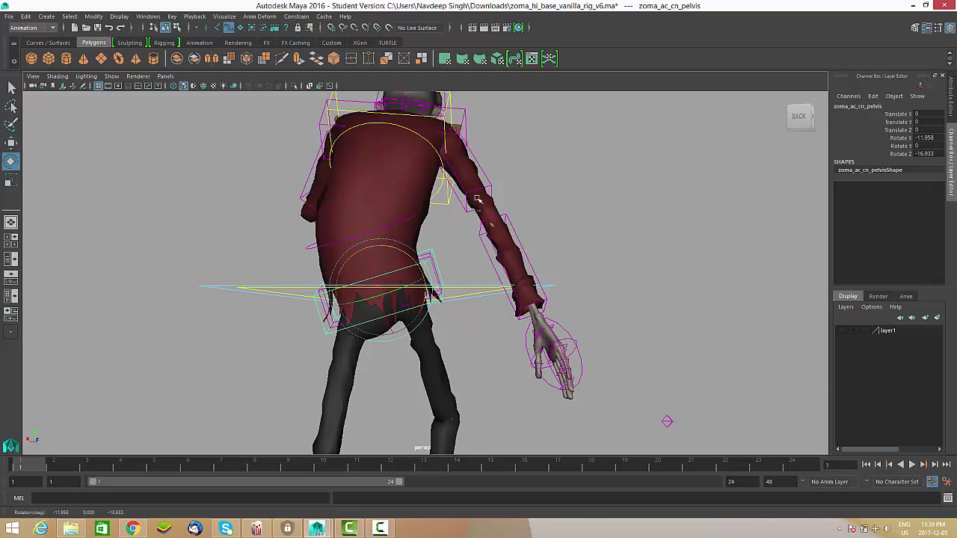
Tilt the chest control sideways and adjust the rotation of the left upper arm FK control.
left_click(449, 205)
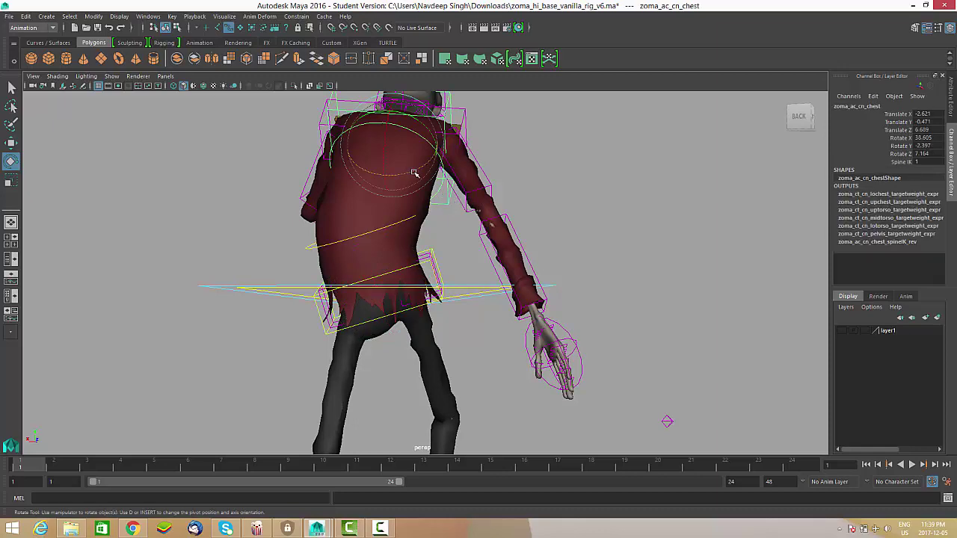
left_click_drag(415, 173, 568, 279)
left_click(463, 305)
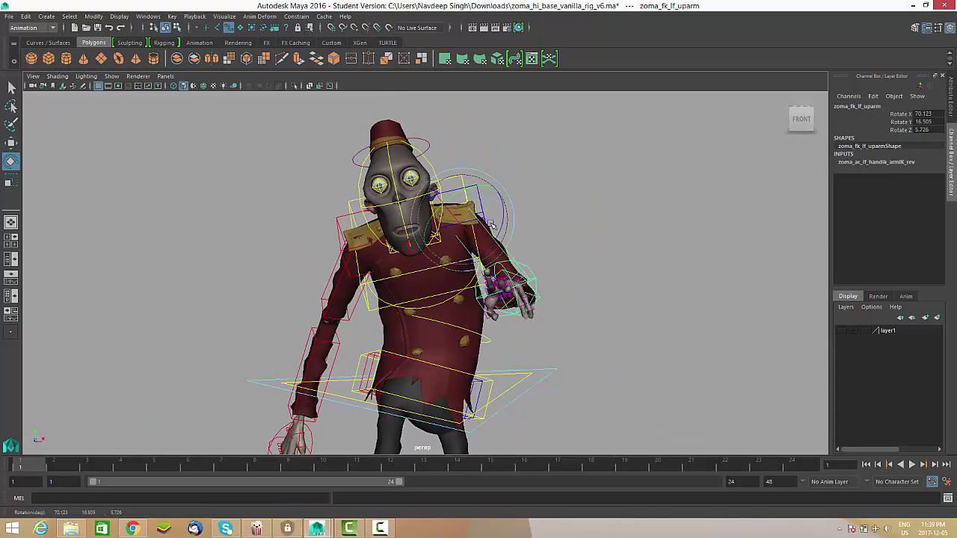
left_click_drag(491, 224, 495, 230)
left_click_drag(507, 277, 294, 266, "alt")
Swing the right arm into position, rotating its upper arm FK control to Rotate X 32.694.
left_click(527, 312)
left_click(285, 281)
left_click(267, 314)
left_click_drag(355, 262, 372, 247, "alt")
left_click(321, 240)
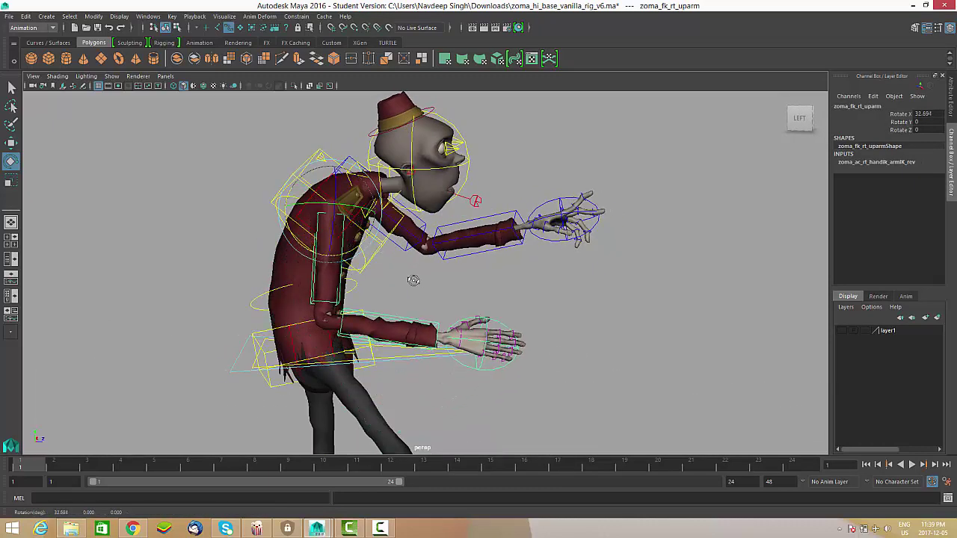
left_click_drag(414, 280, 381, 266, "alt")
left_click(344, 209)
Bend the right hand upward at the wrist by rotating its FK control to Rotate Z -36.438.
left_click_drag(344, 209, 389, 314, "alt")
right_click_drag(389, 314, 464, 374, "alt")
mouse_move(463, 374)
left_mouse_down("alt")
mouse_move(472, 358)
mouse_move(456, 360)
left_mouse_up("alt")
left_click(473, 358)
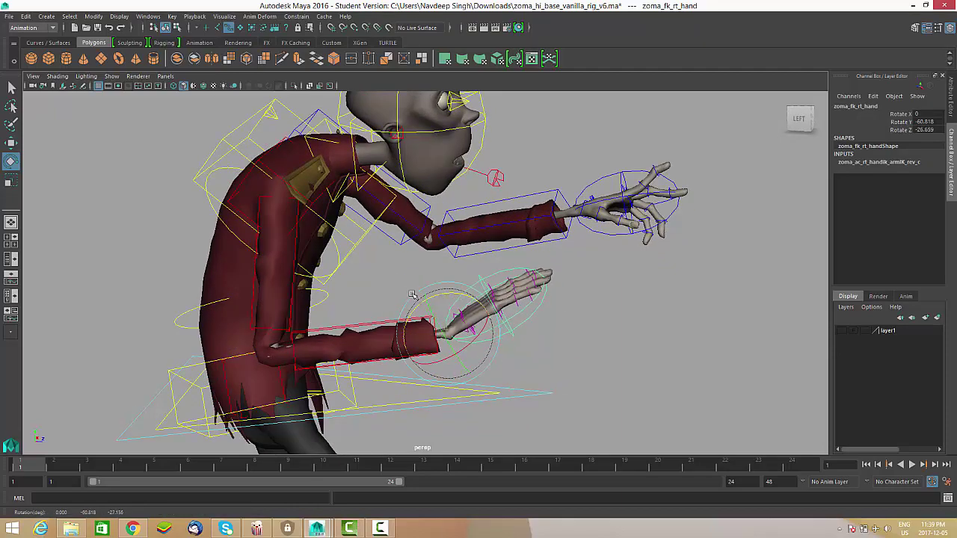
left_click_drag(493, 315, 487, 395, "alt")
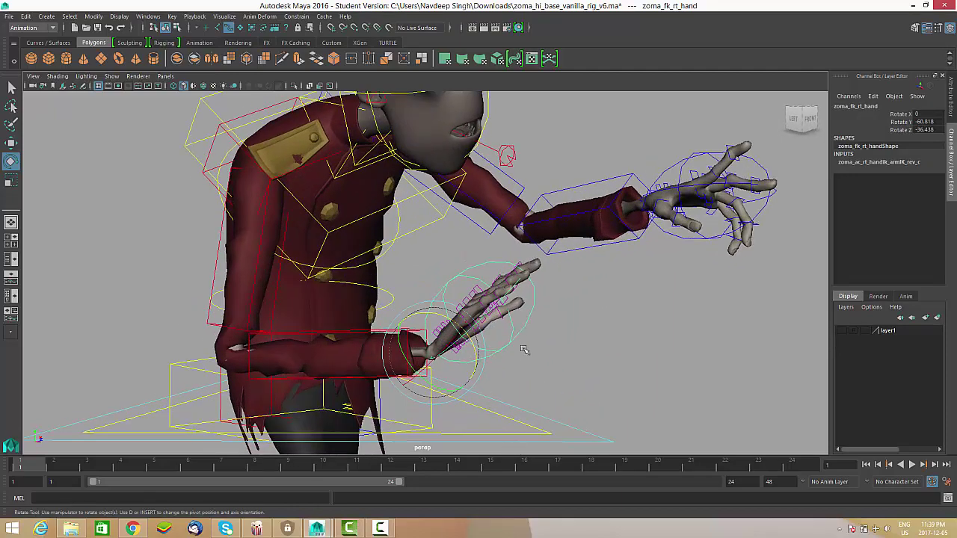
Examine the back of the right hand and its finger controls up close.
left_click_drag(524, 350, 457, 337, "alt")
right_click_drag(457, 337, 486, 322, "alt")
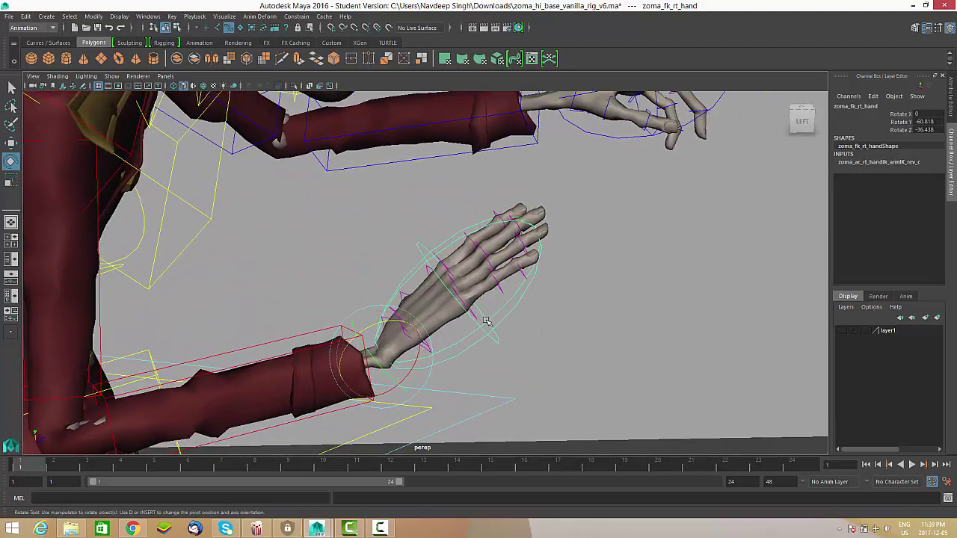
left_click_drag(486, 321, 578, 309, "alt")
left_click_drag(499, 302, 575, 342, "alt")
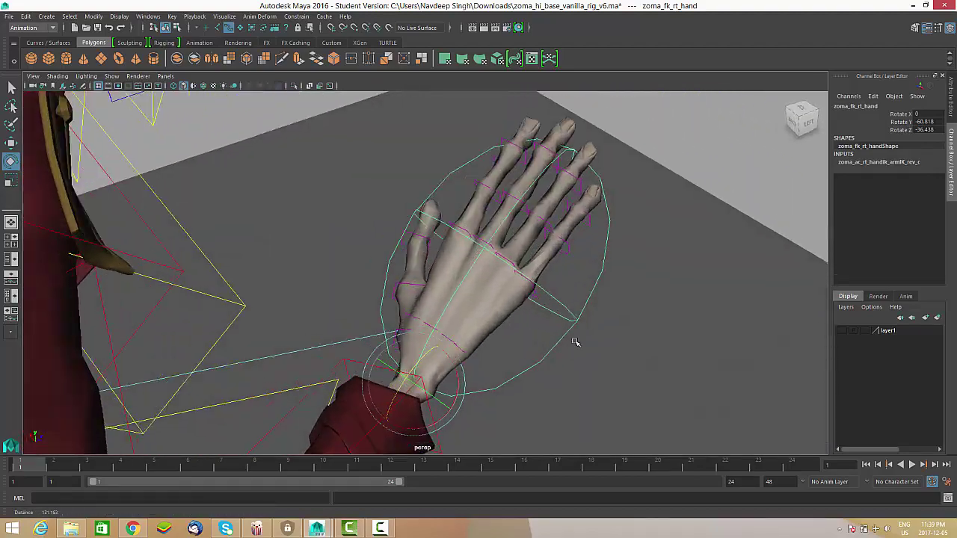
middle_click_drag(575, 341, 479, 331, "alt")
left_click_drag(478, 332, 561, 320, "alt")
middle_click_drag(560, 321, 541, 354, "alt")
right_click_drag(541, 354, 532, 356, "alt")
left_click_drag(533, 356, 506, 337, "alt")
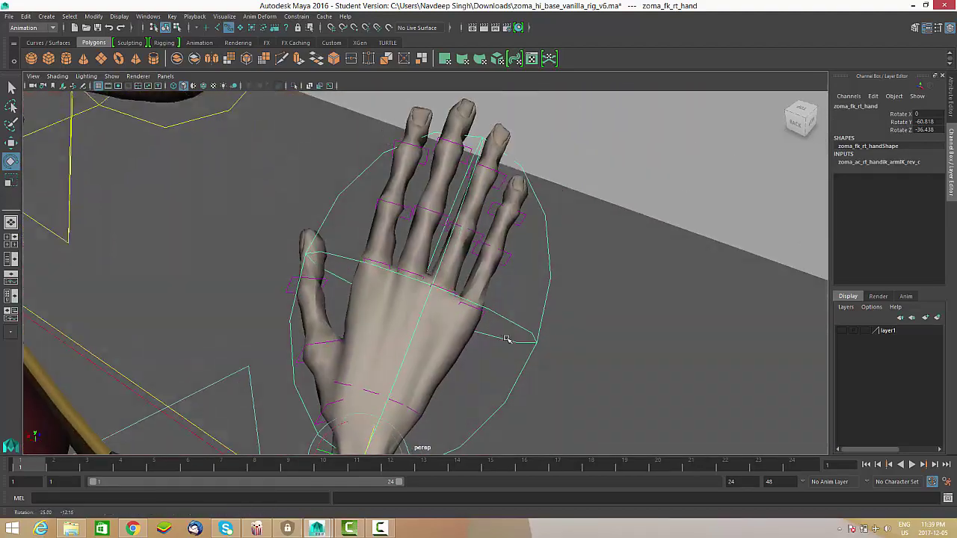
right_click_drag(506, 337, 561, 355, "alt")
middle_click_drag(560, 355, 508, 387, "alt")
left_click_drag(508, 386, 527, 388, "alt")
right_click_drag(528, 388, 551, 389, "alt")
left_click_drag(552, 391, 676, 327, "alt")
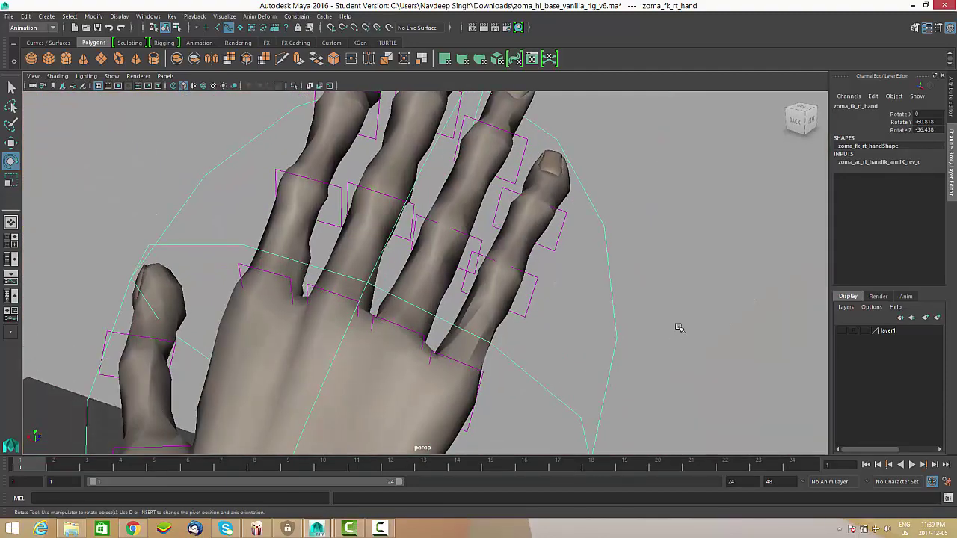
Lower the right pinky away from the other fingers by rotating its hand control to Rotate X 10.192.
left_click(486, 377)
left_click(483, 375)
left_click_drag(483, 375, 431, 361, "alt")
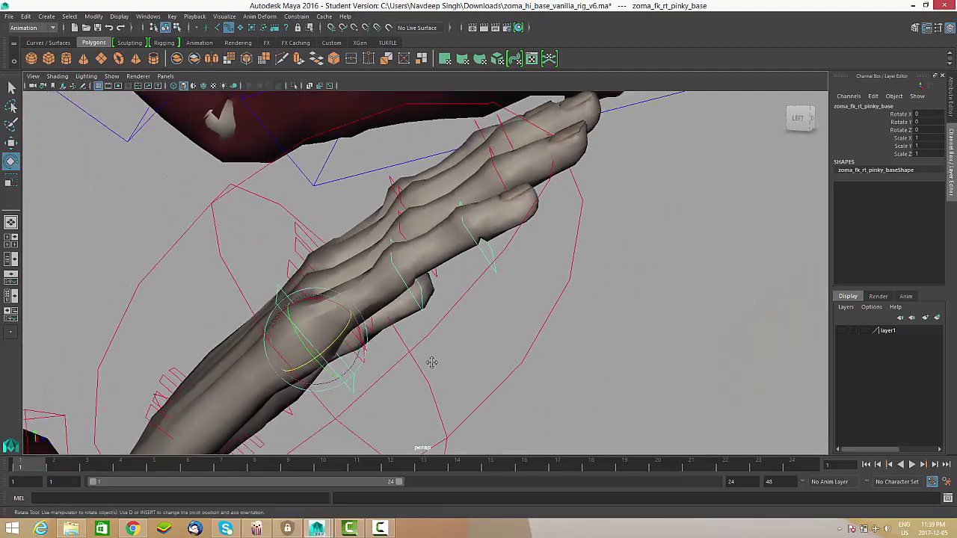
right_click_drag(431, 361, 397, 353, "alt")
middle_click_drag(397, 353, 505, 273, "alt")
right_click_drag(506, 274, 372, 341, "alt")
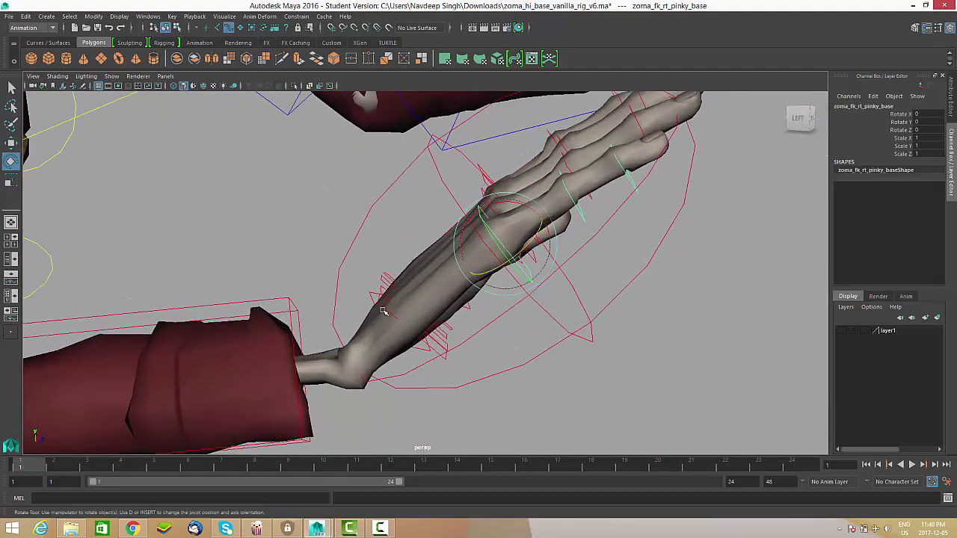
left_click_drag(397, 325, 357, 337, "alt")
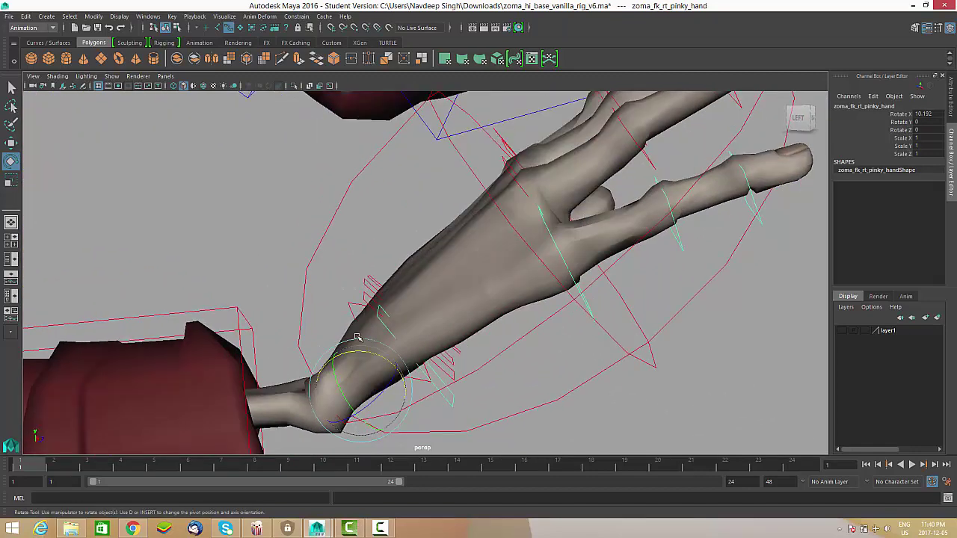
mouse_move(358, 338)
right_mouse_down("alt")
mouse_move(446, 367)
mouse_move(352, 322)
right_mouse_up("alt")
Rotate the right ring finger's hand control slightly near the wrist.
left_click(354, 307)
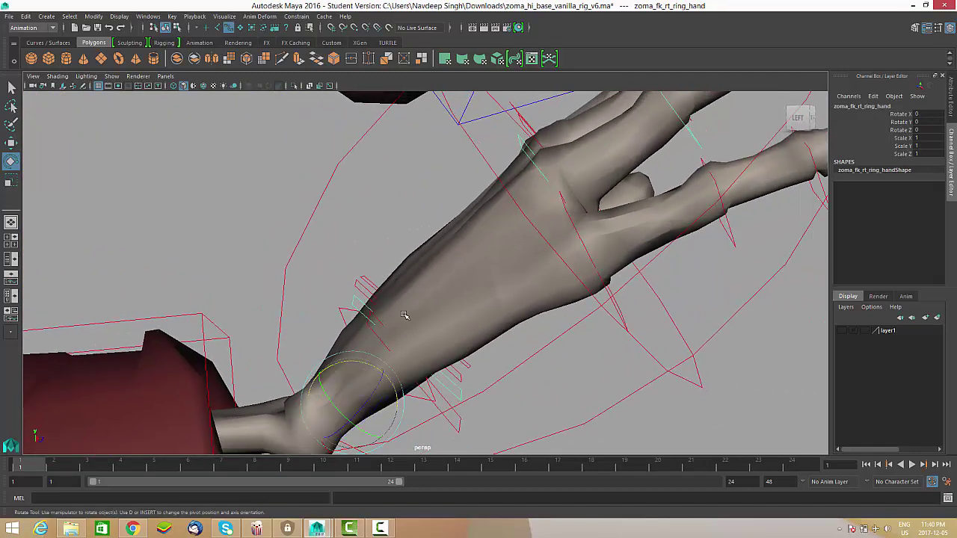
middle_click_drag(375, 363, 366, 383, "alt")
left_click_drag(349, 381, 366, 370)
Bend the right thumb tip to Rotate X 12.091.
middle_click_drag(774, 206, 696, 269, "alt")
right_click_drag(696, 269, 643, 262, "alt")
left_click_drag(673, 269, 572, 288, "alt")
right_click_drag(572, 288, 589, 304, "alt")
left_click_drag(588, 304, 493, 273, "alt")
left_click(564, 294)
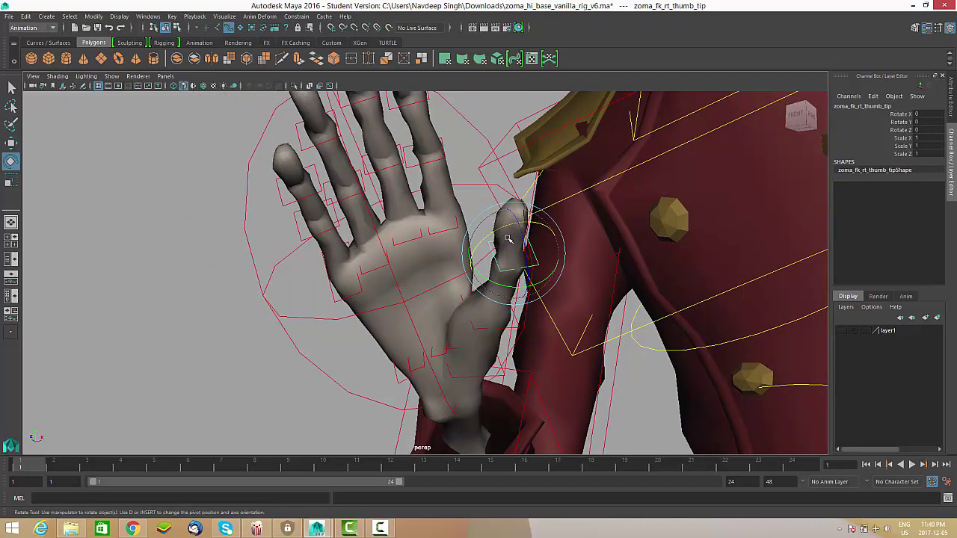
left_click_drag(507, 238, 523, 252, "alt")
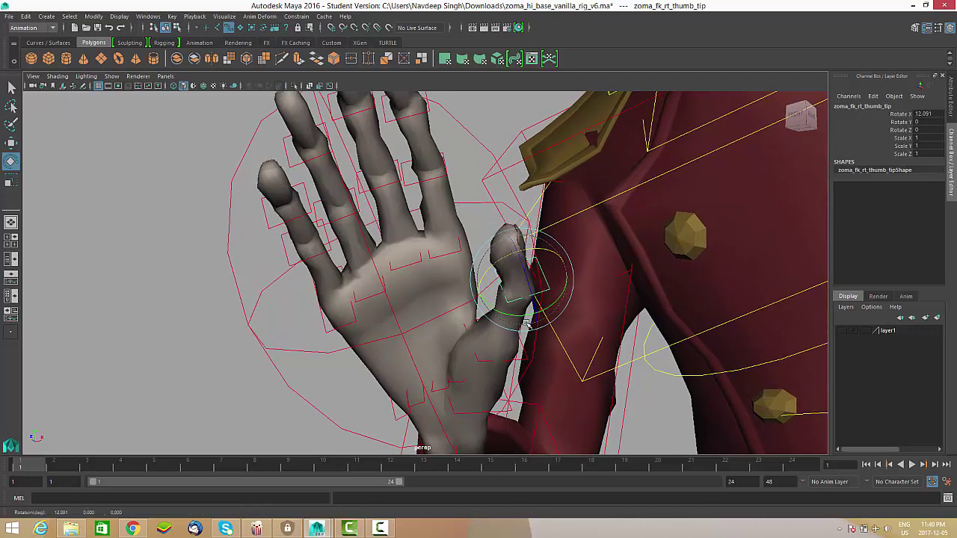
Rotate the right pinky base control to Rotate X -6.364, Rotate Y 15.432 and Rotate Z 1.764.
left_click(476, 390)
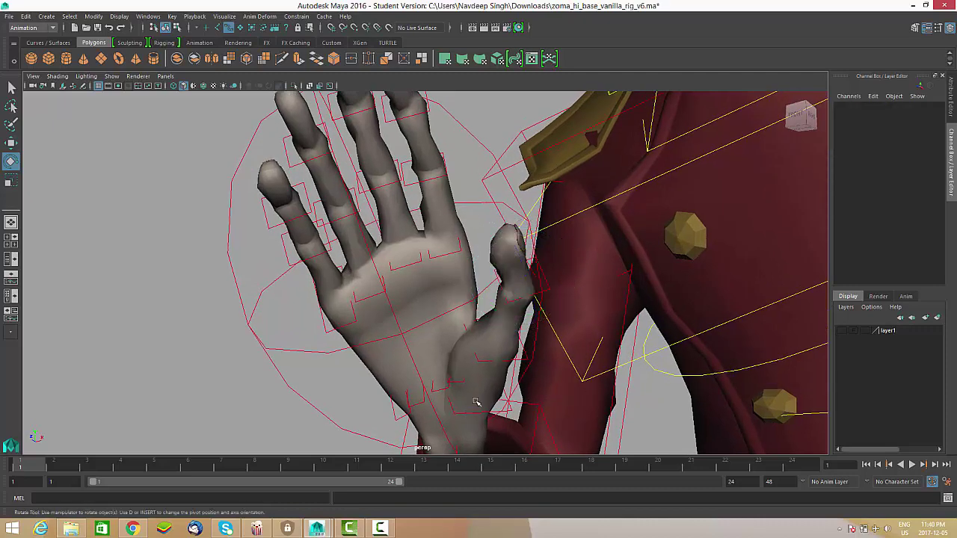
left_click(465, 366)
left_click_drag(442, 331, 474, 299, "alt")
left_click(384, 369)
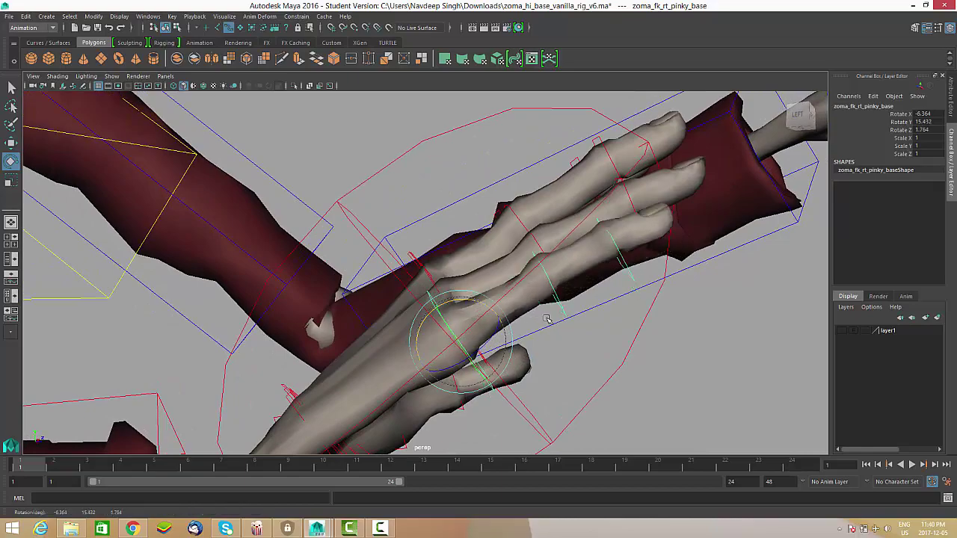
Bend the right pinky's middle joint to Rotate X 28.803.
right_click_drag(578, 296, 449, 329, "alt")
left_click_drag(559, 339, 528, 351, "alt")
right_click_drag(528, 352, 447, 354, "alt")
scroll(495, 369, "up", 9)
left_click_drag(437, 329, 497, 330, "alt")
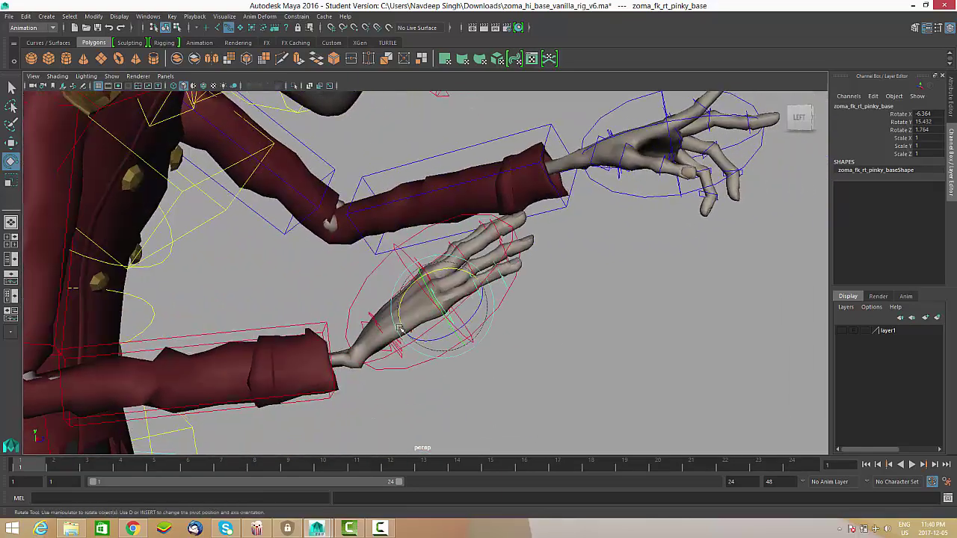
scroll(523, 344, "up", 8)
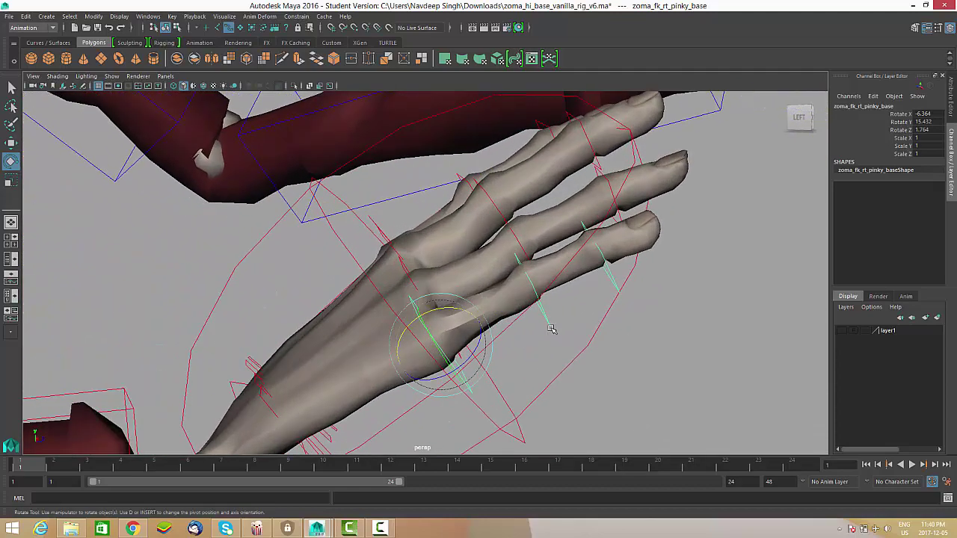
left_click_drag(548, 318, 654, 305, "alt")
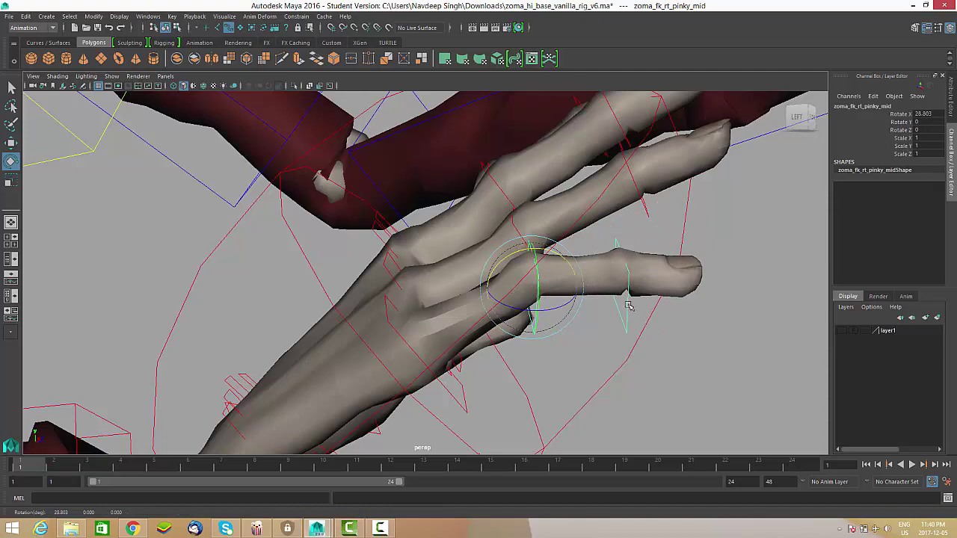
Curl the right pinky's tip downward and fine-tune the rotation of its base control.
left_click(629, 306)
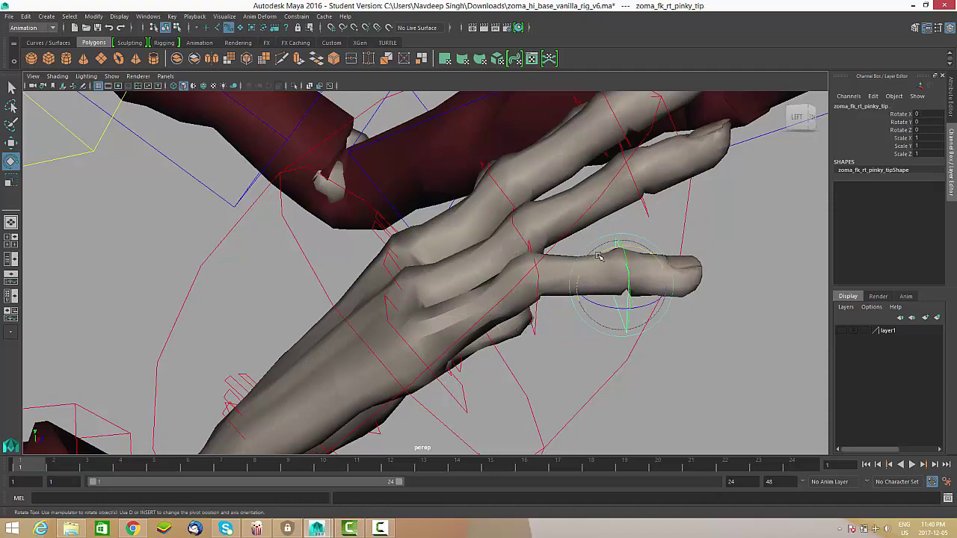
left_click_drag(599, 256, 441, 336)
left_click(510, 356)
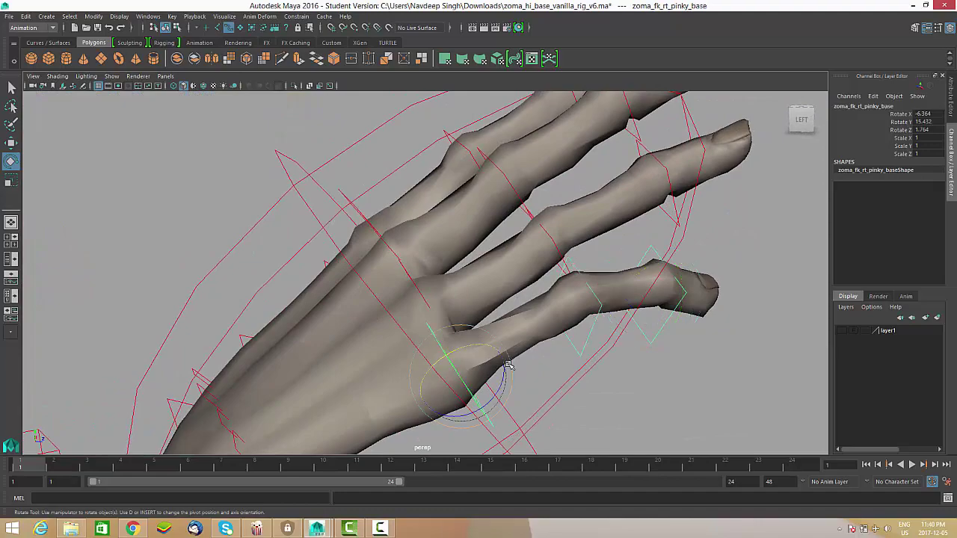
left_click_drag(506, 374, 441, 312)
Bend the right index finger downward at its middle joint and select its tip control.
left_click(492, 304)
left_click_drag(441, 313, 469, 219)
left_click(505, 201)
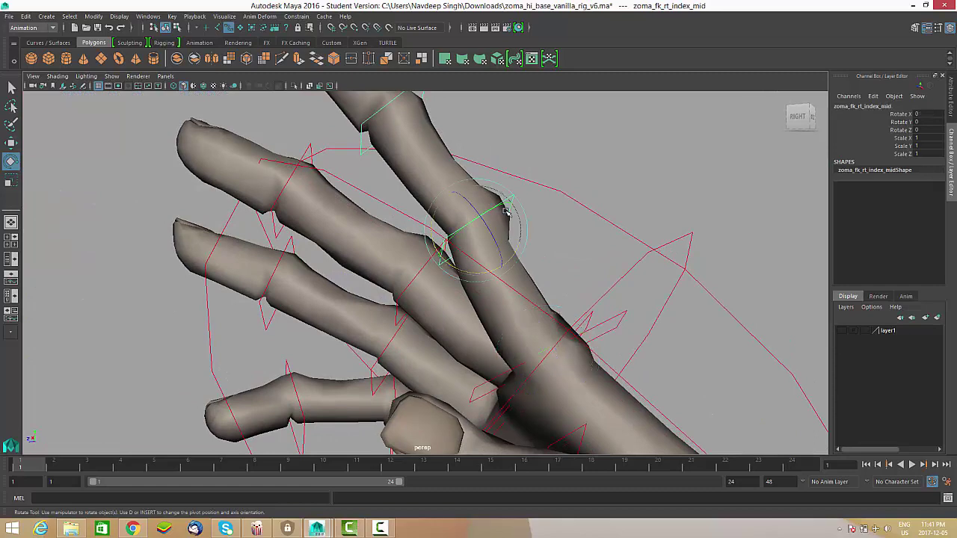
mouse_move(458, 273)
left_mouse_down()
mouse_move(489, 246)
mouse_move(397, 250)
mouse_move(457, 265)
left_mouse_up()
left_click(404, 236)
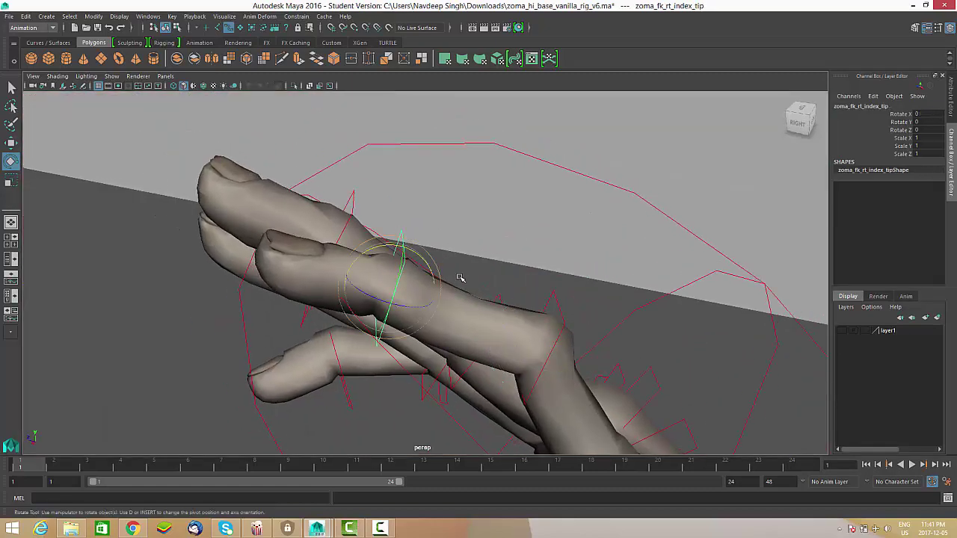
left_click_drag(404, 236, 407, 308, "alt")
Fine-tune the rotation of the right ring finger's base control and select its middle joint.
left_click(410, 269)
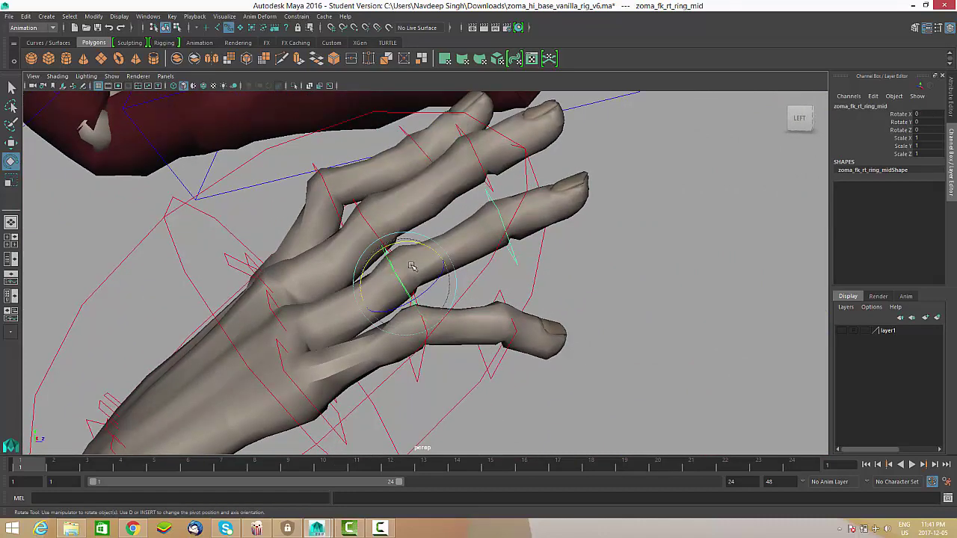
left_click(276, 318)
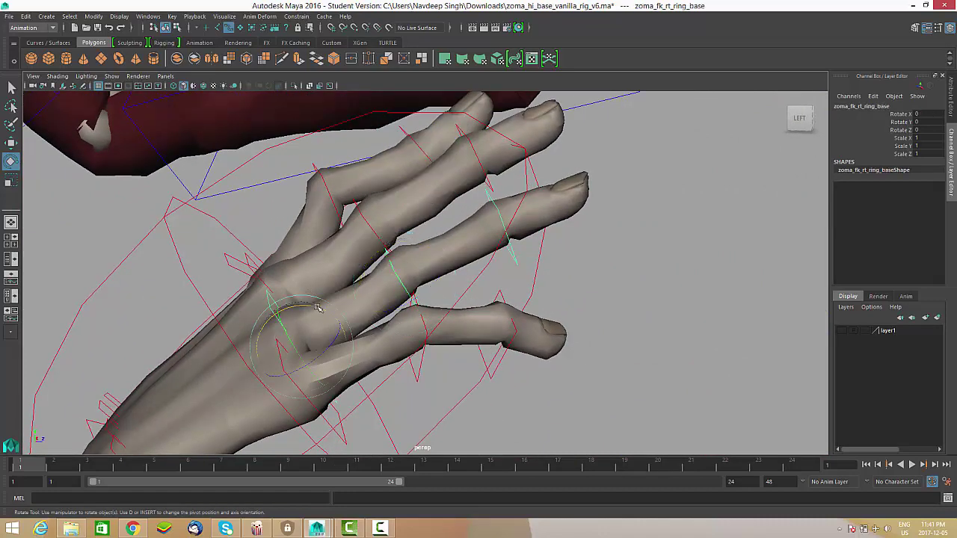
mouse_move(317, 307)
left_mouse_down()
mouse_move(323, 317)
mouse_move(315, 305)
left_mouse_up()
left_click_drag(430, 273, 311, 259, "alt")
left_click(320, 258)
left_click_drag(449, 263, 283, 436, "alt")
left_click(390, 300)
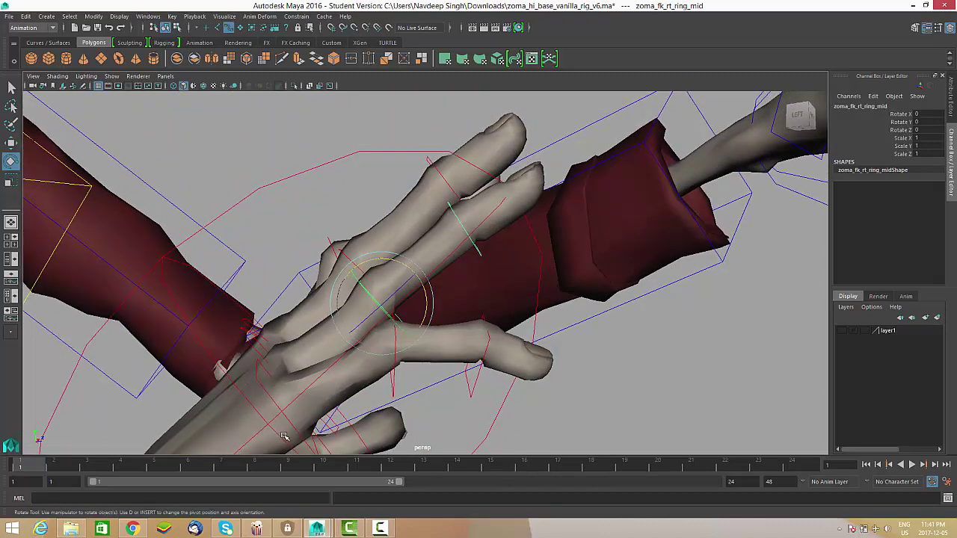
Select the right pinky's base, middle and tip controls together and curl them until the tip's Rotate X is 21.602.
left_click(294, 423)
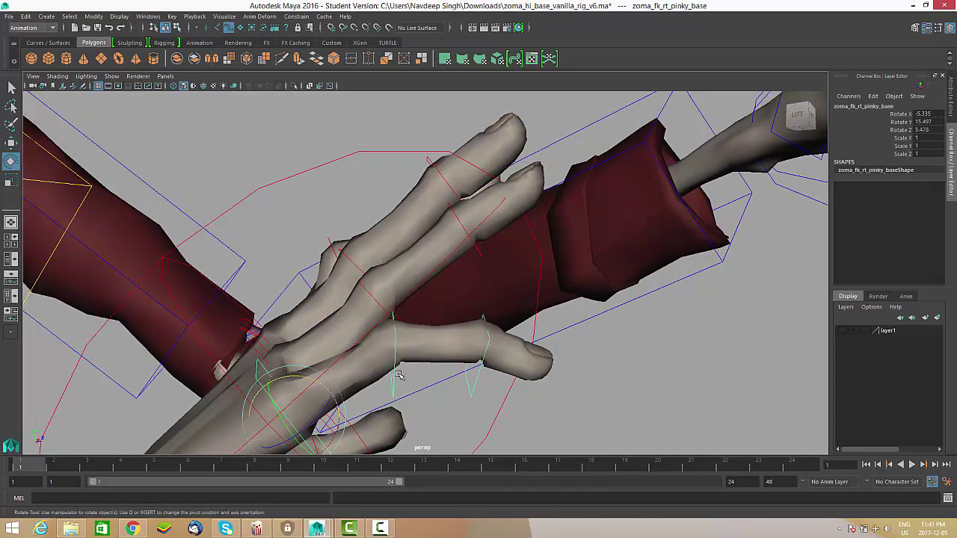
left_click(396, 374)
left_click(490, 341)
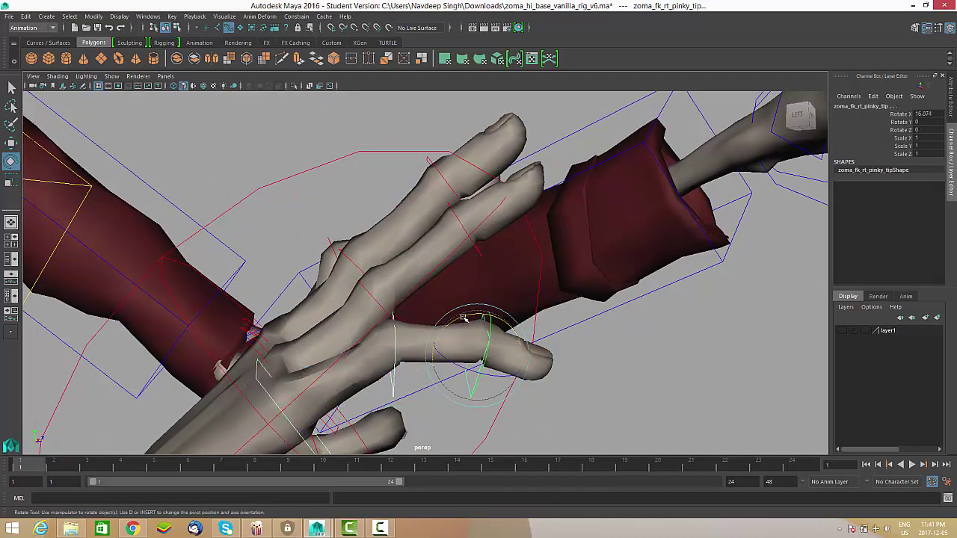
left_click_drag(464, 318, 471, 318)
left_click_drag(476, 321, 398, 370, "alt")
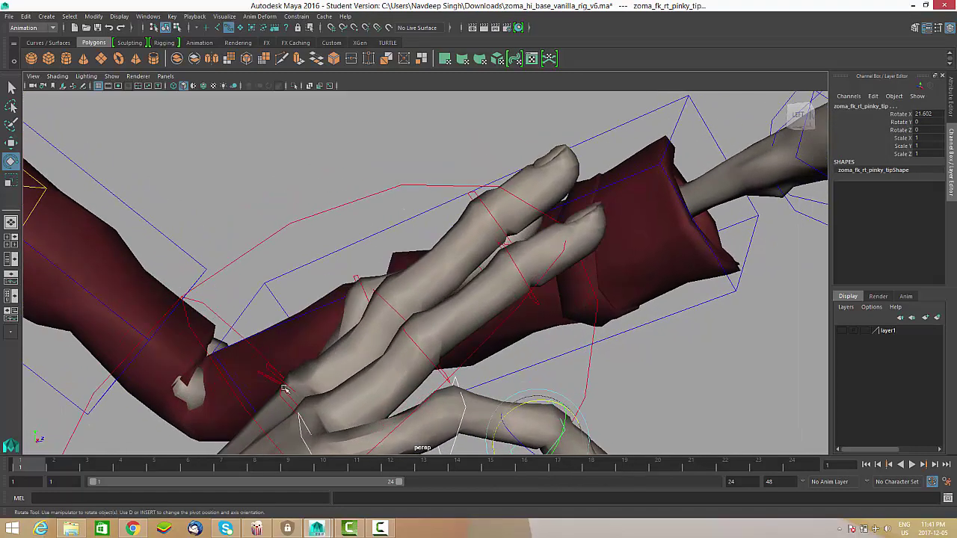
Curl the right ring finger's middle and tip joints together to a tip Rotate X of 40.954, and bend the middle finger's two joints similarly.
left_click(440, 344)
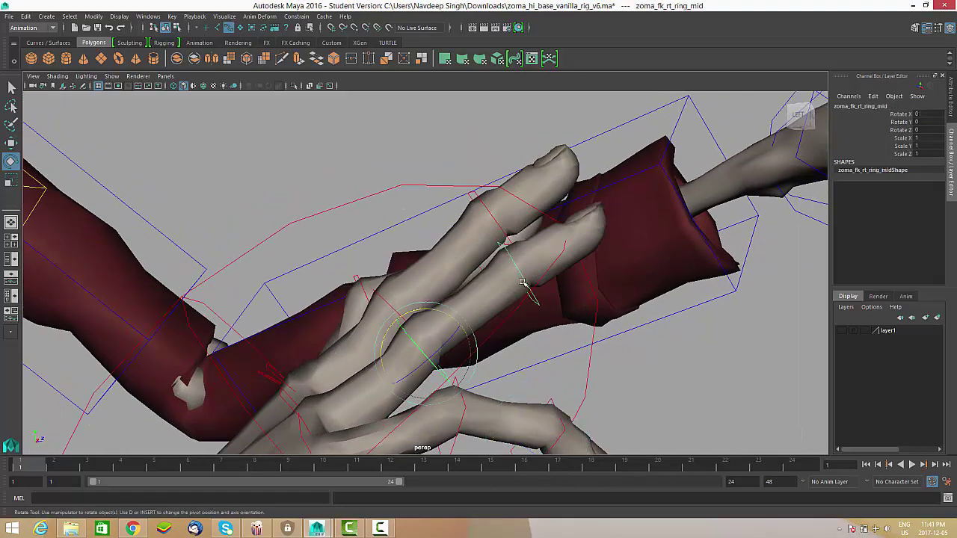
left_click_drag(481, 252, 506, 348)
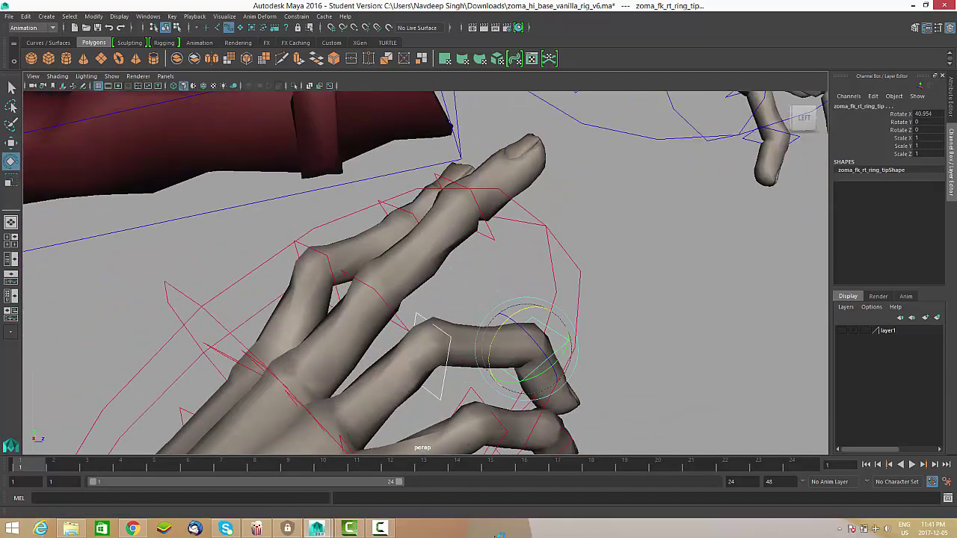
left_click_drag(421, 275, 516, 295, "alt")
left_click(532, 285)
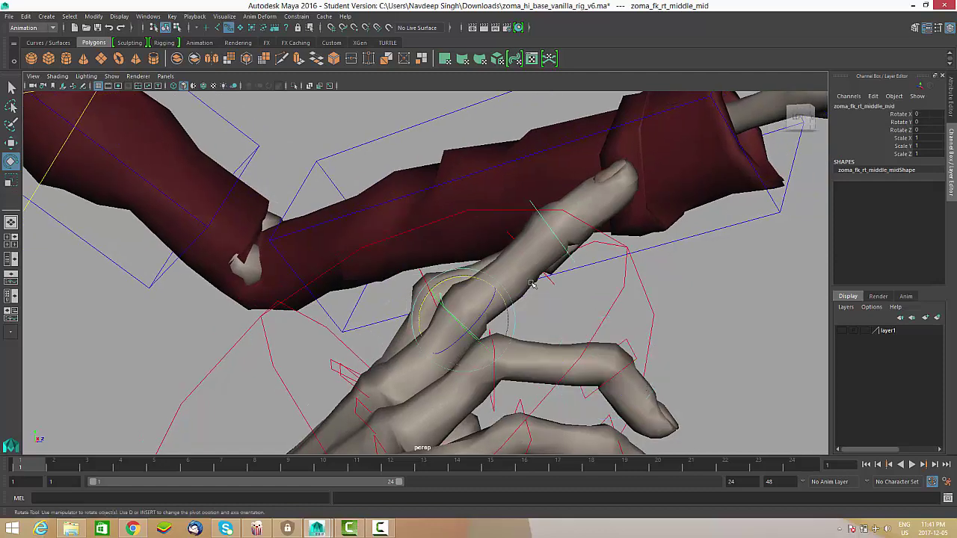
left_click(553, 232)
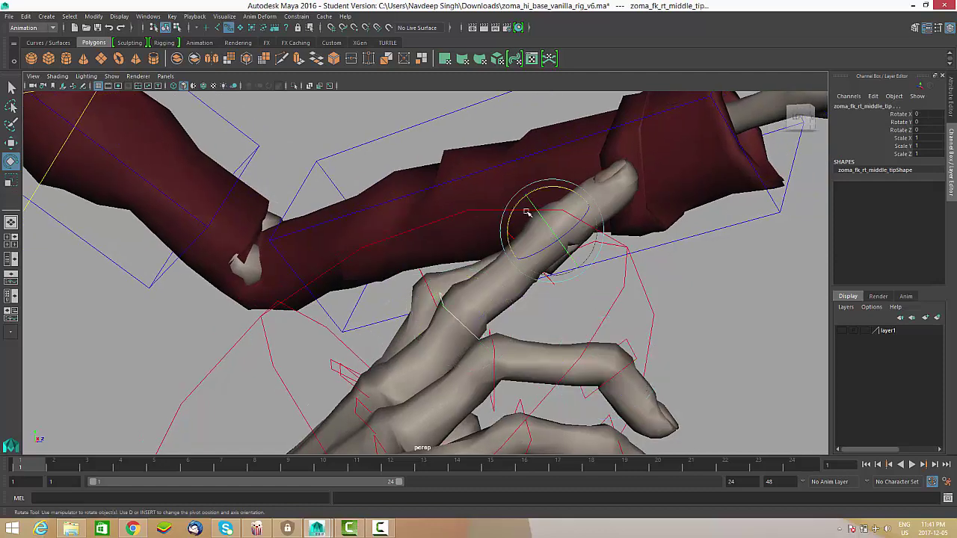
left_click_drag(517, 207, 549, 214)
left_click_drag(495, 258, 515, 302, "alt")
Rotate the right hand to Rotate Y -60.818 and Rotate Z -36.438, and the right upper arm to Rotate X 37.787.
left_click(516, 271)
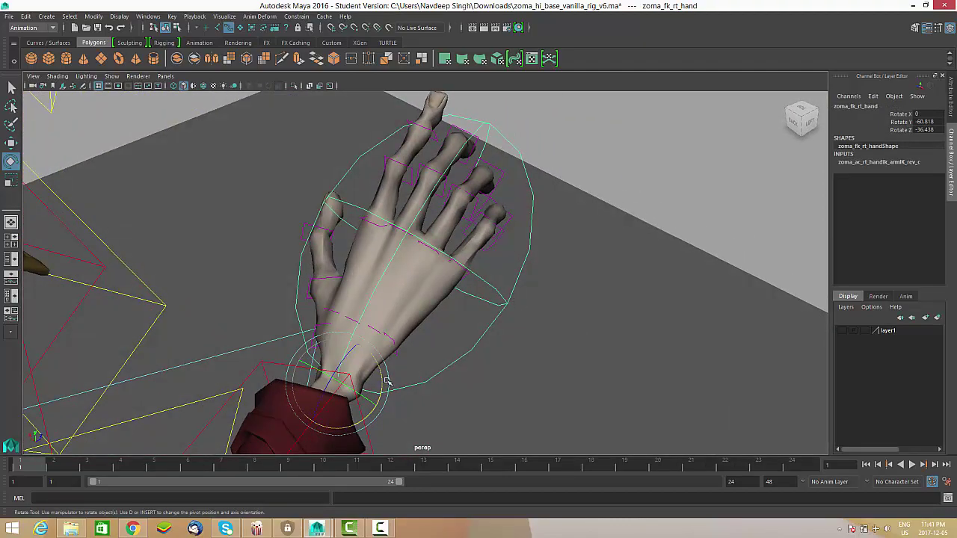
left_click_drag(379, 401, 508, 291, "alt")
left_click(508, 291)
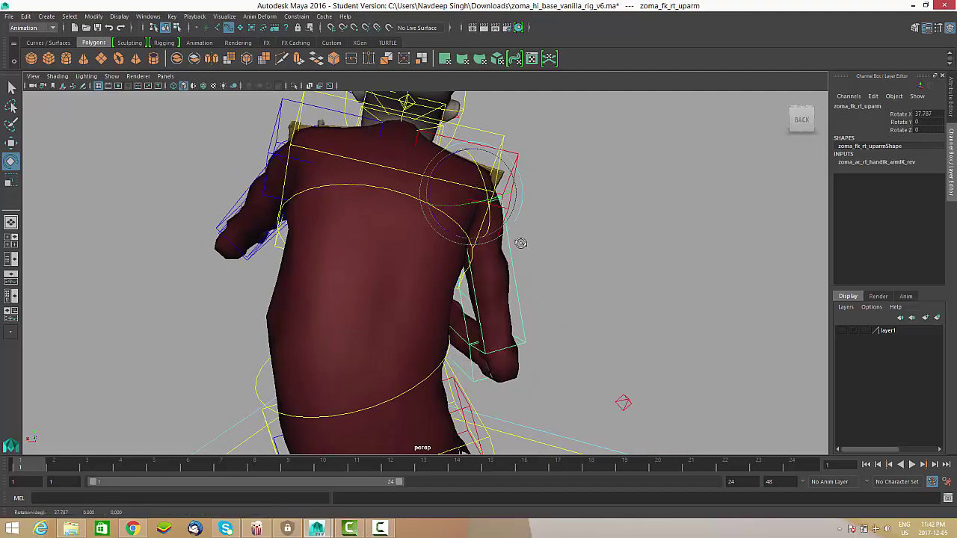
Swing the left upper arm outward to Rotate X 72.324, Rotate Y 20.293 and Rotate Z 10.941.
left_click_drag(521, 243, 390, 259, "alt")
scroll(478, 224, "down", 4)
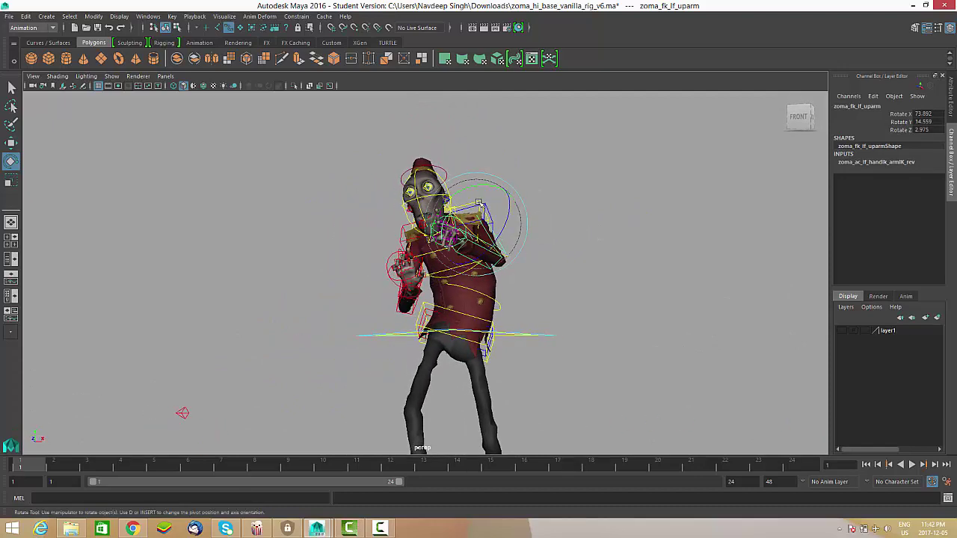
left_click_drag(487, 202, 494, 224, "alt")
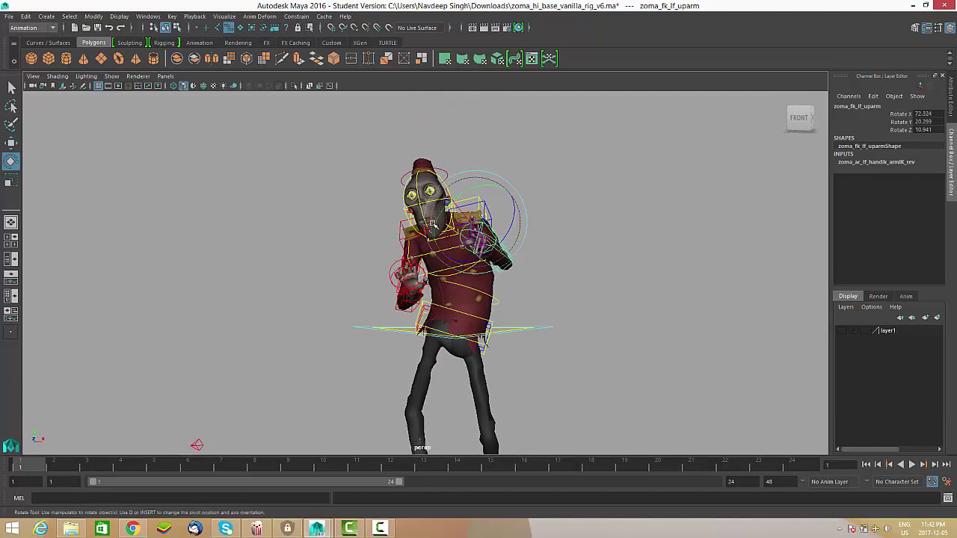
Tilt the lower neck control sideways to Rotate Z -6.743.
mouse_move(433, 224)
left_mouse_down("alt")
mouse_move(427, 201)
mouse_move(609, 267)
mouse_move(388, 275)
left_mouse_up("alt")
left_click(419, 180)
right_click_drag(388, 275, 444, 274, "alt")
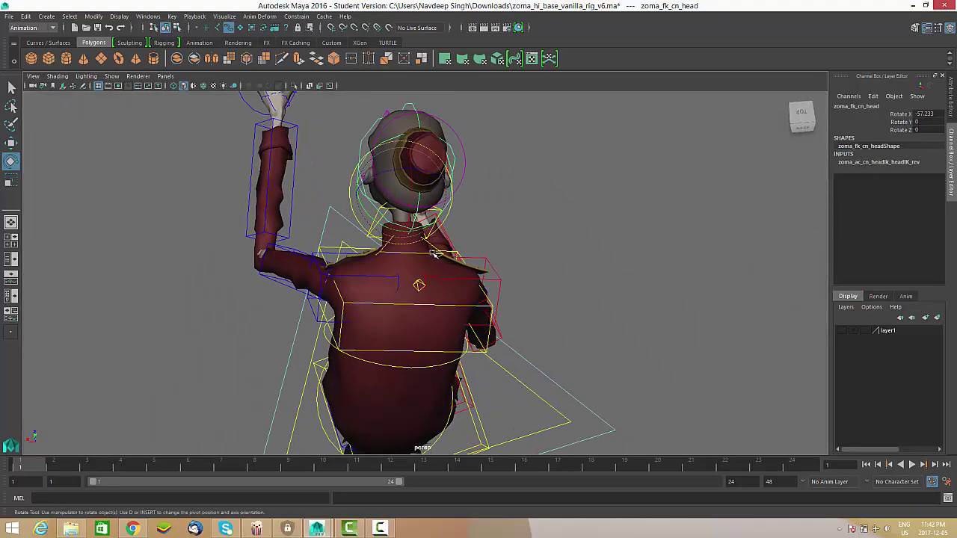
left_click(434, 254)
left_click_drag(472, 276, 263, 278, "alt")
scroll(406, 292, "down", 6)
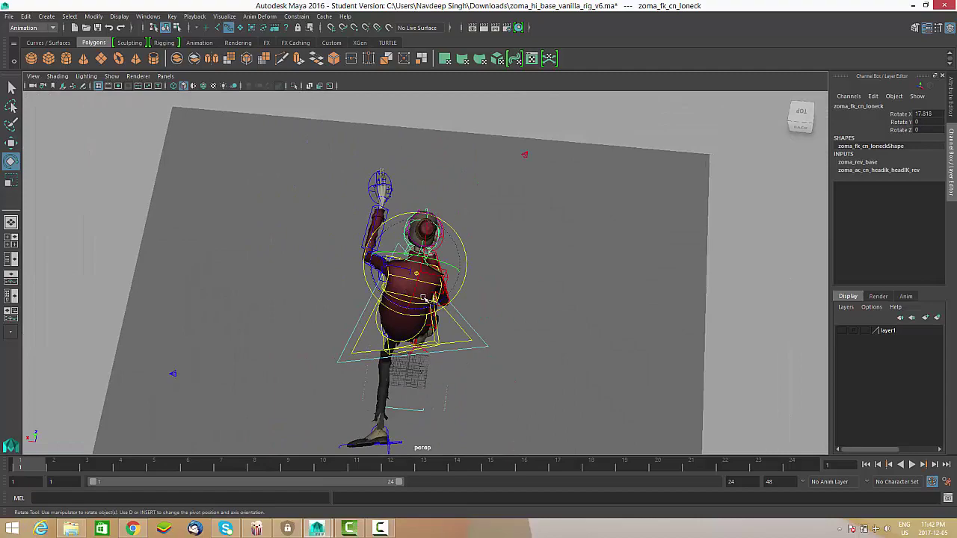
left_click_drag(431, 308, 559, 181, "alt")
scroll(414, 336, "up", 8)
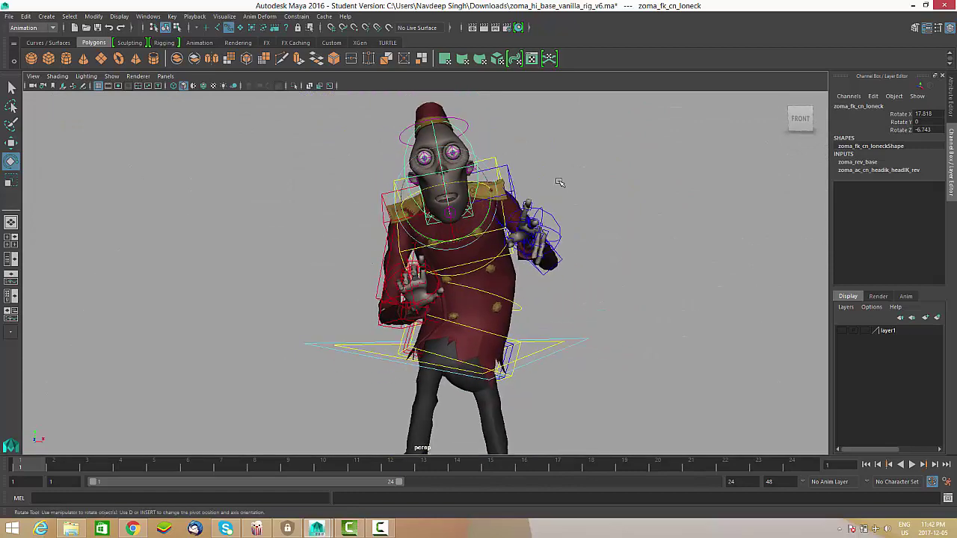
Tilt the head control sideways to Rotate Z -6.366.
left_click(520, 137)
left_click(472, 145)
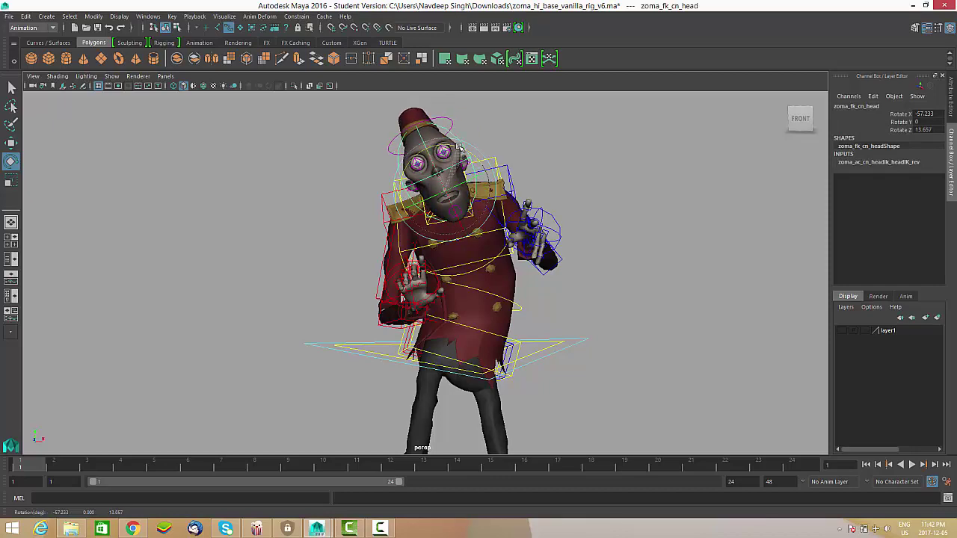
mouse_move(467, 247)
left_mouse_down("alt")
mouse_move(524, 254)
mouse_move(369, 278)
mouse_move(314, 320)
mouse_move(508, 347)
mouse_move(456, 253)
left_mouse_up("alt")
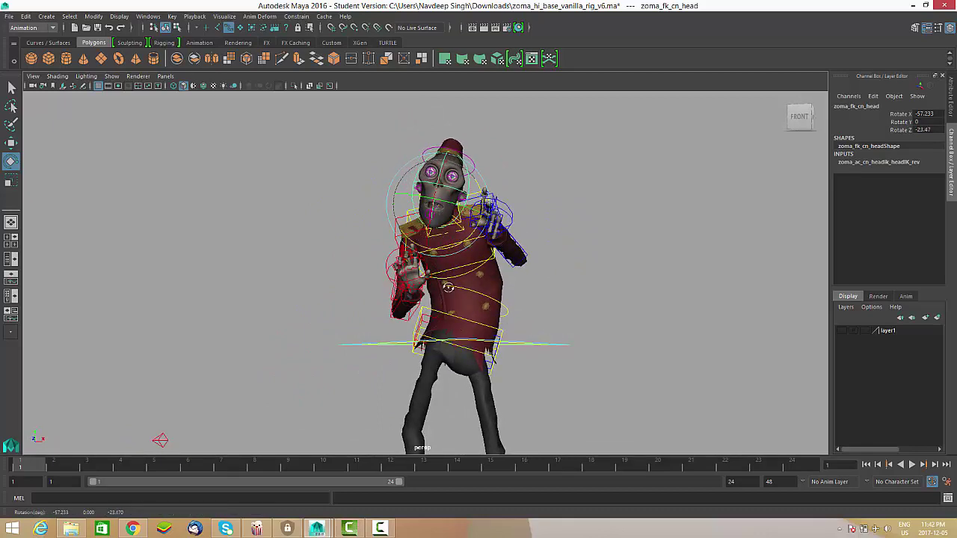
left_click_drag(448, 287, 457, 277, "alt")
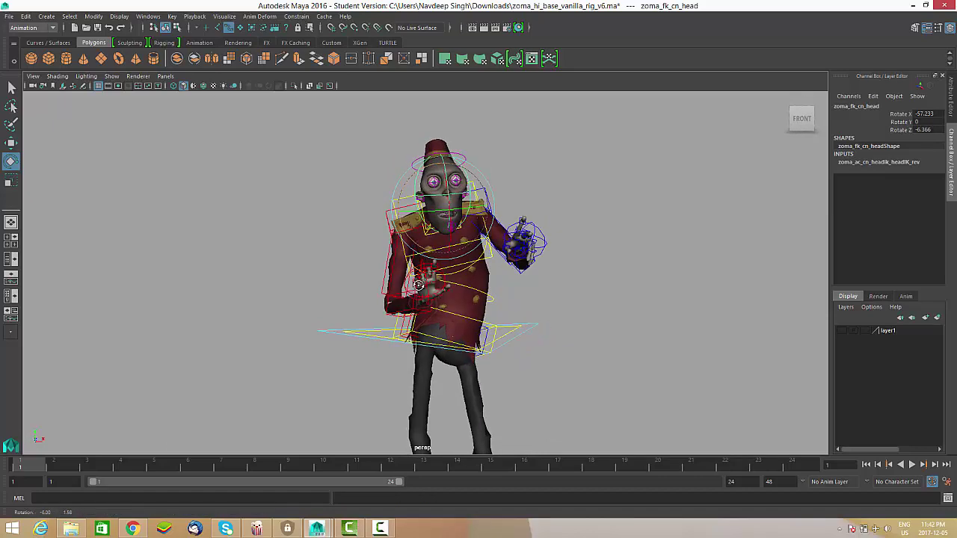
Select all of the zombie rig's controls and set a key for the full pose at frame 1.
left_click_drag(419, 247, 448, 410, "alt")
left_click_drag(530, 314, 432, 330, "alt")
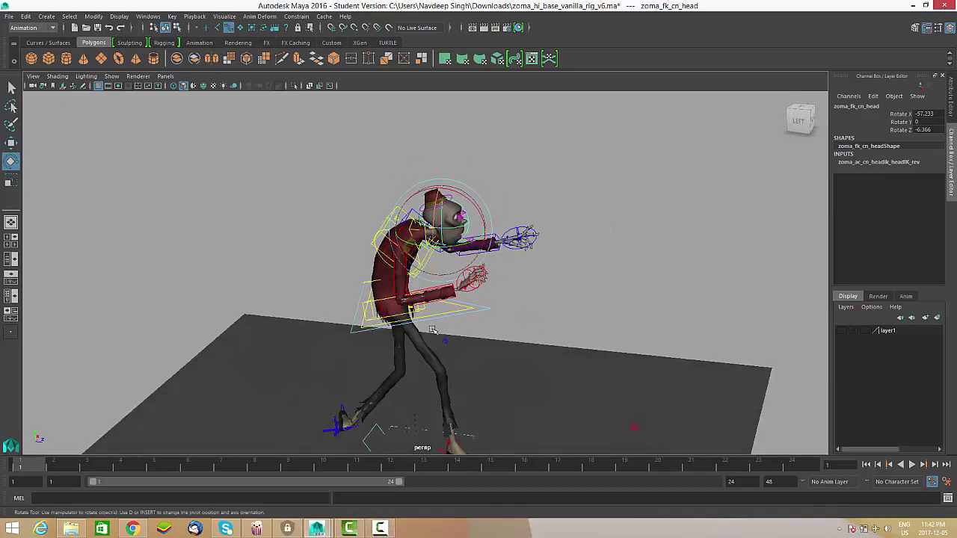
left_click_drag(508, 308, 342, 277, "alt")
right_click_drag(342, 277, 394, 294, "alt")
left_click_drag(393, 294, 591, 288, "alt")
left_click_drag(245, 385, 245, 385)
left_click_drag(245, 385, 486, 372, "alt")
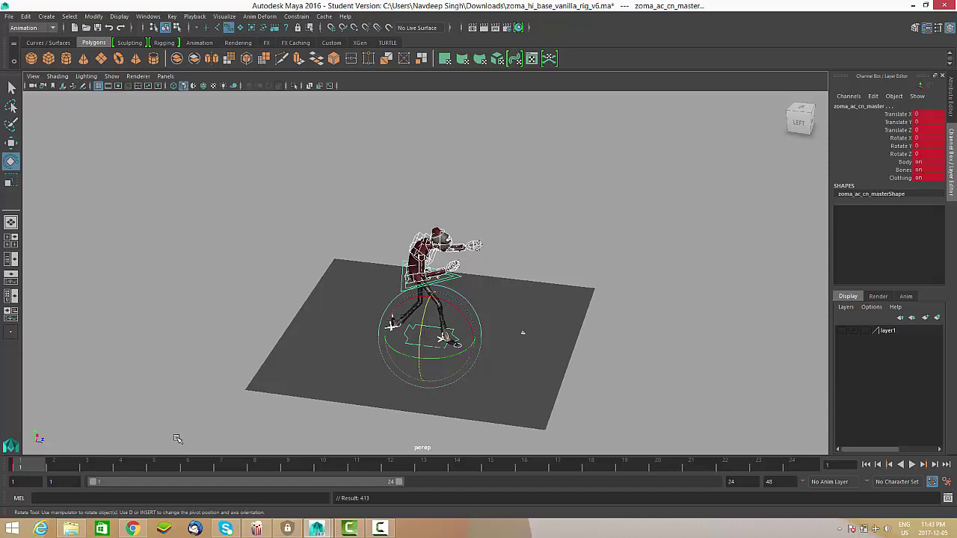
right_click_drag(304, 418, 311, 476, "alt")
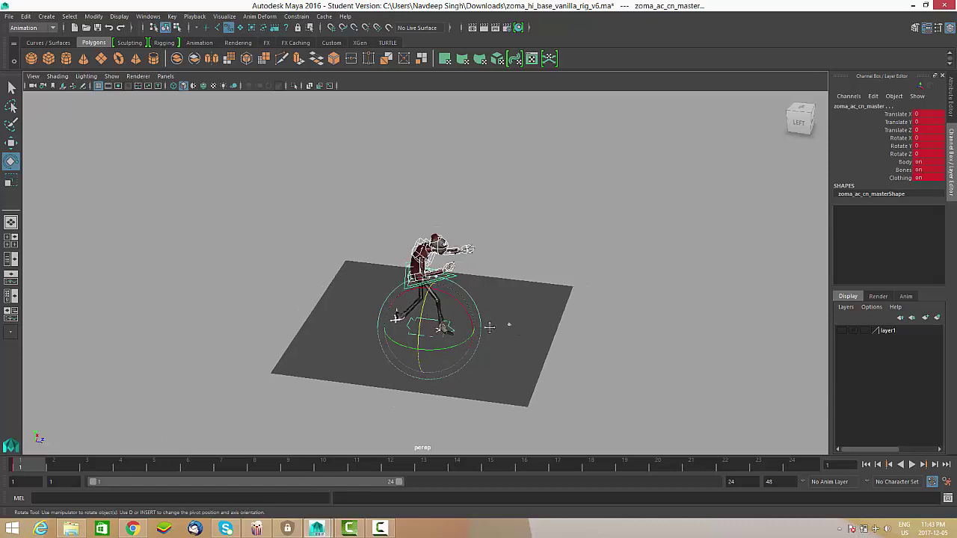
Extend the animation and playback range to end at frame 60.
left_click_drag(489, 326, 480, 373, "alt")
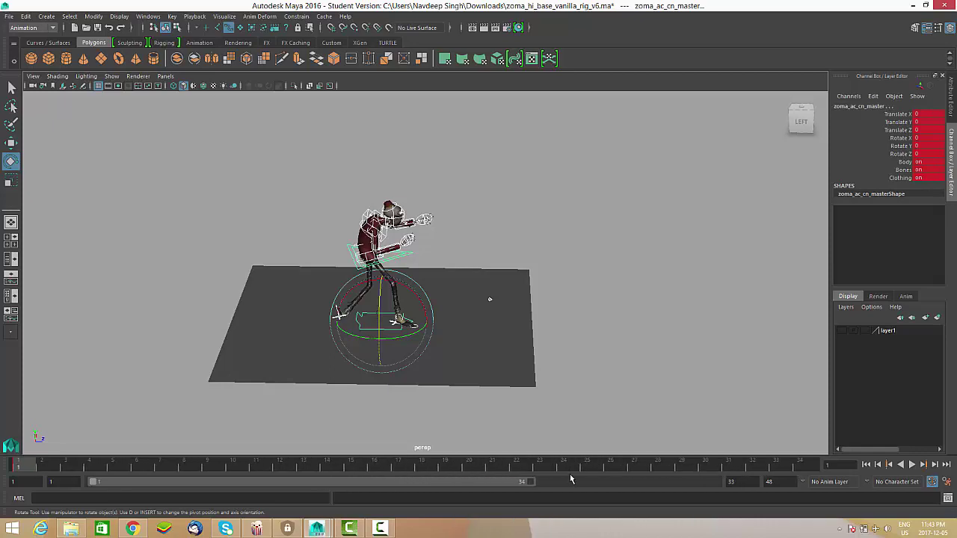
left_click_drag(525, 353, 326, 300, "alt")
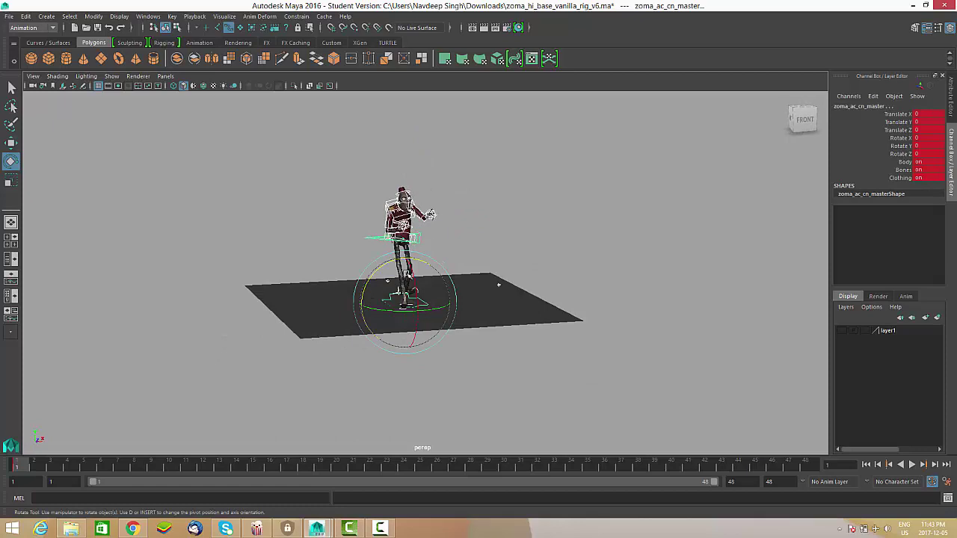
left_click_drag(408, 275, 453, 337, "alt")
scroll(453, 337, "up", 4)
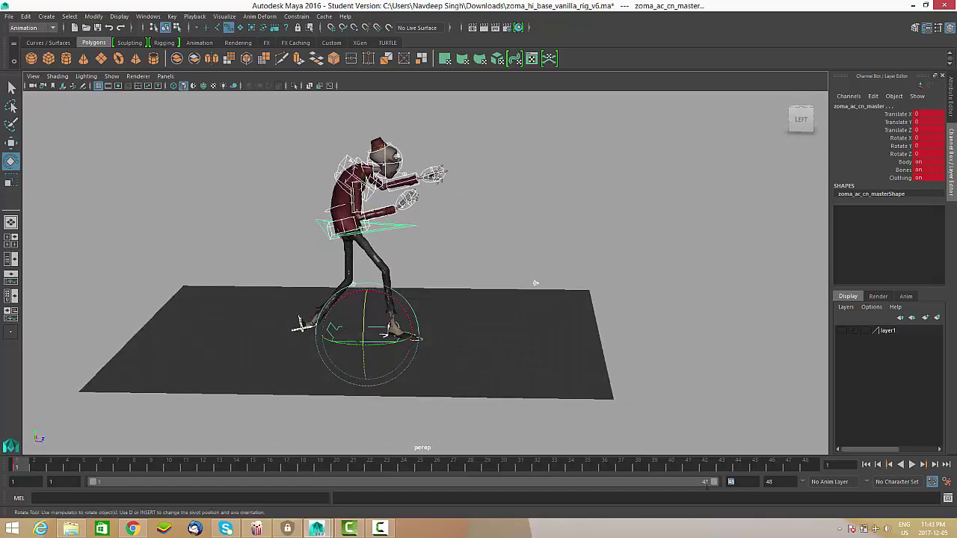
left_click_drag(717, 474, 721, 471)
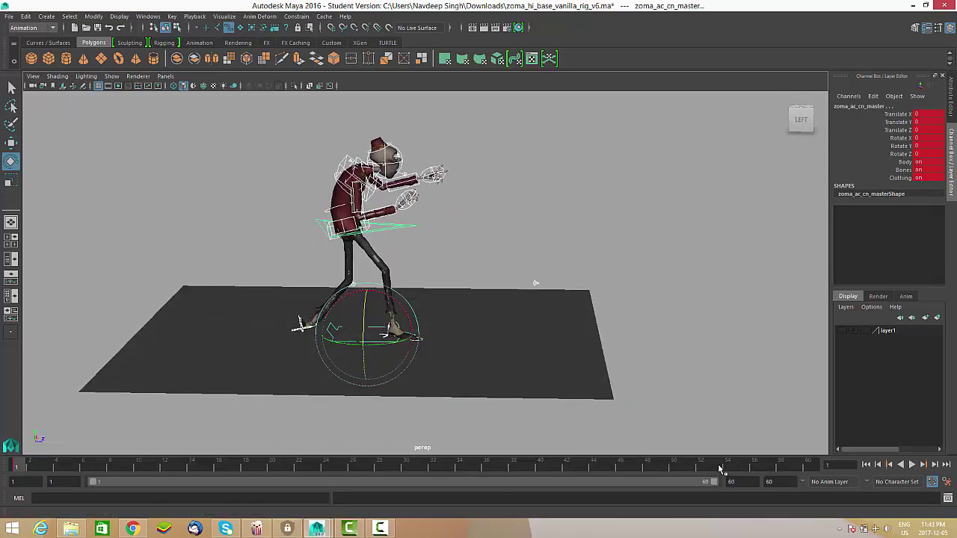
left_click_drag(432, 441, 859, 437, "alt")
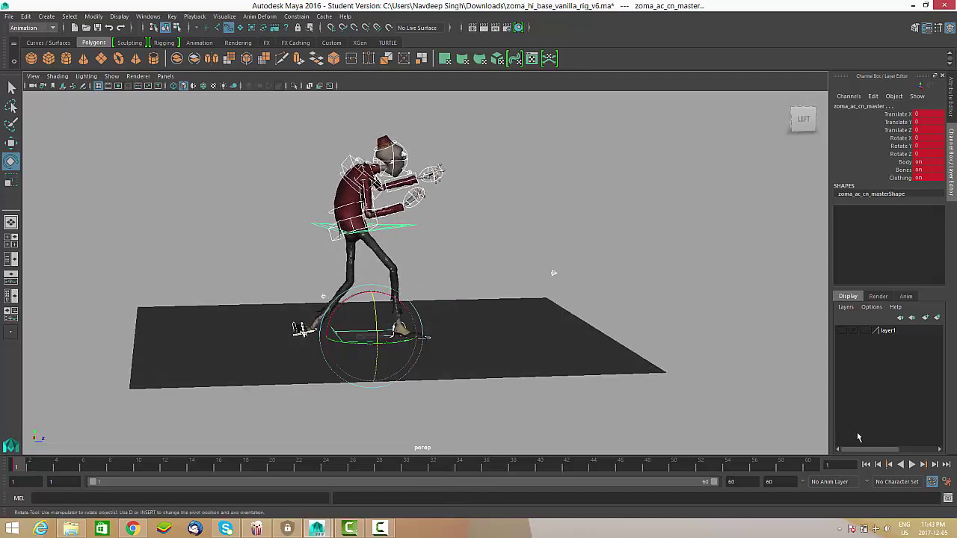
Key the full pose again at frame 1, and set the same pose as a key at frame 60.
left_click_drag(496, 269, 365, 312, "alt")
middle_click_drag(365, 312, 404, 312, "alt")
left_click_drag(404, 312, 593, 172, "alt")
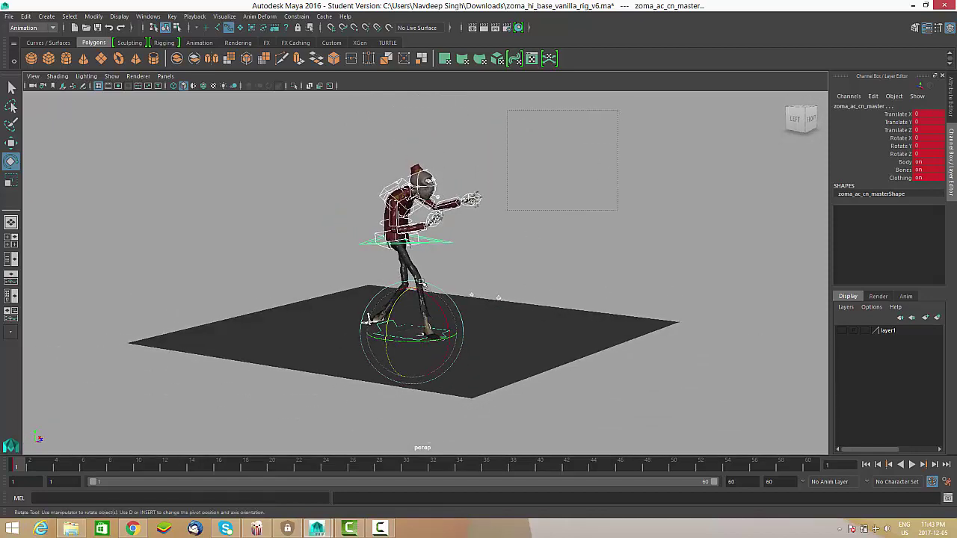
left_click_drag(225, 401, 270, 400, "alt")
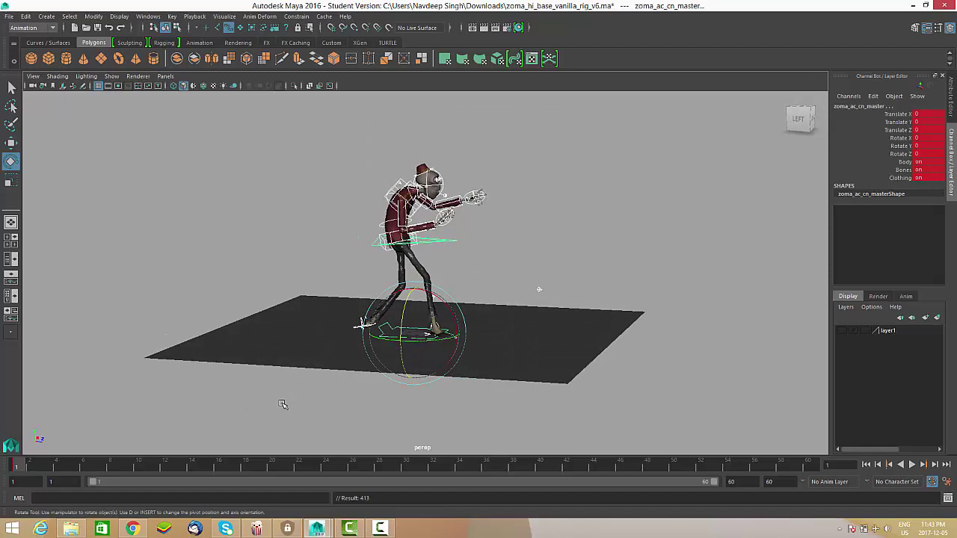
left_click(812, 466)
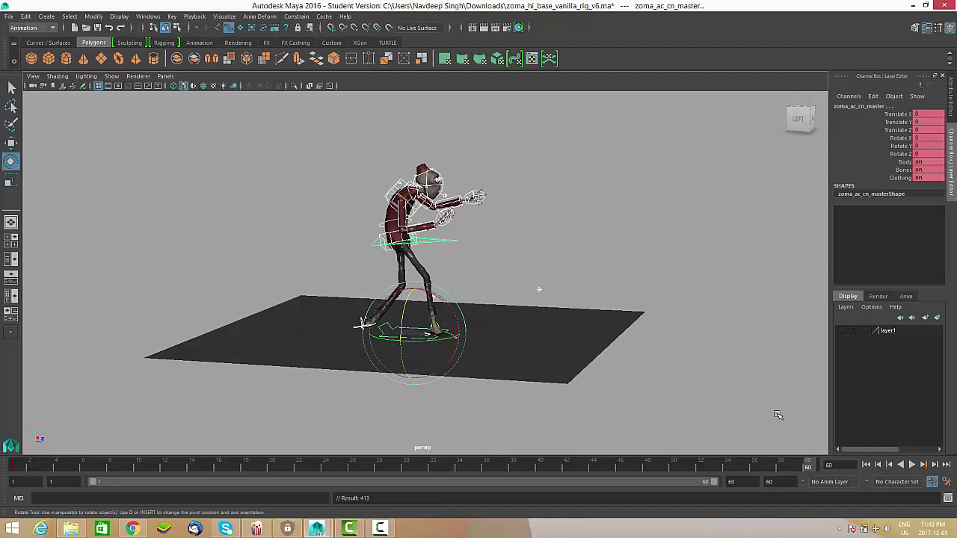
key("s")
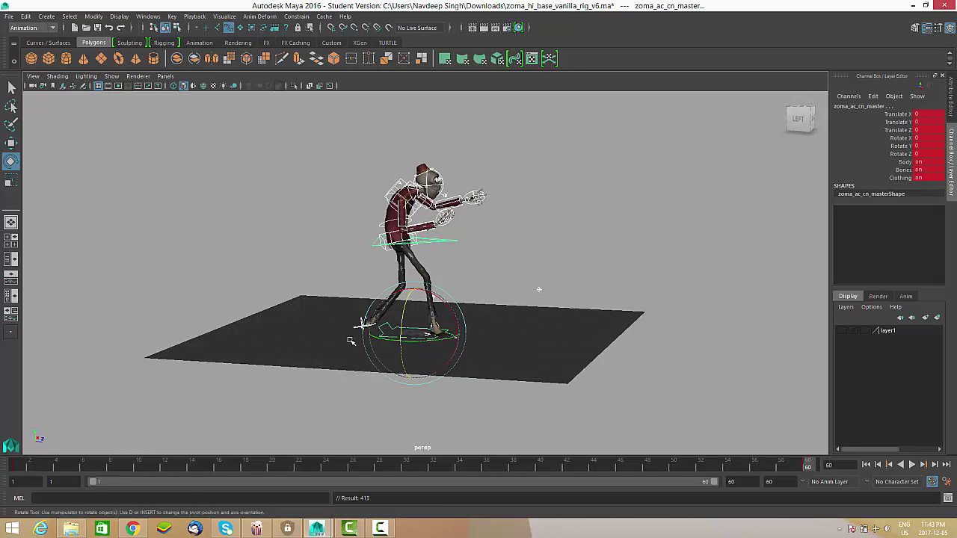
Set the animation and playback start to frame 0, select the key at frame 1 and play the animation.
left_click_drag(367, 371, 660, 470, "alt")
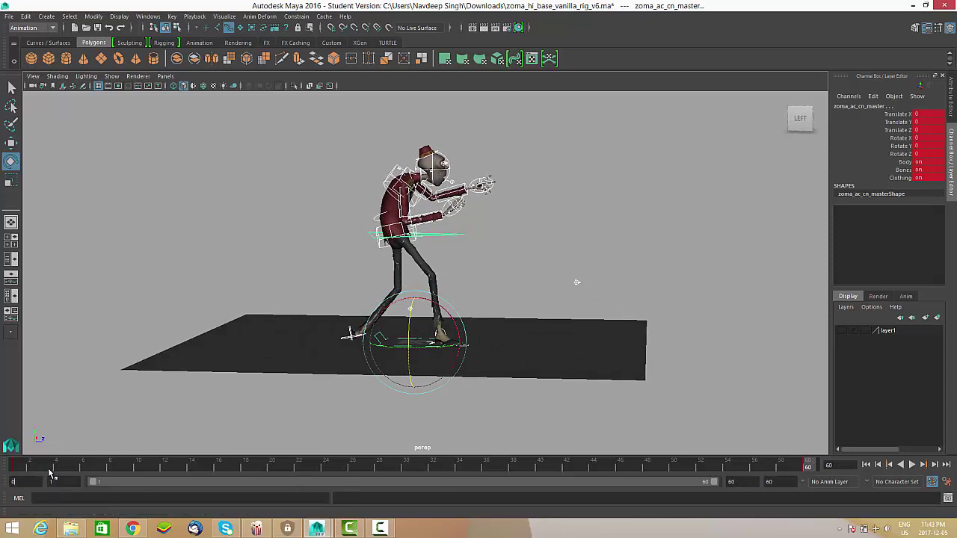
left_click_drag(103, 482, 87, 482)
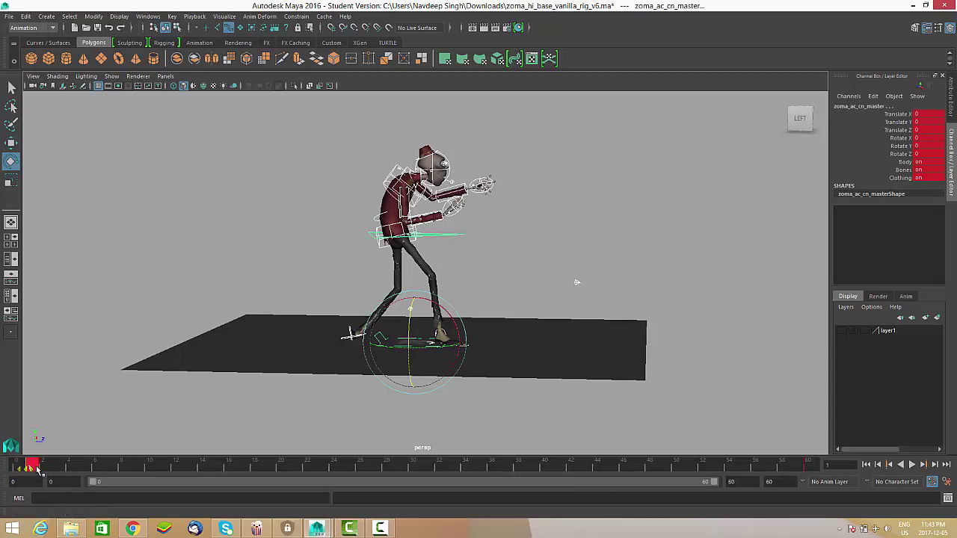
key("alt+v")
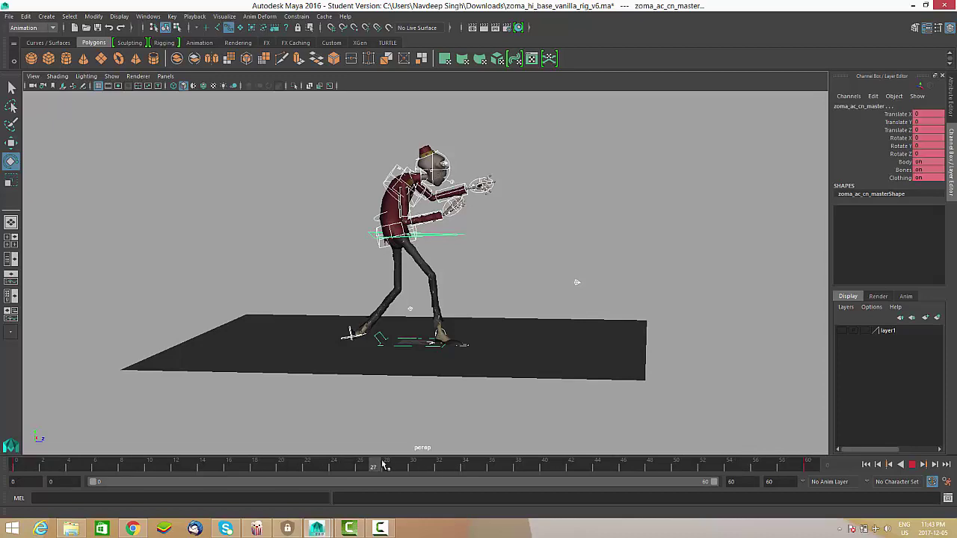
Stop playback at frame 30 and examine the zombie's leg stance from the front and right side.
left_click(412, 465)
left_click_drag(488, 259, 284, 288, "alt")
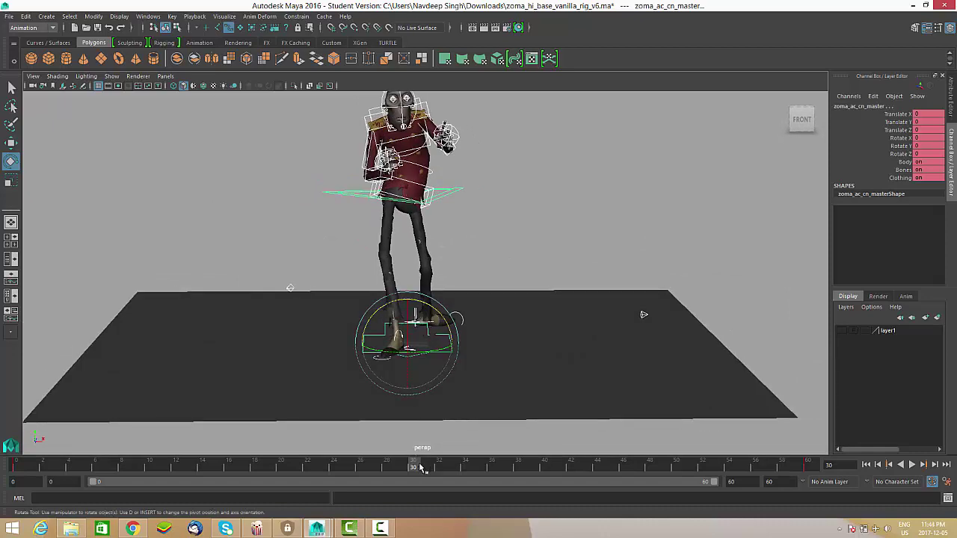
left_click_drag(408, 426, 390, 368, "alt")
scroll(389, 368, "up", 2)
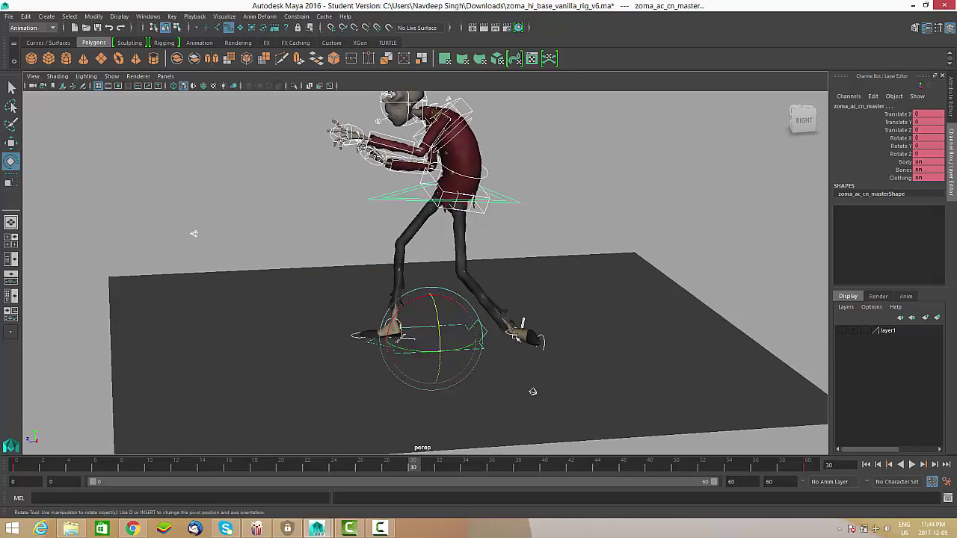
left_click_drag(533, 392, 469, 392, "alt")
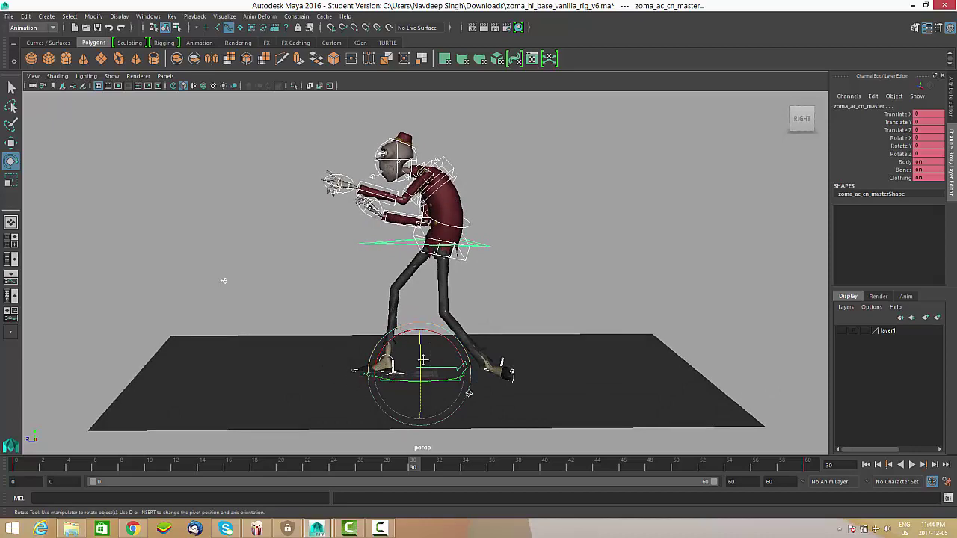
middle_click_drag(423, 360, 411, 338, "alt")
right_click_drag(411, 338, 449, 400, "alt")
middle_click_drag(449, 400, 433, 348, "alt")
right_click_drag(434, 348, 448, 317, "alt")
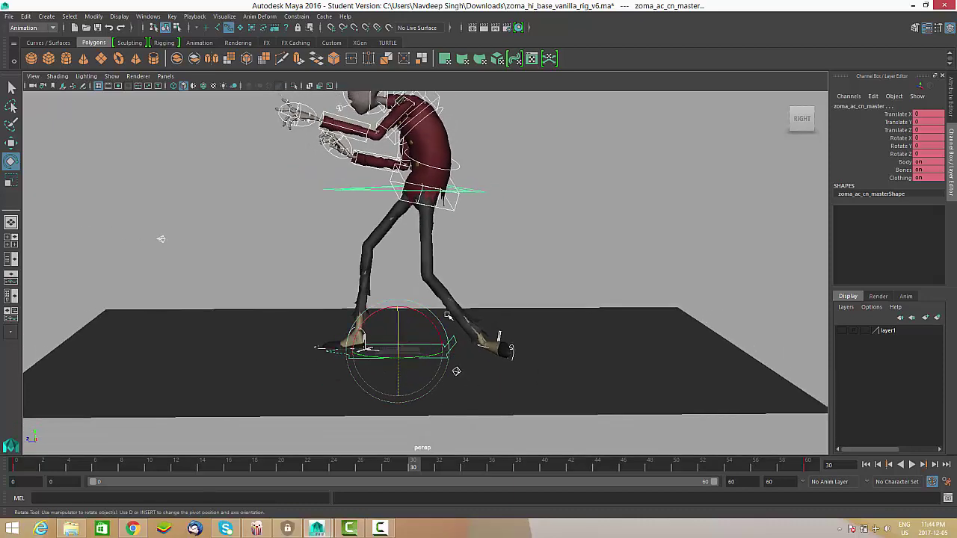
middle_click_drag(448, 316, 493, 325, "alt")
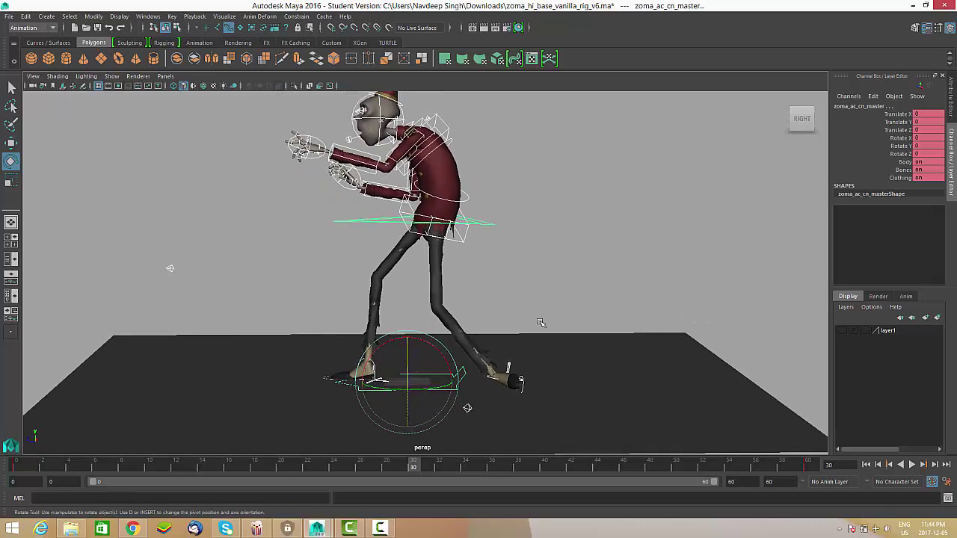
right_click_drag(541, 323, 510, 356, "alt")
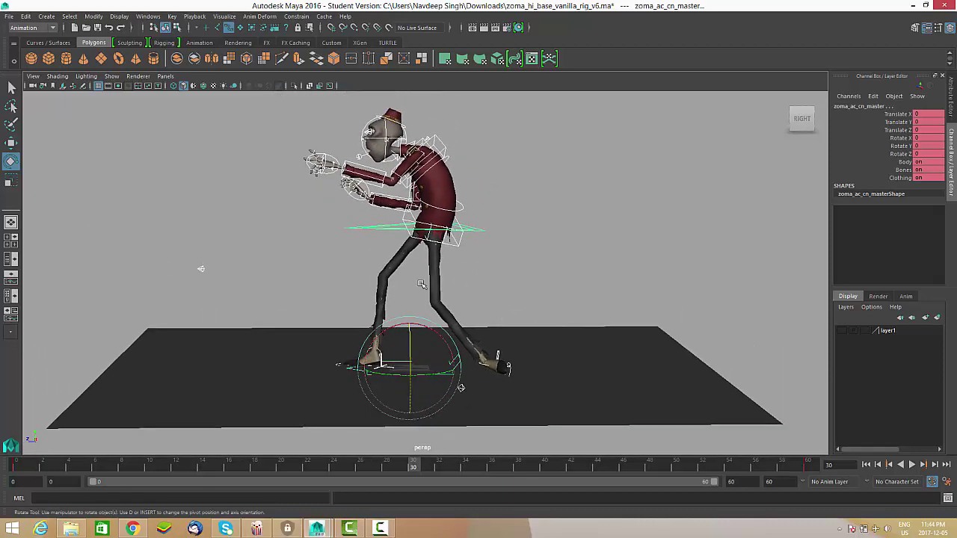
left_click_drag(422, 284, 385, 260, "alt")
right_click_drag(385, 260, 456, 280, "alt")
left_click_drag(456, 281, 419, 317, "alt")
right_click_drag(418, 317, 486, 340, "alt")
middle_click_drag(486, 341, 456, 269, "alt")
left_click_drag(455, 270, 536, 311, "alt")
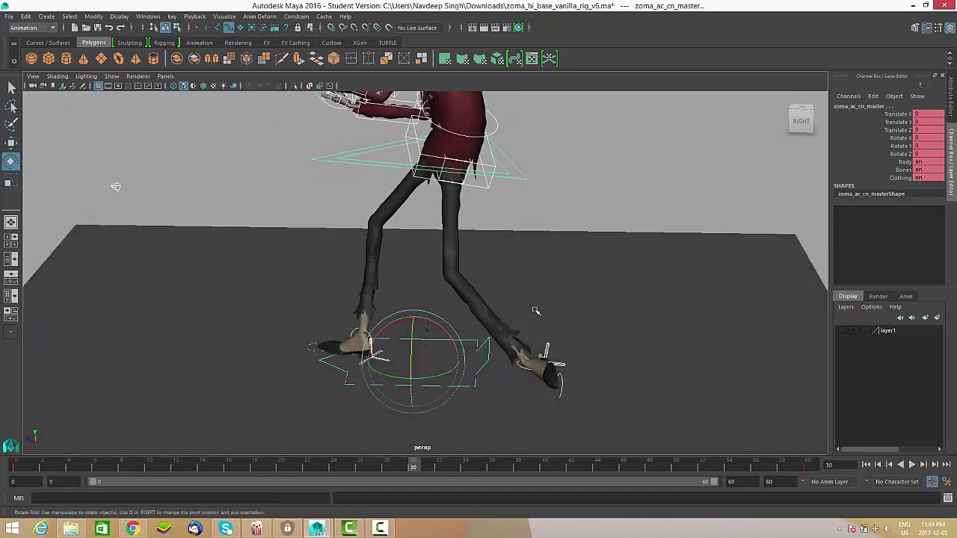
Swap the stride at frame 30 by bringing the left foot forward and moving the right foot back to Translate Z 36.077.
left_click(548, 346)
left_click_drag(549, 347, 414, 374, "alt")
key("w")
left_click(378, 364)
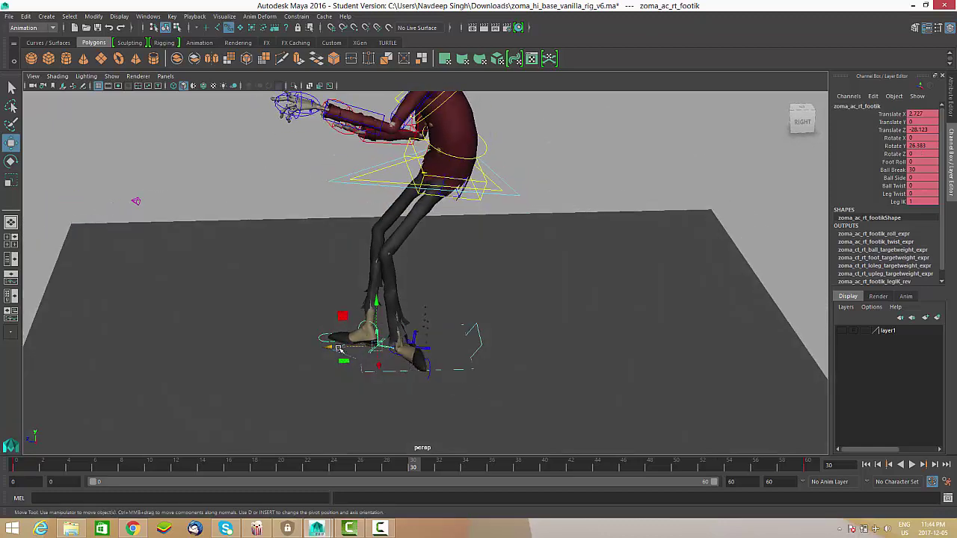
left_click_drag(368, 349, 414, 349)
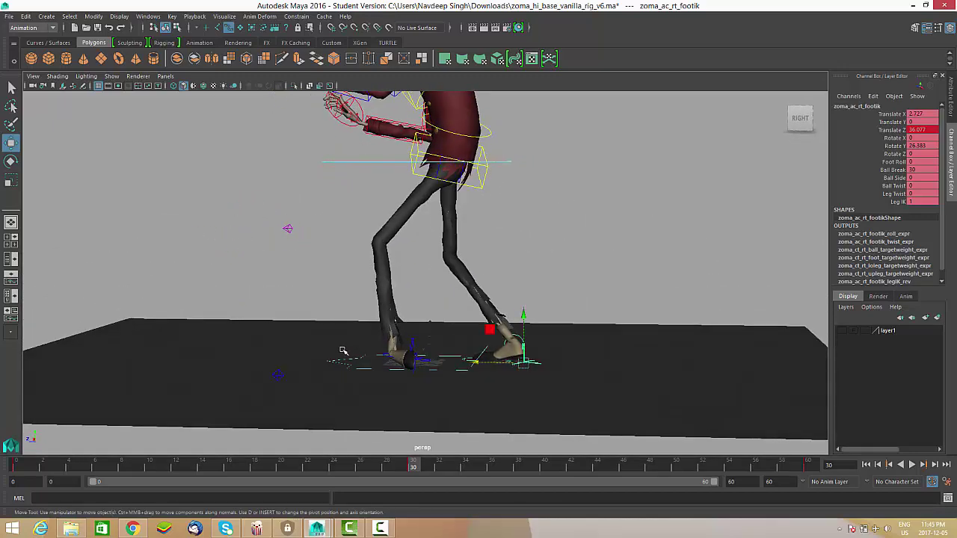
Fine-tune the left foot control's position to Translate Z 12.875.
left_click_drag(336, 347, 552, 310, "alt")
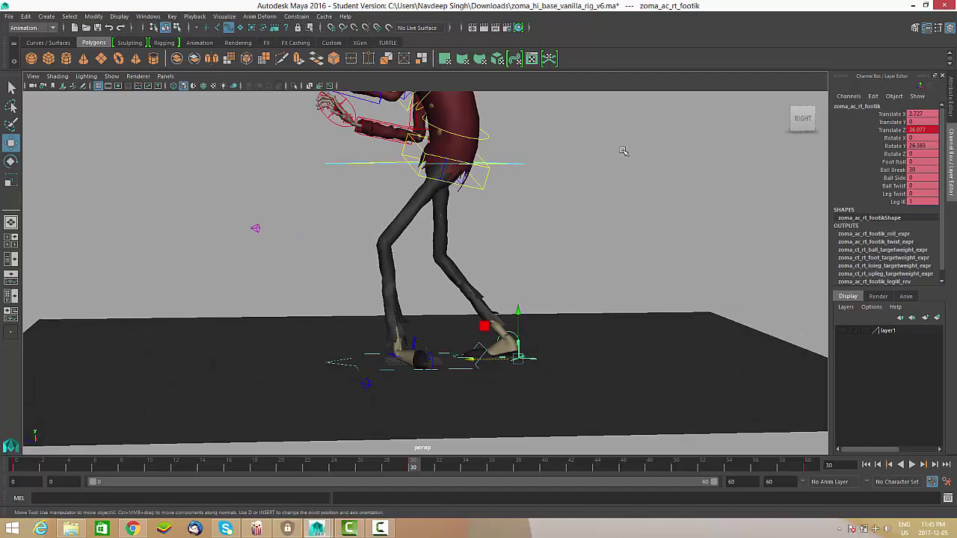
left_click_drag(609, 153, 380, 384, "alt")
right_click_drag(380, 384, 381, 391, "alt")
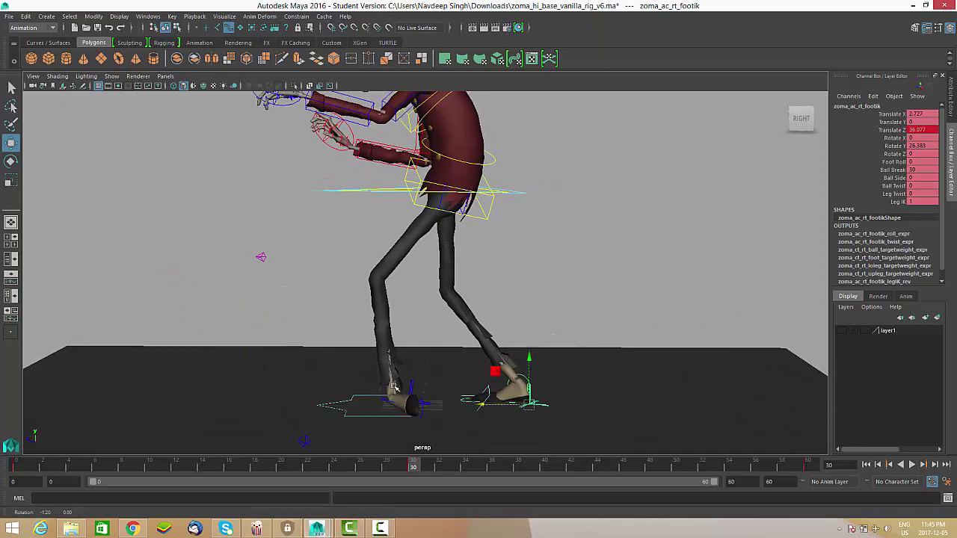
left_click(376, 403)
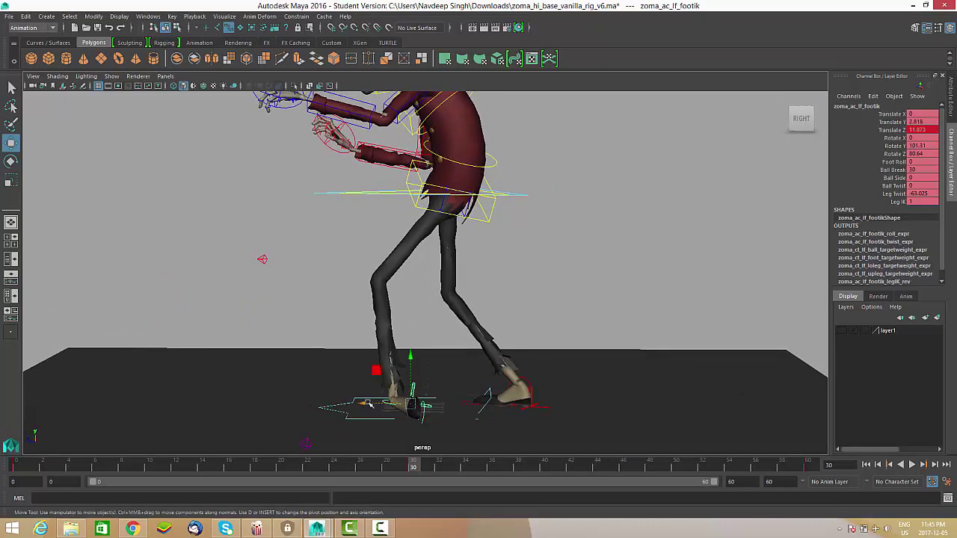
left_click_drag(370, 404, 365, 402)
Rotate the pelvis control to Rotate X -5.809, Y -23.015 and Z 16.733 so the hips tilt and twist the opposite way.
middle_click_drag(405, 302, 408, 333, "alt")
left_click_drag(409, 334, 433, 356, "alt")
right_click_drag(434, 356, 495, 314, "alt")
middle_click_drag(502, 256, 500, 304, "alt")
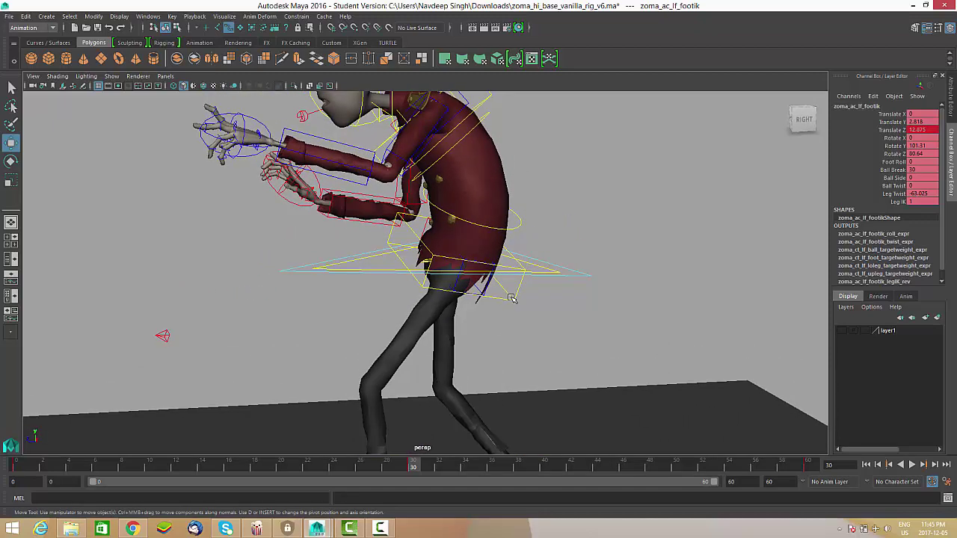
left_click(511, 298)
left_click_drag(511, 298, 549, 314, "alt")
key("e")
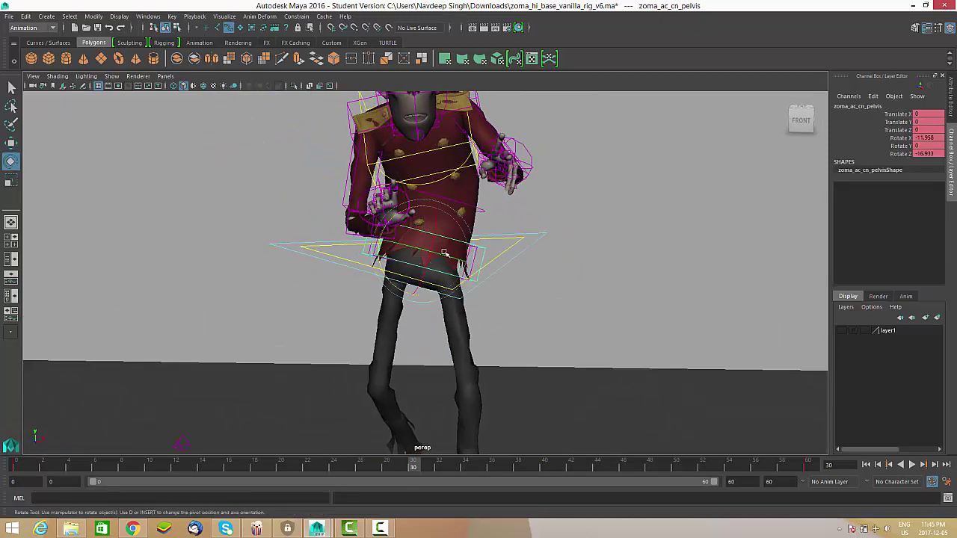
left_click_drag(445, 254, 445, 378, "alt")
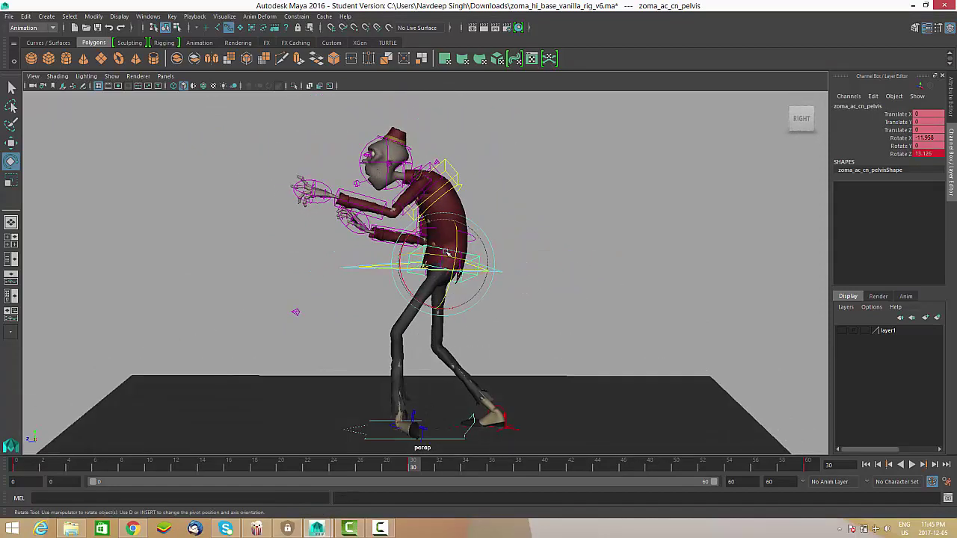
left_click_drag(447, 253, 526, 317, "alt")
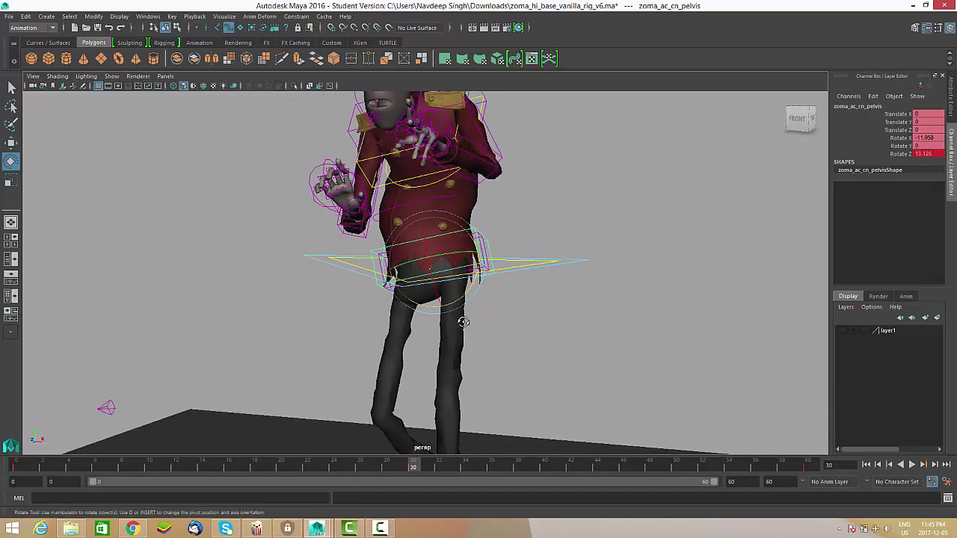
left_click_drag(463, 322, 380, 247, "alt")
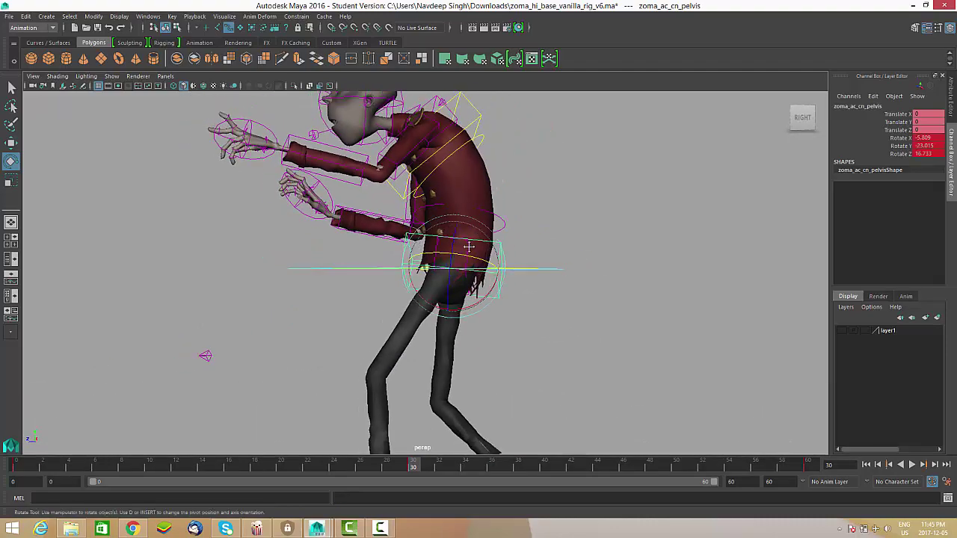
Rotate the chest control to Rotate Z -8.976 against the hips and check the full body from the side.
left_click_drag(469, 247, 422, 209, "alt")
left_click(472, 183)
key("w")
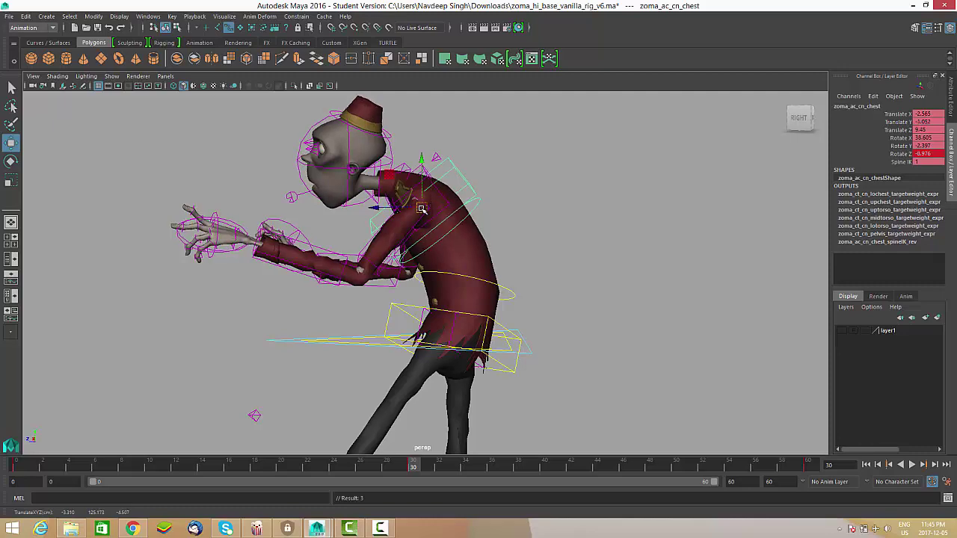
right_click_drag(565, 278, 479, 288, "alt")
middle_click_drag(456, 299, 448, 224, "alt")
right_click_drag(441, 284, 359, 306, "alt")
left_click_drag(359, 306, 397, 402, "alt")
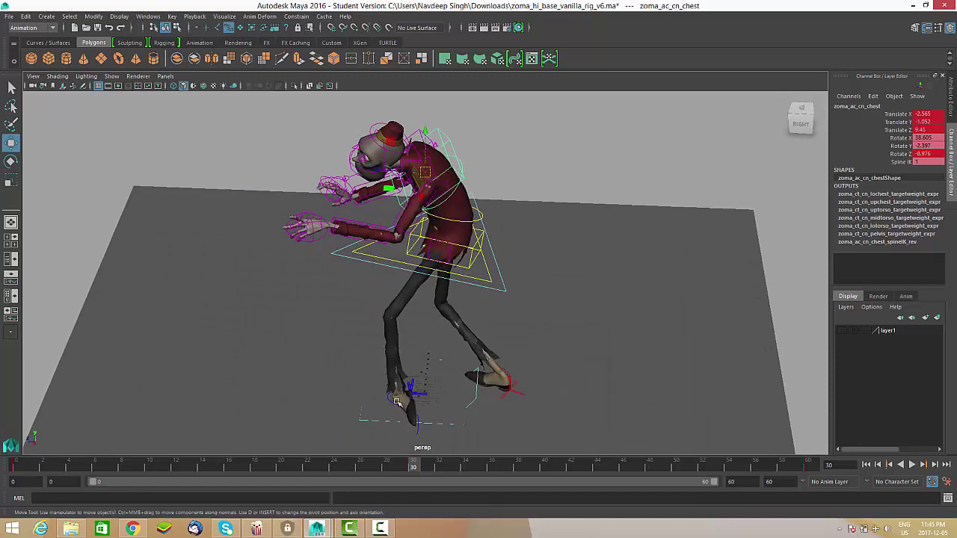
left_click_drag(358, 359, 422, 392, "alt")
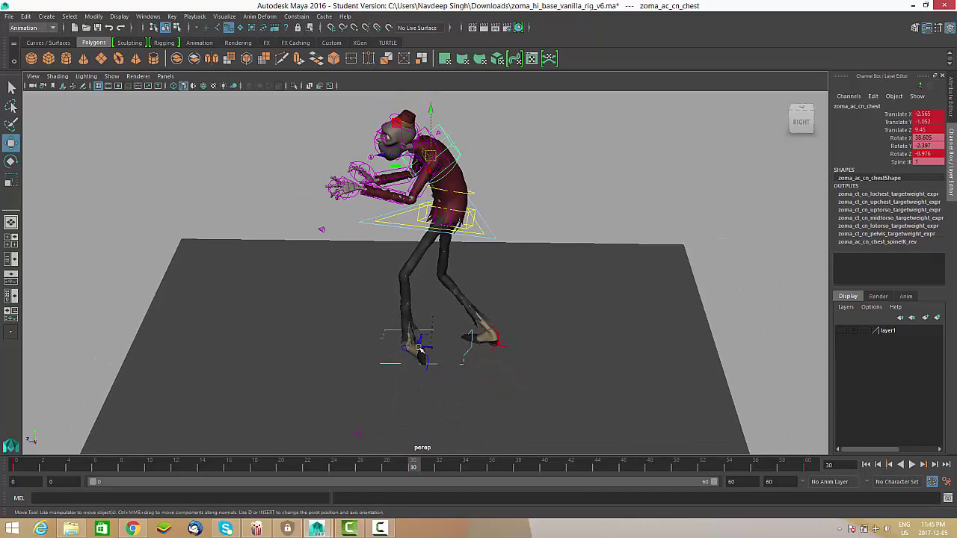
left_click_drag(416, 351, 494, 354, "alt")
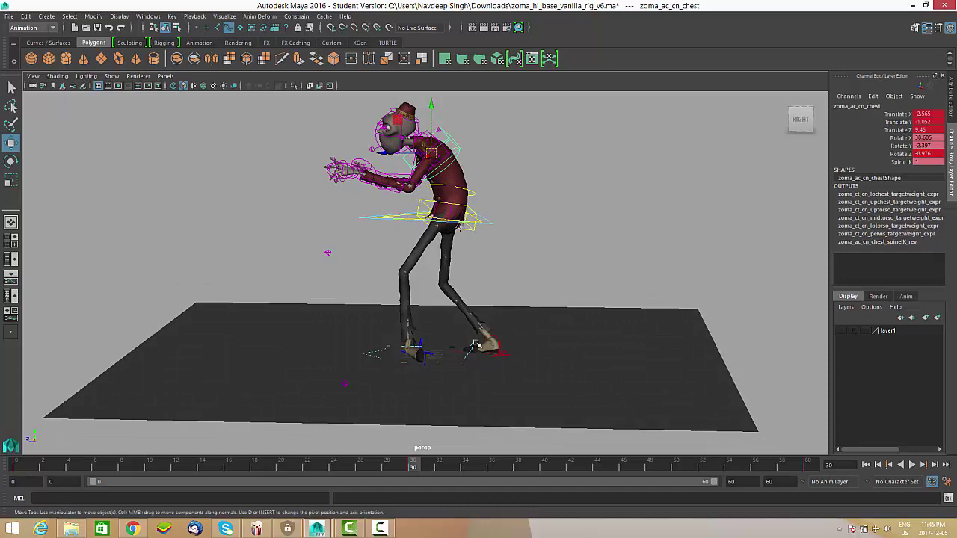
right_click_drag(406, 325, 408, 359, "alt")
Lower the left upper arm to Rotate X 43.306, Y 2.812 and Z 3.155, and adjust the left forearm.
left_click_drag(468, 298, 478, 288, "alt")
left_click_drag(566, 231, 443, 309, "alt")
left_click(404, 242)
key("e")
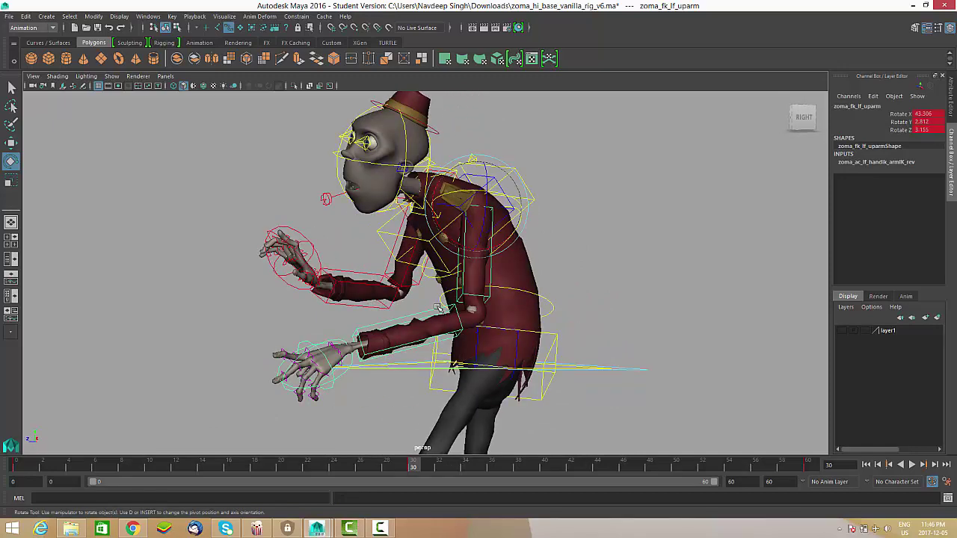
left_click(450, 337)
left_click_drag(454, 362, 356, 261)
left_click(360, 261)
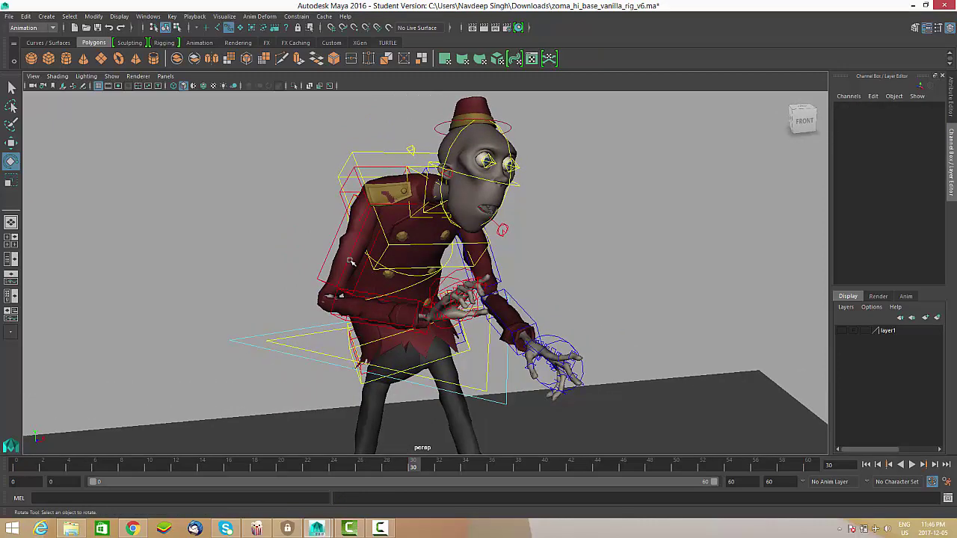
Rotate the right upper arm to Rotate X 38.133, Y 7.117 and Z 5.555.
left_click(357, 202)
left_click_drag(391, 202, 380, 197)
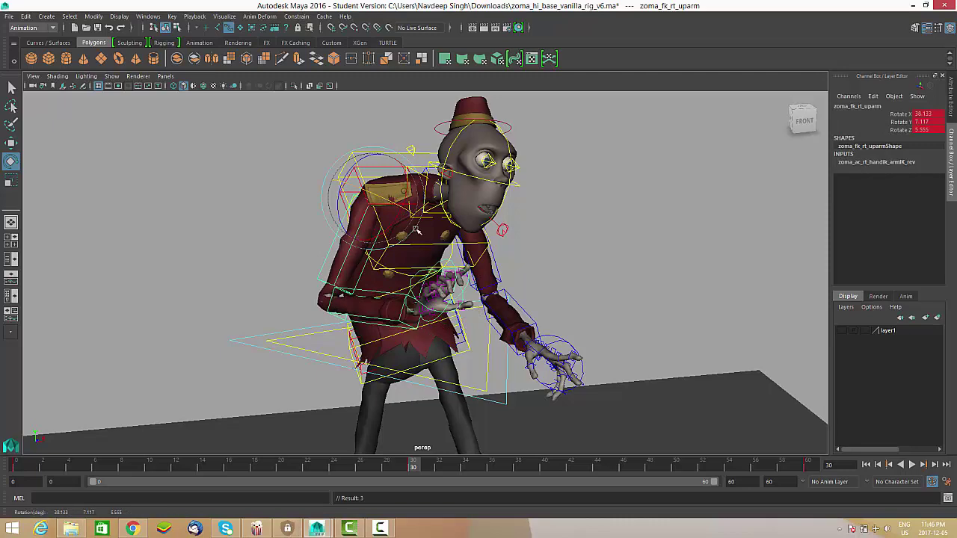
left_click_drag(416, 229, 261, 276, "alt")
left_click_drag(462, 267, 282, 280, "alt")
left_click_drag(341, 310, 492, 197, "alt")
Raise the right forearm by rotating it to Rotate X 63.808.
left_click_drag(496, 359, 359, 269, "alt")
left_click(366, 268)
left_click_drag(428, 289, 418, 263)
left_click_drag(408, 261, 421, 278, "alt")
right_click_drag(583, 239, 447, 335, "alt")
middle_click_drag(443, 341, 439, 295, "alt")
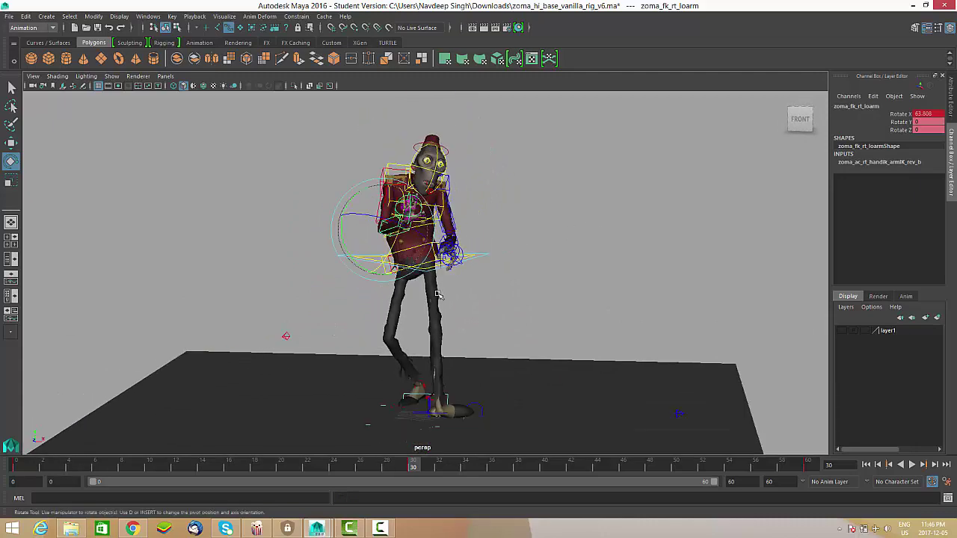
Review the frame 30 pose and play the walk animation from frame 0 in side view.
left_click_drag(430, 307, 455, 195, "alt")
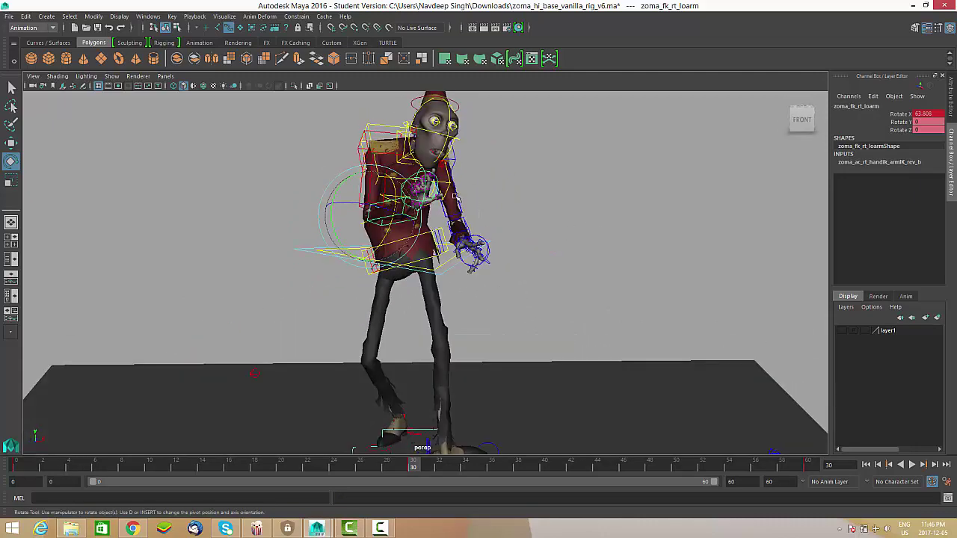
left_click_drag(514, 276, 535, 300, "alt")
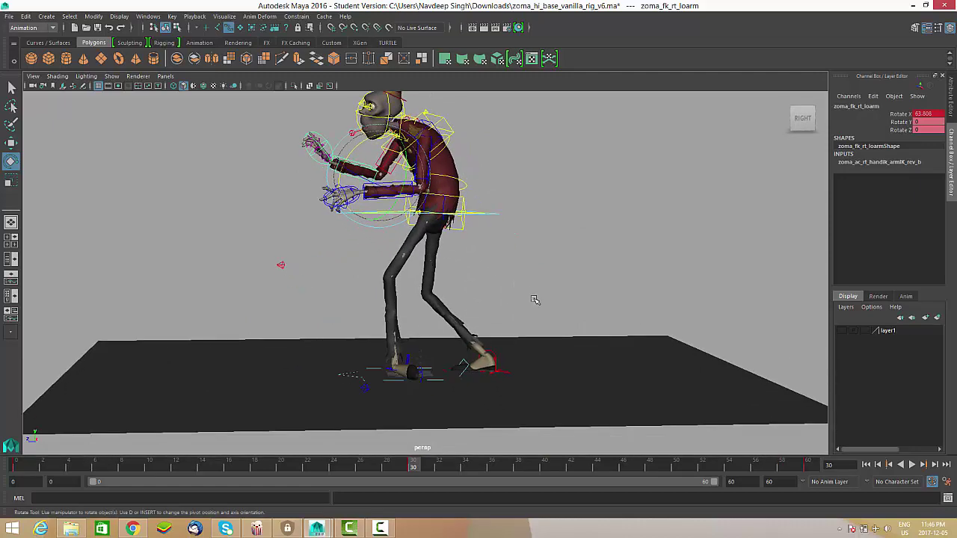
left_click_drag(415, 469, 16, 467)
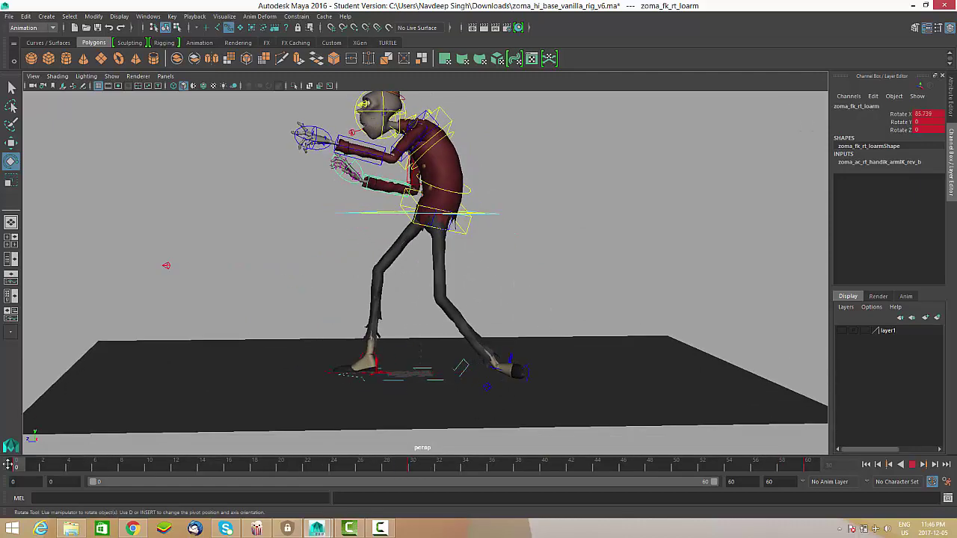
left_click(916, 466)
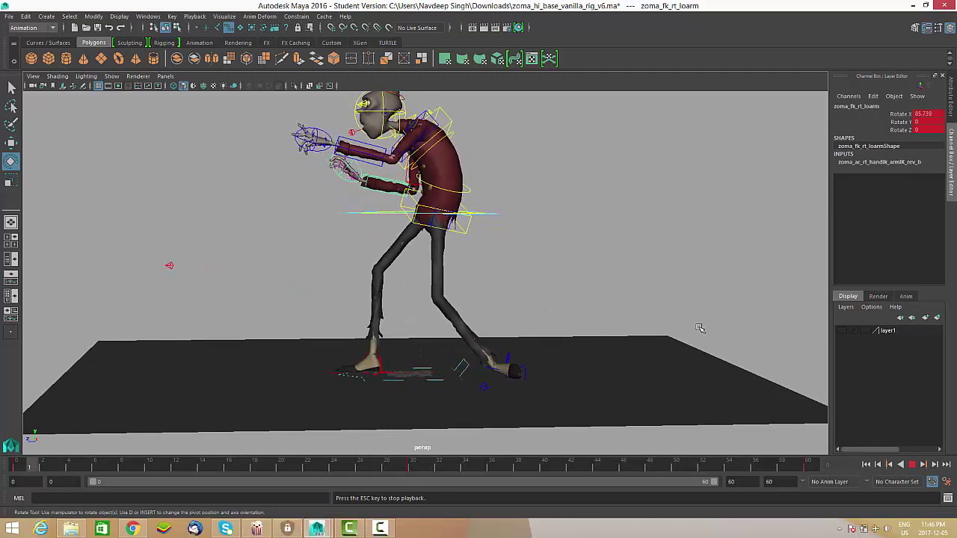
scroll(584, 298, "down", 2)
left_click_drag(585, 298, 567, 299, "alt")
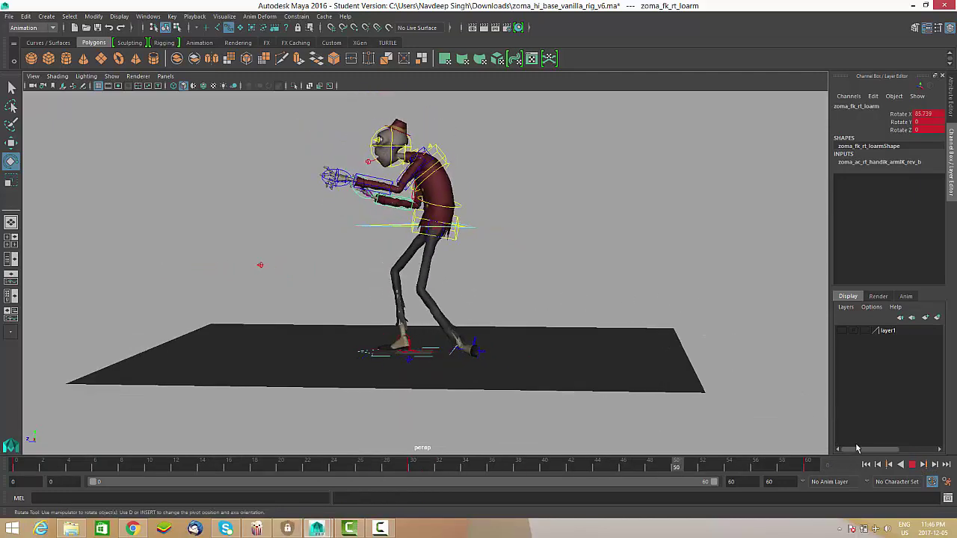
Check the playback speed options and the time slider, animation and working-unit preferences.
right_click(914, 468)
mouse_move(882, 400)
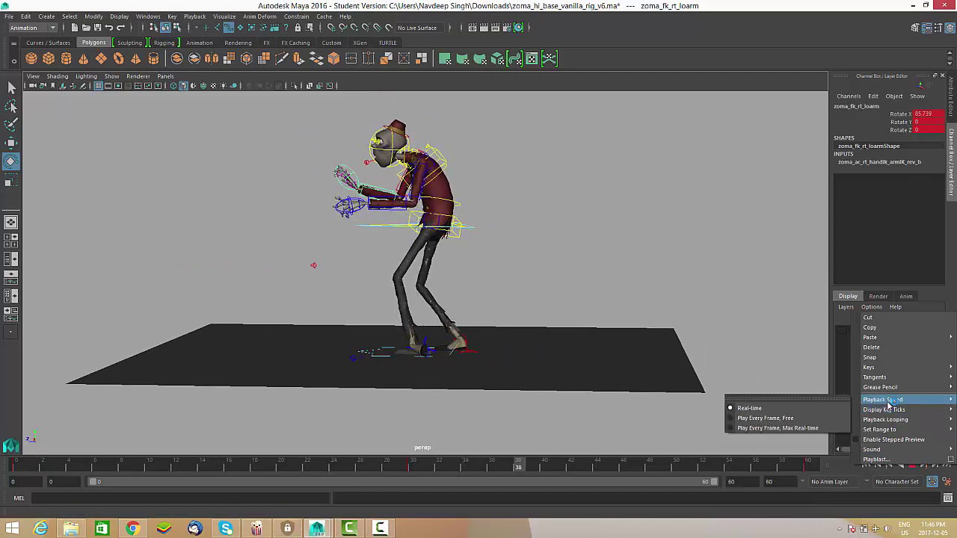
left_click(913, 465)
left_click(947, 483)
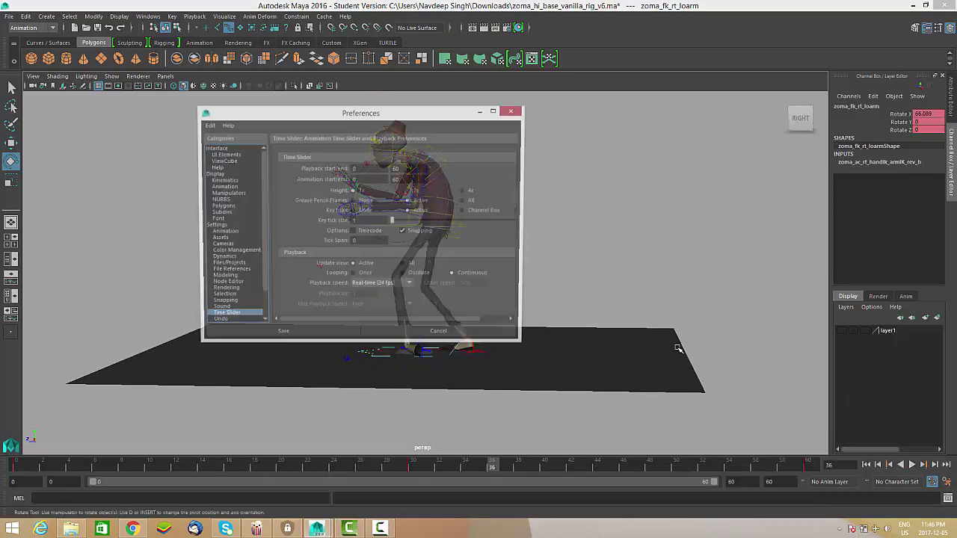
left_click(223, 233)
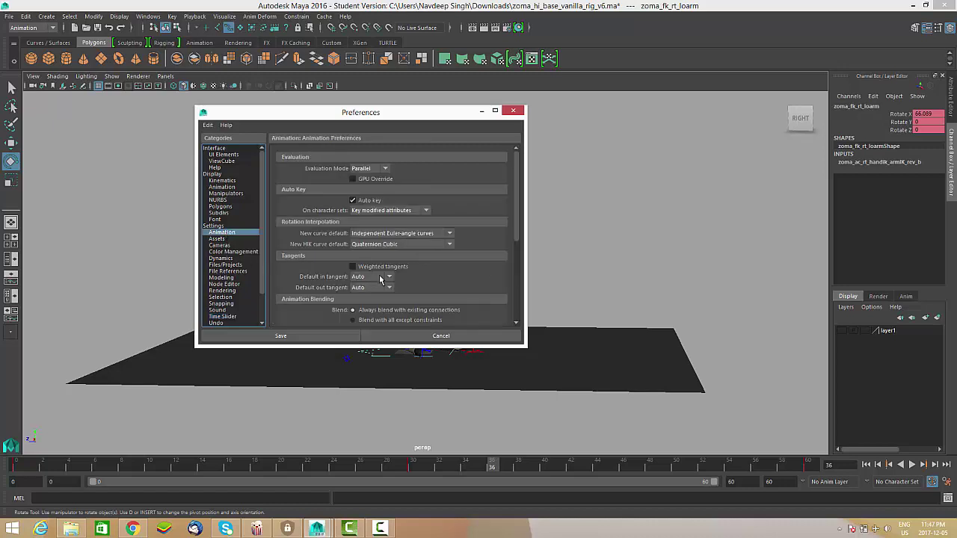
left_click(213, 226)
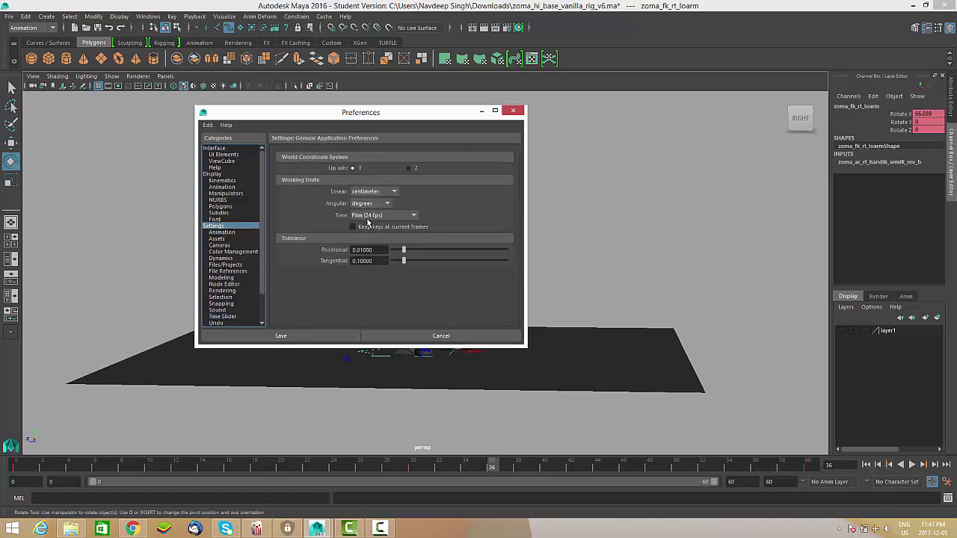
left_click(221, 234)
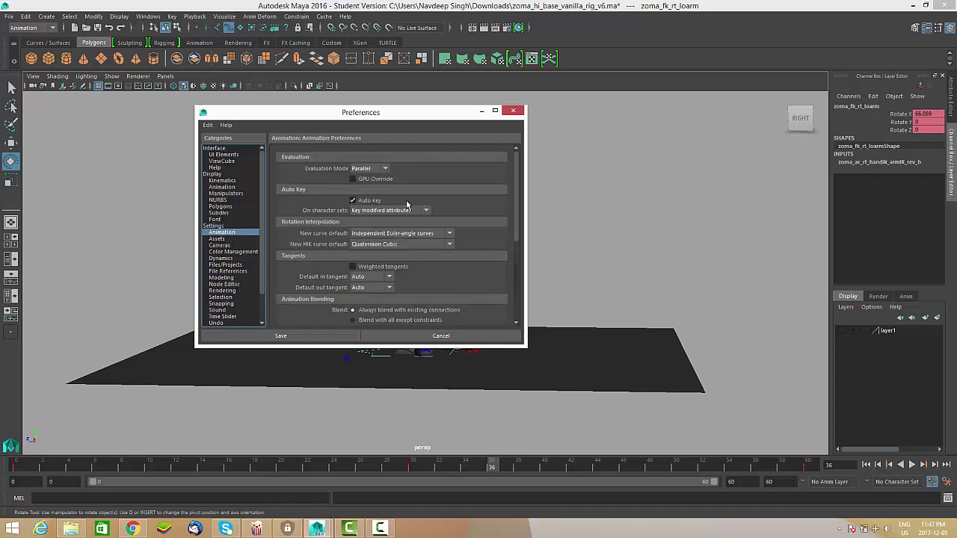
left_click(515, 112)
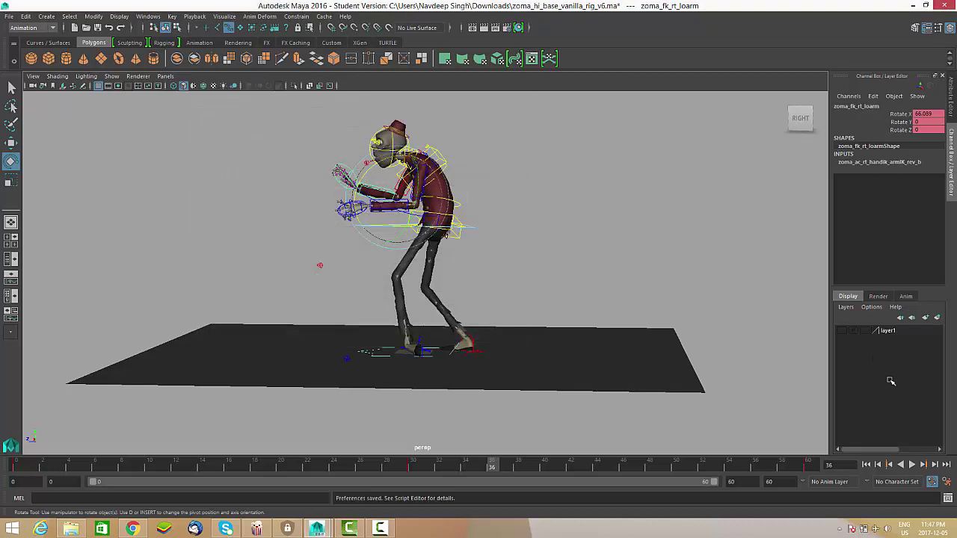
left_click(947, 483)
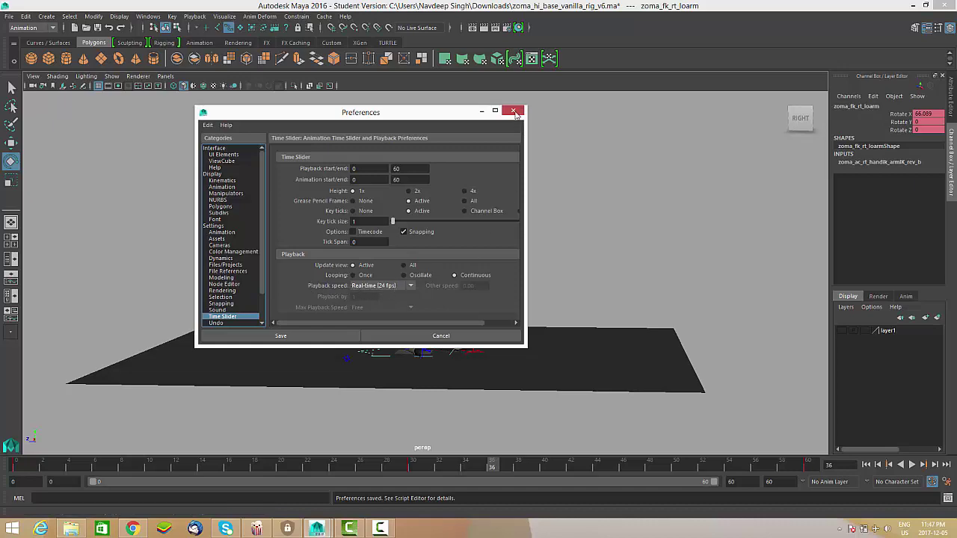
left_click(513, 111)
Play the walk animation in a closer side view, stop it, and view the character from a slightly raised angle.
left_click_drag(466, 269, 444, 282, "alt")
scroll(444, 282, "up", 5)
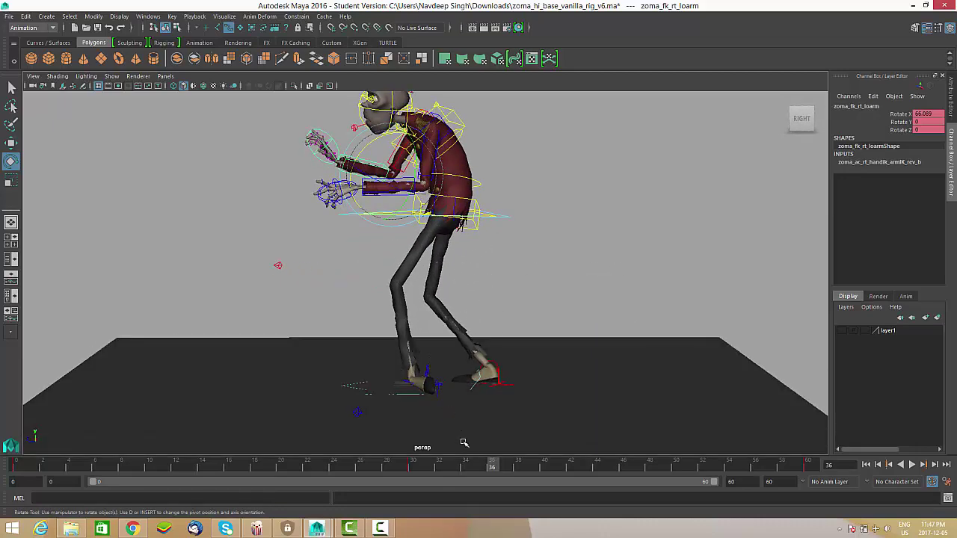
key("alt+v")
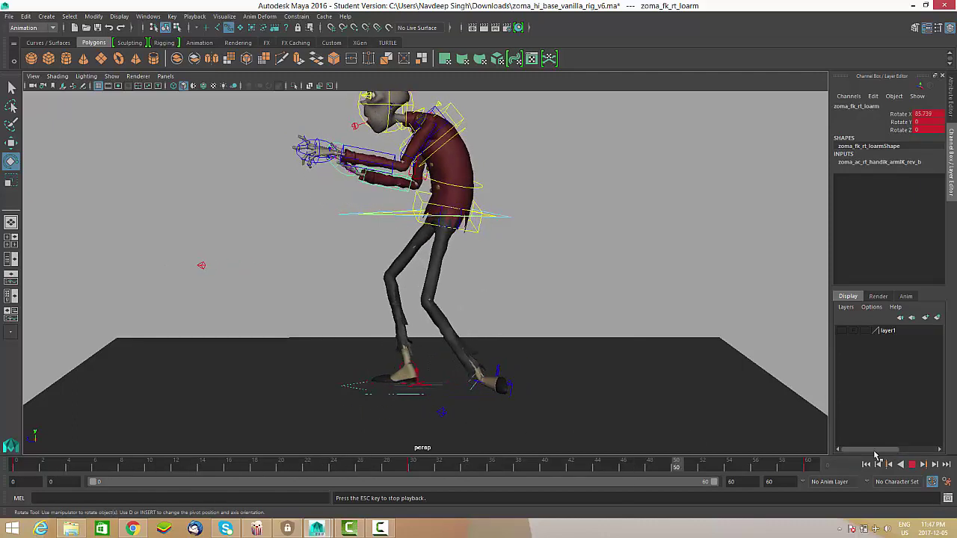
left_click(914, 467)
scroll(479, 135, "down", 5)
left_click_drag(472, 125, 523, 150, "alt")
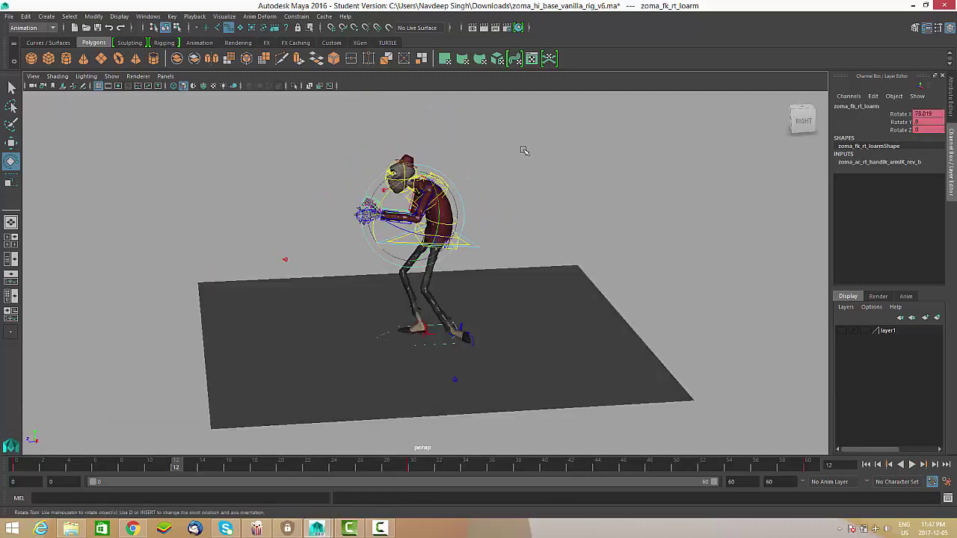
Select all of the character's rig controls and compare the poses at frames 30 and 0.
left_click_drag(568, 122, 190, 399)
left_click_drag(189, 400, 416, 471, "alt")
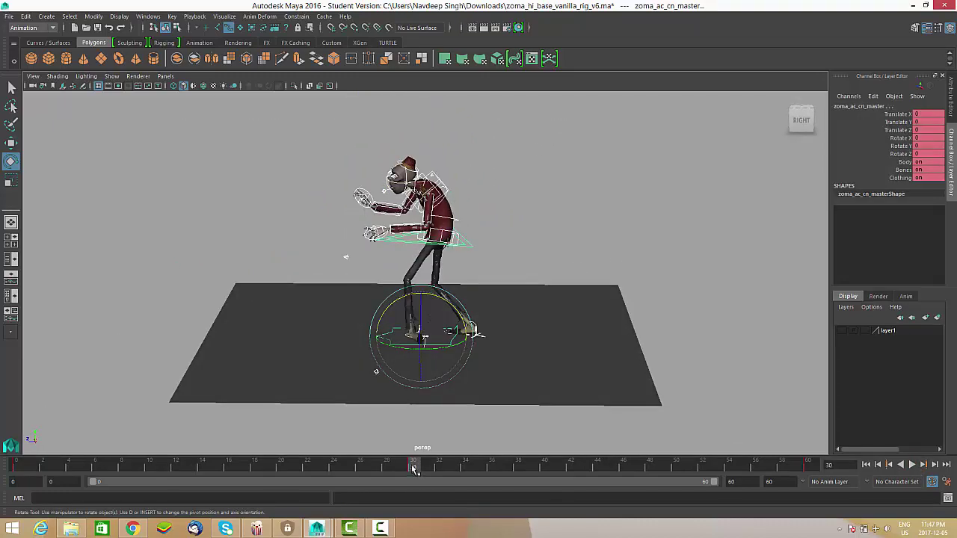
left_click_drag(443, 410, 432, 472, "alt")
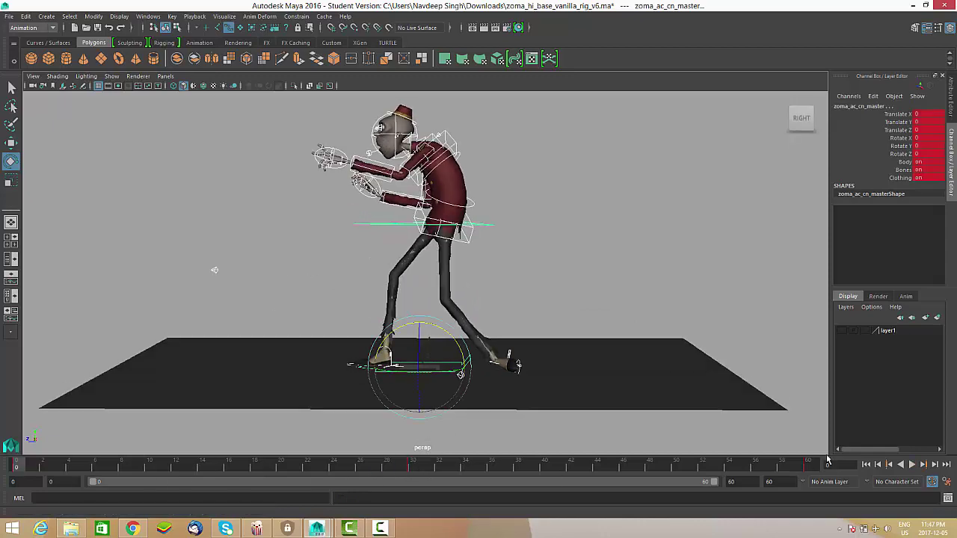
Play the walk cycle from frame 0 repeatedly in side view to judge its timing.
left_click(910, 464)
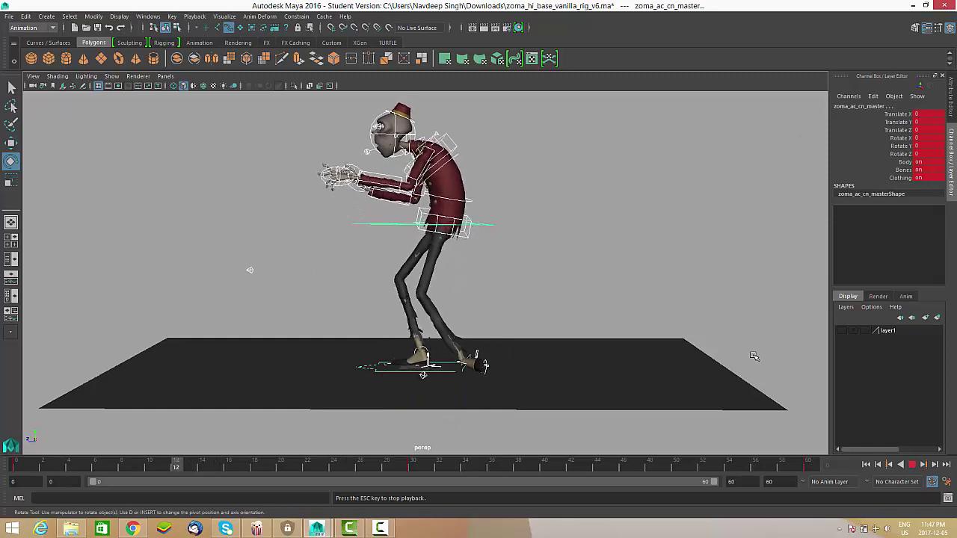
left_click(913, 464)
key("alt+v")
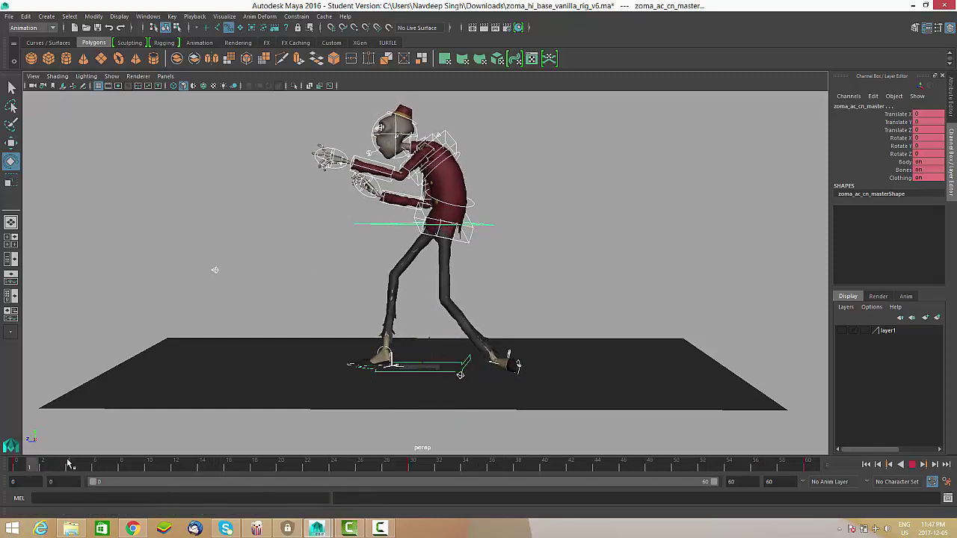
key("alt+v")
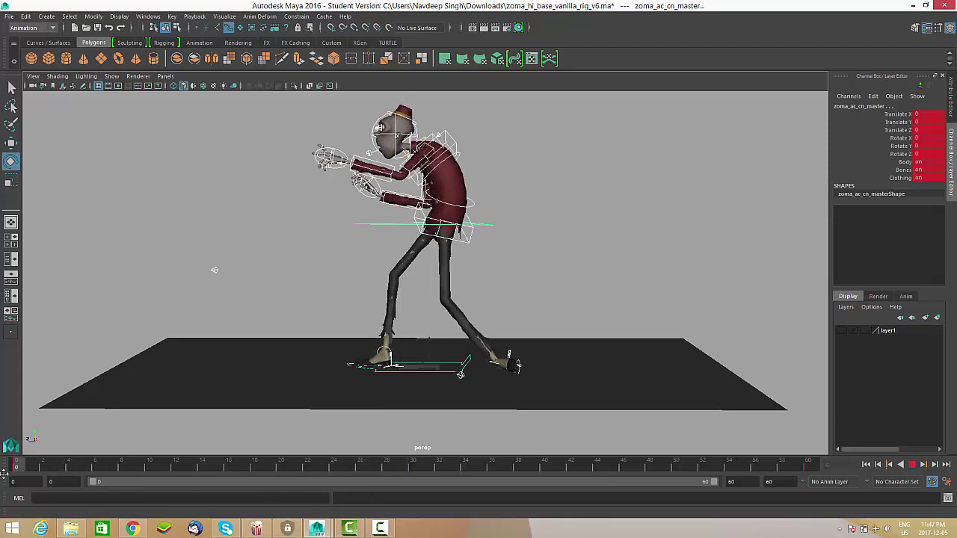
left_click(913, 465)
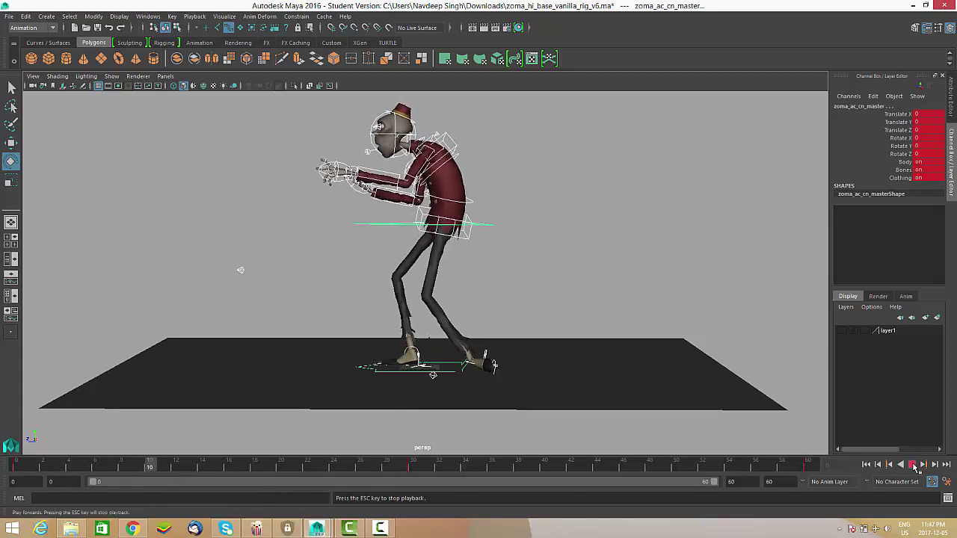
left_click(913, 464)
Move the opposite-leg pose keys from frame 30 to frame 24 and play the walk.
mouse_move(465, 467)
left_mouse_down()
mouse_move(333, 469)
mouse_move(374, 469)
left_mouse_up()
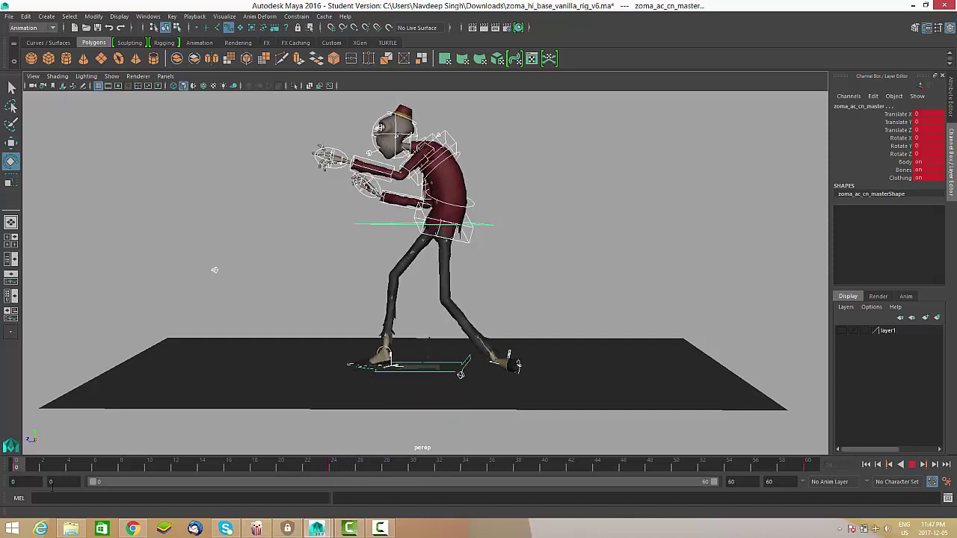
left_click(913, 464)
left_click(911, 465)
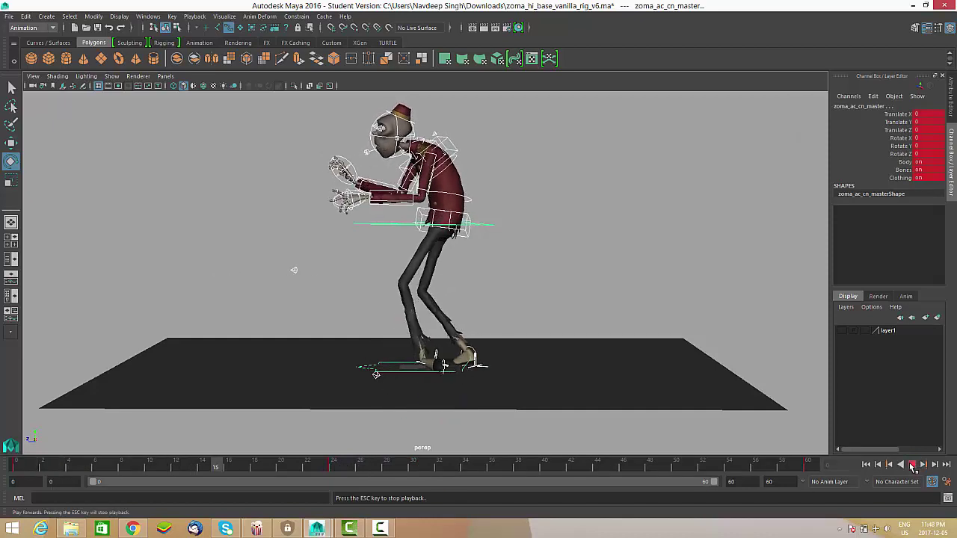
Move the opposite-leg pose keys to frame 27 and replay the walk from frame 0.
left_click(335, 467)
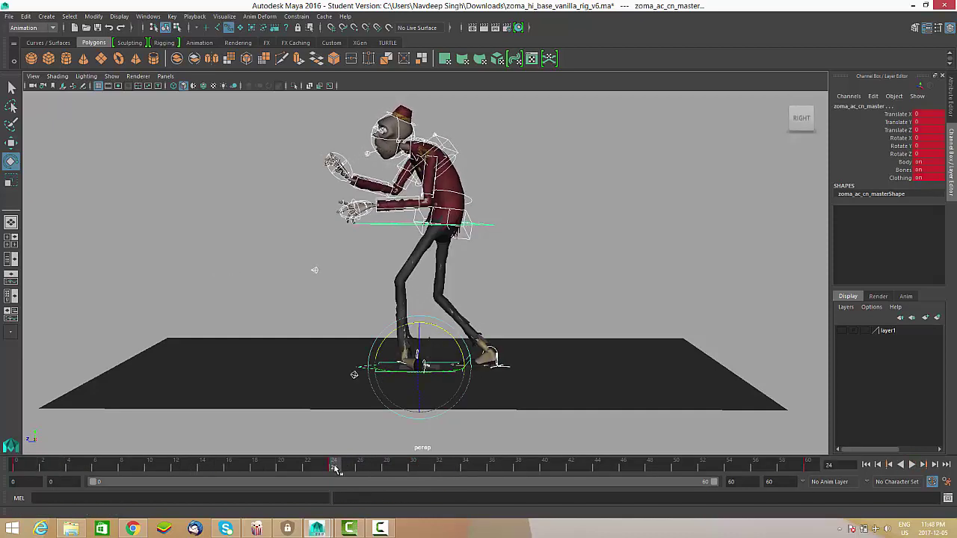
key("alt+v")
key("alt+v")
left_click(866, 465)
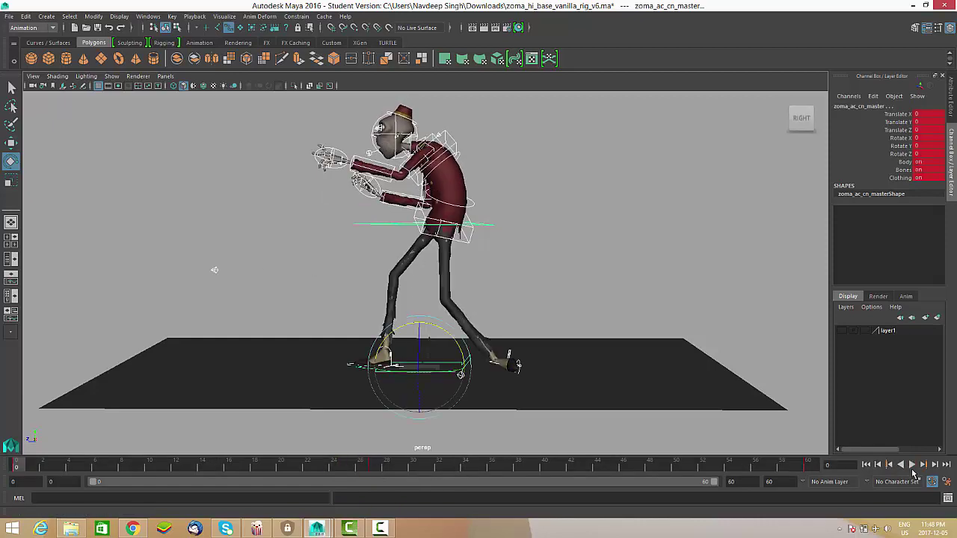
left_click(913, 466)
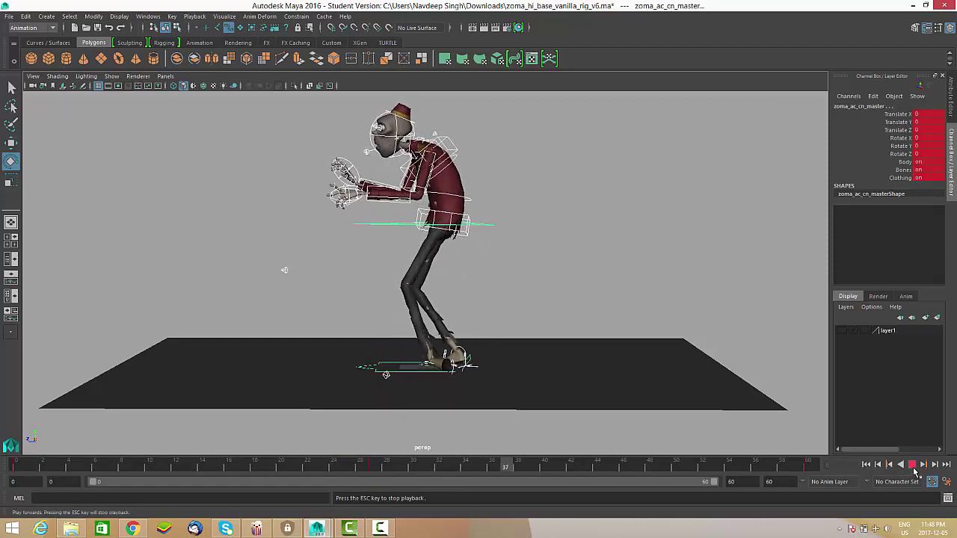
key("Escape")
key("alt+v")
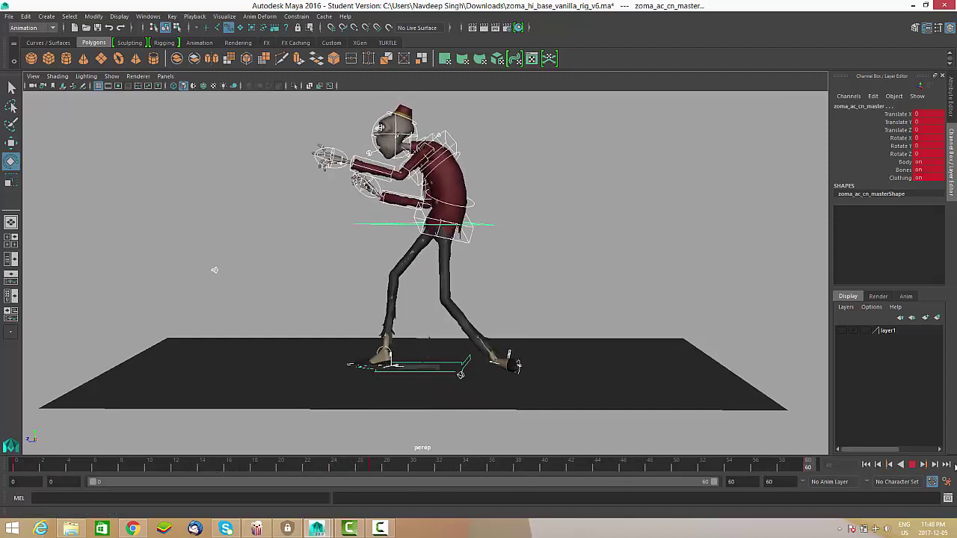
key("Escape")
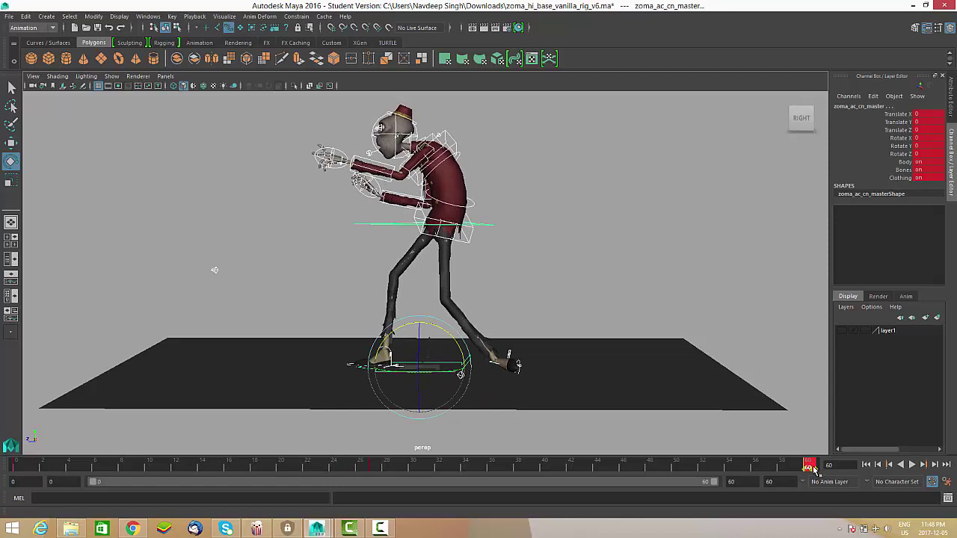
Move the final pose keys to frame 40, end the playback range at 40, and play the walk.
key("alt+v")
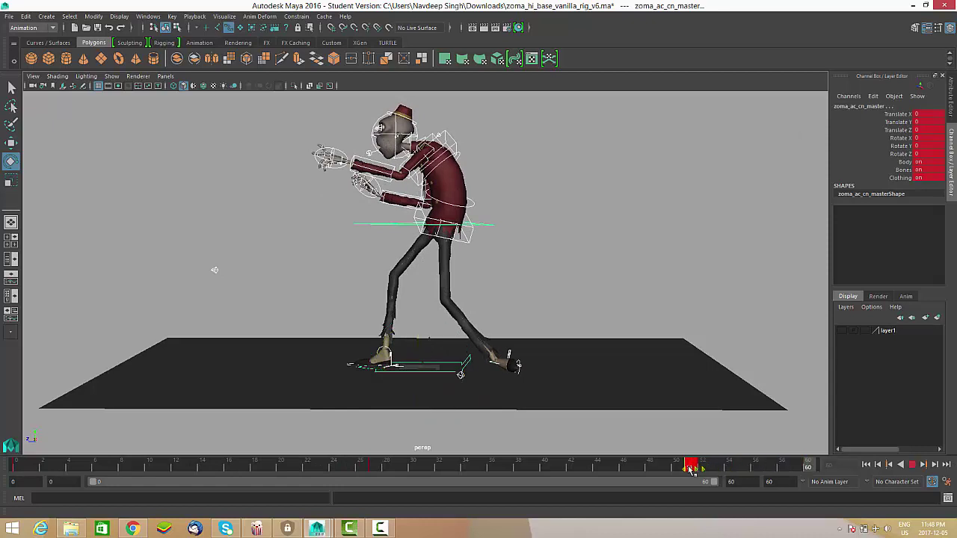
left_click(545, 468)
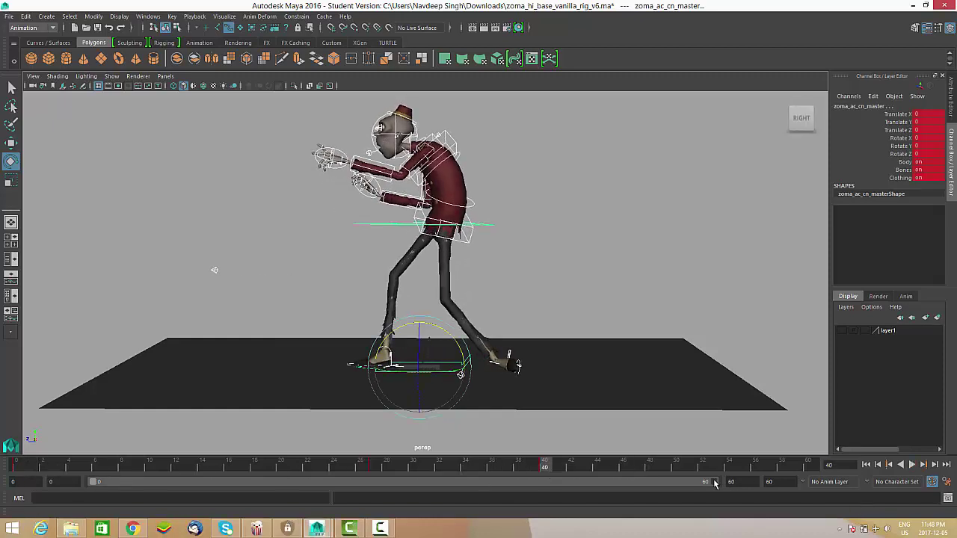
left_click_drag(714, 483, 510, 487)
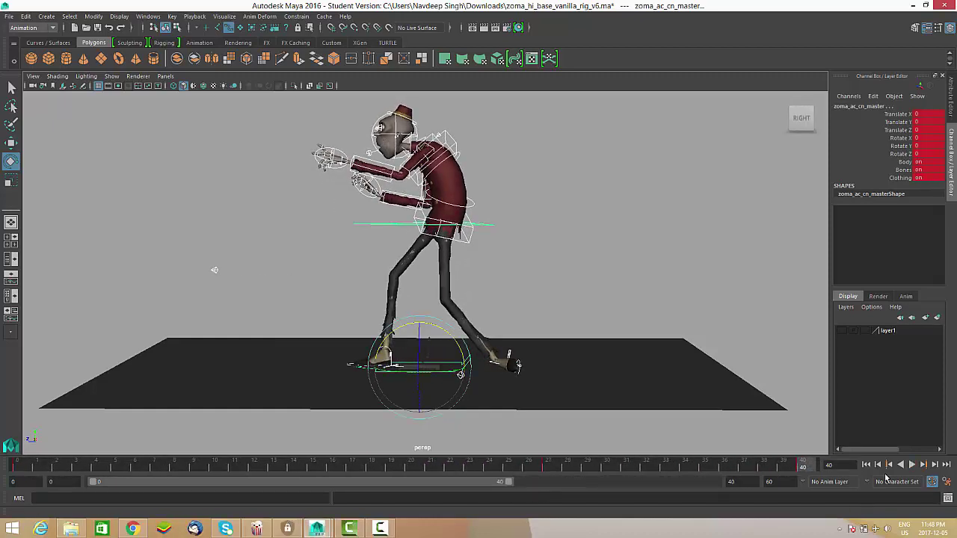
left_click(914, 465)
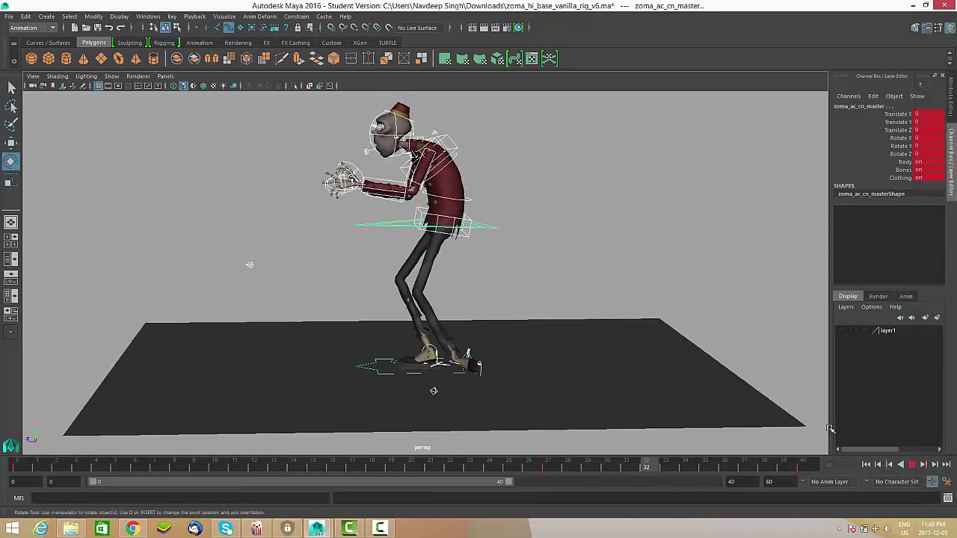
left_click(912, 464)
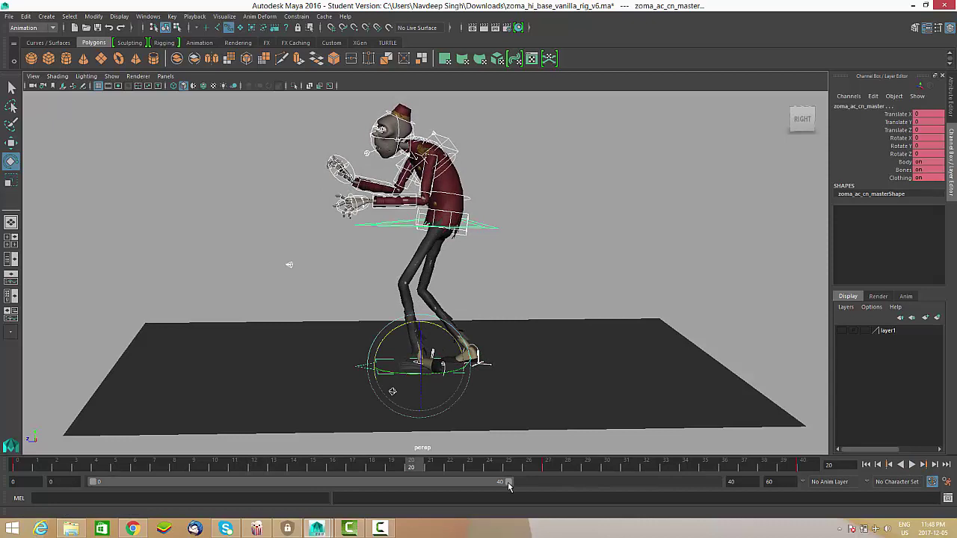
Extend the playback range to frame 43, move the final pose keys to frame 43, and play the walk.
left_click_drag(517, 486, 538, 488)
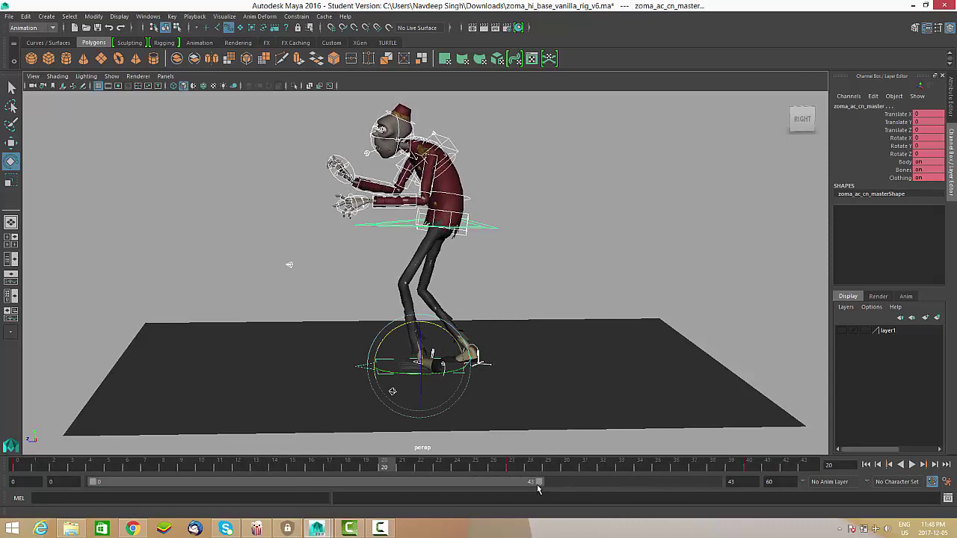
left_click(758, 466)
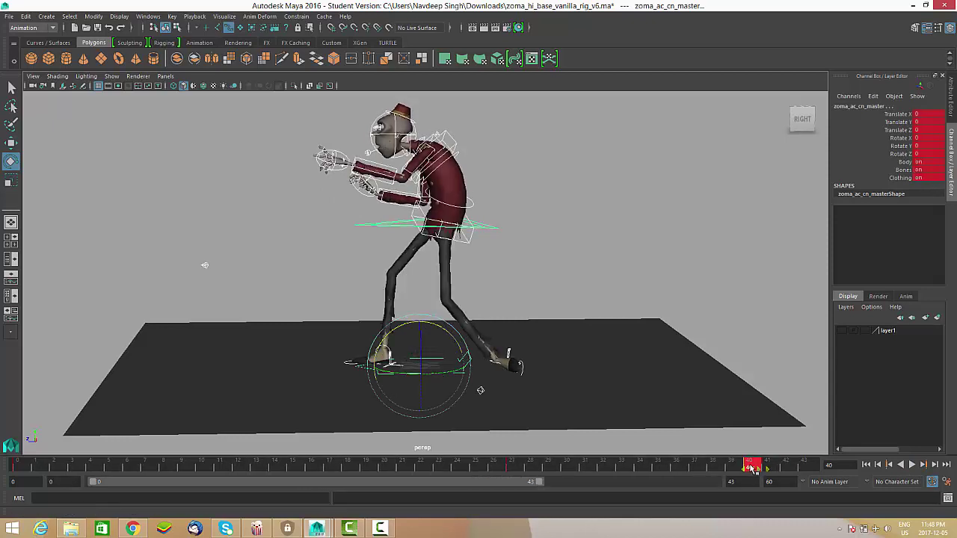
left_click(913, 465)
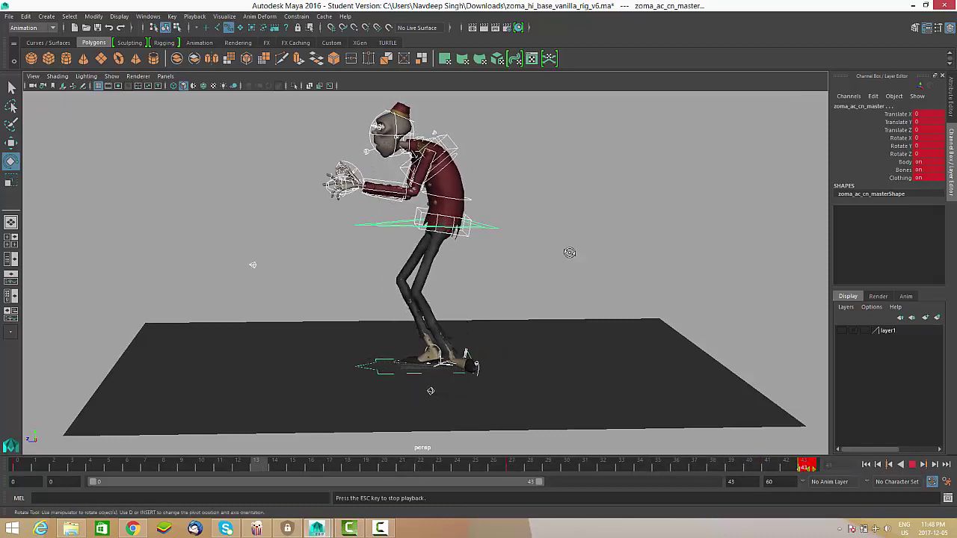
left_click_drag(570, 253, 585, 286, "alt")
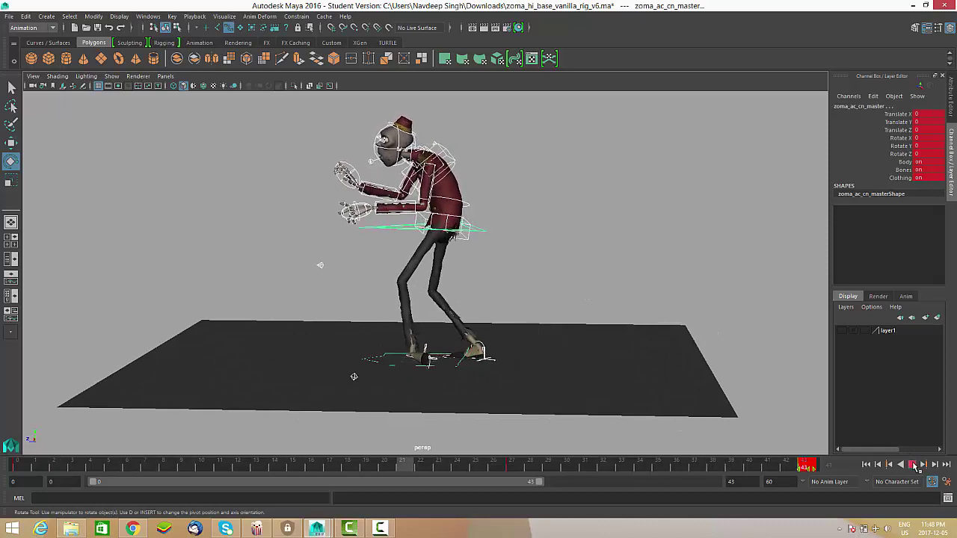
left_click(913, 464)
Scrub through the retimed walk to frame 43 and replay it from the start.
left_click_drag(555, 469, 853, 476)
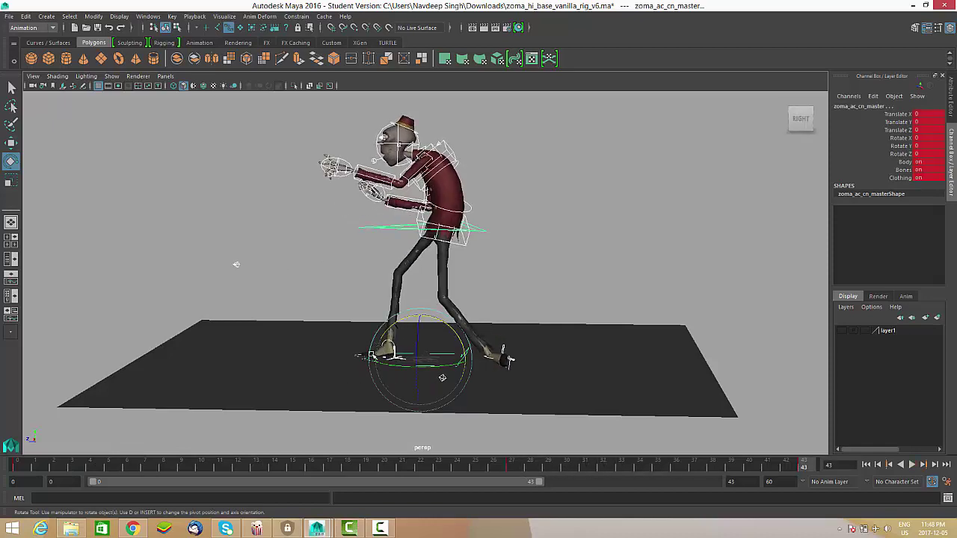
left_click(22, 467)
key("alt+v")
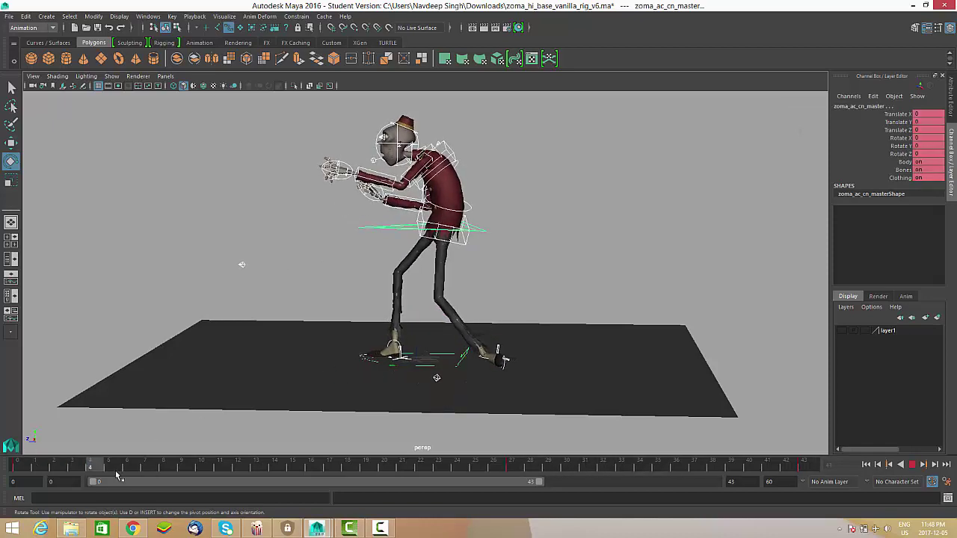
key("alt+v")
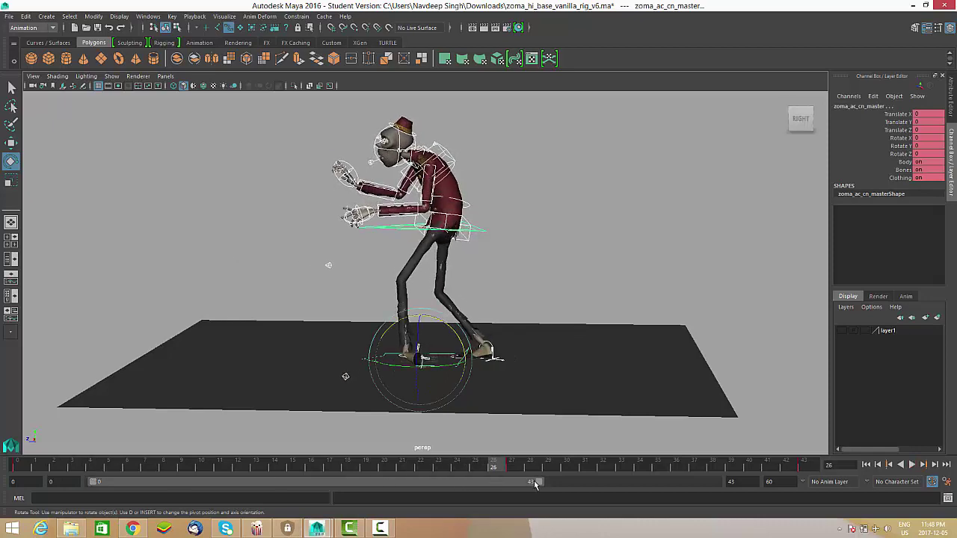
Move the opposite-leg pose keys to frame 32 and the final pose keys to frame 50, and end the playback range at 50.
left_click_drag(541, 486, 600, 489)
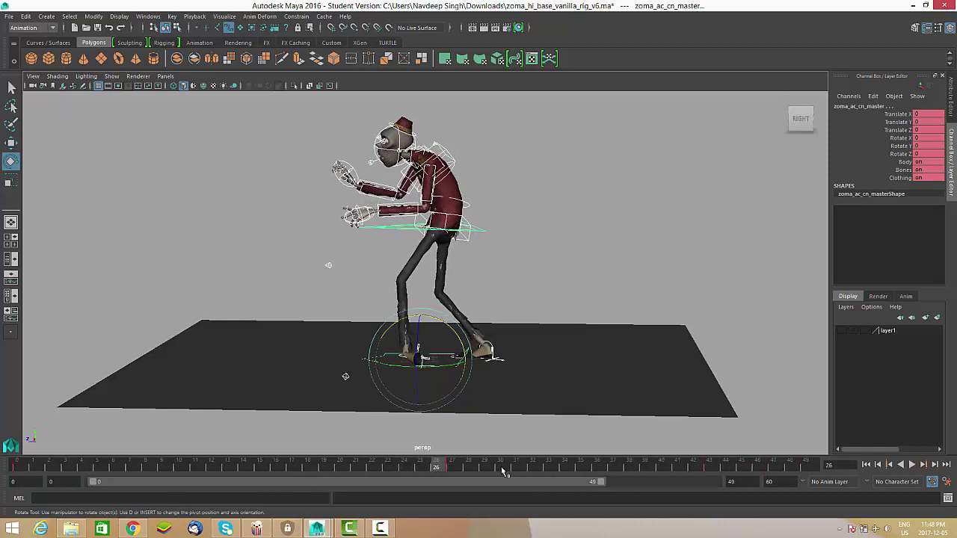
left_click(453, 469)
mouse_move(681, 467)
left_mouse_down()
mouse_move(777, 469)
mouse_move(770, 471)
left_mouse_up()
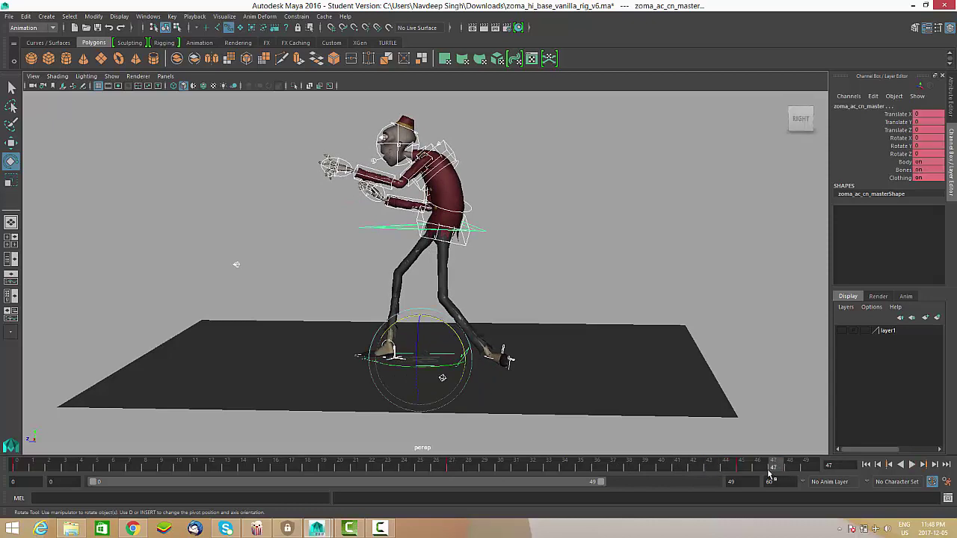
left_click_drag(603, 485, 400, 468)
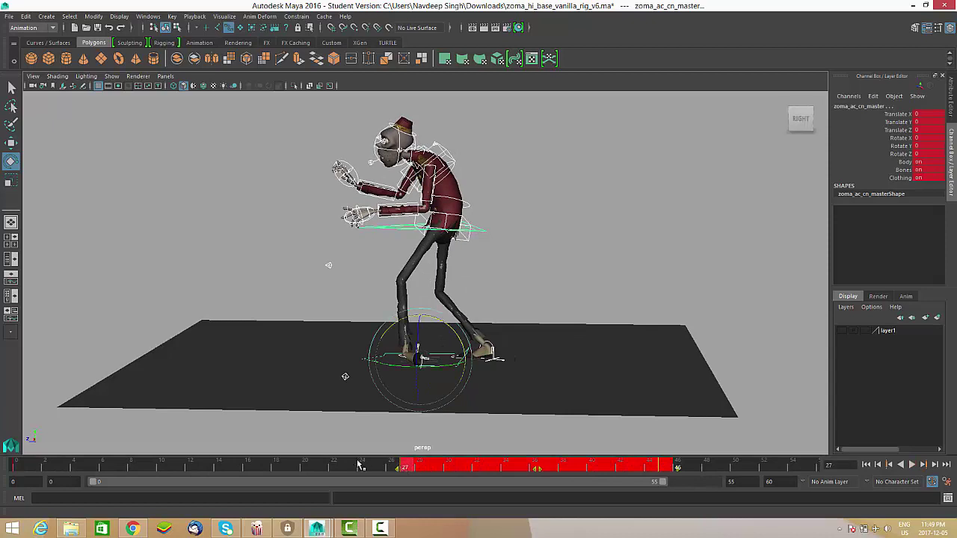
left_click_drag(537, 471, 604, 471)
left_click(737, 469)
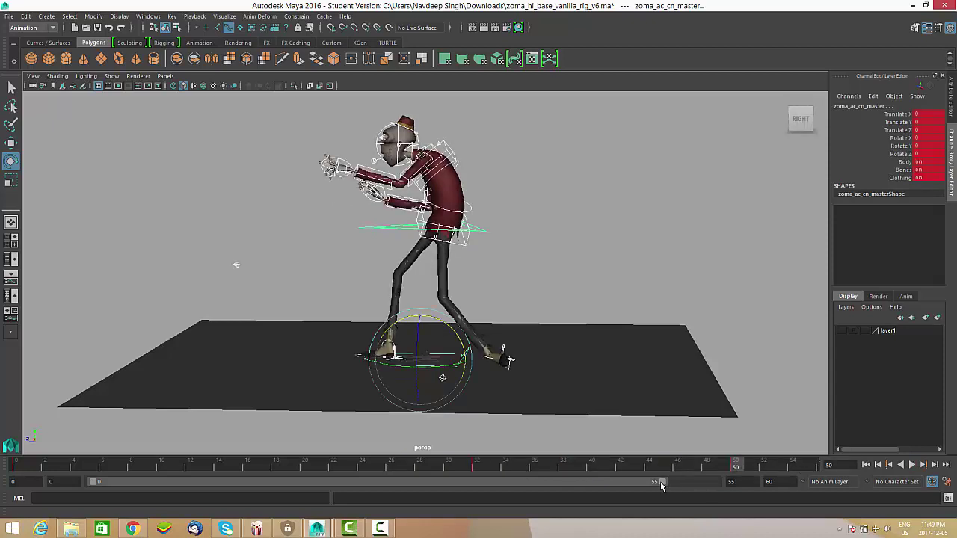
left_click_drag(661, 482, 605, 481)
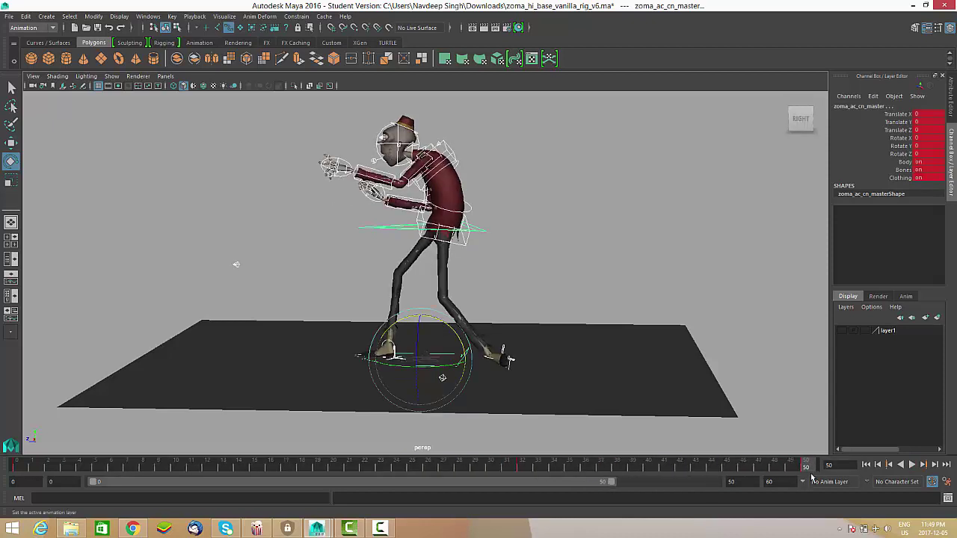
Play the 50-frame walk and examine the leg and foot motion from the front and side.
left_click(913, 465)
left_click_drag(493, 358, 510, 292, "alt")
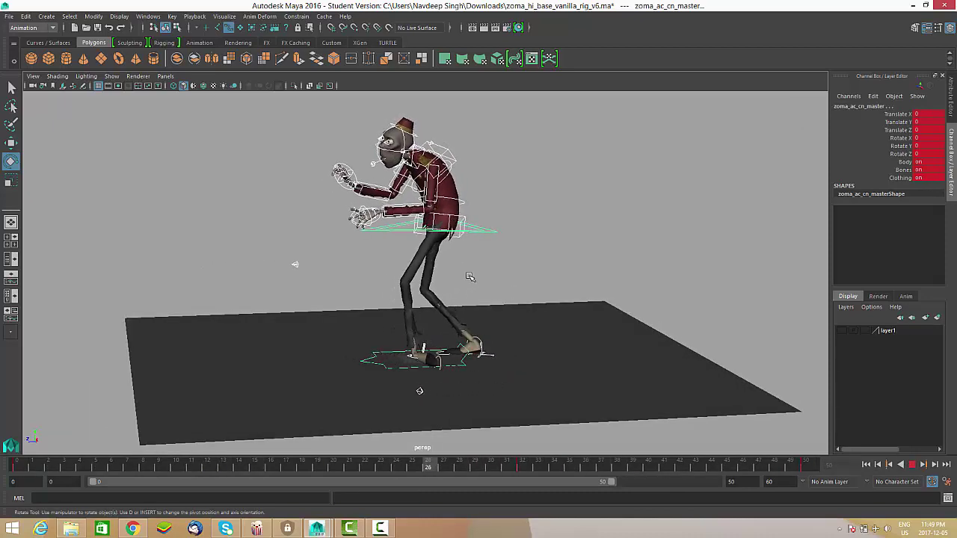
left_click_drag(469, 278, 464, 325, "alt")
right_click_drag(463, 325, 479, 348, "alt")
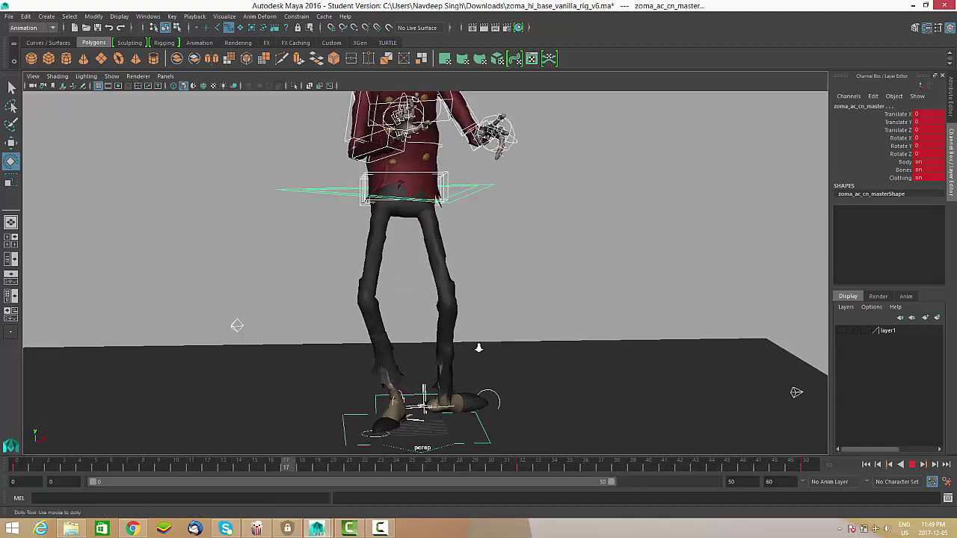
left_click_drag(479, 347, 337, 105, "alt")
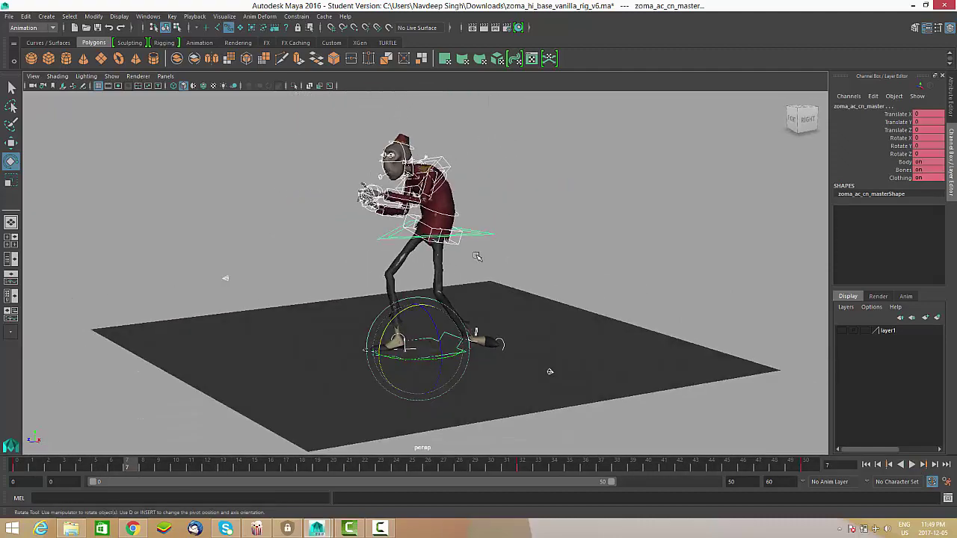
left_click_drag(477, 256, 461, 271, "alt")
right_click_drag(461, 272, 442, 278, "alt")
left_click_drag(442, 278, 459, 291, "alt")
right_click_drag(460, 291, 503, 330, "alt")
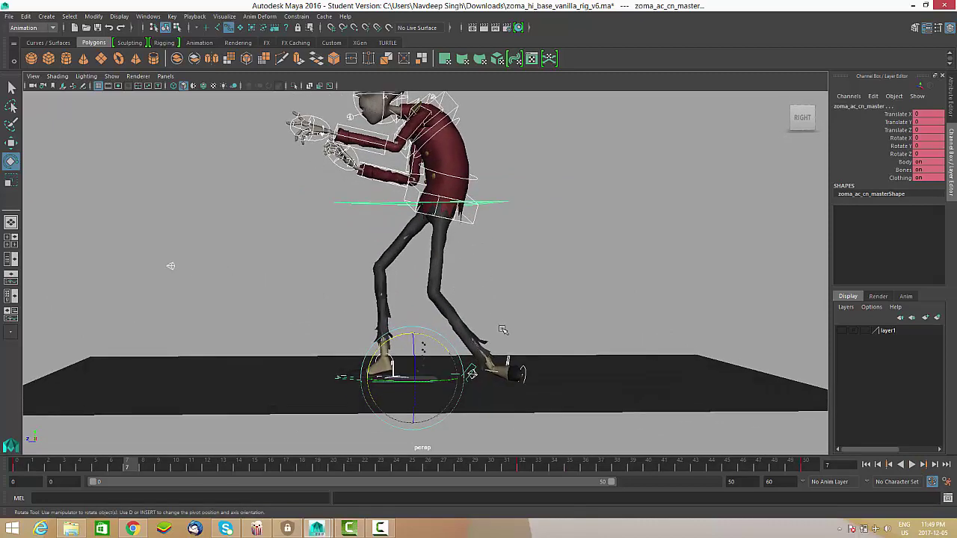
left_click(381, 529)
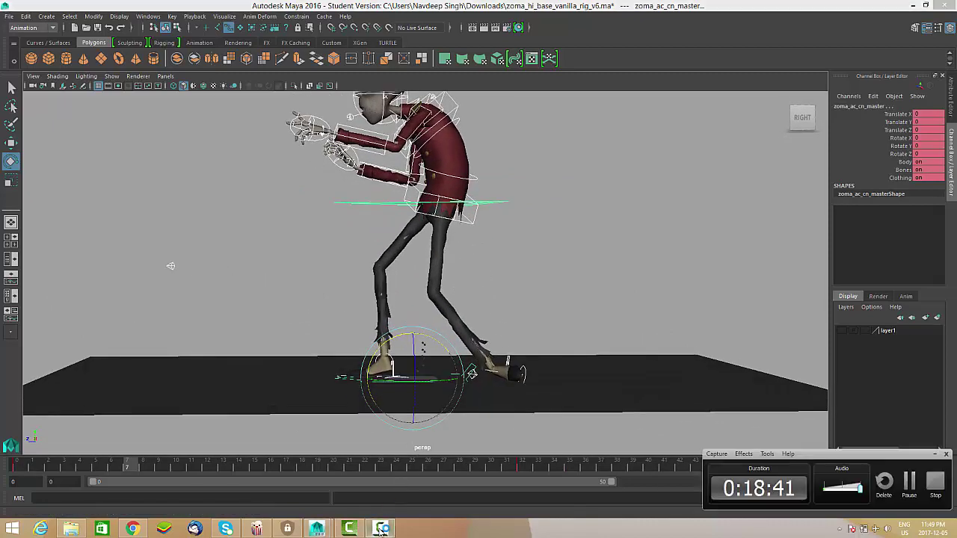
left_click(381, 528)
Replay the walk in a close side view to check how the legs loop between frames 50 and 0.
left_click_drag(421, 263, 414, 277, "alt")
right_click_drag(415, 278, 442, 270, "alt")
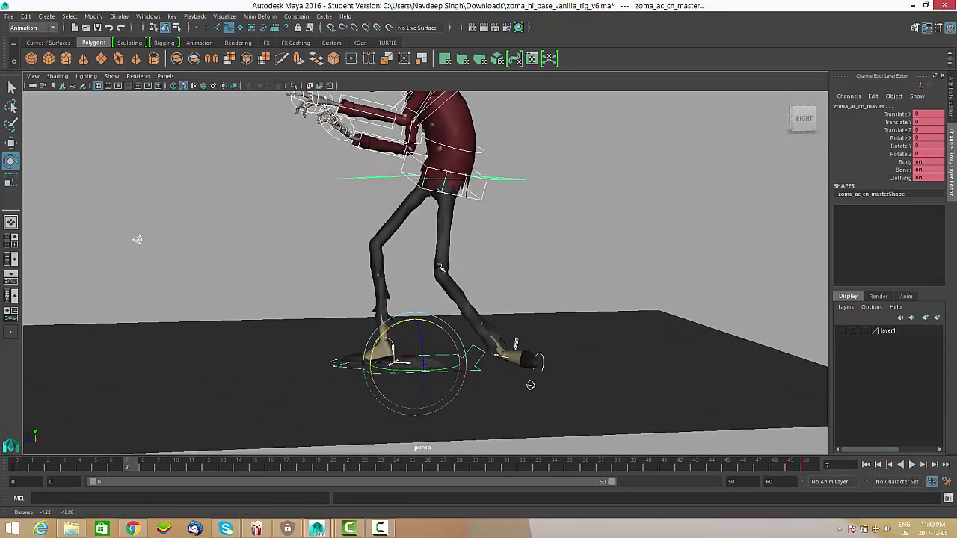
left_click_drag(442, 269, 453, 254, "alt")
key("alt+v")
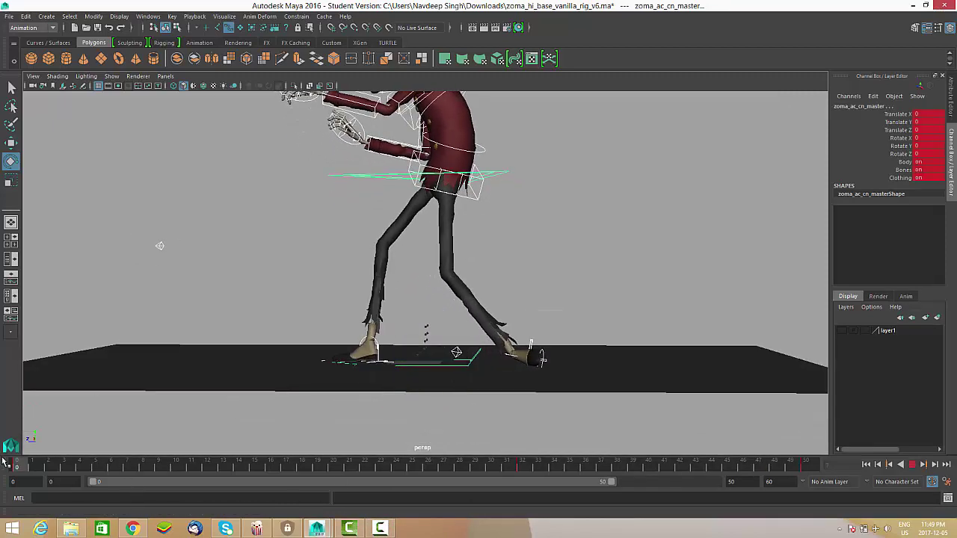
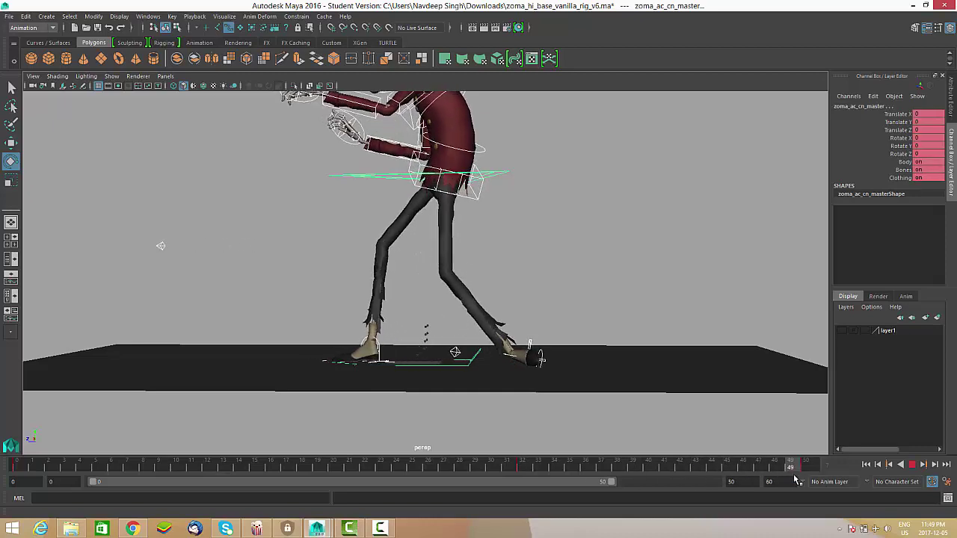
key("Escape")
key("alt+v")
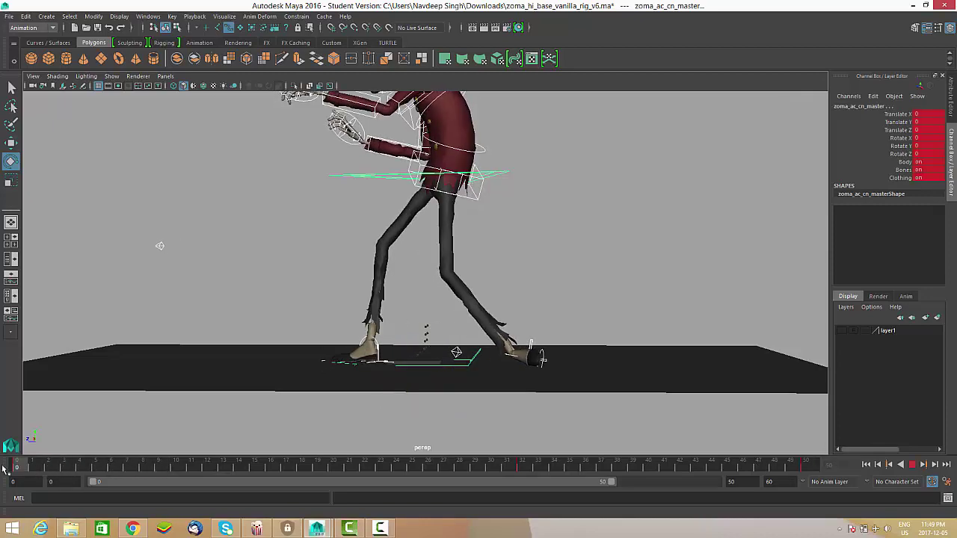
key("alt+v")
Select the right foot control and compare the stride pose at frame 0 with the one at frame 50.
right_click_drag(247, 366, 361, 364, "alt")
left_click_drag(385, 326, 382, 338, "alt")
left_click(389, 352)
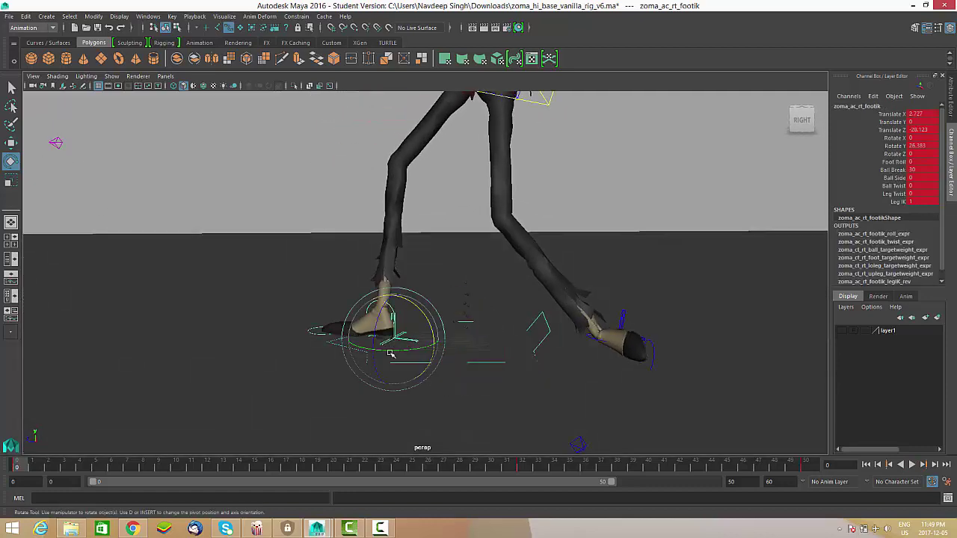
left_click_drag(533, 469, 812, 460)
right_click_drag(504, 331, 474, 342, "alt")
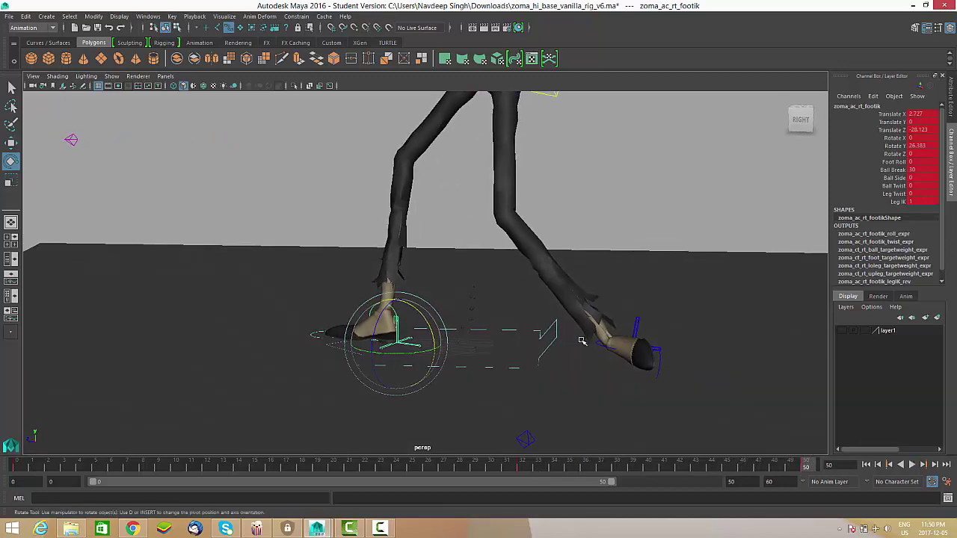
right_click_drag(581, 335, 410, 325, "alt")
left_click_drag(410, 325, 568, 444, "alt")
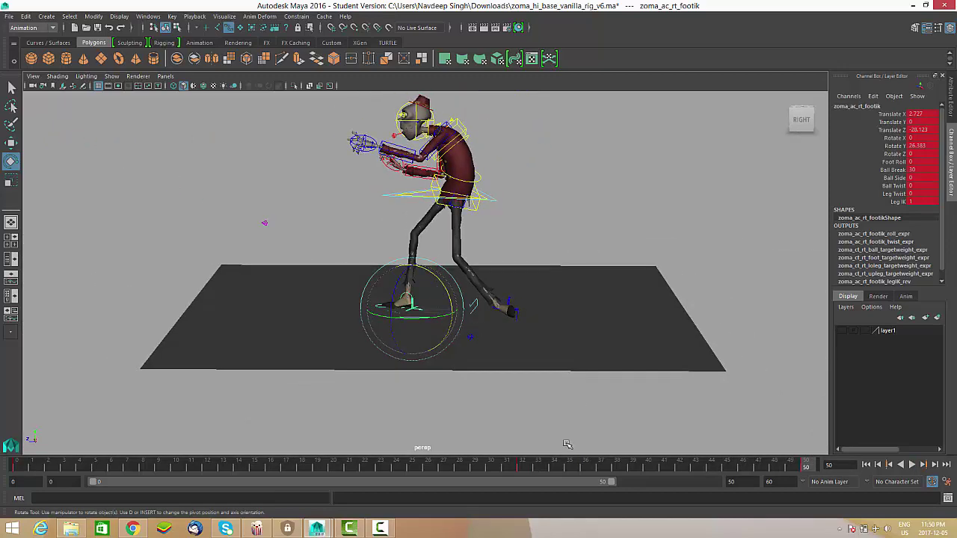
Replay the walk from frame 0 with the whole character in view.
left_click_drag(524, 470, 17, 468)
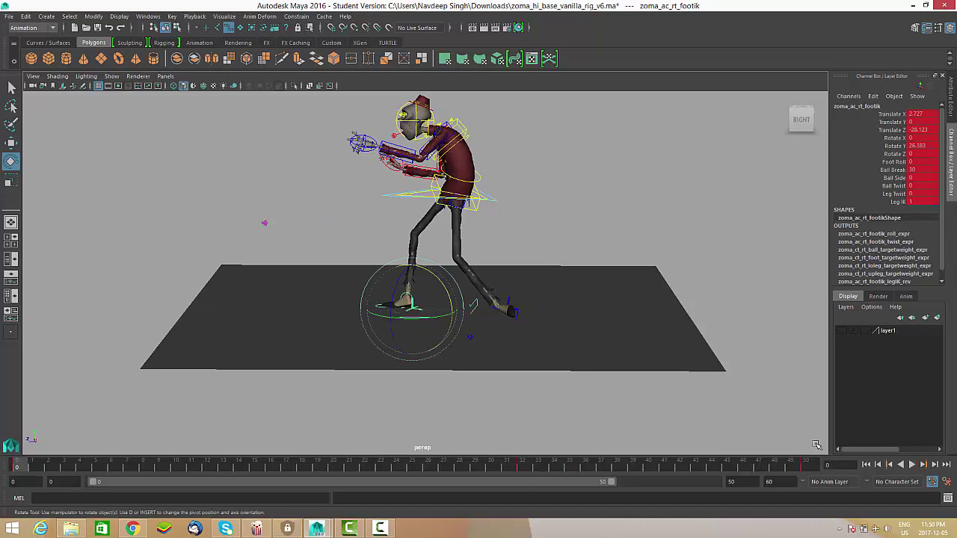
left_click(912, 465)
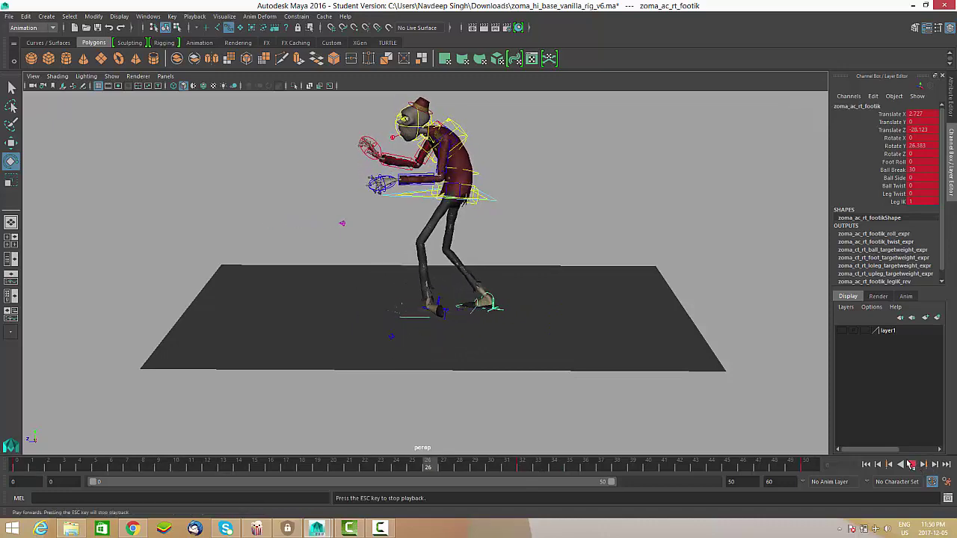
left_click(912, 465)
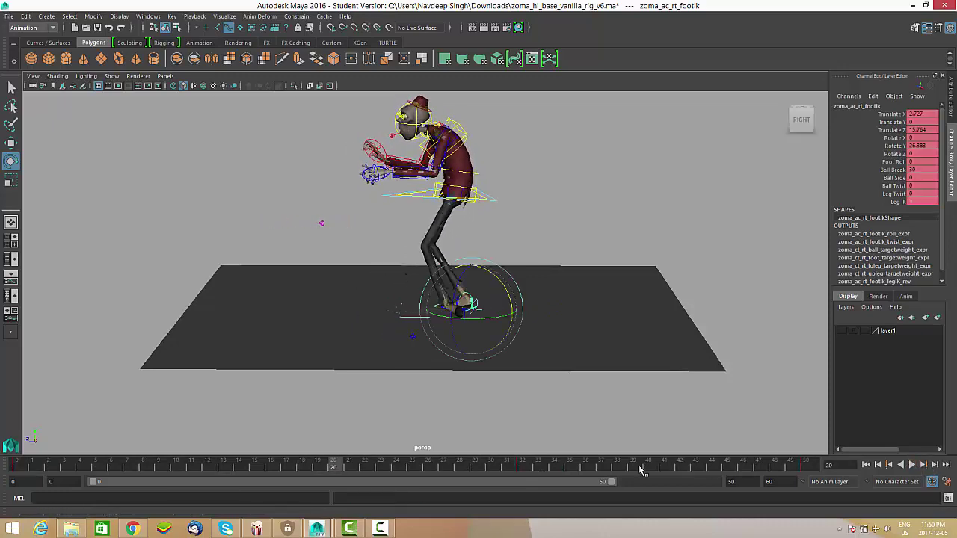
Go to frame 36, just after the opposite-leg contact, and select the body control with the Move tool.
left_click(534, 469)
scroll(453, 367, "up", 3)
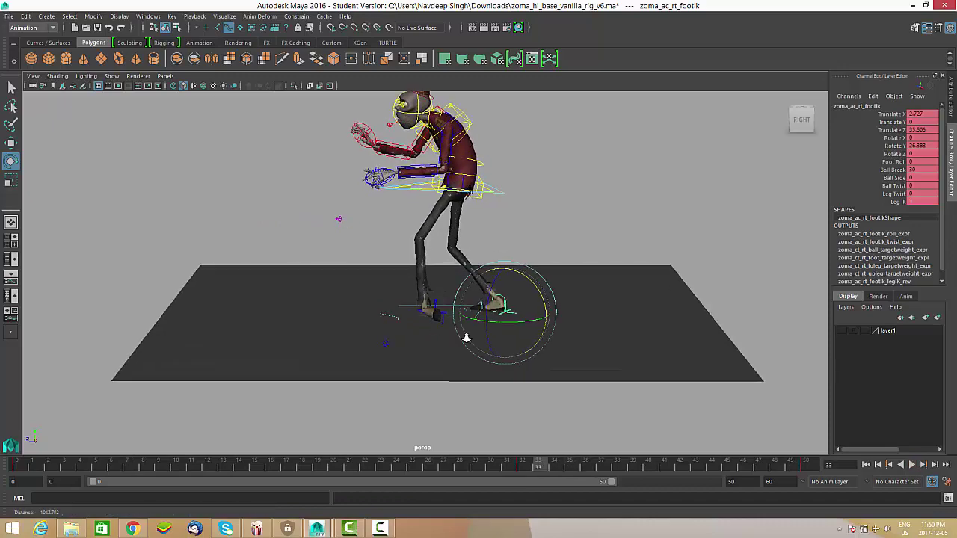
scroll(441, 339, "up", 2)
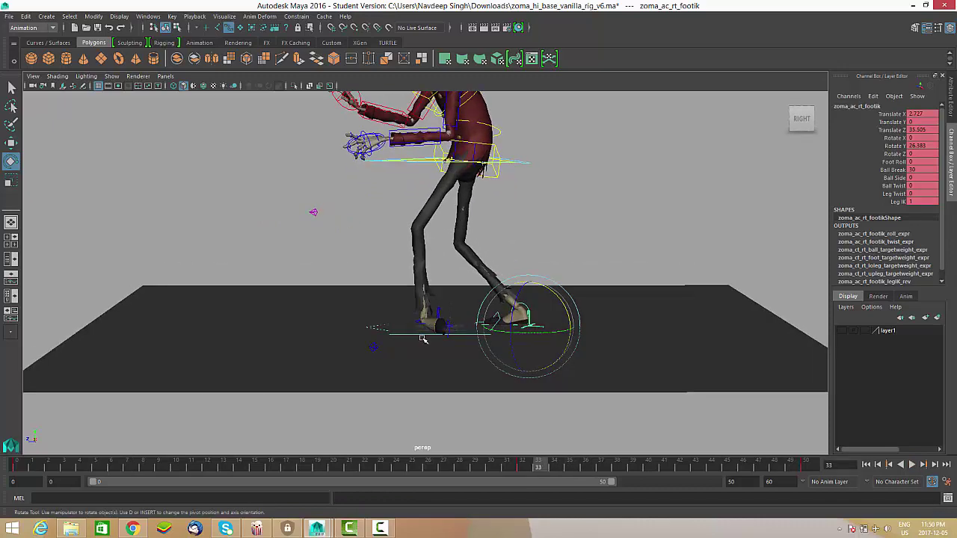
scroll(520, 430, "up", 1)
left_click_drag(526, 467, 593, 469)
left_click_drag(551, 187, 480, 201, "alt")
left_click(550, 165)
left_click(548, 169)
key("w")
left_click(538, 228)
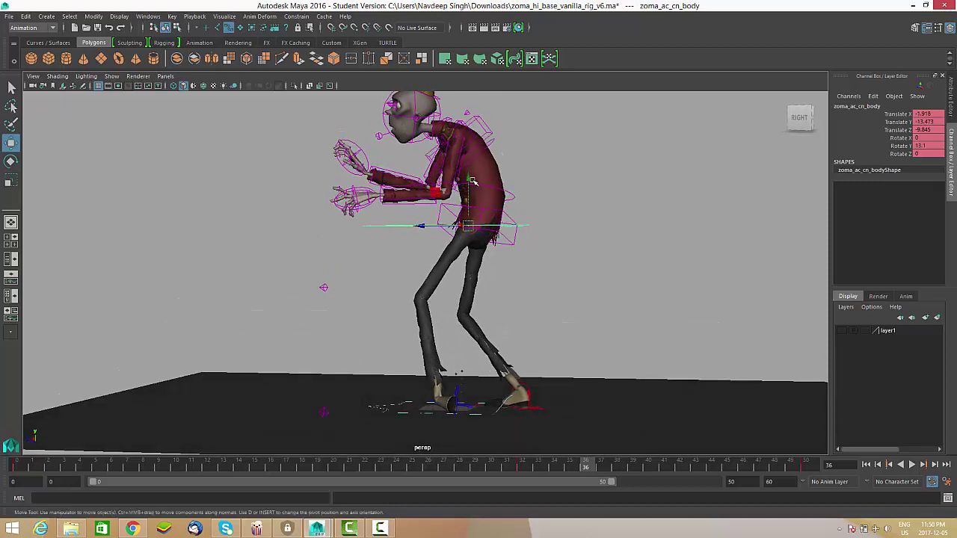
Set up a two-pane layout with a widened Graph Editor beside the perspective view.
left_click(11, 259)
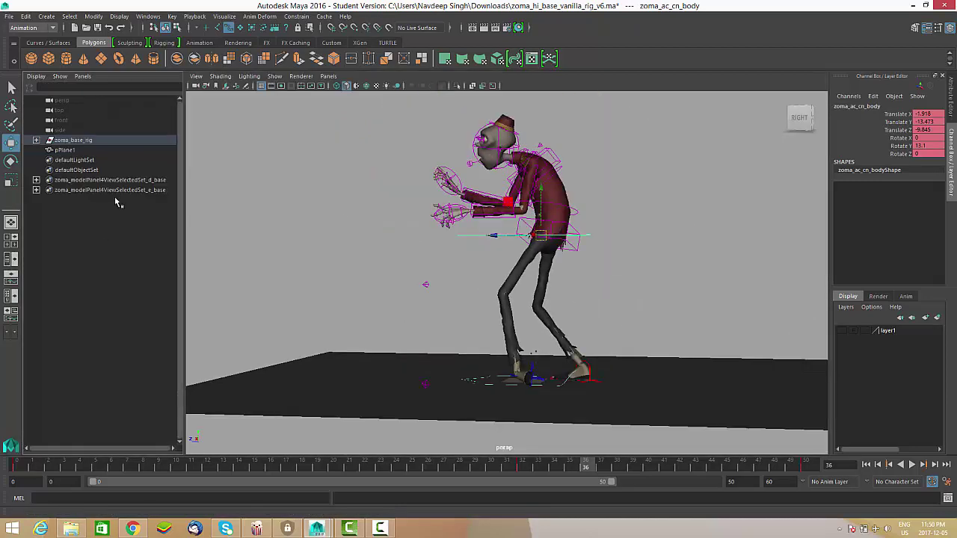
left_click_drag(178, 230, 308, 229)
left_click(83, 77)
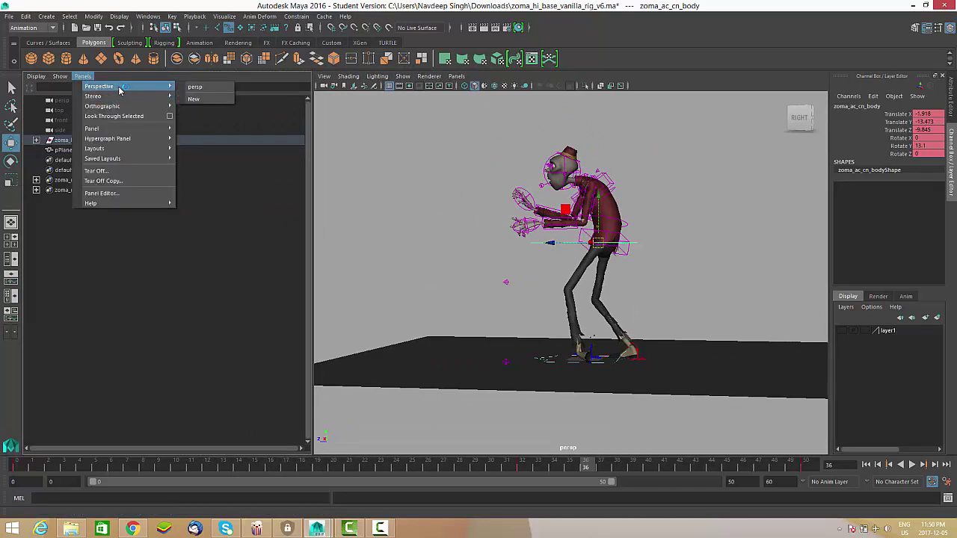
mouse_move(107, 129)
left_click(209, 139)
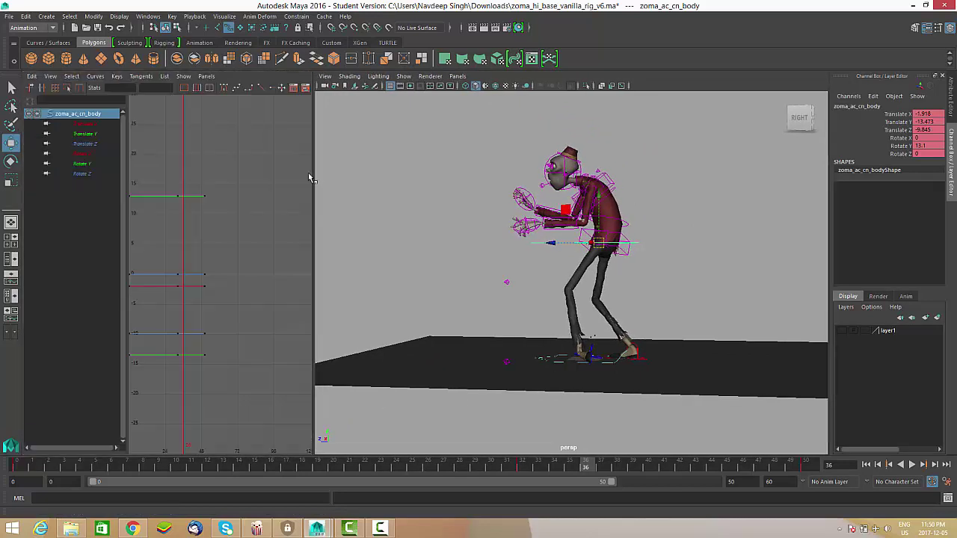
left_click_drag(314, 174, 395, 171)
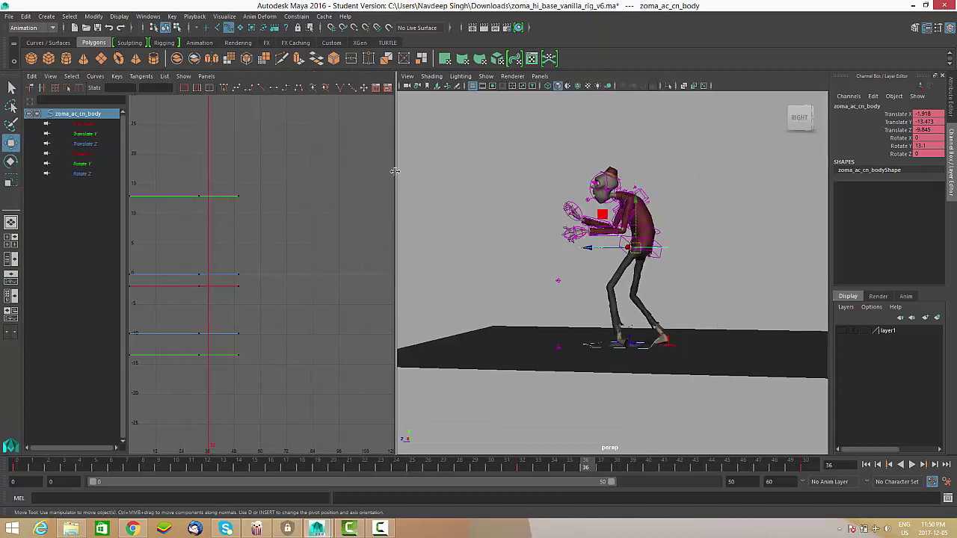
Isolate the body control's Translate Y curve in the Graph Editor and return to frame 36 after a playback check.
middle_click_drag(254, 203, 359, 199, "alt")
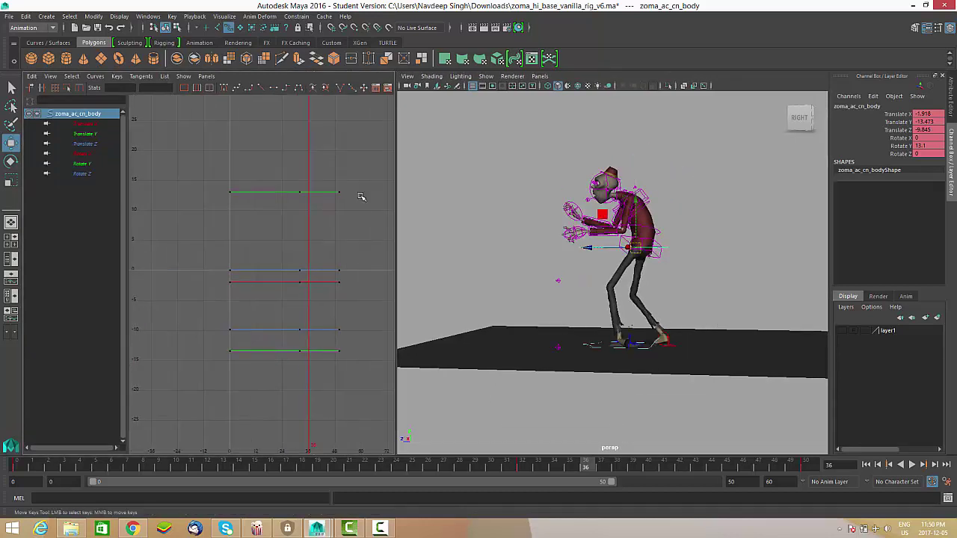
right_click_drag(359, 199, 309, 189, "alt")
left_click(87, 136)
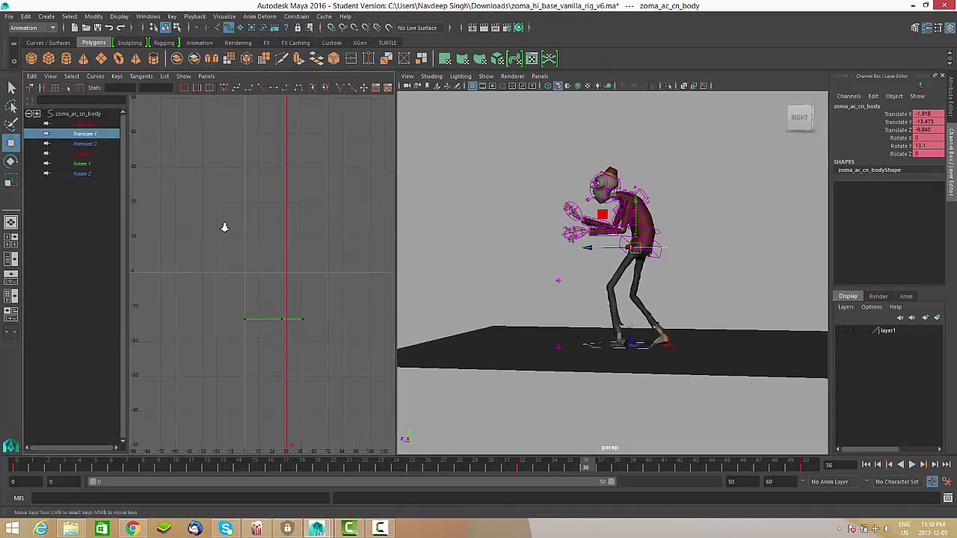
right_click_drag(224, 225, 286, 218, "alt")
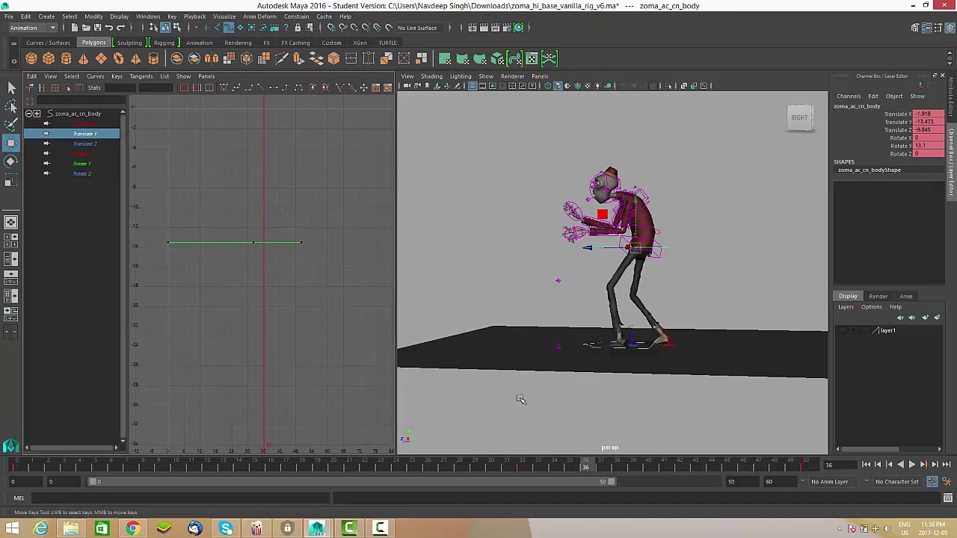
key("alt+v")
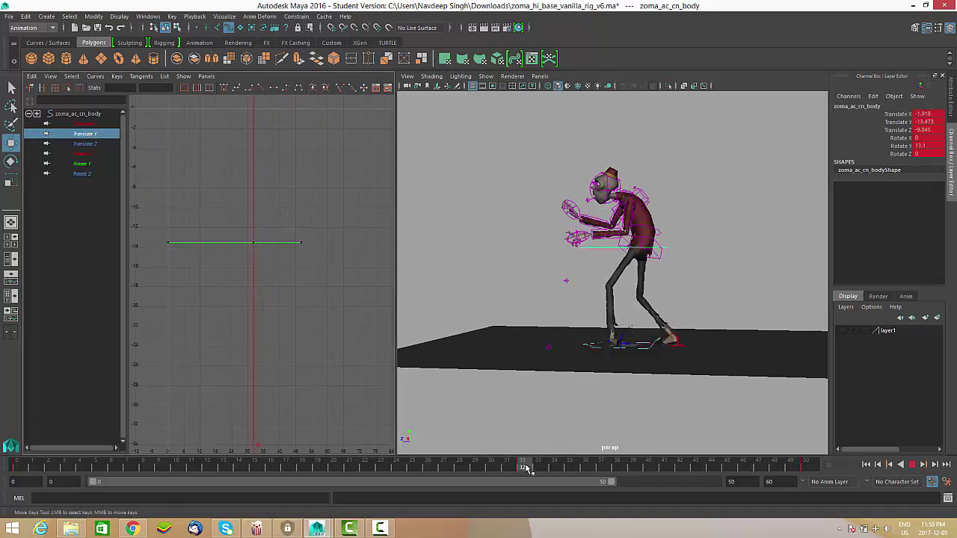
left_click(587, 460)
Key the body control at frame 36, lower its Translate Y key to -15.85, and play the walk.
right_click_drag(196, 204, 274, 234, "alt")
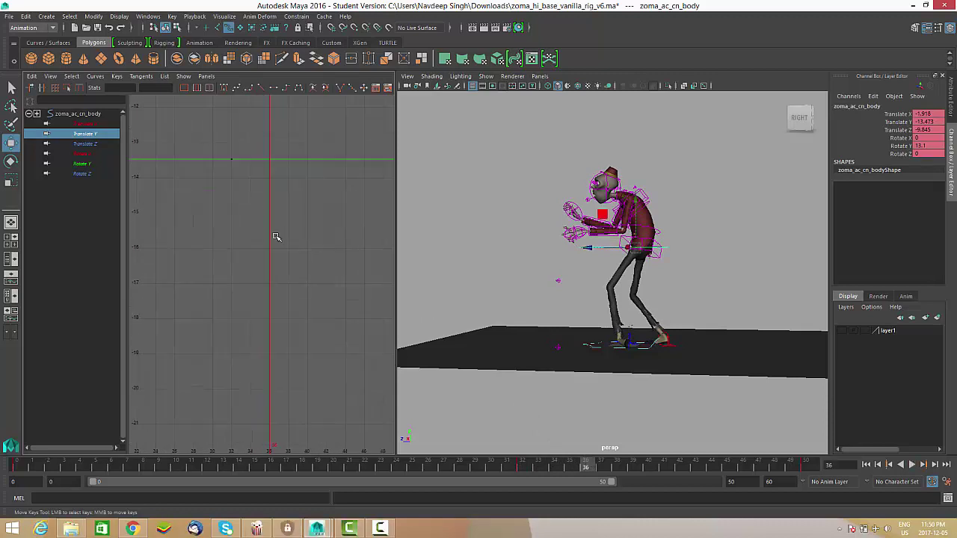
left_click_drag(293, 170, 267, 184)
key("s")
right_click_drag(312, 197, 276, 196, "alt+shift")
middle_click_drag(276, 176, 293, 308, "shift")
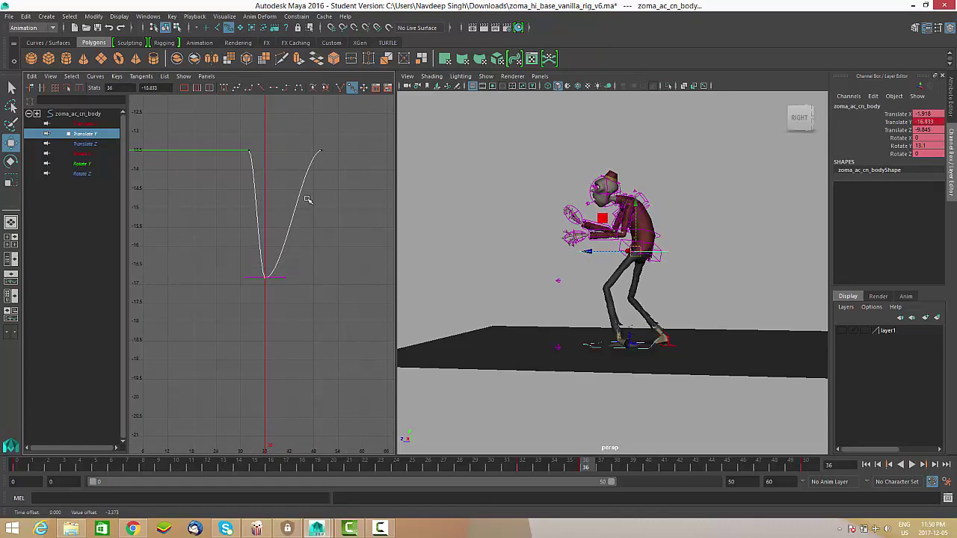
right_click_drag(307, 200, 294, 162, "alt+shift")
middle_click_drag(296, 169, 296, 150, "shift")
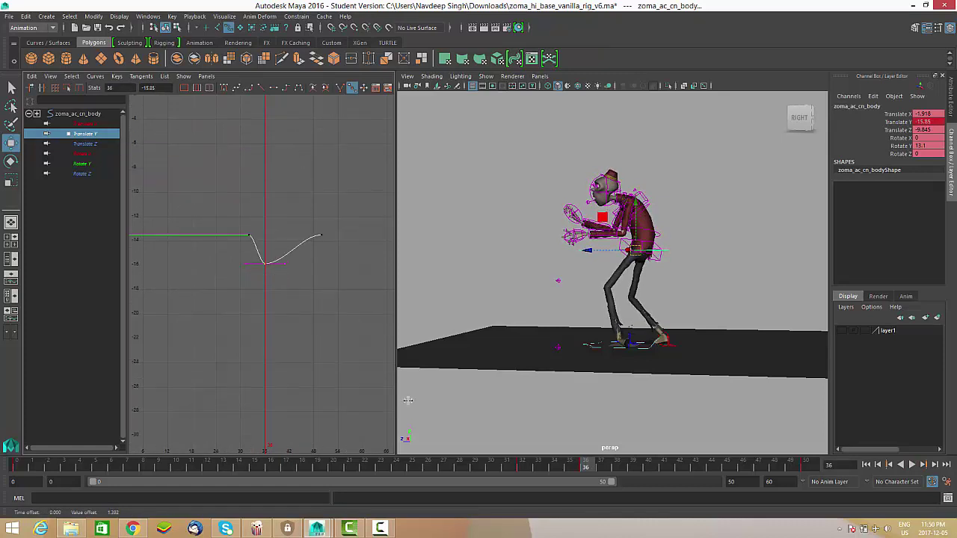
key("alt+v")
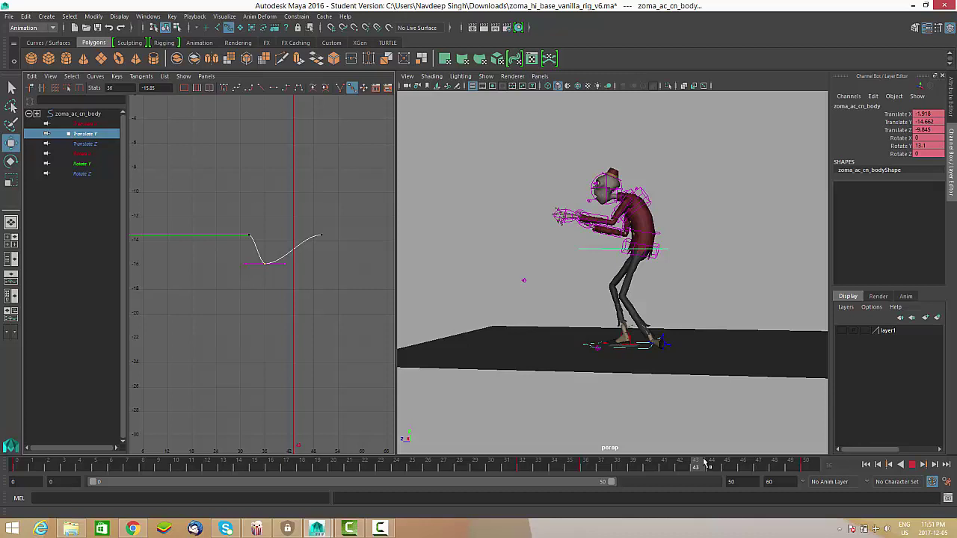
Key the body control at frame 43 and raise its Translate Y key to about -9.3.
left_click_drag(704, 463, 702, 462)
key("i")
middle_click(292, 200)
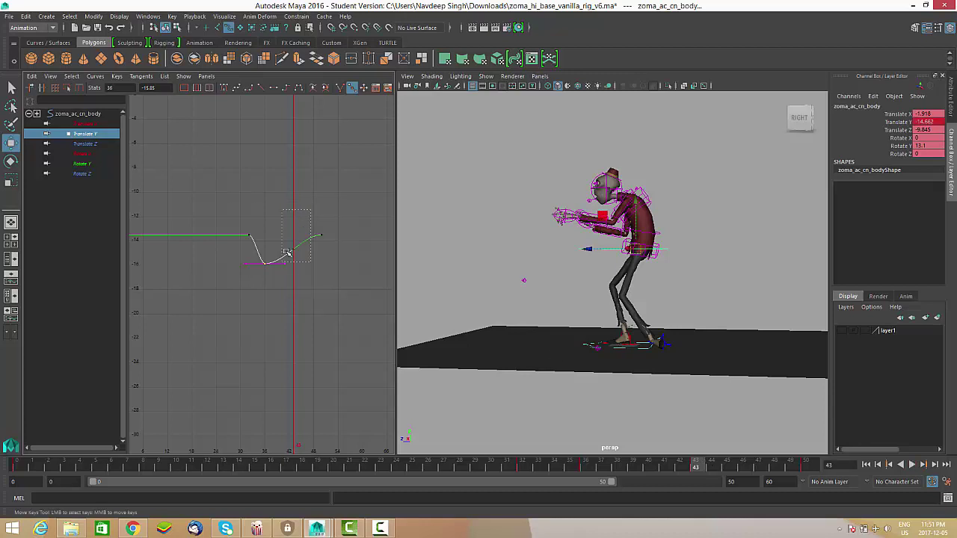
middle_click_drag(287, 253, 294, 144)
key("period")
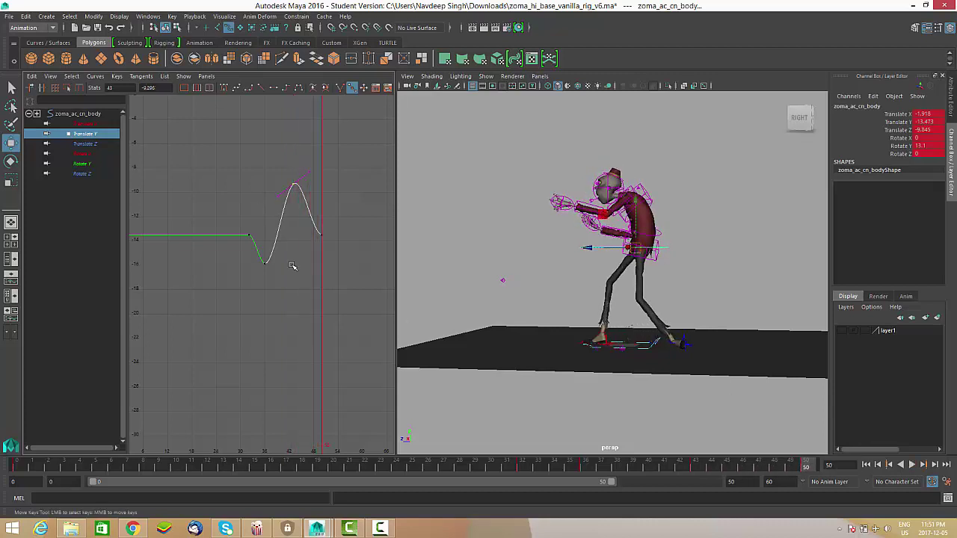
Go to frame 0 and select all of the character rig's controls.
middle_click_drag(271, 259, 319, 253, "alt")
middle_click_drag(236, 279, 267, 274, "alt")
scroll(267, 274, "down", 4)
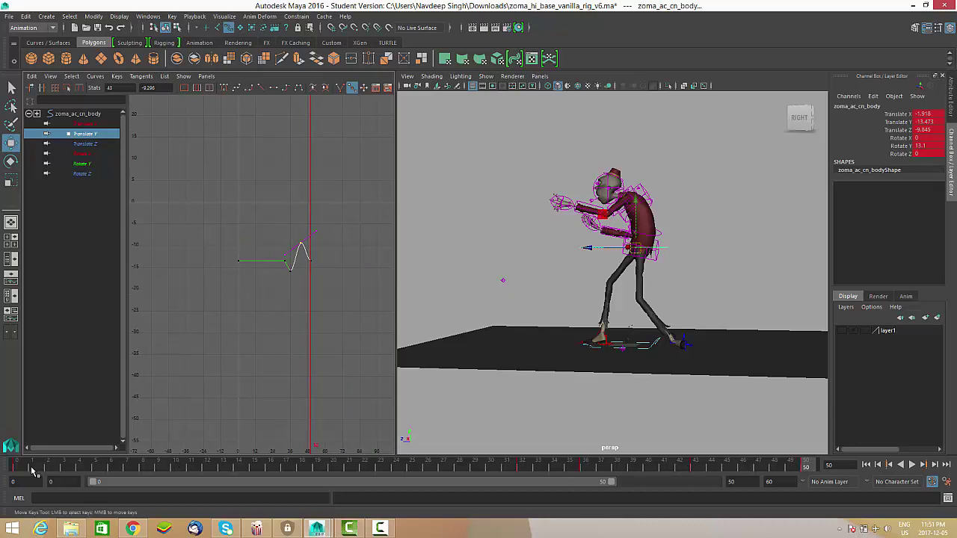
left_click(15, 467)
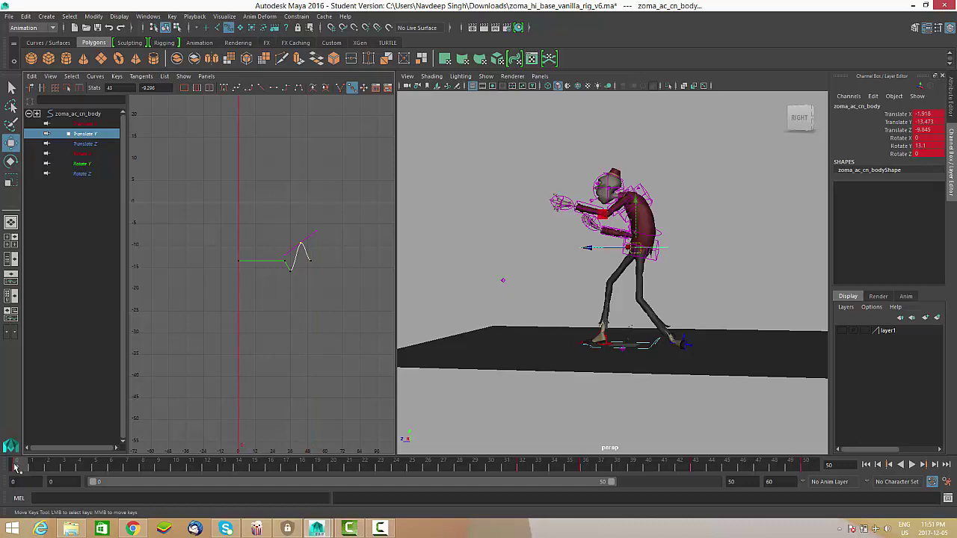
scroll(235, 282, "up", 5)
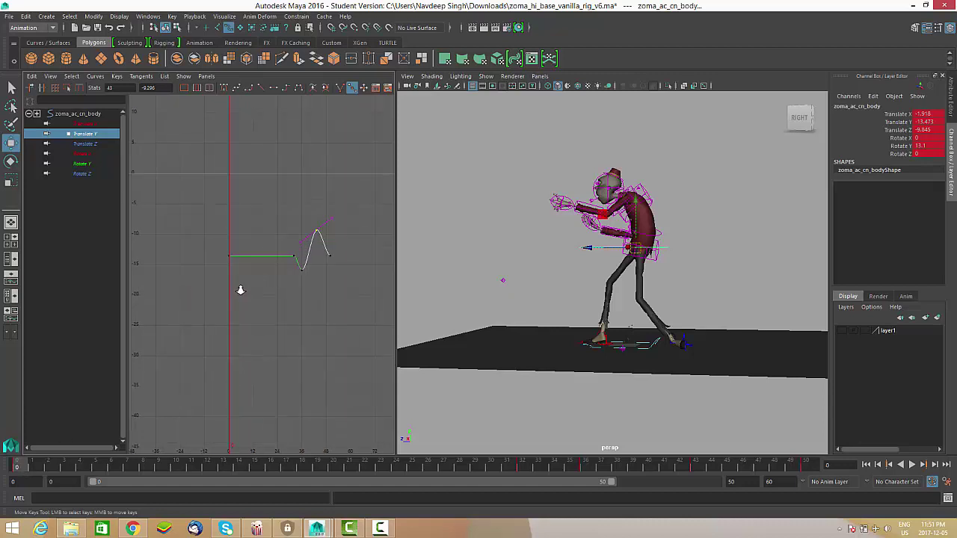
middle_click_drag(252, 301, 224, 336, "alt")
right_click_drag(224, 335, 179, 335, "alt+shift")
left_click(754, 259)
right_click_drag(757, 262, 667, 280, "alt")
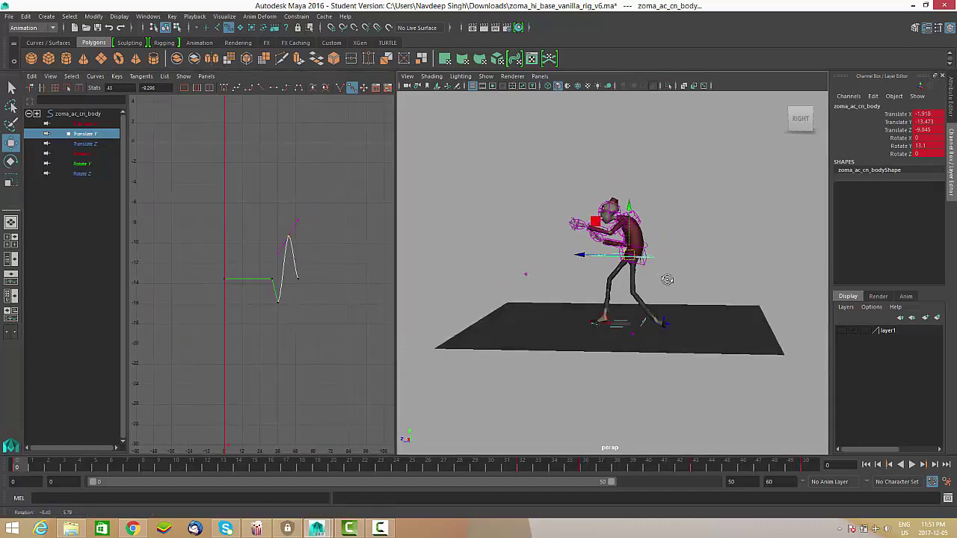
left_click_drag(666, 280, 705, 280, "alt")
right_click_drag(705, 280, 696, 250, "alt")
left_click(715, 171)
left_click_drag(715, 170, 441, 431)
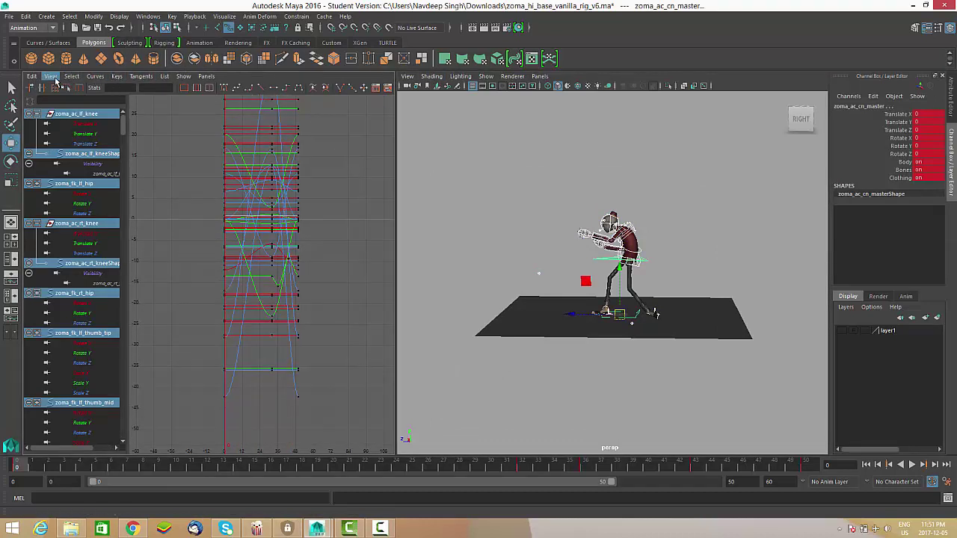
Turn on the Infinity display for the curves in the Graph Editor.
left_click(52, 77)
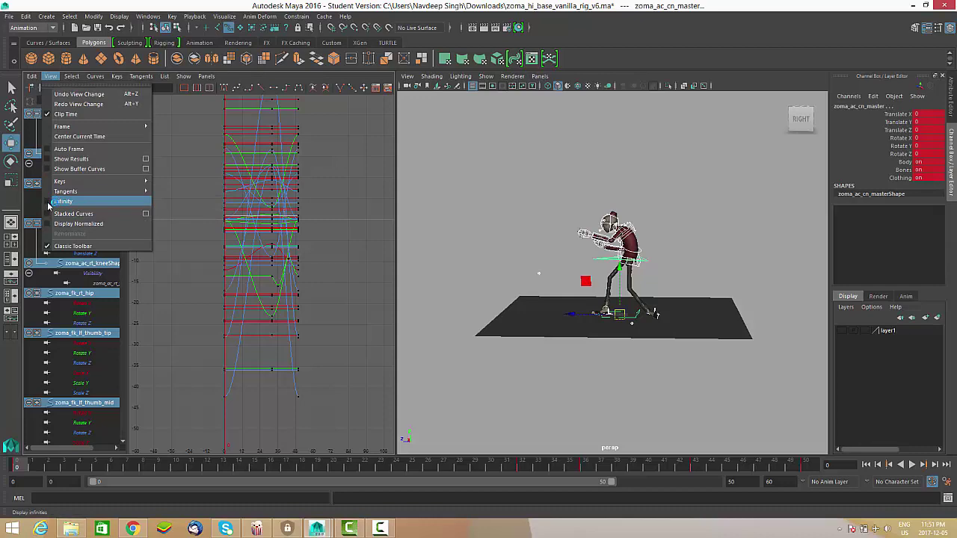
left_click(50, 204)
right_click_drag(284, 183, 281, 230, "alt+shift")
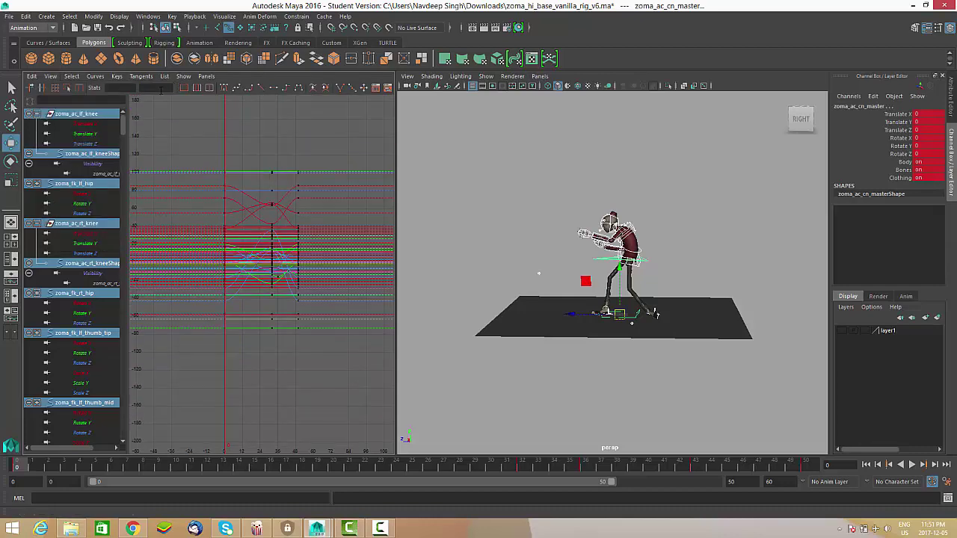
Set both Pre Infinity and Post Infinity to Cycle for all the selected controls' curves.
left_click(98, 77)
mouse_move(110, 97)
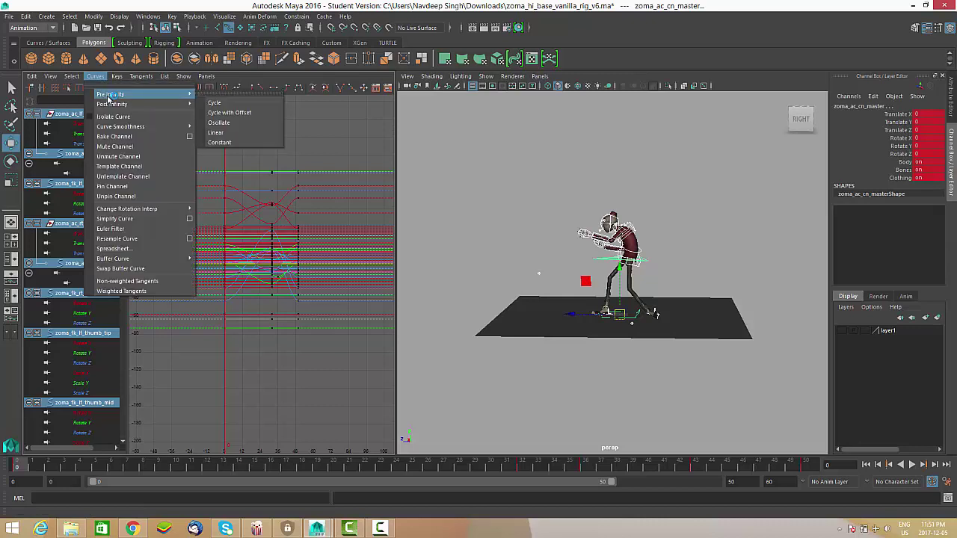
left_click(216, 103)
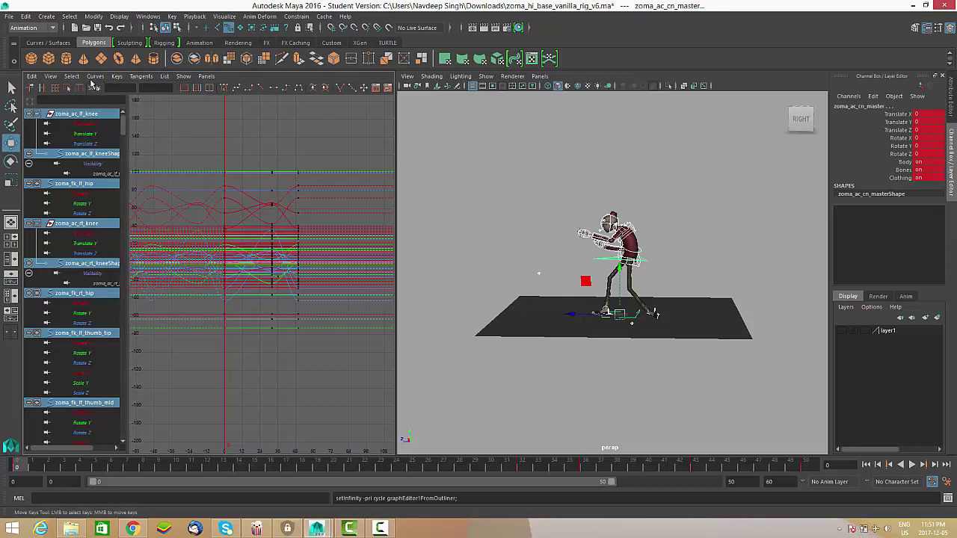
left_click(95, 76)
mouse_move(164, 104)
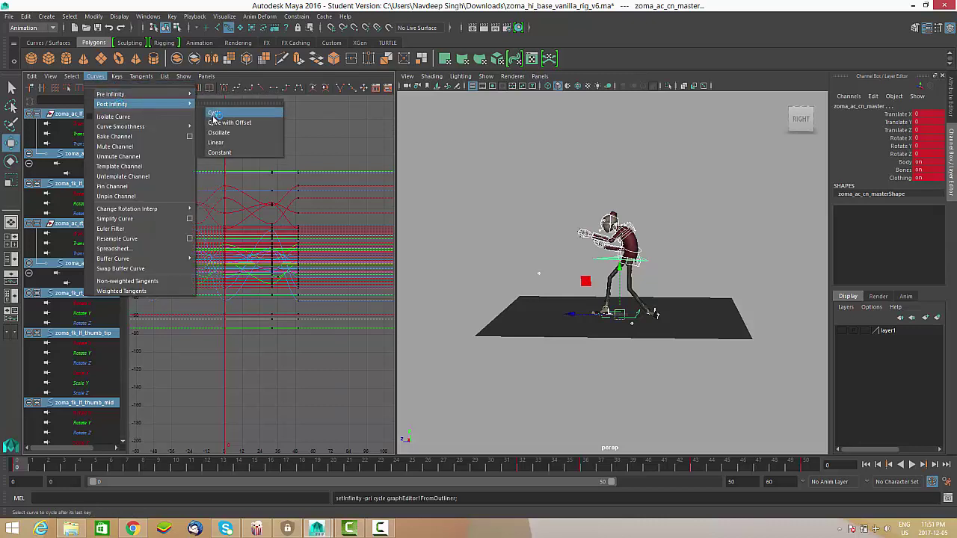
left_click(213, 116)
right_click_drag(294, 250, 299, 271, "alt")
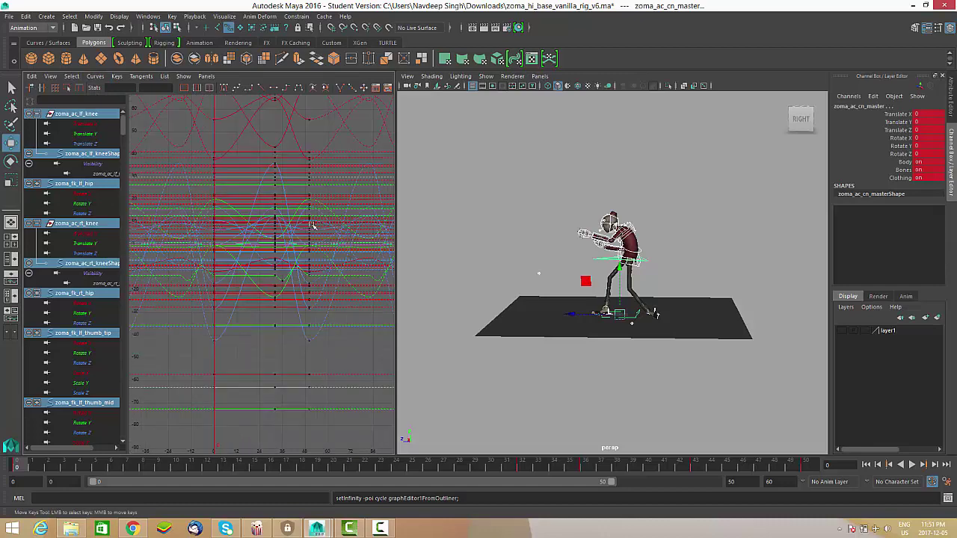
scroll(287, 274, "up", 5)
scroll(283, 277, "down", 5)
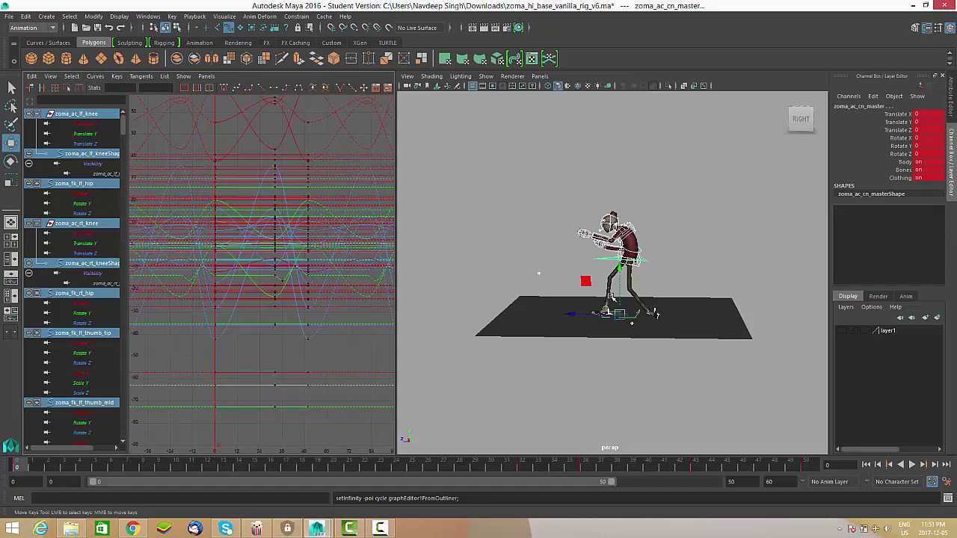
Select only the body control and go to frame 50 to work on its curves.
scroll(614, 308, "up", 4)
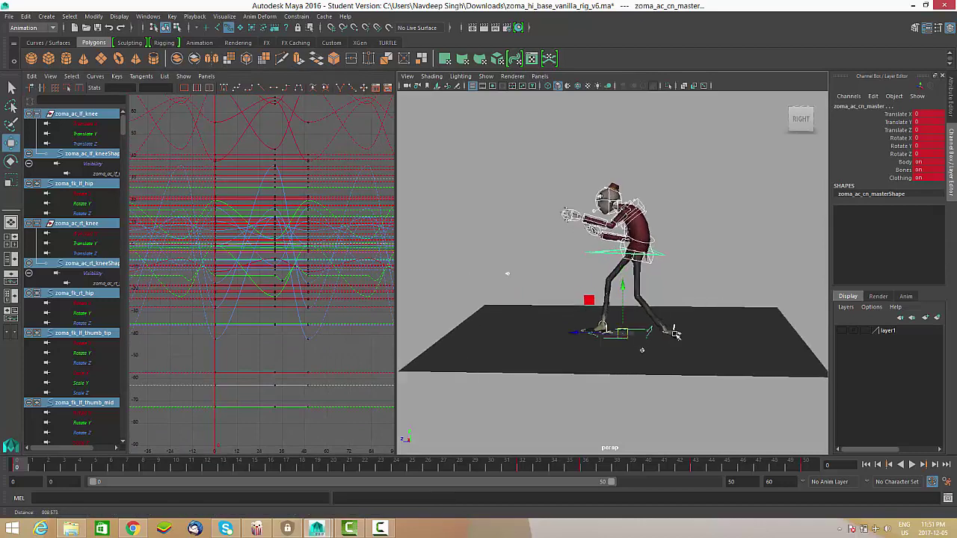
left_click(664, 255)
scroll(698, 290, "up", 3)
scroll(698, 291, "up", 2)
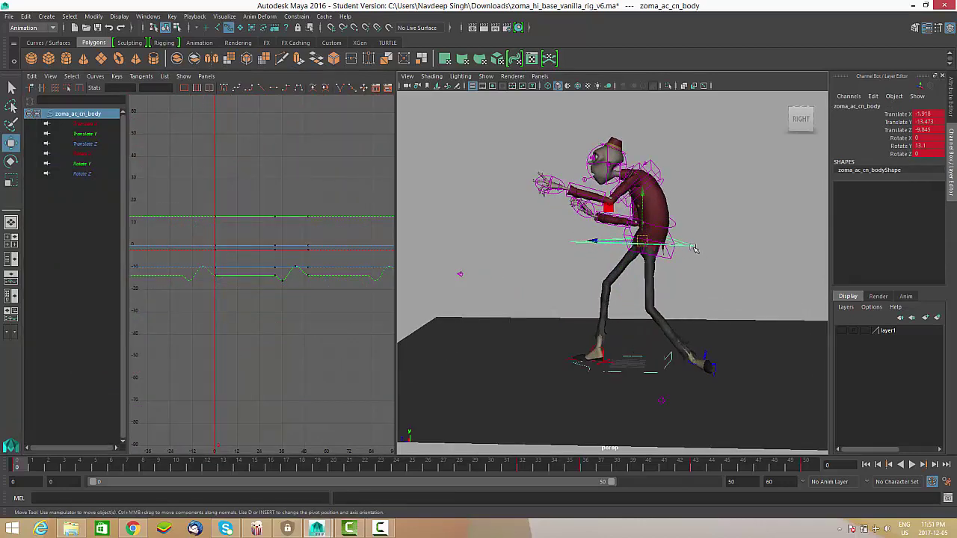
scroll(274, 321, "up", 5)
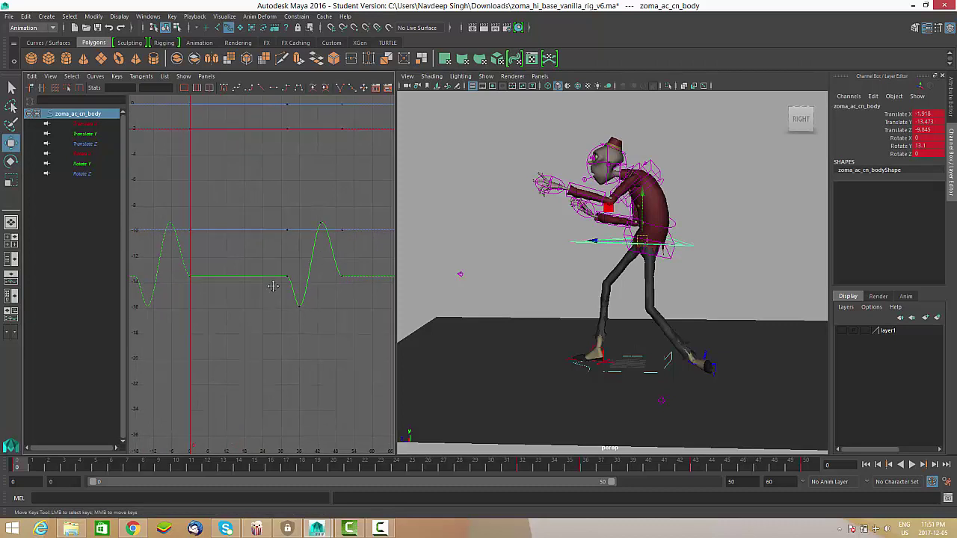
middle_click_drag(323, 441, 330, 434, "alt")
left_click_drag(691, 463, 821, 464)
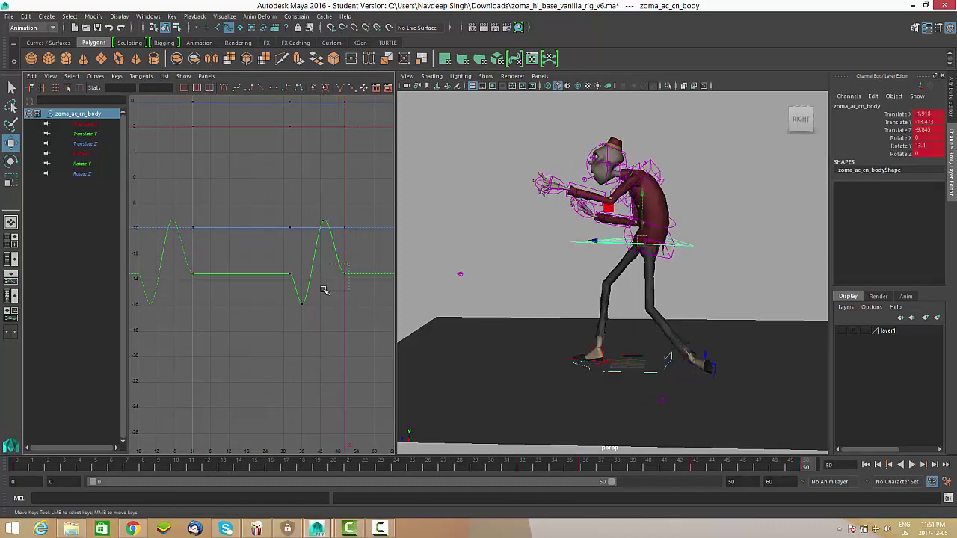
Raise the body's Translate Y keys at frames 0 and 50 together to -12.184.
left_click_drag(214, 260, 240, 308)
key("ctrl+z")
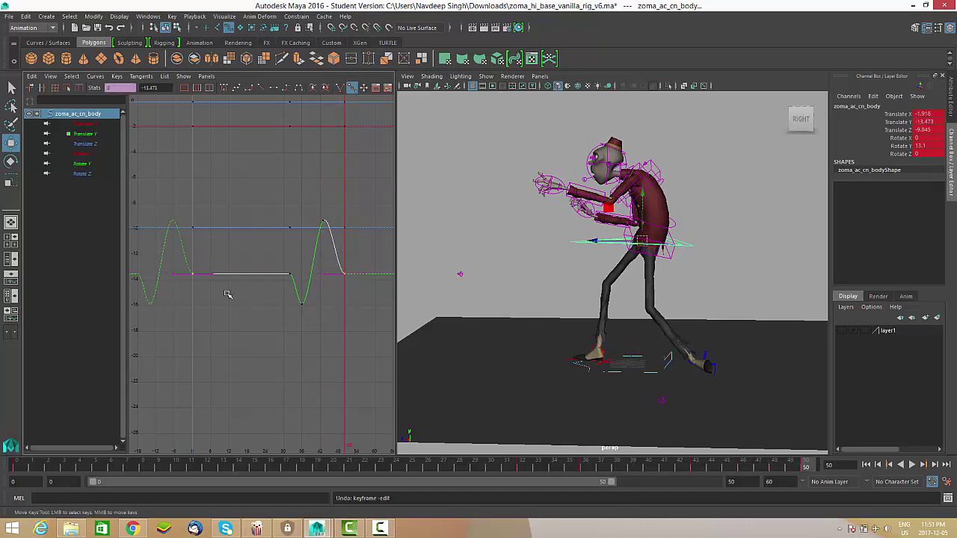
middle_click_drag(228, 294, 235, 280)
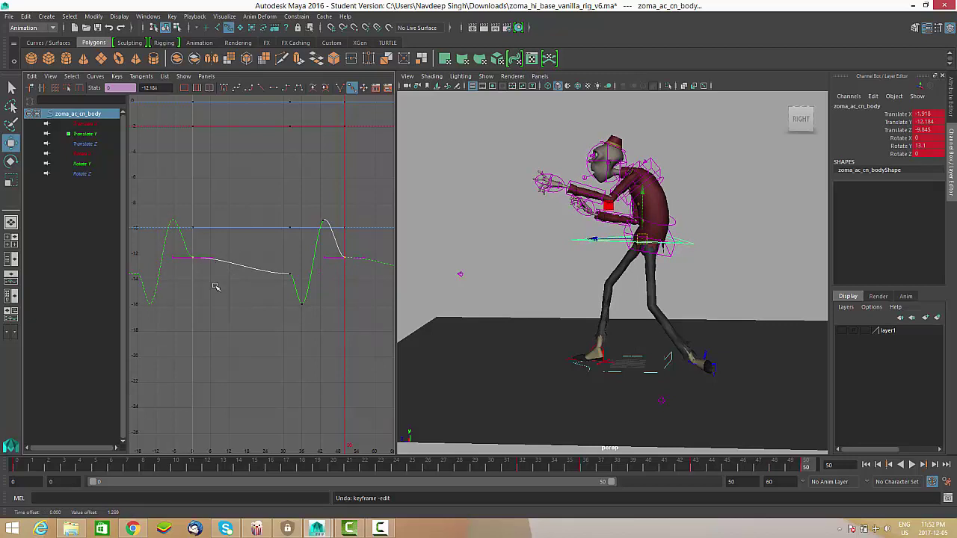
Key the body control at frame 6 and lower its Translate Y key to -14.606.
left_click(23, 468)
key("alt+v")
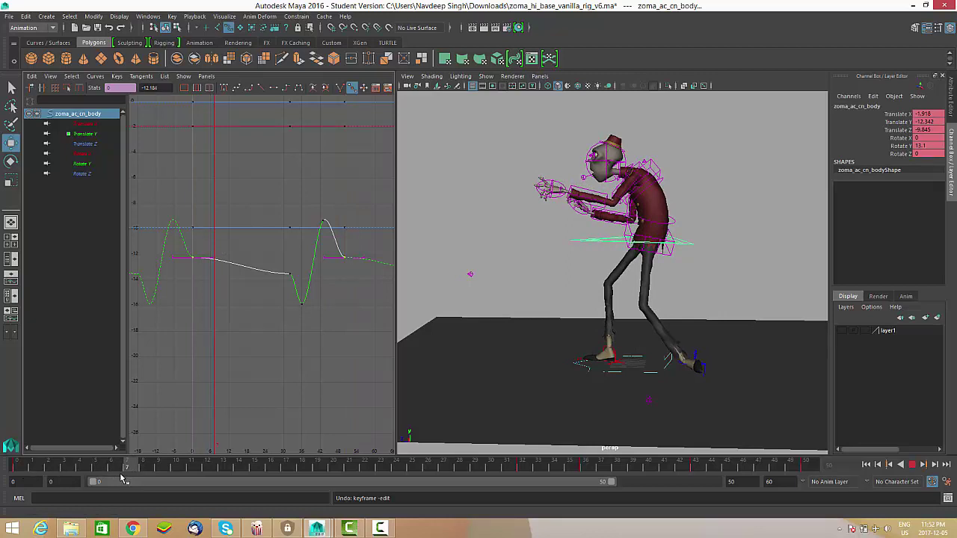
key("alt+v")
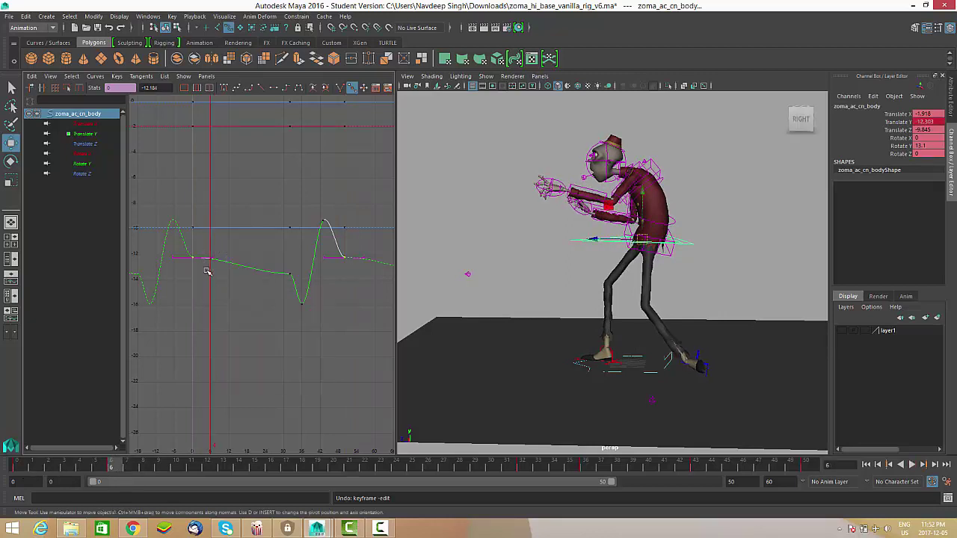
middle_click_drag(207, 271, 213, 311)
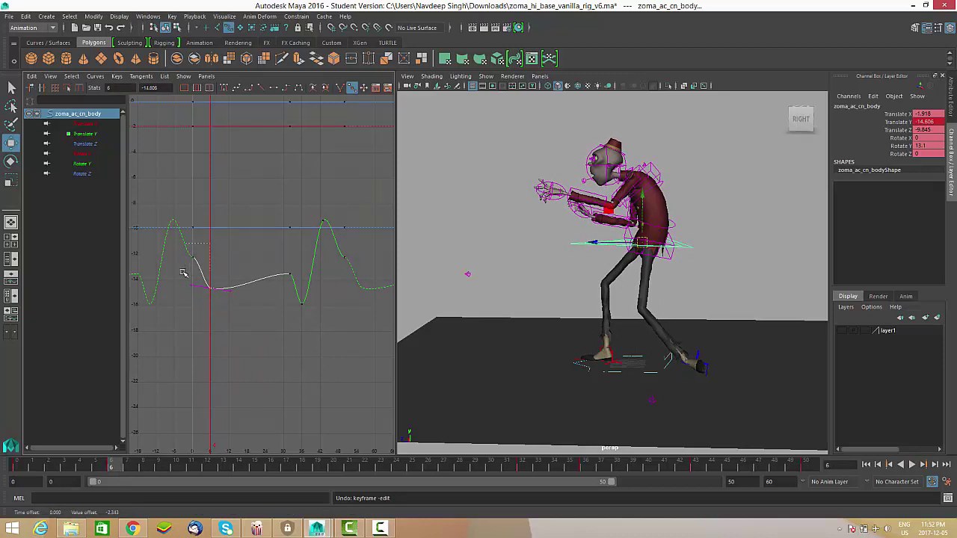
Tilt the tangents of the first and last Translate Y keys steeply downward for a smooth loop.
left_click_drag(184, 273, 182, 274)
left_click_drag(356, 250, 317, 267, "shift")
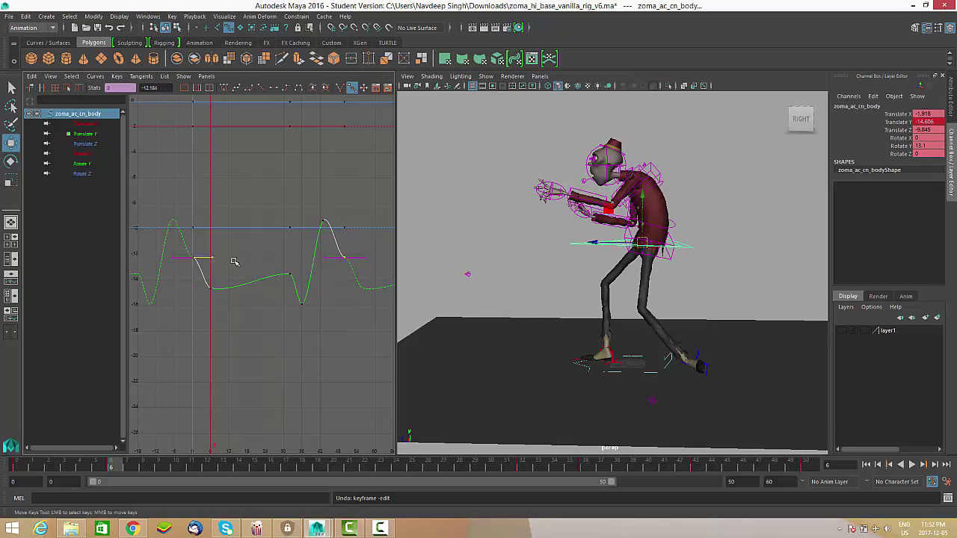
middle_click_drag(356, 271, 367, 296)
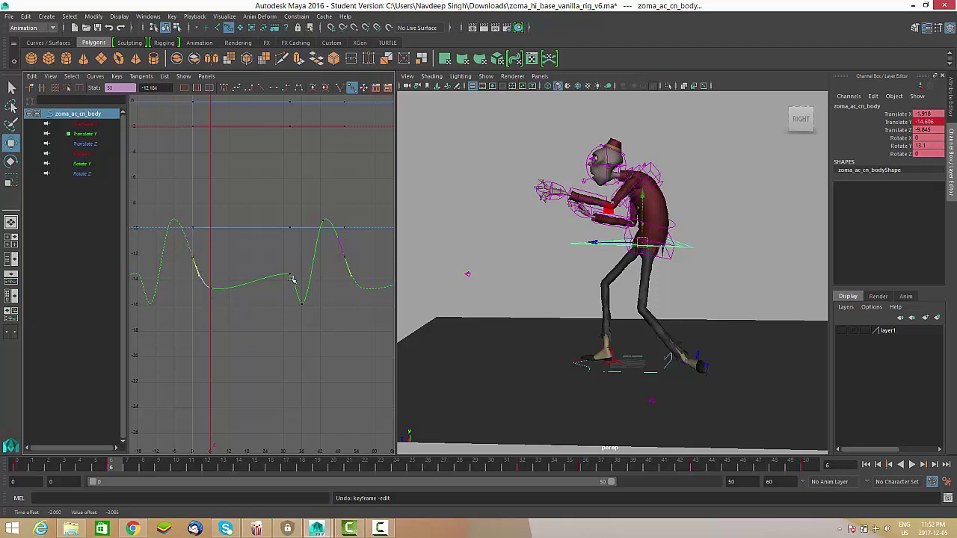
Key the body control at frame 23 and raise its Translate Y key to -9.606.
right_click_drag(292, 279, 287, 278, "alt")
right_click_drag(367, 265, 291, 275, "alt")
left_click_drag(120, 468, 380, 476)
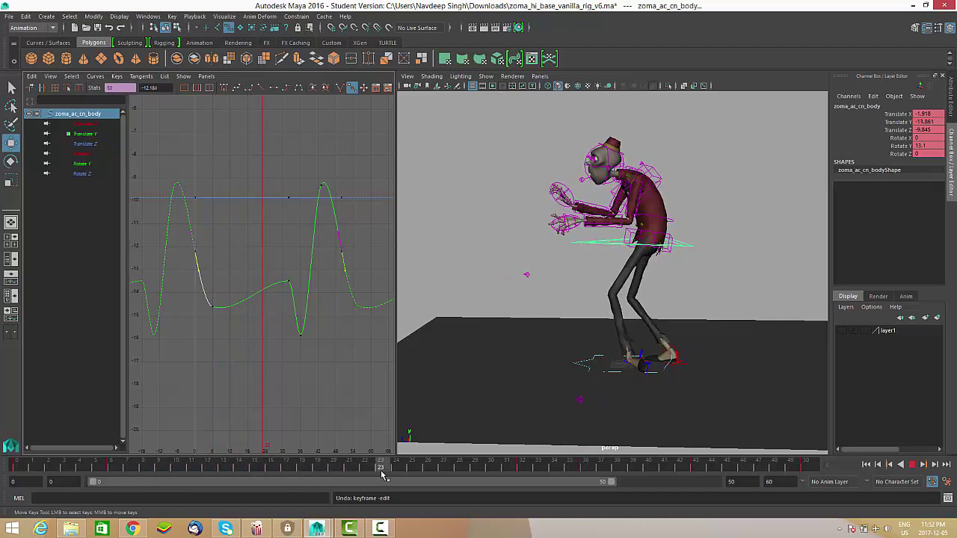
right_click(231, 260)
left_click(272, 266)
left_click_drag(272, 266, 252, 309)
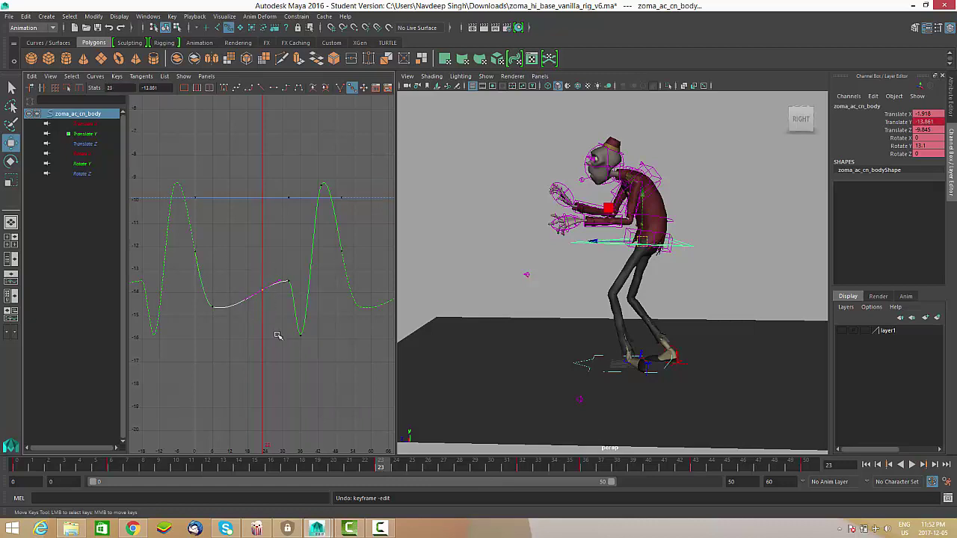
middle_click_drag(277, 324, 292, 245)
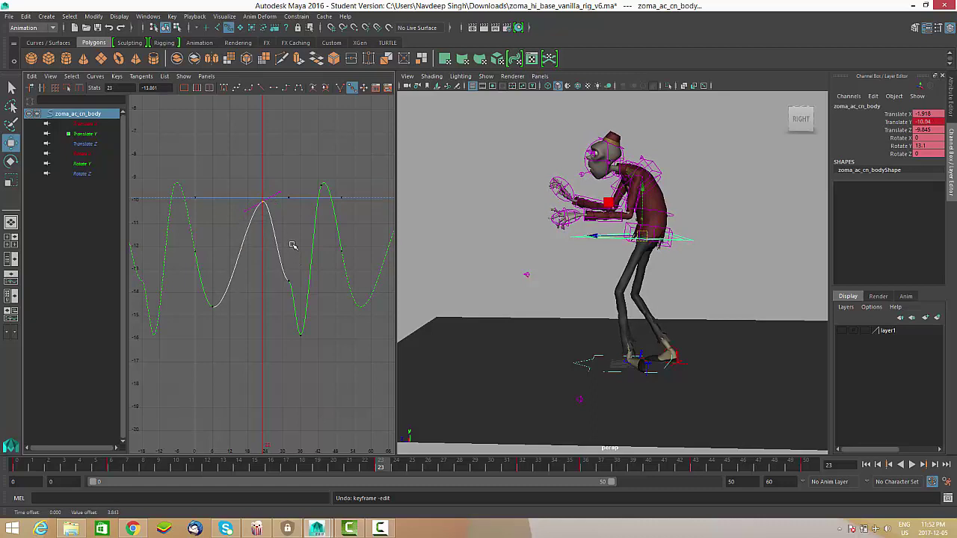
Tilt the tangent of the Translate Y key at frame 32 downward to smooth the drop.
left_click(290, 281)
middle_click_drag(304, 293, 314, 318)
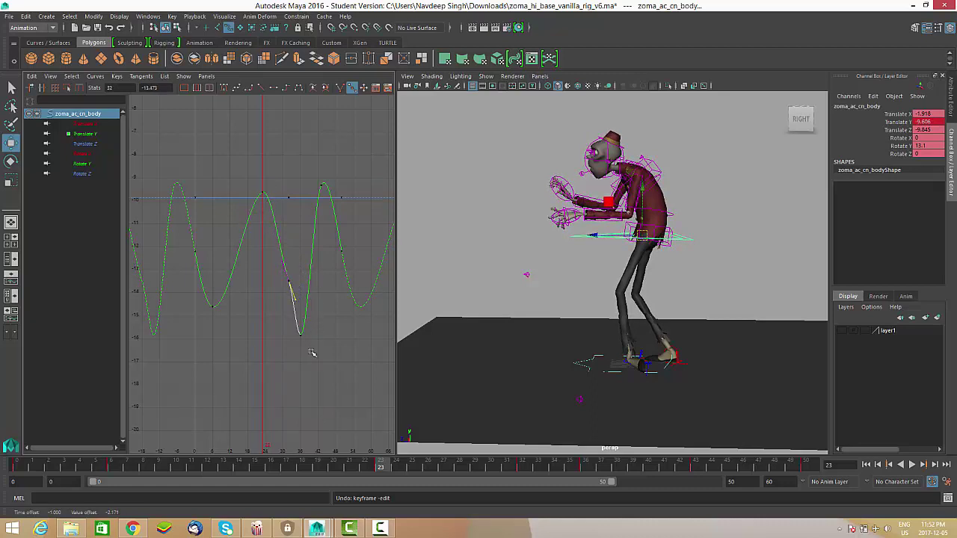
middle_click_drag(312, 353, 309, 369)
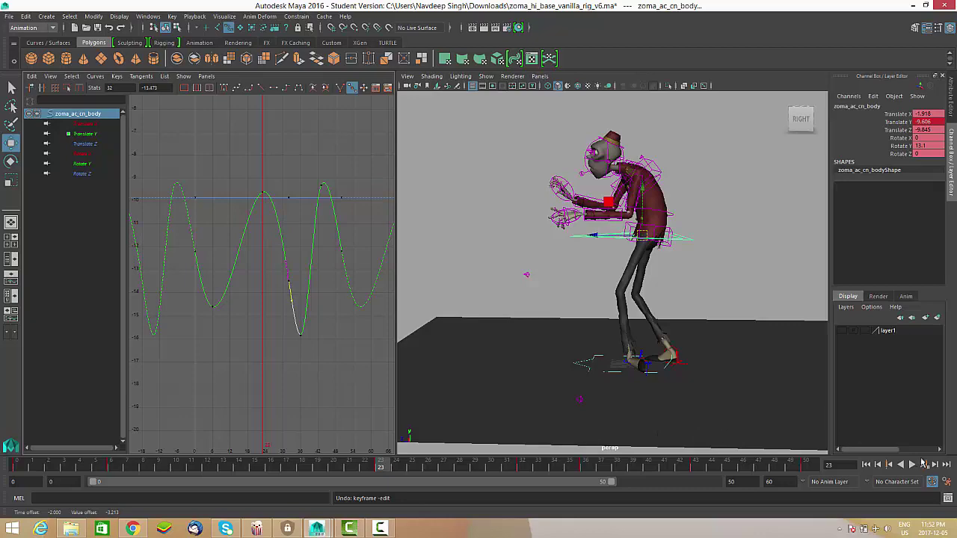
Play the walk cycle and examine the body's up-and-down motion from several angles, then scrub the opening frames.
left_click(912, 465)
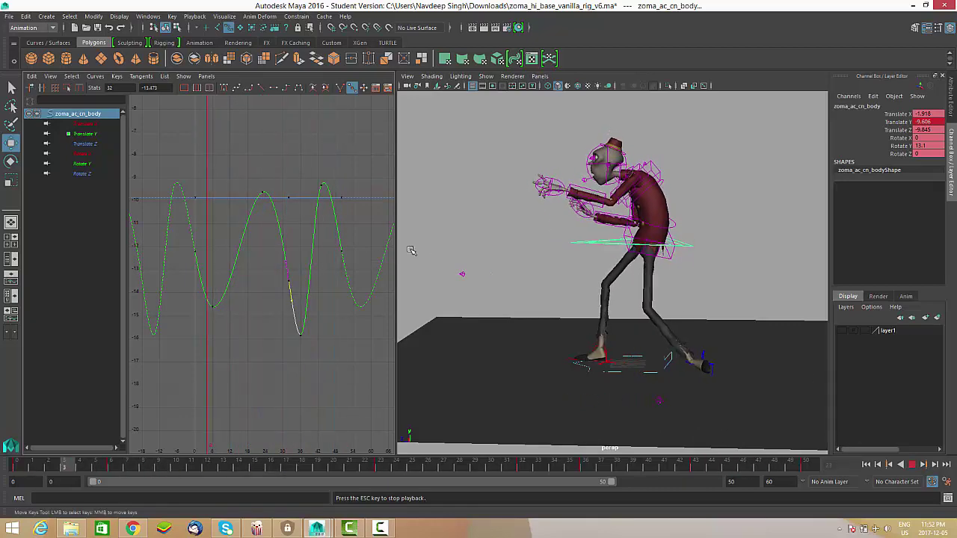
mouse_move(453, 285)
left_mouse_down("alt")
mouse_move(460, 286)
mouse_move(442, 278)
left_mouse_up("alt")
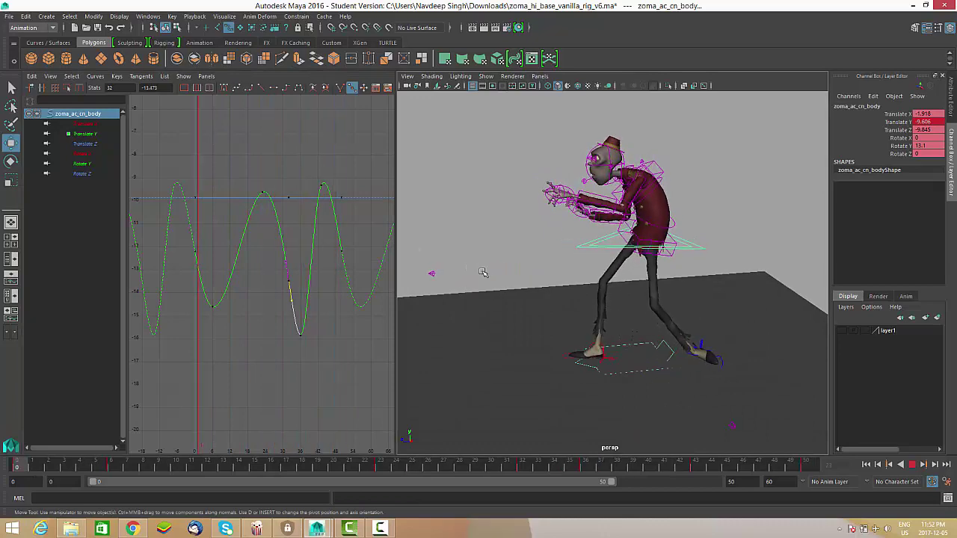
left_click_drag(661, 293, 649, 285, "alt")
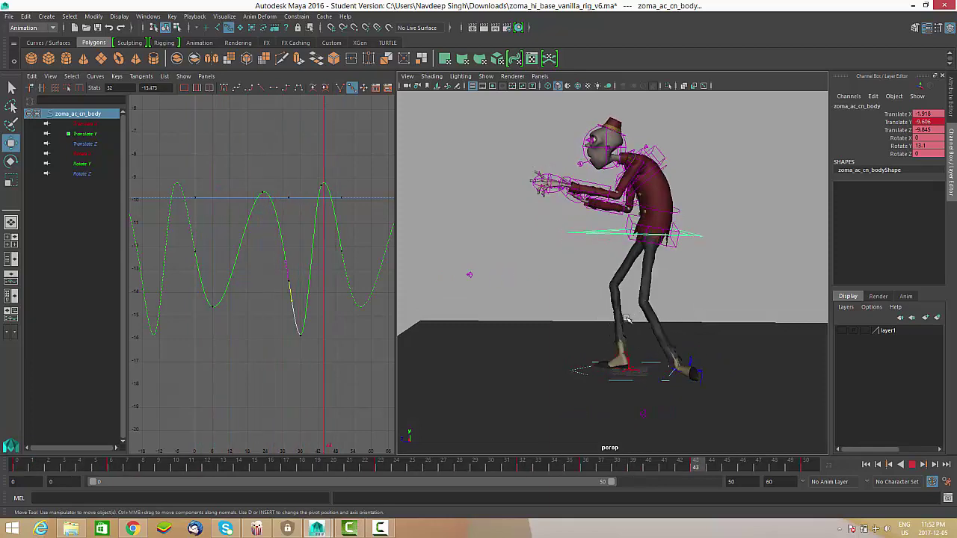
left_click_drag(645, 318, 520, 297, "alt")
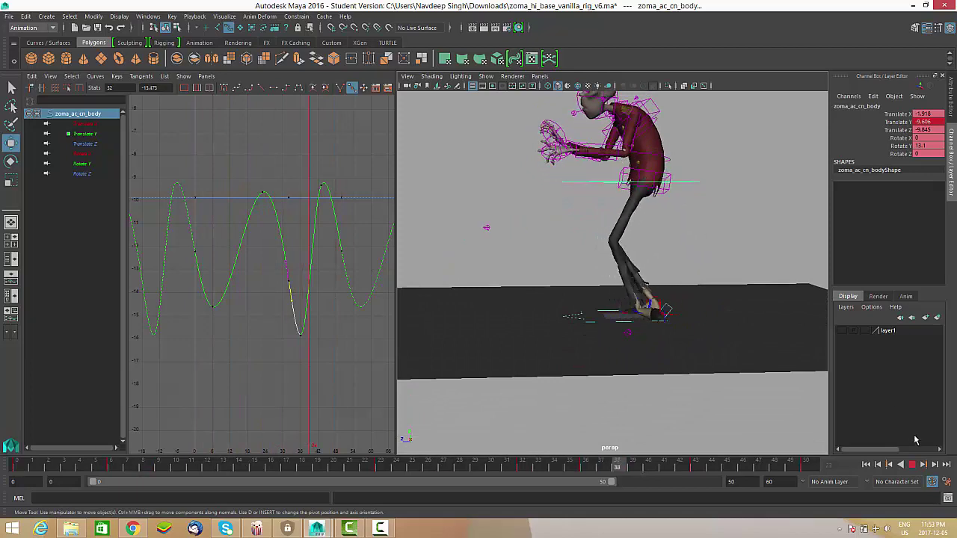
left_click_drag(34, 466, 137, 469)
key("Escape")
scroll(310, 241, "up", 3)
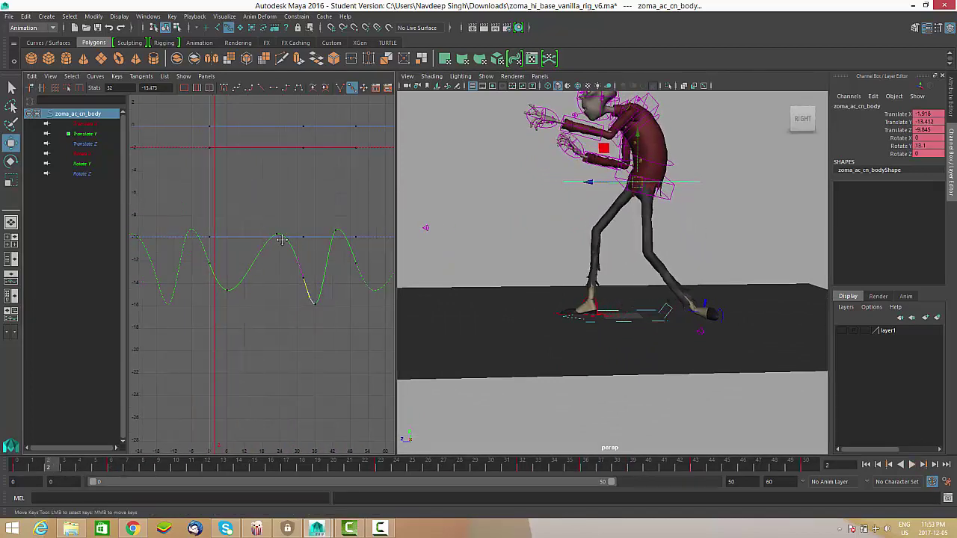
Shift the body's first low Translate Y key to frame 5 and add a key at frame 11 lowered to -14.211.
left_click(312, 249)
middle_click_drag(325, 291, 312, 292)
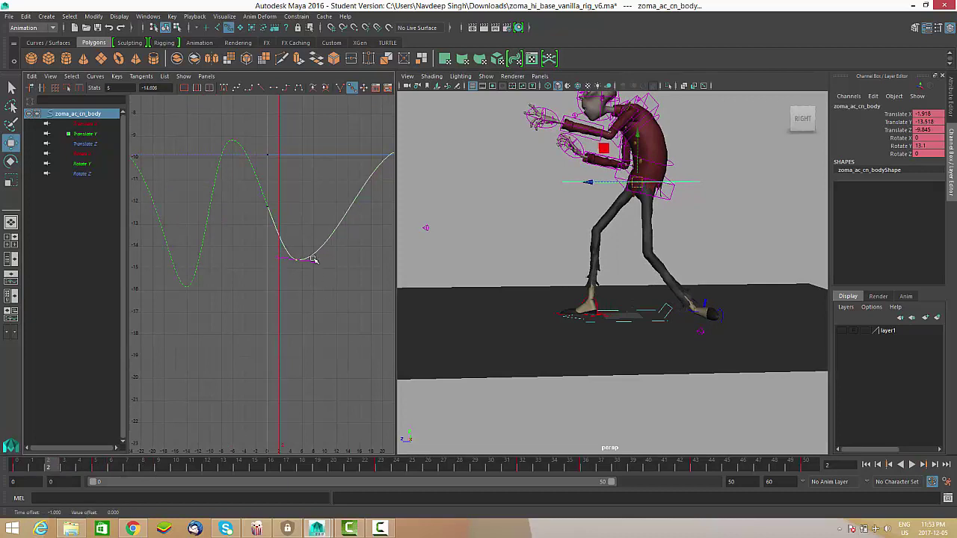
key("f")
left_click_drag(87, 466, 192, 466)
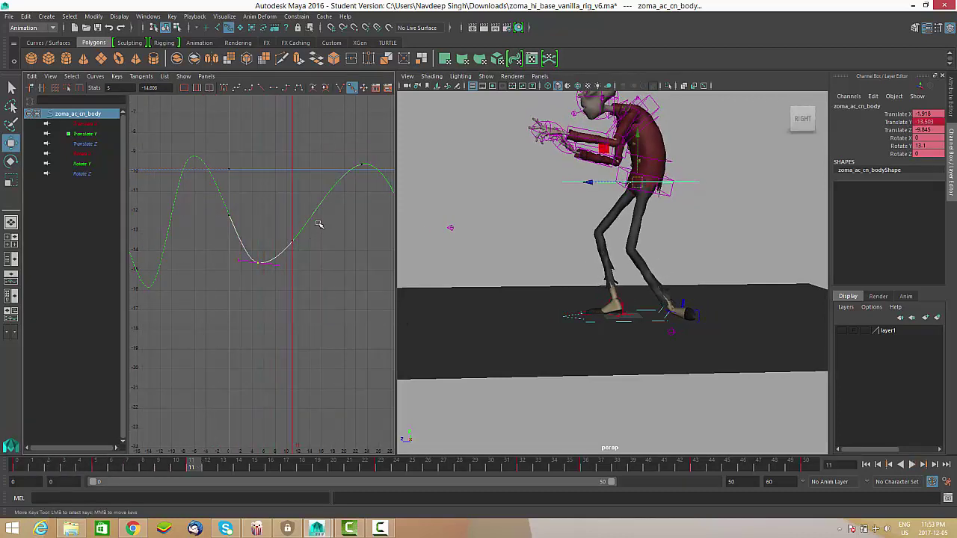
middle_click_drag(290, 250, 291, 270)
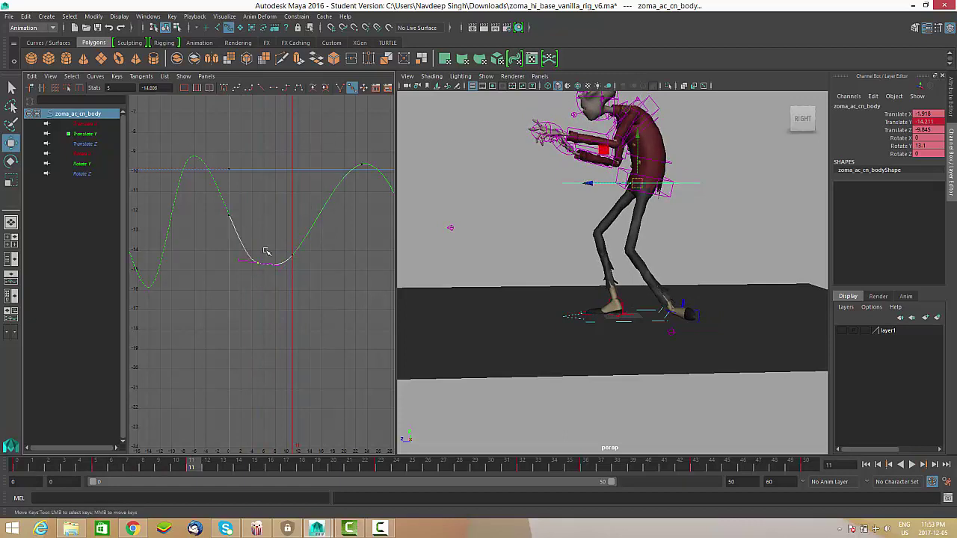
middle_click_drag(354, 254, 349, 262, "alt")
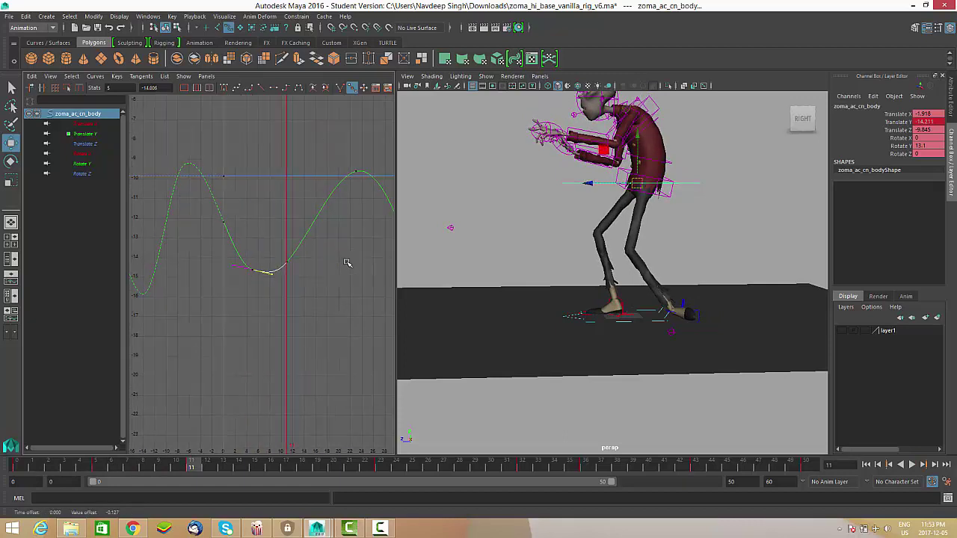
Insert a Translate Z key at frame 12 on the left foot IK control and lower it to -40.598.
left_click_drag(124, 466, 212, 466)
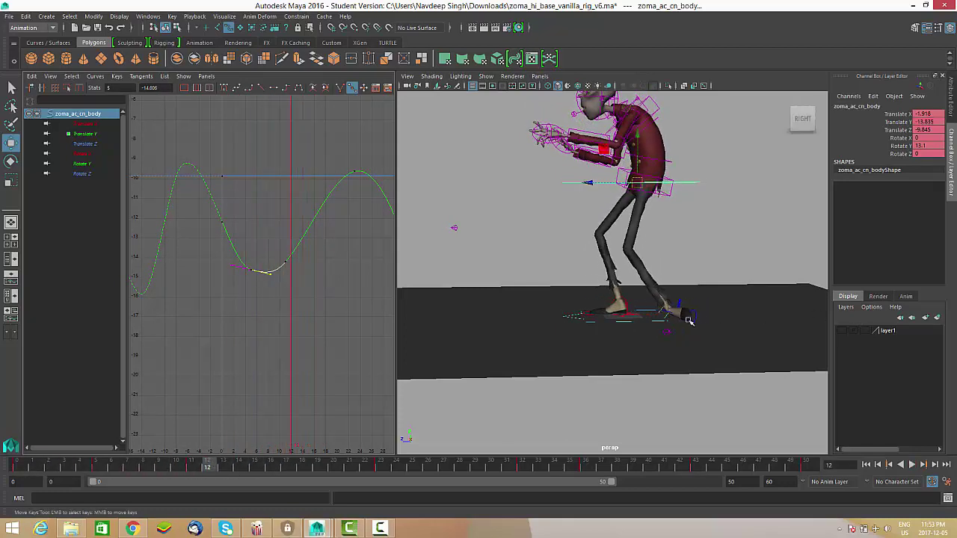
left_click_drag(688, 320, 663, 337, "alt")
right_click_drag(663, 338, 701, 321, "alt")
middle_click_drag(701, 322, 677, 320, "alt")
left_click(674, 310)
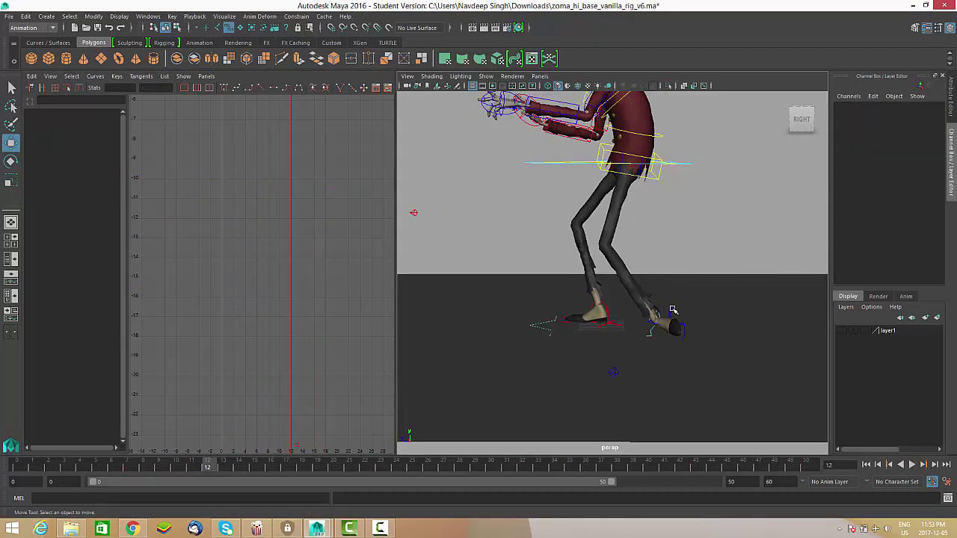
left_click(671, 309)
key("f")
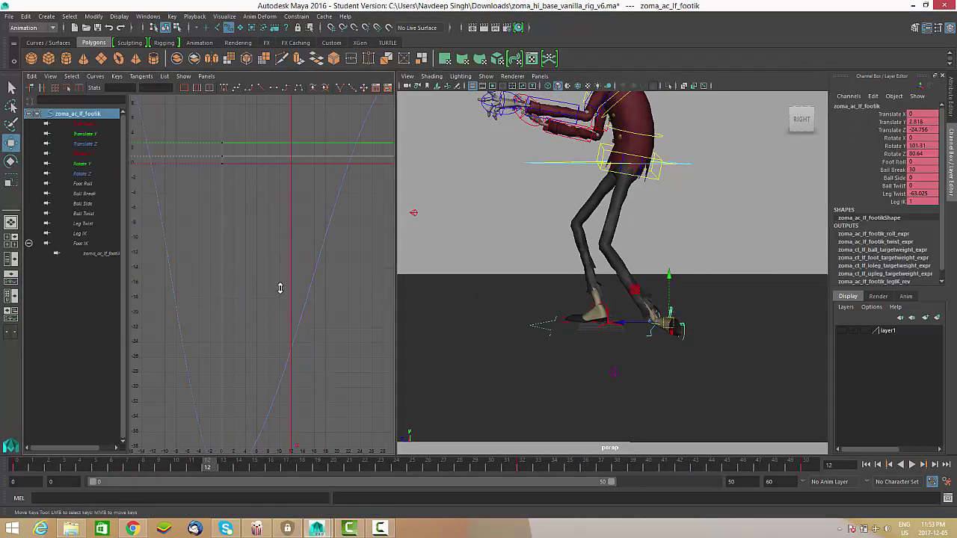
right_click(278, 299)
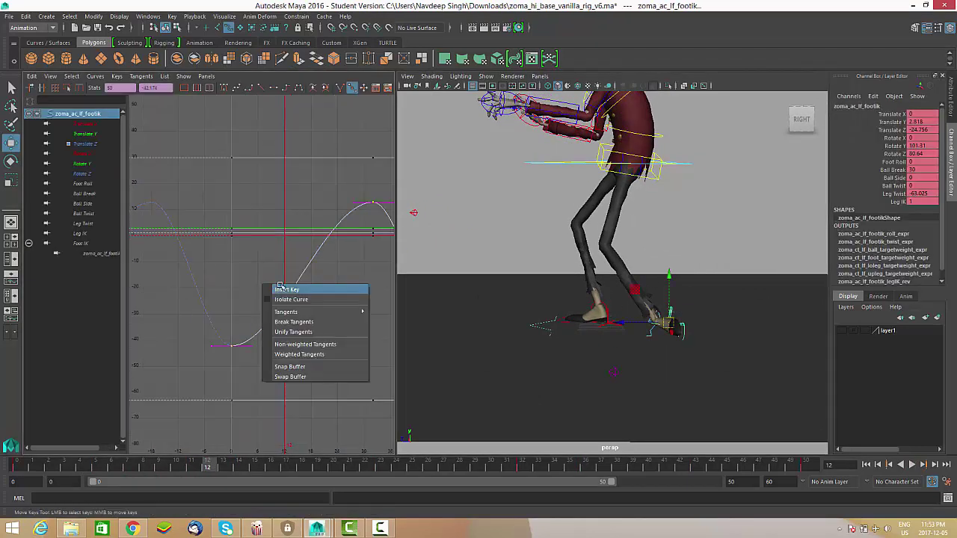
left_click(278, 312)
middle_click_drag(277, 312, 291, 356)
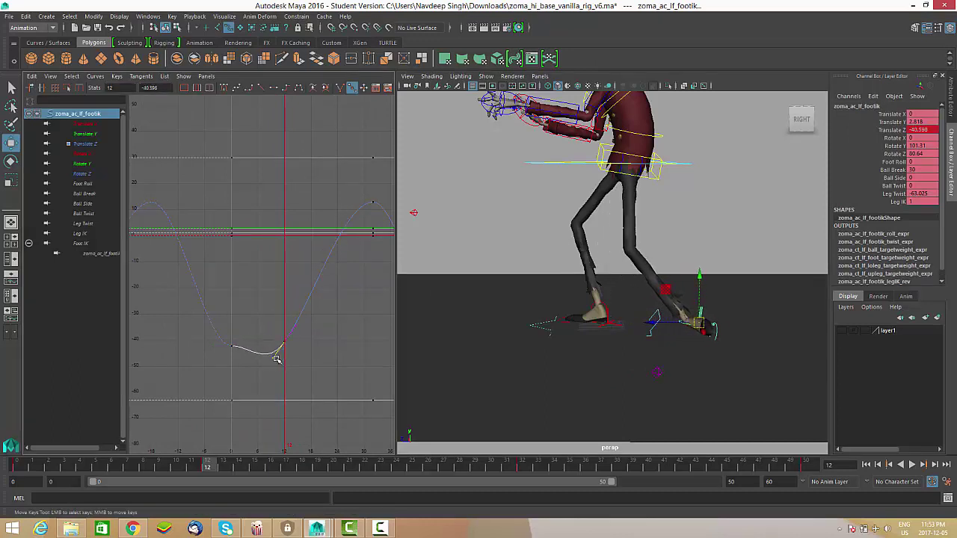
key("alt+v")
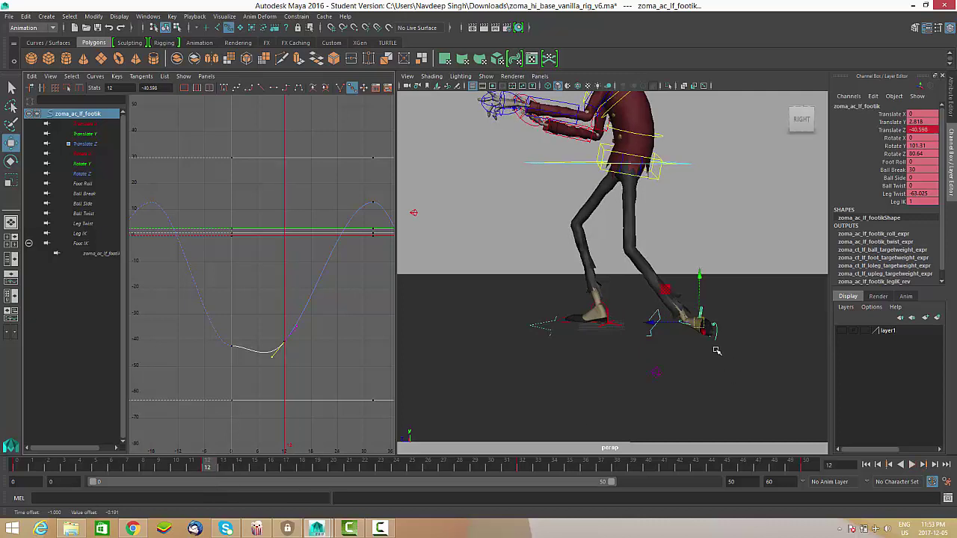
key("alt+v")
Add a Translate Z key at frame 12 on the right foot IK control, lower it to -25.75 and play the result.
left_click(611, 327)
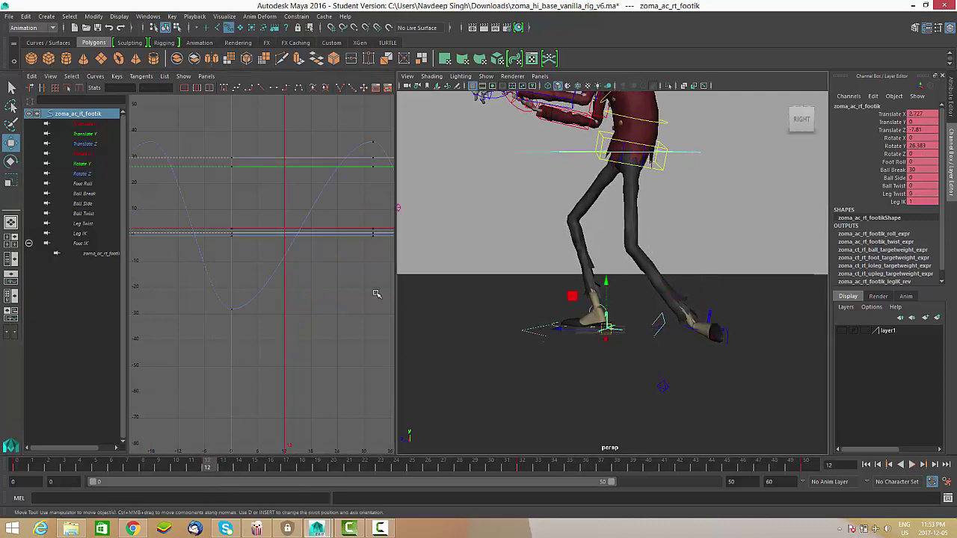
left_click(292, 273)
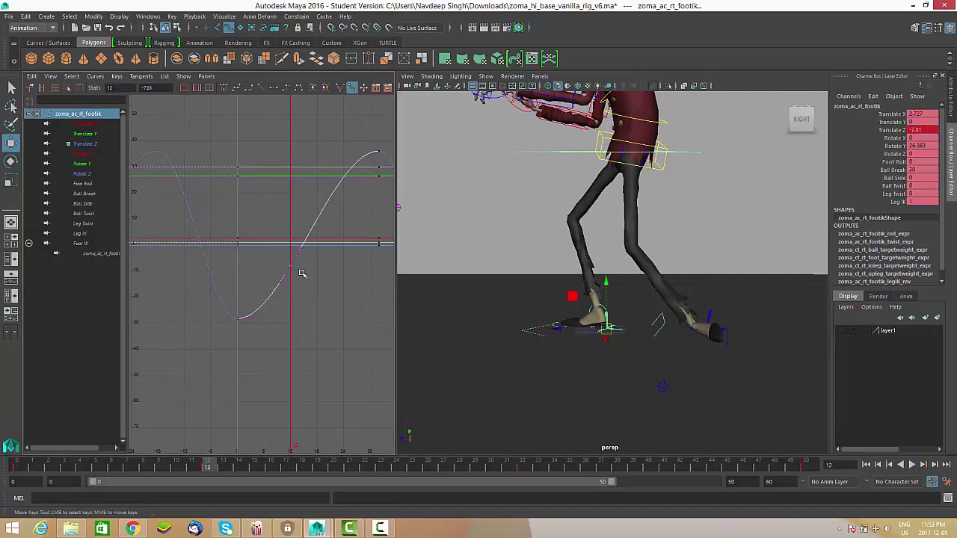
middle_click_drag(302, 274, 298, 314)
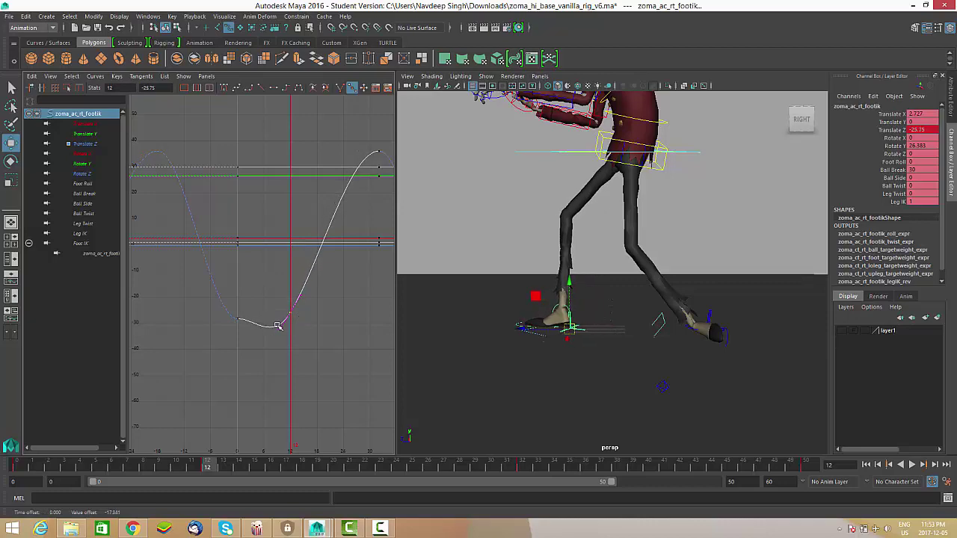
left_click(913, 466)
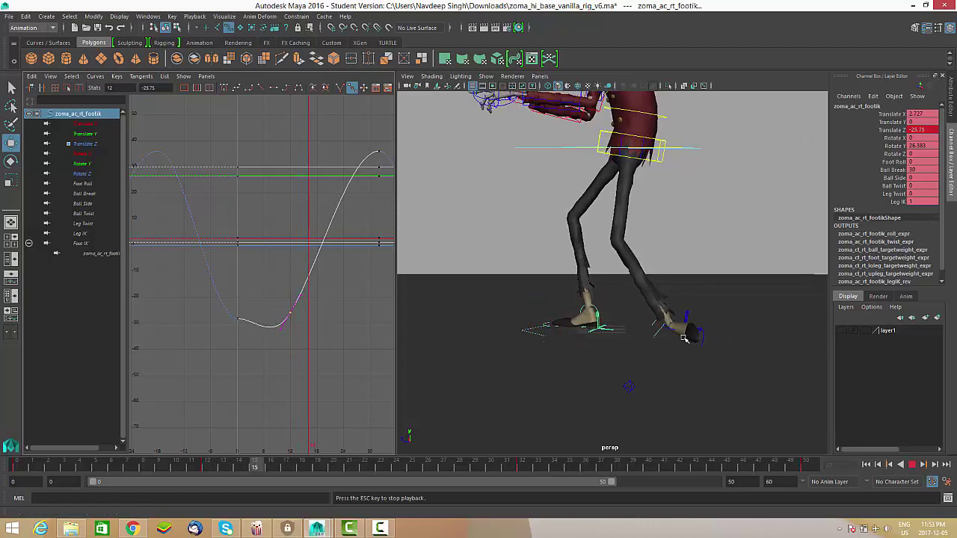
scroll(612, 308, "down", 4)
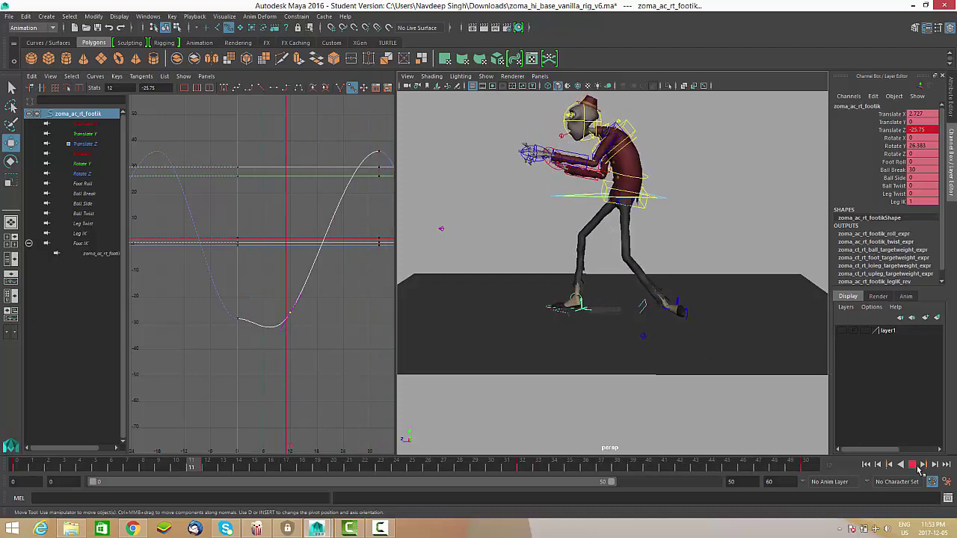
Move the right foot's lowered Translate Z key to frame 9 and tilt the first and last keys' tangents downward for a smooth loop.
left_click_drag(179, 468, 166, 468)
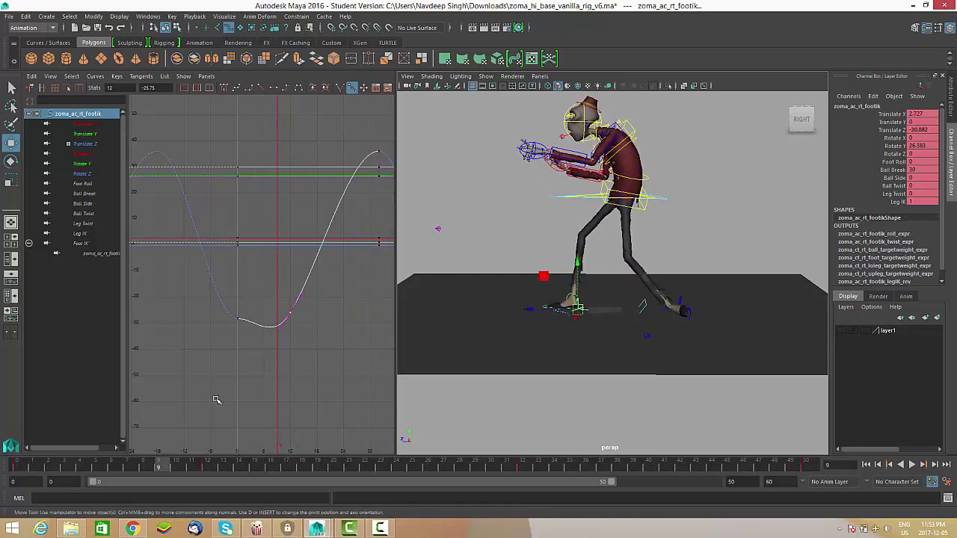
middle_click_drag(292, 362, 283, 355, "shift")
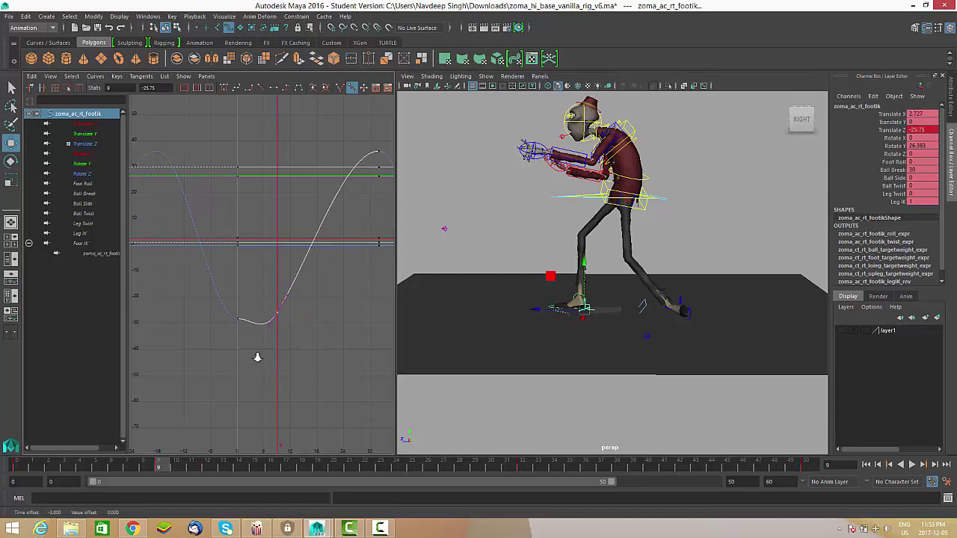
left_click(229, 347)
scroll(262, 329, "down", 5)
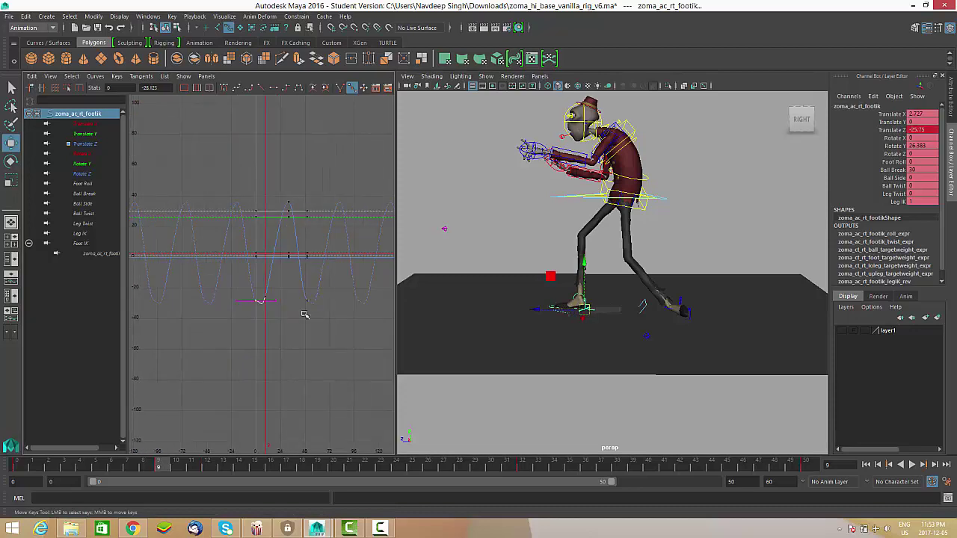
scroll(314, 333, "up", 3)
middle_click_drag(274, 306, 237, 300, "alt")
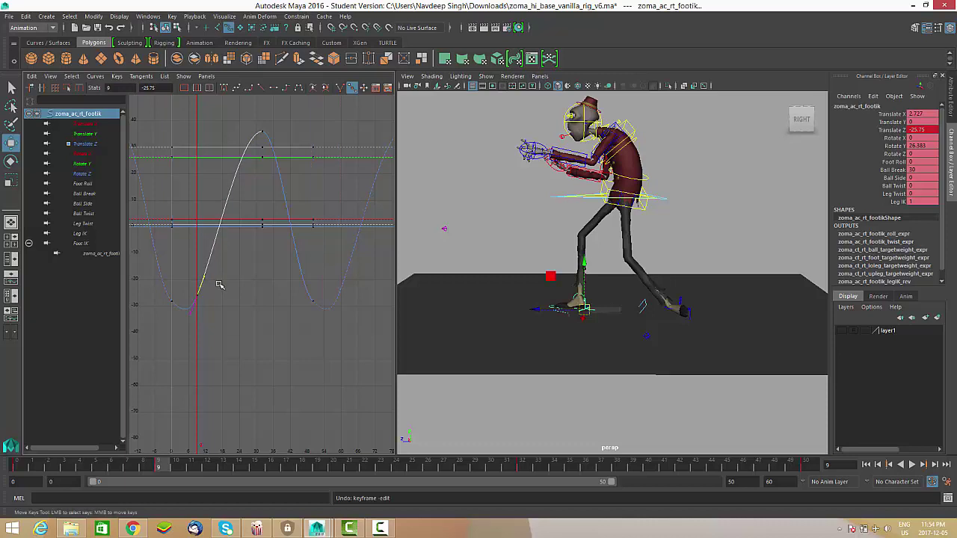
right_click_drag(260, 294, 255, 293, "alt")
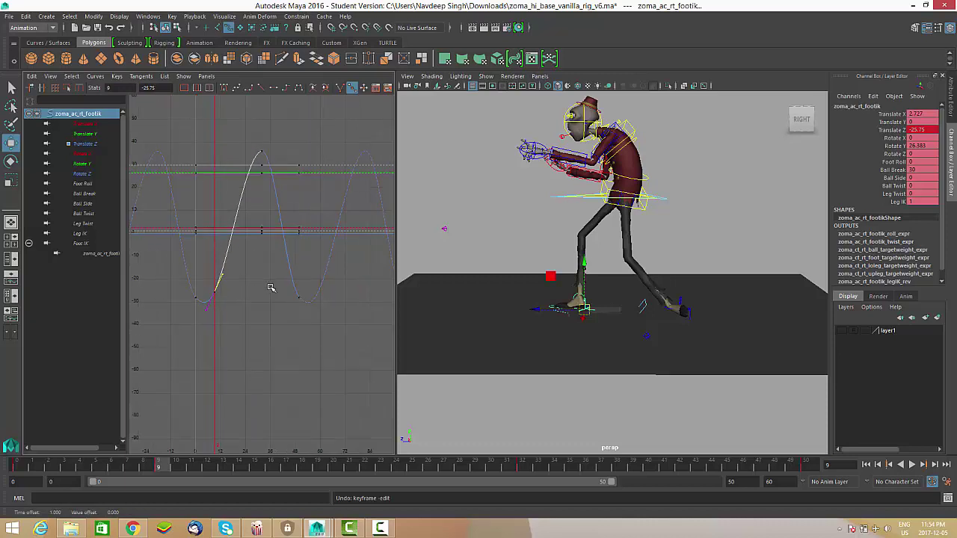
middle_click_drag(265, 287, 293, 279, "alt")
right_click_drag(265, 292, 276, 276, "alt")
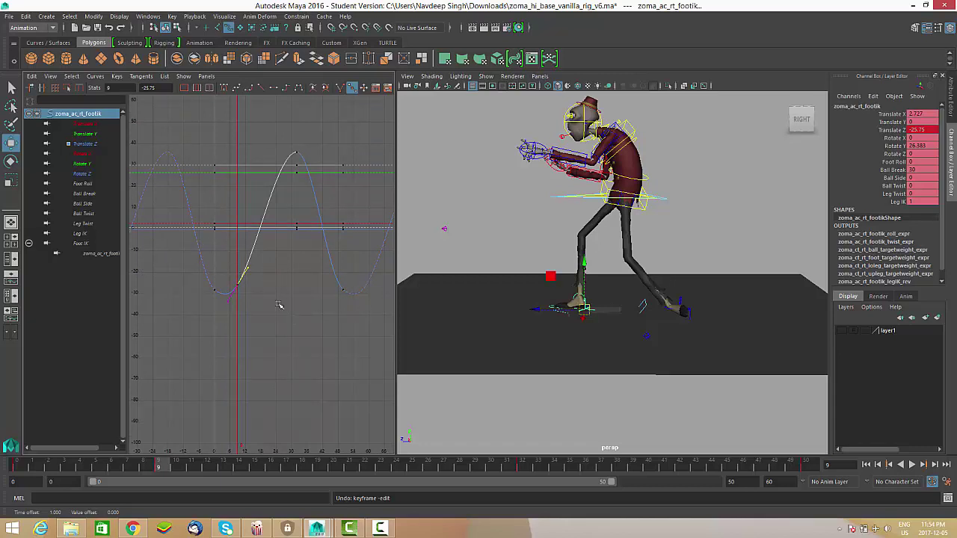
middle_click_drag(270, 306, 266, 321, "alt")
right_click_drag(288, 317, 292, 294, "alt")
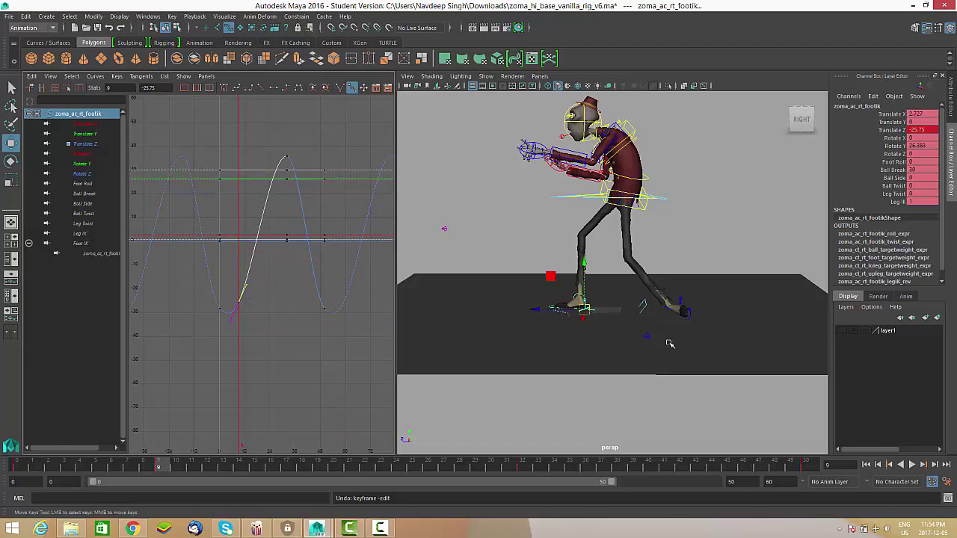
Move the left foot's frame 12 Translate Z key to frame 9 and tilt the first and last keys' tangents downward.
right_click_drag(596, 331, 584, 336, "alt")
middle_click_drag(600, 218, 602, 246, "alt")
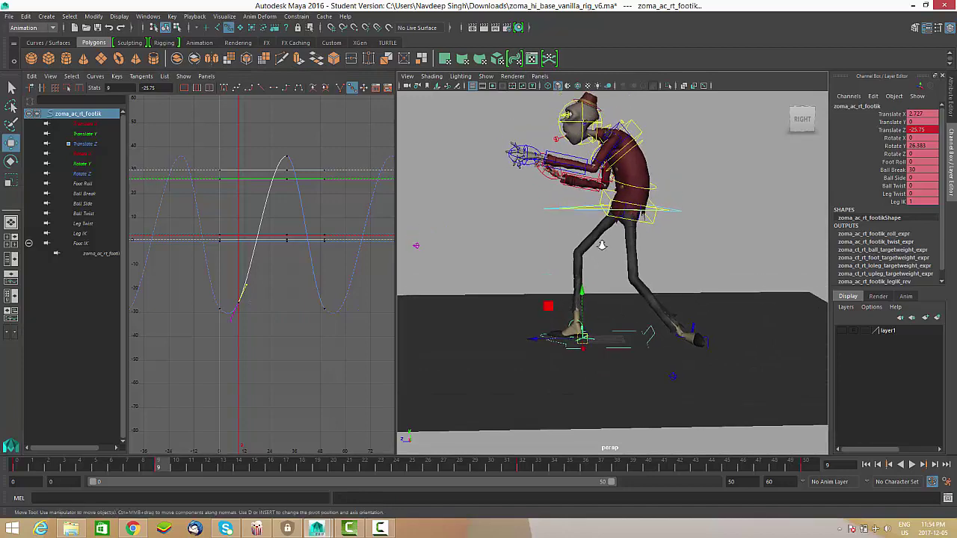
right_click_drag(602, 245, 566, 261, "alt")
left_click_drag(566, 262, 564, 265, "alt")
right_click_drag(564, 266, 620, 275, "alt")
left_click_drag(621, 275, 621, 317, "alt")
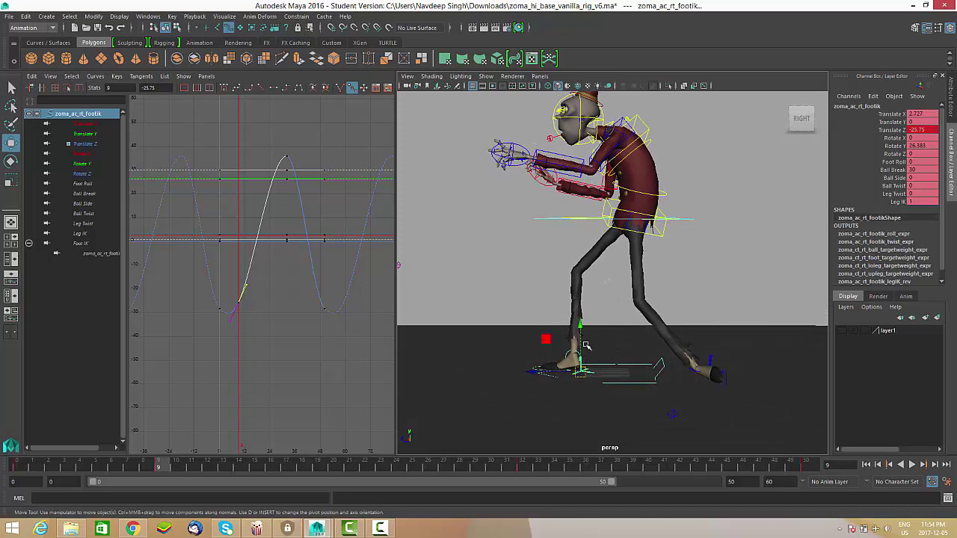
left_click(712, 357)
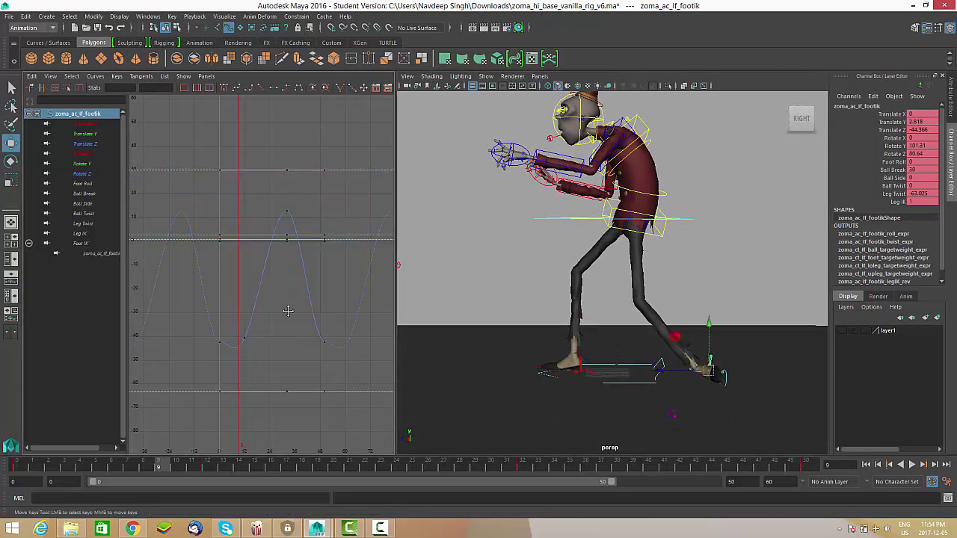
middle_click_drag(284, 314, 176, 303, "alt")
left_click(363, 265)
left_click(269, 270)
right_click_drag(176, 302, 154, 303, "alt+shift")
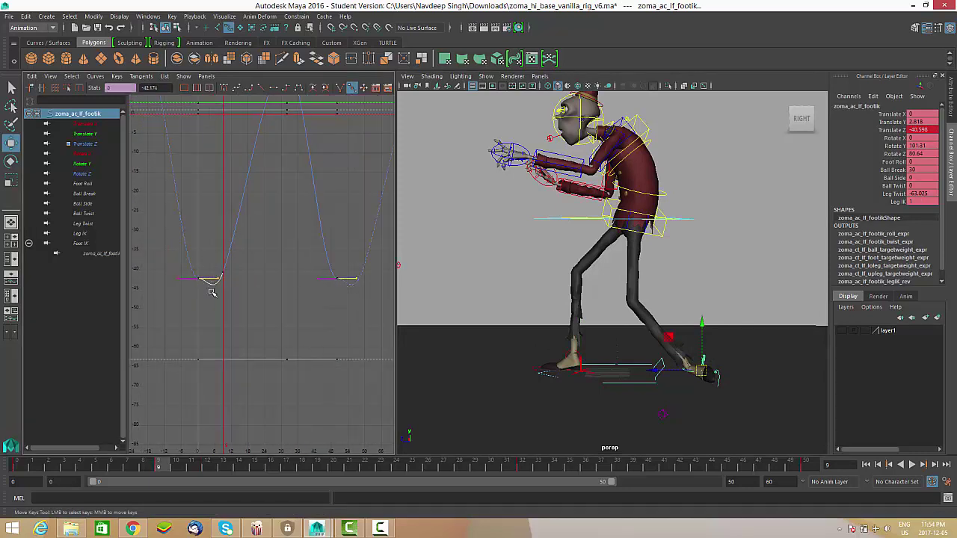
right_click_drag(238, 283, 232, 297, "alt+shift")
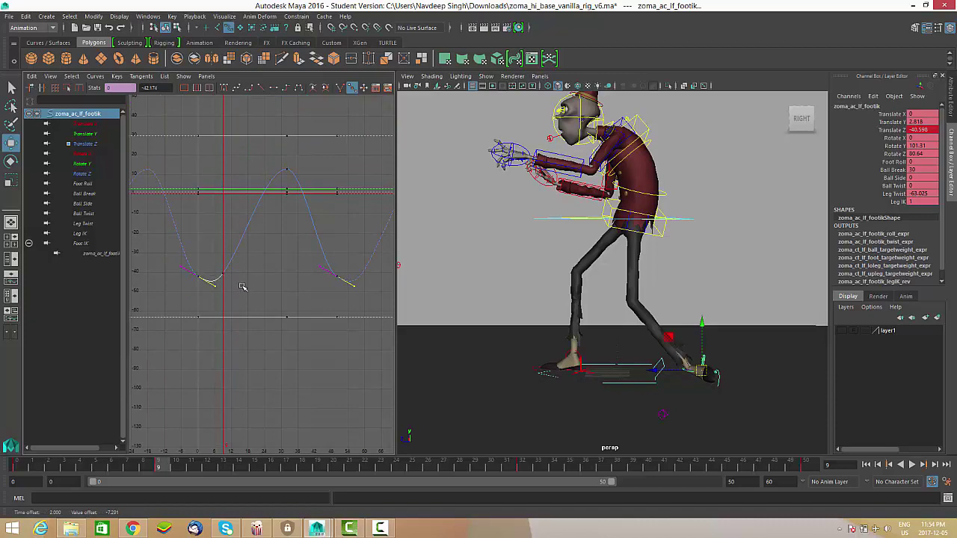
middle_click_drag(257, 288, 246, 288, "alt")
Scrub and play the walk cycle from several angles to examine the foot slide and the body motion.
left_click_drag(167, 467, 175, 466)
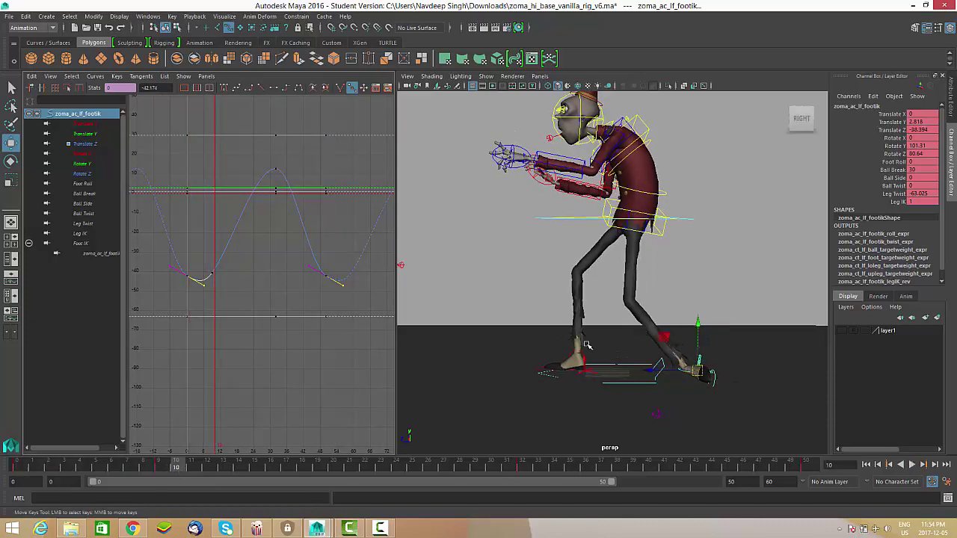
right_click_drag(580, 318, 671, 245, "alt")
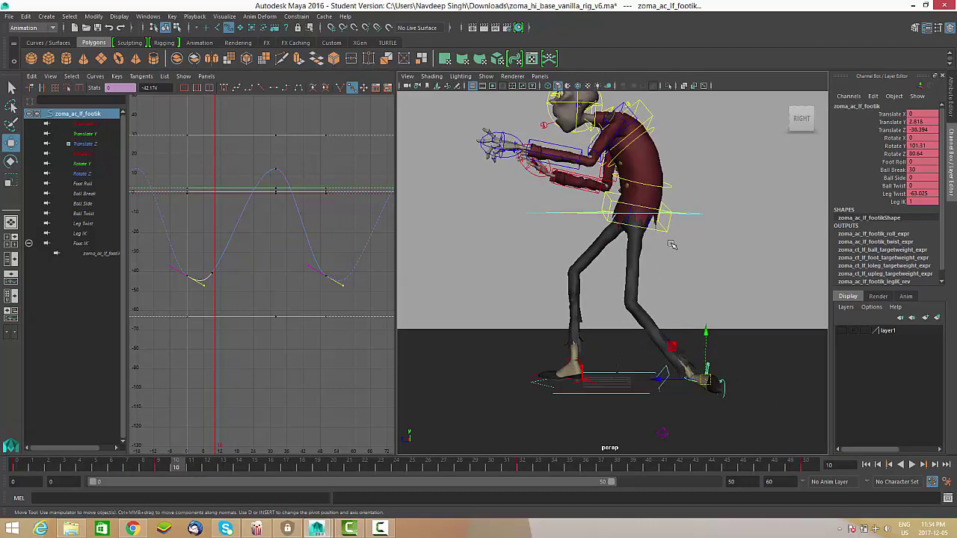
left_click(671, 217)
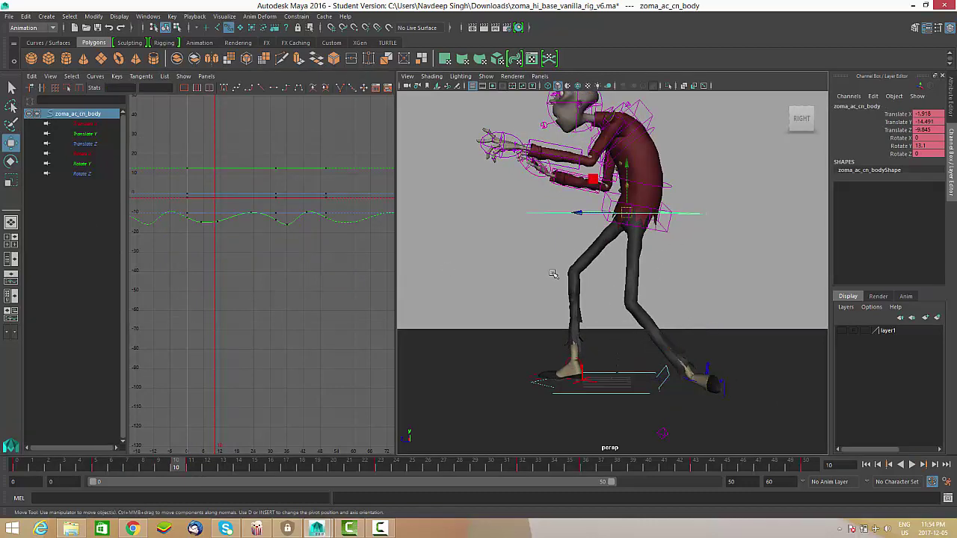
left_click_drag(553, 274, 695, 240, "alt")
left_click_drag(148, 466, 20, 468)
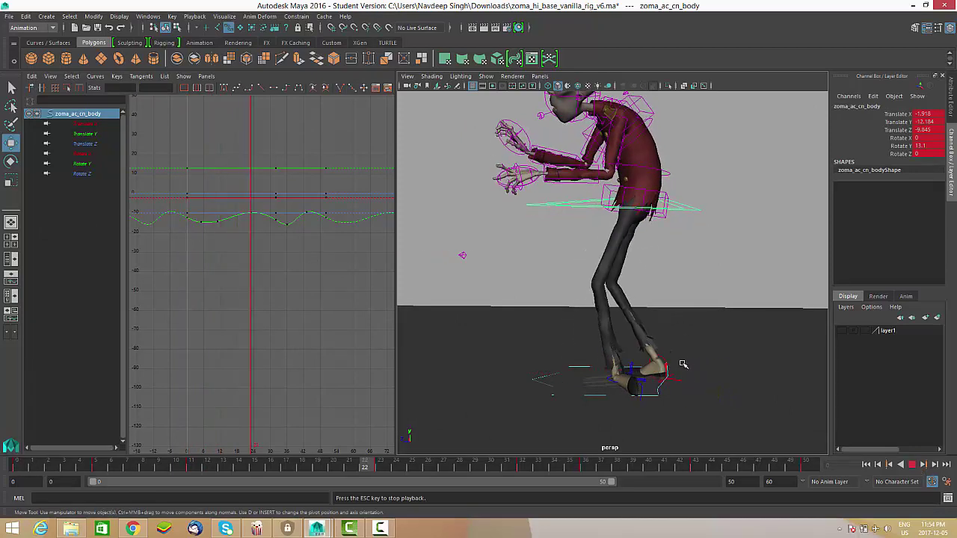
scroll(669, 336, "down", 3)
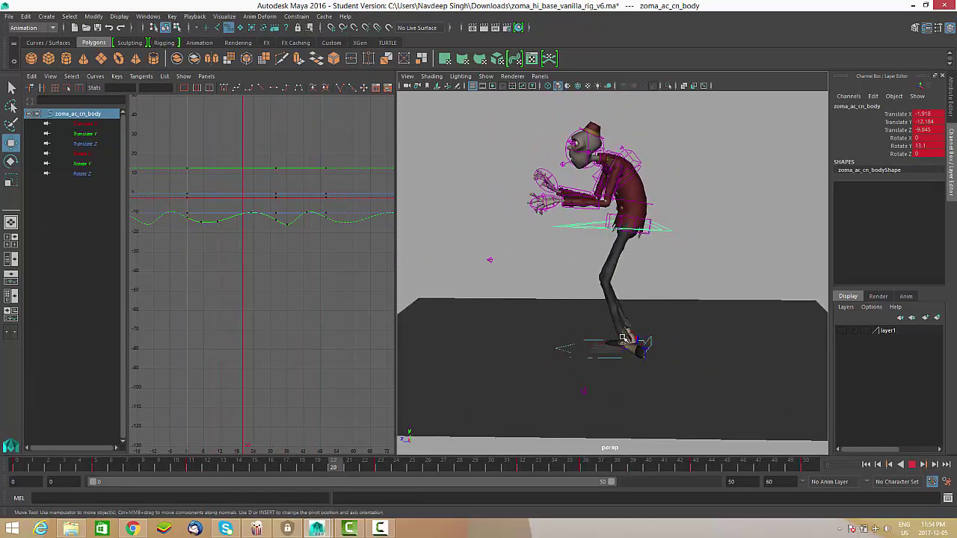
mouse_move(661, 336)
left_mouse_down("alt")
mouse_move(640, 339)
mouse_move(659, 332)
mouse_move(649, 334)
mouse_move(670, 351)
left_mouse_up("alt")
scroll(795, 406, "up", 3)
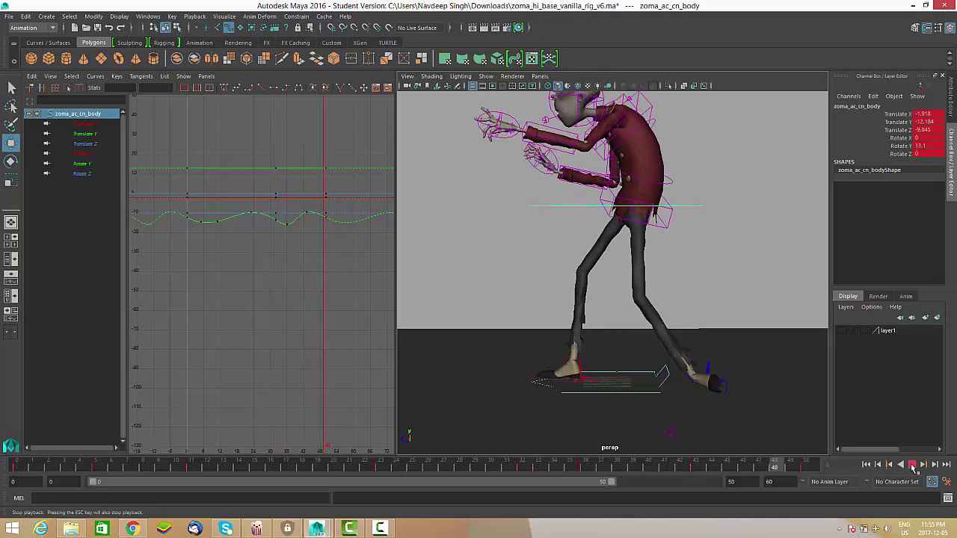
left_click(912, 465)
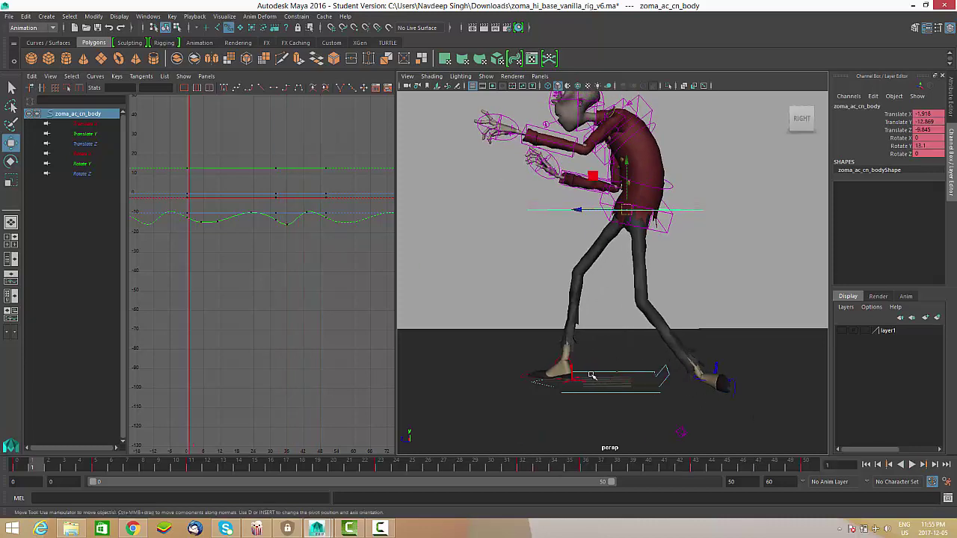
Insert a Translate Z key at frame 37 on the right foot IK control and raise it to 40.387.
left_click(579, 380)
middle_click_drag(271, 164, 271, 179, "alt")
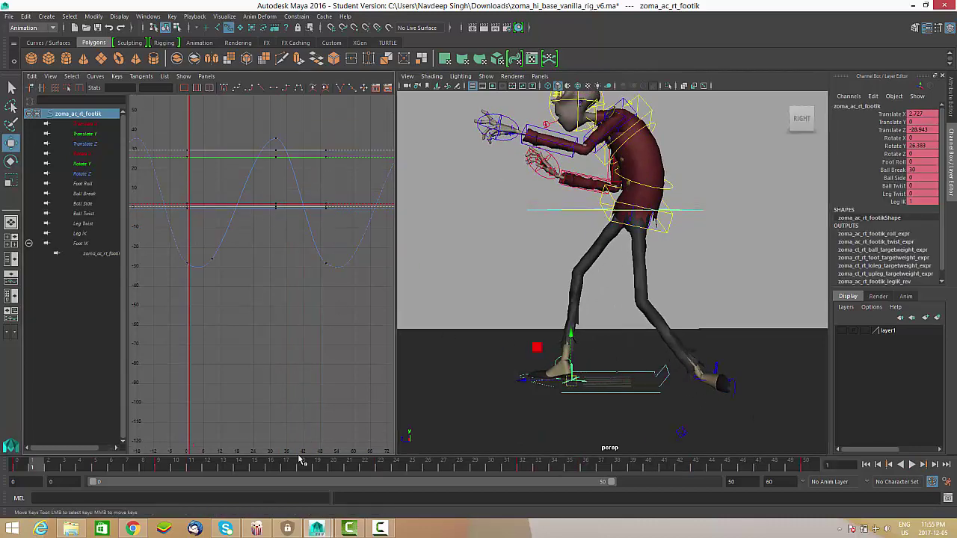
left_click_drag(166, 469, 601, 467)
scroll(307, 182, "up", 4)
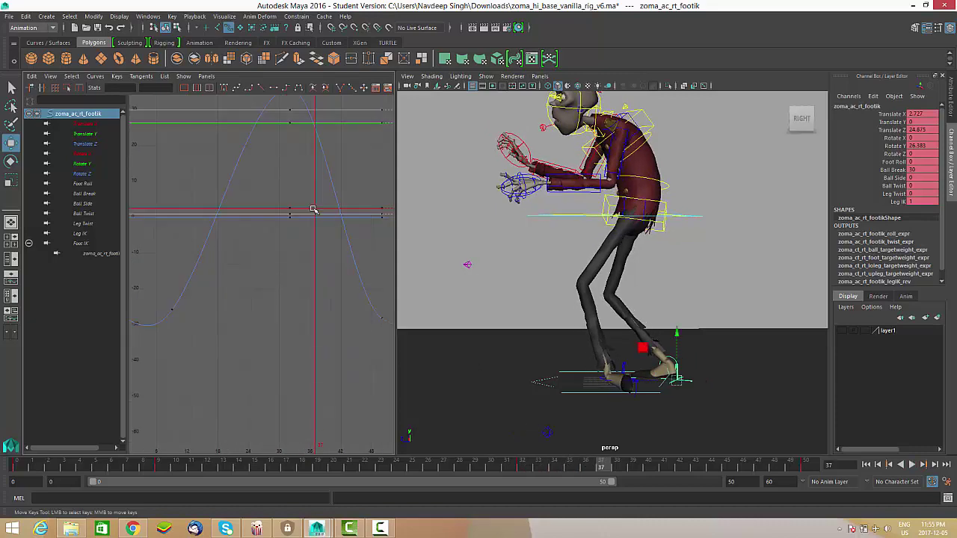
left_click(300, 186)
middle_click_drag(301, 213, 290, 295, "alt")
right_click(291, 184)
left_click(301, 190)
left_click_drag(306, 218, 277, 271)
middle_click_drag(281, 280, 273, 234)
right_click_drag(300, 229, 289, 250, "alt")
scroll(267, 284, "up", 3)
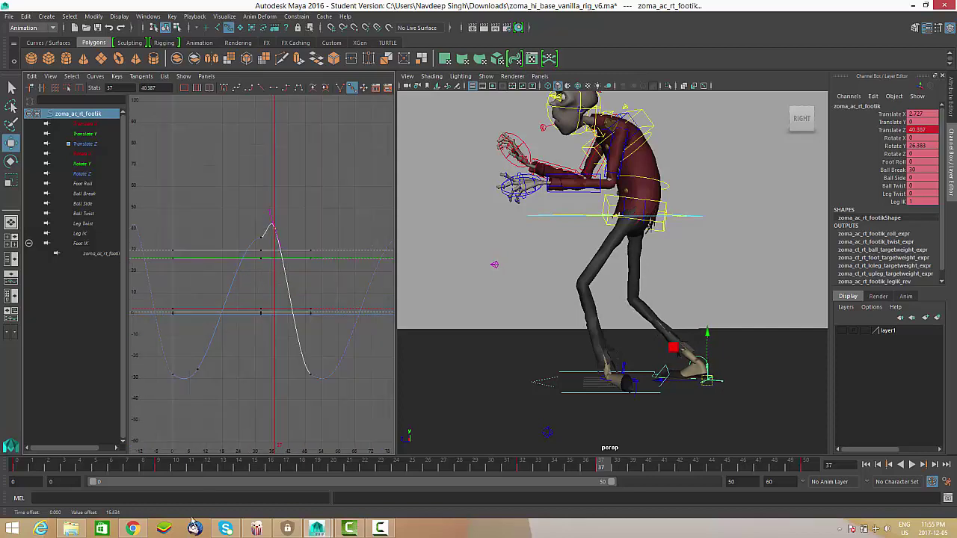
Steepen the in-tangent of the right foot's frame 32 Translate Z key so the curve rises smoothly into the frame 37 key.
key("alt+v")
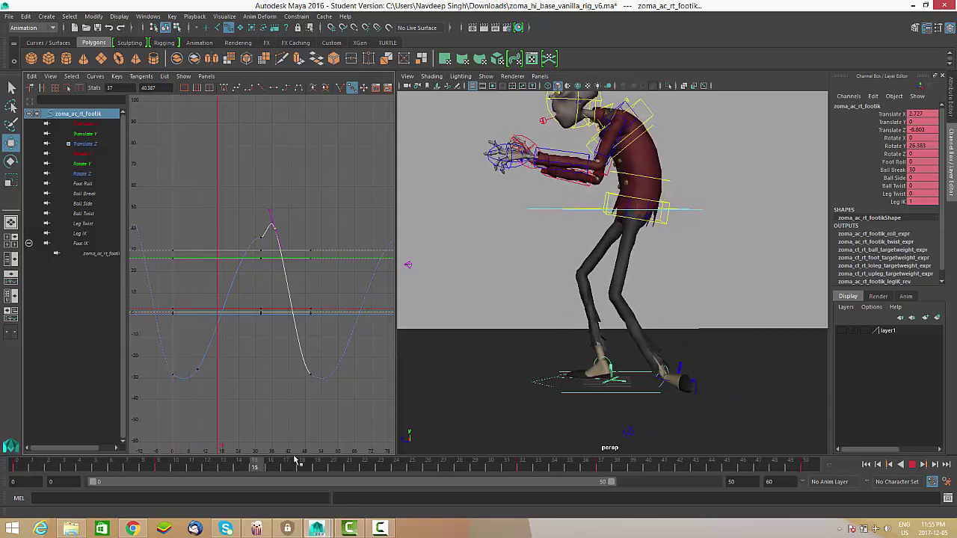
key("alt+v")
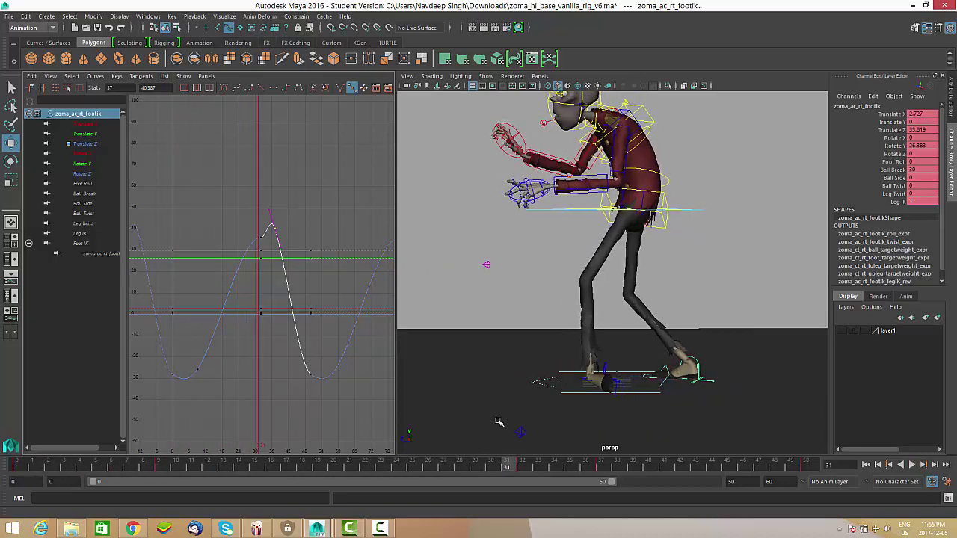
scroll(263, 207, "up", 4)
middle_click_drag(266, 203, 237, 279)
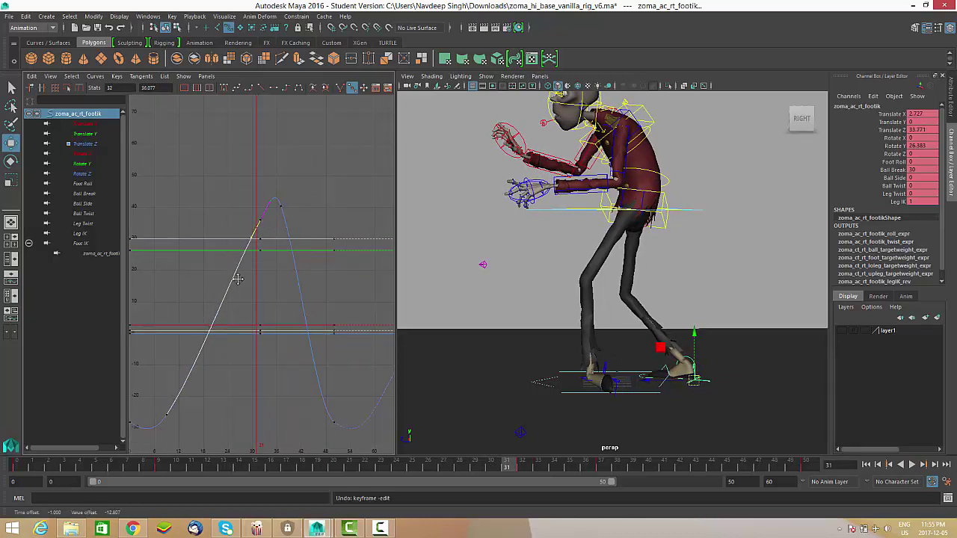
scroll(237, 299, "down", 5)
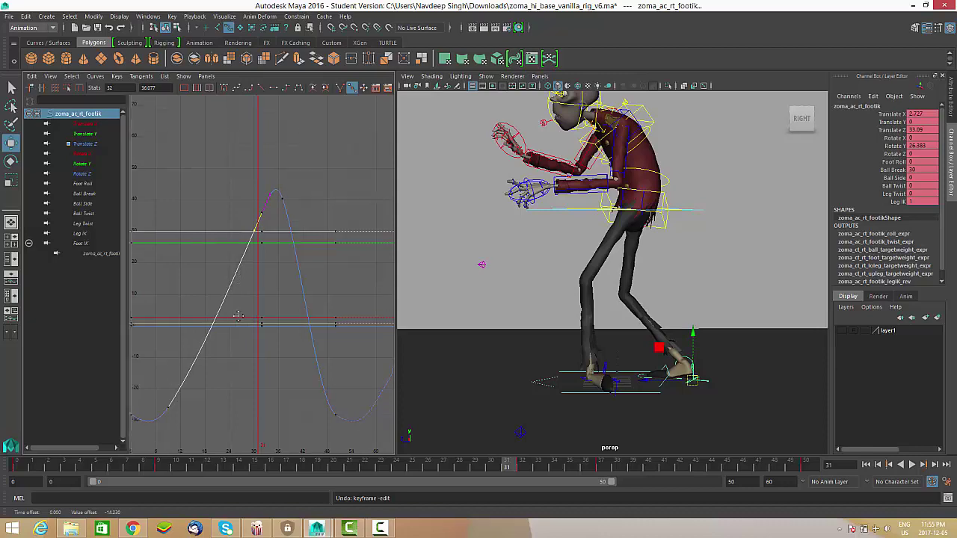
Scrub the timeline, then play the walk cycle from frame 0 and examine the foot motion from a different angle.
key("alt+v")
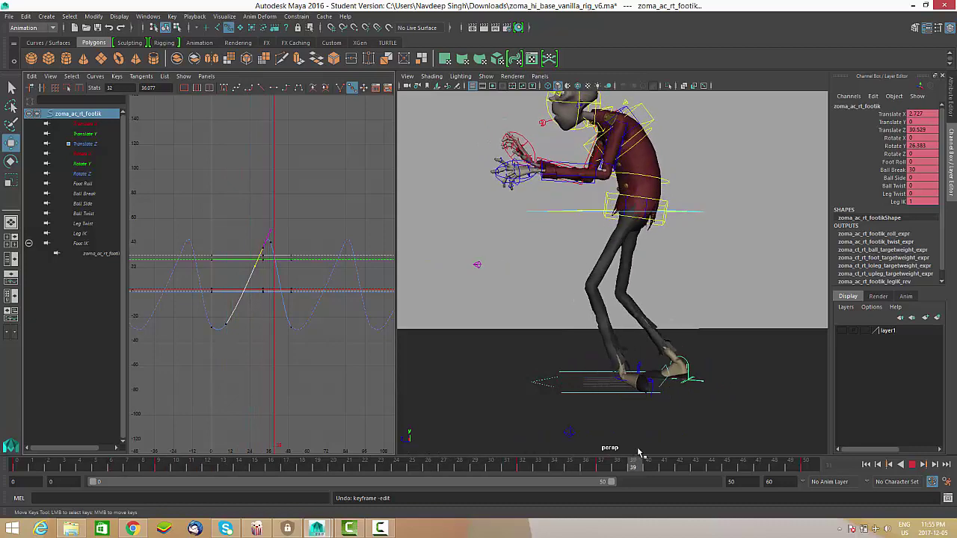
key("alt+v")
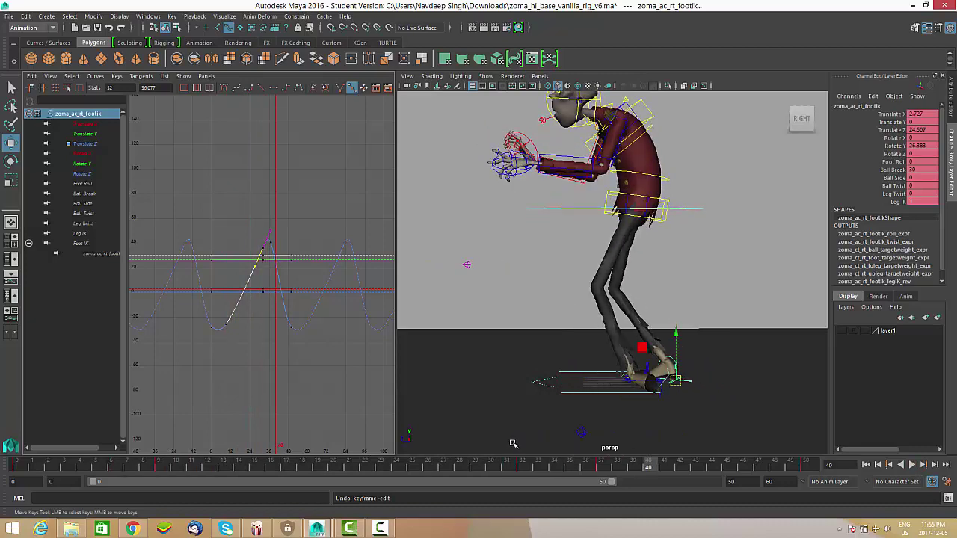
key("alt+shift+v")
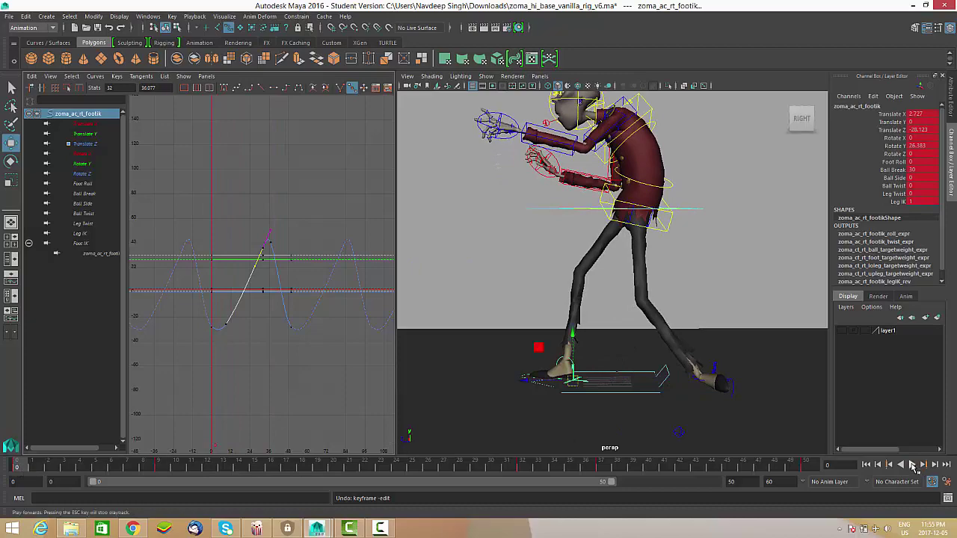
left_click(913, 466)
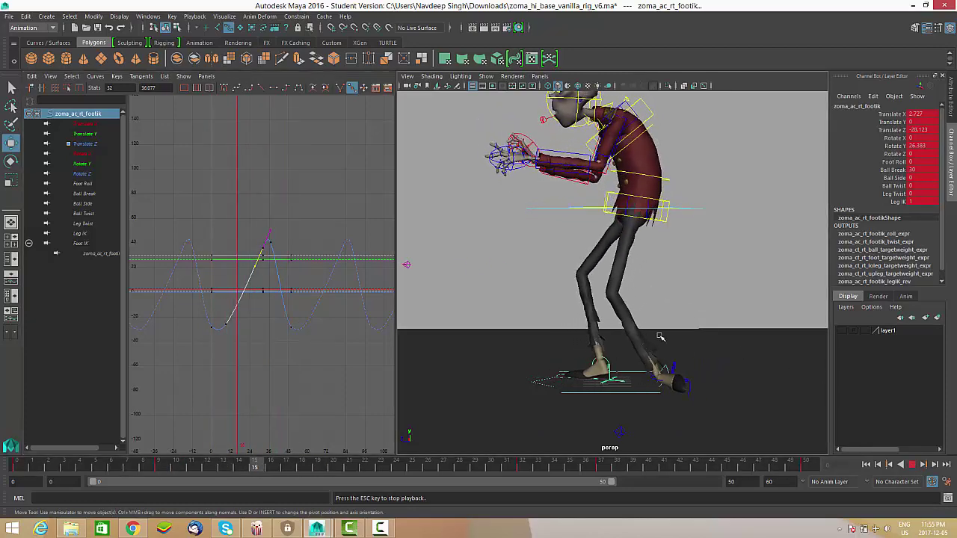
left_click_drag(660, 335, 699, 340, "alt")
left_click_drag(712, 383, 650, 372, "alt")
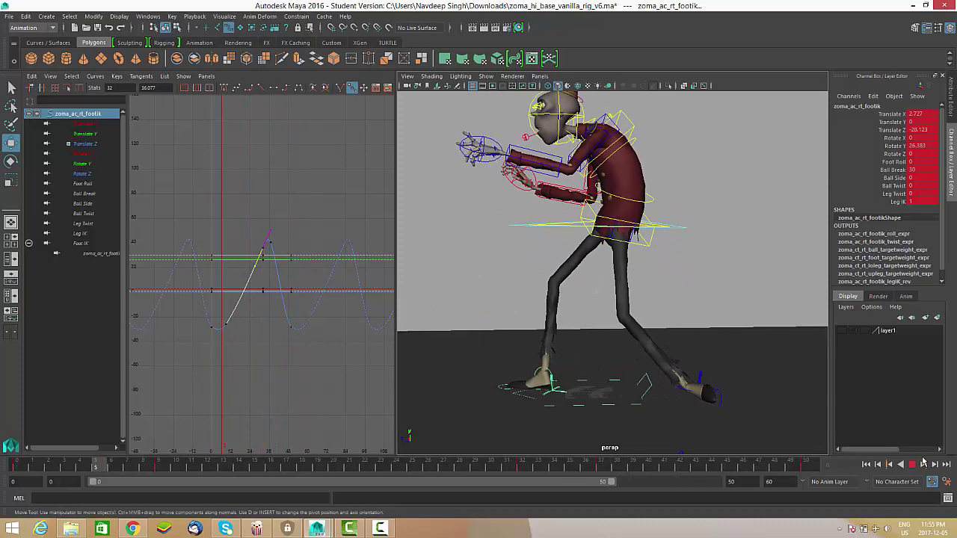
left_click(912, 466)
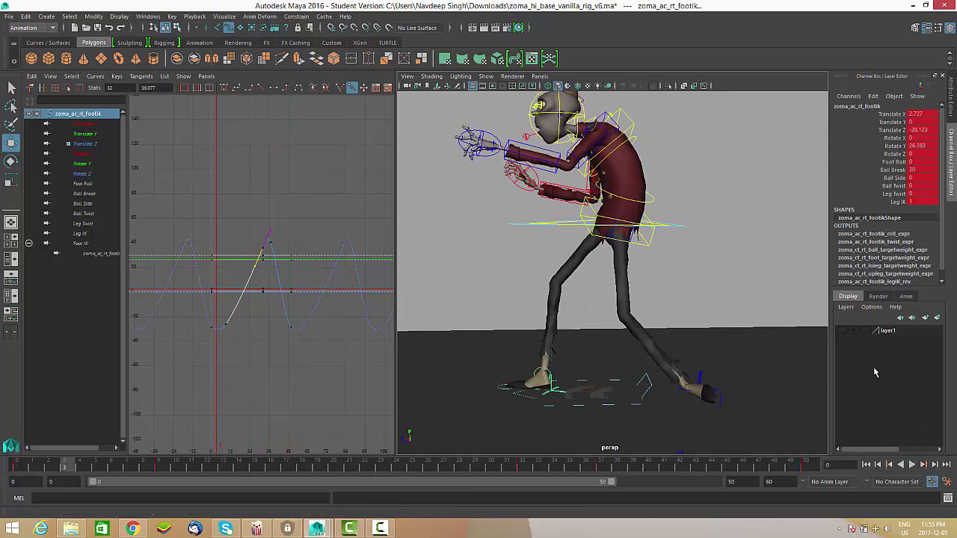
Insert a Translate Y key at frame 29 on the body control and raise it to -10.105.
left_click(684, 226)
middle_click_drag(239, 331, 258, 301, "alt")
right_click_drag(258, 302, 255, 348, "alt")
middle_click_drag(255, 348, 268, 368, "alt")
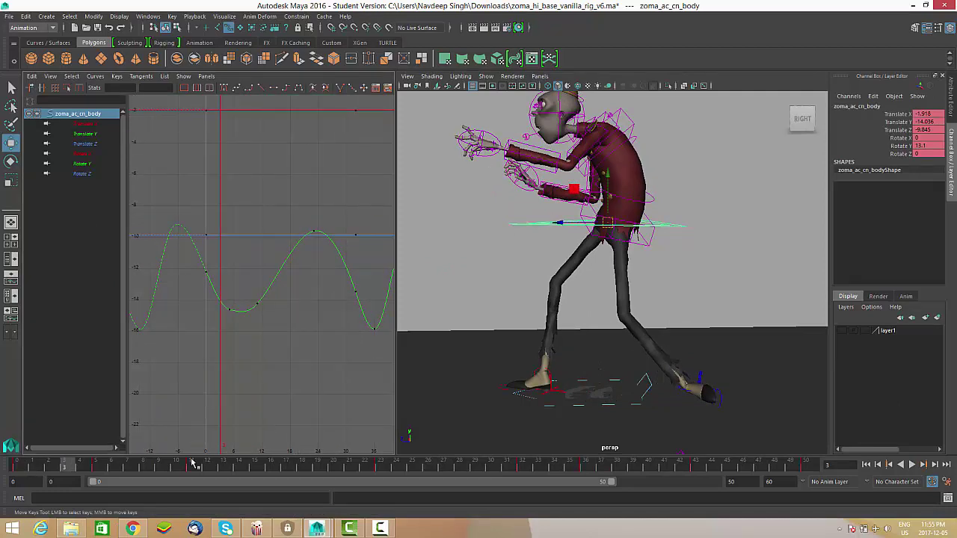
key("alt+v")
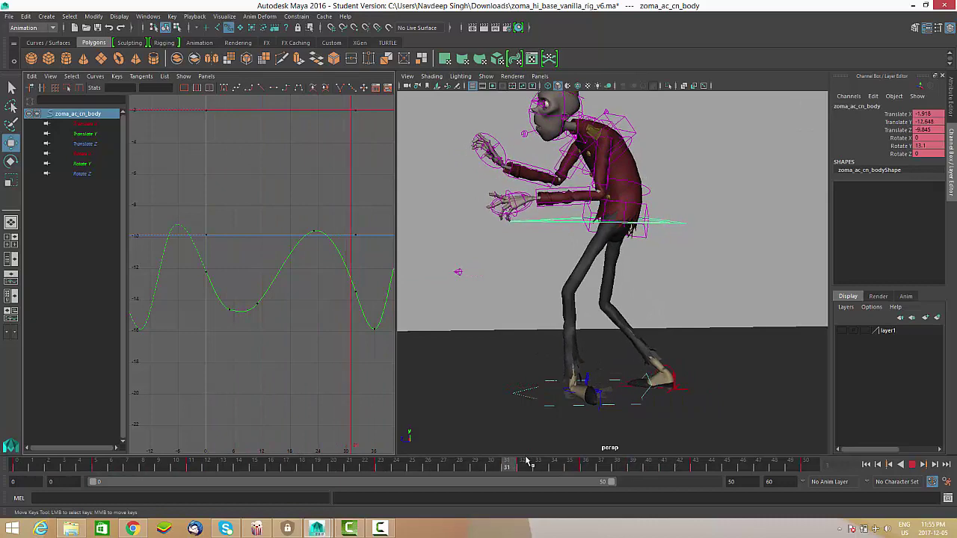
key("alt+v")
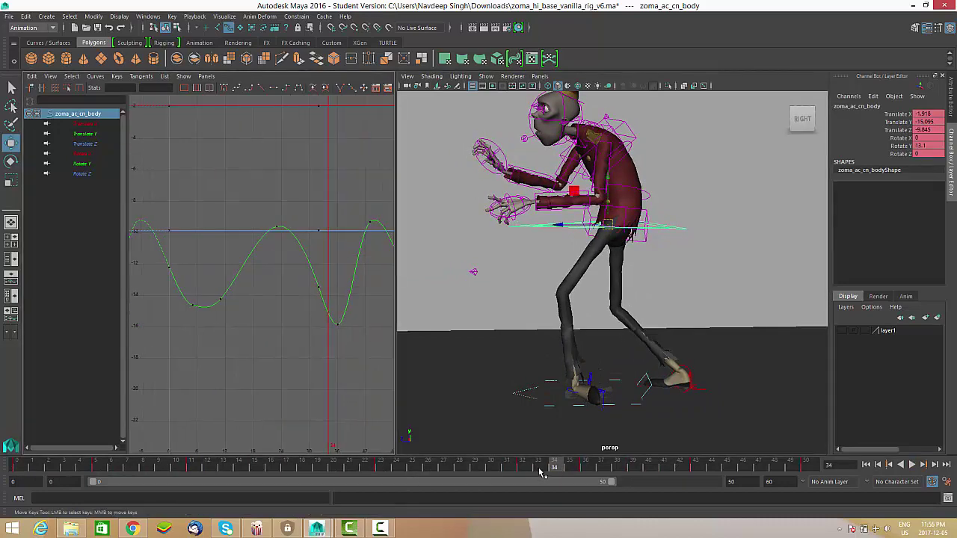
key("alt+v")
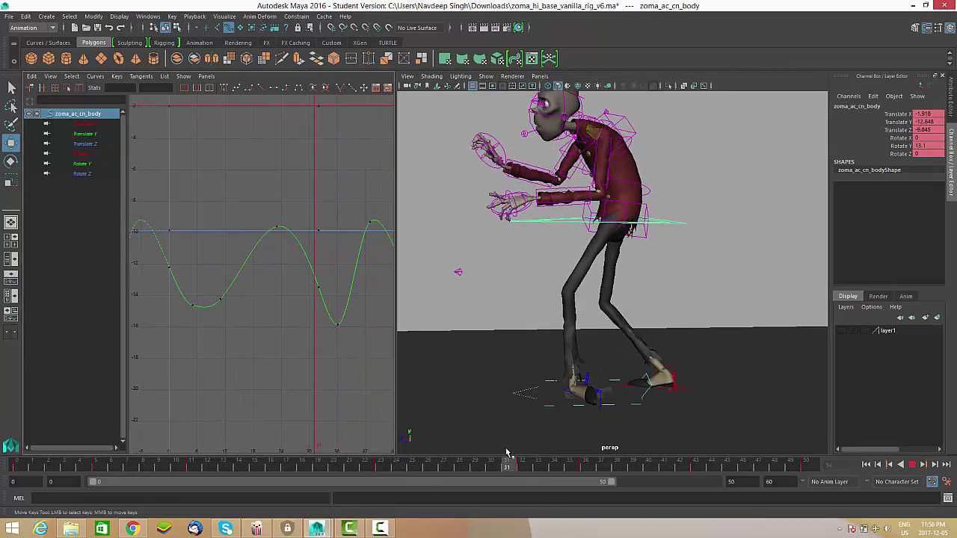
left_click_drag(506, 452, 475, 454)
middle_click_drag(325, 336, 309, 344, "alt")
scroll(306, 293, "up", 4)
left_click(321, 280)
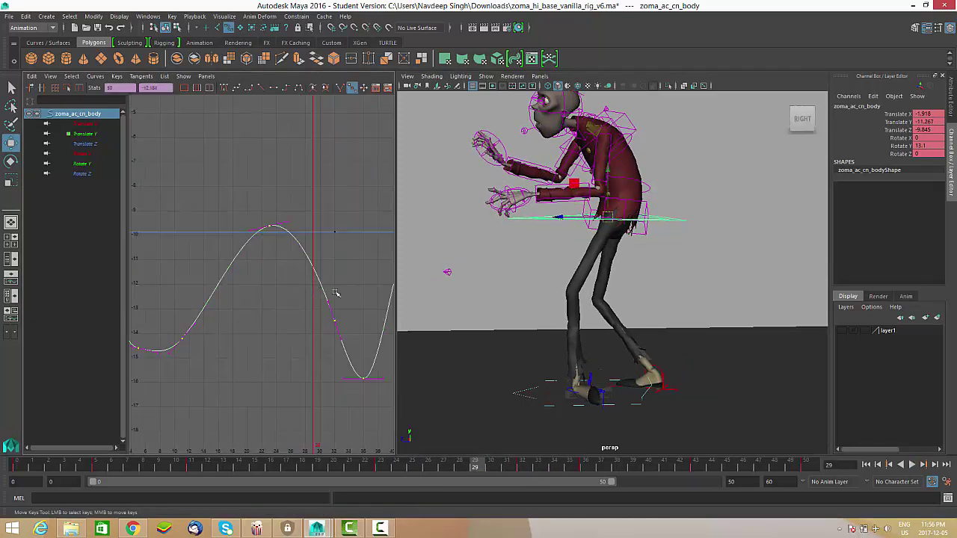
middle_click_drag(336, 293, 289, 277, "alt")
left_click_drag(283, 271, 262, 299)
middle_click_drag(262, 299, 259, 279)
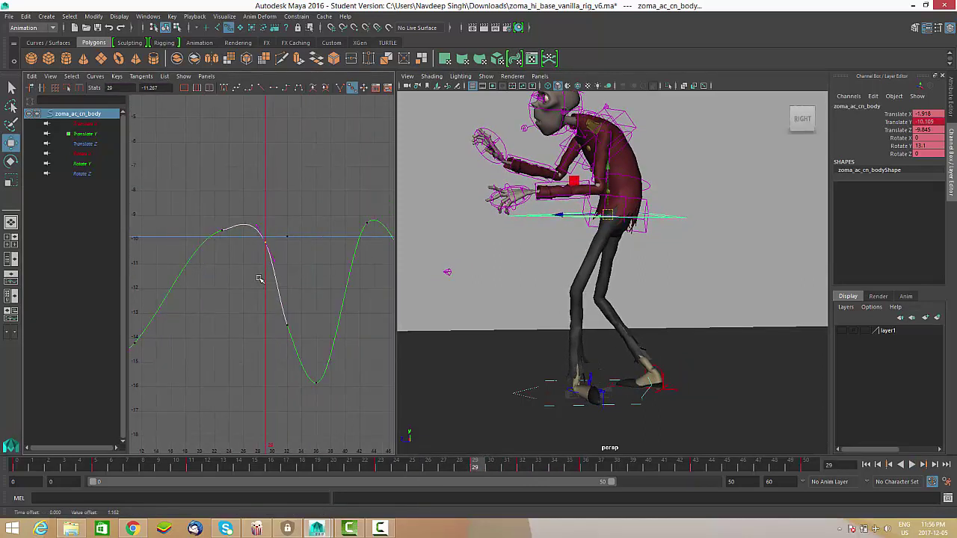
Steepen the out-tangent of the body's frame 32 Translate Y key to smooth the descent, and check the motion by scrubbing.
left_click(288, 341)
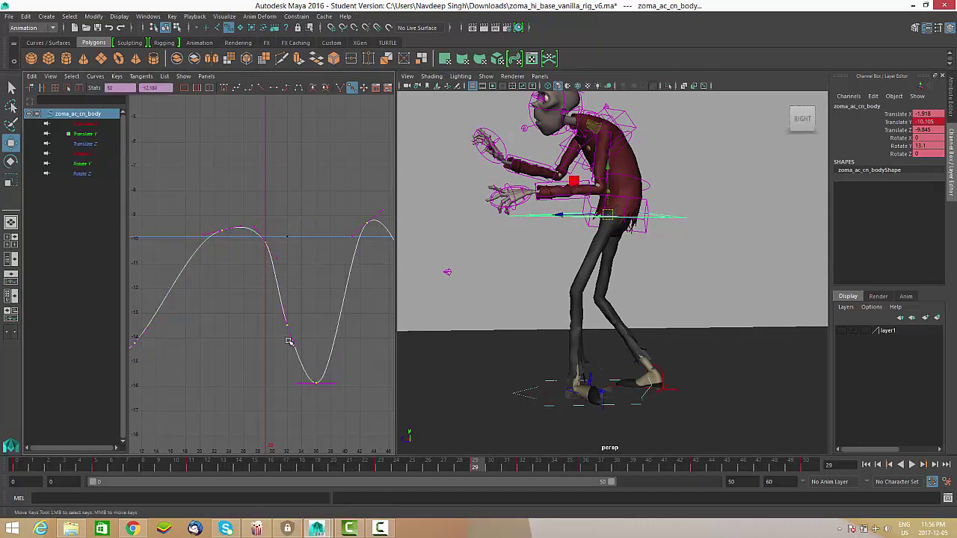
left_click(292, 353)
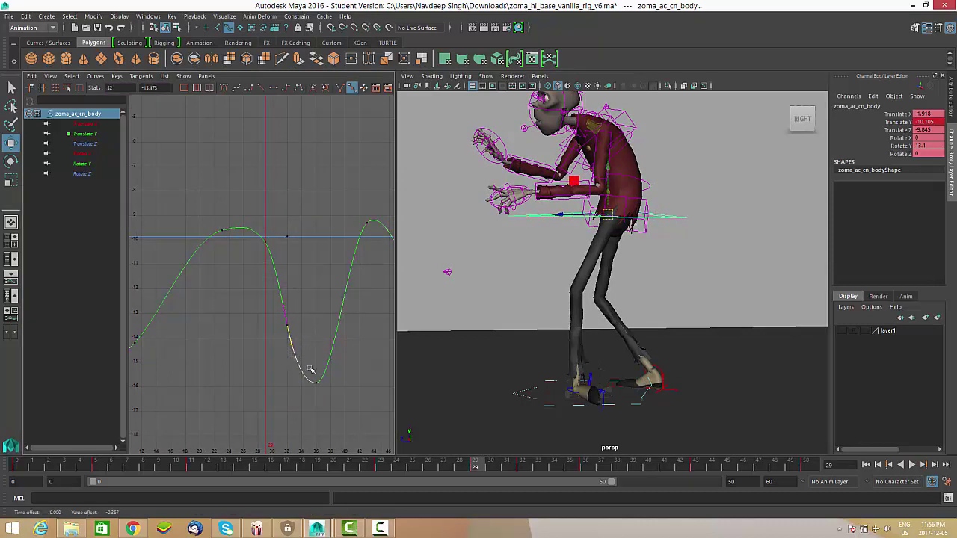
middle_click_drag(311, 370, 271, 366, "alt")
key("alt+v")
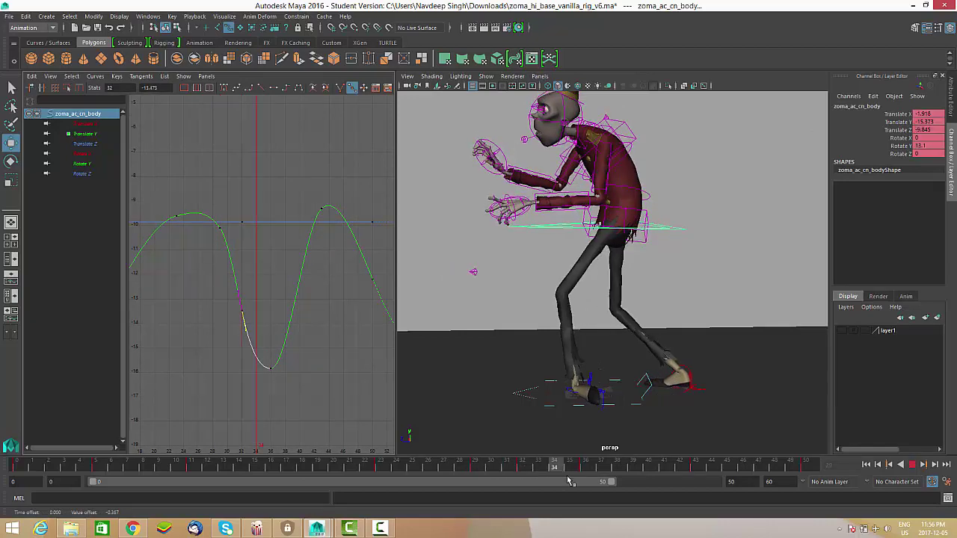
Insert a Translate Y key on the body at frame 40 and set it to -12.922 on the rising part of the curve.
left_click_drag(656, 486, 640, 482)
middle_click_drag(330, 269, 306, 276, "alt")
right_click_drag(288, 278, 296, 298, "alt")
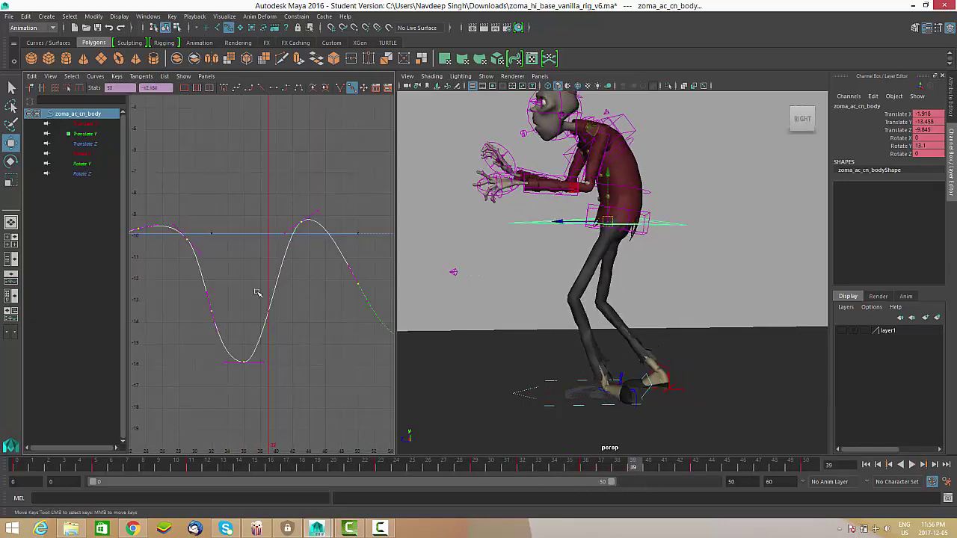
mouse_move(284, 326)
middle_mouse_down()
mouse_move(292, 331)
mouse_move(294, 322)
middle_mouse_up()
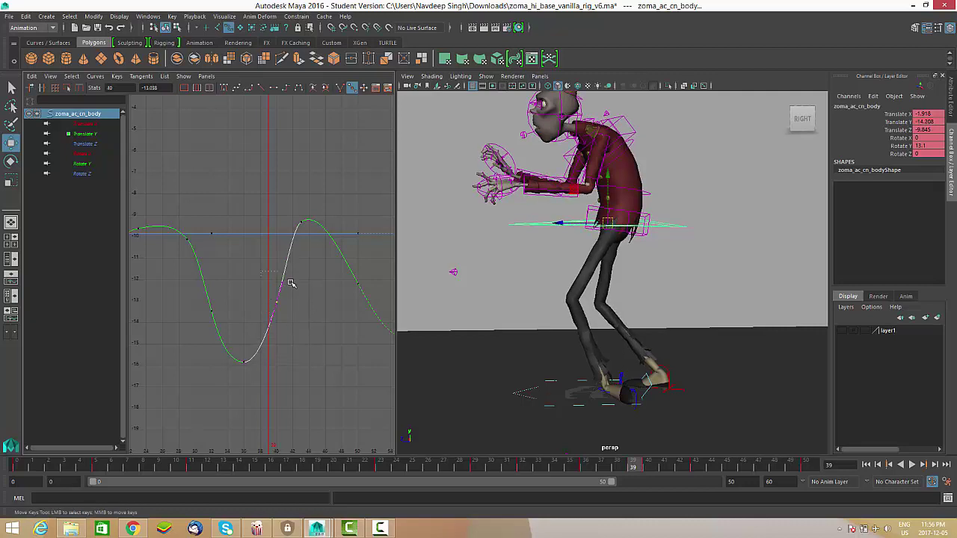
middle_click_drag(298, 288, 306, 300)
key("ctrl+z")
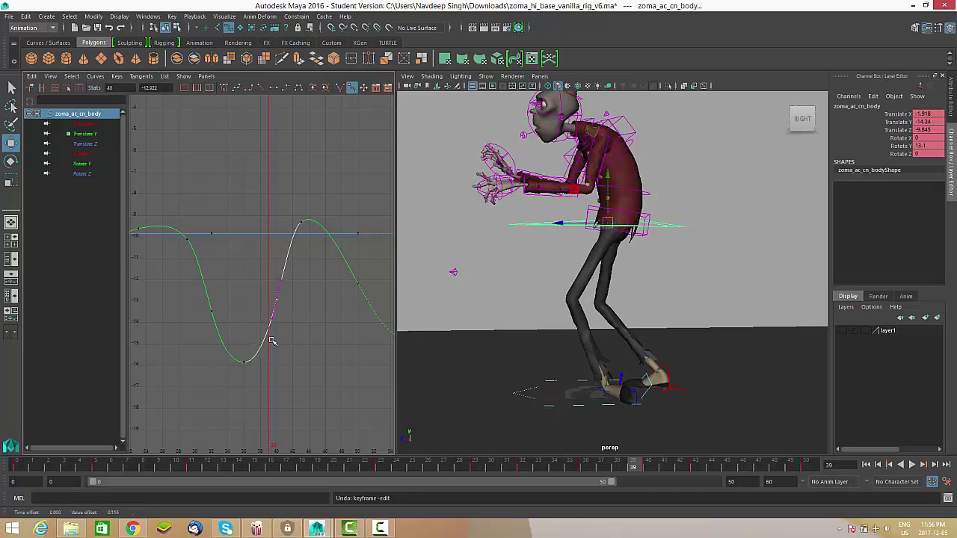
Insert a Translate Y key on the body at frame 47 and raise it to -9.764.
middle_click_drag(271, 341, 223, 363, "alt")
key("alt+v")
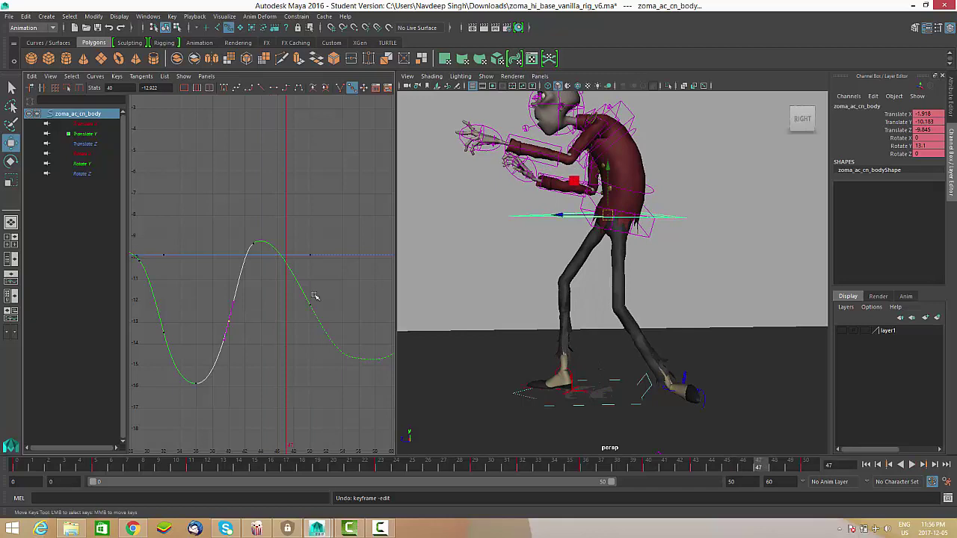
scroll(289, 273, "down", 1)
middle_click_drag(266, 306, 285, 311)
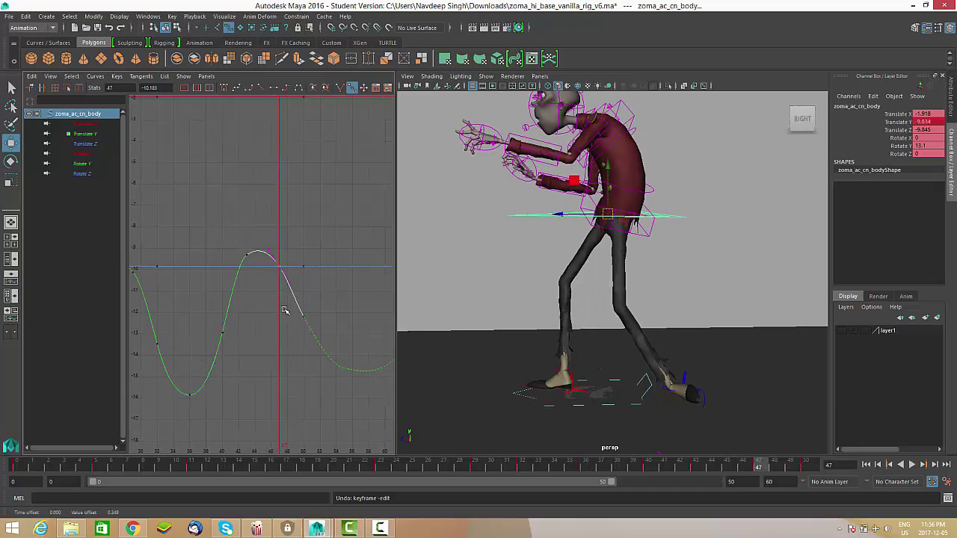
right_click_drag(320, 326, 307, 323, "alt+shift")
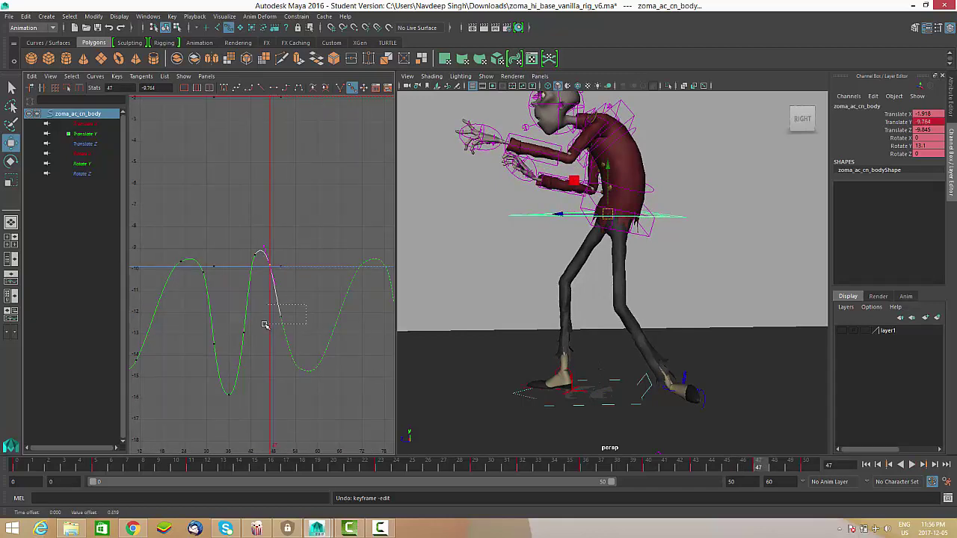
Match the tangents of the body control's Translate Y keys at frames 0 and 50 so the curve loops smoothly.
left_click_drag(264, 325, 263, 327)
middle_click_drag(287, 336, 322, 324, "alt")
right_click_drag(322, 333, 318, 327, "alt+shift")
middle_click_drag(295, 326, 359, 333, "alt")
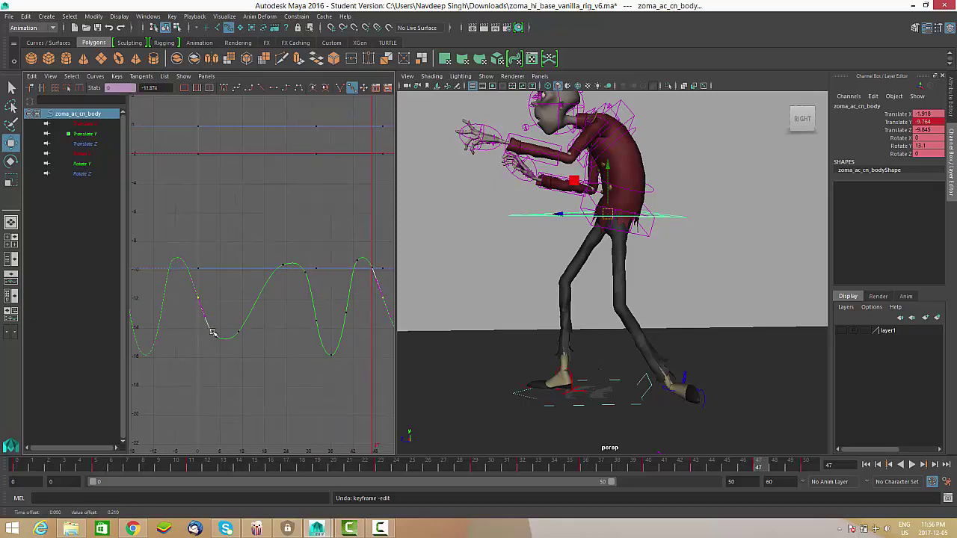
middle_click_drag(271, 323, 209, 326, "alt")
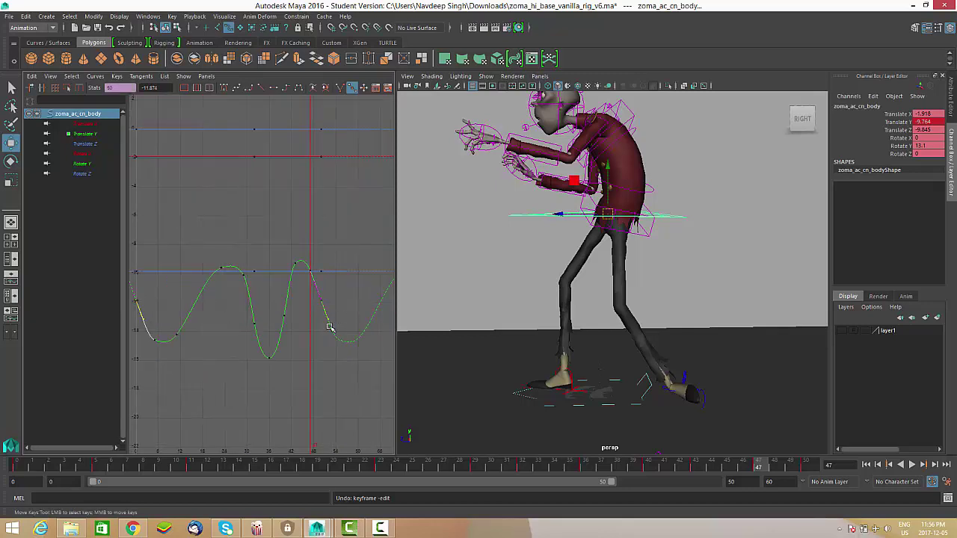
right_click_drag(292, 278, 255, 283, "alt")
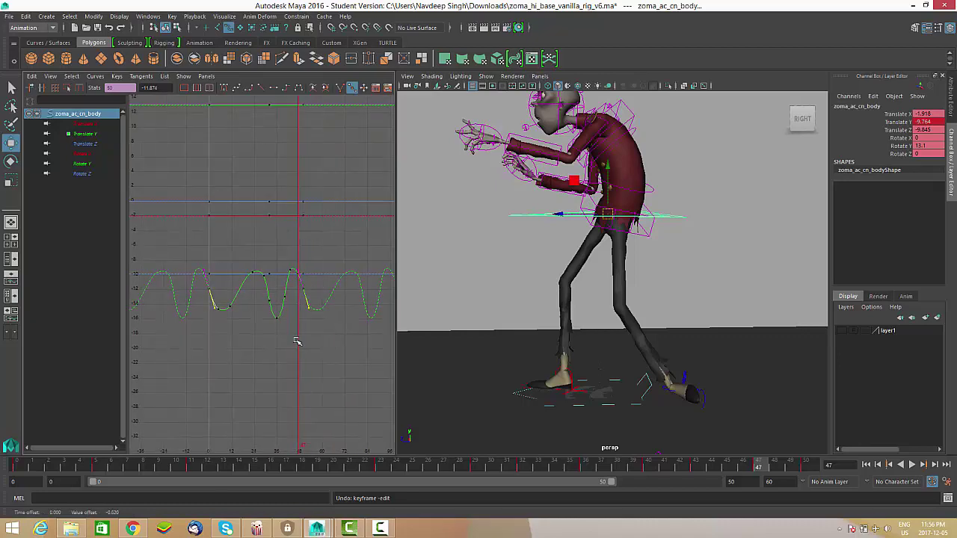
Play back the walk cycle and examine the body's up-and-down motion from the side.
left_click(912, 465)
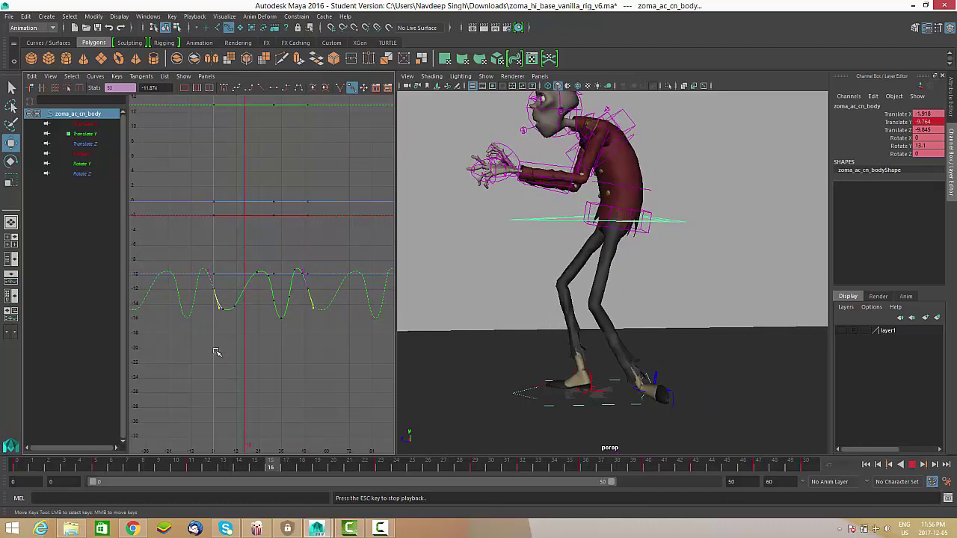
right_click_drag(306, 359, 327, 326, "alt+shift")
middle_click_drag(662, 331, 682, 325, "alt")
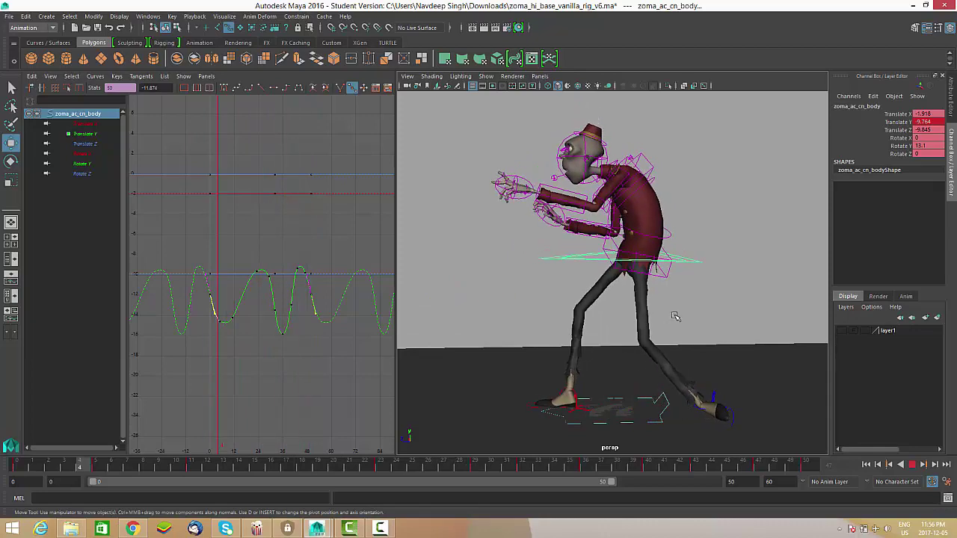
left_click_drag(658, 317, 615, 345, "alt")
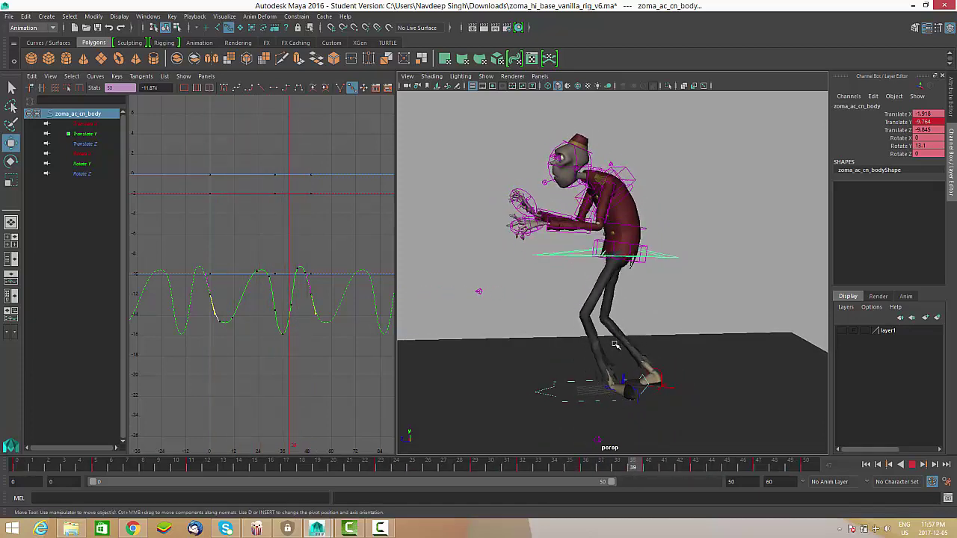
key("Escape")
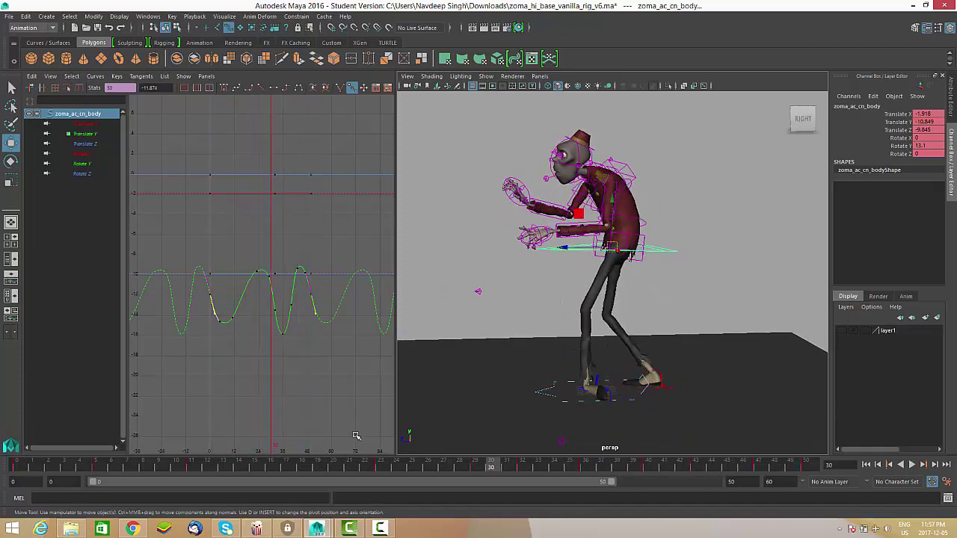
key("alt+v")
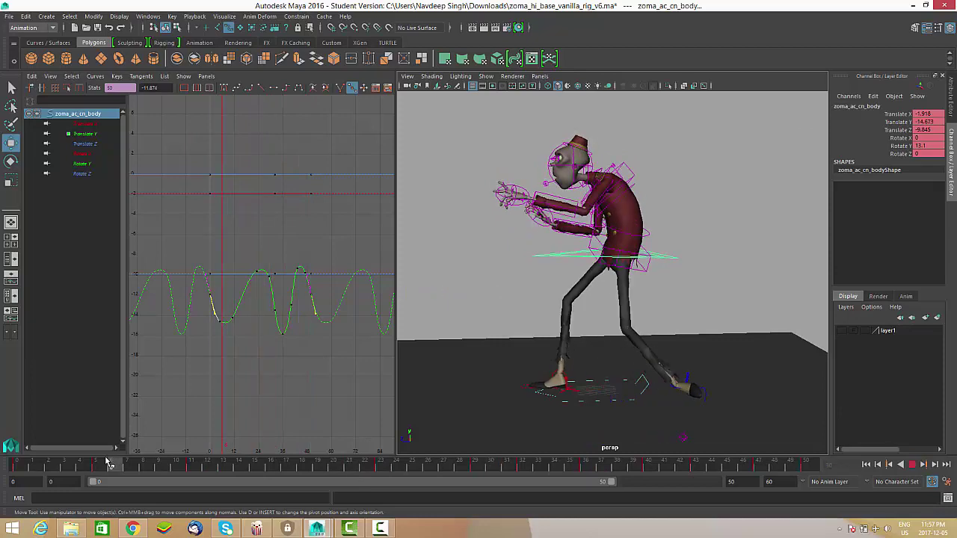
key("Escape")
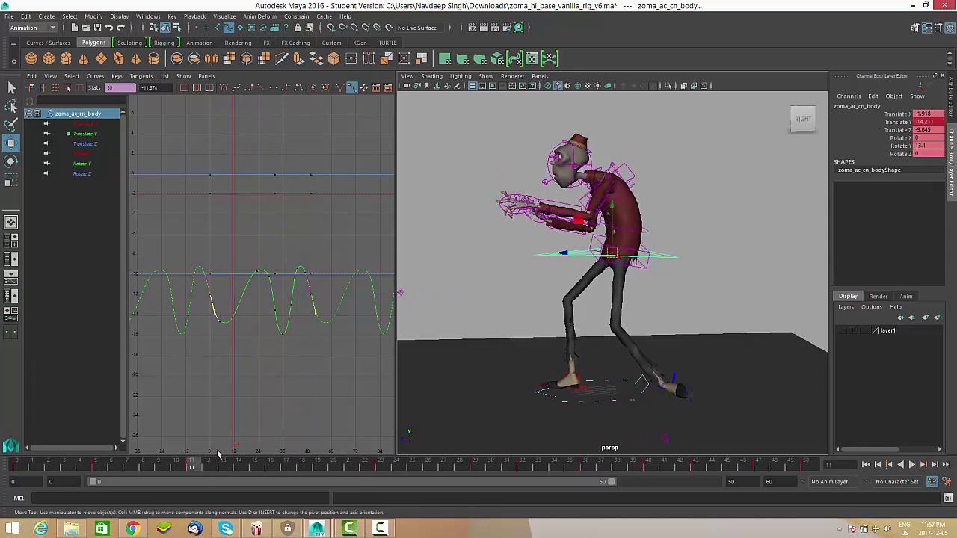
Lower the Translate Y key at frame 11 to -15.383 and reshape the tangents at frames 5 and 23.
right_click_drag(231, 335, 295, 279, "alt")
mouse_move(259, 308)
left_mouse_down()
mouse_move(264, 327)
mouse_move(255, 288)
mouse_move(251, 322)
left_mouse_up()
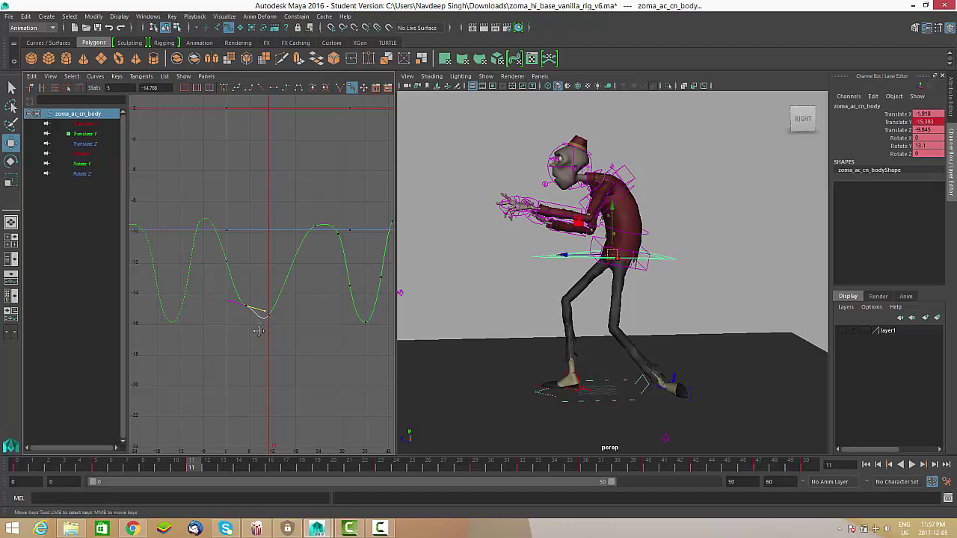
middle_click_drag(297, 298, 283, 309, "alt")
mouse_move(282, 300)
right_mouse_down("alt+shift")
mouse_move(289, 306)
mouse_move(274, 306)
mouse_move(300, 299)
mouse_move(284, 301)
mouse_move(290, 280)
mouse_move(312, 284)
mouse_move(284, 282)
right_mouse_up("alt+shift")
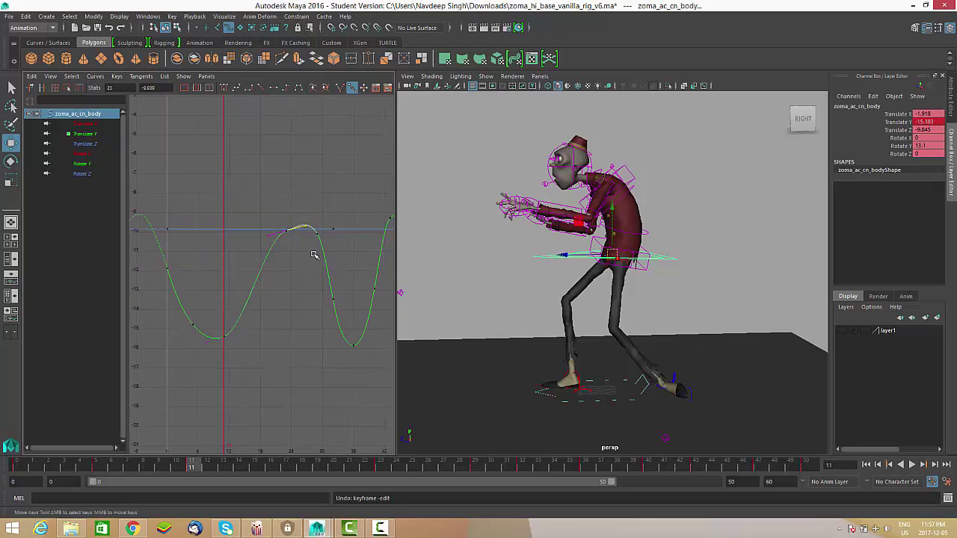
right_click_drag(326, 257, 284, 271, "alt")
Play back the walk cycle and inspect the whole character from the front and the side.
left_click(913, 465)
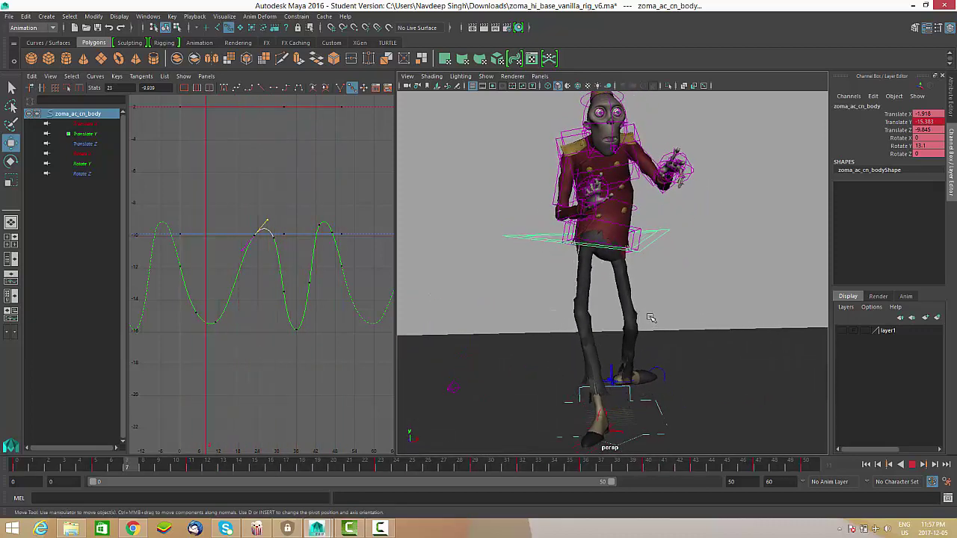
left_click_drag(639, 317, 623, 352, "alt")
right_click_drag(634, 374, 590, 370, "alt")
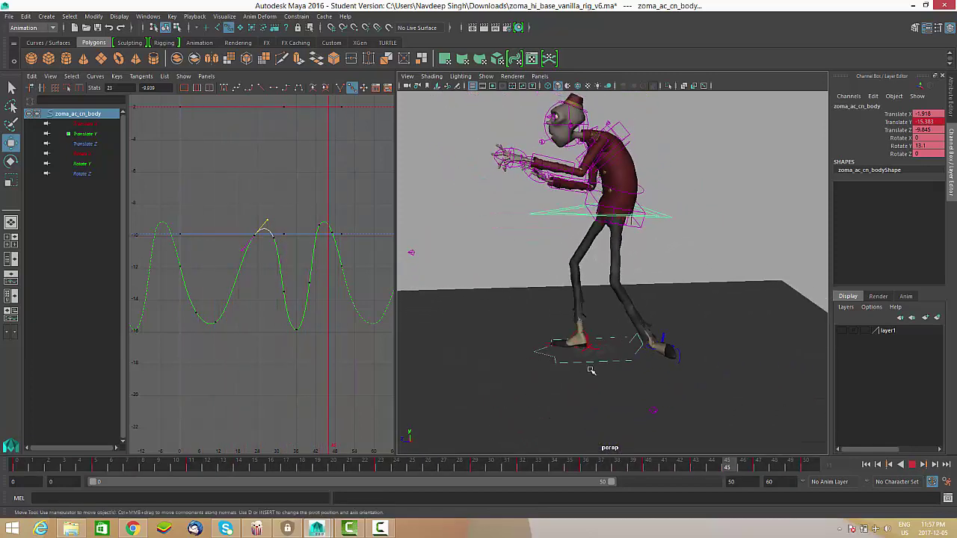
left_click_drag(613, 395, 620, 387, "alt")
middle_click_drag(620, 382, 596, 332, "alt")
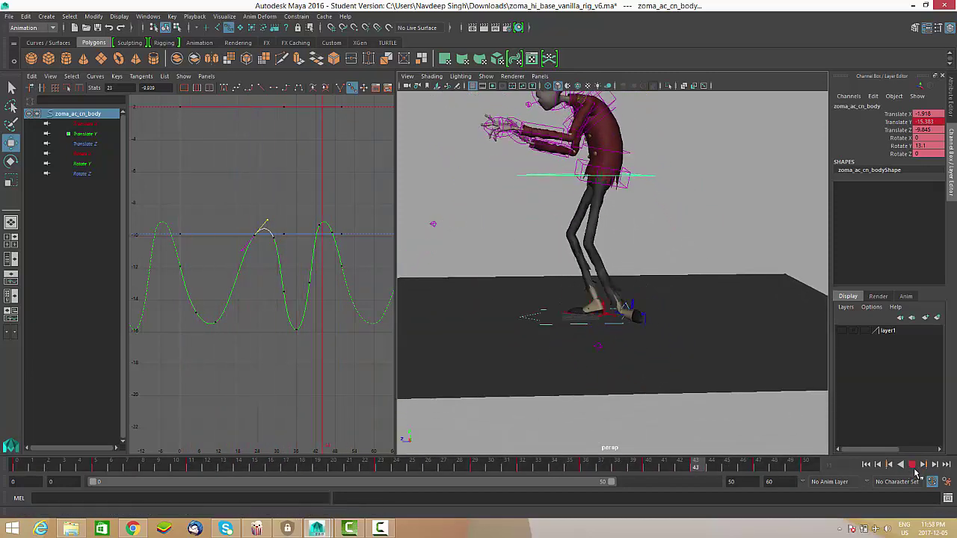
left_click(914, 469)
Replay the walk while orbiting the character to examine the timing of the hips against the footsteps.
mouse_move(594, 364)
right_mouse_down("alt")
mouse_move(626, 367)
mouse_move(593, 356)
right_mouse_up("alt")
left_click_drag(596, 355, 645, 364, "alt")
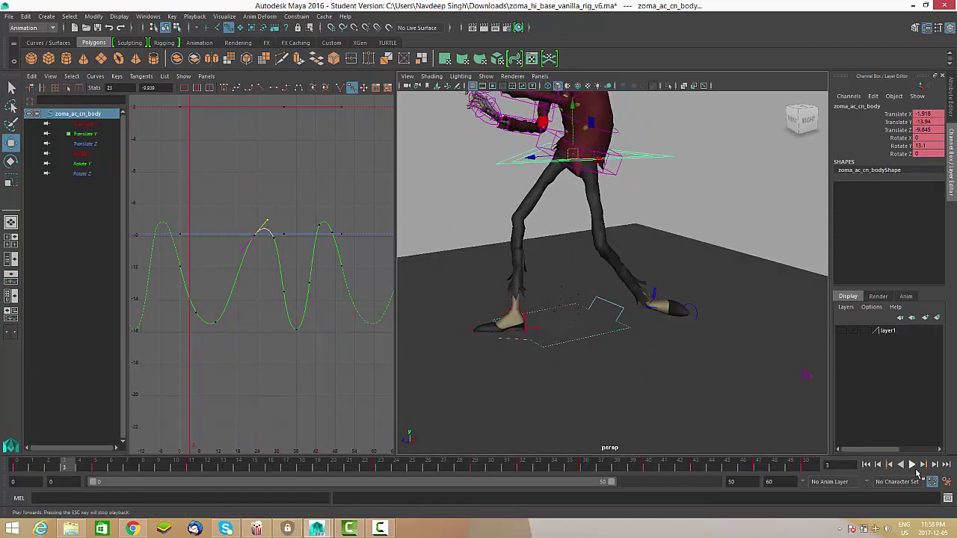
left_click(910, 464)
right_click_drag(604, 321, 538, 336, "alt")
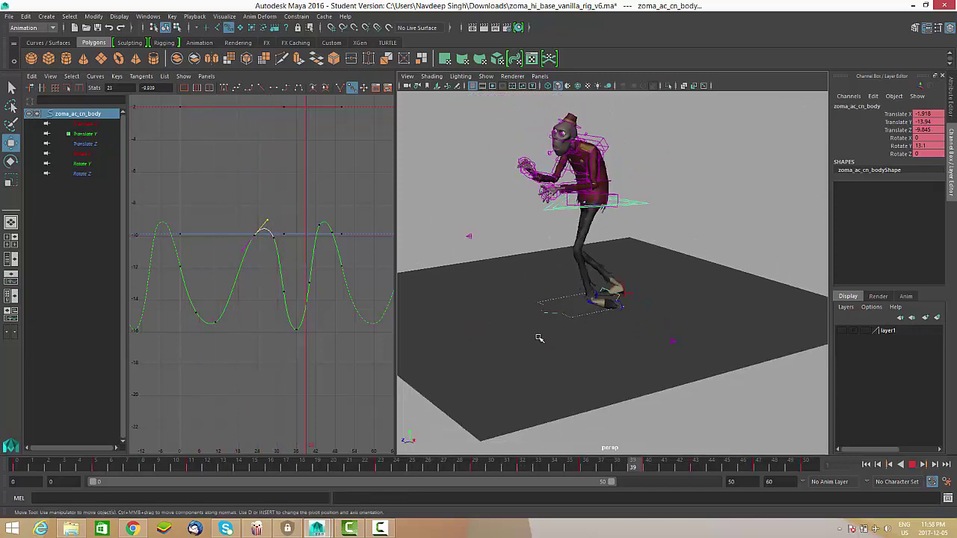
left_click_drag(538, 336, 596, 360, "alt")
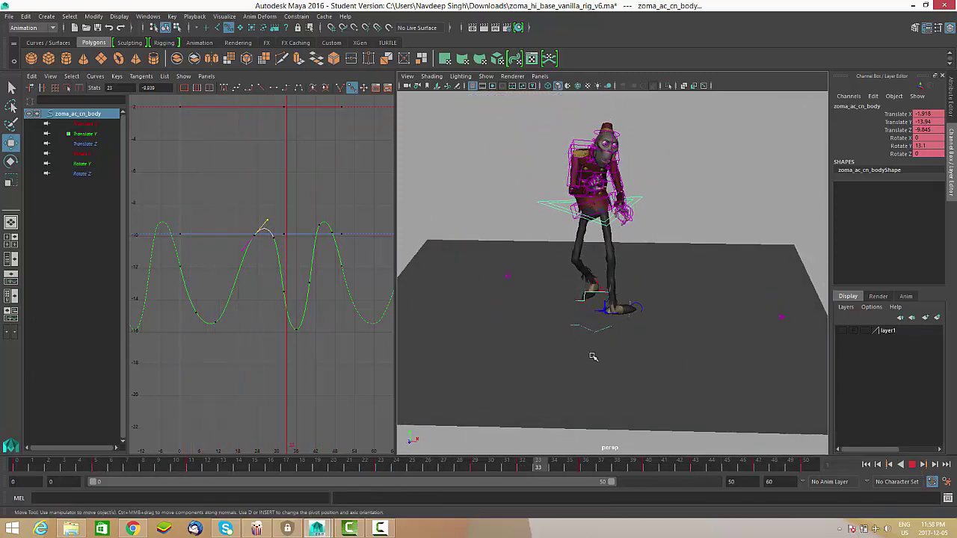
mouse_move(597, 352)
right_mouse_down("alt")
mouse_move(519, 344)
mouse_move(581, 348)
mouse_move(604, 369)
right_mouse_up("alt")
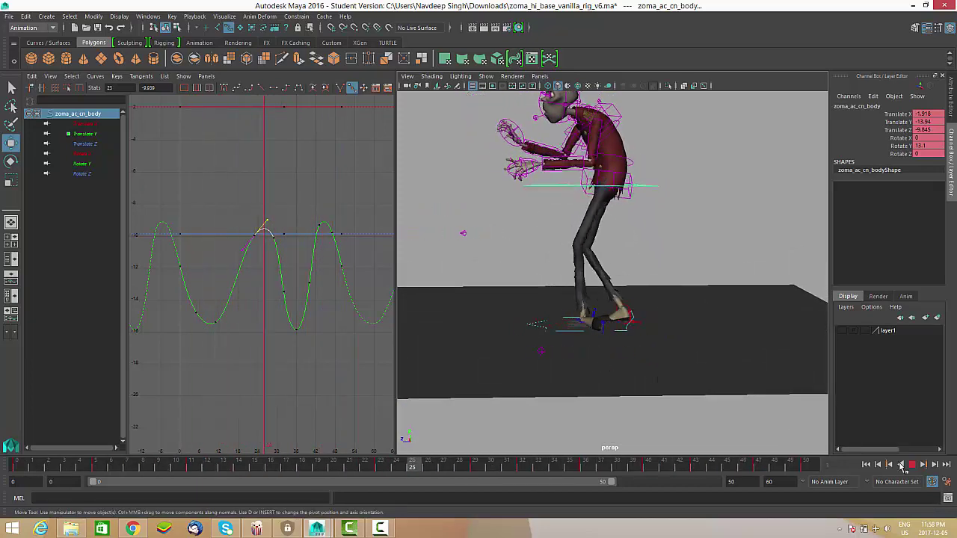
left_click(913, 465)
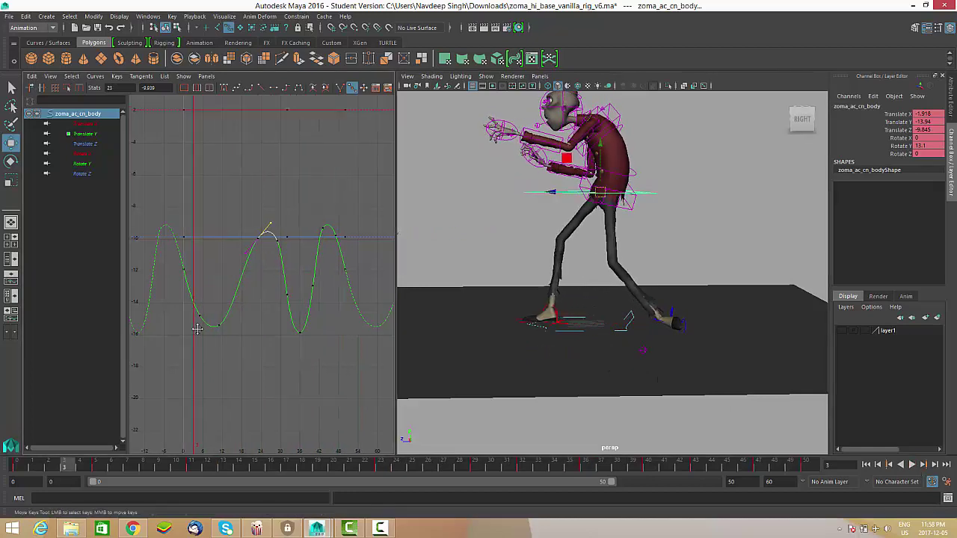
Scrub the first frames of the walk and move the Translate Y key at frame 47 to frame 48.
key("alt+v")
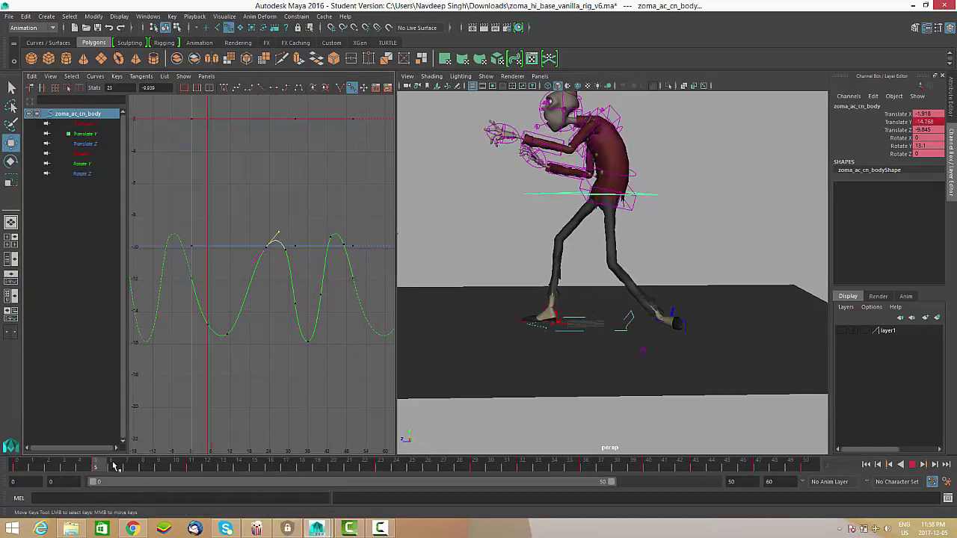
left_click_drag(91, 471, 41, 472)
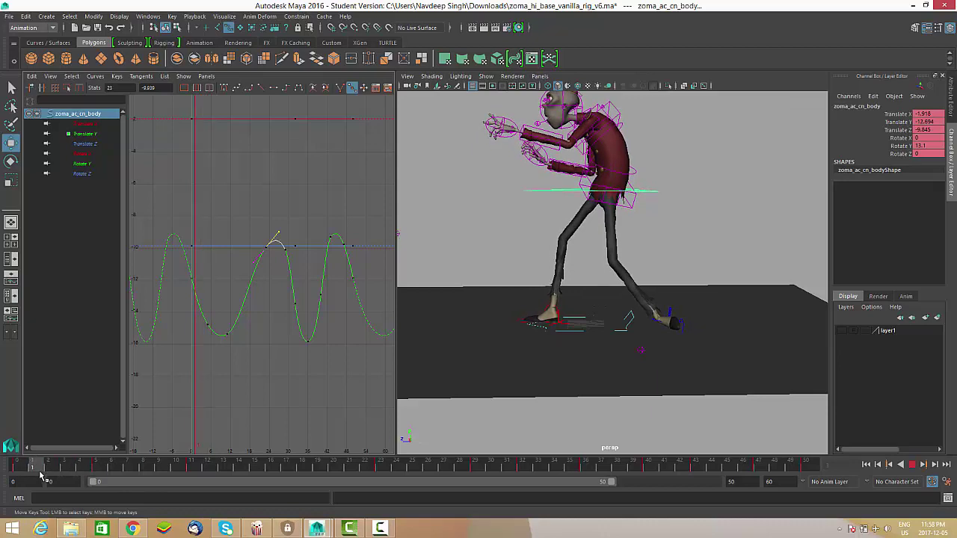
middle_click_drag(257, 359, 277, 333, "alt")
right_click_drag(277, 333, 284, 270, "alt")
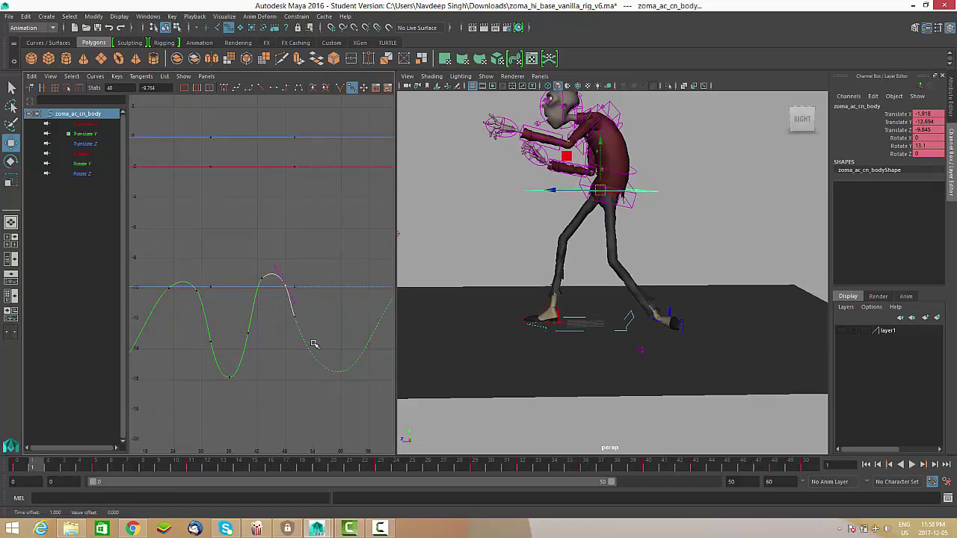
Move the body's Translate Y key at frame 5 to frame 3, keeping its value.
middle_click_drag(269, 362, 354, 326, "alt")
middle_click_drag(230, 341, 282, 344, "alt")
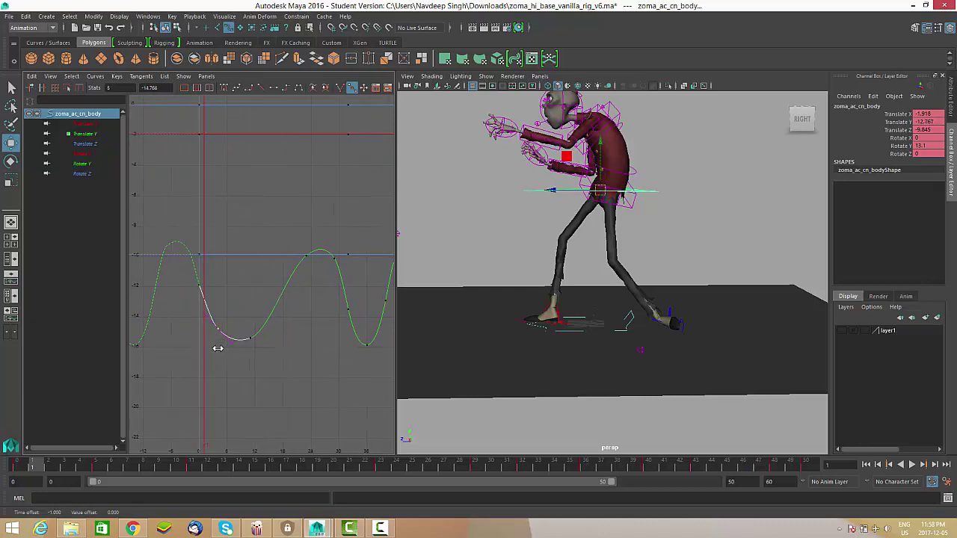
middle_click_drag(218, 349, 216, 349, "shift")
right_click_drag(215, 348, 217, 304, "alt")
middle_click_drag(217, 304, 284, 295, "alt")
right_click_drag(284, 295, 271, 309, "alt")
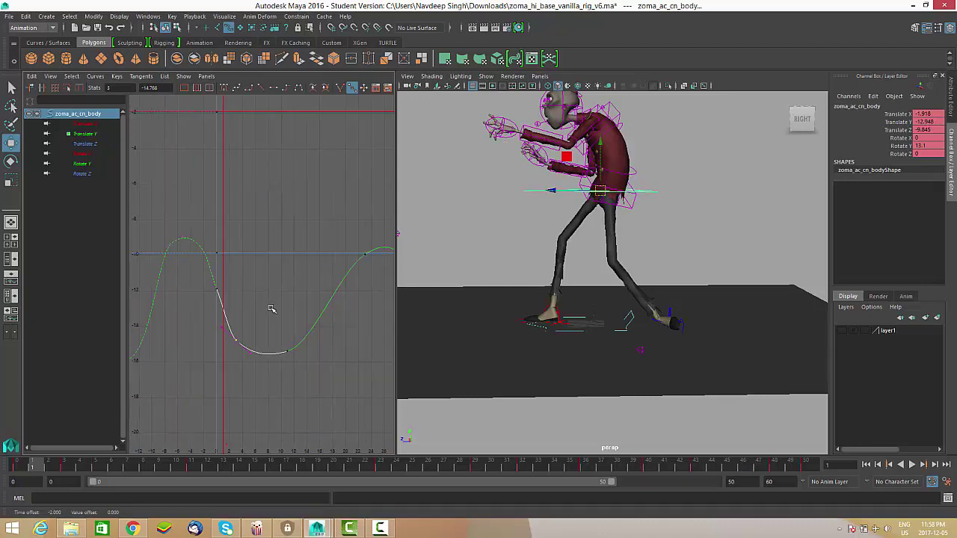
Select the Translate Y keys at frames 0 and 50 and steepen their tangents together.
left_click(209, 305)
middle_click_drag(209, 305, 299, 307, "alt")
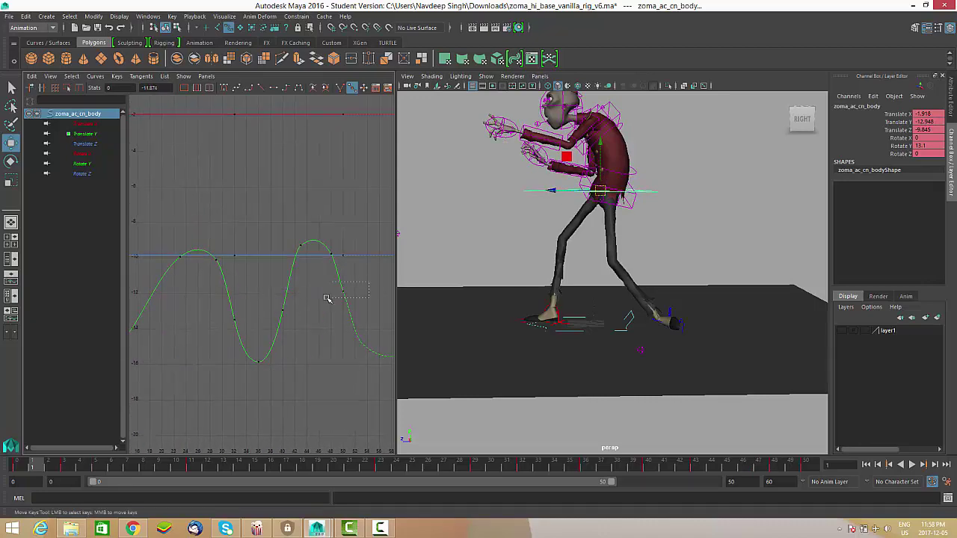
middle_click_drag(306, 339, 368, 343, "alt")
middle_click_drag(160, 341, 172, 318, "alt")
middle_click_drag(374, 306, 313, 300, "alt")
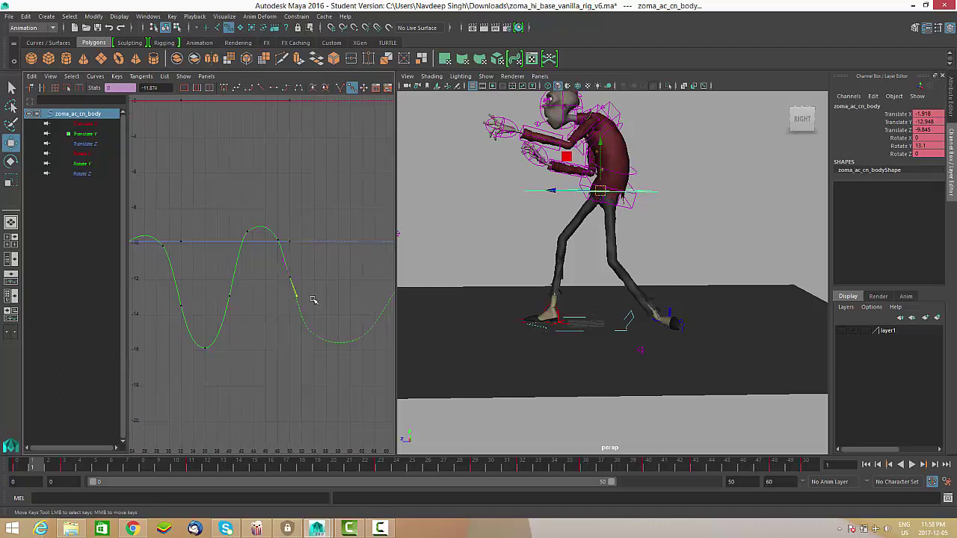
middle_click_drag(228, 342, 359, 319, "alt")
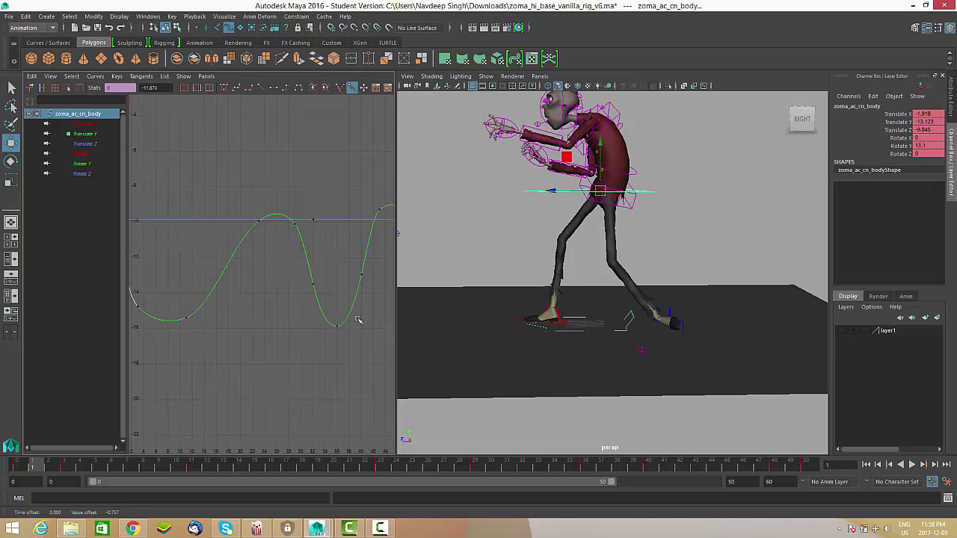
Move the Translate Y key at frame 11 to frame 10 and play back the walk to check the timing.
scroll(235, 314, "down", 3)
middle_click_drag(235, 314, 287, 321, "alt")
scroll(237, 325, "up", 6)
left_click_drag(236, 303, 193, 353)
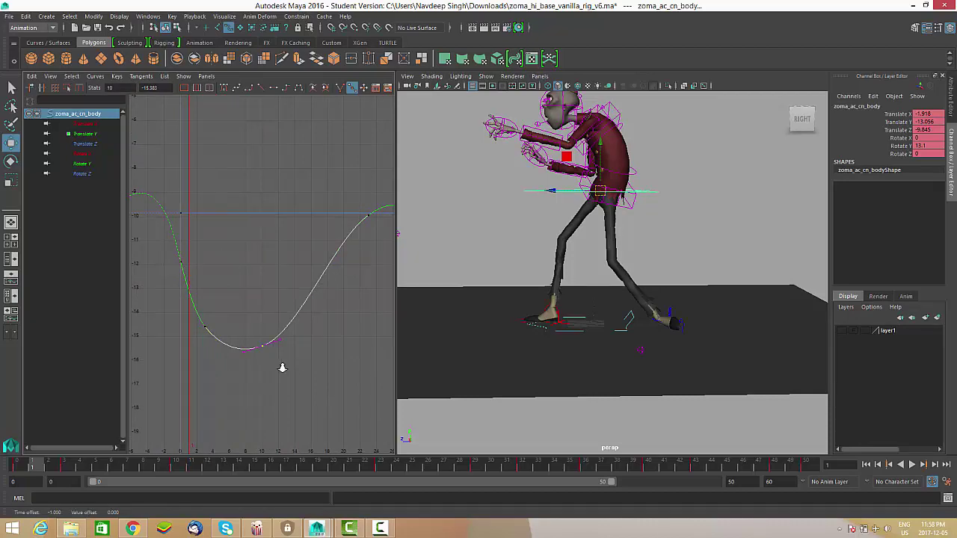
key("a")
left_click(913, 465)
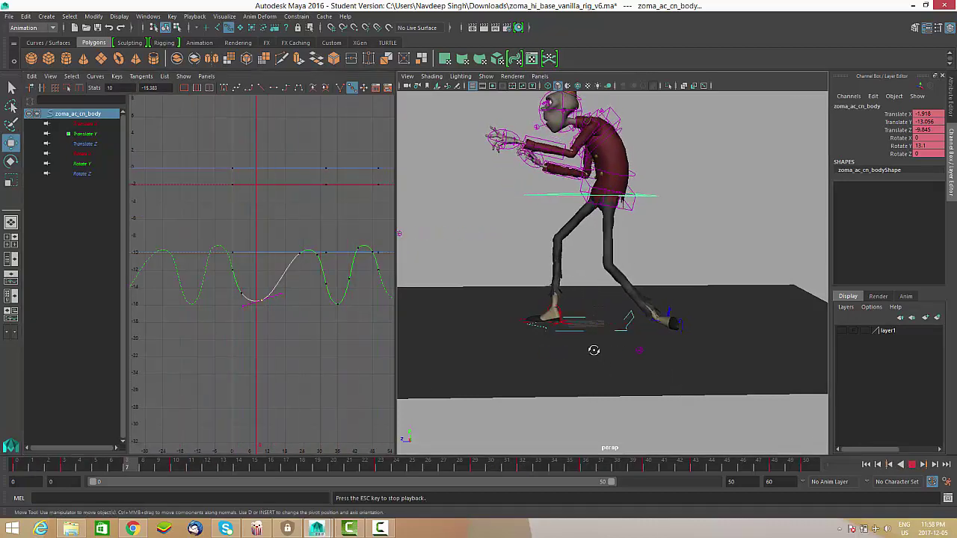
left_click(911, 465)
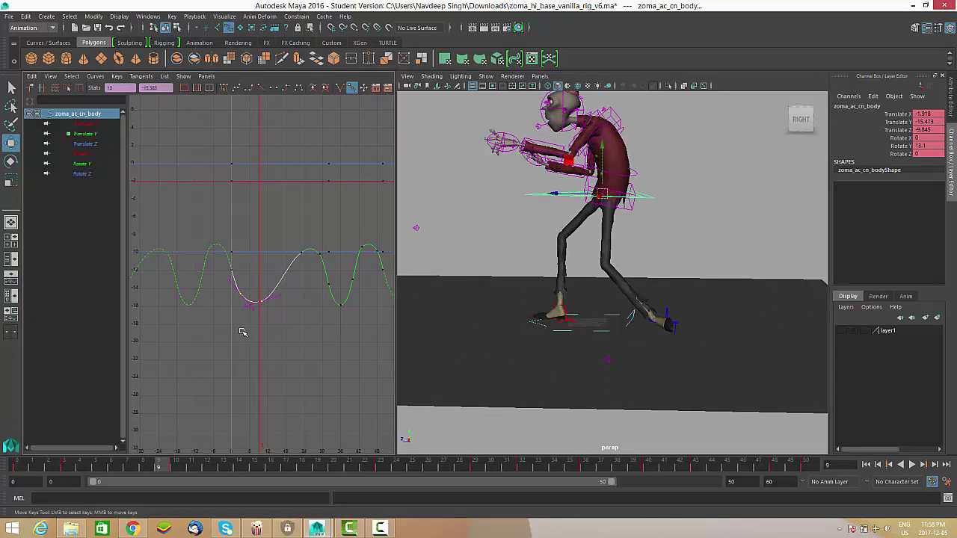
Lower the Translate Y keys at frames 3 and 10 slightly and key a deeper body dip of -18.91 at frame 7.
scroll(269, 288, "up", 2)
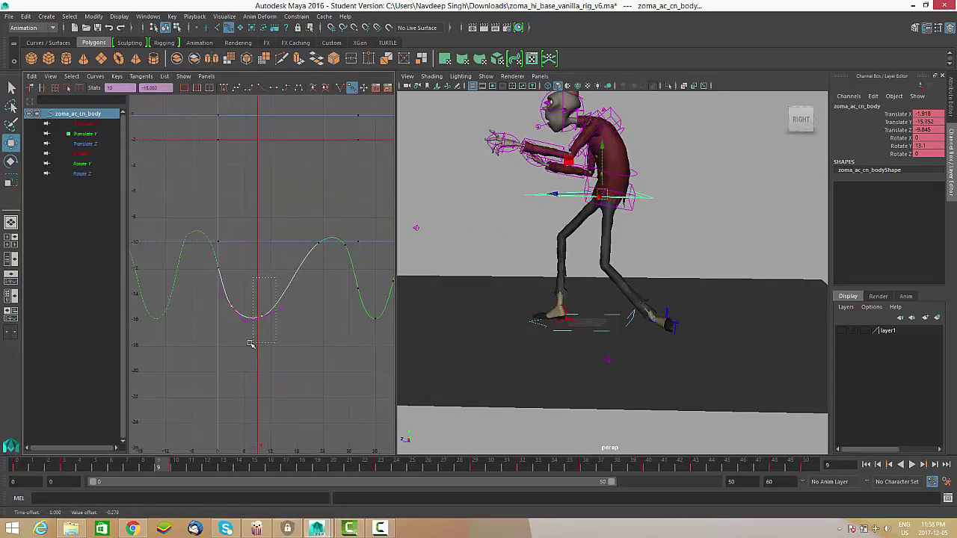
scroll(254, 351, "up", 3)
left_click_drag(170, 466, 126, 466)
middle_click_drag(258, 322, 232, 315)
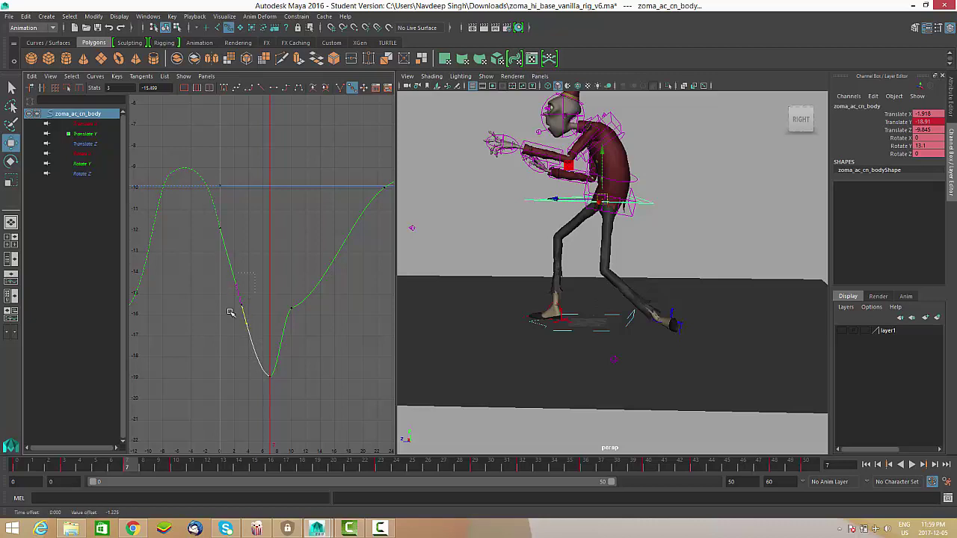
Lower the Translate Y key at frame 10 to -18.762 and steepen its outgoing tangent towards frame 23.
middle_click_drag(281, 325, 270, 324, "alt")
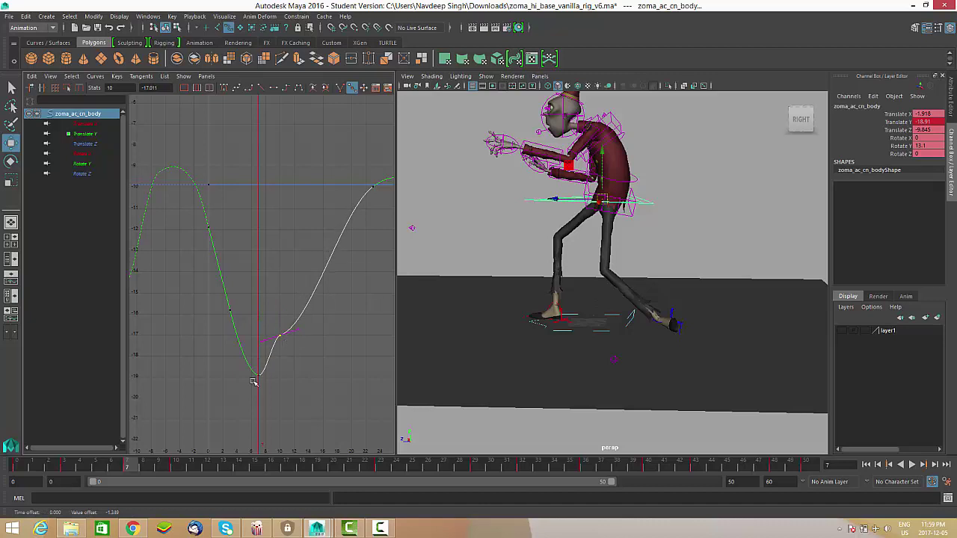
mouse_move(141, 468)
left_mouse_down()
mouse_move(126, 468)
mouse_move(210, 468)
left_mouse_up()
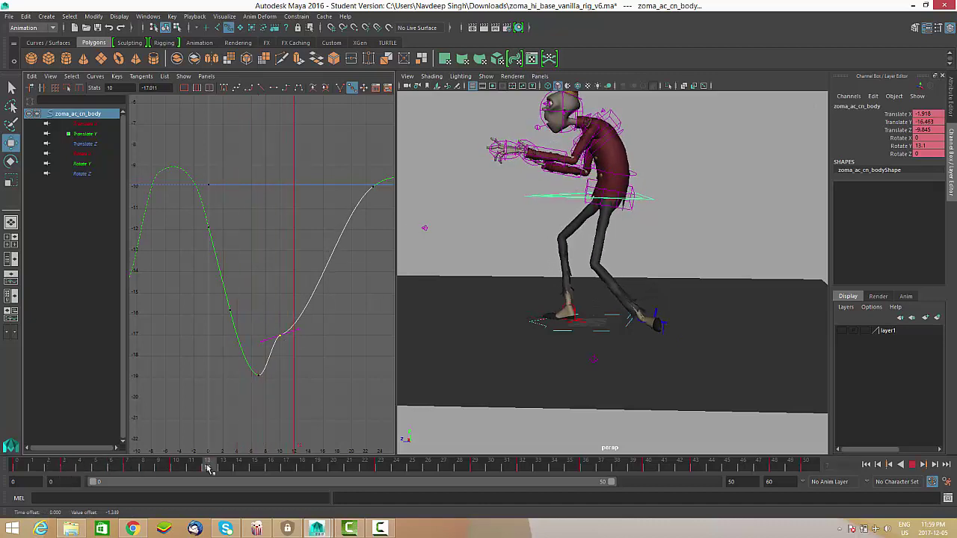
middle_click_drag(306, 374, 267, 383, "alt")
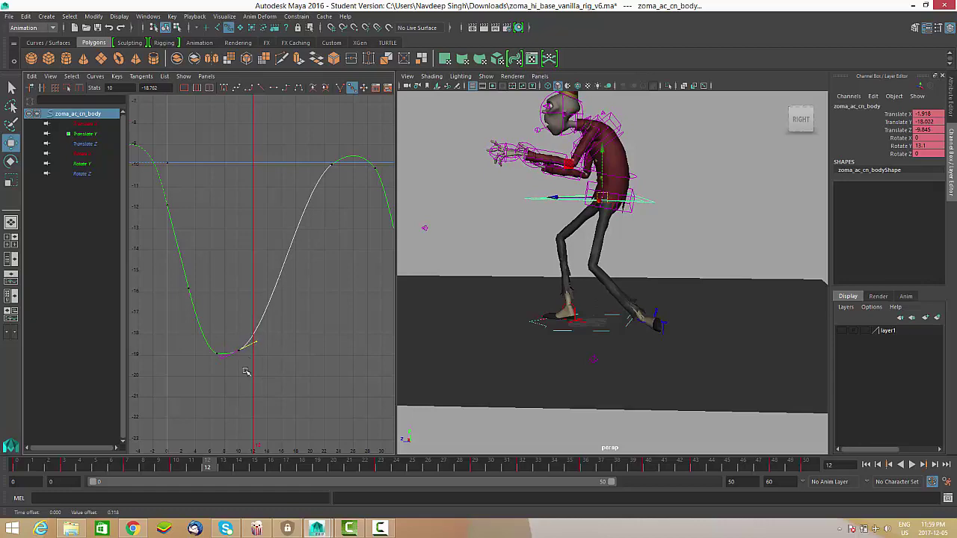
Play back the walk and move the Translate Y key at frame 10 to frame 12, raised to about -15.9.
key("alt+v")
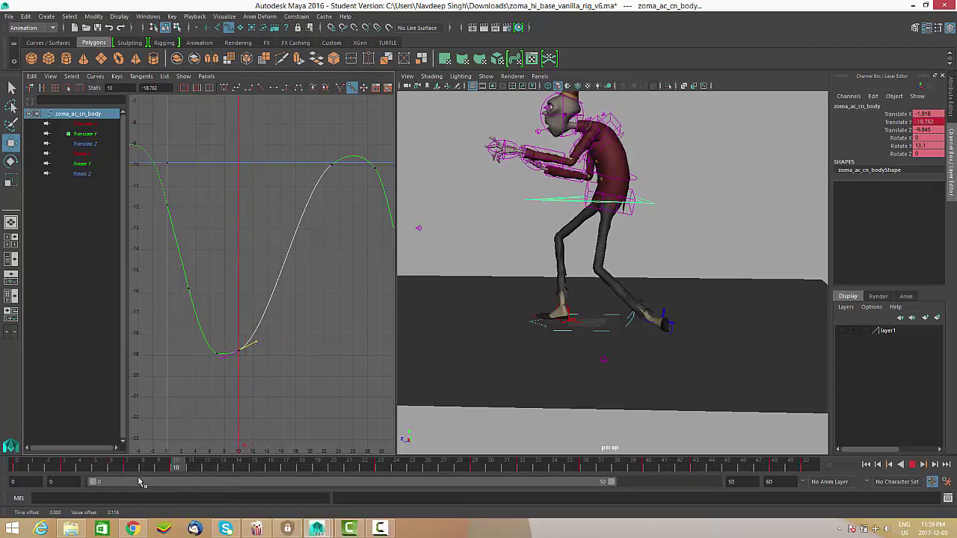
key("alt+v")
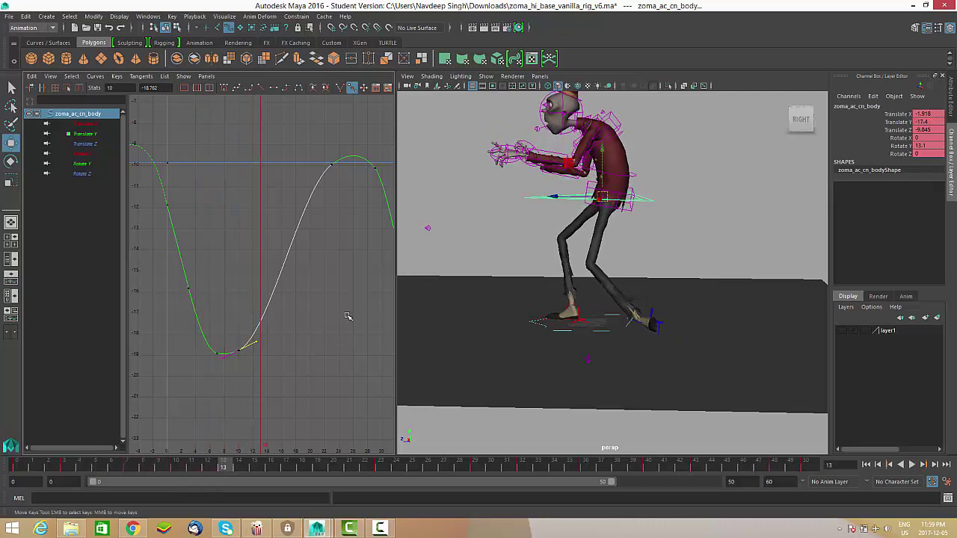
key("alt+comma")
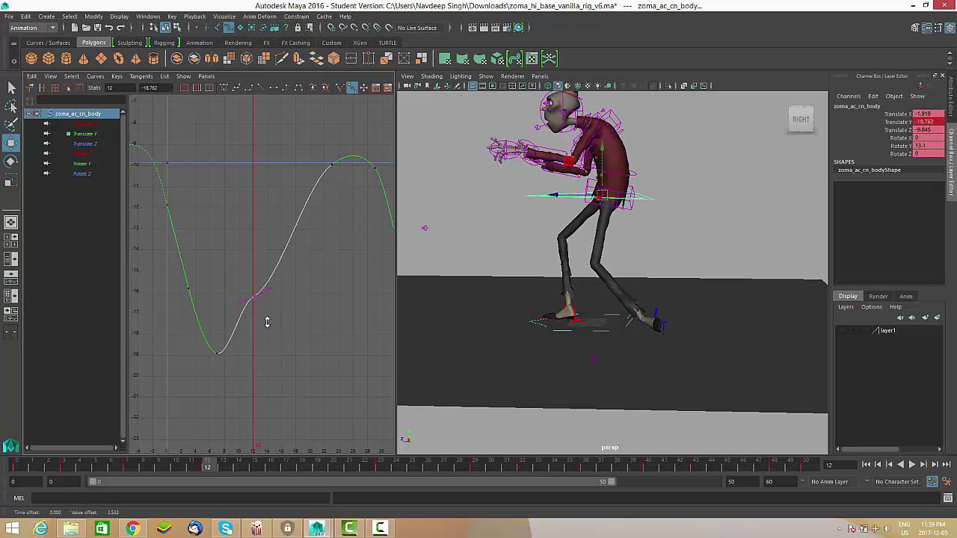
Add a Translate Y key at frame 17, lower it to -16.491 and play back the walk.
left_click_drag(213, 470, 293, 470)
key("s")
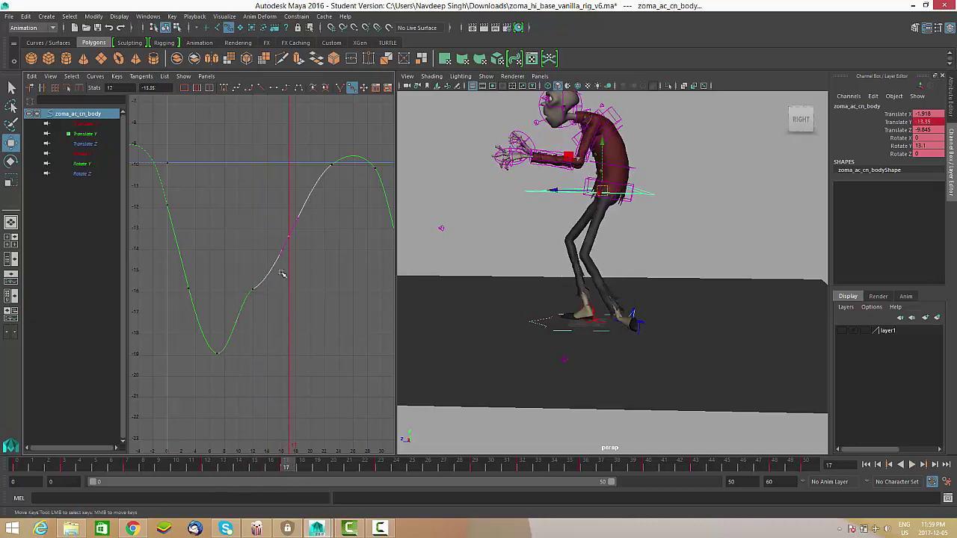
right_click_drag(317, 317, 301, 308, "alt")
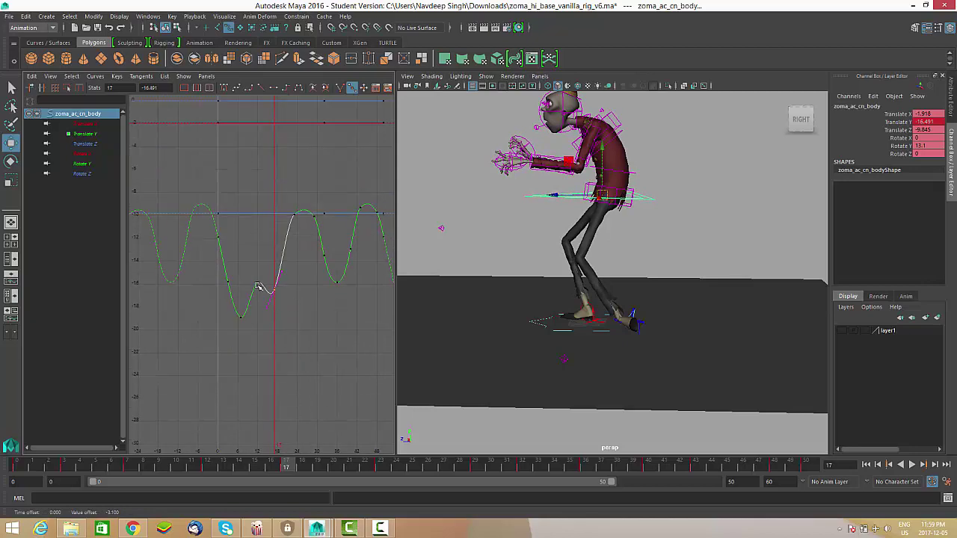
middle_click_drag(331, 348, 304, 354, "alt")
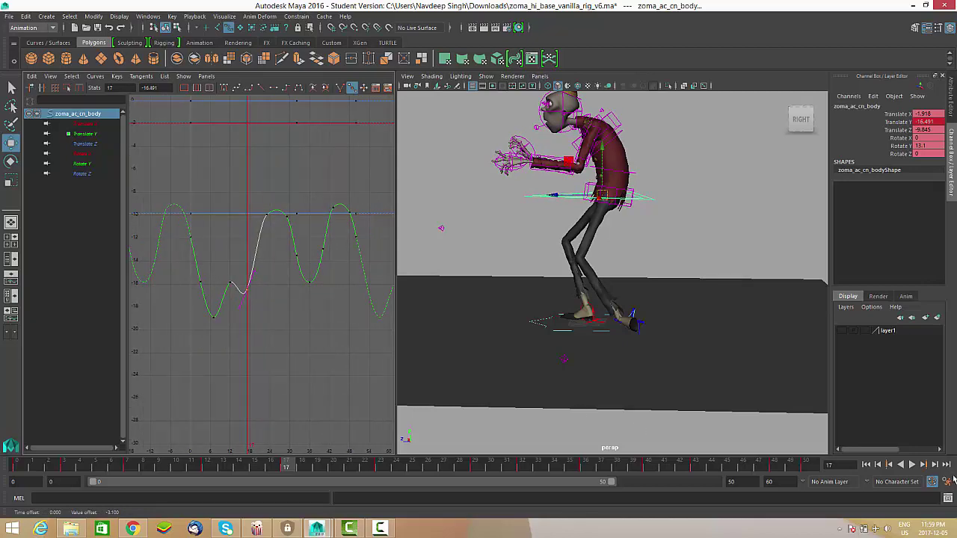
left_click(913, 464)
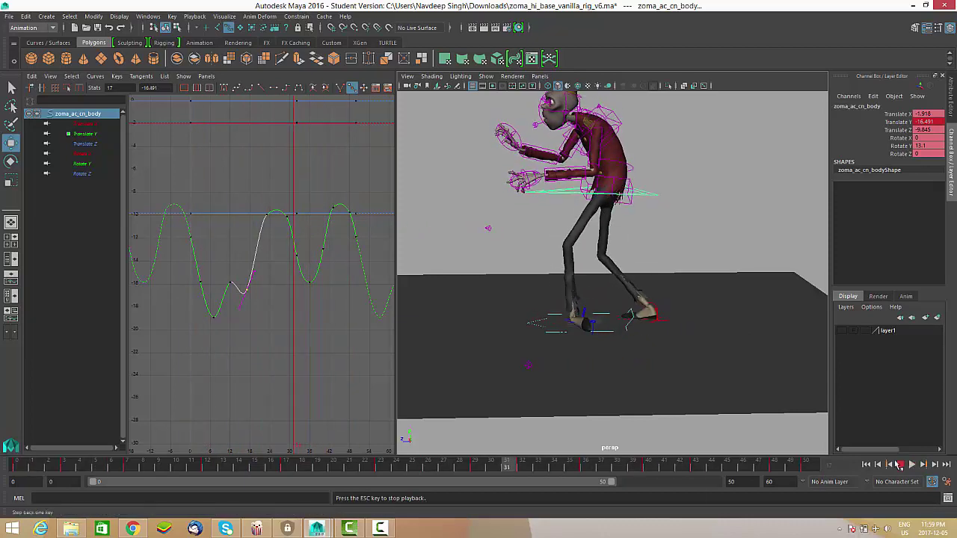
left_click(911, 464)
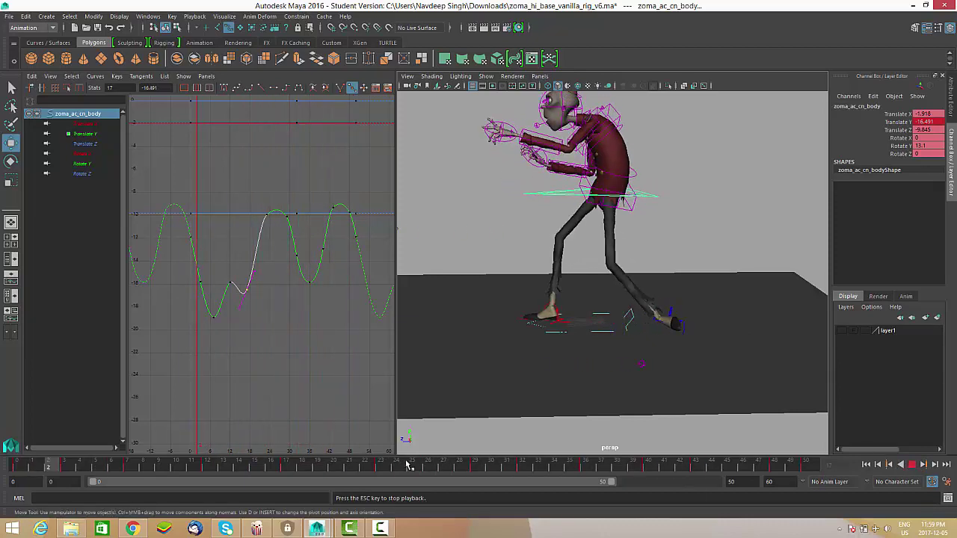
key("Escape")
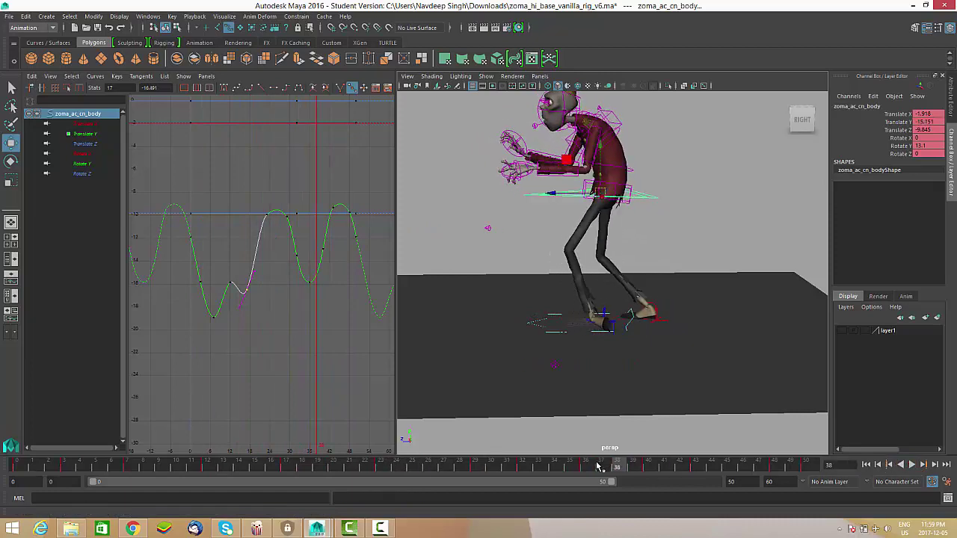
key("alt+v")
left_click_drag(783, 456, 833, 458)
Lower the Translate Y keys at frames 0 and 50 to -12.092 and move the frame 3 key to frame 2 at -16.26.
left_click(359, 239)
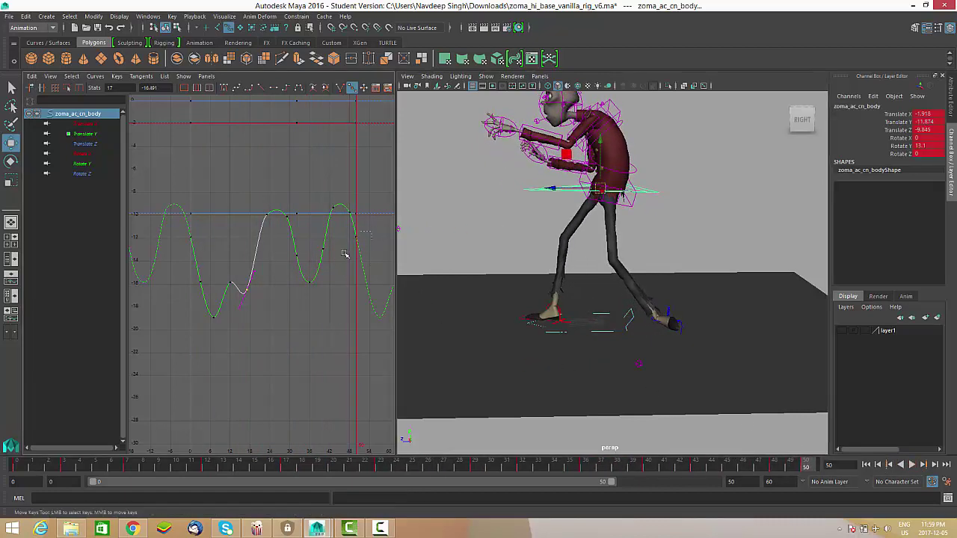
middle_click_drag(209, 241, 289, 259)
scroll(210, 280, "up", 3)
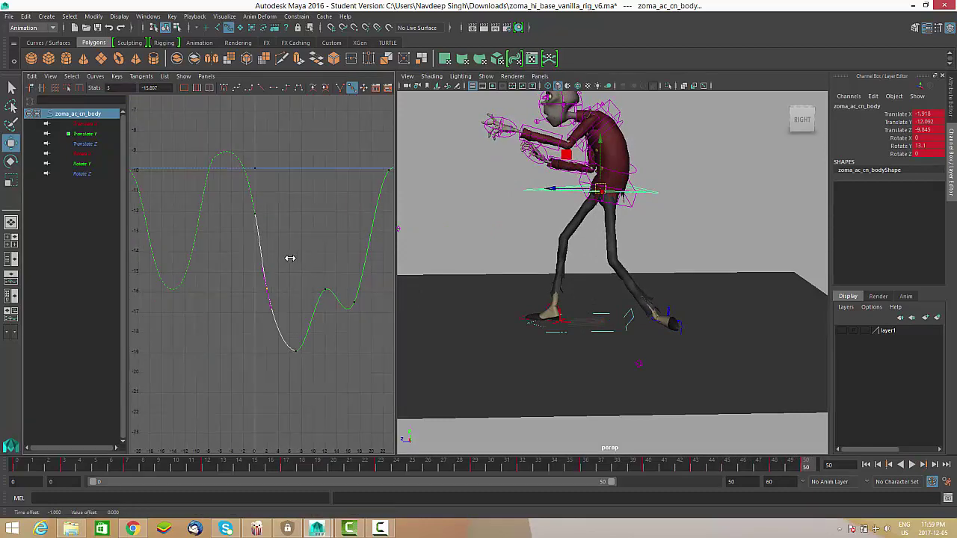
scroll(294, 260, "up", 3)
left_click_drag(297, 264, 258, 310)
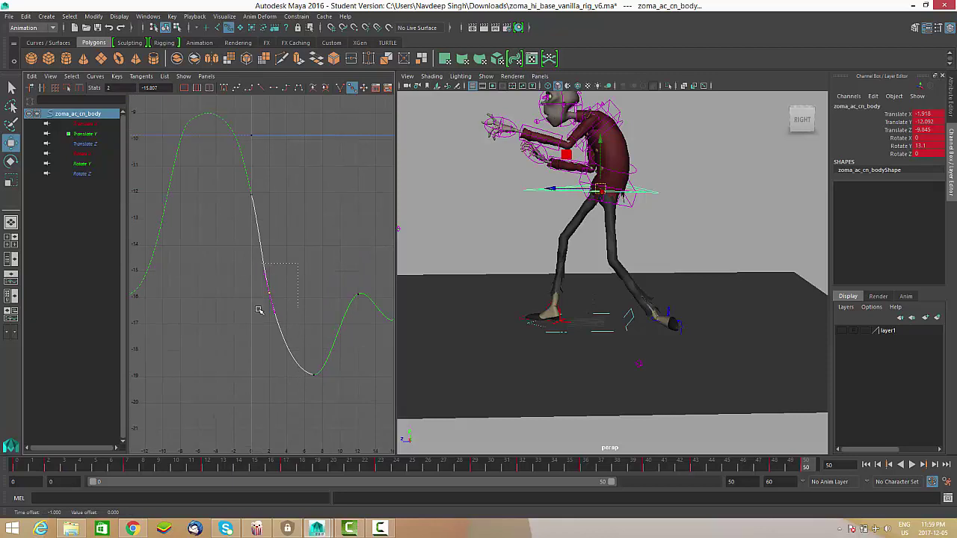
middle_click_drag(363, 282, 289, 272, "alt")
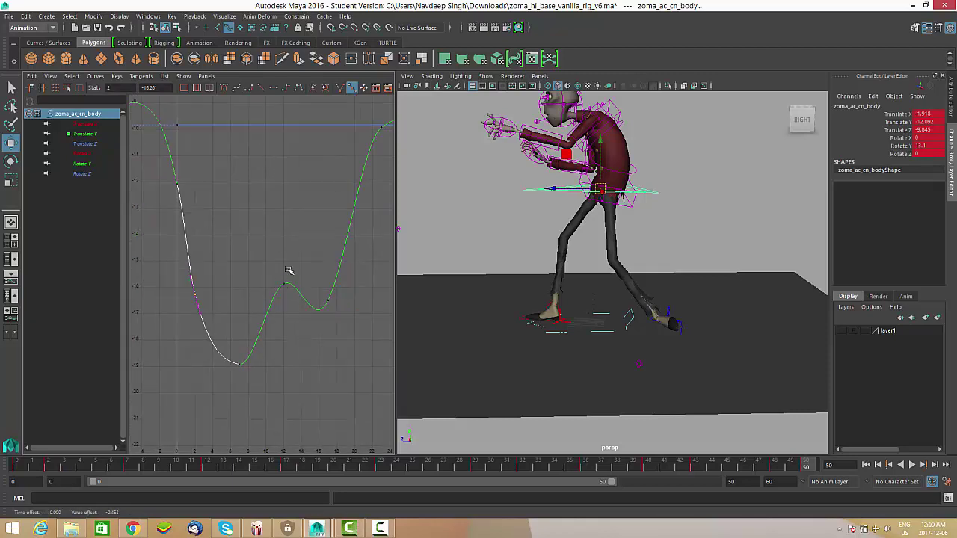
Set the Translate Y keys at frames 12 and 17 to -17.321 and about -14, and play back the walk.
left_click_drag(288, 271, 269, 310)
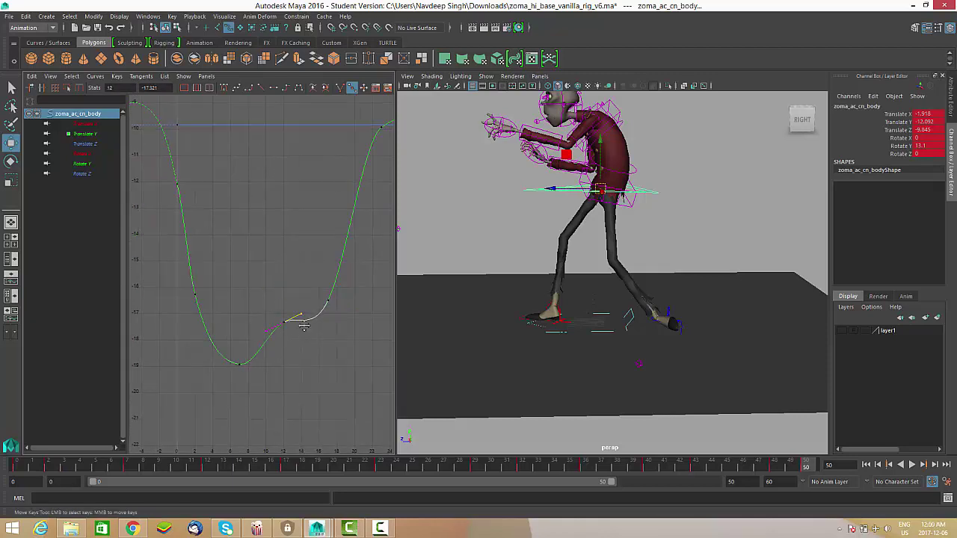
middle_click_drag(324, 321, 272, 252, "alt")
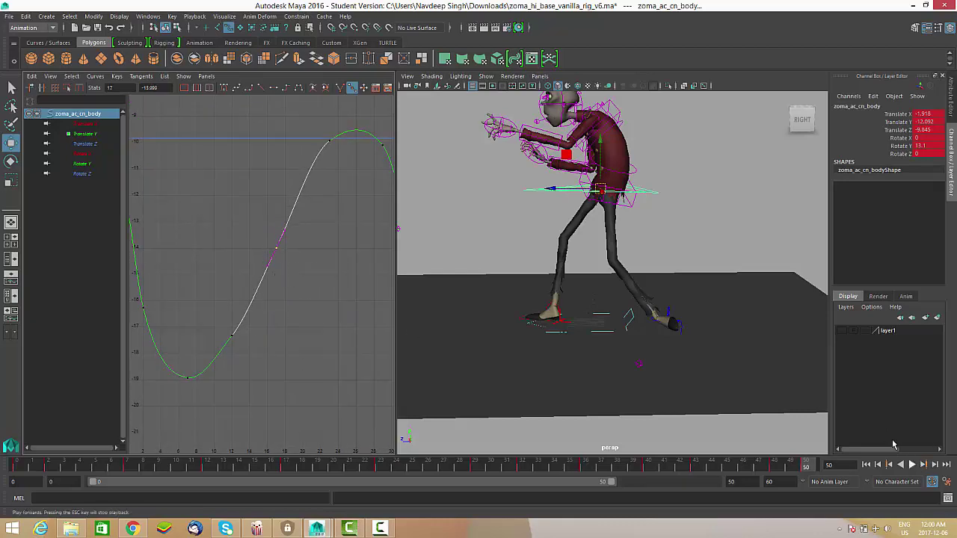
left_click(912, 464)
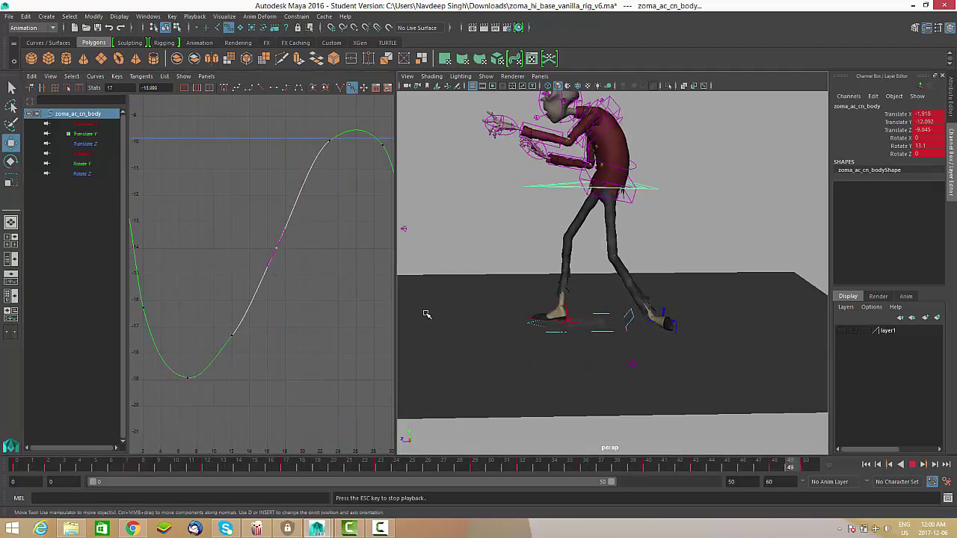
left_click_drag(486, 309, 565, 314, "alt")
scroll(565, 314, "down", 2)
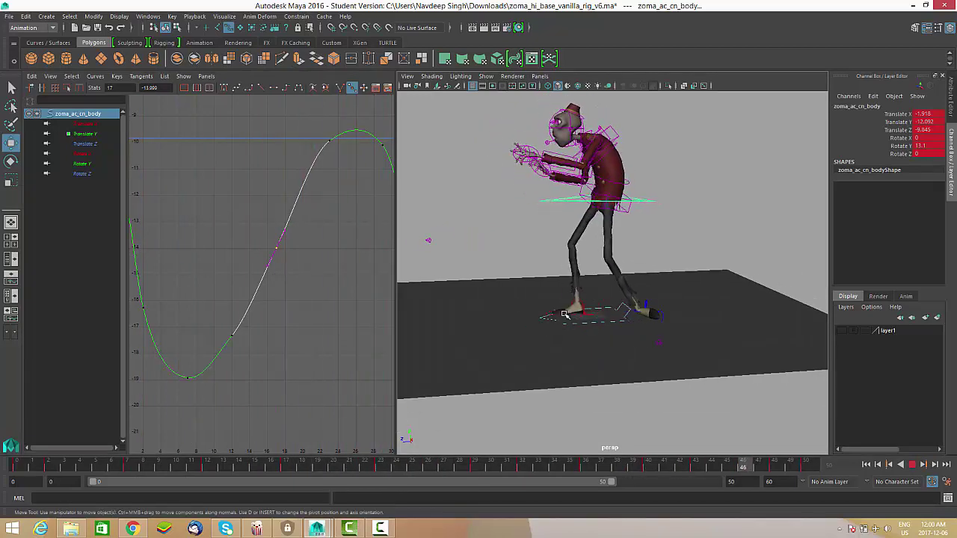
scroll(309, 284, "down", 3)
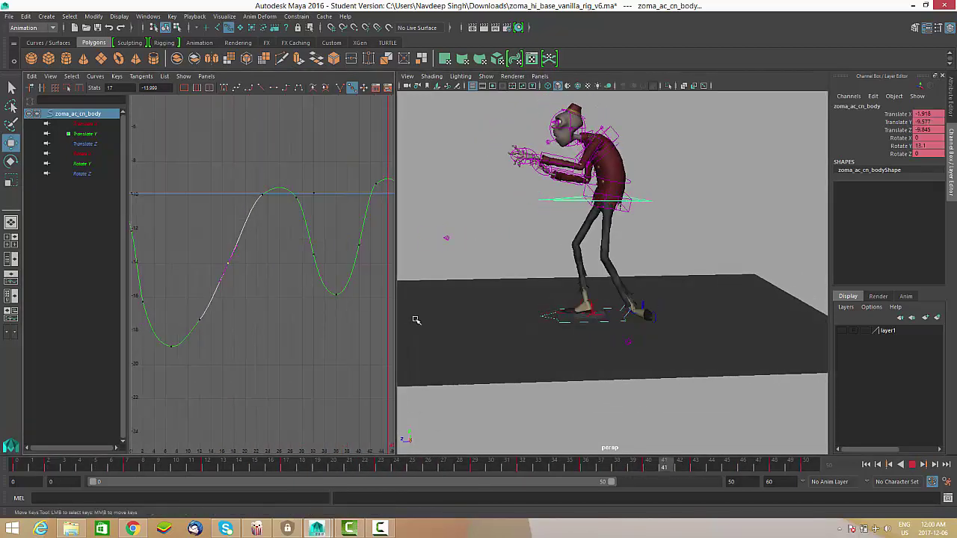
key("Escape")
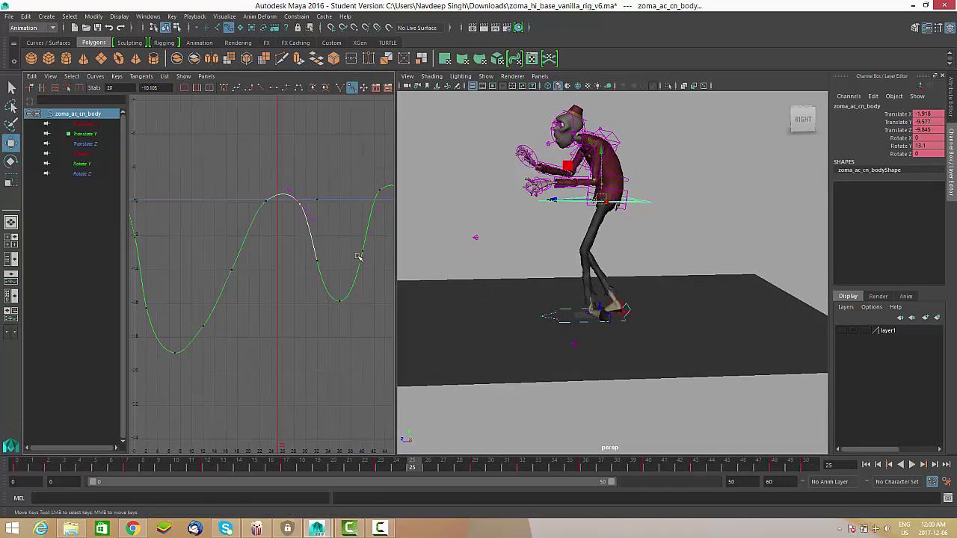
Shift the Translate Y keys at frames 0, 2, 48 and 50 one frame earlier.
middle_click_drag(359, 257, 362, 201, "alt")
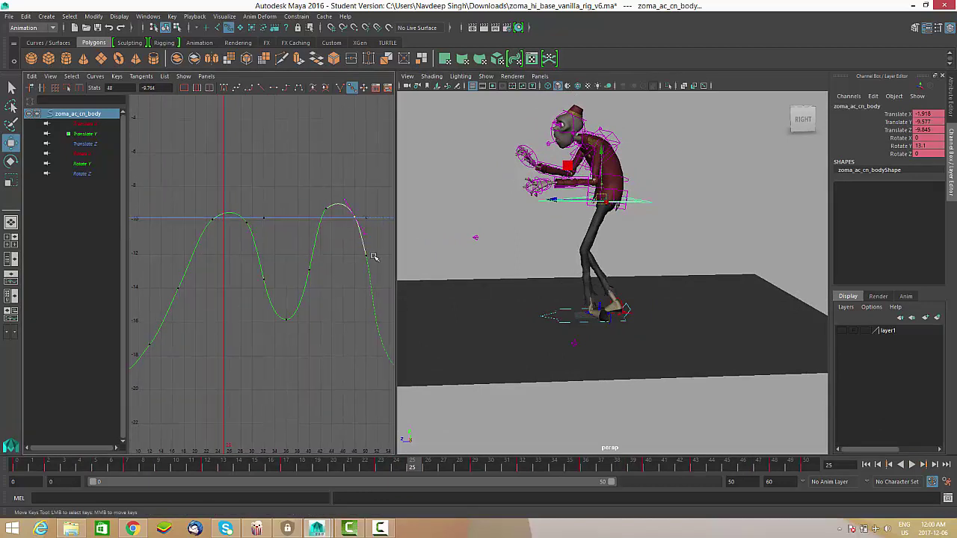
middle_click_drag(344, 281, 217, 302, "alt")
scroll(301, 294, "down", 2)
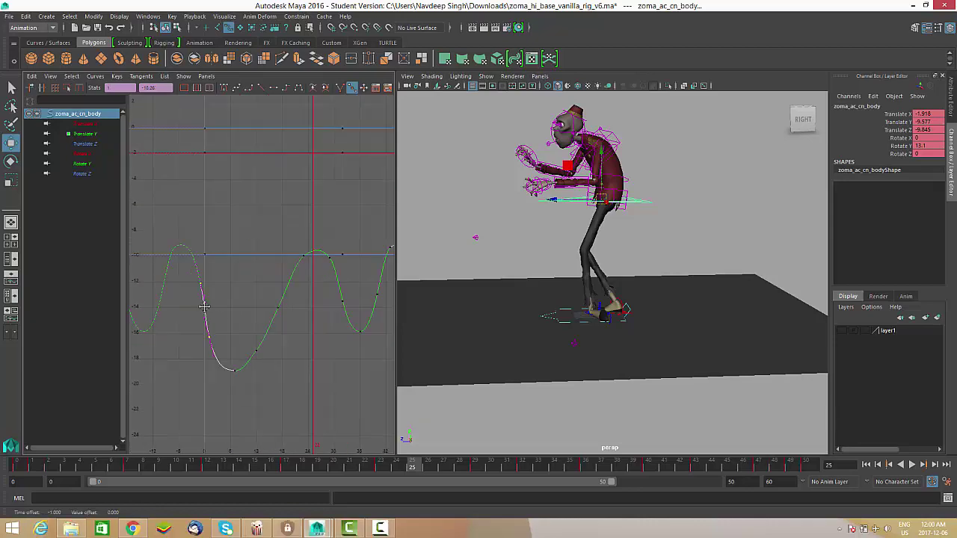
middle_click_drag(315, 296, 269, 303, "alt")
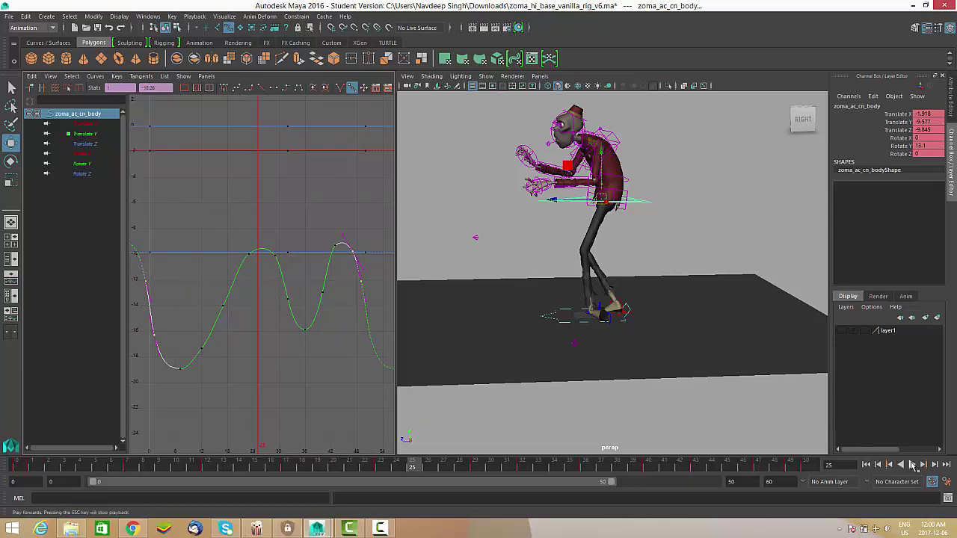
Play back the walk and examine the body's vertical motion from the side and the front.
left_click(913, 465)
left_click_drag(664, 287, 611, 277, "alt")
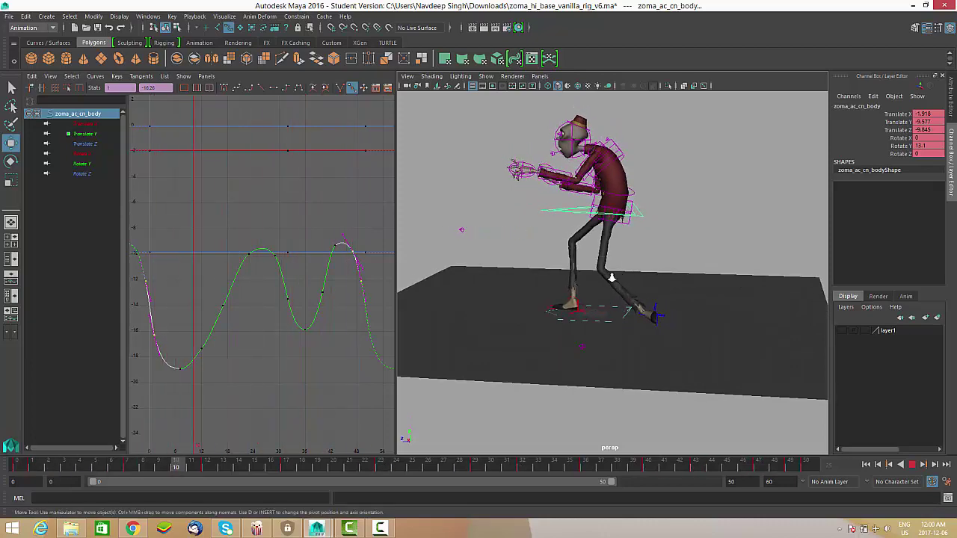
right_click_drag(612, 277, 658, 291, "alt")
middle_click_drag(658, 291, 666, 281, "alt")
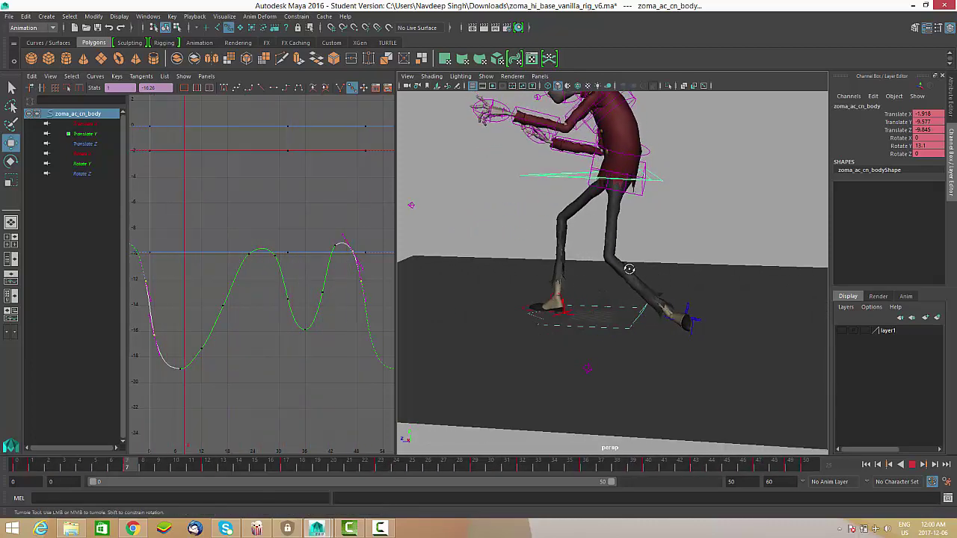
left_click_drag(629, 269, 656, 292, "alt")
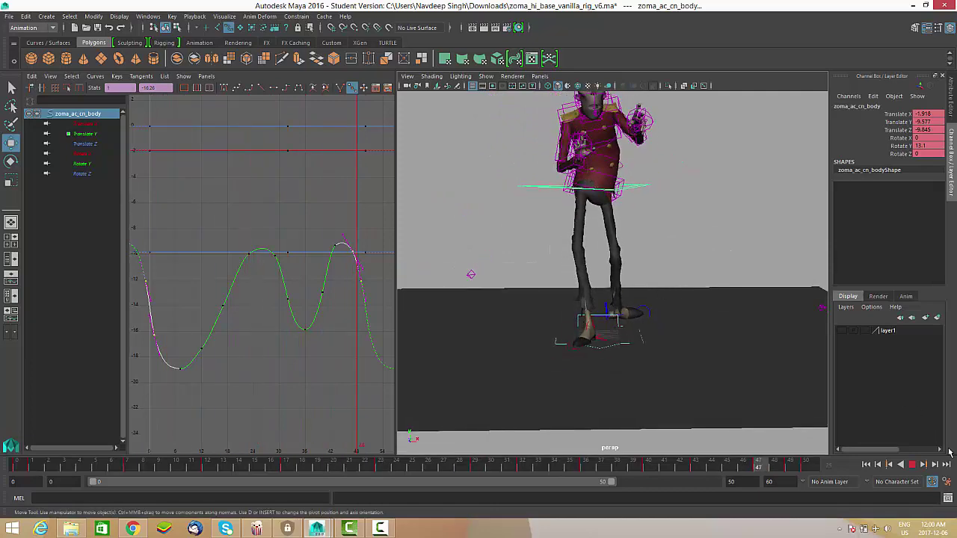
left_click(912, 465)
scroll(639, 232, "up", 1)
middle_click_drag(639, 232, 644, 247, "alt")
Reselect the zombie's body control, isolate its Translate X curve and frame it in the graph.
left_click(692, 212)
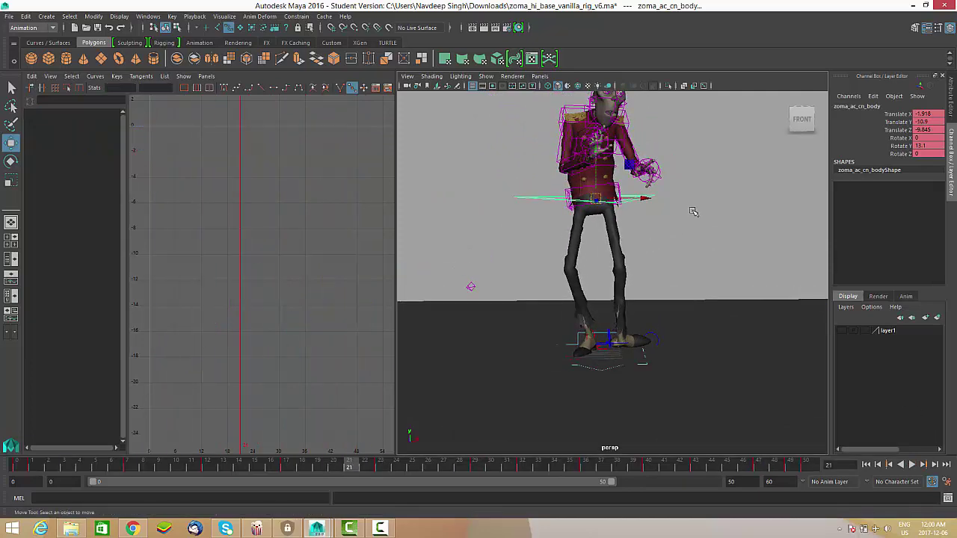
left_click_drag(693, 212, 656, 368, "alt")
left_click(661, 195)
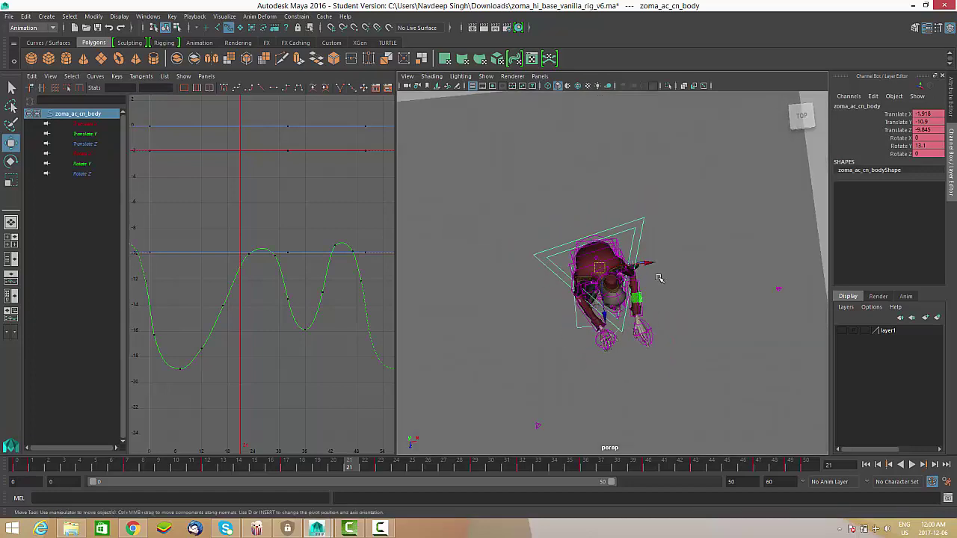
left_click_drag(621, 301, 630, 275, "alt")
left_click(82, 124)
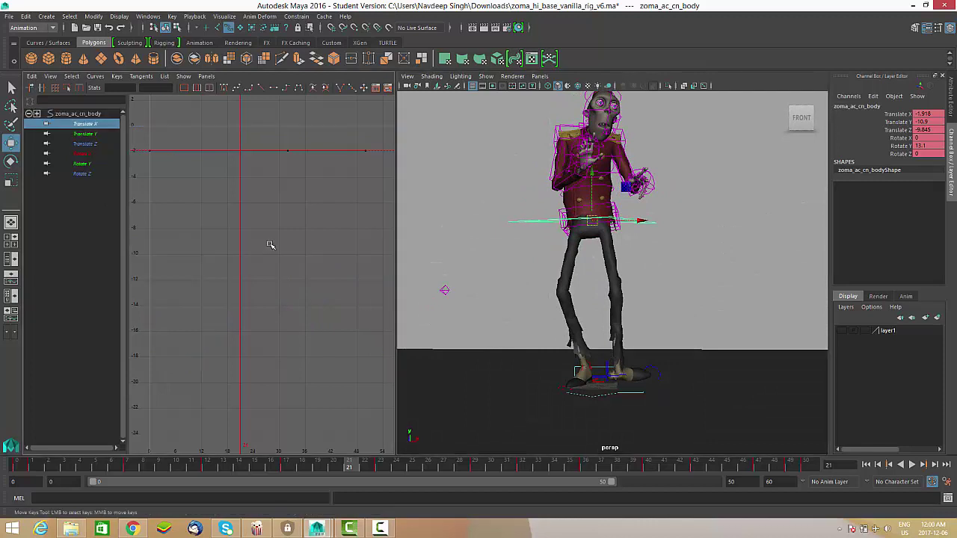
key("f")
left_click_drag(282, 243, 296, 297)
middle_click_drag(296, 297, 285, 256)
key("ctrl+z")
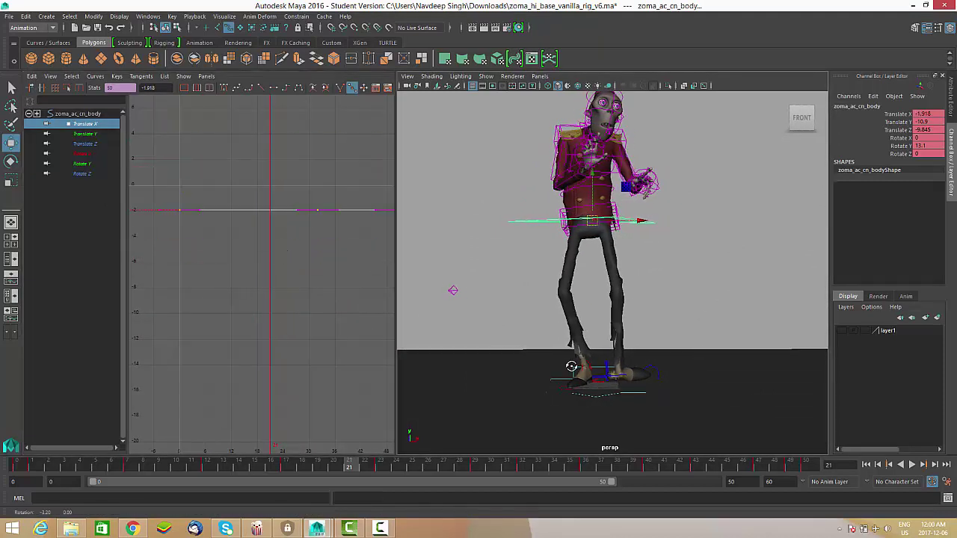
Play back the walk from the front and add a Translate X key at frame 21, lowered to -7.12.
key("alt+shift+v")
key("alt+v")
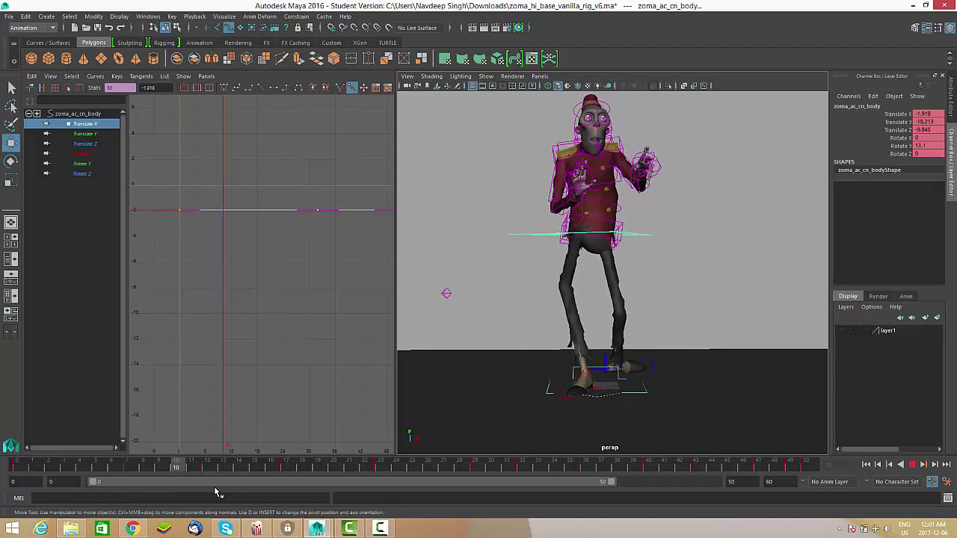
key("alt+v")
mouse_move(578, 376)
left_mouse_down("alt")
mouse_move(673, 372)
mouse_move(568, 374)
left_mouse_up("alt")
middle_click_drag(331, 267, 332, 282, "alt")
key("s")
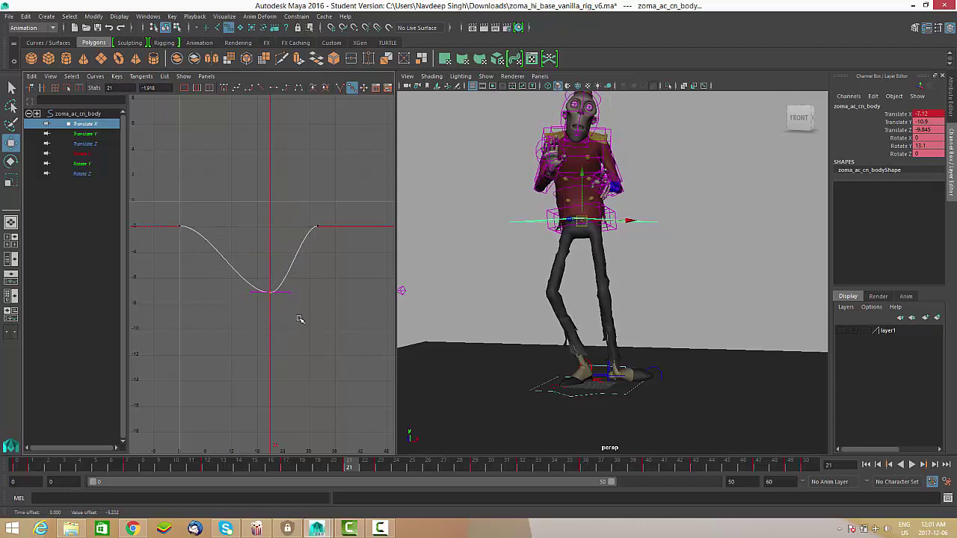
Add a Translate X key of -5.702 at frame 29 to ease the body's sideways shift.
left_click_drag(533, 329, 591, 332, "alt")
left_click_drag(350, 469, 475, 469)
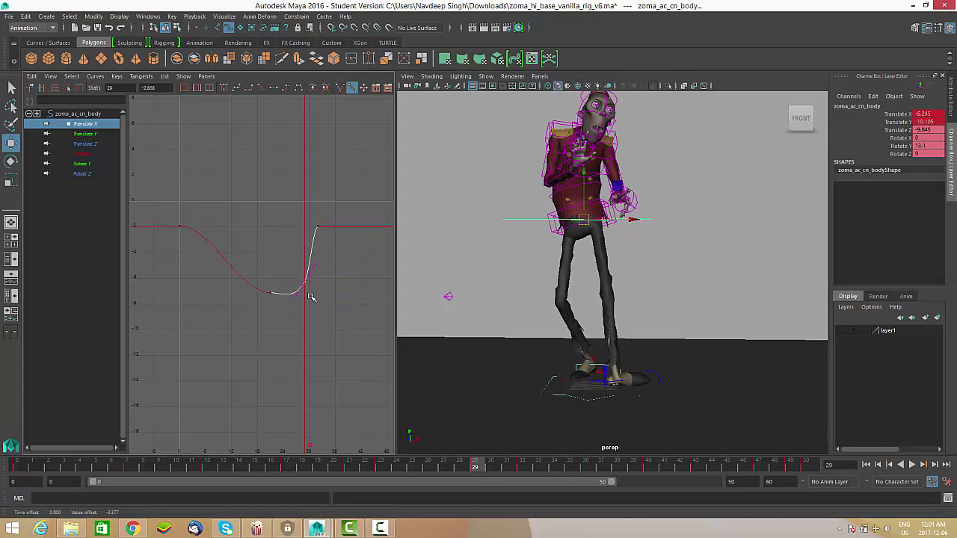
middle_click_drag(311, 297, 312, 290)
Play back the walk, and move the Translate X key at frame 32 to frame 37, raised to 3.012.
left_click_drag(522, 309, 535, 316, "alt")
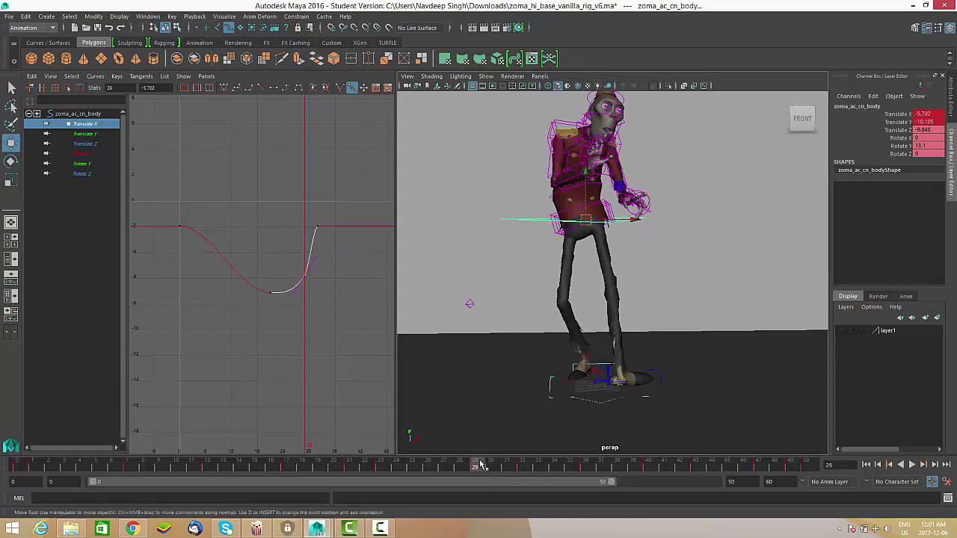
key("alt+v")
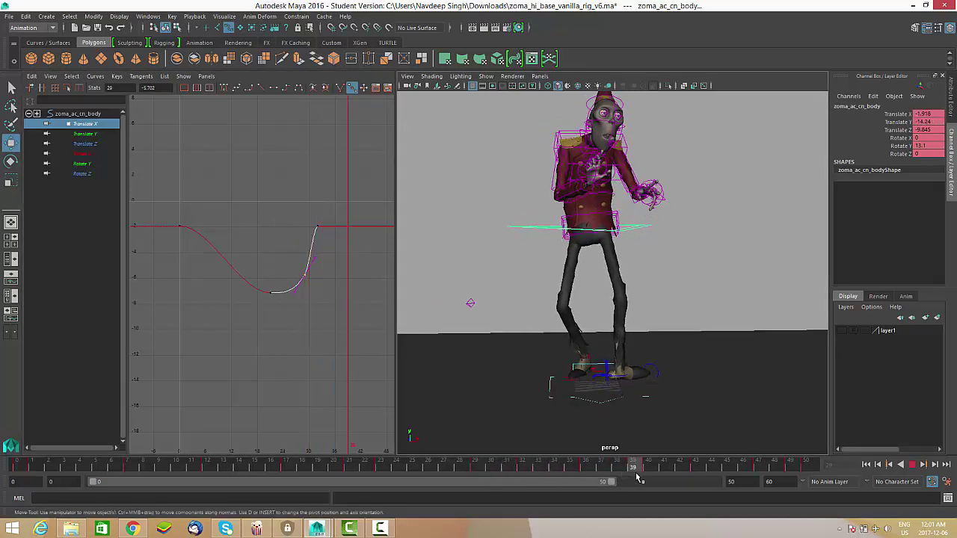
key("alt+v")
middle_click_drag(291, 245, 231, 243, "alt")
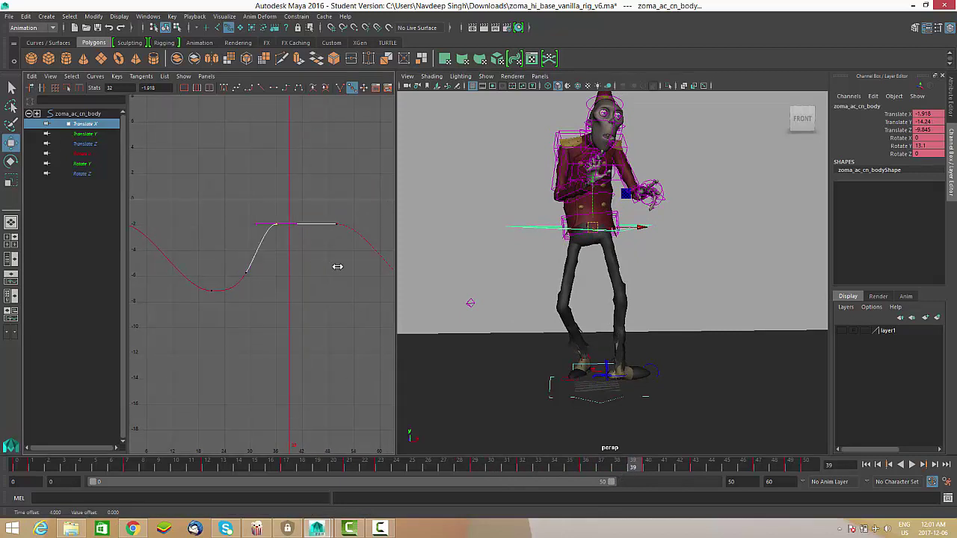
middle_click_drag(325, 294, 305, 238, "shift")
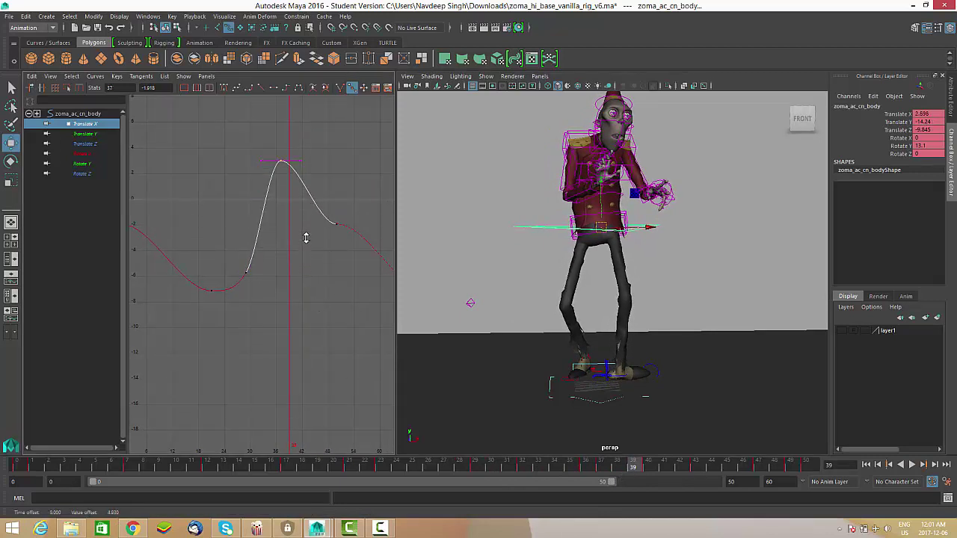
Play the walk up to frame 45 and add a Translate X key at frame 46, lowered to -4.015.
key("alt+v")
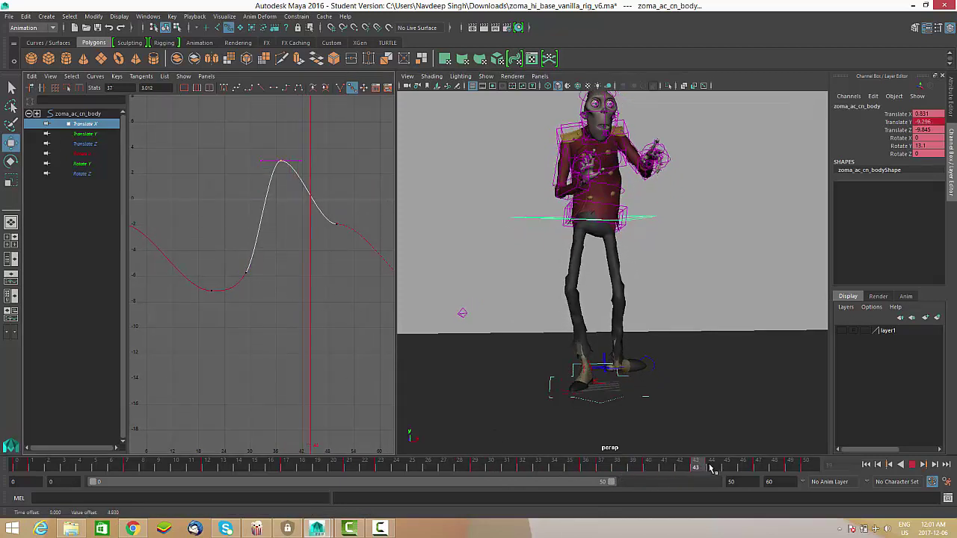
key("alt+v")
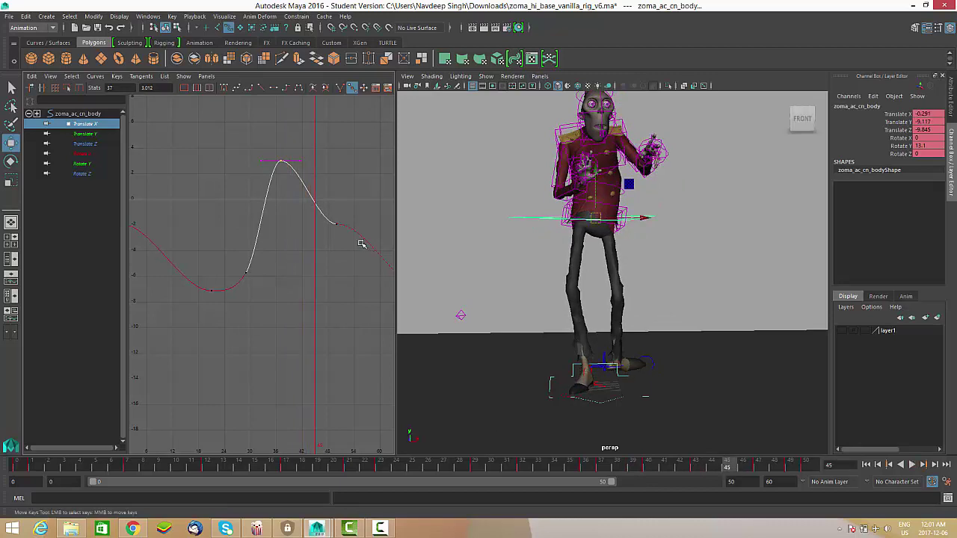
middle_click_drag(302, 215, 332, 290)
key("ctrl+z")
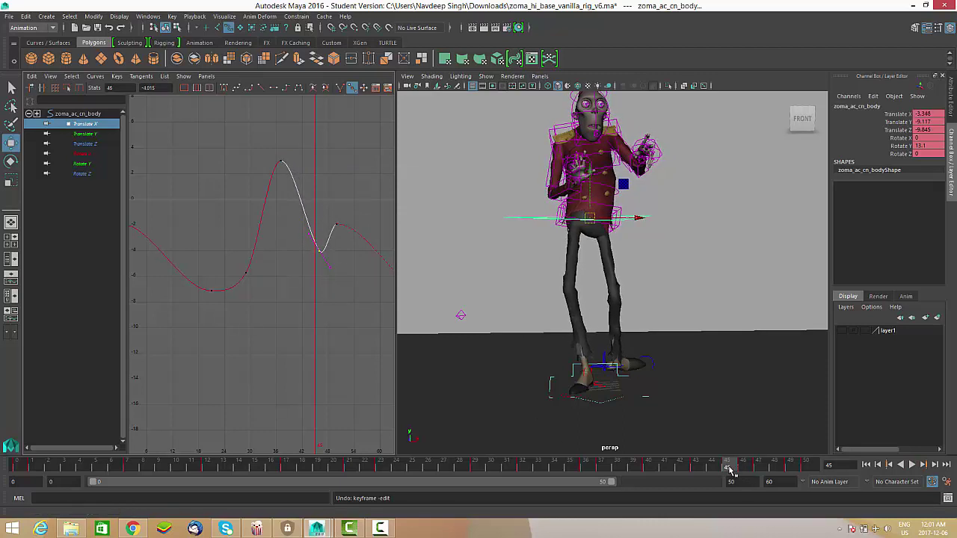
Add a Translate X key at frame 40 and raise it to 2.604 to hold the sideways shift longer.
left_click_drag(730, 471, 649, 461)
right_click_drag(296, 176, 305, 230, "alt+shift")
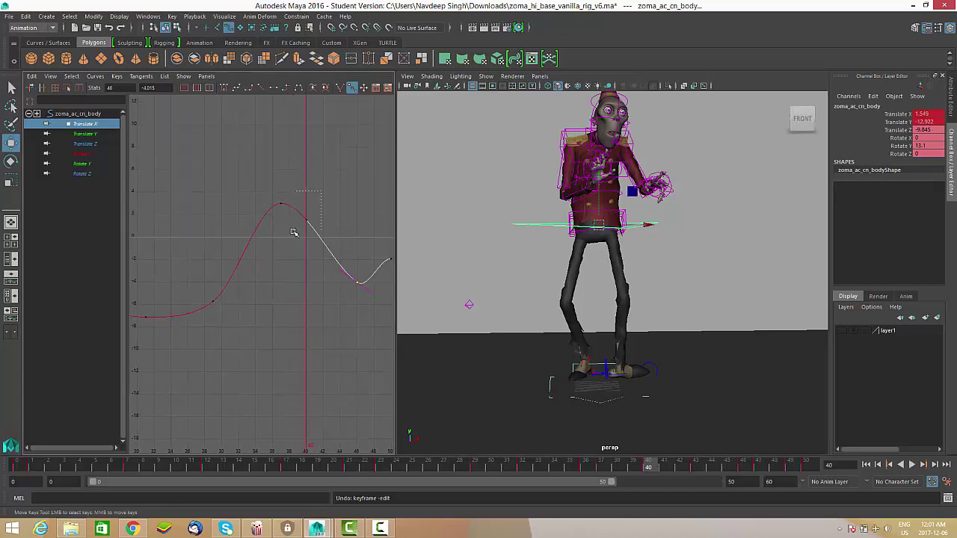
left_click_drag(292, 231, 293, 232)
right_click_drag(293, 232, 296, 205, "alt")
mouse_move(292, 214)
middle_mouse_down("alt")
mouse_move(250, 235)
mouse_move(280, 219)
middle_mouse_up("alt")
Tilt the tangent of the Translate X key at frame 37 upward to round off the curve's peak.
left_click_drag(266, 162, 240, 207)
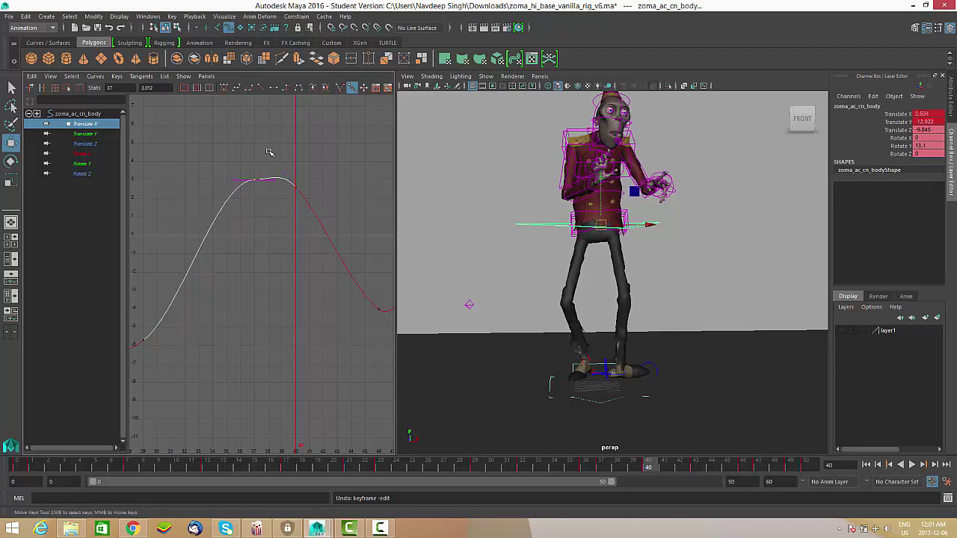
right_click_drag(290, 225, 296, 219, "alt")
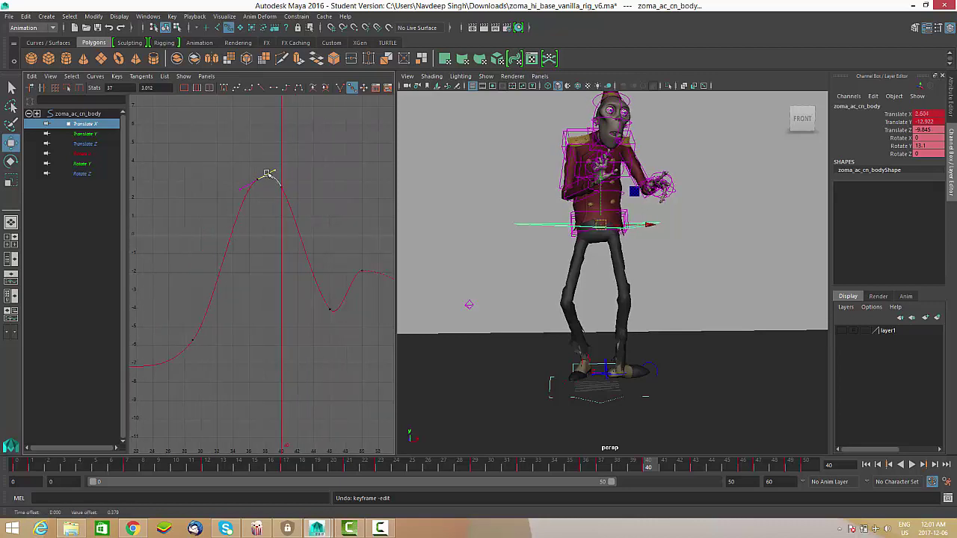
right_click_drag(151, 259, 343, 291, "alt")
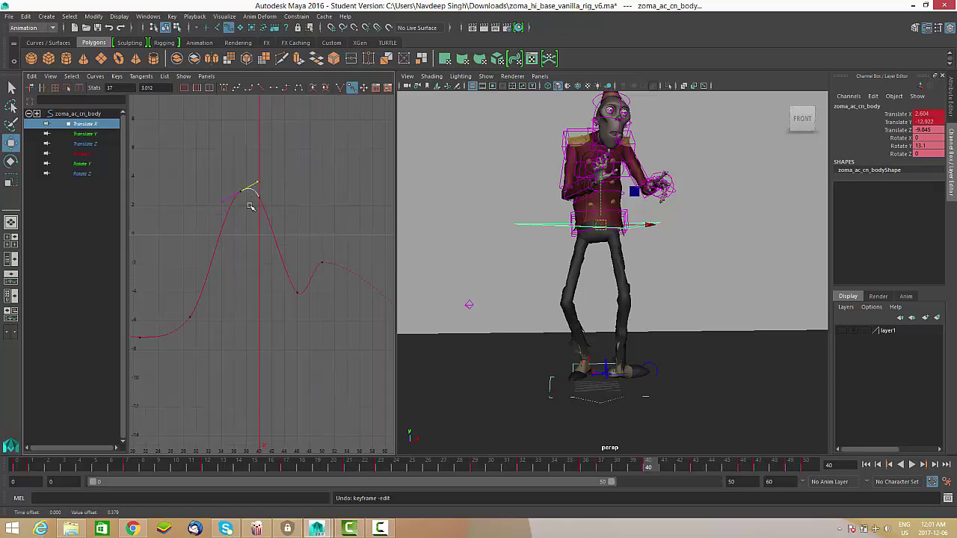
middle_click_drag(228, 246, 252, 270, "alt")
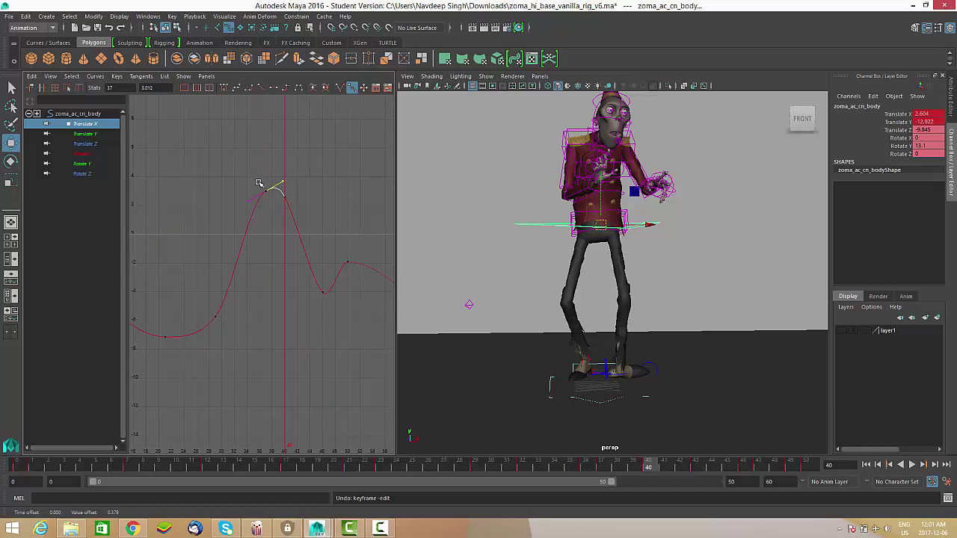
right_click_drag(297, 308, 271, 258, "alt")
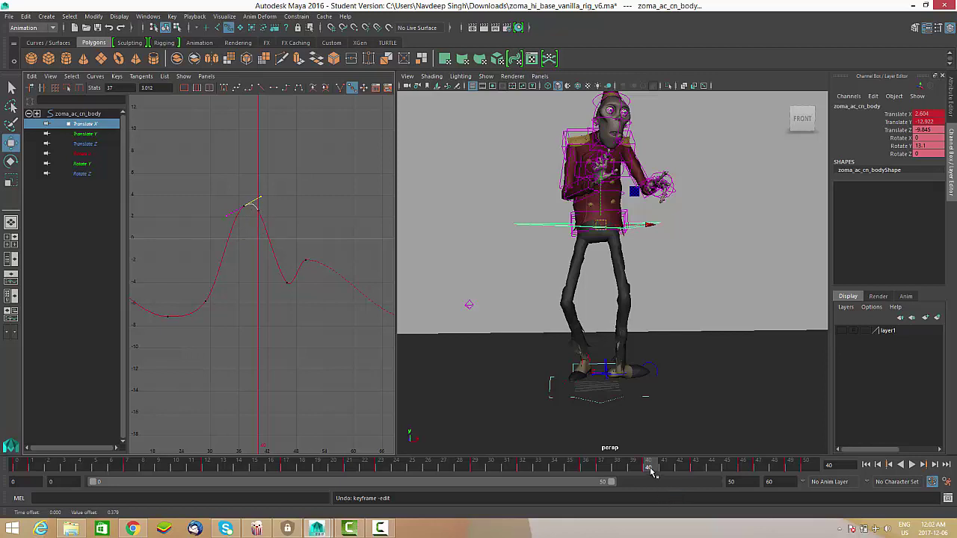
Lower the matching Translate X keys at frames 0 and 50 to -5.386 and slope their tangents downward.
left_click_drag(651, 469, 807, 486)
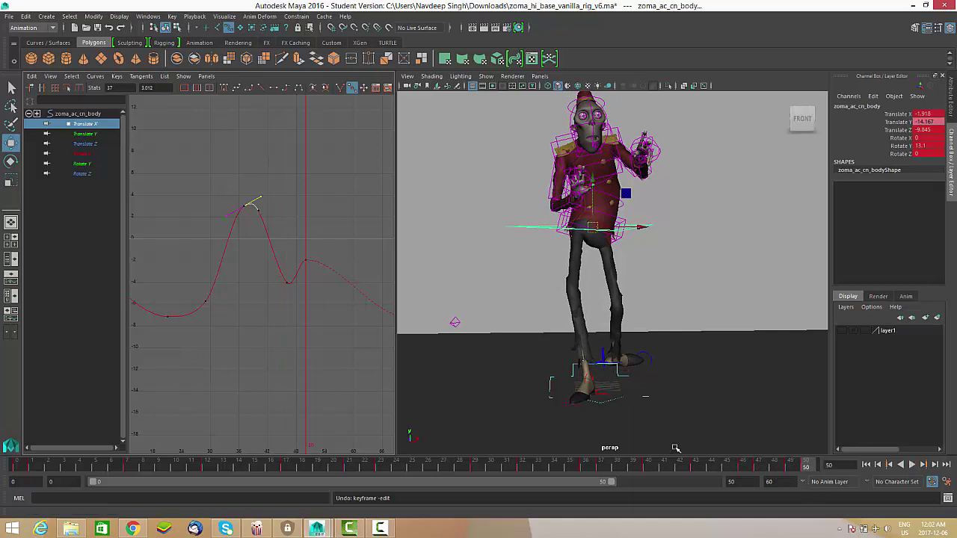
right_click_drag(214, 288, 335, 269, "alt")
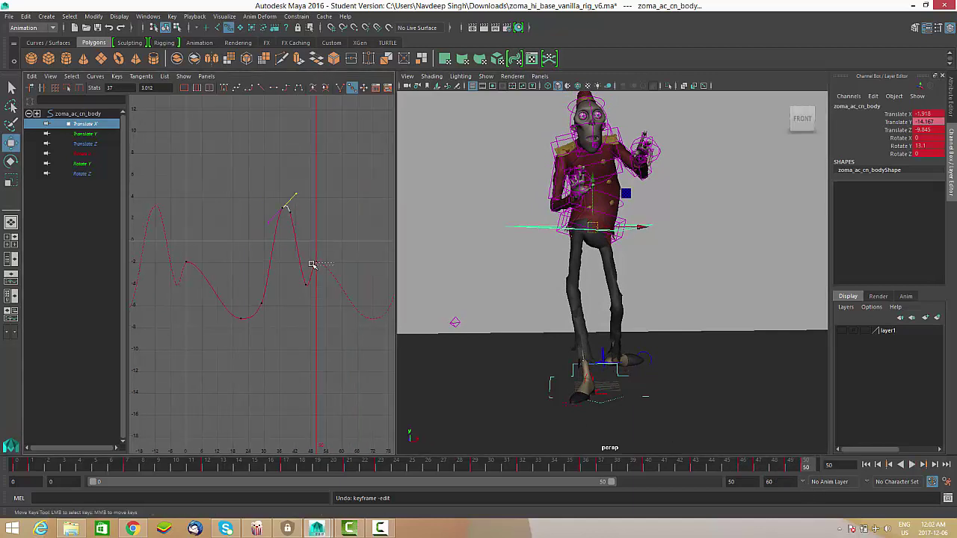
middle_click_drag(195, 291, 194, 319)
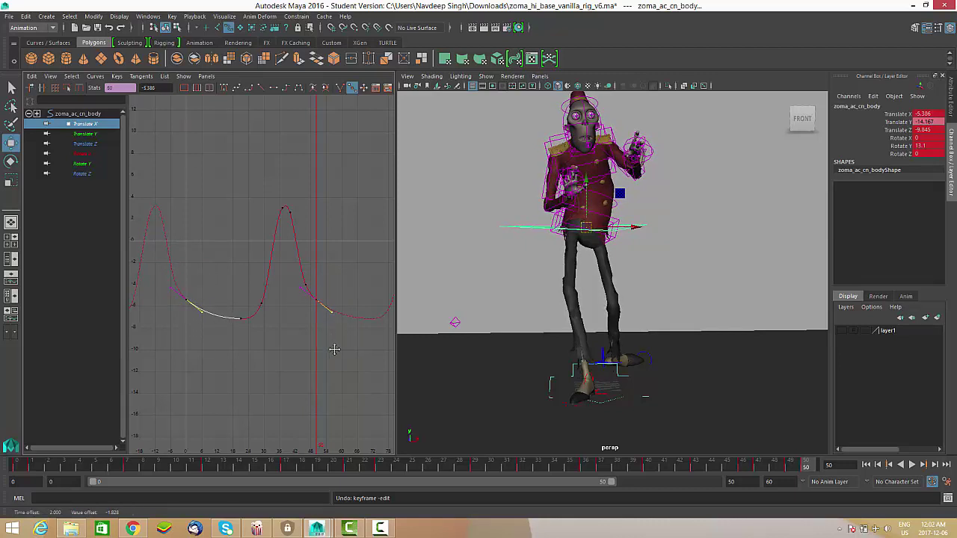
Shift the lowest Translate X key to about frame 15, raise the frame 29 key to -5.016 and review the playback.
left_click_drag(273, 290, 244, 337)
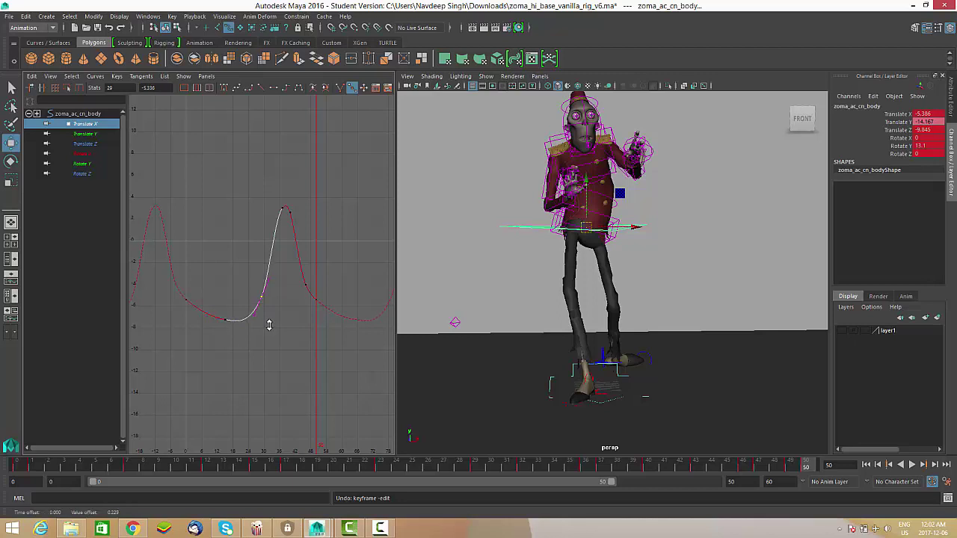
middle_click_drag(268, 337, 274, 344)
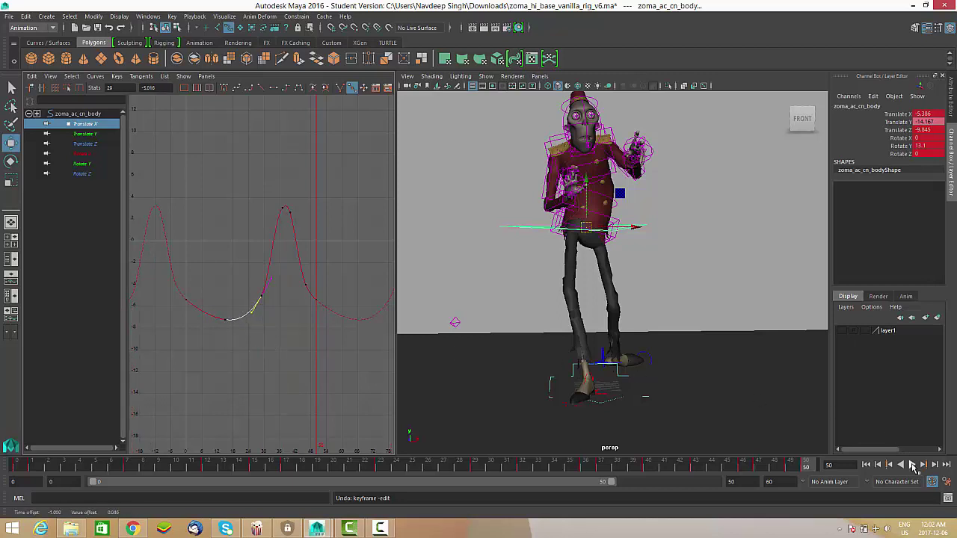
left_click(913, 464)
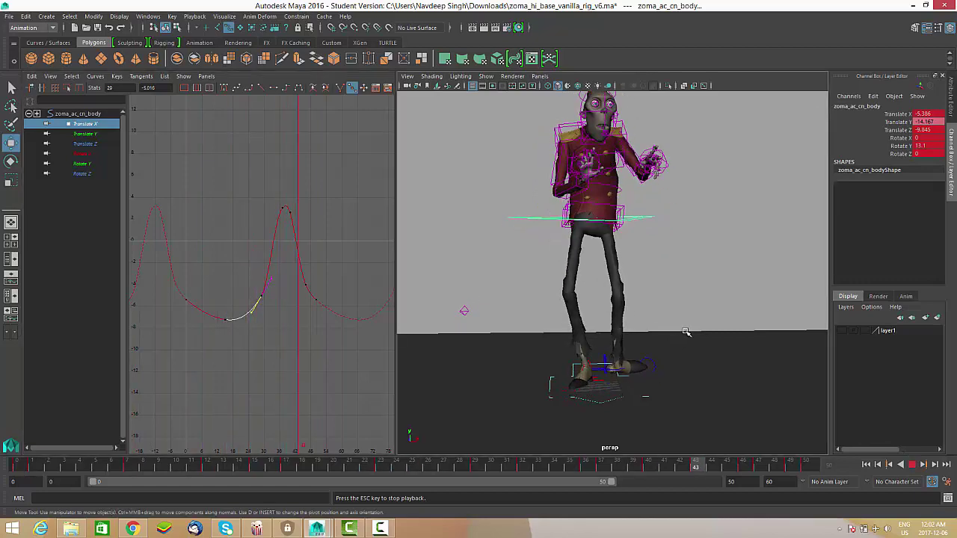
left_click_drag(641, 332, 660, 349, "alt")
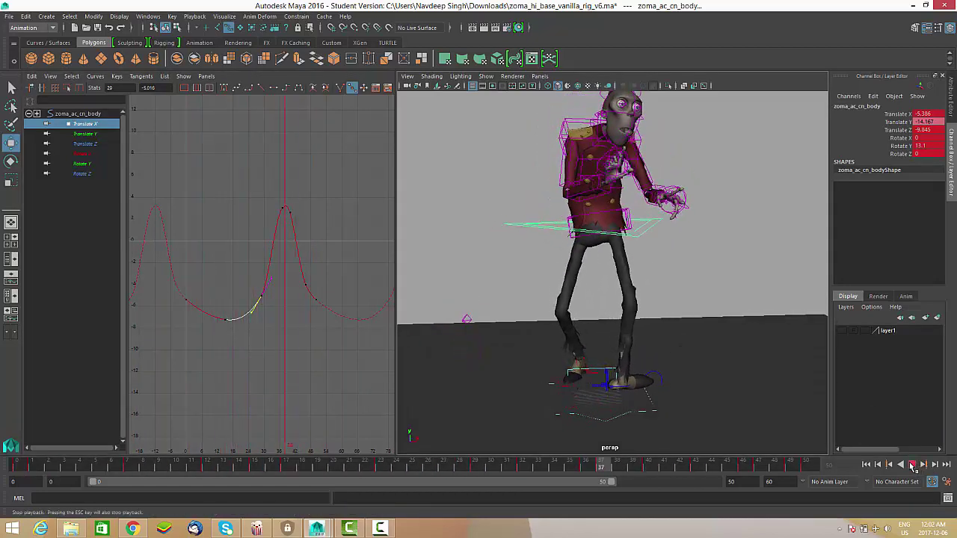
left_click(912, 464)
Raise the Translate X keys at frames 0, 46 and 50 together, bringing the first and last to -2.598.
left_click(304, 288)
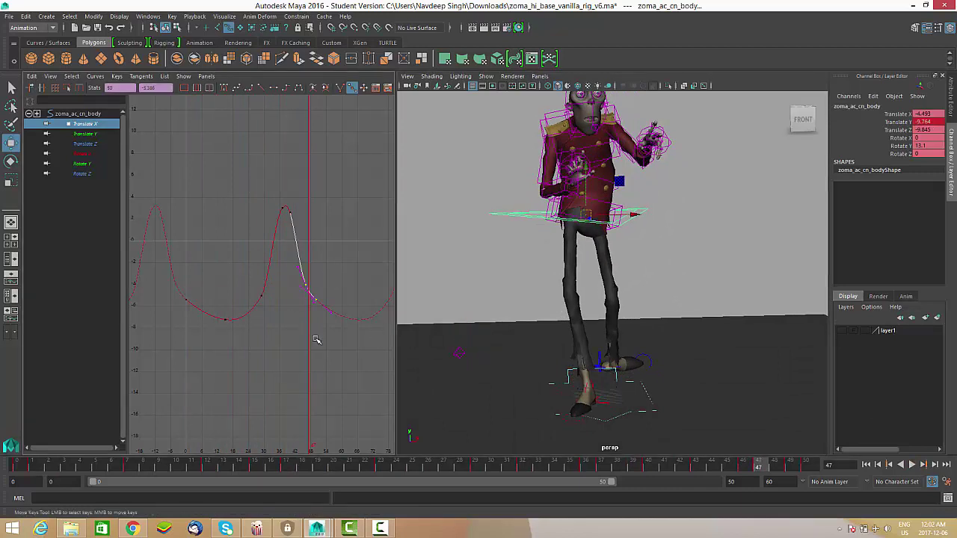
middle_click_drag(314, 352, 307, 318)
key("f")
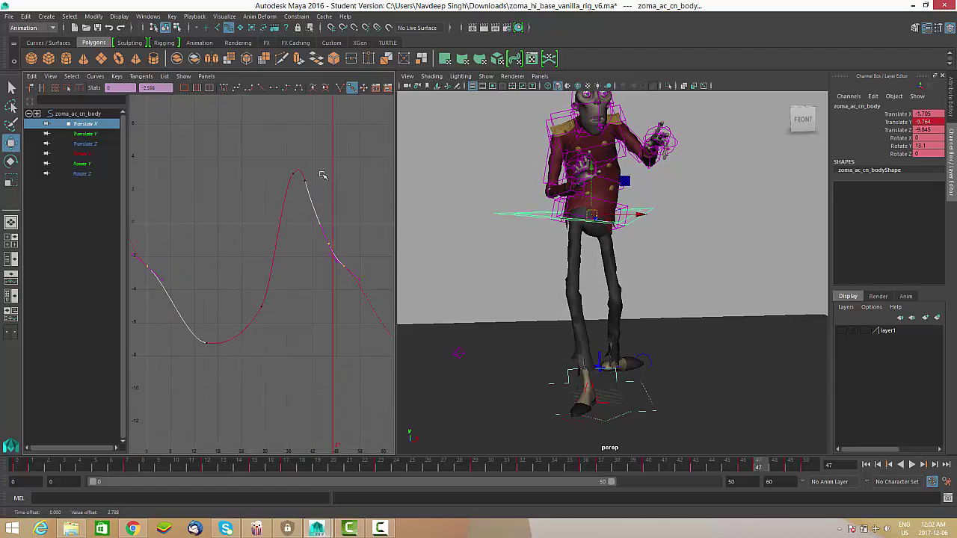
Move the Translate X key after the peak to frame 41 and raise the frame 46 key slightly to smooth the descent.
left_click(300, 204)
middle_click_drag(306, 211, 309, 212)
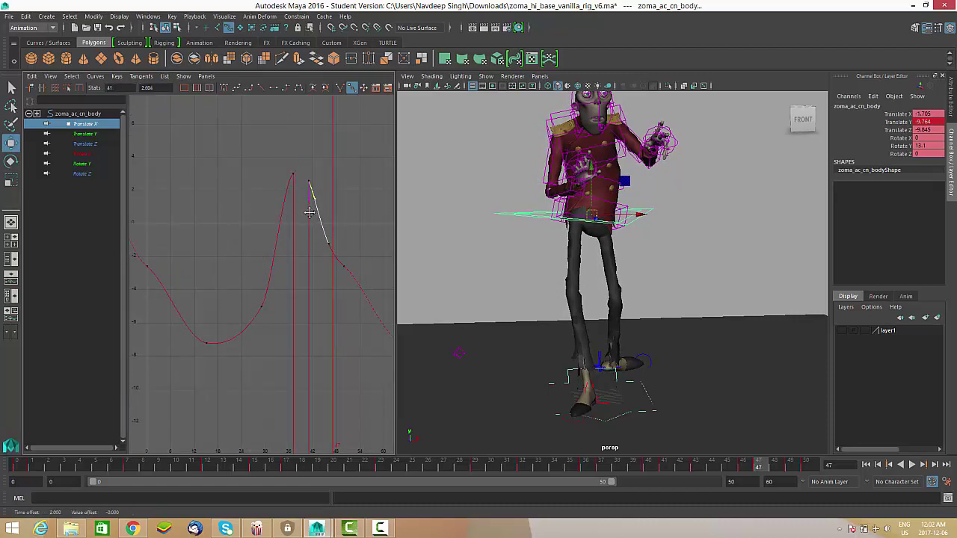
key("ctrl+z")
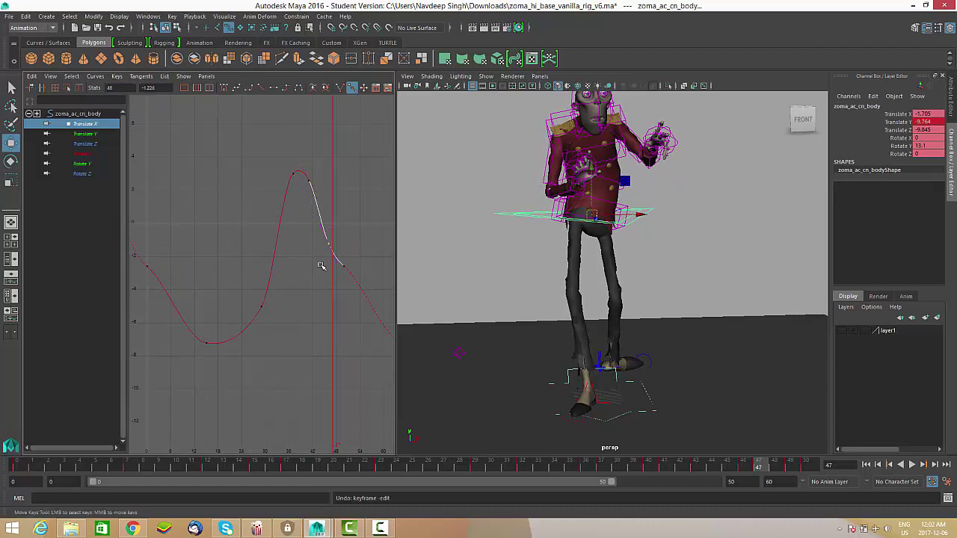
middle_click_drag(321, 266, 358, 255)
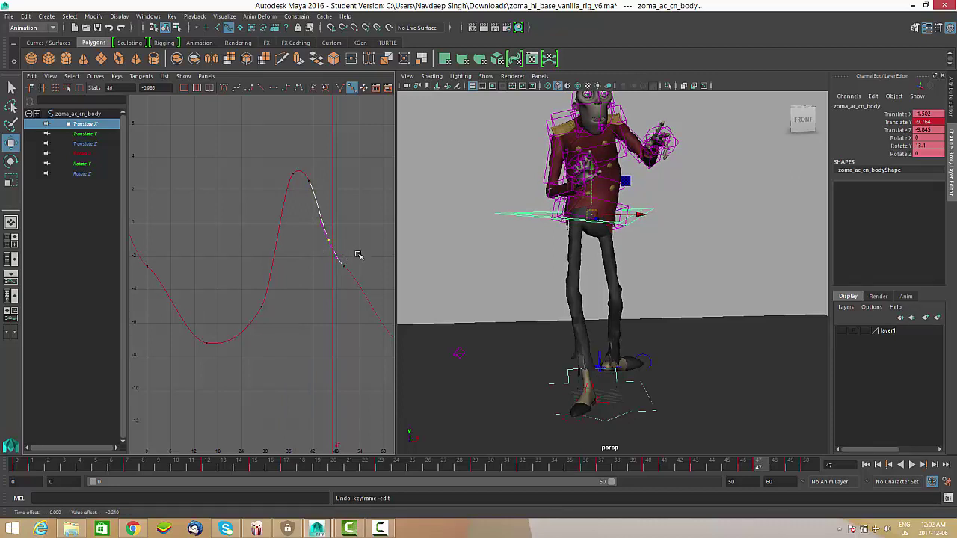
Lower the Translate X keys at frames 0 and 50 to -3.079 and adjust their tangents for a smooth loop.
middle_click_drag(195, 259, 217, 256, "alt")
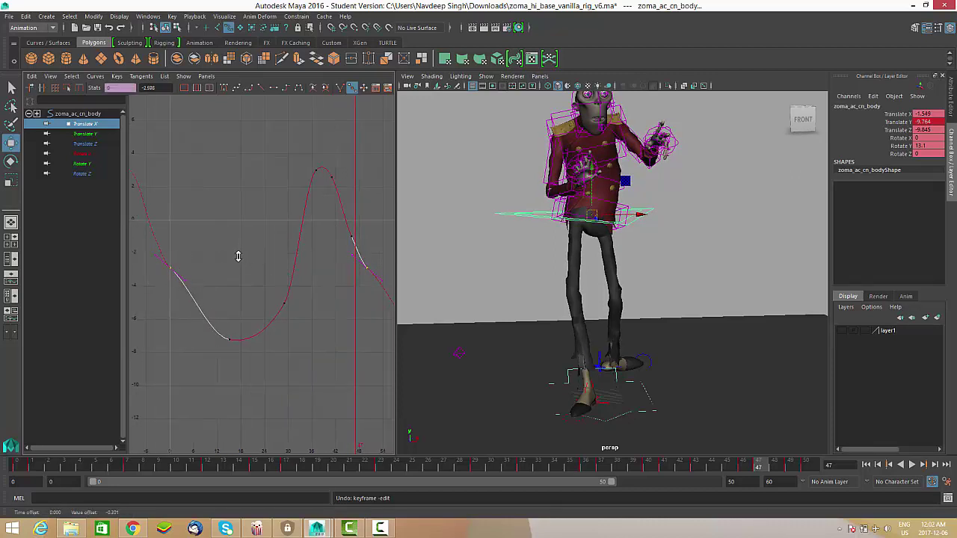
middle_click_drag(276, 289, 209, 259, "alt")
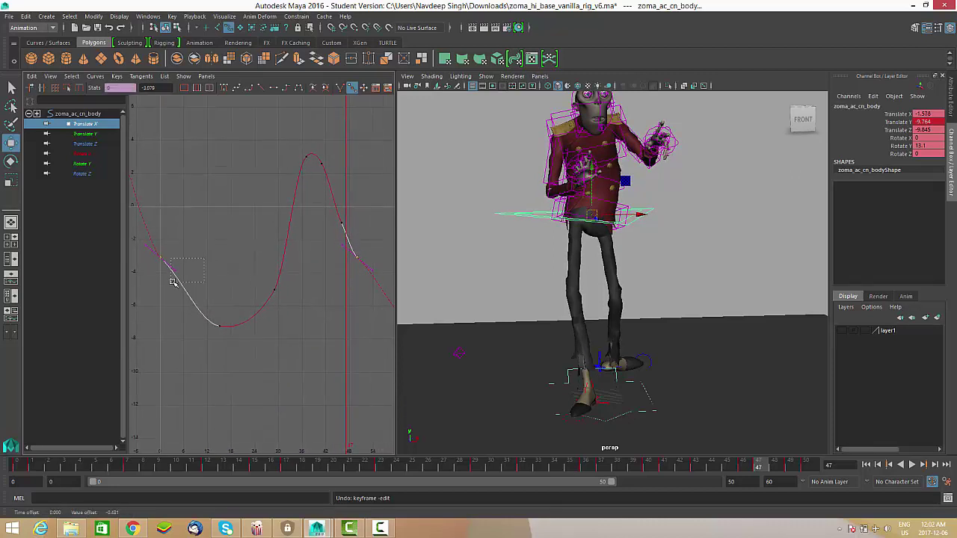
left_click_drag(173, 282, 171, 283, "shift")
mouse_move(342, 295)
middle_mouse_down("alt")
mouse_move(298, 294)
mouse_move(332, 307)
middle_mouse_up("alt")
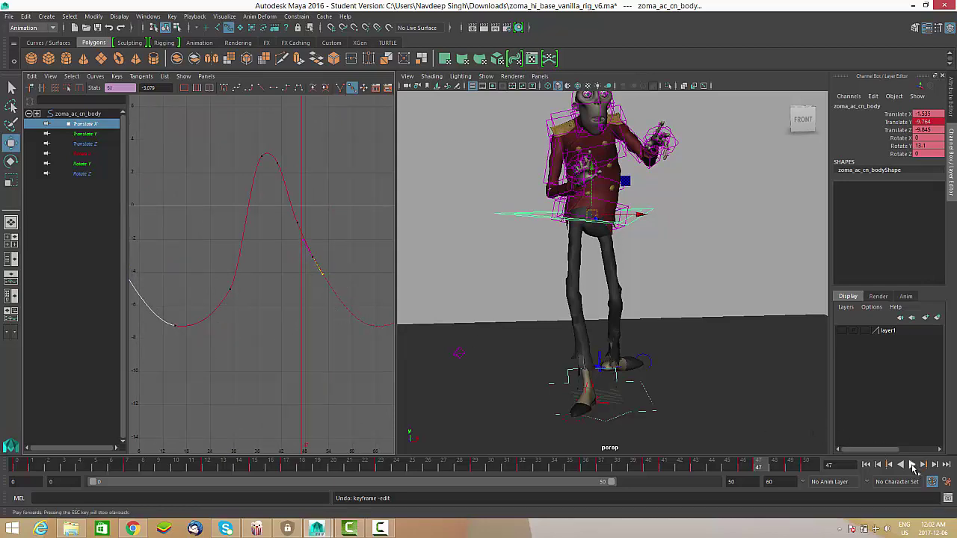
Play back the walk and examine the body's weight shift from the front and the feet from the side.
left_click(913, 465)
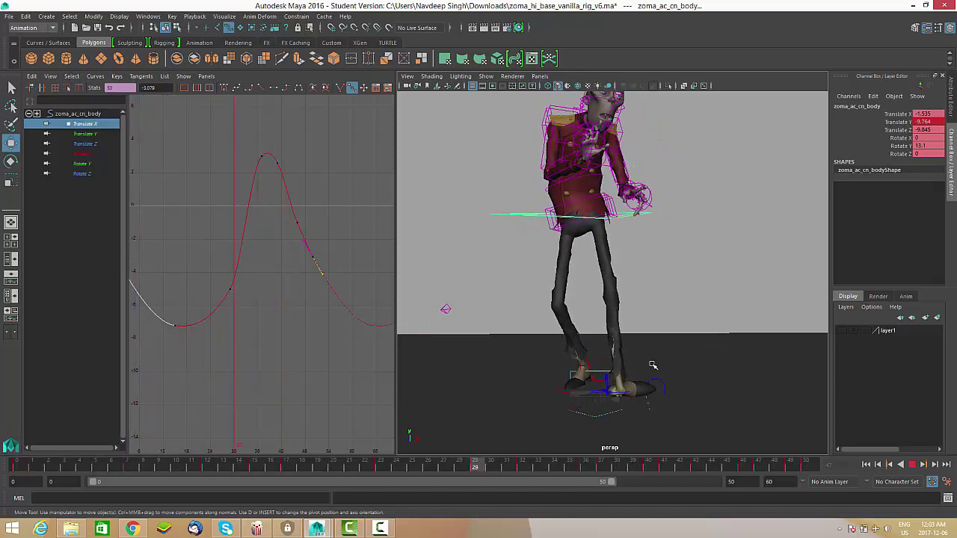
mouse_move(653, 365)
left_mouse_down("alt")
mouse_move(648, 342)
mouse_move(605, 364)
left_mouse_up("alt")
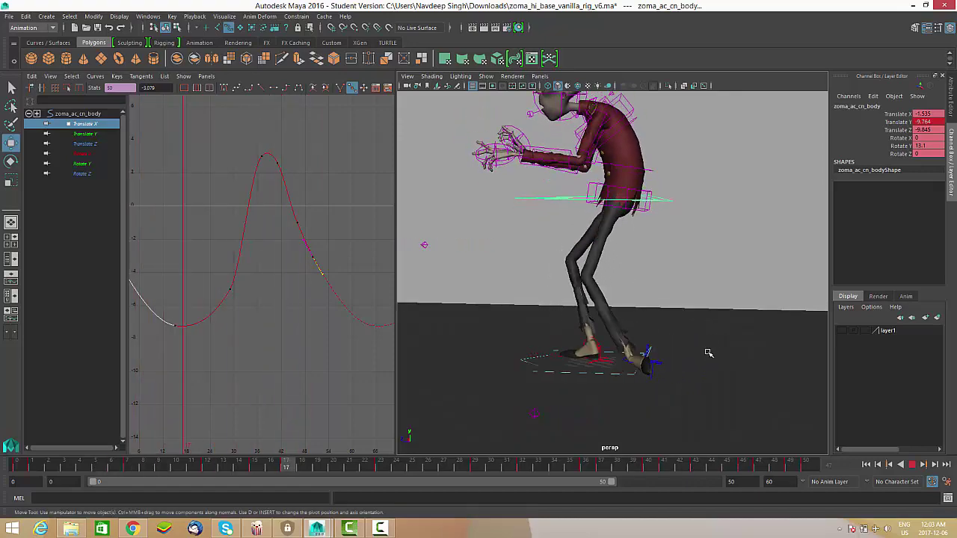
mouse_move(613, 305)
left_mouse_down("alt")
mouse_move(745, 307)
mouse_move(617, 308)
left_mouse_up("alt")
middle_click_drag(635, 325, 637, 301, "alt")
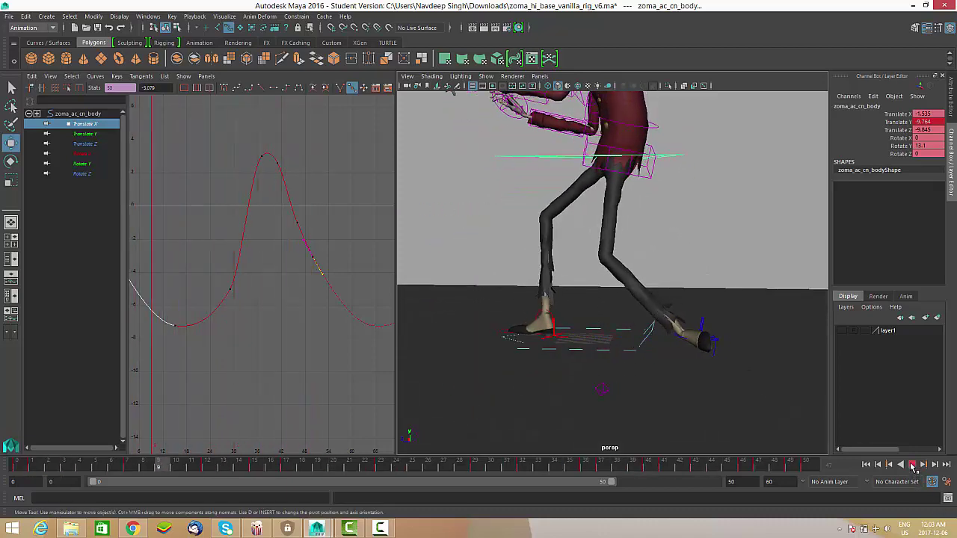
left_click(912, 466)
Select the right foot control, frame its curves and scrub the walk back to frame 0.
scroll(626, 358, "up", 4)
left_click(602, 361)
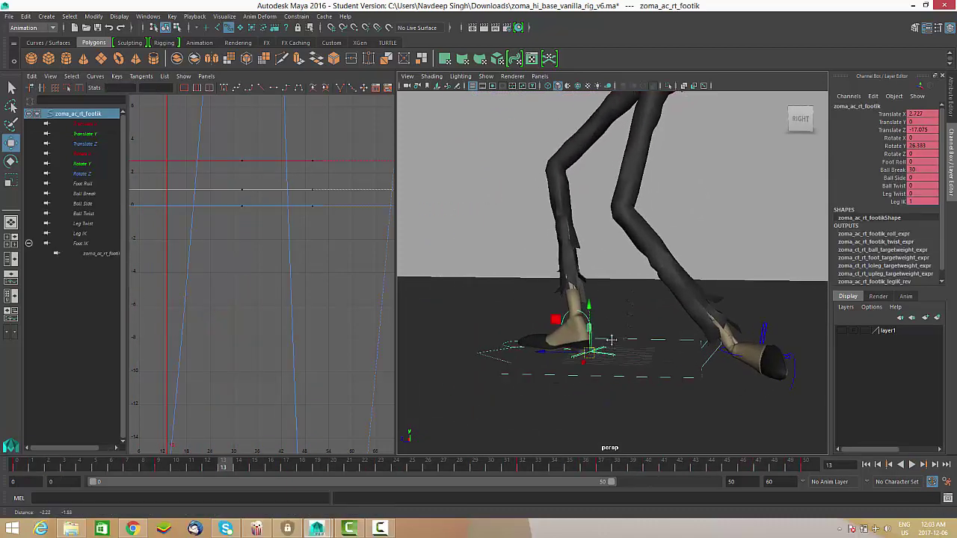
right_click_drag(319, 277, 324, 391, "alt+shift")
left_click_drag(207, 469, 89, 496)
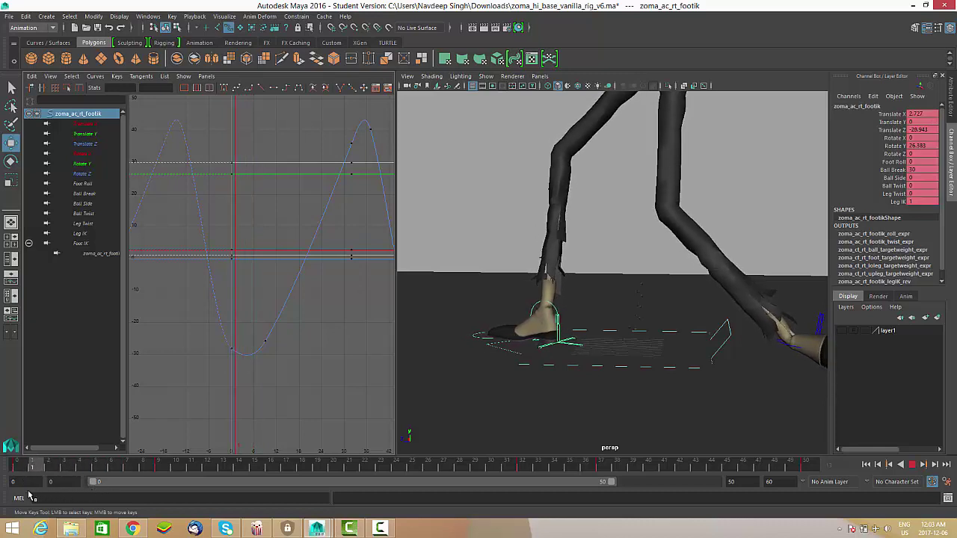
key("alt+v")
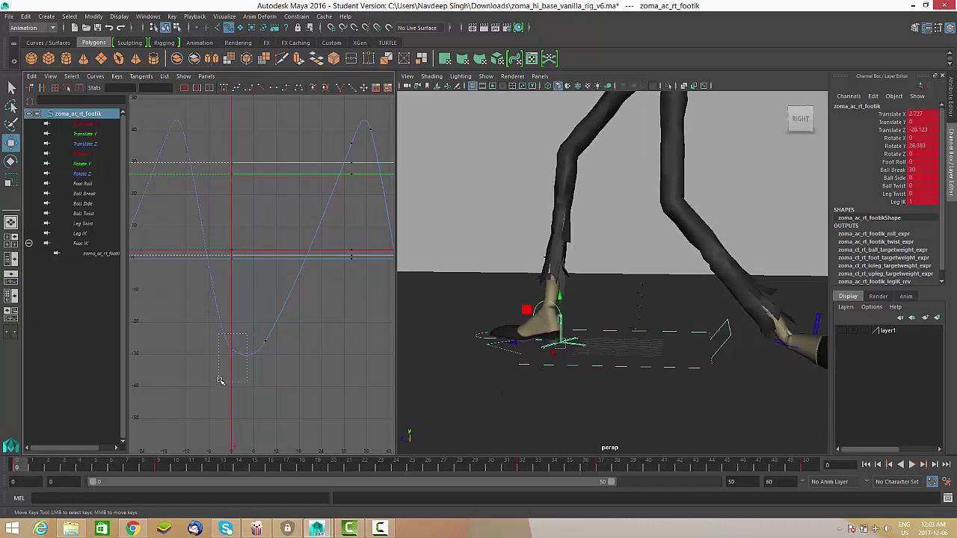
Examine the right foot's Translate Z curve around frame 0 and the planted foot's pose from the side.
left_click_drag(247, 334, 220, 381)
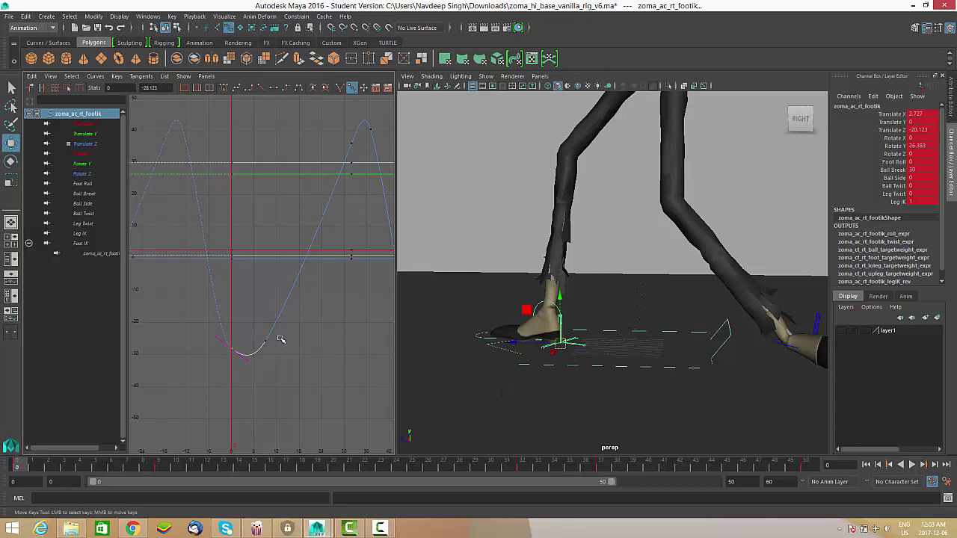
scroll(281, 339, "down", 2)
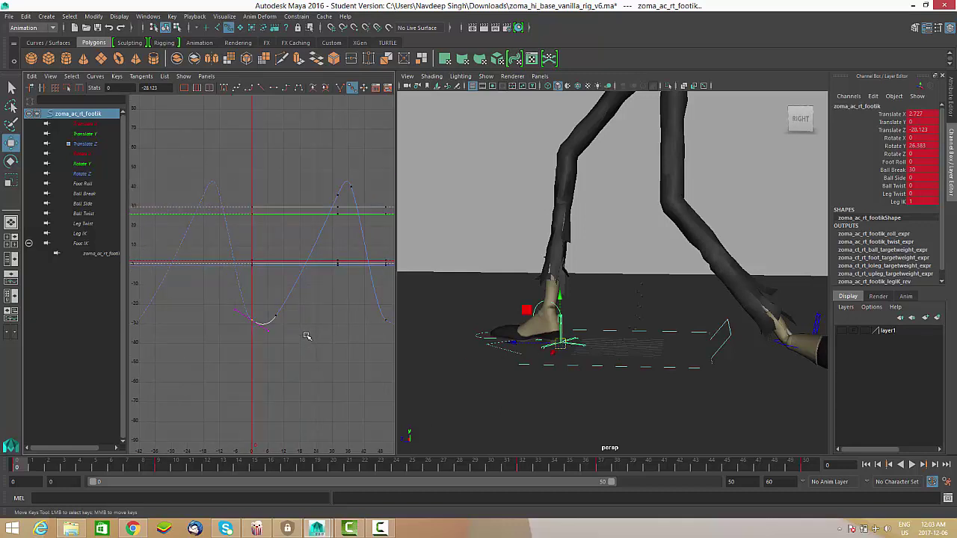
scroll(261, 306, "down", 2)
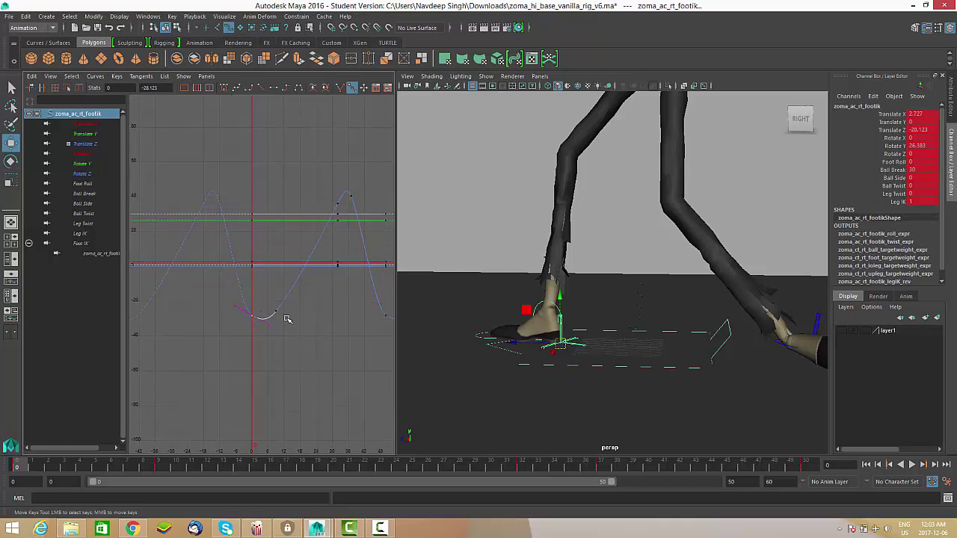
scroll(581, 344, "up", 3)
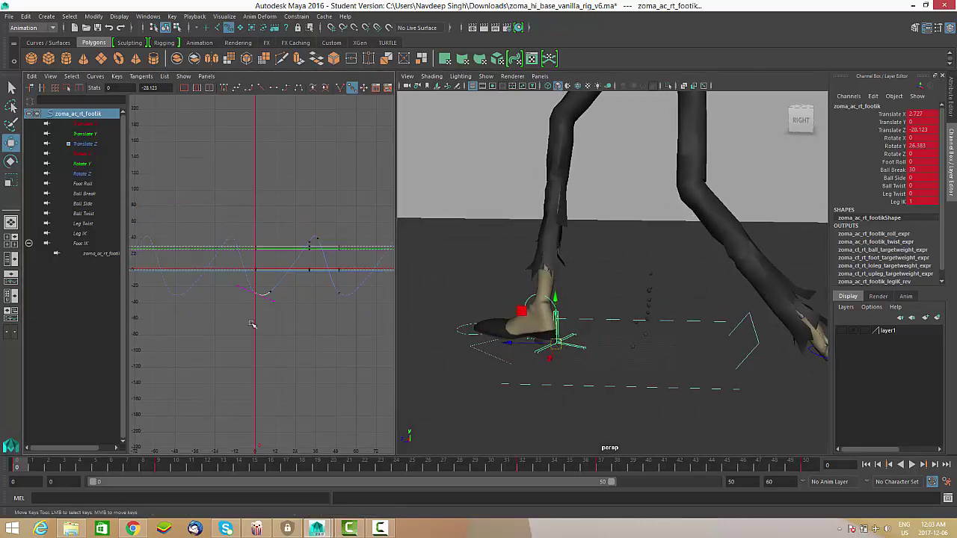
scroll(303, 323, "up", 2)
middle_click_drag(298, 316, 272, 334, "alt")
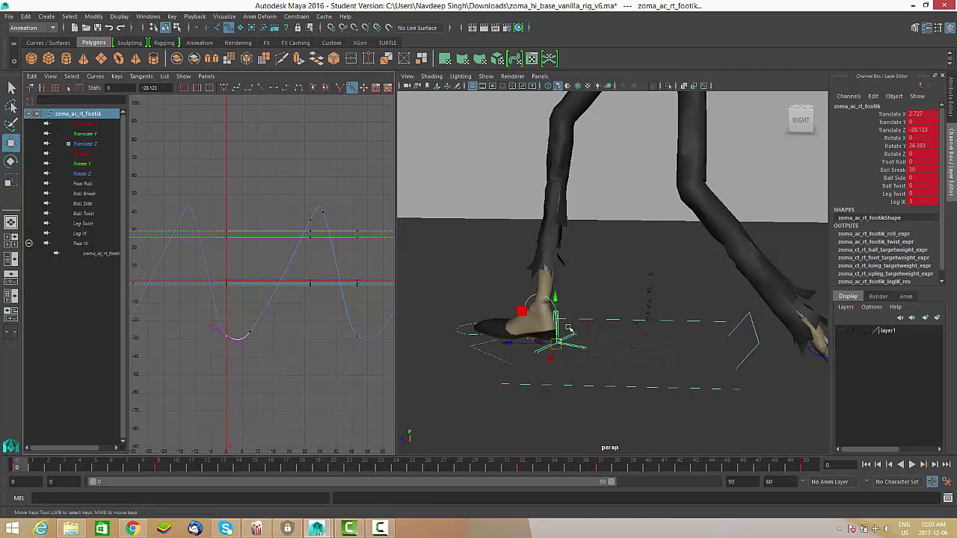
left_click_drag(620, 337, 610, 358, "alt")
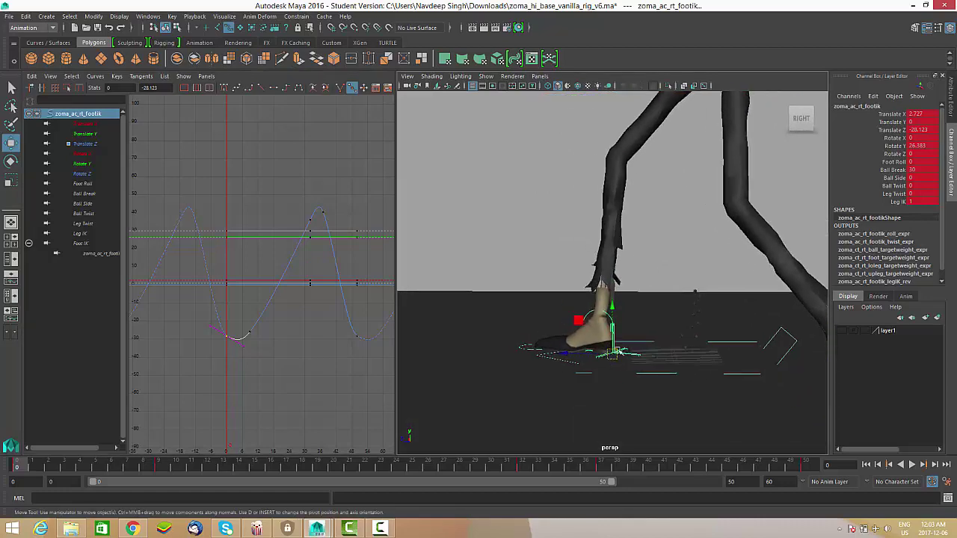
right_click_drag(279, 337, 258, 313, "alt")
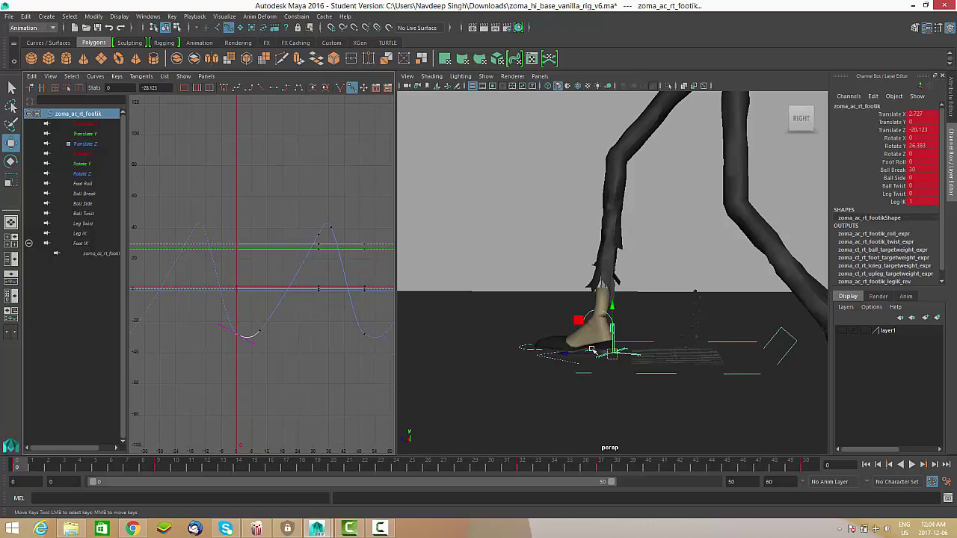
left_click_drag(590, 350, 643, 340, "alt")
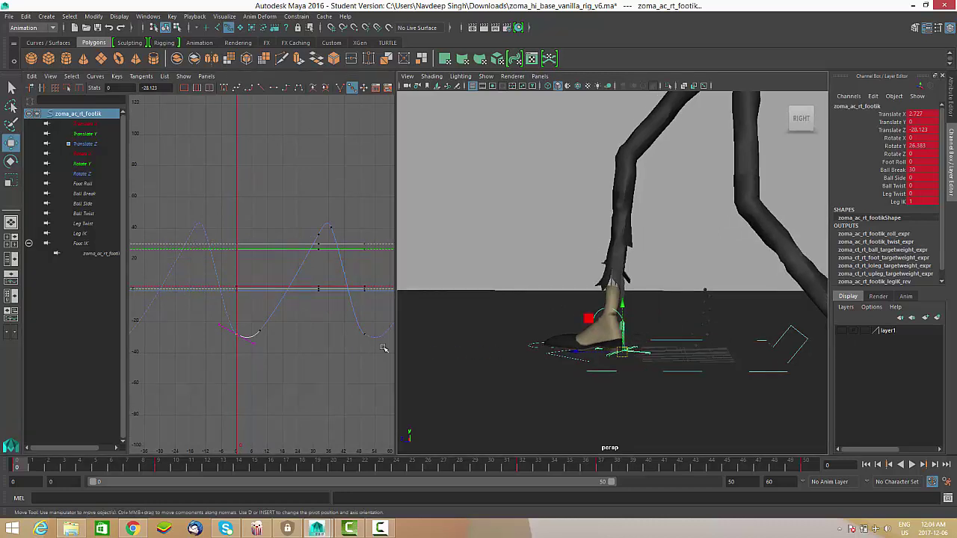
Raise the right foot's Translate Z key at frame 9 to -18.447 and lower the keys at frames 0 and 50 to -30.557.
right_click_drag(282, 348, 279, 320, "alt")
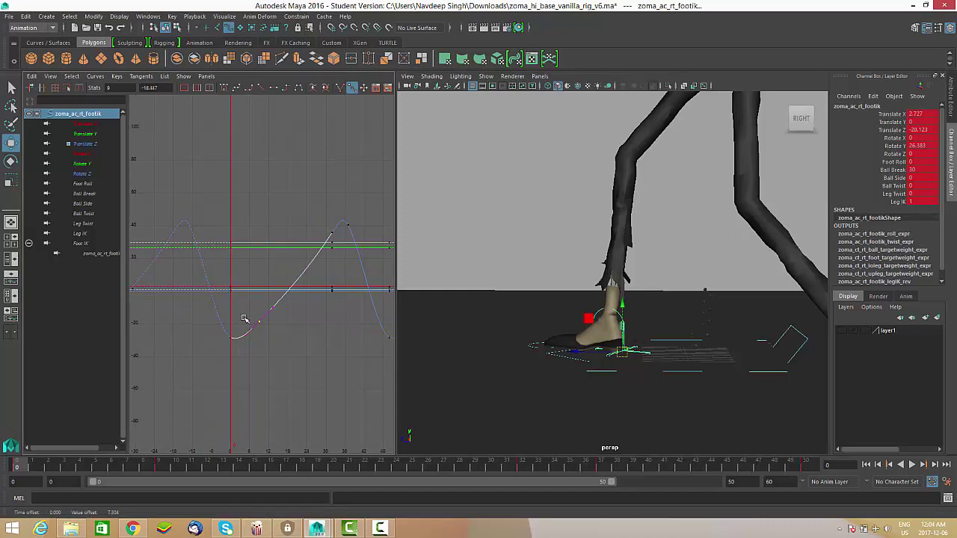
middle_click_drag(232, 355, 230, 362)
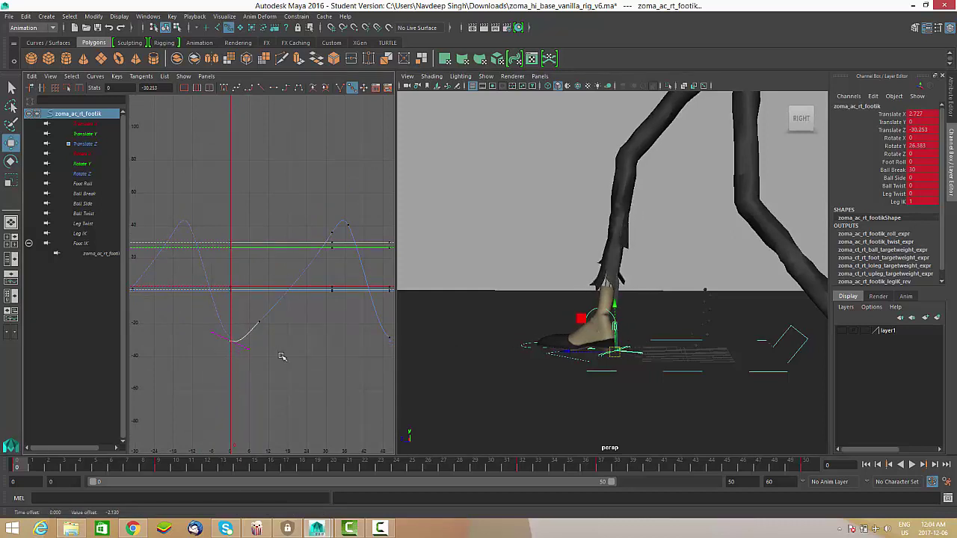
key("ctrl+z")
middle_click_drag(312, 349, 314, 361)
right_click_drag(303, 348, 267, 190, "alt")
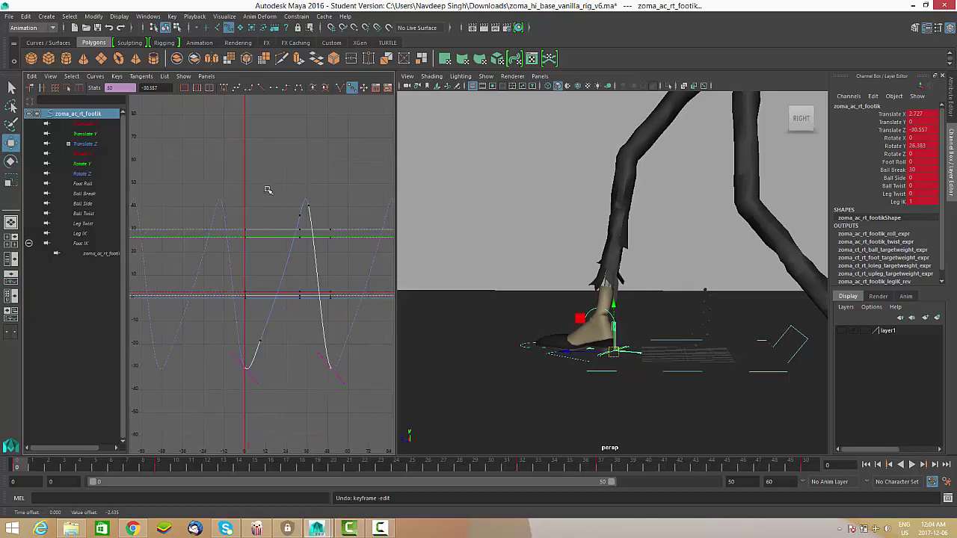
Tilt the Translate Z tangents at frames 0 and 50 toward the rise and raise the frame 9 key to -14.286.
left_click(276, 91)
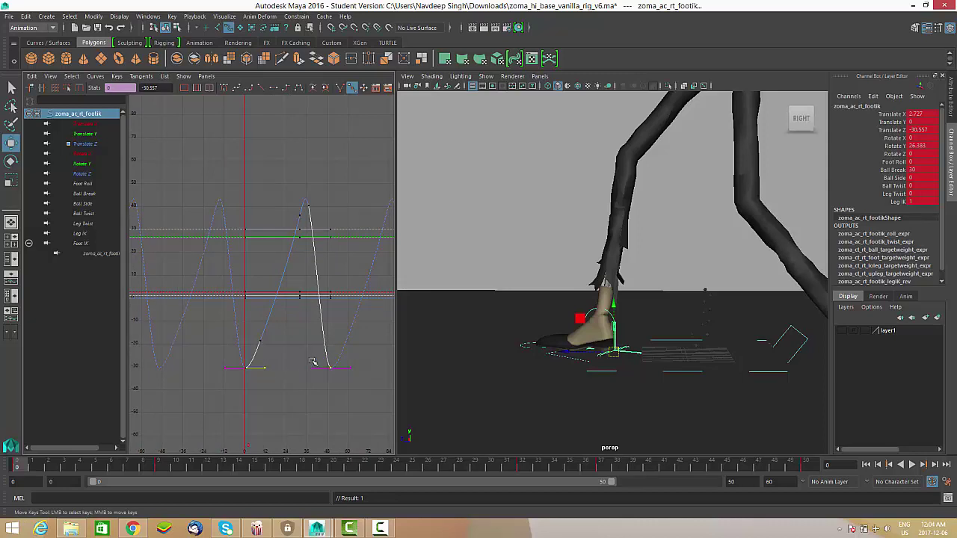
right_click_drag(346, 376, 348, 377, "alt")
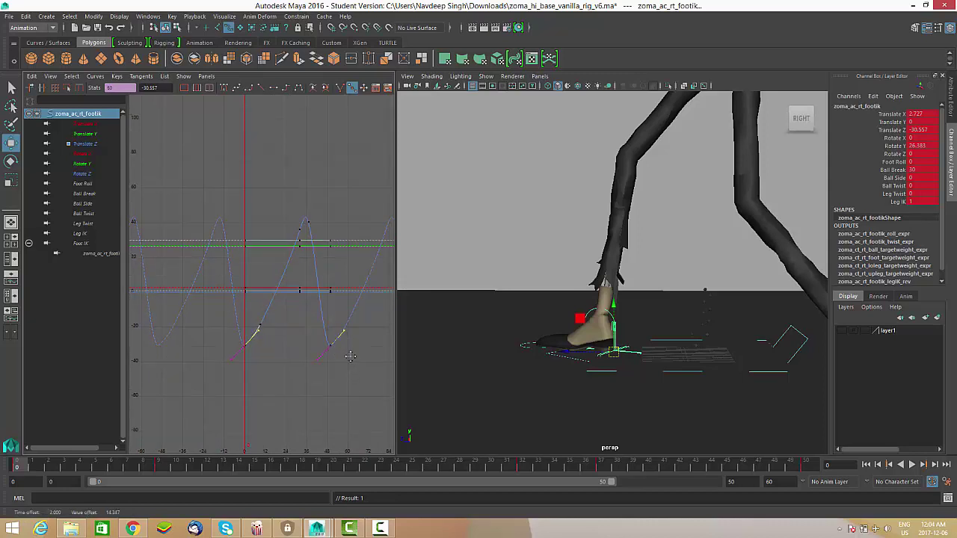
scroll(317, 345, "up", 3)
left_click_drag(290, 355, 247, 385)
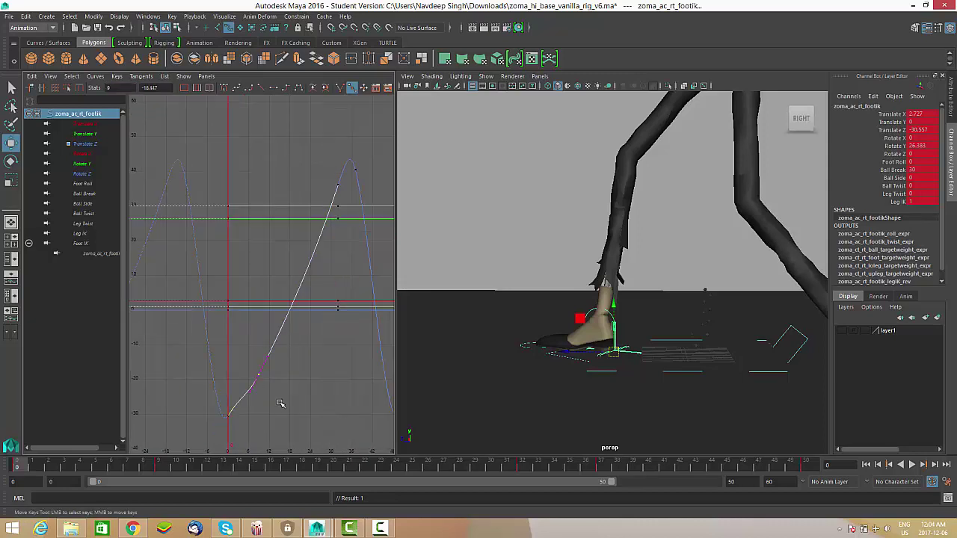
middle_click_drag(279, 399, 280, 388, "shift")
left_click_drag(260, 339, 294, 348)
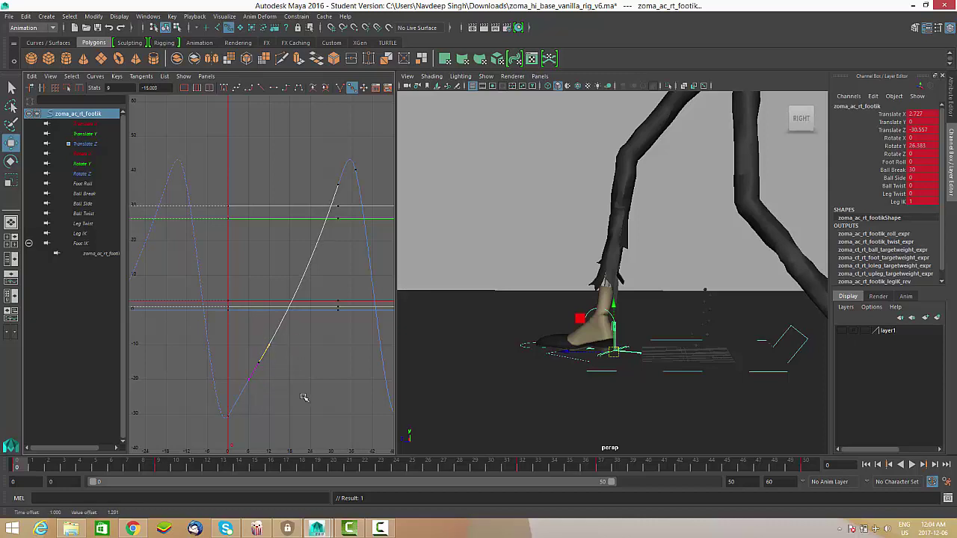
left_click_drag(231, 349, 232, 349)
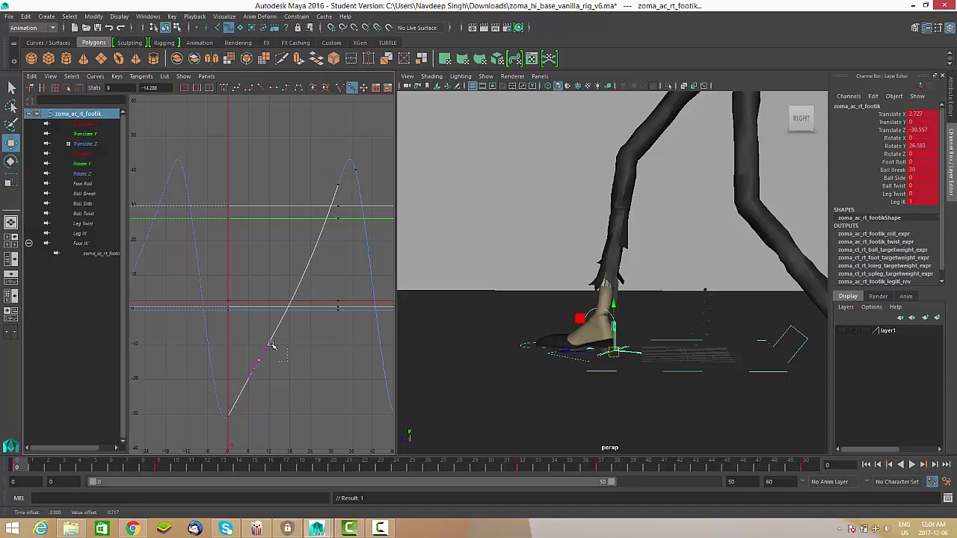
Adjust the Translate Z tangents at frames 32 and 9 to straighten the rising curve between them.
middle_click_drag(342, 237, 334, 257, "alt")
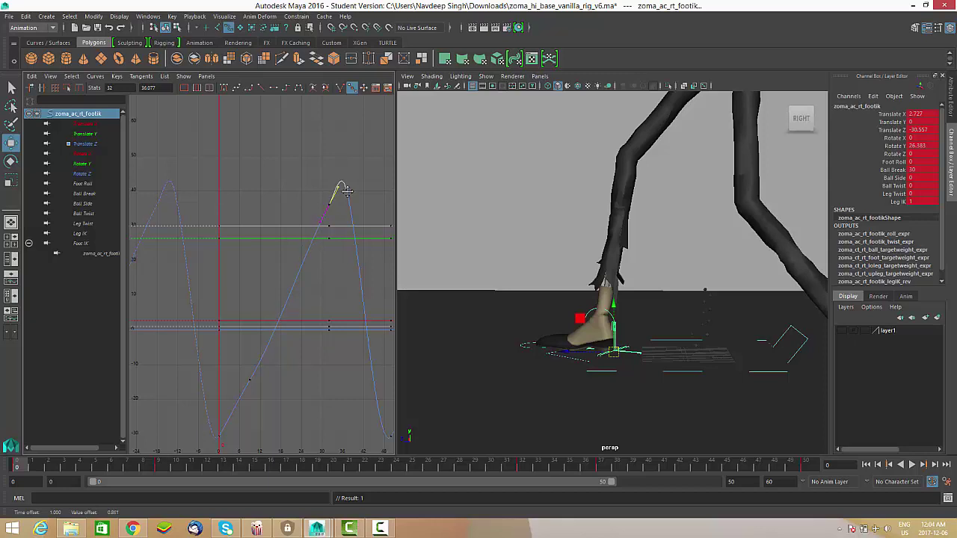
left_click_drag(305, 382, 276, 366)
middle_click_drag(276, 365, 278, 360)
middle_click_drag(325, 270, 288, 312, "alt")
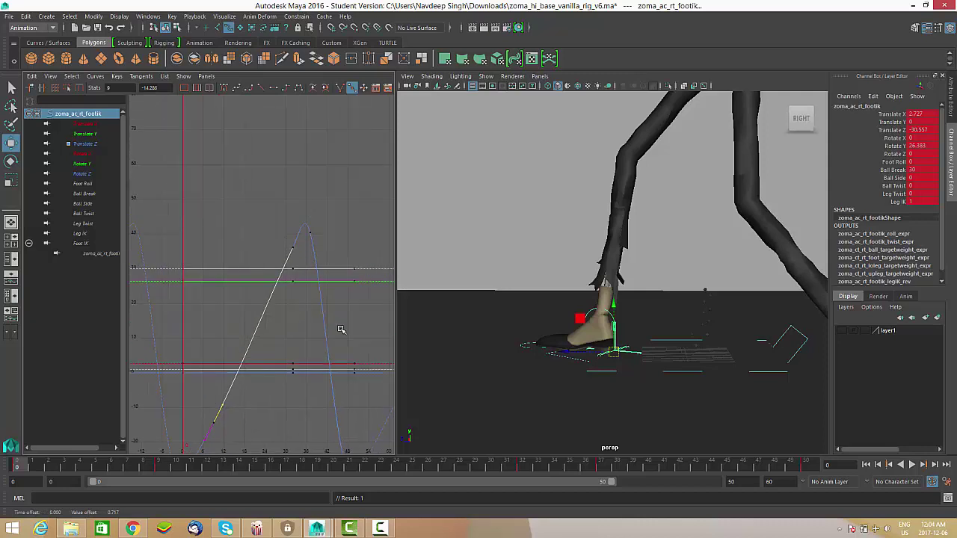
Raise the right foot's Translate Z key at frame 37 to 45.696 and adjust its tangent to continue the straight rise.
left_click_drag(269, 468, 600, 466)
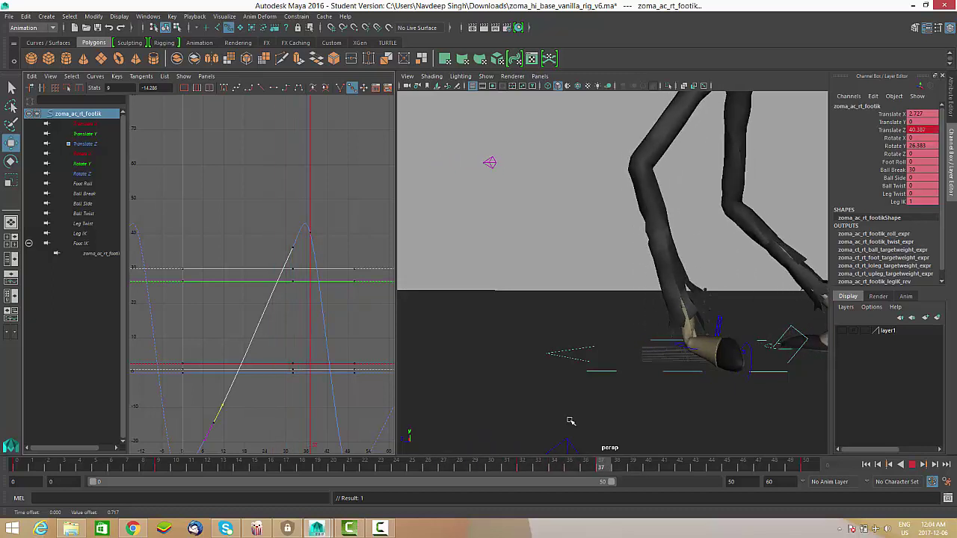
key("Escape")
left_click_drag(296, 239, 297, 240)
middle_click_drag(354, 251, 343, 230)
key("ctrl+z")
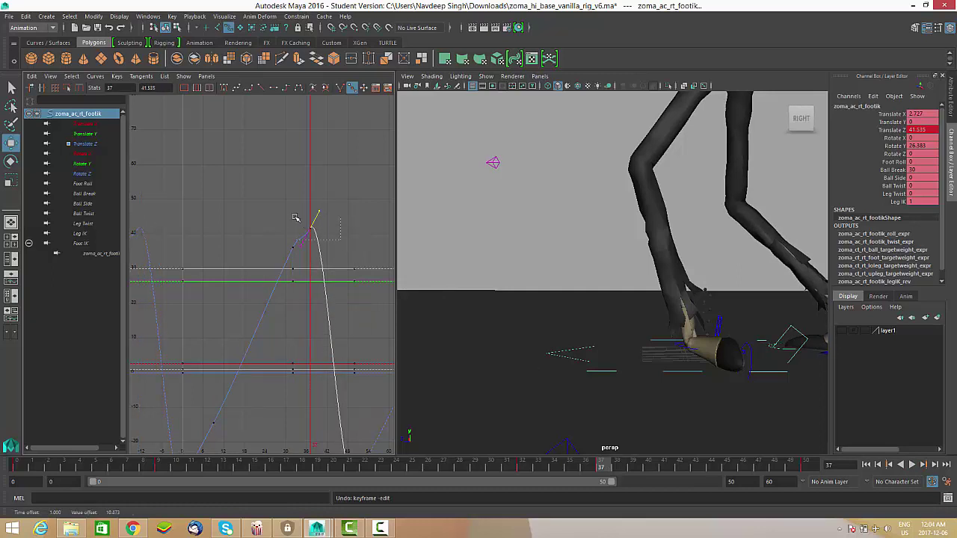
left_click_drag(296, 218, 296, 219)
mouse_move(329, 258)
middle_mouse_down("shift")
mouse_move(328, 240)
mouse_move(335, 244)
middle_mouse_up("shift")
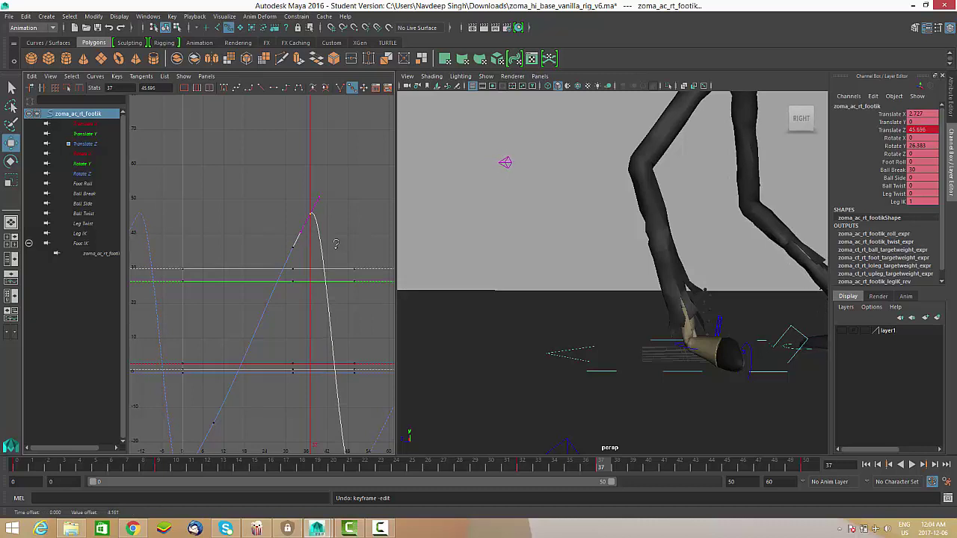
right_click_drag(297, 265, 303, 241, "alt+shift")
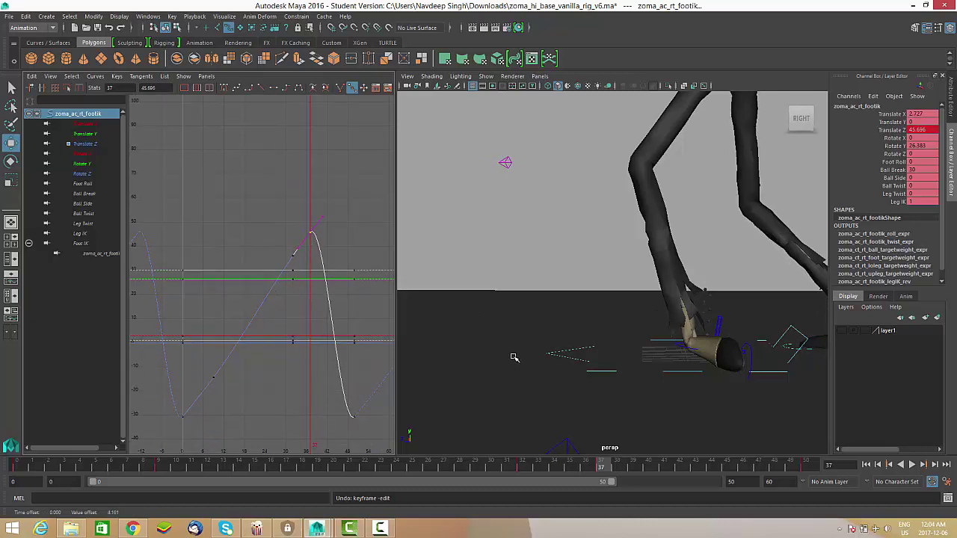
Raise the Translate Z key at frame 9 to -13.369 to even out the foot's backward slide.
left_click_drag(714, 344, 679, 331, "alt")
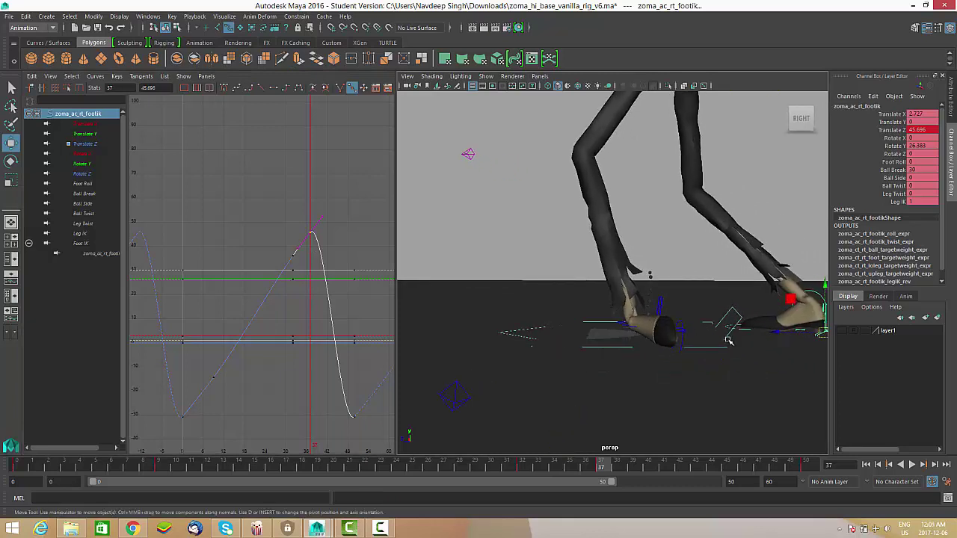
middle_click_drag(727, 341, 681, 341, "alt")
middle_click_drag(300, 258, 279, 260, "alt")
right_click_drag(318, 340, 293, 355, "alt+shift")
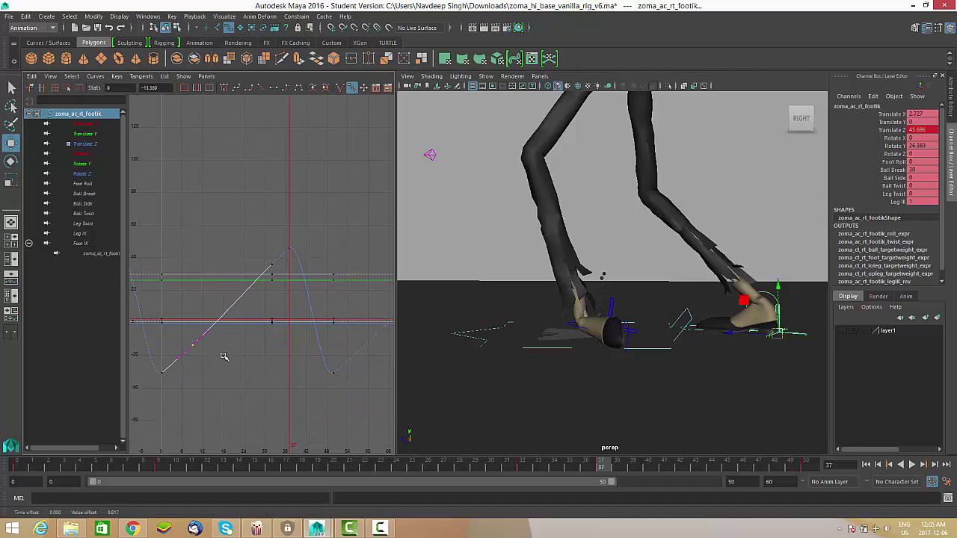
right_click_drag(320, 327, 320, 342, "alt+shift")
right_click_drag(283, 372, 323, 385, "alt")
middle_click_drag(326, 340, 302, 347, "alt")
middle_click_drag(235, 320, 225, 340, "alt")
Add a Translate Z key at frame 41 for the right foot and raise it to 34.322.
left_click_drag(608, 469, 664, 469)
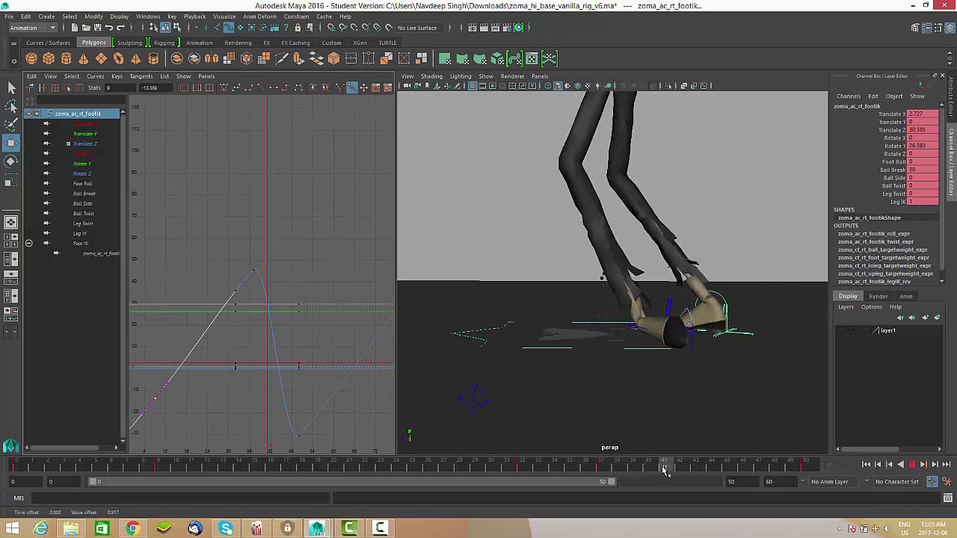
right_click_drag(359, 290, 363, 319, "alt+shift")
right_click_drag(206, 321, 250, 326, "alt")
left_click_drag(259, 342, 259, 343)
middle_click_drag(285, 356, 256, 292)
right_click_drag(256, 292, 386, 423, "alt")
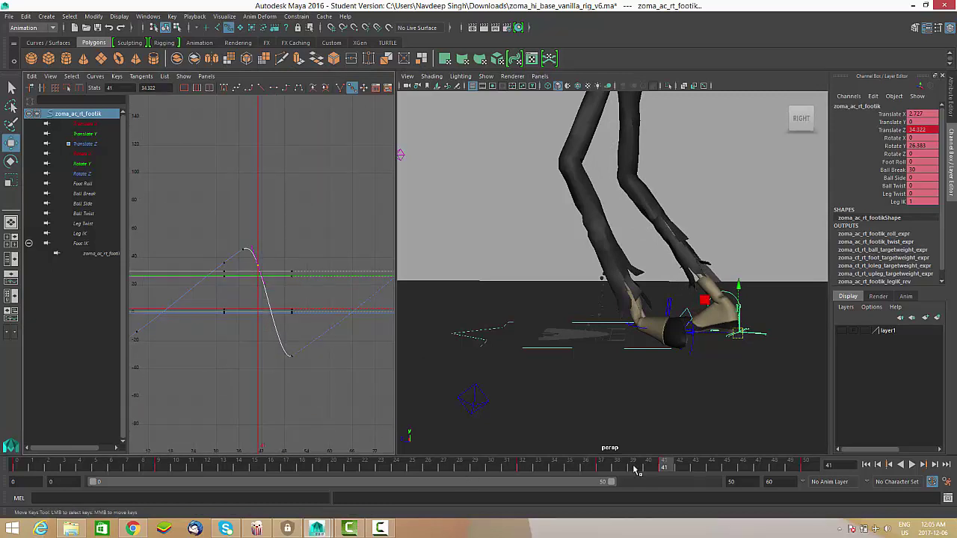
Reshape the Translate Z tangent at frame 50 until it is nearly flat, checking the foot's landing in playback.
left_click_drag(664, 468, 882, 471)
middle_click_drag(236, 346, 210, 300, "alt")
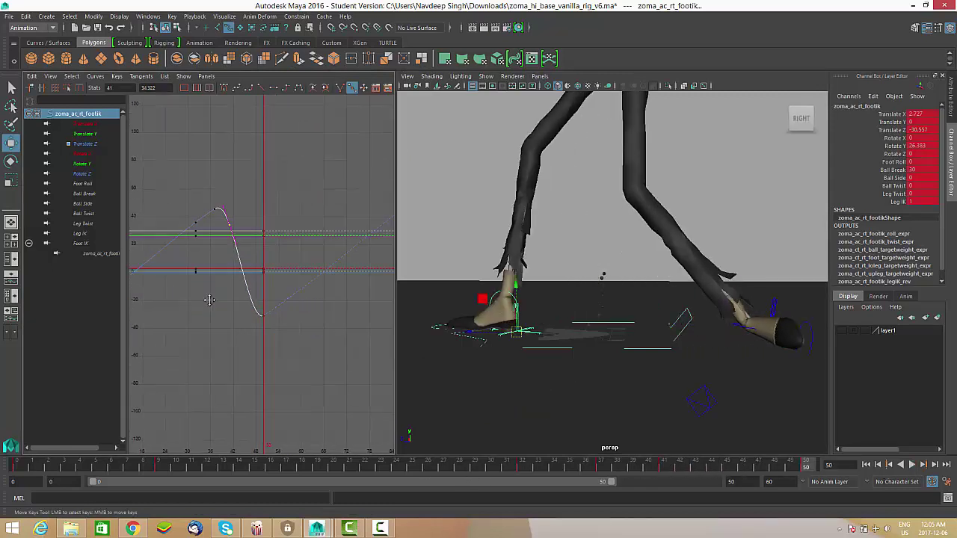
right_click_drag(210, 300, 275, 321, "alt")
middle_click_drag(254, 392, 240, 372)
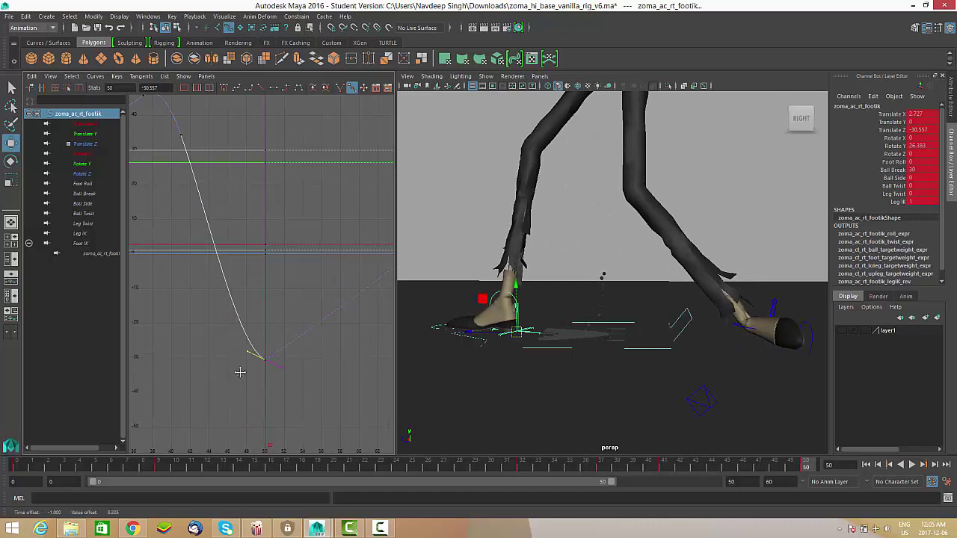
right_click_drag(209, 330, 149, 344, "alt")
left_click(913, 464)
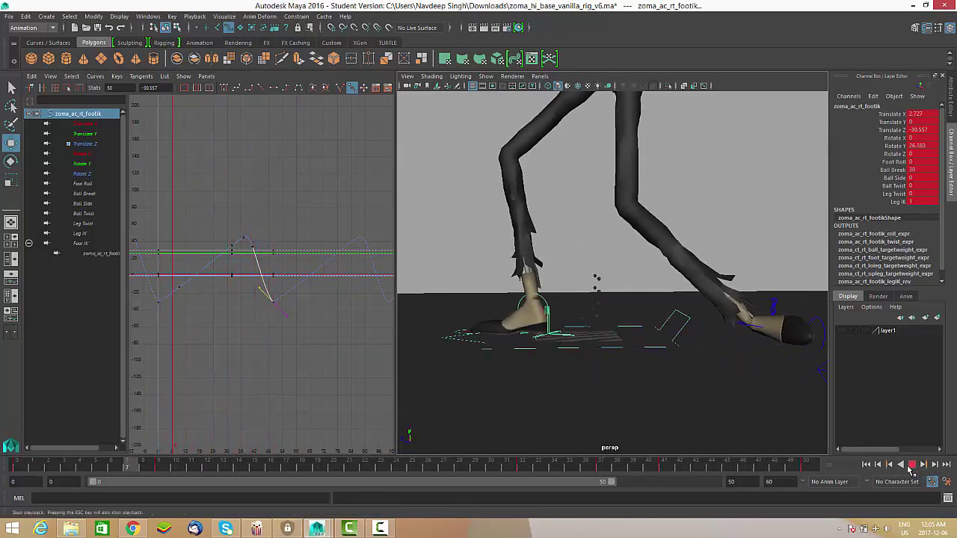
middle_click_drag(235, 367, 239, 352, "alt")
right_click_drag(266, 341, 297, 354, "alt")
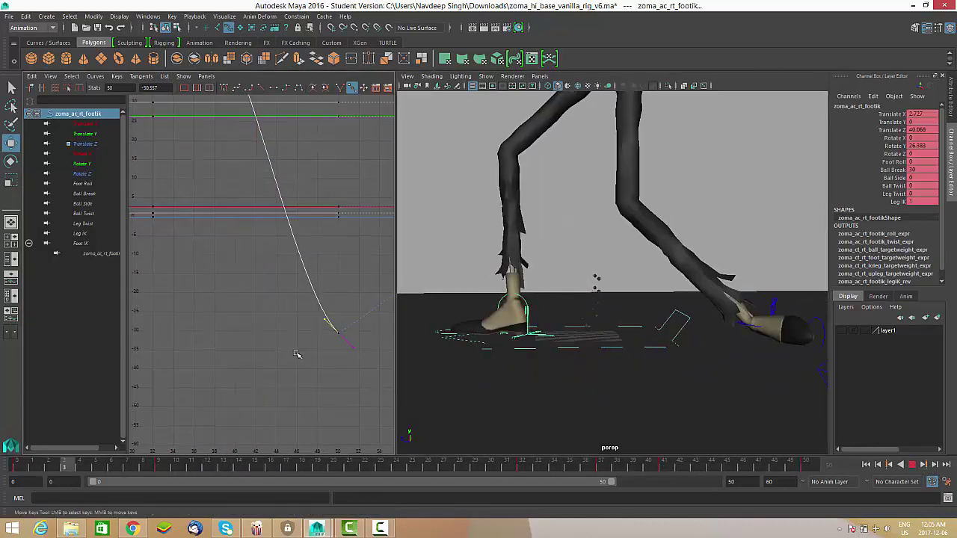
middle_click_drag(297, 354, 241, 353, "alt")
left_click(911, 465)
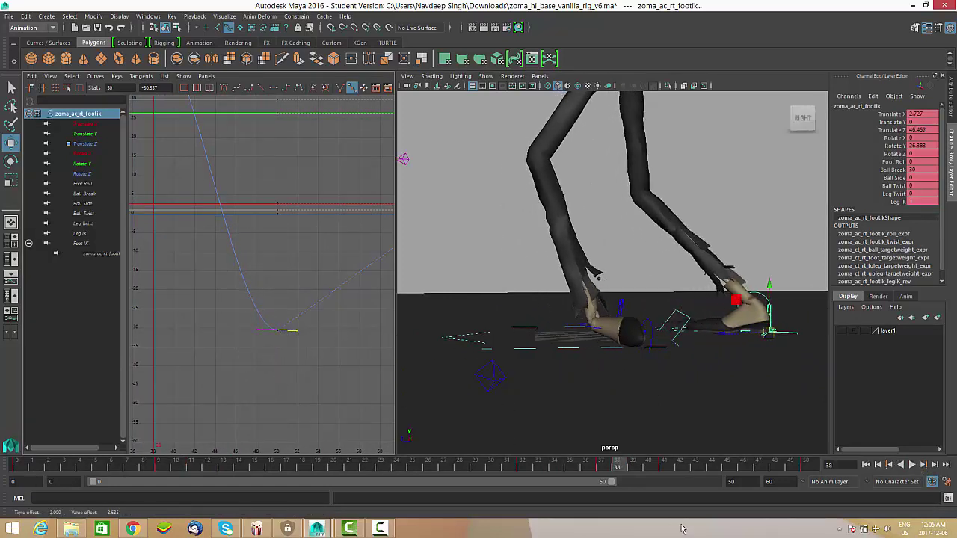
left_click(380, 529)
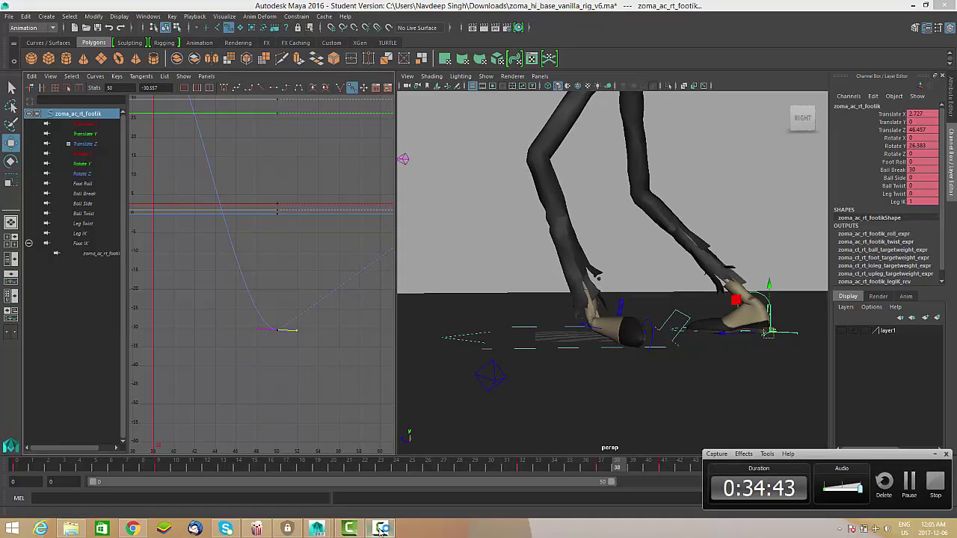
Play back the walk from several side angles to examine the right foot's slide and landing.
left_click(380, 529)
middle_click_drag(315, 327, 332, 354, "alt")
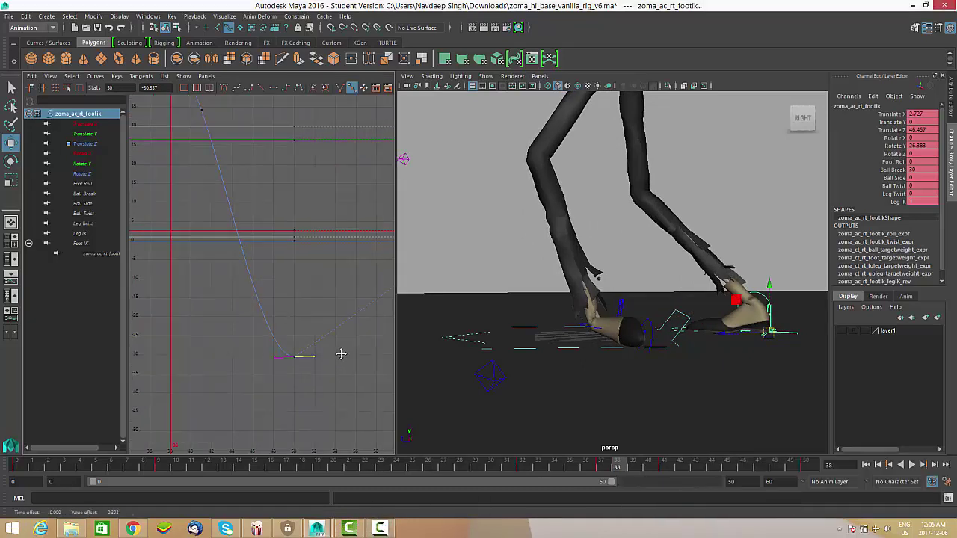
right_click_drag(341, 353, 307, 382, "alt+shift")
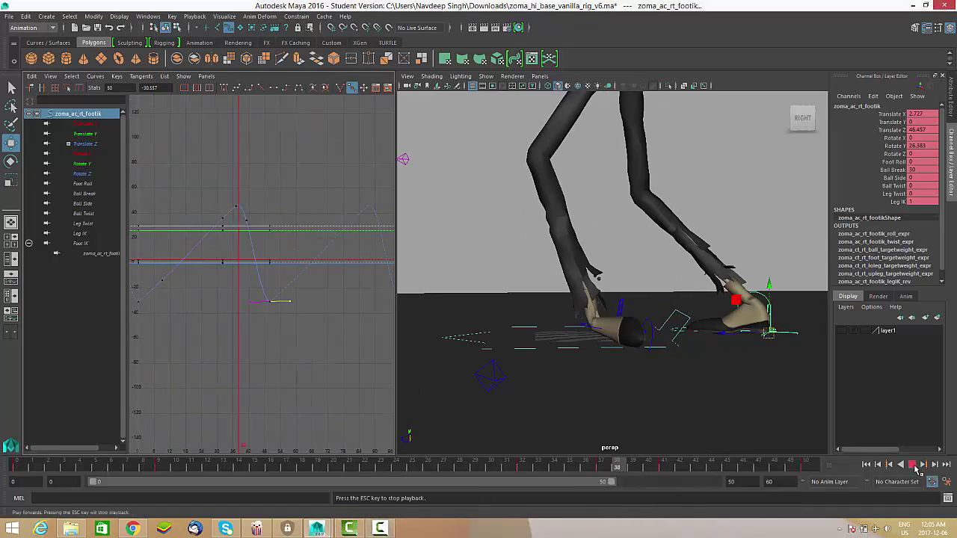
left_click_drag(636, 378, 589, 378, "alt")
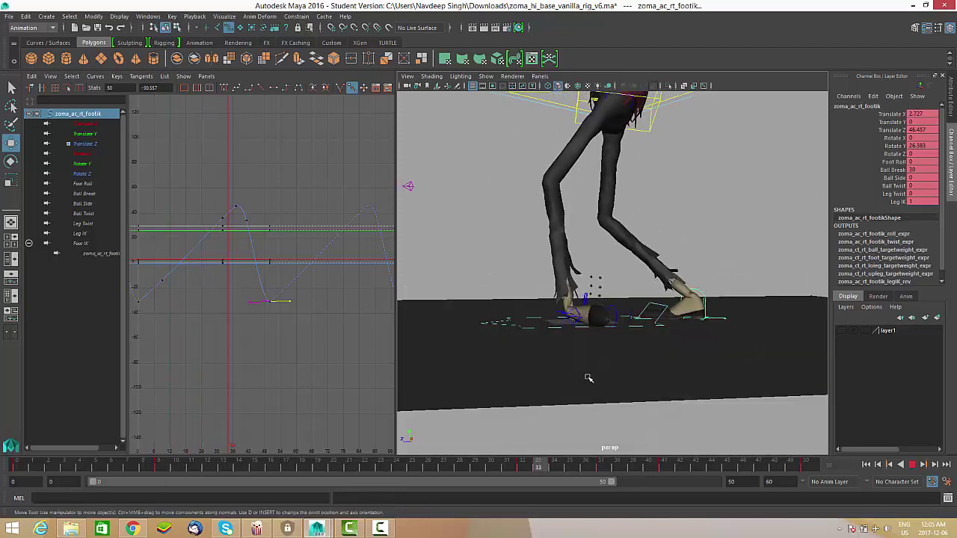
right_click_drag(593, 368, 424, 441, "alt")
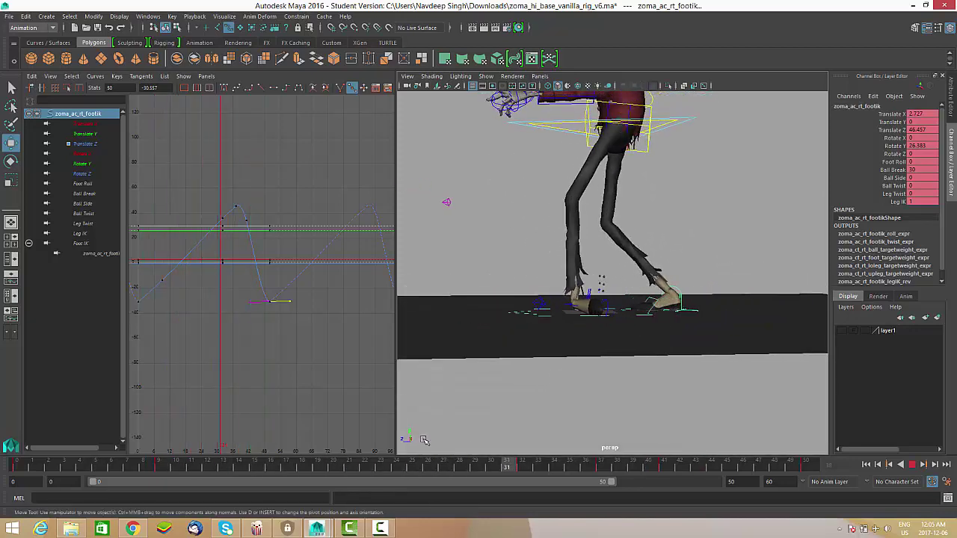
left_click_drag(551, 400, 560, 388, "alt")
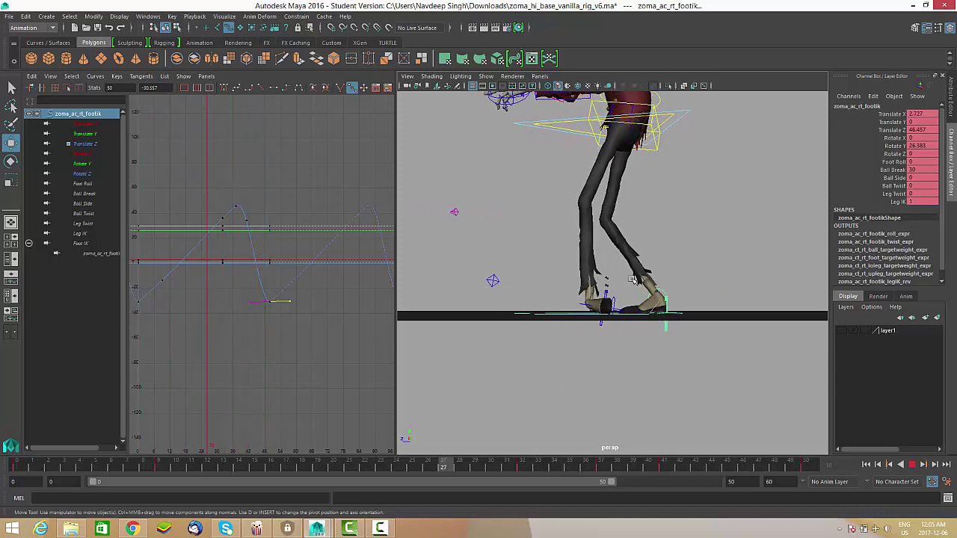
left_click_drag(633, 280, 634, 341, "alt")
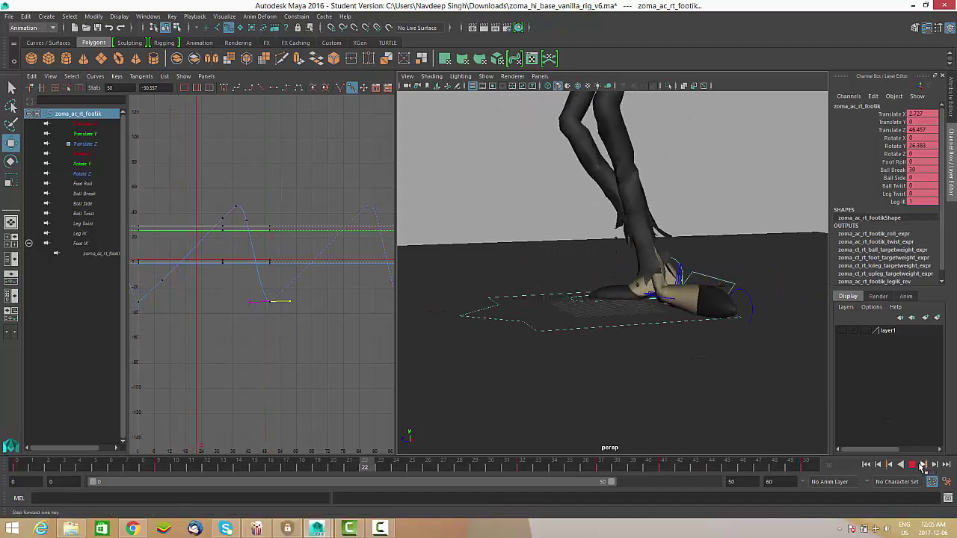
left_click(923, 465)
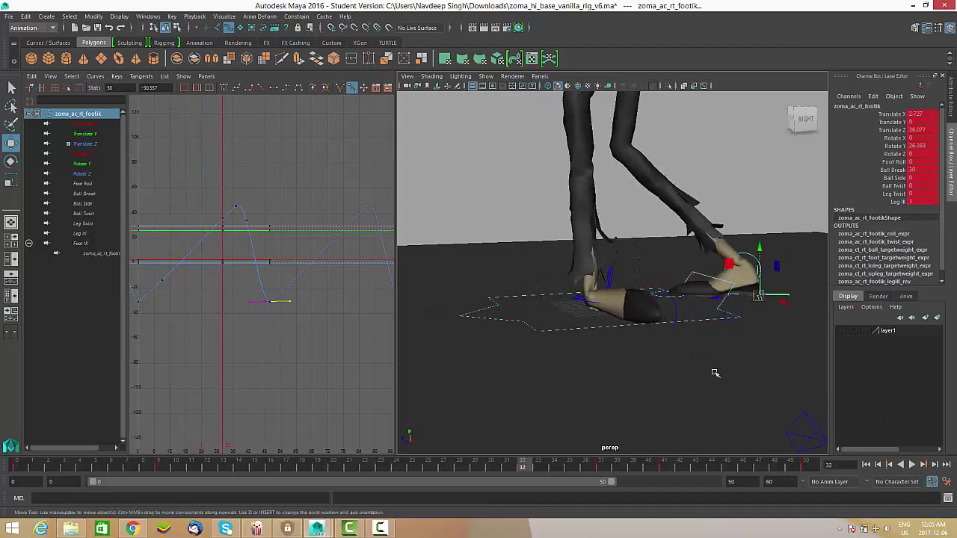
Set the right foot's Foot Roll to 52.6 at frame 37 so the heel lifts off the ground.
left_click_drag(715, 377, 584, 336, "alt")
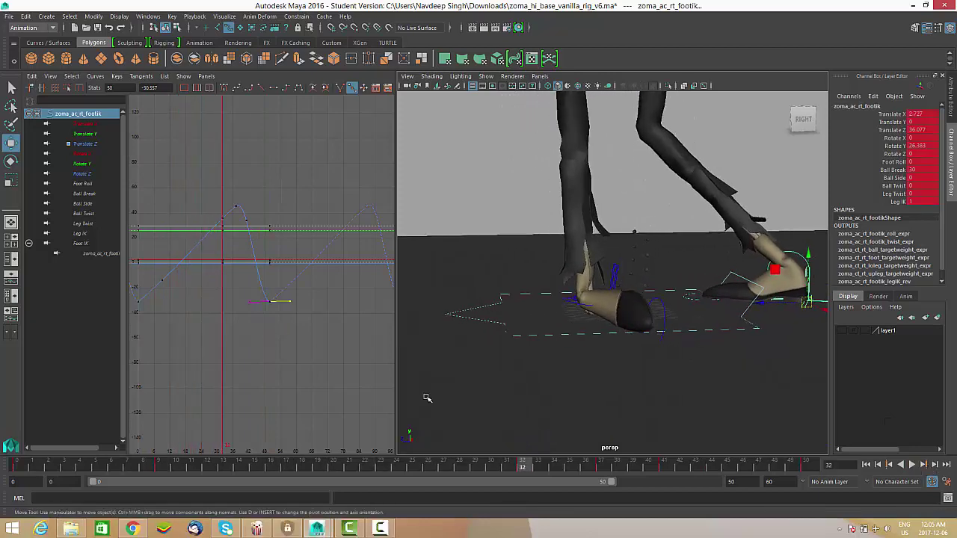
left_click_drag(535, 467, 603, 465)
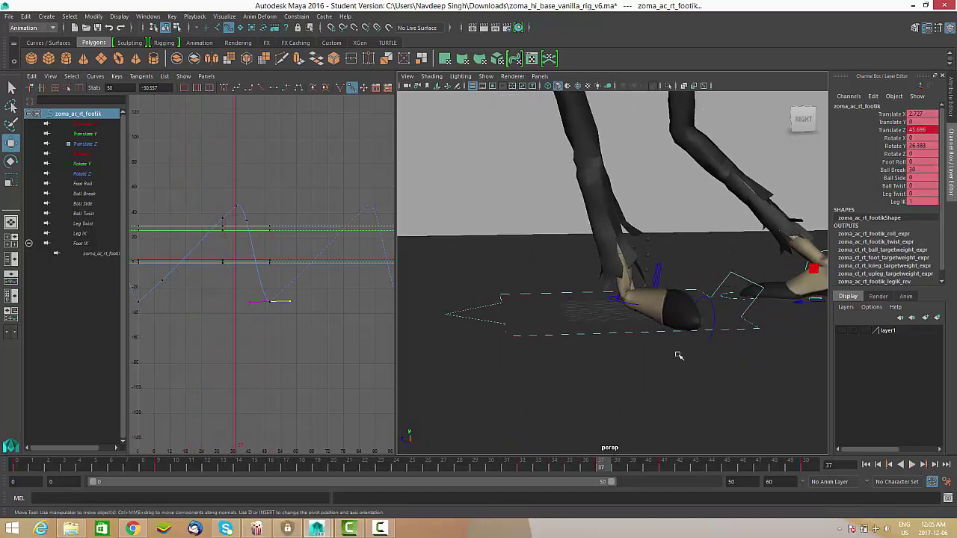
left_click_drag(679, 352, 659, 334, "alt")
key("f")
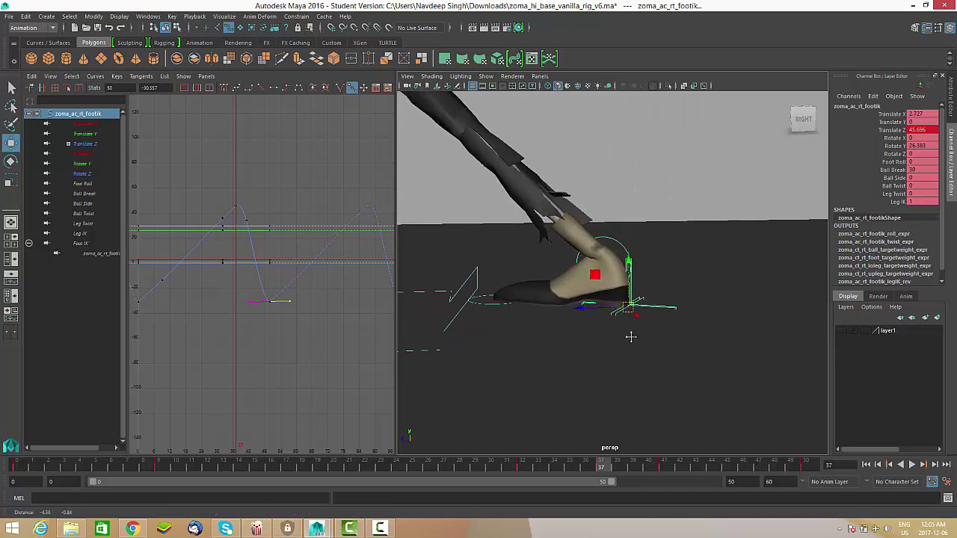
left_click_drag(648, 391, 673, 391, "alt")
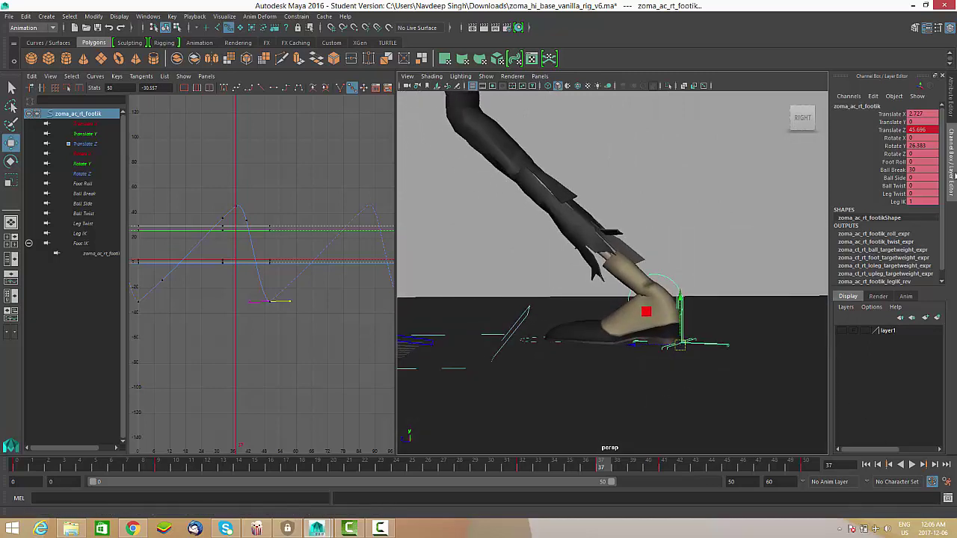
left_click(895, 163)
middle_click_drag(895, 162, 914, 345)
left_click_drag(722, 324, 736, 320, "alt")
left_click_drag(684, 300, 703, 308, "alt")
Isolate the Foot Roll curve and shift its frame 32 key to frame 26 to start the roll earlier.
middle_click_drag(248, 297, 269, 303, "alt")
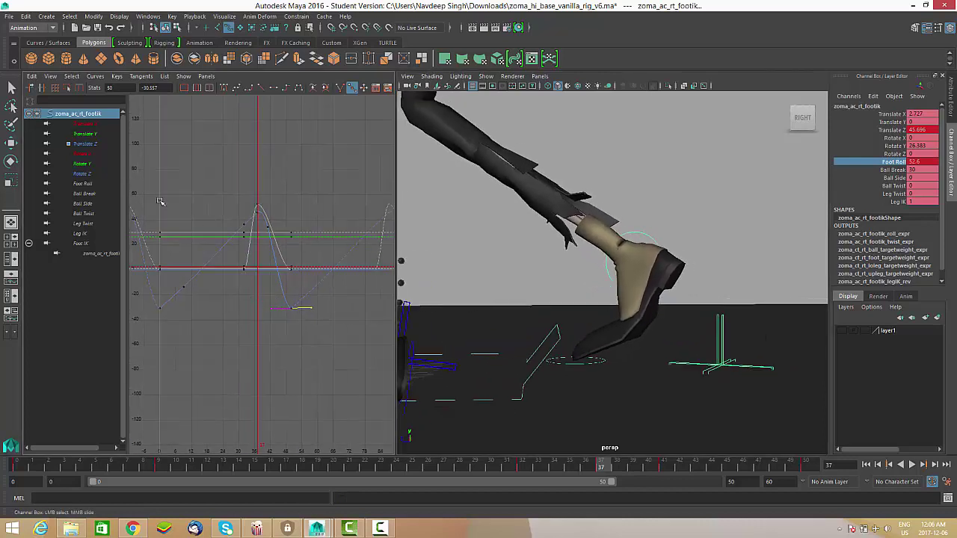
left_click(83, 183)
key("f")
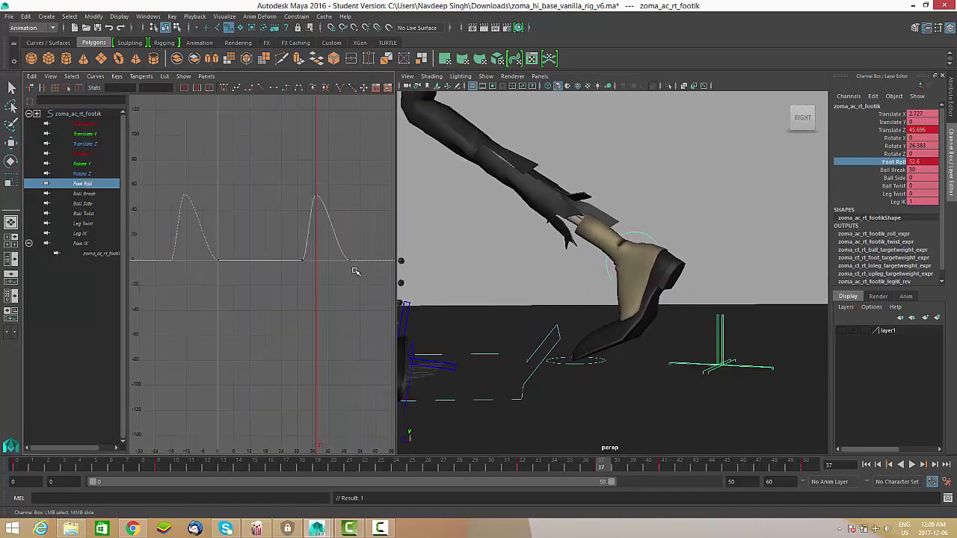
right_click_drag(400, 271, 353, 265, "alt")
middle_click_drag(282, 271, 241, 270, "alt")
left_click_drag(604, 469, 428, 471)
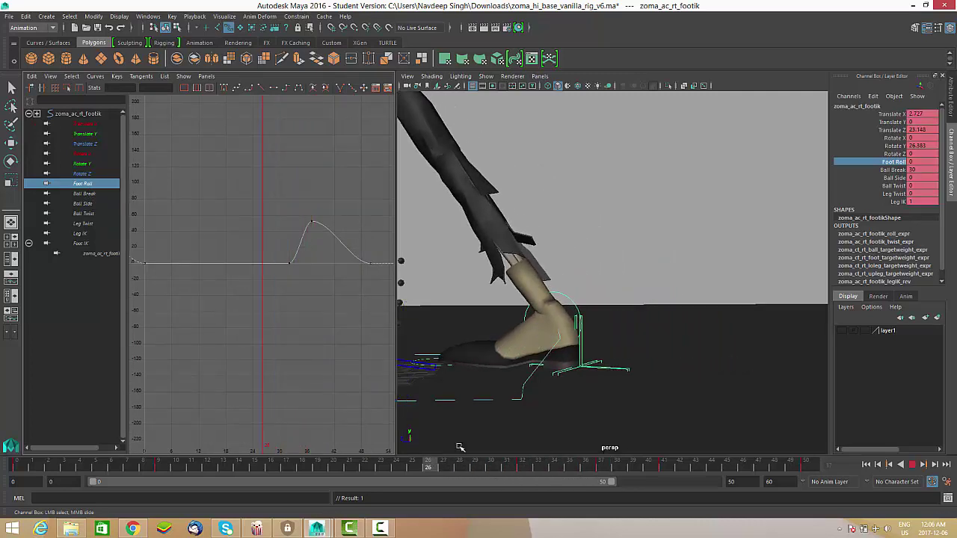
middle_click_drag(595, 353, 750, 359, "alt")
right_click_drag(750, 359, 525, 337, "alt")
middle_click_drag(524, 336, 543, 373, "alt")
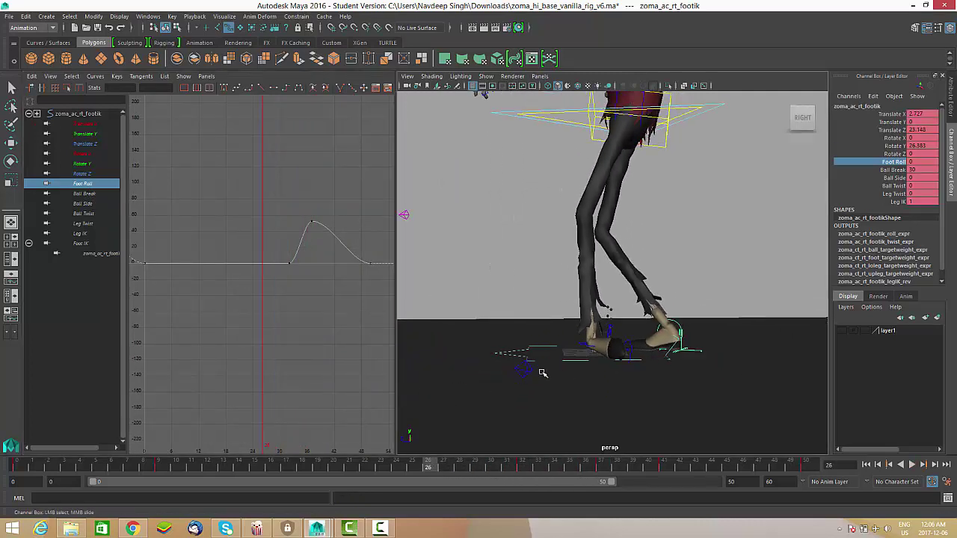
left_click(290, 263)
middle_click_drag(299, 257, 276, 305, "shift")
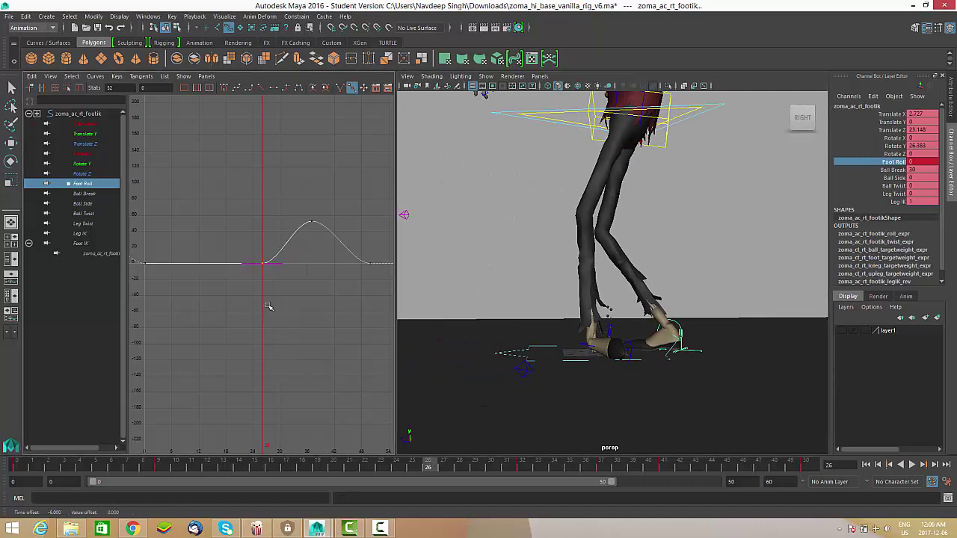
key("alt+v")
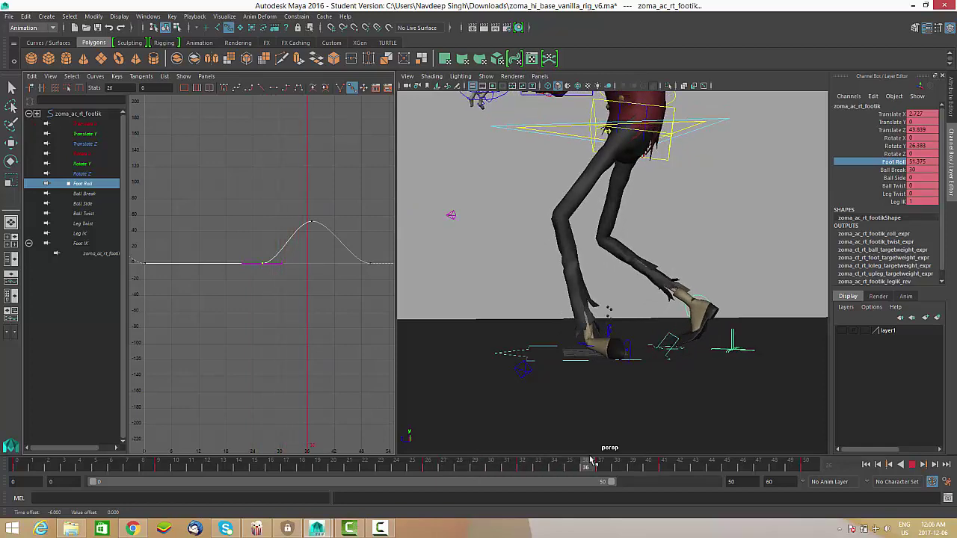
Insert a Foot Roll key at frame 33 and lower it to 23.803 for a slower heel lift.
mouse_move(598, 460)
left_mouse_down()
mouse_move(677, 471)
mouse_move(589, 463)
mouse_move(648, 468)
mouse_move(599, 470)
left_mouse_up()
left_click_drag(555, 468, 549, 471)
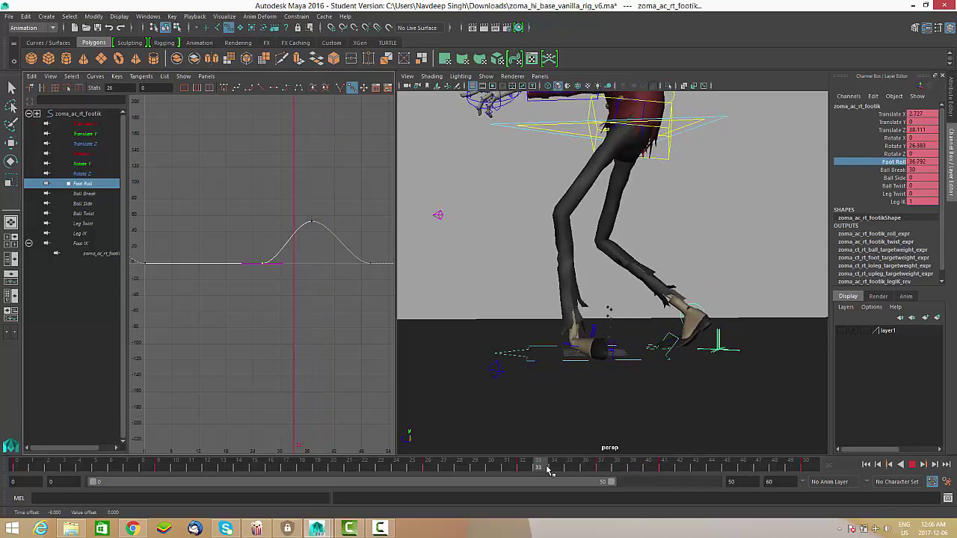
scroll(288, 245, "up", 5)
middle_click_drag(295, 249, 252, 250, "alt")
right_click(289, 181)
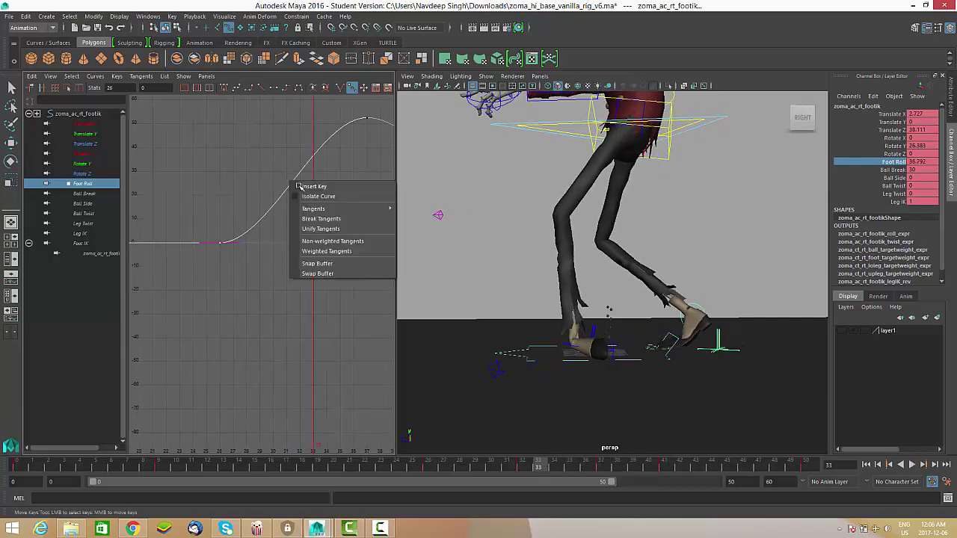
left_click(303, 185)
left_click_drag(294, 135, 326, 177)
middle_click_drag(325, 176, 329, 215)
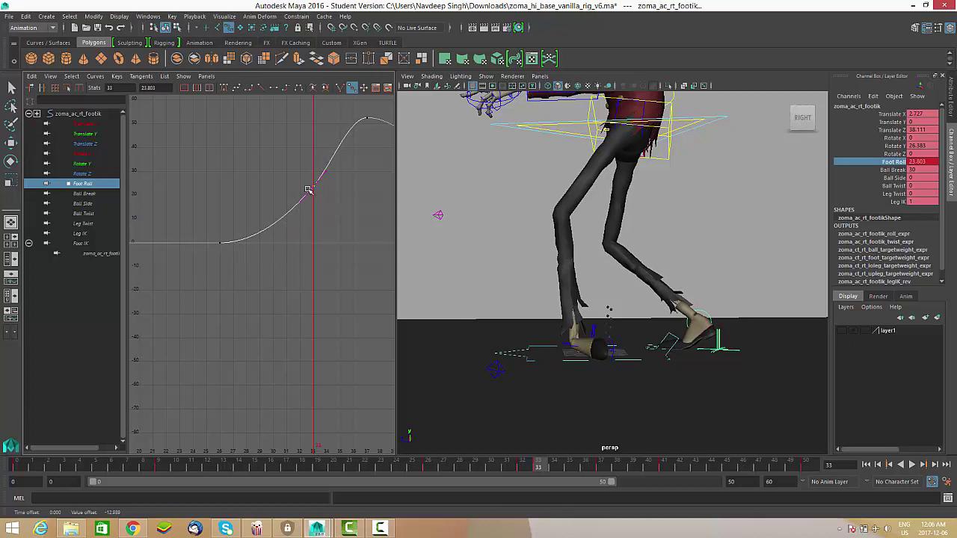
Key the Foot Roll at frame 45, raise it to 54.946, and tilt the frame 37 tangent upward to round the peak.
middle_click_drag(315, 188, 292, 213, "alt")
middle_click_drag(345, 179, 300, 192, "alt")
scroll(300, 192, "down", 3)
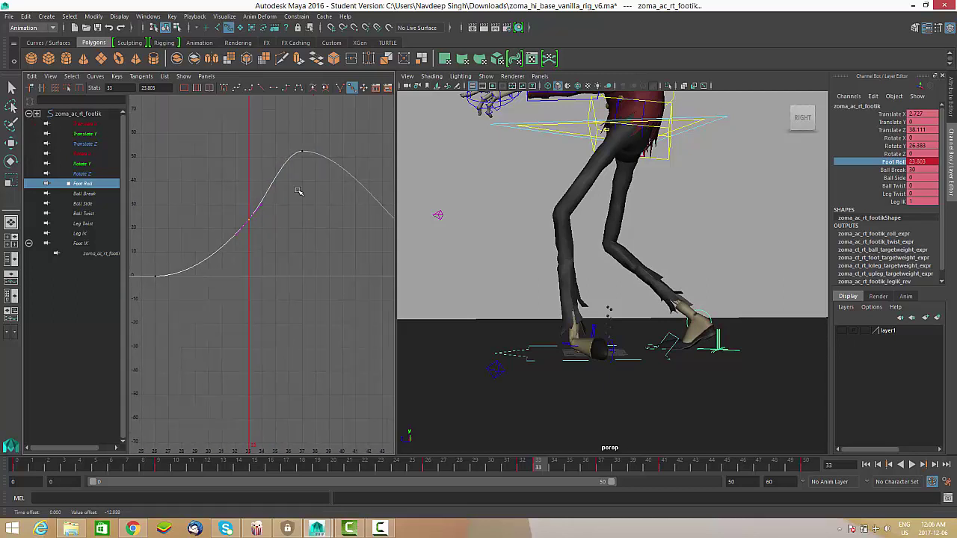
middle_click_drag(293, 224, 269, 237, "alt")
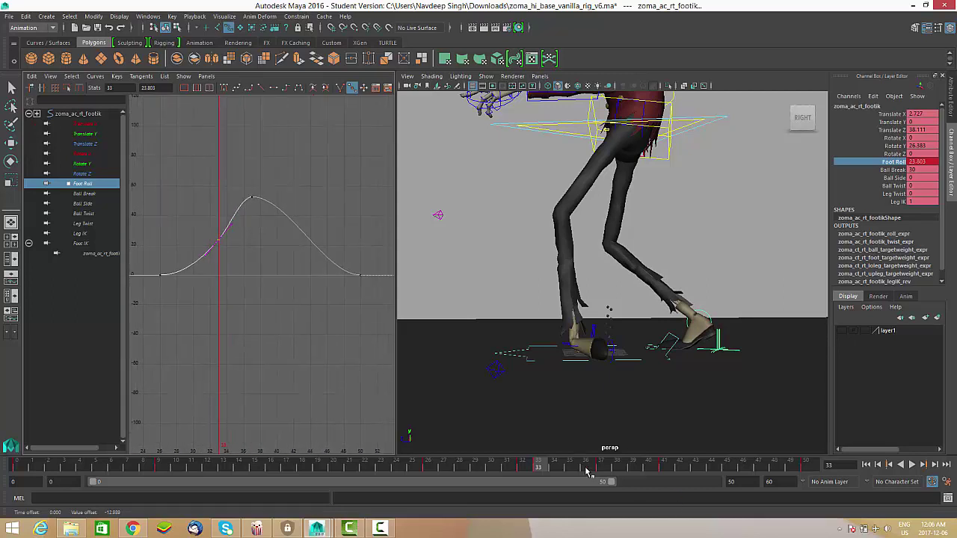
left_click_drag(545, 464, 725, 465)
key("s")
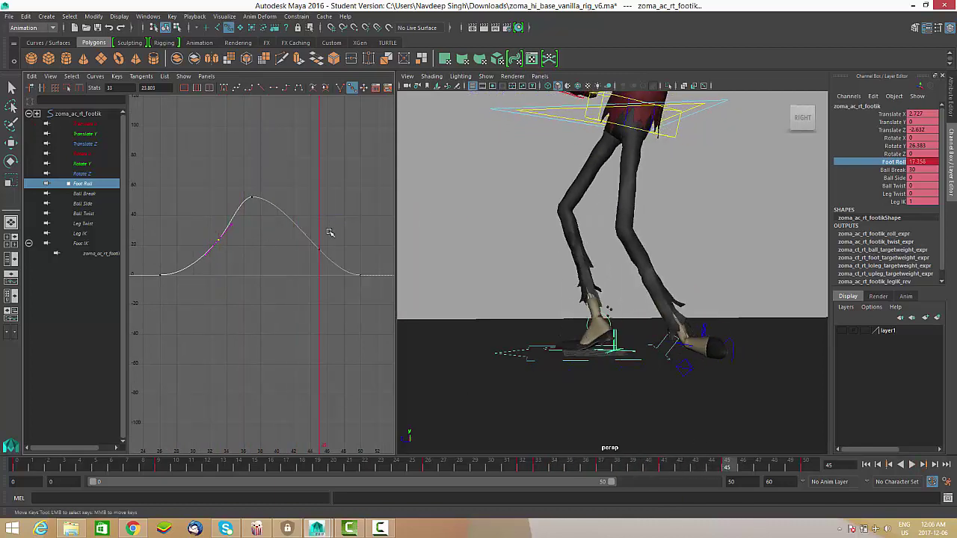
middle_click_drag(336, 289, 322, 237)
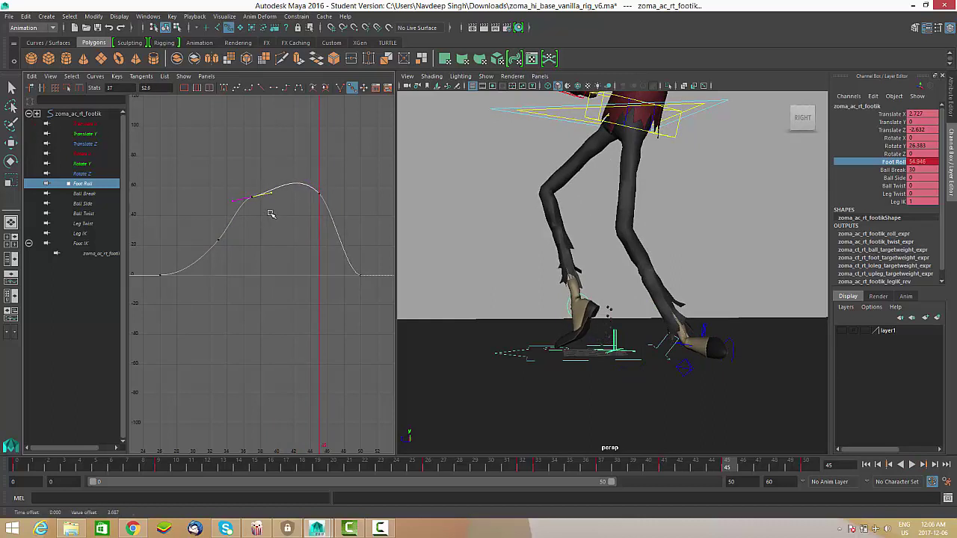
key("alt+v")
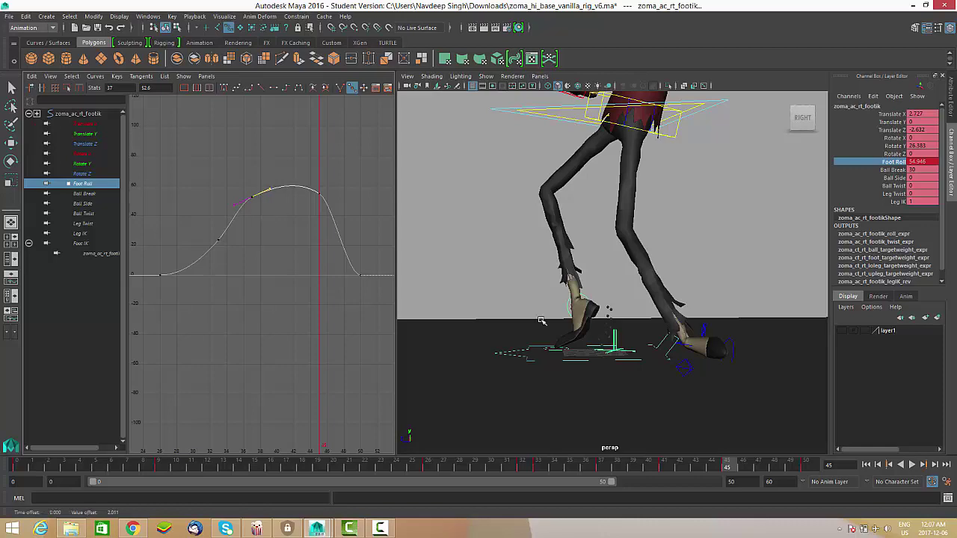
key("alt+v")
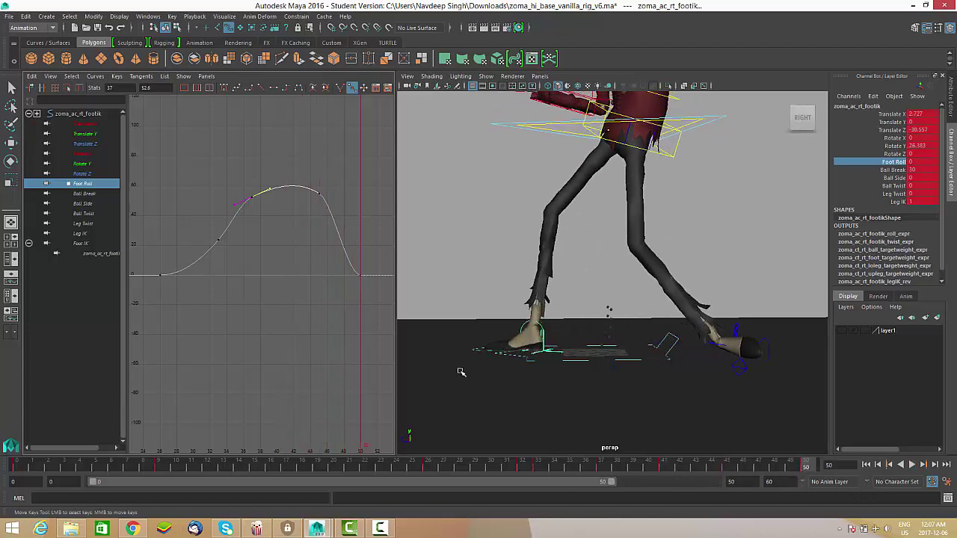
Try adjusting the right foot's Leg Twist at frame 50 and undo the changes.
scroll(485, 331, "up", 6)
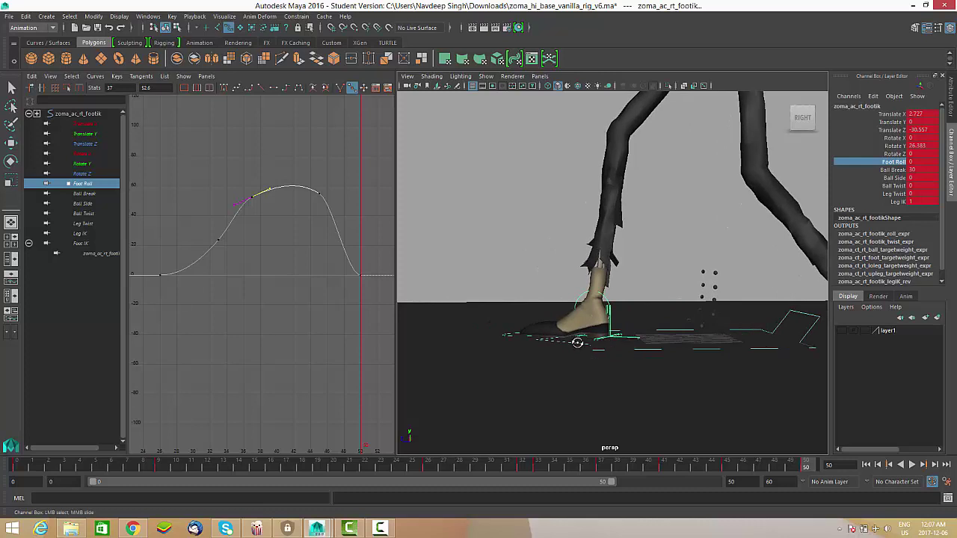
left_click_drag(577, 342, 345, 445, "alt")
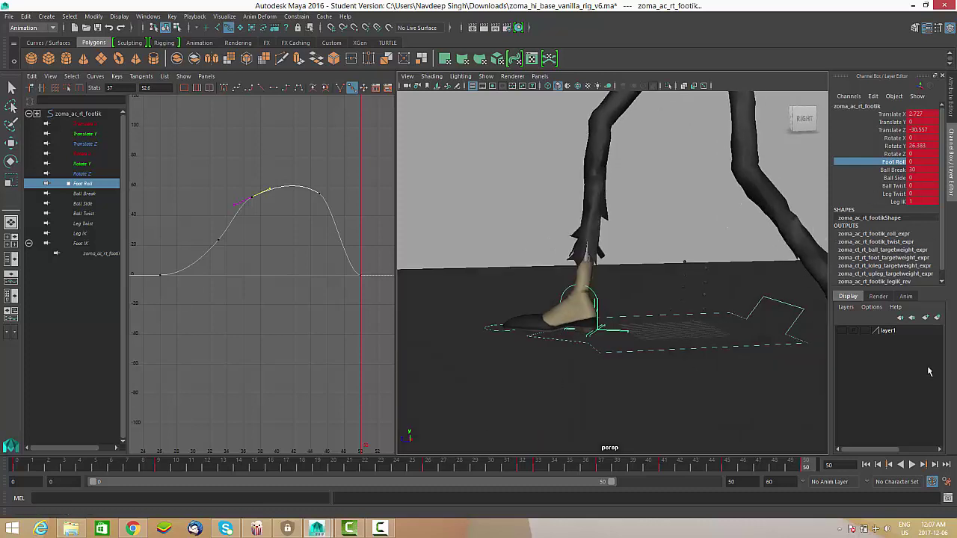
middle_click_drag(727, 224, 807, 223)
key("ctrl+z")
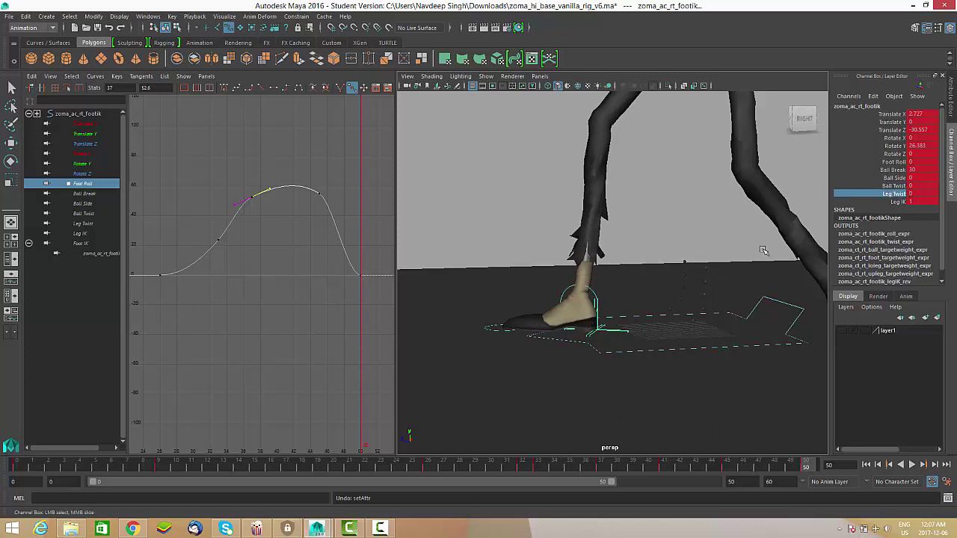
middle_click_drag(763, 250, 608, 296)
key("ctrl+z")
left_click(897, 179)
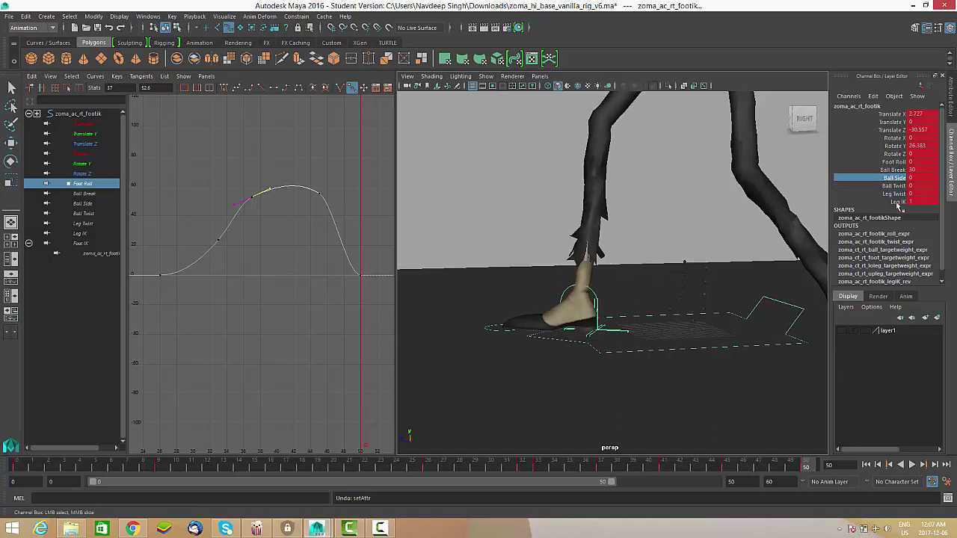
Try raising the right foot's toe pivot control with the Move tool at frame 50.
middle_click_drag(550, 274, 571, 252, "alt")
scroll(567, 273, "up", 3)
left_click_drag(556, 335, 555, 302, "alt")
left_click(492, 367)
key("w")
left_click_drag(526, 350, 509, 324, "alt")
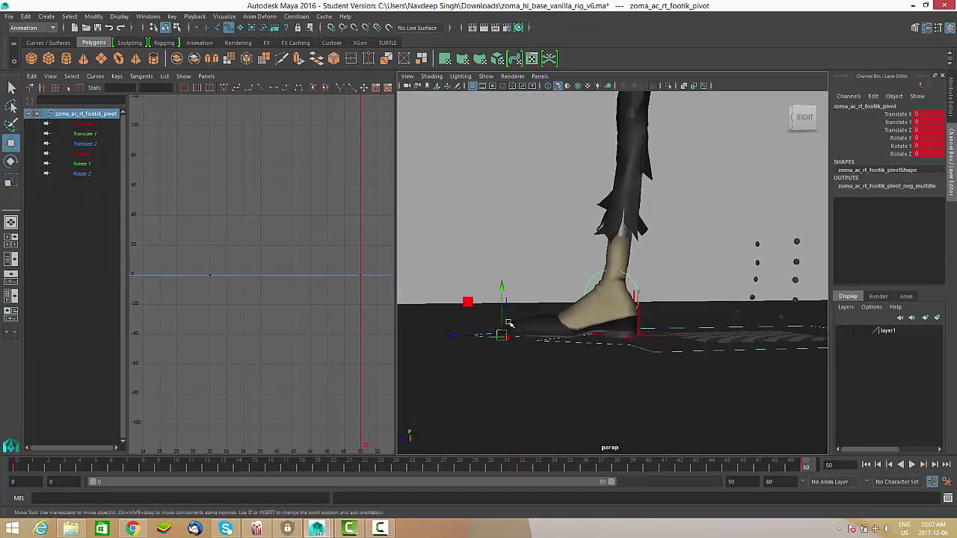
left_click_drag(501, 288, 503, 278)
left_click_drag(529, 313, 562, 256, "alt")
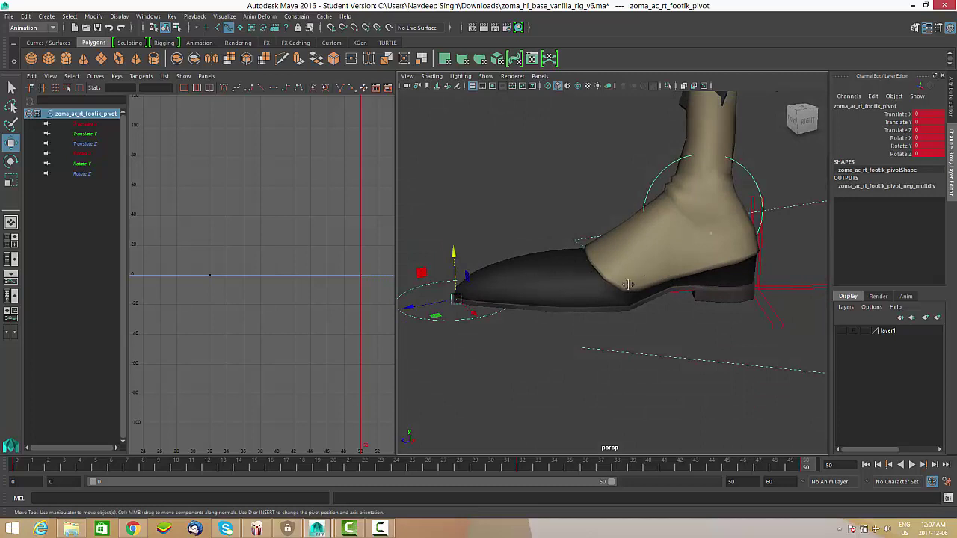
Try adjusting the right foot's Ball Side and Ball Break channels at frame 50 and undo the changes.
scroll(633, 290, "down", 6)
mouse_move(638, 292)
left_mouse_down("alt")
mouse_move(678, 301)
mouse_move(649, 281)
left_mouse_up("alt")
left_click(677, 295)
left_click(895, 178)
middle_click_drag(902, 180, 910, 185)
key("ctrl+z")
middle_click_drag(555, 318, 562, 315)
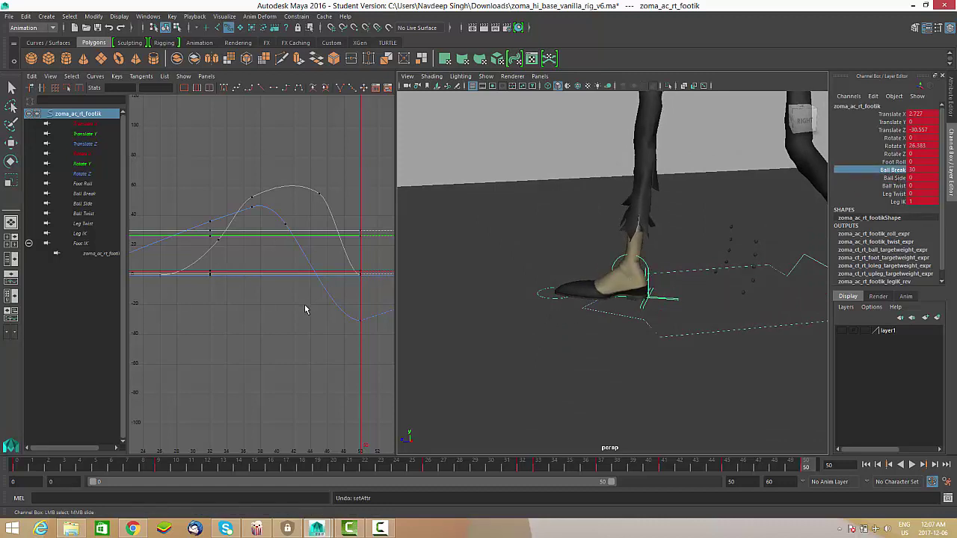
Isolate the right foot's Foot Roll curve and lower its frame 50 key to -5.11.
middle_click_drag(333, 270, 318, 265, "alt")
right_click_drag(232, 214, 291, 257, "alt")
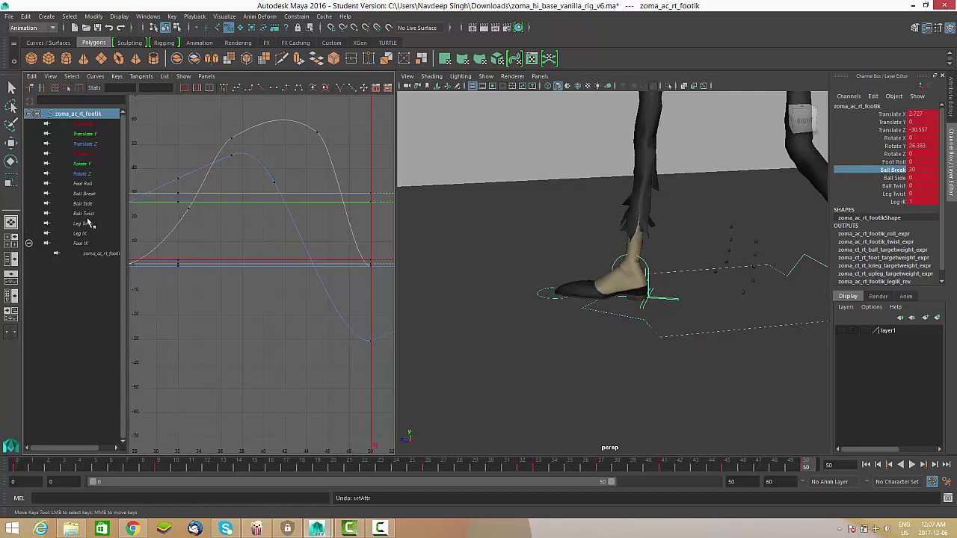
left_click(82, 183)
key("f")
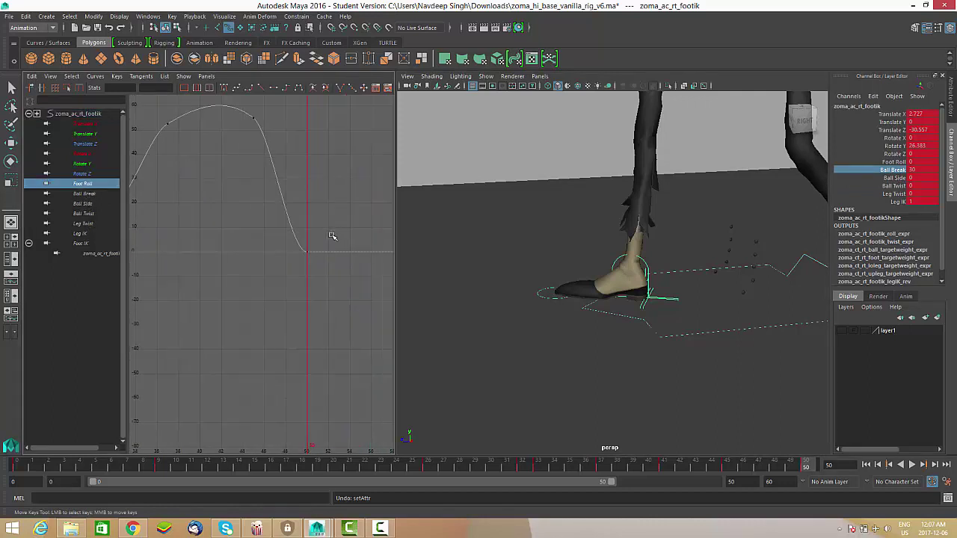
middle_click_drag(305, 278, 323, 307)
right_click_drag(323, 307, 306, 282, "alt")
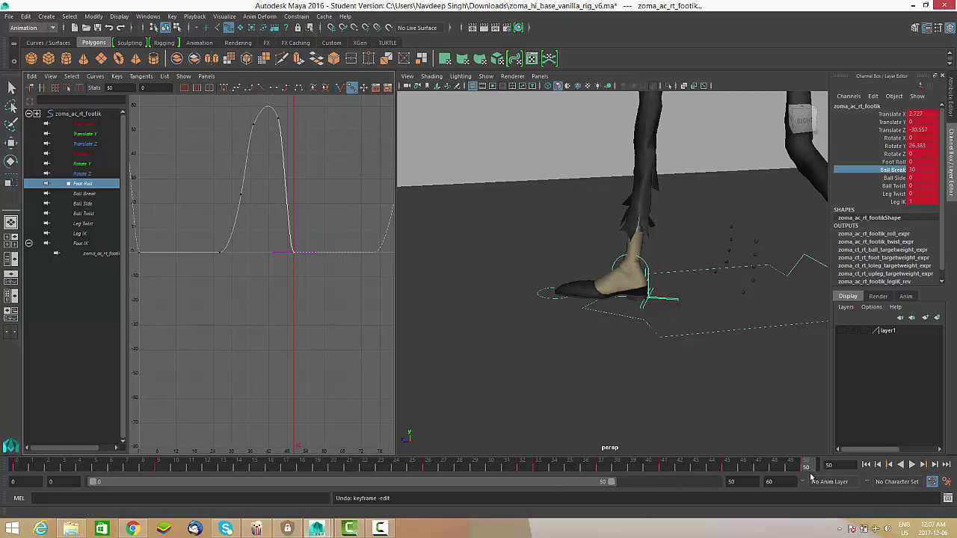
key("alt+v")
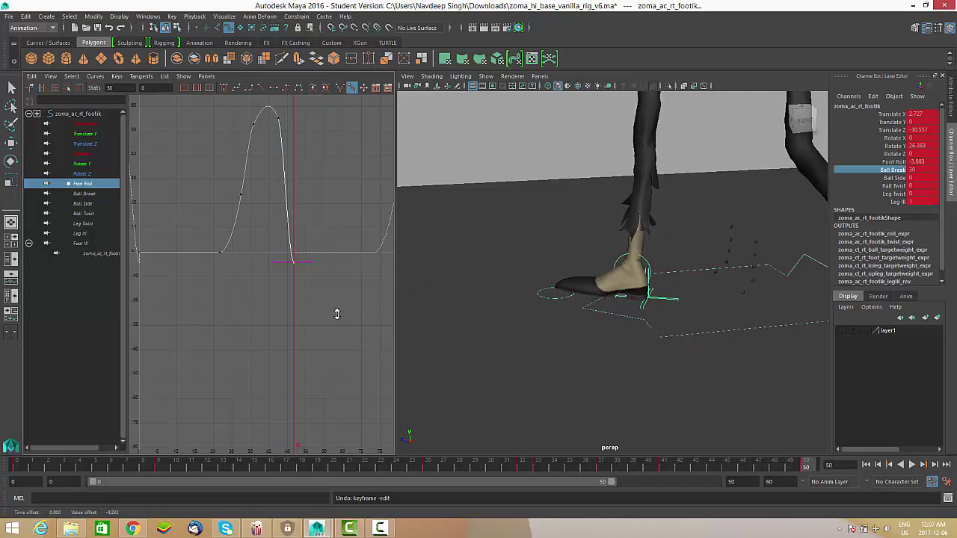
middle_click_drag(273, 310, 327, 314, "alt")
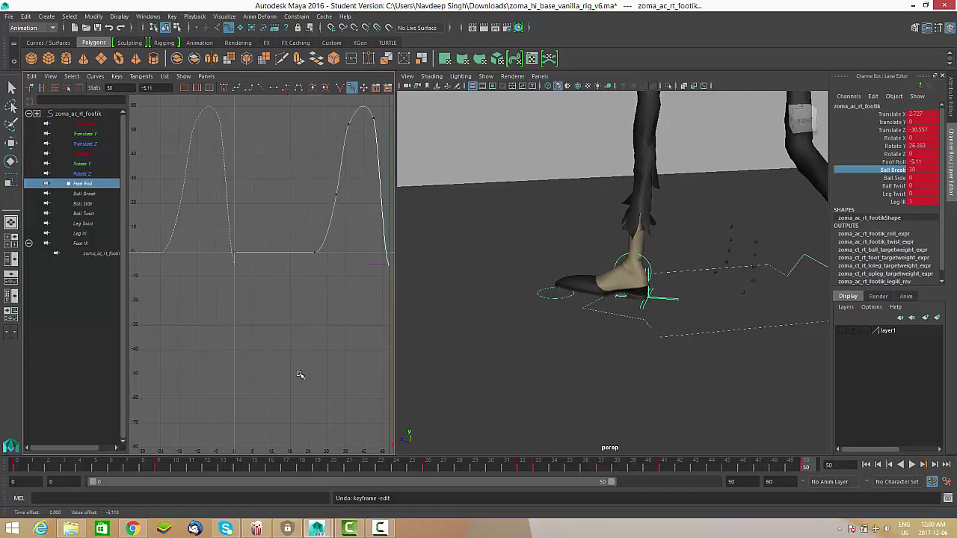
Lower the Foot Roll key at frame 0 to -5.142, key it at 0 on frame 2, and play back the landing.
left_click(13, 469)
key("alt+v")
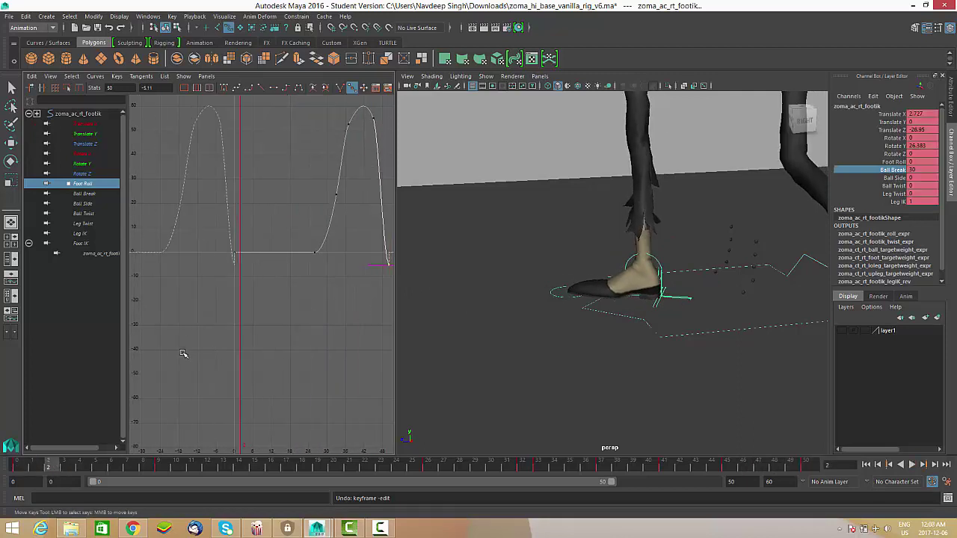
scroll(228, 292, "up", 6)
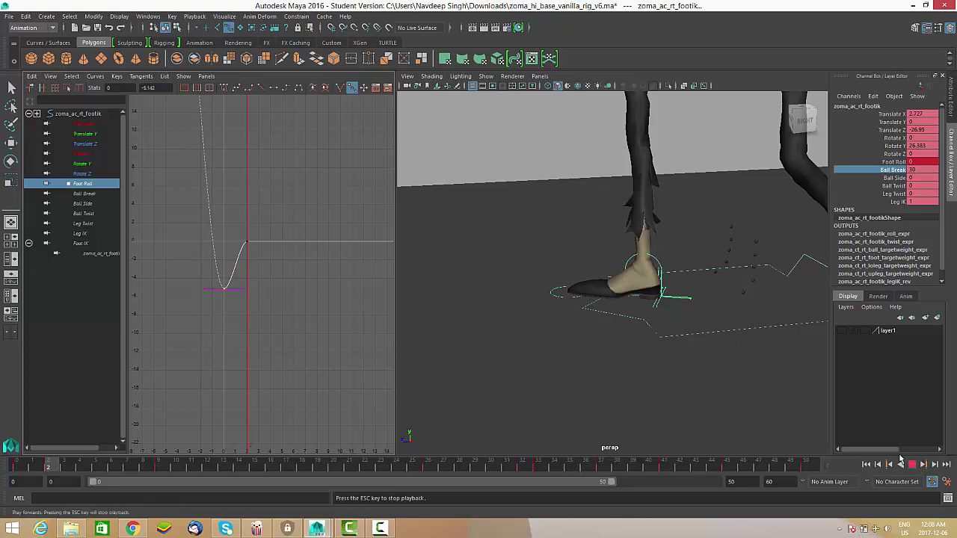
right_click_drag(779, 321, 541, 302, "alt")
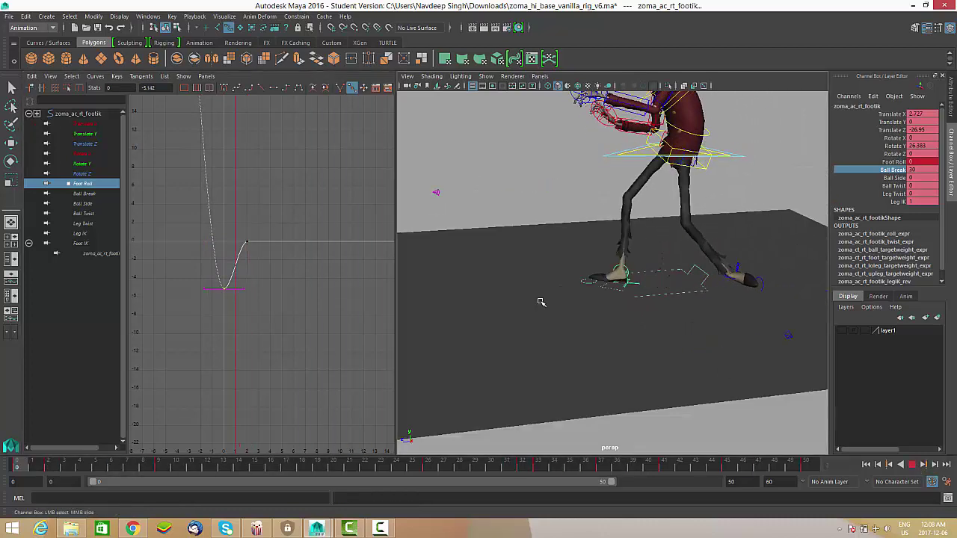
left_click_drag(594, 302, 642, 281, "alt")
right_click_drag(641, 281, 710, 344, "alt")
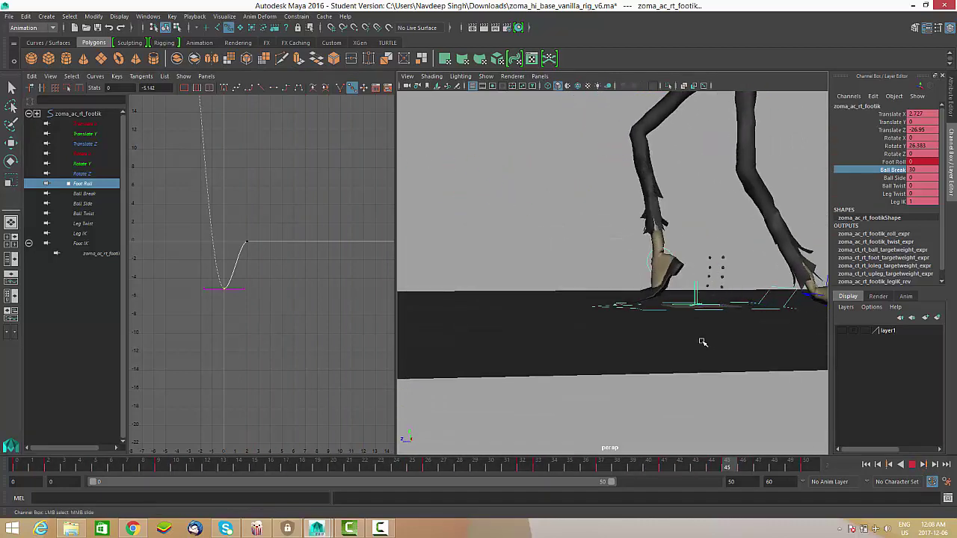
left_click_drag(701, 342, 815, 382, "alt")
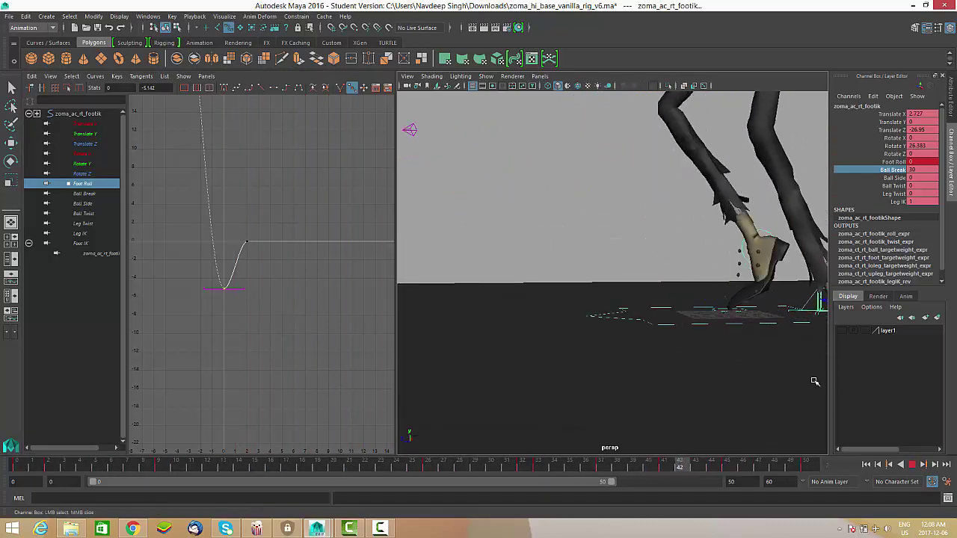
left_click(912, 464)
Shift the Foot Roll landing keys two frames earlier, placing the dips at frames -2 and 48.
left_click_drag(325, 179, 246, 328)
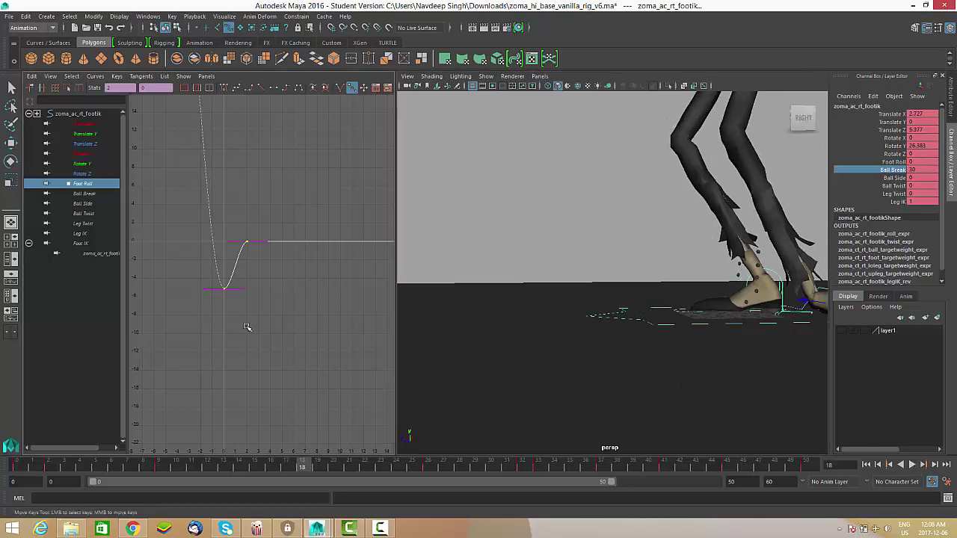
right_click_drag(319, 305, 244, 291, "alt+shift")
right_click_drag(295, 228, 329, 267, "alt+shift")
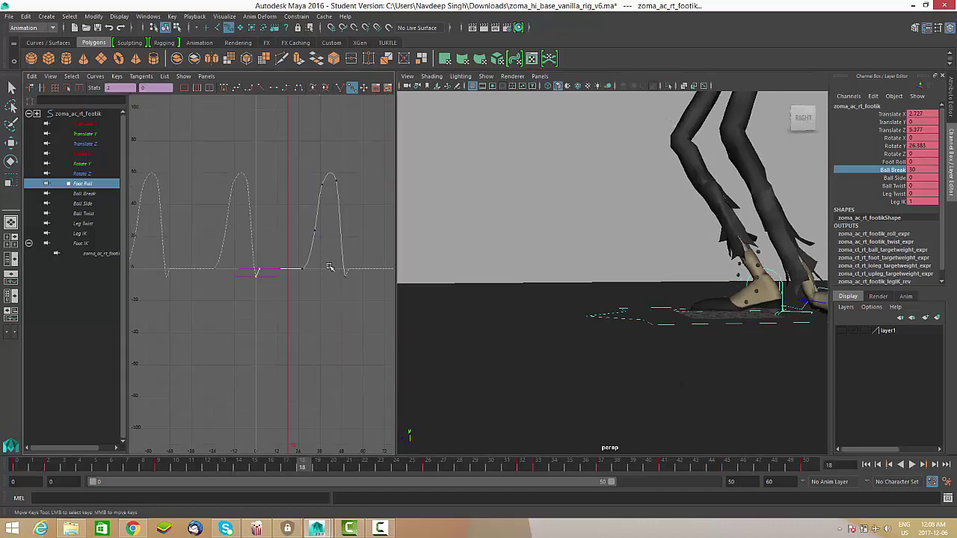
key("f")
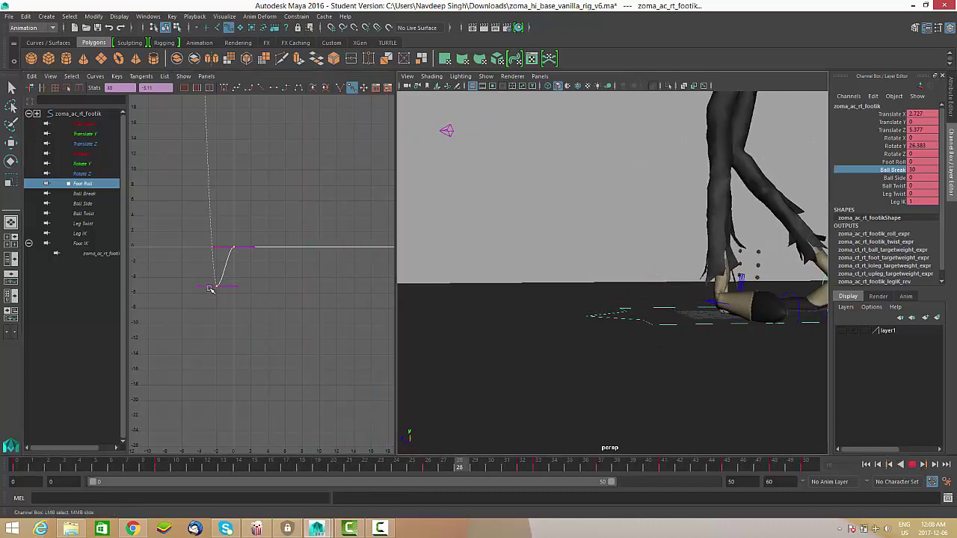
left_click(912, 465)
Move both Foot Roll dip keys one frame later, to frames -1 and 49.
left_click_drag(182, 327, 233, 281)
middle_click_drag(224, 305, 126, 299, "alt")
middle_click_drag(269, 301, 112, 317, "alt")
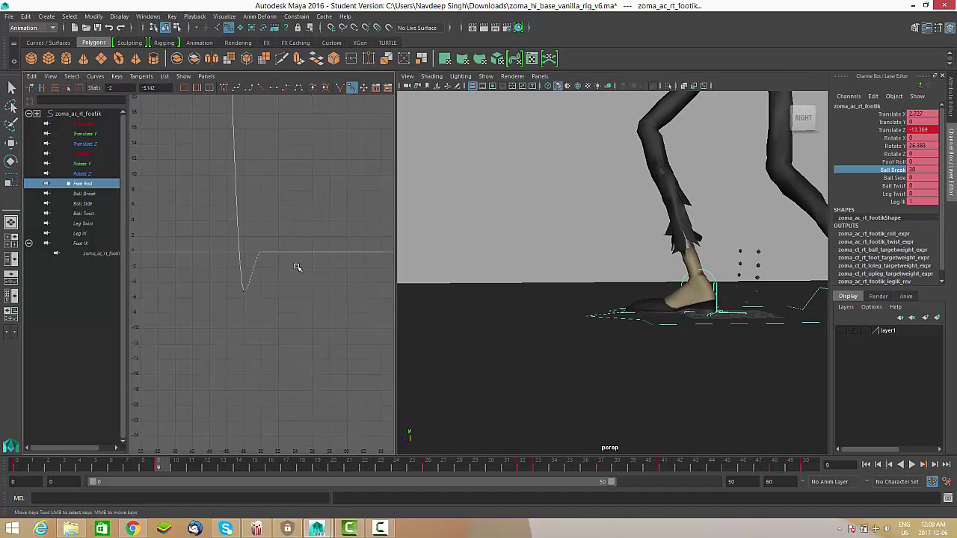
right_click_drag(251, 284, 198, 313, "alt")
middle_click_drag(240, 321, 348, 333, "alt")
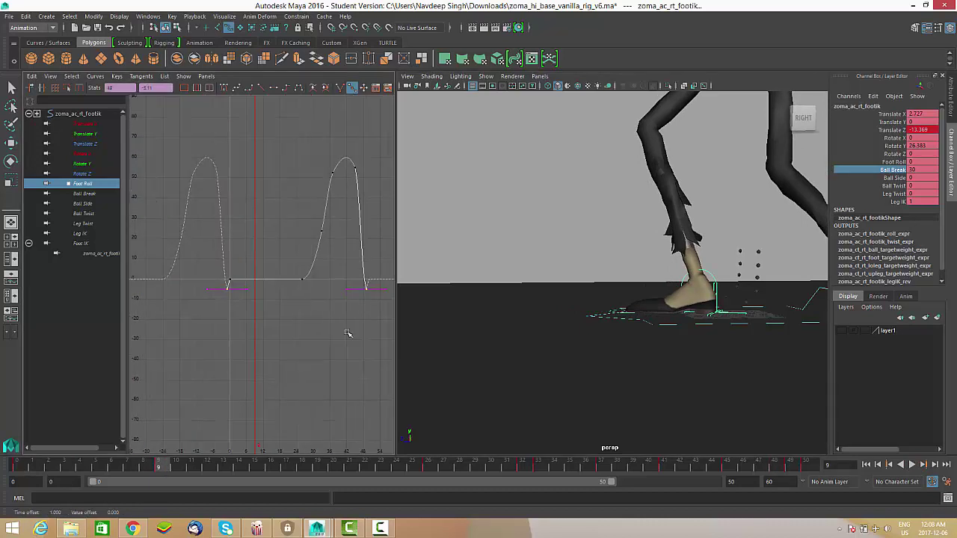
Play back the walk and scrub its opening frames to examine the right foot's landing from the side and front.
left_click(918, 463)
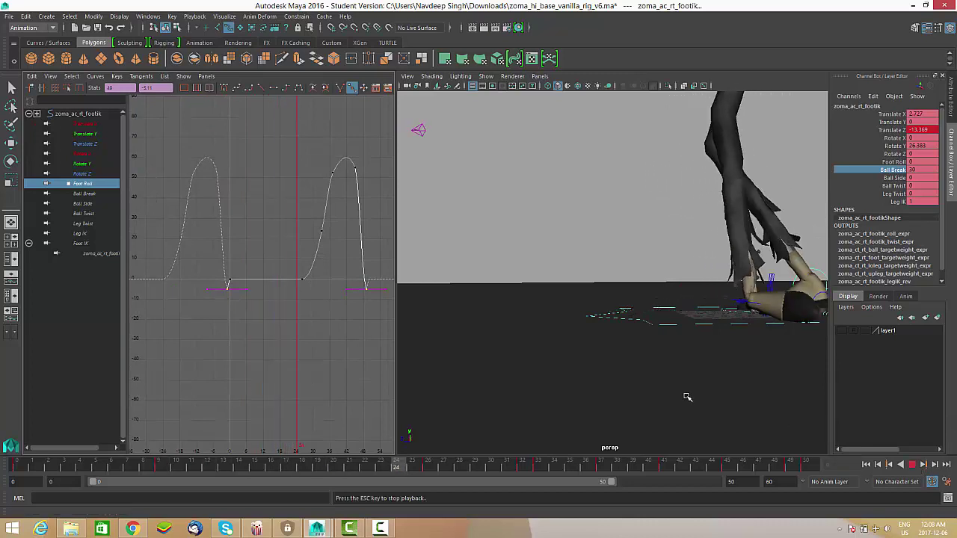
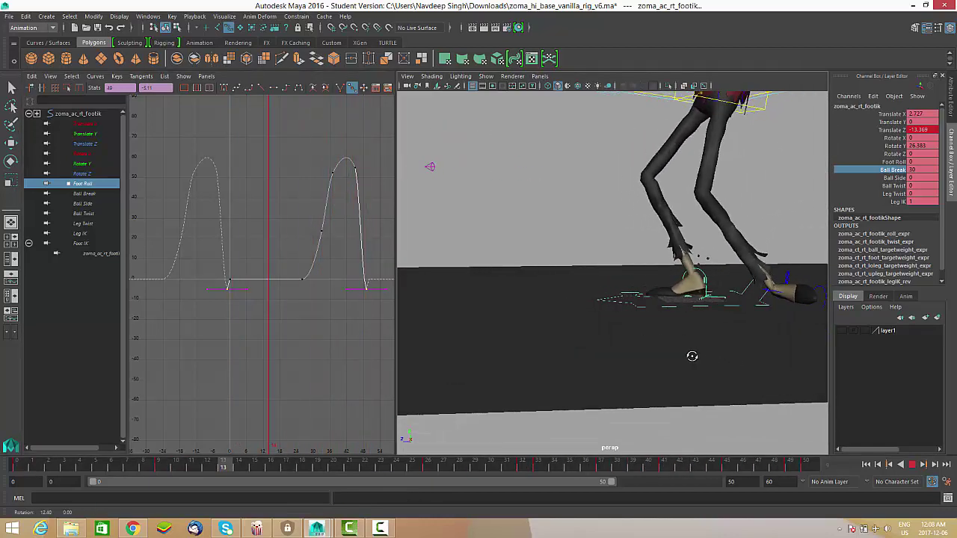
left_click_drag(718, 367, 611, 349, "alt")
middle_click_drag(611, 348, 644, 367, "alt")
right_click_drag(644, 367, 667, 365, "alt")
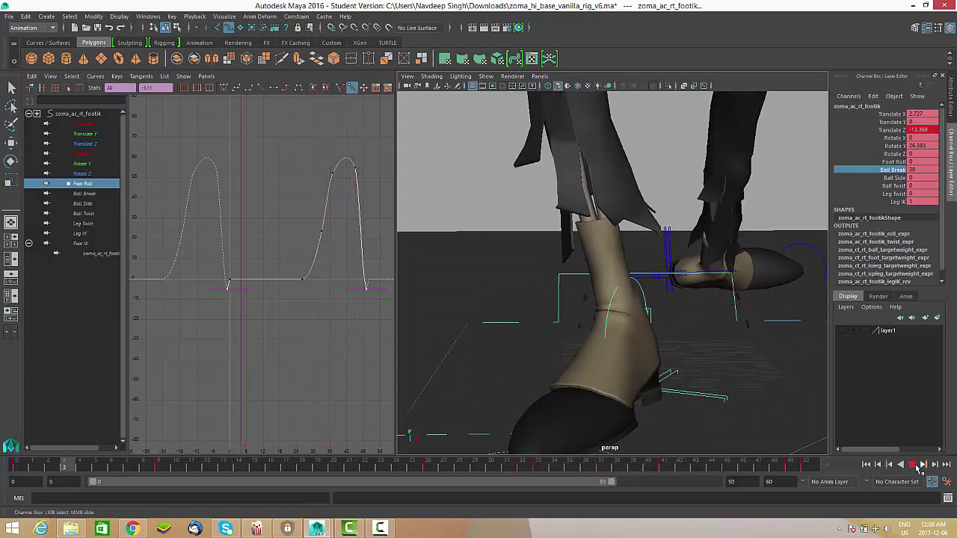
left_click(913, 465)
right_click_drag(592, 362, 611, 365, "alt")
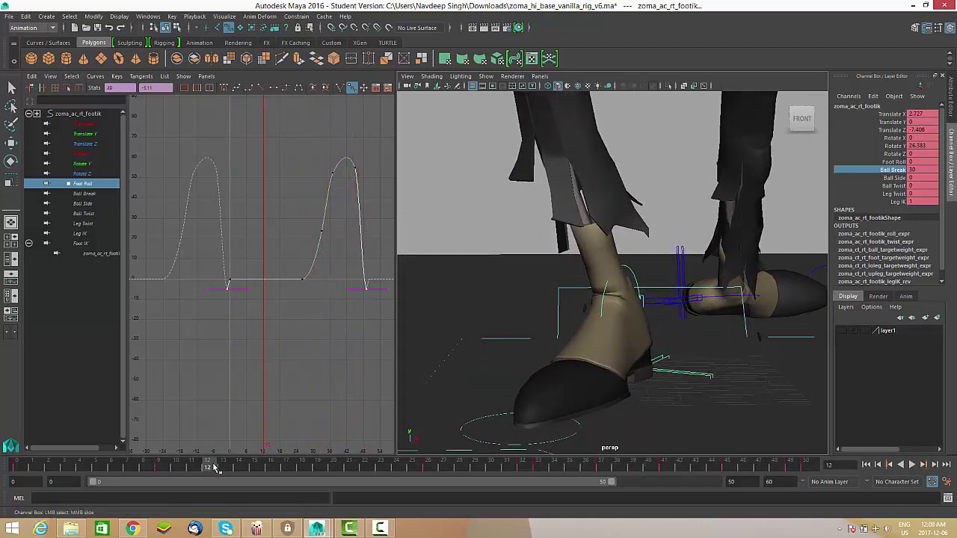
left_click_drag(215, 467, 15, 466)
right_click_drag(514, 363, 468, 368, "alt")
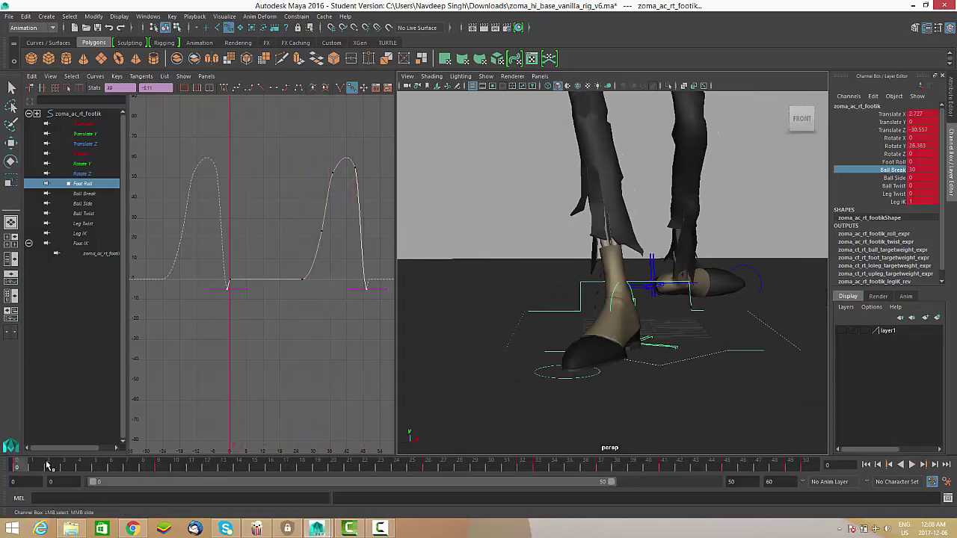
left_click_drag(47, 466, 104, 486)
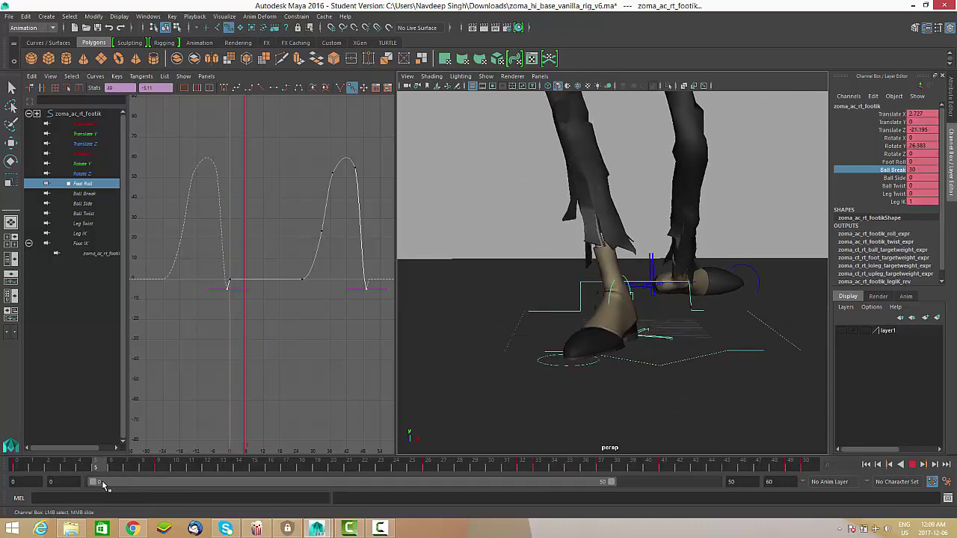
Try adjusting the right foot's Ball Side at frame 5 and undo the change.
scroll(664, 325, "up", 1)
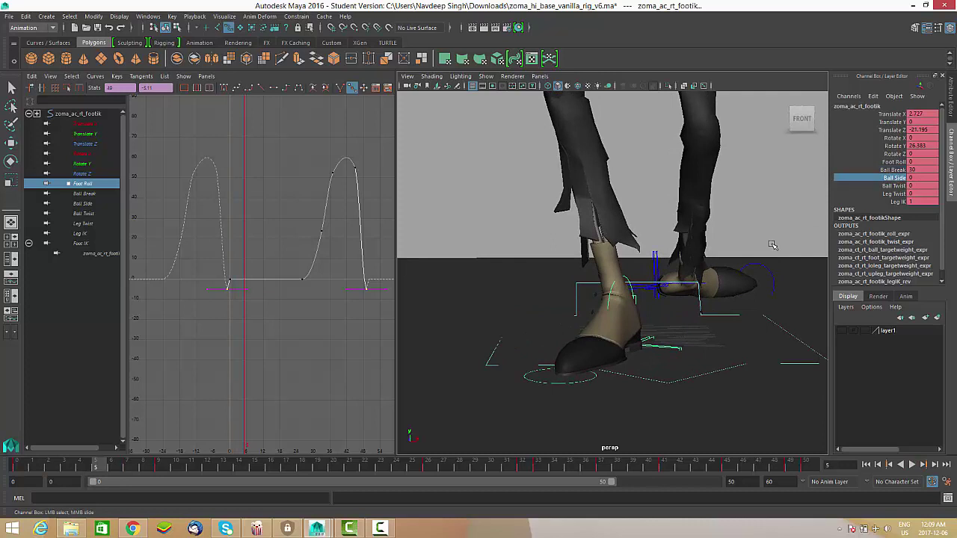
middle_click_drag(682, 315, 709, 321)
key("ctrl+z")
left_click_drag(709, 325, 709, 334, "alt")
right_click_drag(710, 333, 624, 310, "alt")
left_click_drag(625, 311, 620, 313, "alt")
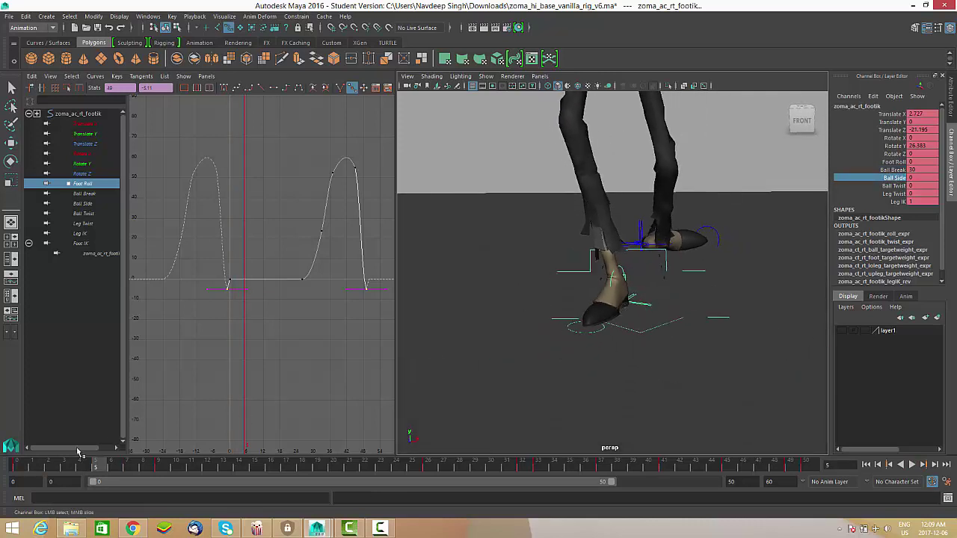
Key the right foot's Ball Side at 0 on frame 26, just before the heel lifts.
key("alt+v")
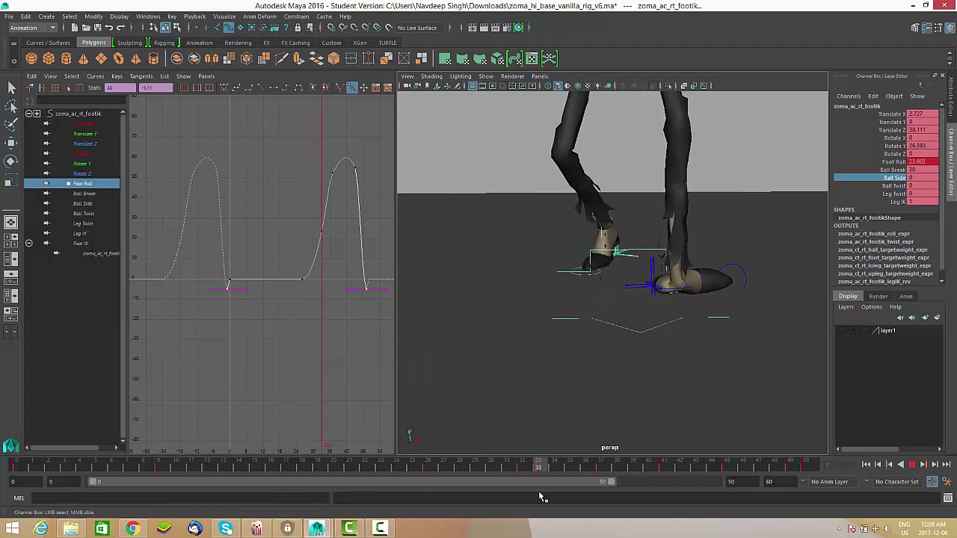
right_click_drag(629, 324, 603, 442, "alt")
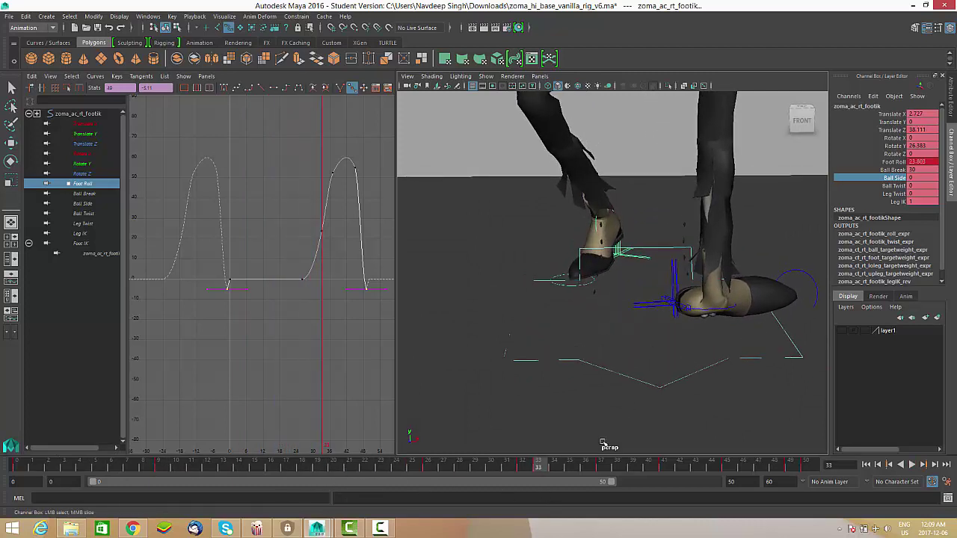
left_click_drag(544, 468, 429, 467)
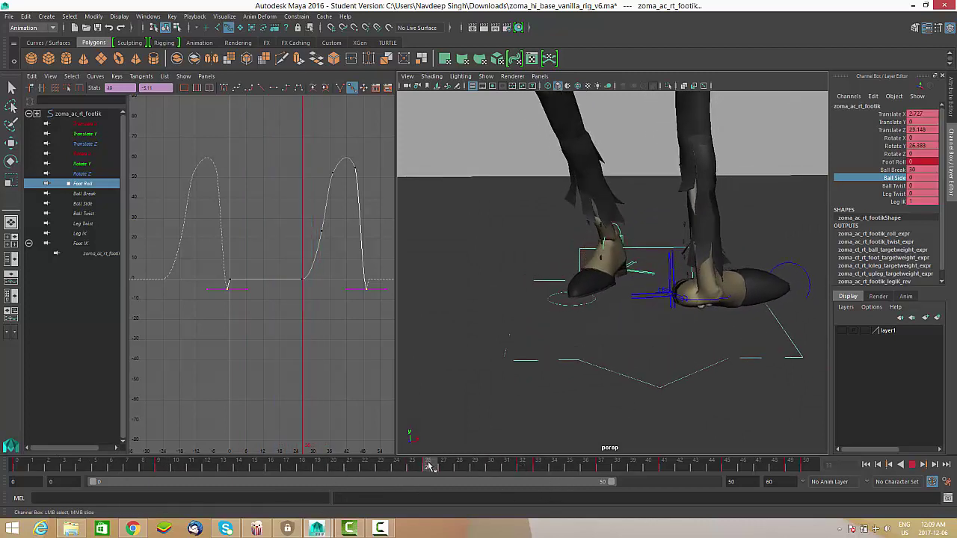
right_click_drag(573, 362, 567, 323, "alt")
middle_click_drag(327, 303, 321, 304, "alt")
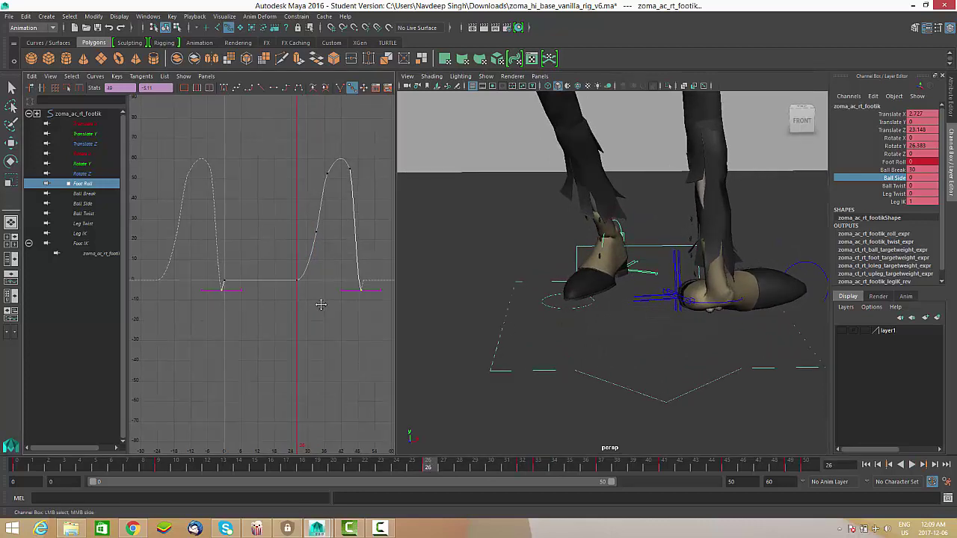
right_click(897, 180)
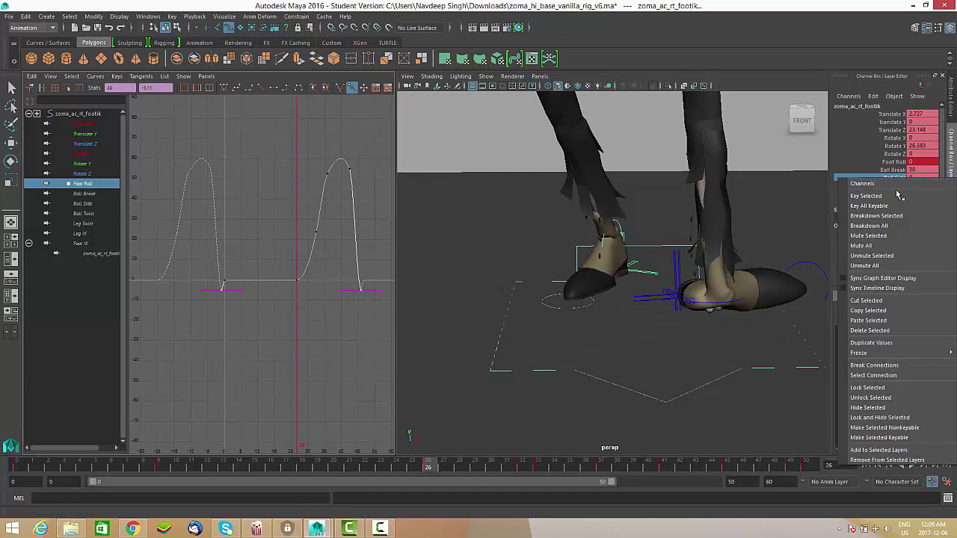
left_click(900, 195)
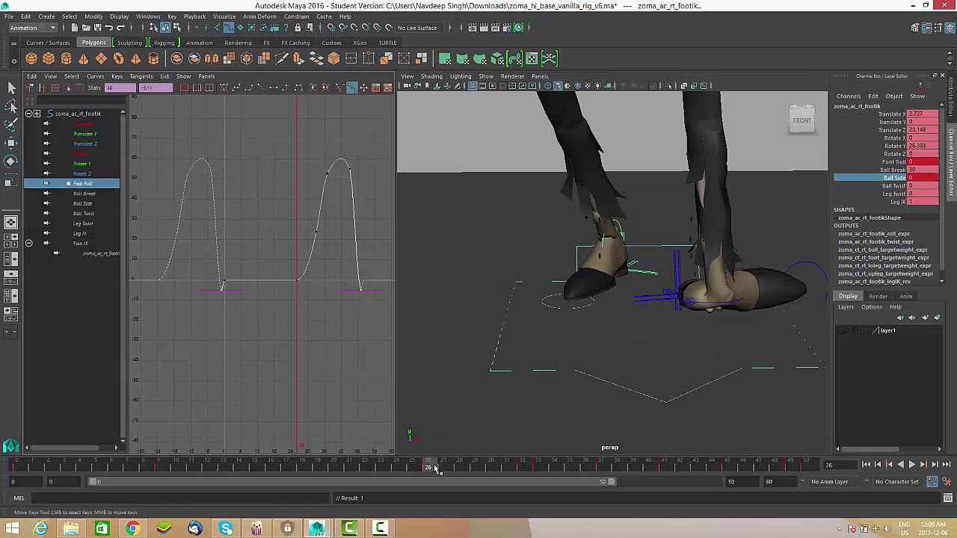
Tilt the lifted right foot sideways by setting Ball Side to -24.064 at frame 33 and -24.552 at frame 41.
left_click_drag(437, 469, 538, 465)
middle_click_drag(605, 325, 586, 314)
left_click_drag(587, 314, 552, 217, "alt")
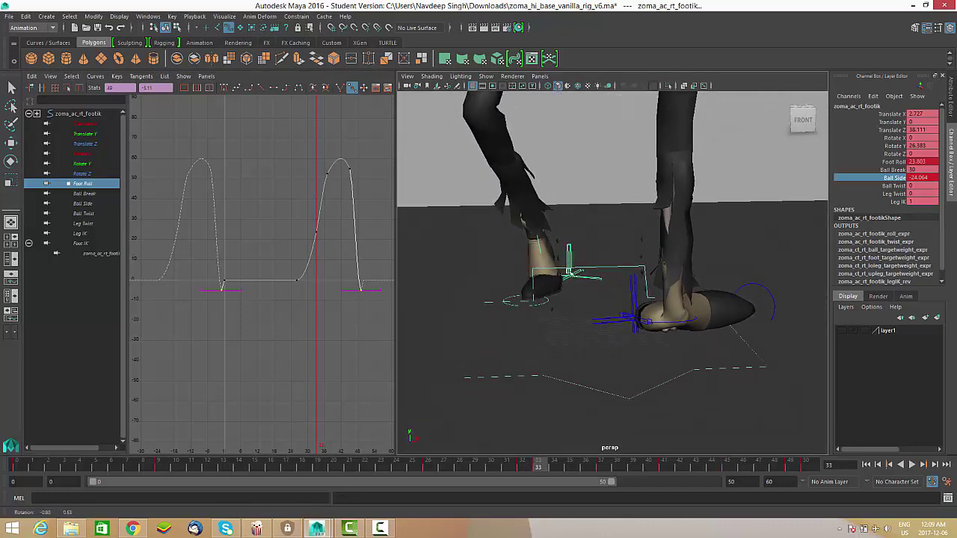
left_click_drag(546, 467, 665, 472)
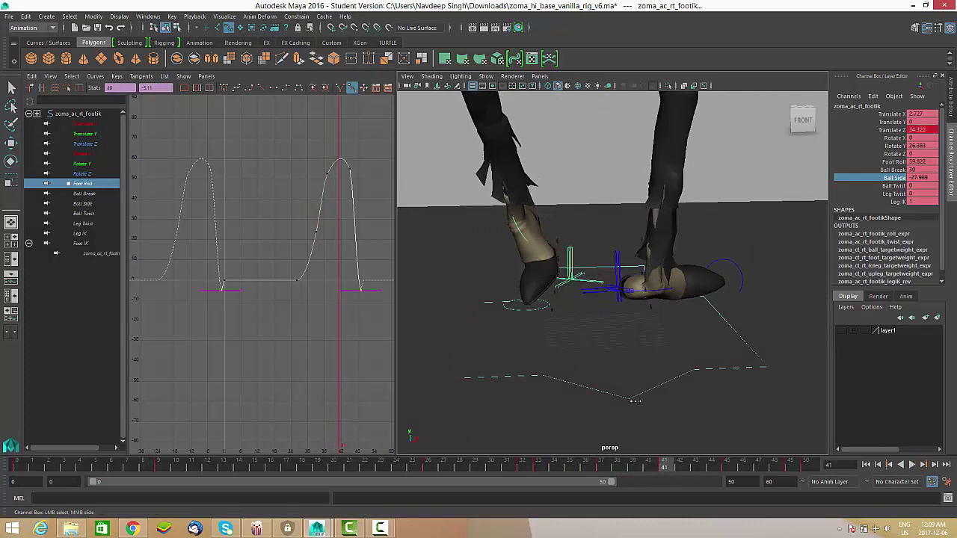
middle_click_drag(636, 401, 694, 448)
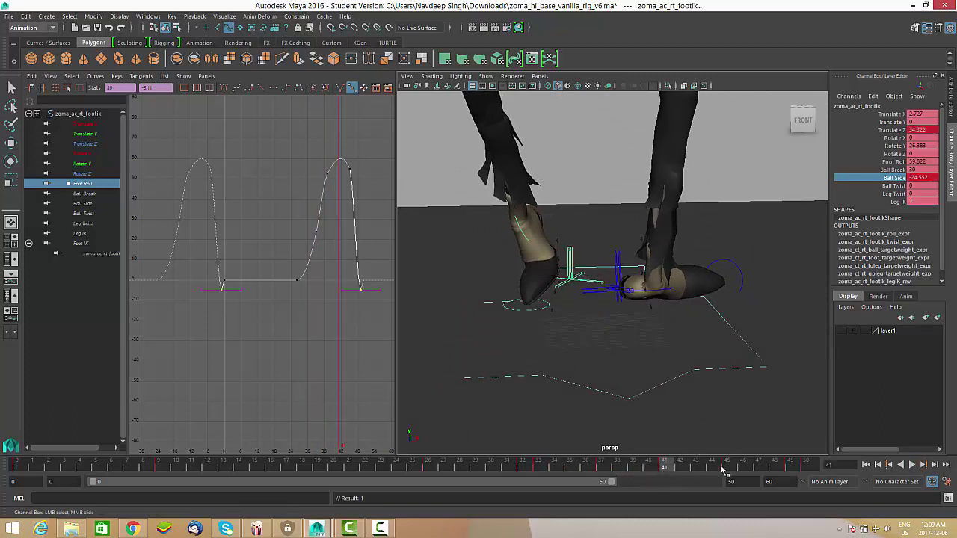
Delete the right foot's Ball Side key at frame 32 so the tilt eases between frames 26 and 33, and play back the walk.
key("alt+v")
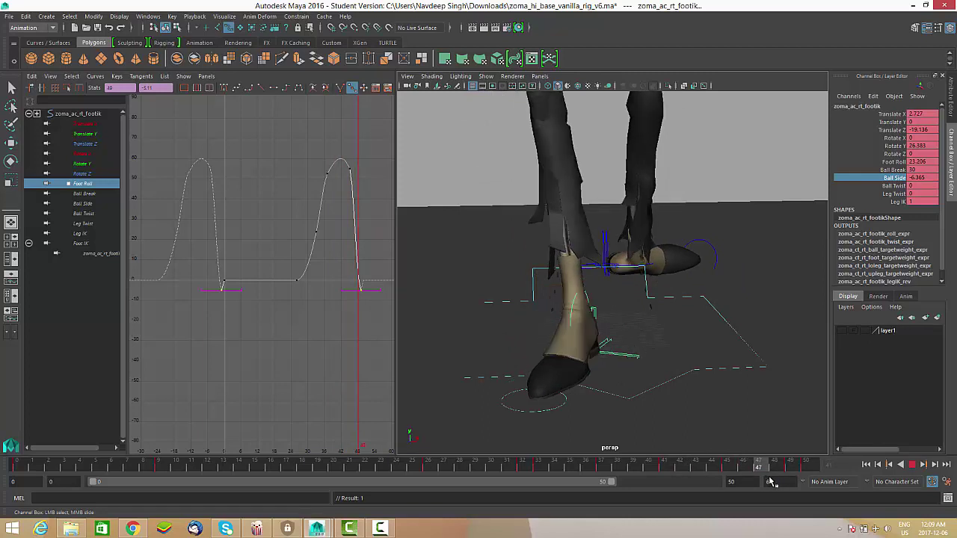
key("alt+v")
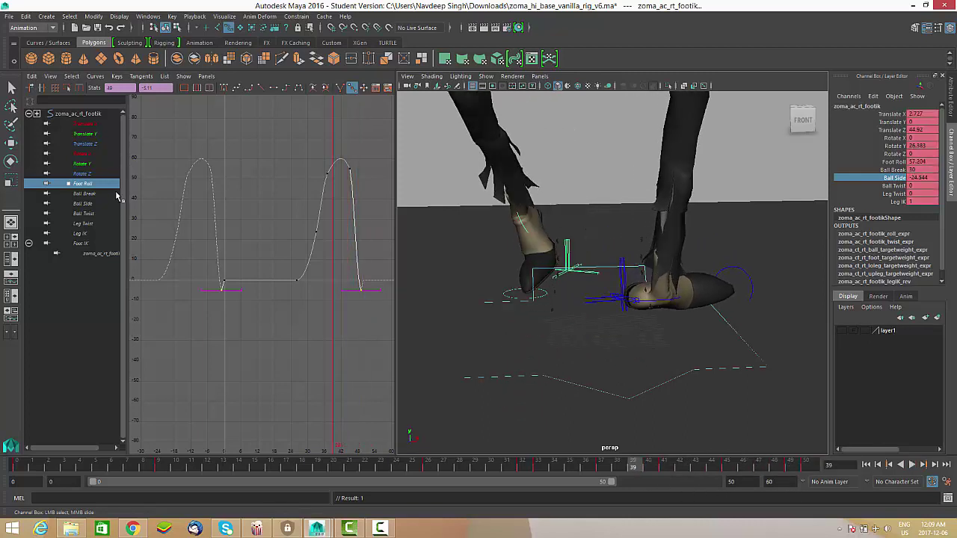
left_click(90, 193)
left_click(92, 205)
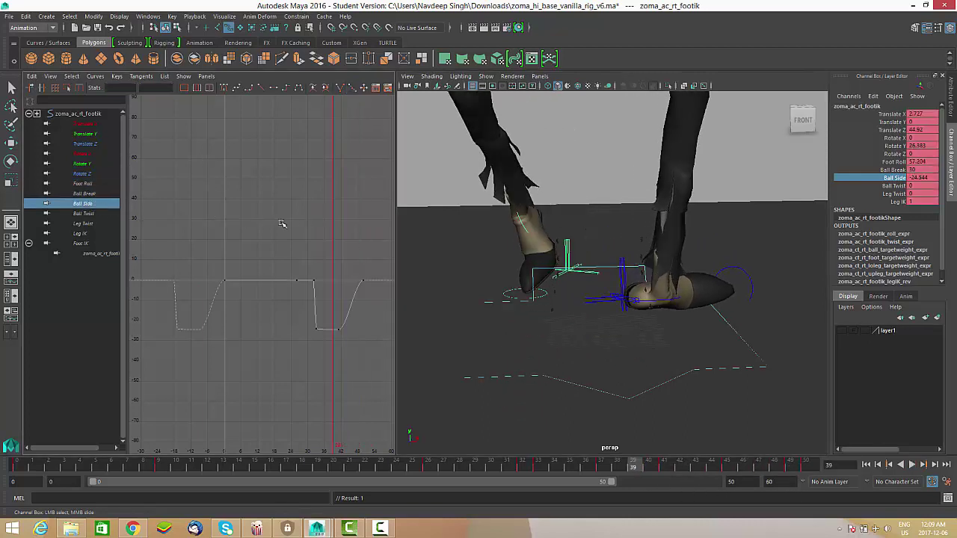
right_click_drag(307, 273, 385, 291, "alt")
middle_click_drag(385, 291, 282, 267, "alt")
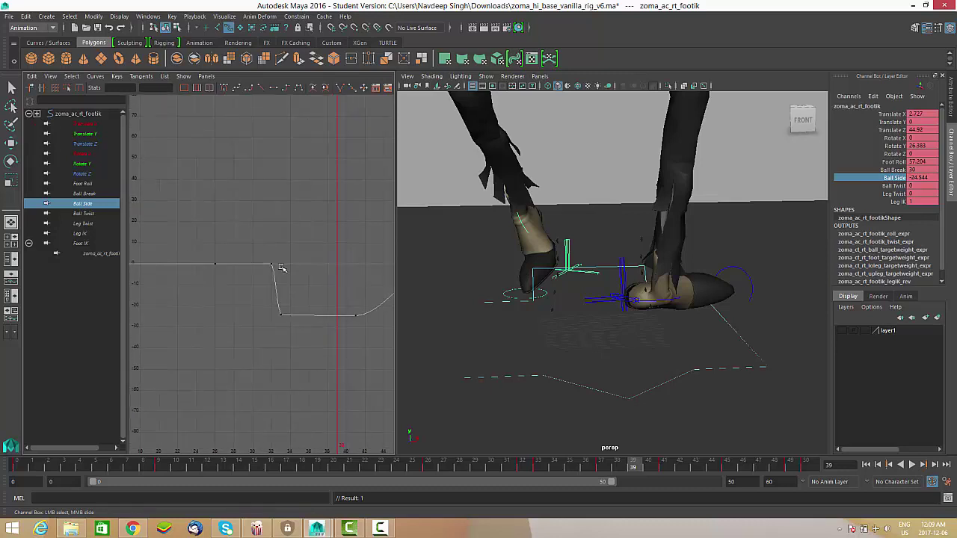
left_click_drag(254, 279, 255, 278)
key("Delete")
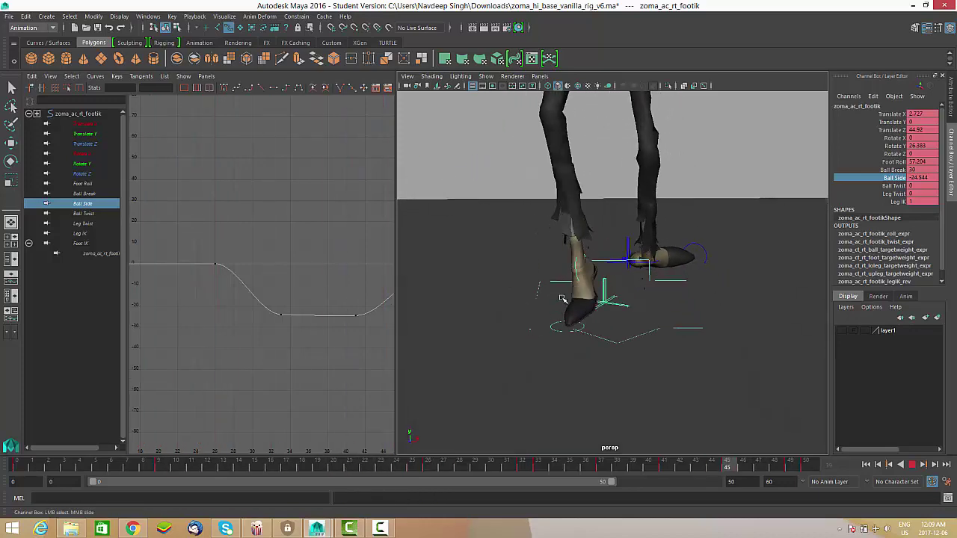
left_click_drag(588, 310, 510, 291, "alt")
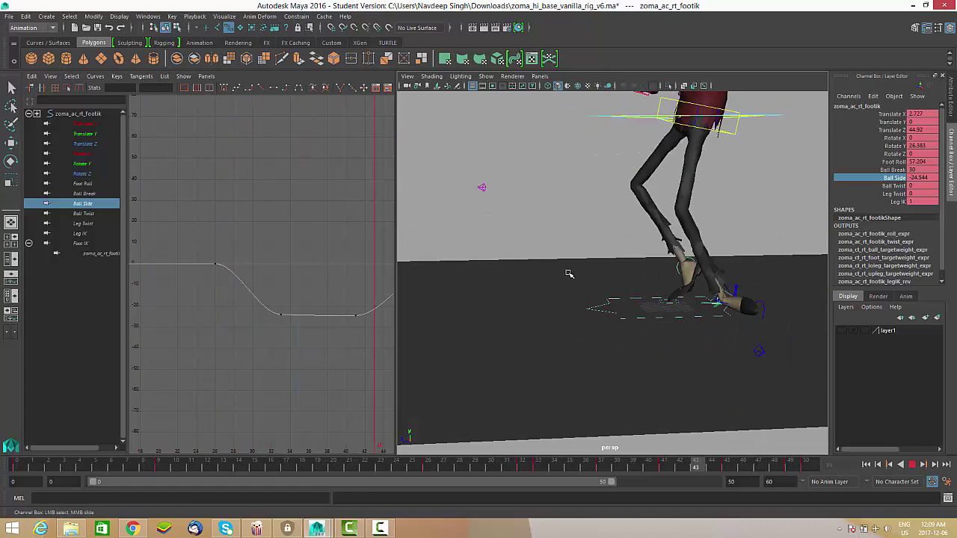
left_click_drag(571, 273, 558, 274, "alt")
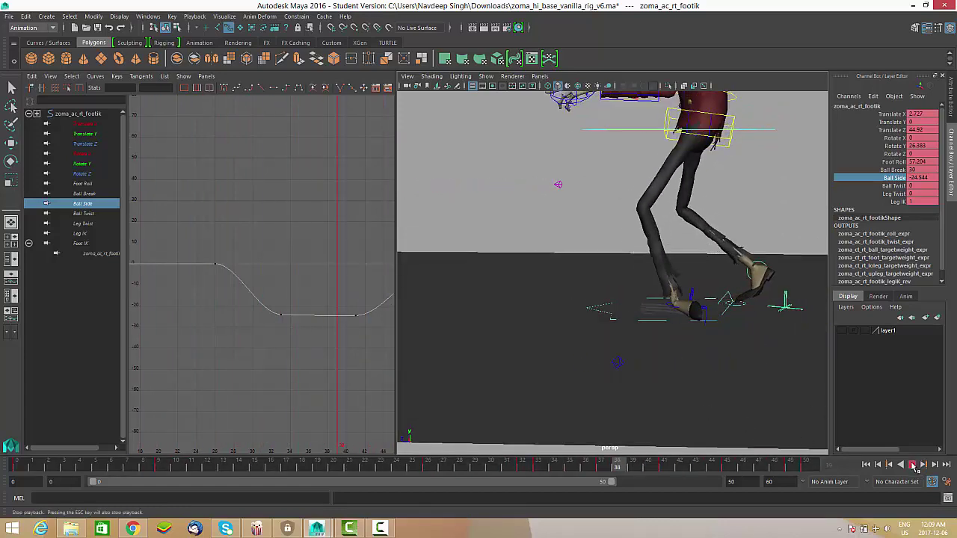
left_click(914, 466)
Lower the right foot's Foot Roll key at frame 45 to 44.097.
right_click_drag(611, 338, 381, 247, "alt")
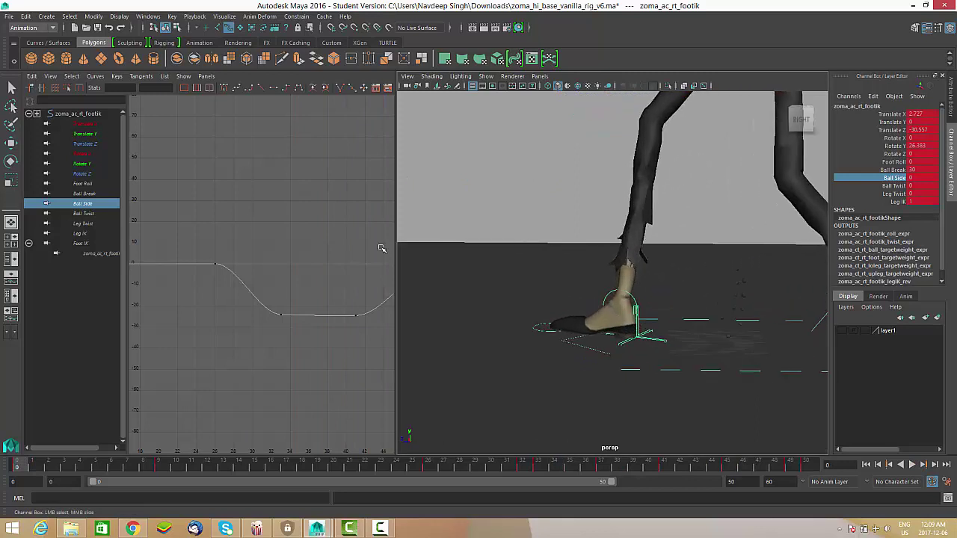
left_click(86, 183)
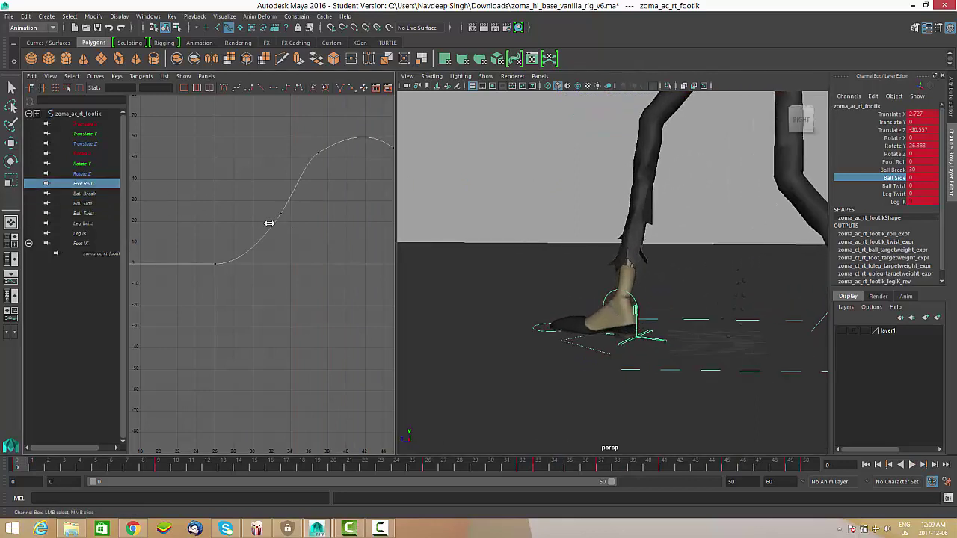
key("f")
right_click_drag(304, 181, 334, 259, "alt+shift")
middle_click_drag(333, 259, 289, 275, "alt")
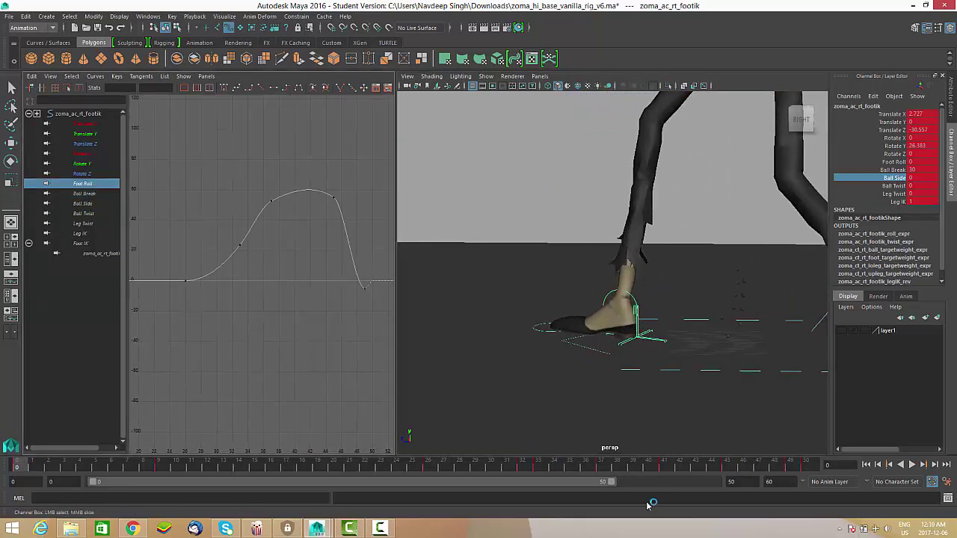
left_click_drag(650, 472, 727, 472)
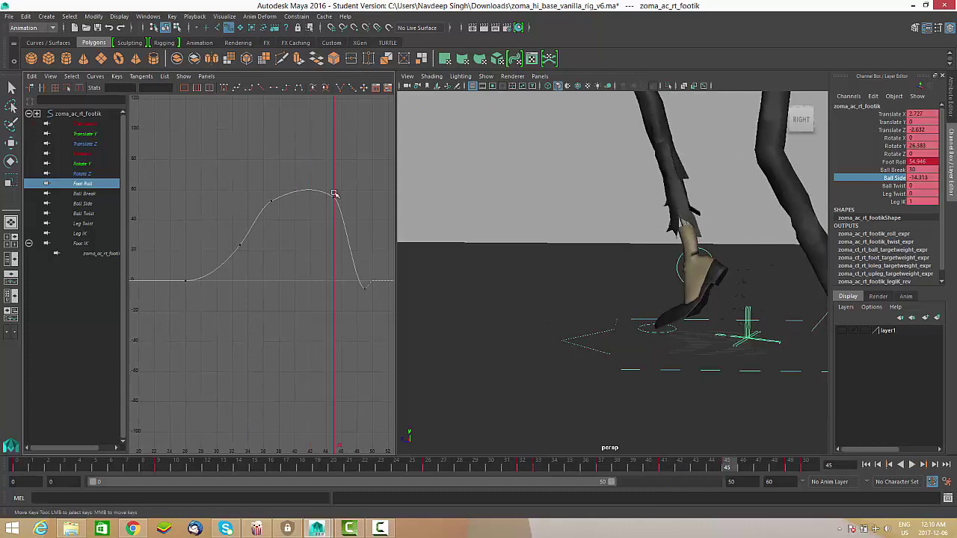
left_click_drag(331, 217, 332, 217)
middle_click_drag(331, 217, 340, 242)
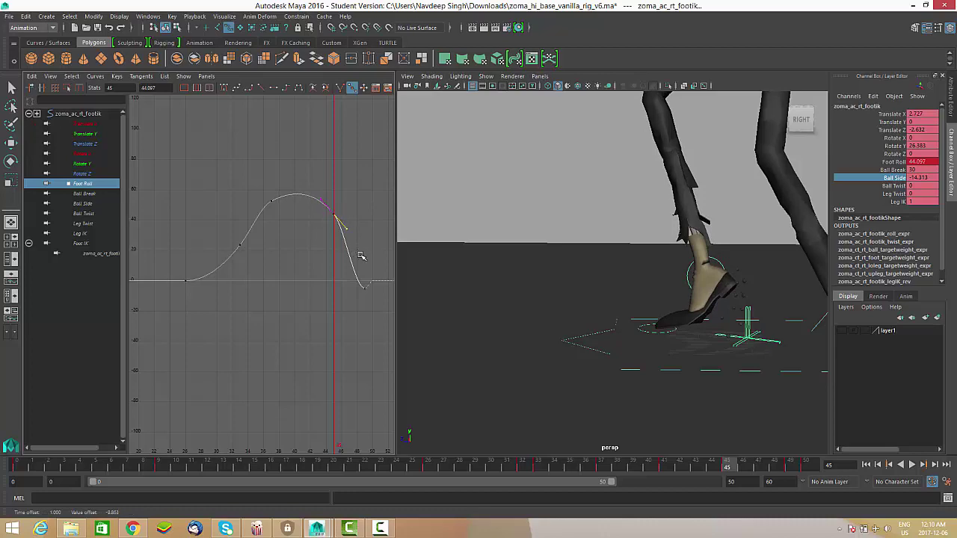
Play back the walk, select the left foot control and examine the legs from several angles.
left_click(912, 464)
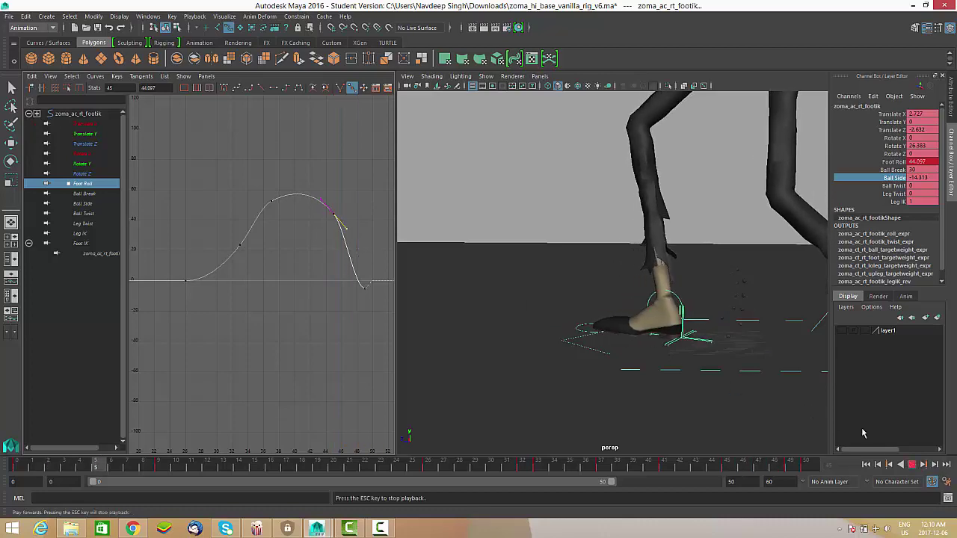
left_click_drag(618, 269, 713, 336, "alt")
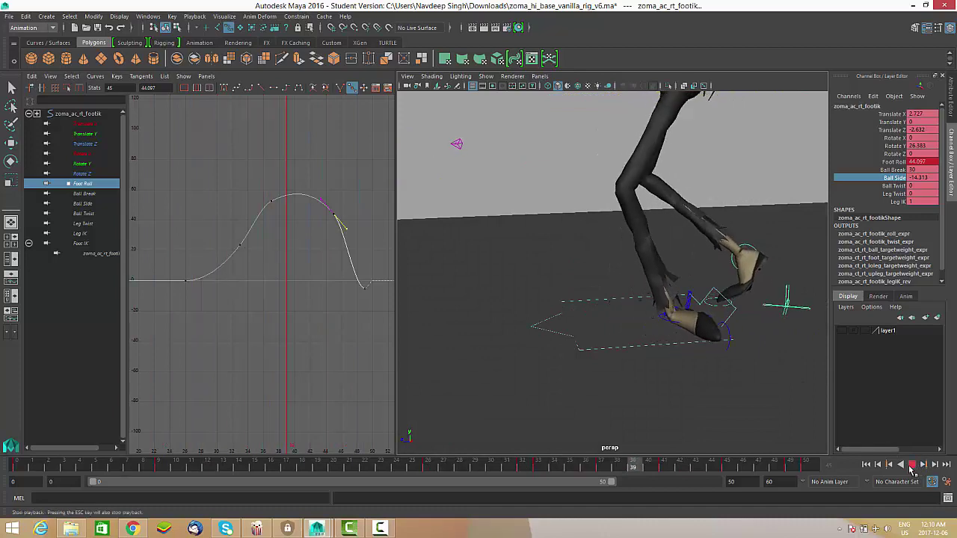
left_click(912, 465)
left_click(737, 300)
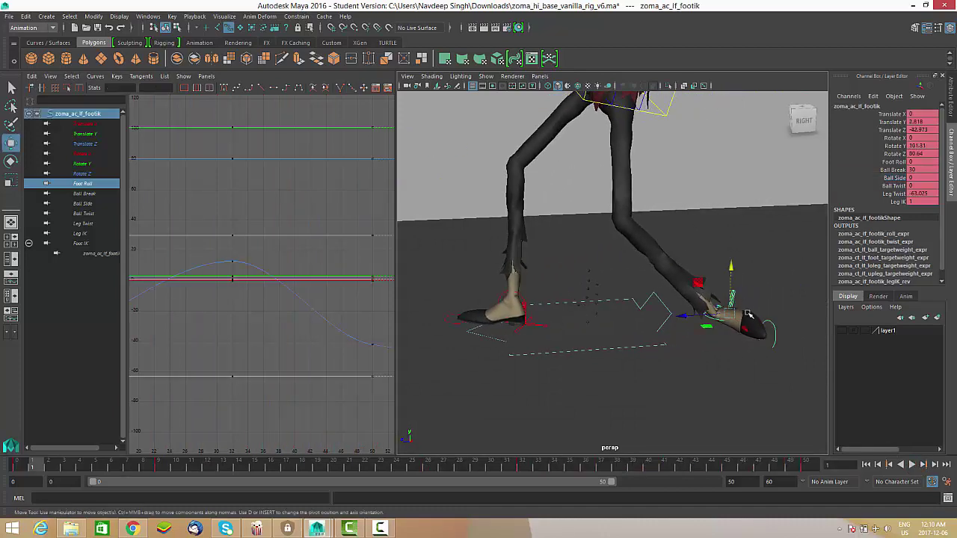
left_click_drag(736, 300, 627, 311, "alt")
left_click_drag(548, 241, 576, 306, "alt")
scroll(564, 318, "up", 3)
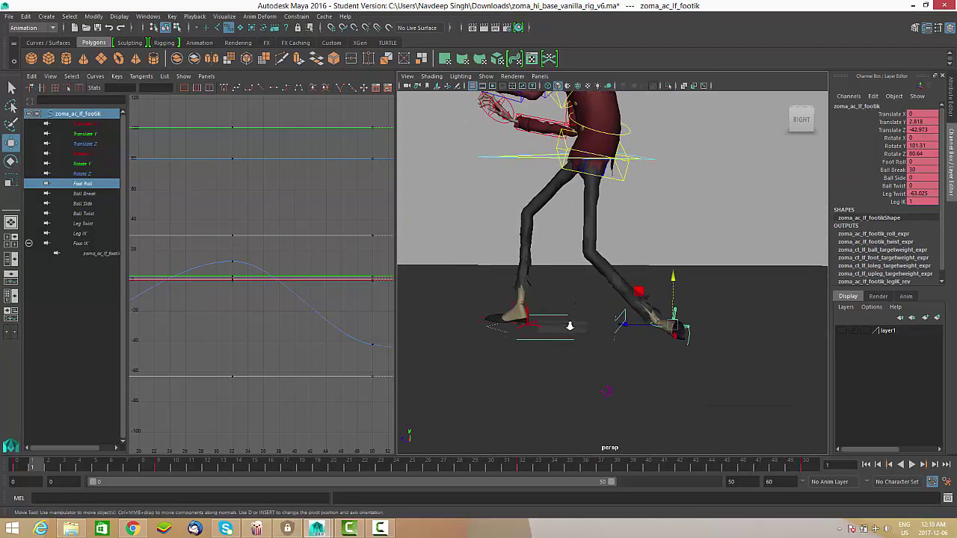
right_click_drag(570, 326, 593, 327, "alt")
right_click_drag(632, 290, 662, 324, "alt")
left_click_drag(663, 324, 644, 322, "alt")
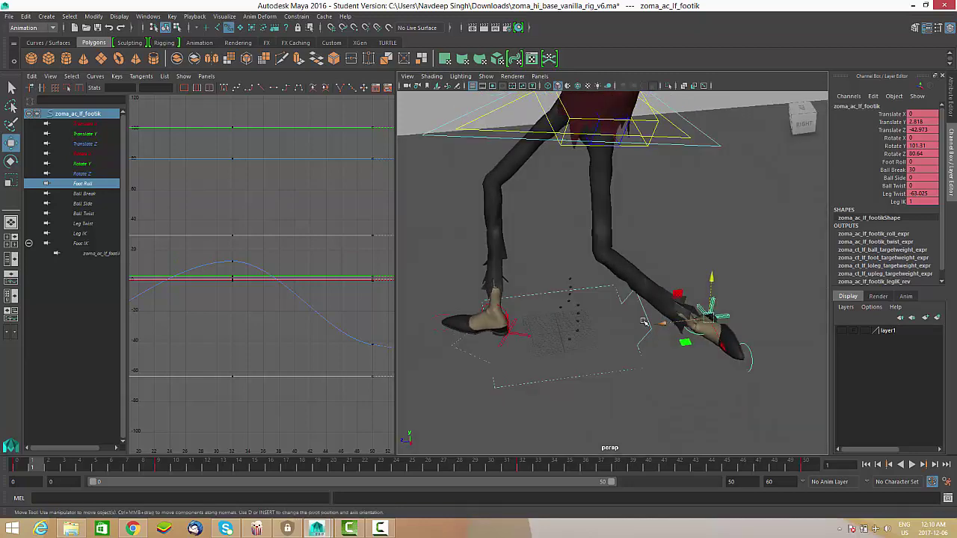
left_click_drag(687, 343, 620, 257, "alt")
right_click_drag(670, 314, 568, 310, "alt")
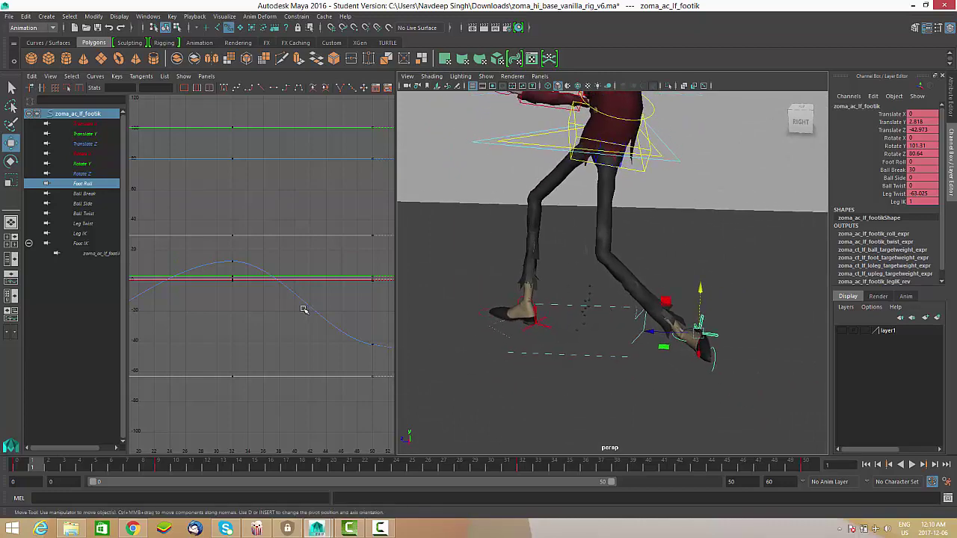
Isolate the left foot's Translate Z curve and examine the leg pose at its frame 32 peak.
right_click_drag(303, 310, 202, 210, "alt+shift")
left_click(93, 146)
middle_click_drag(277, 261, 281, 309, "alt")
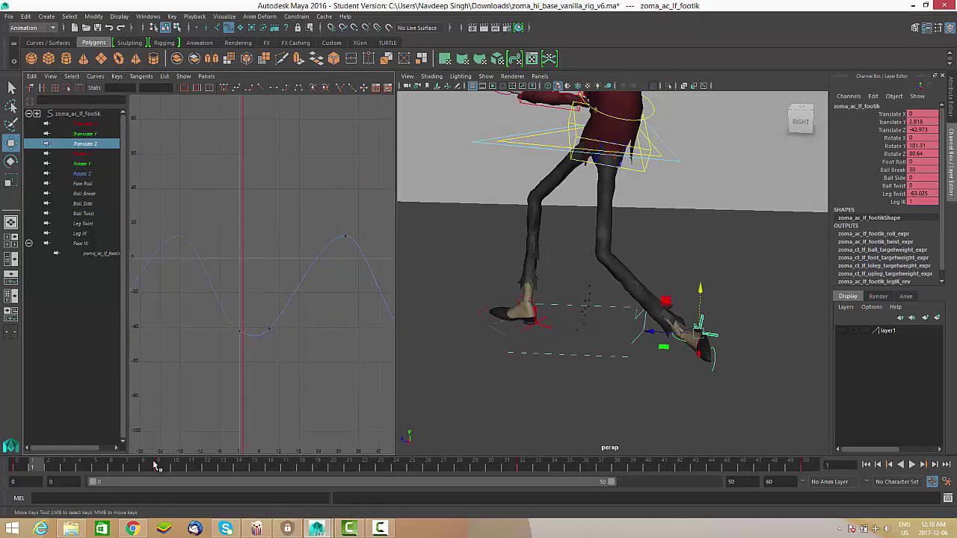
key("alt+v")
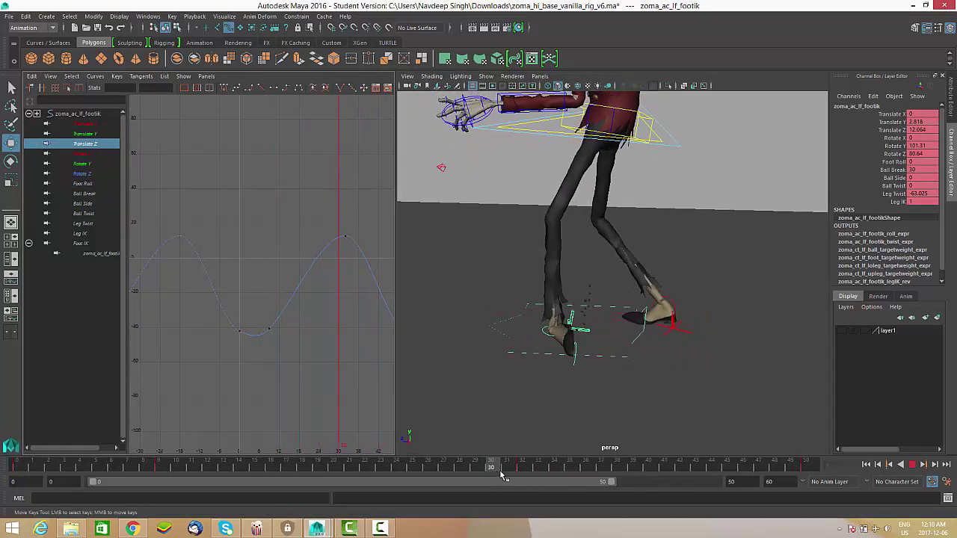
key("alt+v")
middle_click_drag(345, 349, 259, 333, "alt")
right_click_drag(259, 333, 285, 314, "alt+shift")
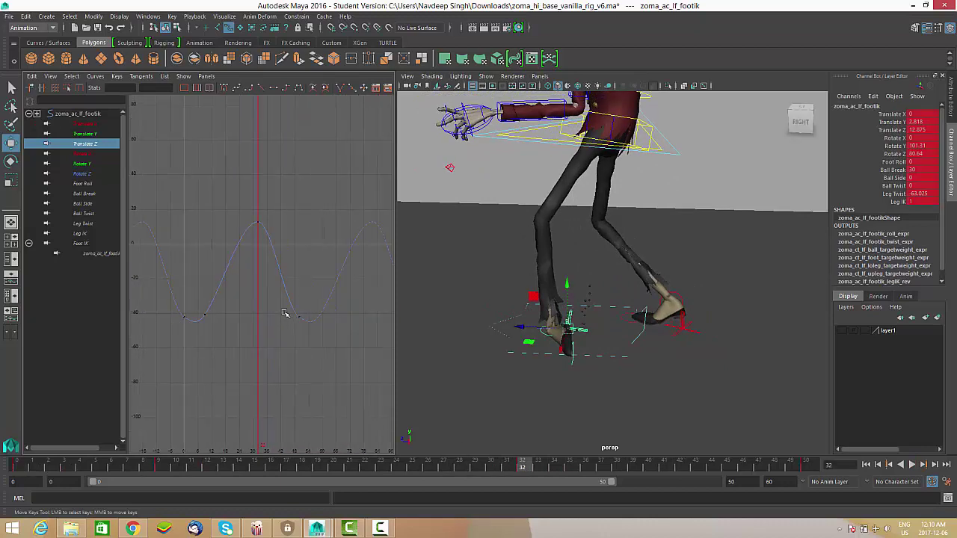
mouse_move(551, 340)
left_mouse_down("alt")
mouse_move(559, 346)
mouse_move(544, 340)
left_mouse_up("alt")
right_click_drag(544, 340, 551, 351, "alt")
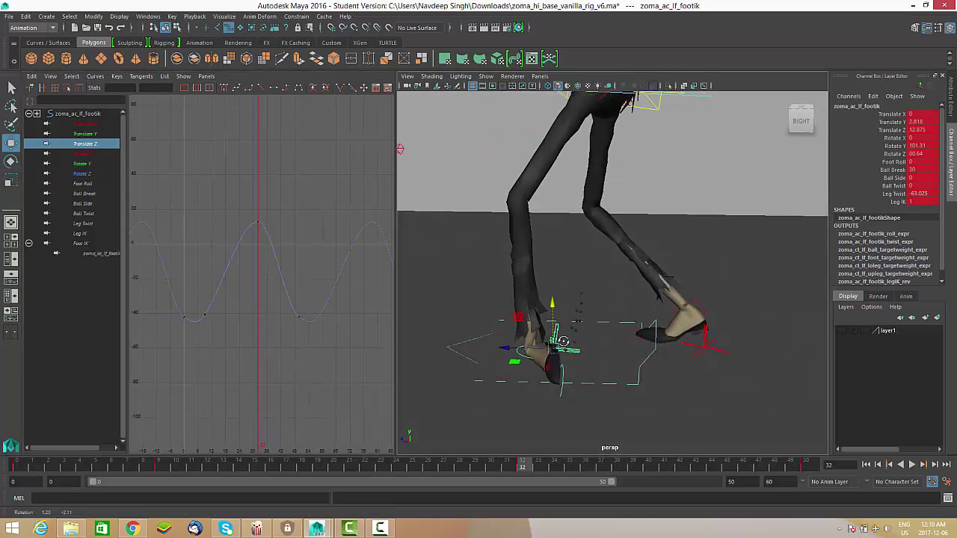
Scrub the walk to compare the left foot's travel after frame 32 with the right foot's motion.
left_click(258, 223)
key("alt+v")
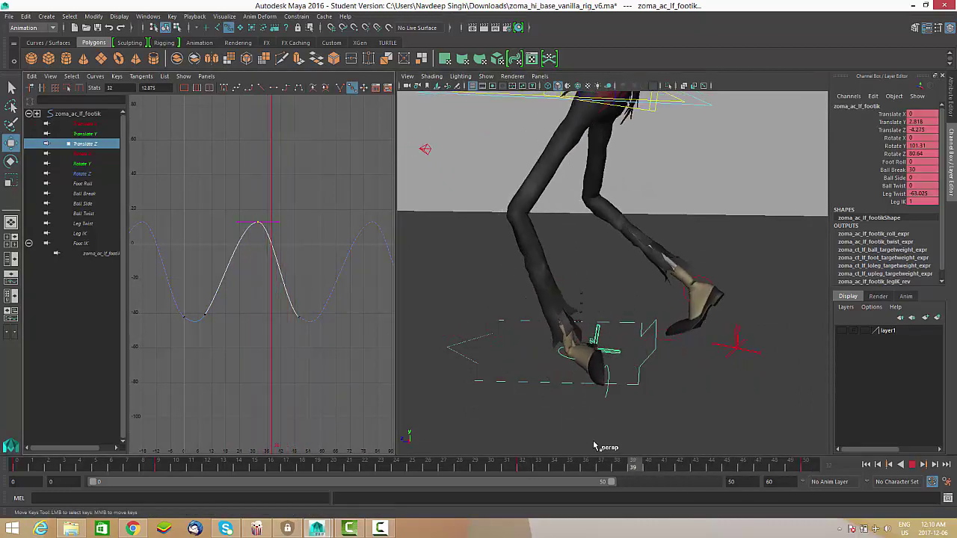
key("alt+v")
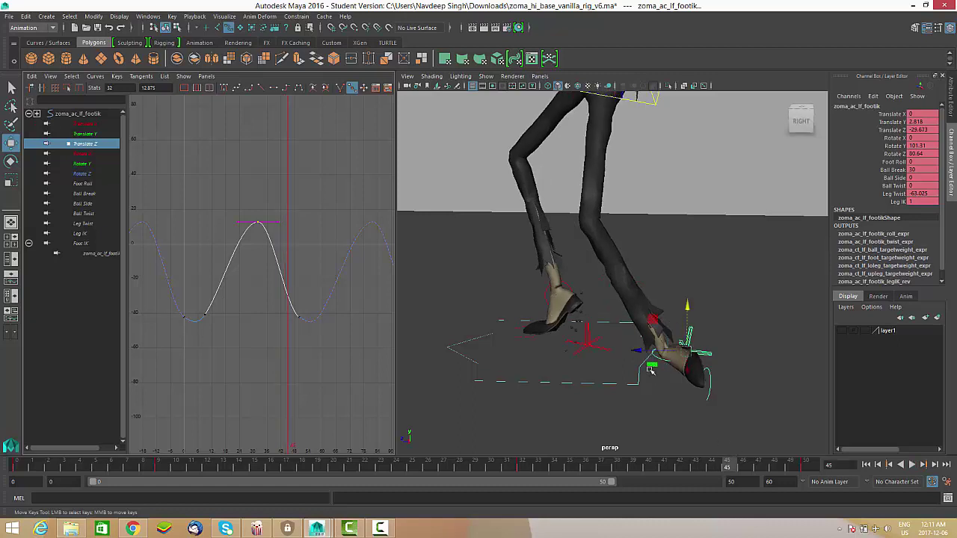
left_click(587, 329)
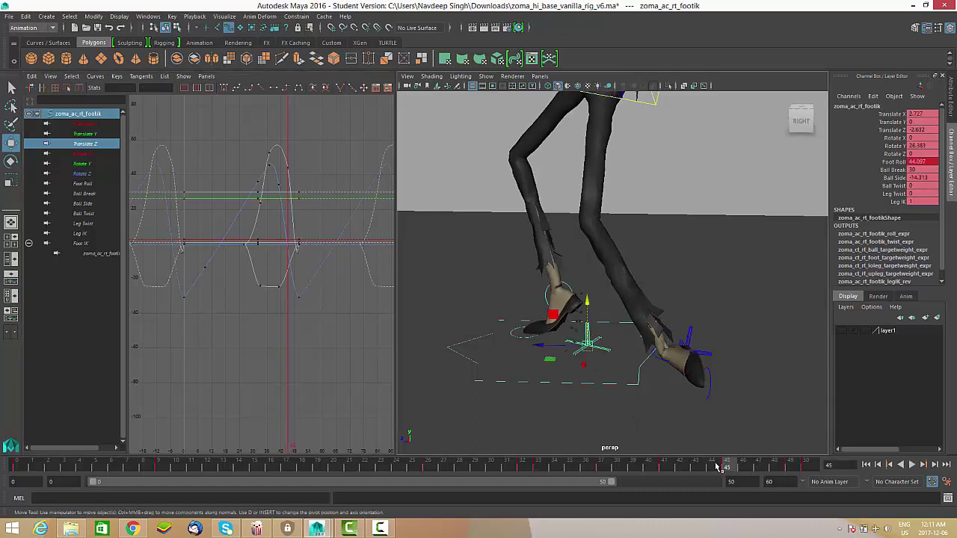
left_click_drag(726, 468, 871, 469)
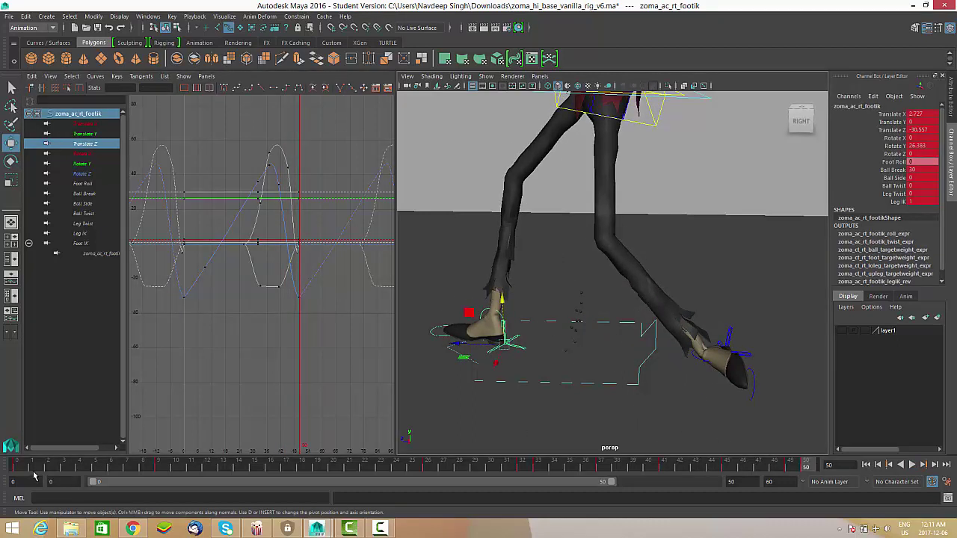
key("alt+v")
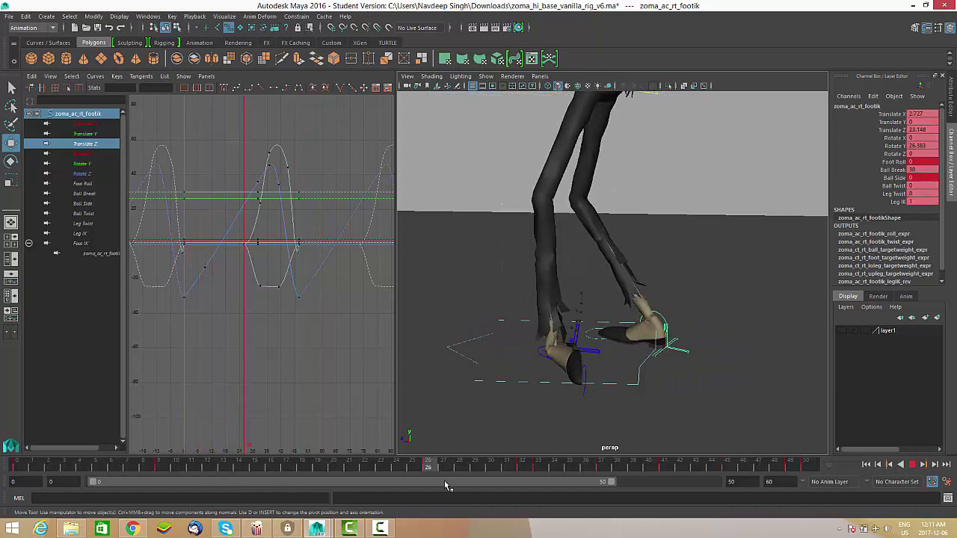
key("alt+v")
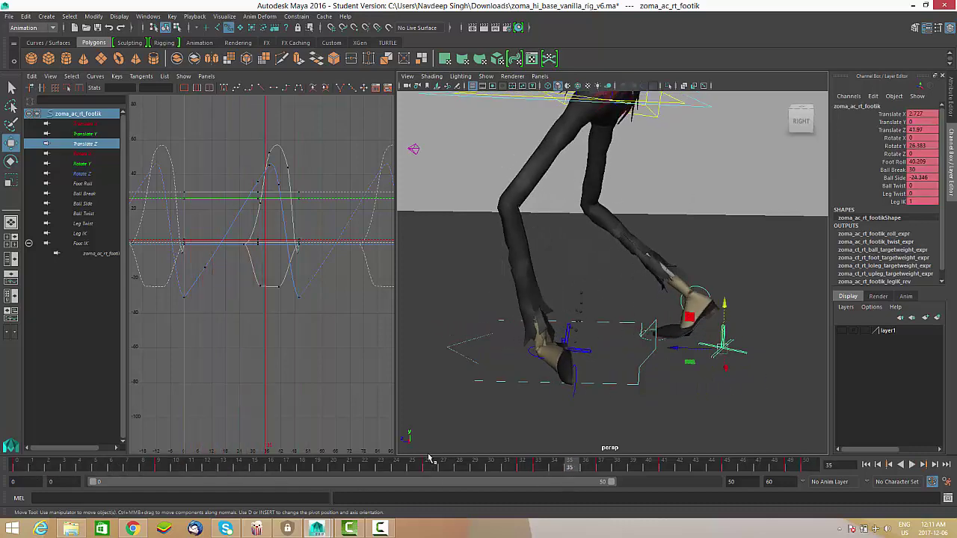
Try lowering the left foot's whole Translate Z curve and undo the change.
left_click(588, 352)
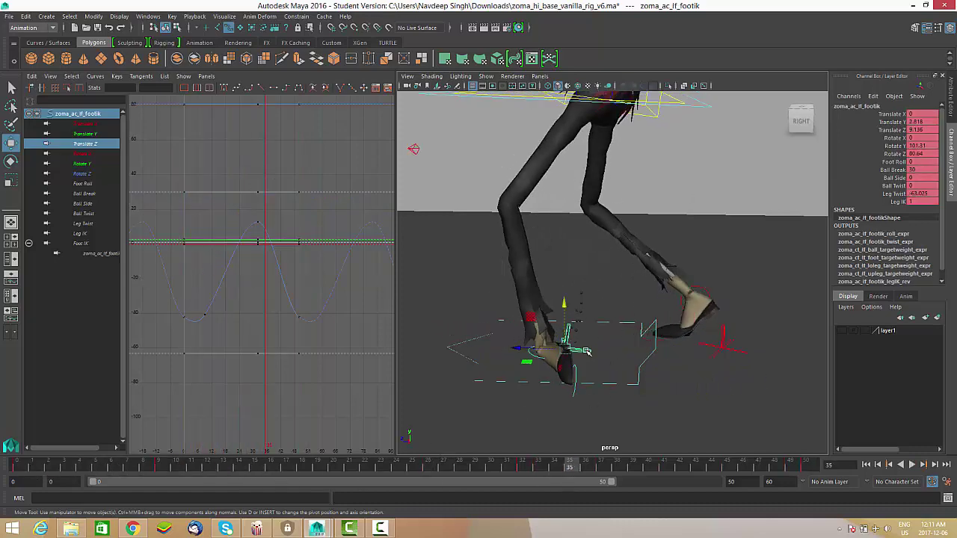
left_click(97, 146)
key("f")
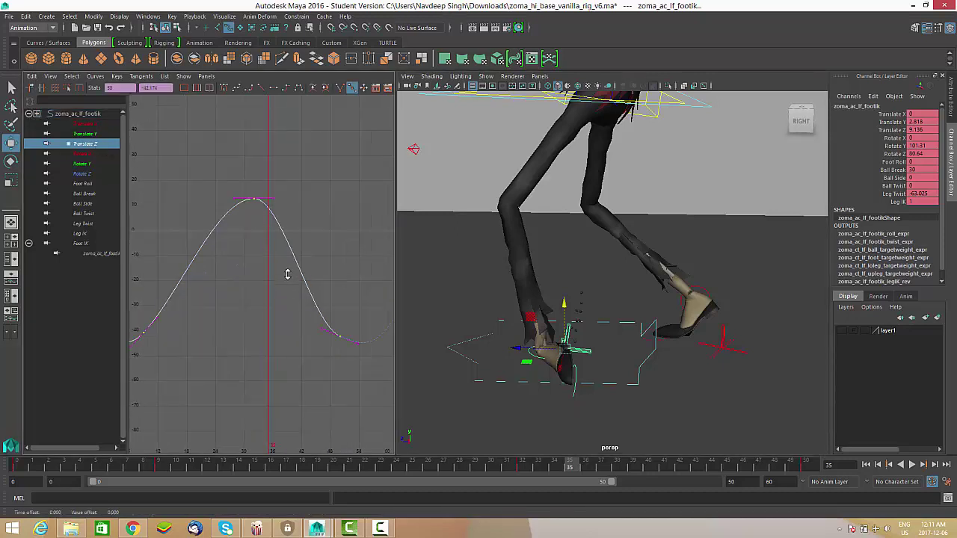
mouse_move(289, 272)
middle_mouse_down()
mouse_move(292, 301)
mouse_move(290, 282)
middle_mouse_up()
key("ctrl+z")
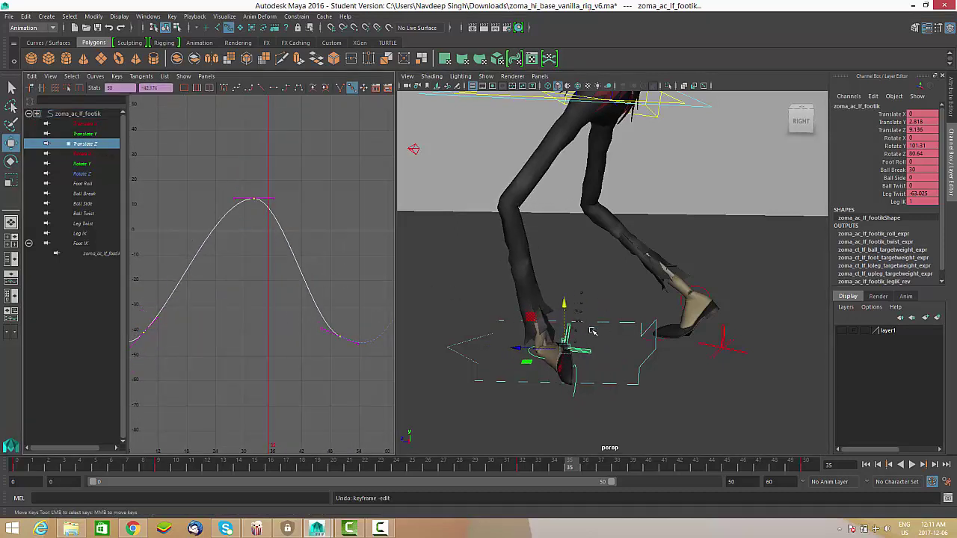
Give the left foot's Translate Z keys at frames 0, 32 and 50 linear tangents so the backward travel follows a straight line.
scroll(595, 329, "down", 4)
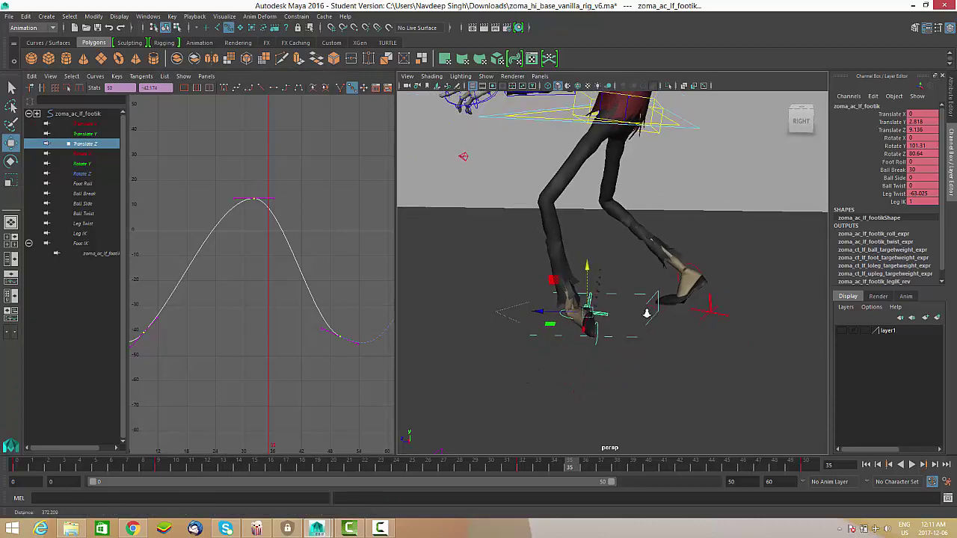
scroll(445, 292, "up", 2)
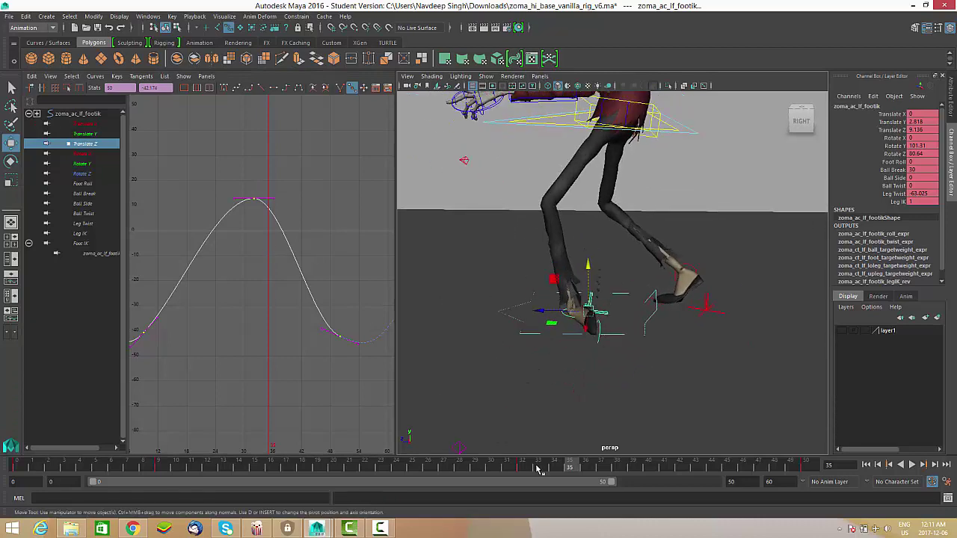
mouse_move(536, 469)
left_mouse_down()
mouse_move(410, 466)
mouse_move(528, 467)
left_mouse_up()
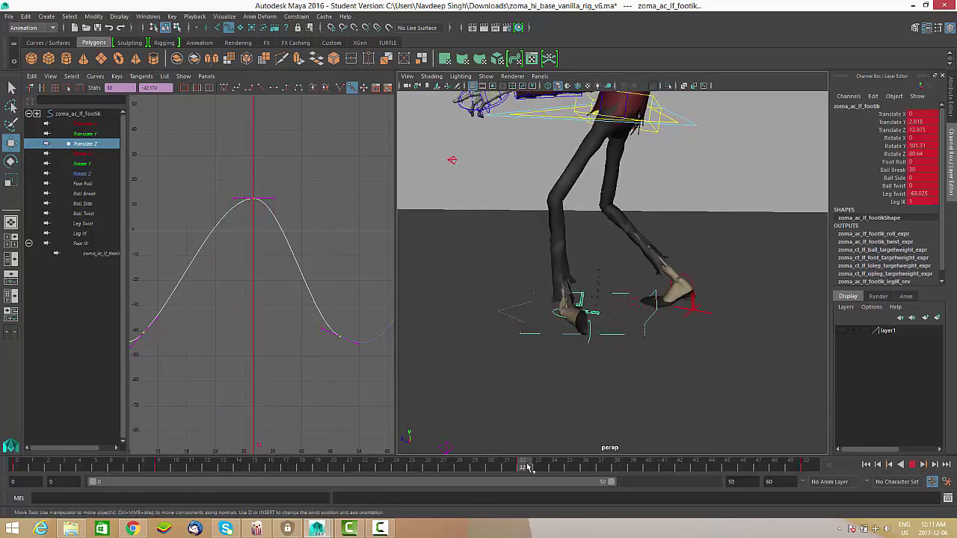
left_click_drag(266, 186, 287, 228)
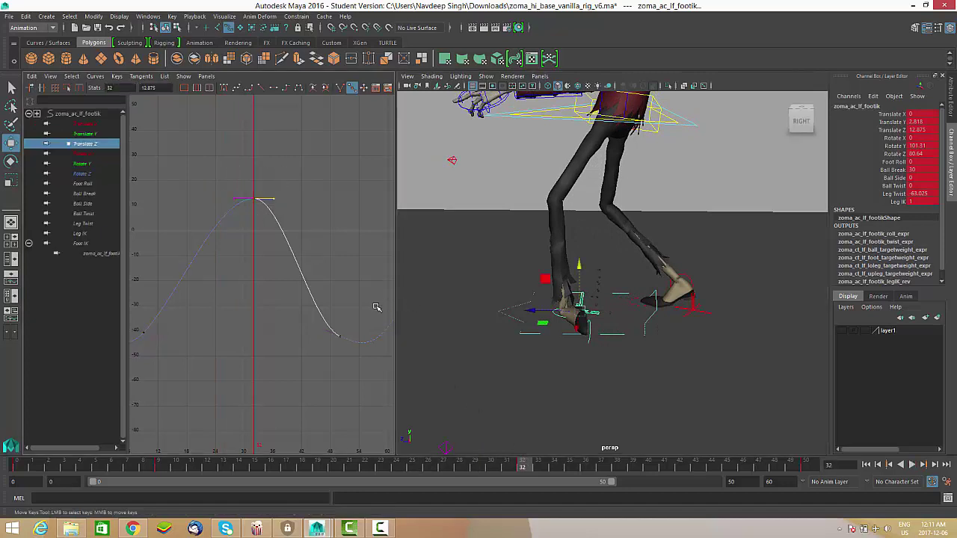
right_click_drag(345, 354, 343, 335, "alt+shift")
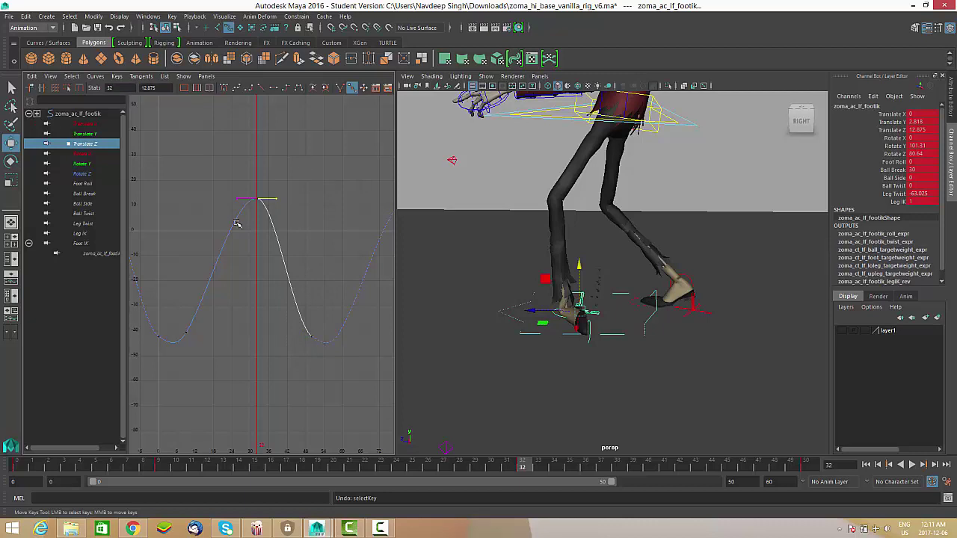
middle_click_drag(276, 337, 276, 320, "alt")
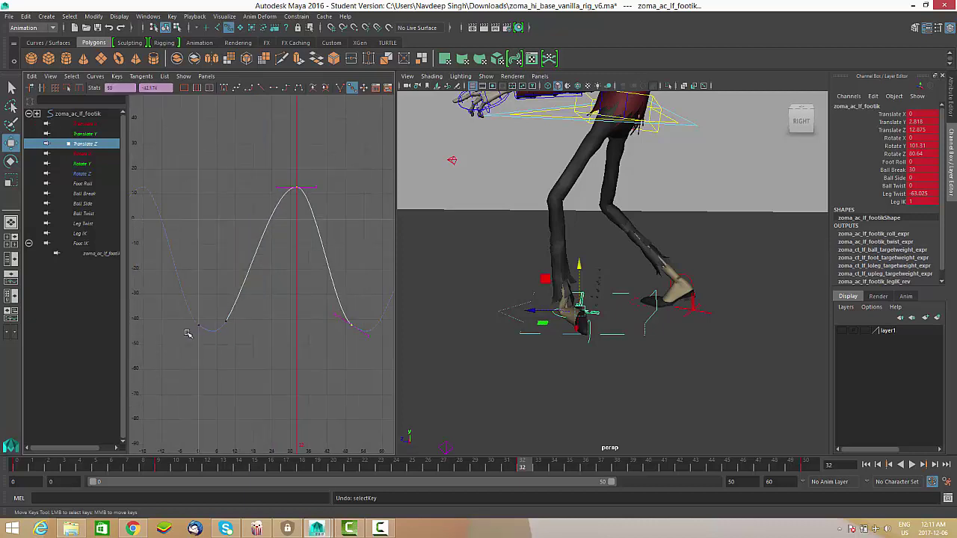
left_click_drag(185, 331, 208, 317, "shift")
middle_click_drag(267, 339, 244, 347, "alt")
left_click(274, 89)
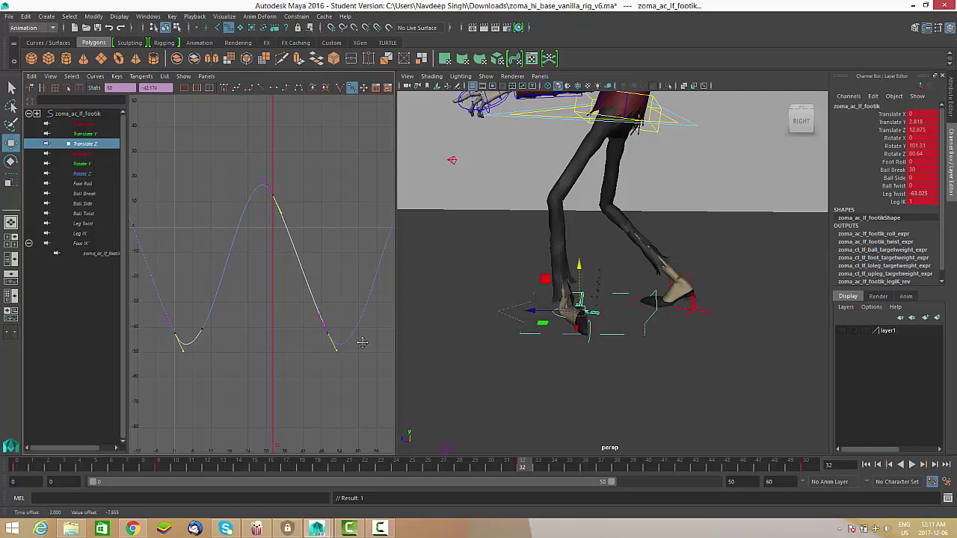
Scrub the loop through frames 47 to 50 and 0 to 10 to check the left foot's backward travel.
key("alt+v")
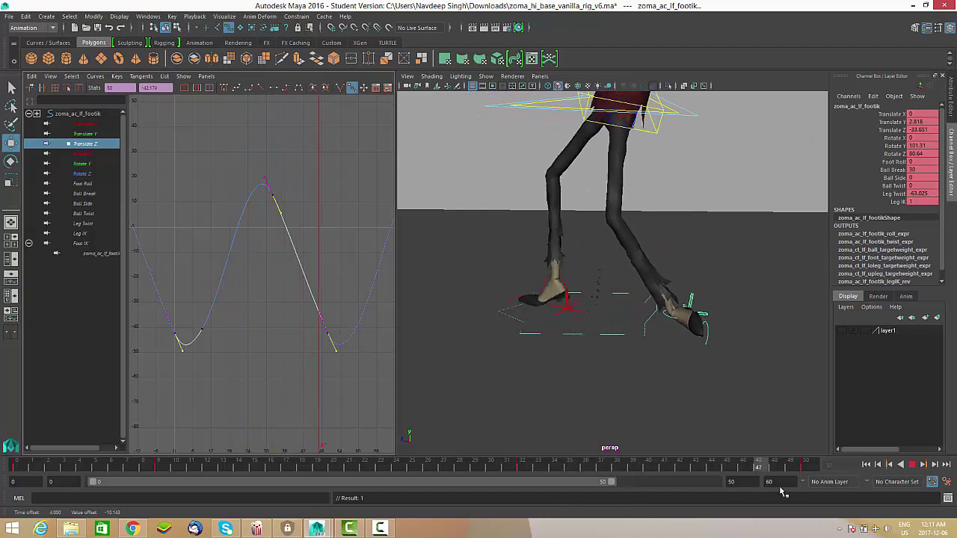
key("alt+v")
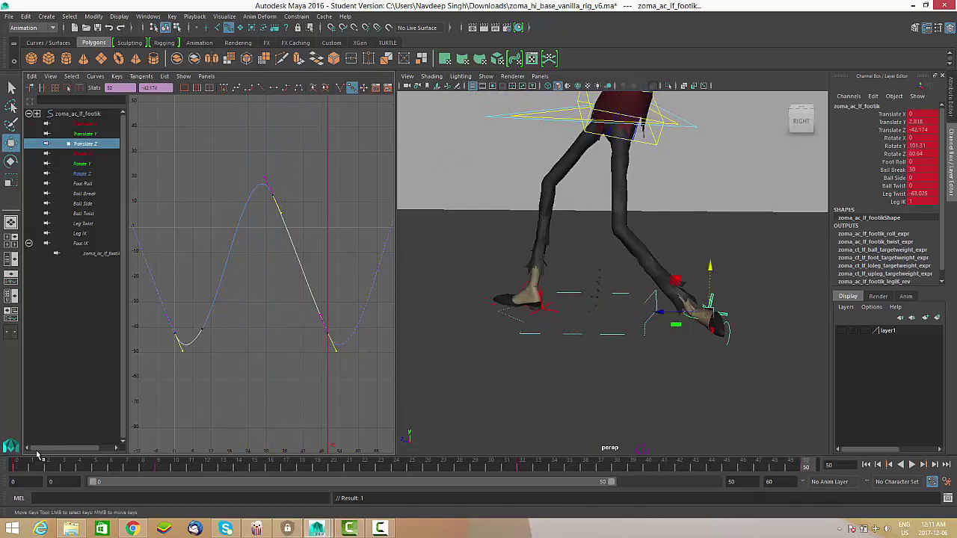
key("alt+v")
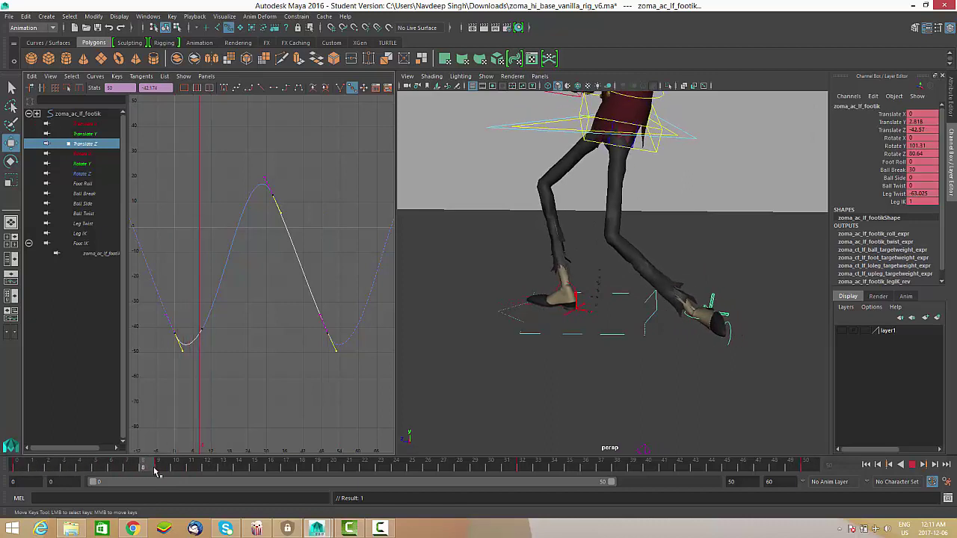
key("alt+v")
middle_click_drag(223, 382, 283, 367, "alt")
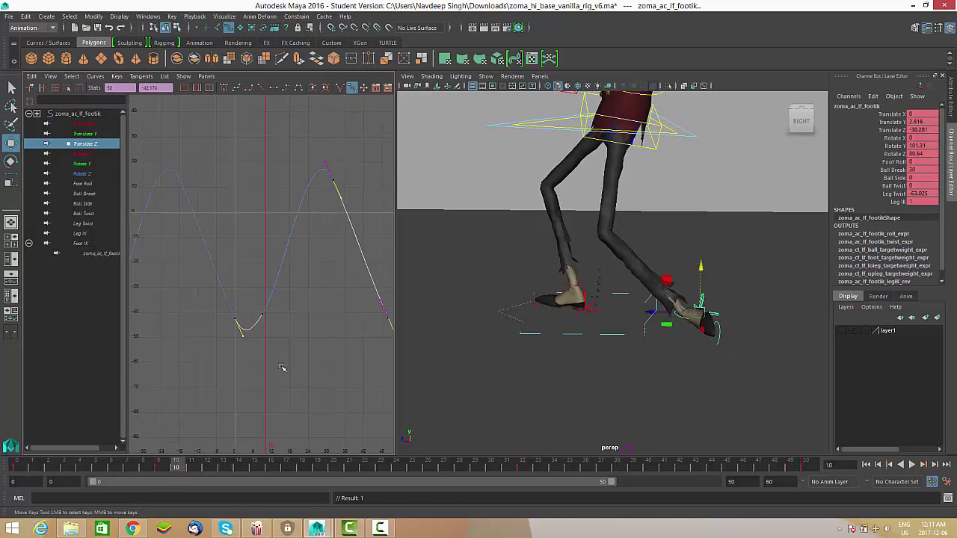
Lower the left foot's Translate Z key at frame 9 to -67.055 so the foot reaches farther back.
left_click(163, 467)
key("alt+v")
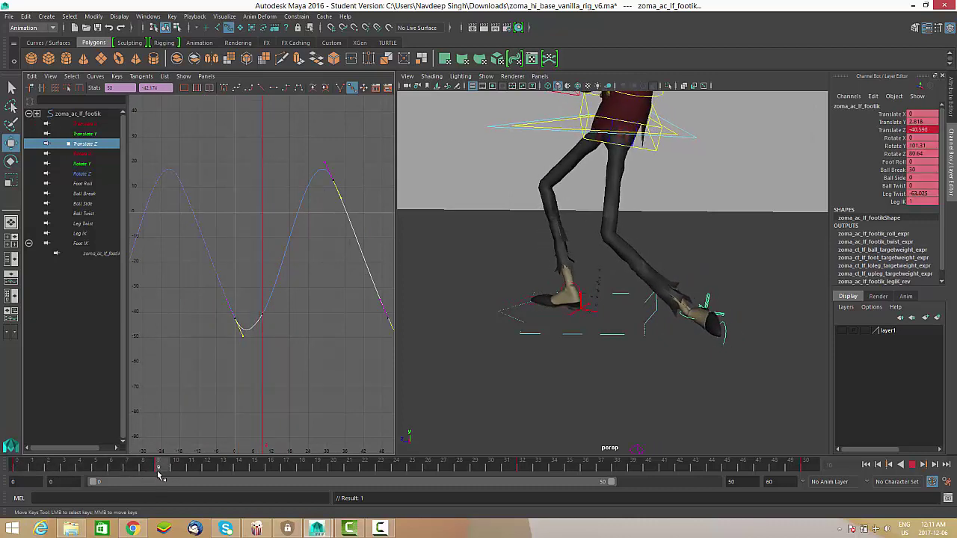
key("alt+v")
scroll(309, 342, "down", 2)
scroll(297, 276, "down", 1)
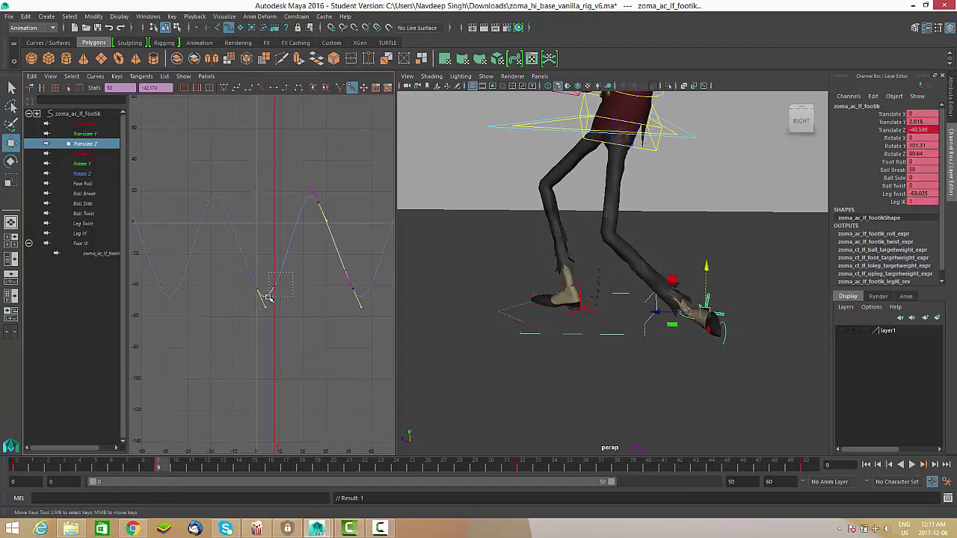
key("f")
middle_click_drag(294, 316, 307, 394)
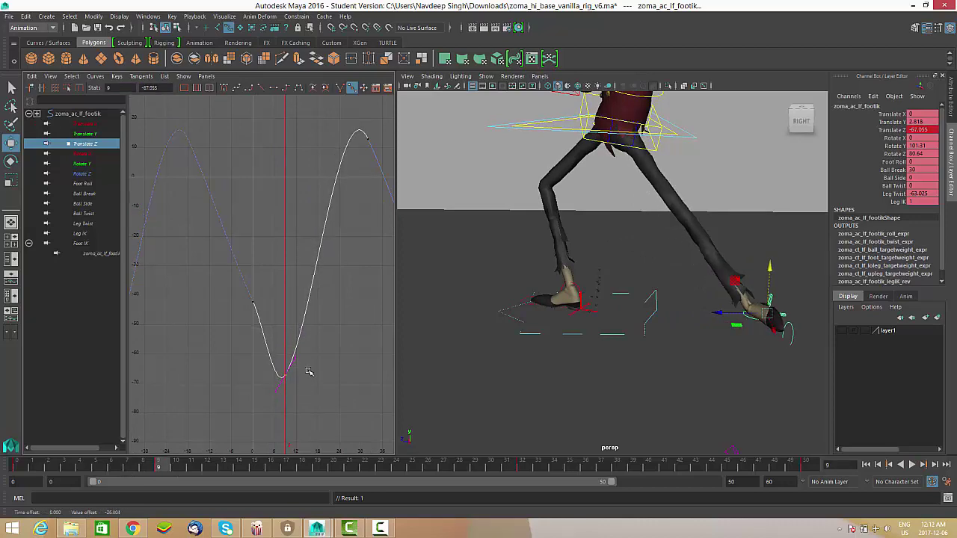
right_click_drag(308, 338, 310, 347, "alt+shift")
Angle the frame 9 key's tangent to continue the straight descent and adjust its Translate Z value to -67.875.
right_click_drag(705, 331, 611, 186, "alt")
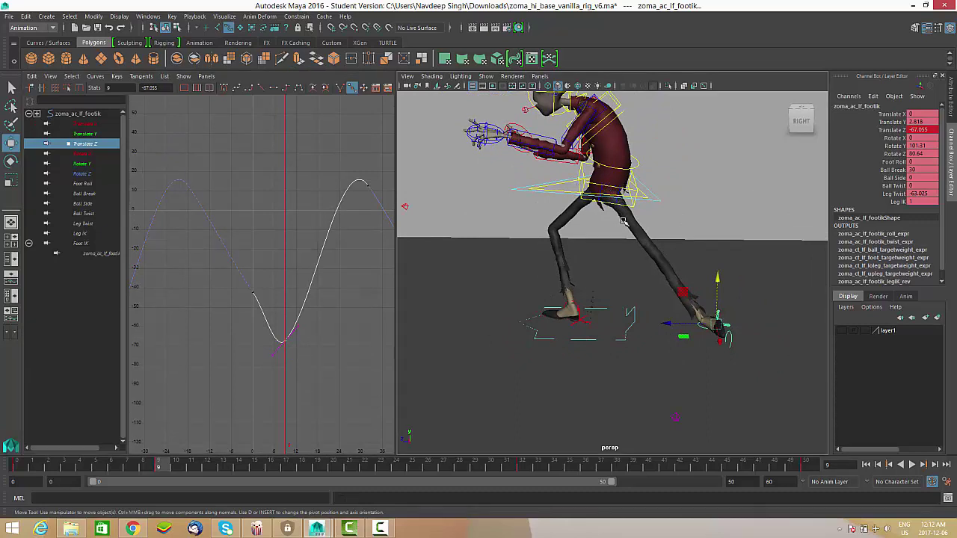
middle_click_drag(654, 214, 658, 213, "alt")
right_click_drag(344, 318, 337, 347, "alt")
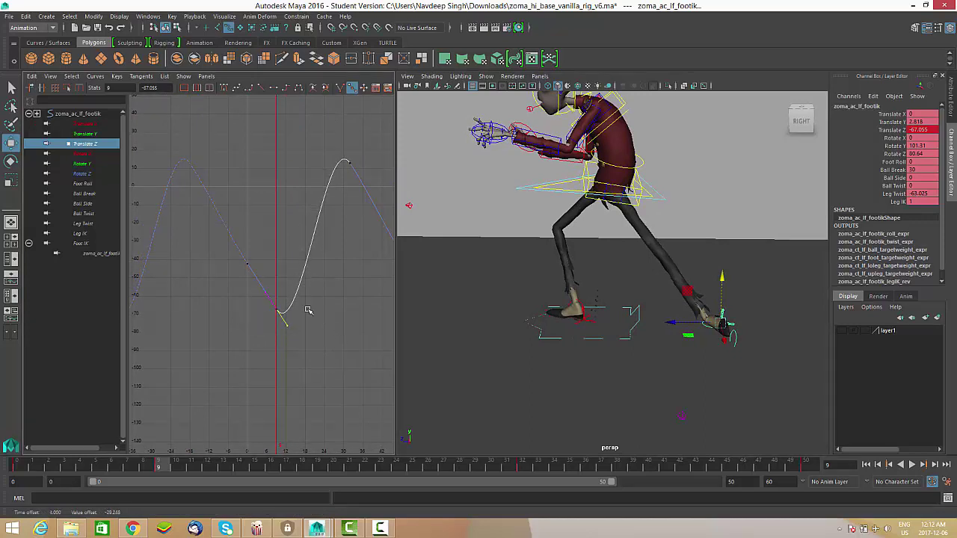
middle_click_drag(327, 320, 294, 344, "alt")
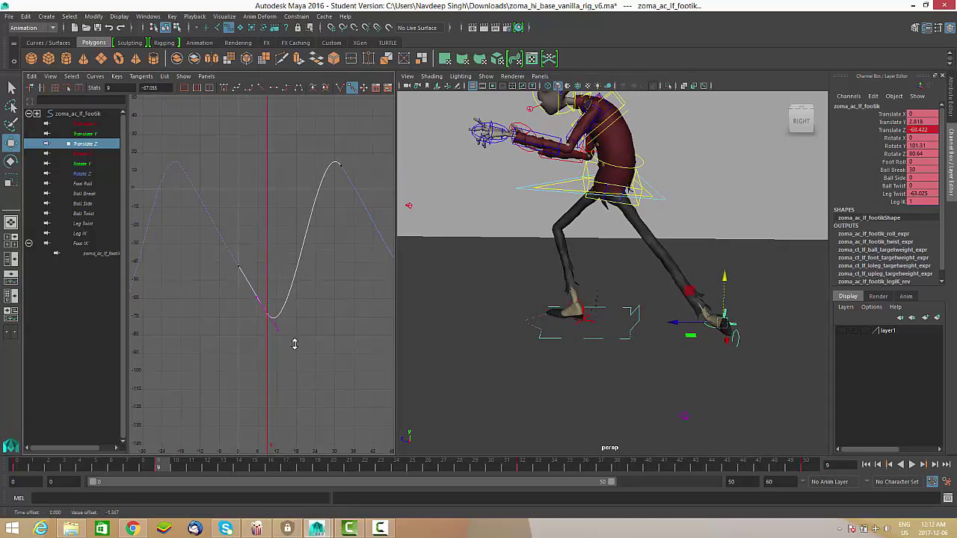
left_click(633, 290)
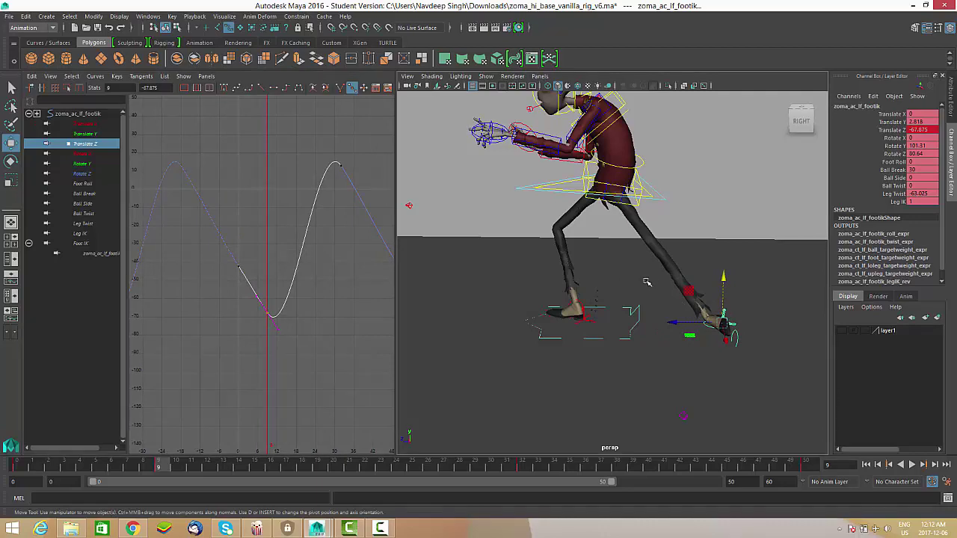
Scrub from frame 9 to frame 19 and examine the legs and left foot from several angles.
right_click_drag(646, 281, 558, 380, "alt")
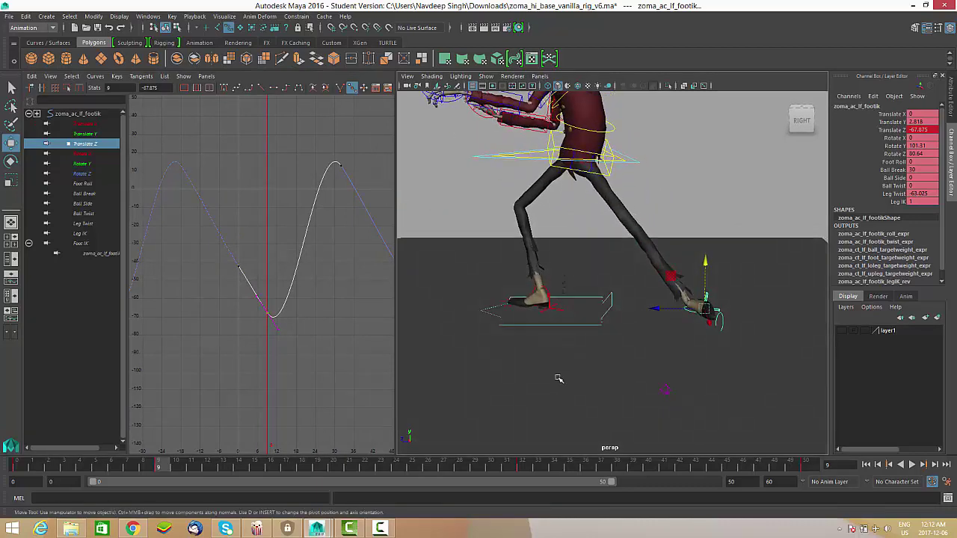
left_click_drag(158, 467, 317, 467)
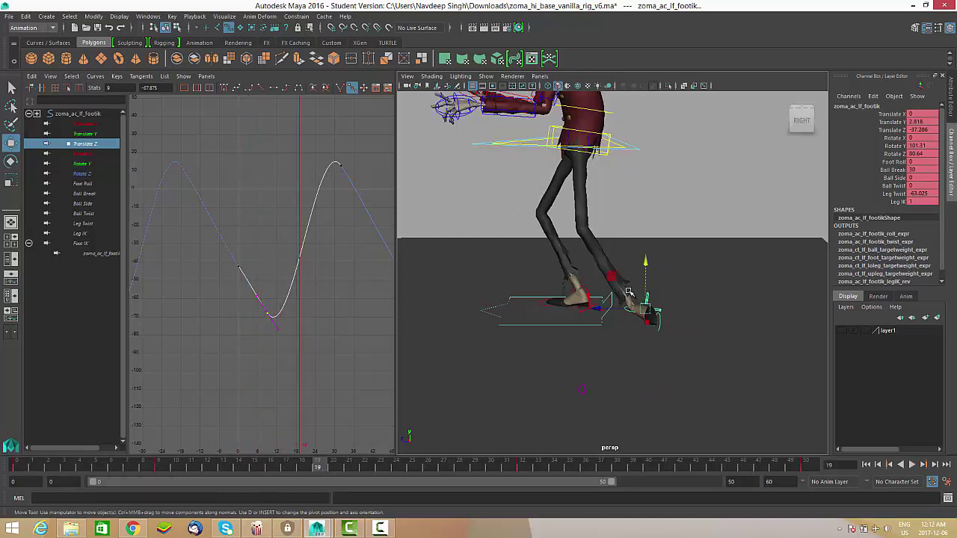
left_click_drag(641, 311, 635, 325, "alt")
right_click_drag(635, 325, 724, 369, "alt")
left_click_drag(724, 369, 695, 306, "alt")
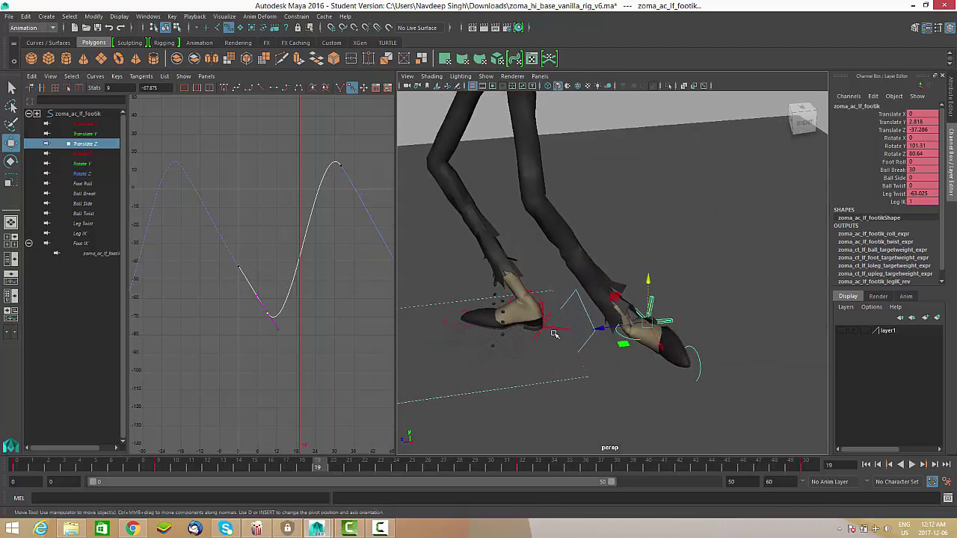
left_click_drag(554, 335, 642, 360, "alt")
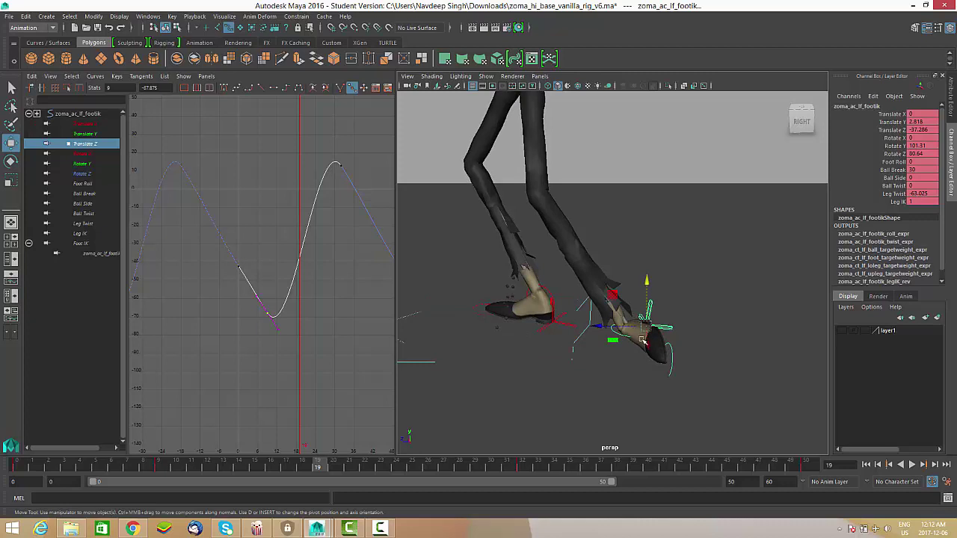
right_click_drag(629, 344, 606, 337, "alt")
mouse_move(606, 337)
left_mouse_down("alt")
mouse_move(619, 334)
mouse_move(610, 325)
left_mouse_up("alt")
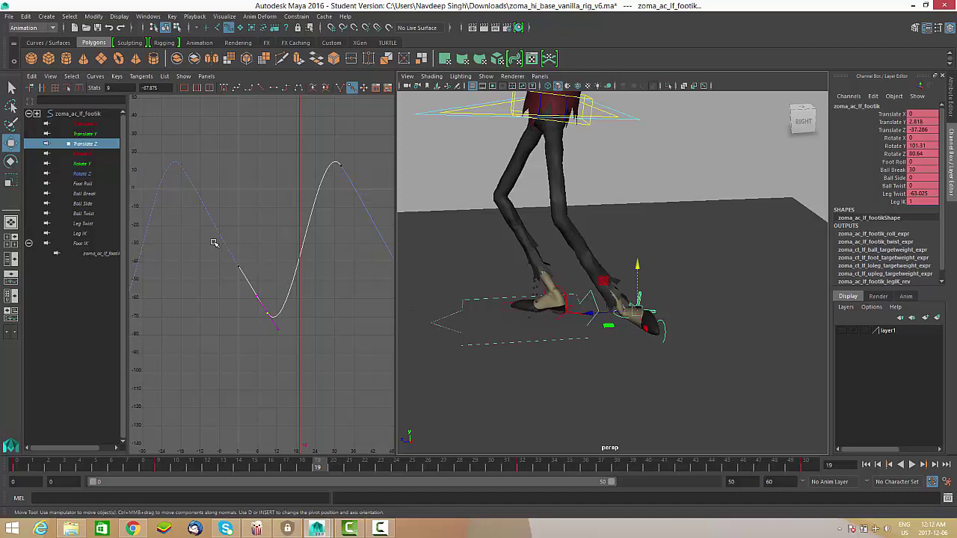
Scrub the walk between frames 9 and 20 to check when the left foot starts swinging forward.
middle_click_drag(243, 270, 228, 266, "alt")
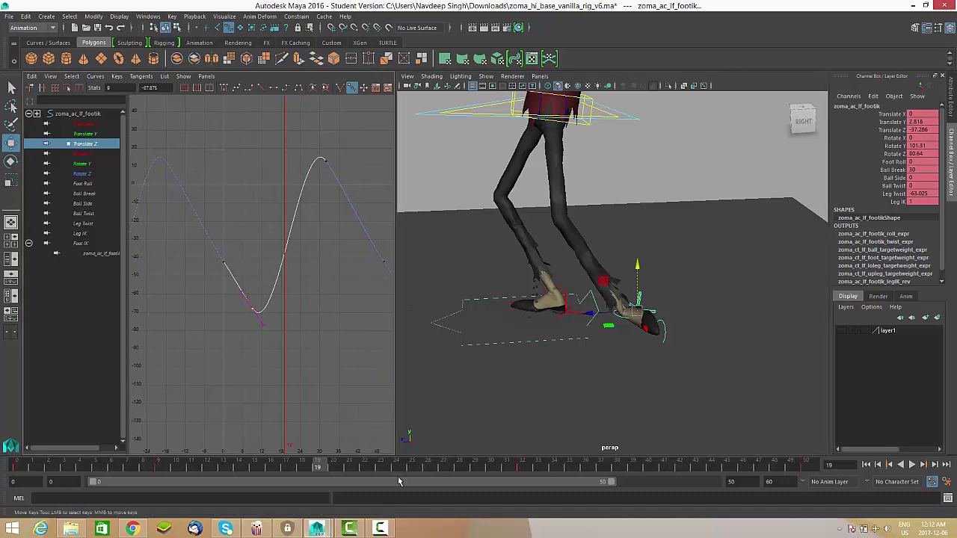
key("alt+v")
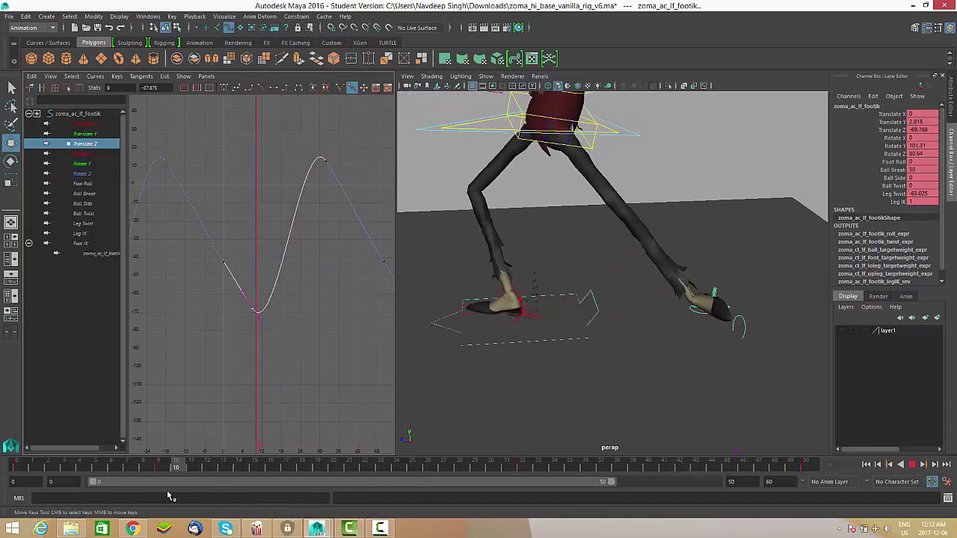
key("alt+v")
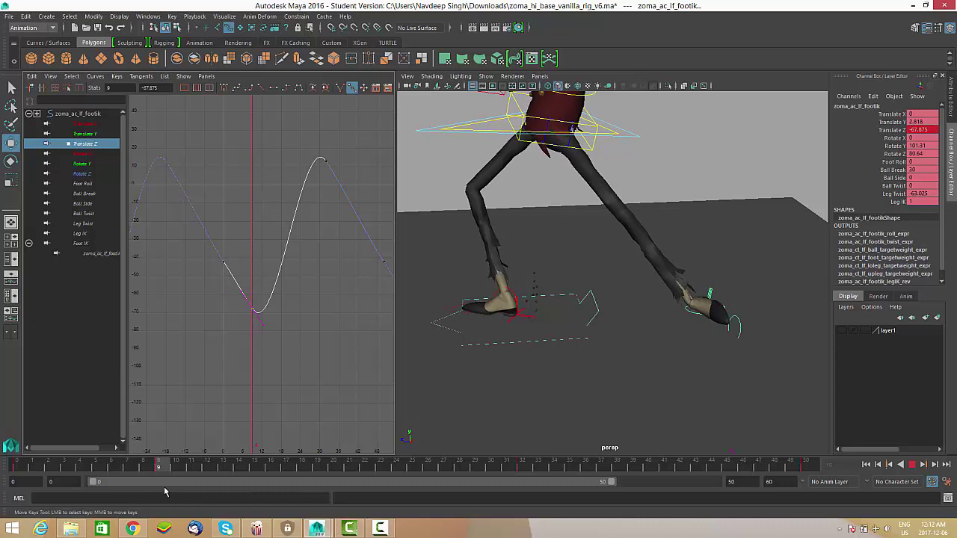
key("alt+v")
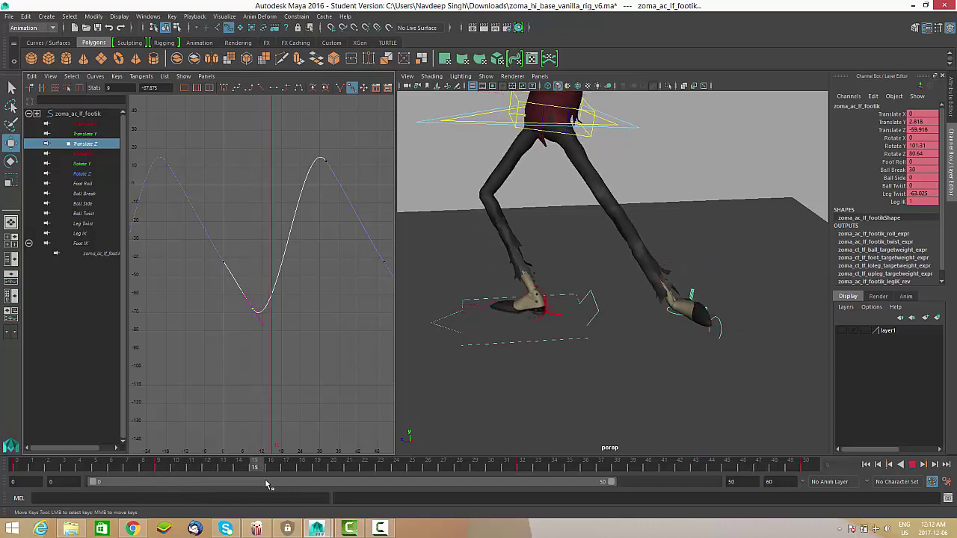
key("alt+v")
Add a left foot Translate Z key of -56.96 at frame 21 and flatten only the incoming tangent at frame 32.
right_click_drag(293, 235, 338, 233, "alt")
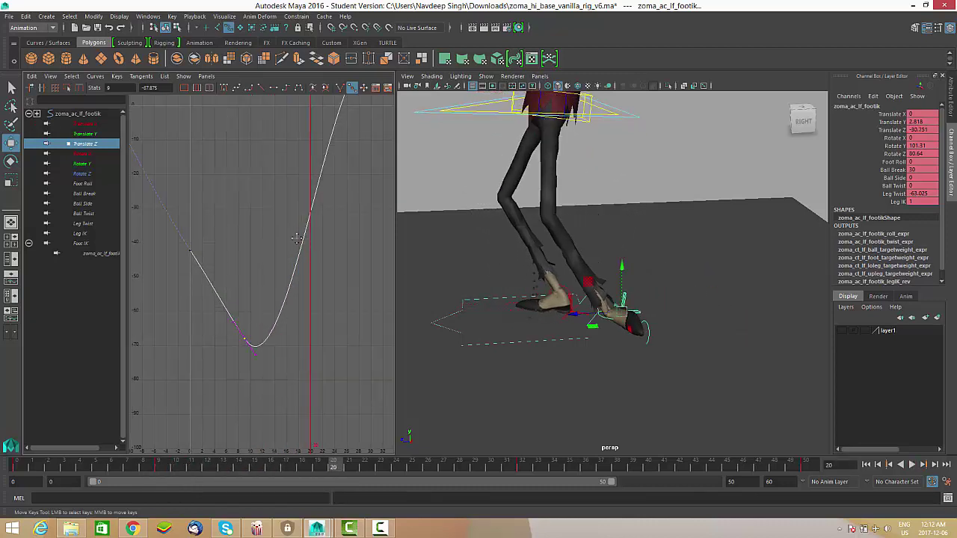
middle_click_drag(341, 234, 297, 233, "alt")
right_click_drag(297, 233, 376, 423, "alt+shift")
left_click_drag(342, 468, 350, 469)
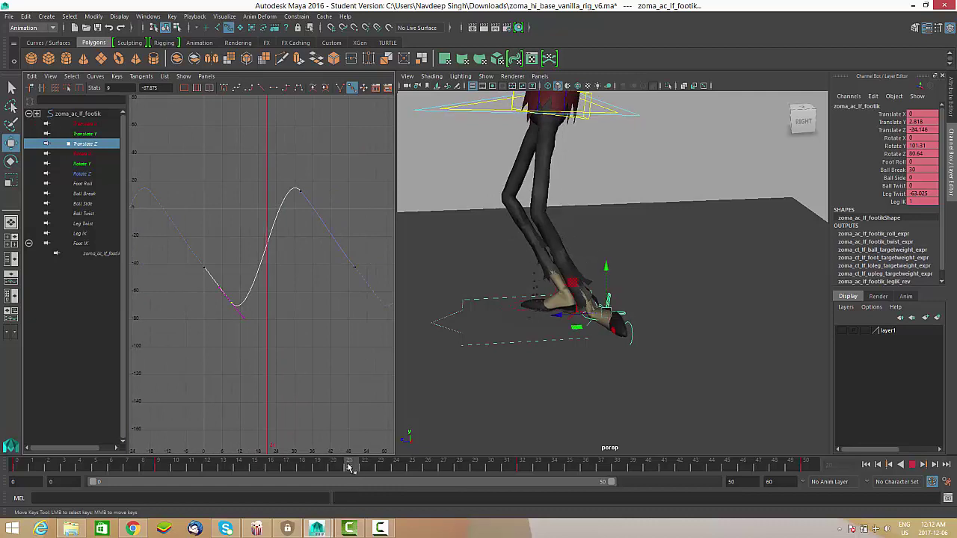
middle_click_drag(260, 252, 273, 269)
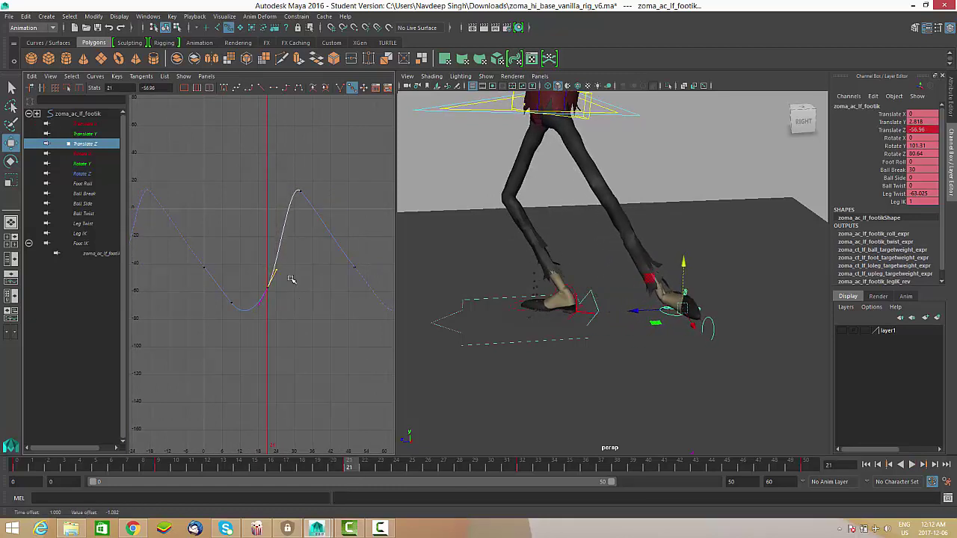
right_click_drag(281, 272, 309, 172, "alt")
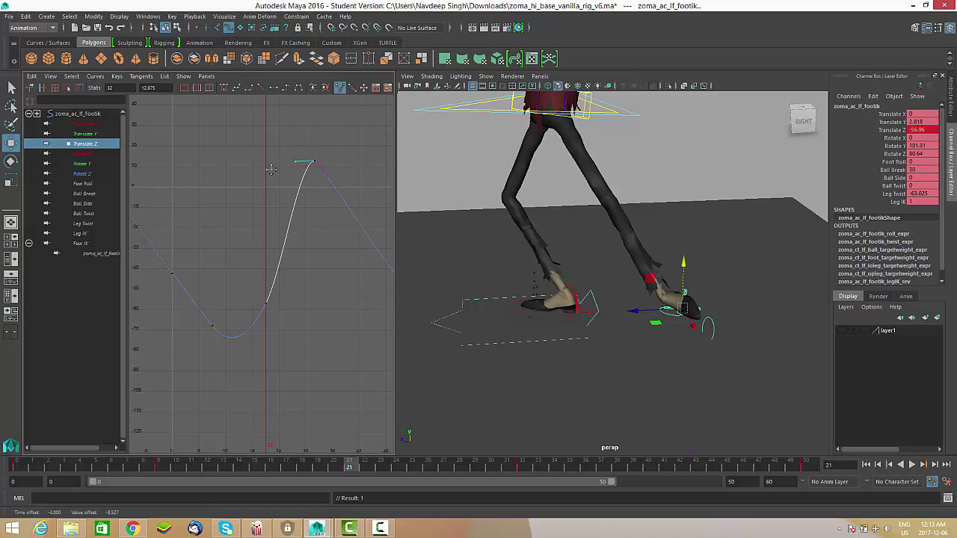
Play back the walk and view the whole body from the side to check the left foot's revised travel.
left_click(912, 465)
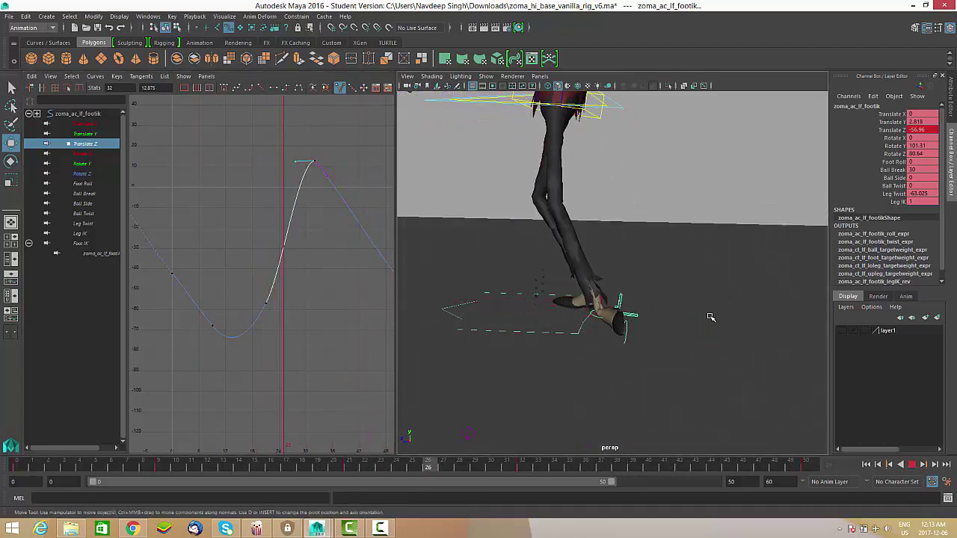
scroll(718, 314, "down", 5)
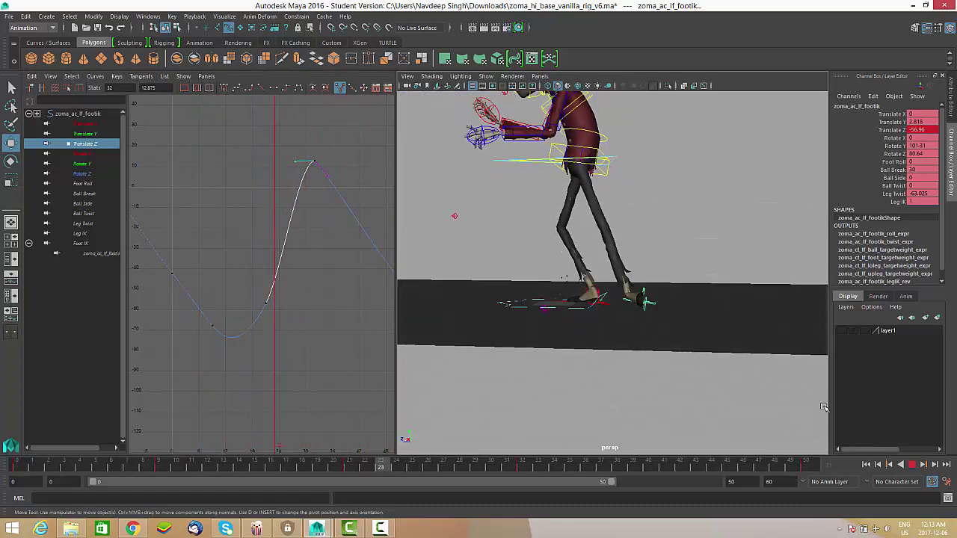
scroll(718, 298, "down", 2)
key("Escape")
key("alt+v")
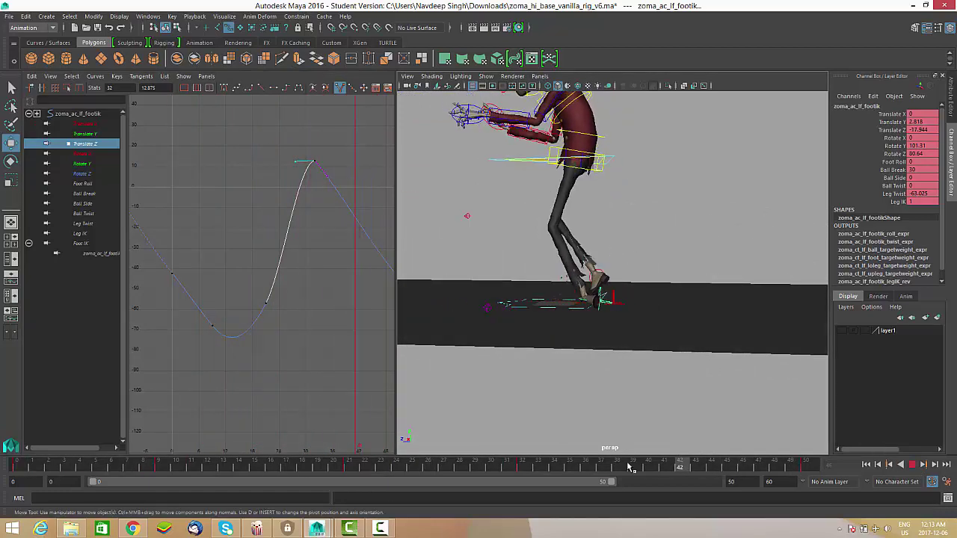
Go to frame 14 and select the zombie's body control to show its animation curves.
left_click_drag(315, 449, 237, 454)
left_click_drag(516, 177, 500, 171, "alt")
left_click(500, 170)
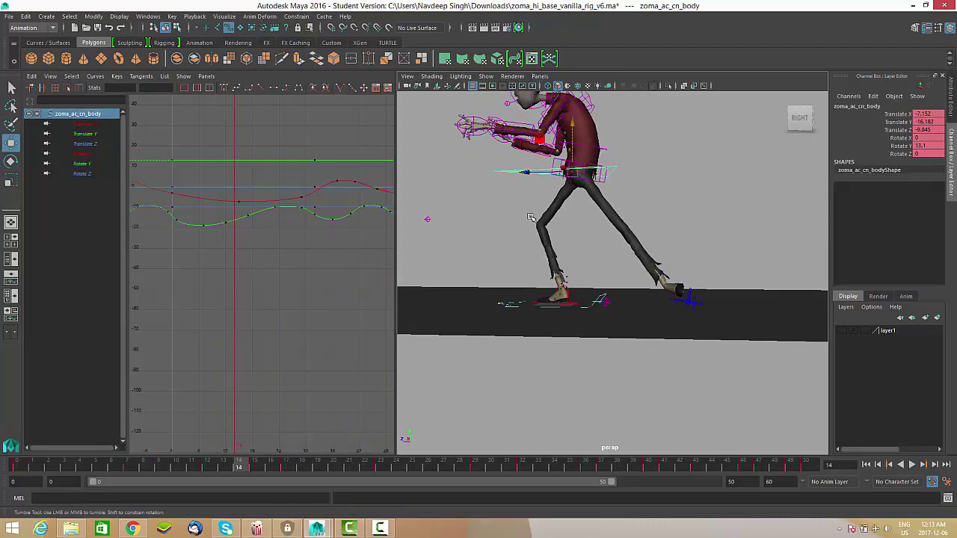
Isolate the body control's Translate Z curve in the graph, frame it and select its keys.
left_click_drag(224, 466, 256, 463)
left_click(95, 143)
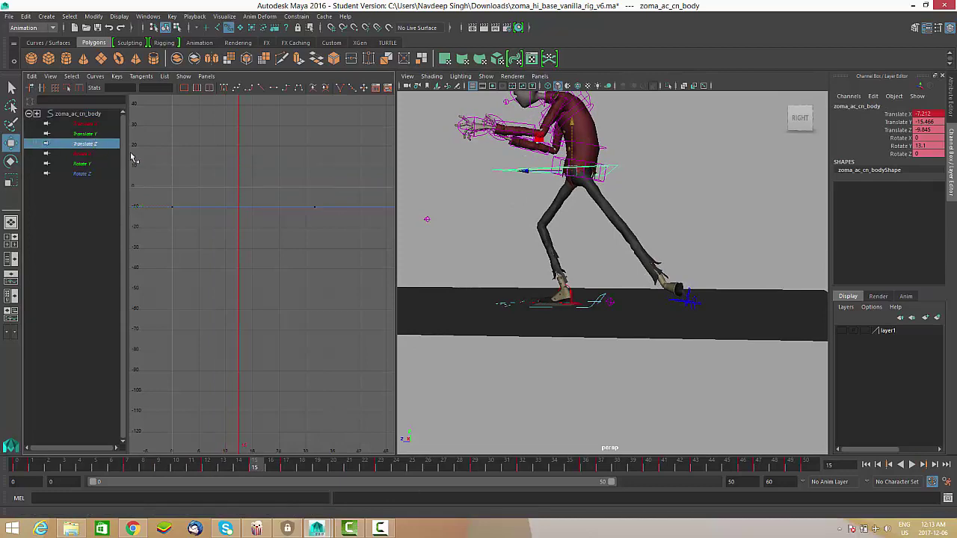
key("f")
left_click(294, 180)
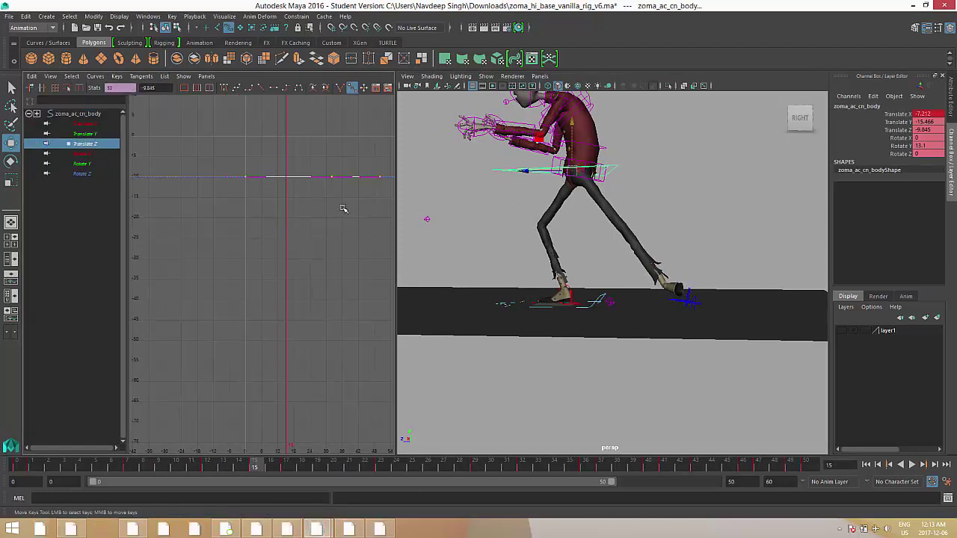
middle_click_drag(342, 207, 331, 252, "alt")
right_click_drag(331, 252, 287, 243, "alt")
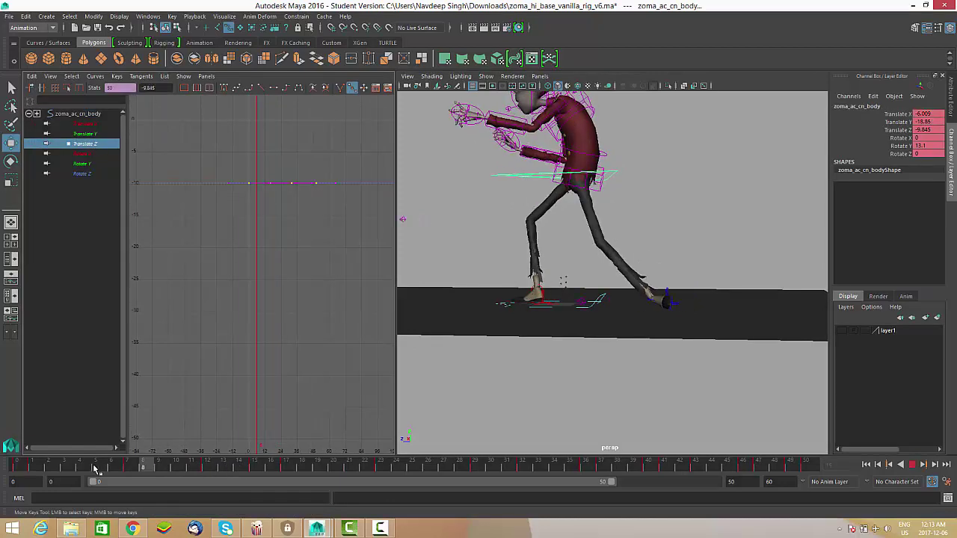
Add a body Translate Z key at frame 17 and pull it down to about -32.34.
key("alt+v")
left_click_drag(199, 465, 285, 469)
scroll(216, 189, "up", 2)
middle_click_drag(216, 189, 257, 385, "alt")
right_click_drag(257, 384, 273, 209, "alt")
middle_click_drag(281, 277, 290, 348)
right_click_drag(291, 349, 295, 274, "alt")
middle_click_drag(288, 274, 295, 329)
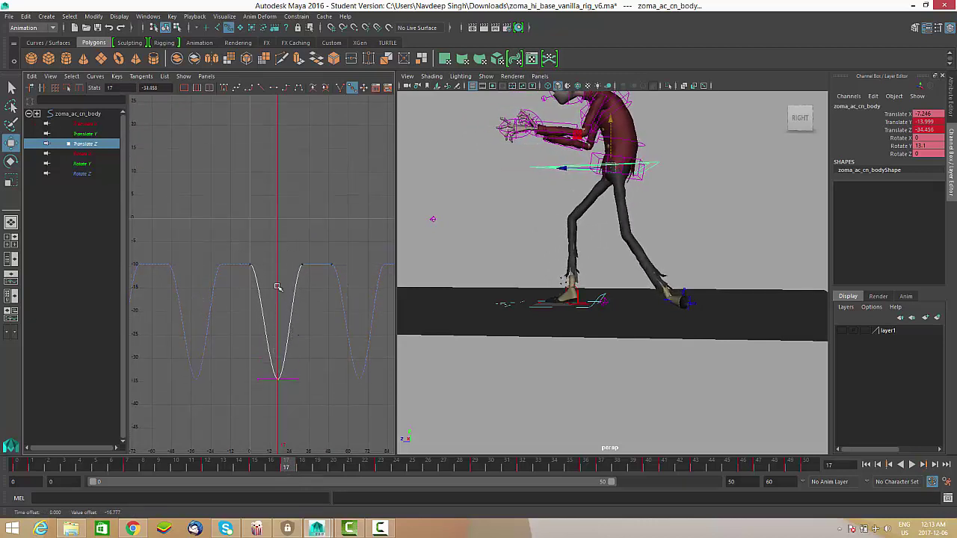
right_click_drag(277, 287, 270, 270, "alt")
middle_click_drag(290, 257, 289, 263)
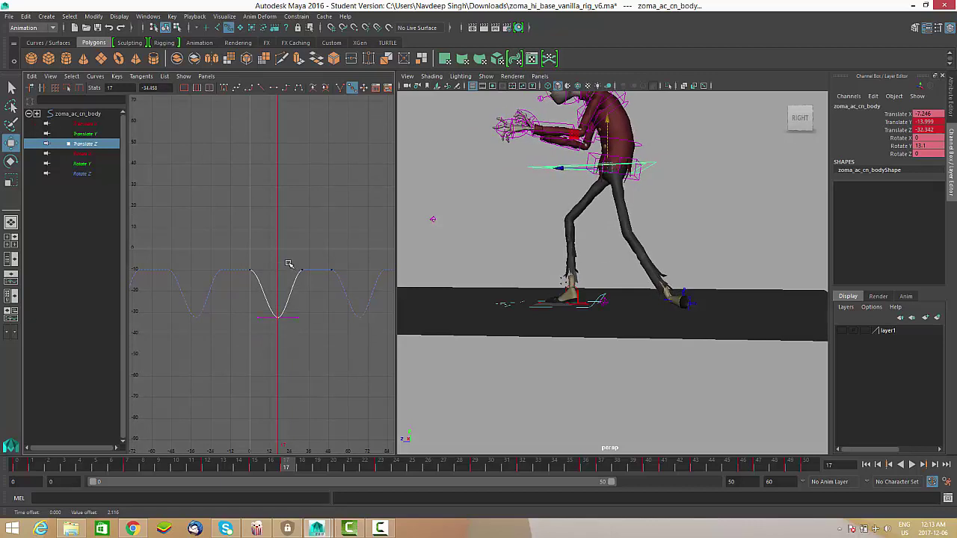
Lower the body's Translate Z key at frame 32 to about -18.9 and slope the tangents at frames 0 and 50.
key("alt+v")
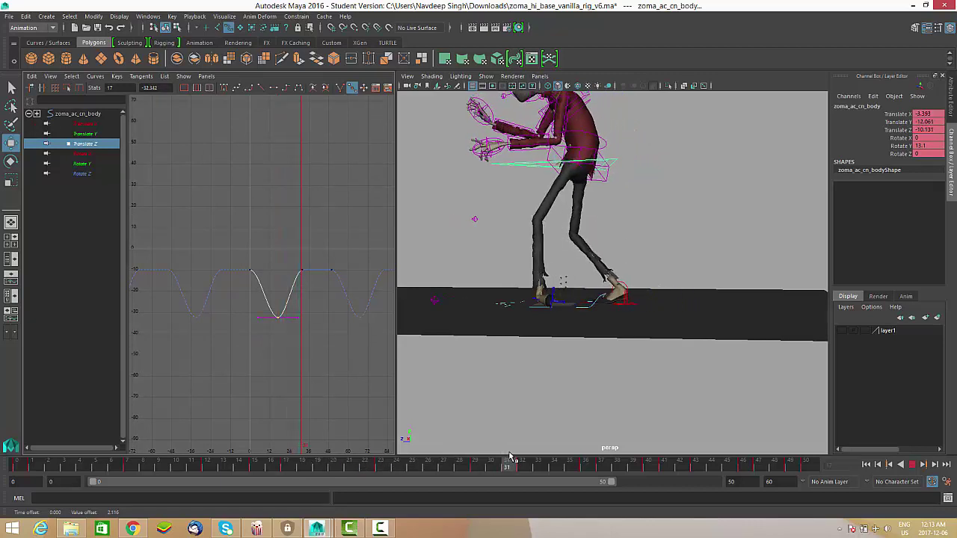
scroll(312, 262, "up", 3)
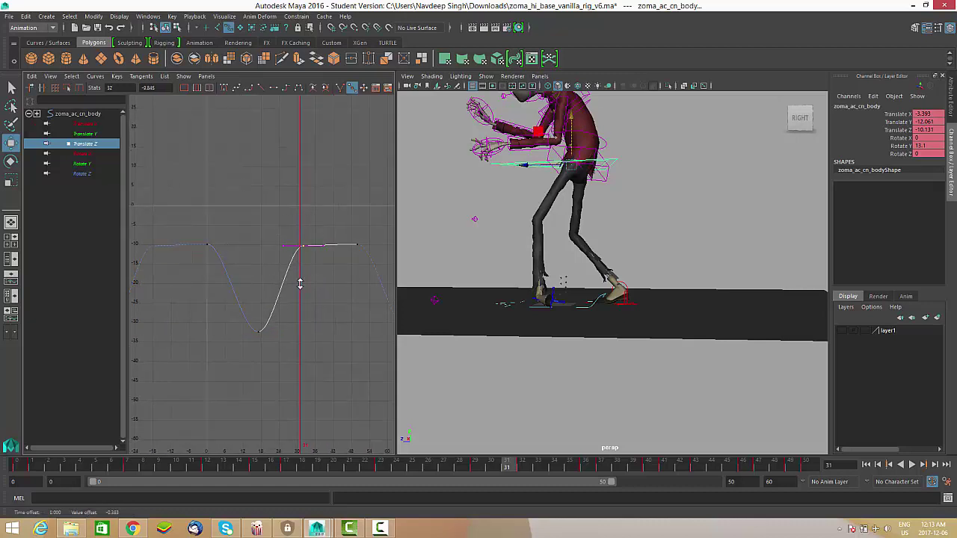
middle_click_drag(300, 284, 320, 262)
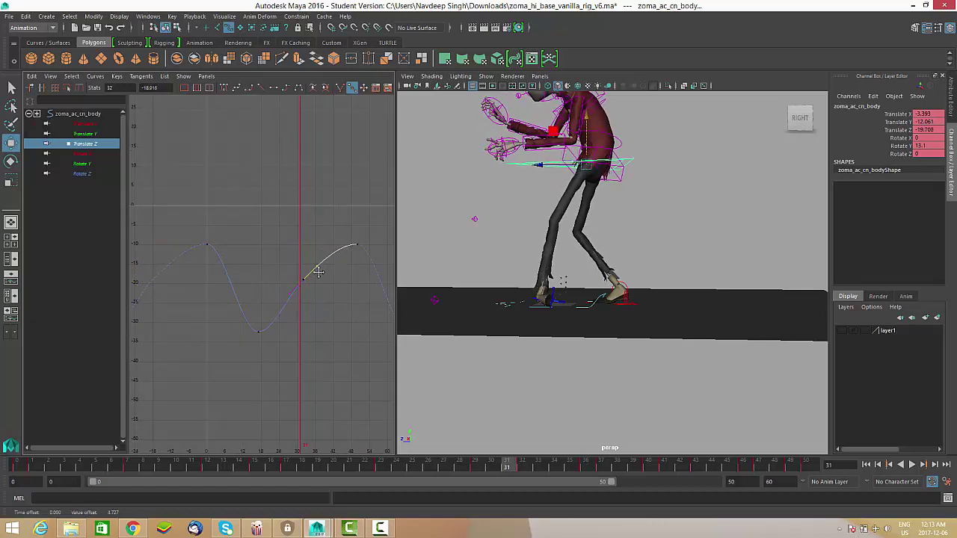
key("alt+v")
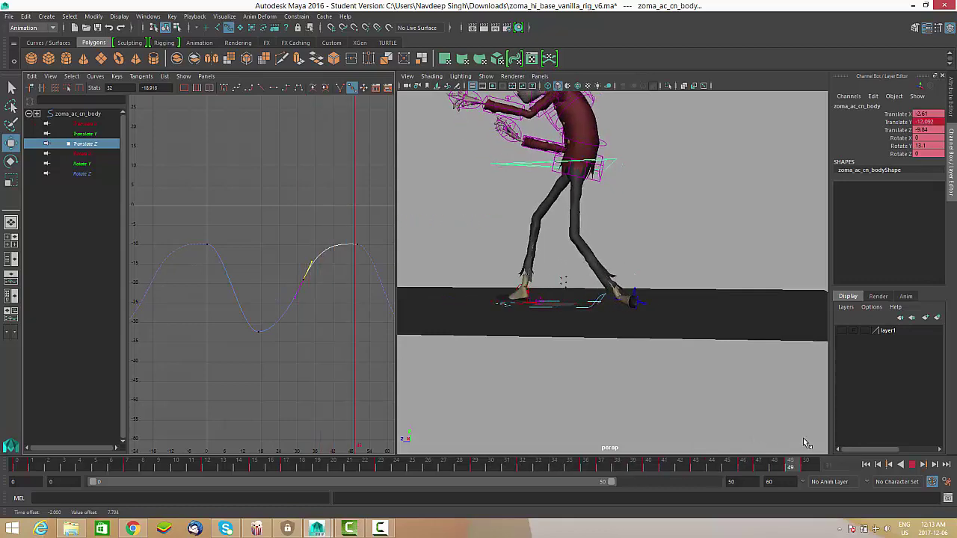
middle_click_drag(295, 275, 266, 269, "alt")
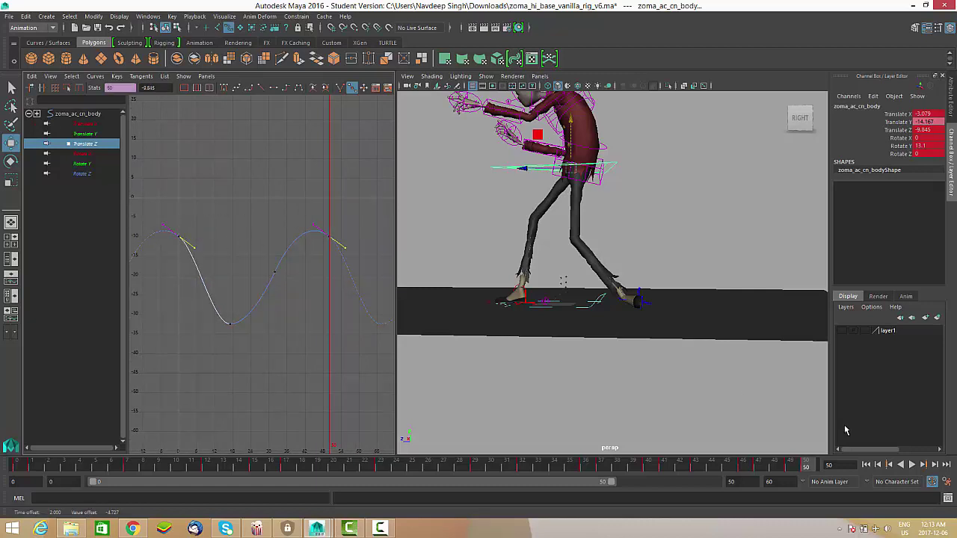
Play back the walk while viewing the whole body from several angles to check the forward and backward motion.
left_click(911, 465)
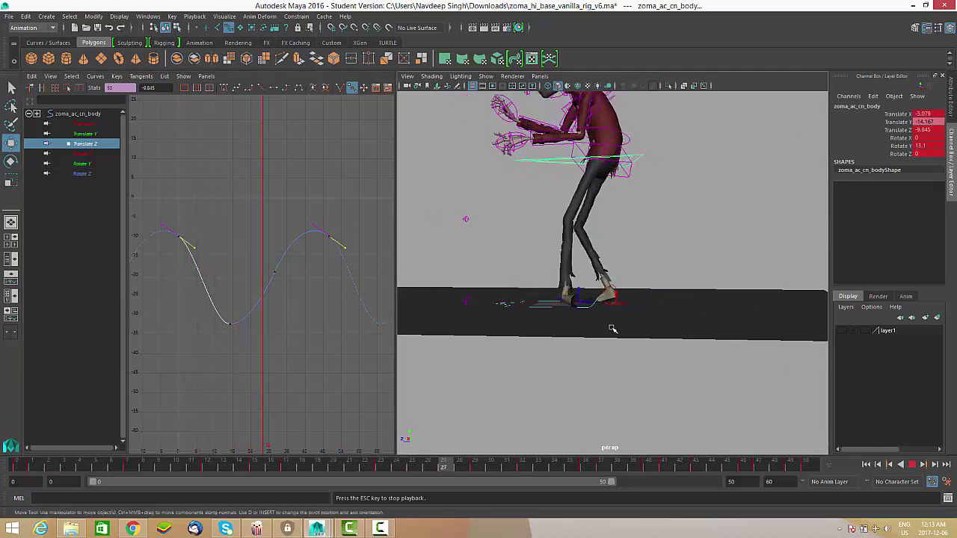
left_click_drag(601, 327, 621, 333, "alt")
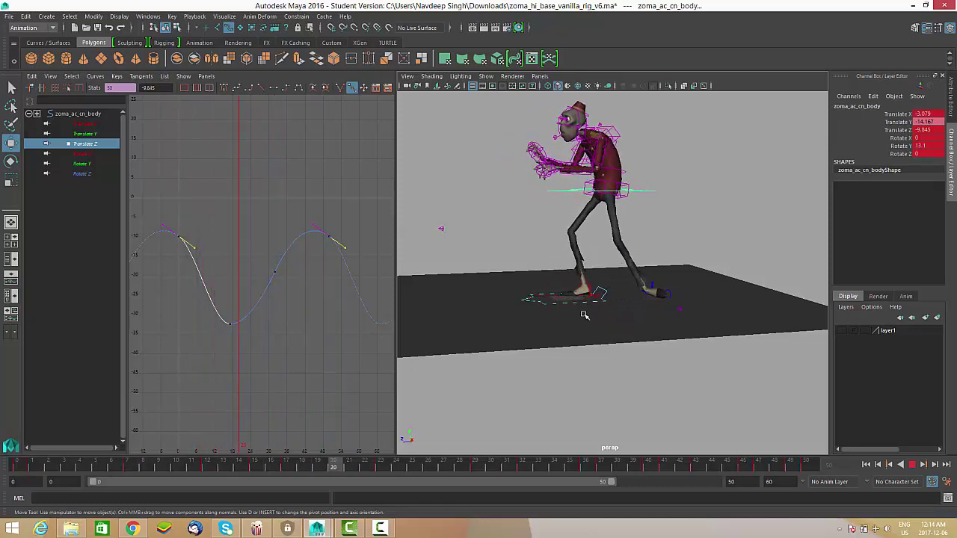
left_click_drag(585, 297, 652, 336, "alt")
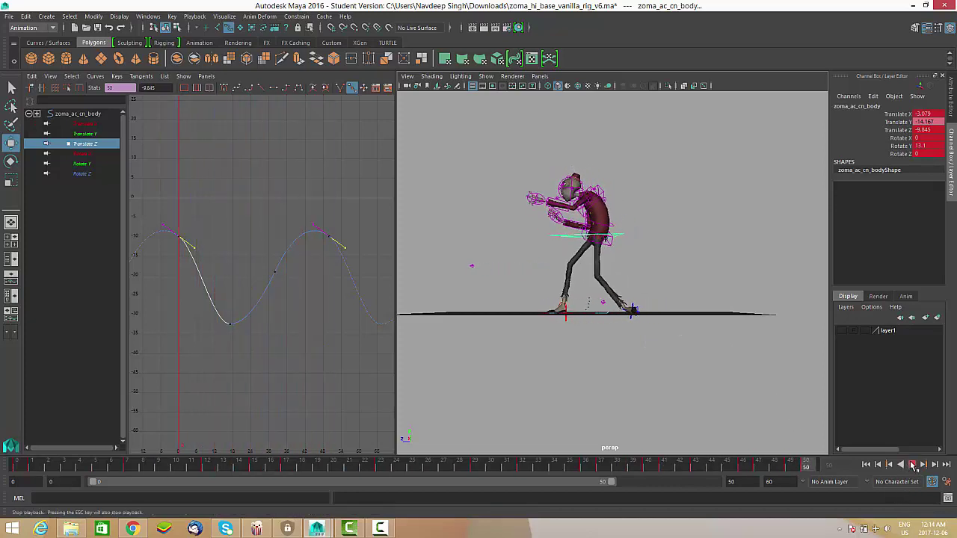
left_click(913, 466)
Move the body's Translate Z key at frame 32 earlier to frame 28.
left_click_drag(293, 255, 272, 285)
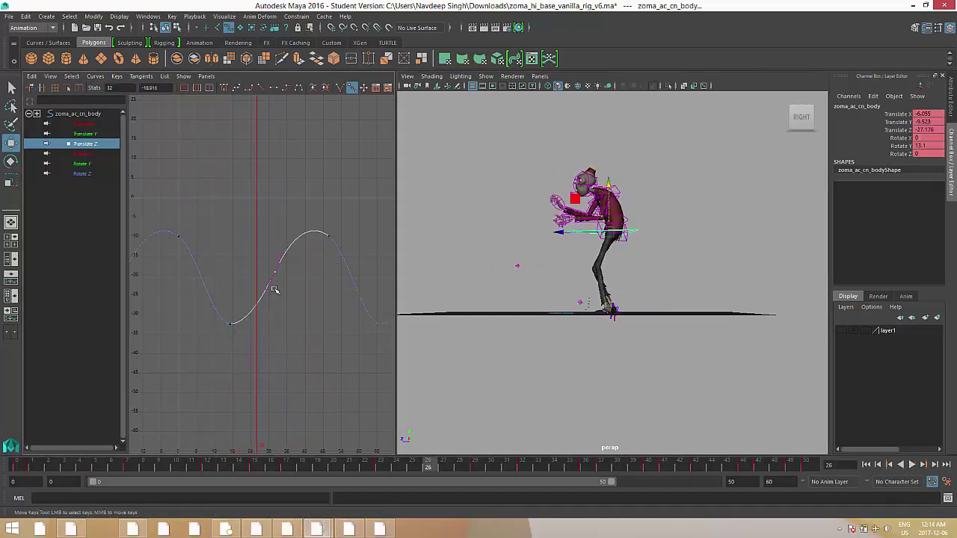
middle_click_drag(303, 306, 291, 307, "shift")
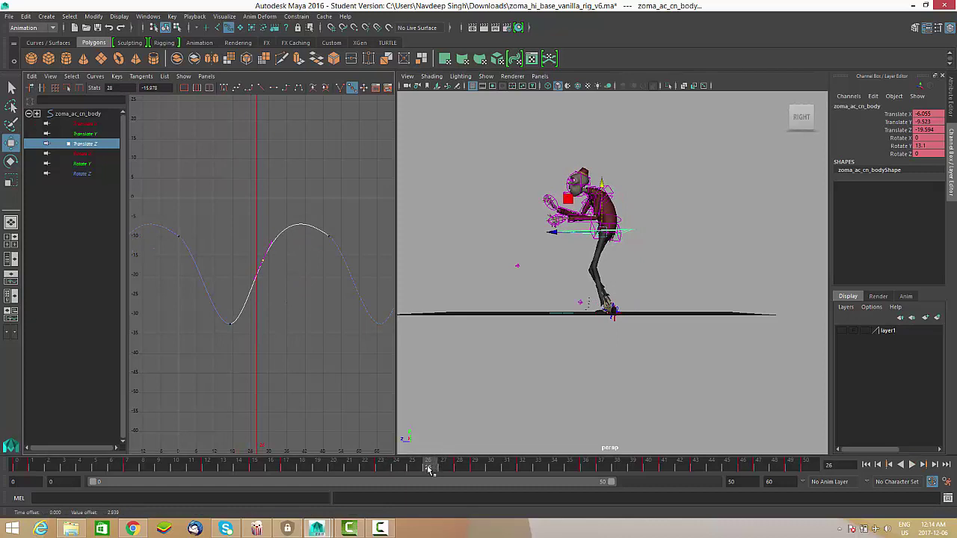
Try moving the body's lowest Translate Z key to frame 13 at -33.876 and play back the walk.
left_click_drag(428, 469, 222, 461)
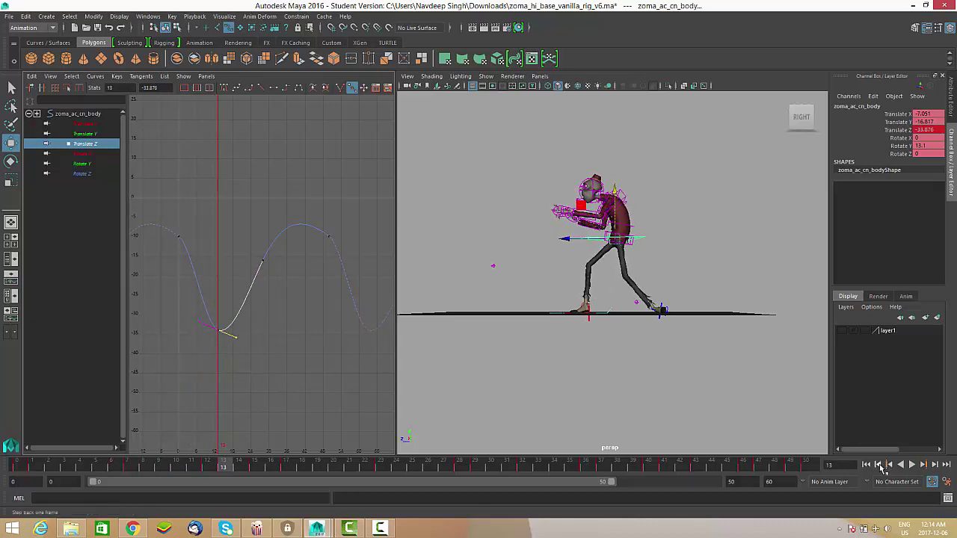
left_click(914, 465)
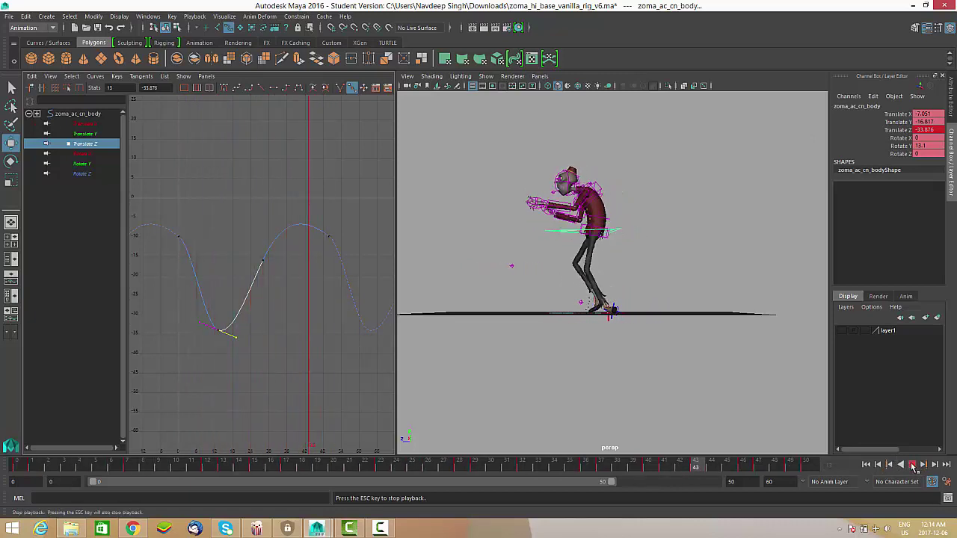
left_click(912, 464)
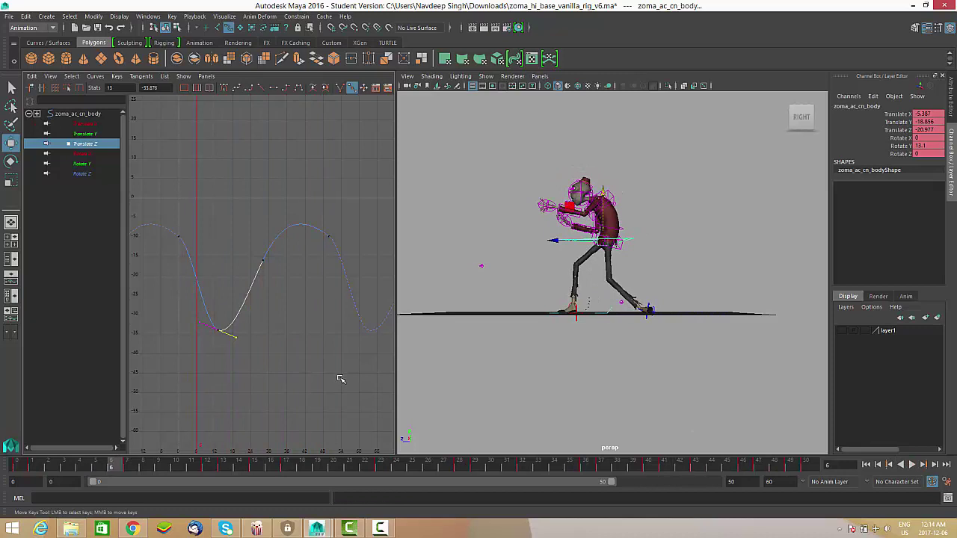
Undo the lowest key's shift and set the body's Translate Z key at frame 28 to about -23.77, then replay.
key("ctrl+z")
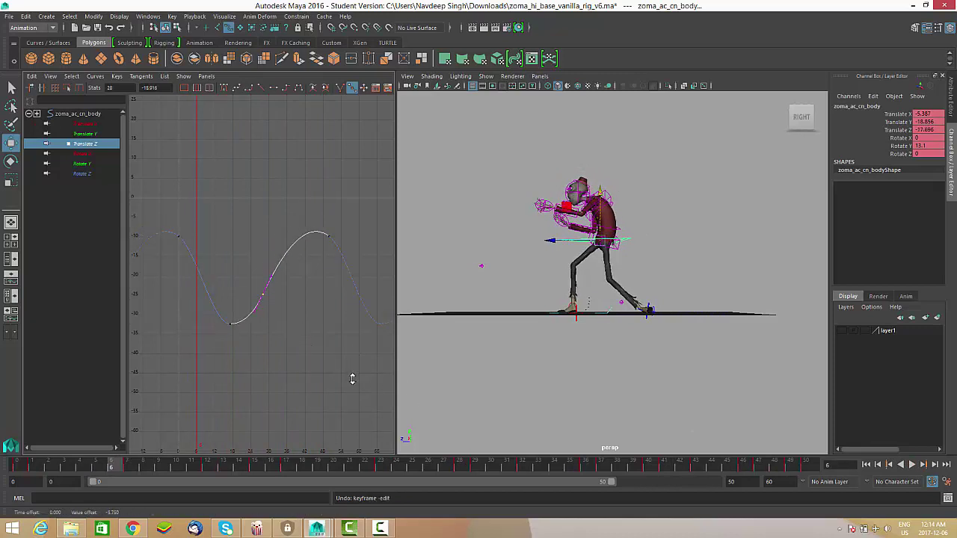
left_click(912, 464)
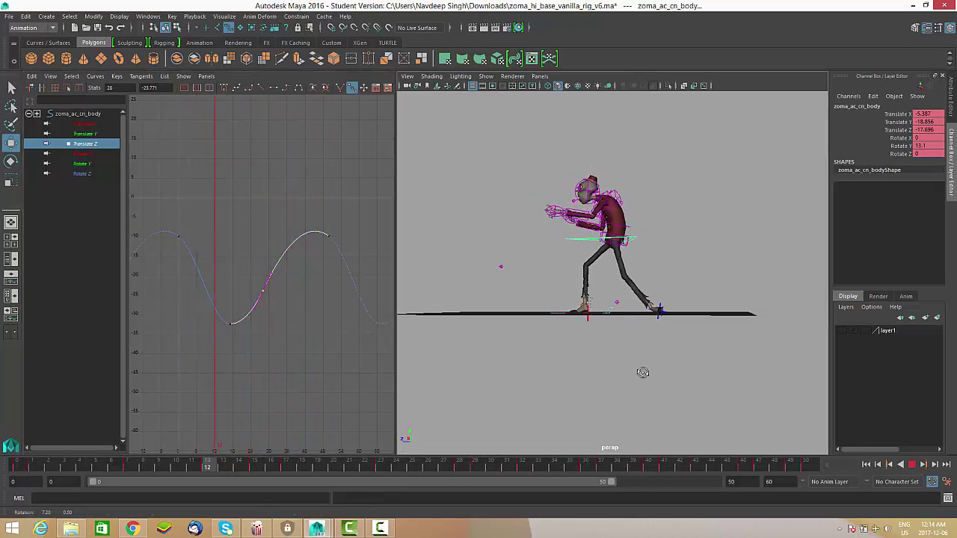
View the legs closely from the side and check the foot travel around frames 5 to 10.
mouse_move(643, 372)
left_mouse_down("alt")
mouse_move(623, 364)
mouse_move(640, 375)
left_mouse_up("alt")
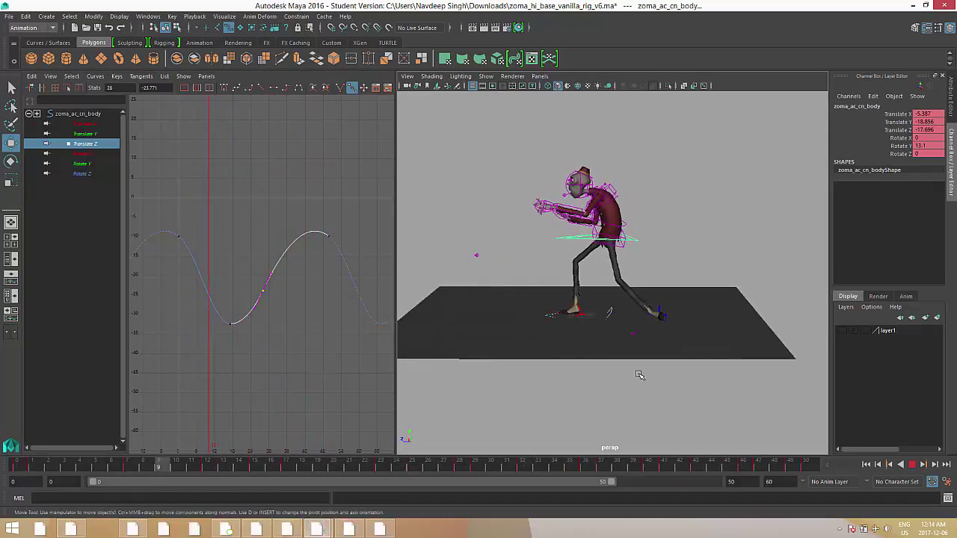
right_click_drag(677, 384, 705, 395, "alt")
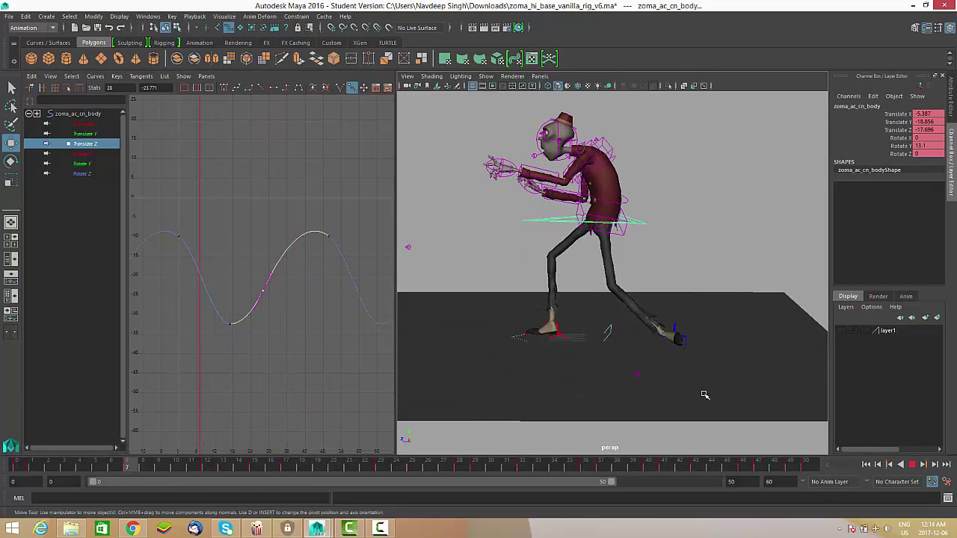
left_click_drag(679, 385, 684, 408, "alt")
right_click_drag(684, 408, 700, 391, "alt")
left_click_drag(701, 391, 755, 411, "alt")
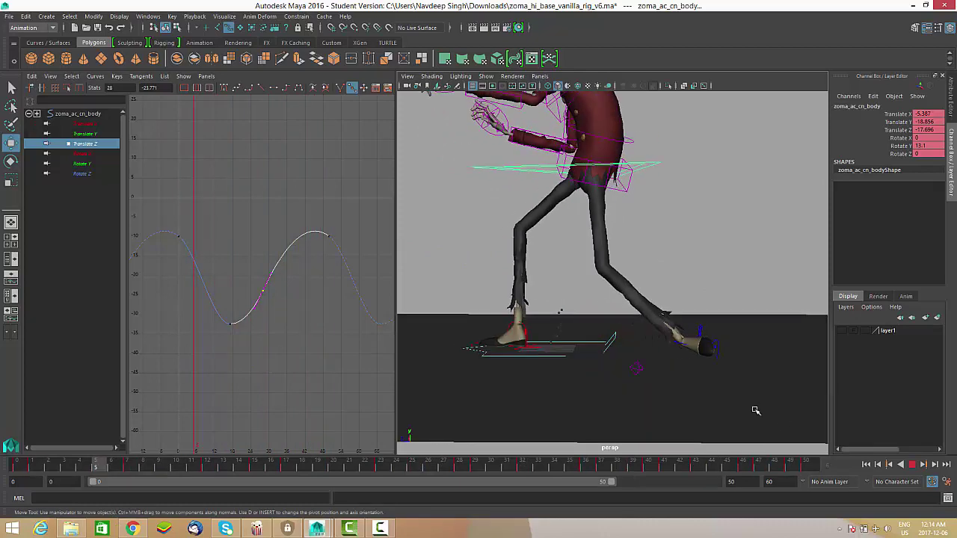
left_click(911, 464)
key("alt+v")
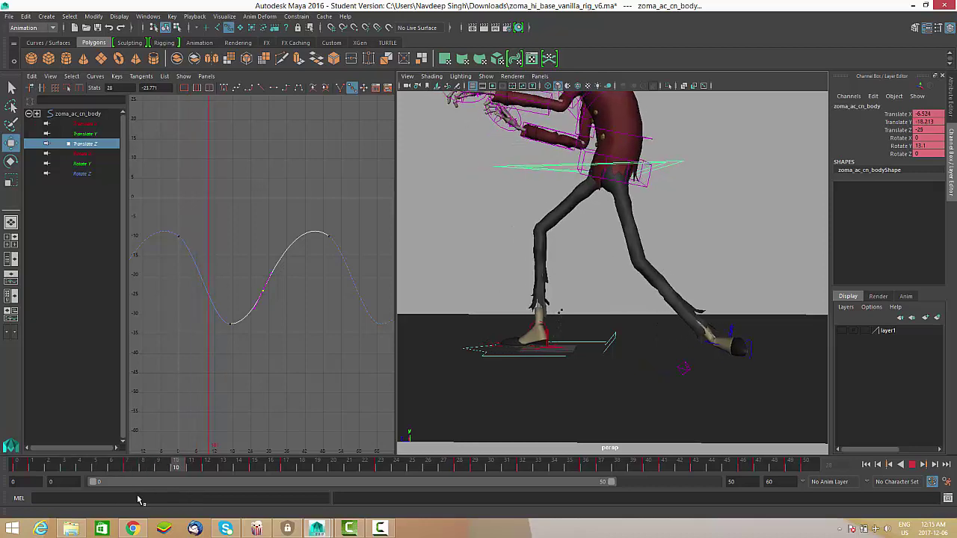
key("alt+v")
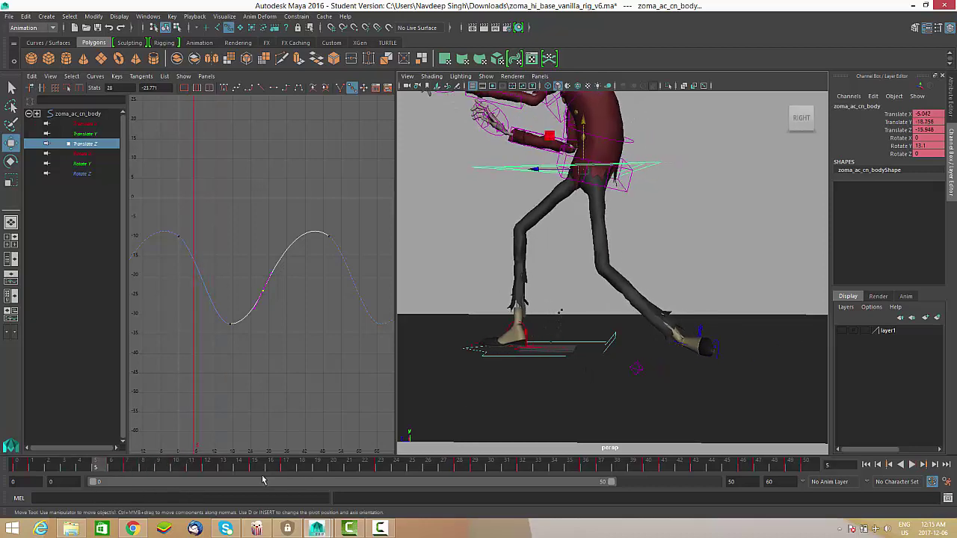
key("alt+v")
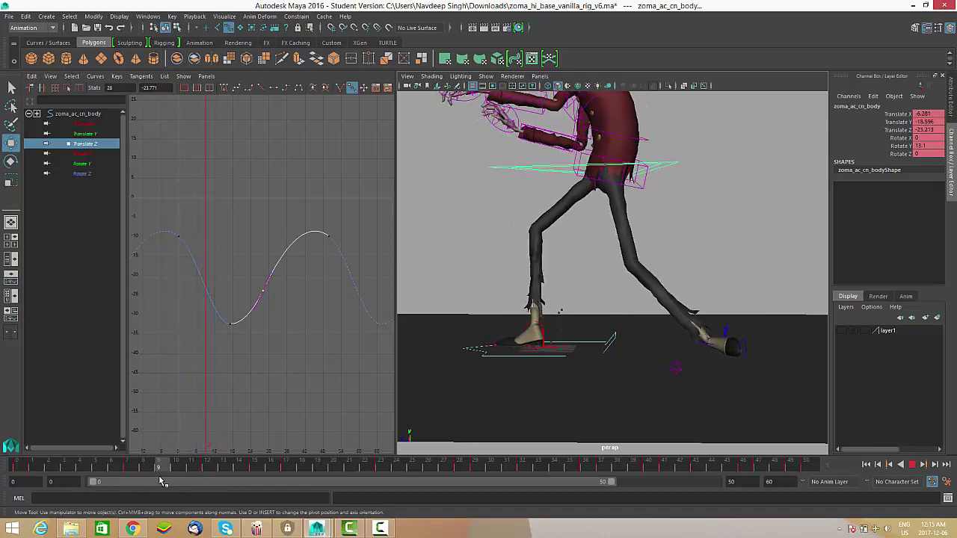
Select both the left and right foot controls and frame their animation curves together.
left_click(729, 331)
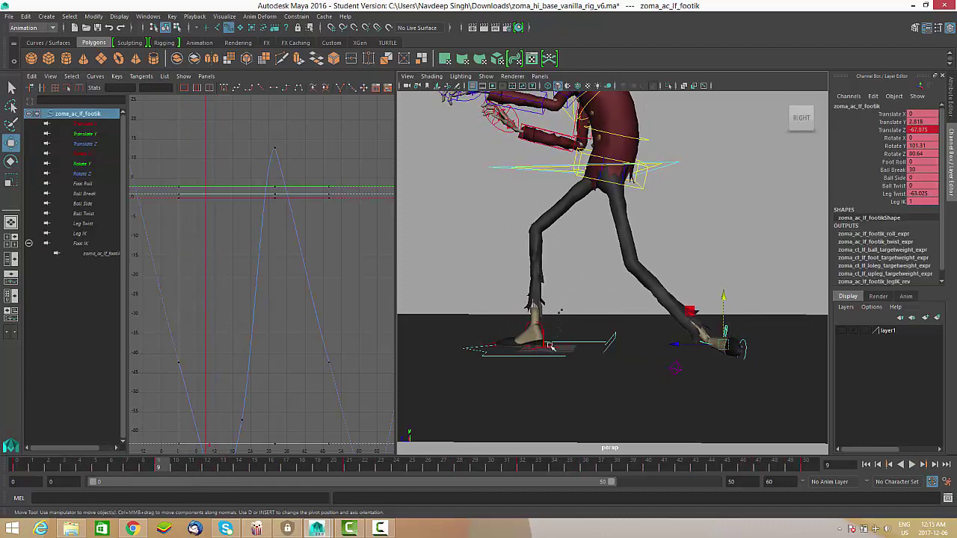
left_click(554, 347, "shift")
left_click_drag(554, 348, 566, 359, "alt")
scroll(566, 359, "up", 2)
scroll(658, 336, "down", 4)
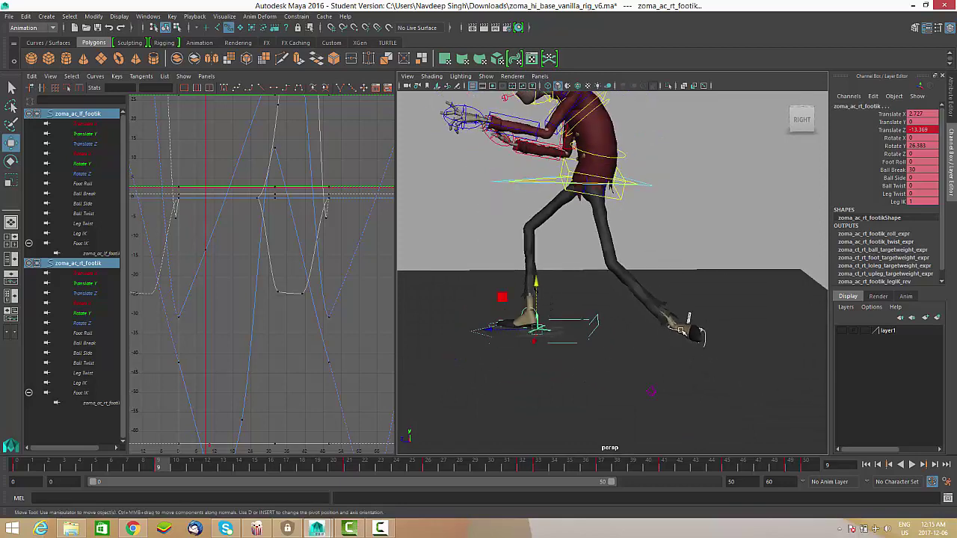
key("f")
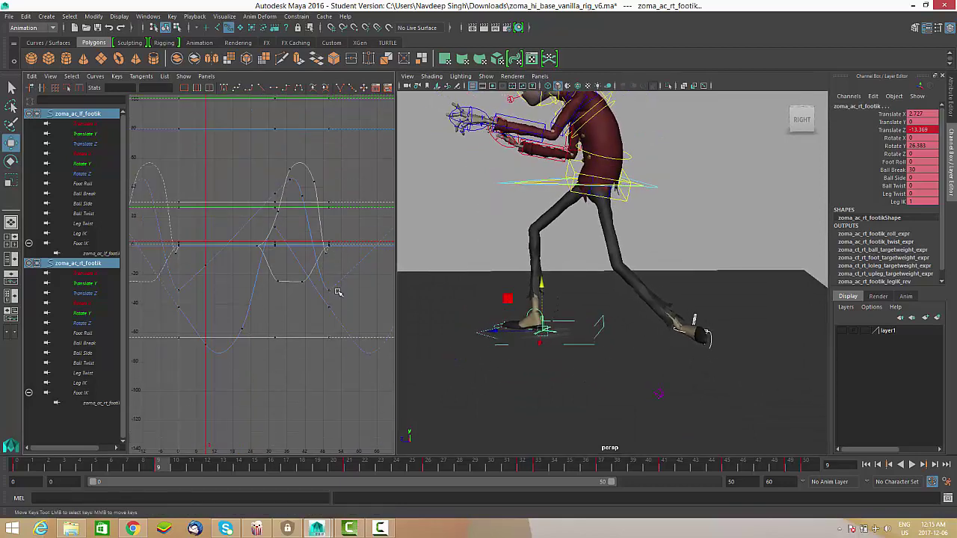
Raise the left foot's Translate Z keys at frames 0 and 50 to about -37 and the frame 9 key to about -59.
middle_click_drag(338, 291, 348, 297, "alt")
mouse_move(350, 307)
right_mouse_down("alt")
mouse_move(333, 296)
mouse_move(353, 316)
right_mouse_up("alt")
left_click(362, 330)
mouse_move(261, 340)
middle_mouse_down("alt")
mouse_move(233, 333)
mouse_move(281, 350)
mouse_move(260, 347)
middle_mouse_up("alt")
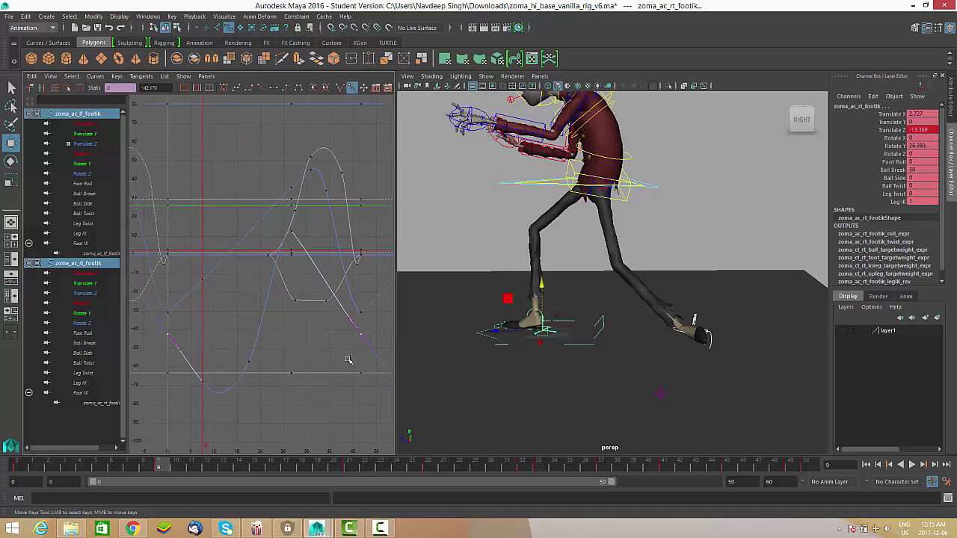
middle_click_drag(347, 346, 347, 346, "shift")
left_click_drag(169, 463, 757, 465)
middle_click_drag(353, 381, 352, 373, "shift")
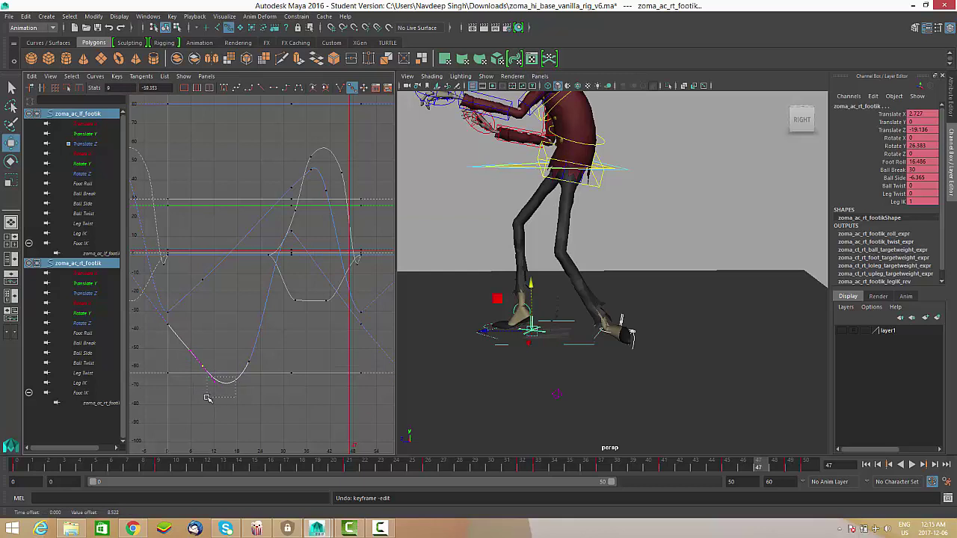
left_click_drag(208, 398, 207, 398)
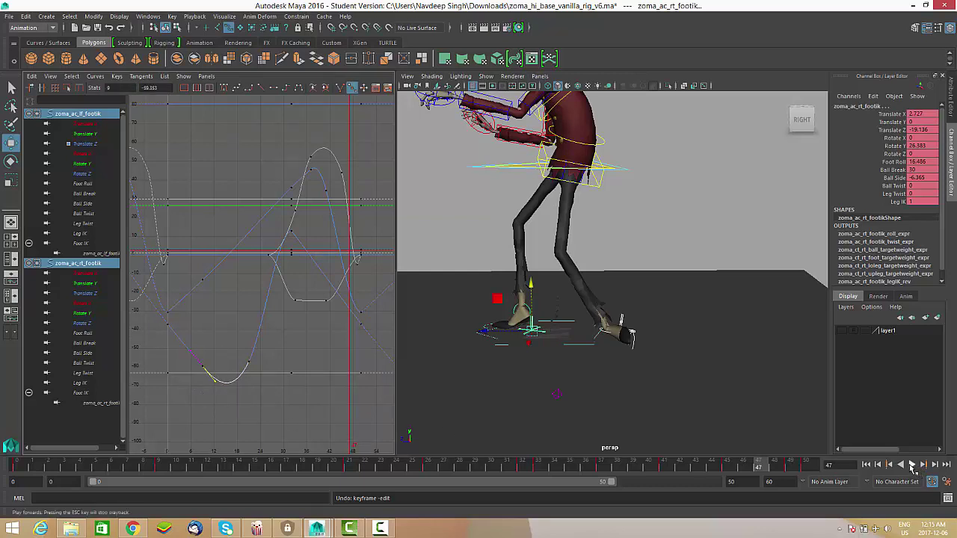
Play back the walk cycle and hide the NURBS control curves in the viewport.
left_click(912, 466)
left_click_drag(654, 387, 691, 370, "alt")
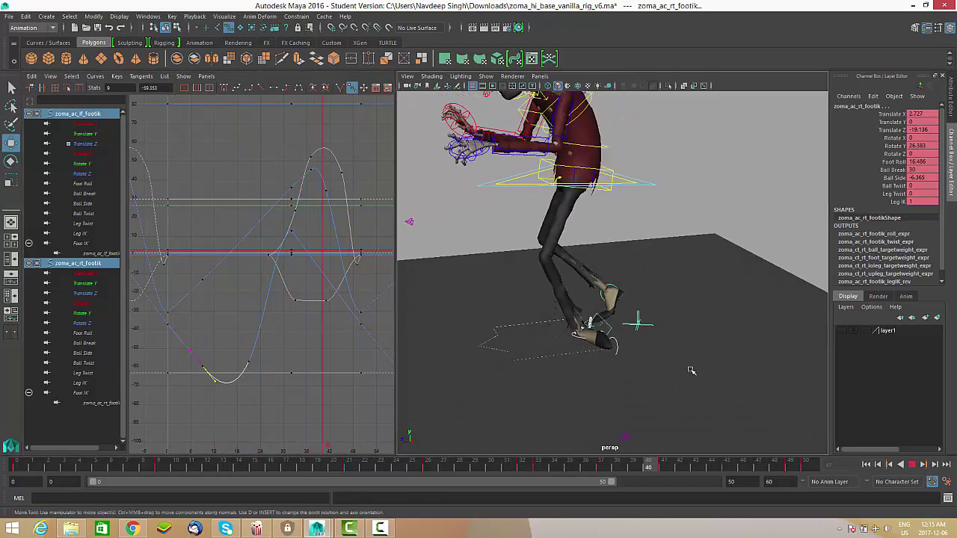
scroll(641, 390, "down", 5)
left_click_drag(640, 390, 601, 342, "alt")
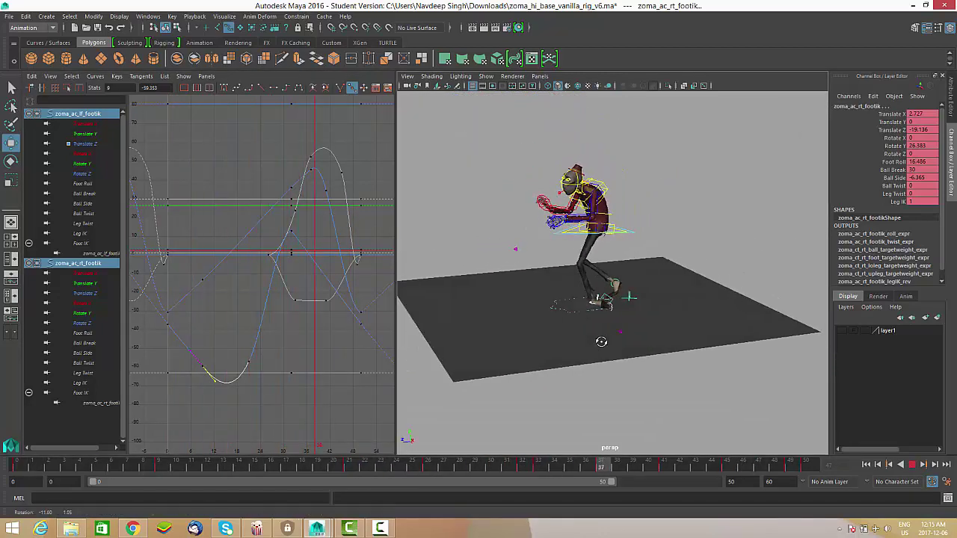
left_click(486, 77)
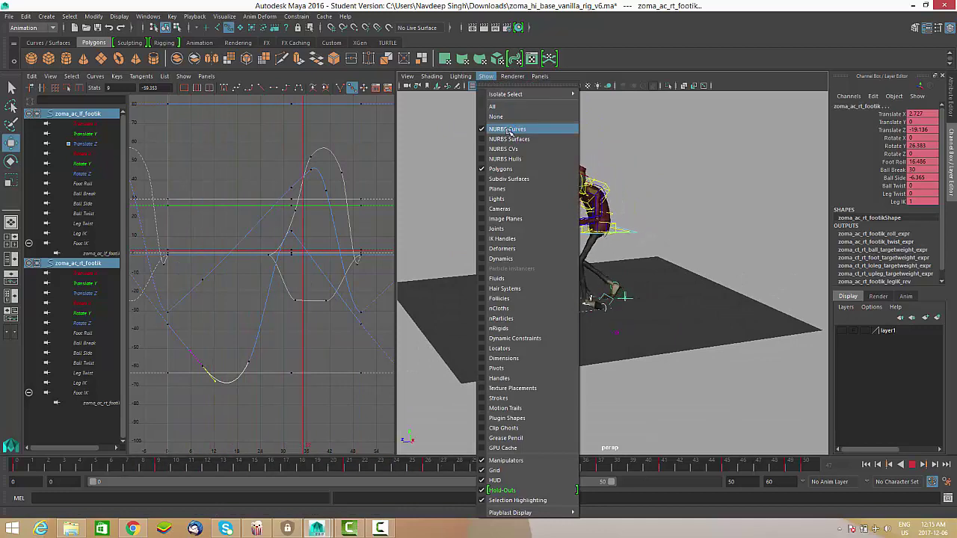
left_click(508, 130)
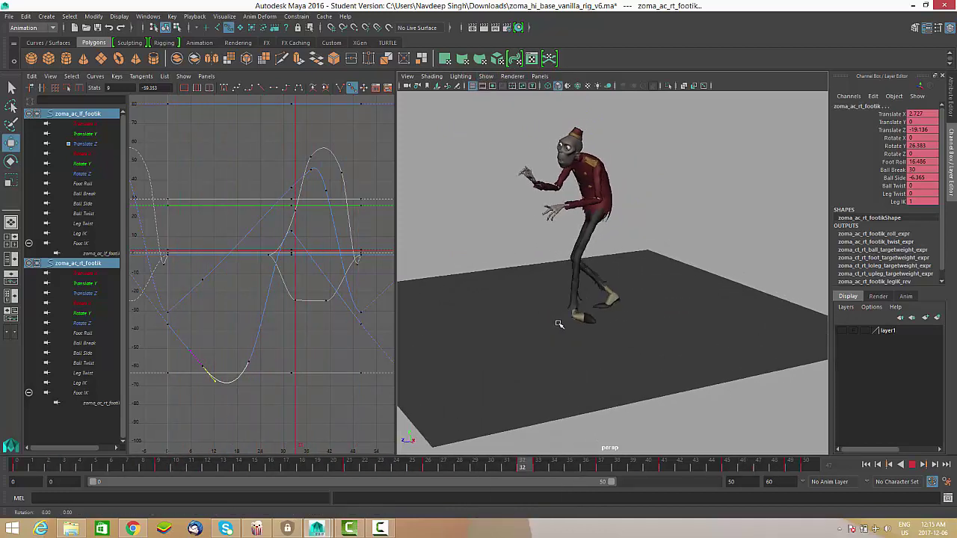
Watch the looping walk without controls from several side angles, examining the leg and foot motion, and stop playback.
scroll(610, 321, "up", 4)
left_click_drag(606, 329, 605, 335, "alt")
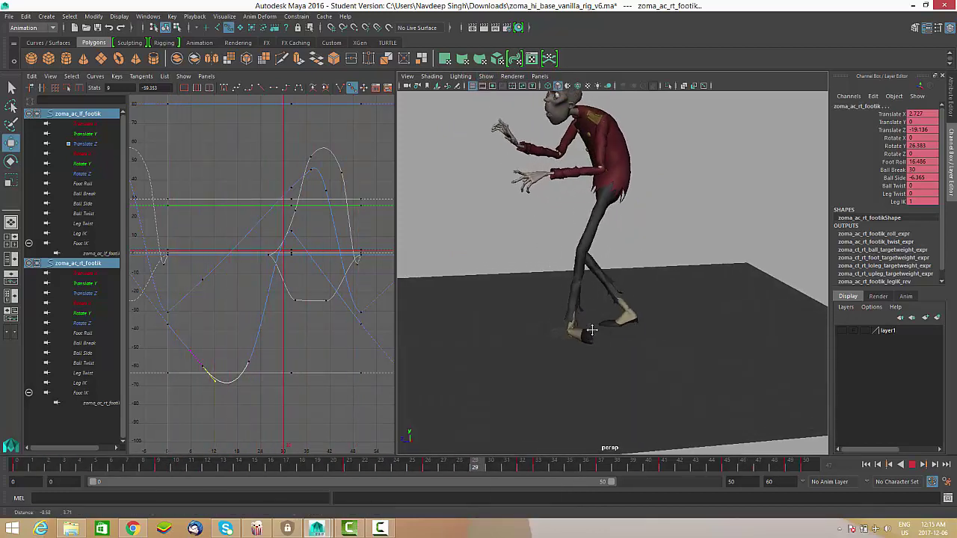
scroll(605, 334, "down", 3)
scroll(606, 338, "up", 2)
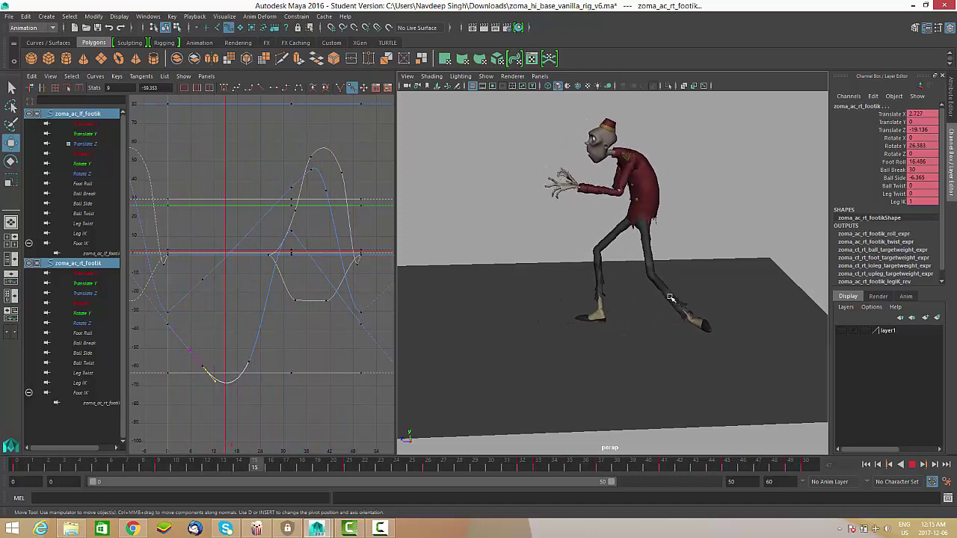
left_click_drag(658, 293, 640, 303, "alt")
right_click_drag(641, 303, 677, 303, "alt")
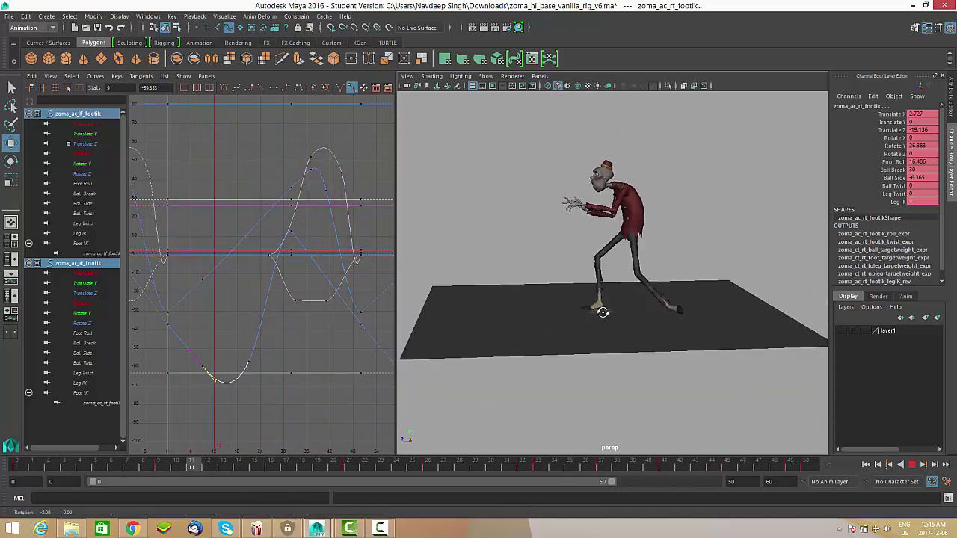
left_click_drag(677, 302, 663, 299, "alt")
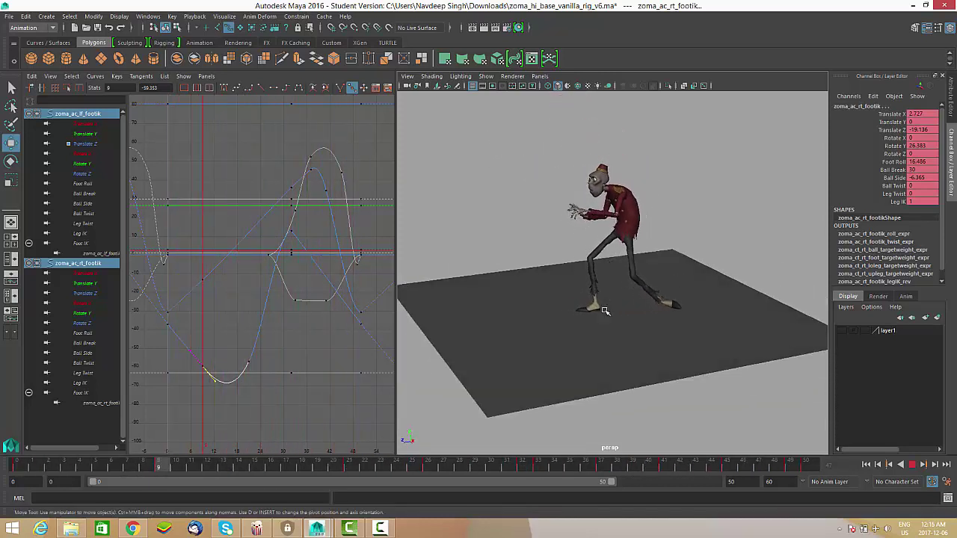
left_click_drag(508, 325, 535, 303, "alt")
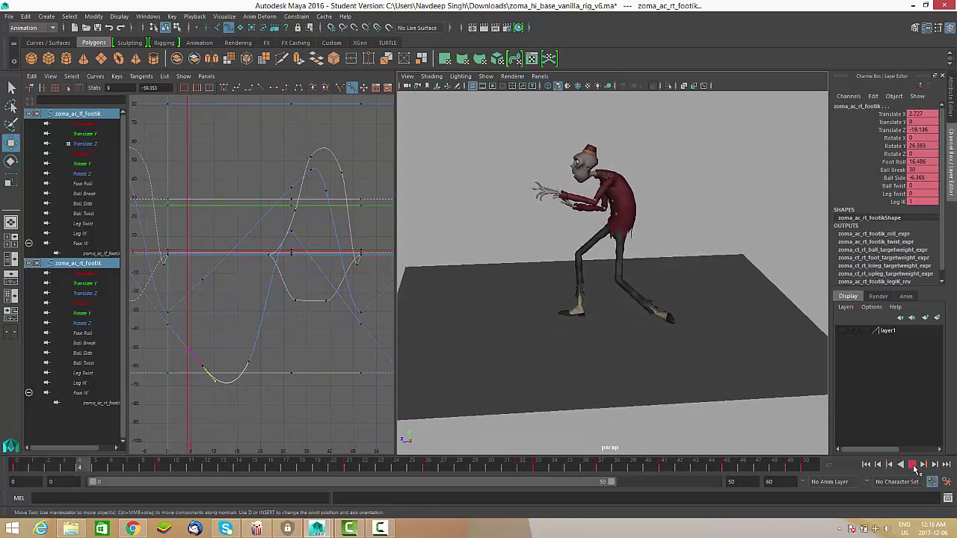
left_click(912, 464)
Show the NURBS control curves again and select the left foot control.
right_click_drag(620, 419, 578, 285, "alt")
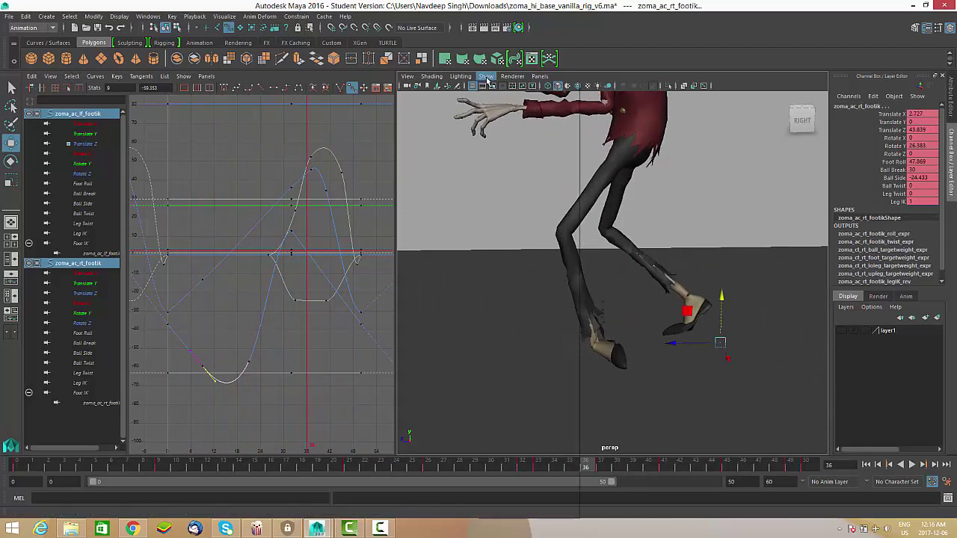
left_click(487, 79)
left_click(535, 137)
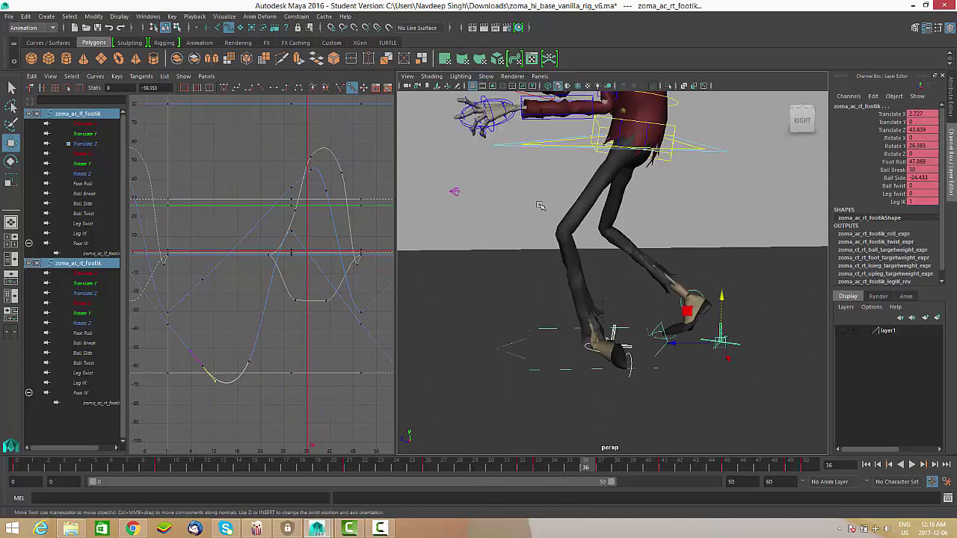
left_click(618, 332)
left_click(618, 335)
left_click_drag(618, 335, 598, 338, "alt")
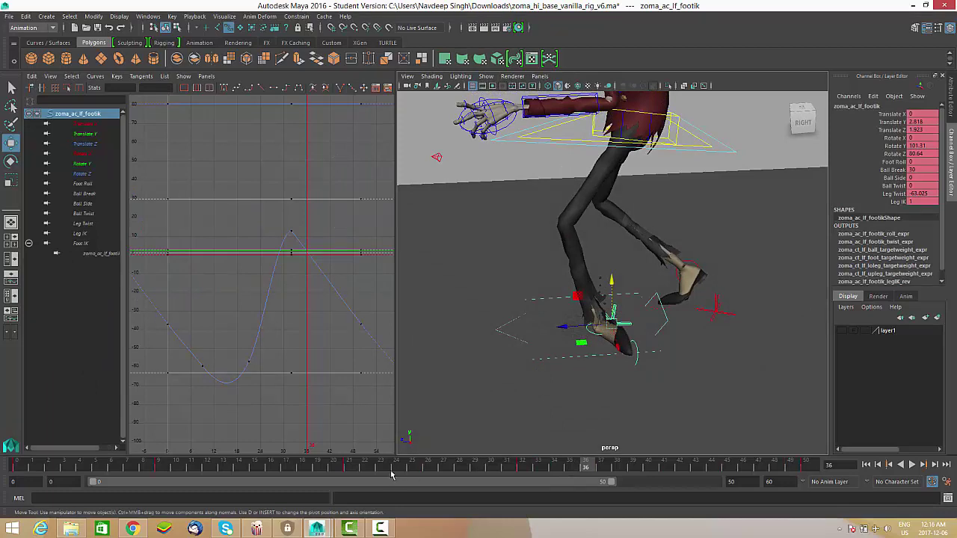
Examine the left foot's ground contact from the side, scrubbing and replaying between frames 9 and 32.
mouse_move(390, 474)
left_mouse_down()
mouse_move(29, 465)
mouse_move(340, 466)
mouse_move(167, 468)
left_mouse_up()
left_click_drag(782, 334, 656, 319, "alt")
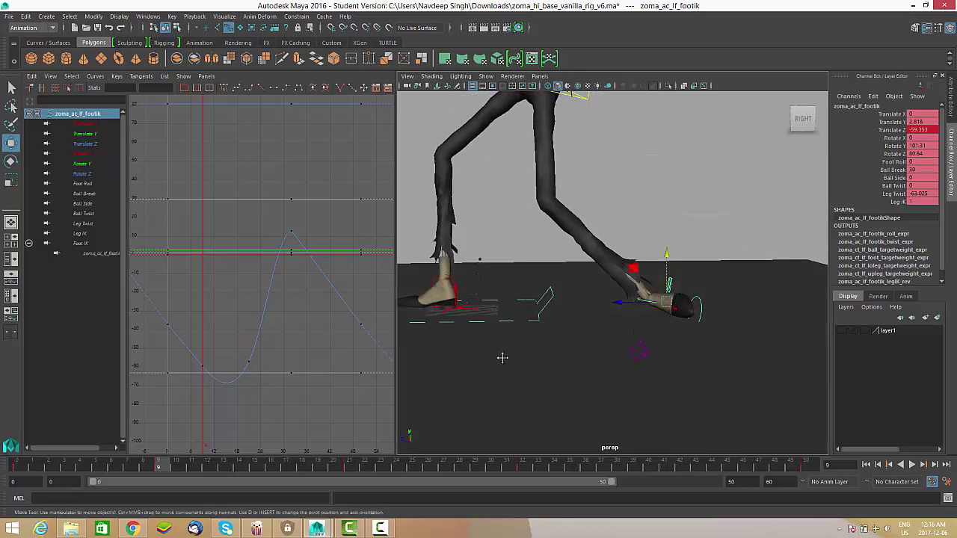
key("alt+v")
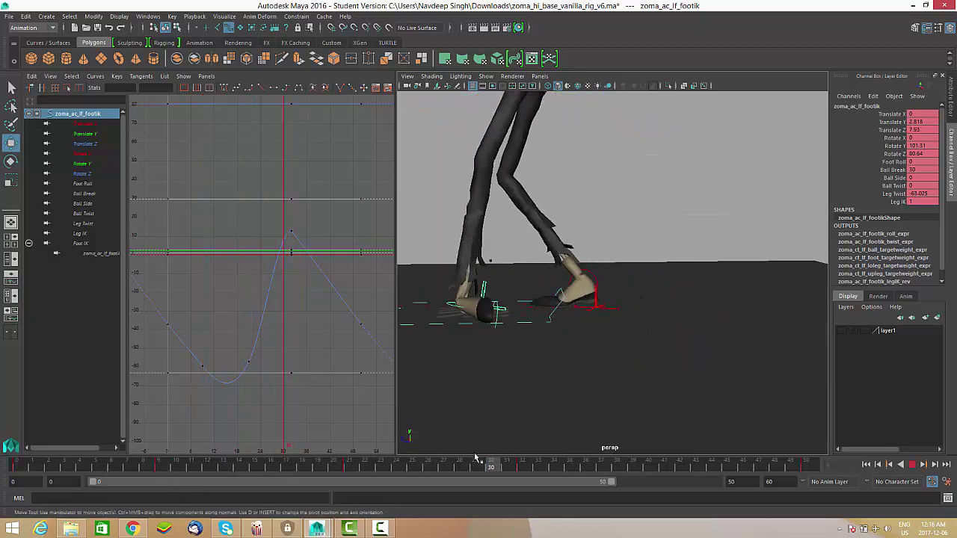
left_click_drag(517, 352, 594, 326, "alt")
middle_click_drag(594, 327, 585, 335, "alt")
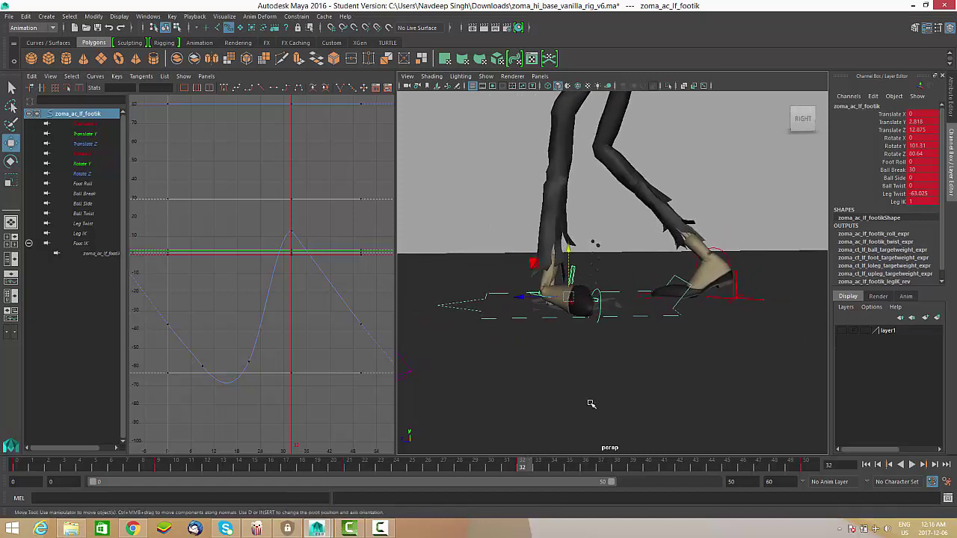
key("alt+v")
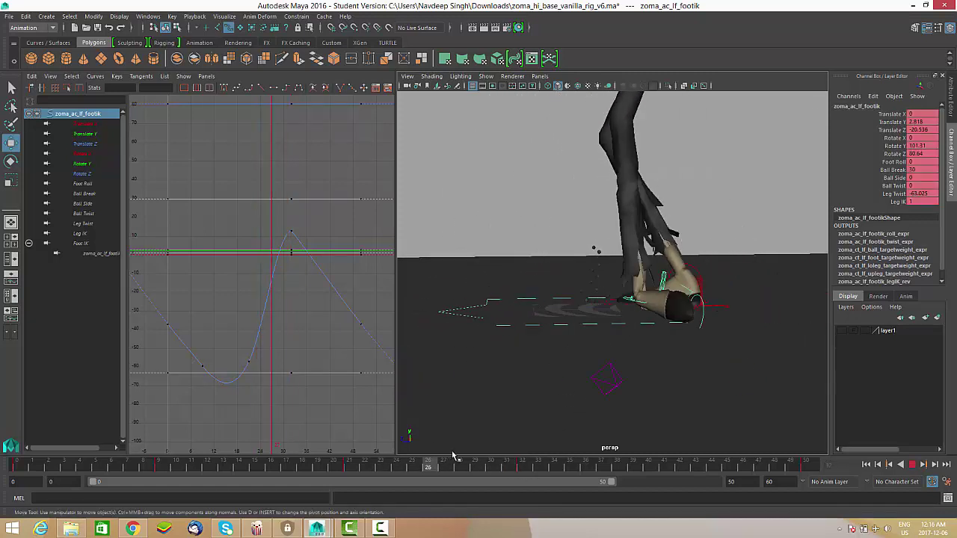
key("alt+v")
left_click_drag(576, 351, 588, 314, "alt")
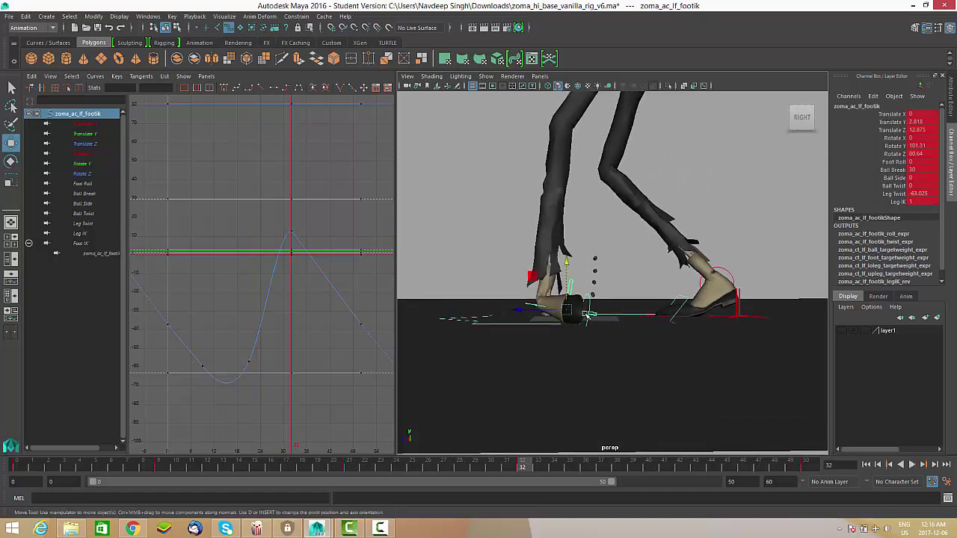
Insert a key at frame 27 on the left foot's Translate Y curve.
left_click(84, 133)
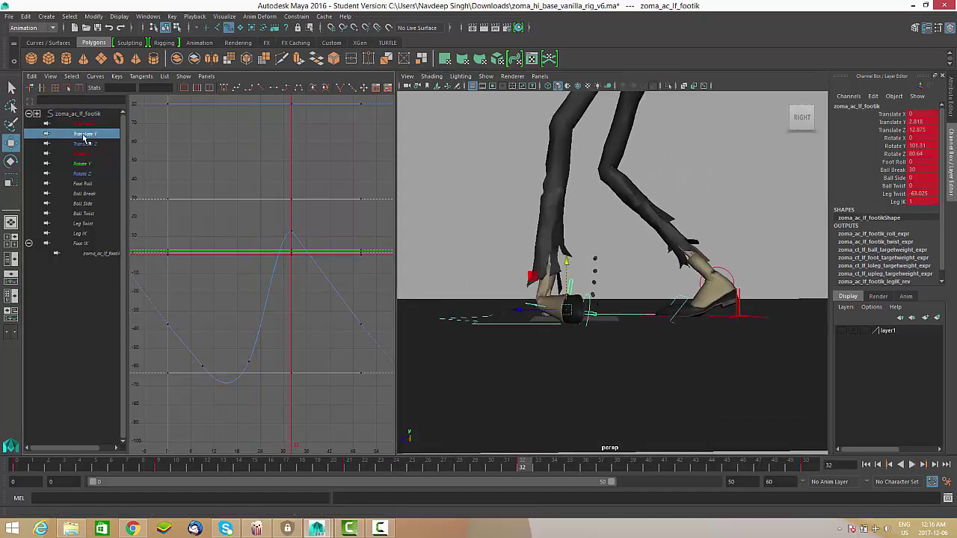
left_click_drag(271, 289, 273, 290)
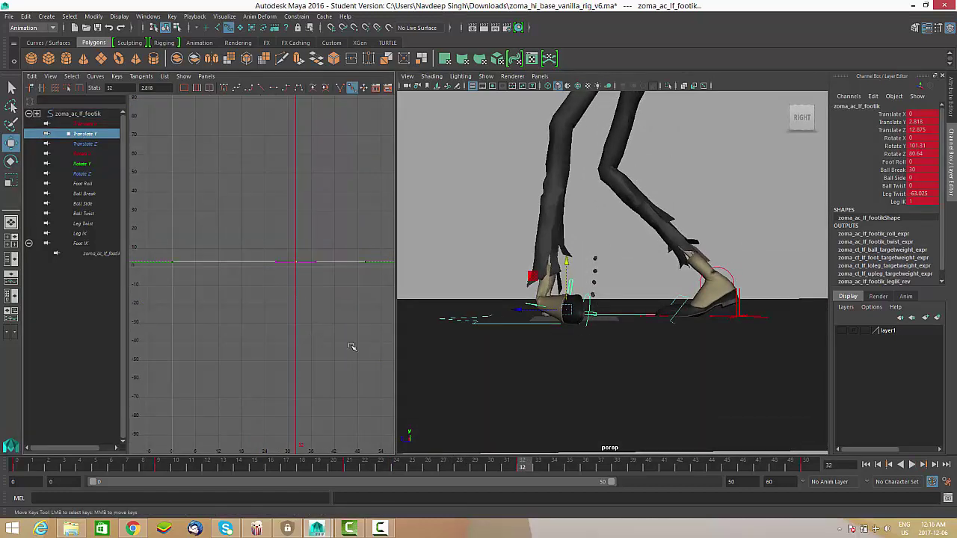
mouse_move(575, 337)
left_mouse_down("alt")
mouse_move(570, 346)
mouse_move(555, 337)
mouse_move(565, 334)
left_mouse_up("alt")
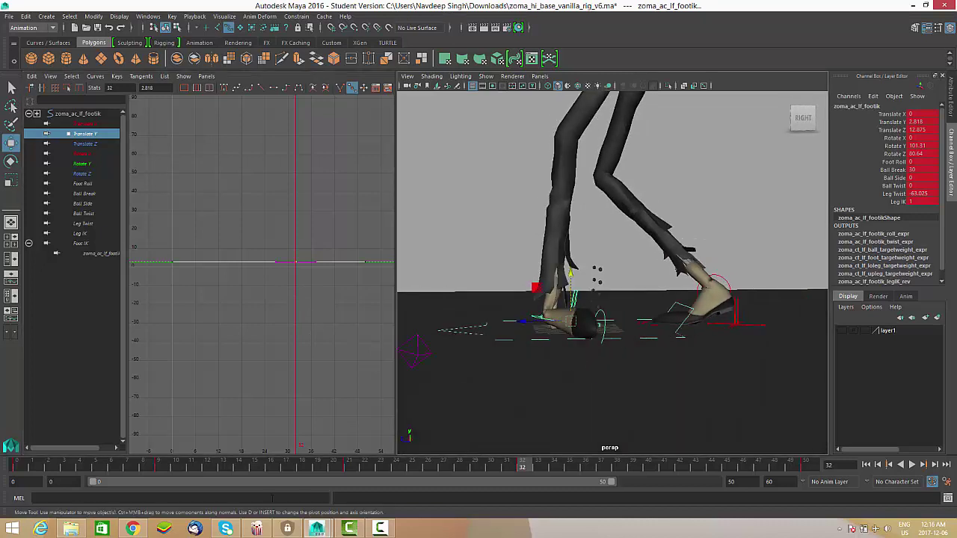
key("alt+v")
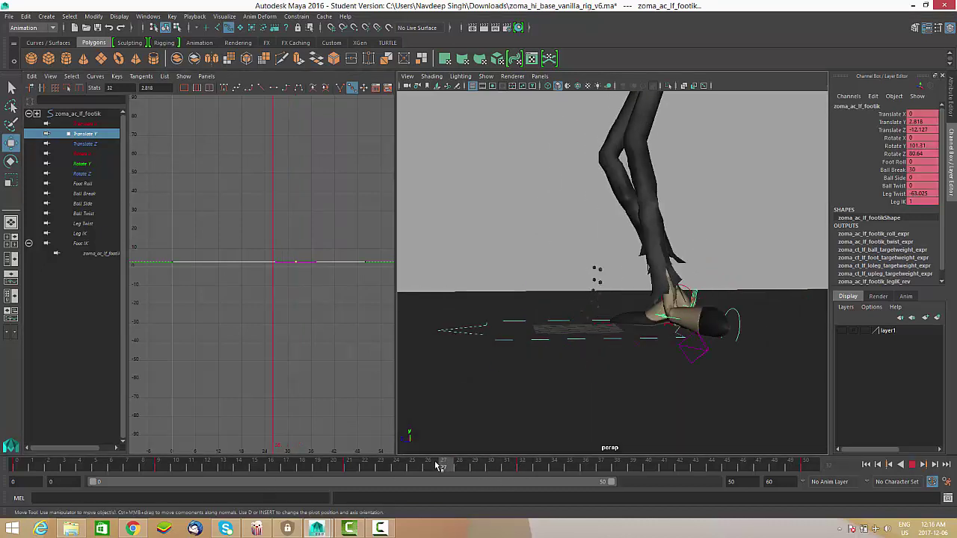
left_click_drag(452, 462, 441, 450)
middle_click_drag(261, 300, 264, 319, "alt")
right_click(263, 221)
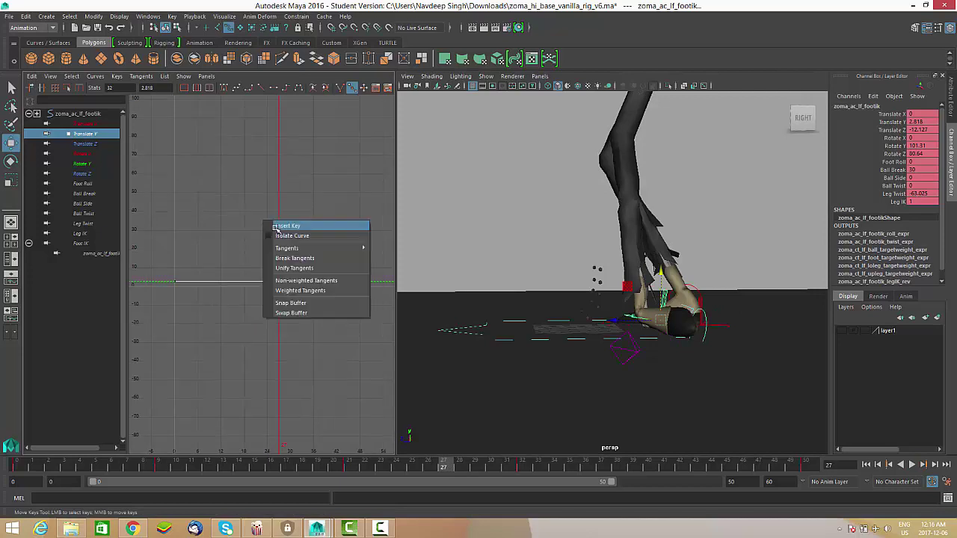
left_click(277, 227)
Insert a key at frame 9 on the left foot's Translate Y curve and frame the curve.
key("alt+v")
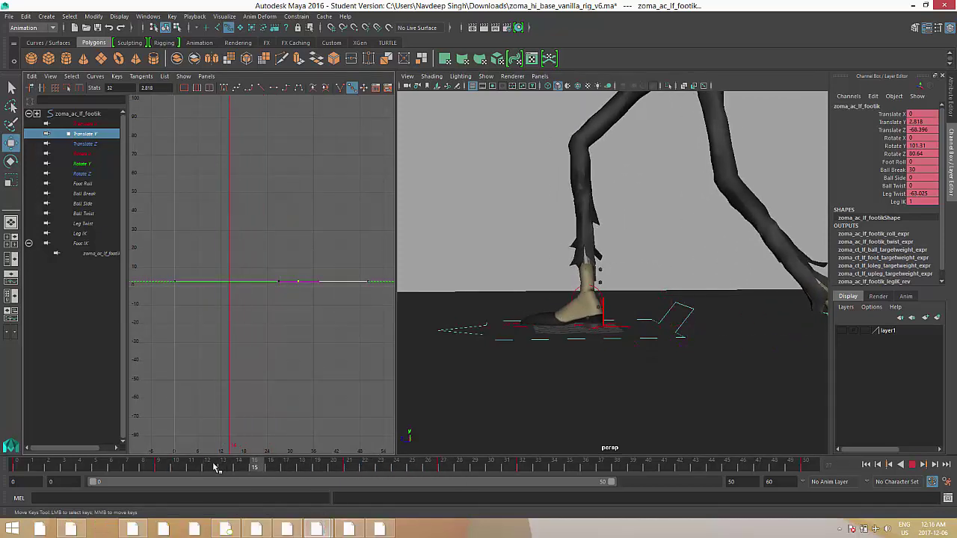
left_click(162, 466)
left_click_drag(722, 327, 768, 300, "alt")
left_click(769, 300)
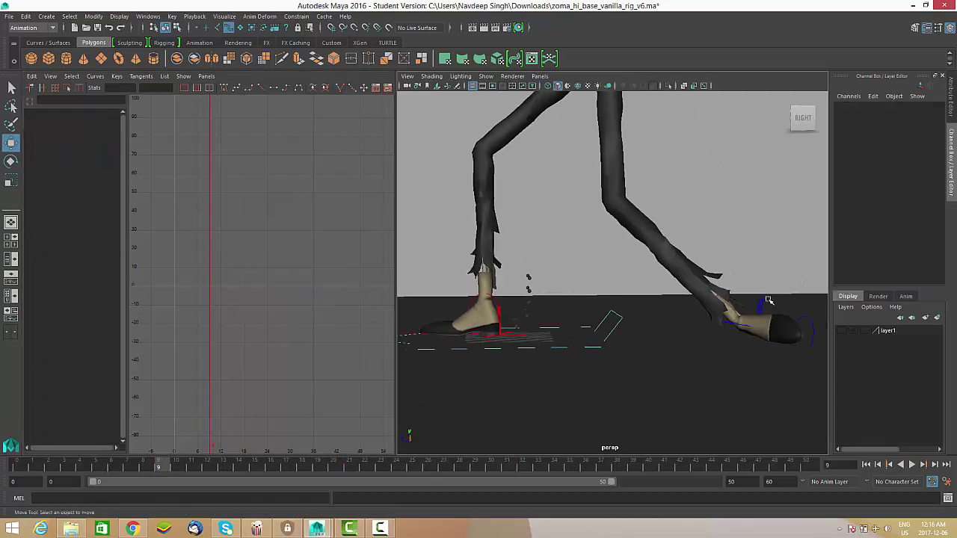
left_click(763, 301)
left_click(84, 145)
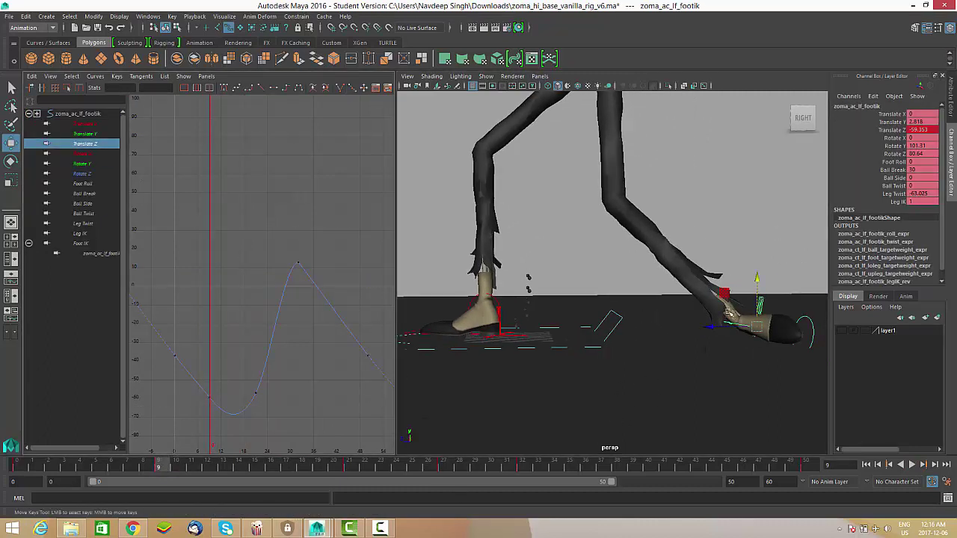
left_click(763, 305)
left_click(764, 303)
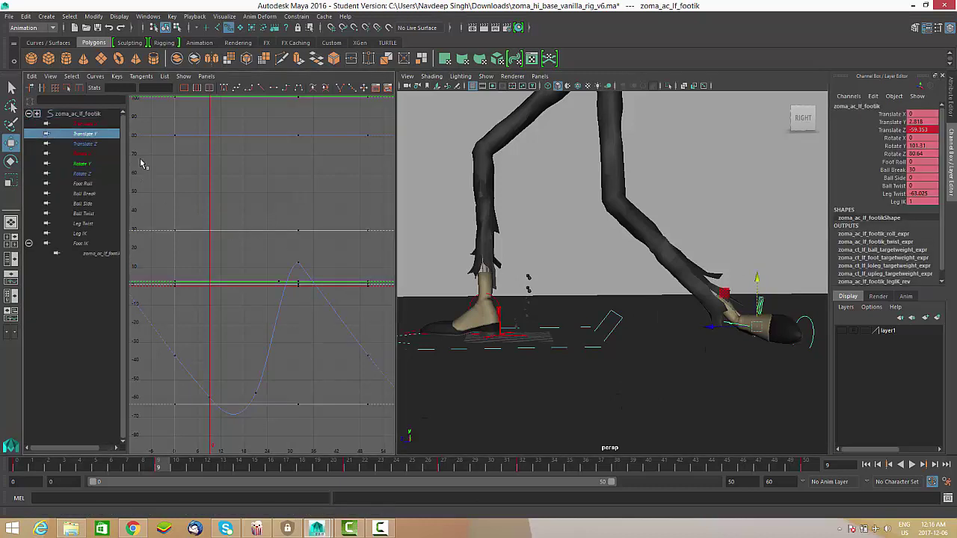
right_click_drag(234, 240, 289, 310)
key("f")
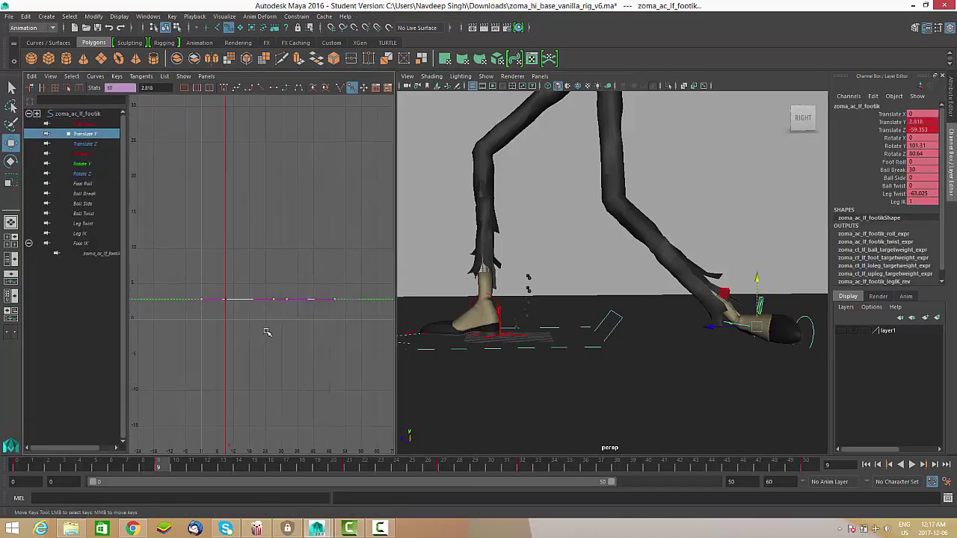
Raise the left foot's Translate Y key at frame 27 to about 12.
key("alt+v")
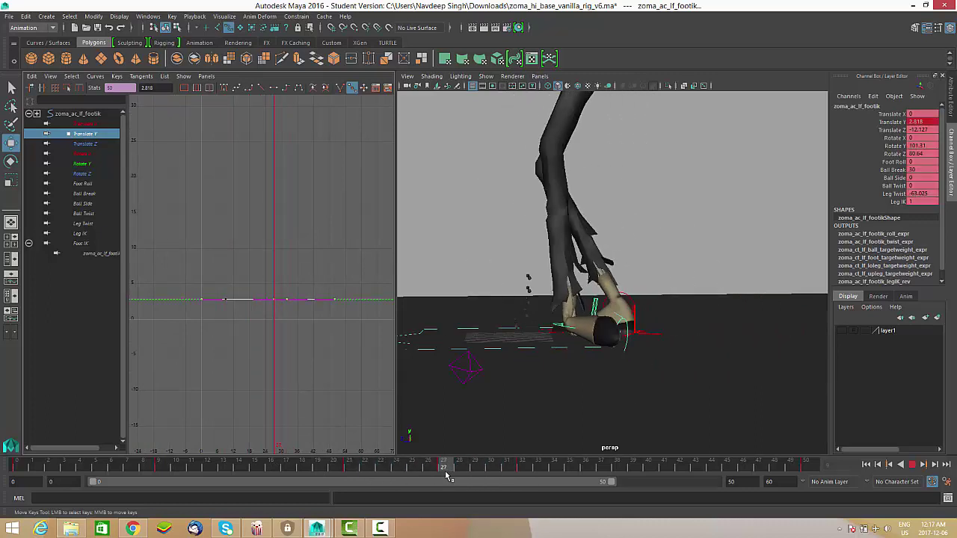
right_click_drag(261, 302, 264, 264, "alt")
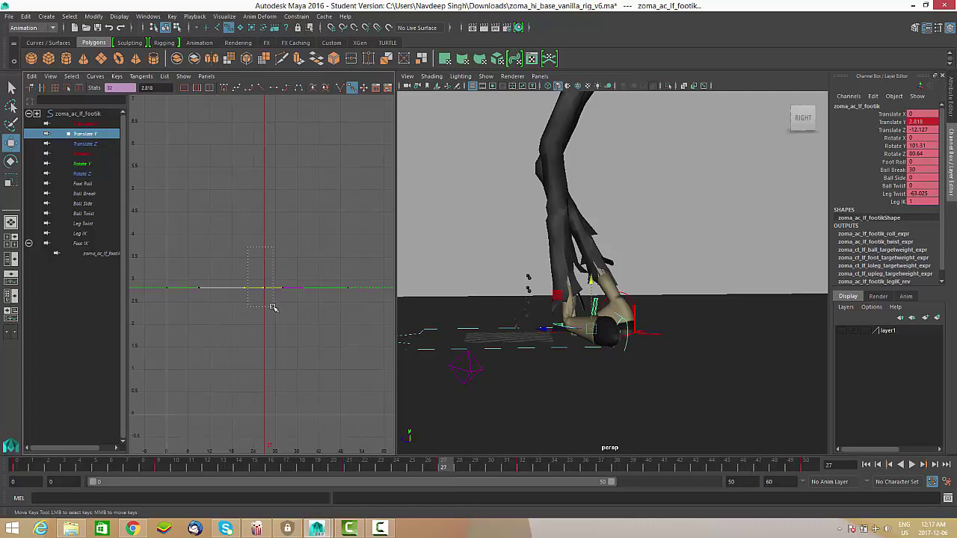
middle_click_drag(273, 307, 268, 97)
right_click_drag(268, 98, 303, 279, "alt")
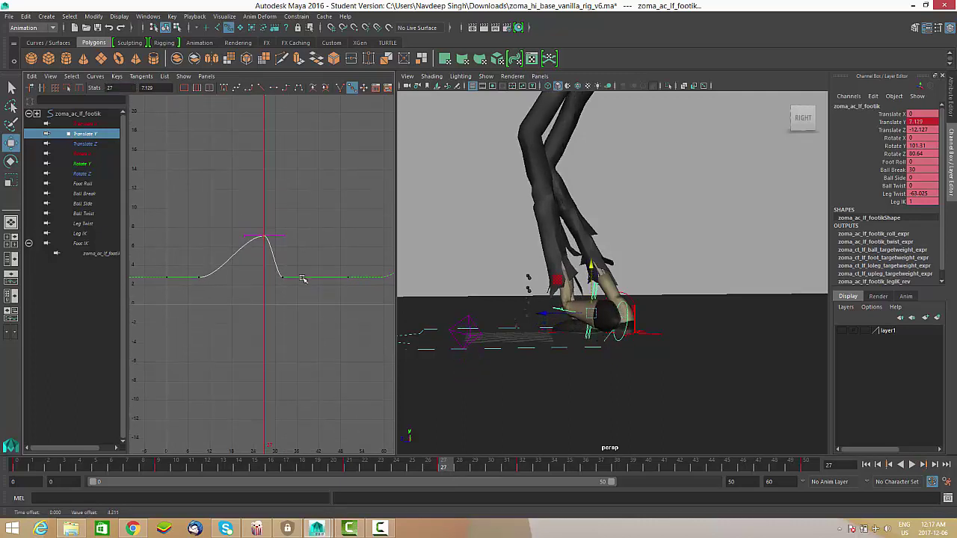
middle_click_drag(303, 279, 297, 227)
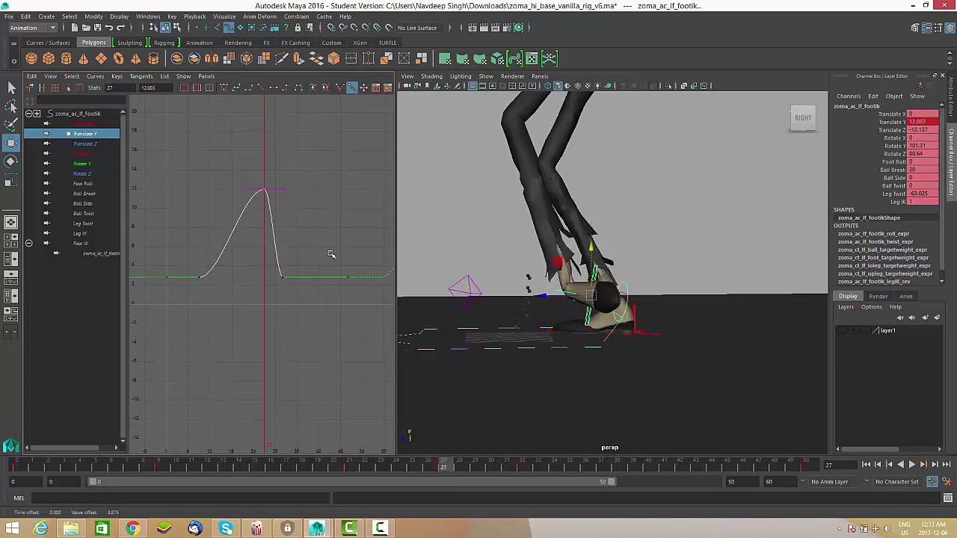
left_click_drag(583, 299, 673, 253, "alt")
left_click(684, 295)
key("e")
key("s")
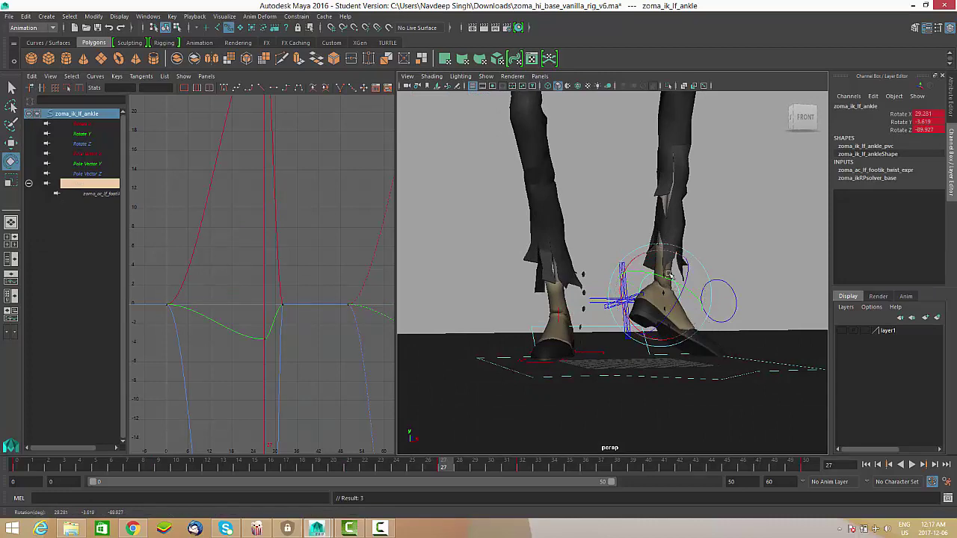
left_click_drag(706, 285, 615, 311, "alt")
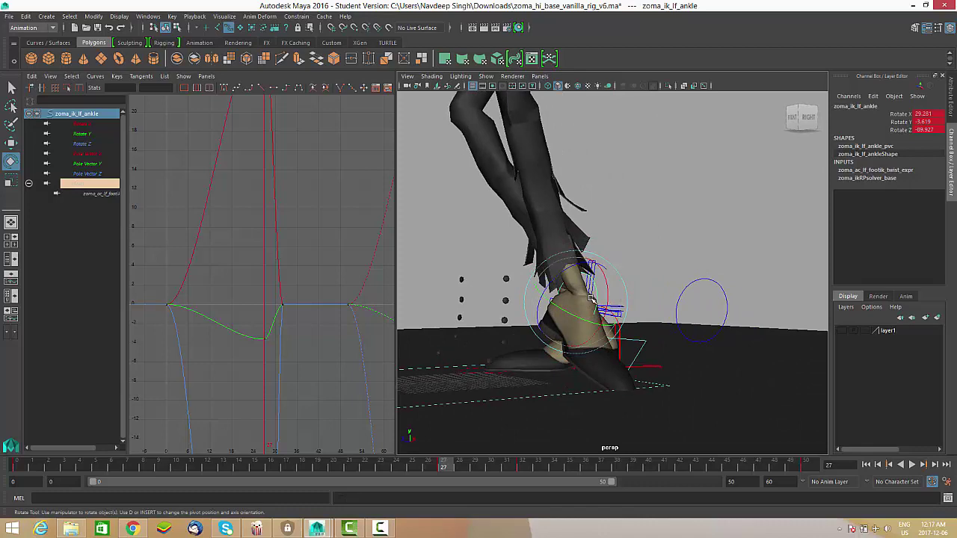
key("ctrl+z")
Select the left foot IK control, frame its curves and play the walk from the side, stopping at frame 21.
left_click_drag(591, 298, 609, 286, "alt")
left_click(631, 296)
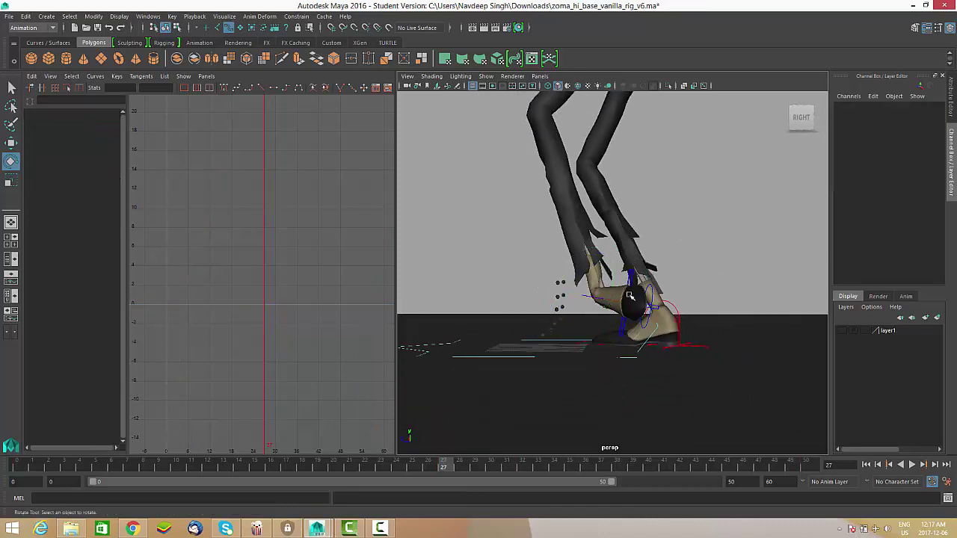
left_click(630, 277)
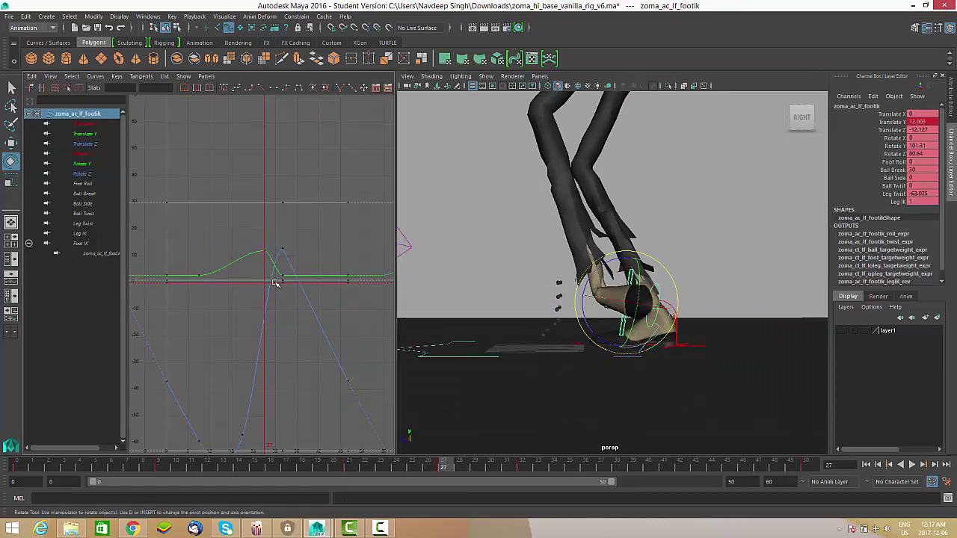
key("f")
right_click_drag(297, 243, 346, 382, "alt+shift")
key("alt+v")
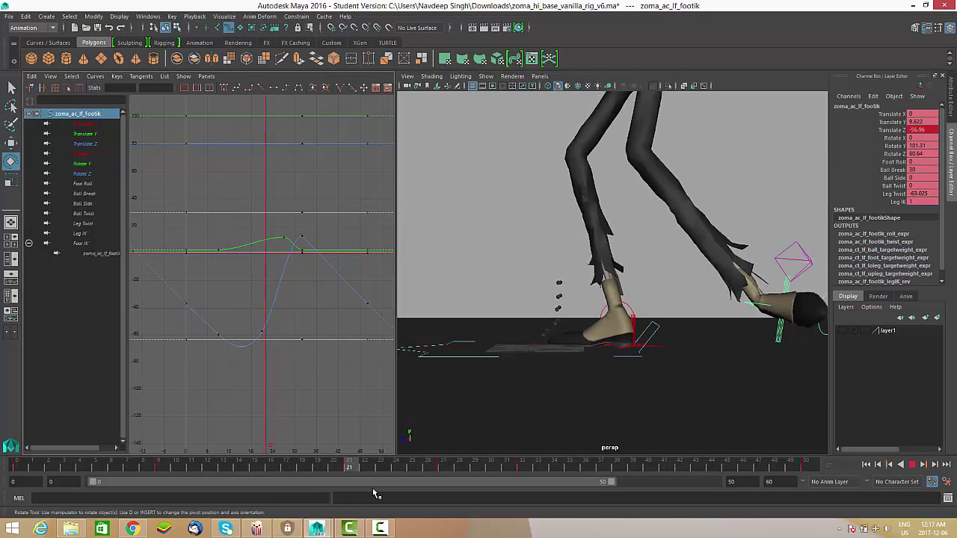
key("alt+v")
Insert a key at frame 21 on the left foot's Translate Y curve and lower it to about 2.8.
right_click_drag(260, 214, 224, 231, "alt+shift")
middle_click_drag(235, 234, 244, 252, "alt")
right_click_drag(244, 252, 282, 212, "alt")
middle_click_drag(319, 197, 269, 175, "alt")
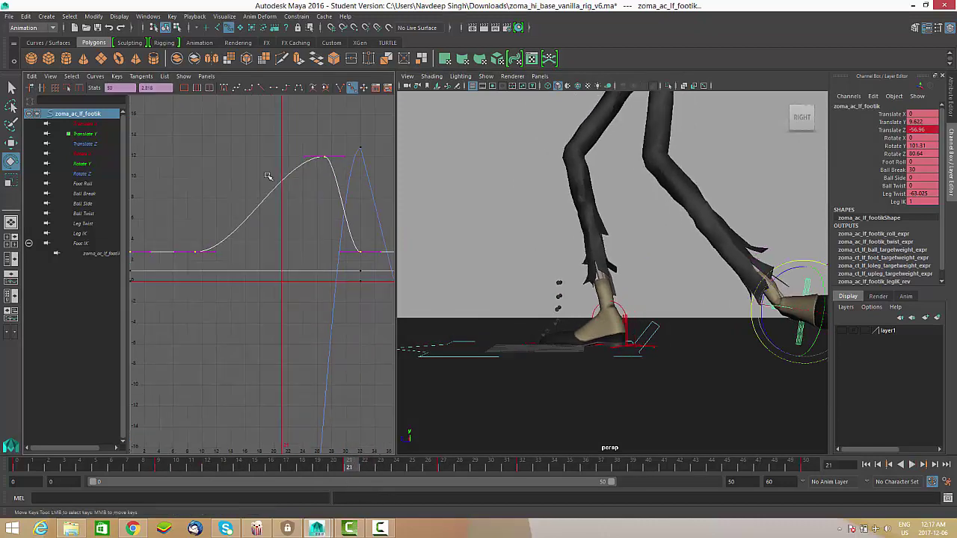
left_click_drag(270, 156, 291, 197)
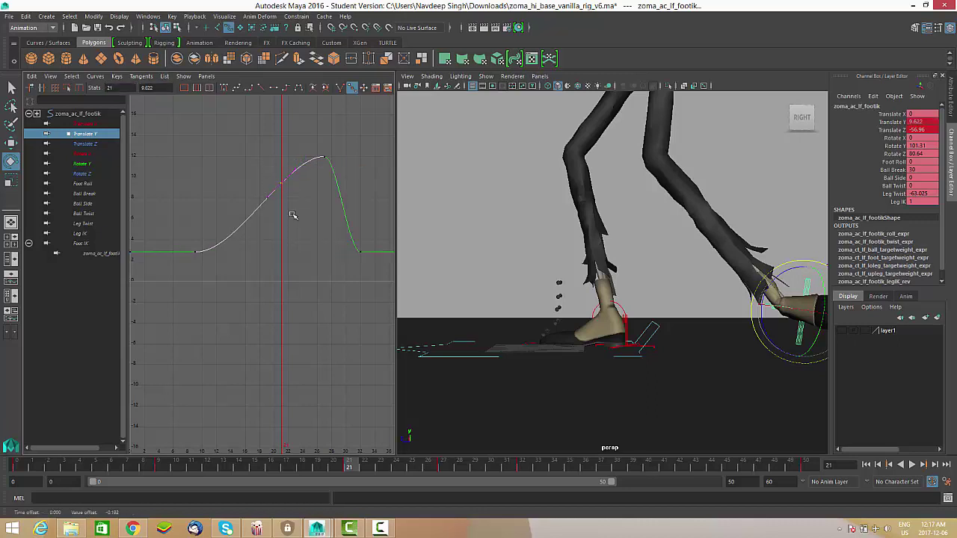
middle_click_drag(293, 216, 287, 274)
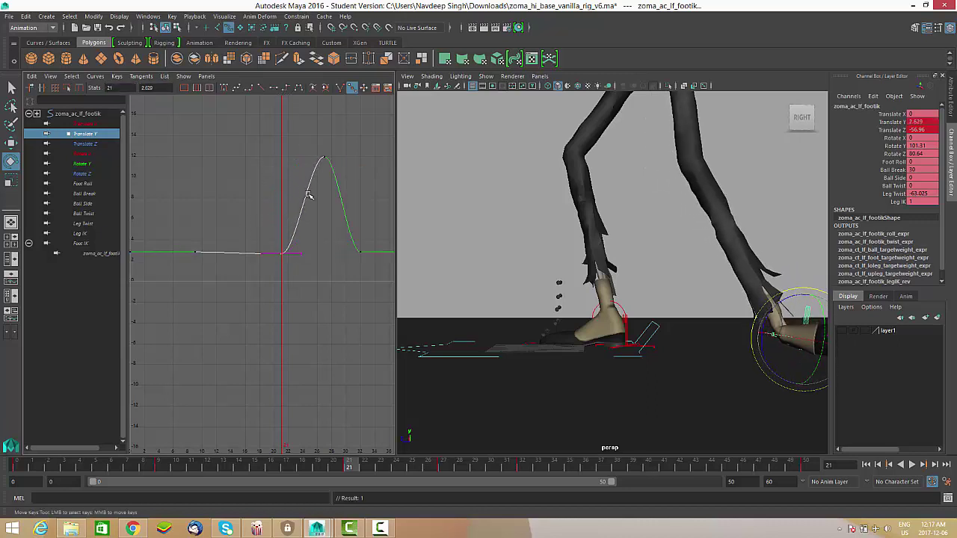
middle_click_drag(306, 199, 307, 201)
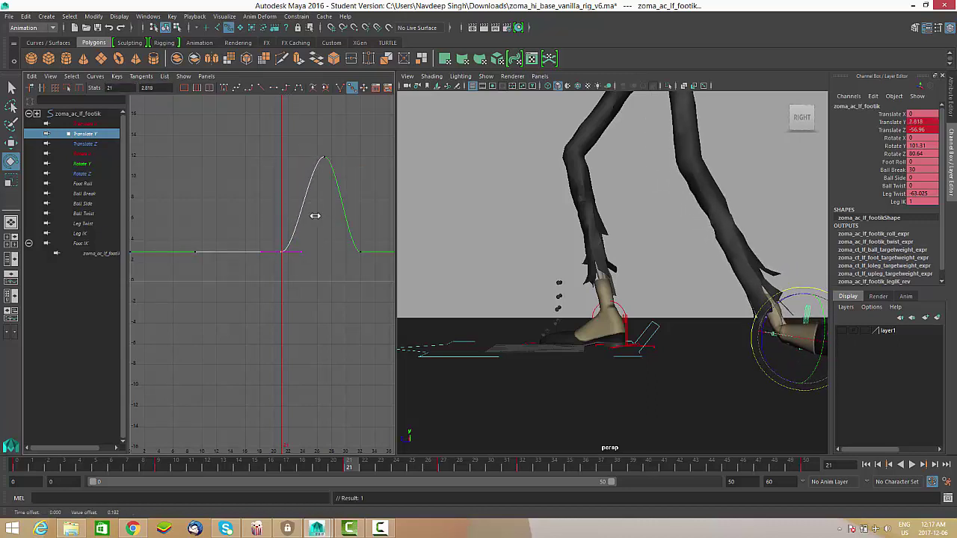
scroll(307, 216, "down", 5)
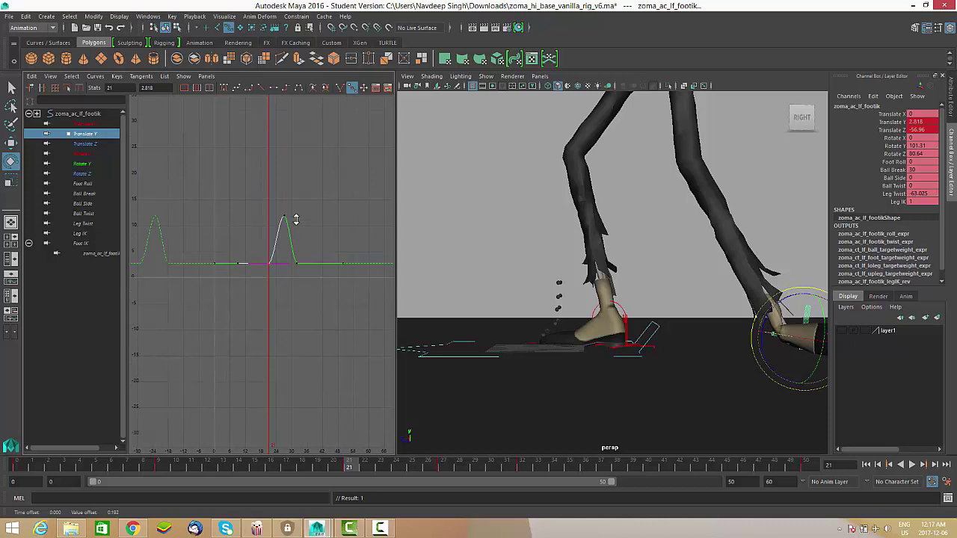
Replay the walk cycle from several side angles to check the left foot's delayed lift, stopping at frame 18.
left_click(380, 528)
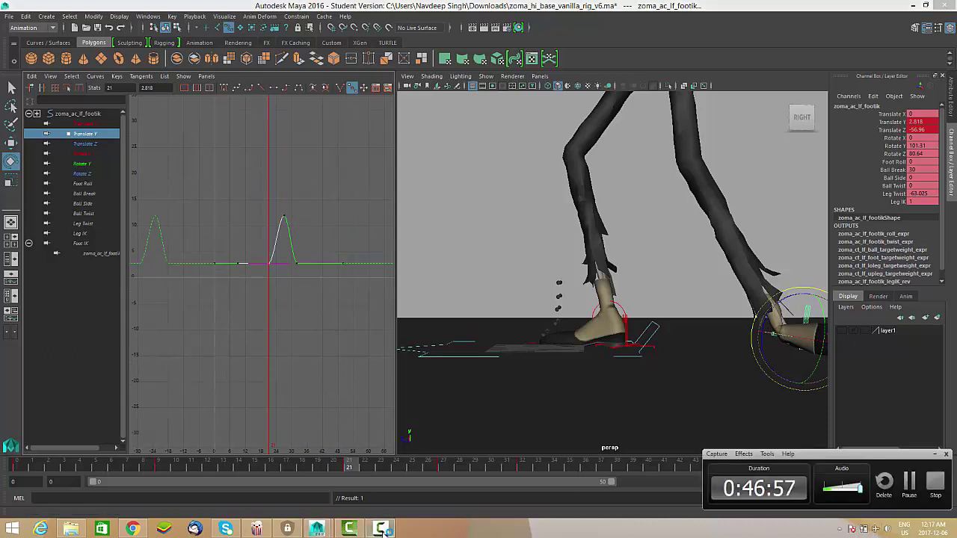
left_click(381, 528)
middle_click_drag(681, 245, 652, 274, "alt")
right_click_drag(655, 255, 541, 256, "alt")
middle_click_drag(590, 297, 569, 299, "alt")
left_click_drag(568, 298, 573, 302, "alt")
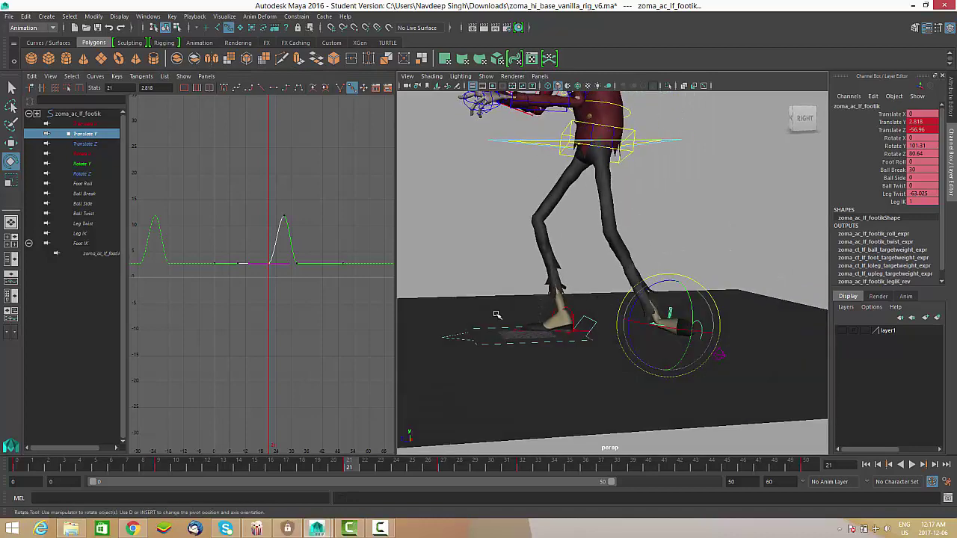
middle_click_drag(471, 333, 465, 335, "alt")
key("alt+v")
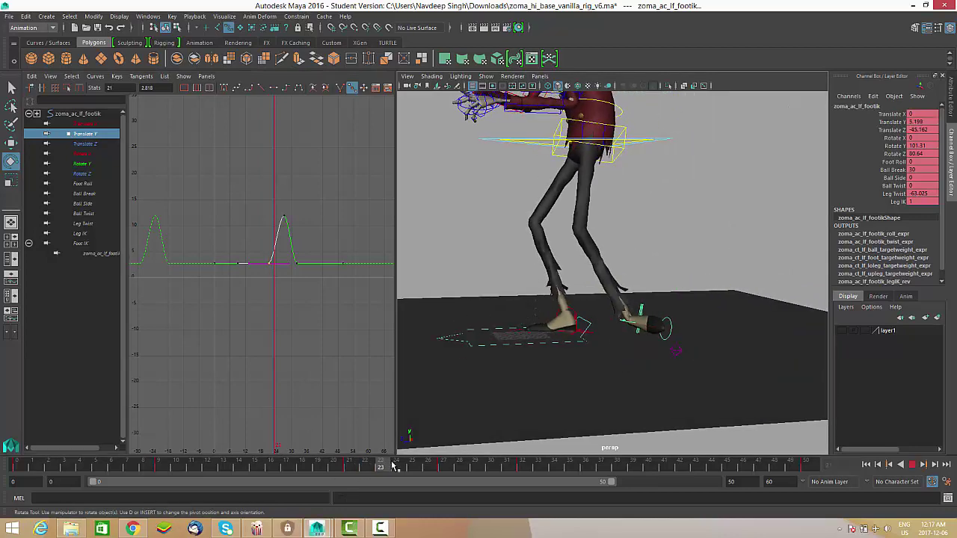
left_click(913, 465)
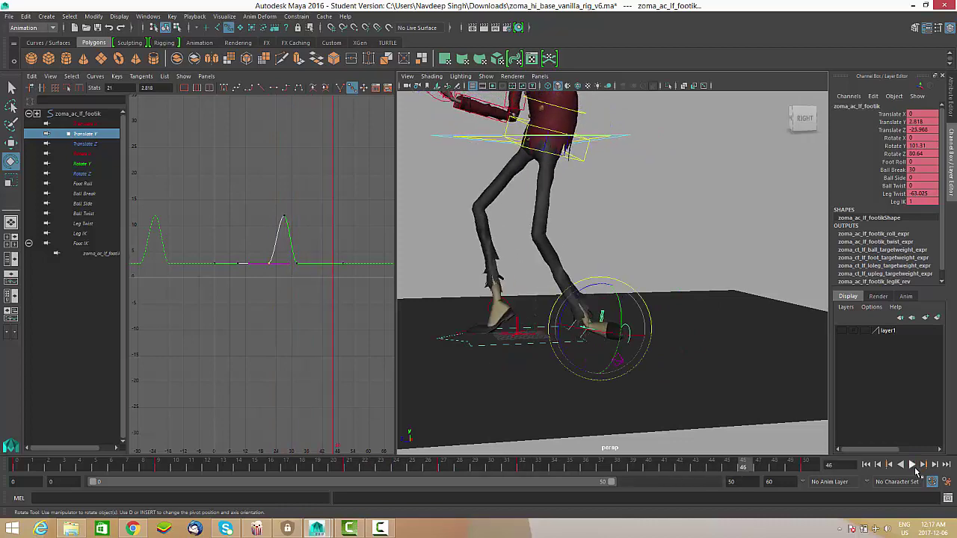
left_click(913, 465)
left_click_drag(697, 364, 600, 379, "alt")
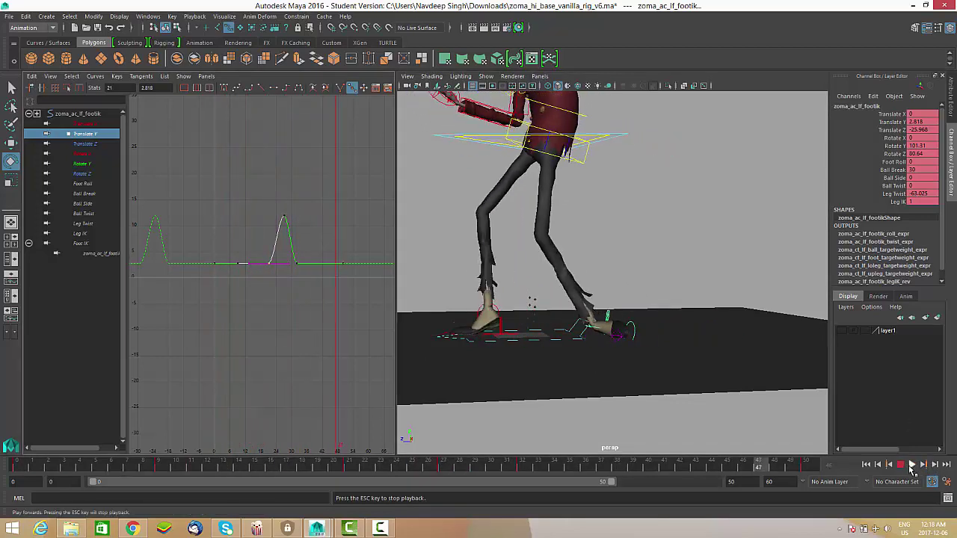
left_click(912, 466)
Raise the left foot's Translate Y key at frame 21 to about 4.7 and give it a spline tangent.
key("f")
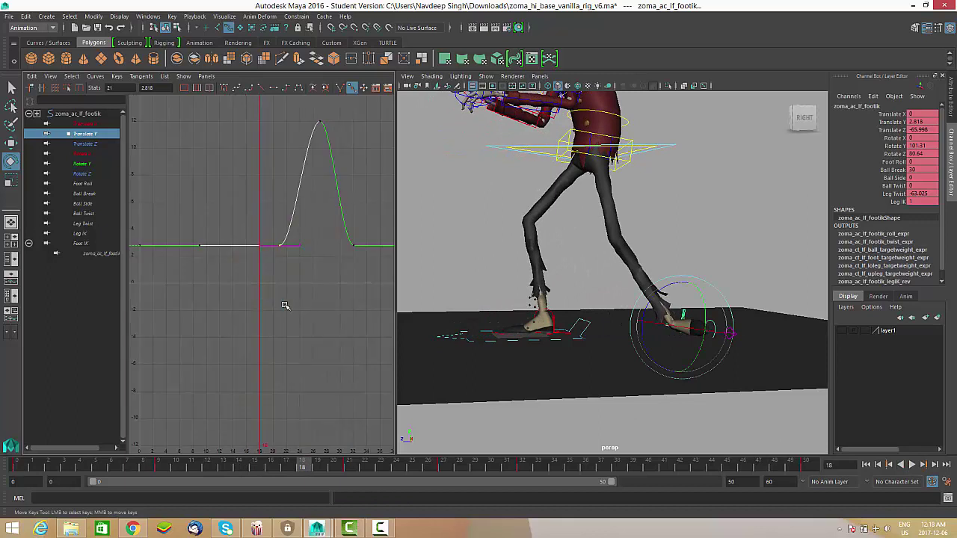
middle_click_drag(299, 297, 299, 281, "shift")
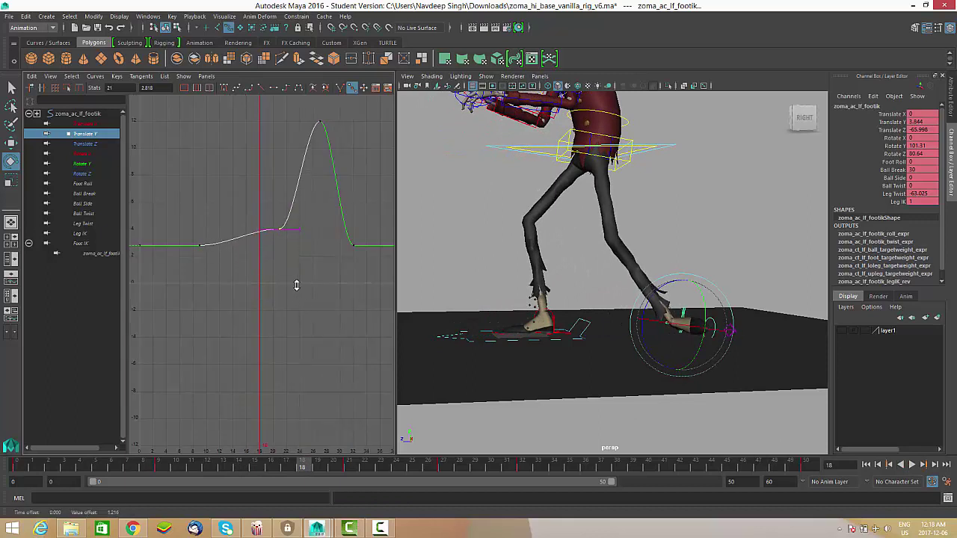
left_click(237, 89)
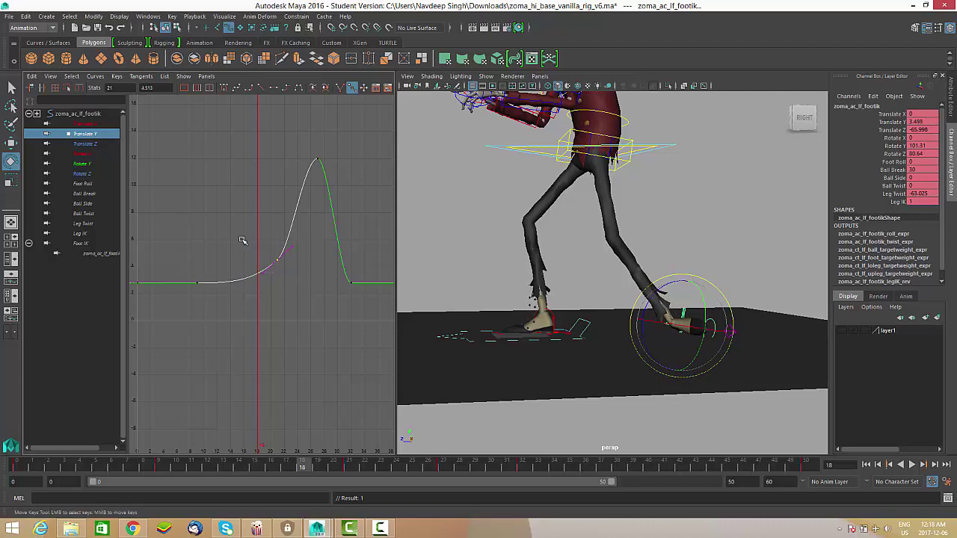
Move to frame 32 and break that Translate Y key's tangents, angling the incoming handle steeply for a sharper foot landing.
middle_click_drag(336, 276, 320, 277, "alt")
left_click_drag(320, 466, 528, 477)
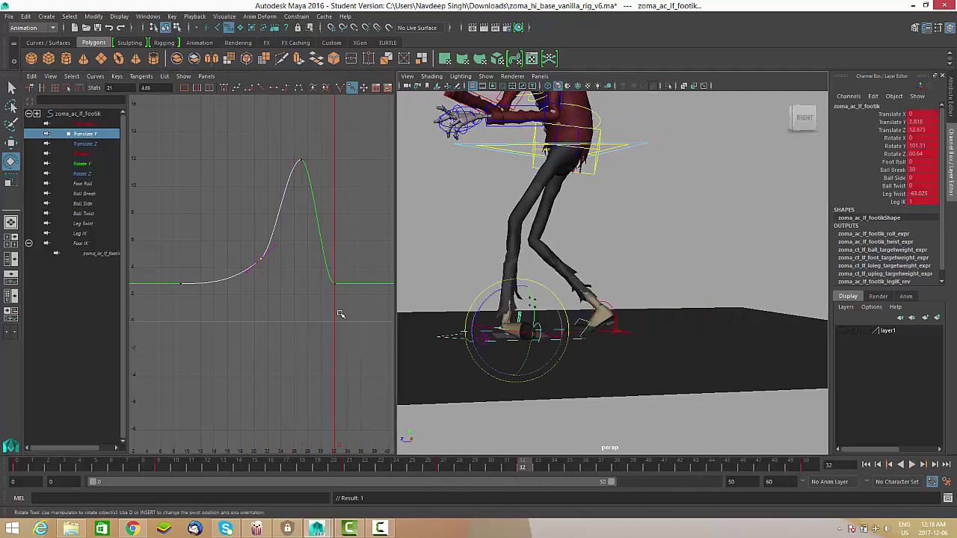
right_click_drag(329, 280, 380, 286, "alt")
middle_click_drag(380, 286, 296, 333, "alt")
left_click(293, 296)
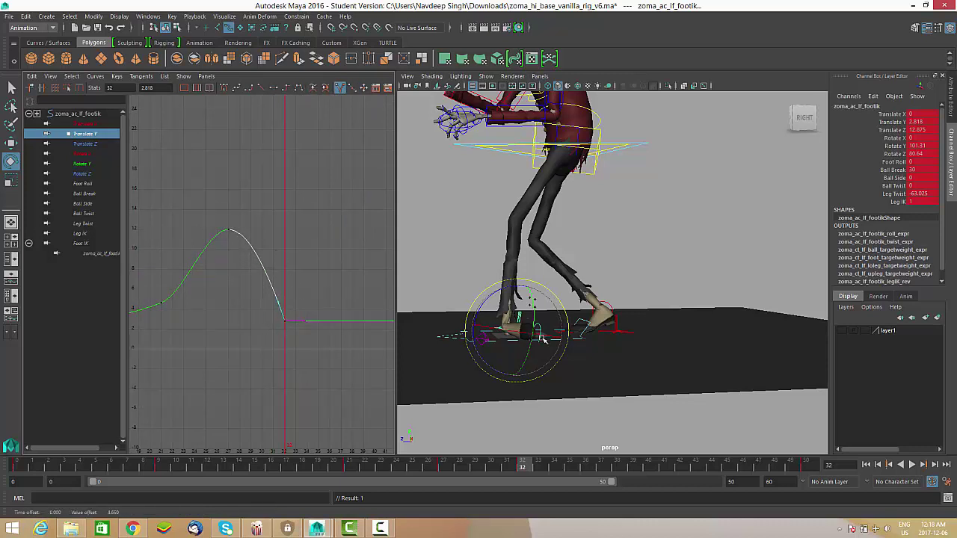
Play the walk cycle while examining both feet's ground contact from the side, the front and close up.
left_click_drag(544, 339, 516, 443, "alt")
key("alt+v")
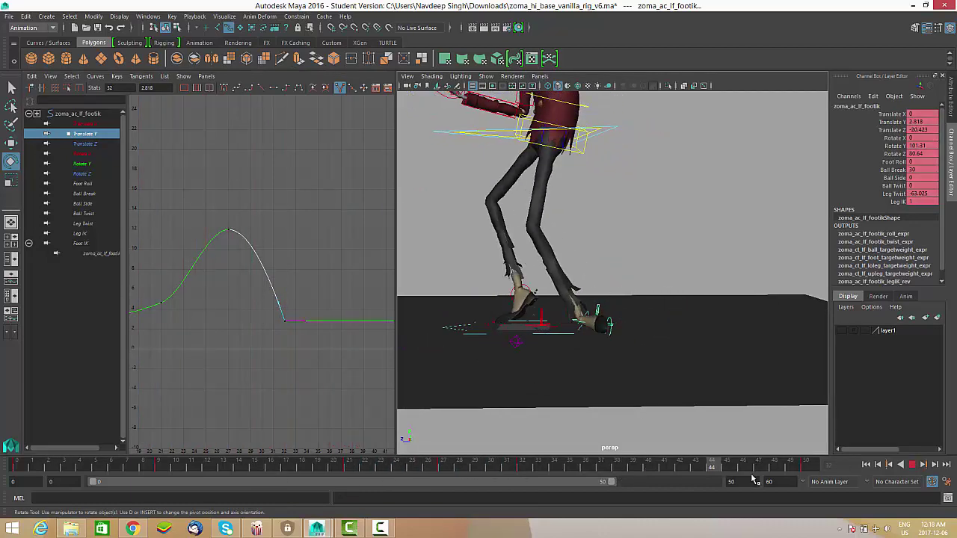
left_click(912, 466)
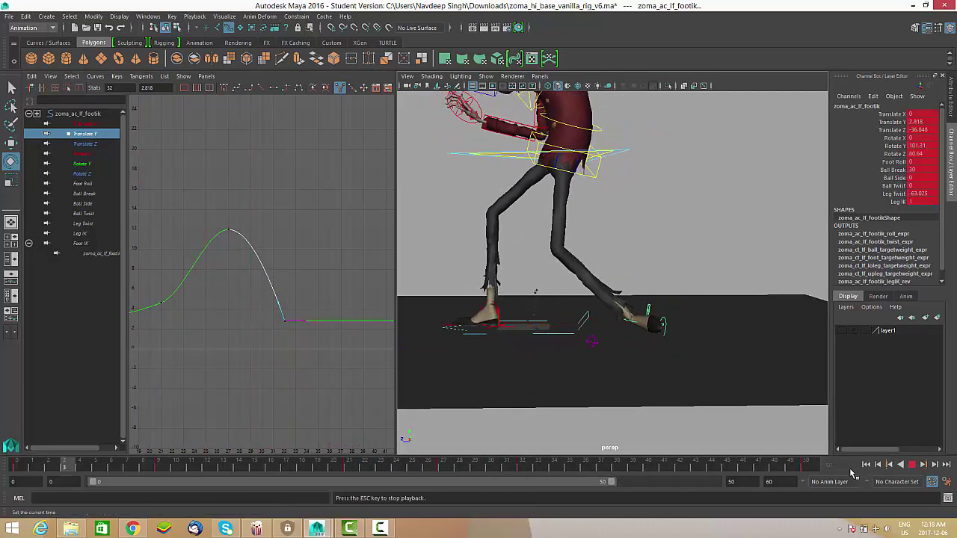
scroll(622, 300, "down", 3)
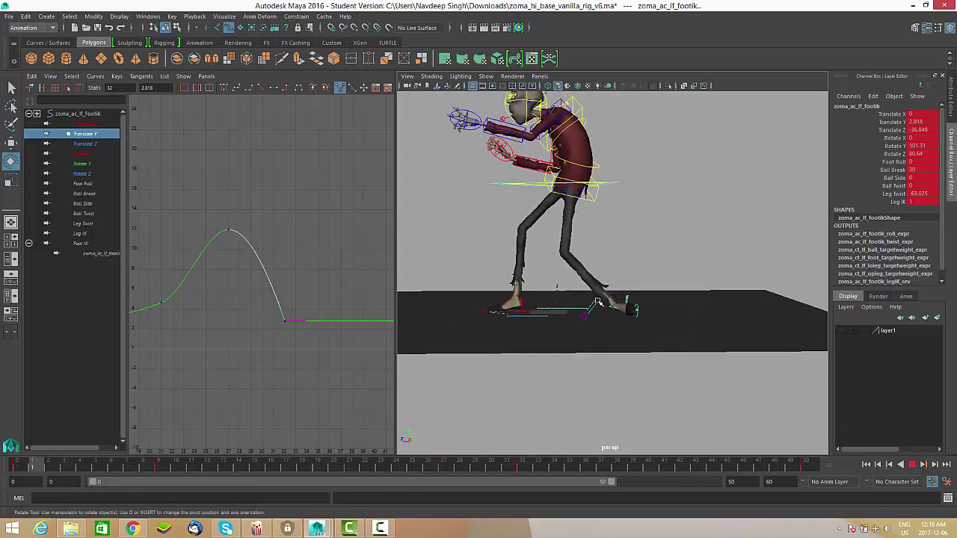
left_click_drag(593, 302, 621, 319, "alt")
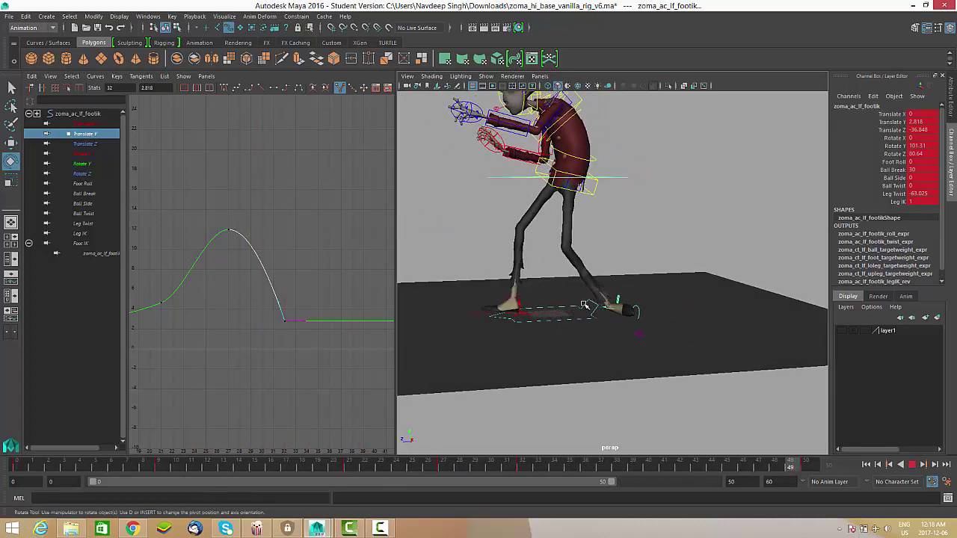
middle_click_drag(585, 304, 573, 284, "alt")
right_click_drag(573, 284, 635, 322, "alt")
left_click_drag(634, 322, 718, 329, "alt")
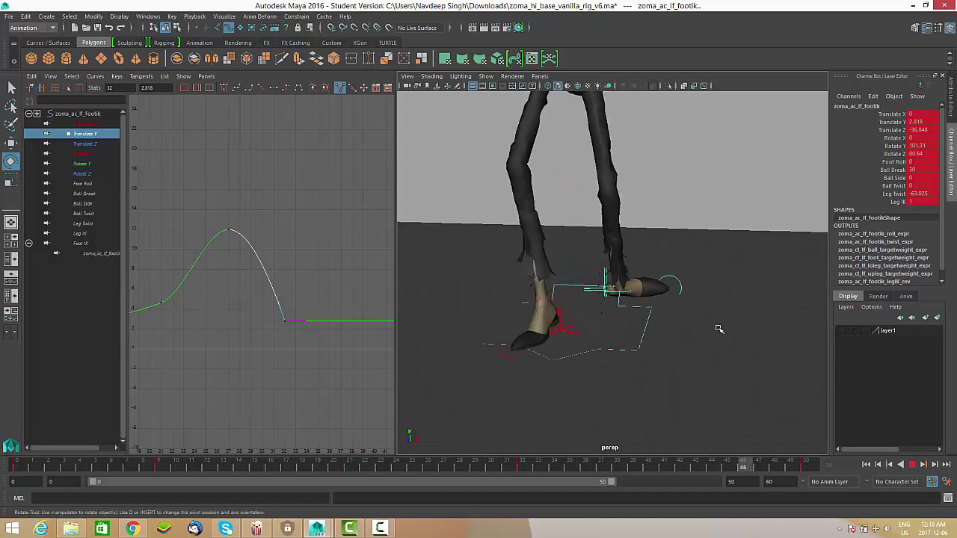
left_click_drag(661, 341, 672, 339, "alt")
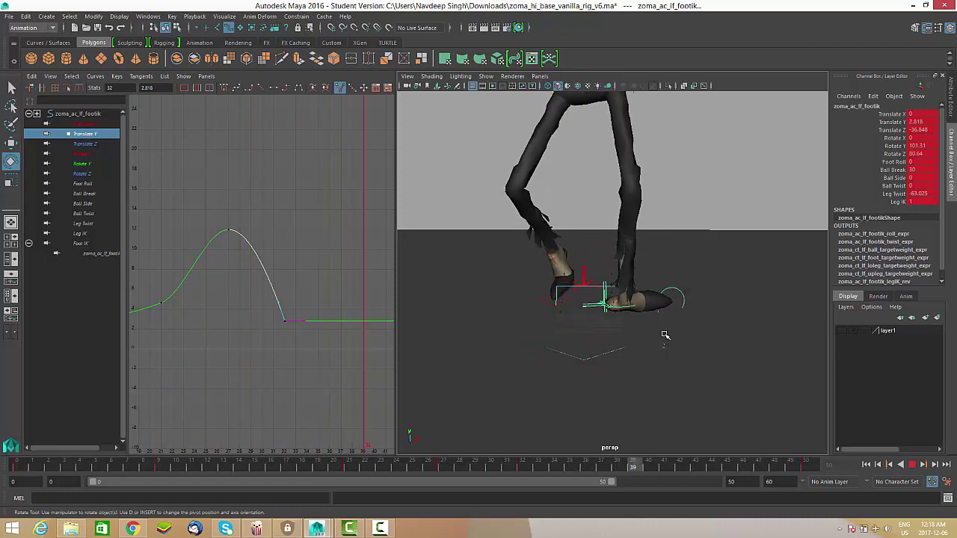
left_click_drag(665, 336, 621, 352, "alt")
left_click_drag(647, 381, 628, 363, "alt")
scroll(628, 364, "up", 3)
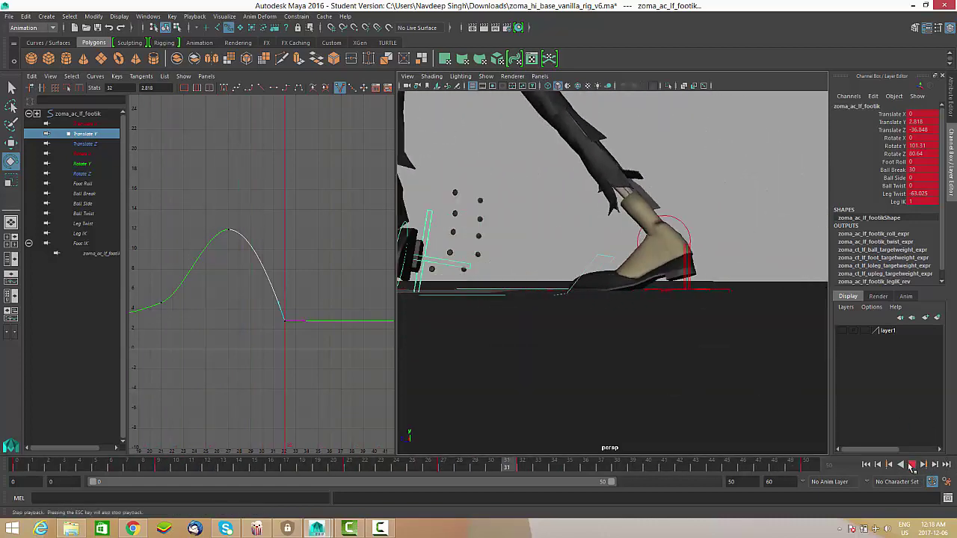
left_click(912, 464)
mouse_move(669, 323)
left_mouse_down("alt")
mouse_move(688, 325)
mouse_move(580, 326)
mouse_move(670, 328)
left_mouse_up("alt")
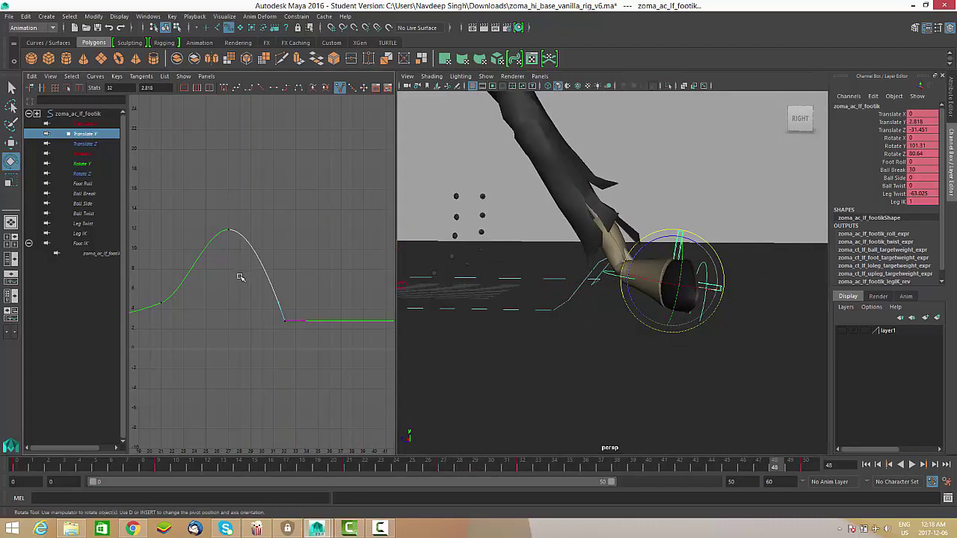
Lower the left foot's whole Translate Y curve so its ground-contact keys sit at about 0.3.
middle_click_drag(239, 276, 266, 251, "alt")
right_click_drag(295, 252, 324, 229, "alt")
left_click(274, 240)
middle_click_drag(325, 229, 327, 258)
mouse_move(598, 284)
left_mouse_down("alt")
mouse_move(617, 277)
mouse_move(605, 291)
mouse_move(573, 291)
mouse_move(598, 299)
left_mouse_up("alt")
right_click_drag(598, 299, 616, 305, "alt")
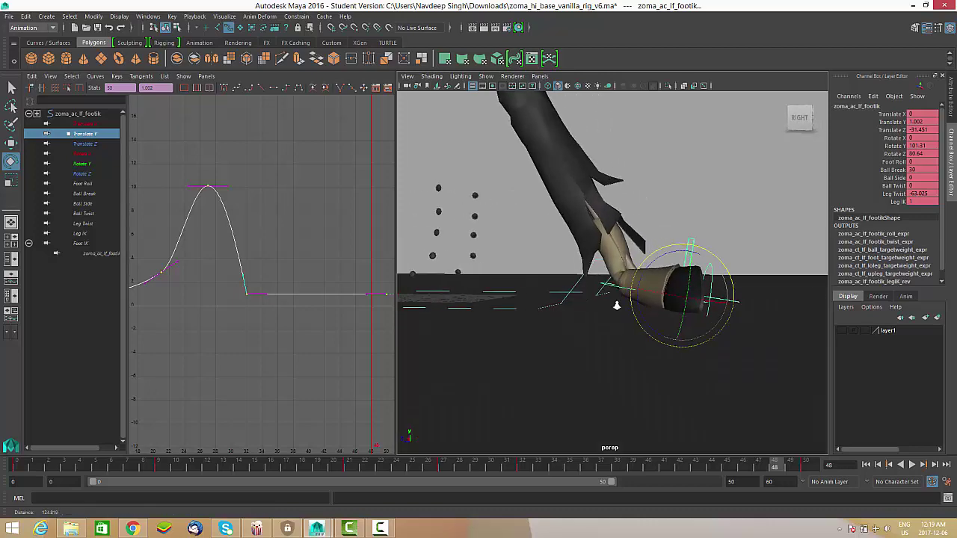
middle_click_drag(290, 252, 290, 265)
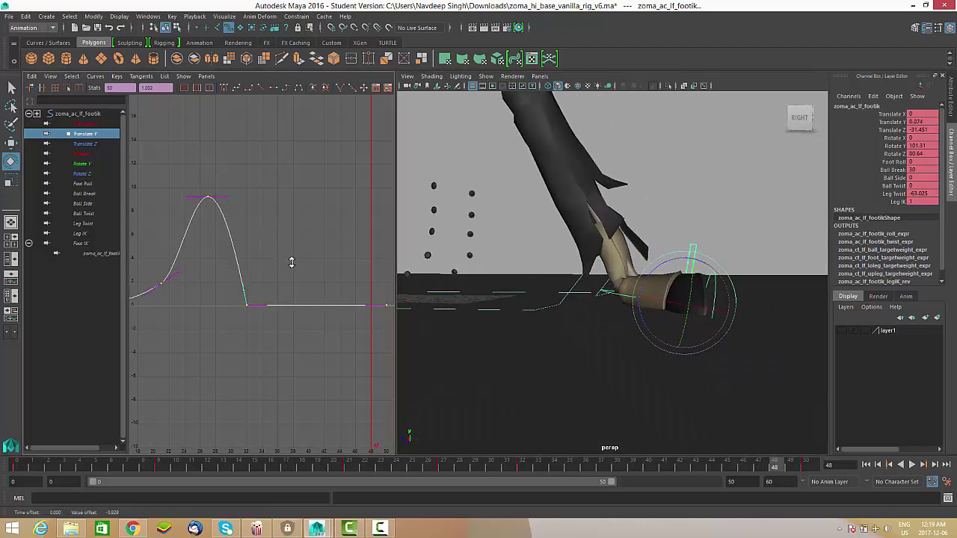
left_click_drag(568, 278, 621, 299, "alt")
middle_click_drag(292, 323, 291, 320)
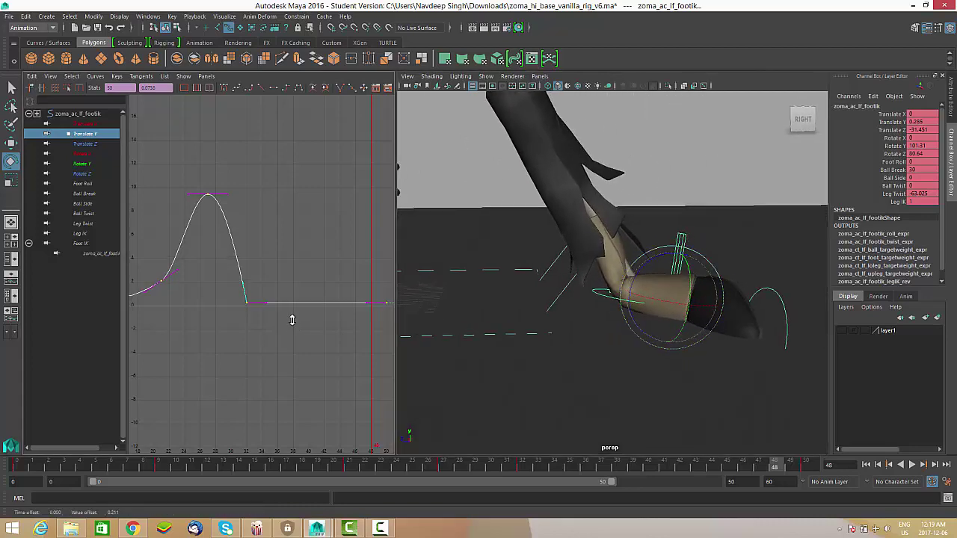
Select the left ankle control and check the foot's motion by scrubbing to frame 50 and replaying the start of the cycle.
left_click(598, 295)
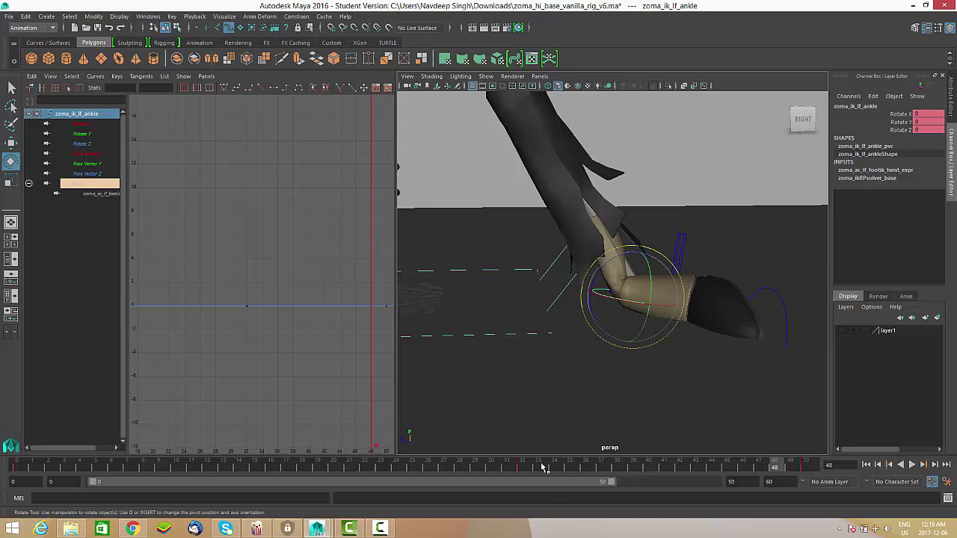
left_click_drag(543, 468, 617, 467)
left_click_drag(621, 359, 677, 436, "alt")
left_click_drag(621, 468, 819, 466)
left_click_drag(704, 359, 691, 362, "alt")
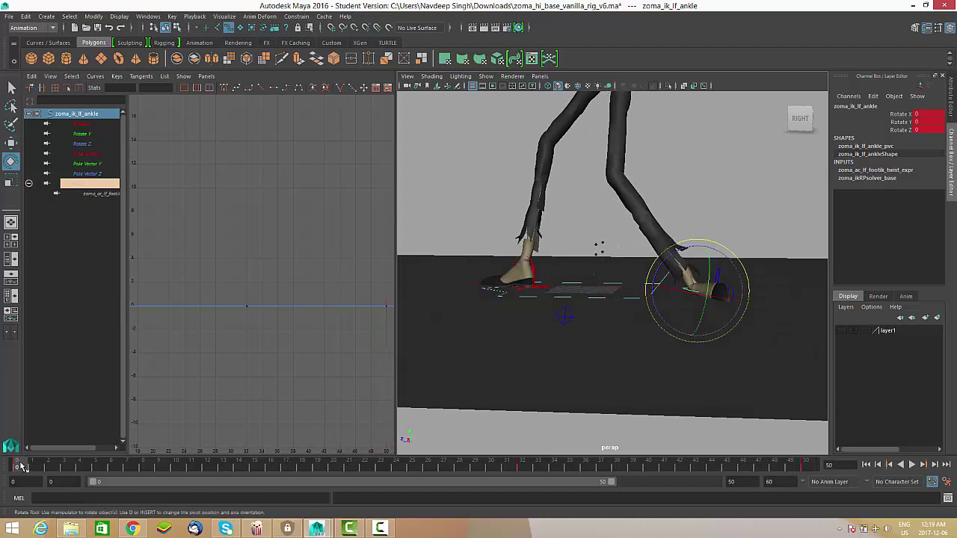
key("alt+v")
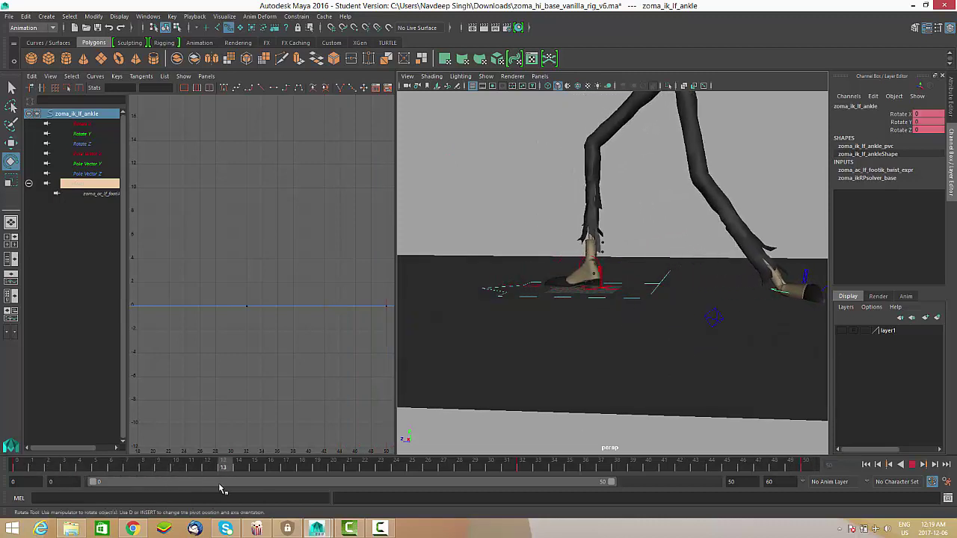
key("alt+v")
Go to frame 9 and select the left ankle control.
left_click(782, 292)
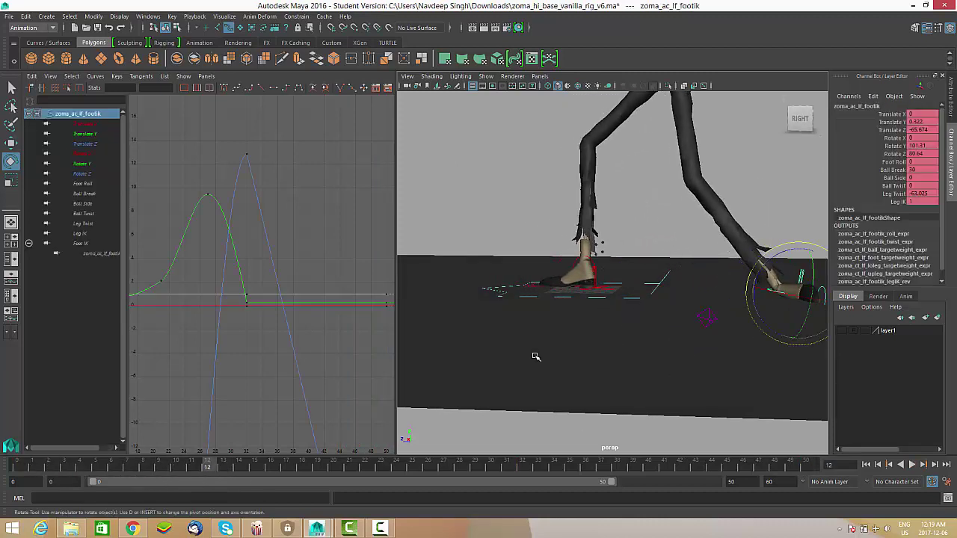
left_click_drag(193, 465, 158, 466)
left_click(743, 155)
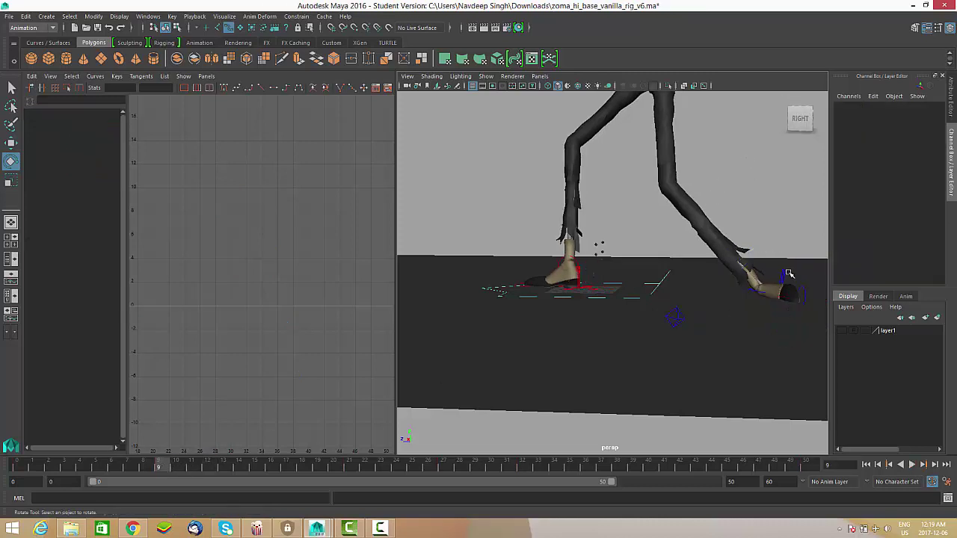
left_click_drag(791, 274, 768, 299, "alt")
left_click(769, 299)
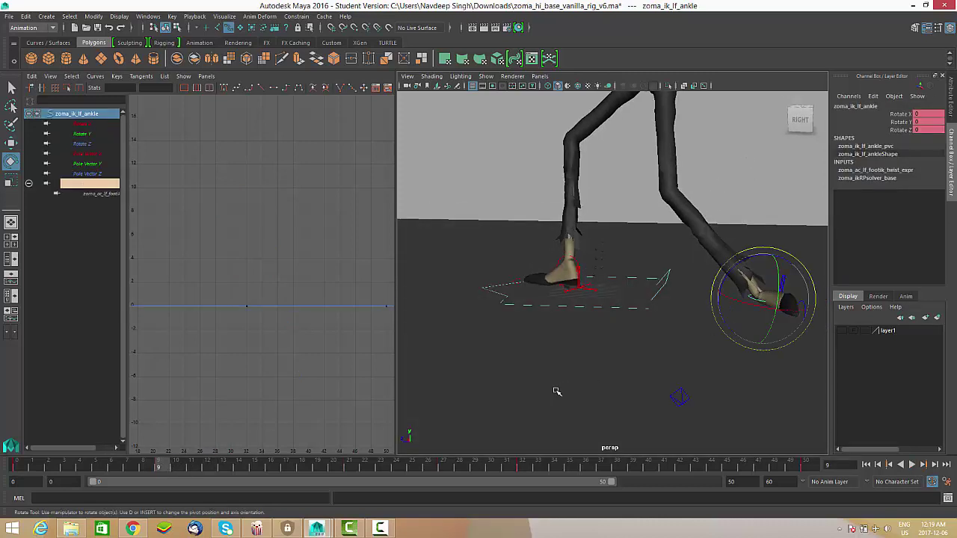
At frame 20, rotate the left ankle IK control to about X 6.8, Y 4.7, Z 3.5.
mouse_move(162, 466)
left_mouse_down()
mouse_move(319, 467)
mouse_move(120, 471)
mouse_move(337, 475)
left_mouse_up()
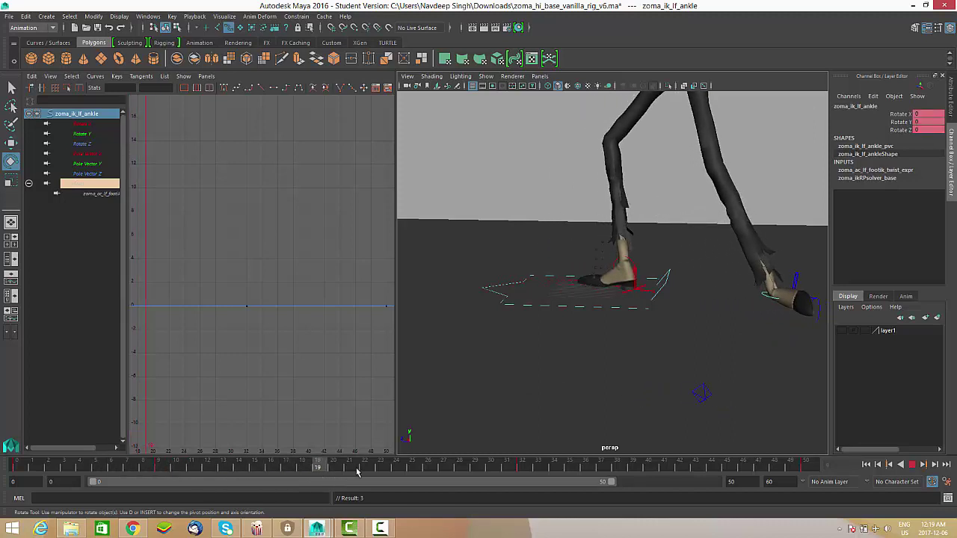
middle_click_drag(778, 372, 689, 368, "alt")
left_click_drag(689, 369, 728, 327, "alt")
key("[")
middle_click_drag(729, 326, 652, 348, "alt")
right_click_drag(652, 348, 710, 356, "alt")
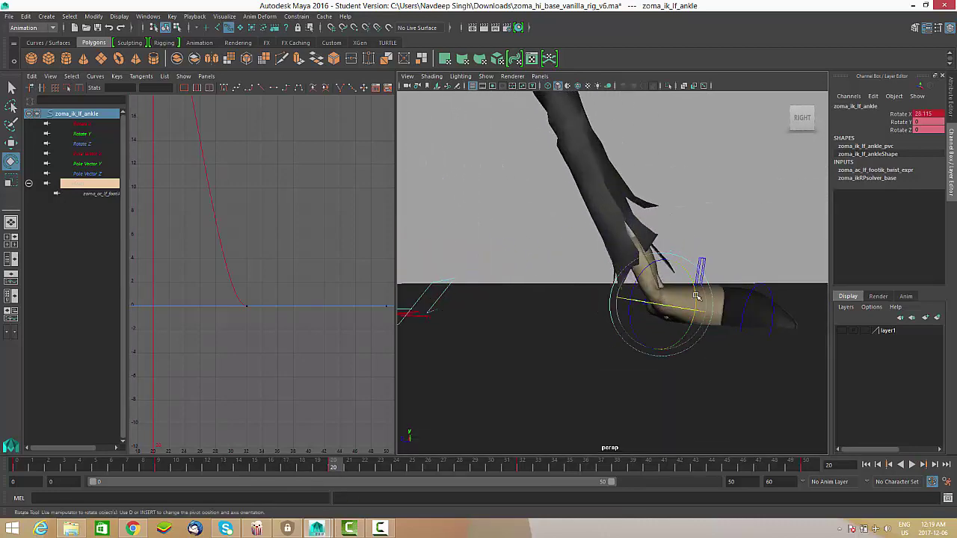
left_click_drag(652, 264, 656, 303)
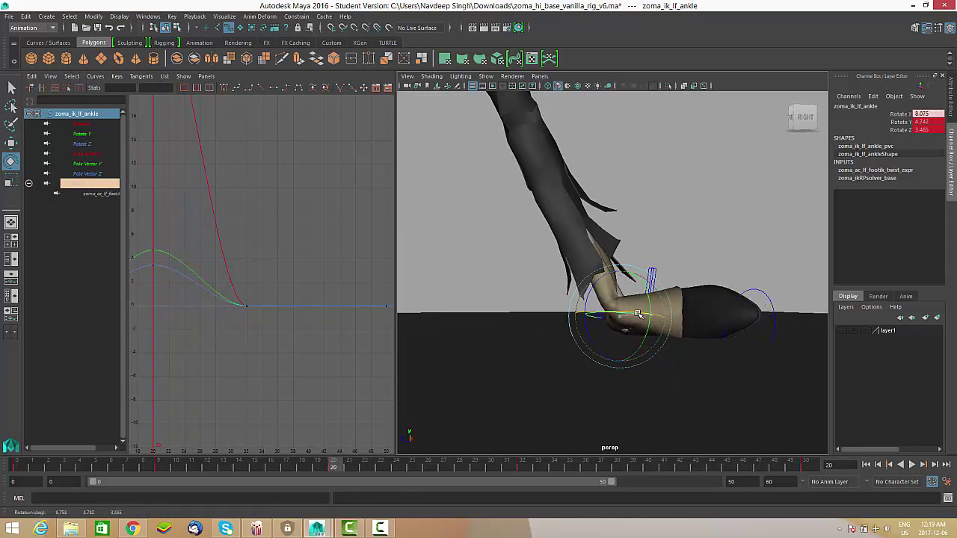
At frame 9, rotate the left ankle control to about 7.65 in Y and 11.75 in Z, keeping X at 0.
left_click_drag(681, 336, 665, 344, "alt")
left_click_drag(196, 467, 162, 466)
left_click_drag(576, 366, 615, 349, "alt")
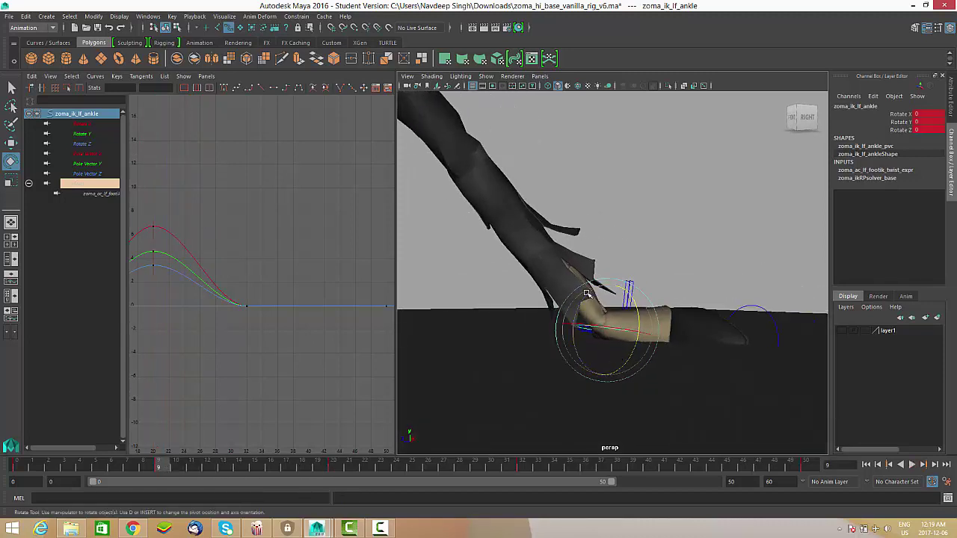
left_click_drag(587, 293, 651, 351)
At frame 24, rotate the left ankle control to about X 31.4, Y -2.2, Z -10.1.
key("alt+v")
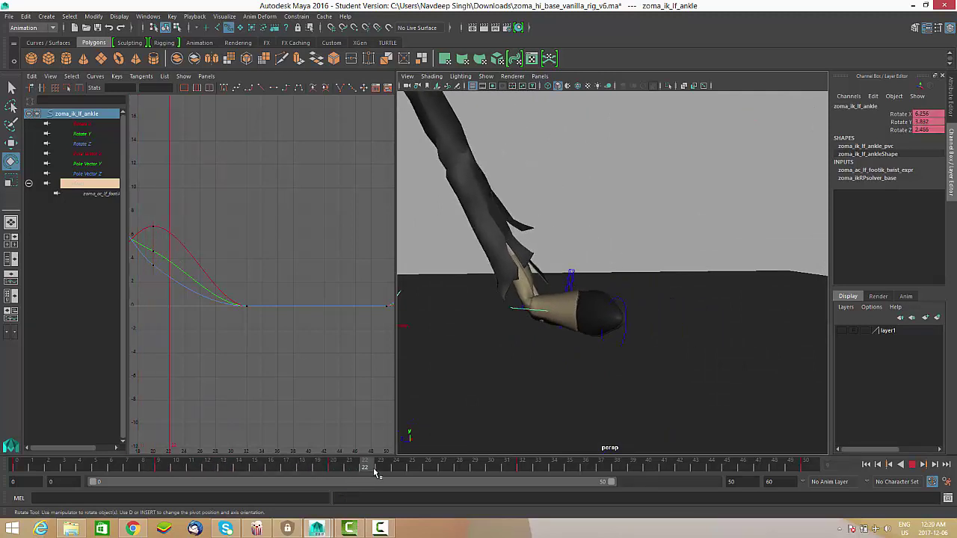
key("alt+v")
left_click_drag(643, 299, 545, 391, "alt")
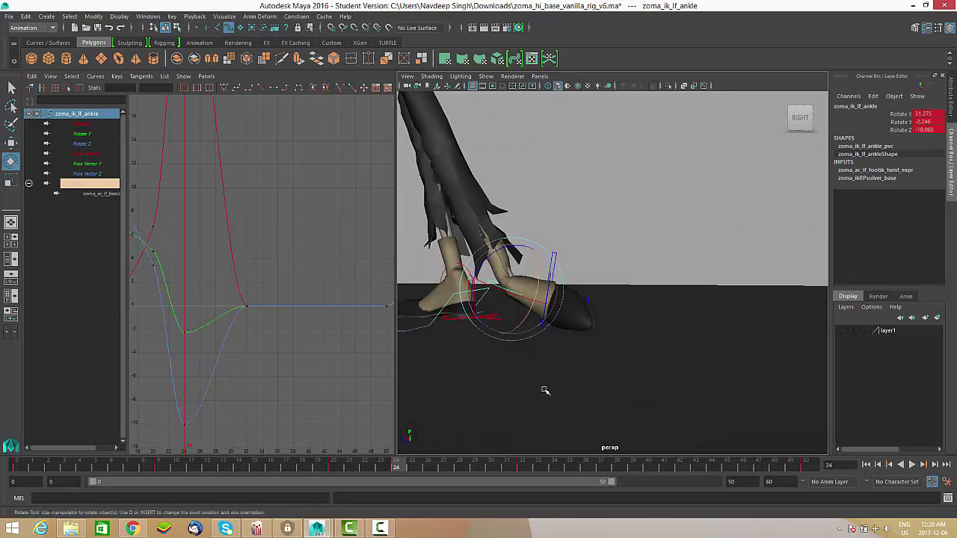
At frame 26, rotate the left ankle control to about X 30.7, Y 4.9, Z -34.5.
left_click_drag(407, 466, 429, 465)
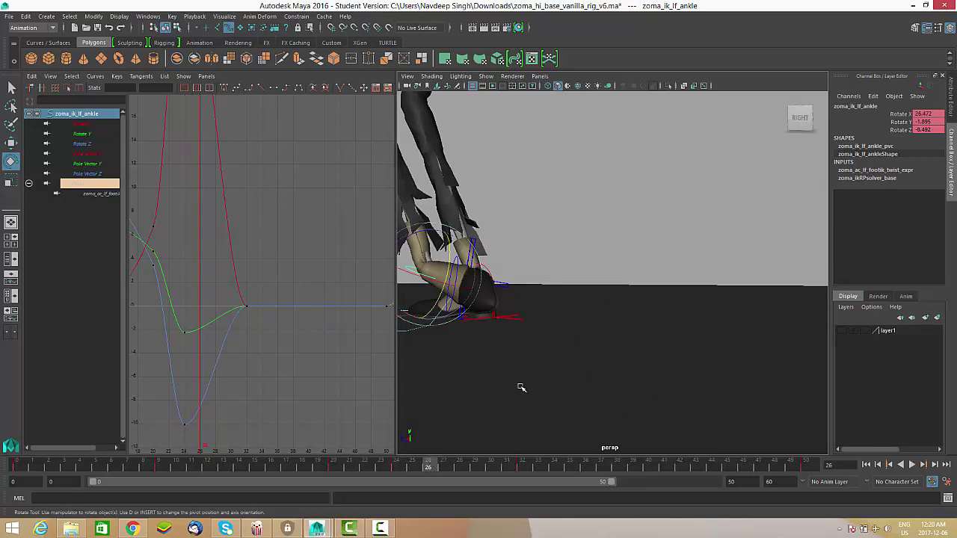
left_click_drag(519, 386, 564, 315, "alt")
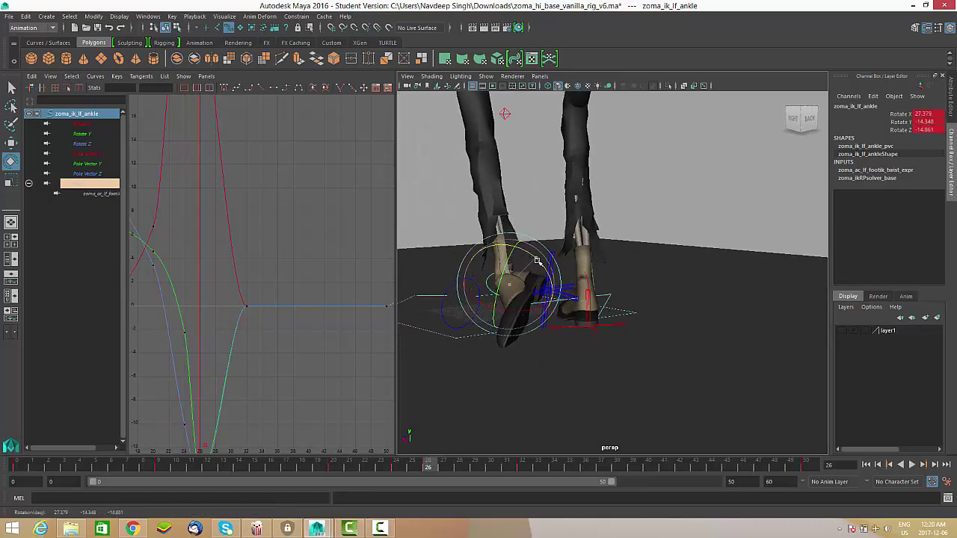
left_click_drag(549, 273, 662, 367)
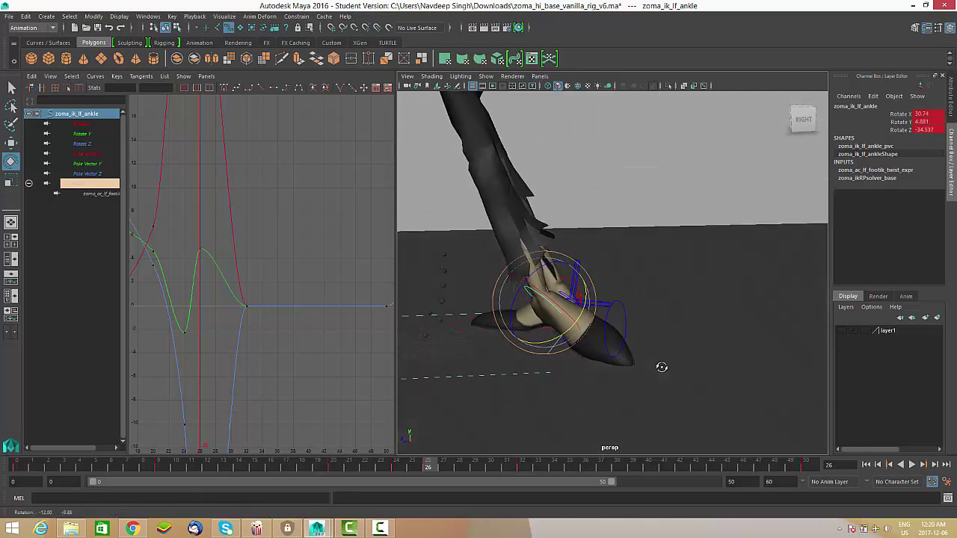
At frame 29, rotate the left ankle control so the trailing foot tilts toe-down, with Rotate X about 14.3.
left_click_drag(436, 465, 475, 466)
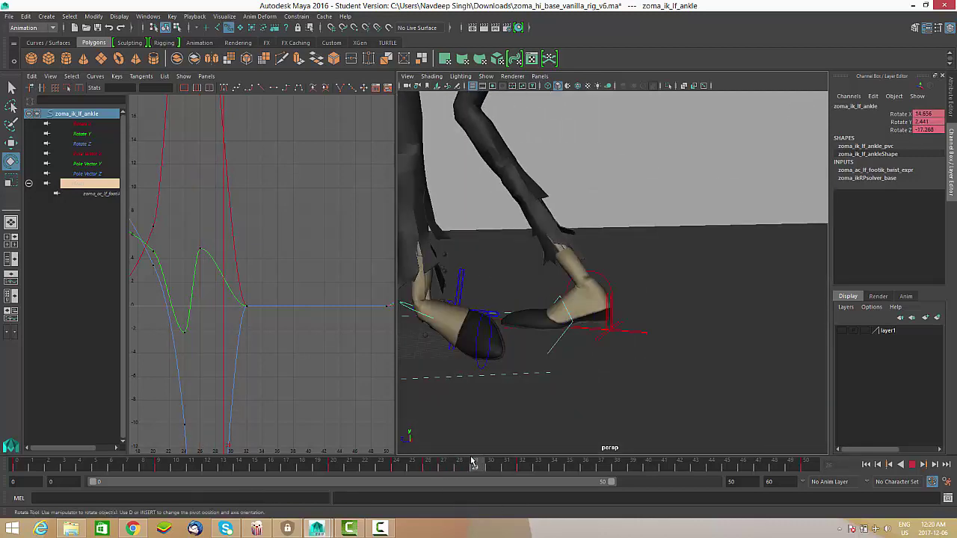
left_click_drag(573, 367, 524, 288, "alt")
left_click_drag(494, 249, 529, 276)
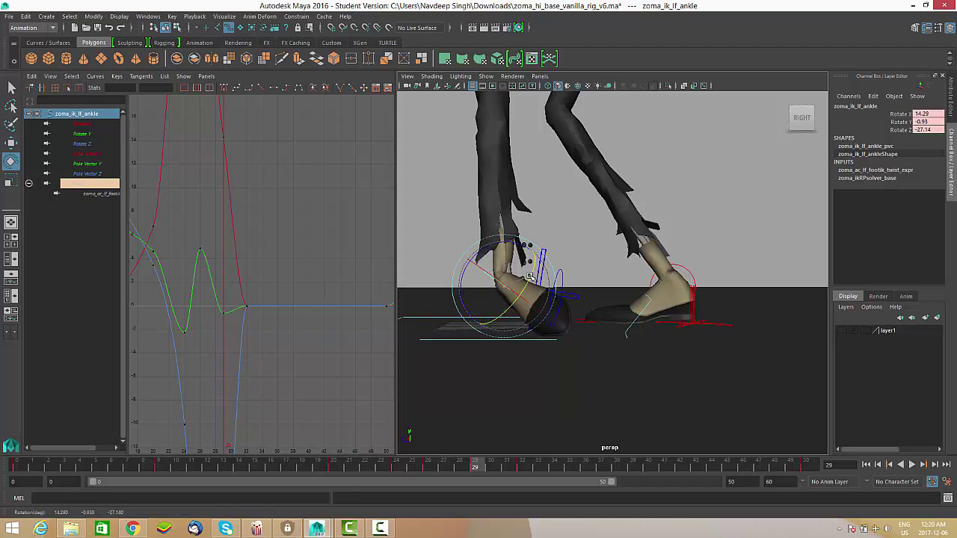
Copy the left ankle's frame 9 rotation to frames 0 and 50 and key it there.
mouse_move(482, 468)
left_mouse_down()
mouse_move(537, 466)
mouse_move(160, 464)
mouse_move(177, 465)
left_mouse_up()
key("f")
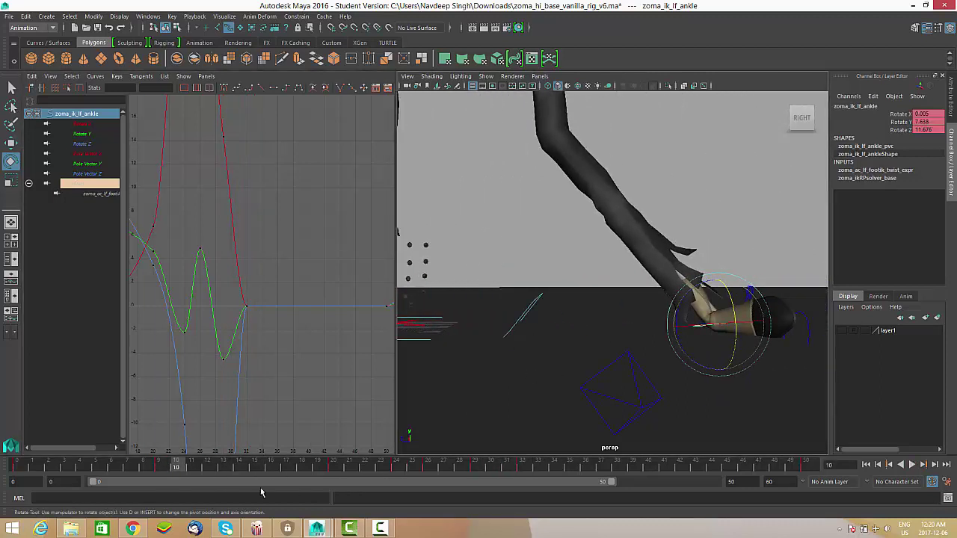
left_click(162, 466)
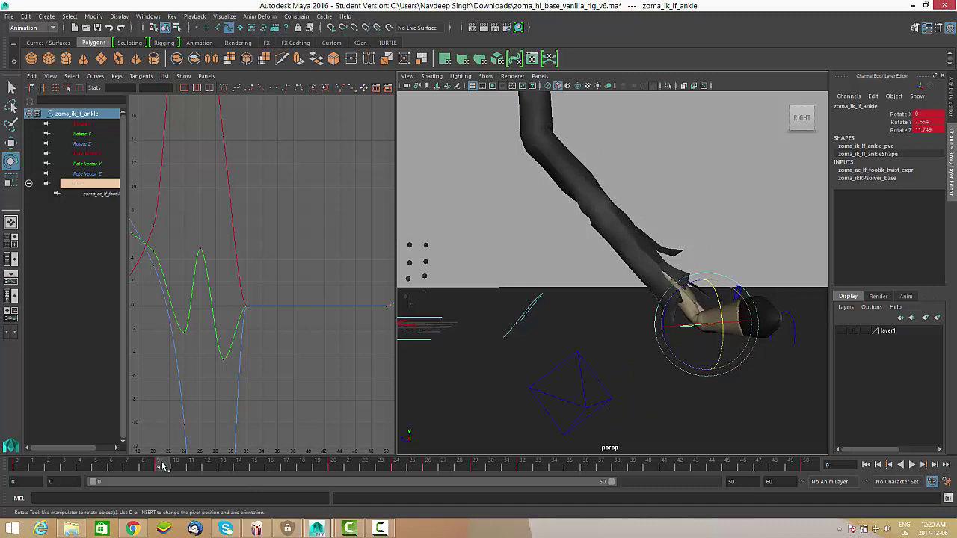
key("alt+v")
key("alt+v")
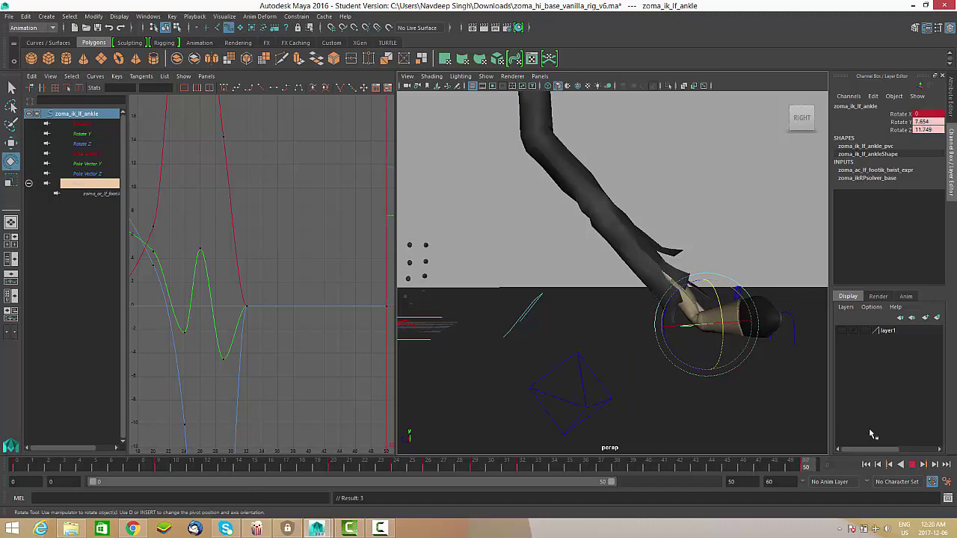
key("s")
Copy the left ankle's frame 50 rotation to frame 32, key it, and fit its curves in the Graph Editor.
left_click_drag(770, 465, 522, 465)
middle_click_drag(584, 386, 784, 430, "alt")
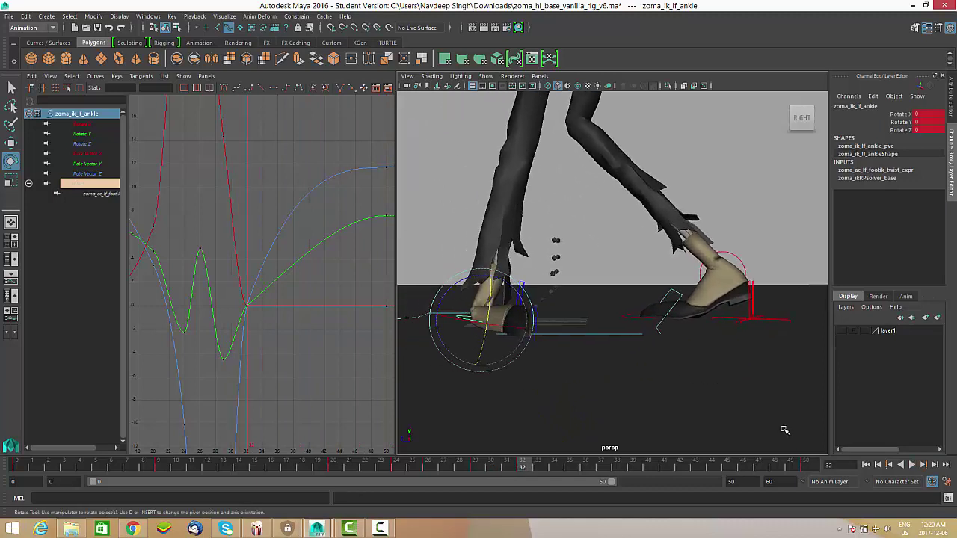
left_click(811, 464)
middle_click_drag(799, 465, 522, 466)
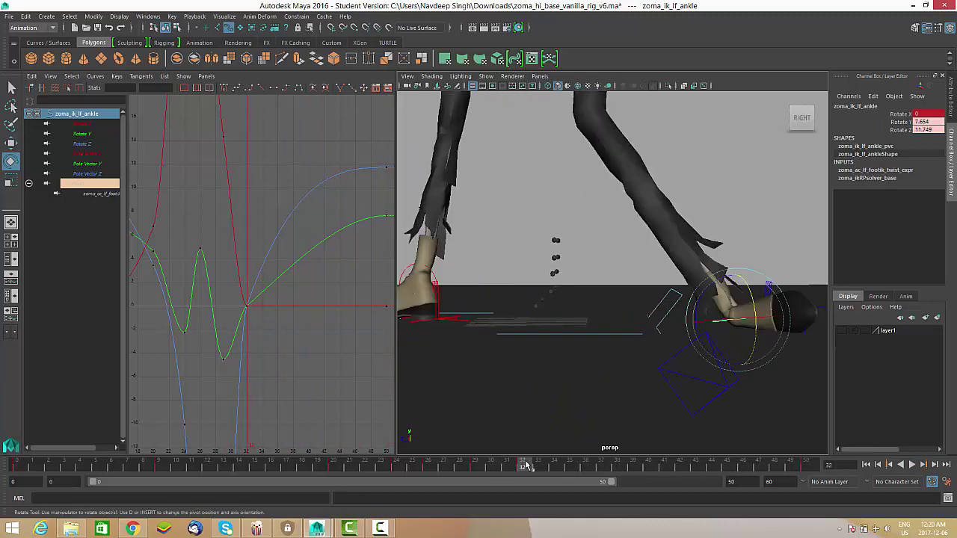
key("s")
key("a")
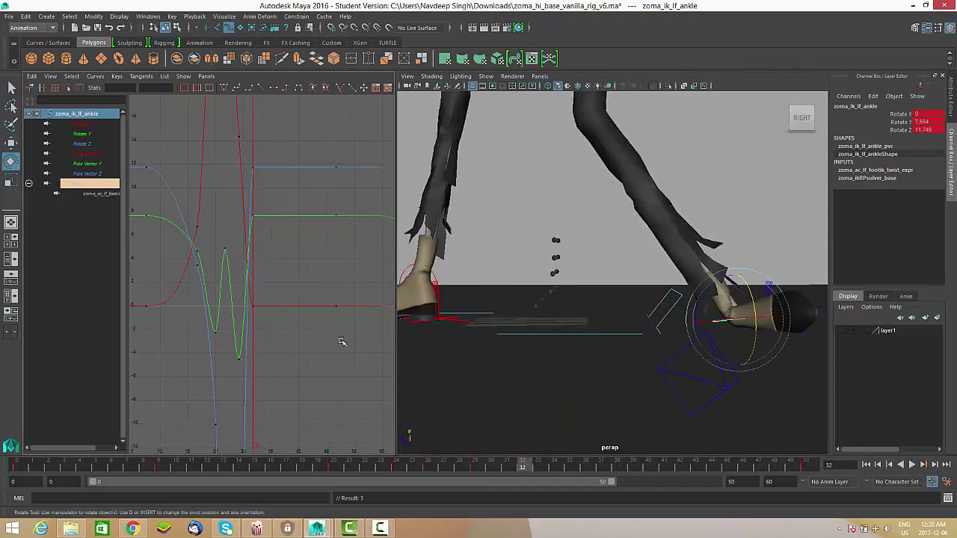
mouse_move(296, 339)
right_mouse_down("alt")
mouse_move(305, 363)
mouse_move(320, 346)
mouse_move(306, 351)
right_mouse_up("alt")
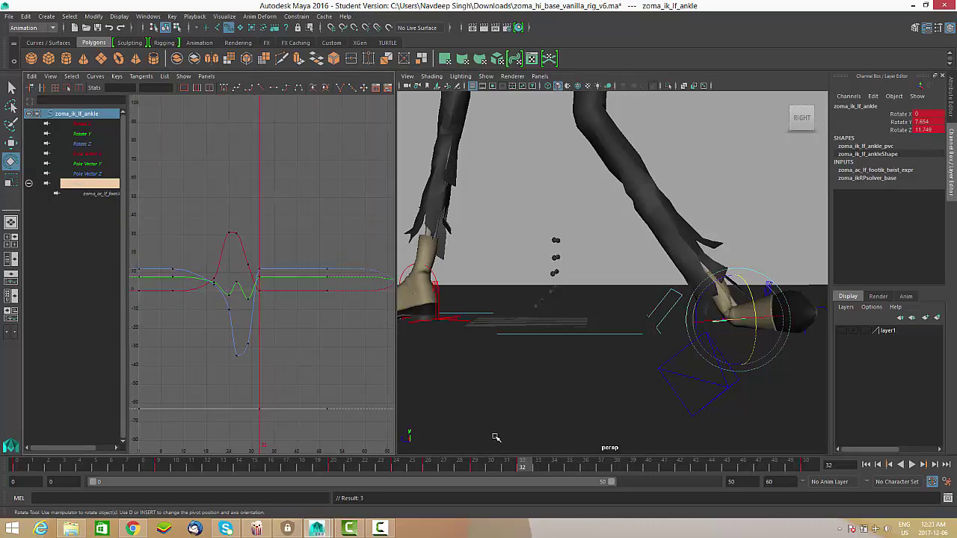
Play back the walk and examine the left foot and leg motion from the side and front.
key("alt+v")
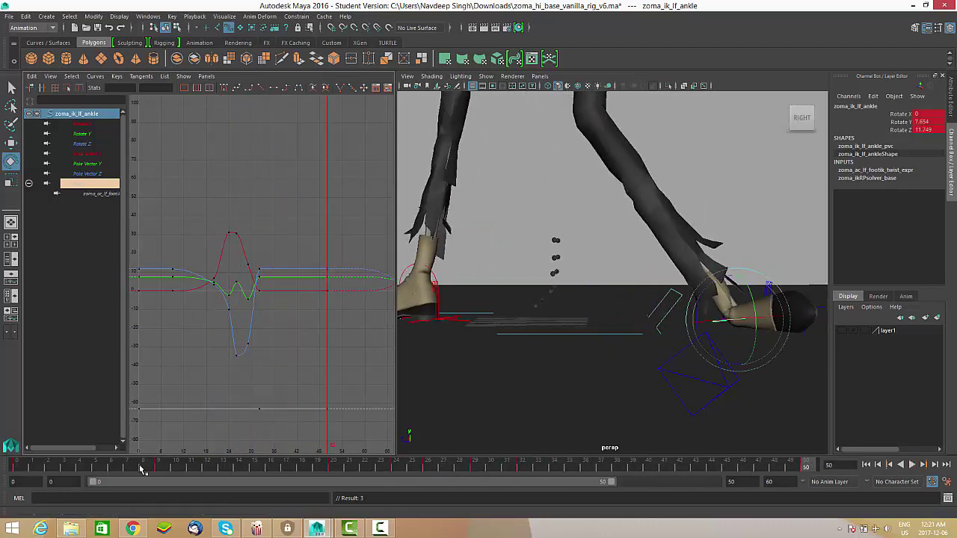
left_click(913, 466)
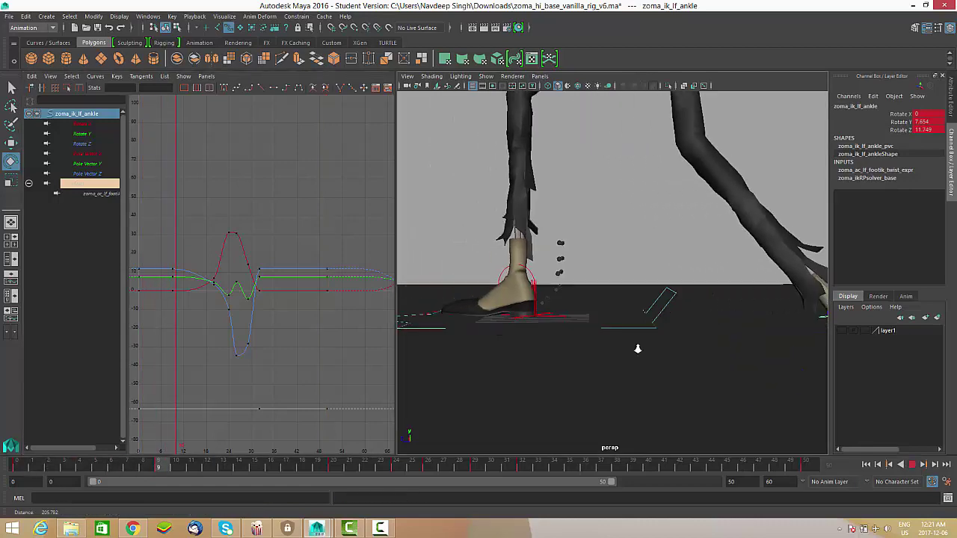
mouse_move(637, 348)
left_mouse_down("alt")
mouse_move(675, 354)
mouse_move(737, 396)
mouse_move(591, 358)
mouse_move(566, 363)
mouse_move(655, 361)
mouse_move(682, 396)
mouse_move(634, 395)
mouse_move(551, 372)
left_mouse_up("alt")
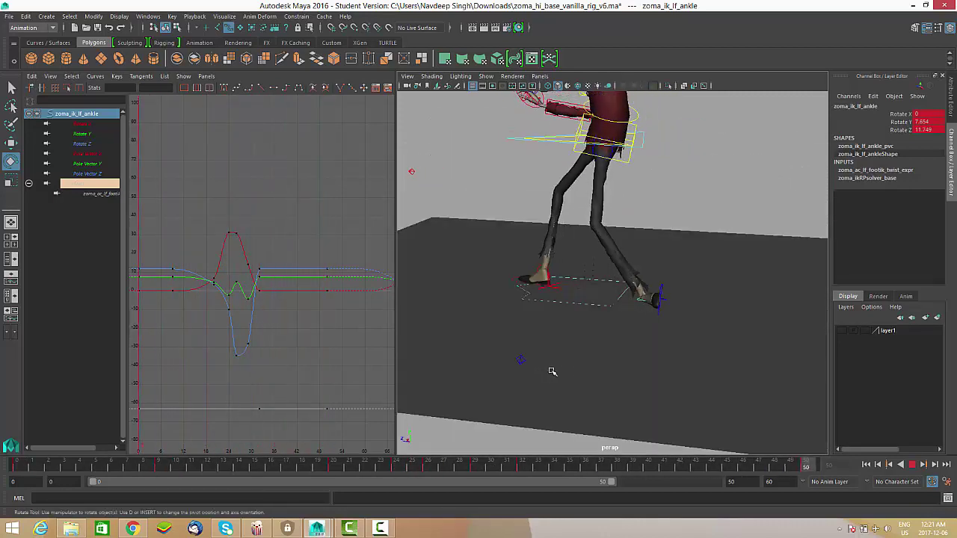
left_click_drag(603, 389, 657, 360, "alt")
middle_click_drag(657, 360, 652, 385, "alt")
scroll(644, 359, "up", 5)
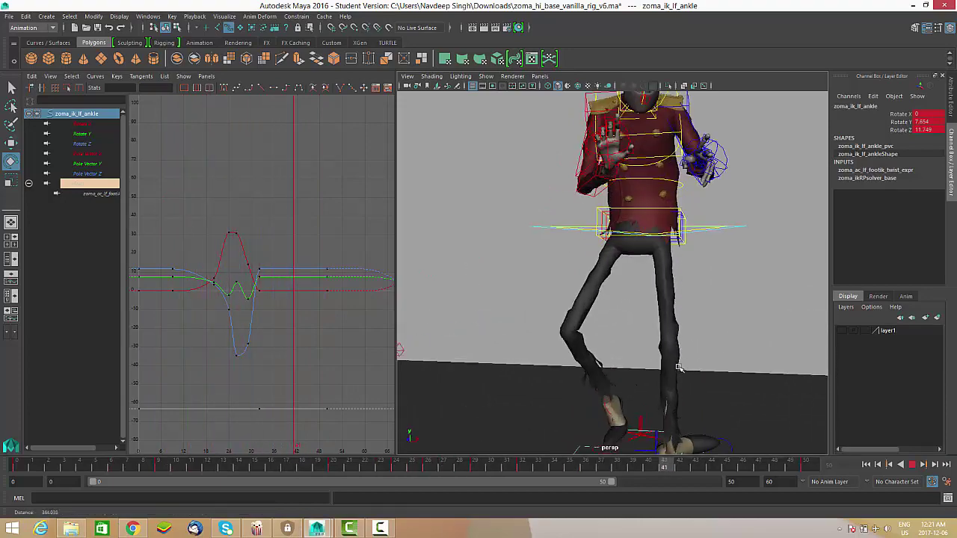
left_click(910, 465)
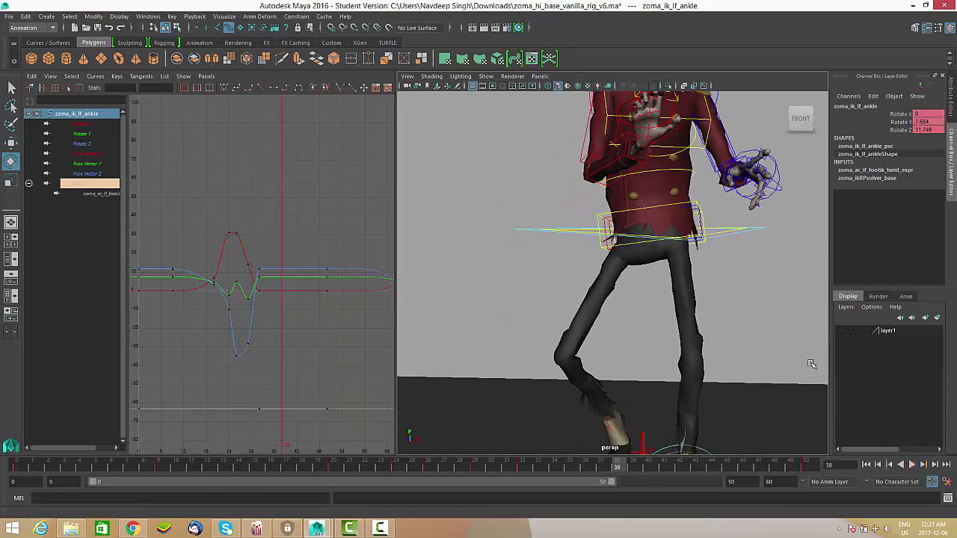
Clear the ankle selection and select the pelvis control at the character's hips.
middle_click_drag(685, 251, 694, 299, "alt")
left_click(674, 214)
scroll(683, 260, "up", 1)
scroll(696, 264, "down", 1)
scroll(694, 298, "up", 1)
left_click(746, 329)
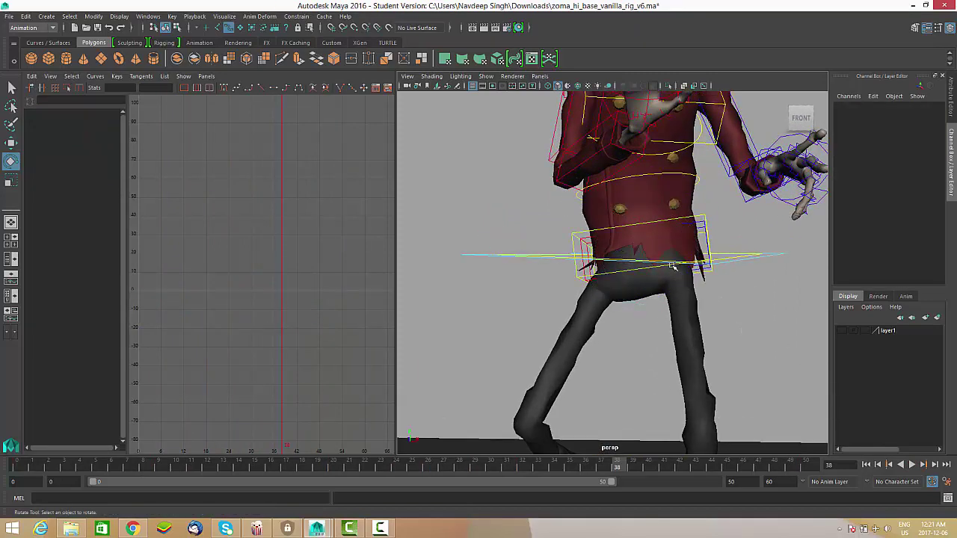
left_click(648, 270)
scroll(648, 270, "down", 3)
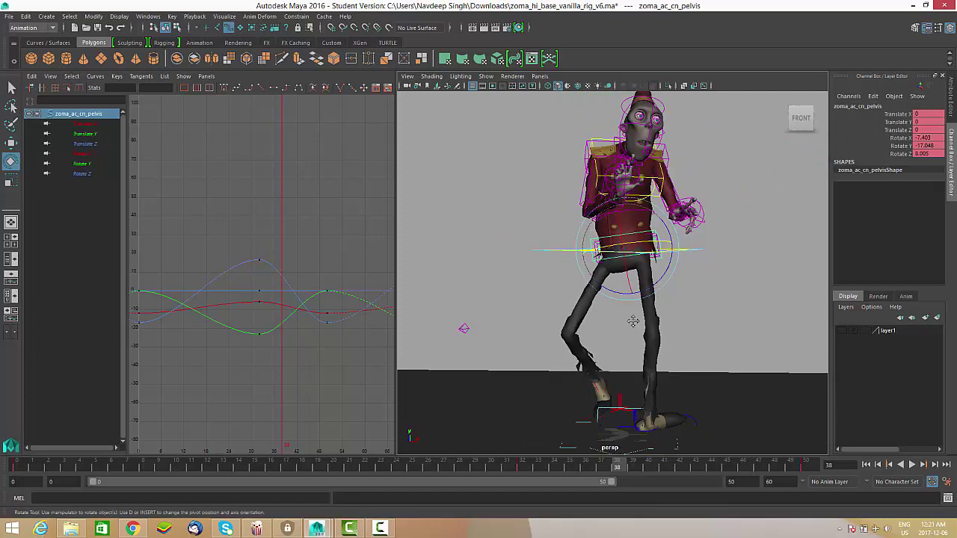
Review the pelvis motion from frame 0, and at frame 50 rotate the pelvis control to about 16.6 in Z.
key("alt+v")
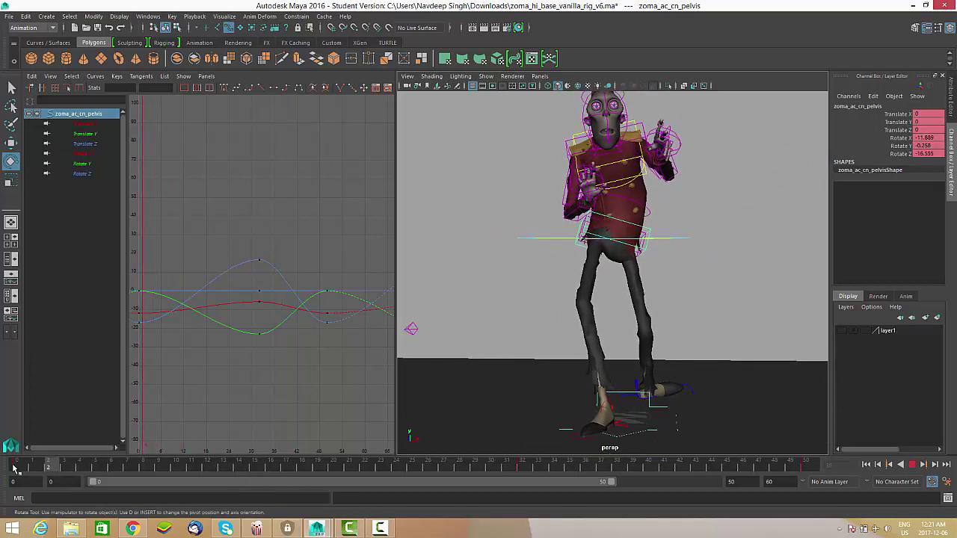
mouse_move(3, 467)
left_mouse_down()
mouse_move(88, 470)
mouse_move(9, 469)
left_mouse_up()
left_click_drag(652, 359, 544, 342, "alt")
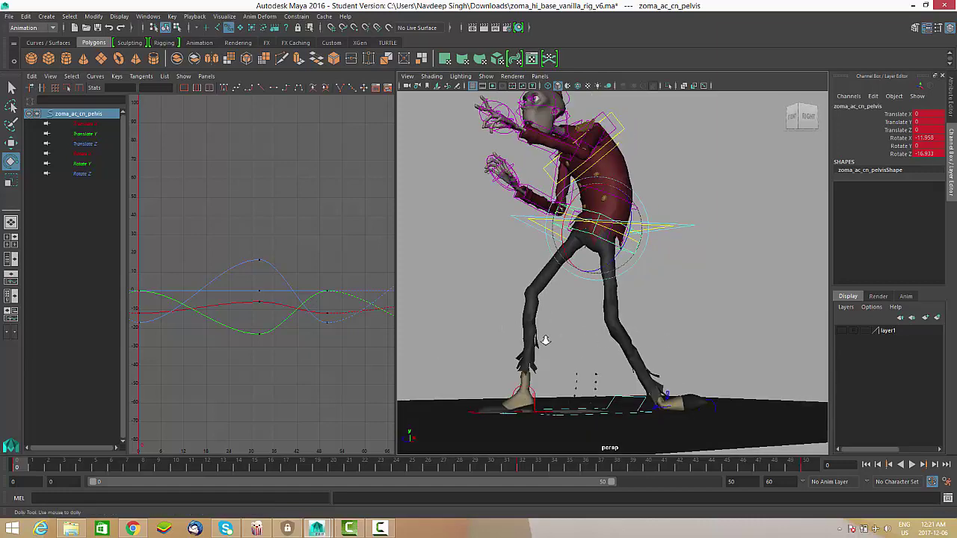
scroll(606, 378, "down", 5)
left_click_drag(606, 378, 346, 503, "alt")
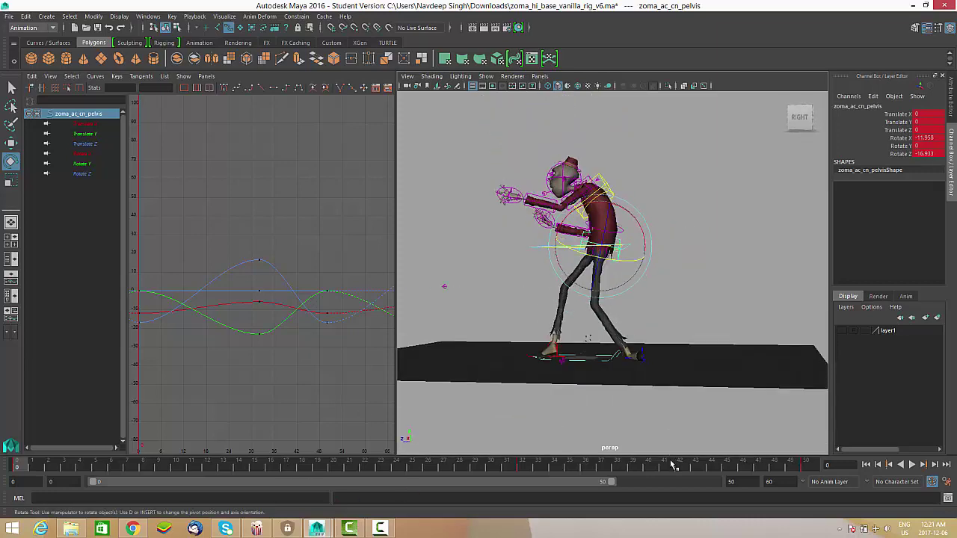
key("alt+v")
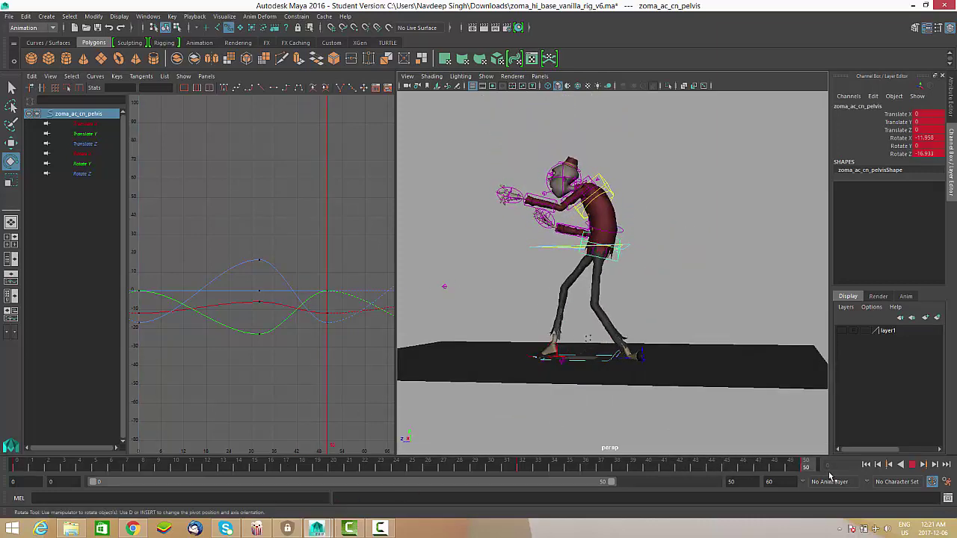
left_click_drag(604, 320, 702, 355, "alt")
scroll(702, 354, "up", 4)
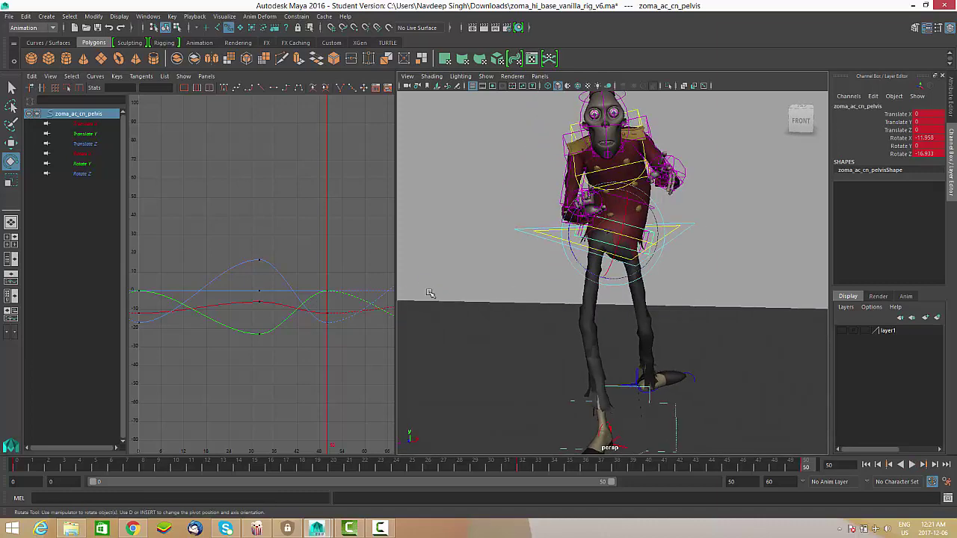
left_click_drag(648, 276, 619, 280)
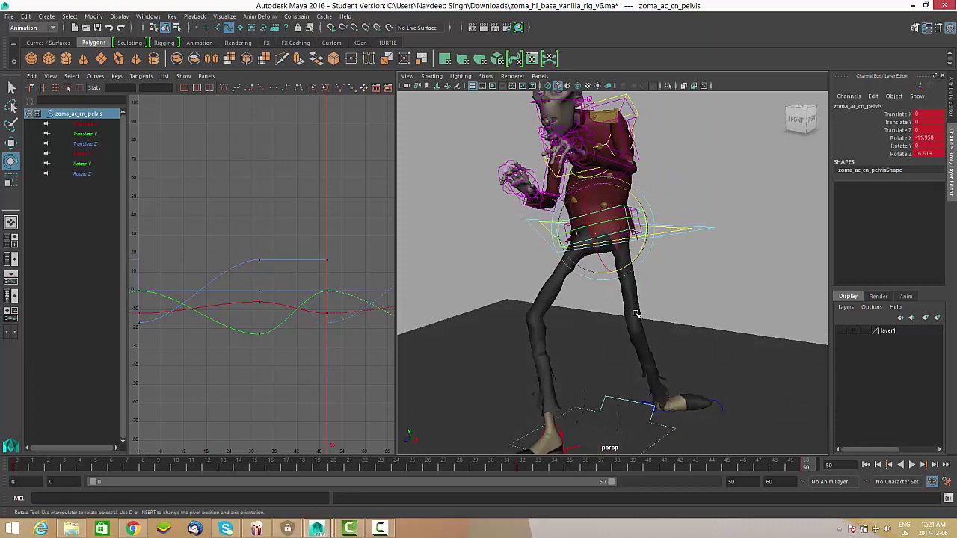
Copy the pelvis rotation from frame 50 to frame 0, and at frame 32 rotate it to about -10.5 in Z.
left_click_drag(636, 314, 665, 336, "alt")
left_click_drag(563, 320, 556, 344, "alt")
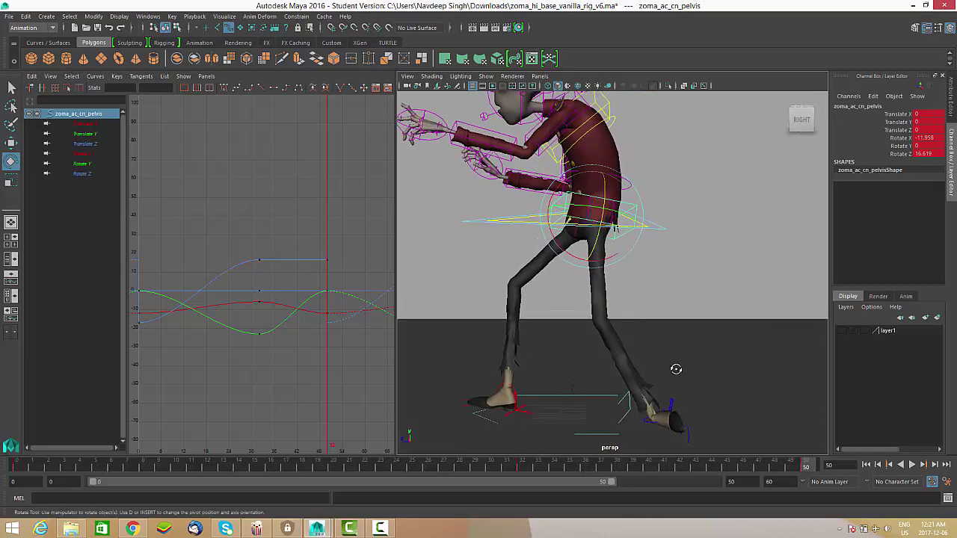
left_click_drag(677, 367, 782, 373, "alt")
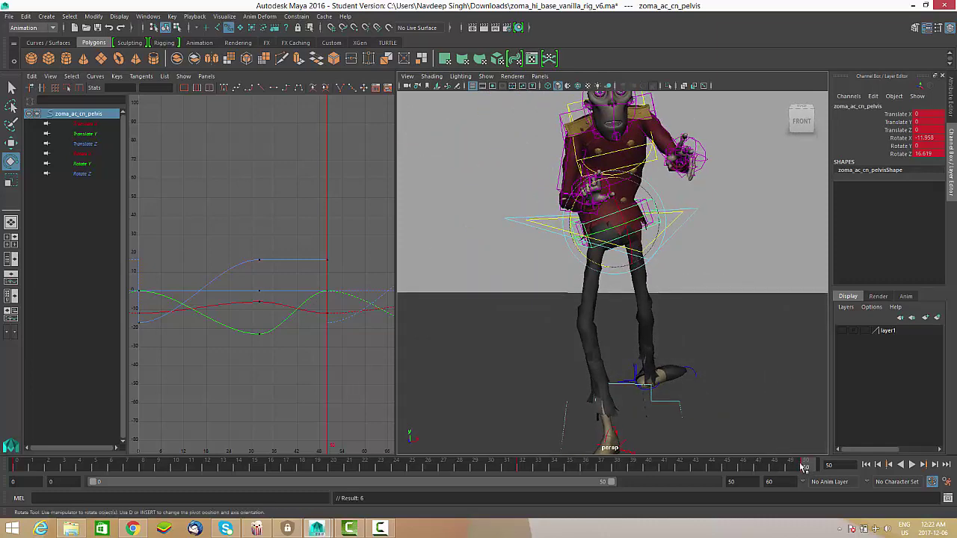
key("alt+v")
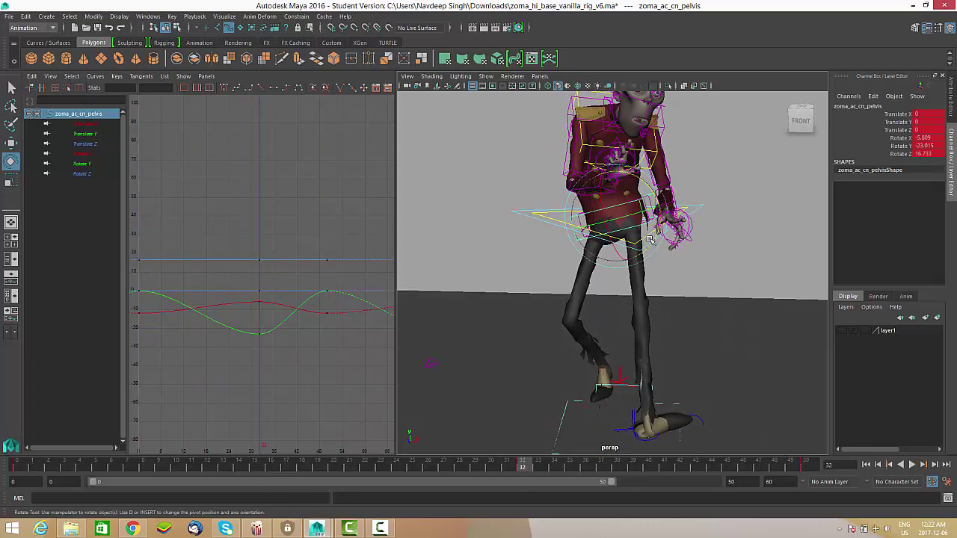
left_click_drag(653, 247, 612, 285)
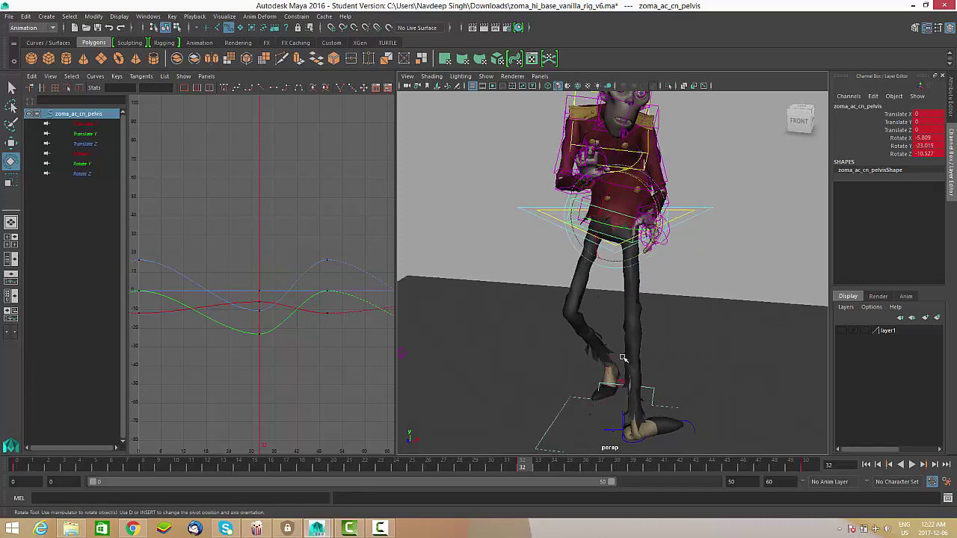
At frame 32, rotate the pelvis control further to about -14.3 in Z.
mouse_move(518, 466)
left_mouse_down()
mouse_move(457, 465)
mouse_move(534, 471)
left_mouse_up()
left_click_drag(632, 256, 649, 265, "alt")
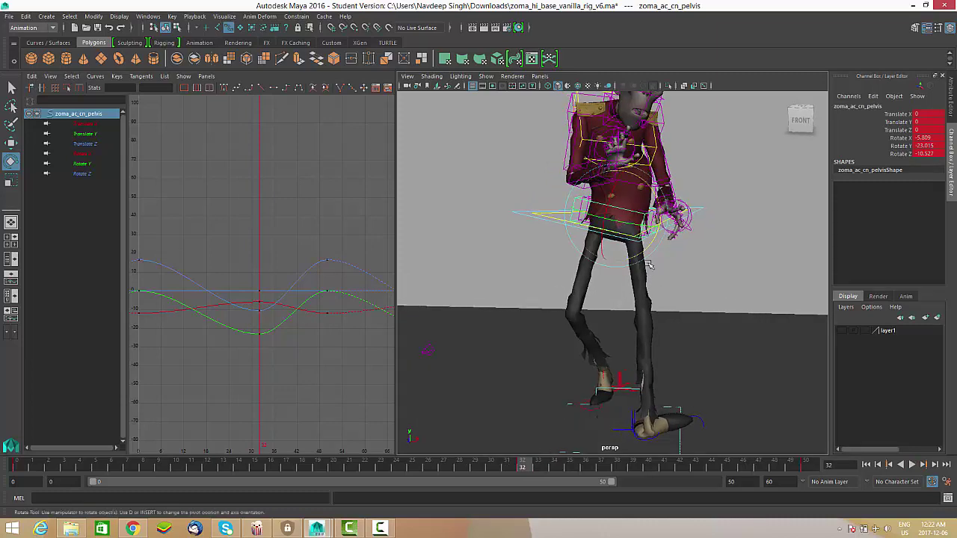
left_click_drag(649, 185, 651, 189)
left_click_drag(634, 232, 655, 237, "alt")
right_click_drag(663, 257, 679, 210, "alt")
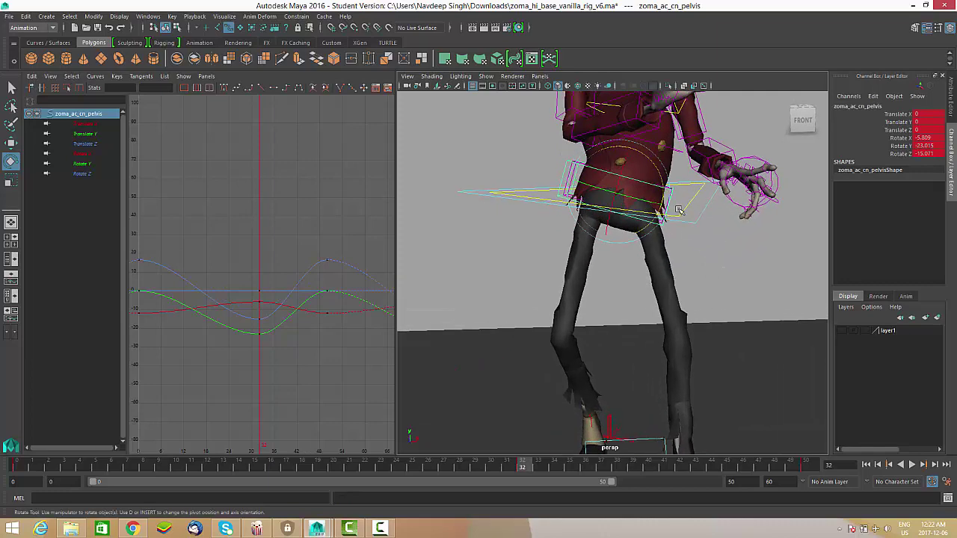
left_click_drag(661, 177, 659, 175)
right_click_drag(739, 347, 638, 398, "alt")
middle_click_drag(636, 400, 625, 380, "alt")
Move the pelvis rotation key from frame 32 to frame 30.
key("alt+v")
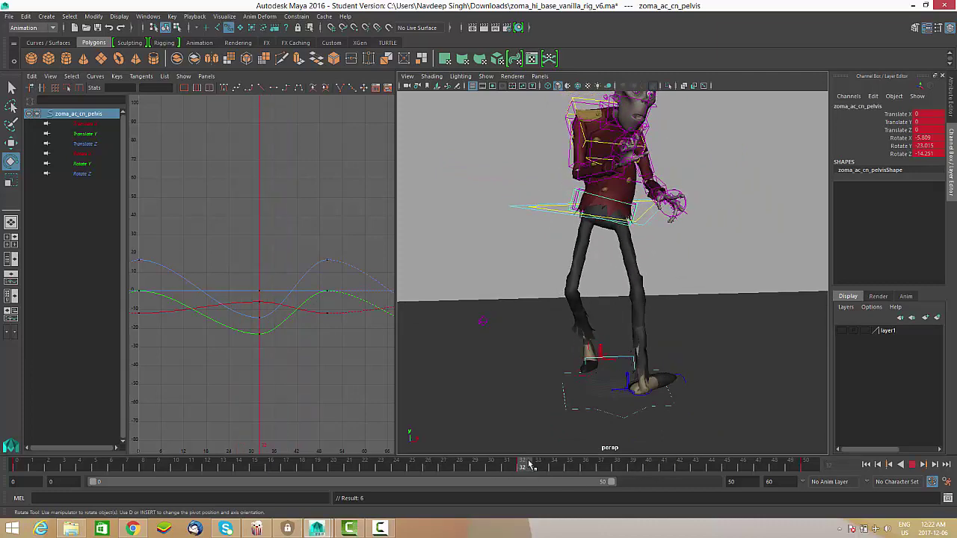
key("alt+v")
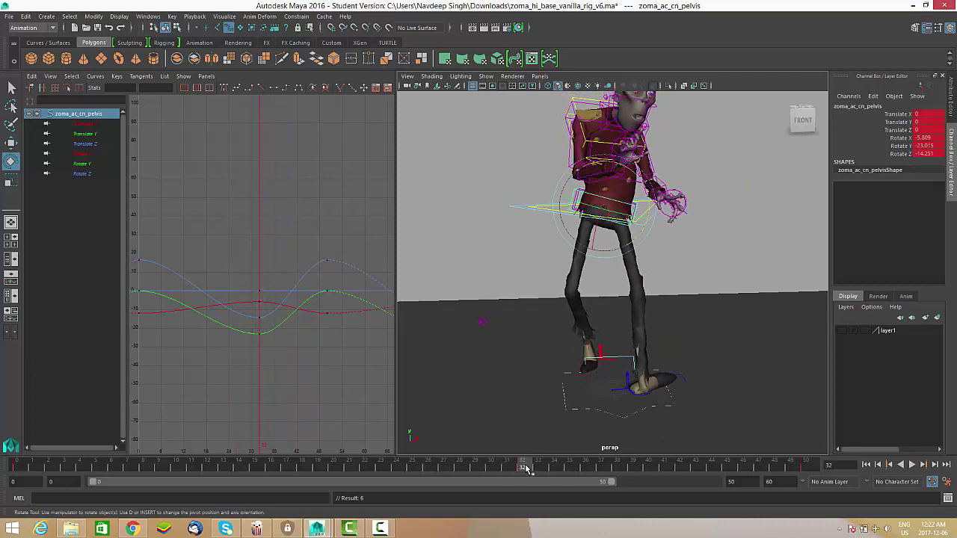
double_click(524, 469)
left_click_drag(525, 466, 493, 469)
At frame 36, rotate the pelvis control the opposite way to about 15.5 in Z and play the motion back.
key("alt+v")
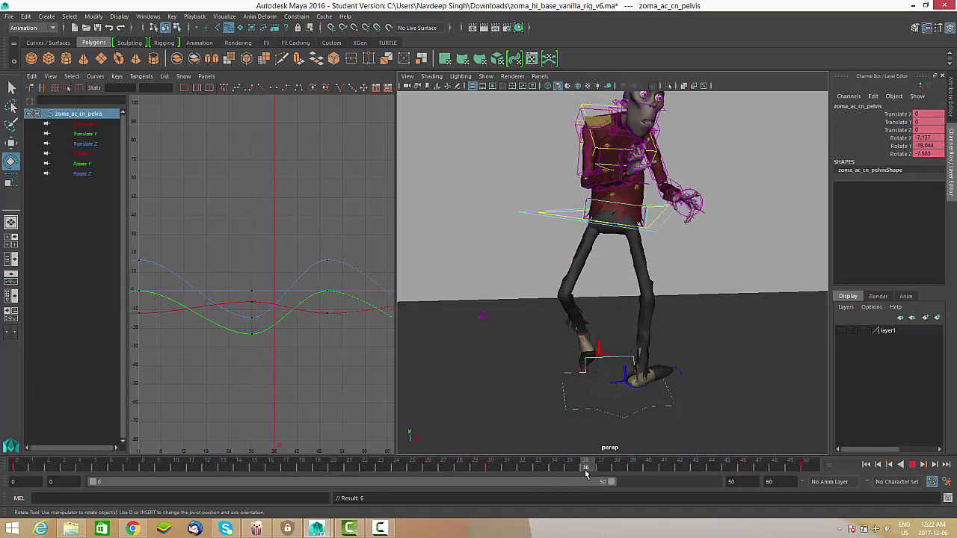
key("alt+v")
scroll(661, 173, "up", 3)
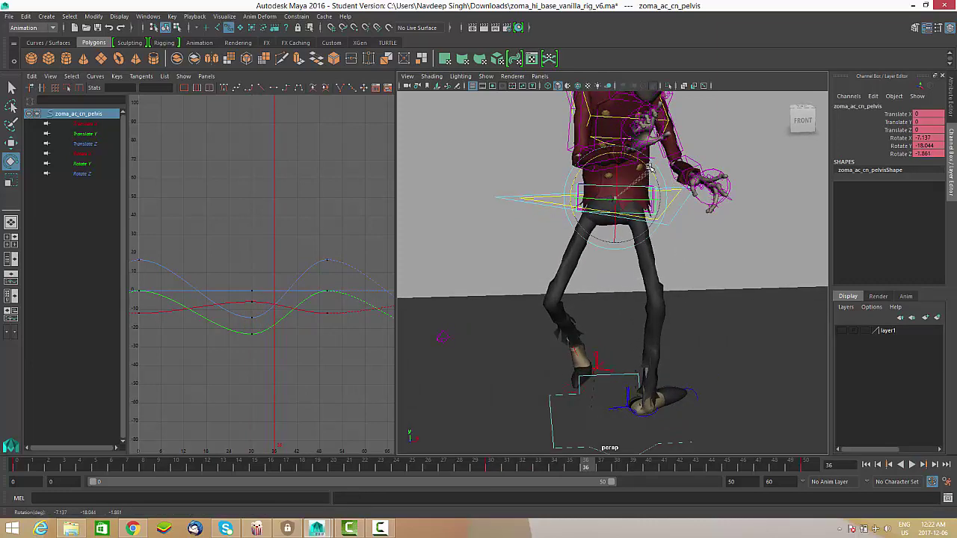
left_click_drag(683, 213, 659, 215, "alt")
key("alt+v")
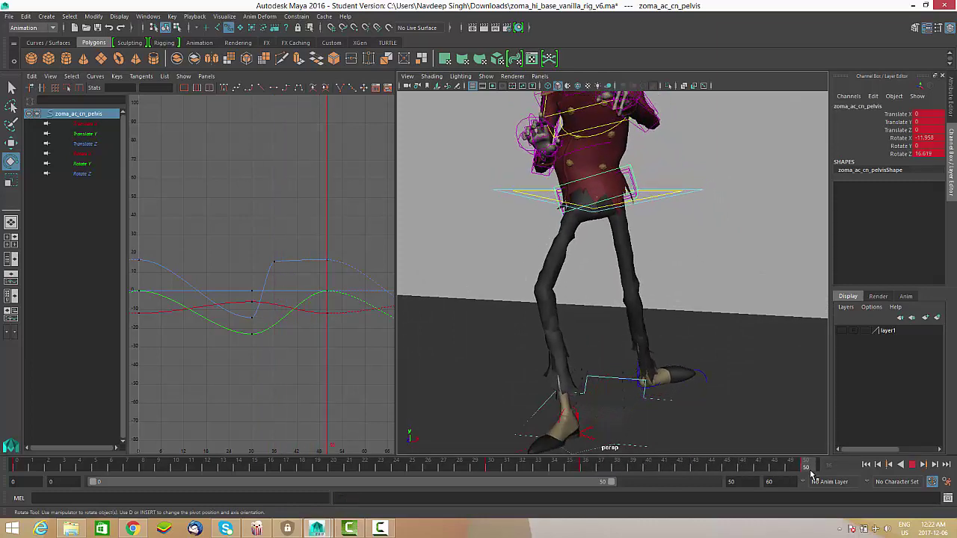
key("alt+v")
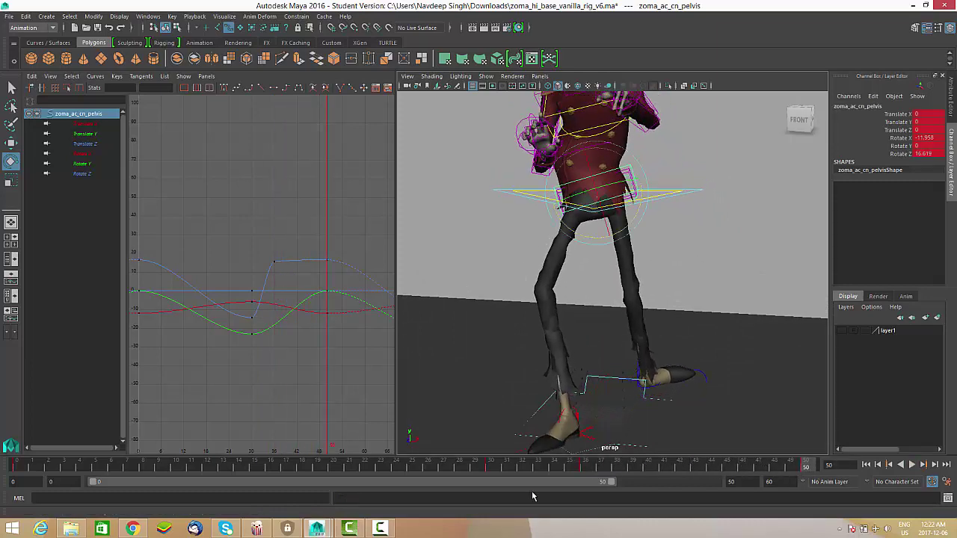
Review the stride between frames 47 and 50 from the side and select the right foot IK control at frame 50.
left_click_drag(527, 367, 860, 487, "alt")
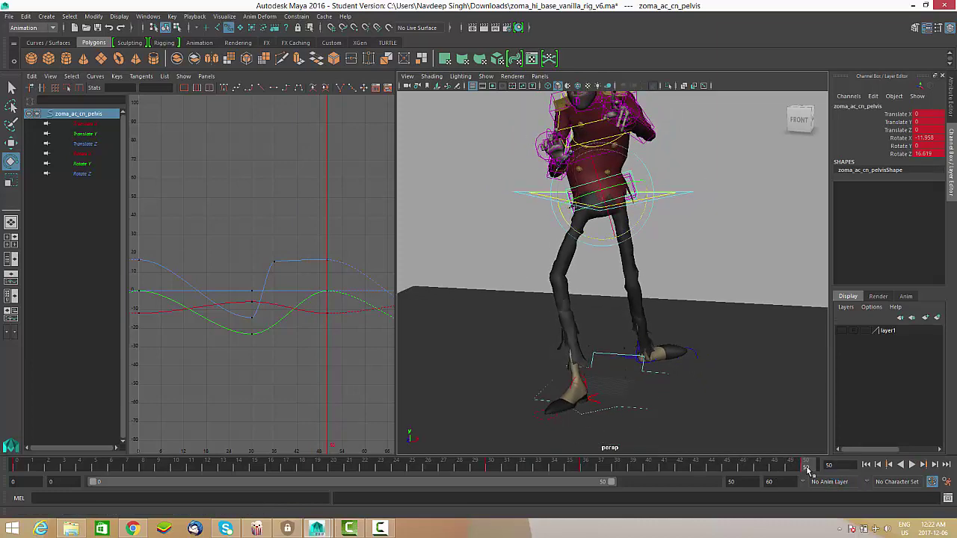
left_click_drag(807, 469, 759, 469)
mouse_move(673, 389)
left_mouse_down("alt")
mouse_move(699, 407)
mouse_move(664, 395)
left_mouse_up("alt")
left_click_drag(744, 467, 806, 465)
middle_click_drag(502, 321, 559, 284, "alt")
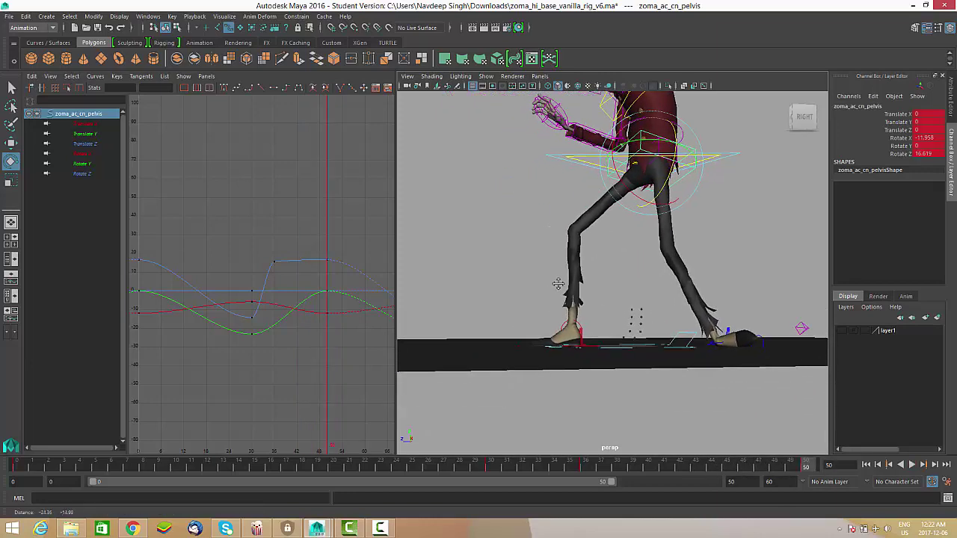
right_click_drag(559, 284, 659, 370, "alt")
left_click(559, 382)
middle_click_drag(559, 383, 595, 365, "alt")
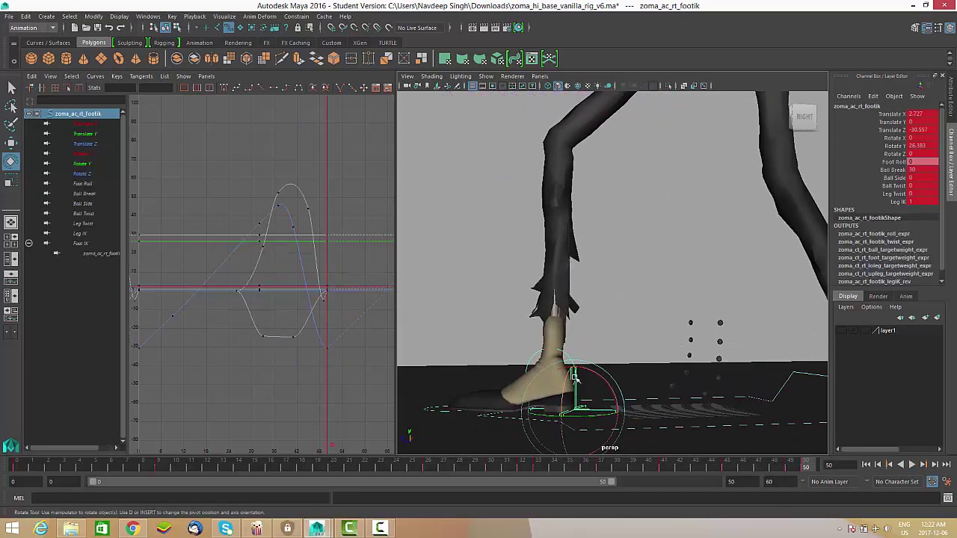
Isolate the right foot's Foot Roll curve, shift its dip keys to frames 0 and 50, and raise them to about 0.
middle_click_drag(314, 300, 312, 305, "alt")
mouse_move(312, 305)
right_mouse_down("alt")
mouse_move(314, 273)
mouse_move(301, 291)
mouse_move(348, 301)
mouse_move(329, 299)
right_mouse_up("alt")
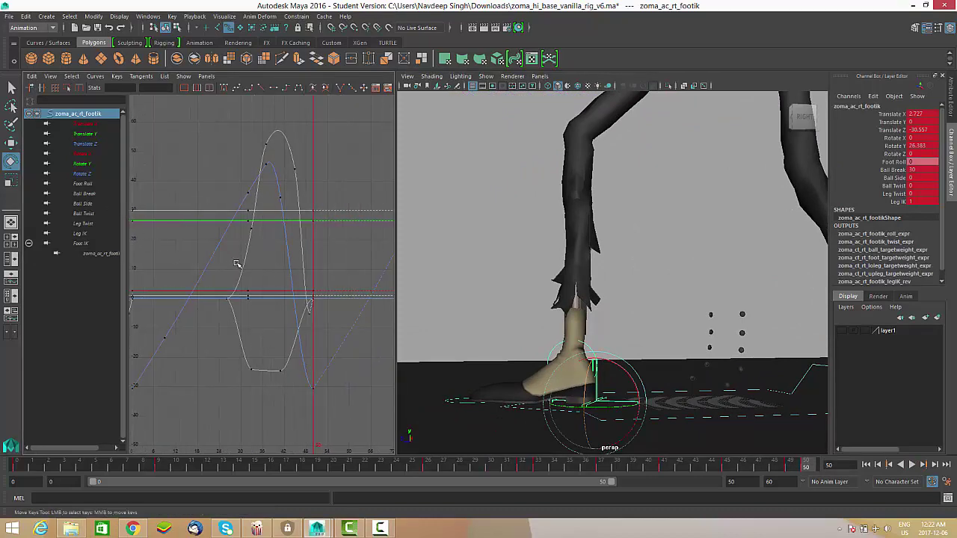
left_click(82, 183)
right_click_drag(229, 274, 358, 322, "alt")
left_click_drag(334, 340, 280, 316)
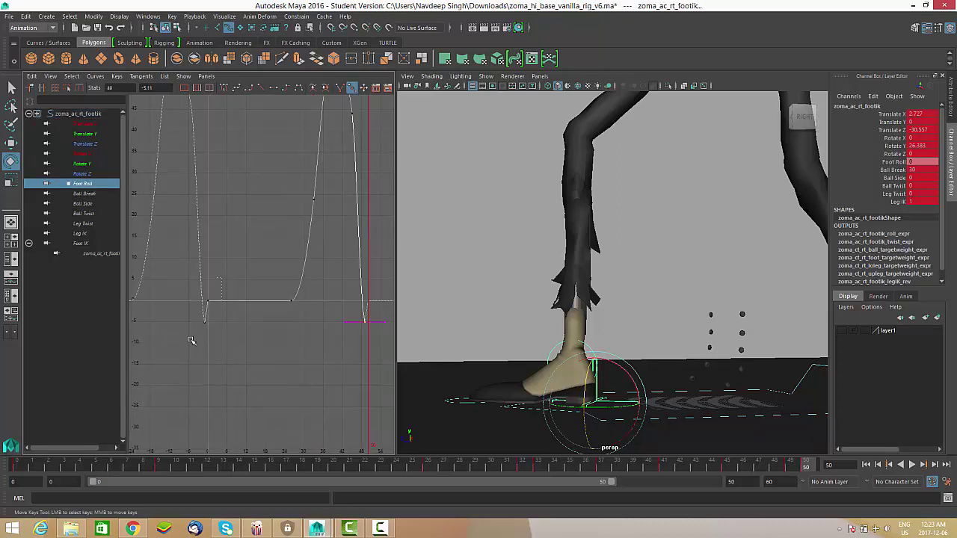
left_click_drag(190, 341, 217, 313, "shift")
middle_click_drag(232, 341, 235, 343)
right_click_drag(339, 345, 328, 346, "alt")
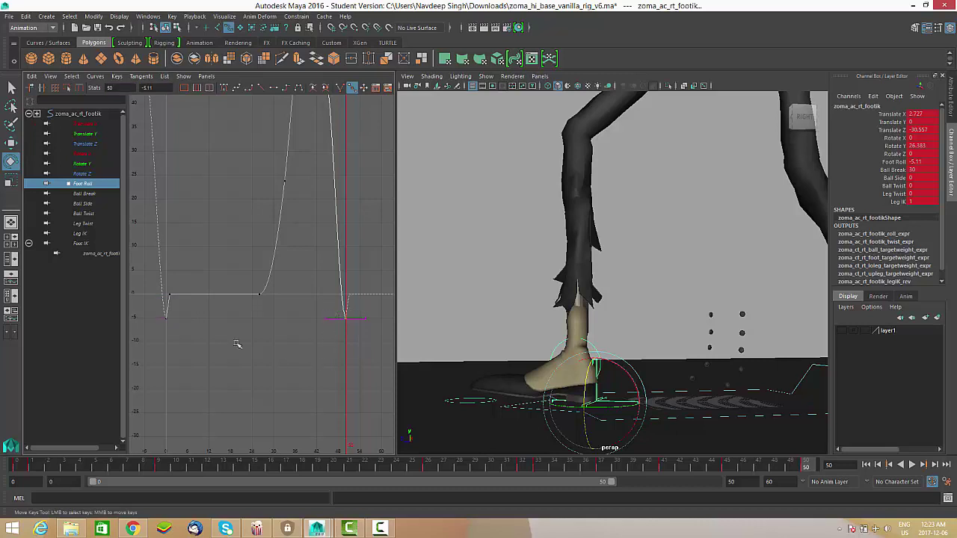
middle_click_drag(225, 382, 222, 365)
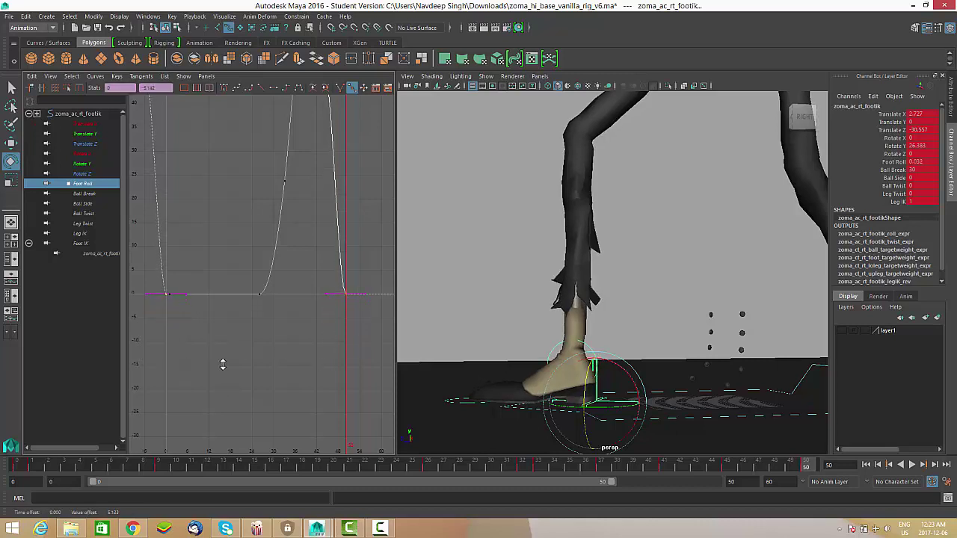
At frame 47, set the right foot's Foot Roll to about 28.3 and play back the walk from the side and front.
left_click_drag(794, 468, 758, 464)
right_click_drag(247, 269, 270, 236, "alt")
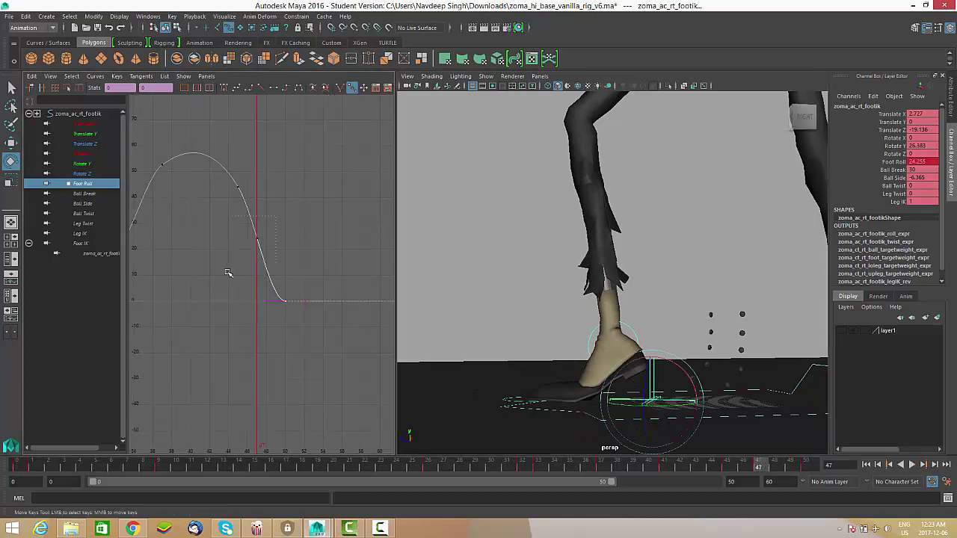
middle_click_drag(268, 238, 291, 250)
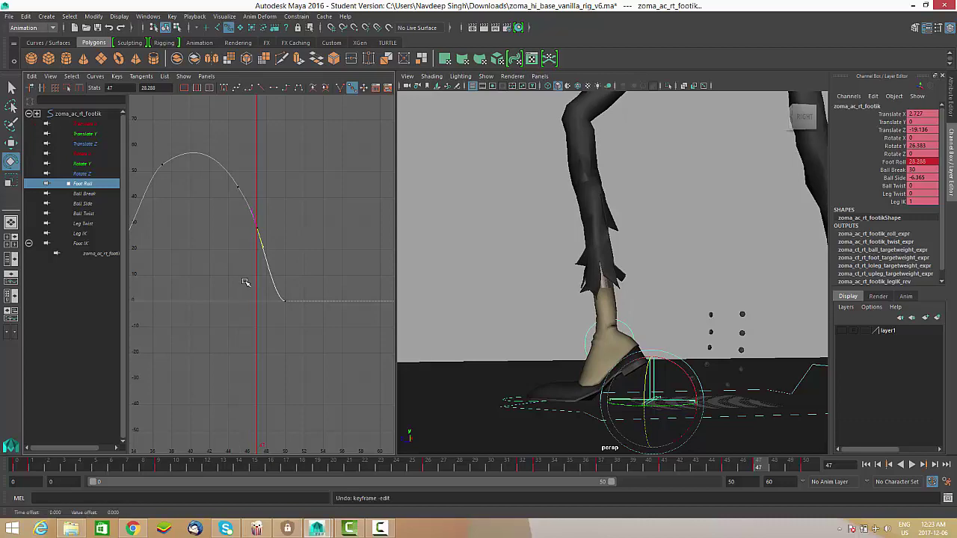
left_click(912, 464)
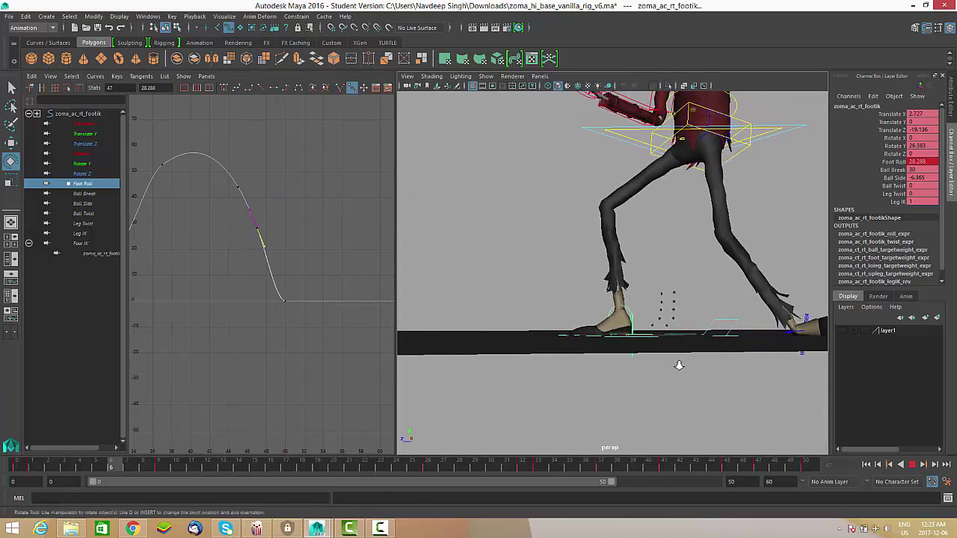
scroll(696, 361, "down", 5)
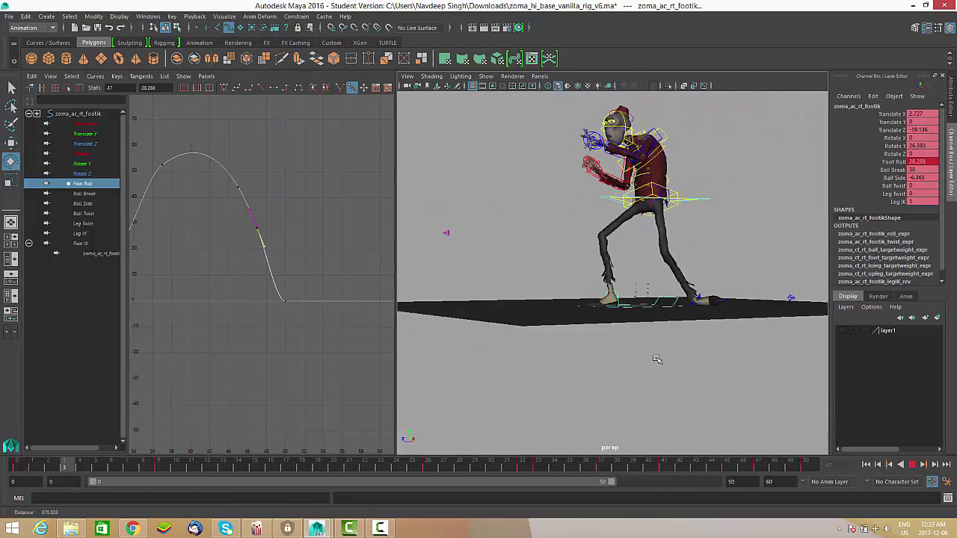
left_click_drag(657, 359, 743, 419, "alt")
left_click_drag(733, 341, 630, 327, "alt")
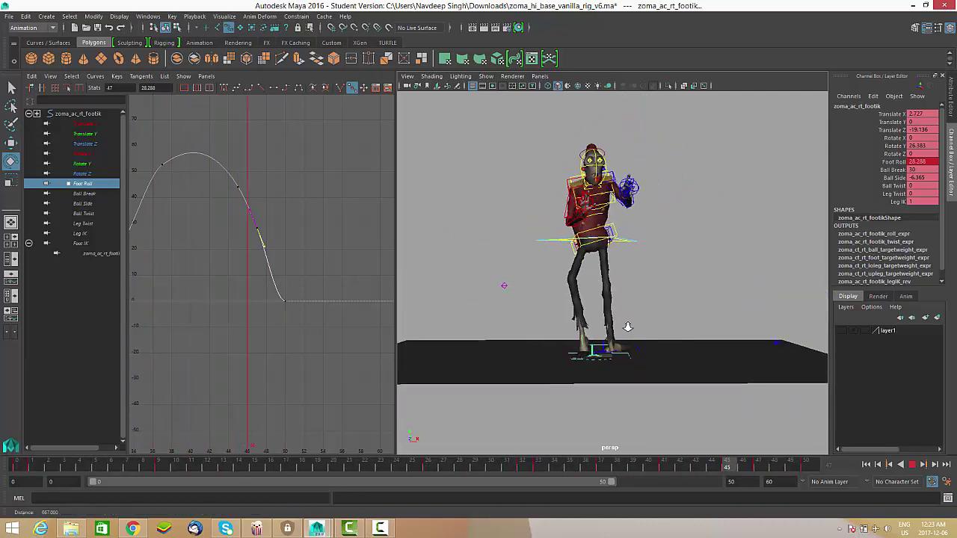
scroll(699, 360, "up", 5)
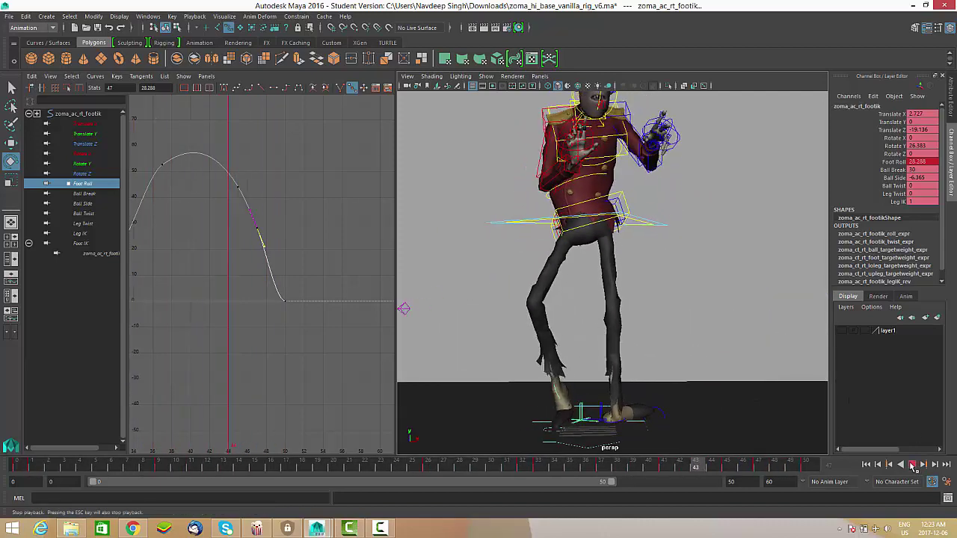
Select the pelvis control and, at frame 8, rotate it to about -11.1 in Z.
scroll(586, 302, "up", 3)
scroll(585, 302, "up", 3)
left_click(624, 244)
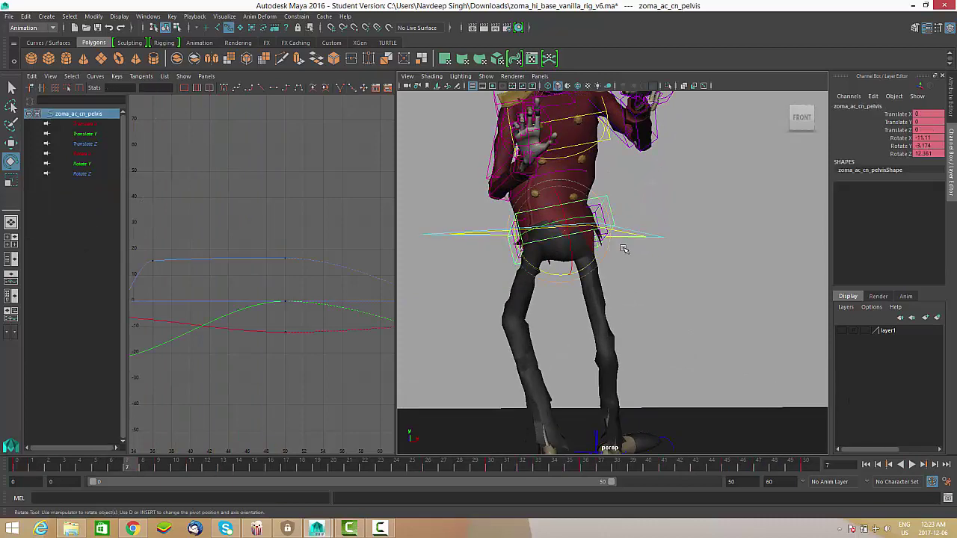
scroll(341, 356, "down", 4)
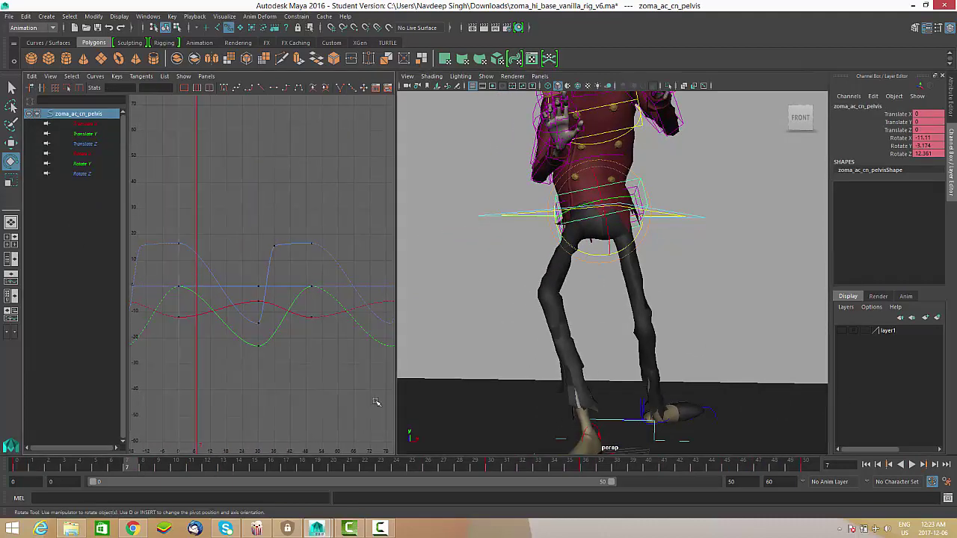
left_click_drag(124, 471, 145, 478)
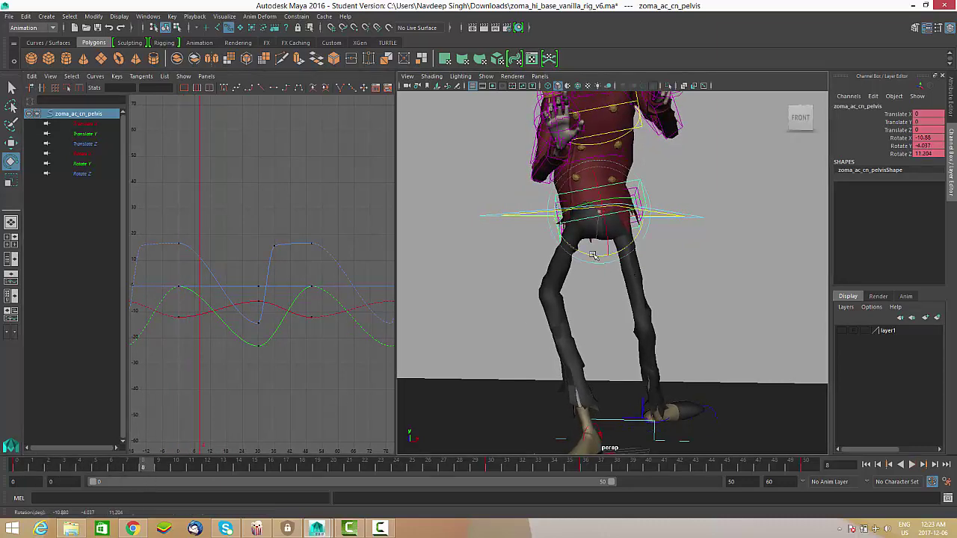
mouse_move(571, 244)
left_mouse_down()
mouse_move(558, 258)
mouse_move(572, 257)
left_mouse_up()
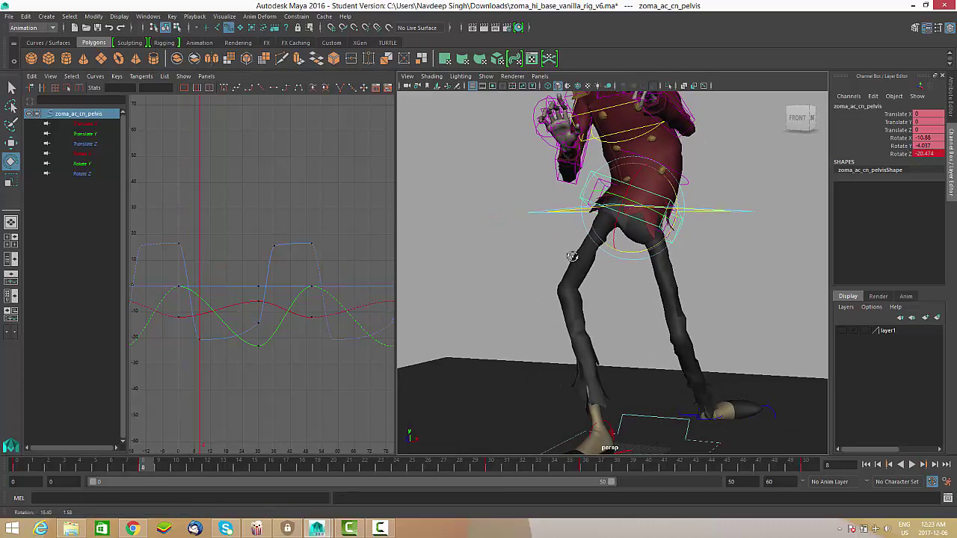
key("alt+v")
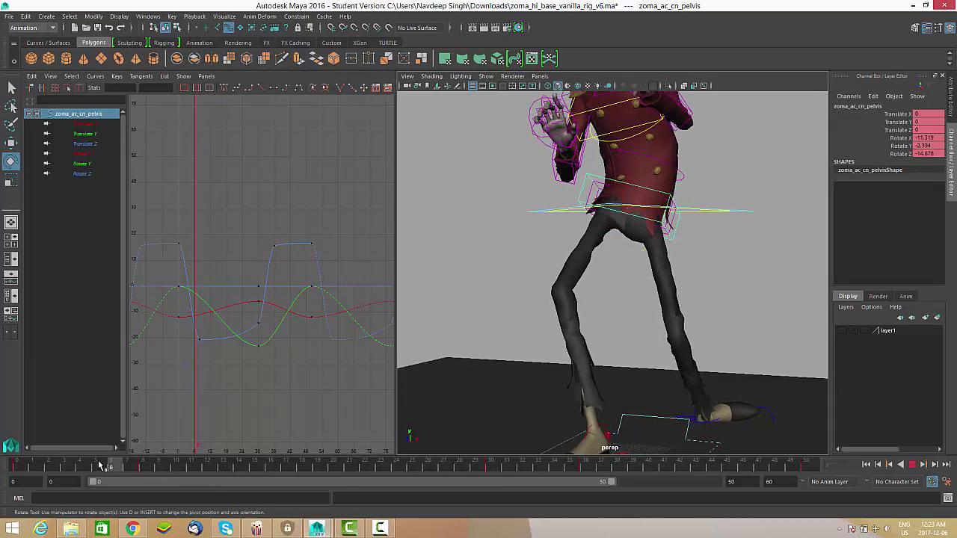
left_click(149, 471)
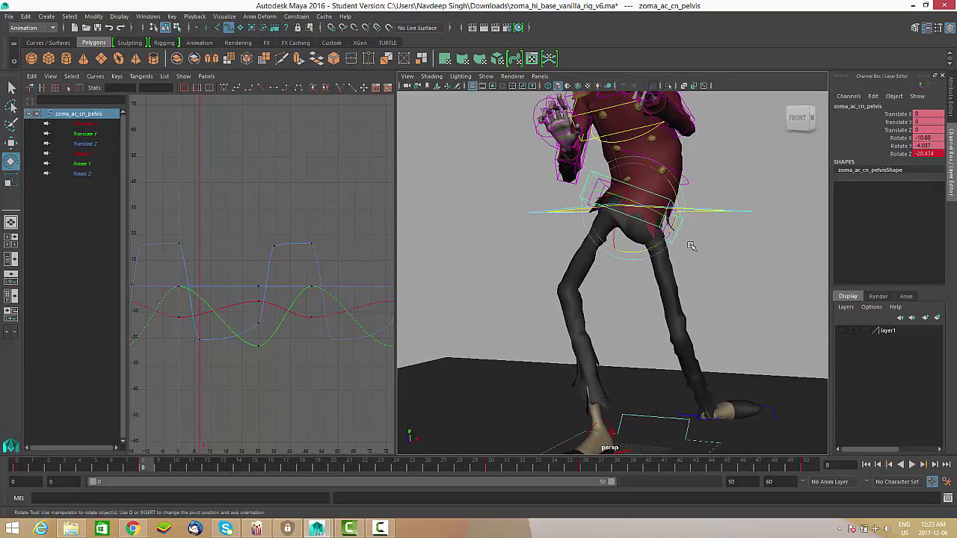
left_click_drag(635, 291, 635, 306, "alt")
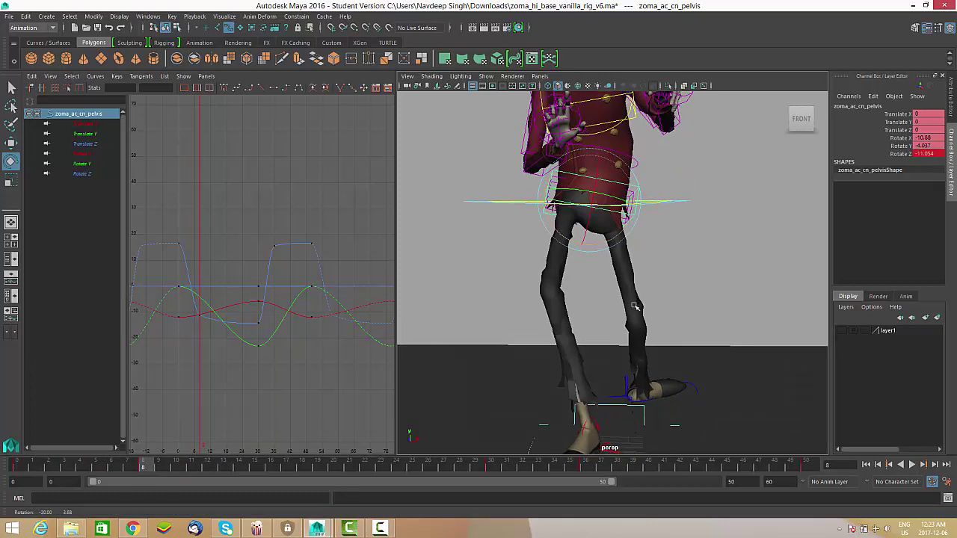
key("alt+v")
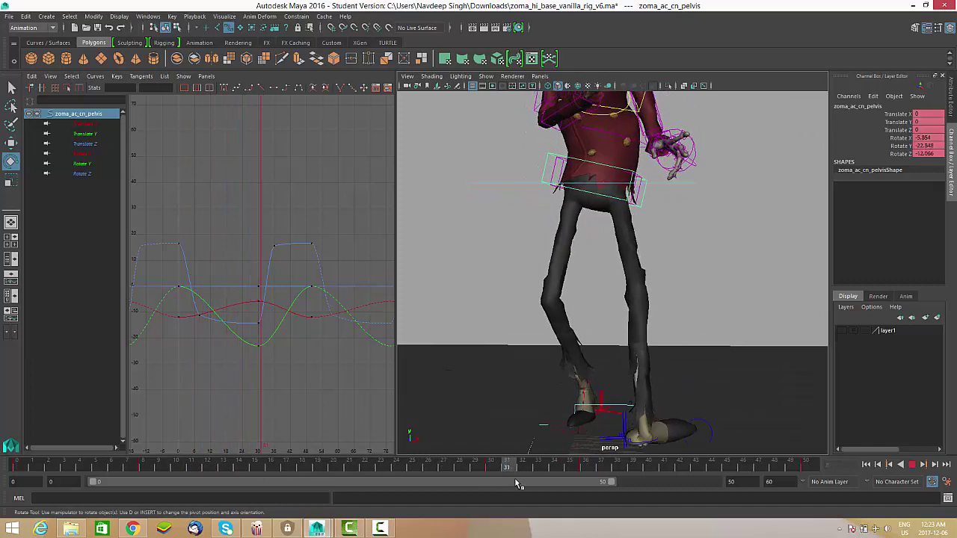
Scrub back to frame 21 and insert a key there on the pelvis Rotate Z curve.
left_click_drag(500, 467, 428, 468)
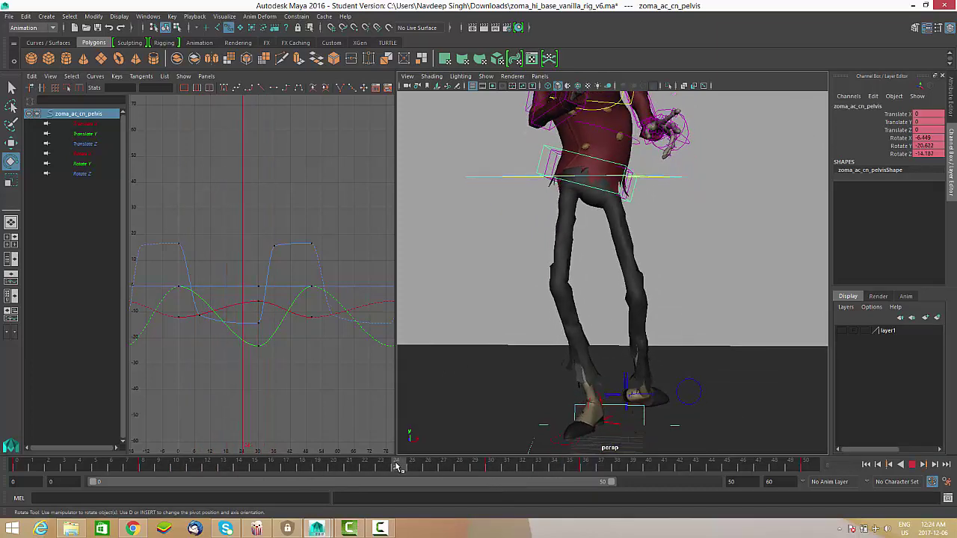
key("alt+v")
middle_click_drag(267, 336, 302, 309, "alt")
right_click_drag(302, 310, 280, 319, "alt")
left_click(301, 319)
middle_click_drag(280, 319, 282, 315, "alt")
right_click(282, 282)
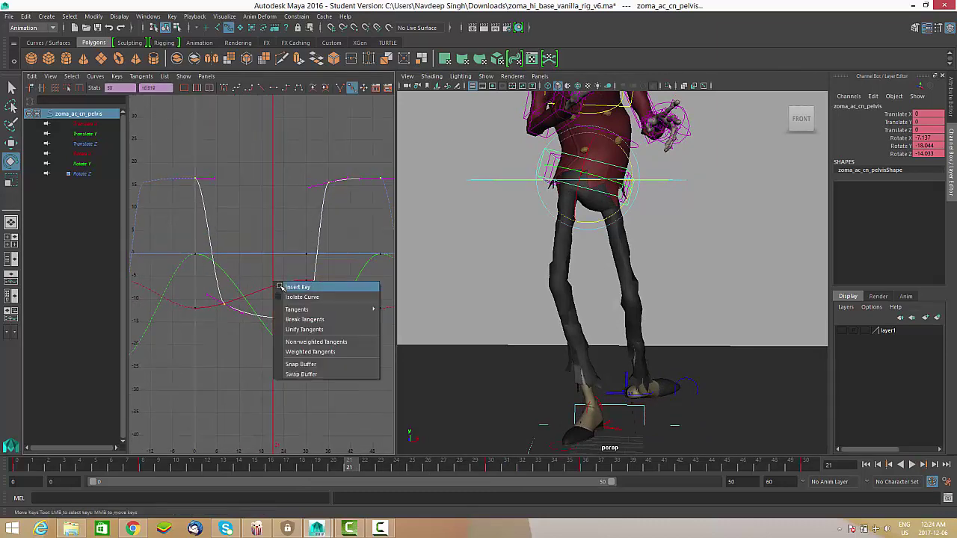
left_click(286, 287)
Raise the pelvis Rotate Z keys at frames 8 and 30 to about -8 and reshape the tangent at frame 8.
left_click_drag(282, 292, 270, 319)
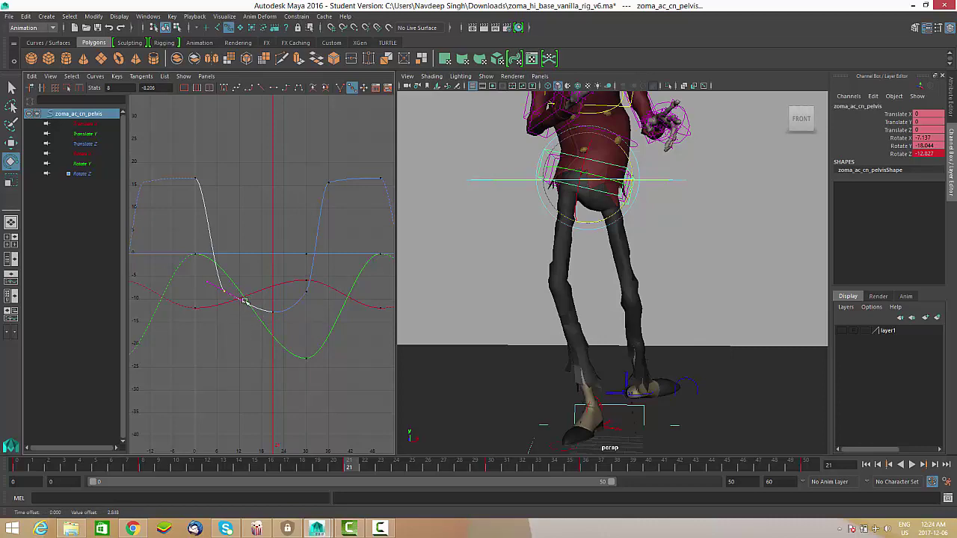
middle_click_drag(243, 338, 246, 338)
middle_click_drag(279, 325, 229, 370, "alt")
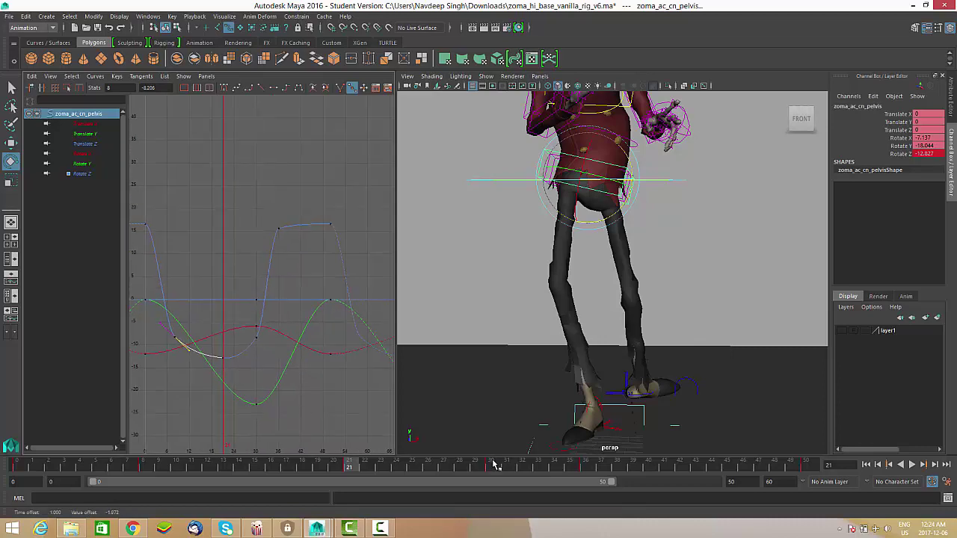
Lower the pelvis Rotate Z keys at frames 0, 36 and 50 together by about 1.9, bringing frame 36 to about 13.7.
left_click_drag(495, 465, 586, 475)
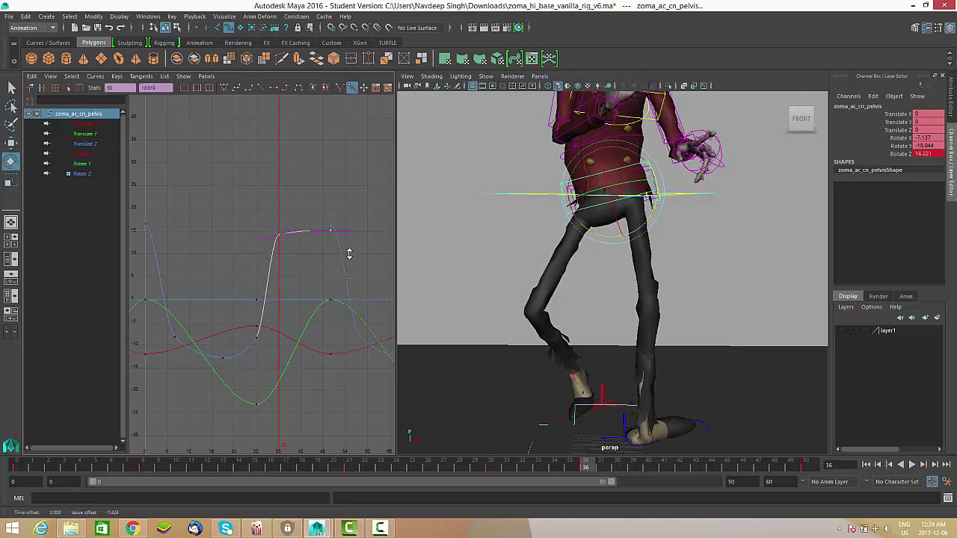
key("ctrl+z")
left_click_drag(138, 235, 139, 235, "shift")
middle_click_drag(273, 252, 273, 258, "shift")
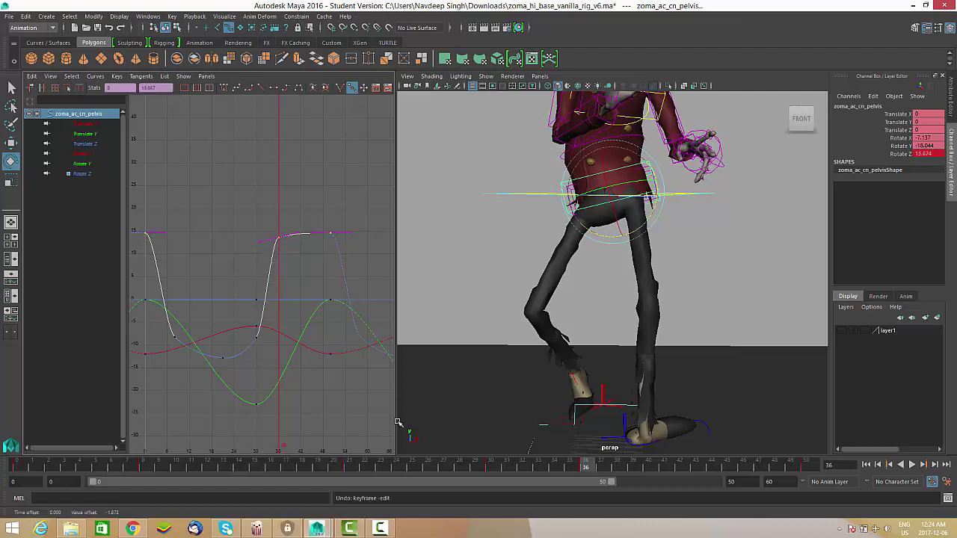
Key the pelvis Rotate Z at frame 42 to about 16, slope the tangents at frames 0 and 50 downward, and check the playback.
left_click_drag(599, 477, 687, 468)
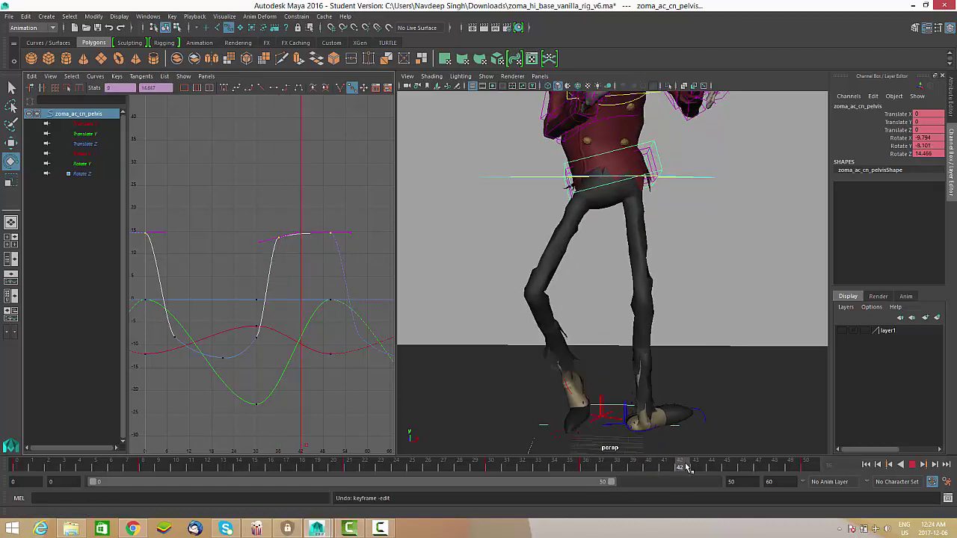
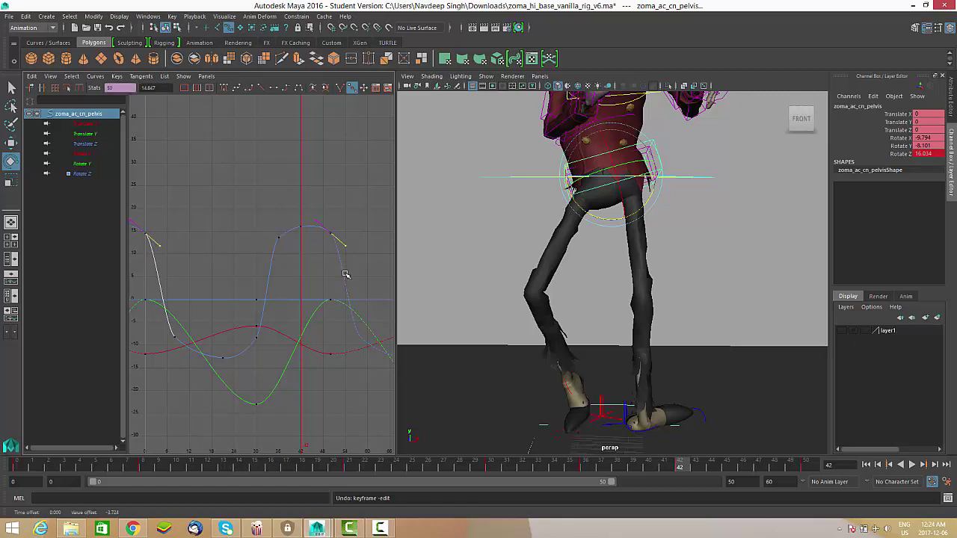
left_click(910, 465)
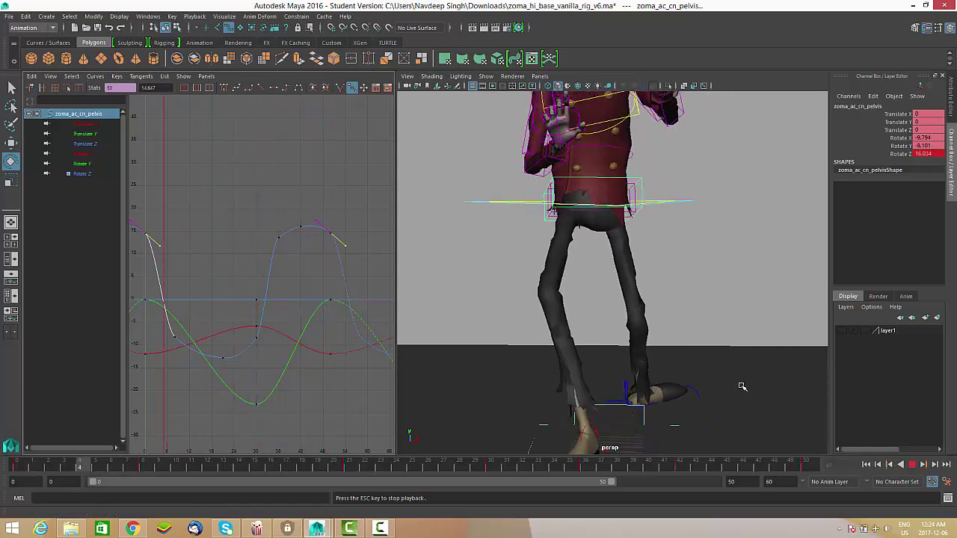
right_click_drag(711, 357, 660, 352, "alt")
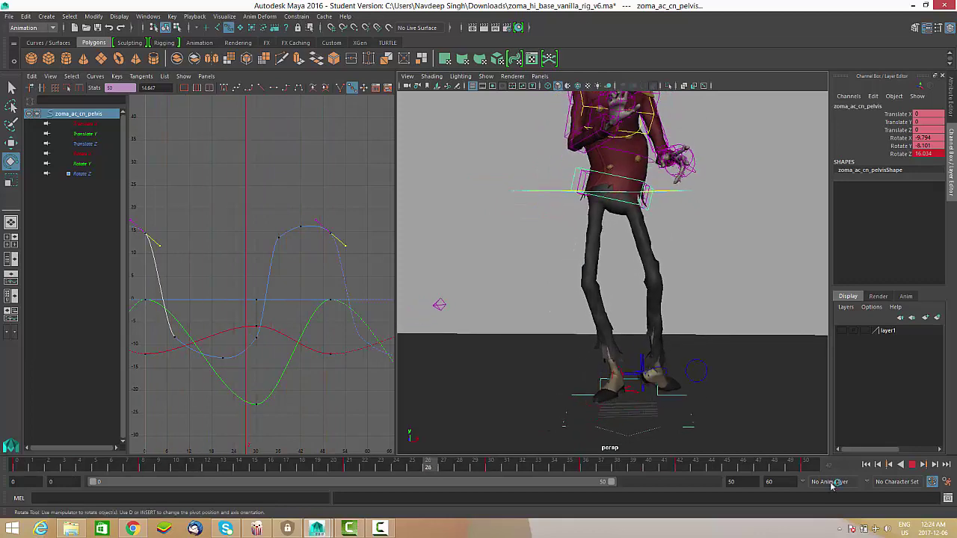
left_click(913, 466)
Shift the pelvis keys at frames 0, 8 and 50 two frames earlier on all curves and review the playback.
left_click_drag(62, 471, 16, 470)
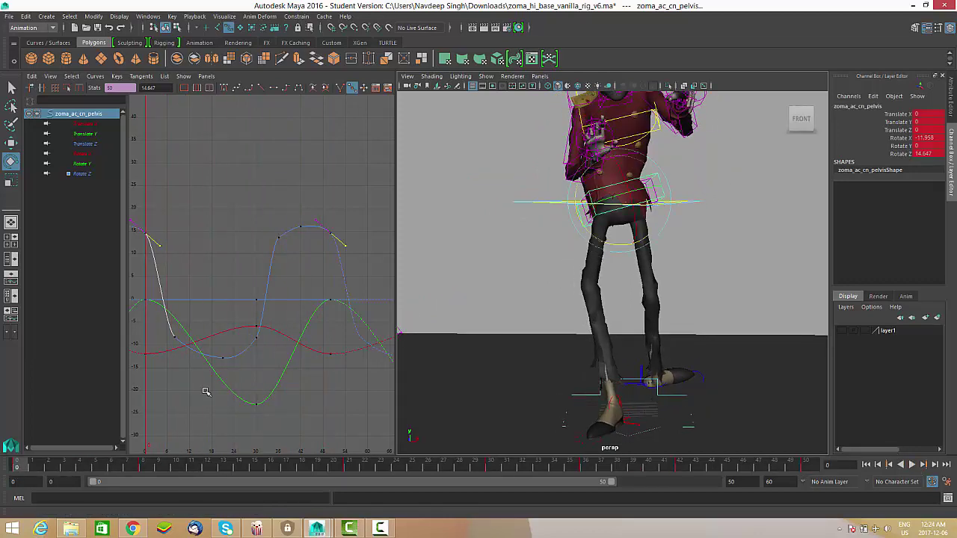
middle_click_drag(256, 361, 299, 358, "alt")
left_click_drag(121, 436, 121, 436)
middle_click_drag(228, 402, 205, 396, "alt")
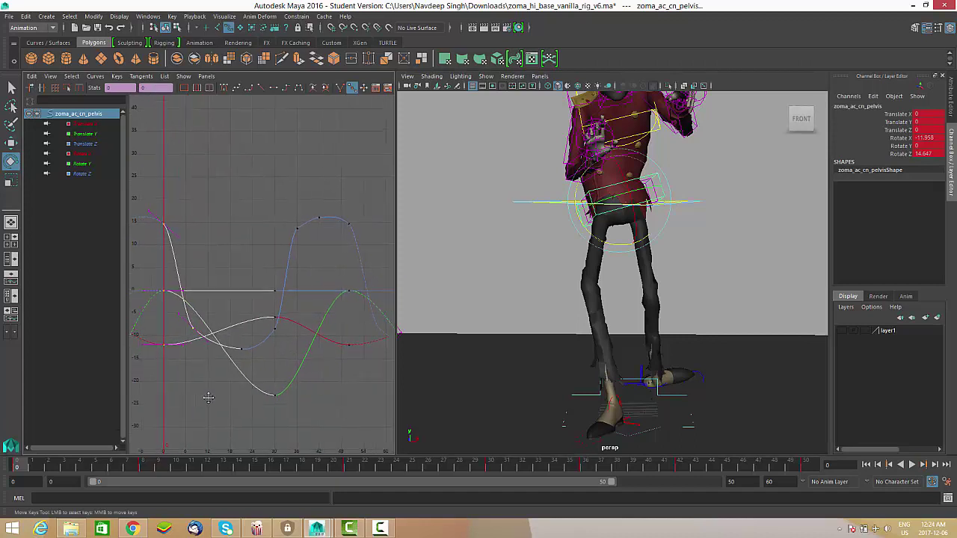
scroll(310, 308, "down", 2)
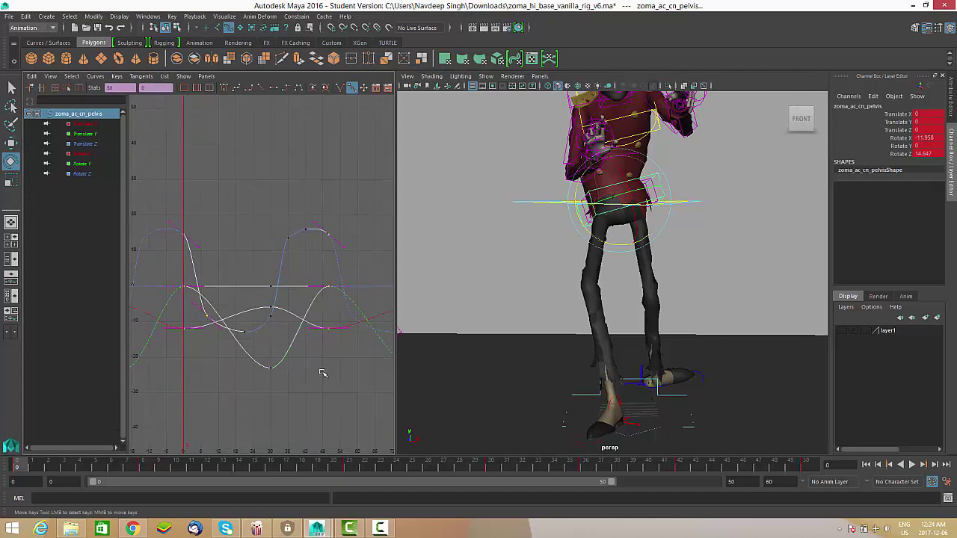
middle_click_drag(337, 402, 334, 399, "shift")
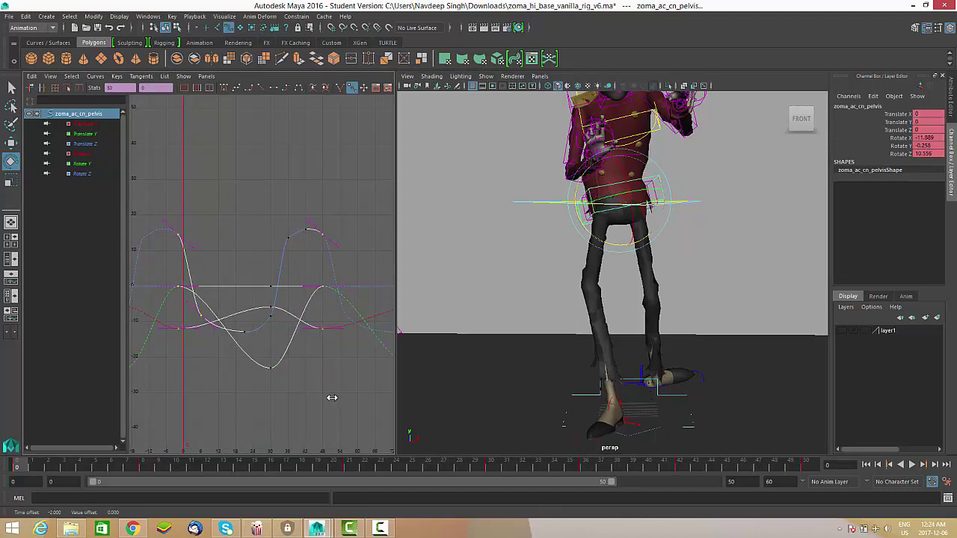
left_click(912, 465)
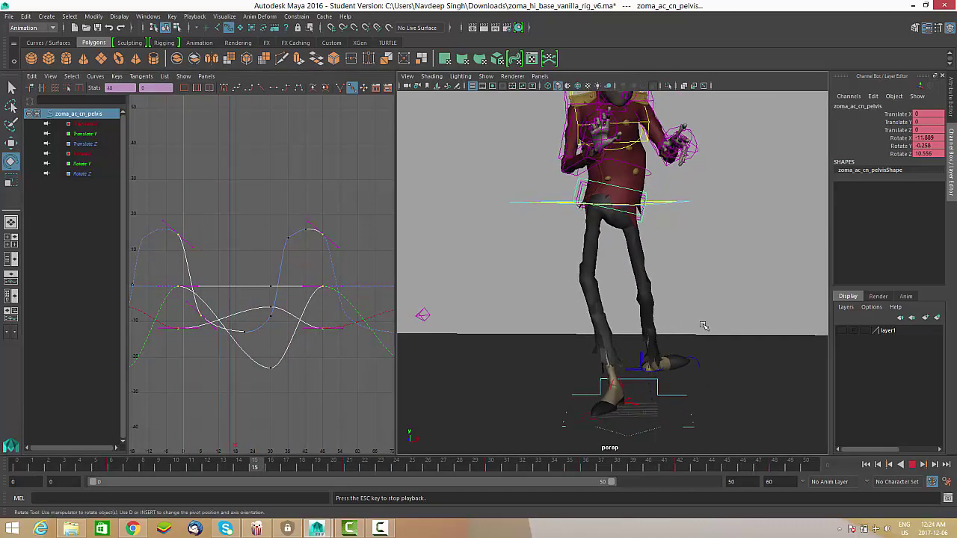
mouse_move(676, 356)
left_mouse_down("alt")
mouse_move(690, 323)
mouse_move(581, 349)
mouse_move(661, 344)
mouse_move(662, 357)
left_mouse_up("alt")
right_click_drag(663, 356, 707, 374, "alt")
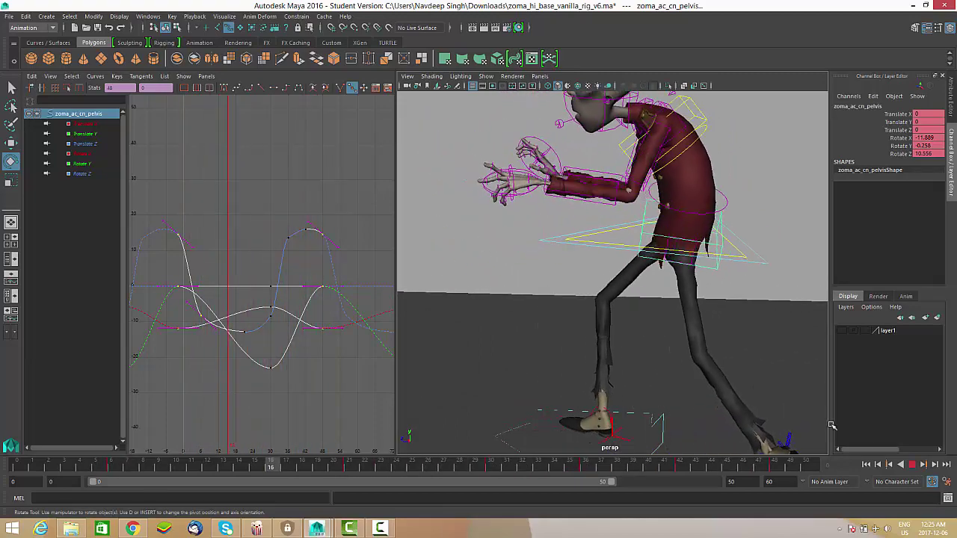
left_click(913, 465)
Raise the pelvis Rotate Z keys at frames 6, 21 and 30 together by about 1.8.
right_click_drag(620, 353, 706, 383, "alt")
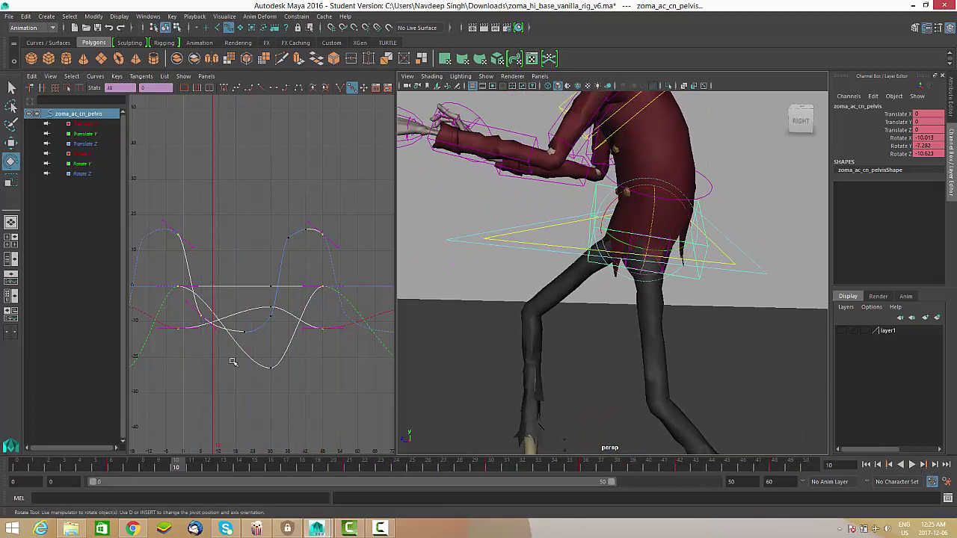
left_click(84, 174)
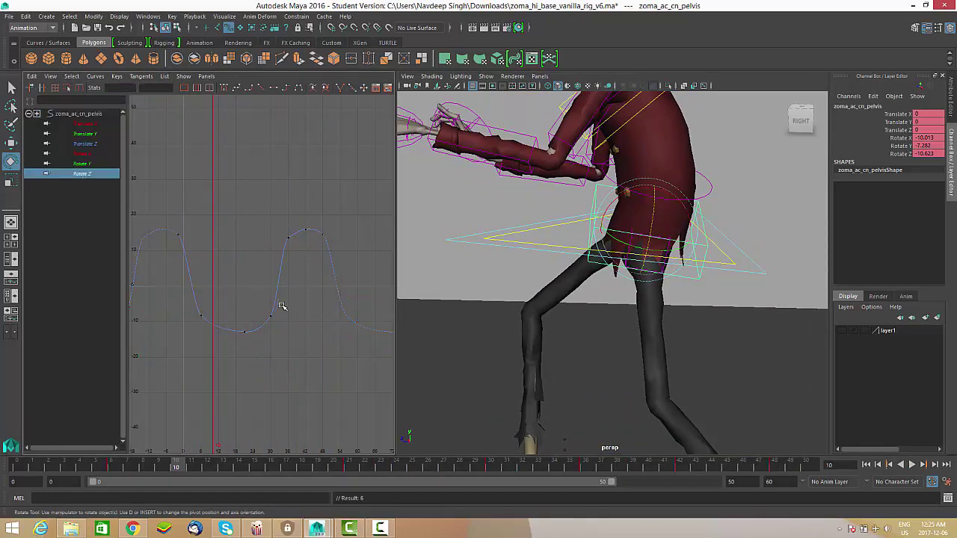
left_click_drag(187, 296, 280, 395)
middle_click_drag(280, 394, 277, 385)
mouse_move(598, 367)
left_mouse_down("alt")
mouse_move(706, 373)
mouse_move(603, 363)
left_mouse_up("alt")
key("ctrl+z")
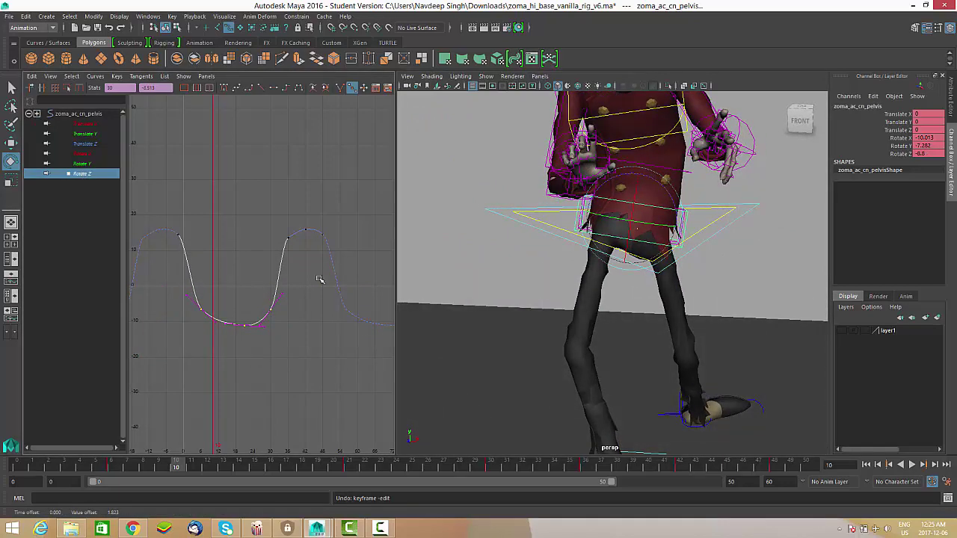
Lower the pelvis Rotate Z keys at frames -2, 36, 42 and 48 together, bringing frame 42 to about 10.3.
left_click_drag(404, 470, 617, 470)
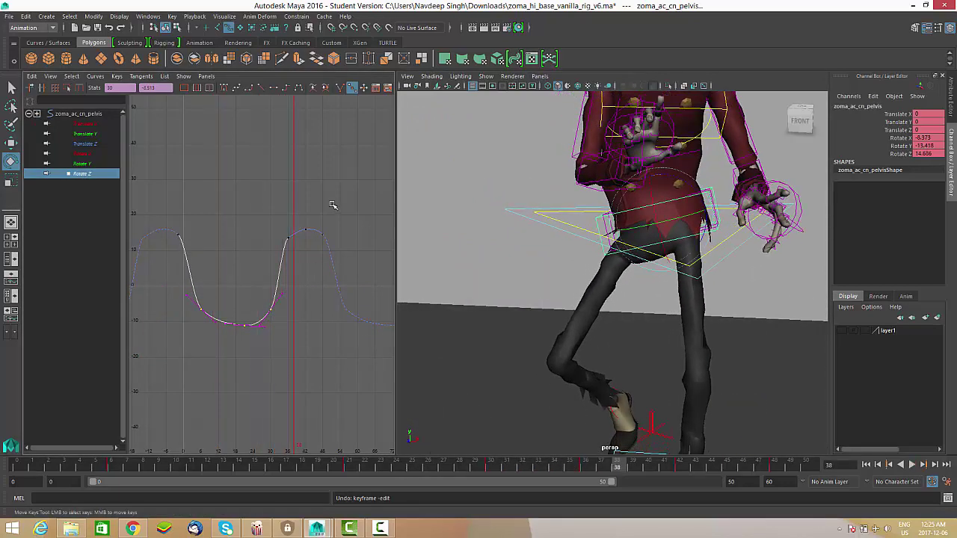
left_click_drag(217, 266, 219, 265, "shift")
middle_click_drag(262, 267, 263, 288)
left_click_drag(661, 312, 621, 280, "alt")
Insert a key on the pelvis Rotate Y curve at frame 42 and lower it to about -15.5.
left_click(89, 164)
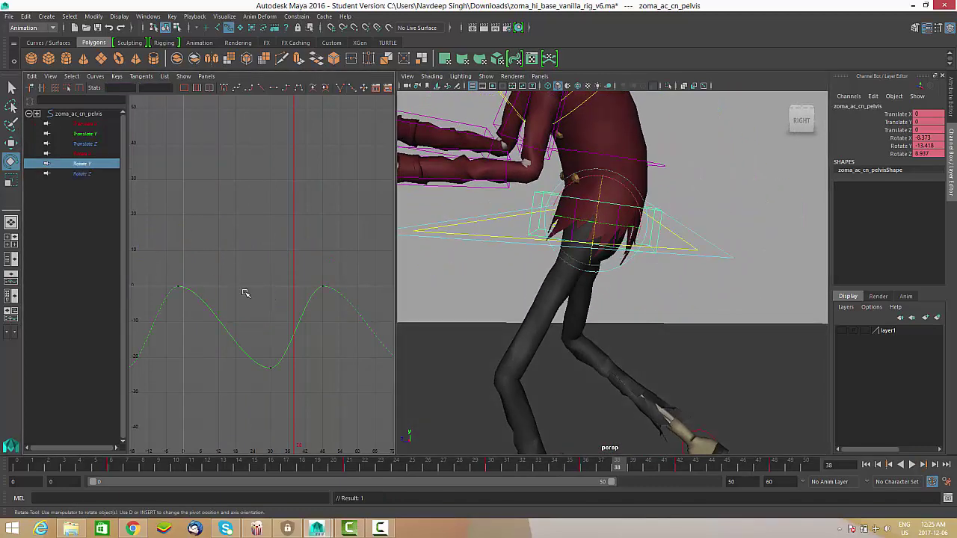
left_click_drag(610, 466, 689, 490)
right_click_drag(184, 280, 311, 309, "alt")
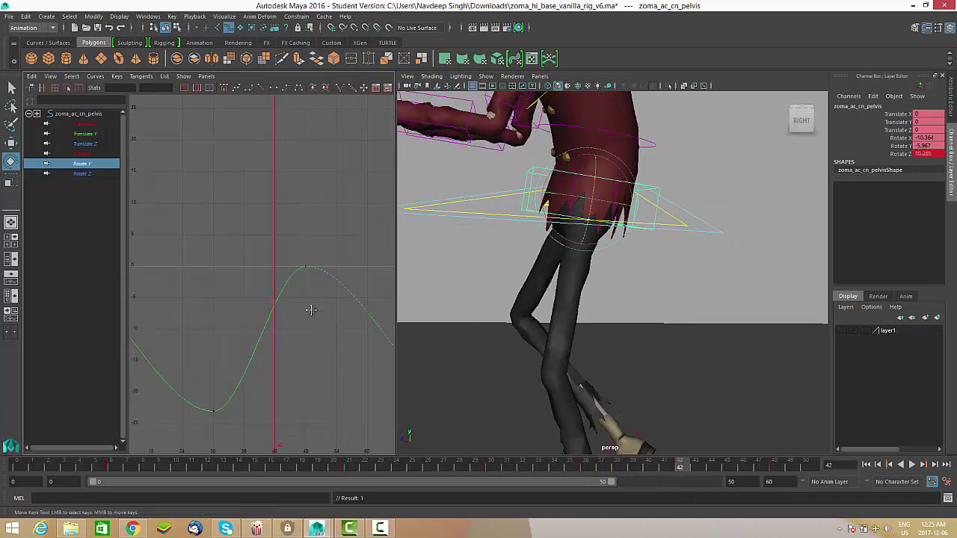
right_click(312, 316)
left_click(323, 331)
left_click_drag(308, 321, 246, 280)
right_click(252, 284)
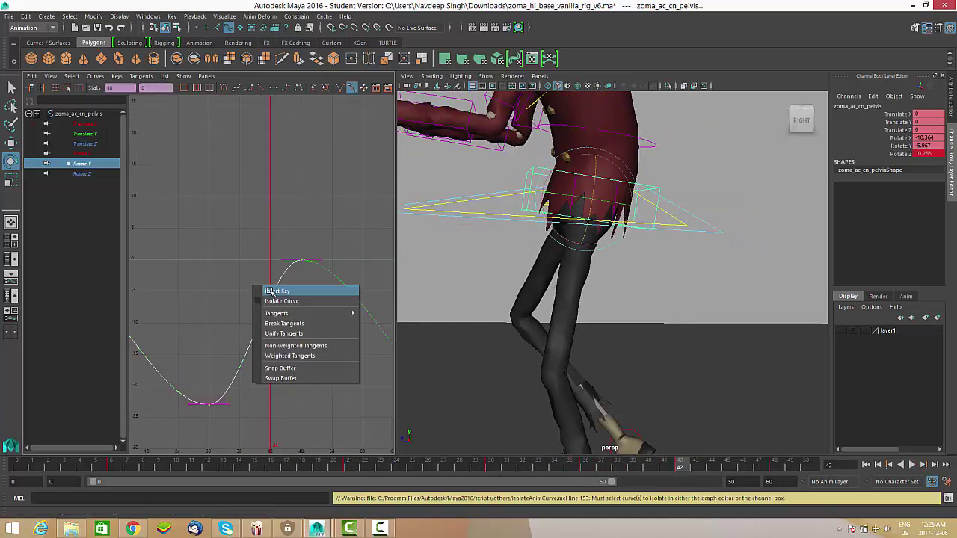
left_click(283, 290)
middle_click_drag(285, 320, 324, 381)
key("a")
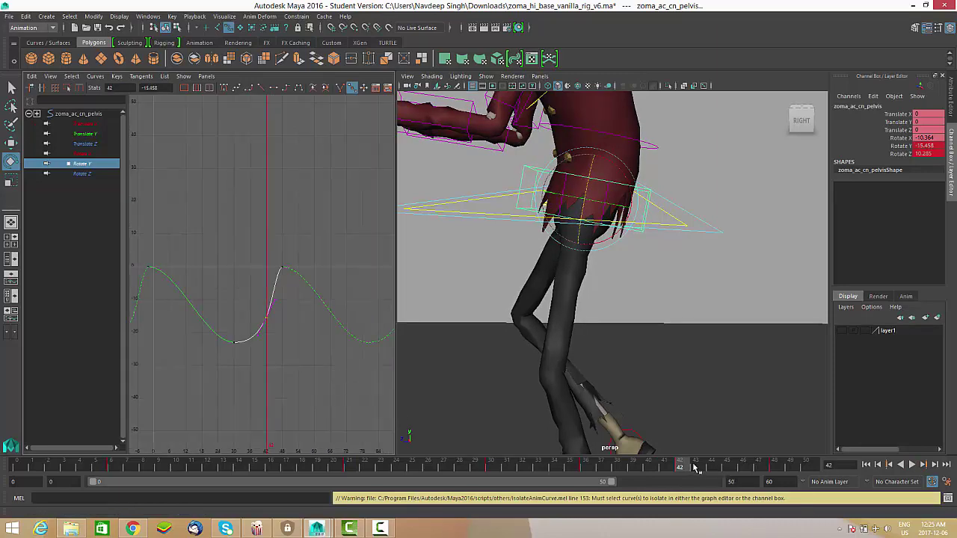
Lower the pelvis Rotate Y keys at frames -2 and 48 to about -3.8 and tilt their tangents upward.
left_click_drag(694, 467, 806, 470)
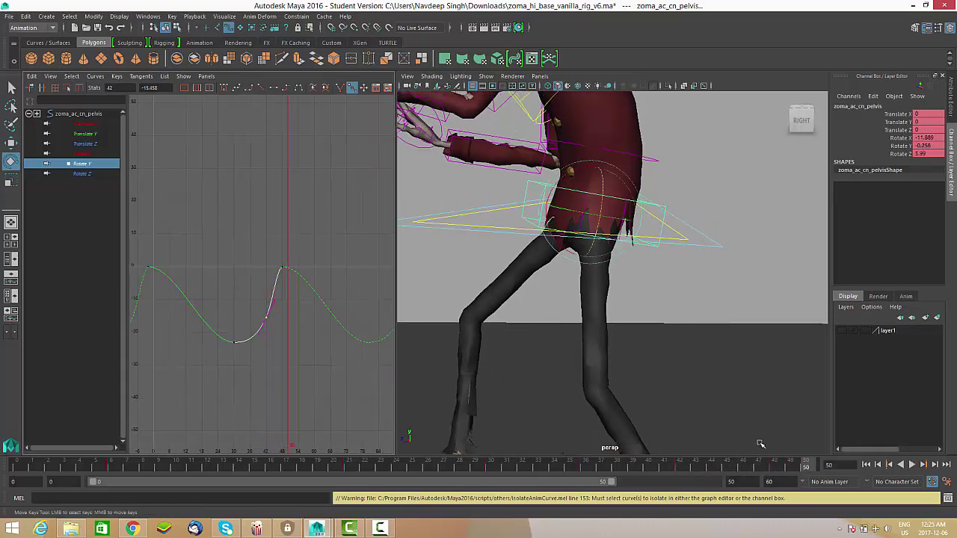
left_click_drag(257, 281, 256, 282)
middle_click_drag(258, 281, 318, 270, "alt")
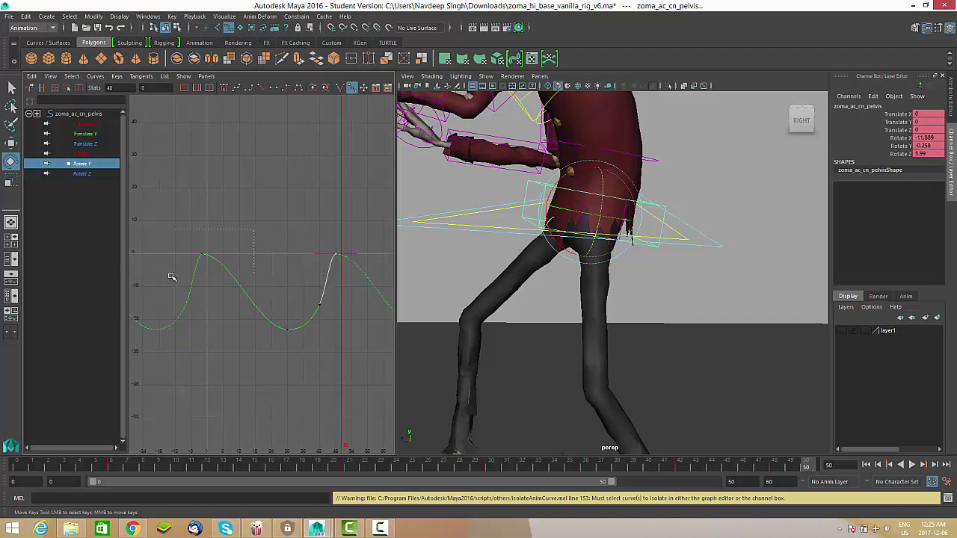
left_click_drag(171, 276, 171, 277, "shift")
middle_click_drag(211, 279, 211, 284)
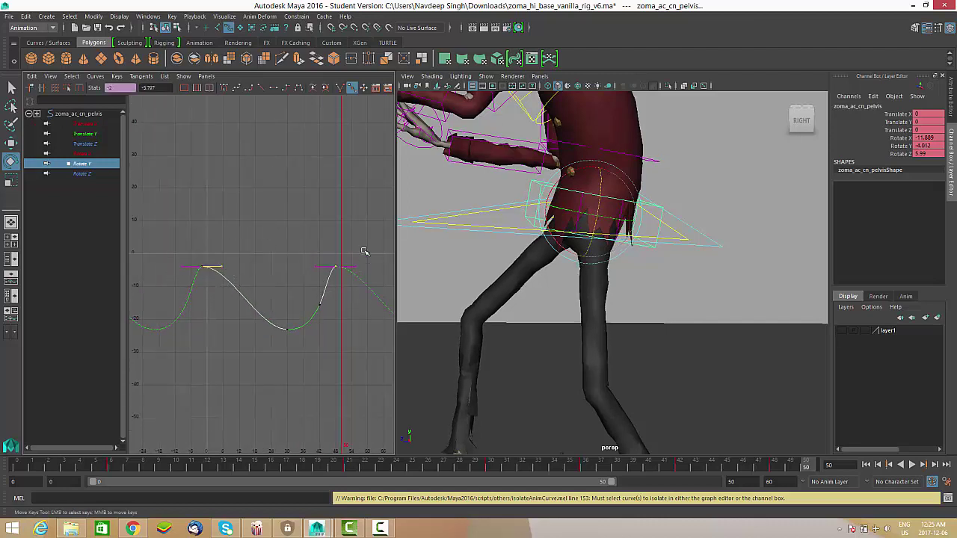
middle_click_drag(364, 296, 360, 281)
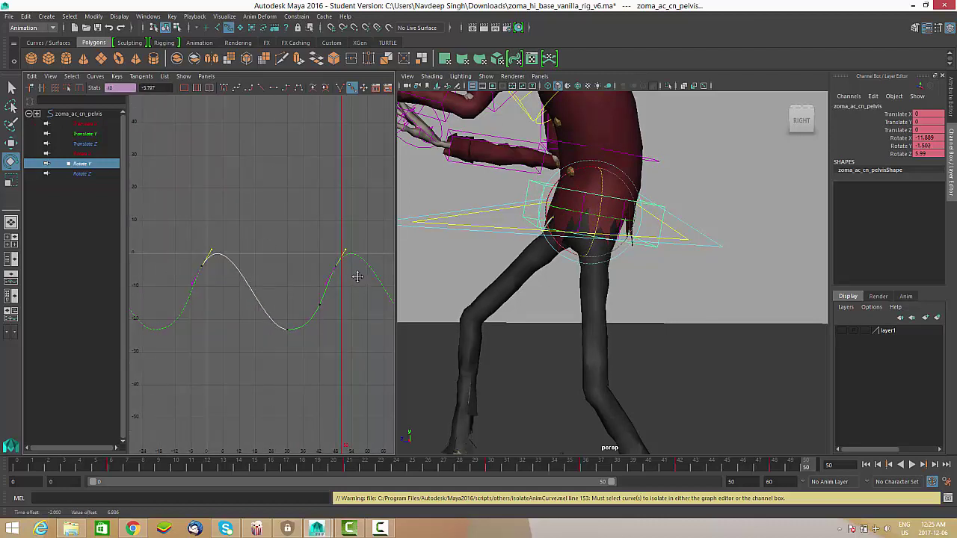
Add pelvis Rotate Y keys of about 1.5 at frame 5 and -2.2 at frame 16, and tilt the frame 5 tangent slightly upward.
mouse_move(78, 464)
left_mouse_down()
mouse_move(56, 465)
mouse_move(110, 468)
mouse_move(95, 467)
left_mouse_up()
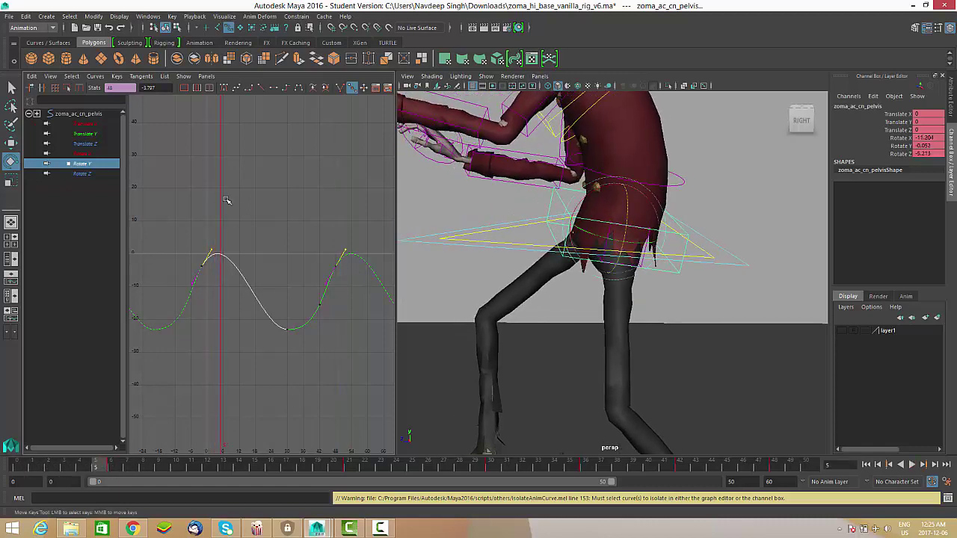
middle_click_drag(226, 276, 226, 273)
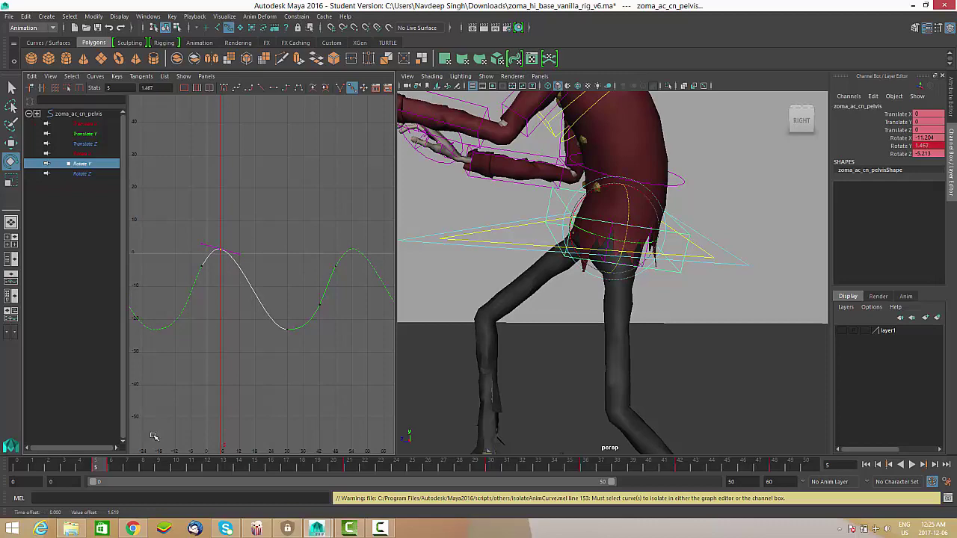
key("alt+v")
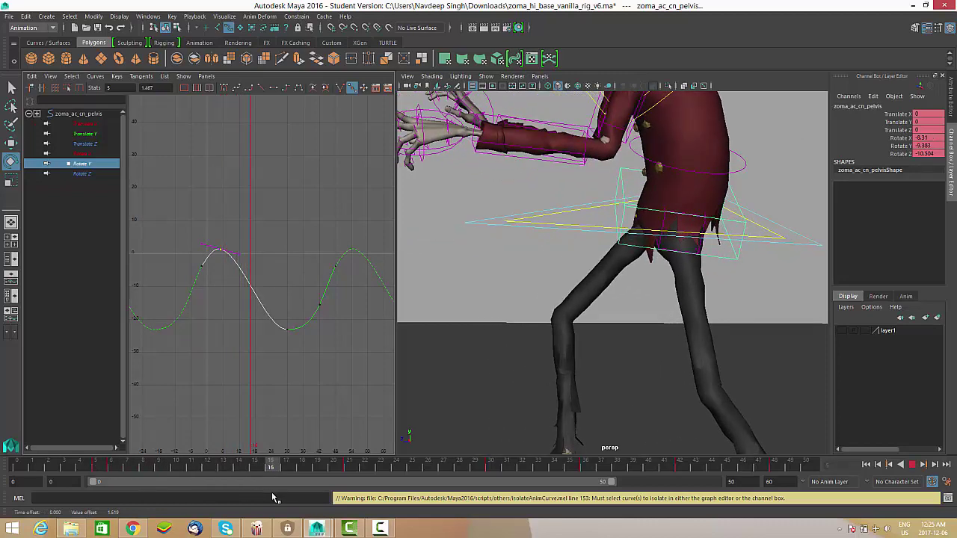
key("alt+v")
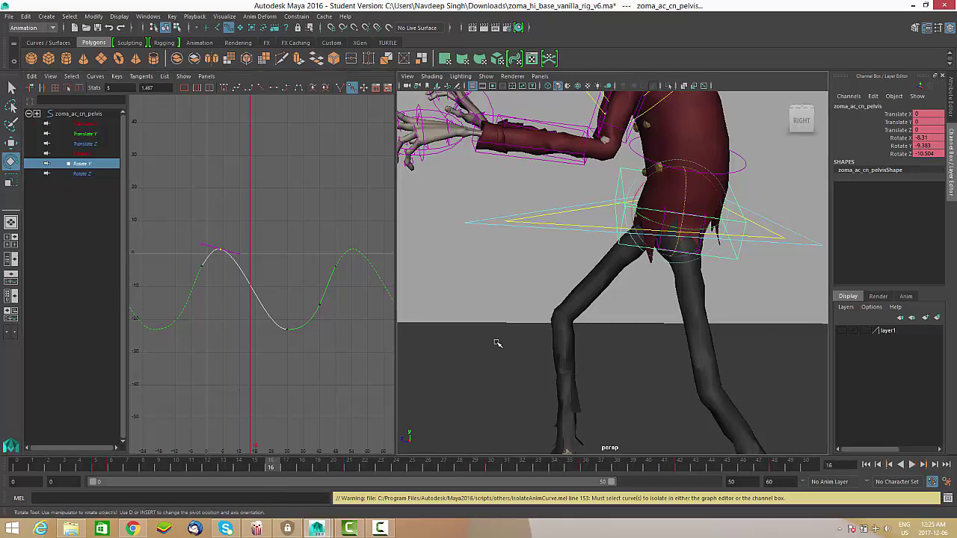
right_click(249, 274)
left_click(258, 278)
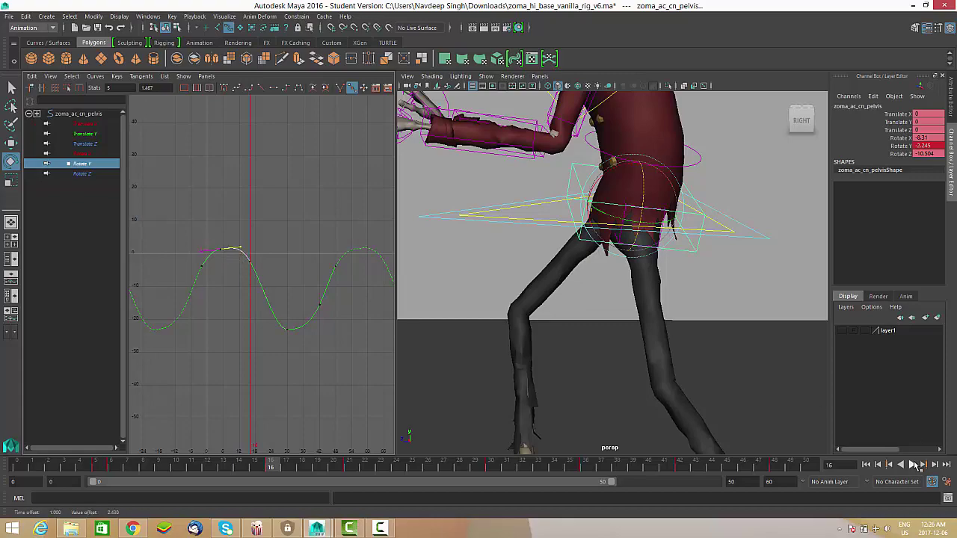
Play back the walk cycle and examine the pelvis and body motion from the front and the side.
left_click(914, 464)
left_click_drag(639, 354, 634, 309, "alt")
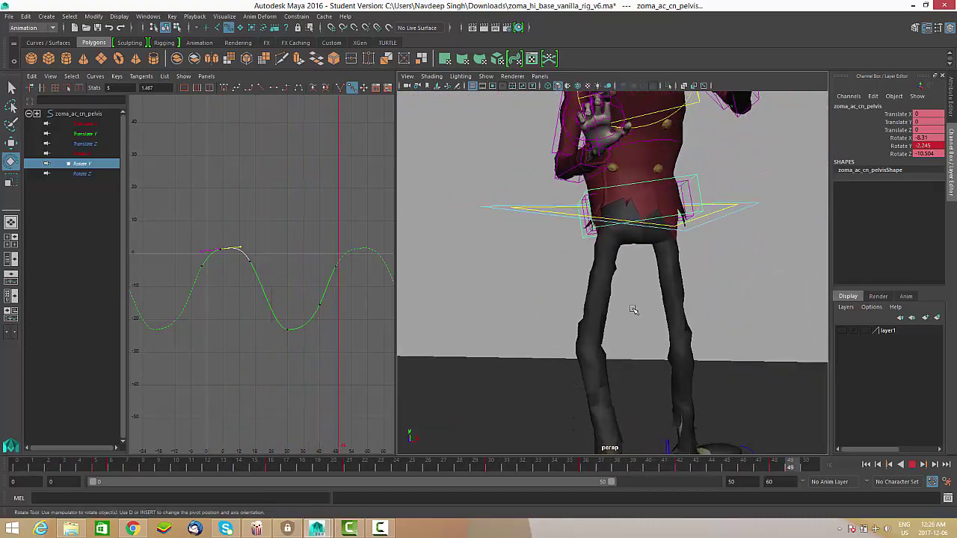
right_click_drag(633, 309, 665, 313, "alt")
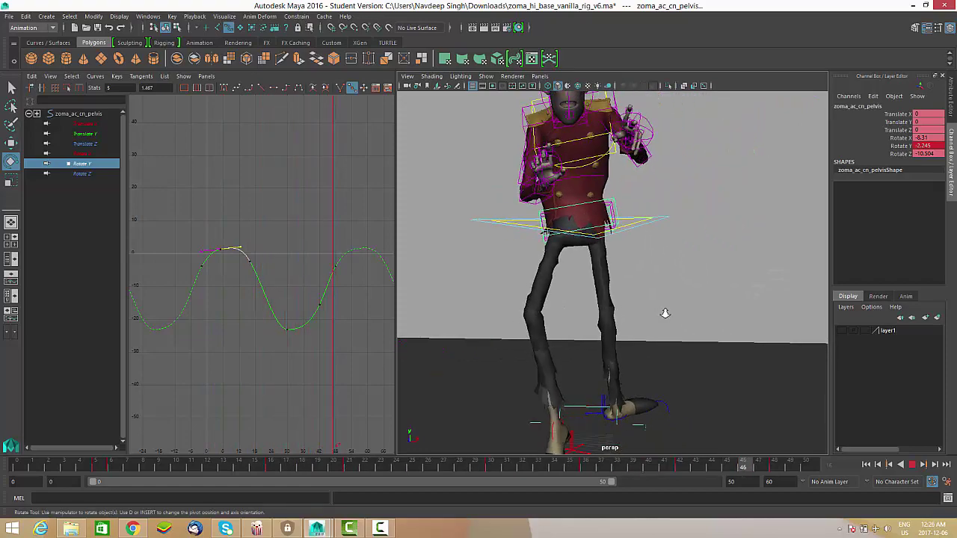
left_click_drag(665, 313, 695, 320, "alt")
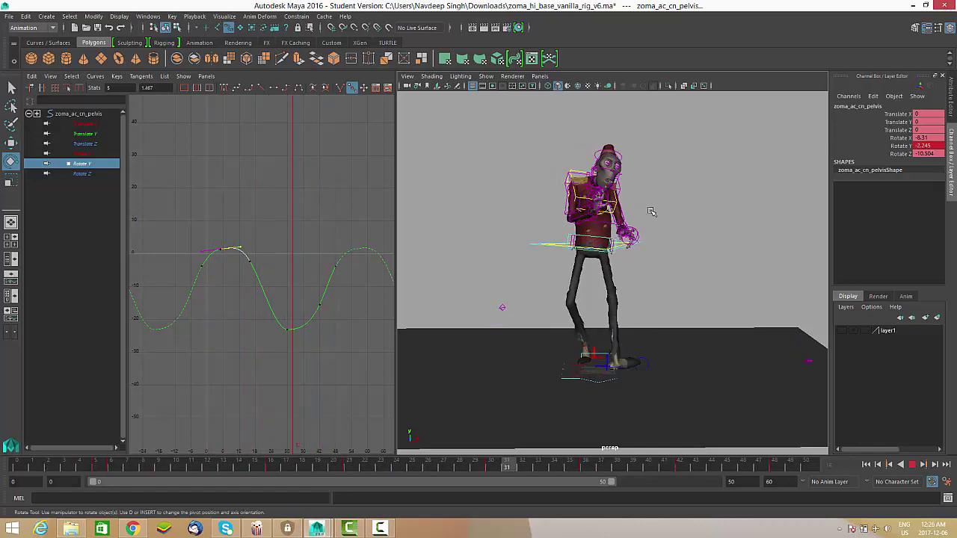
left_click_drag(674, 278, 604, 305, "alt")
right_click_drag(604, 305, 628, 326, "alt")
left_click_drag(628, 326, 597, 329, "alt")
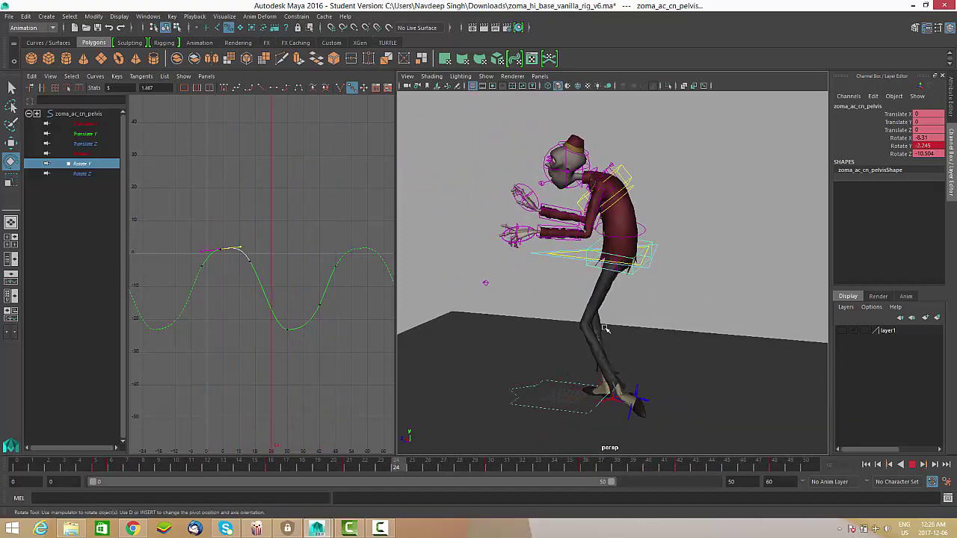
left_click_drag(598, 327, 546, 307, "alt")
left_click(913, 464)
Select the chest control, set a key on all its channels at frame 7, and return to frame 0.
right_click_drag(570, 226, 651, 262, "alt")
left_click(610, 202)
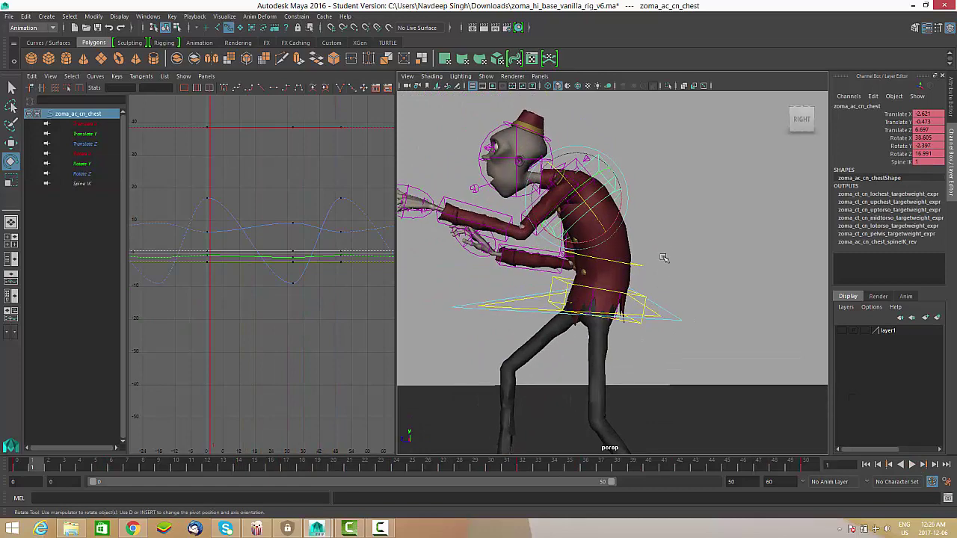
key("w")
left_click_drag(655, 255, 523, 262, "alt")
key("alt+v")
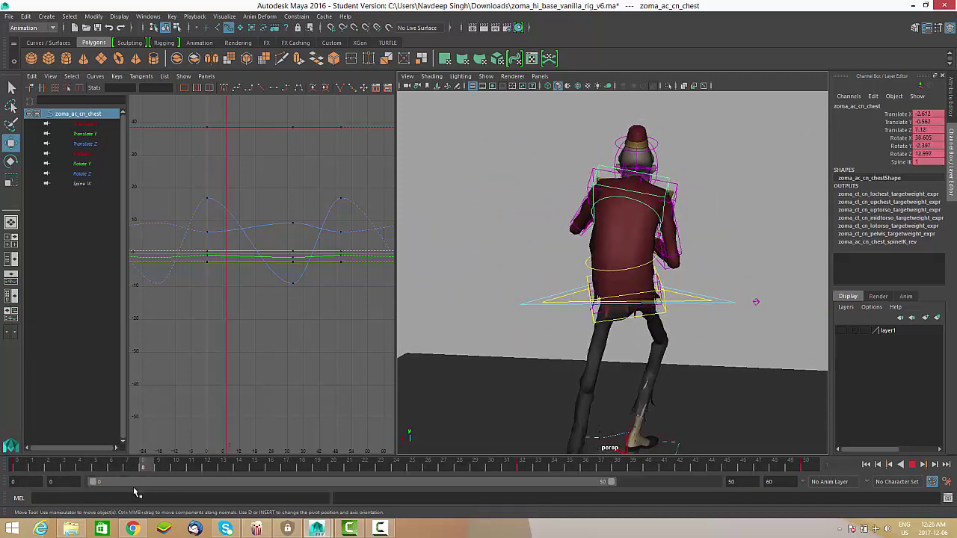
key("alt+v")
key("s")
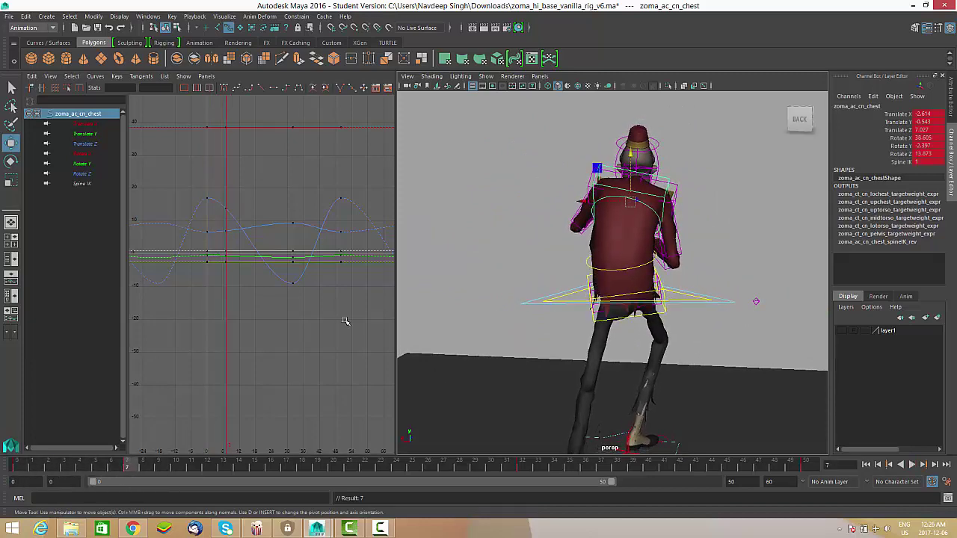
left_click_drag(124, 467, 17, 467)
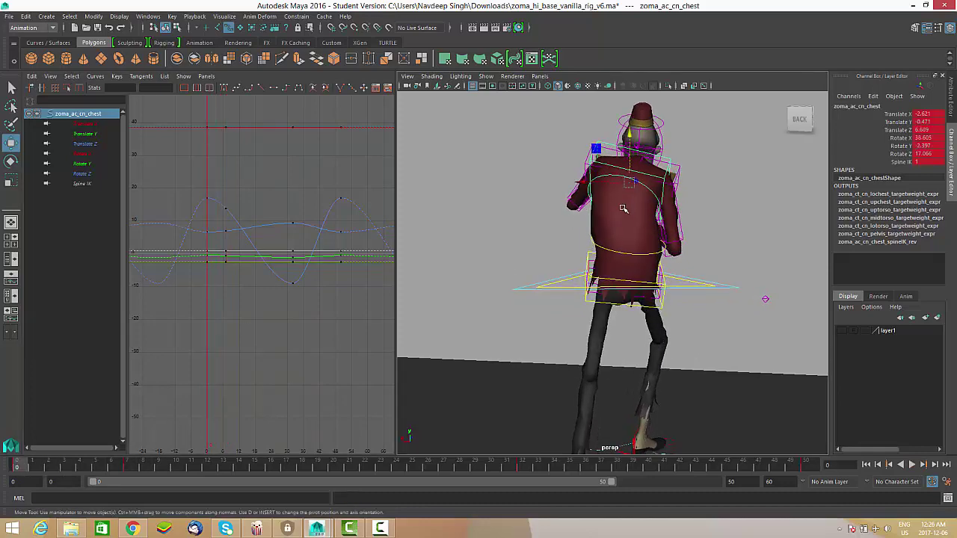
Rotate the chest to a Rotate Z of about 7.5 at frame 0 and hold that pose at frame 50.
key("e")
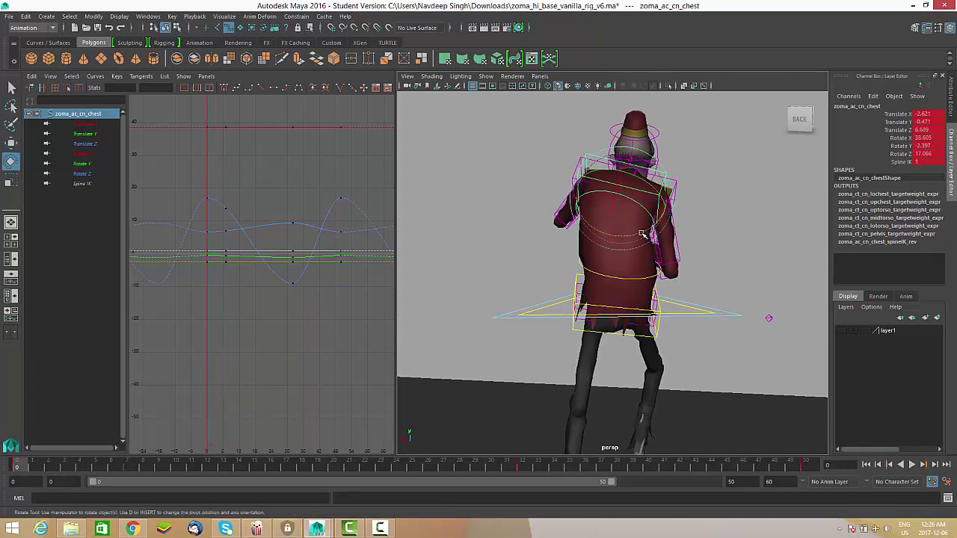
left_click_drag(643, 234, 575, 267)
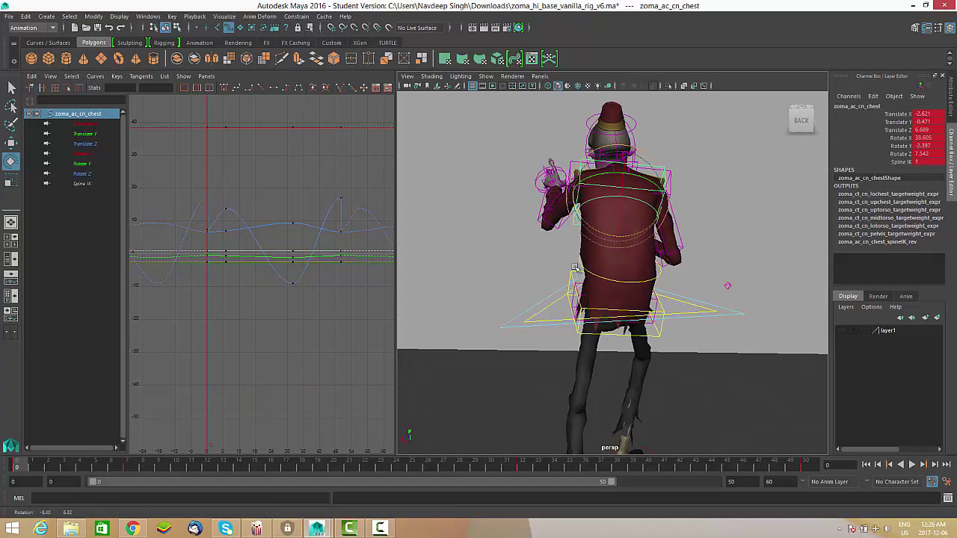
key("alt+v")
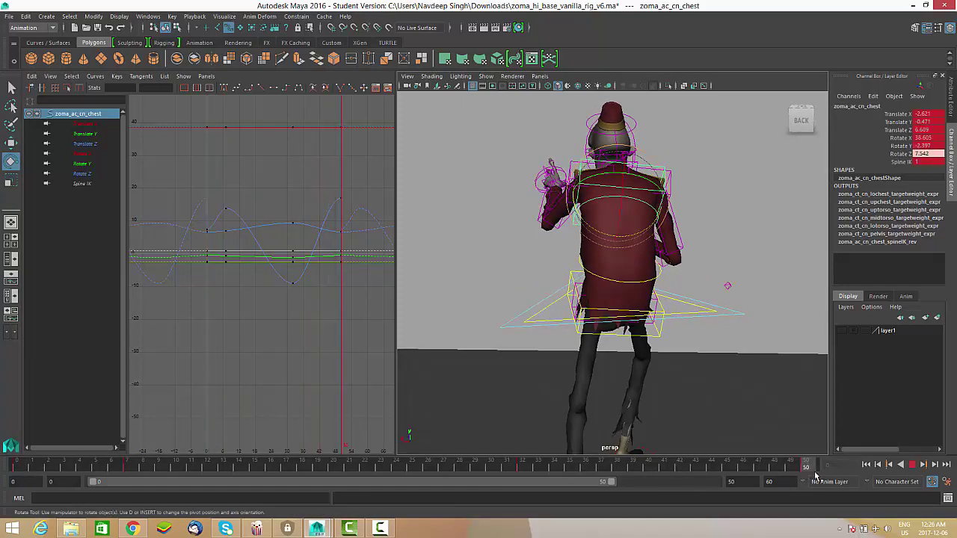
Shift the chest key from frame 32 to frame 37 and rotate the chest at frame 29 to a Rotate Z of about 3.4.
mouse_move(806, 465)
left_mouse_down()
mouse_move(577, 465)
mouse_move(523, 477)
mouse_move(611, 483)
mouse_move(598, 468)
mouse_move(487, 472)
left_mouse_up()
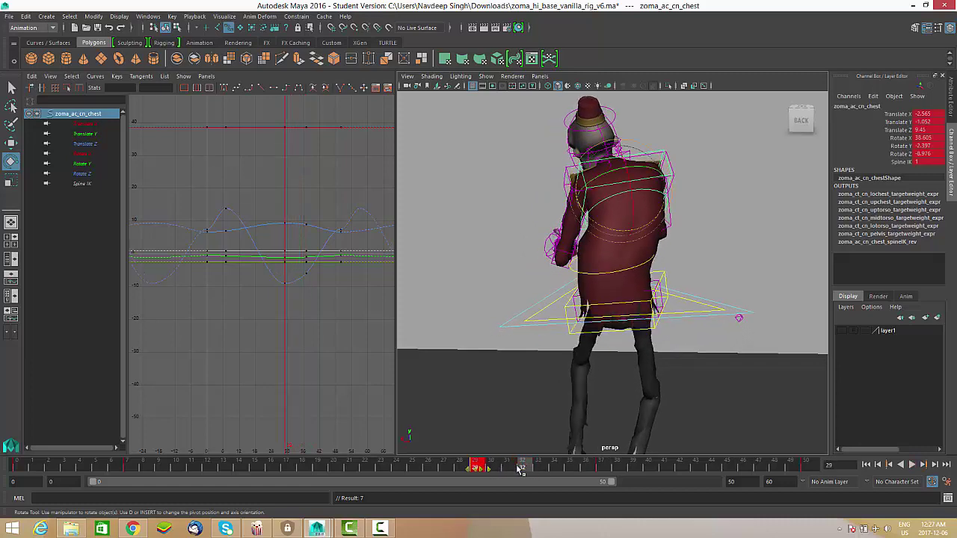
left_click(526, 469)
key("Escape")
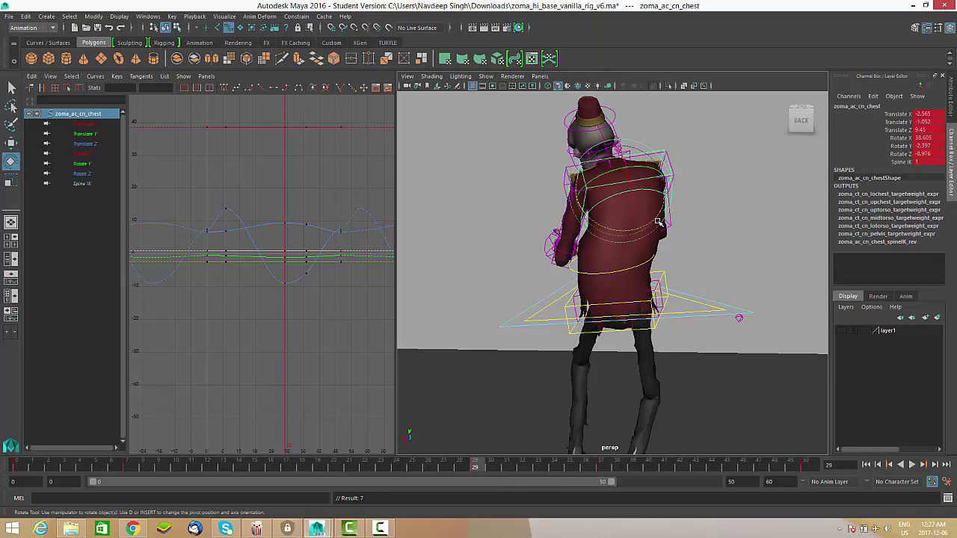
left_click_drag(658, 221, 793, 224)
Play back the walk cycle and move the chest key from frame 7 to frame 11.
left_click(912, 464)
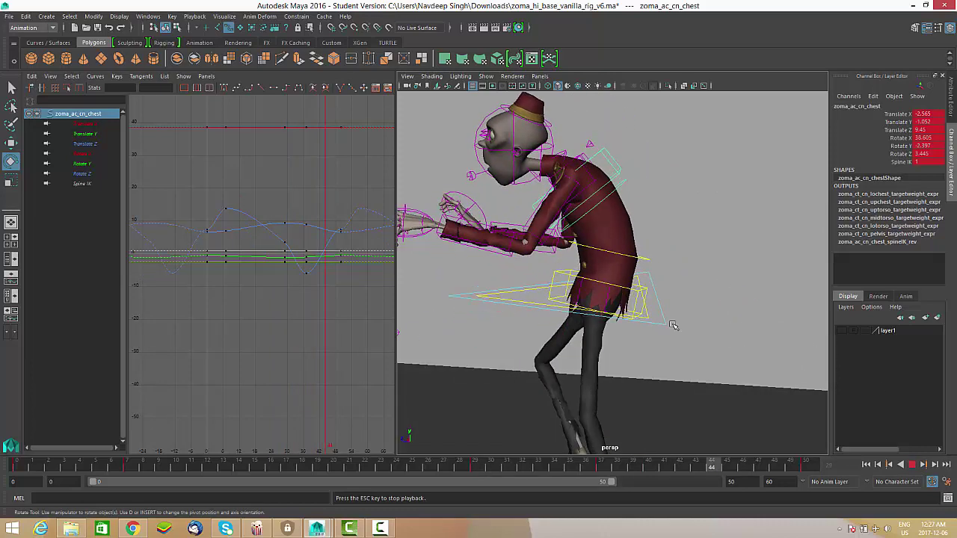
left_click_drag(679, 325, 673, 257, "alt")
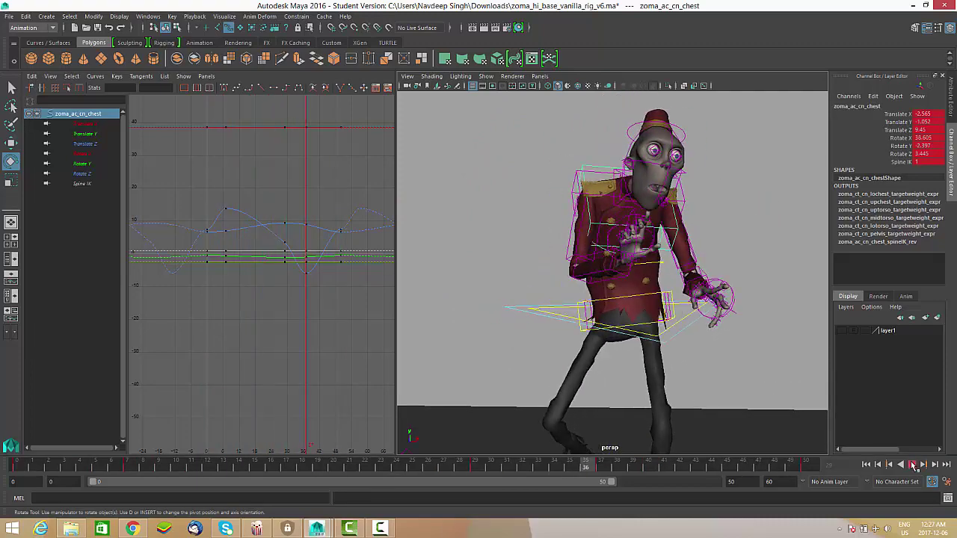
key("Escape")
mouse_move(173, 466)
left_mouse_down()
mouse_move(130, 468)
mouse_move(192, 468)
left_mouse_up()
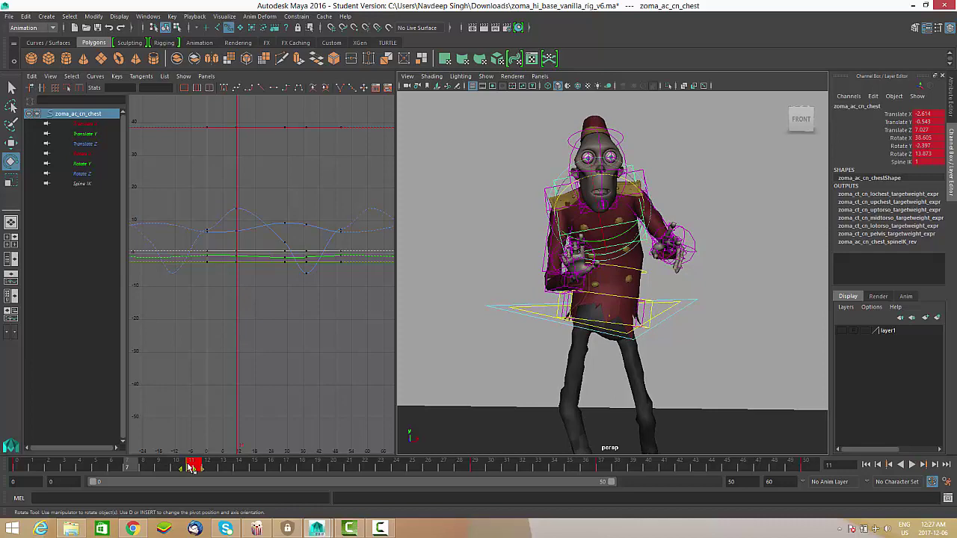
Play back the walk cycle and examine the chest and body motion from the front and at an angle.
key("alt+v")
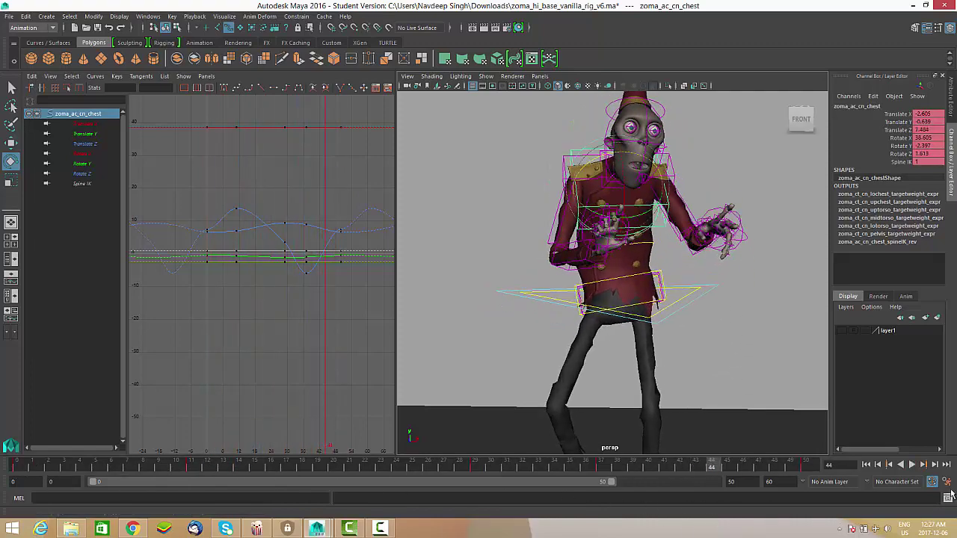
left_click_drag(599, 352, 554, 311, "alt")
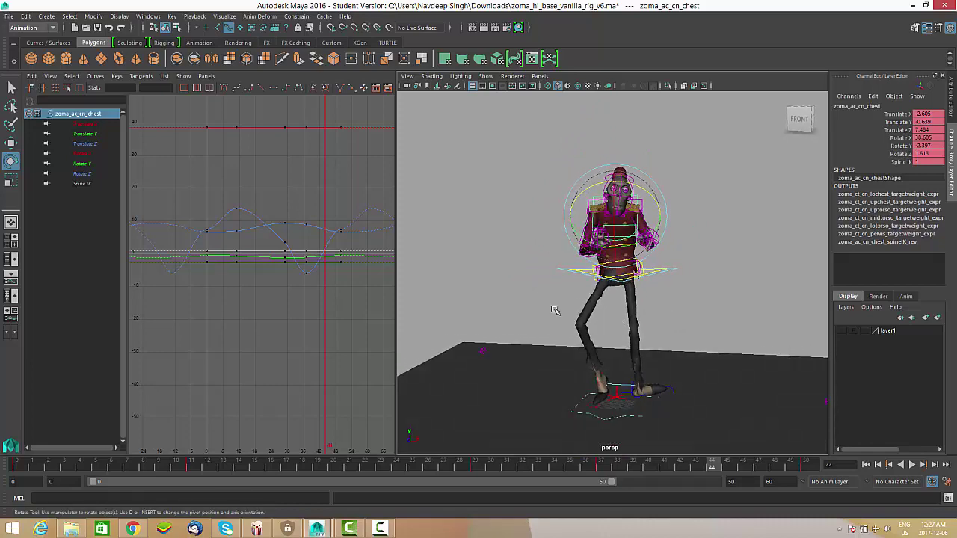
scroll(620, 291, "up", 2)
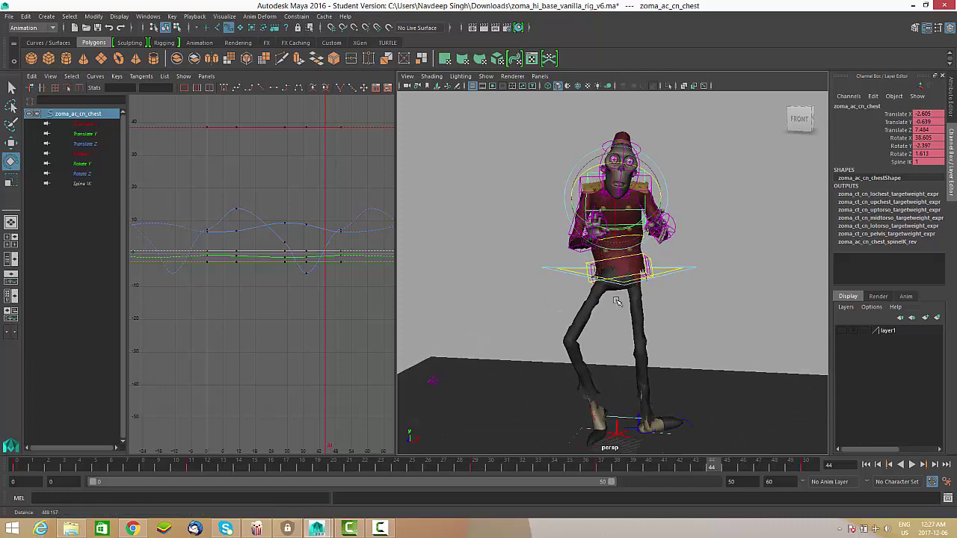
middle_click_drag(630, 296, 634, 283, "alt")
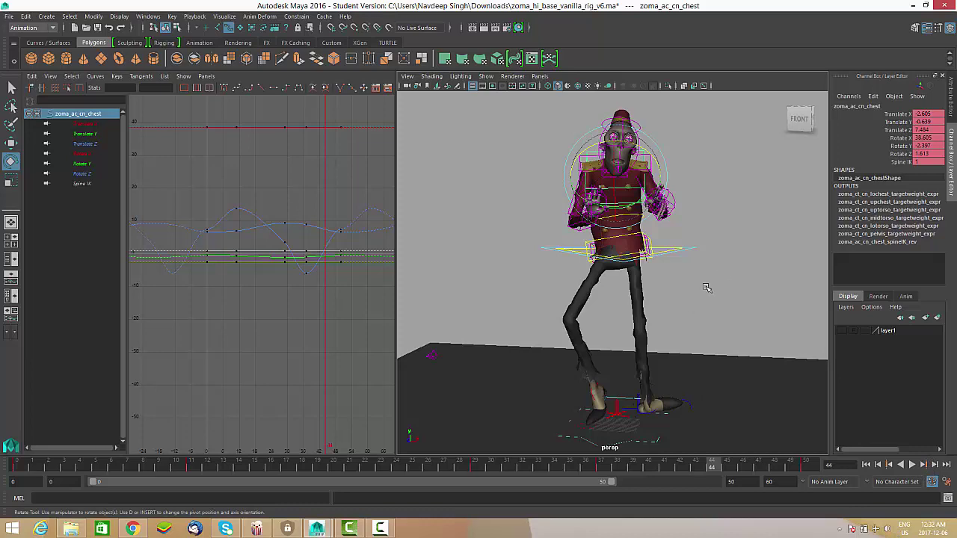
middle_click_drag(722, 316, 715, 306, "alt")
right_click_drag(716, 305, 690, 299, "alt")
left_click_drag(690, 299, 737, 286, "alt")
mouse_move(738, 286)
right_mouse_down("alt")
mouse_move(708, 285)
mouse_move(724, 299)
right_mouse_up("alt")
middle_click_drag(723, 299, 726, 300, "alt")
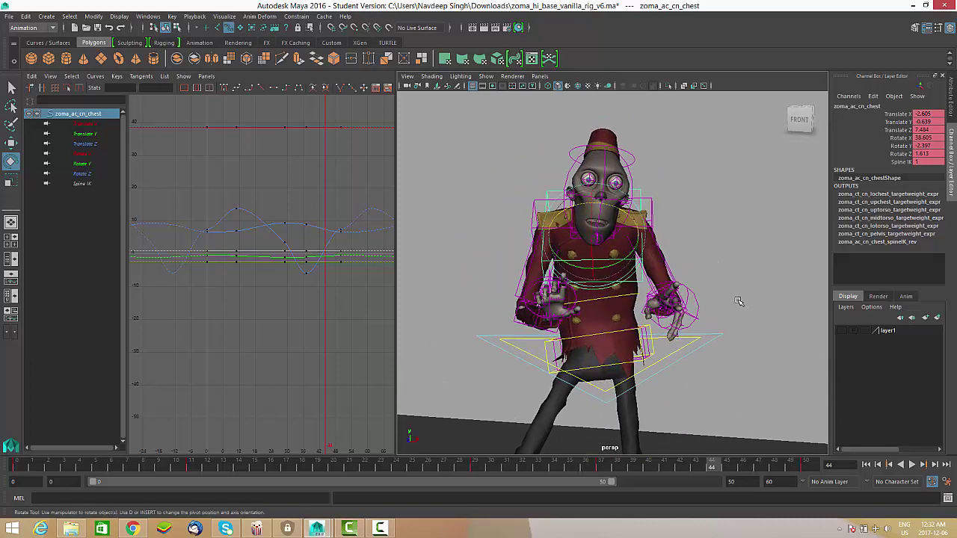
left_click_drag(739, 301, 705, 307, "alt")
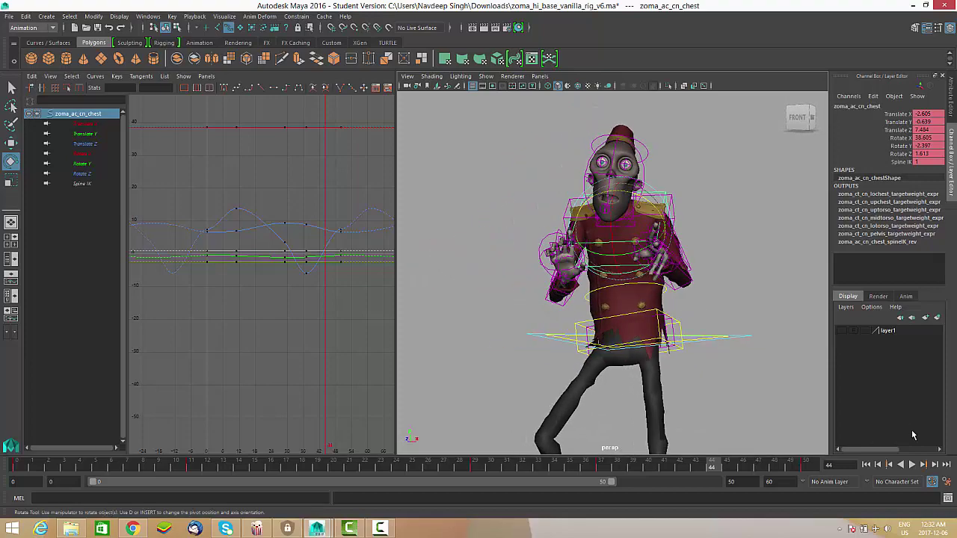
left_click(912, 465)
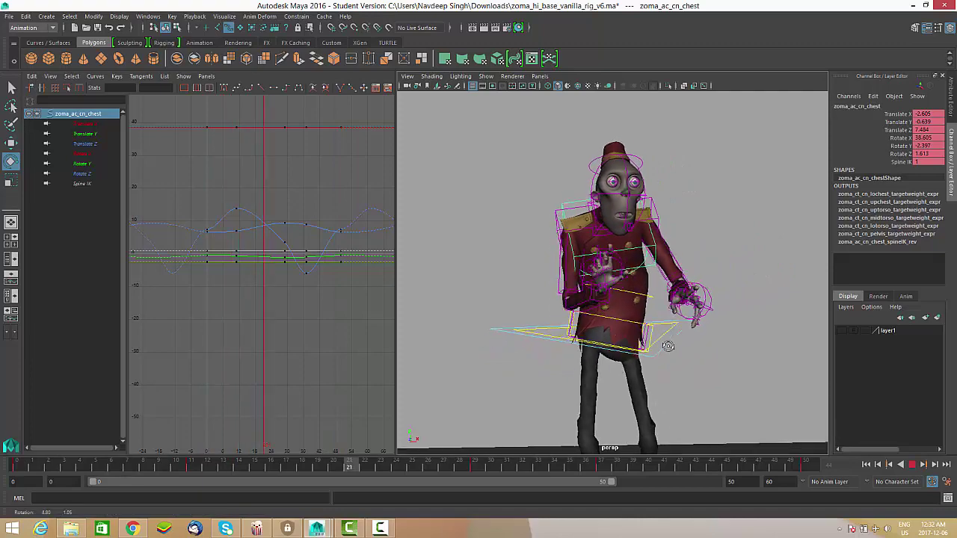
right_click_drag(670, 347, 690, 357, "alt")
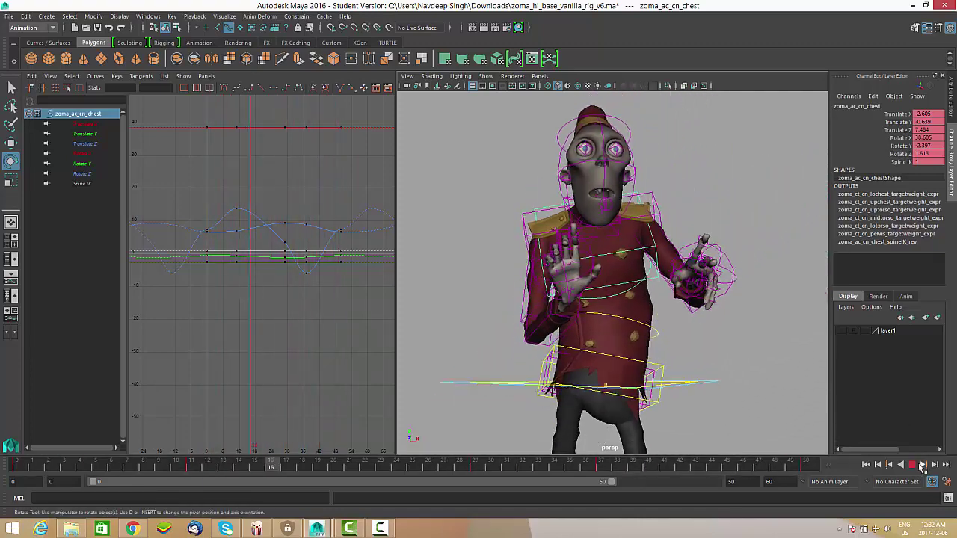
left_click(913, 465)
Isolate the chest's Rotate Z curve, raise all its keys by about 7, and offset the whole curve 7 frames forward.
left_click(78, 174)
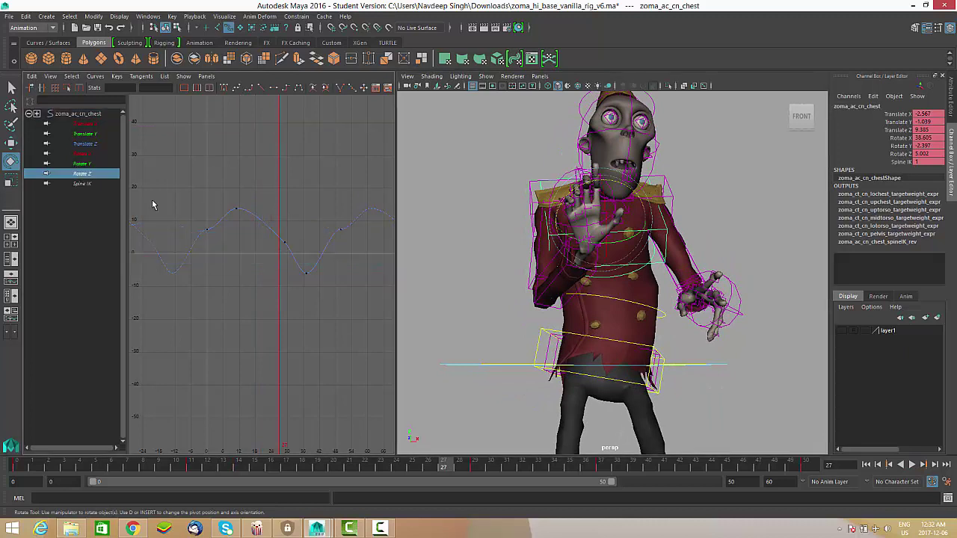
left_click_drag(583, 410, 602, 360, "alt")
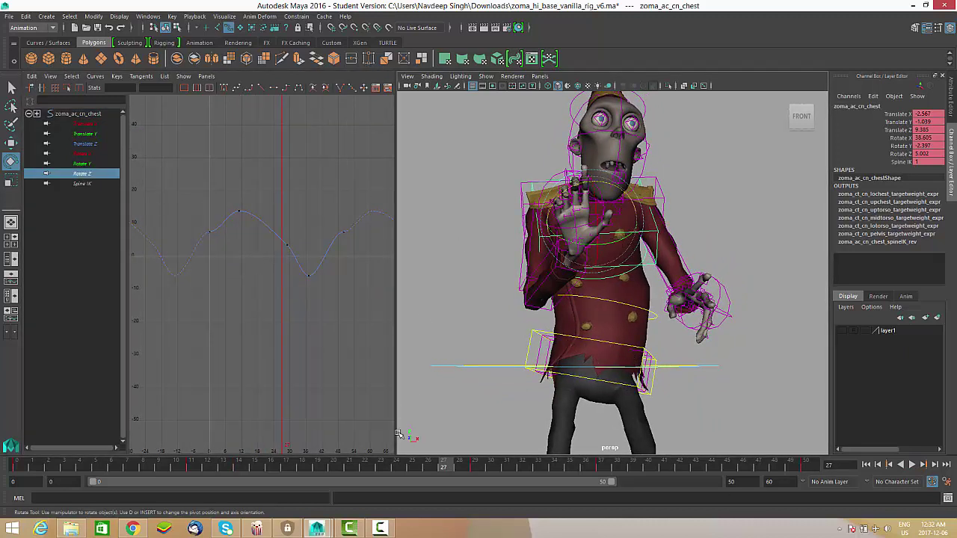
left_click(287, 245)
mouse_move(287, 244)
middle_mouse_down()
mouse_move(295, 231)
mouse_move(293, 240)
middle_mouse_up()
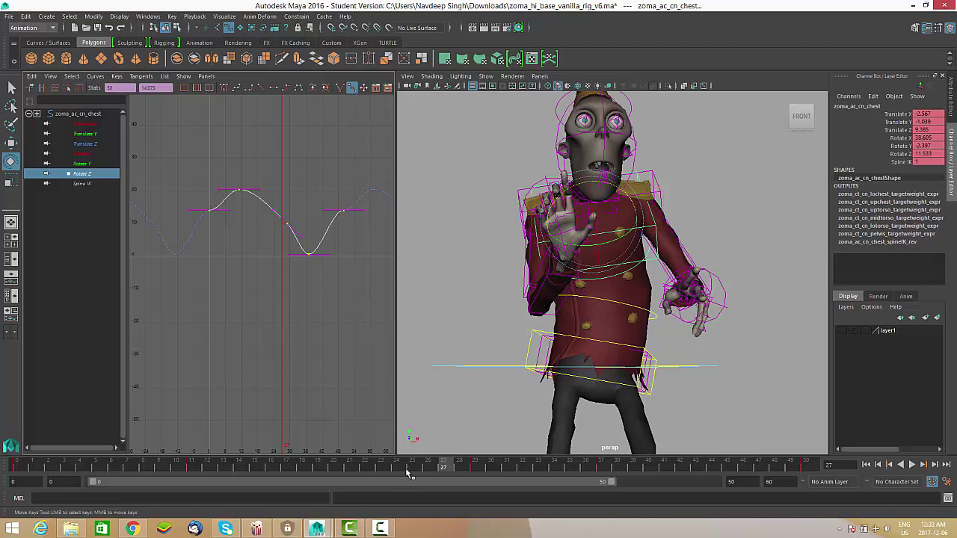
middle_click_drag(280, 346, 299, 348)
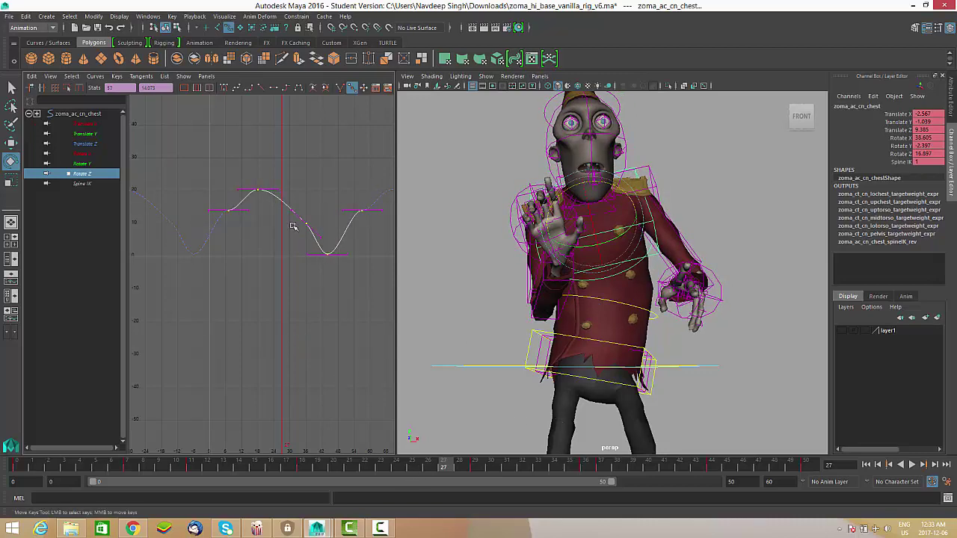
Tilt the Rotate Z tangents upward at frames 7 and 57, and lower the frame 36 key to about 7.4 with a downward tangent.
middle_click_drag(249, 203, 248, 220)
key("ctrl+z")
left_click(233, 209)
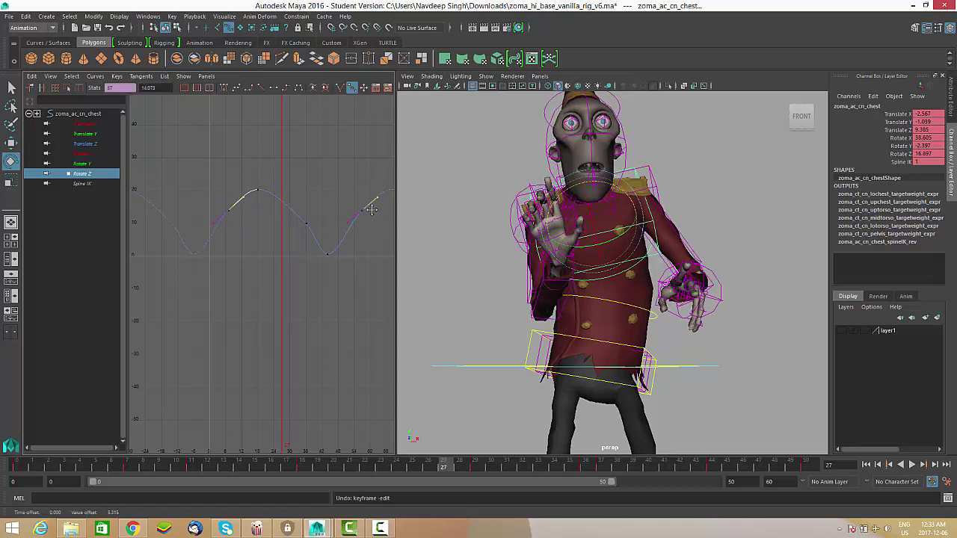
middle_click_drag(294, 241, 316, 252)
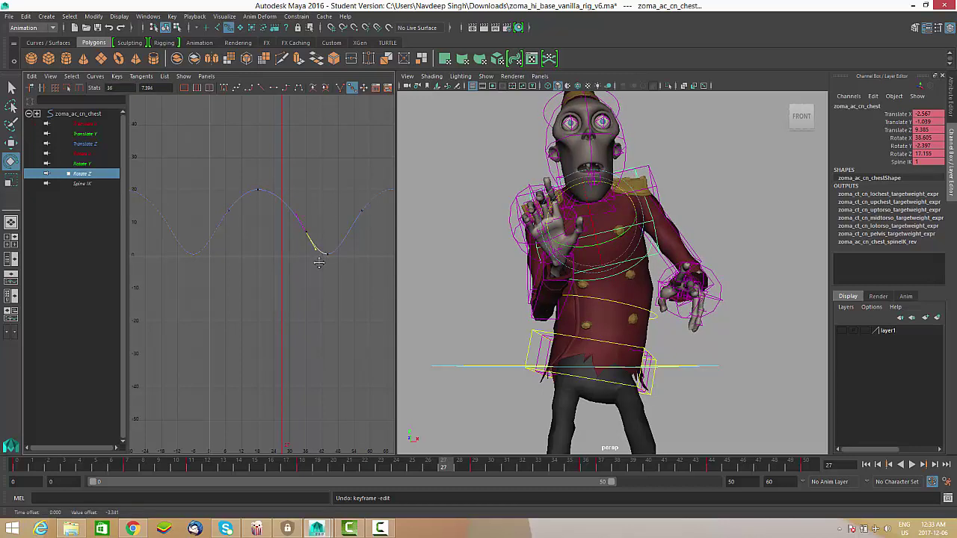
Lower the chest Rotate Z keys at frames 7 and 57 to about 9.5 and move the frame 36 key to frame 35 at about 10.3.
left_click(913, 464)
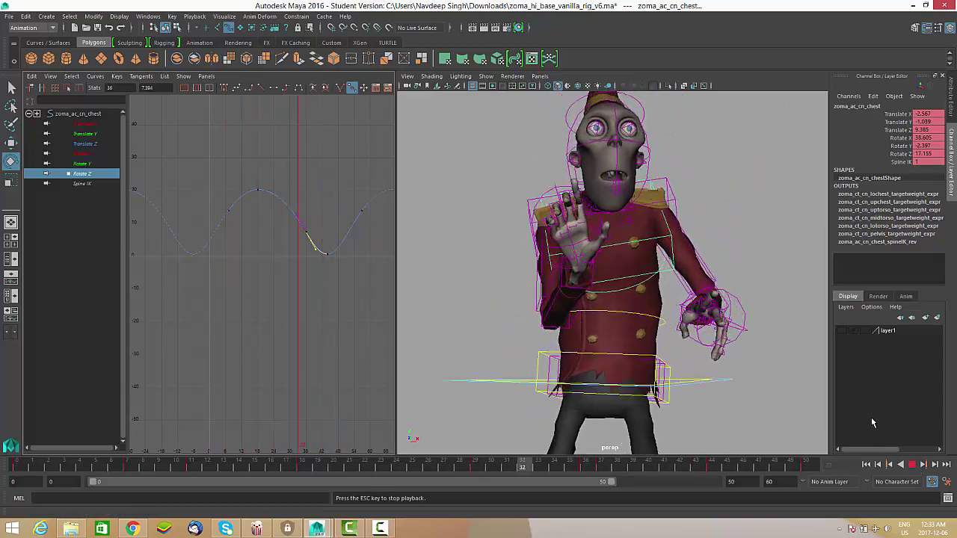
left_click(912, 465)
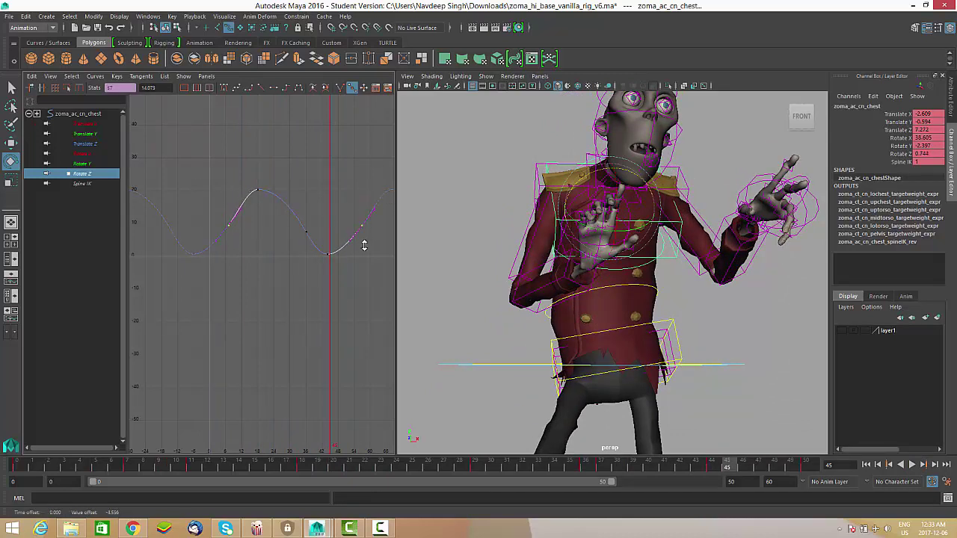
left_click_drag(298, 236, 297, 237)
middle_click_drag(306, 248, 306, 248, "shift")
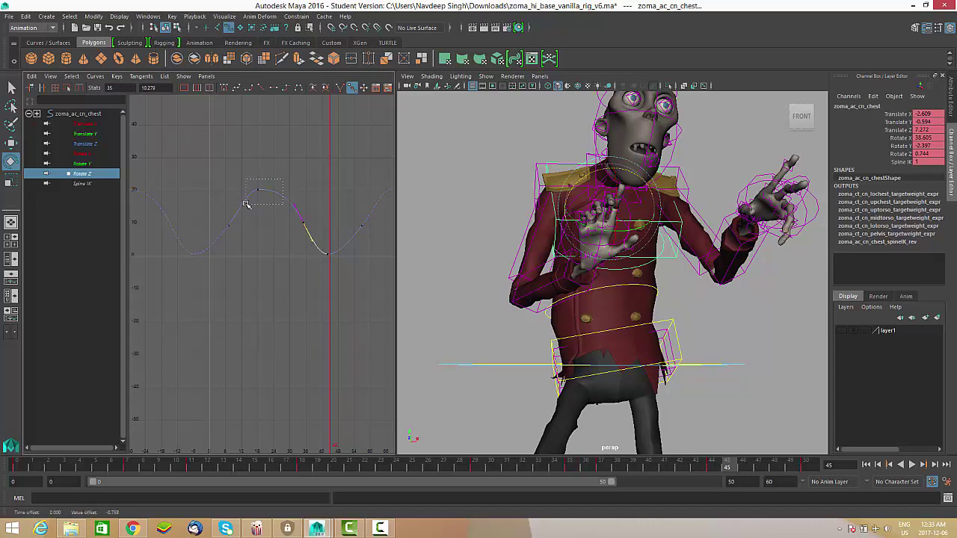
Adjust the Rotate Z tangents at the frame 18 peak and tilt the frame 44 key's outgoing tangent slightly downward.
left_click_drag(246, 204, 247, 202)
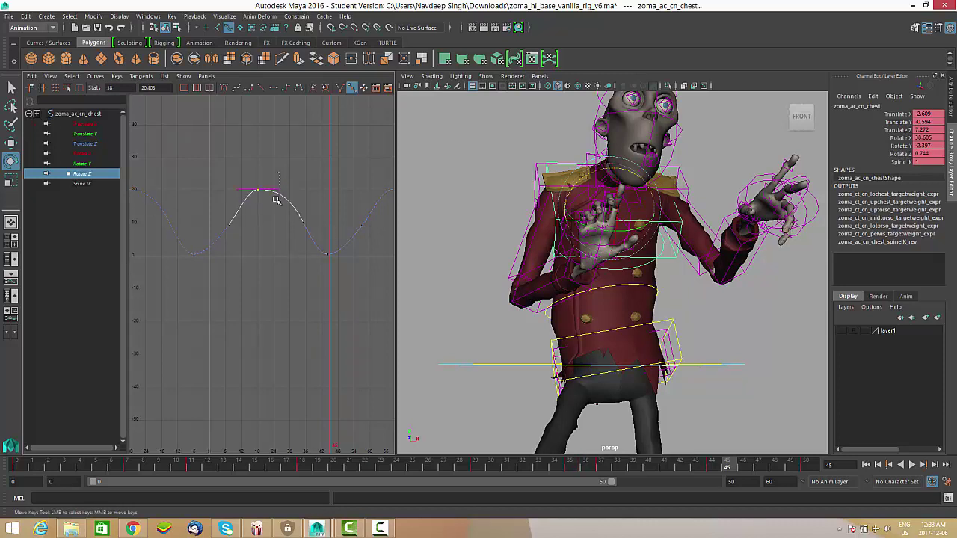
left_click(341, 256, "shift")
left_click(339, 265)
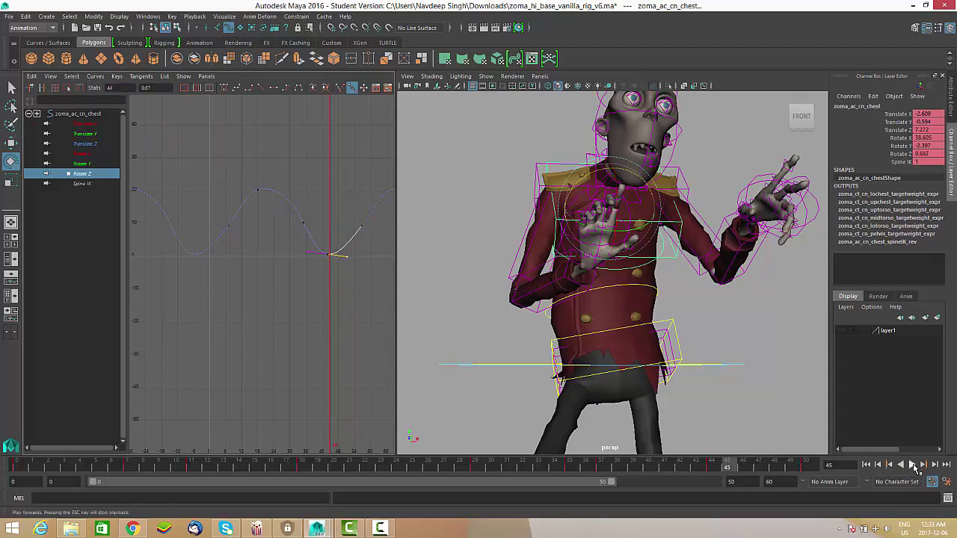
Review the playback, go to frame 7, and lower the chest Rotate Z keys at frames 7 and 57 to about 5.3.
left_click(913, 464)
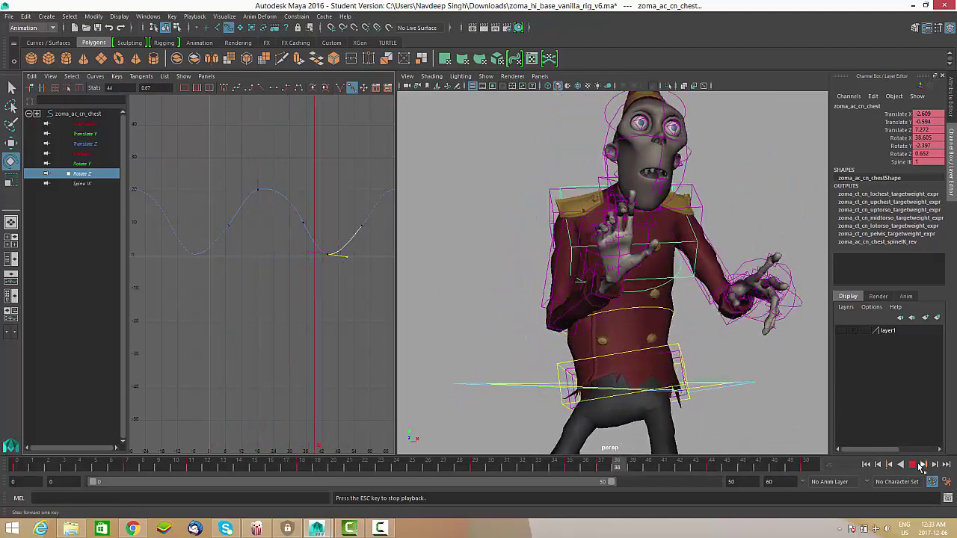
left_click(906, 464)
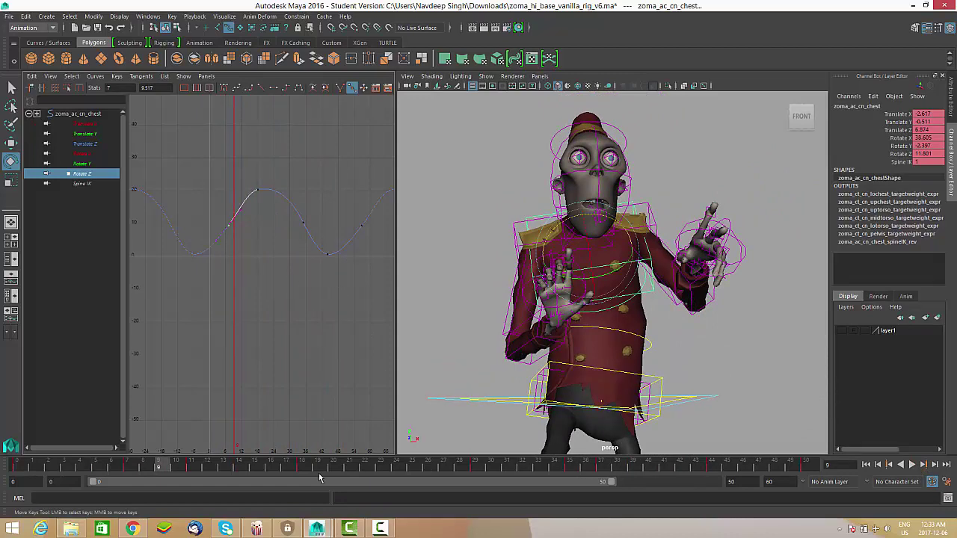
key("alt+v")
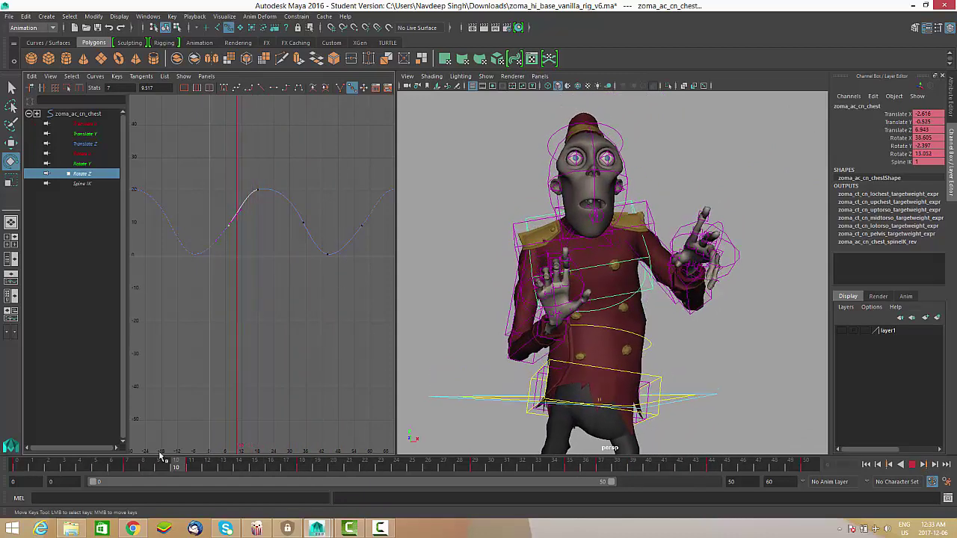
mouse_move(161, 456)
left_mouse_down()
mouse_move(109, 447)
mouse_move(187, 453)
mouse_move(138, 457)
left_mouse_up()
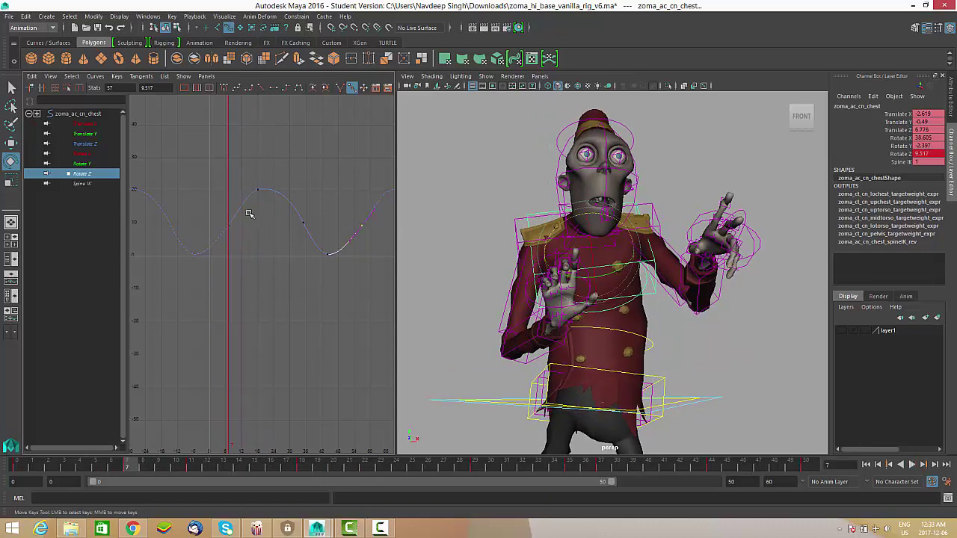
left_click_drag(222, 240, 225, 240)
middle_click_drag(225, 241, 239, 258)
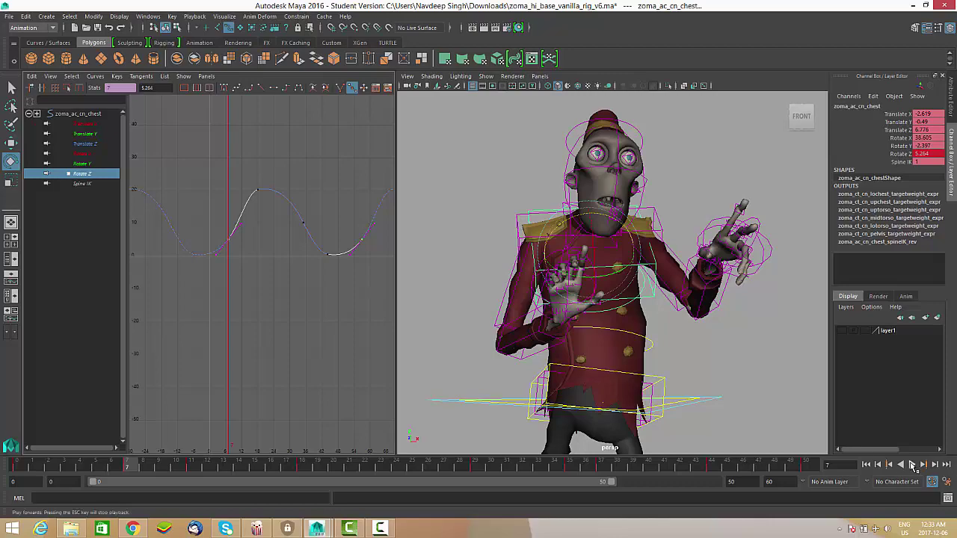
Check the chest motion in playback and raise the Rotate Z keys at frames 7 and 57 to about 14.5.
left_click(912, 465)
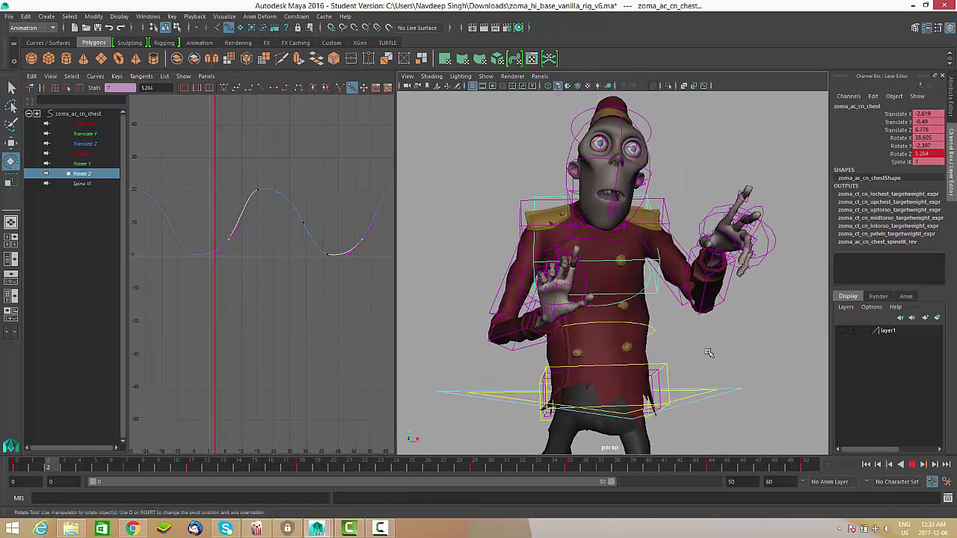
left_click(913, 465)
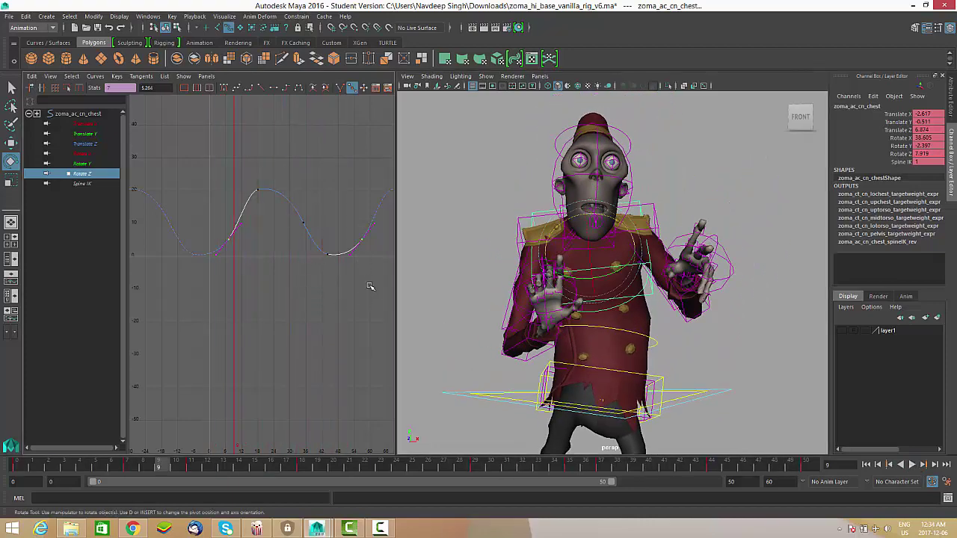
middle_click_drag(367, 282, 368, 262, "shift")
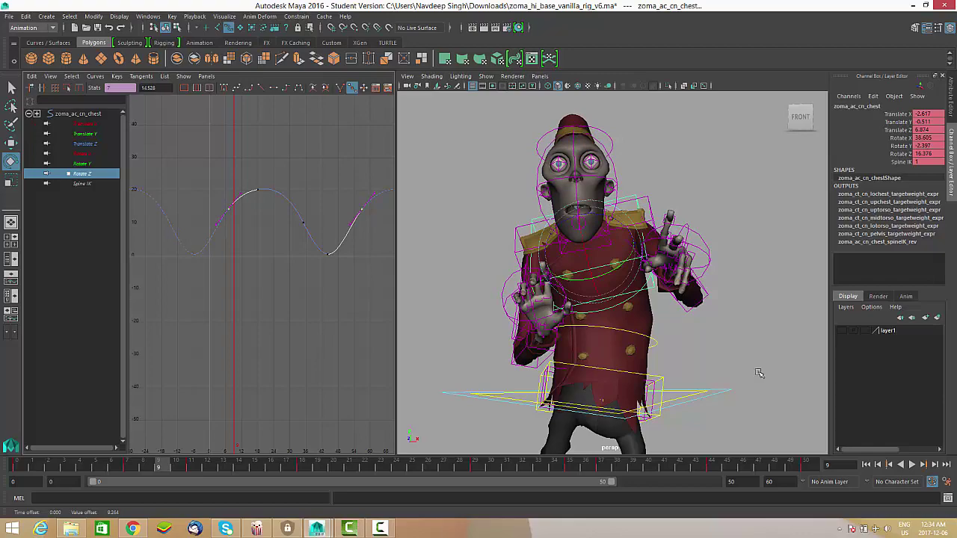
Play the walk cycle and examine the chest's sway from the front and its bend from the side.
left_click(910, 464)
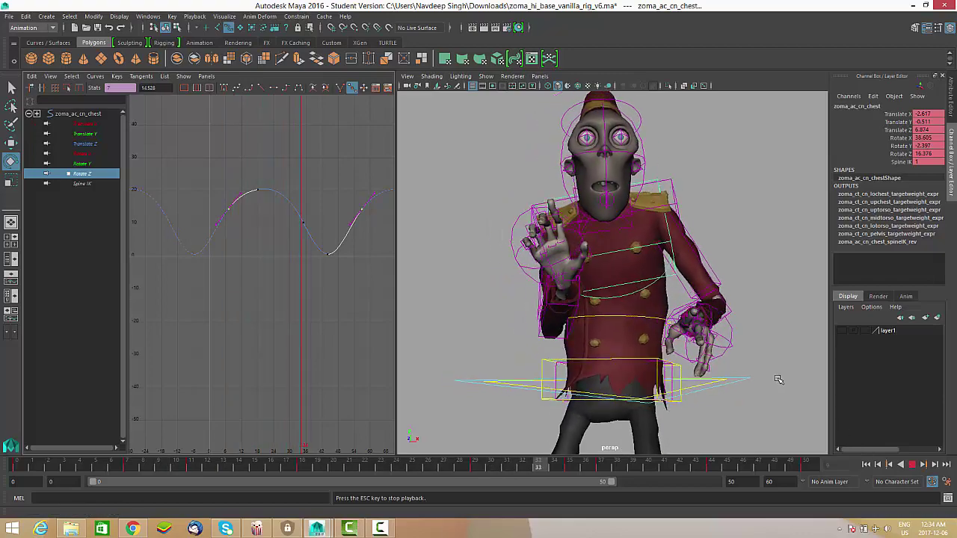
right_click_drag(738, 359, 648, 347, "alt")
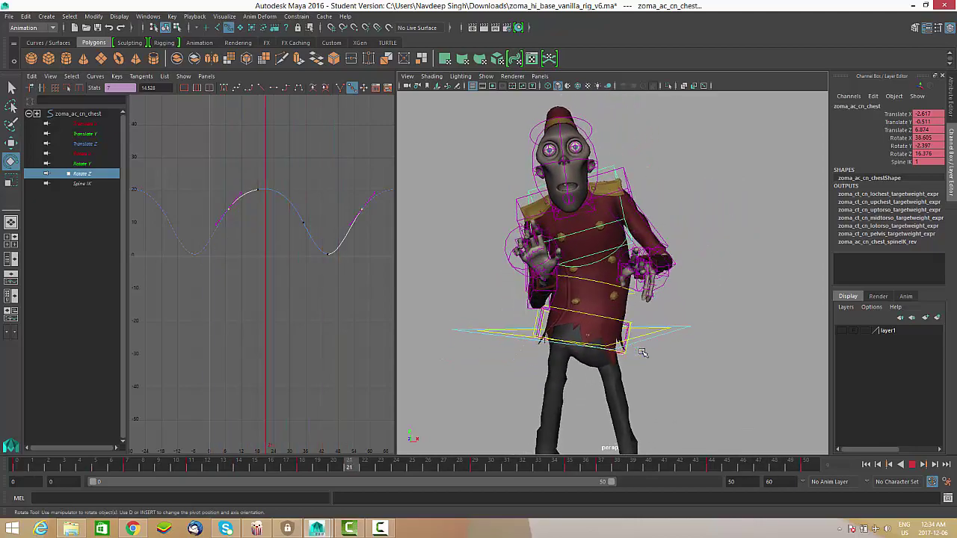
left_click_drag(621, 350, 523, 352, "alt")
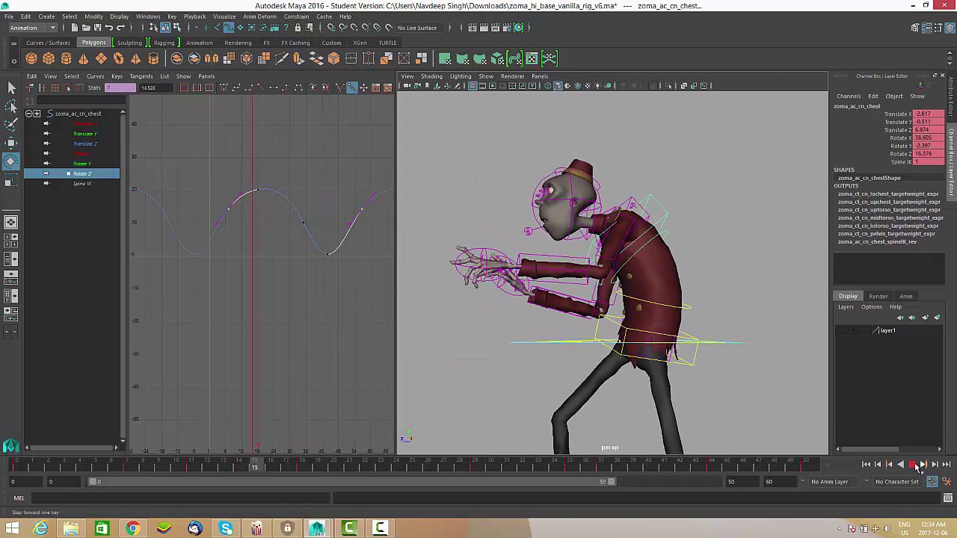
left_click(900, 462)
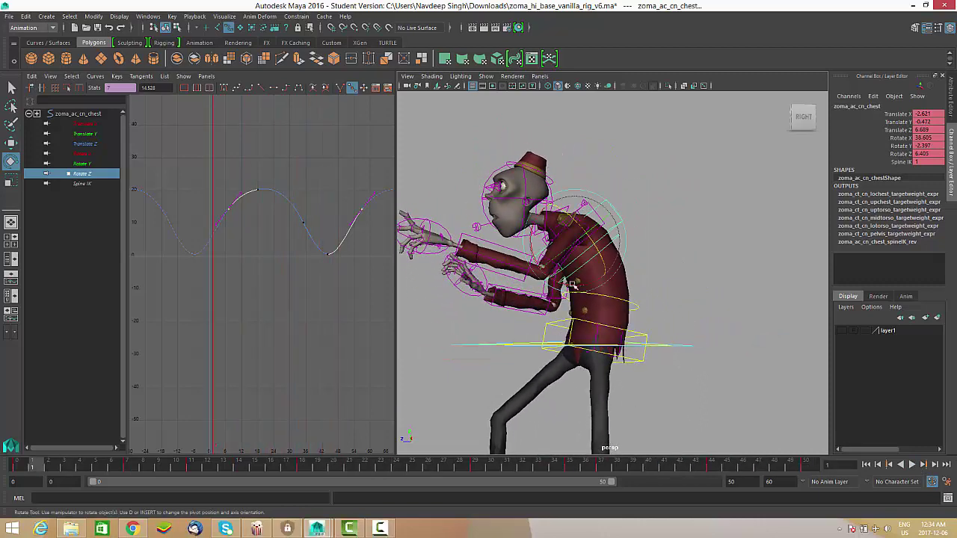
Show the chest's Rotate X curve and move its frame 11 key to frame 7 at about 48.5.
left_click(84, 154)
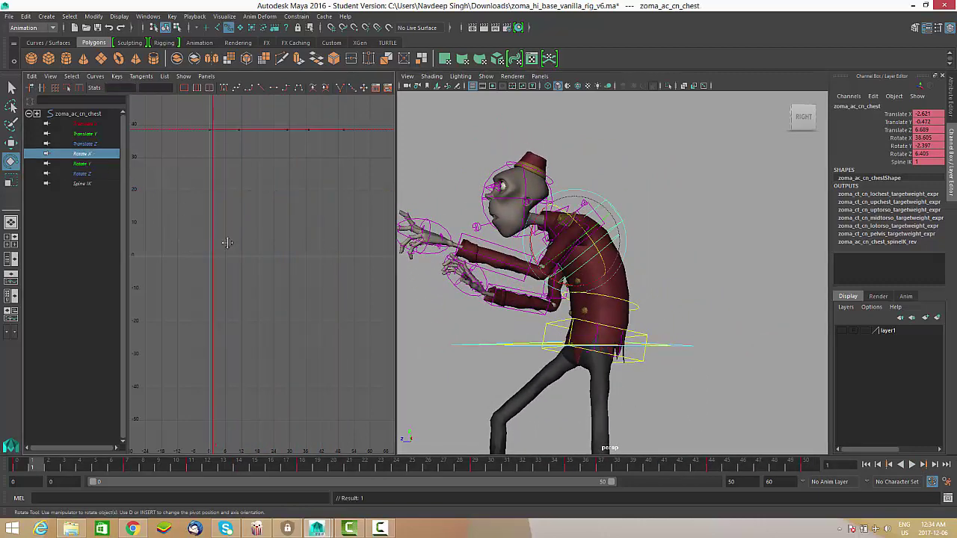
key("f")
key("alt+v")
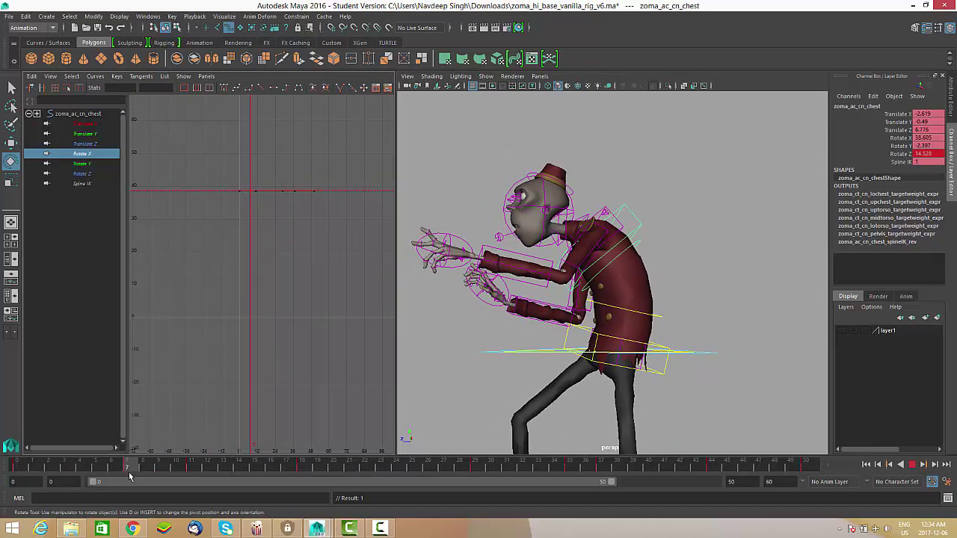
scroll(288, 213, "up", 5)
left_click_drag(278, 235, 258, 260)
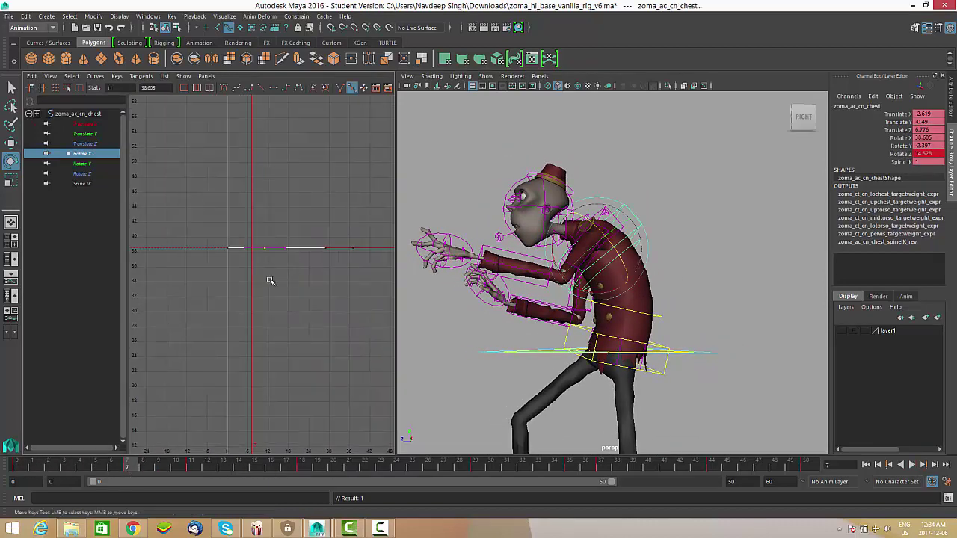
middle_click_drag(259, 281, 260, 206, "shift")
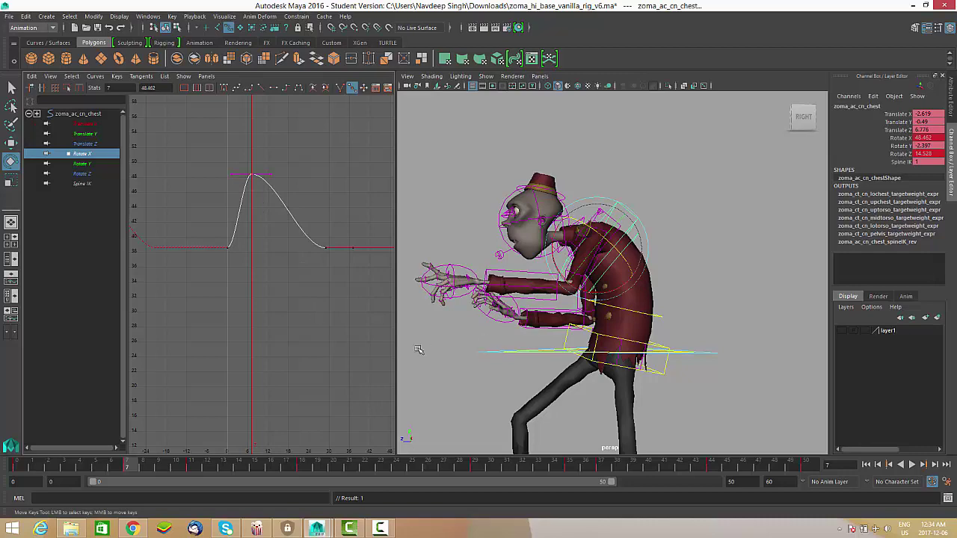
Key the chest's Rotate X at about 50.5 on frame 17 and about 47.4 on frame 23.
left_click_drag(117, 468, 285, 482)
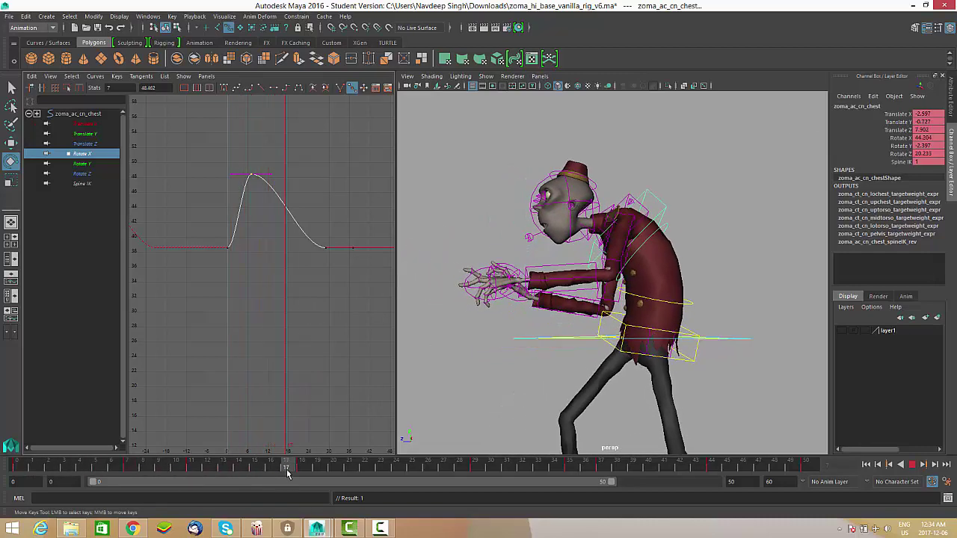
key("s")
middle_click_drag(279, 266, 261, 171)
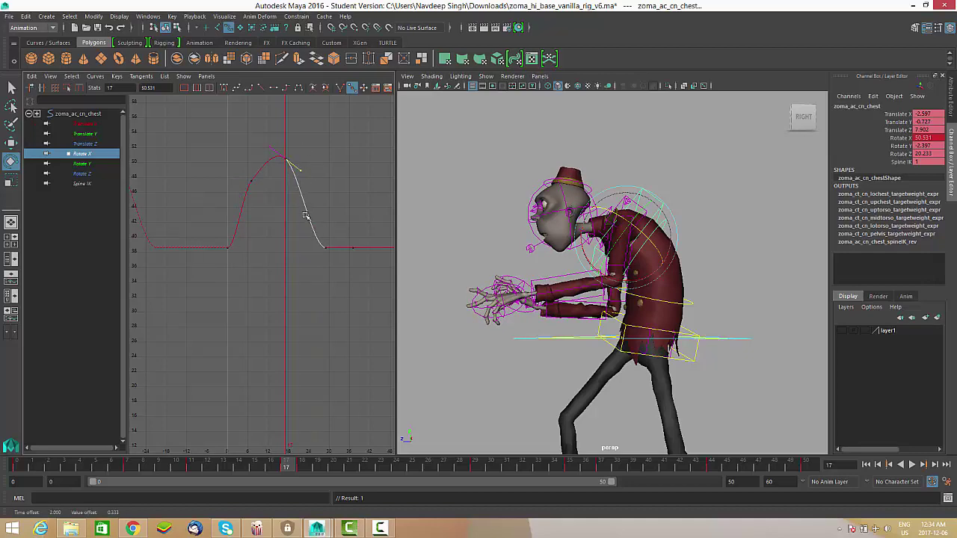
key("alt+v")
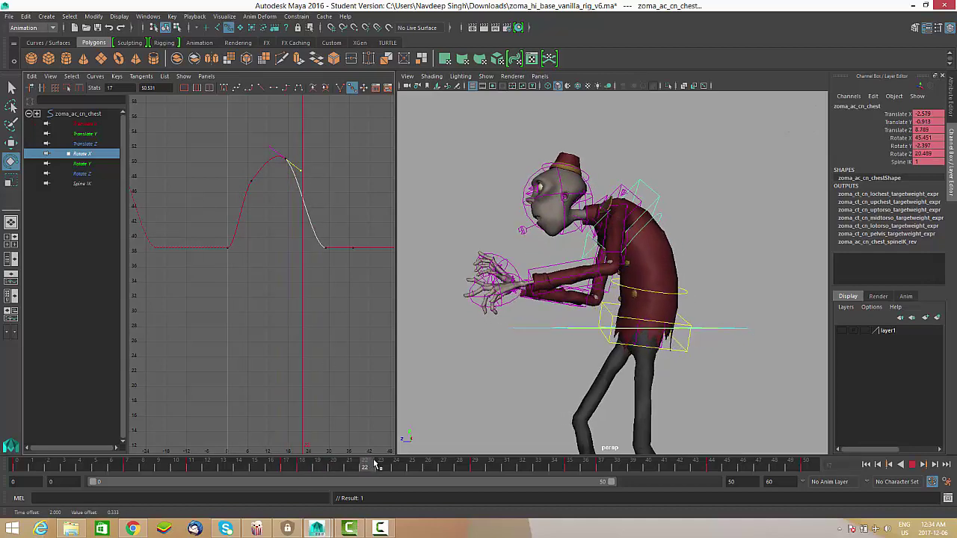
key("alt+v")
left_click_drag(314, 202, 299, 257)
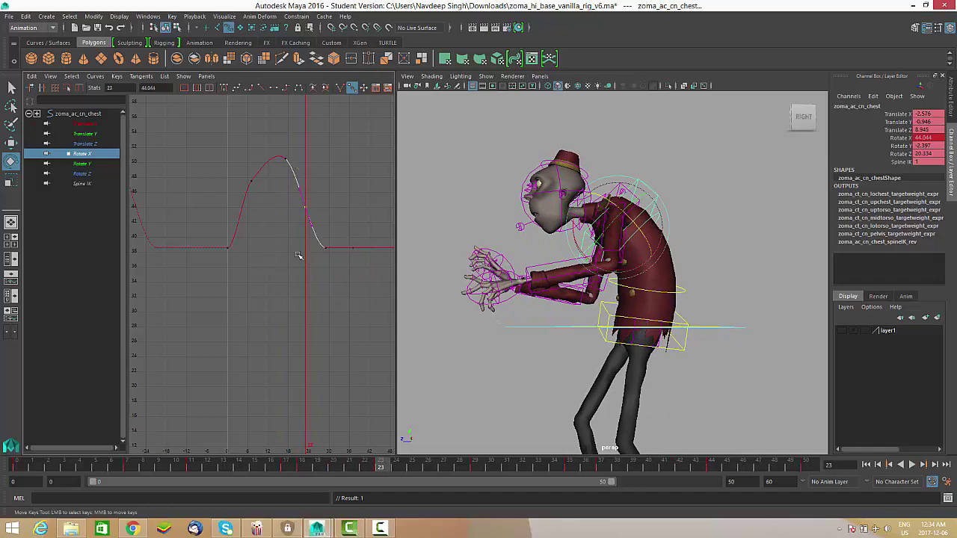
mouse_move(299, 257)
middle_mouse_down()
mouse_move(316, 257)
mouse_move(307, 240)
middle_mouse_up()
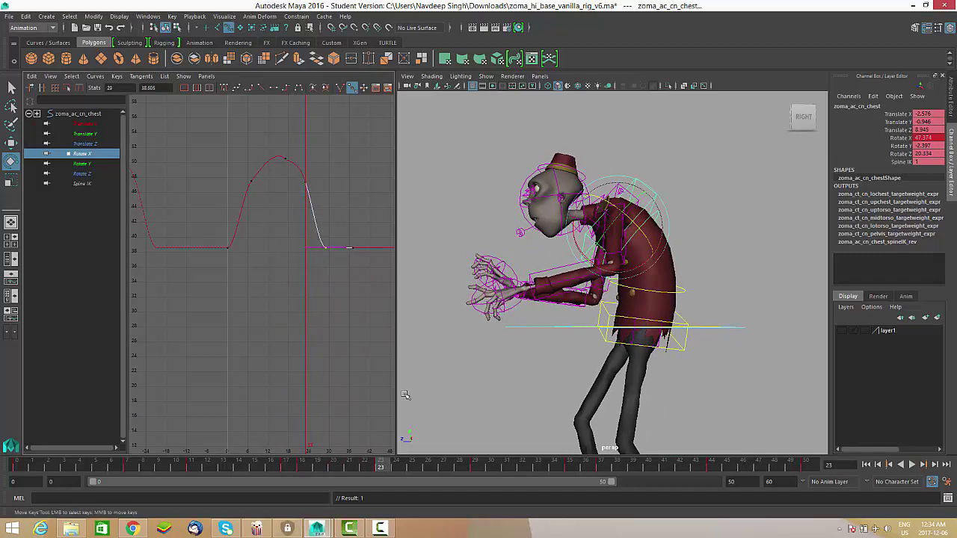
Move the Rotate X key at frame 29 to frame 34 at about 34.5, and the frame 37 key to frame 40 at about 44.9.
key("alt+v")
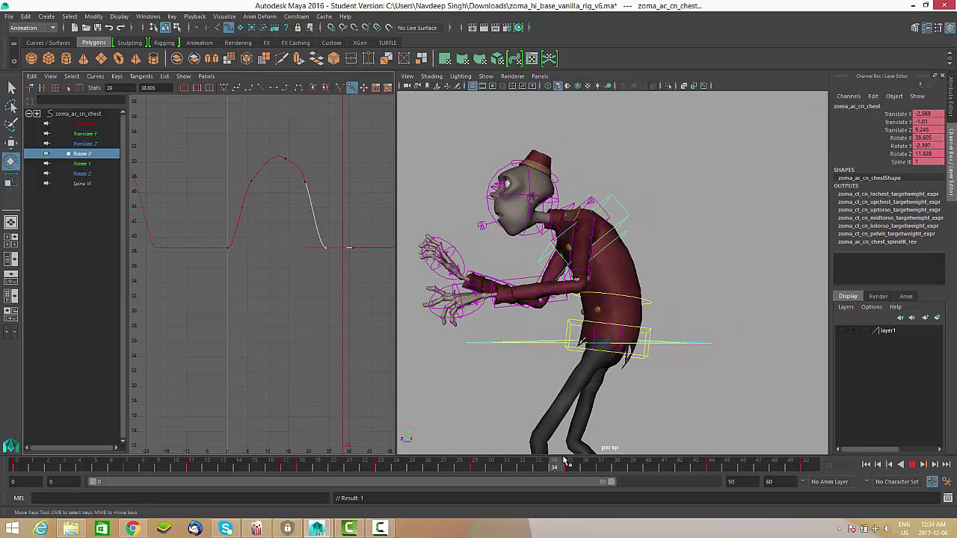
middle_click_drag(371, 283, 374, 323)
key("f")
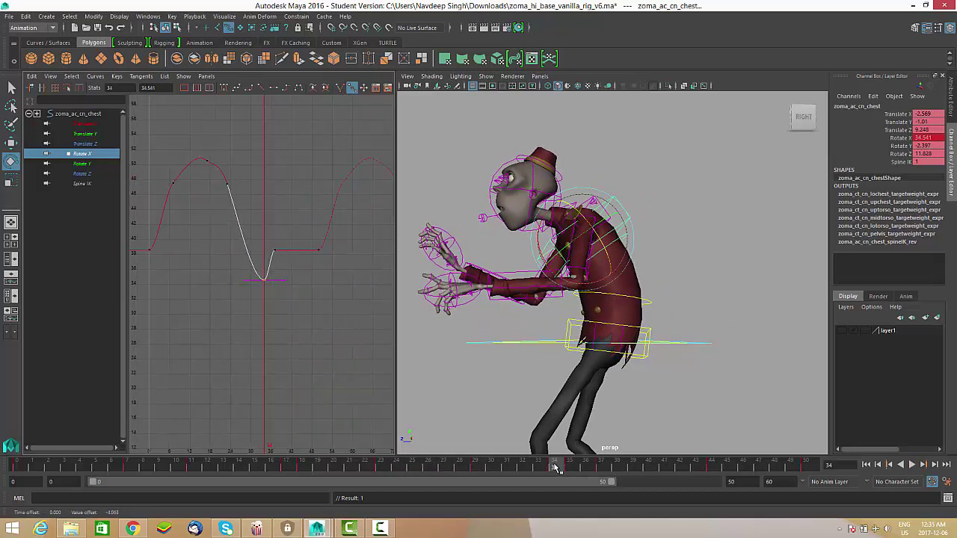
left_click_drag(556, 468, 650, 481)
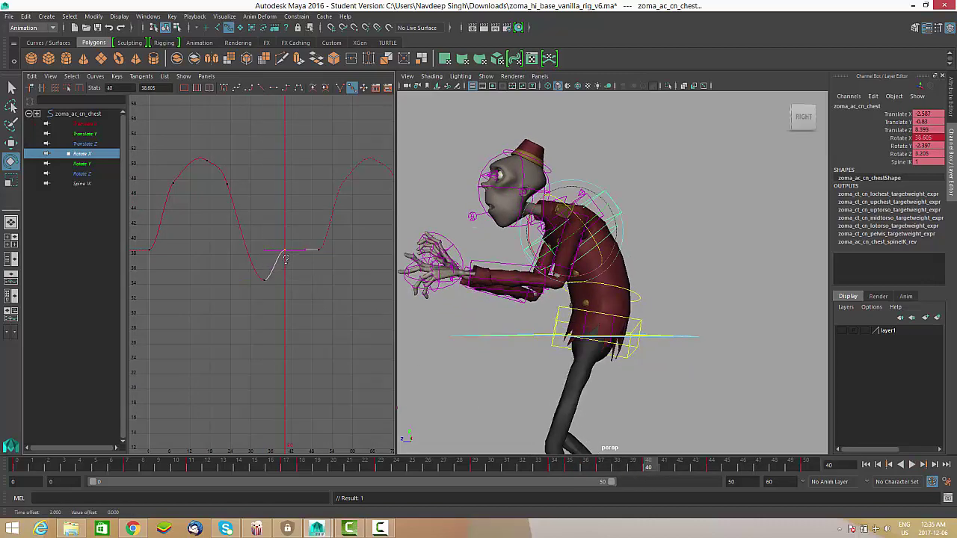
middle_click_drag(285, 259, 280, 216)
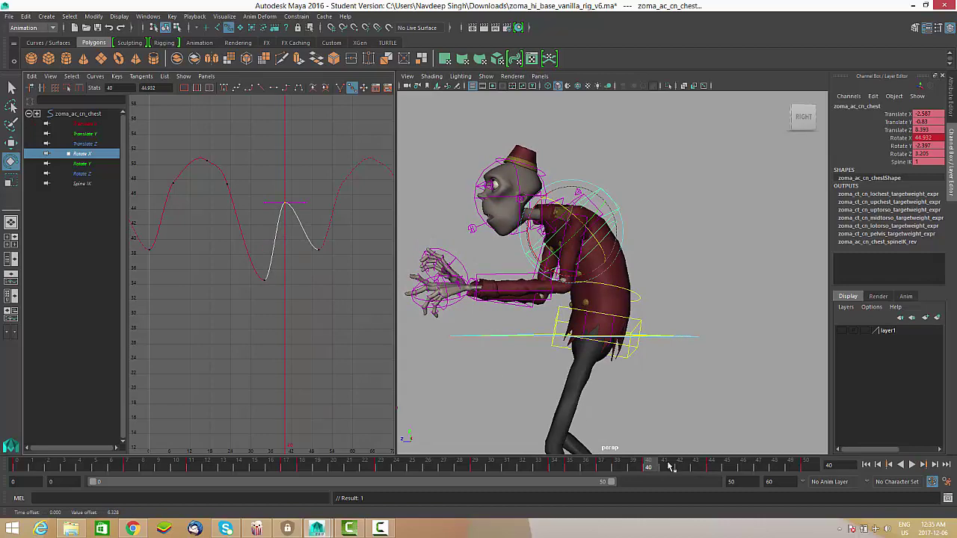
Set a Rotate X key of about 48.5 at frame 44 and tilt the frame 40 key's tangents to follow the rise.
left_click_drag(650, 469, 712, 468)
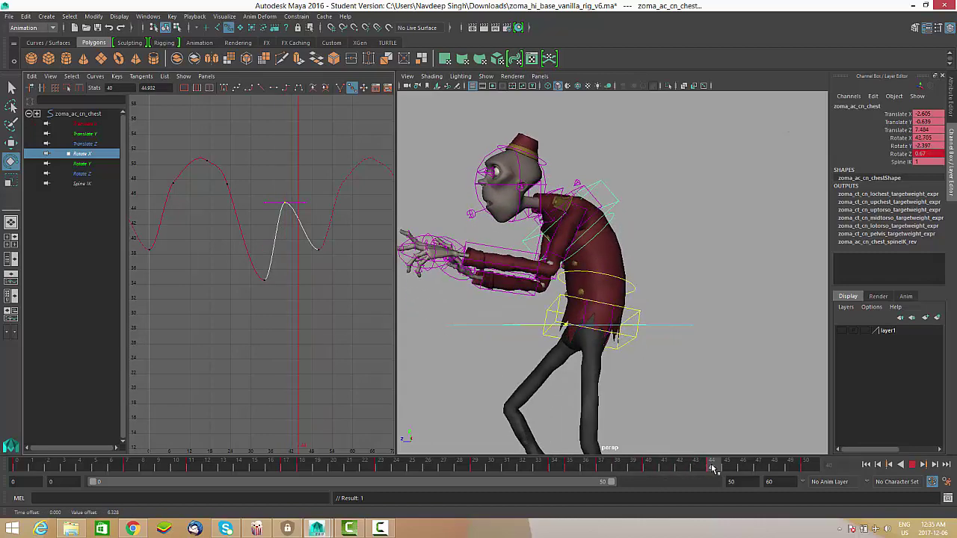
left_click_drag(281, 238, 281, 240)
middle_click_drag(308, 280, 306, 239)
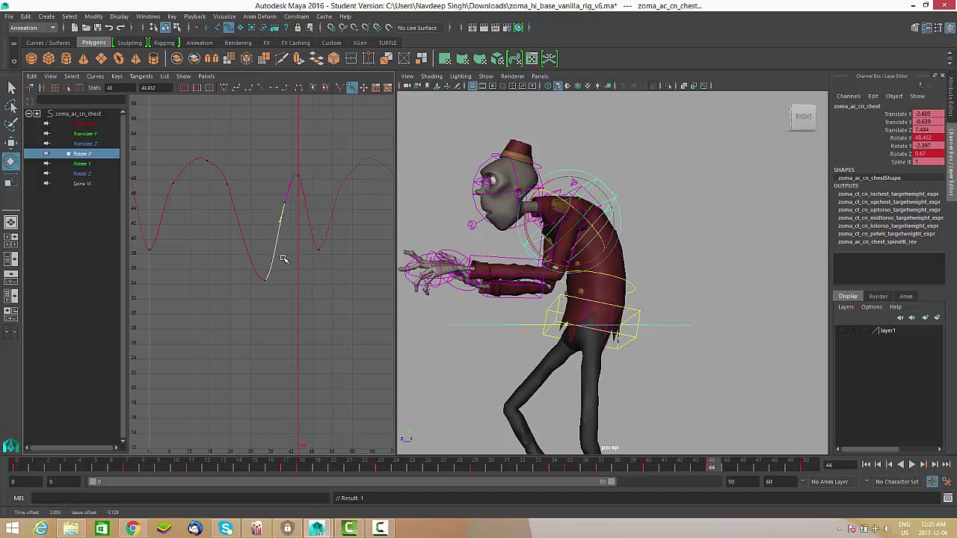
right_click_drag(280, 249, 558, 394, "alt")
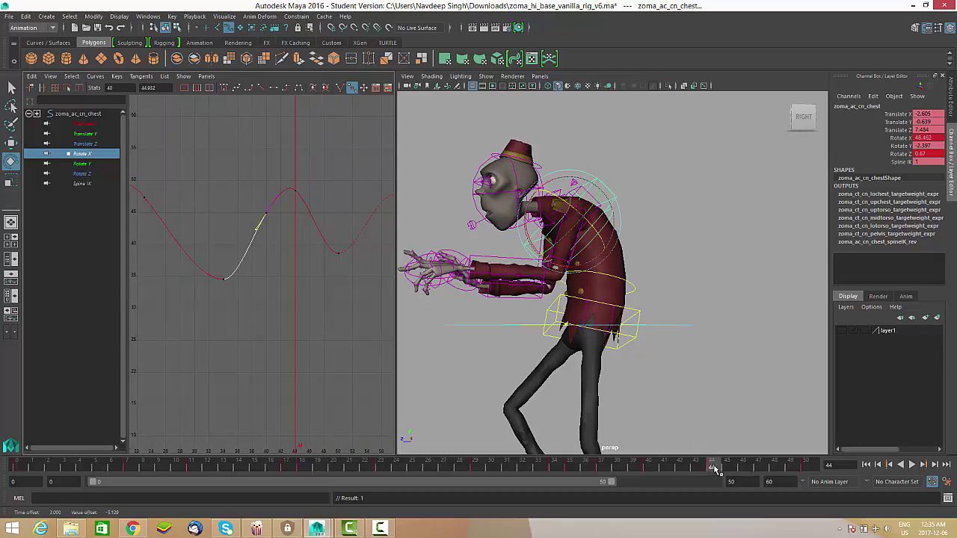
Scrub to the end of the cycle and play it to review the chest's forward bend from the side.
left_click_drag(715, 467, 812, 471)
left_click(912, 464)
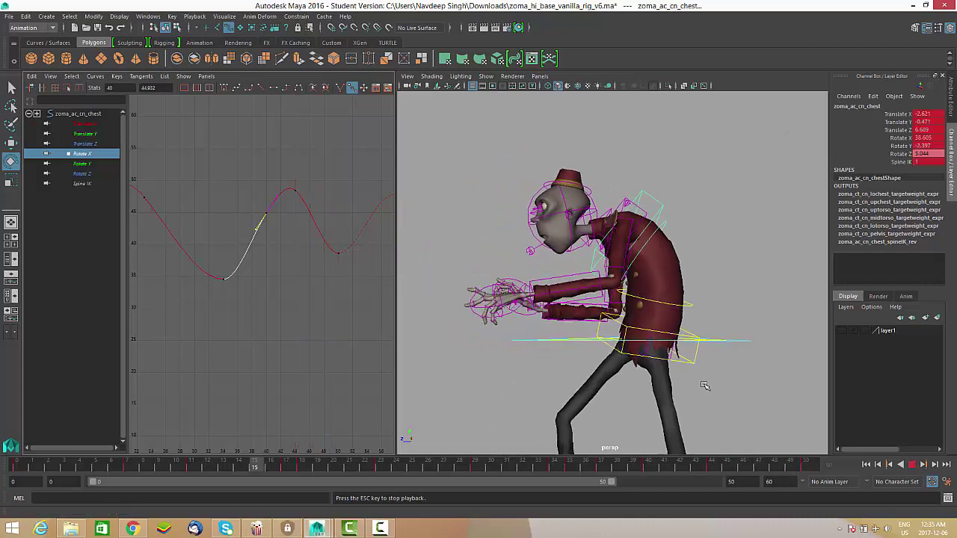
left_click(913, 464)
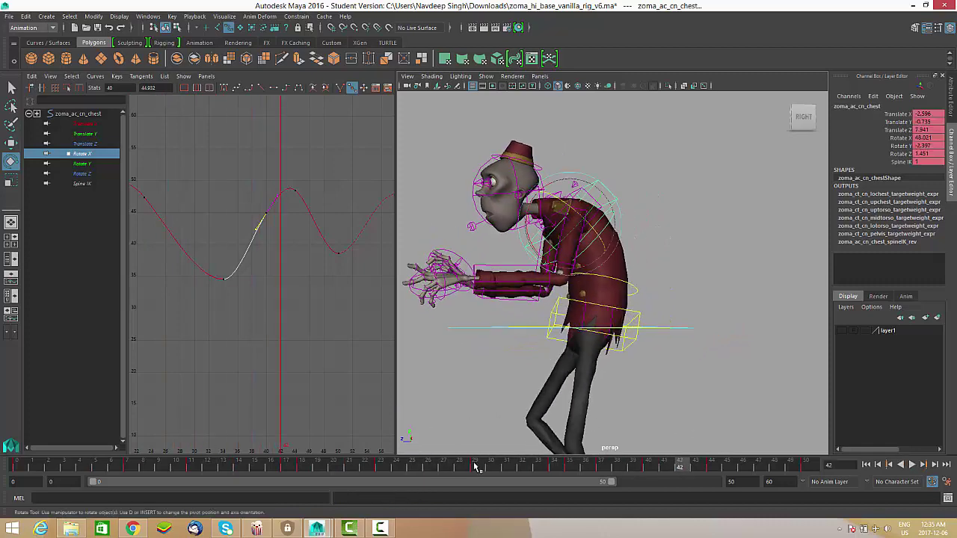
Reshape the Rotate X dip with keys of about 35.5 at frame 30 and 37 at frame 34, moving the frame 40 key to frame 38 at about 46.7.
left_click_drag(367, 464, 488, 472)
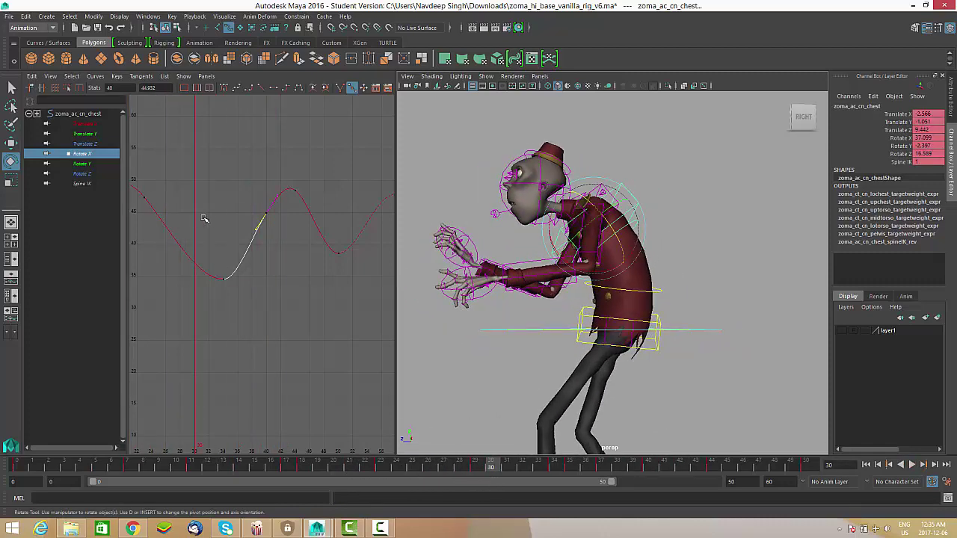
left_click_drag(212, 222, 193, 269)
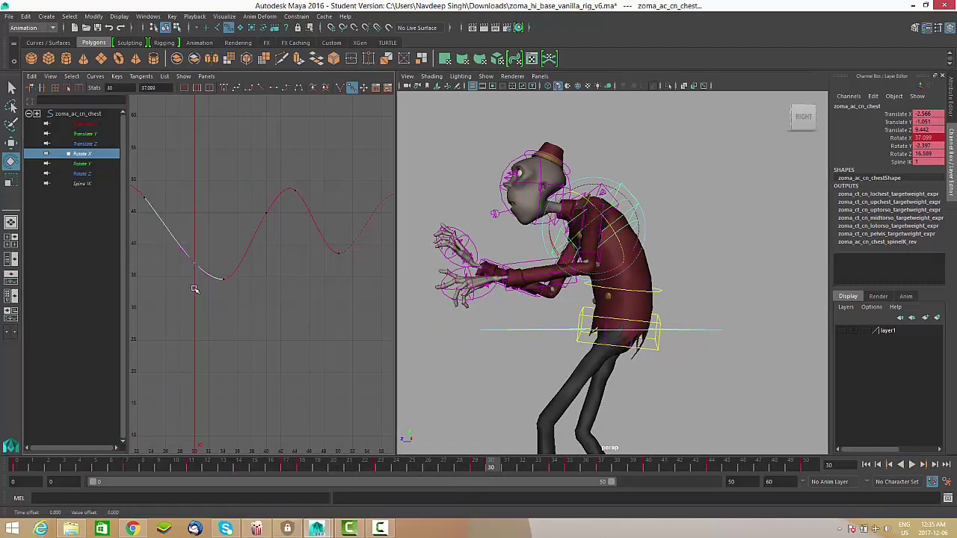
left_click_drag(499, 467, 556, 473)
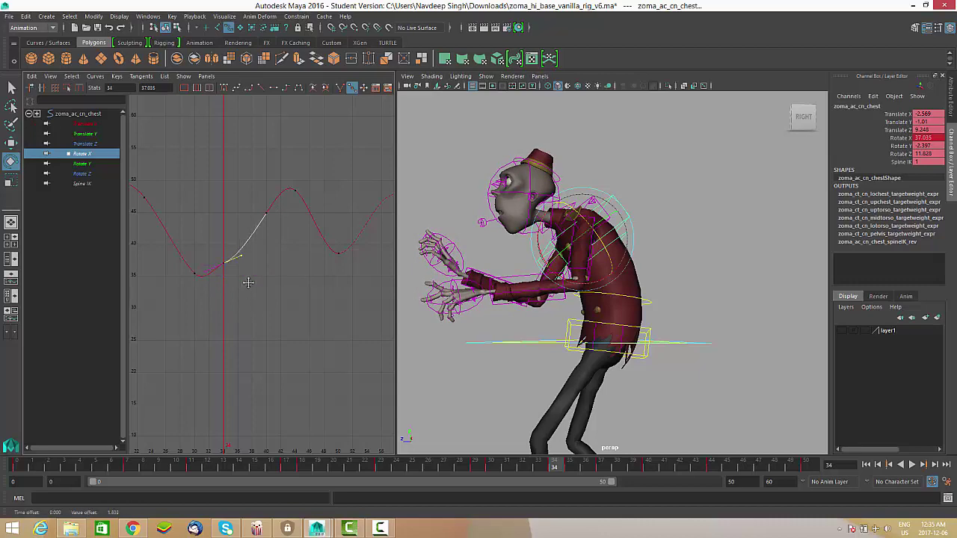
left_click_drag(556, 468, 615, 476)
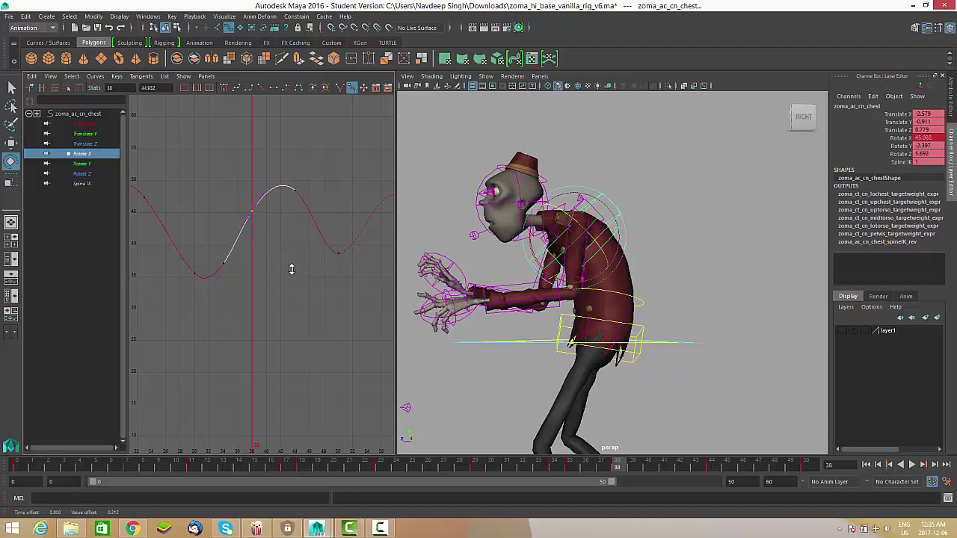
Play the walk cycle and check the chest's Rotate X motion from an angled front view and the side.
left_click(914, 465)
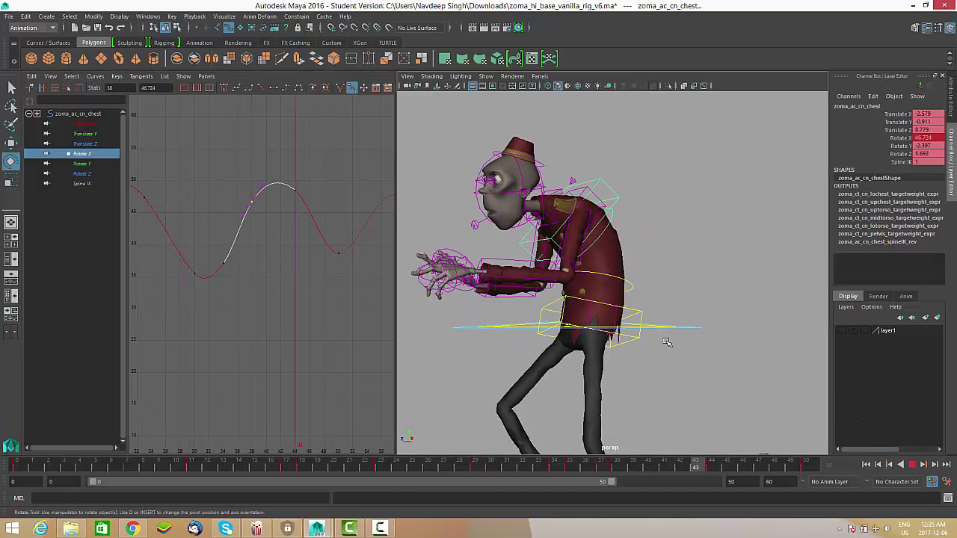
left_click_drag(617, 333, 651, 328, "alt")
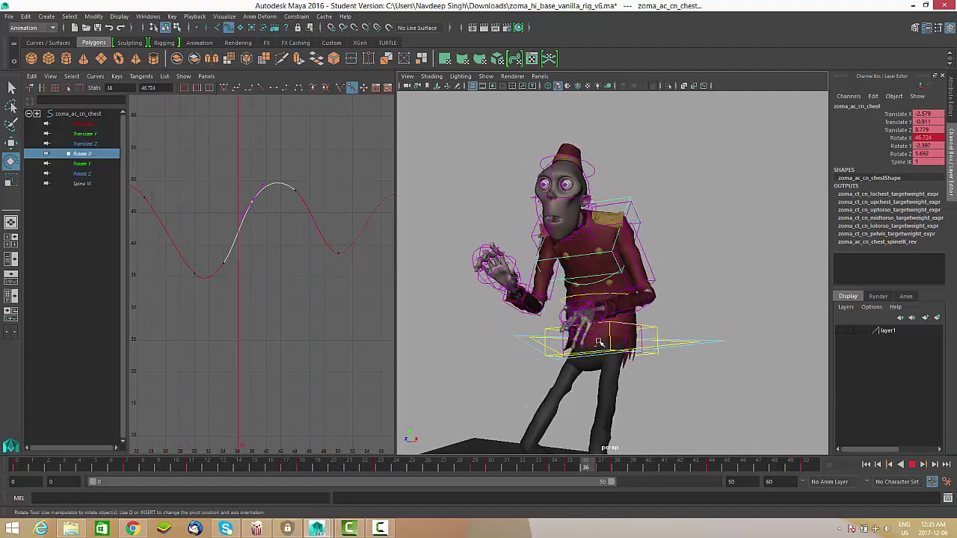
left_click_drag(621, 337, 639, 341, "alt")
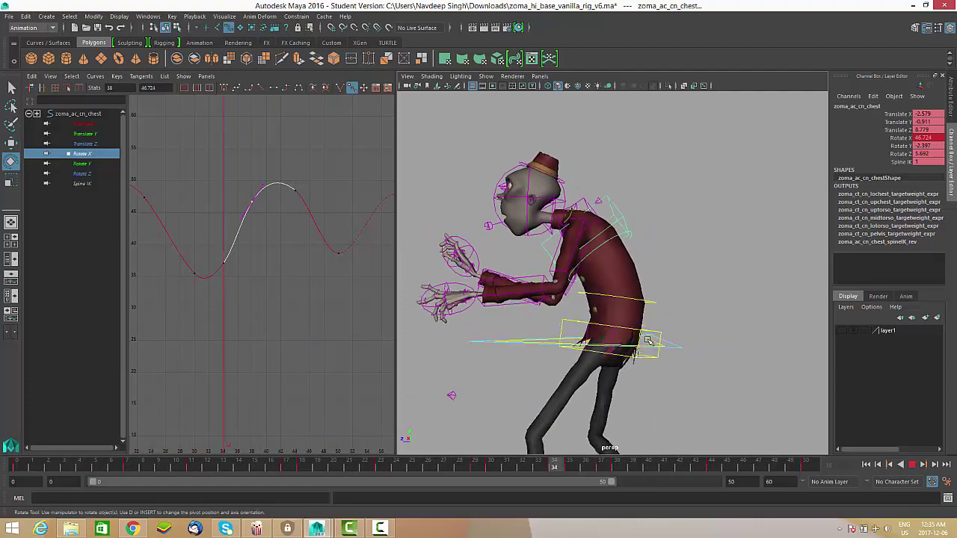
left_click(915, 465)
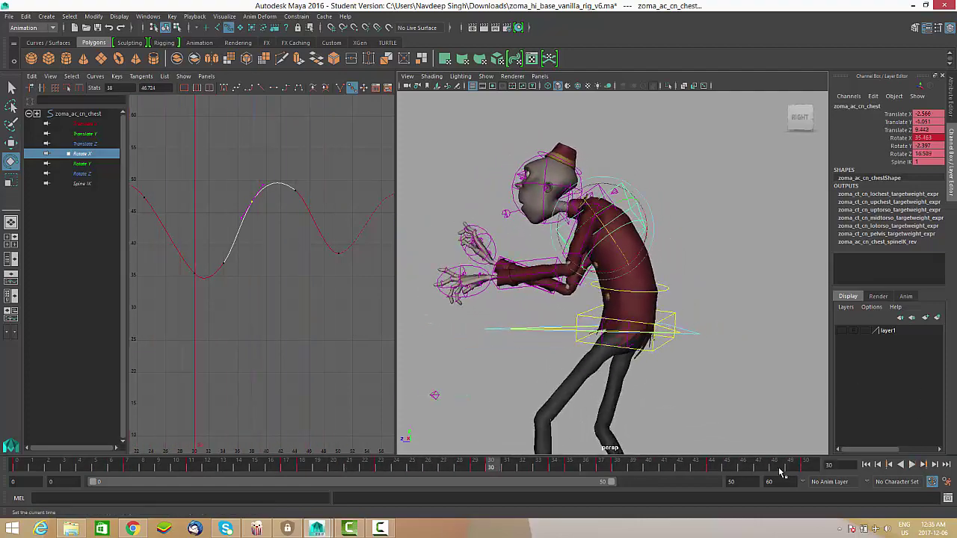
Move the Rotate X key at frame 7 to frame 5, raise the frame 17 key to about 51.2, and play the cycle.
left_click_drag(655, 469, 806, 486)
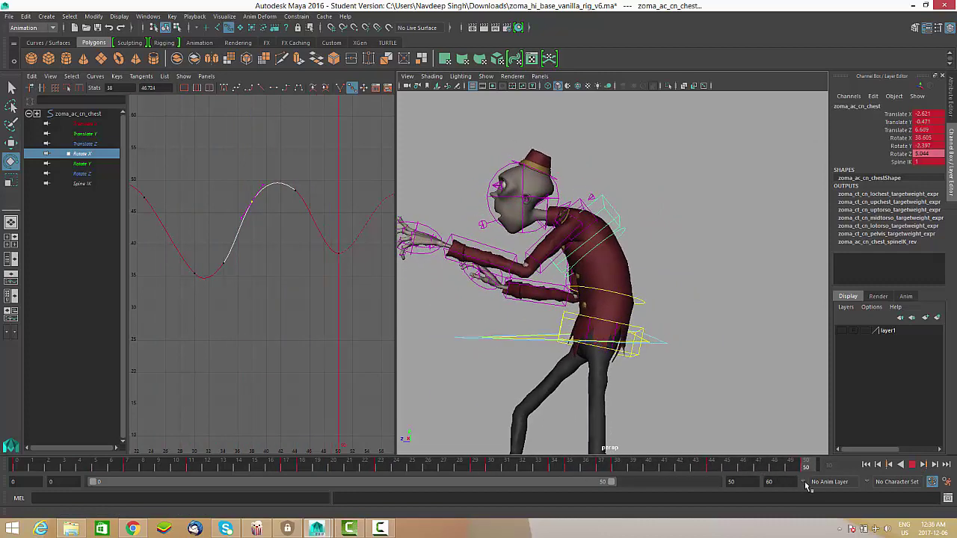
left_click(289, 316)
middle_click_drag(216, 325, 387, 342, "alt")
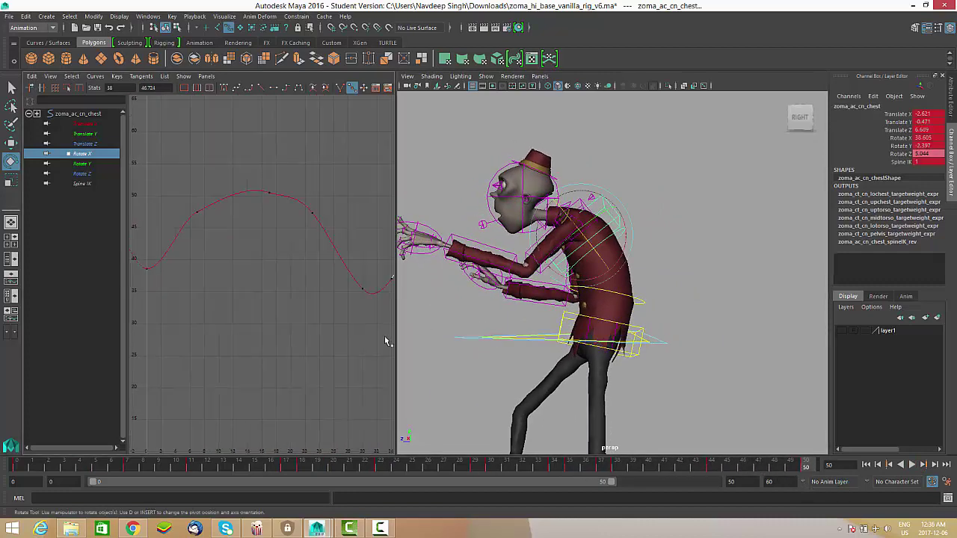
middle_click_drag(281, 330, 318, 338, "alt")
left_click_drag(120, 471, 102, 459)
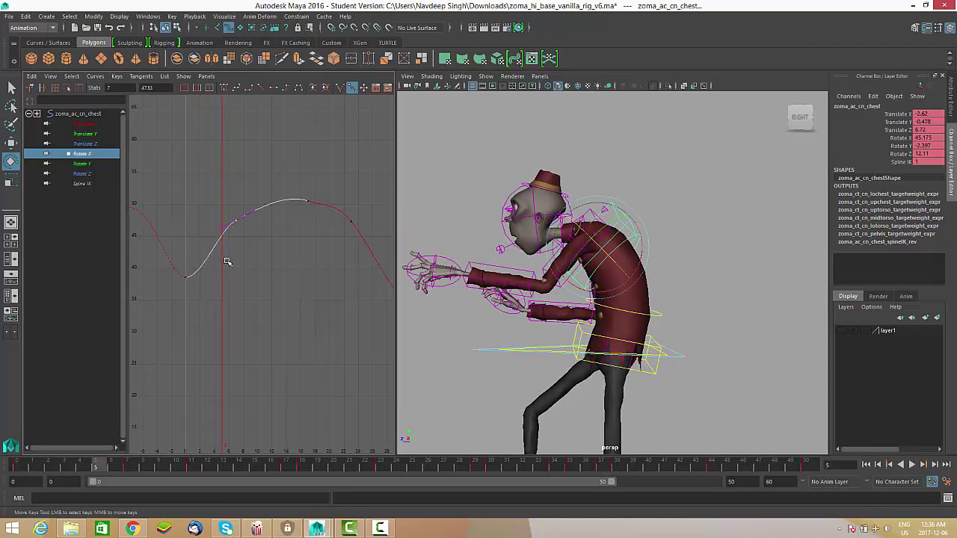
middle_click_drag(214, 261, 205, 260, "shift")
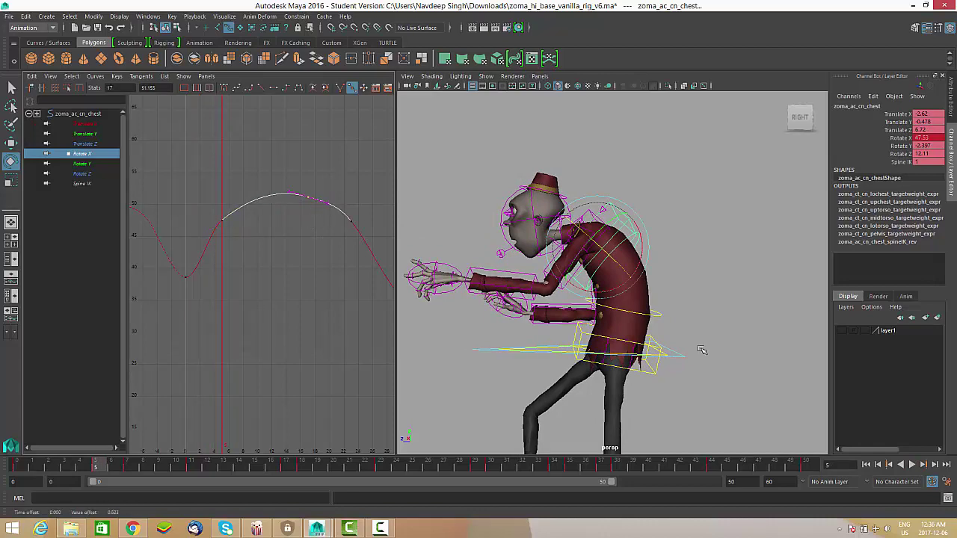
left_click(915, 464)
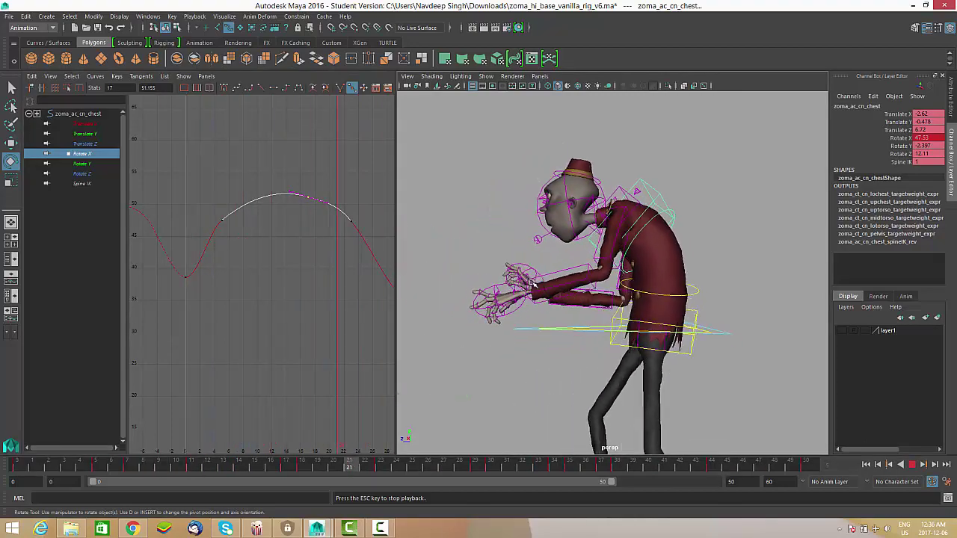
Stop playback in a front view and raise the chest's Rotate Y key at frame 42 to about 1.5.
left_click_drag(570, 292, 712, 307, "alt")
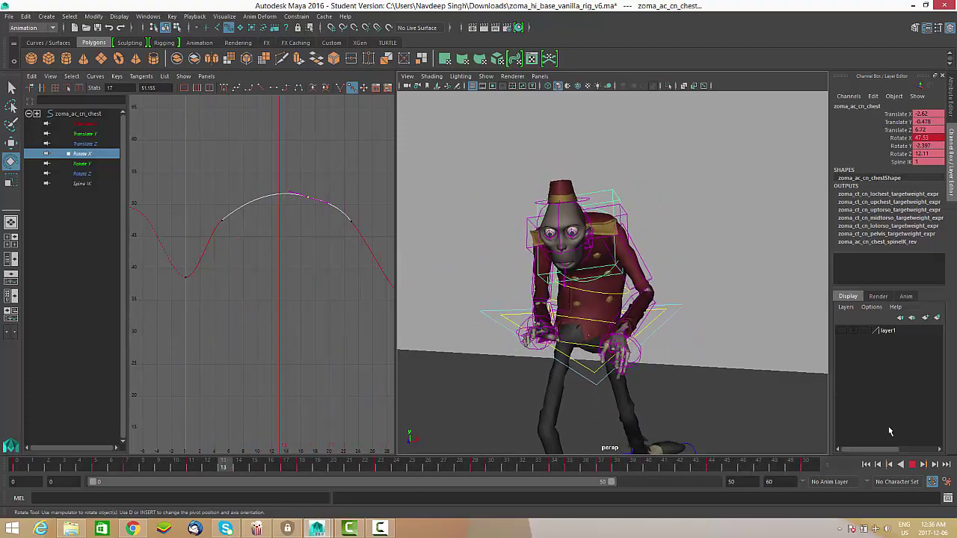
left_click(913, 465)
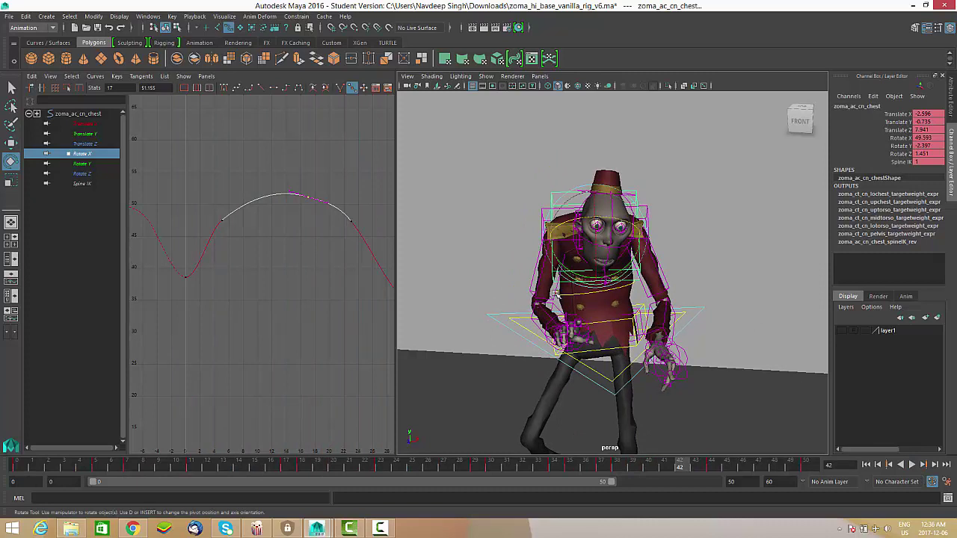
left_click(81, 164)
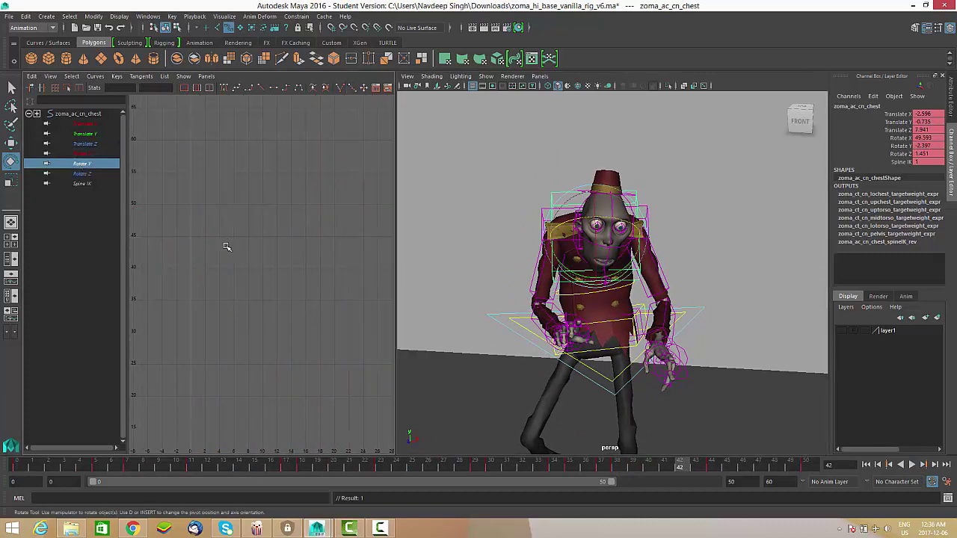
key("f")
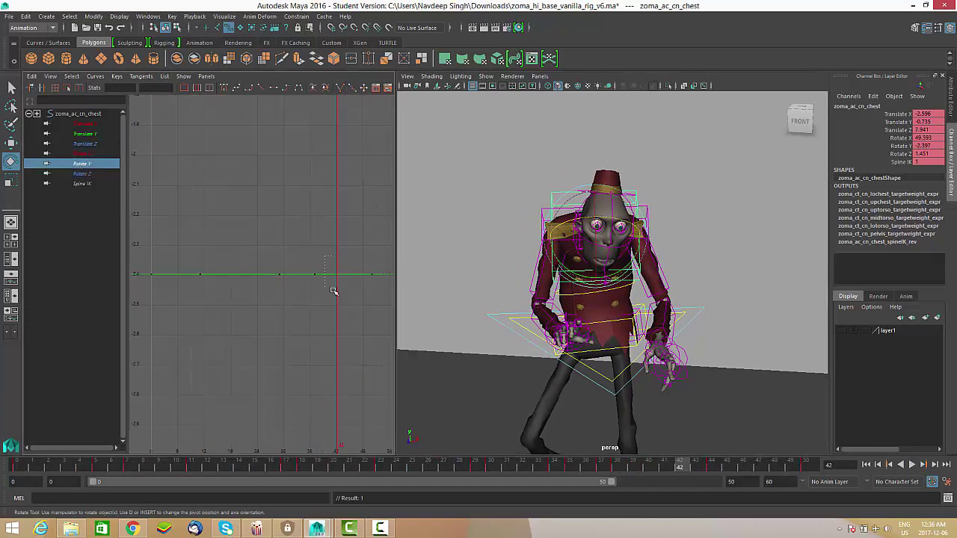
left_click_drag(335, 291, 338, 289)
middle_click_drag(338, 270, 297, 235, "alt")
right_click(299, 196)
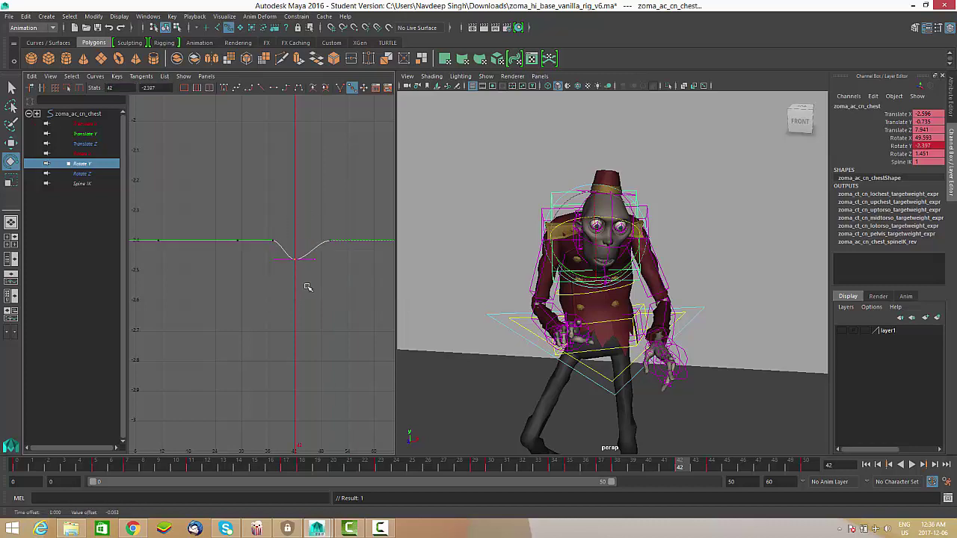
middle_click_drag(311, 328, 312, 160)
key("f")
key("f")
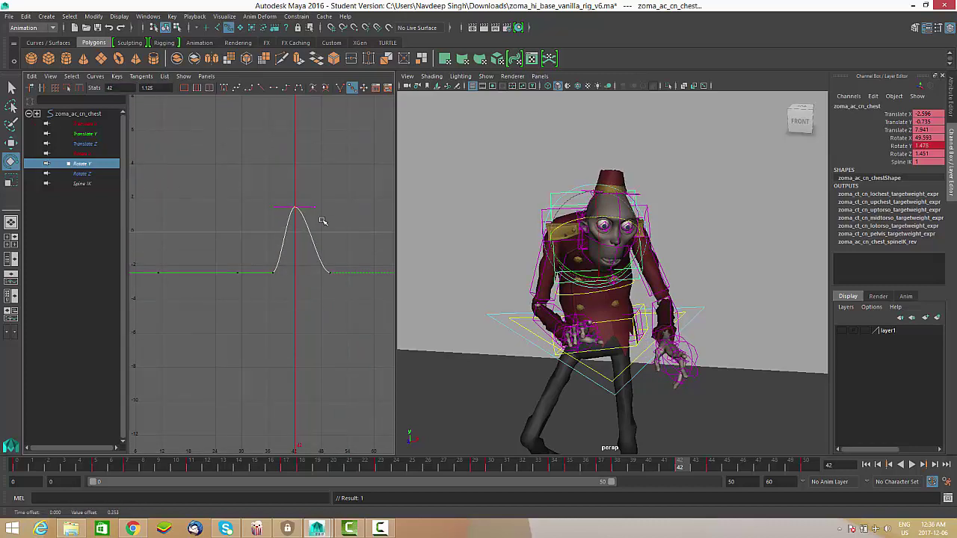
Scrub to frame 13 and lower the chest's Rotate Y key there to about -9.3.
left_click_drag(697, 471, 809, 477)
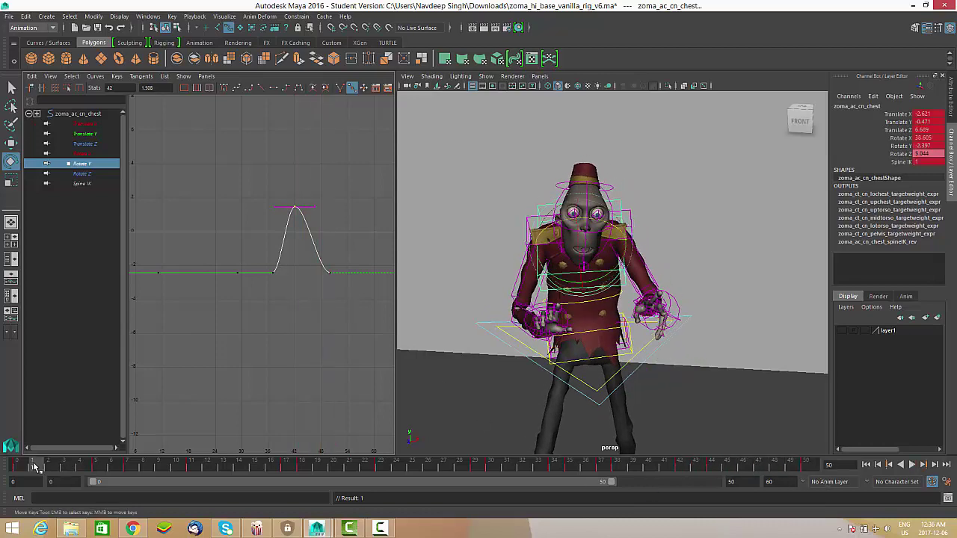
left_click_drag(35, 467, 222, 467)
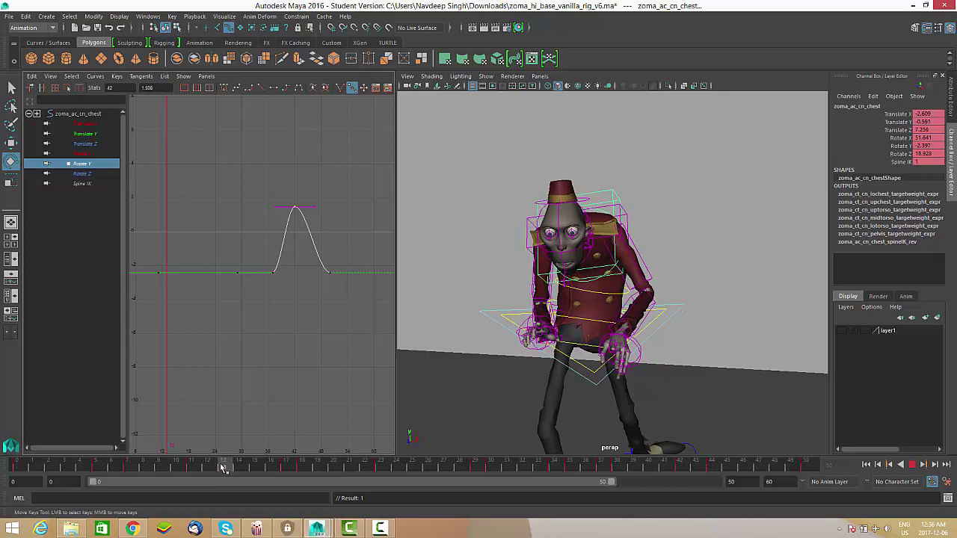
middle_click_drag(173, 266, 225, 415, "alt")
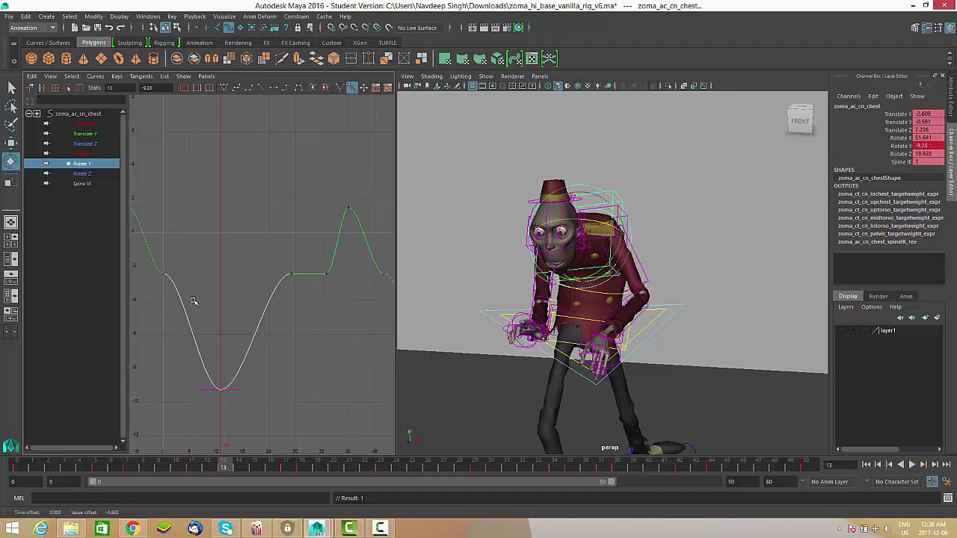
Slope the Rotate Y tangents at frames 0 and 50 downward and smooth the flat stretch before the frame 42 peak into a continuous rise.
middle_click_drag(193, 300, 210, 310, "alt")
left_click_drag(158, 302, 196, 263)
middle_click_drag(204, 298, 146, 287, "alt")
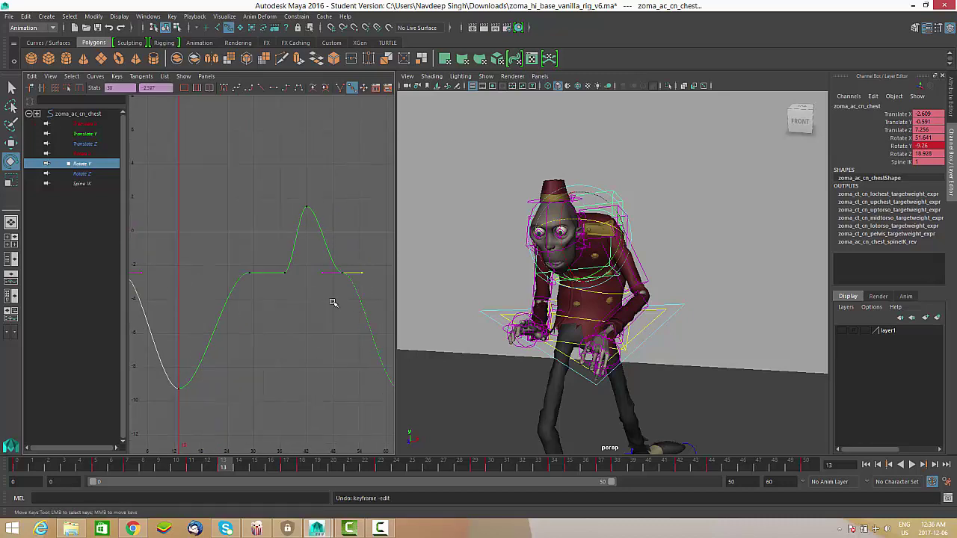
middle_click_drag(222, 299, 253, 292, "alt")
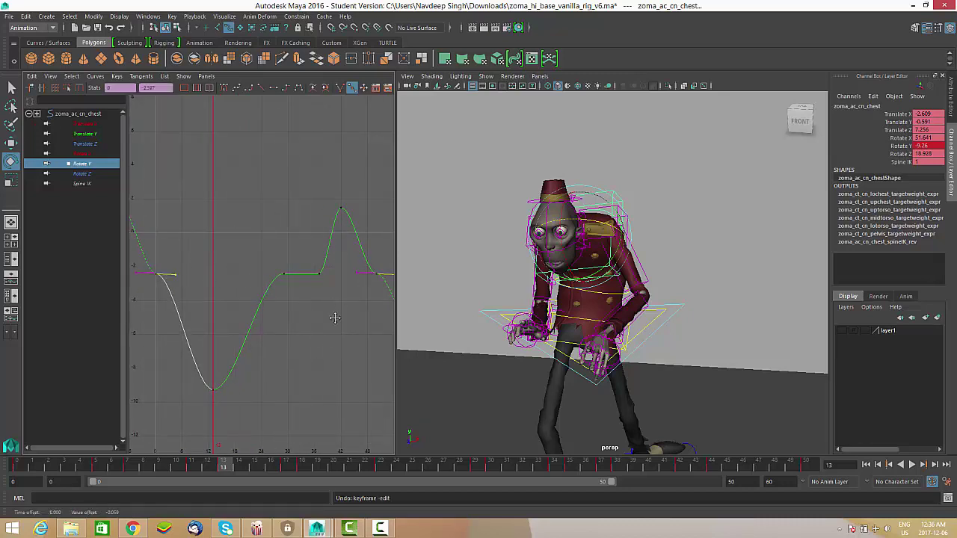
middle_click_drag(335, 318, 327, 339)
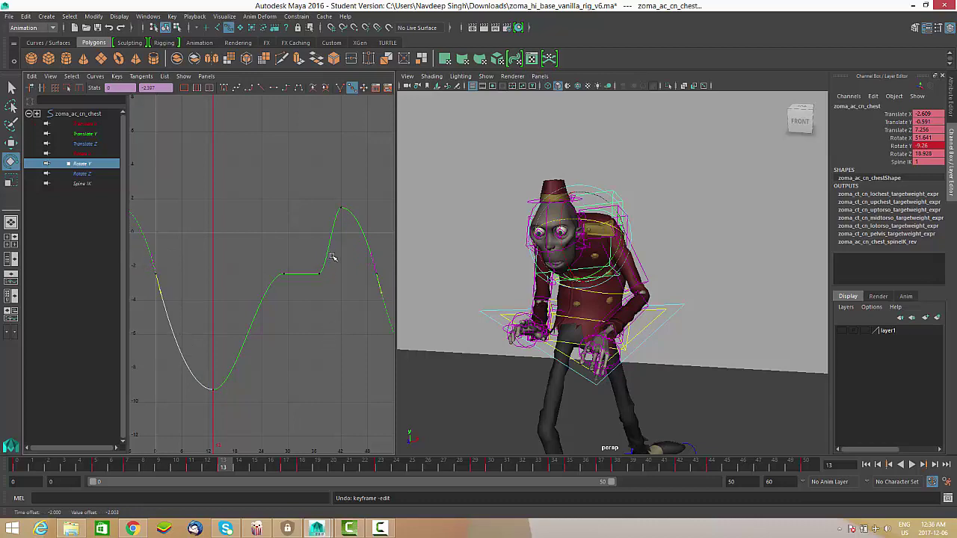
key("ctrl+z")
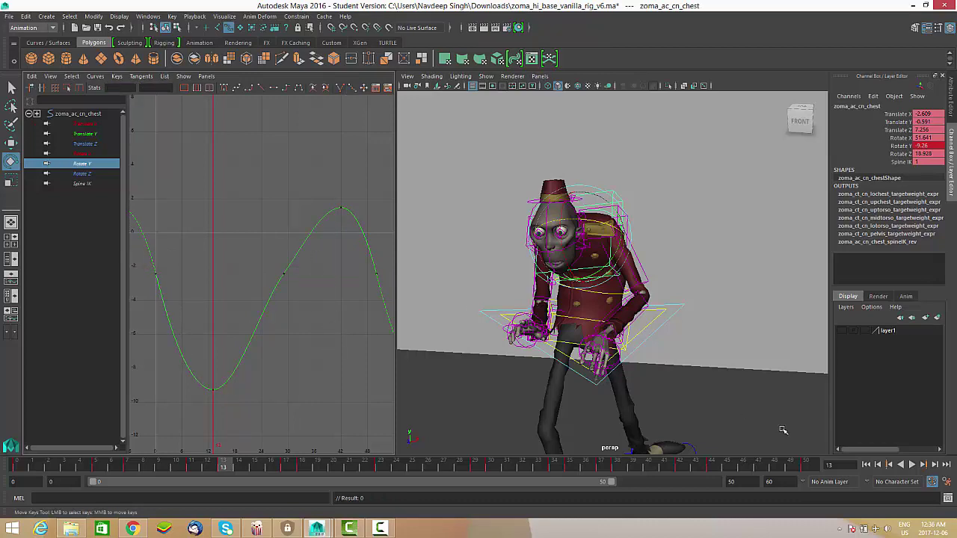
Play the walk cycle and check the chest's Rotate Y twist from the front and the side.
left_click(912, 465)
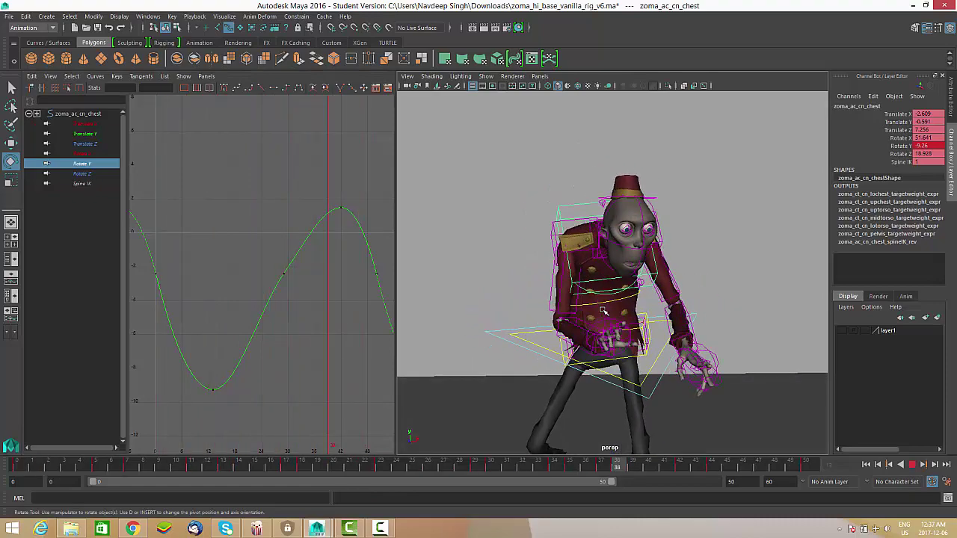
left_click_drag(635, 320, 599, 299, "alt")
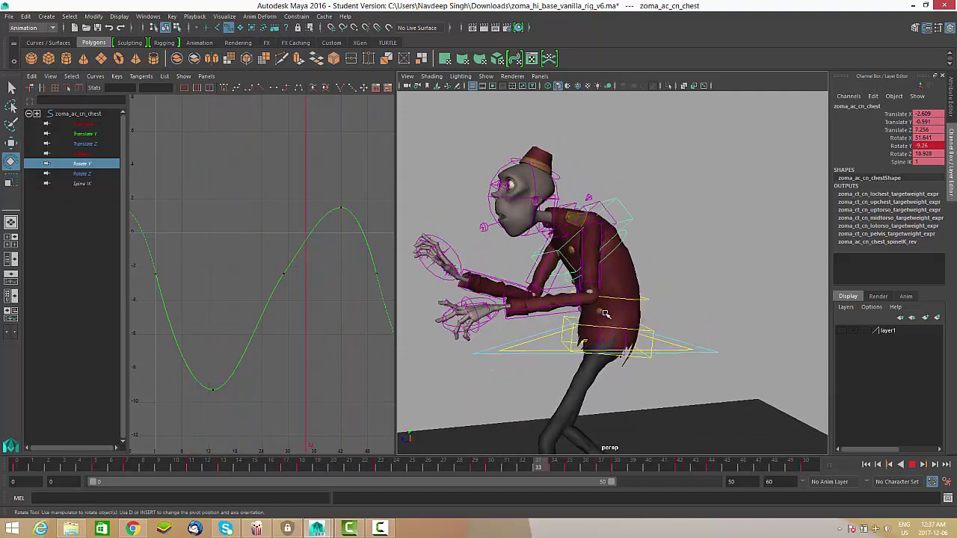
right_click_drag(598, 299, 583, 284, "alt")
middle_click_drag(579, 267, 578, 277, "alt")
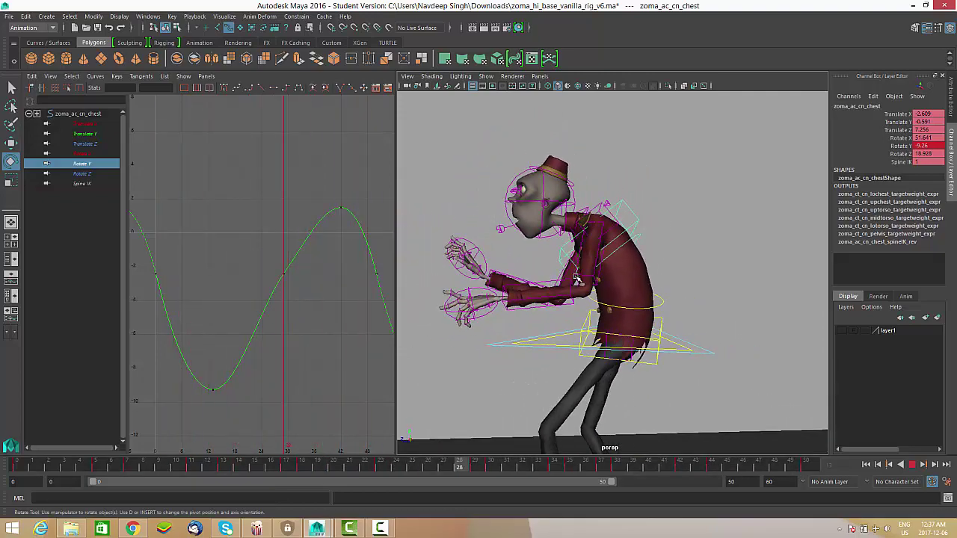
left_click_drag(578, 277, 625, 290, "alt")
right_click_drag(624, 289, 636, 236, "alt")
middle_click_drag(630, 233, 631, 260, "alt")
Stop playback, select the lower neck control, and lower all its Rotate X keys to about 6.1.
left_click(632, 260)
left_click_drag(635, 260, 611, 234, "alt")
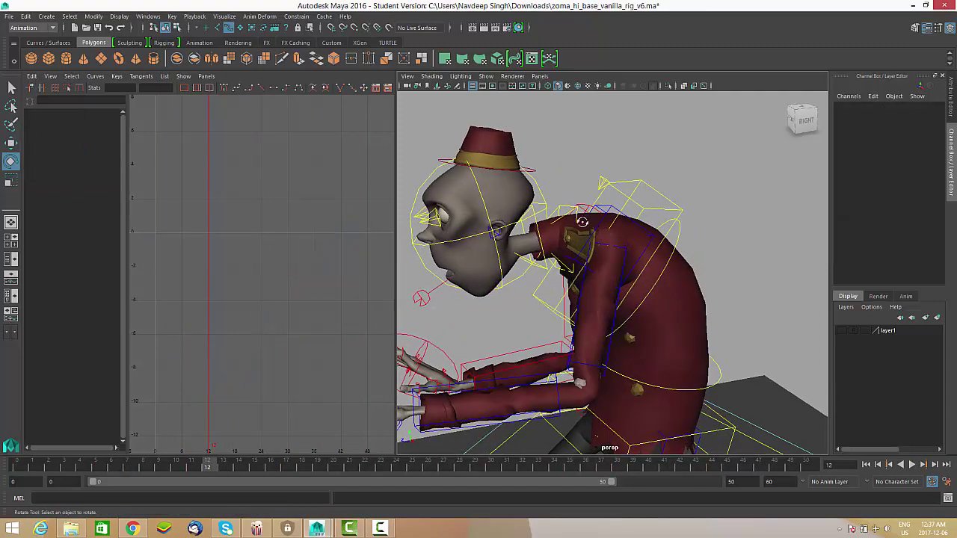
left_click(616, 235)
right_click_drag(616, 234, 432, 393, "alt")
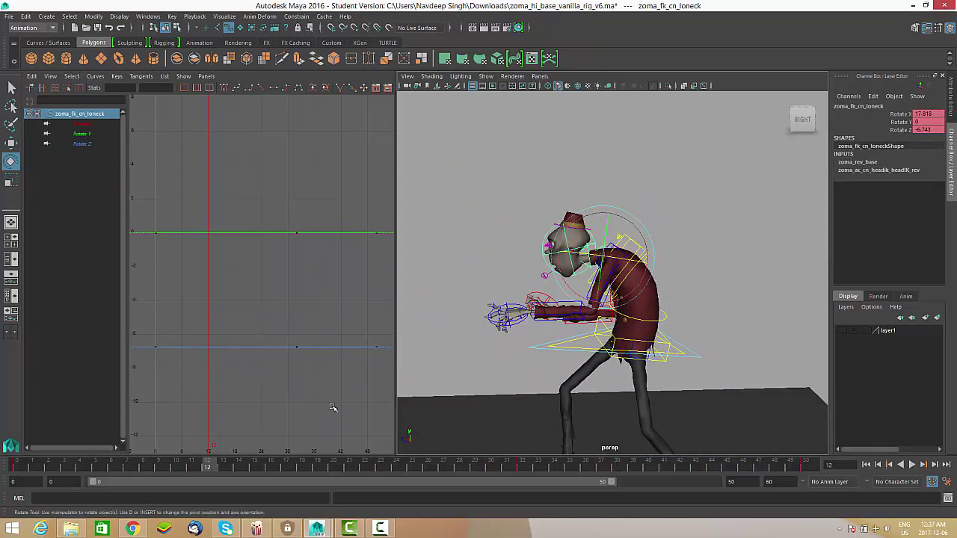
key("w")
left_click_drag(254, 225, 262, 247)
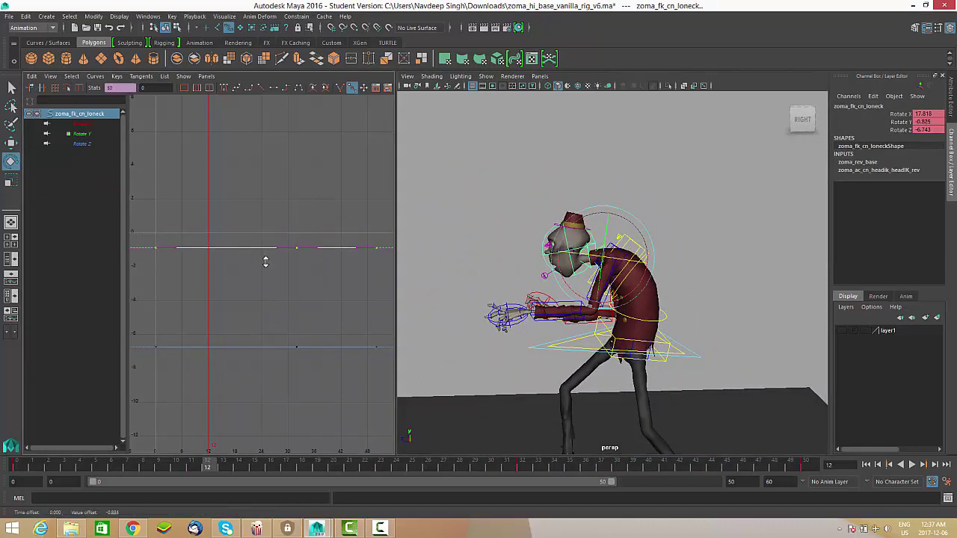
right_click_drag(283, 265, 263, 212, "alt")
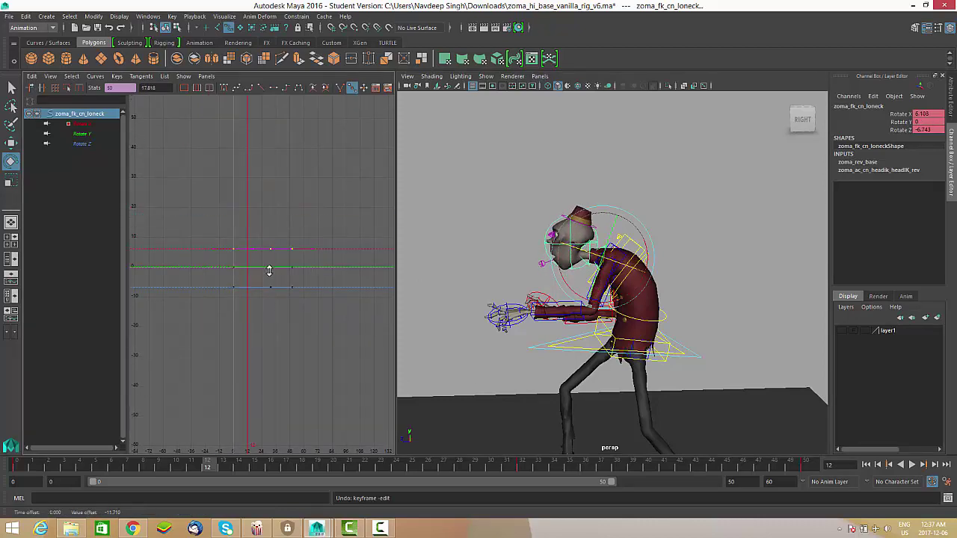
Play the cycle from the side, then key the lower neck's Rotate X at frame 43 to about 20.6.
left_click(912, 465)
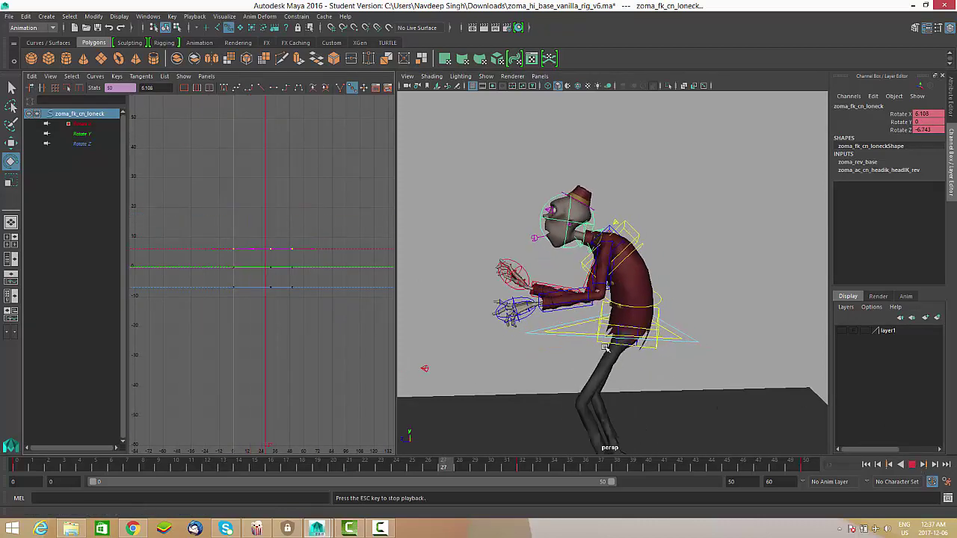
left_click(912, 464)
scroll(264, 280, "up", 5)
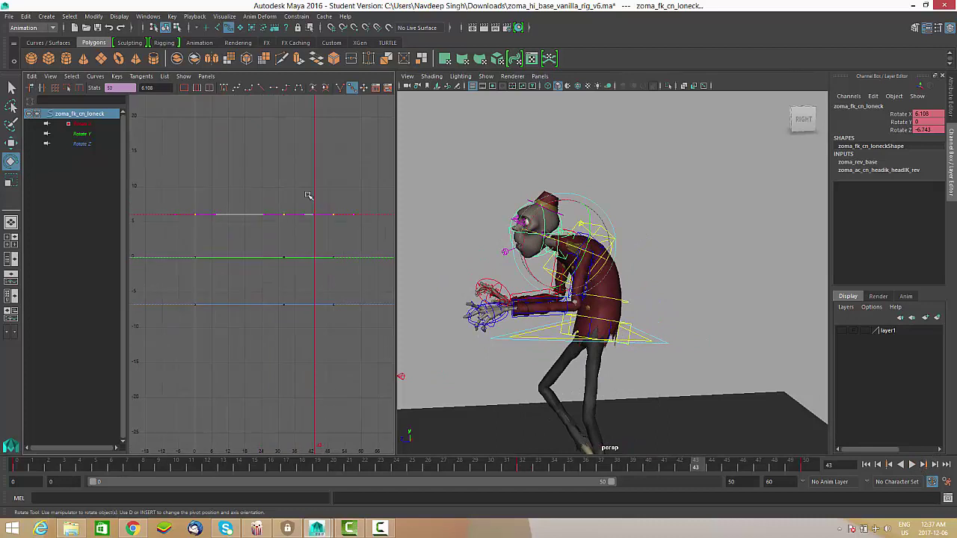
right_click(308, 192)
left_click(313, 203)
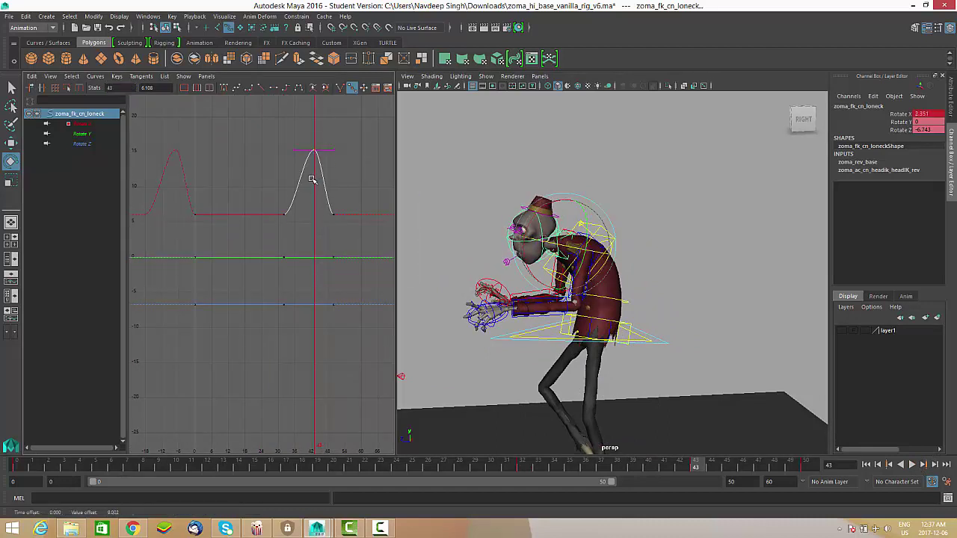
middle_click_drag(312, 179, 306, 148)
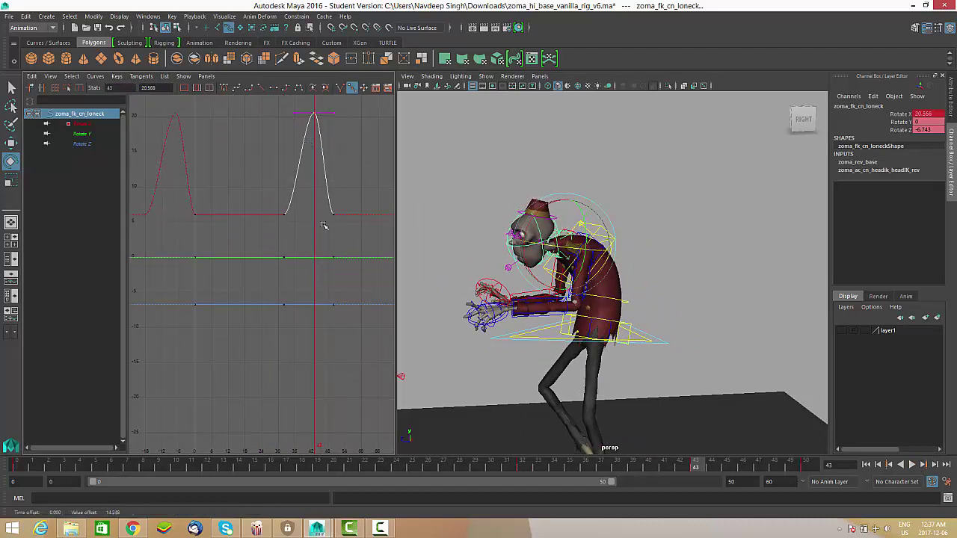
Raise the neck's Rotate X keys at frames 0 and 50 to about 13.5 and slope their tangents downward.
left_click_drag(707, 469, 806, 466)
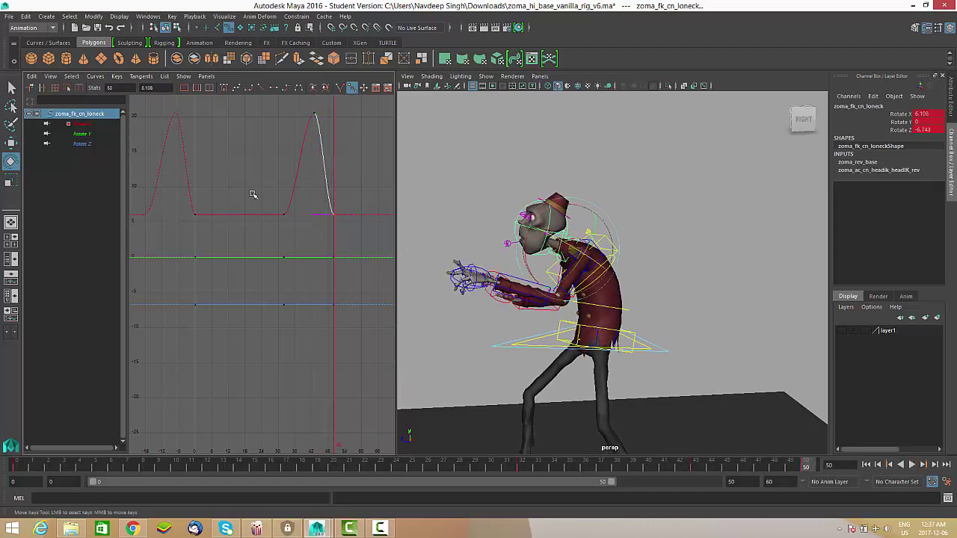
left_click_drag(187, 235, 187, 235)
middle_click_drag(233, 250, 229, 216)
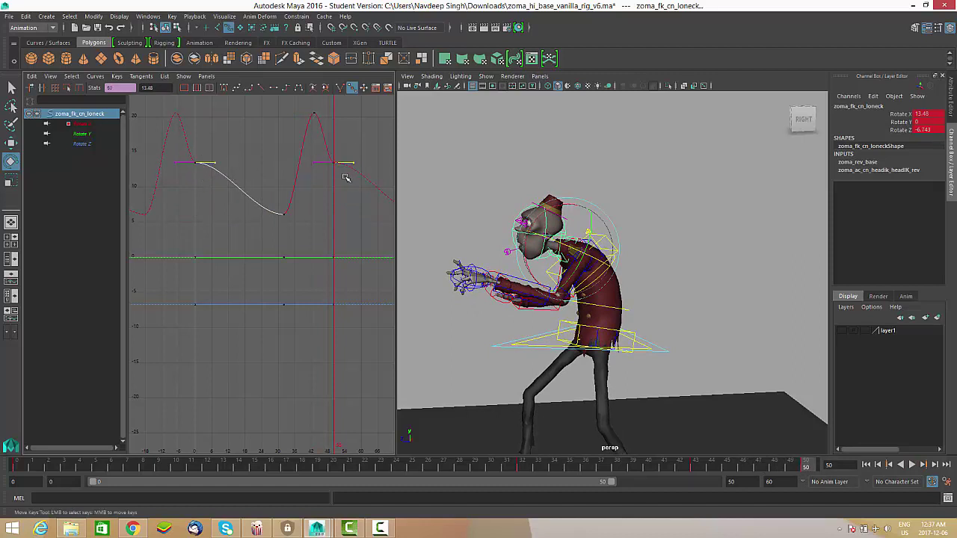
middle_click_drag(345, 178, 350, 223)
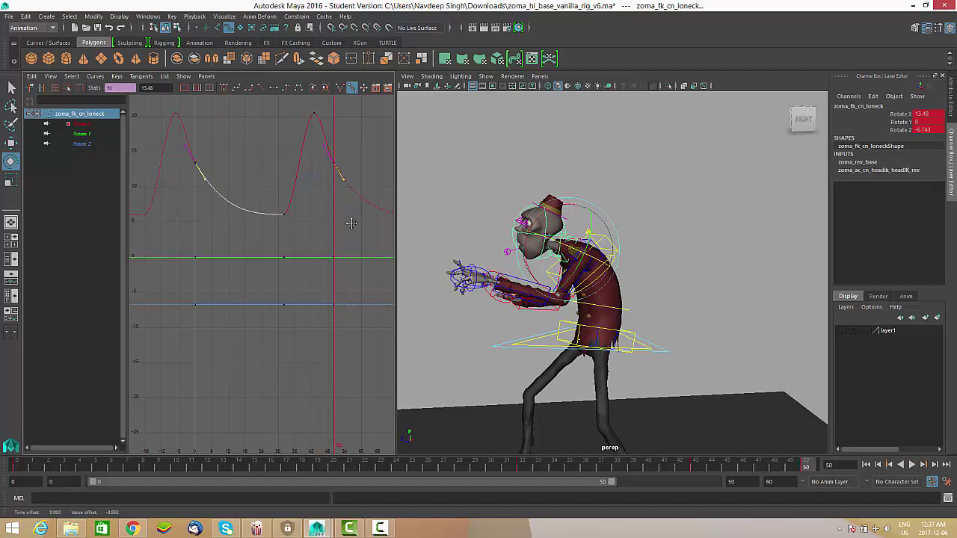
Insert a neck Rotate X key at frame 9 and lower it to about 5.4.
left_click(17, 467)
key("alt+v")
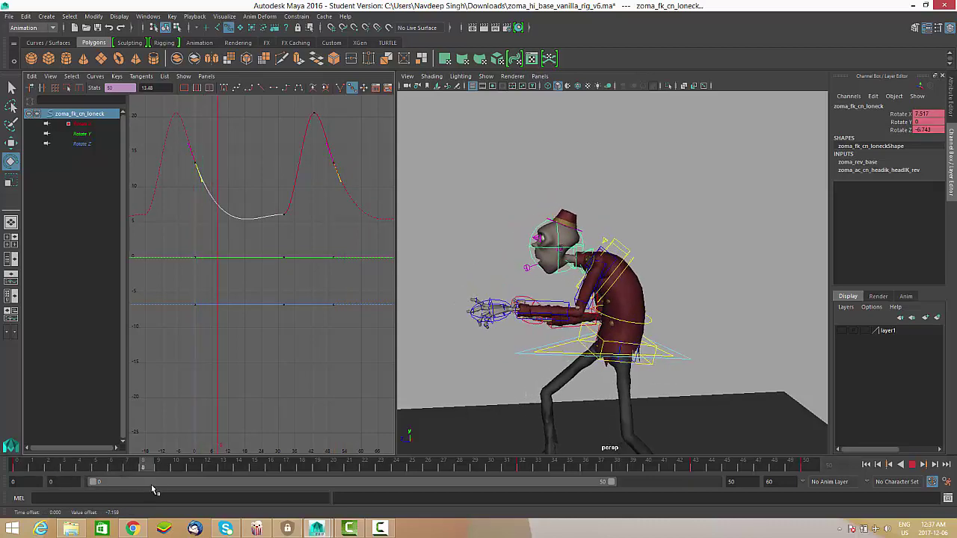
key("alt+v")
key("i")
middle_click(225, 205)
left_click_drag(233, 201, 207, 233)
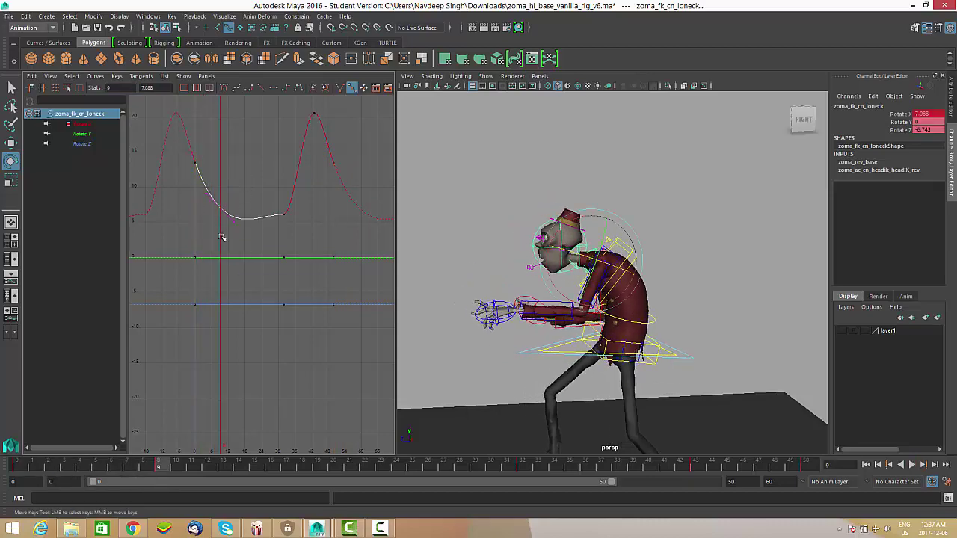
middle_click_drag(221, 238, 282, 271)
key("alt+v")
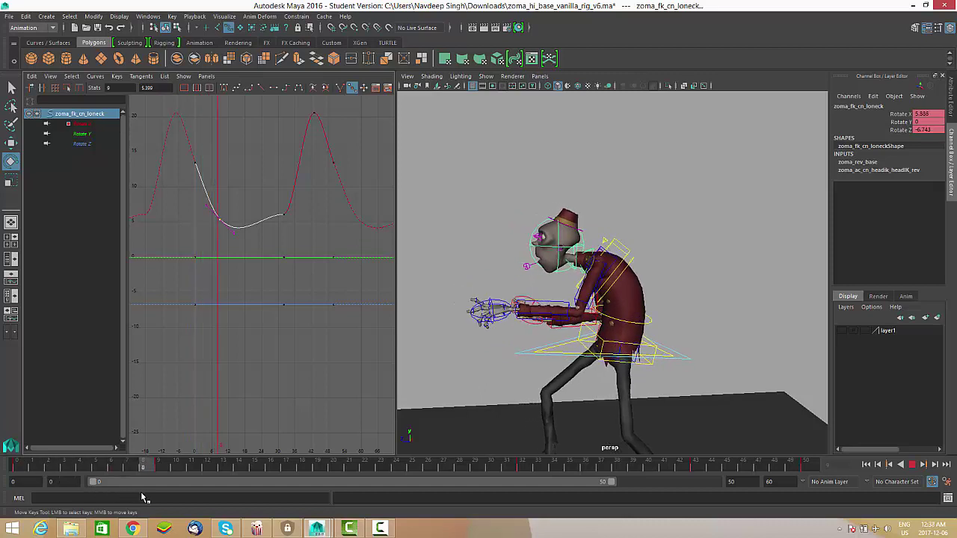
Move the neck's frame 9 Rotate X key to frame 8 and raise it to about 20.1.
key("alt+v")
middle_click_drag(242, 271, 213, 137)
middle_click_drag(317, 255, 345, 283, "alt")
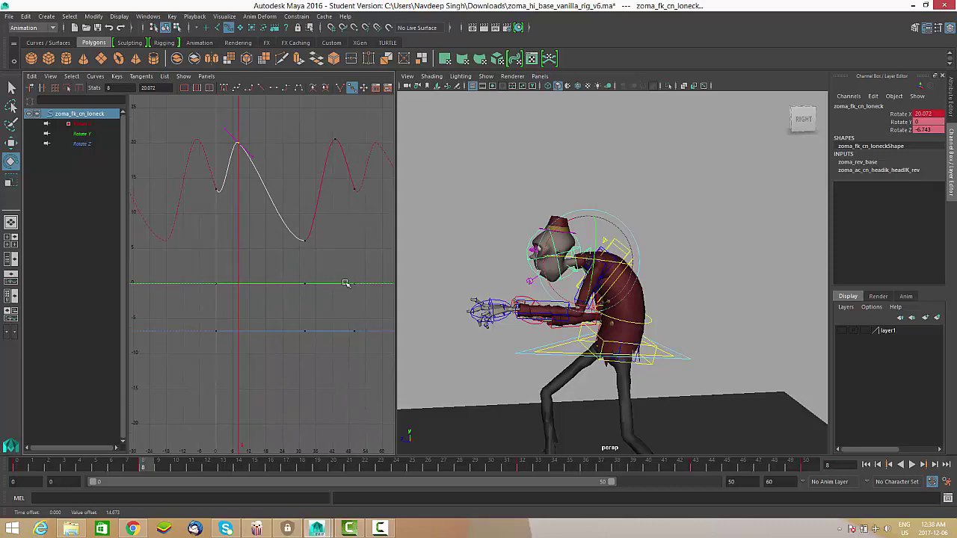
Key the neck's Rotate X at frame 19 to about 18.8 and flatten the frame 8 key's tangent to round the peak.
left_click_drag(644, 286, 631, 290, "alt")
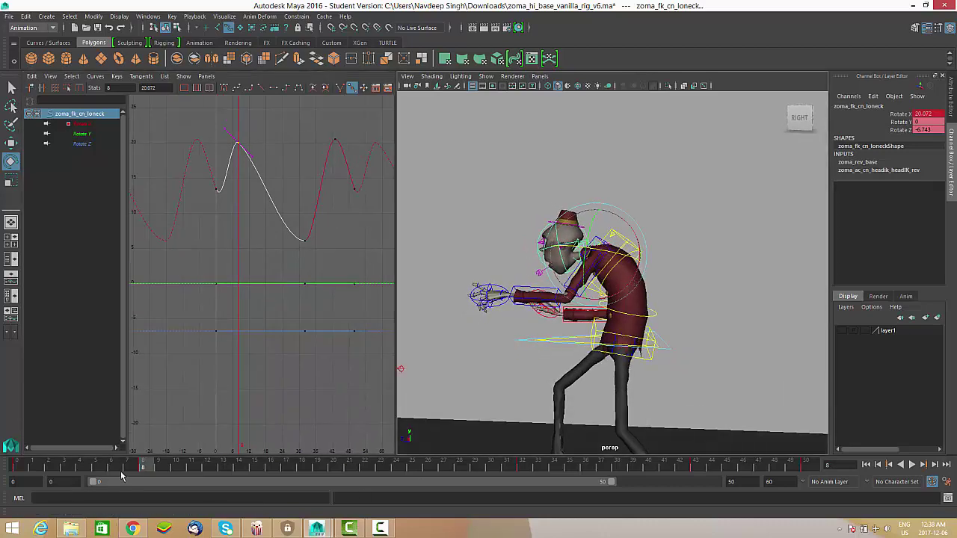
left_click_drag(156, 469, 325, 477)
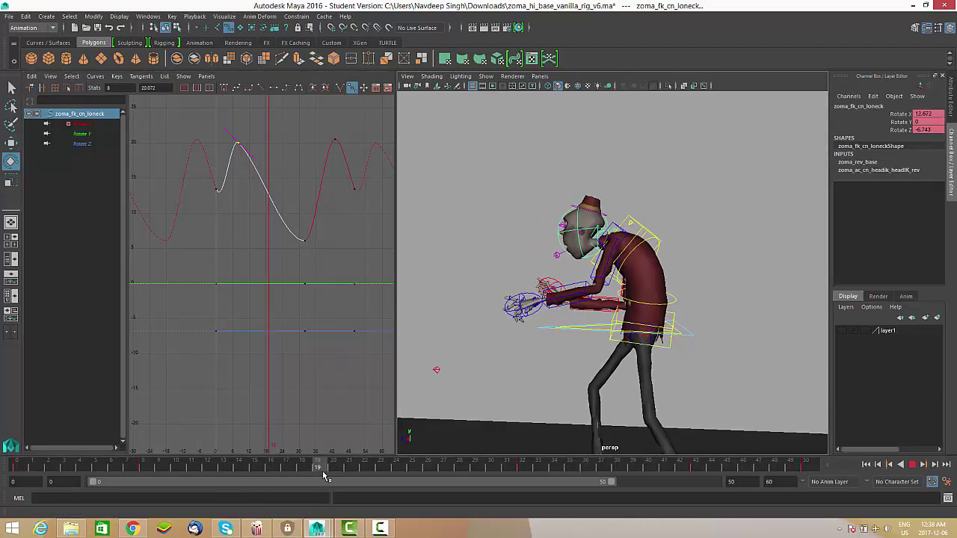
key("s")
middle_click_drag(273, 245, 270, 209)
left_click_drag(244, 124, 233, 151)
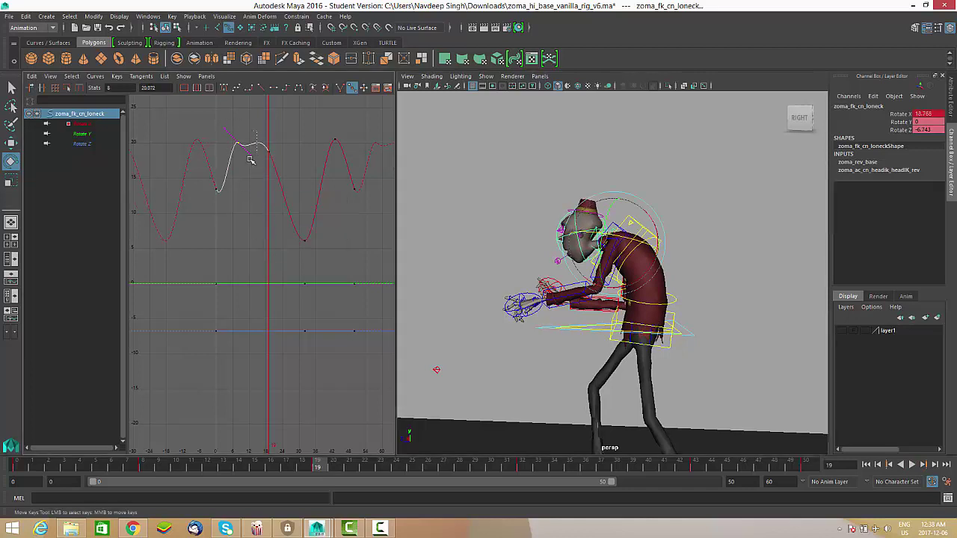
middle_click_drag(260, 172, 265, 158)
left_click_drag(530, 382, 560, 381, "alt")
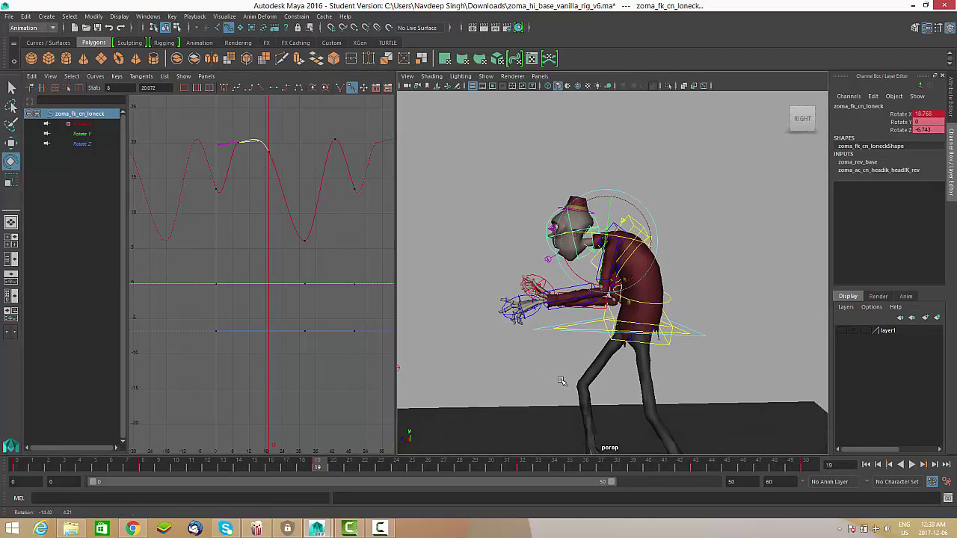
Move the neck's frame 19 Rotate X key to frame 24 and lower it to about 17.7.
left_click_drag(323, 467, 427, 463)
left_click_drag(262, 138, 294, 198)
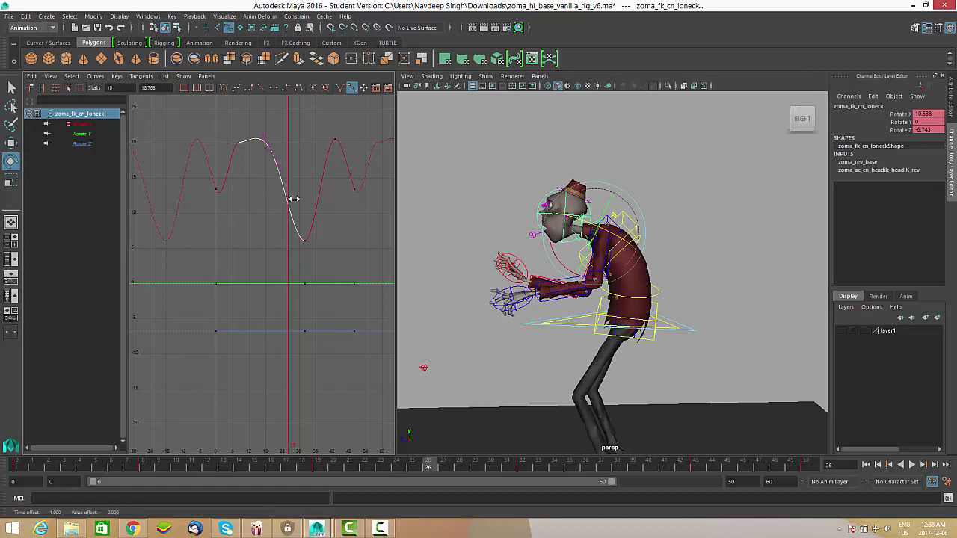
middle_click_drag(294, 198, 291, 211)
Lower the neck's frame 8 Rotate X key to about 18.9 and slope its tangent upward into the peak.
left_click(252, 137)
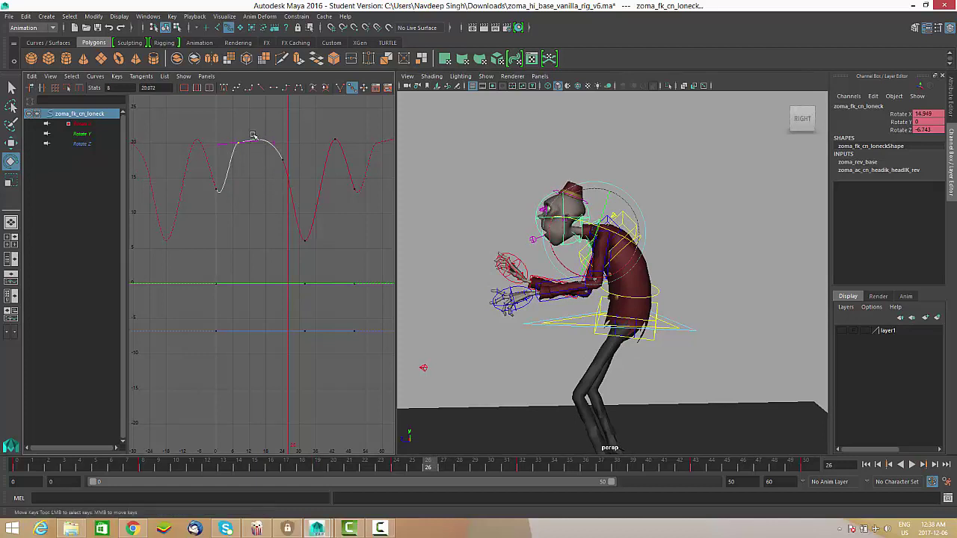
middle_click_drag(252, 135, 259, 130)
middle_click_drag(256, 166, 257, 148)
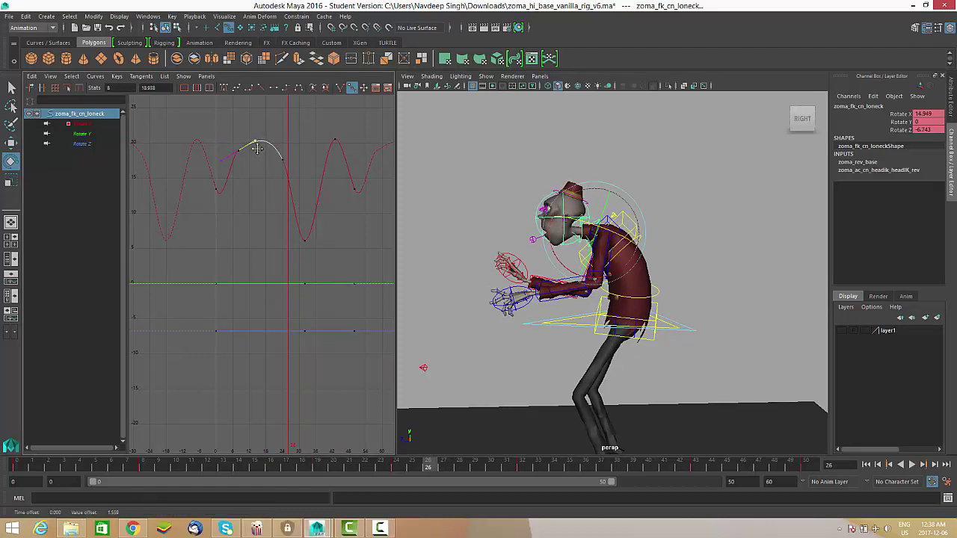
Insert a neck Rotate X key at frame 38 at about 17.8 and tilt its tangent upward toward the second peak.
left_click_drag(446, 465, 634, 484)
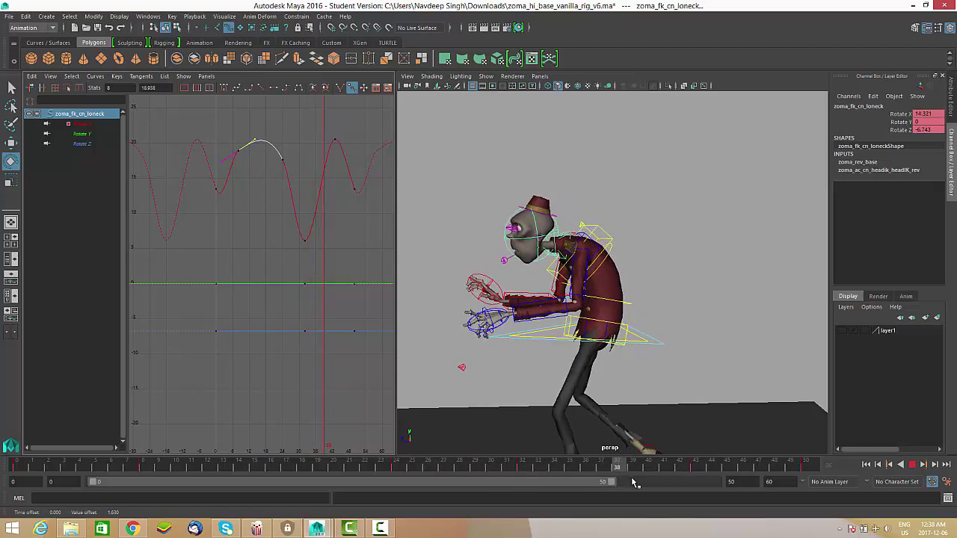
right_click_drag(299, 224, 317, 220, "alt")
middle_click_drag(318, 219, 267, 225, "alt")
left_click(305, 192)
middle_click_drag(325, 231, 318, 224)
left_click_drag(317, 177, 318, 178)
middle_click_drag(317, 177, 323, 178)
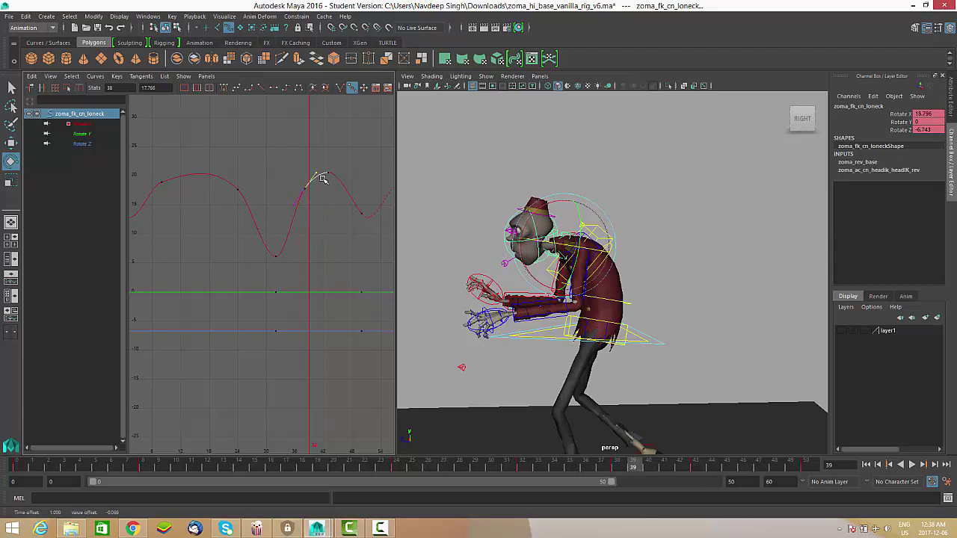
Make the tangents of the neck's Rotate X keys at frames 0 and 50 slope down more gently, and play the cycle.
left_click_drag(374, 198, 340, 226)
middle_click_drag(304, 233, 362, 234, "alt")
middle_click_drag(239, 246, 248, 247, "alt")
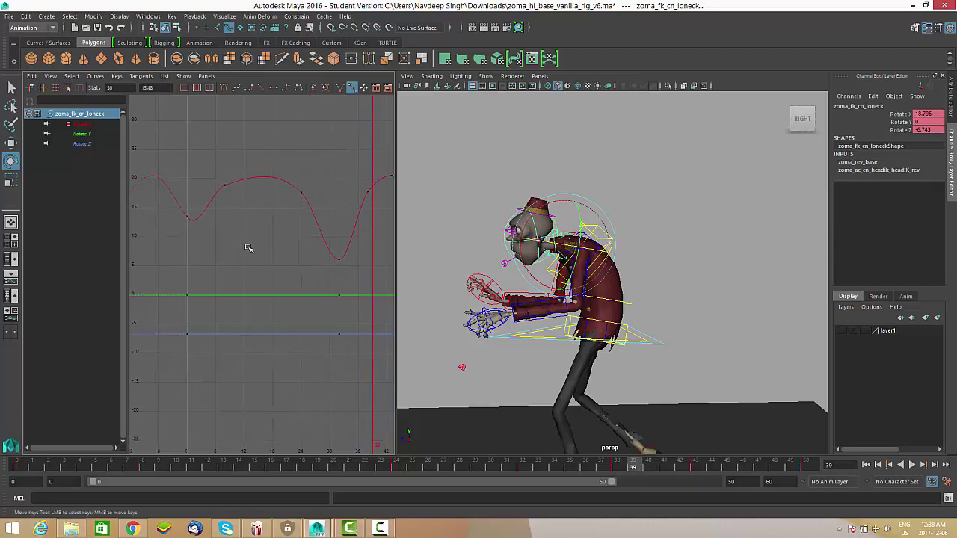
left_click_drag(214, 212, 181, 226)
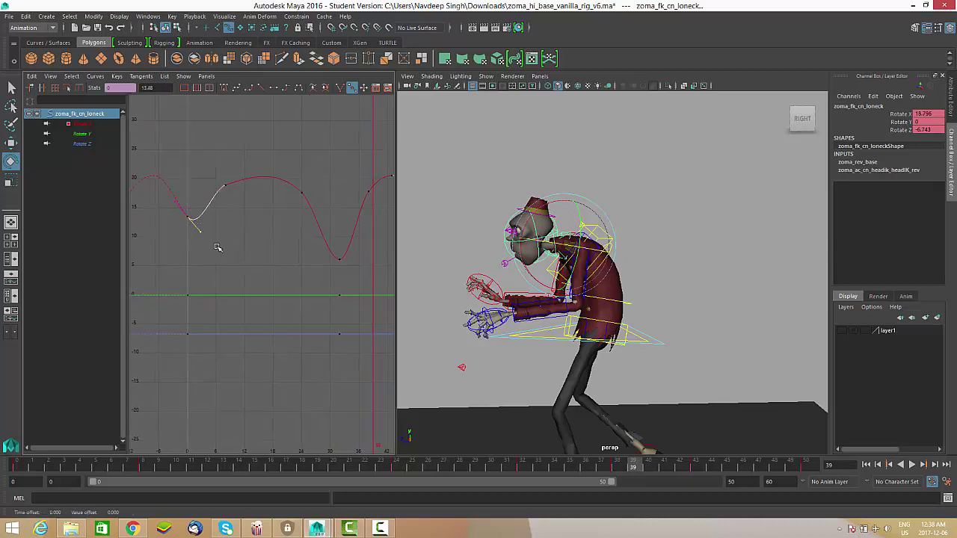
key("ctrl+z")
key("ctrl+z")
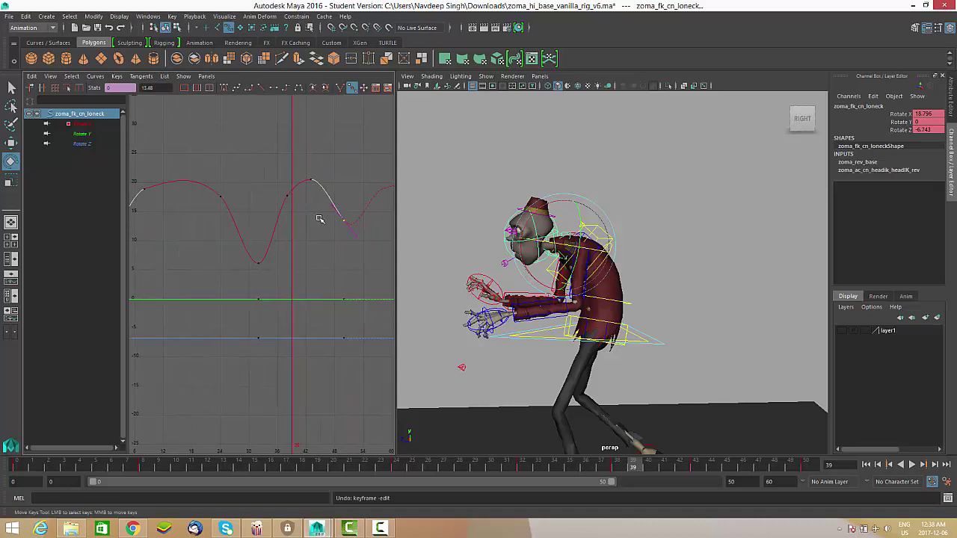
middle_click_drag(331, 257, 361, 257, "alt")
left_click(912, 465)
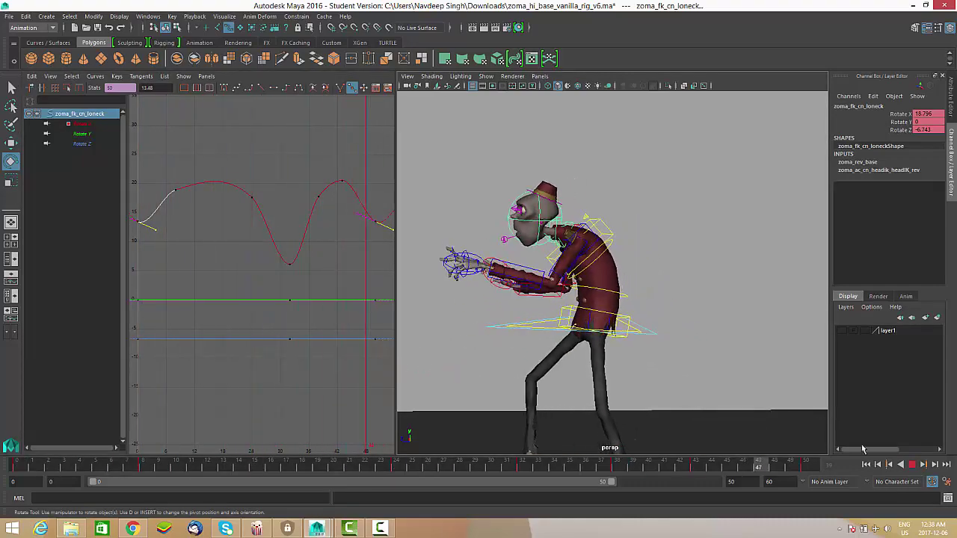
left_click(913, 465)
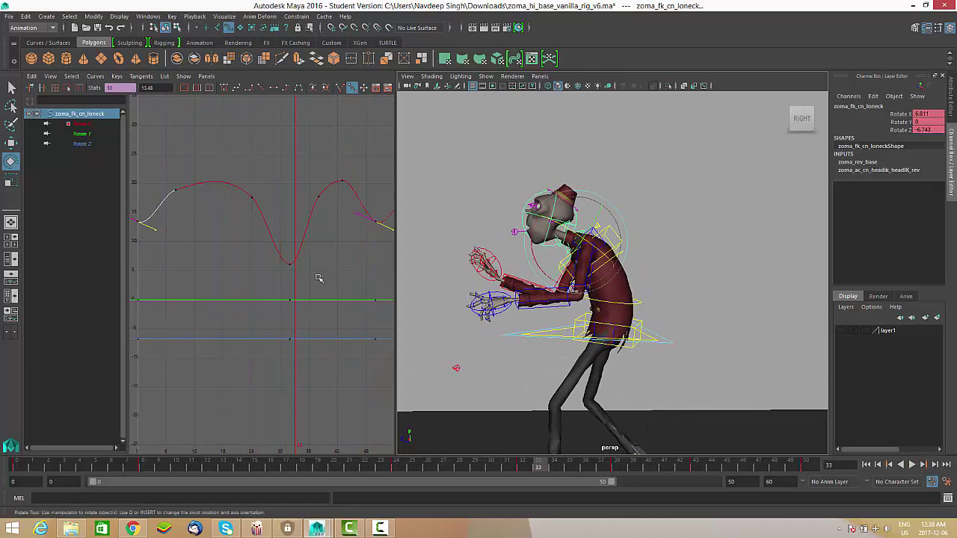
Raise the neck's frame 32 Rotate X key to about 13.7 and play back the walk.
left_click(291, 263)
middle_click_drag(280, 274, 331, 243, "shift")
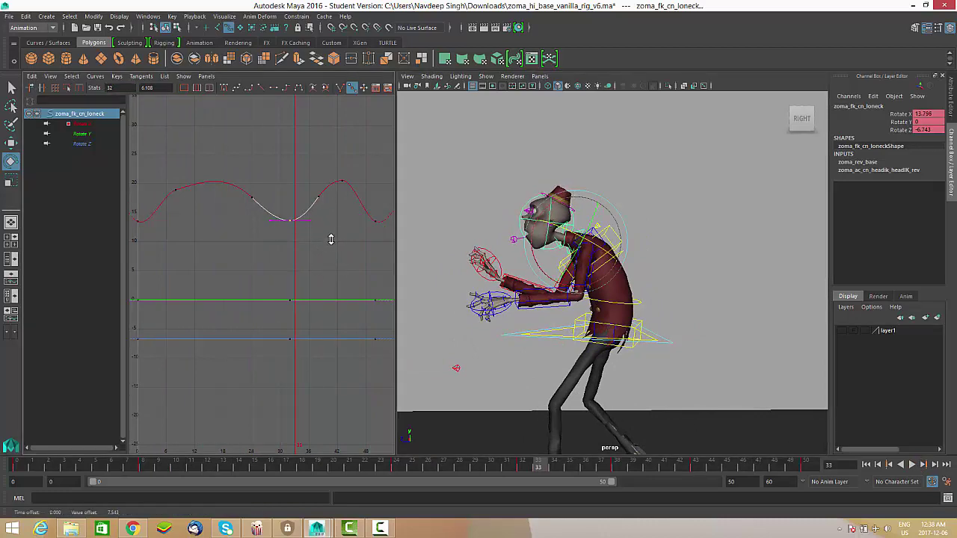
left_click(917, 465)
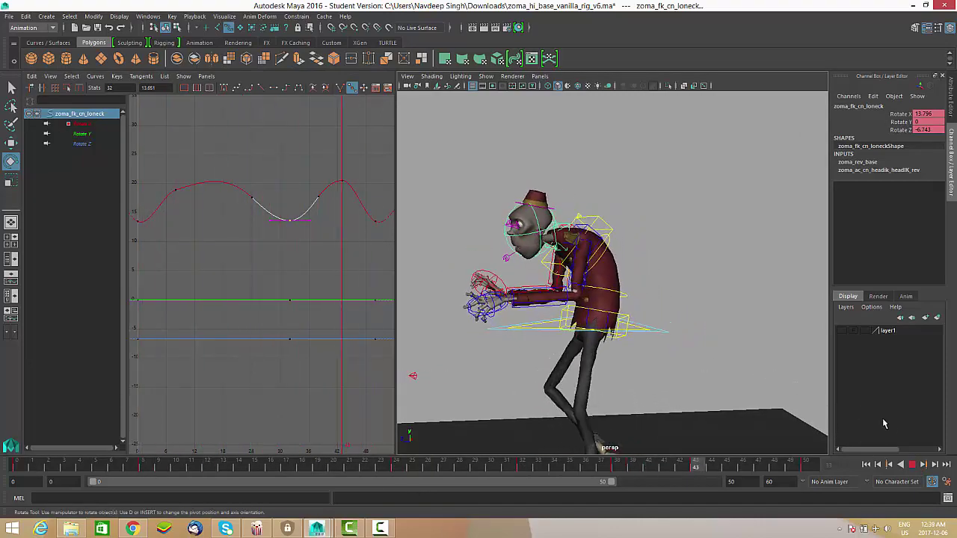
left_click(915, 465)
Shift the neck's Rotate X keys at frames 0 and 50 to frames 3 and 53, and the frame 8 key to frame 10.
middle_click_drag(208, 276, 277, 279, "alt")
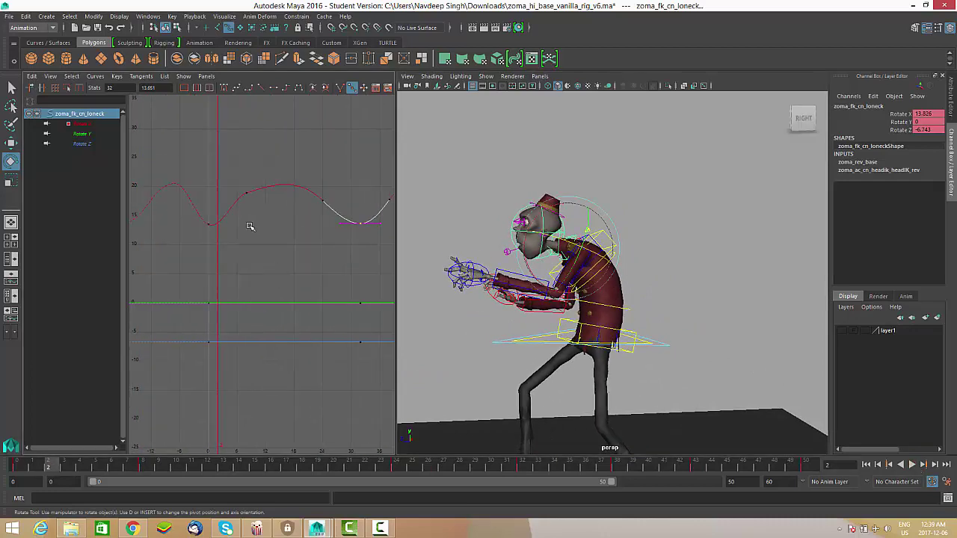
left_click_drag(193, 241, 221, 212)
middle_click_drag(270, 240, 223, 250, "alt")
middle_click_drag(362, 241, 323, 243, "alt")
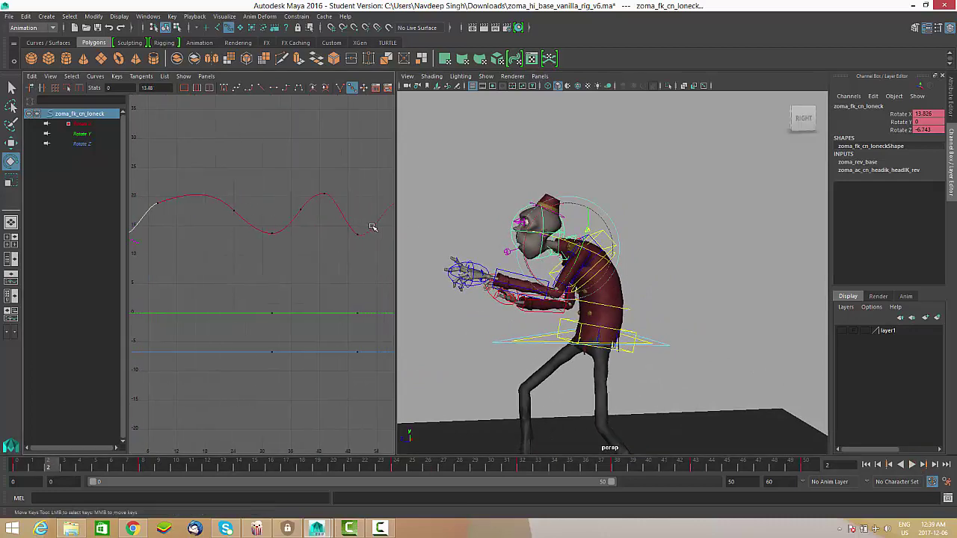
right_click_drag(353, 250, 341, 262, "alt+shift")
middle_click_drag(341, 265, 351, 264, "shift")
left_click(182, 203)
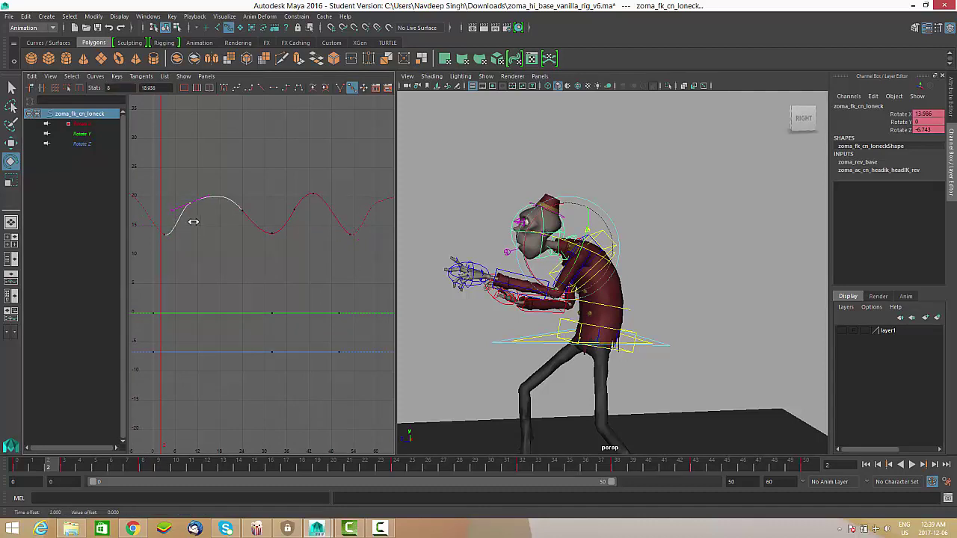
Insert a neck Rotate X key at frame 49 at about 14.9.
left_click(809, 469)
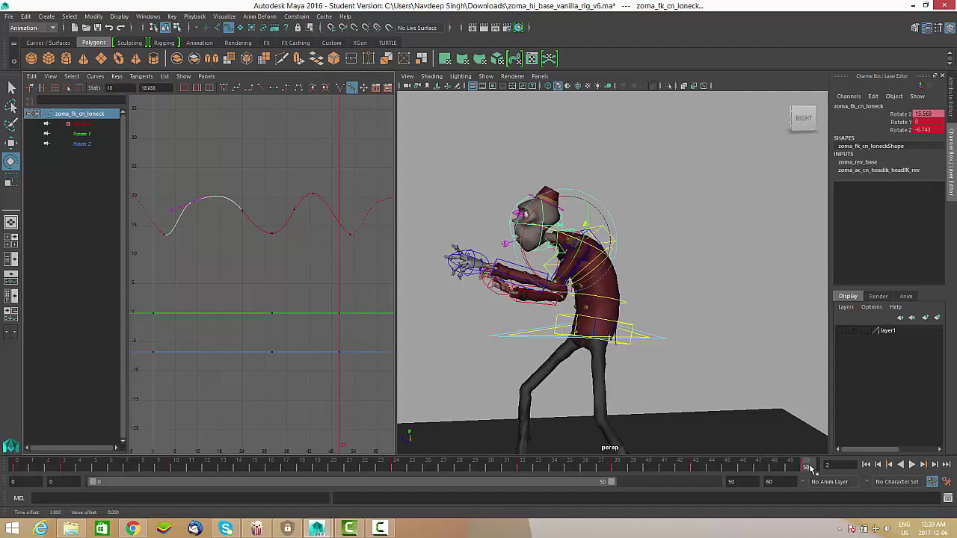
left_click_drag(805, 469, 790, 469)
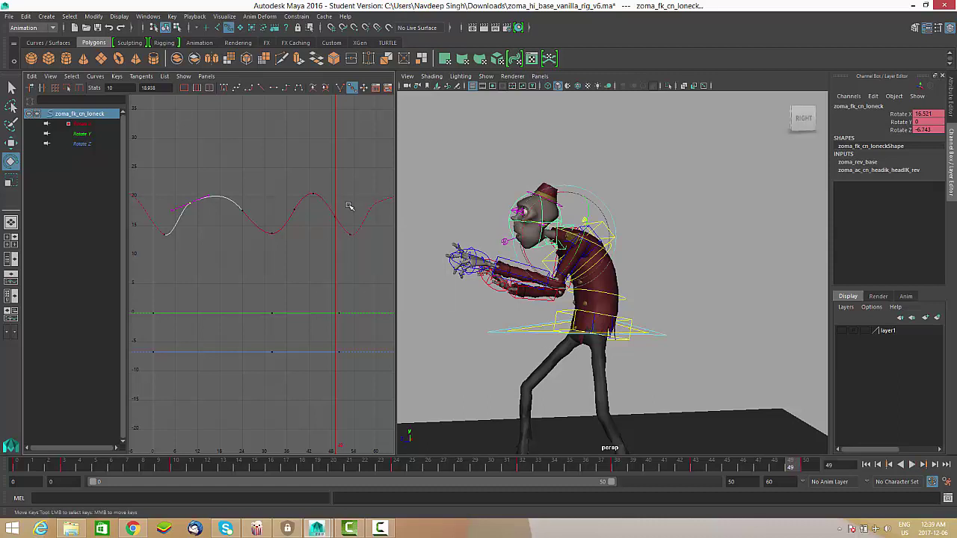
left_click_drag(328, 225, 326, 226)
middle_click_drag(345, 243, 315, 265)
Flatten the tangents of the neck's Rotate X keys at frames 3 and 53, and play back the walk.
left_click(181, 235, "shift")
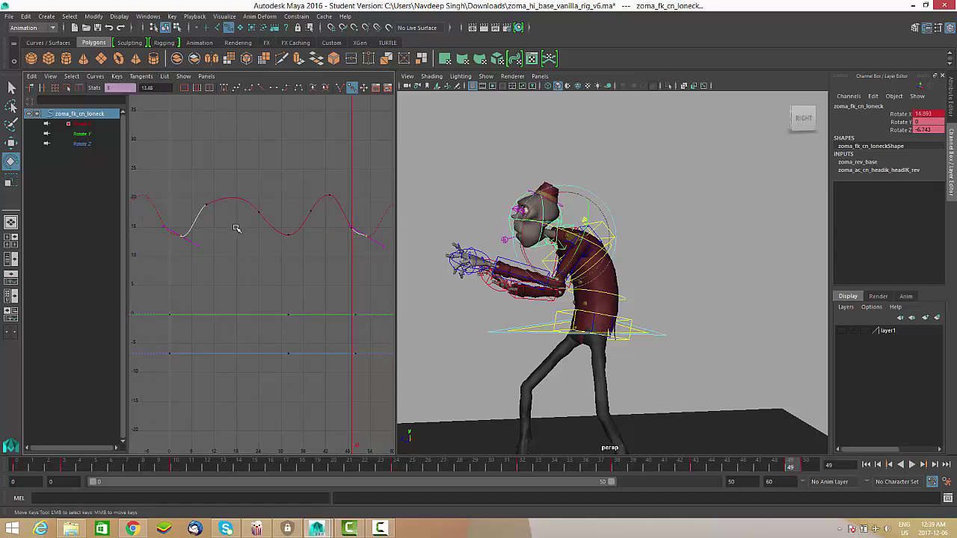
left_click_drag(190, 263, 189, 264)
middle_click_drag(249, 266, 188, 267, "alt")
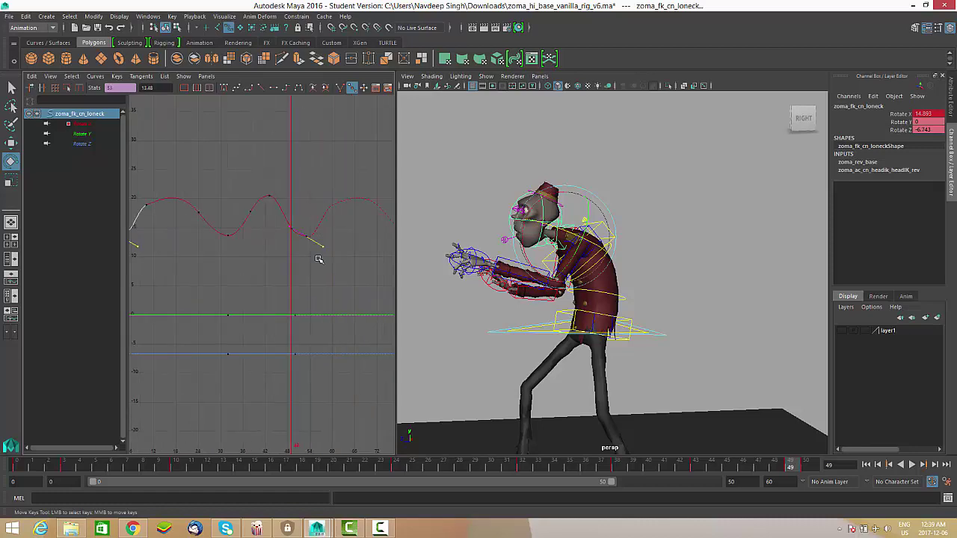
middle_click_drag(318, 258, 334, 260)
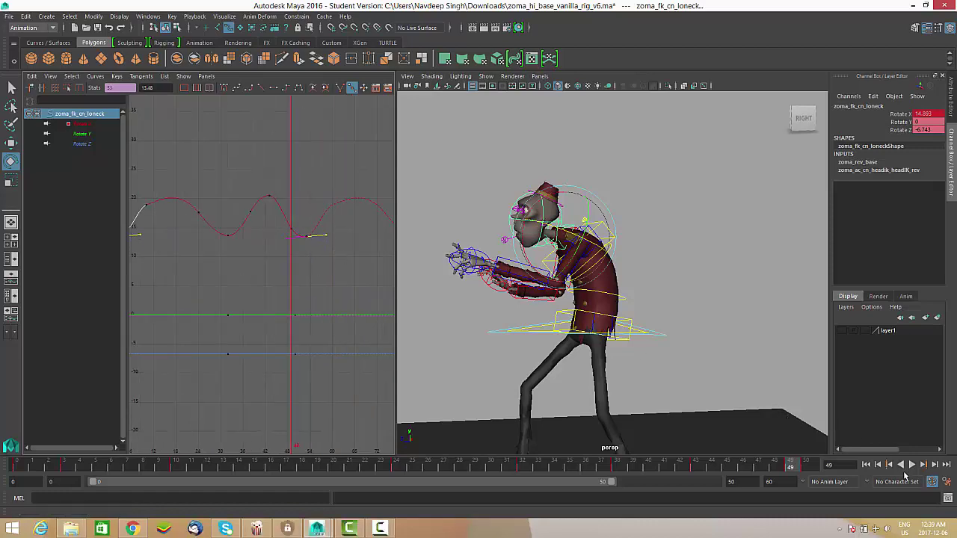
left_click(913, 464)
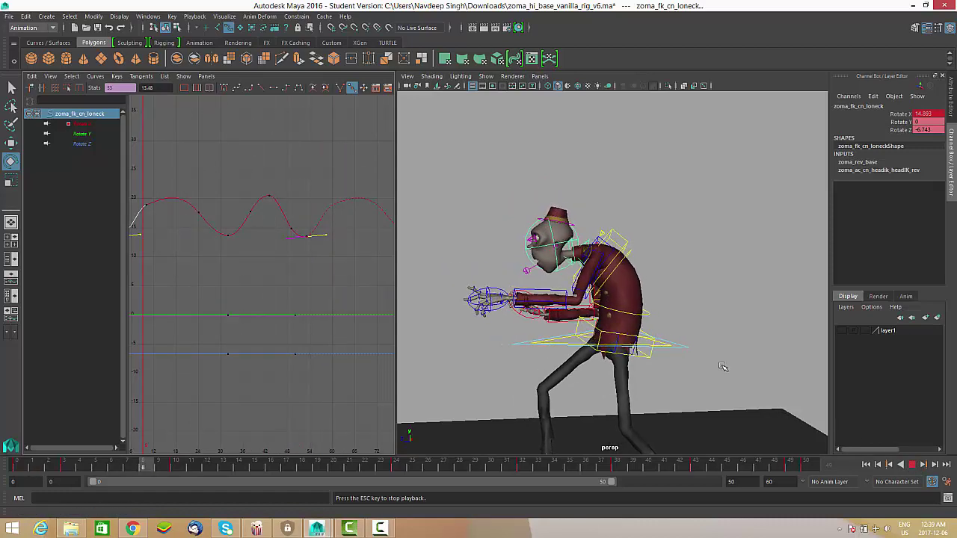
left_click(913, 465)
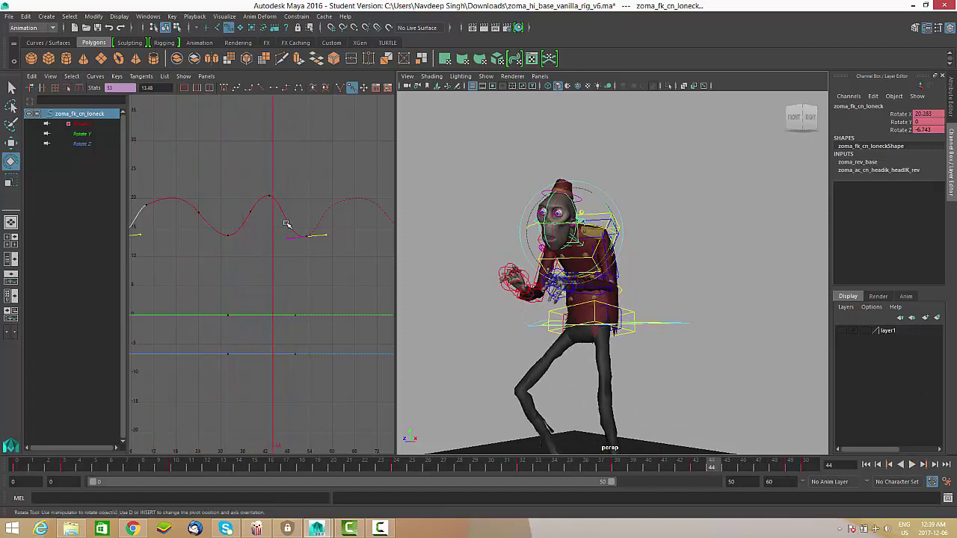
Move the neck's frame 43 Rotate X key to frame 44 and lower it to about 16.5.
left_click(270, 196)
middle_click_drag(271, 214, 273, 232)
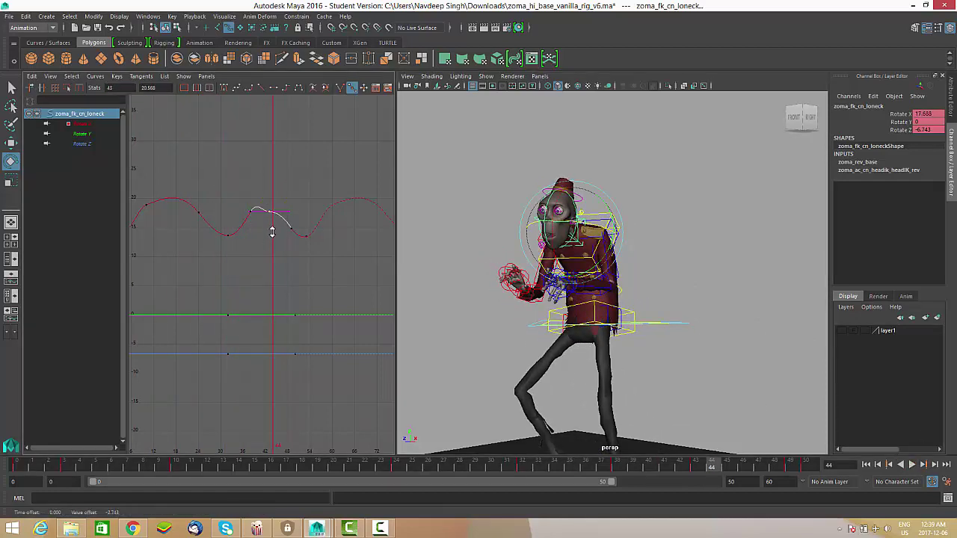
key("f")
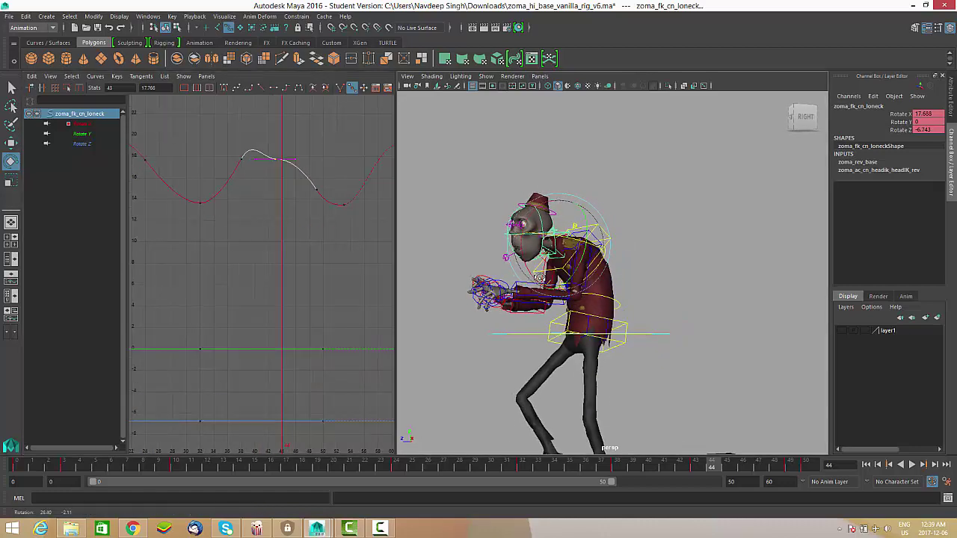
middle_click_drag(301, 216, 302, 243)
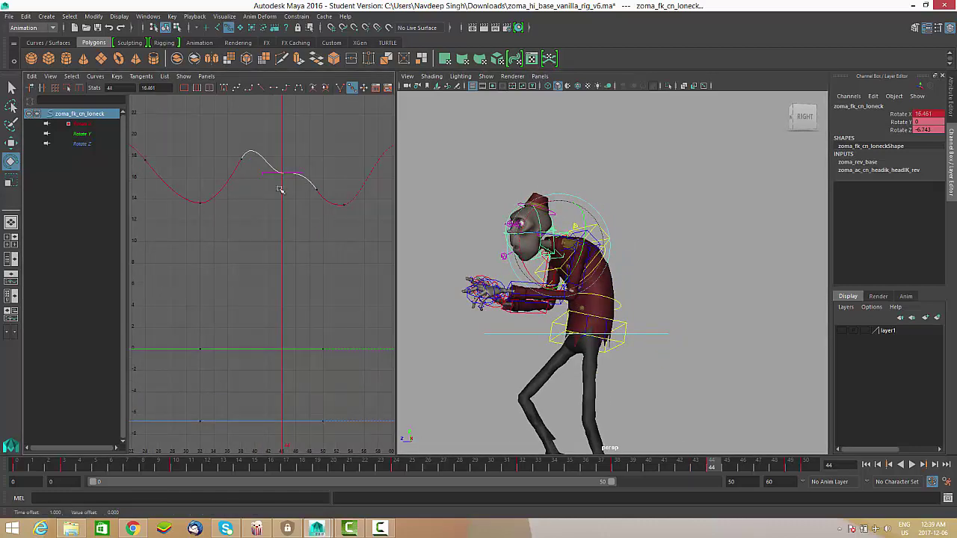
Flatten the neck's frame 38 Rotate X tangent to round the peak and slope the frame 44 key's tangent downward.
left_click_drag(229, 178, 267, 149)
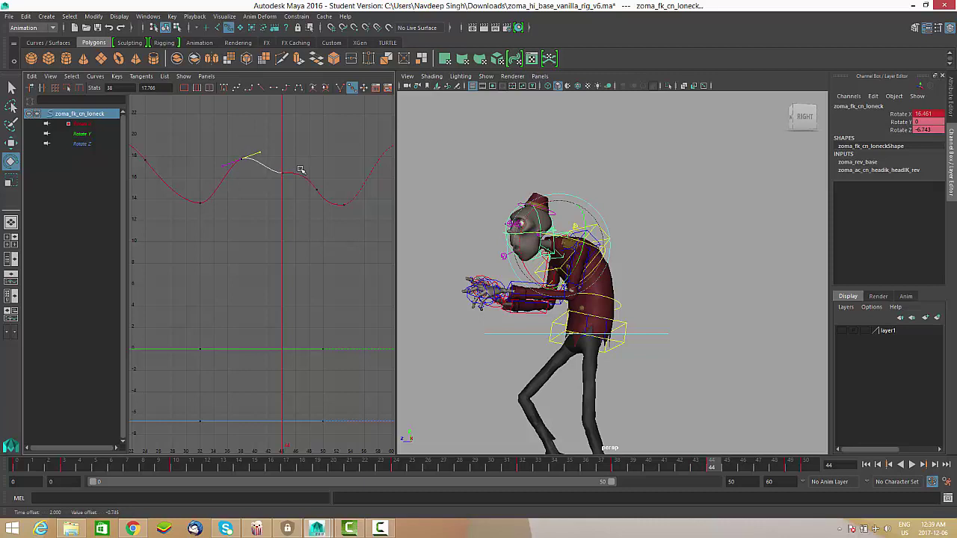
left_click(284, 174)
middle_click_drag(295, 180, 347, 213)
Lower the neck's frame 49 Rotate X key to about 13.7 and play back the cycle.
left_click(318, 189)
left_click_drag(323, 177, 305, 225)
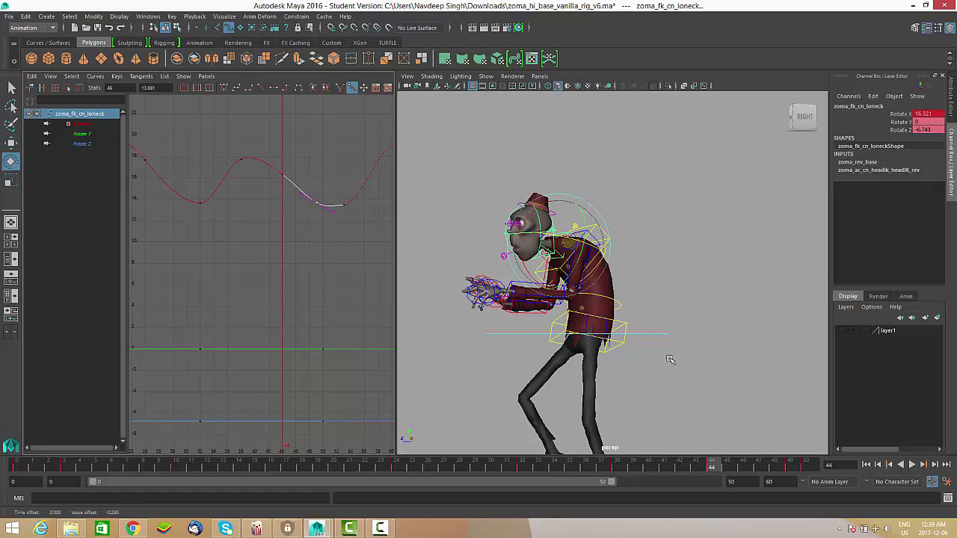
left_click(913, 466)
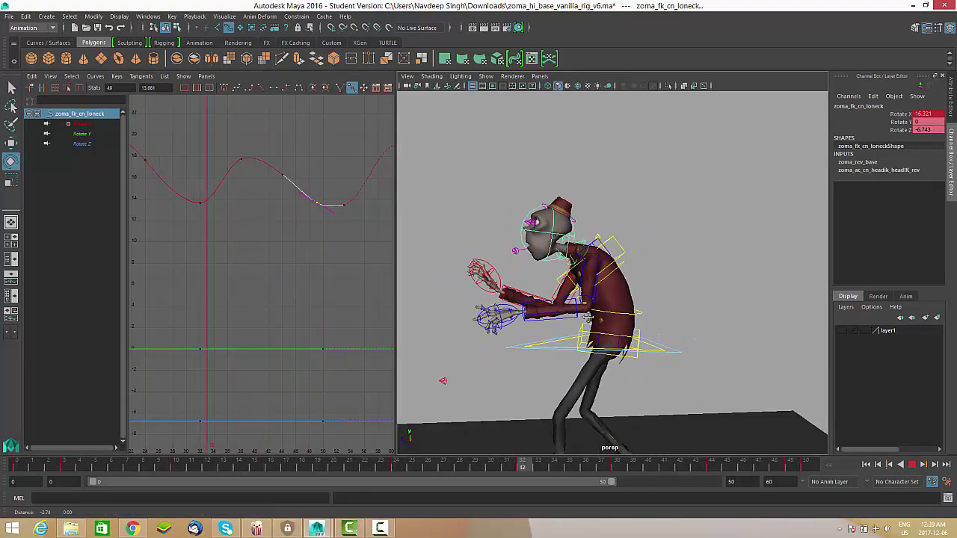
left_click(912, 464)
Key the neck's rotation at frame 50 and copy that pose to a key at frame 0 so the cycle loops.
left_click(801, 465)
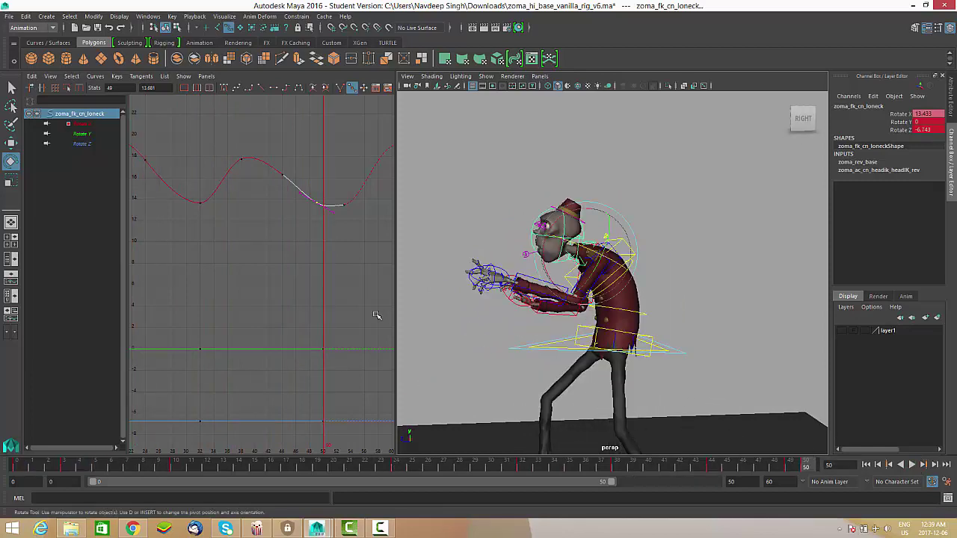
right_click(352, 274)
left_click(352, 275)
scroll(359, 292, "down", 5)
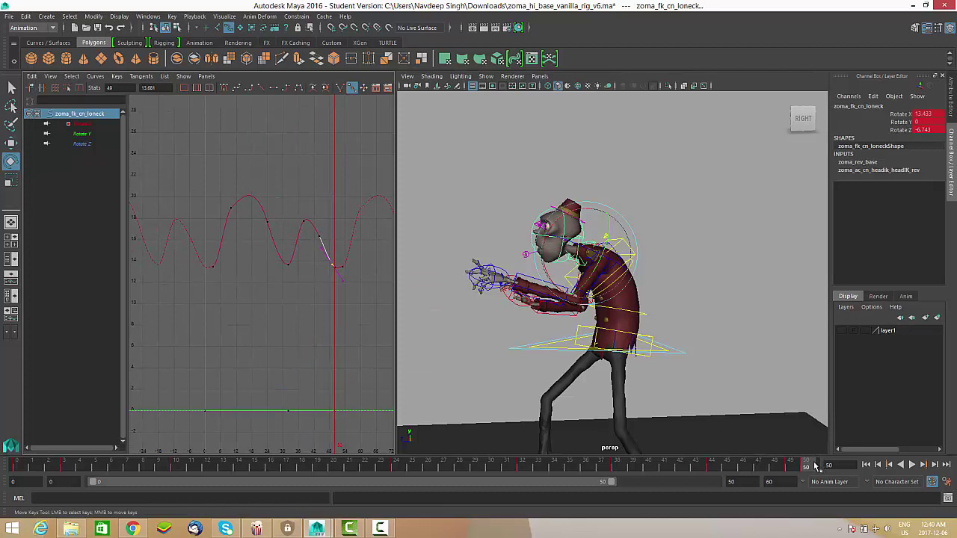
key("alt+v")
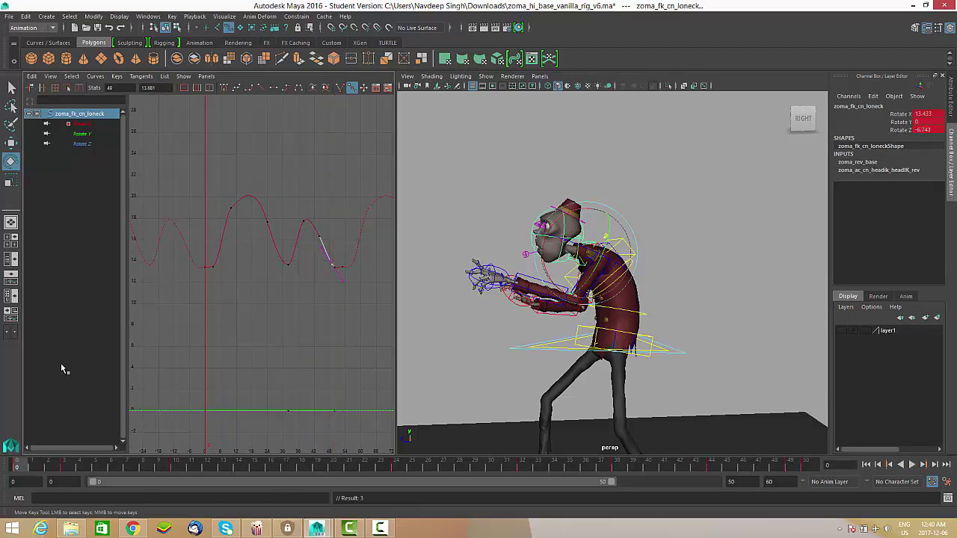
Delete the neck's Rotate X key at frame 53, beyond the end of the cycle.
middle_click_drag(324, 303, 315, 299, "alt")
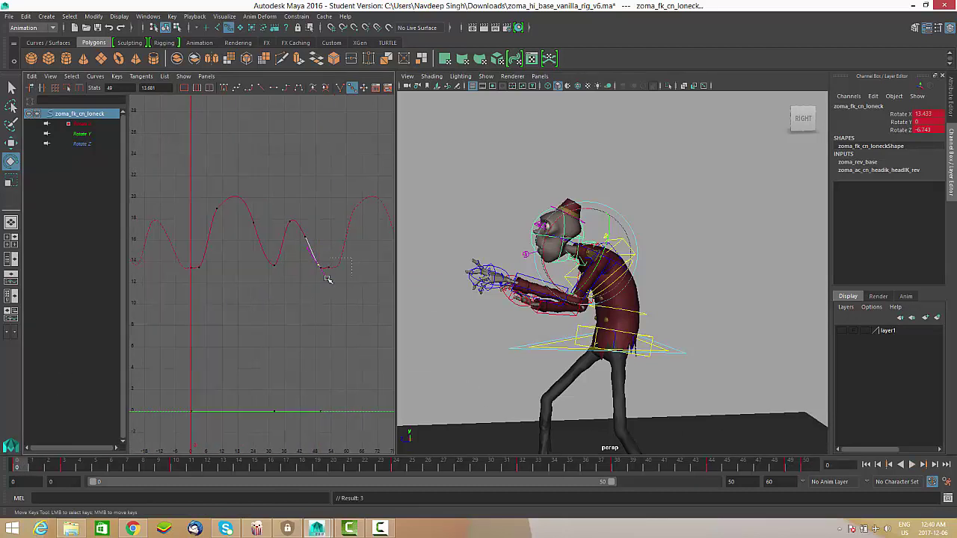
left_click(336, 280)
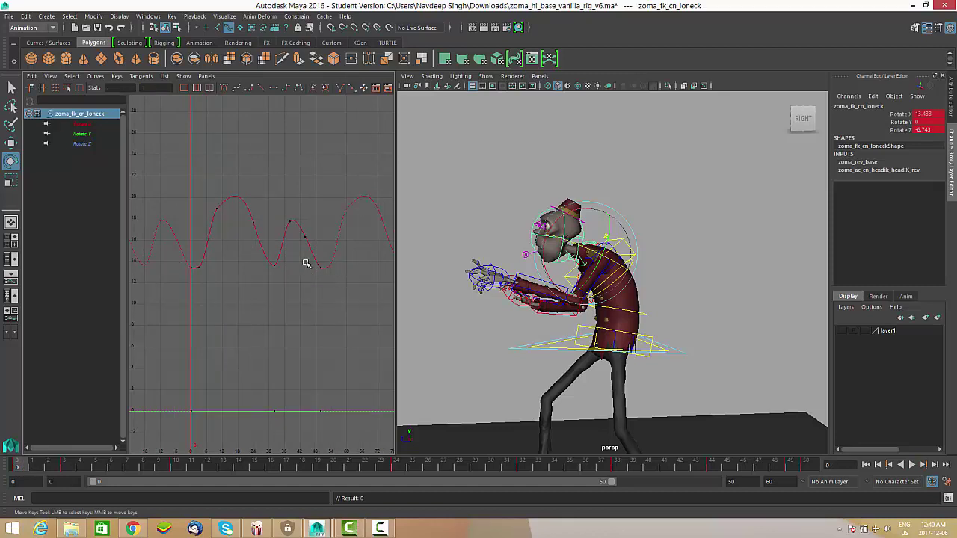
mouse_move(315, 267)
right_mouse_down("alt")
mouse_move(286, 269)
mouse_move(292, 250)
mouse_move(289, 272)
mouse_move(322, 277)
right_mouse_up("alt")
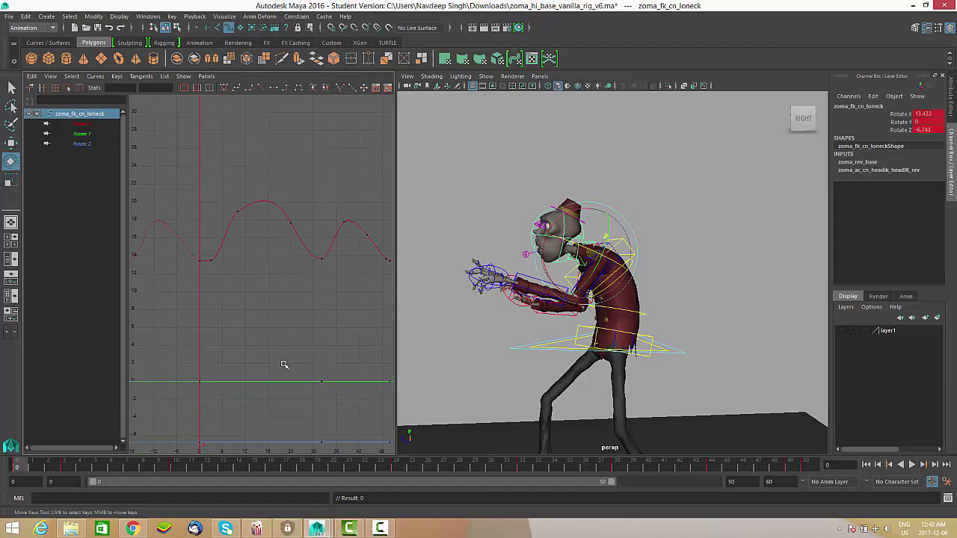
middle_click_drag(279, 330, 224, 251, "alt")
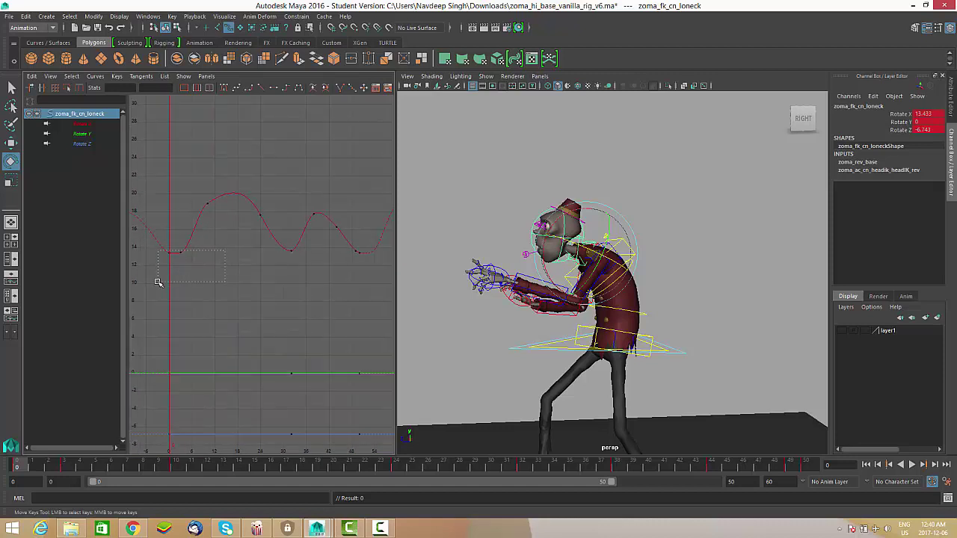
Tilt the neck's Rotate X tangents at frames 0 and 3 to round the valley at the start of the cycle.
left_click_drag(158, 283, 159, 283)
right_click_drag(188, 272, 246, 267, "alt")
middle_click_drag(246, 267, 250, 221, "alt")
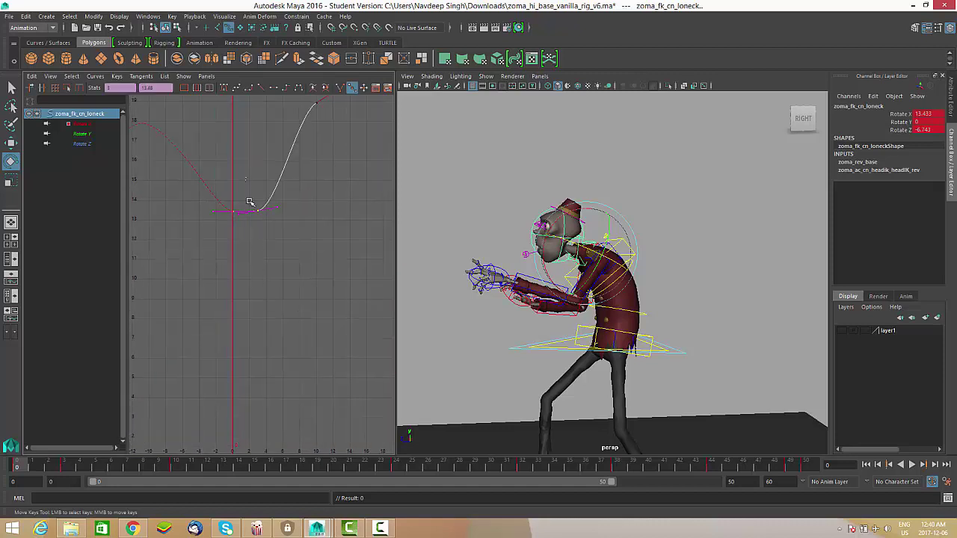
left_click(249, 212)
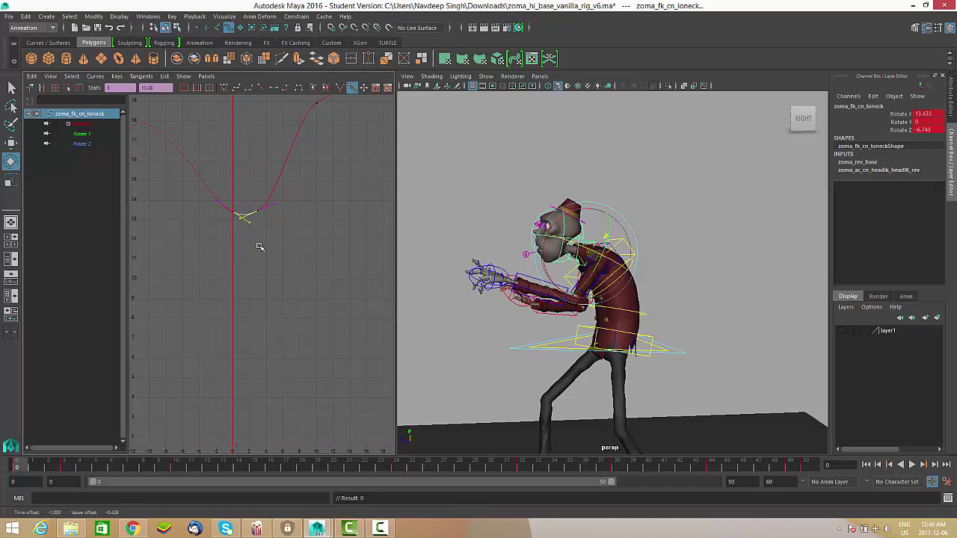
right_click_drag(260, 247, 105, 465, "alt")
Copy the lower neck's keys from frames 0 to 50 and paste them onto the head control at frame 0.
left_click_drag(21, 469, 817, 465, "shift")
right_click(372, 468)
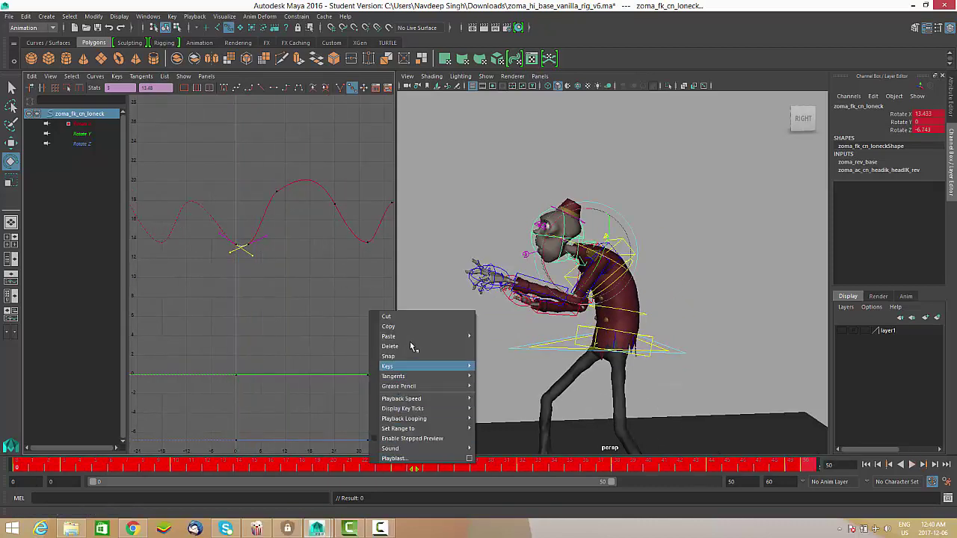
left_click(410, 328)
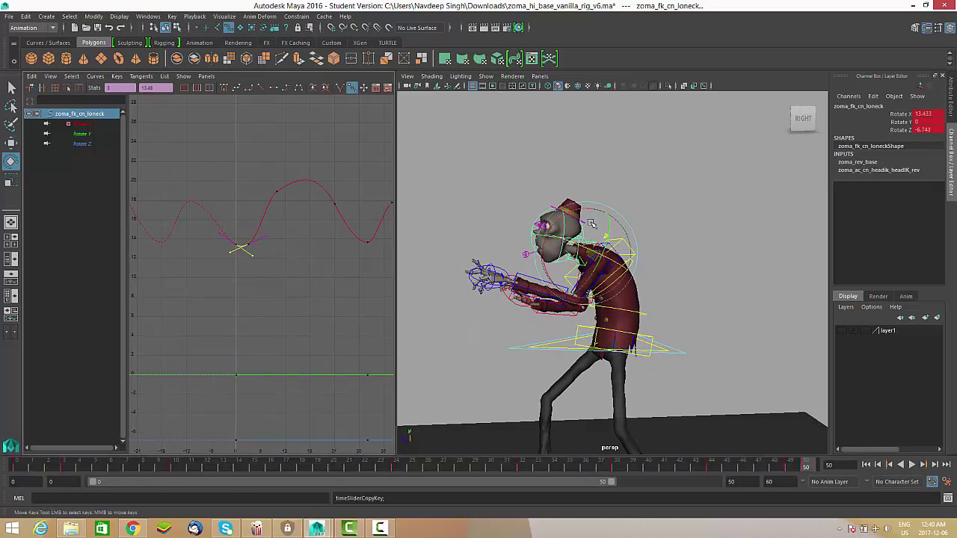
left_click(534, 191)
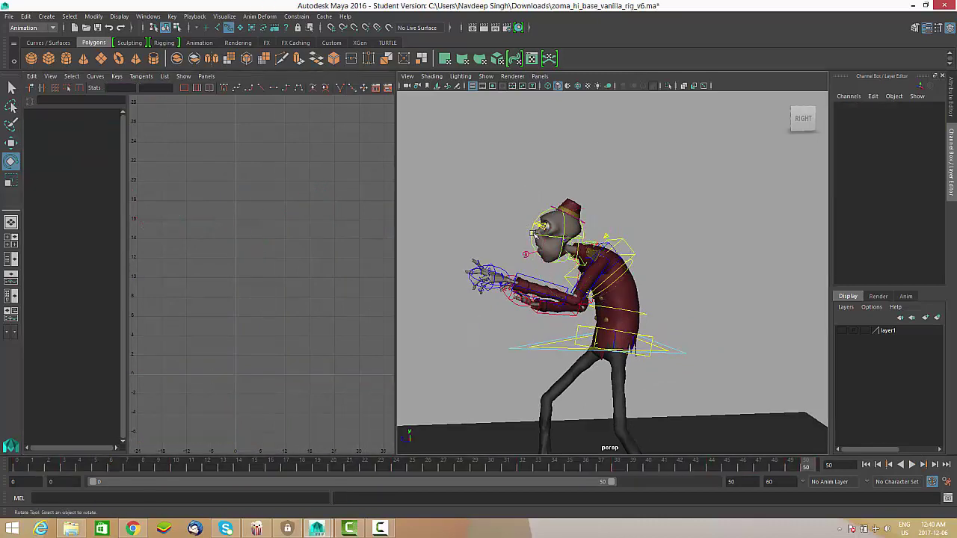
left_click(533, 233)
left_click(18, 467)
right_click(22, 468)
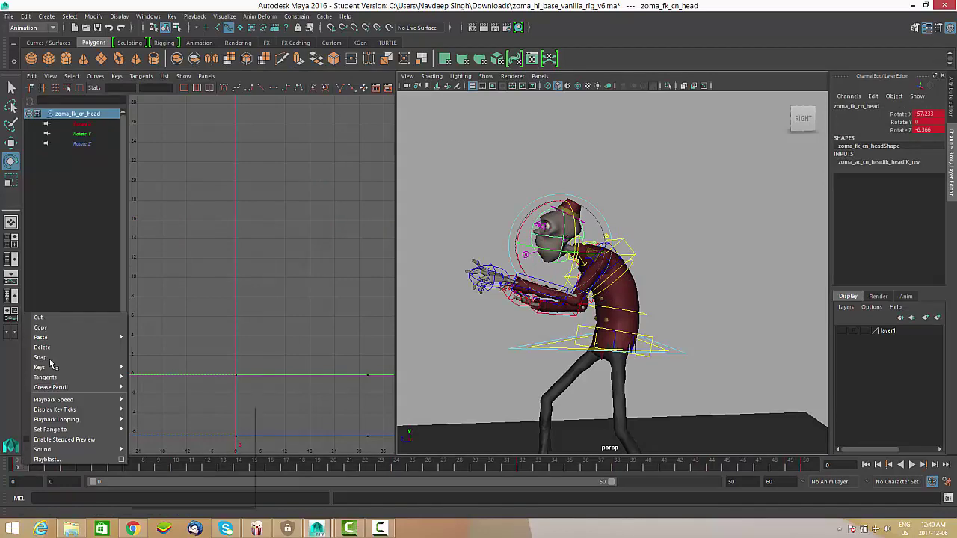
mouse_move(41, 337)
left_click(153, 345)
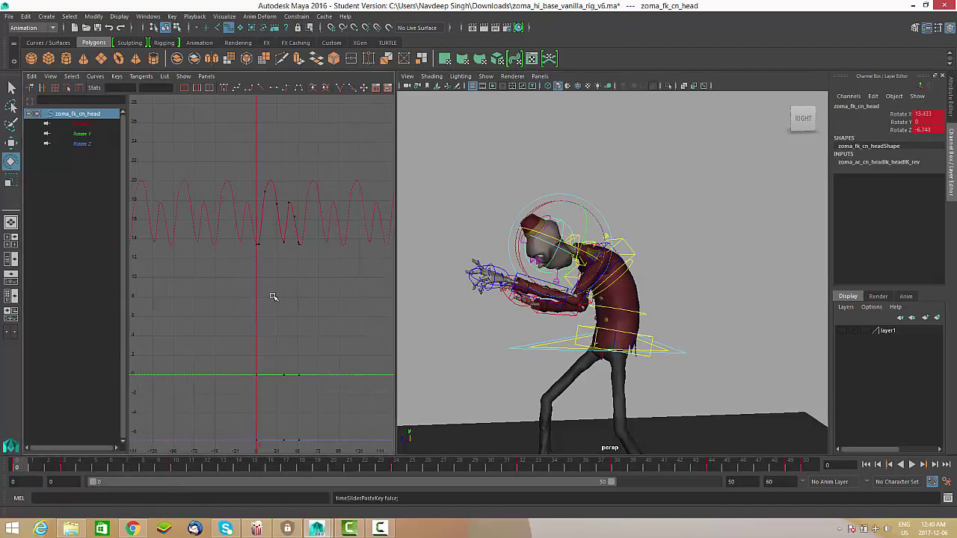
Shift the head's Rotate X keys 4 frames later, lower the curve to between about -38 and -31, and play back the cycle.
right_click_drag(273, 297, 299, 307, "alt")
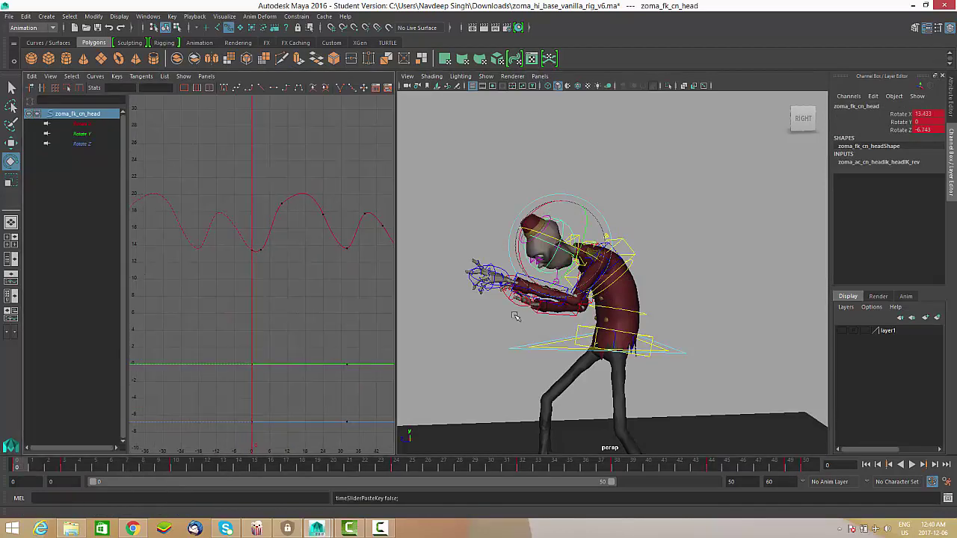
left_click_drag(618, 315, 598, 310, "alt")
left_click_drag(305, 187, 301, 213)
middle_click_drag(302, 238, 314, 395, "shift")
right_click_drag(315, 395, 322, 328, "alt+shift")
middle_click_drag(322, 304, 326, 357, "shift")
right_click_drag(334, 348, 265, 336, "alt+shift")
middle_click_drag(262, 329, 278, 256, "alt")
key("f")
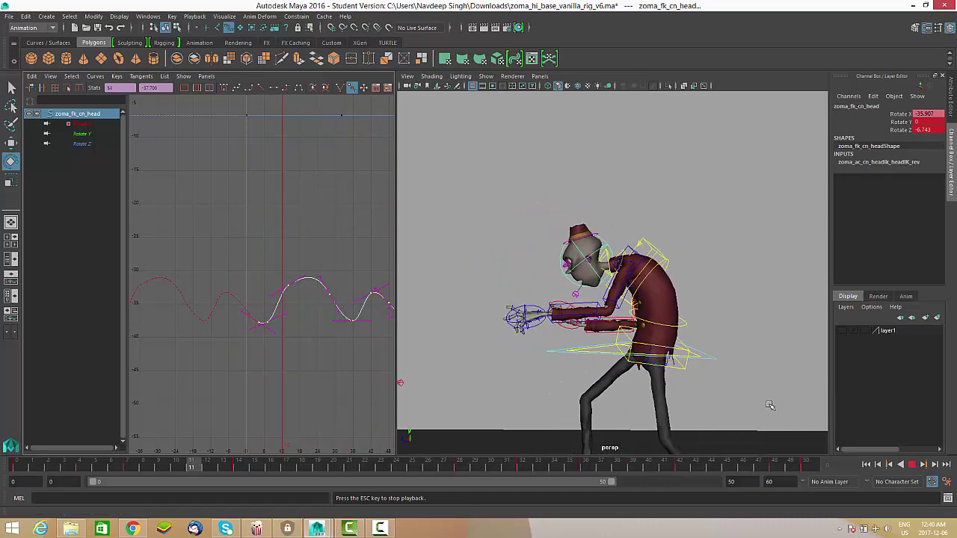
mouse_move(770, 402)
left_mouse_down("alt")
mouse_move(692, 363)
mouse_move(705, 357)
left_mouse_up("alt")
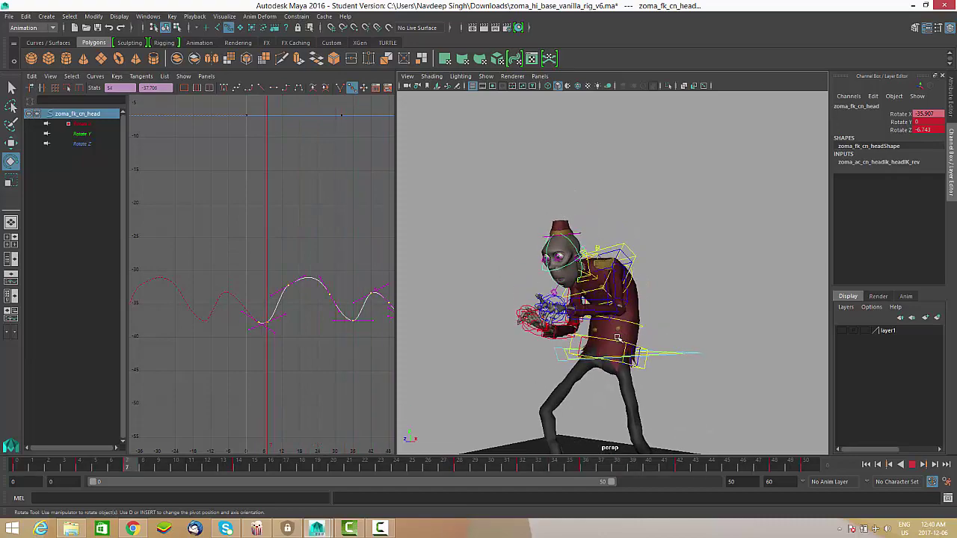
mouse_move(618, 338)
left_mouse_down("alt")
mouse_move(643, 359)
mouse_move(665, 344)
left_mouse_up("alt")
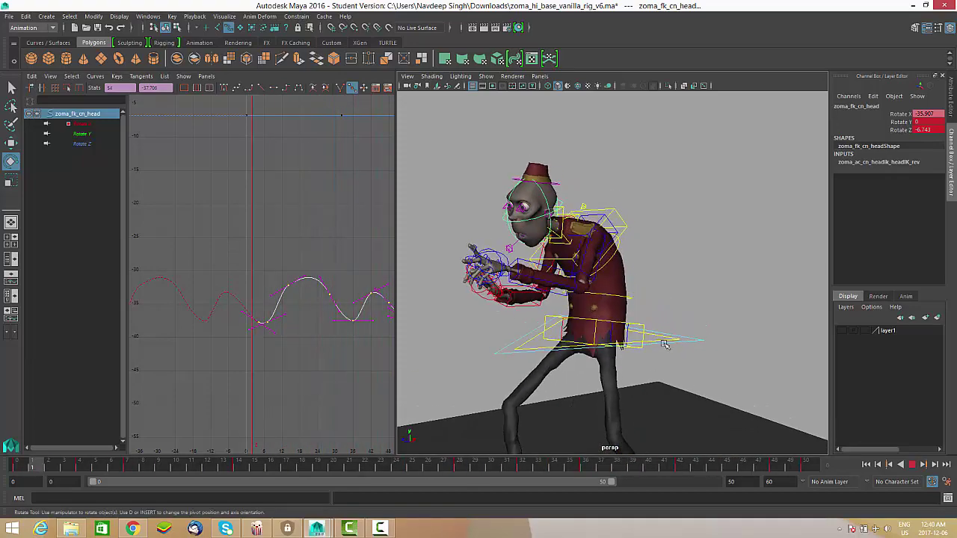
middle_click_drag(665, 344, 706, 341, "alt")
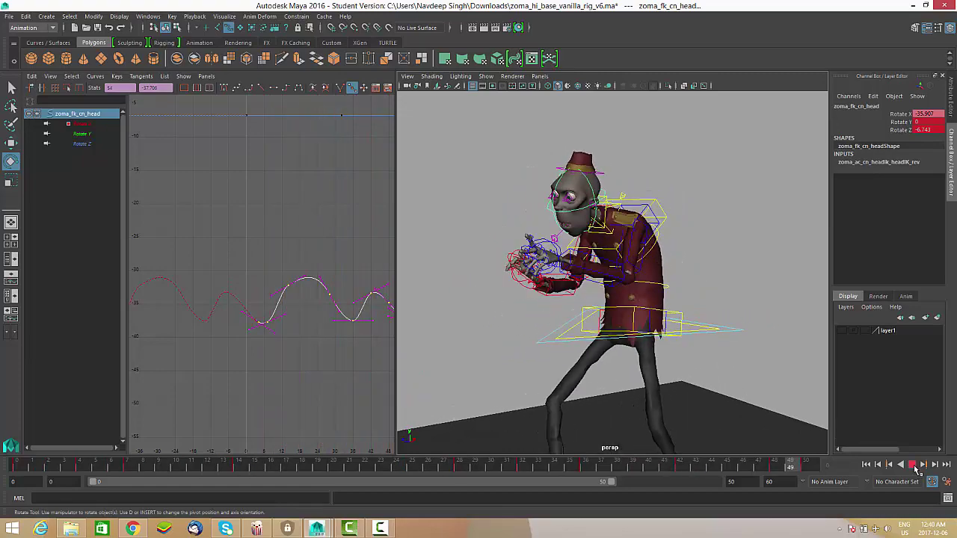
left_click(914, 466)
Rotate both eye controls at frame 10 to Rotate X about -43.5 and play back the cycle.
right_click_drag(599, 266, 651, 269, "alt")
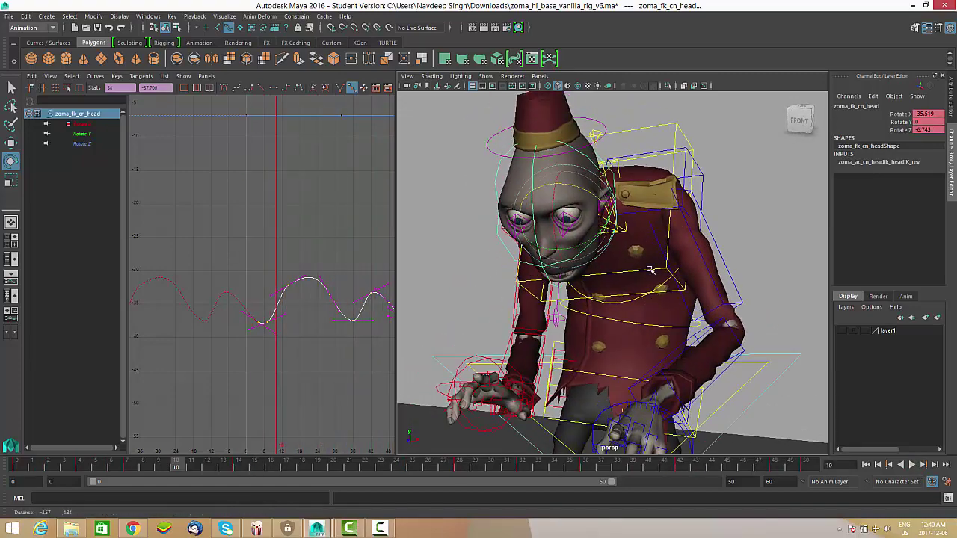
left_click(739, 217)
left_click(566, 232)
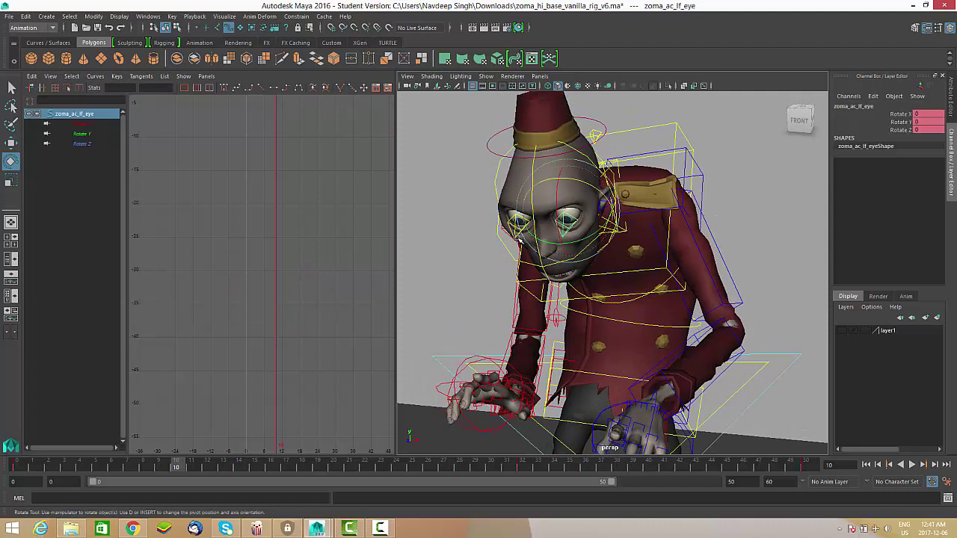
left_click(514, 234, "shift")
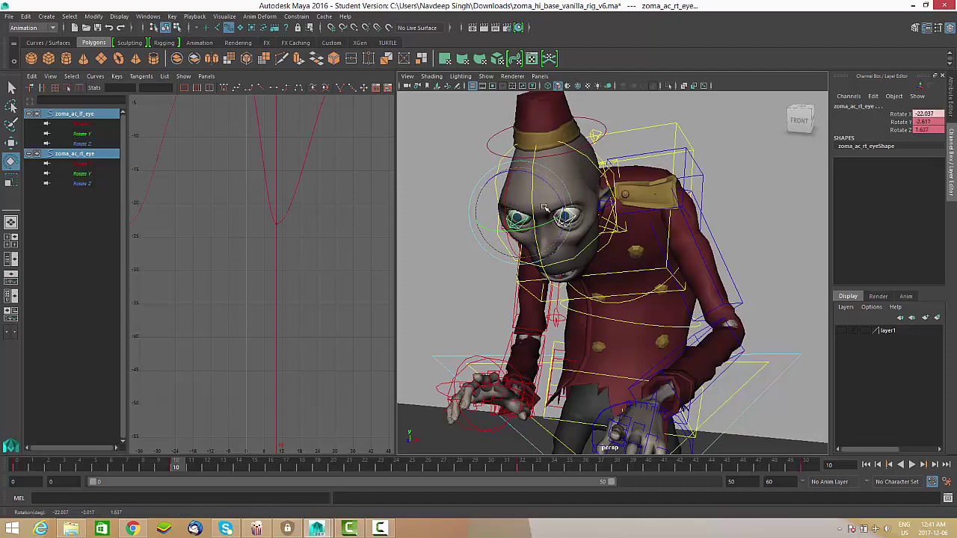
left_click_drag(605, 268, 496, 174, "alt")
left_click_drag(496, 174, 548, 211, "alt")
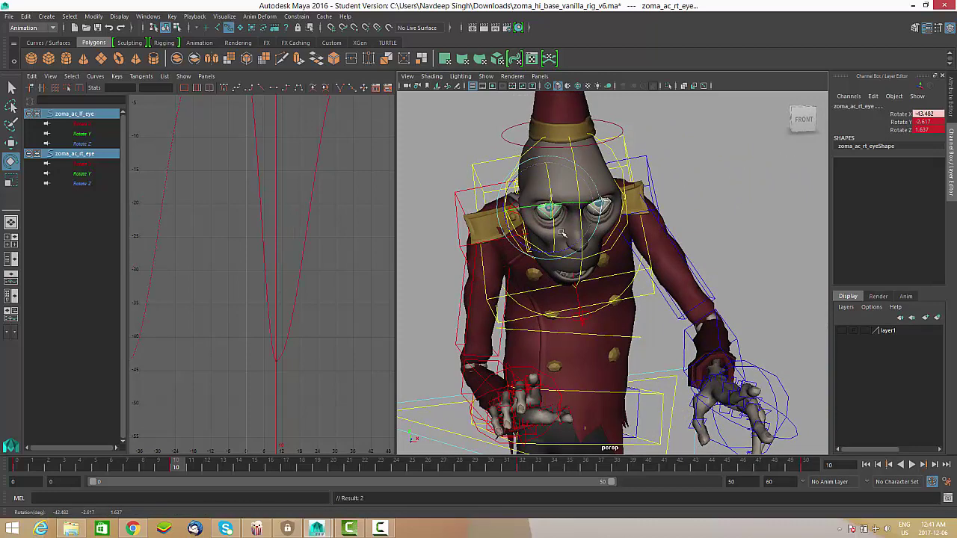
left_click(911, 463)
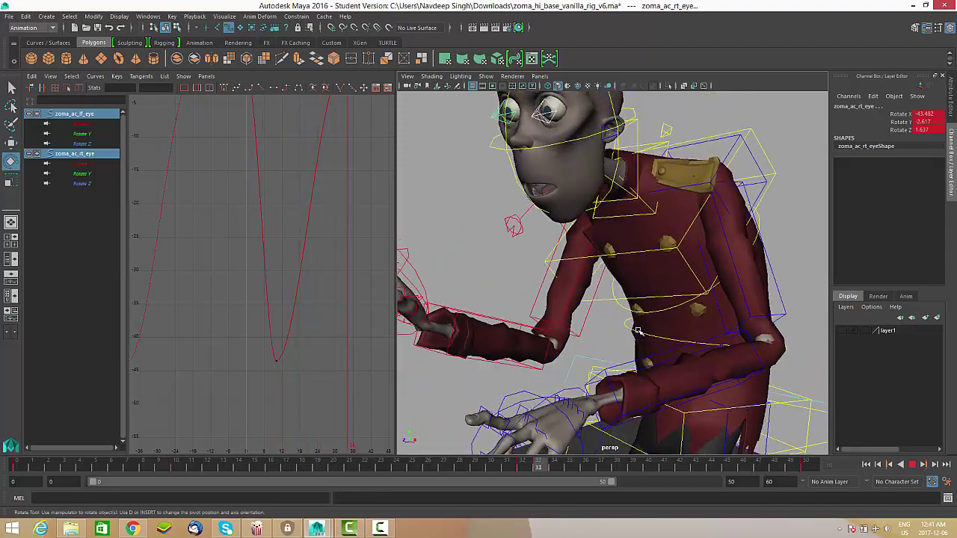
key("Escape")
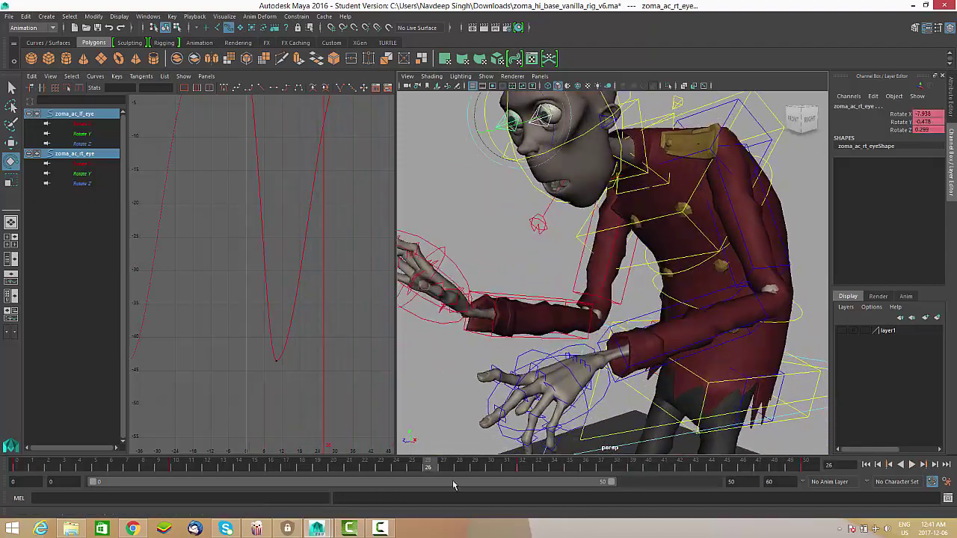
Delete all rotation keys of both eyes while at frame 10 so they hold that pose throughout the cycle.
left_click_drag(381, 468, 175, 468)
key("f")
right_click_drag(282, 419, 299, 283, "alt")
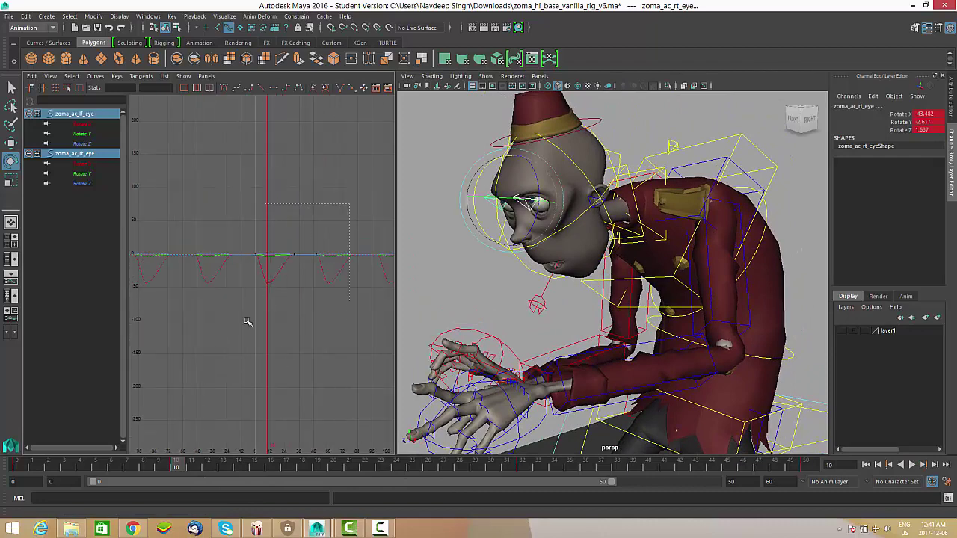
left_click_drag(248, 322, 241, 333)
key("Delete")
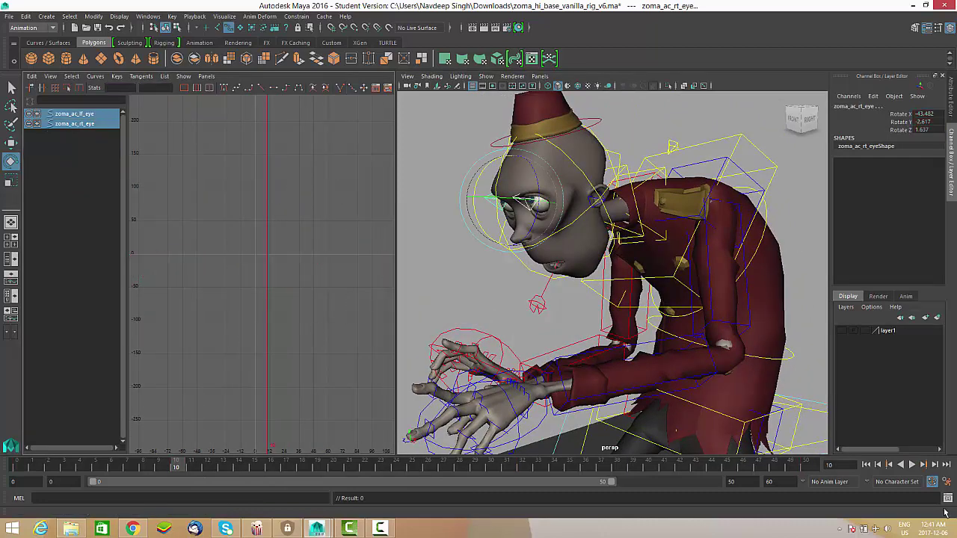
Review the walk cycle's playback from several angles, first with the NURBS control curves hidden and again with them shown.
left_click(912, 464)
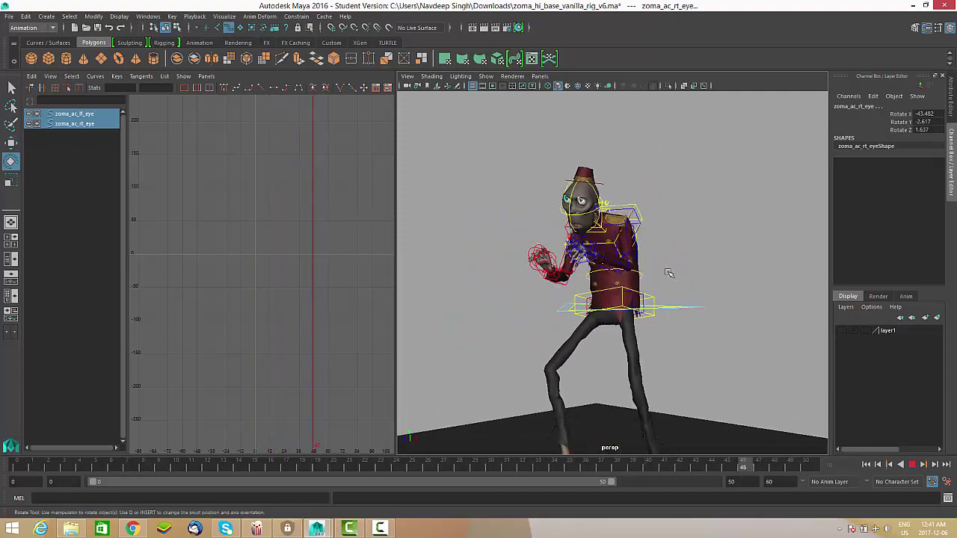
left_click(486, 76)
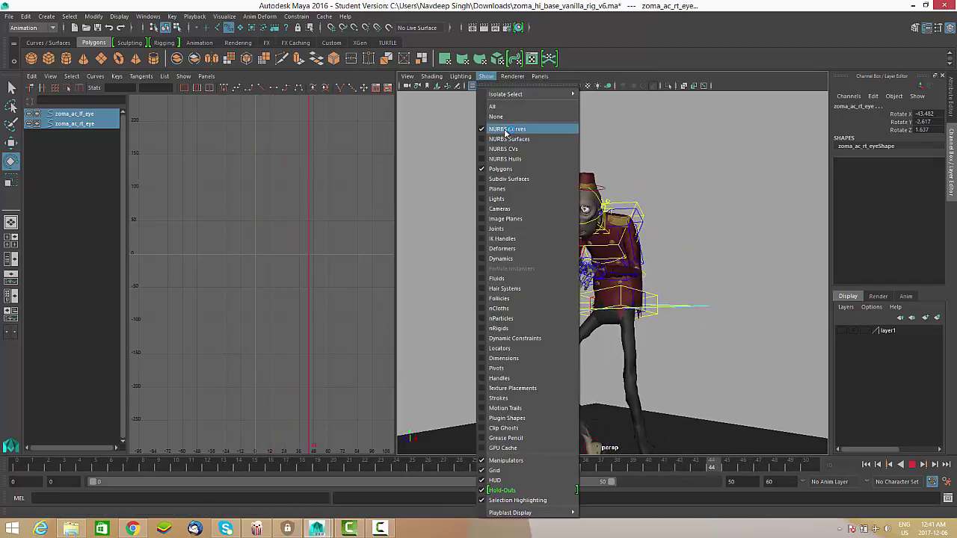
left_click(516, 131)
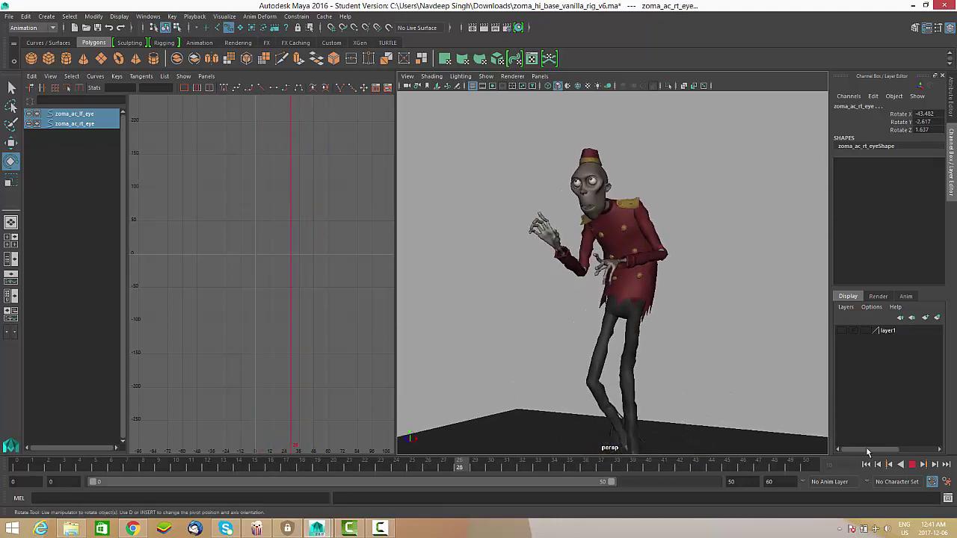
left_click(911, 467)
scroll(661, 278, "up", 4)
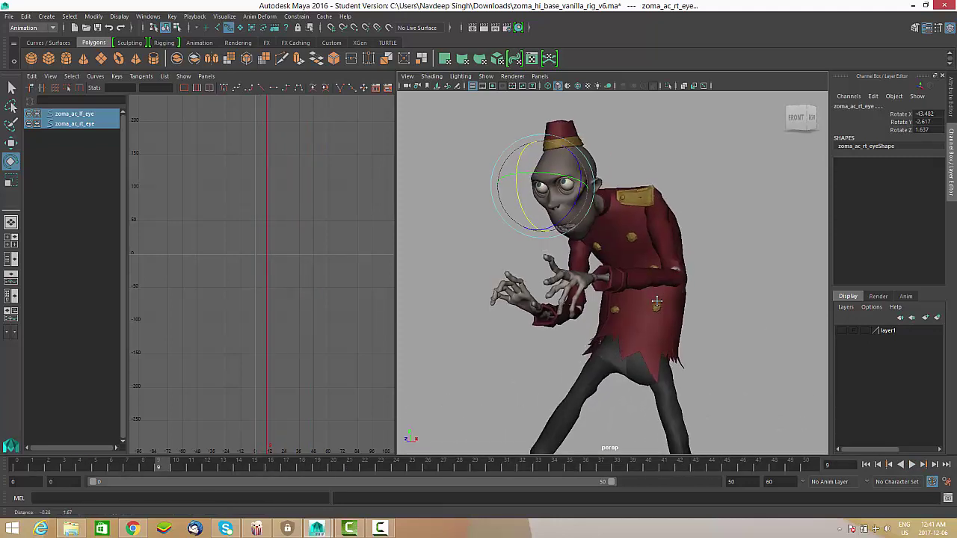
left_click_drag(665, 280, 576, 280, "alt")
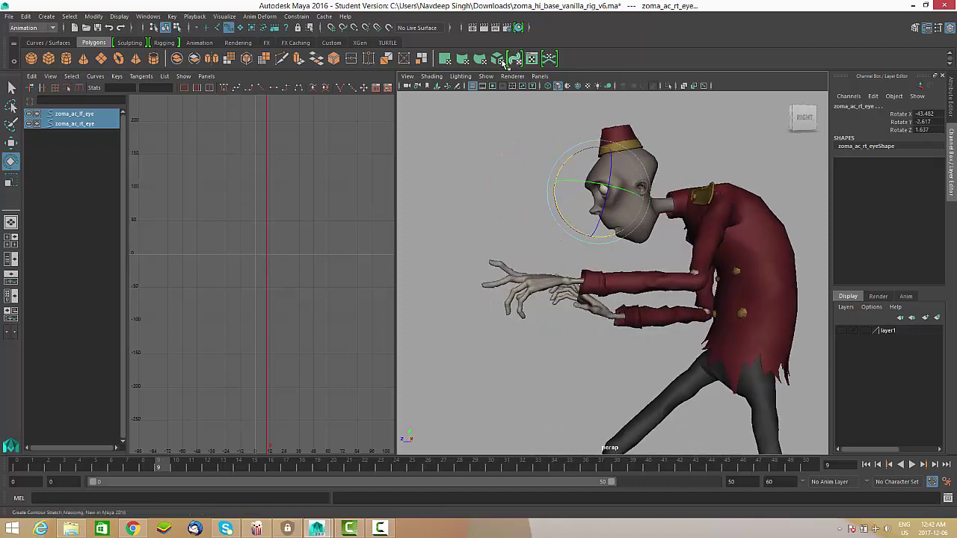
left_click(486, 78)
left_click(514, 130)
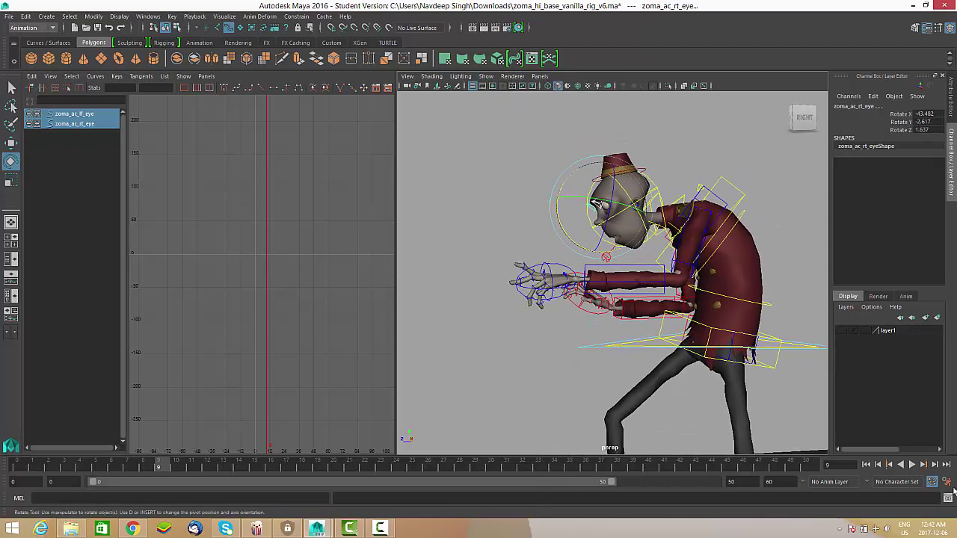
left_click(912, 464)
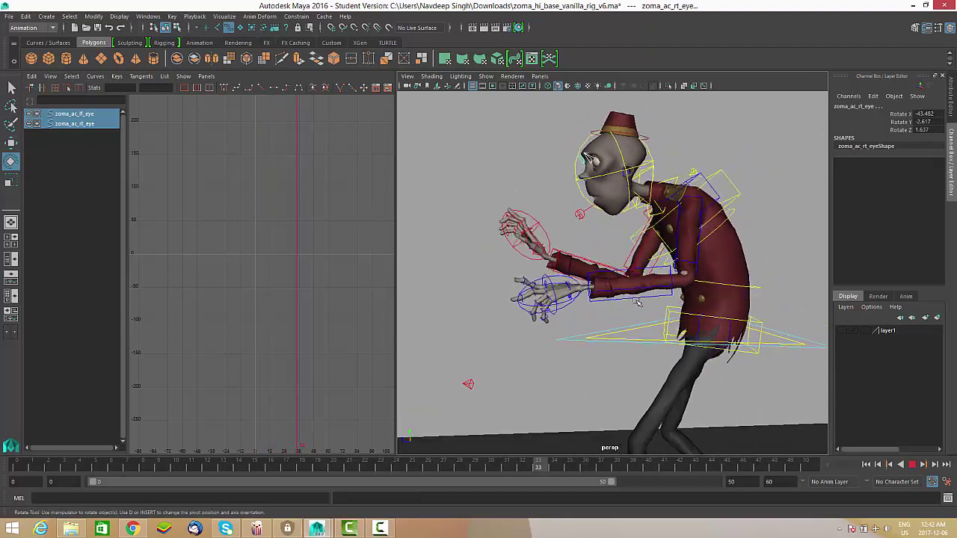
left_click_drag(634, 294, 682, 283, "alt")
right_click_drag(695, 306, 828, 374, "alt")
key("Escape")
Rotate the left and right shoulder controls to Rotate Z about -5.7 at frame 29.
left_click(634, 178)
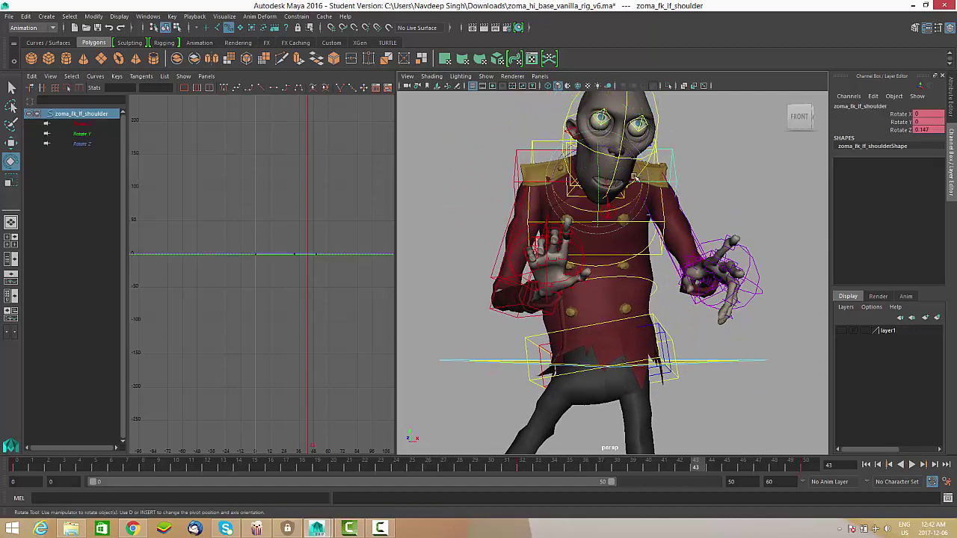
right_click_drag(620, 193, 544, 196, "alt")
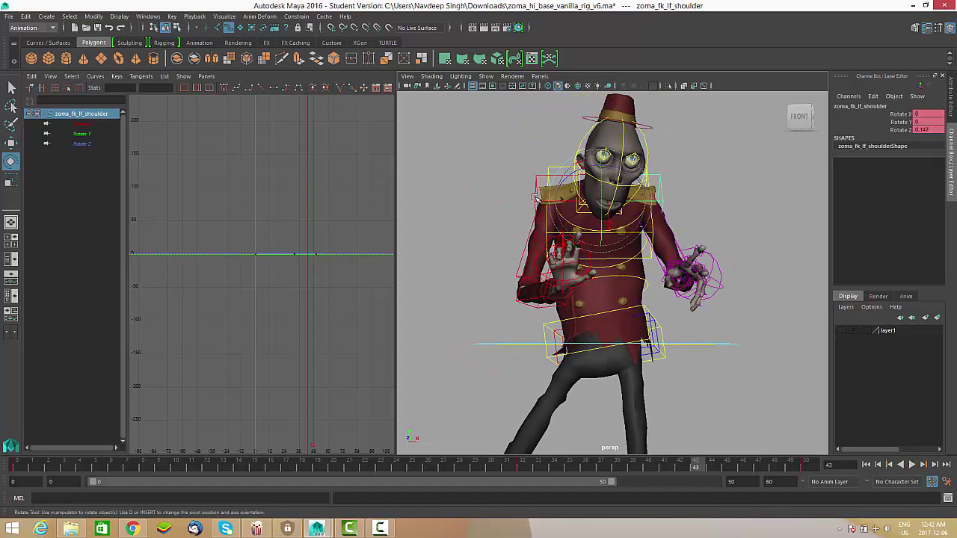
left_click(535, 197, "shift")
left_click_drag(535, 197, 611, 199, "alt")
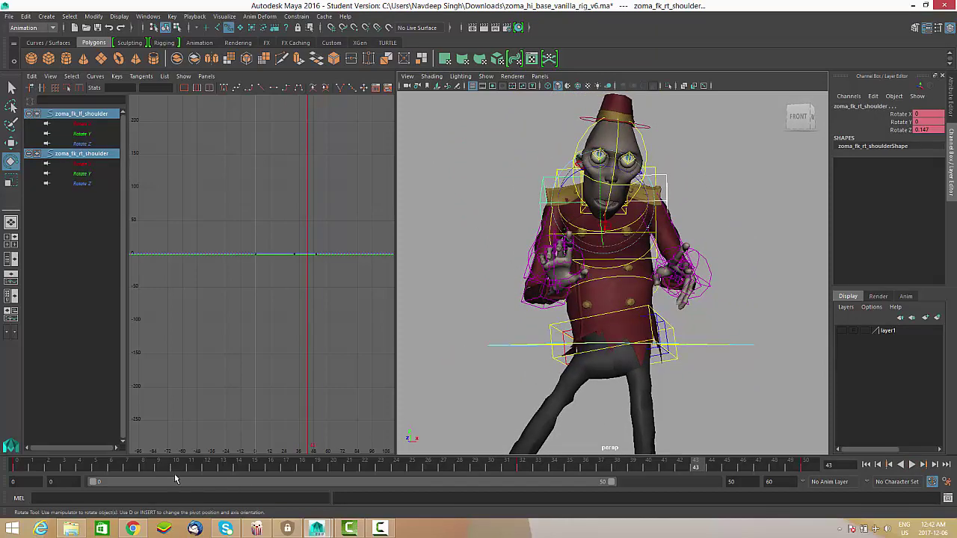
key("alt+v")
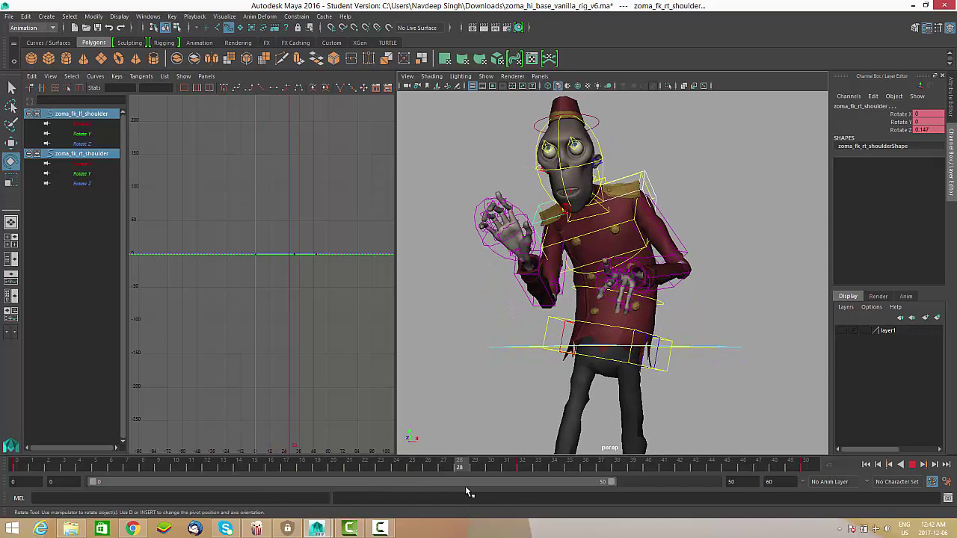
scroll(668, 267, "down", 4)
mouse_move(696, 327)
left_mouse_down("alt")
mouse_move(578, 331)
mouse_move(663, 326)
mouse_move(642, 217)
left_mouse_up("alt")
scroll(643, 318, "up", 3)
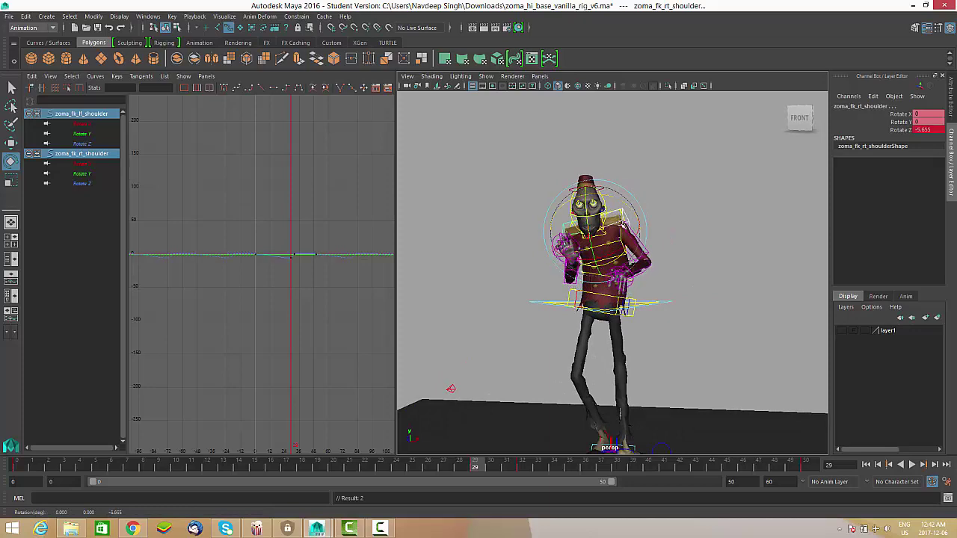
Move both shoulders' rotation keys from frame 32 to frame 37 and play back the cycle.
scroll(664, 277, "up", 4)
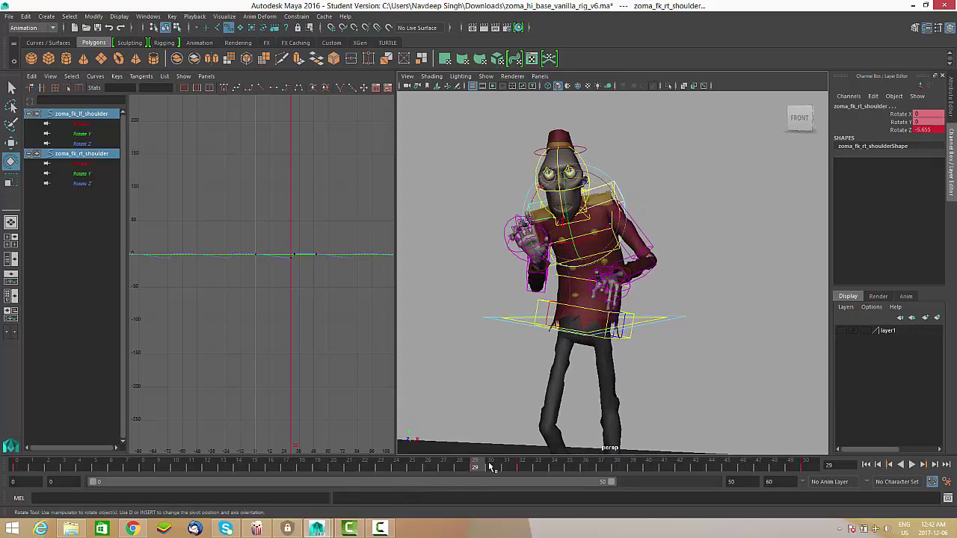
key("alt+v")
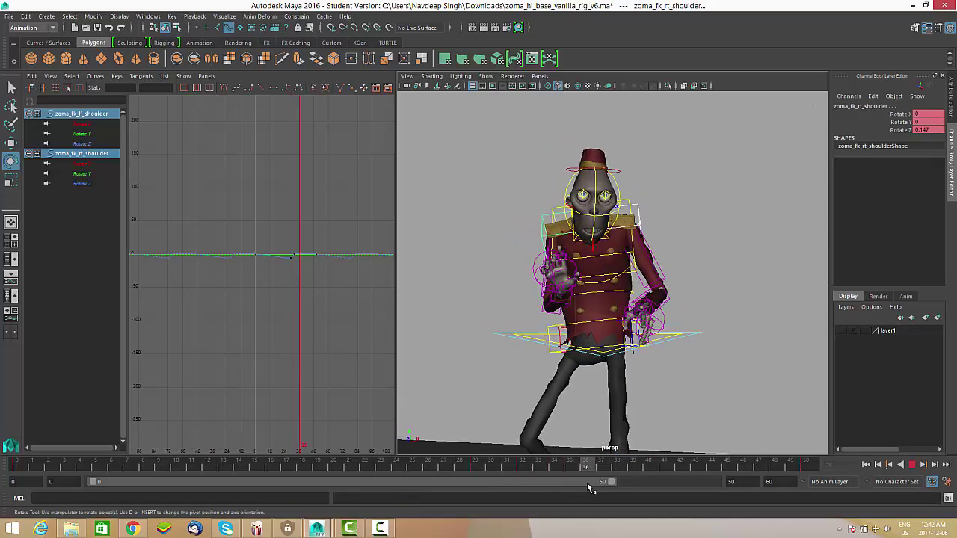
right_click_drag(292, 260, 349, 214, "alt")
middle_click_drag(347, 215, 186, 276, "alt")
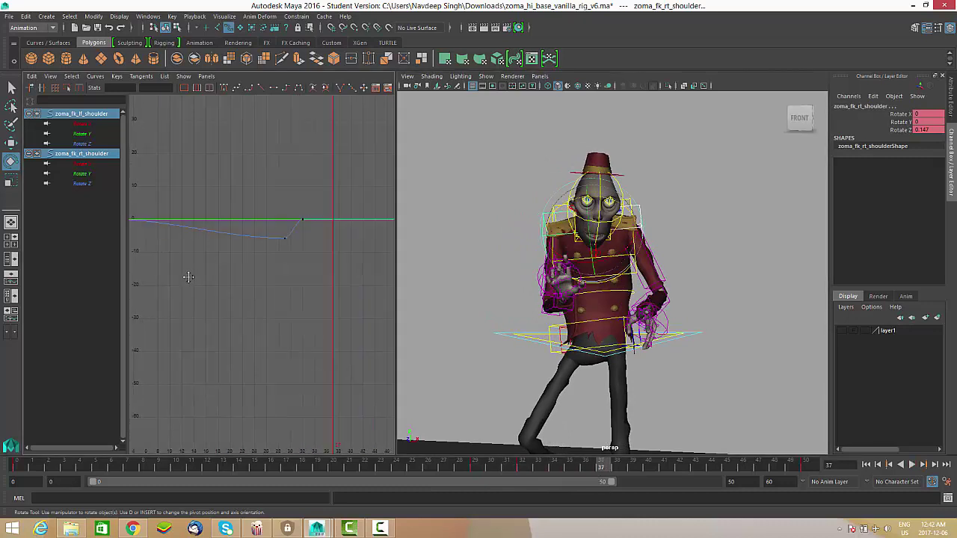
left_click_drag(286, 188, 266, 244)
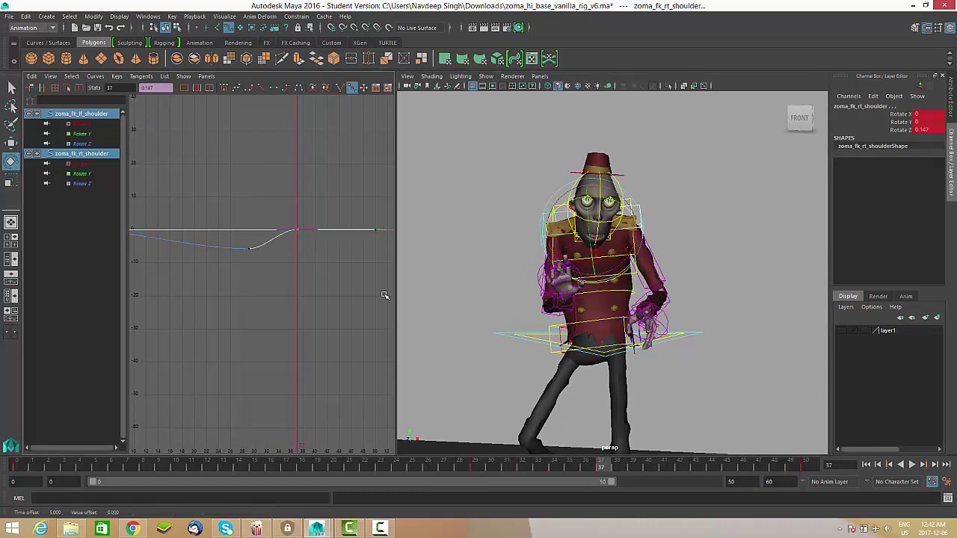
key("alt+v")
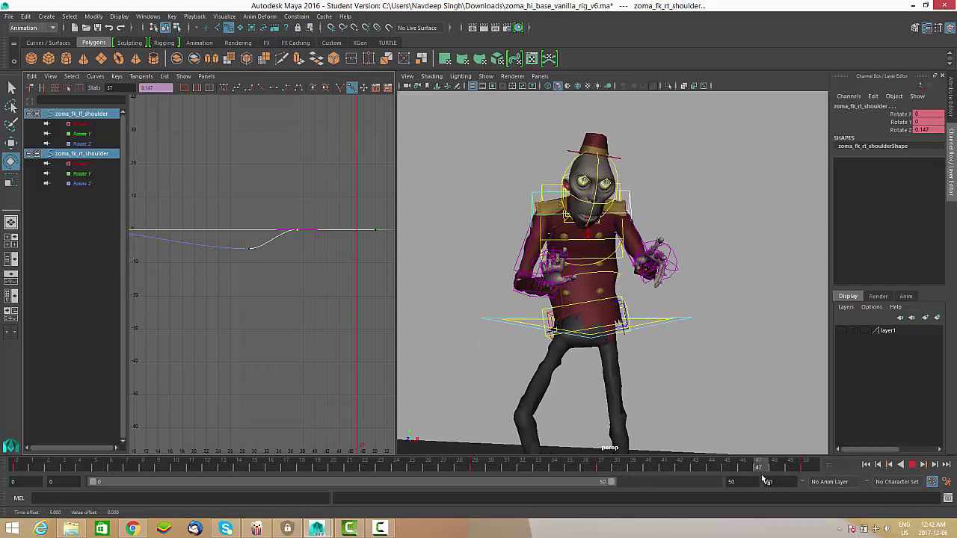
key("alt+v")
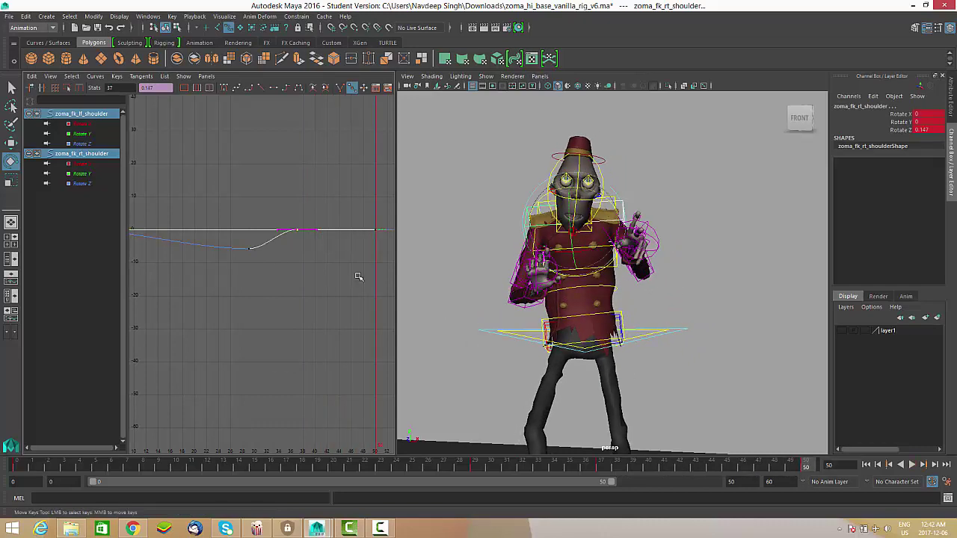
Rotate both shoulder controls at frame 50 and adjust their Rotate Z key to about -5.4.
right_click_drag(358, 276, 296, 285, "alt")
scroll(621, 239, "up", 3)
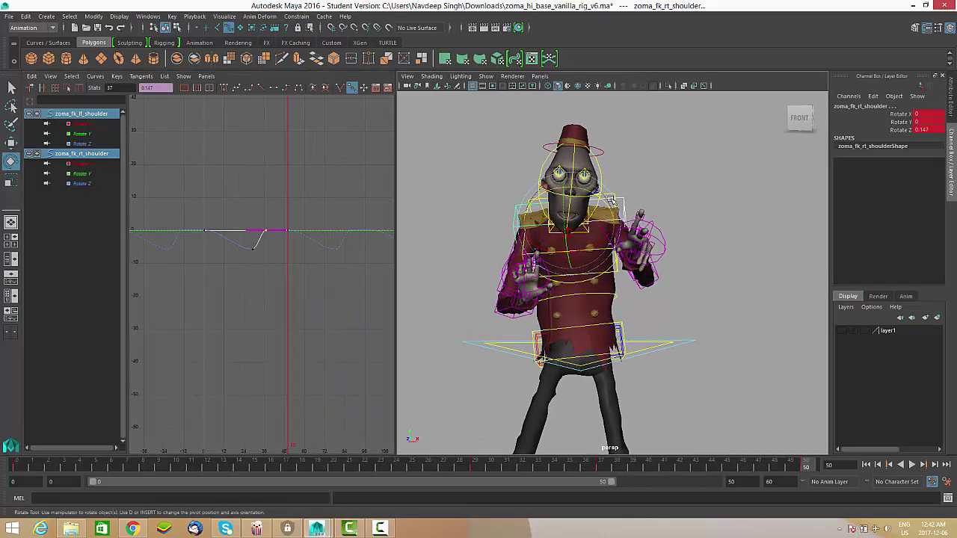
mouse_move(599, 199)
left_mouse_down()
mouse_move(578, 214)
mouse_move(590, 193)
left_mouse_up()
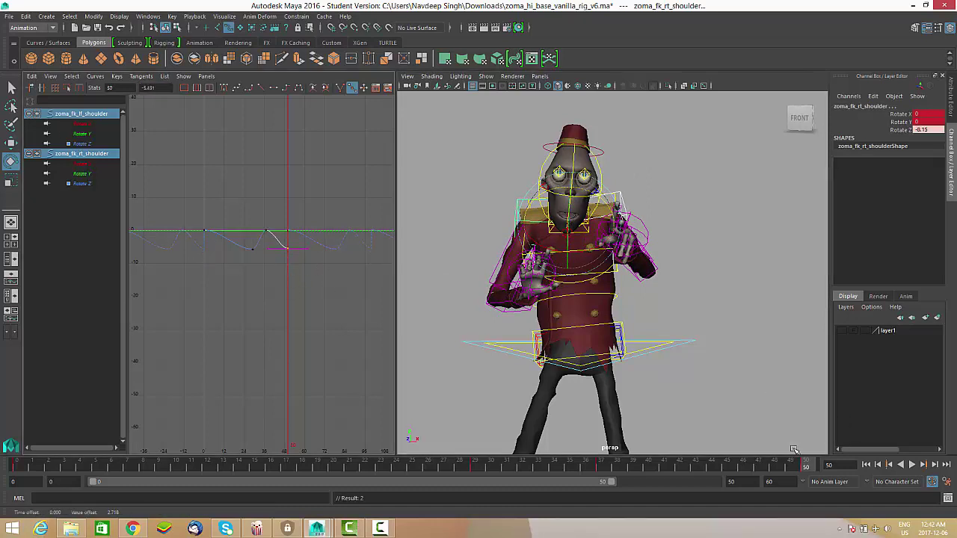
left_click_drag(813, 467, 16, 527)
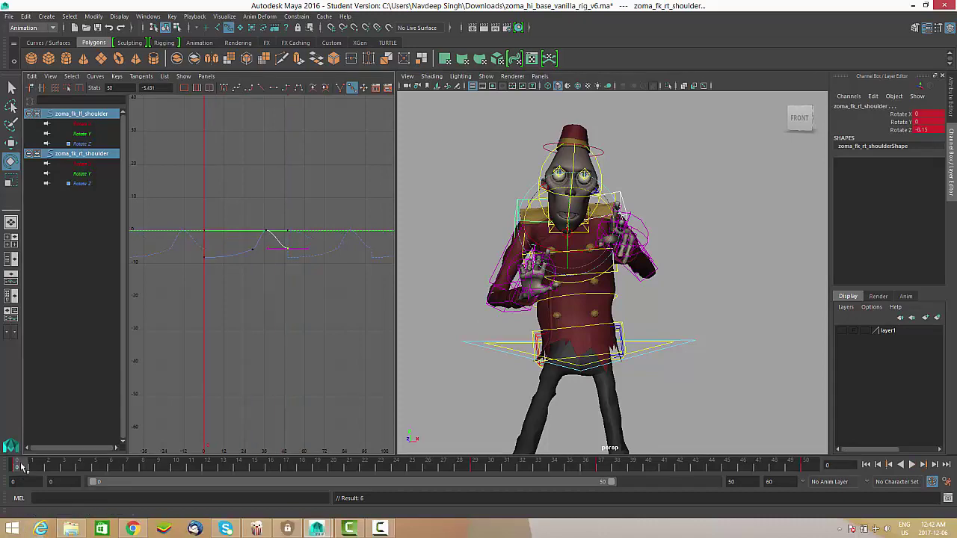
key("alt+v")
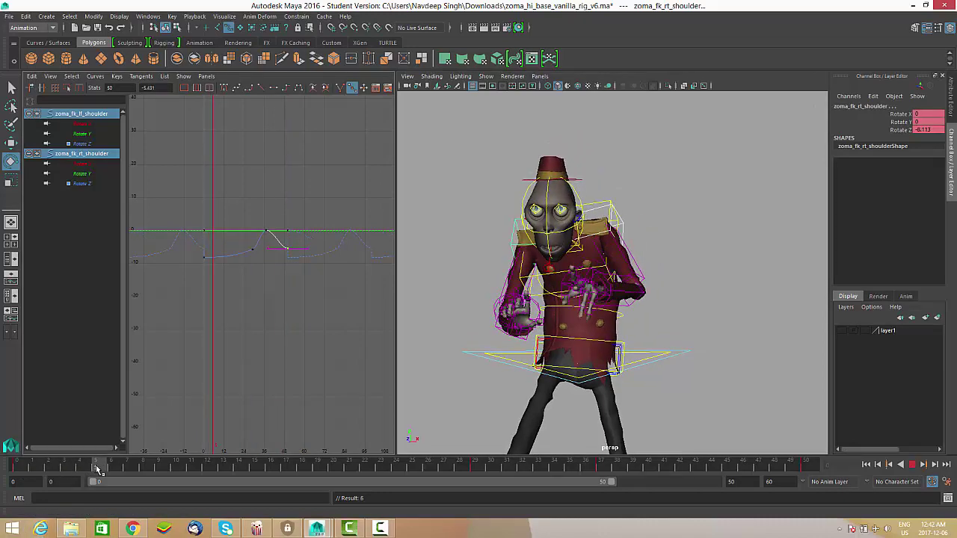
key("alt+v")
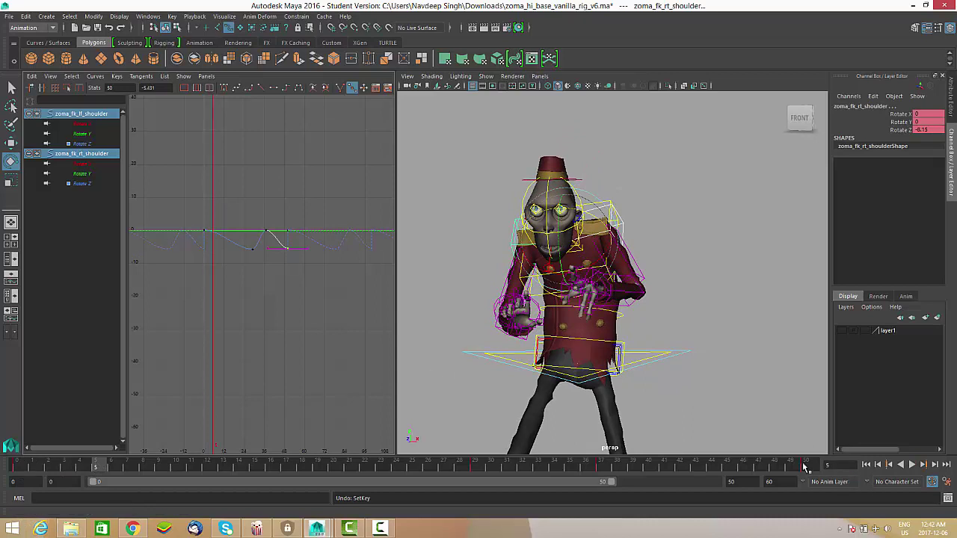
Copy the shoulders' frame 50 pose, Rotate Z about -5.4, to frame 0 and play back the cycle.
left_click(805, 467)
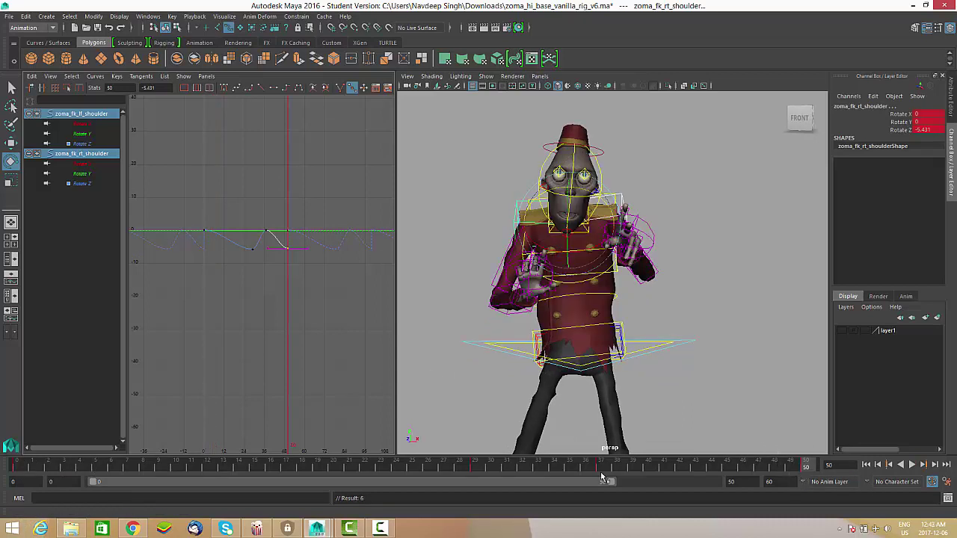
key("alt+v")
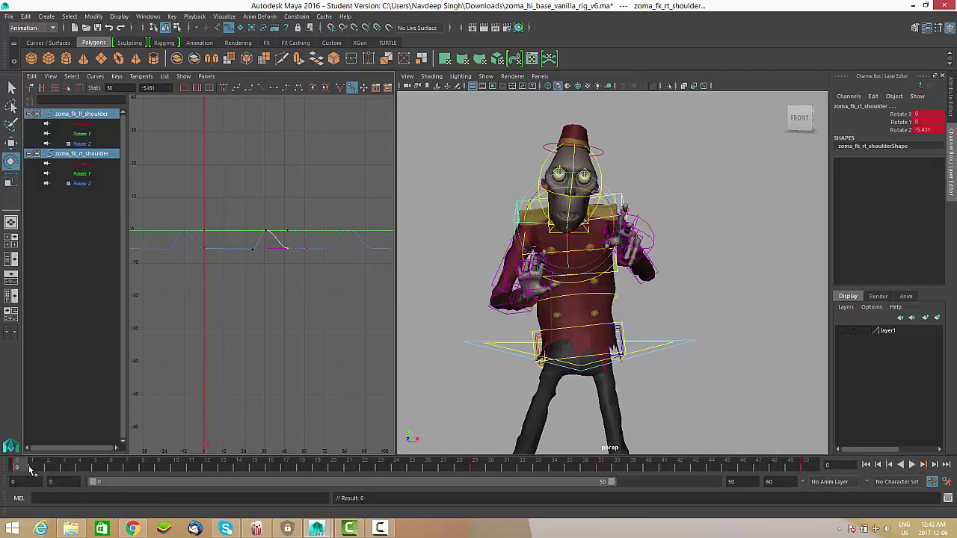
key("alt+v")
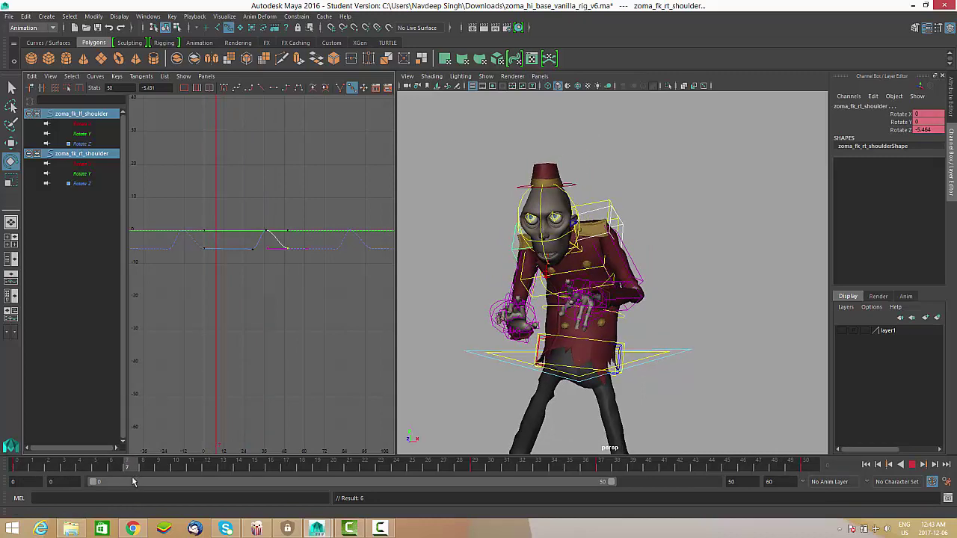
key("alt+v")
Add a Rotate Z key of about 0.07 at frame 9 to both shoulders and play back the cycle.
scroll(242, 284, "up", 3)
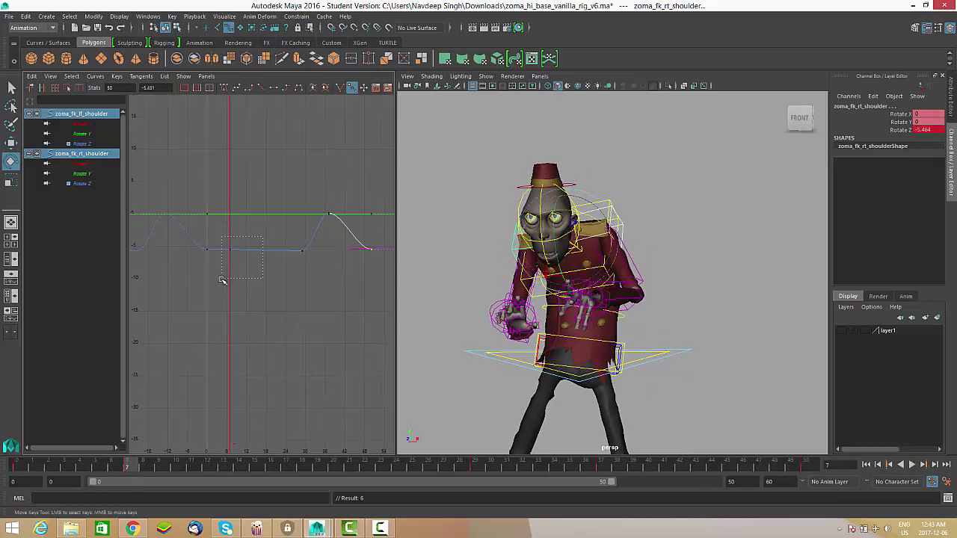
left_click_drag(221, 280, 222, 280)
middle_click_drag(221, 280, 250, 285)
left_click(912, 464)
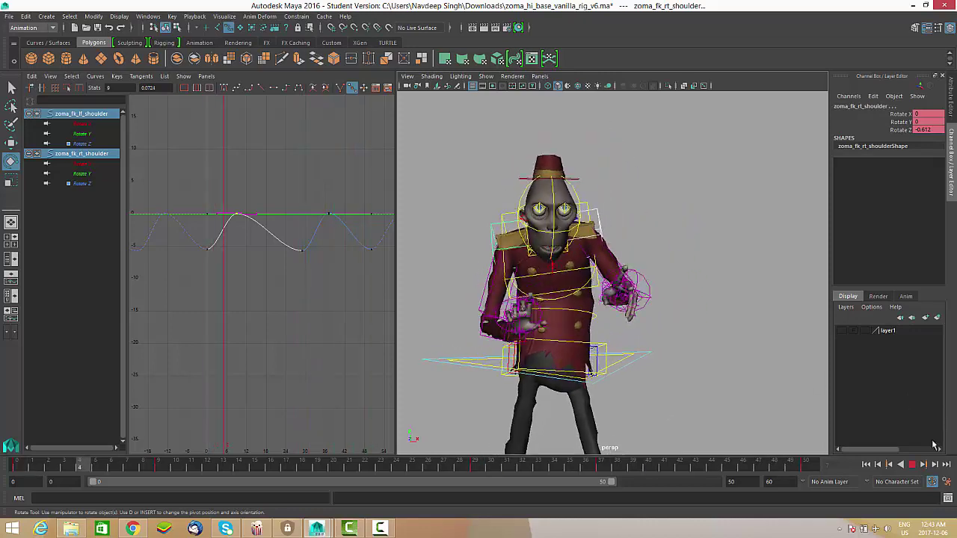
left_click(912, 464)
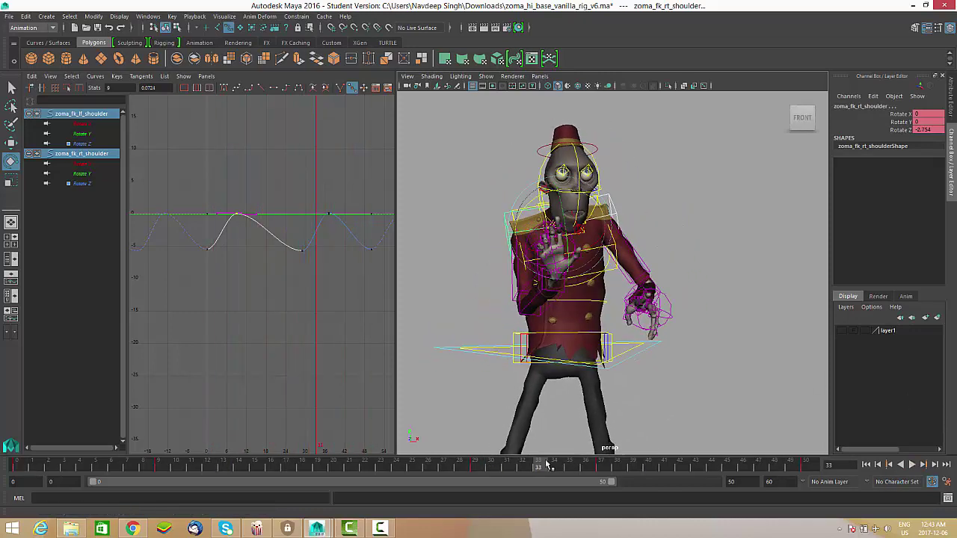
Key both shoulders' Rotate Z to about -10 at frame 22, lower the frame 0 and 50 keys to about -8, and review the playback.
left_click_drag(547, 465, 372, 473)
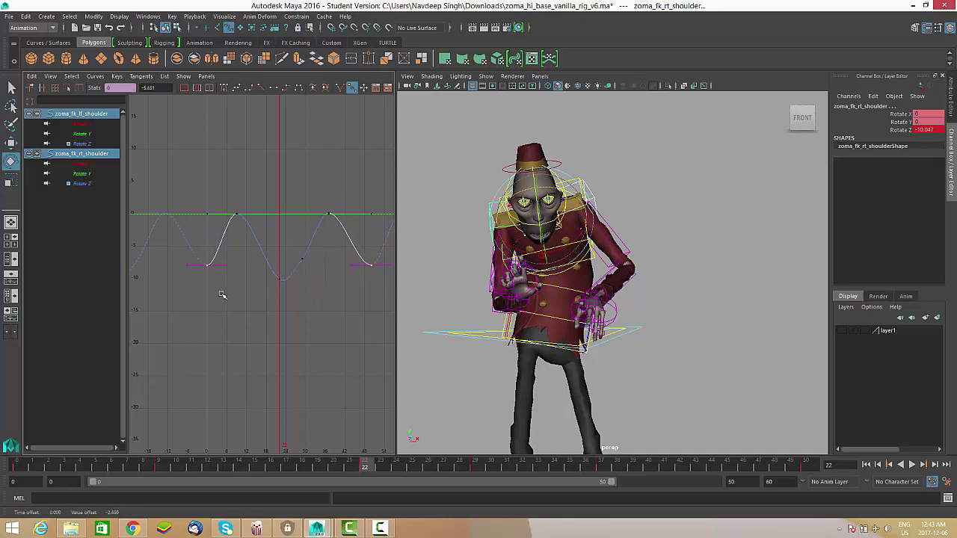
left_click(912, 465)
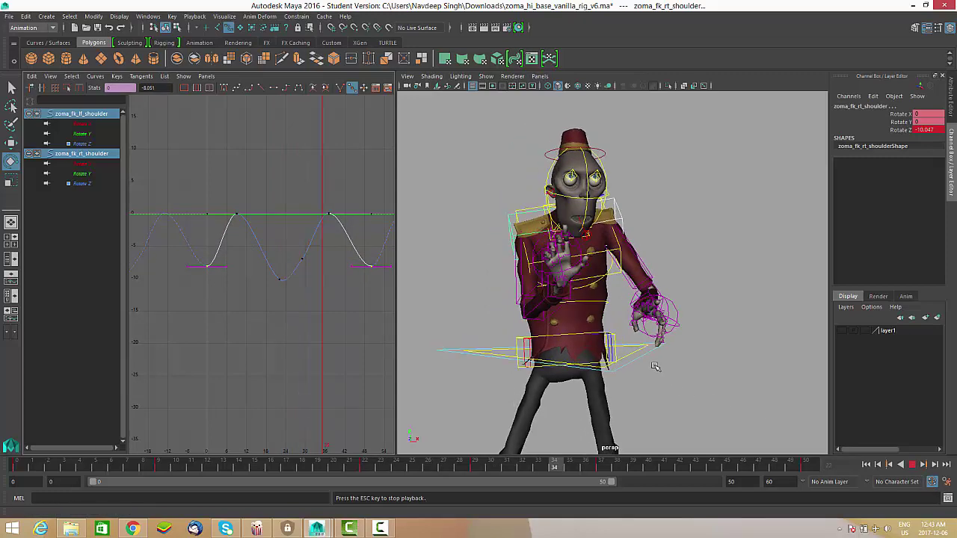
left_click_drag(641, 361, 580, 349, "alt")
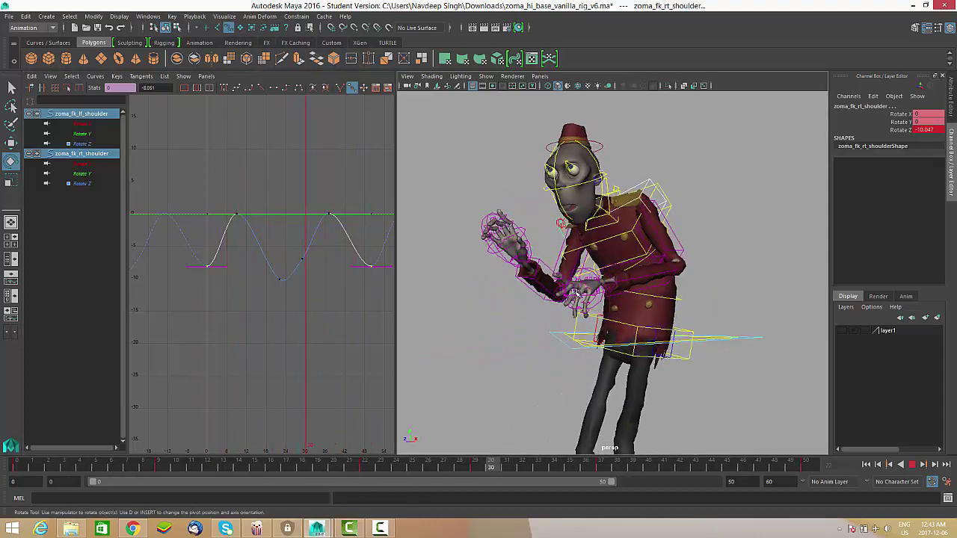
left_click_drag(620, 279, 715, 381, "alt")
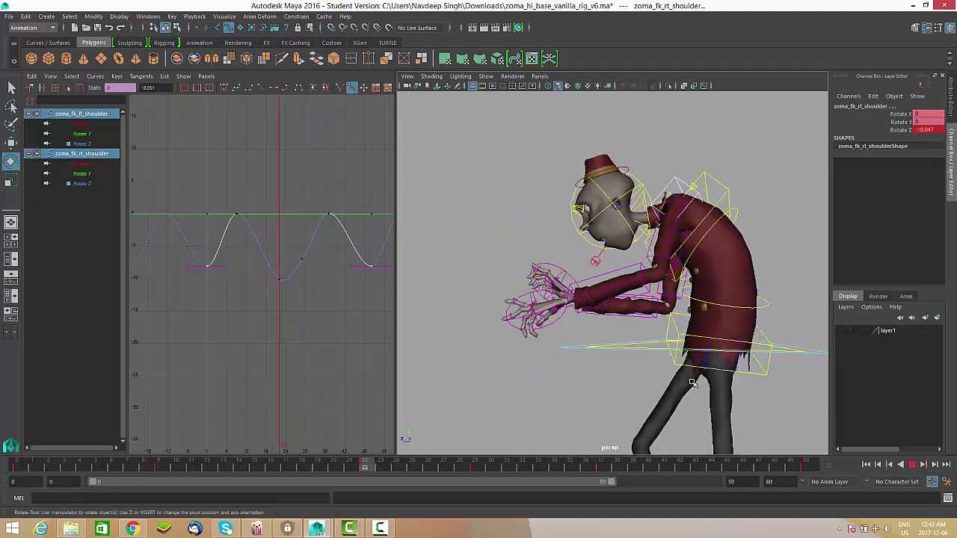
left_click(912, 465)
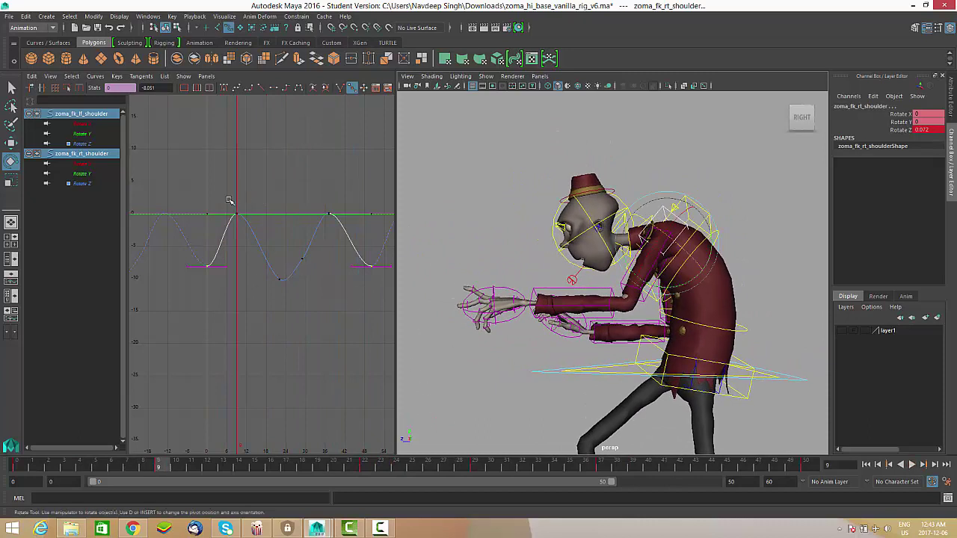
Isolate both shoulders' Rotate Z curves and raise their frame 9 key to about 7.5.
left_click(93, 144)
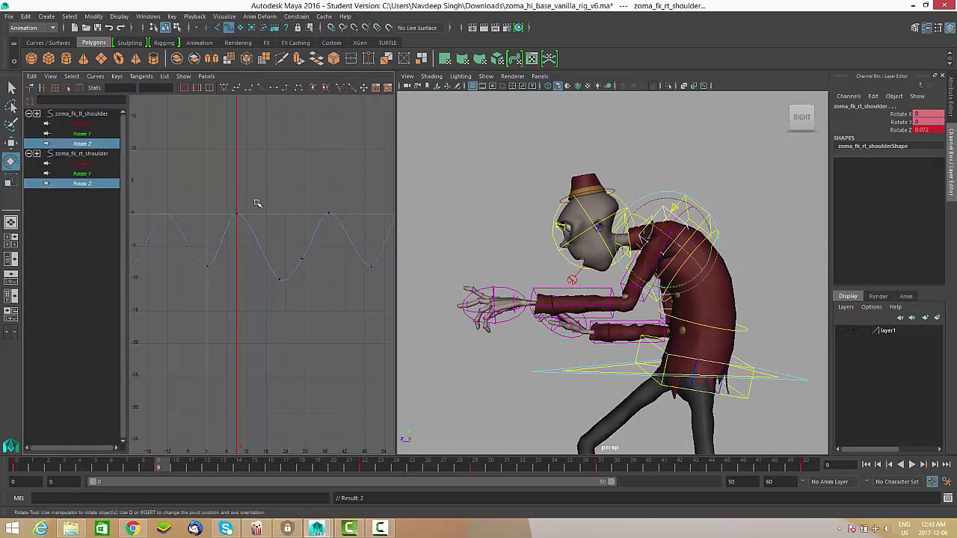
middle_click_drag(264, 294, 258, 242)
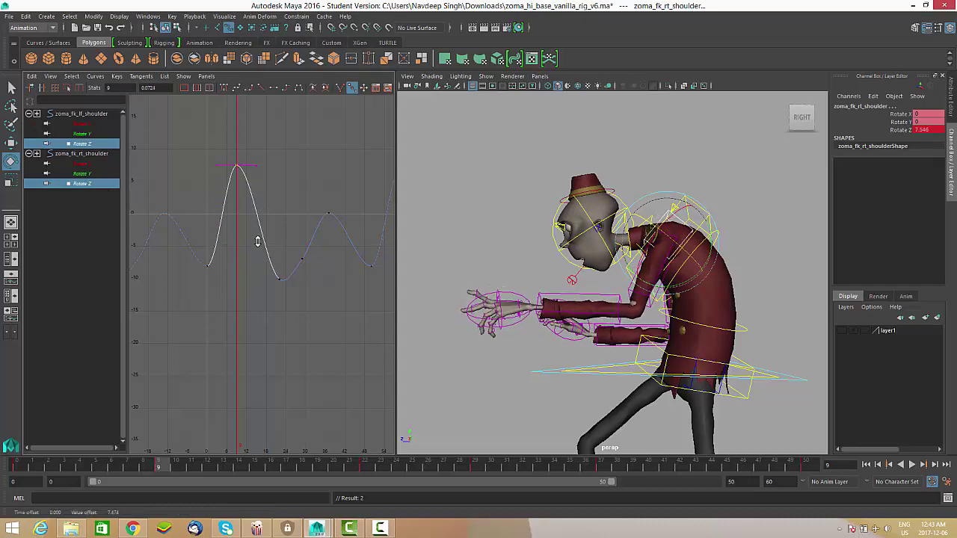
left_click_drag(667, 318, 714, 318, "alt")
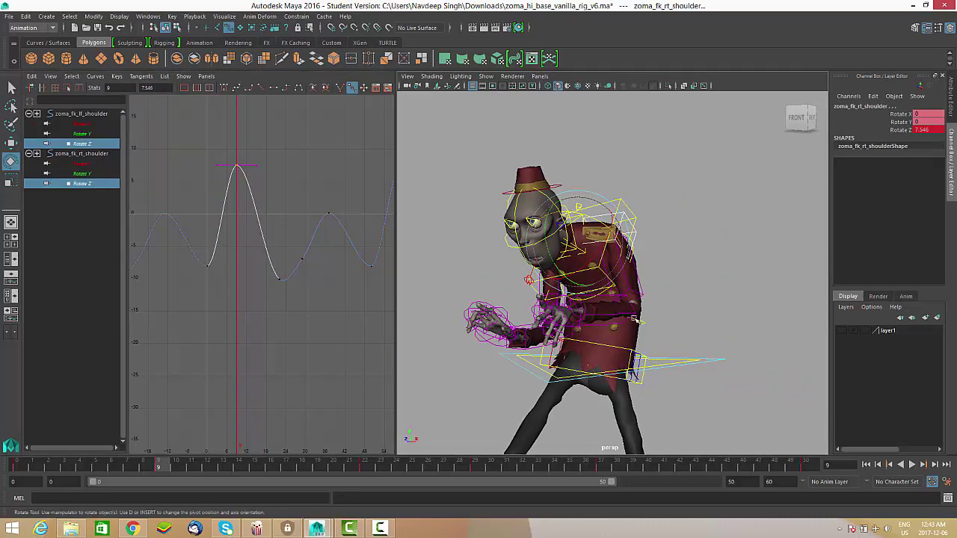
Key both shoulders at frame 16 with Rotate Z about 2.8, raise the frame 22 key, and play back the cycle.
left_click_drag(178, 473, 271, 467)
key("s")
left_click_drag(252, 217, 267, 262)
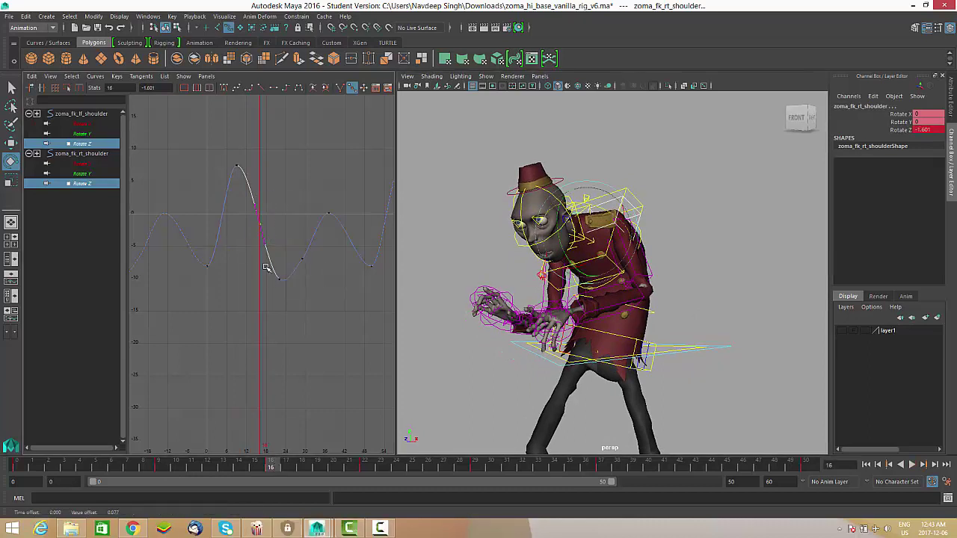
middle_click_drag(266, 274, 261, 243)
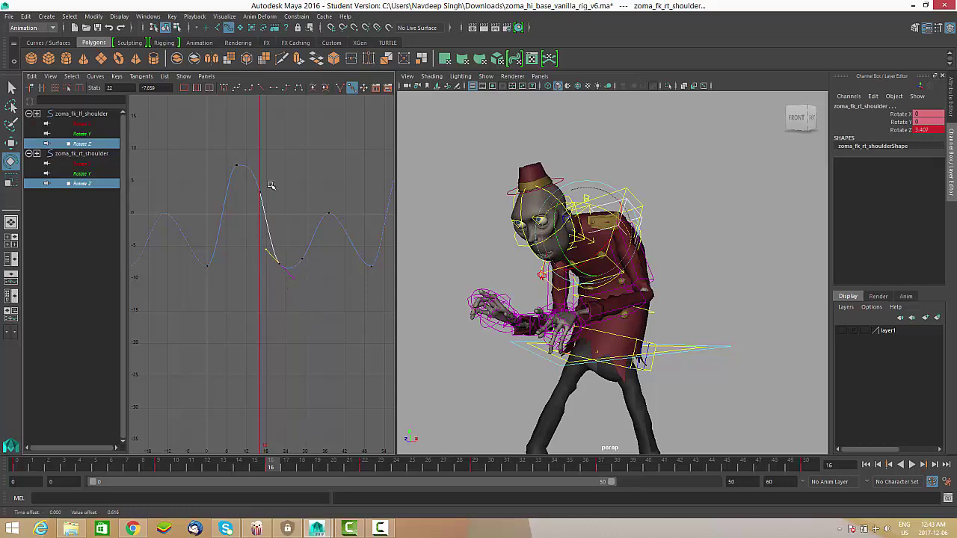
middle_click_drag(251, 219, 254, 224)
key("alt+v")
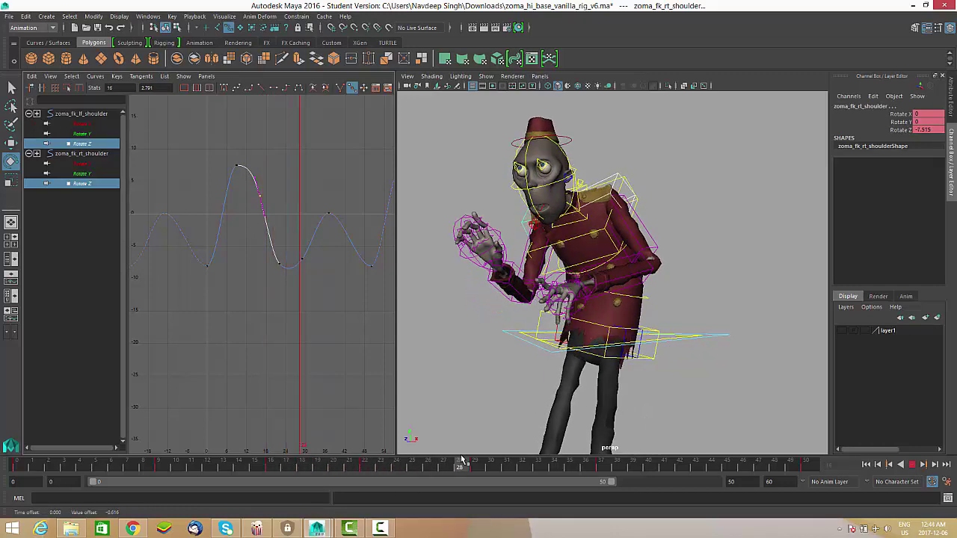
key("alt+v")
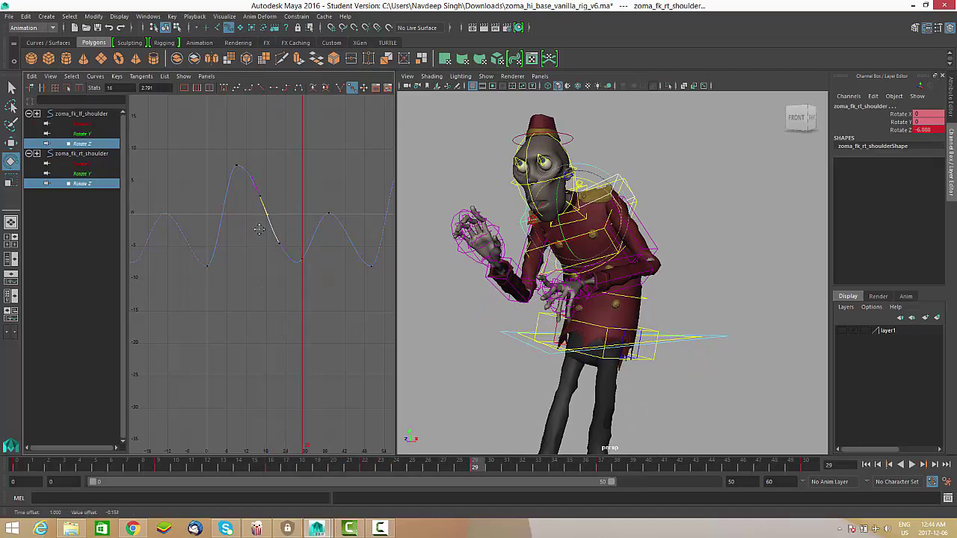
Shift the shoulders' frame 37 Rotate Z key to frame 35 and add a key of about 2.8 at frame 41.
left_click_drag(474, 465, 580, 480)
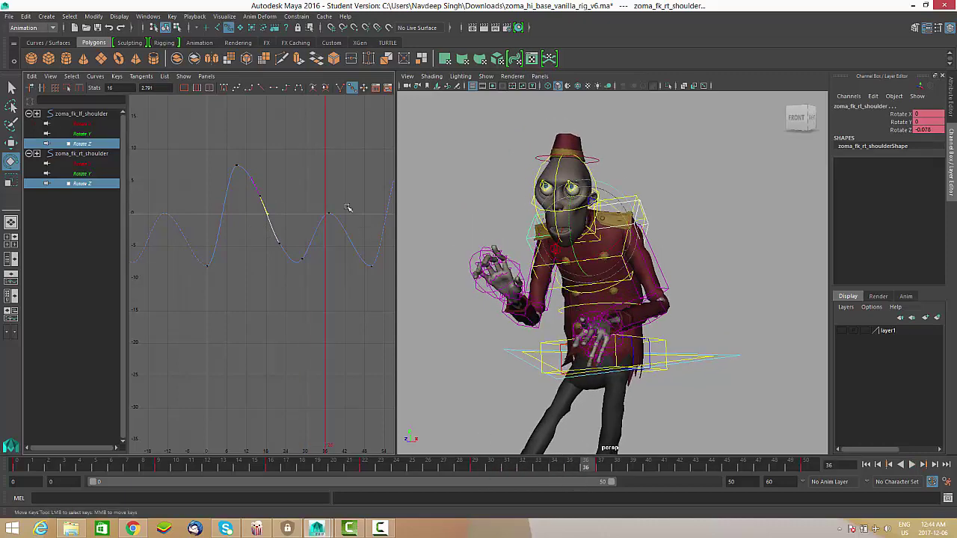
middle_click_drag(354, 264, 347, 261)
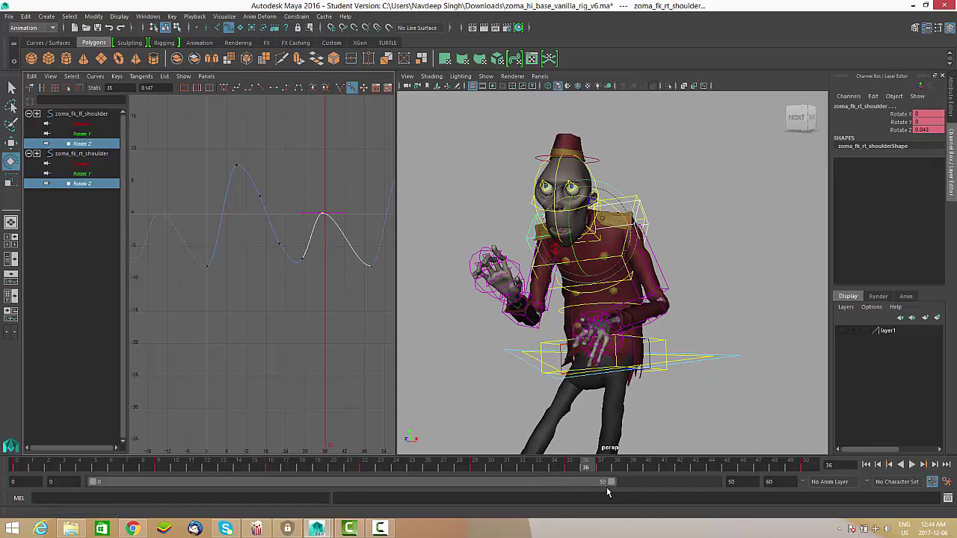
left_click_drag(607, 465, 665, 463)
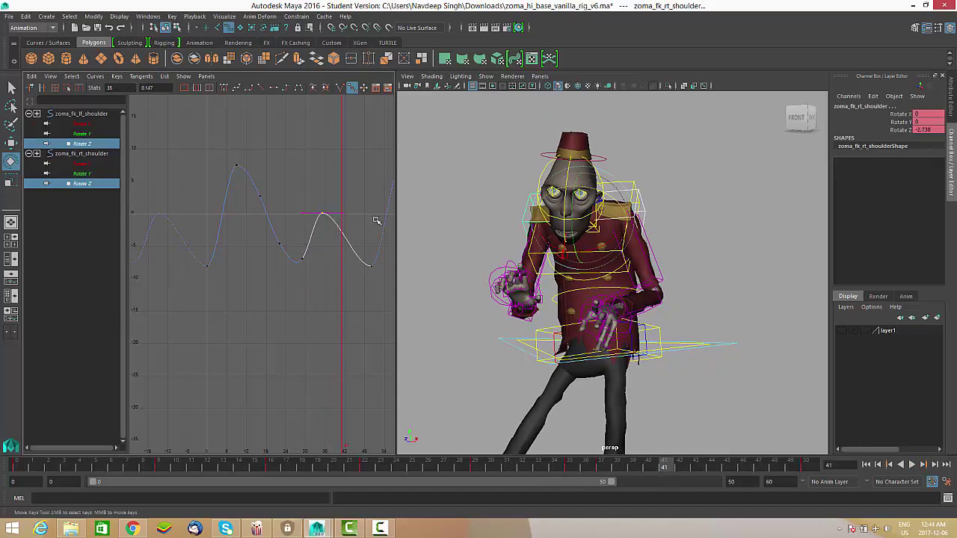
middle_click_drag(340, 241, 345, 260)
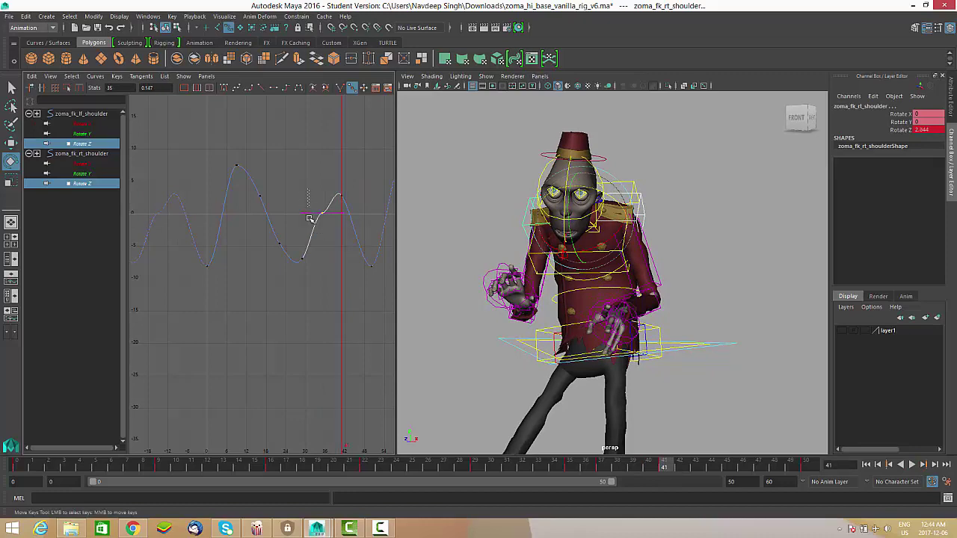
Slope the tangents of the shoulders' frame 35 Rotate Z key to smooth the rise and play back the walk cycle.
key("alt+v")
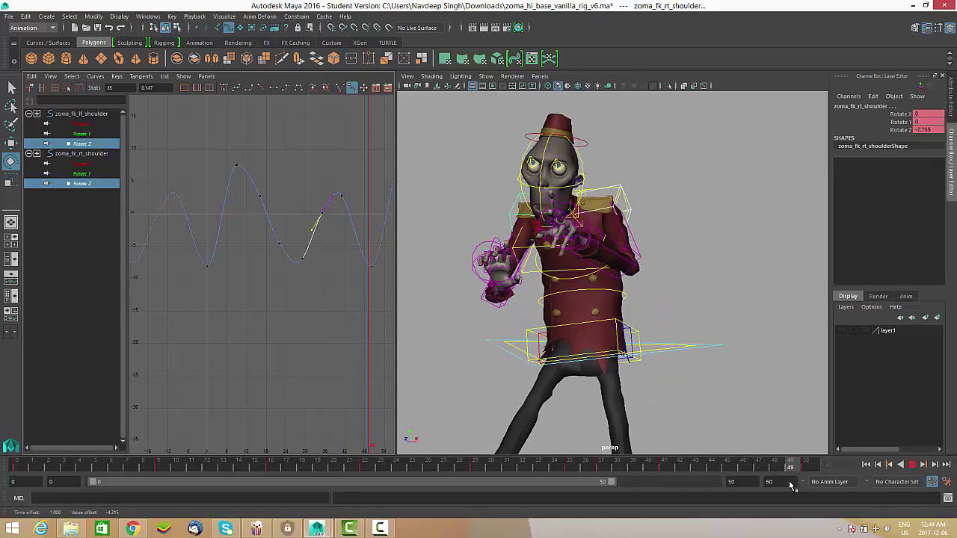
key("alt+v")
left_click(914, 465)
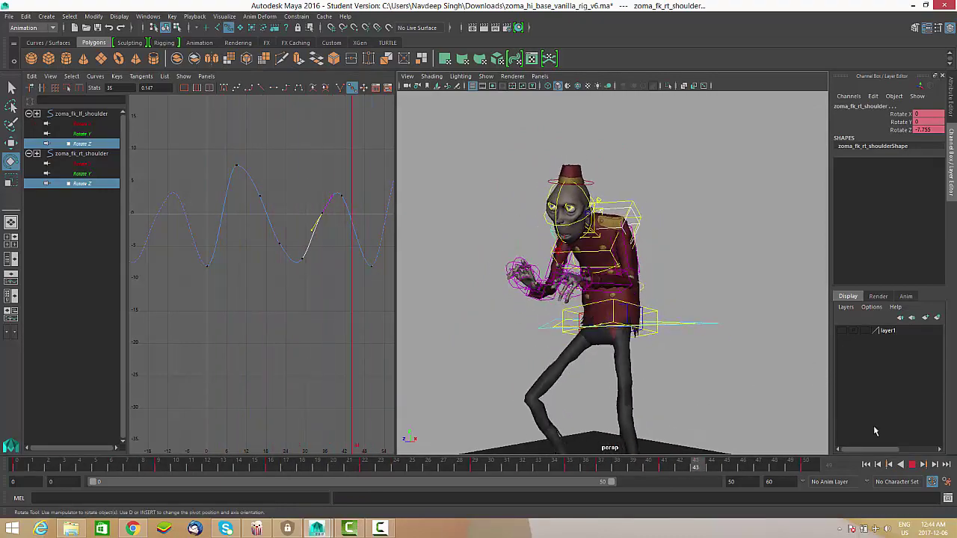
Key both shoulders' Rotate Z at frame 5, shift the frame 9 key to frame 11 and lower it to about 5.
left_click(913, 464)
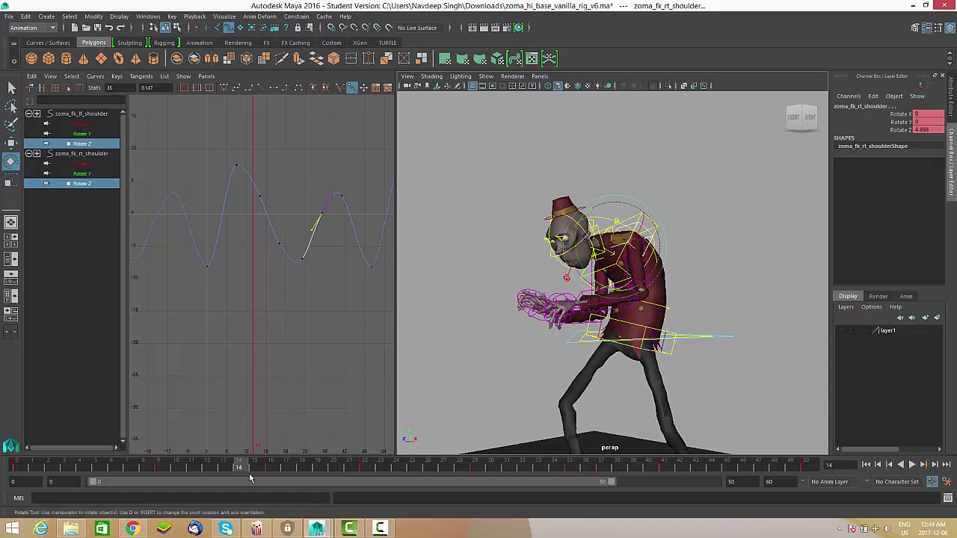
left_click_drag(249, 468, 111, 465)
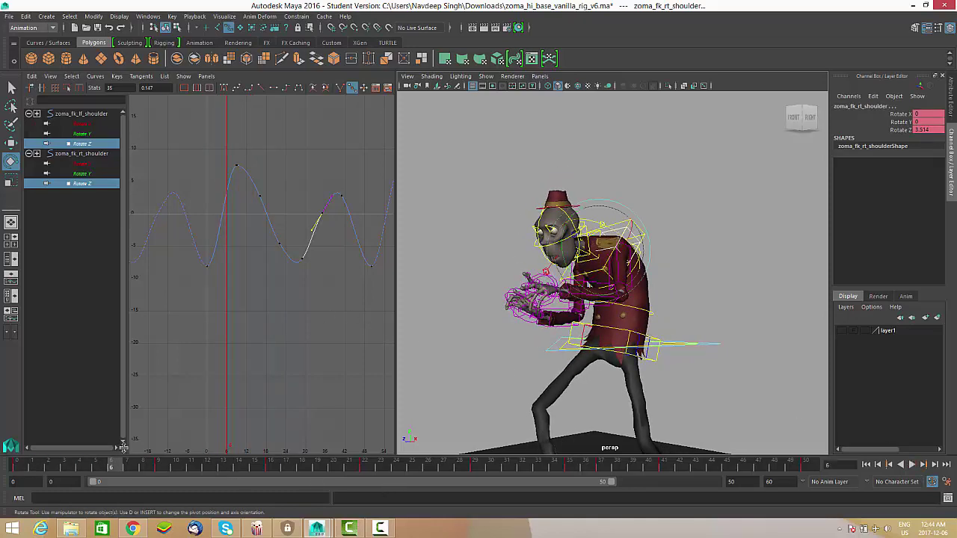
scroll(286, 316, "down", 3)
scroll(262, 297, "up", 3)
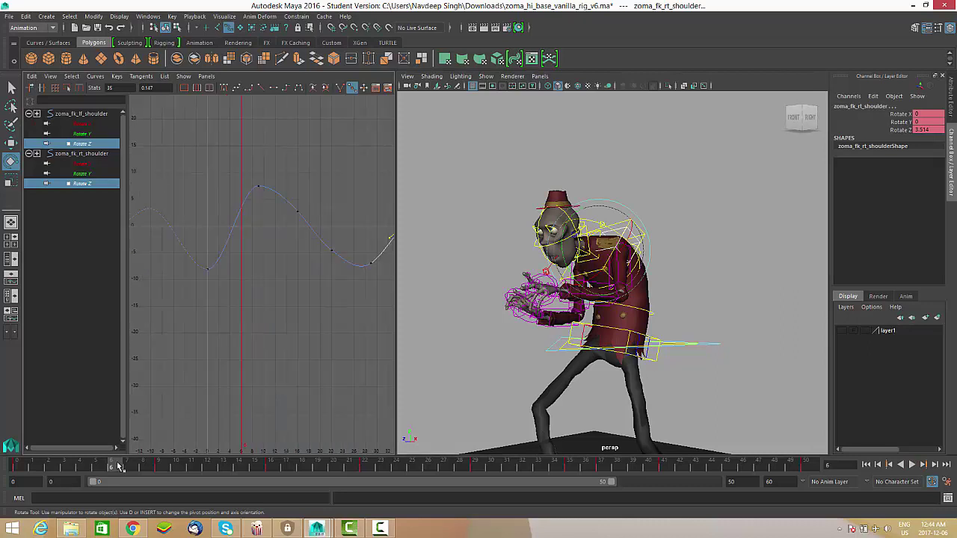
key("alt+comma")
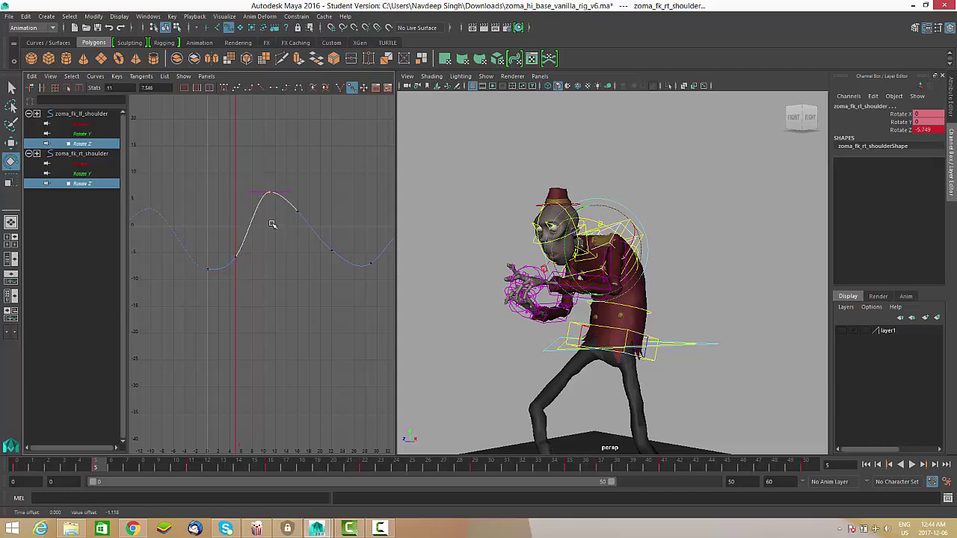
key("alt+v")
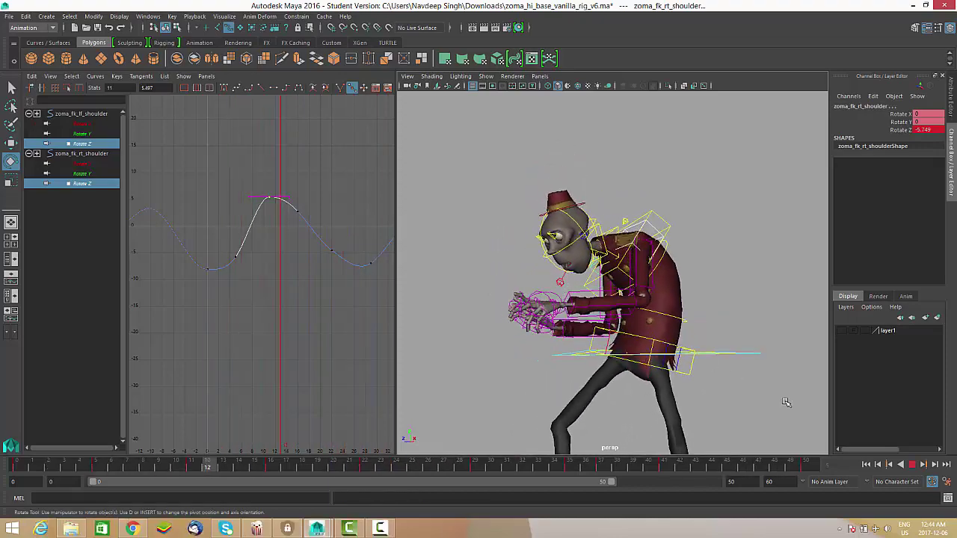
left_click(913, 465)
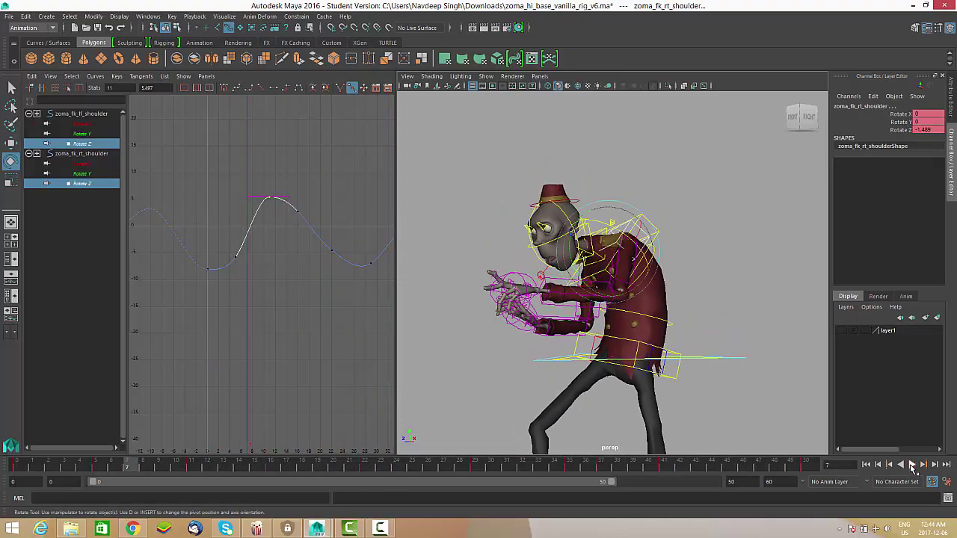
Raise the shoulders' frame 5 Rotate Z key to about 2.9 and play back the walk cycle.
left_click_drag(196, 474, 95, 465)
left_click(236, 258)
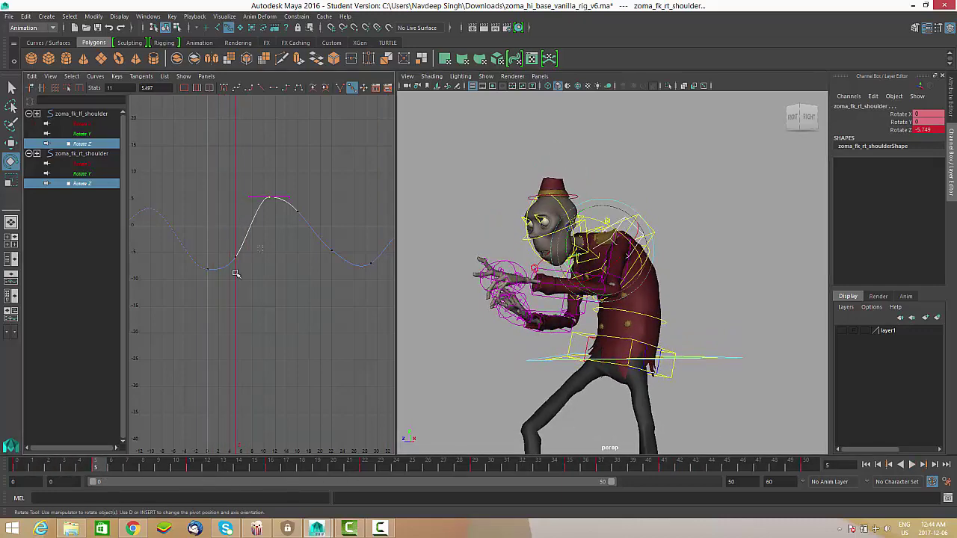
middle_click_drag(255, 322, 265, 320, "shift")
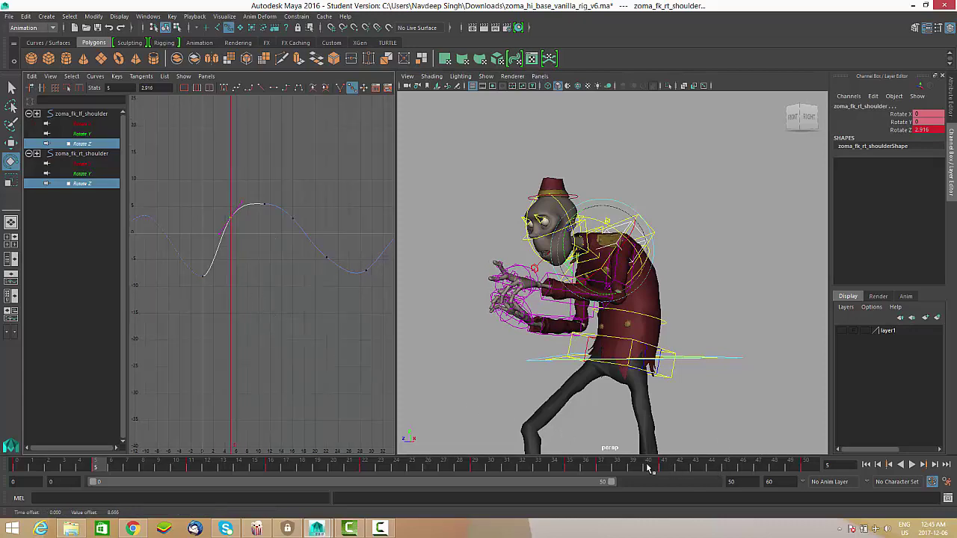
key("alt+v")
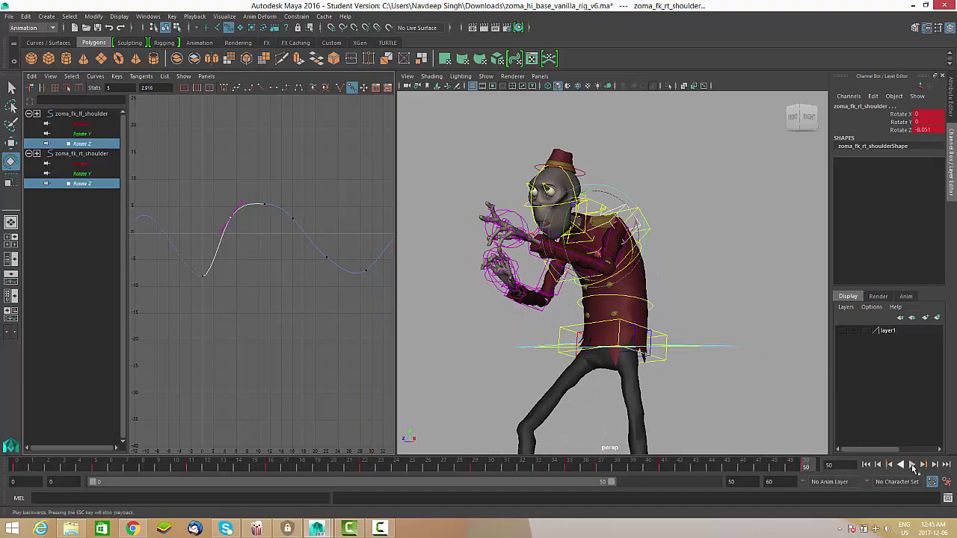
left_click(913, 465)
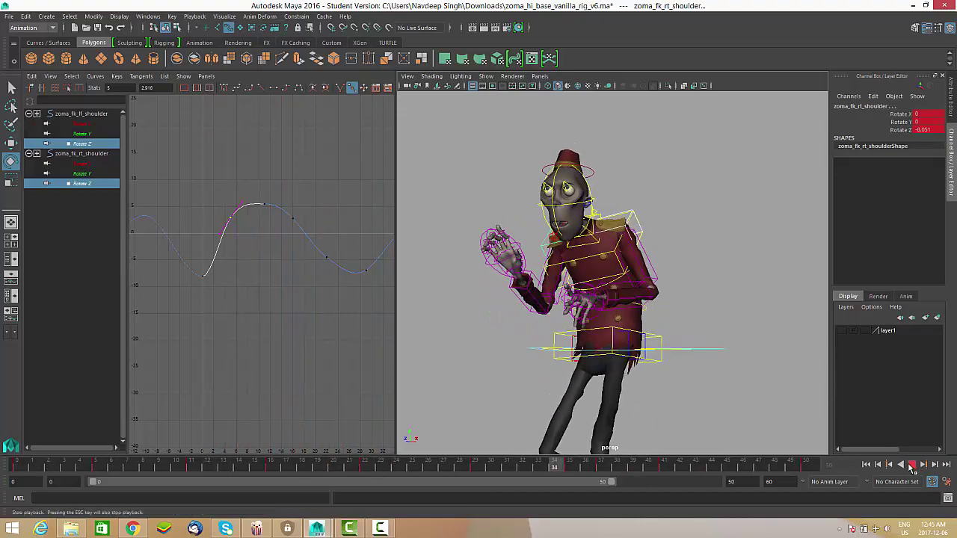
left_click(910, 465)
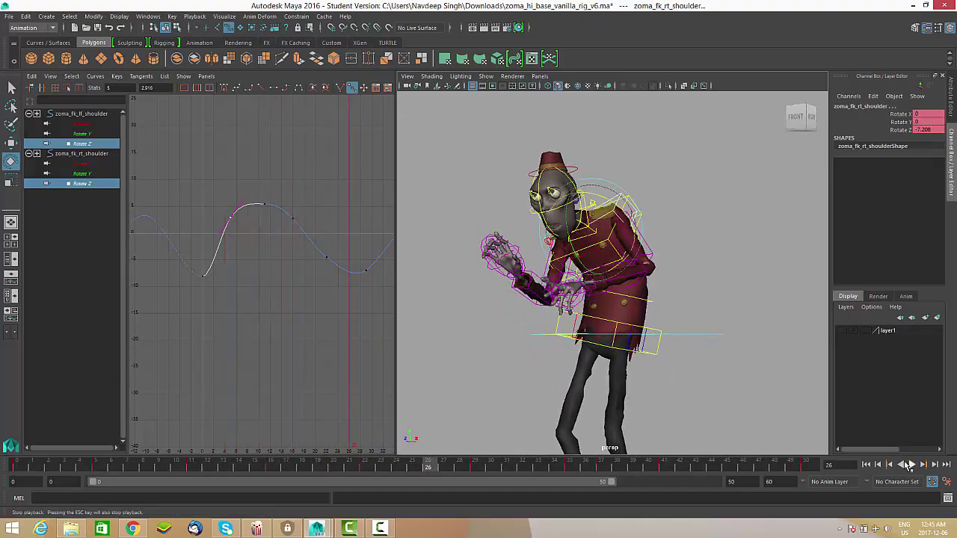
middle_click_drag(350, 324, 320, 333, "alt")
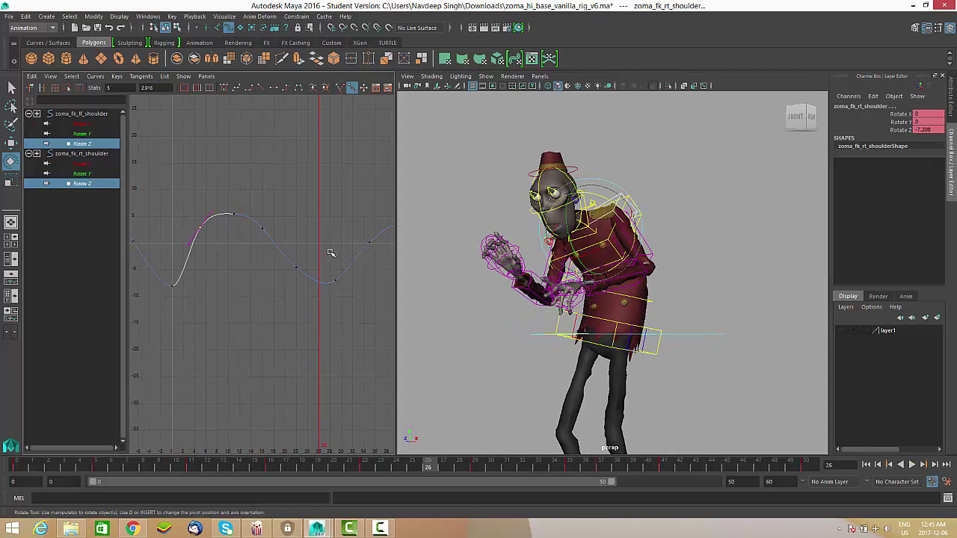
left_click_drag(297, 271, 322, 311)
middle_click_drag(317, 302, 316, 287, "shift")
key("ctrl+z")
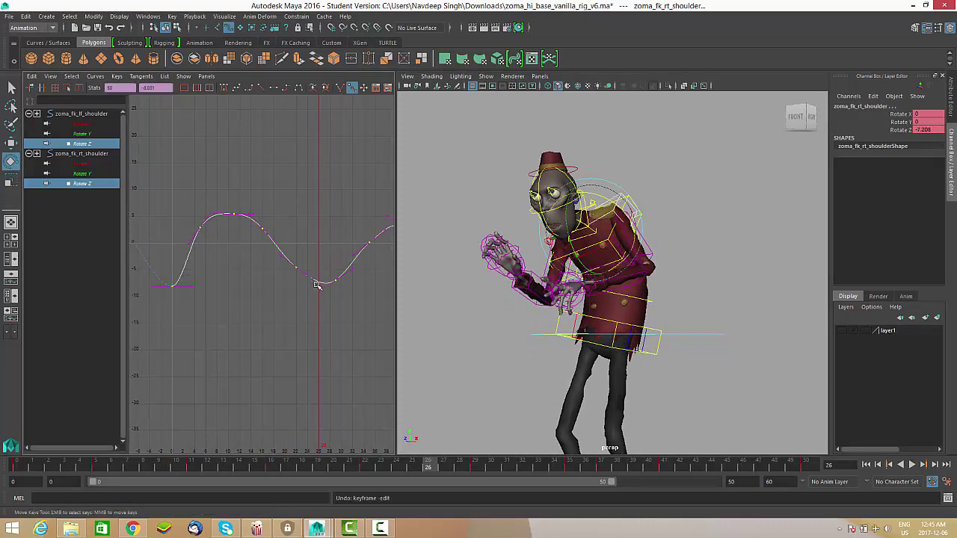
Raise the shoulders' Rotate Z keys to about -2.3 at frame 22 and 3.4 at frame 16, and play back the cycle.
left_click_drag(279, 256, 317, 322)
middle_click_drag(314, 315, 313, 305, "shift")
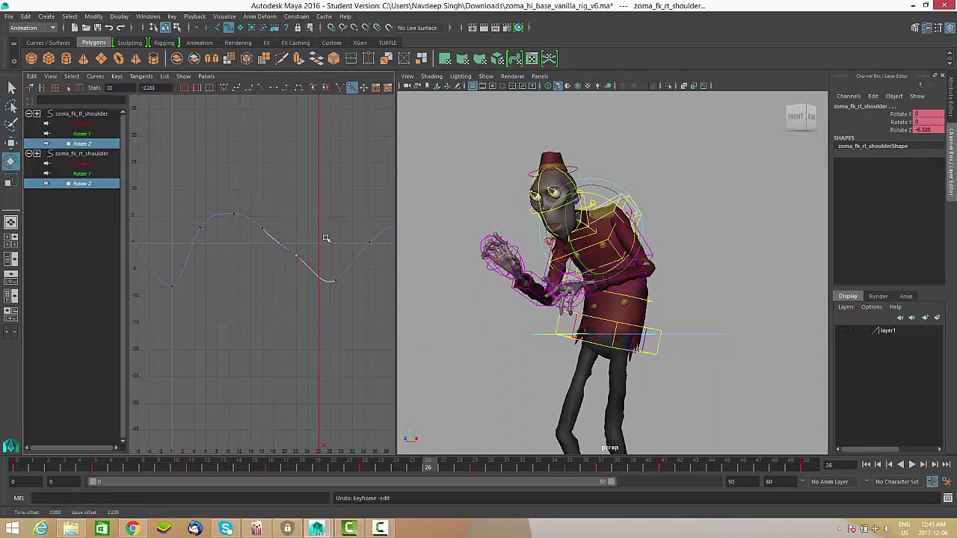
left_click_drag(262, 246, 260, 241)
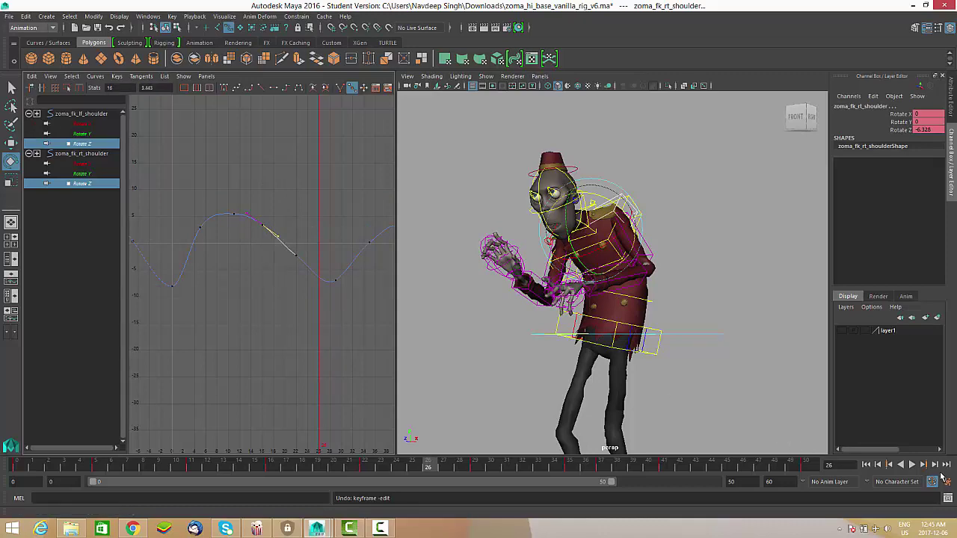
left_click(913, 464)
left_click_drag(735, 406, 683, 353, "alt")
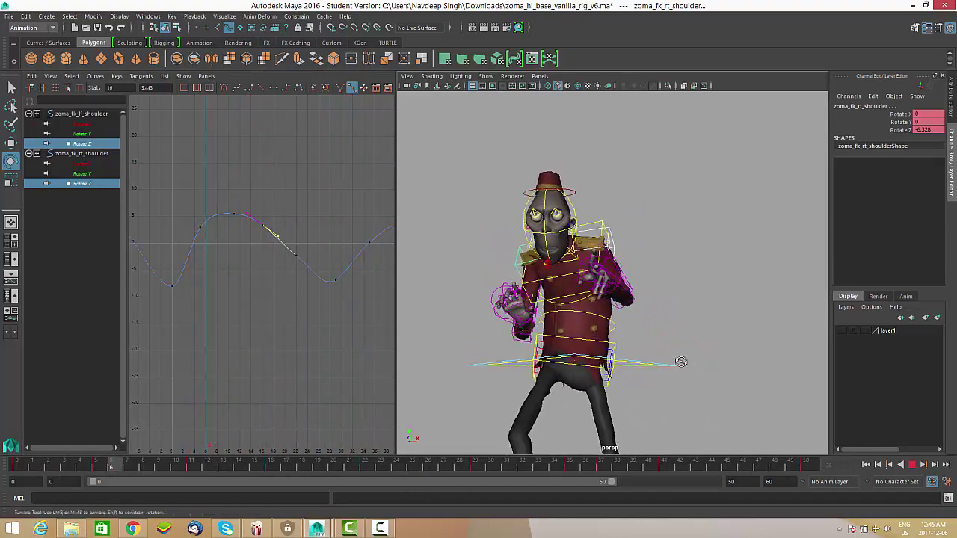
right_click_drag(680, 359, 663, 364, "alt")
key("Escape")
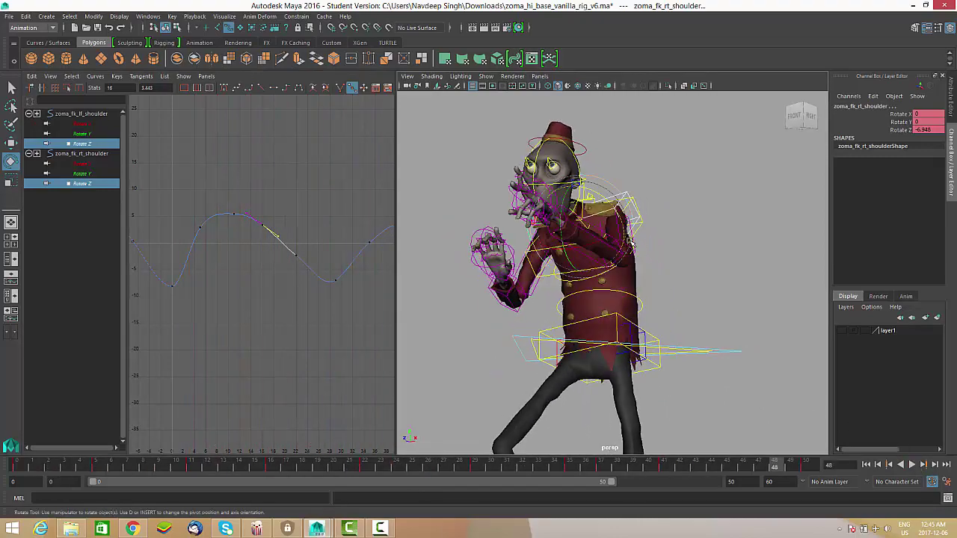
Examine the animation curves of the chest control and the left upper arm control.
left_click(657, 257)
left_click_drag(657, 257, 615, 268, "alt")
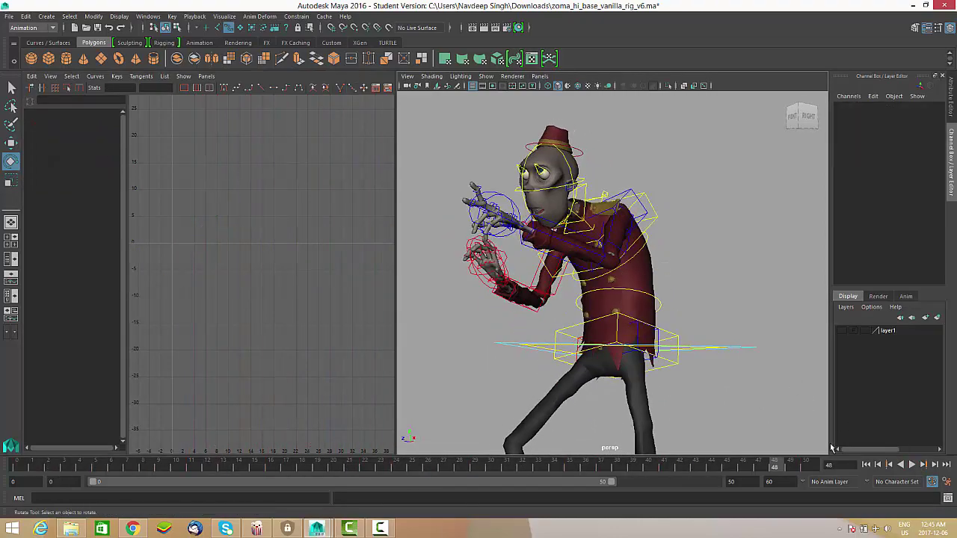
left_click(382, 529)
left_click(383, 529)
left_click_drag(606, 258, 623, 257, "alt")
left_click(623, 256)
left_click_drag(752, 273, 708, 273, "alt")
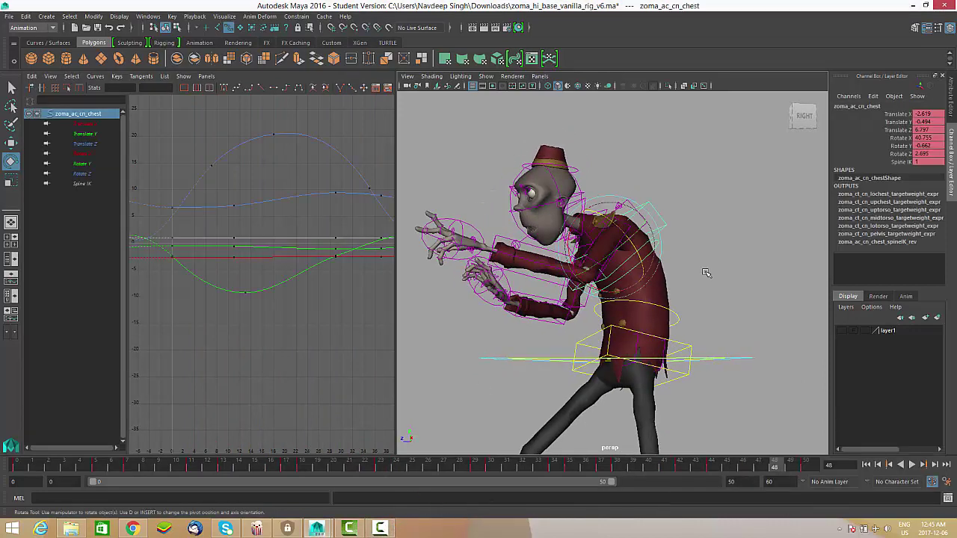
left_click(742, 267)
left_click(613, 257)
left_click_drag(613, 257, 342, 306, "alt")
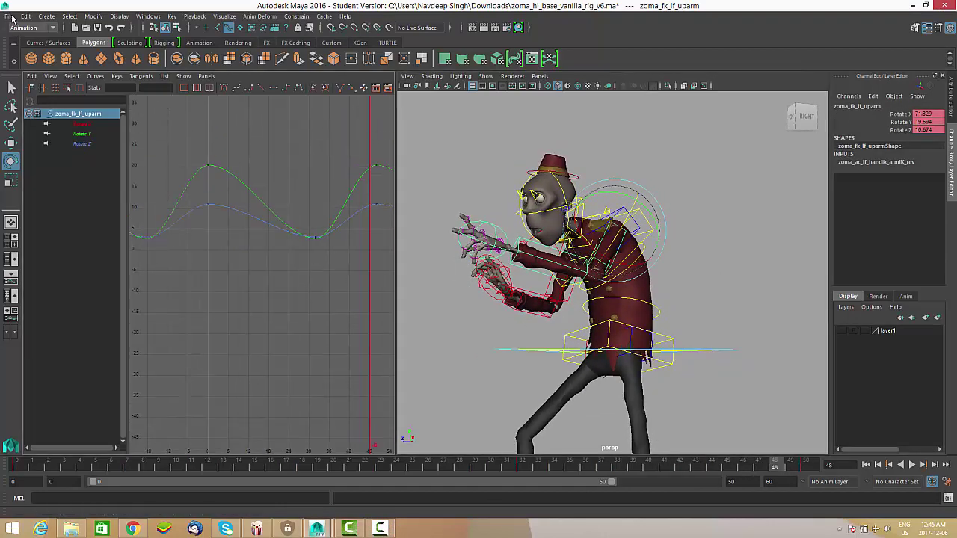
Save the scene as a new version named zoma_hi_base_vanilla_rig_v7.ma.
left_click(12, 16)
left_click(45, 66)
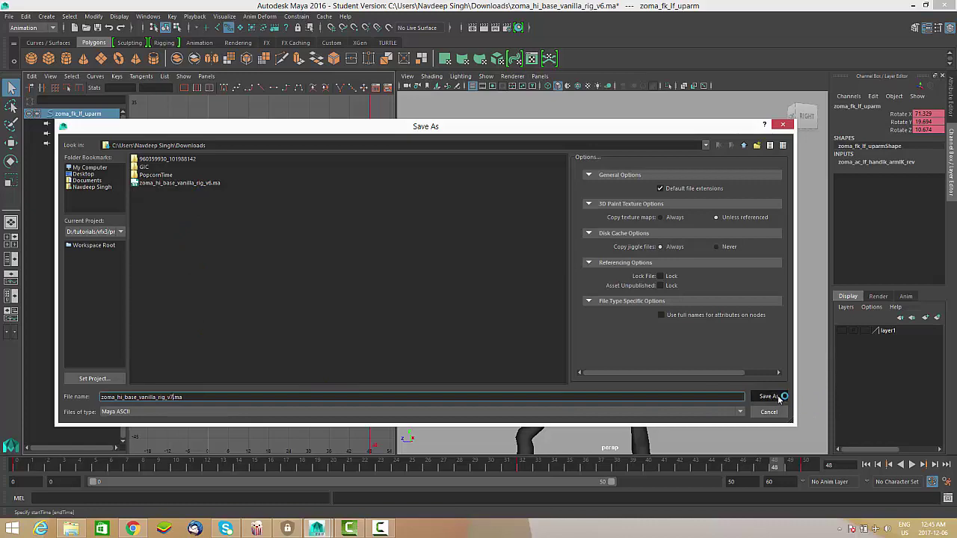
left_click(770, 396)
left_click(456, 273)
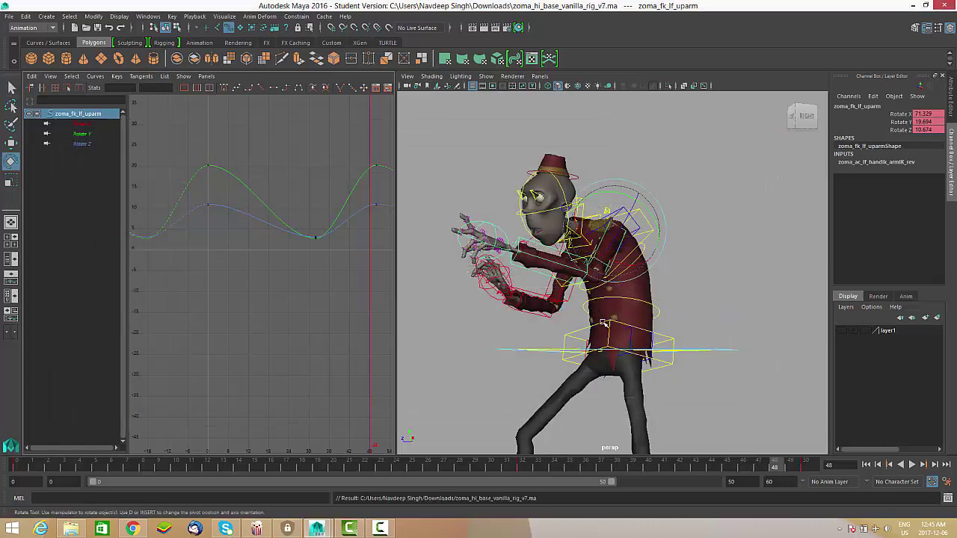
Select both upper arm controls and play back the cycle, checking the arm pose around frames 32 and 33.
left_click_drag(603, 323, 722, 312, "alt")
left_click(723, 312)
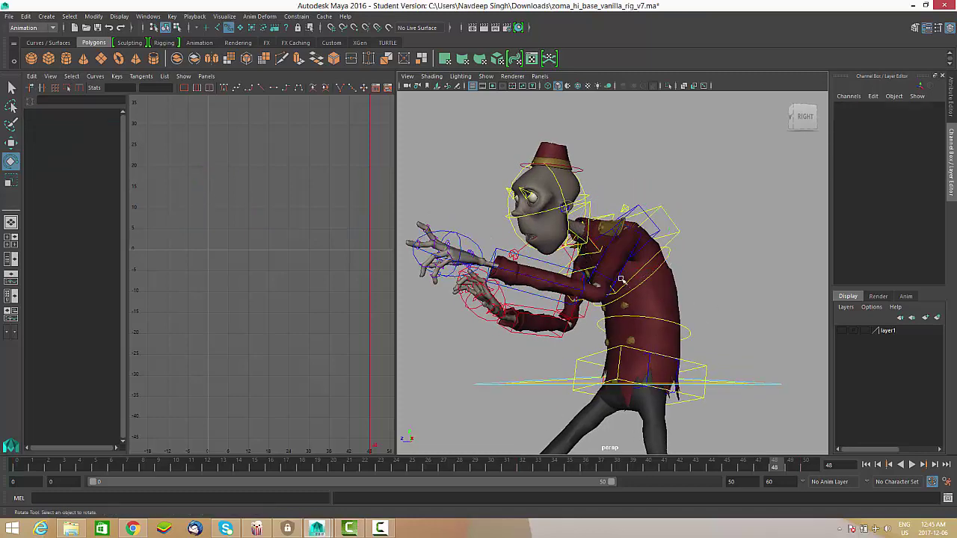
left_click(621, 279)
left_click_drag(621, 280, 505, 439, "alt")
left_click(483, 282, "shift")
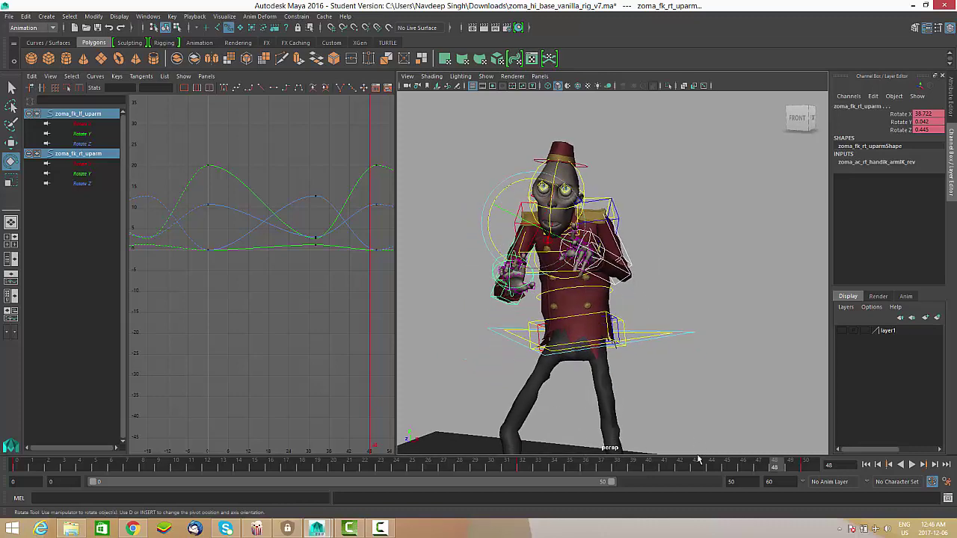
key("alt+v")
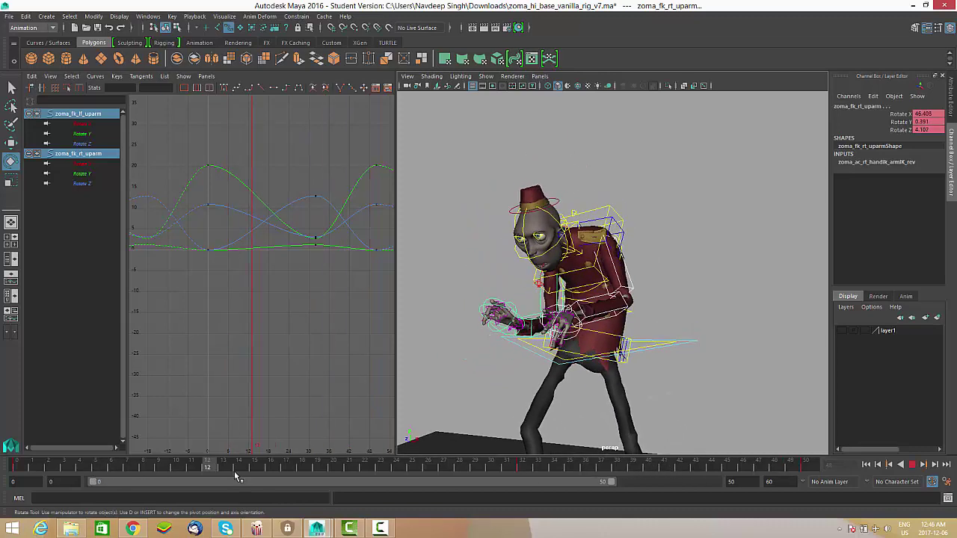
left_click(522, 473)
left_click_drag(520, 258, 551, 272, "alt")
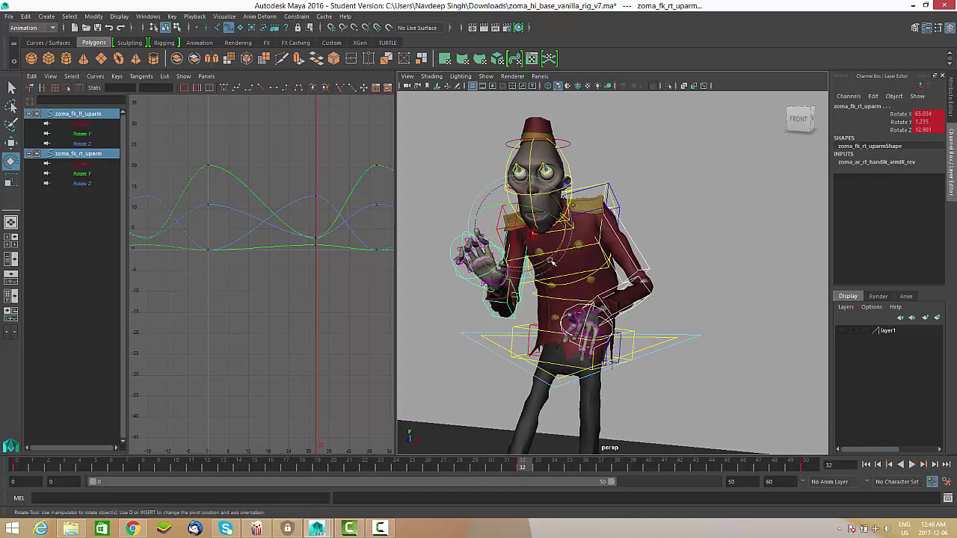
key("alt+v")
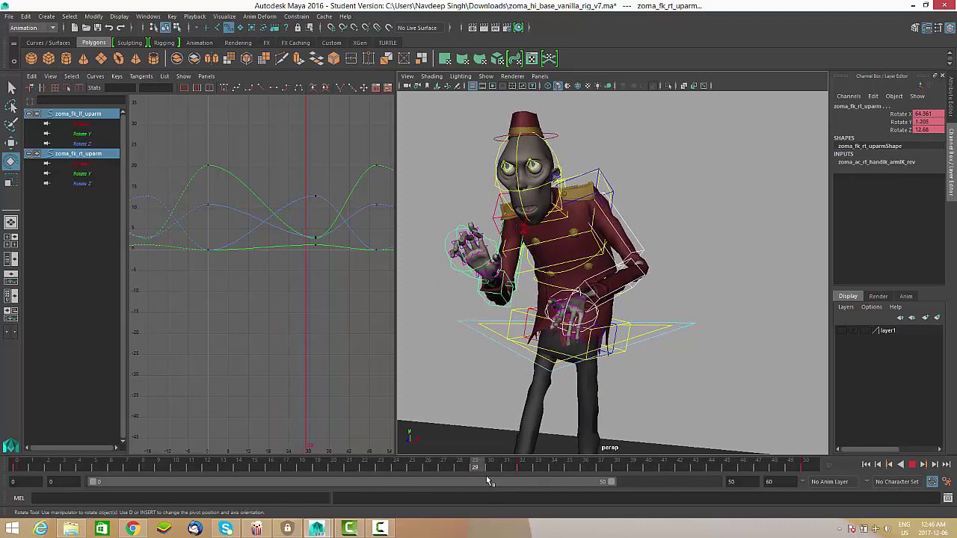
key("Escape")
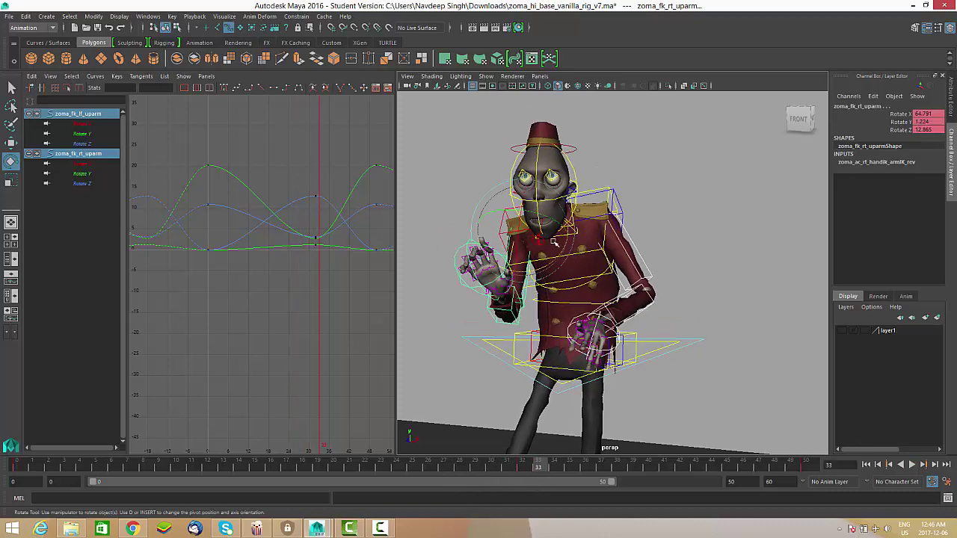
Rotate both upper arms outward at frame 33 and key them, with the right arm's Rotate Y about 10.1 and Rotate Z about 8.6.
left_click_drag(558, 261, 554, 260)
key("s")
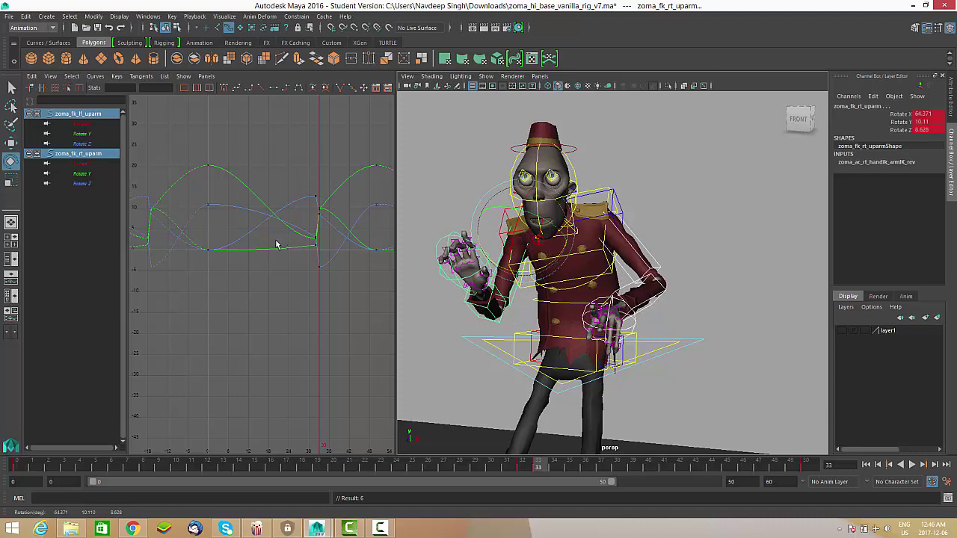
middle_click_drag(309, 252, 276, 256, "alt")
right_click_drag(276, 257, 296, 256, "alt")
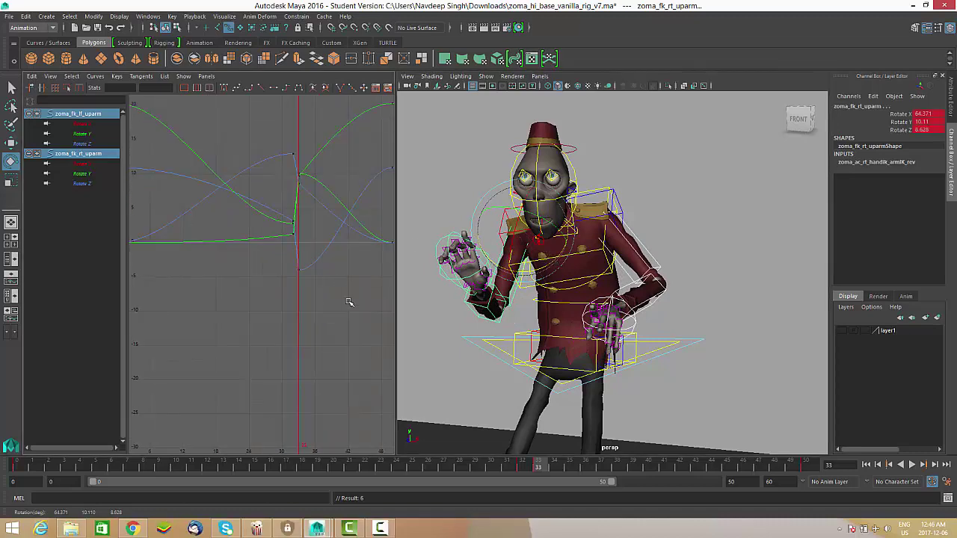
Rotate both upper arms inward at frame 39 and key them, with the right arm's Rotate Y about 1.1 and Rotate Z about 9.
left_click_drag(536, 469, 635, 483)
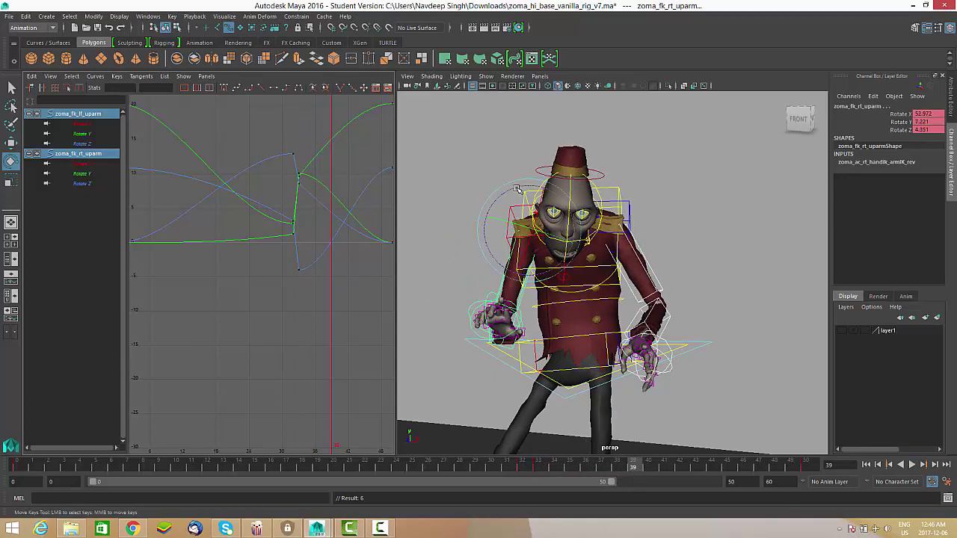
left_click_drag(517, 189, 494, 201)
key("ctrl+z")
key("s")
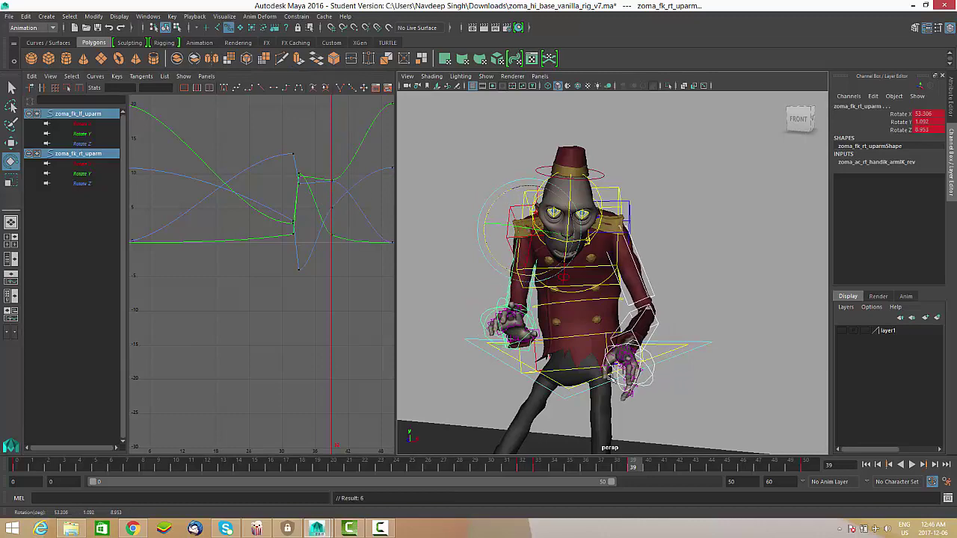
Rotate both upper arms at frame 50 and key them, with the right arm's Rotate Y about 3.3 and Rotate Z about -4.3.
left_click_drag(642, 467, 809, 474)
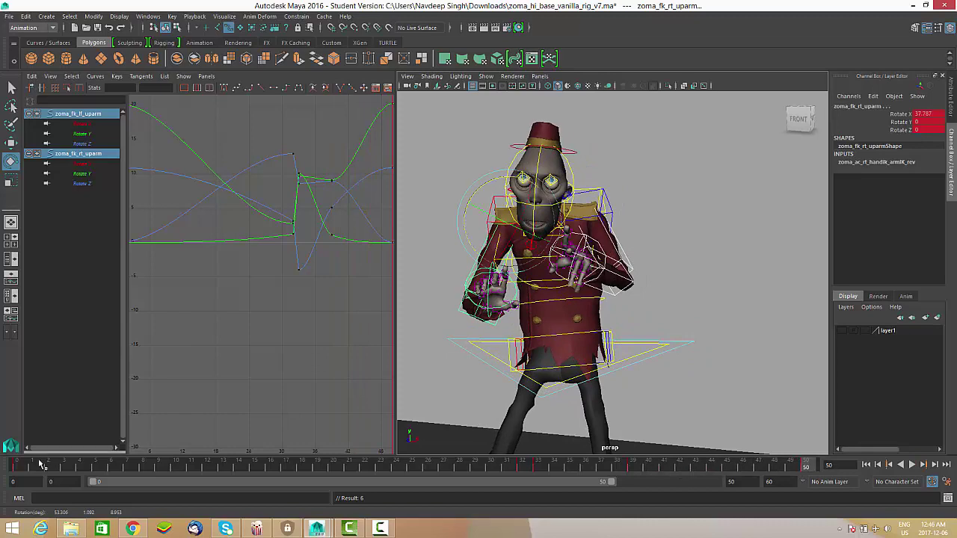
mouse_move(26, 465)
left_mouse_down()
mouse_move(51, 464)
mouse_move(25, 459)
left_mouse_up()
left_click_drag(757, 473, 806, 465)
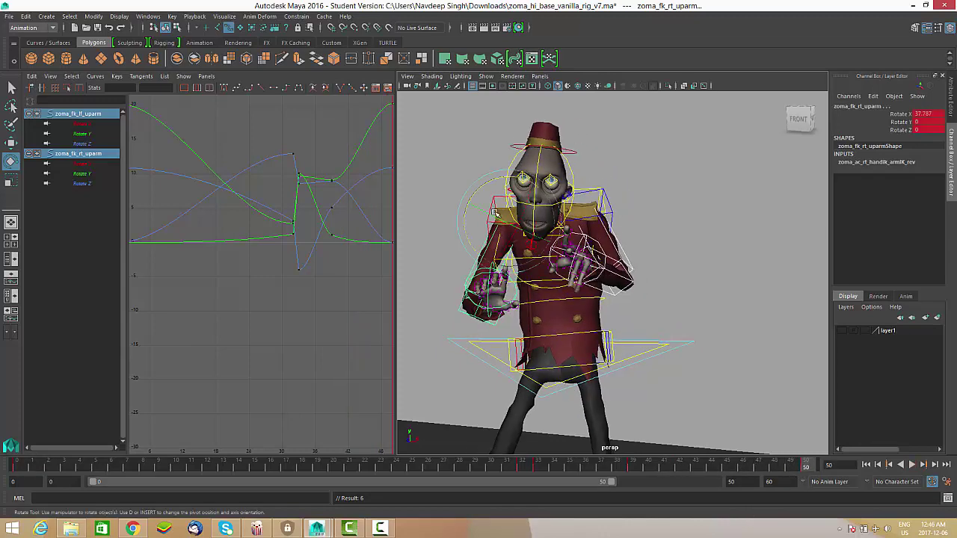
left_click_drag(489, 185, 499, 189)
key("s")
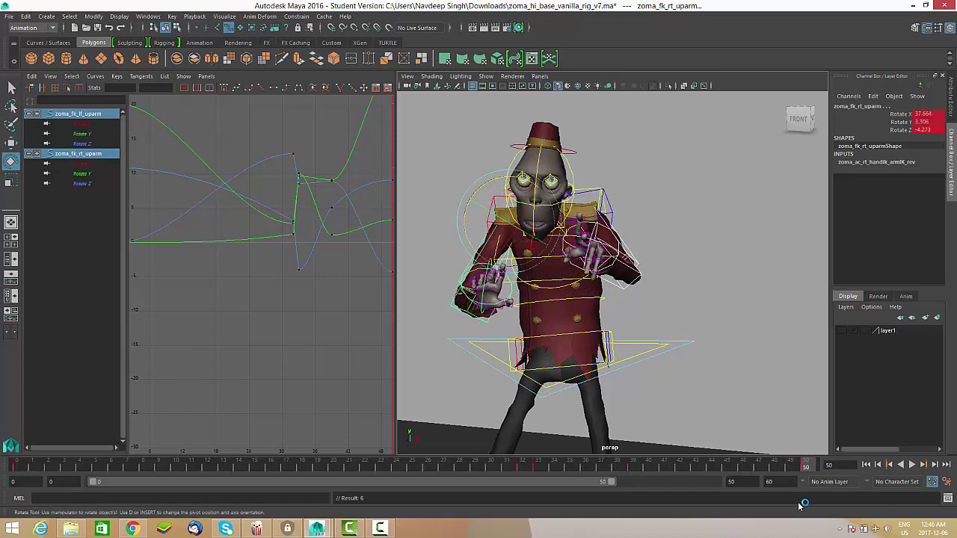
Key the frame 50 pose of both upper arms at frame 0, with the right arm's Rotate X 37.664, Rotate Y 3.306 and Rotate Z -4.273.
middle_click_drag(320, 316, 203, 346, "alt")
right_click_drag(203, 346, 268, 320, "alt")
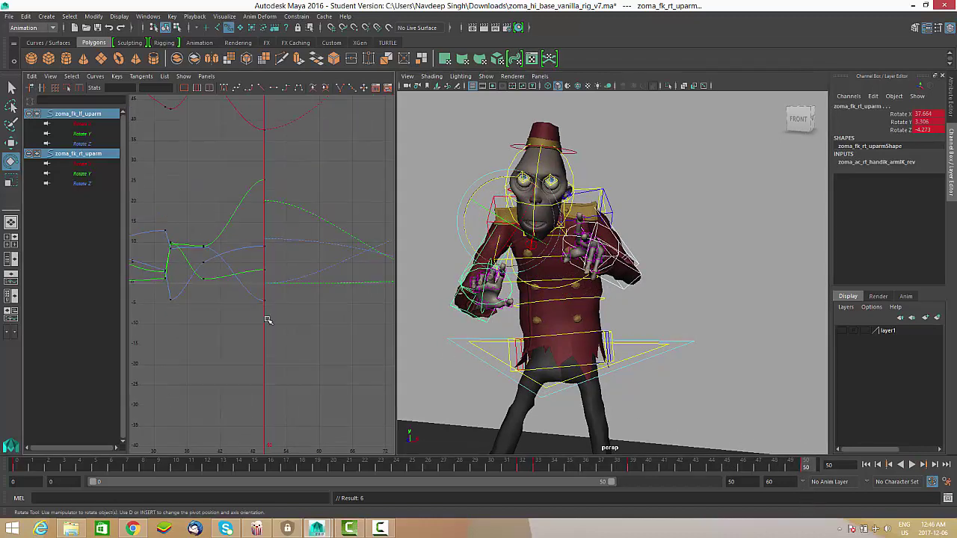
middle_click_drag(312, 342, 355, 345, "alt")
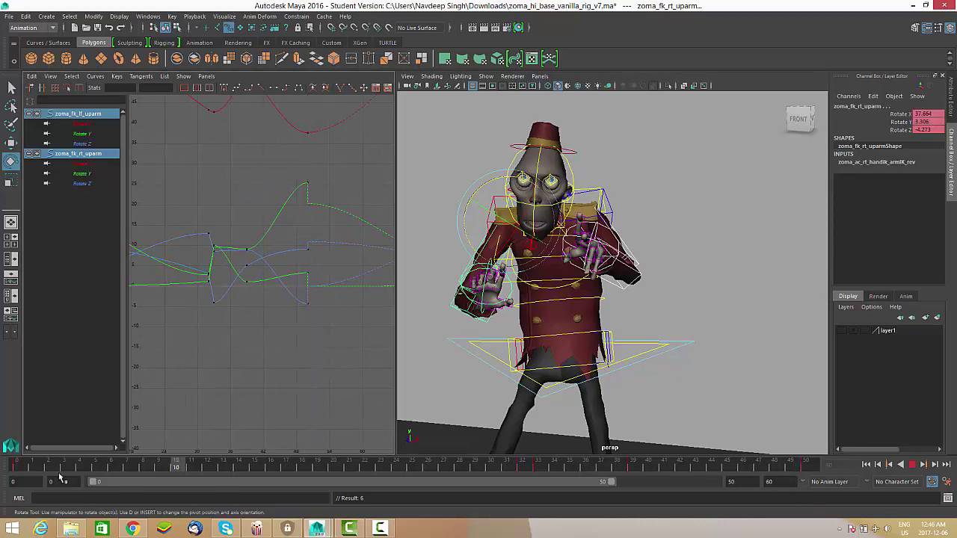
left_click(17, 465)
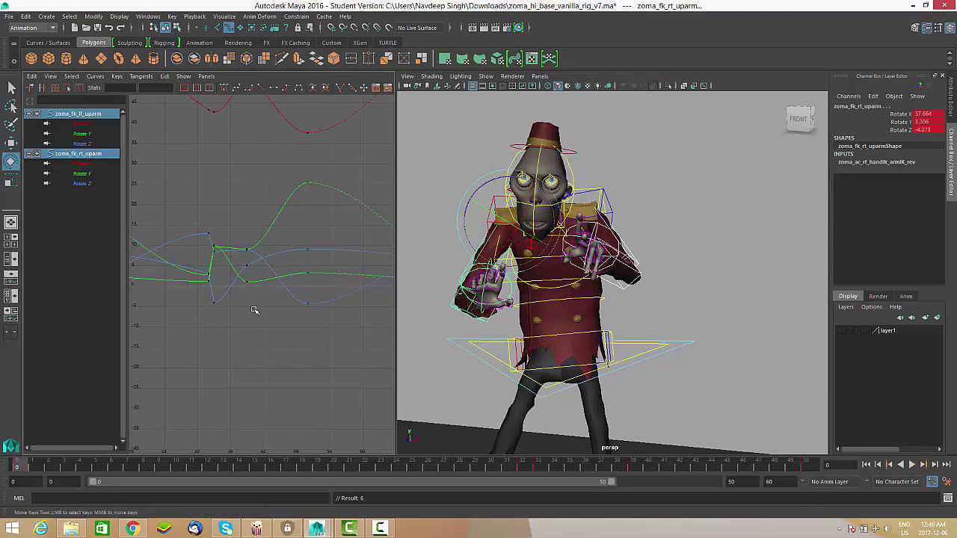
Shift both upper arms' rotation keys at frames 0 and 50 about two frames later in the Graph Editor.
right_click_drag(310, 314, 323, 186, "alt")
left_click_drag(294, 321, 294, 321)
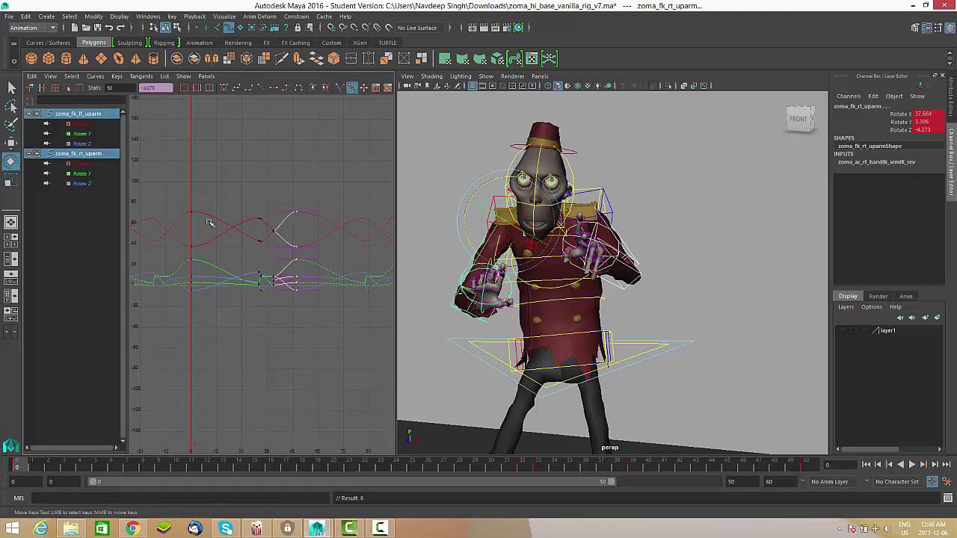
left_click_drag(180, 300, 266, 202, "shift")
middle_click_drag(194, 352, 204, 351)
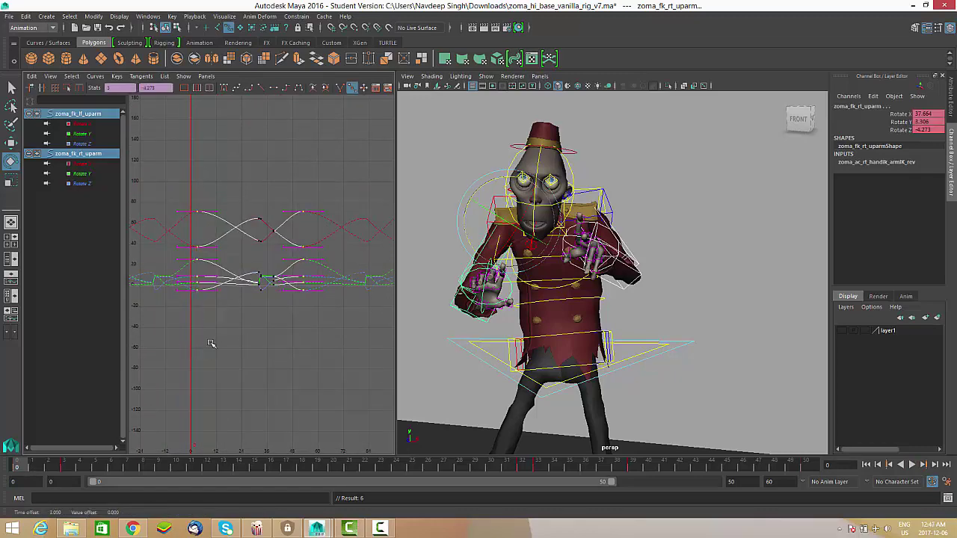
key("f")
Rotate both upper arms at frame 8, with the right arm's Rotate Y about -0.3 and Rotate Z about 1.5, key them and play back the cycle.
left_click_drag(33, 467, 56, 469)
left_click_drag(108, 469, 143, 468)
key("e")
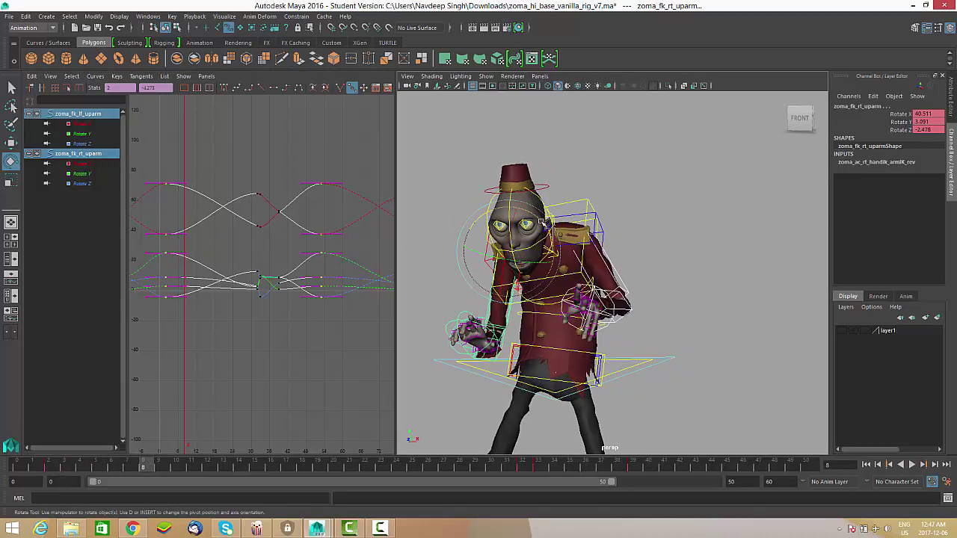
left_click_drag(543, 222, 537, 219)
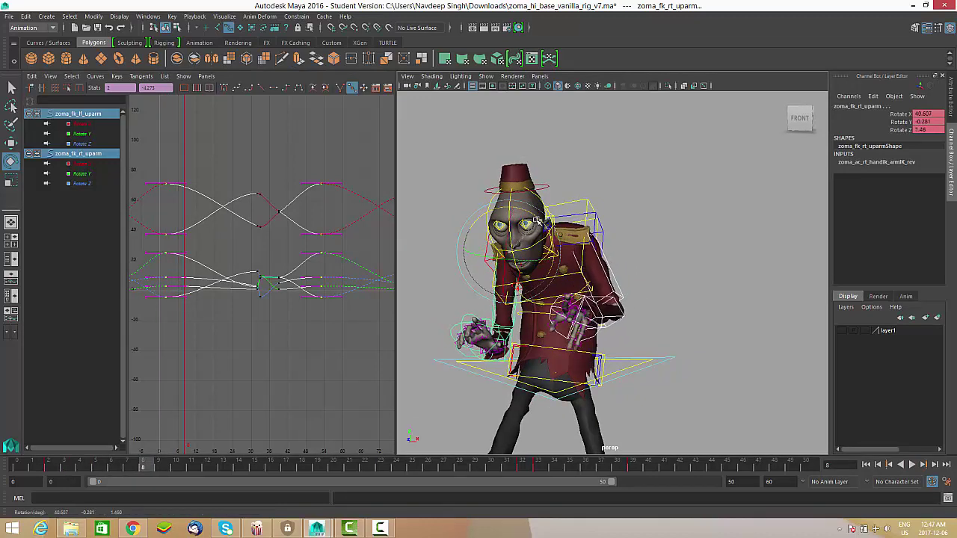
key("s")
key("alt+v")
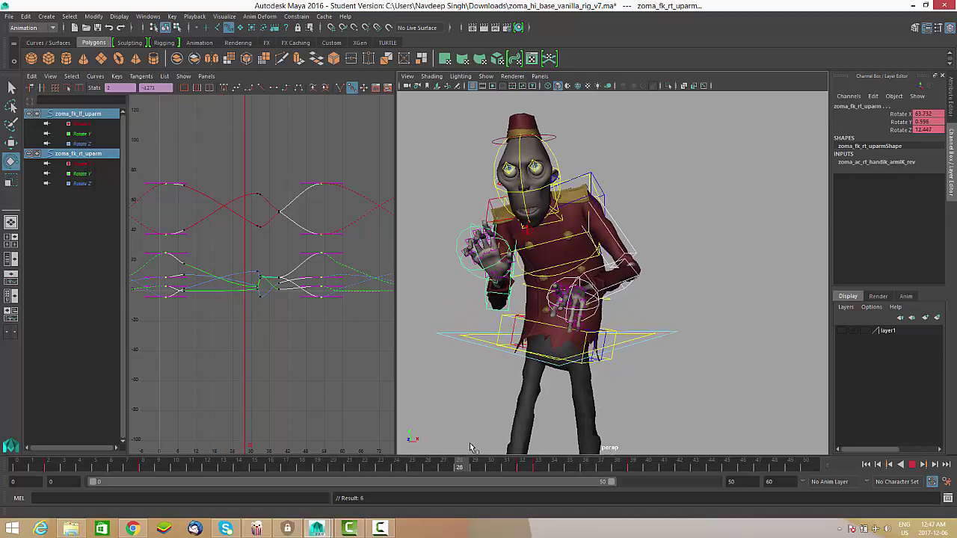
key("alt+v")
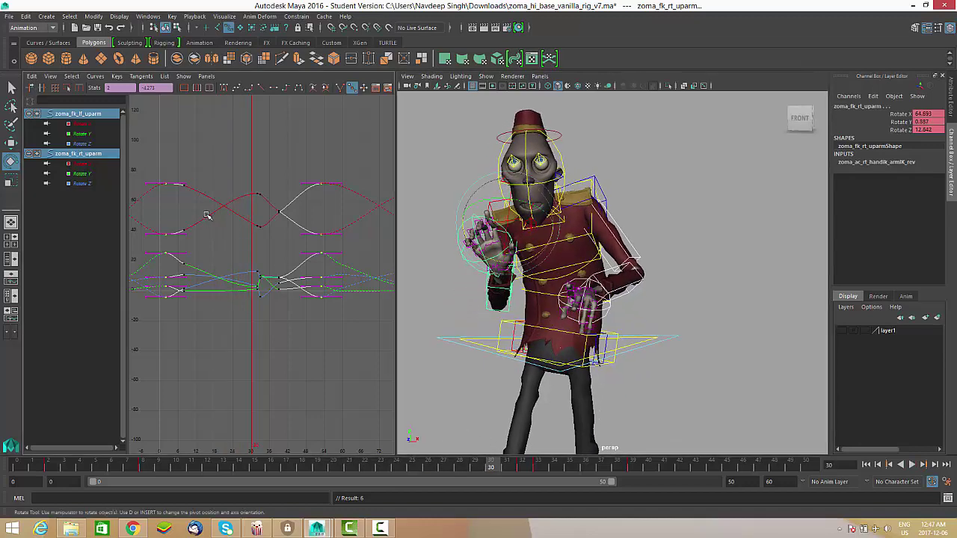
Rotate both upper arms outward at frame 30 and key their rotation.
left_click_drag(544, 250, 571, 311)
scroll(240, 281, "up", 5)
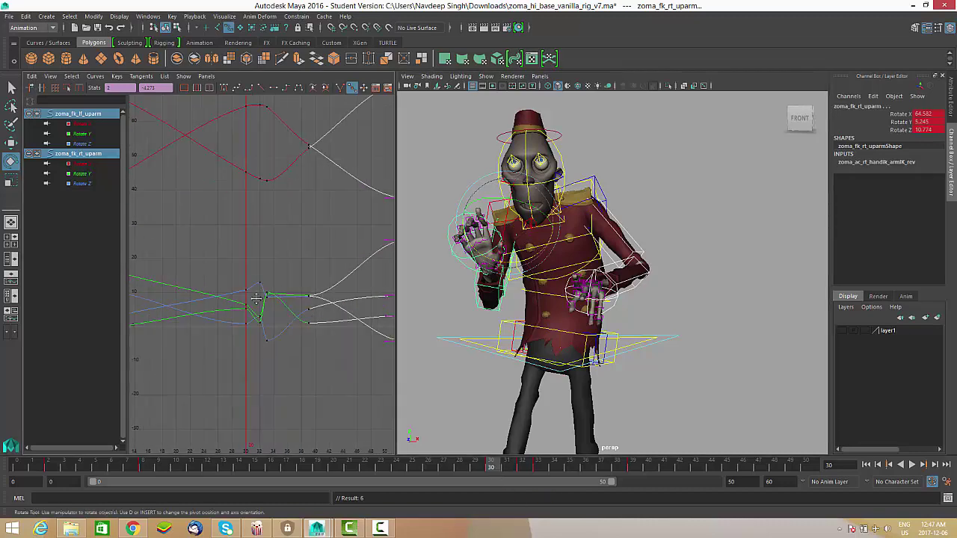
scroll(270, 303, "down", 5)
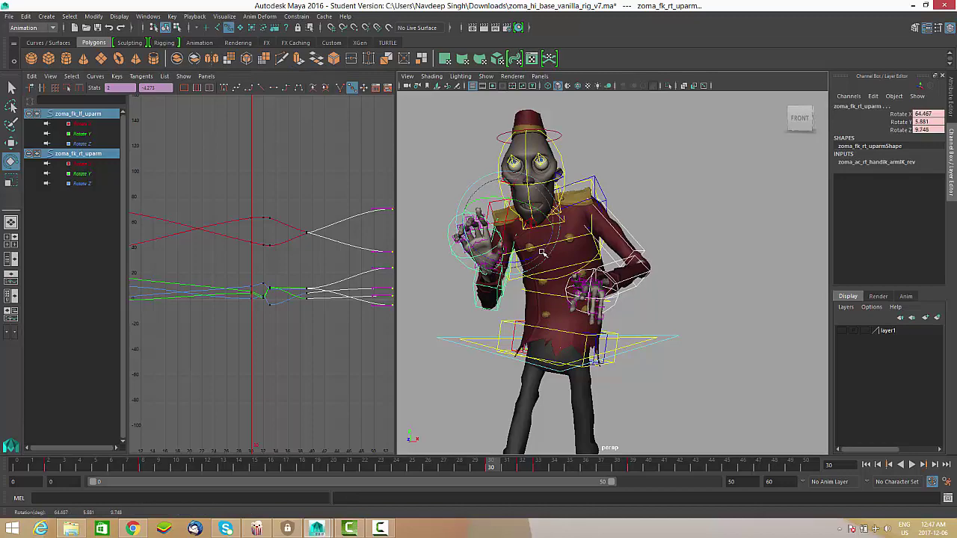
left_click_drag(543, 252, 562, 260)
key("s")
key("ctrl+z")
key("ctrl+z")
key("s")
Delete both upper arms' rotation keys at frame 33 and play back the cycle.
left_click_drag(516, 476, 538, 466)
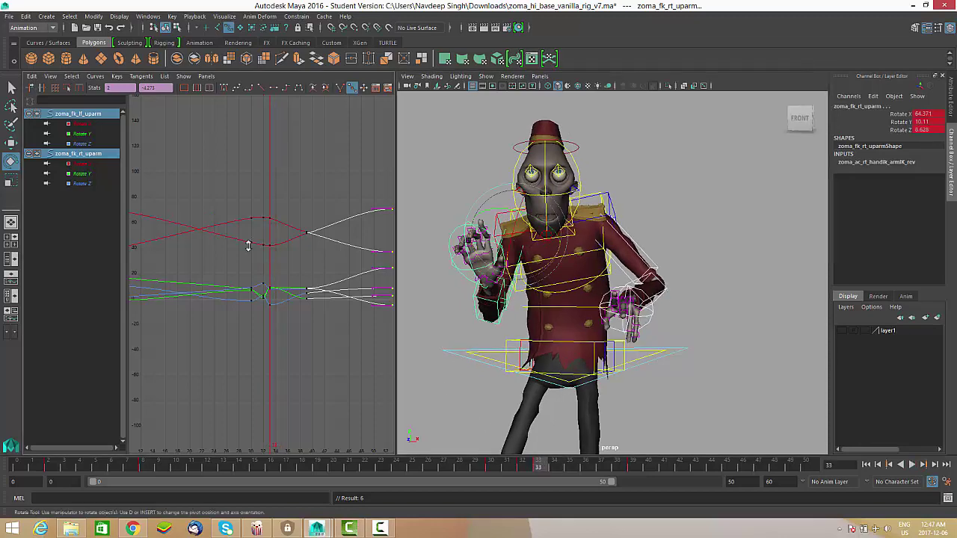
right_click_drag(250, 245, 283, 254, "alt")
left_click_drag(276, 315, 286, 298)
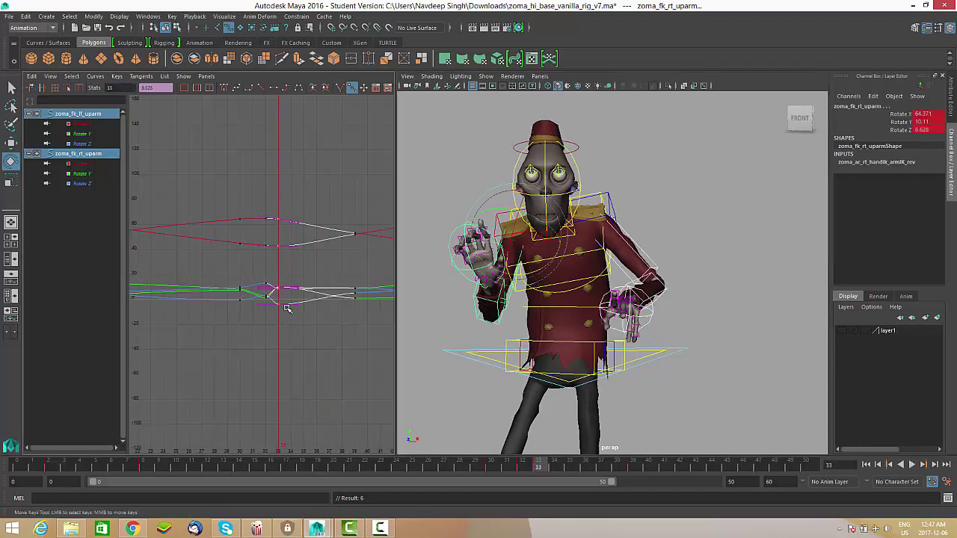
left_click(912, 465)
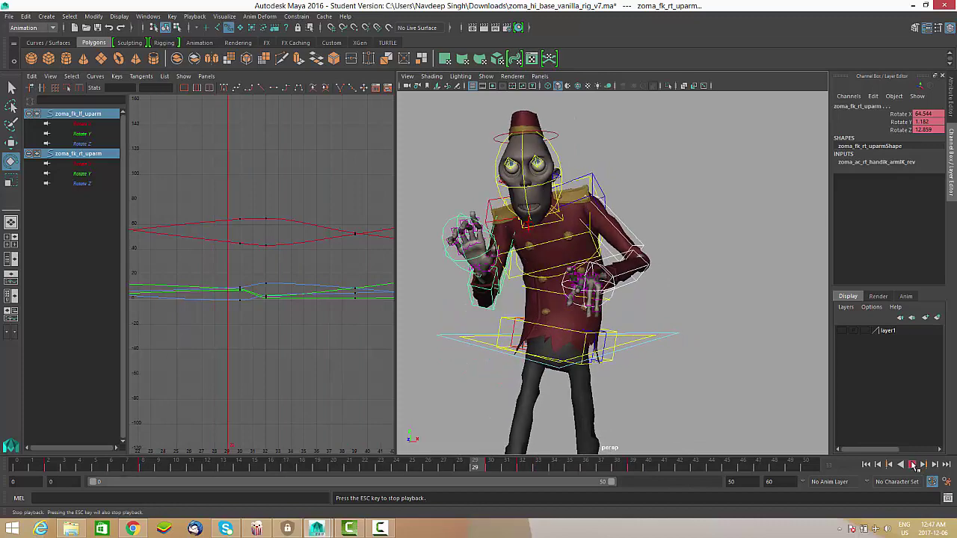
Delete both upper arms' rotation keys at frame 32.
left_click(512, 467)
left_click_drag(307, 202, 250, 321)
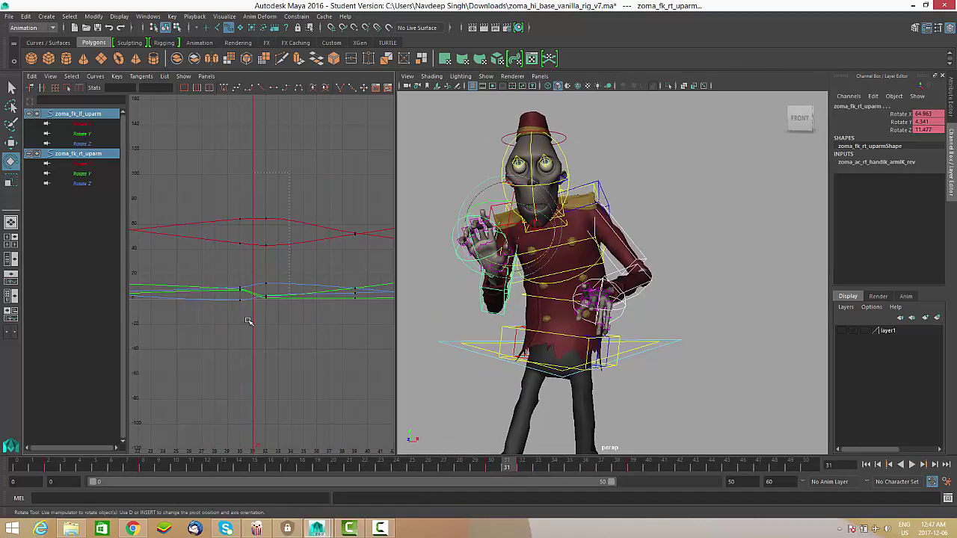
key("Delete")
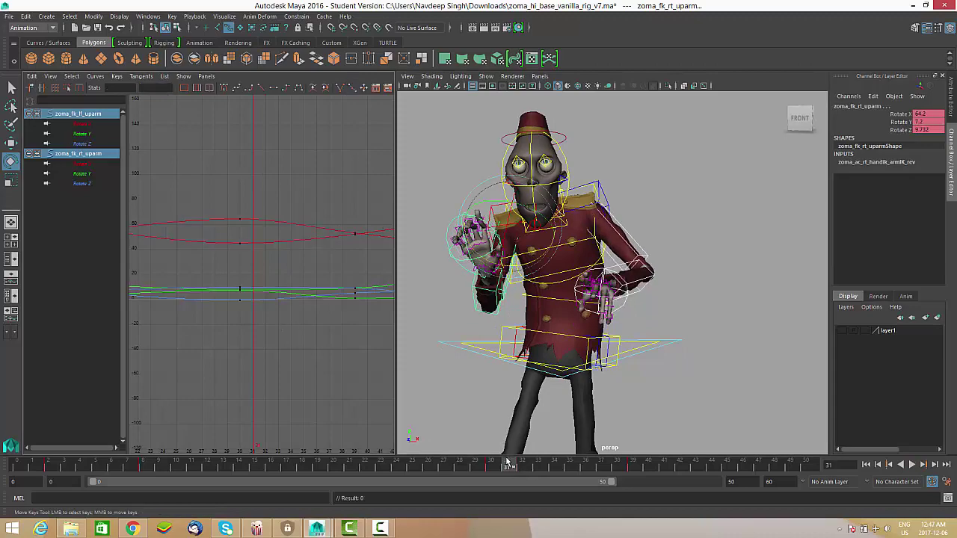
Play back the animation, viewing the character from its right side, and select the left upper arm control.
left_click(919, 465)
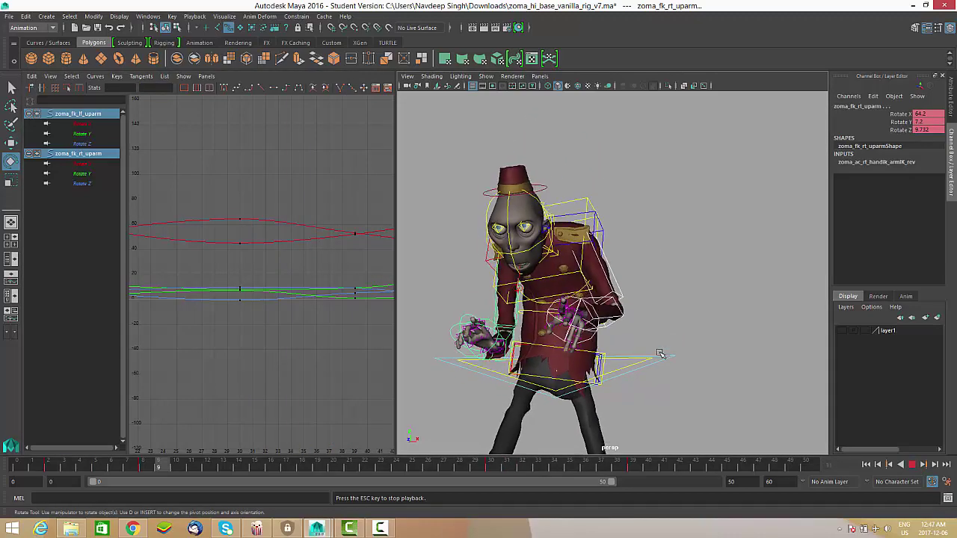
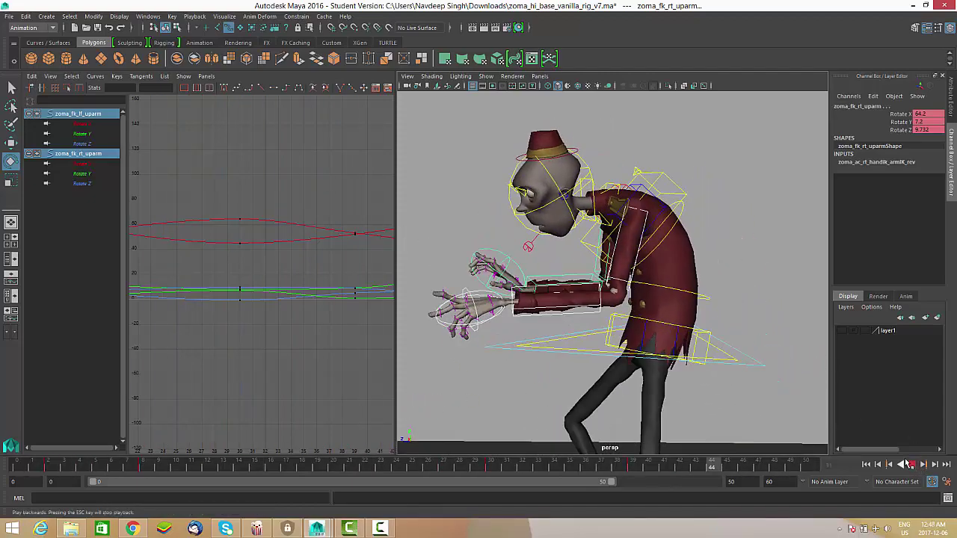
left_click(907, 464)
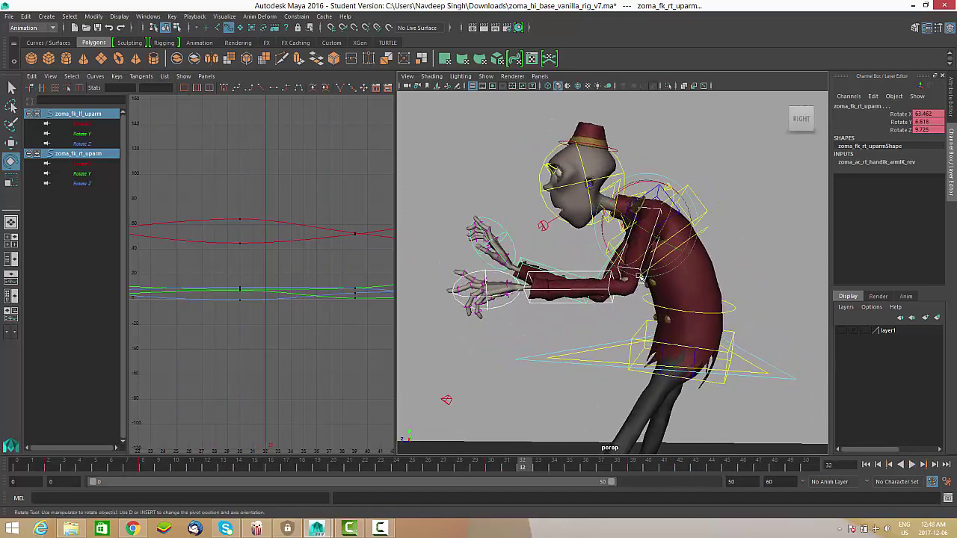
left_click(752, 292)
left_click(606, 303)
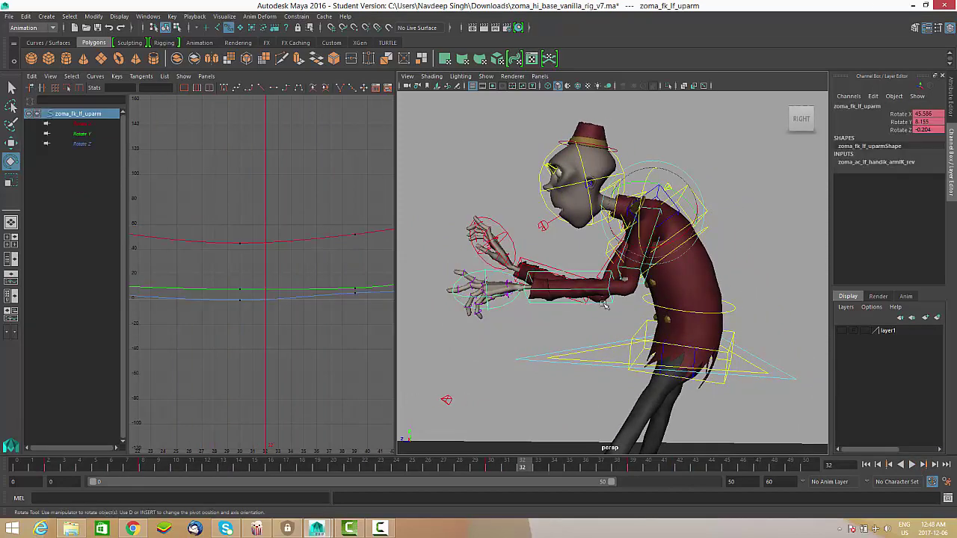
Try to lower the left upper arm's whole Rotate X curve by about 28, and undo it.
right_click_drag(320, 250, 297, 234, "alt")
left_click(291, 238)
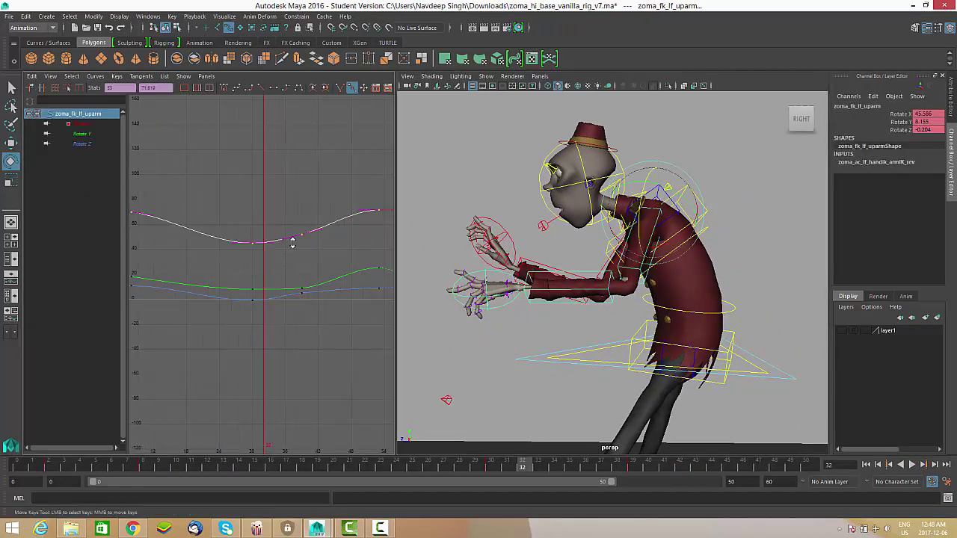
middle_click_drag(291, 238, 295, 279)
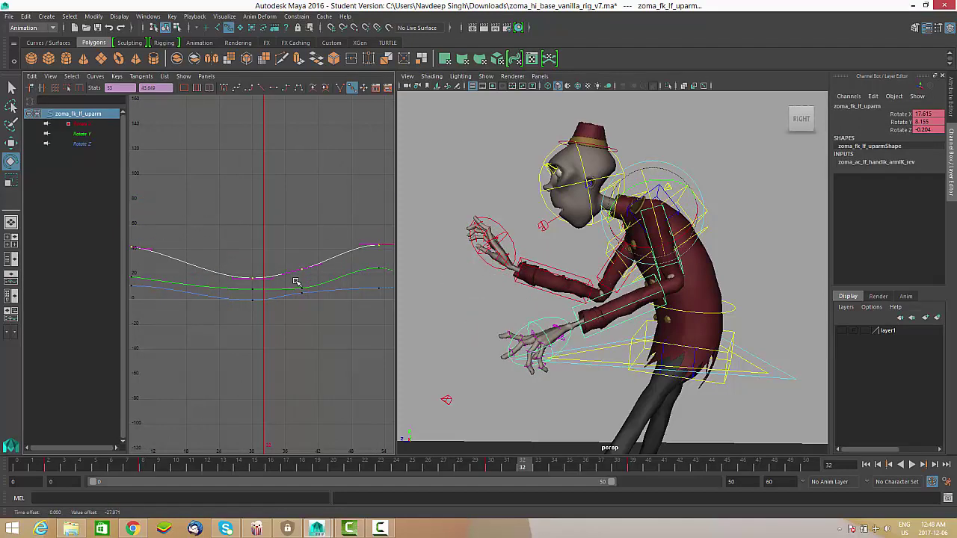
key("ctrl+z")
Add a key at frame 23 on the left upper arm's Rotate X curve and lower it to about 41.
right_click_drag(317, 313, 288, 314, "alt")
key("alt+v")
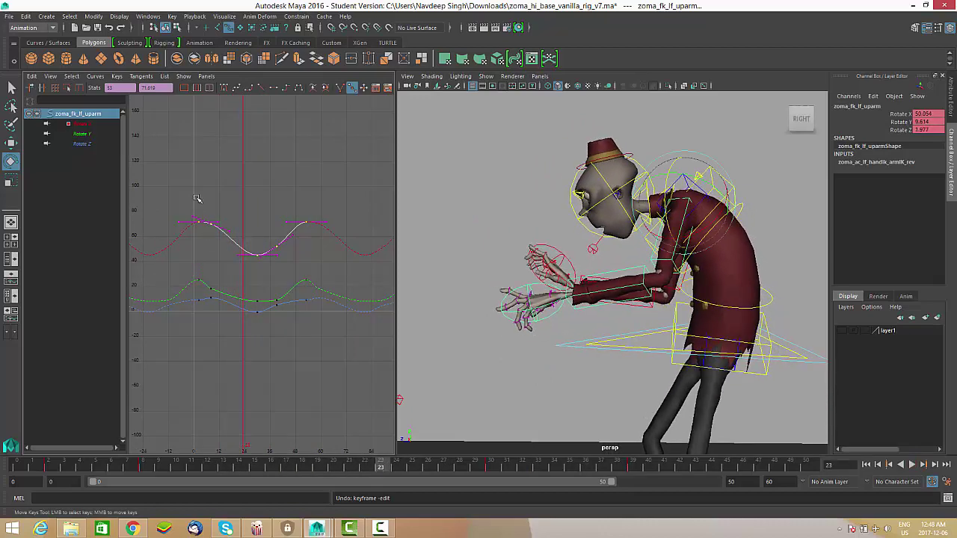
left_click_drag(237, 257, 237, 257)
middle_click_drag(237, 256, 237, 268)
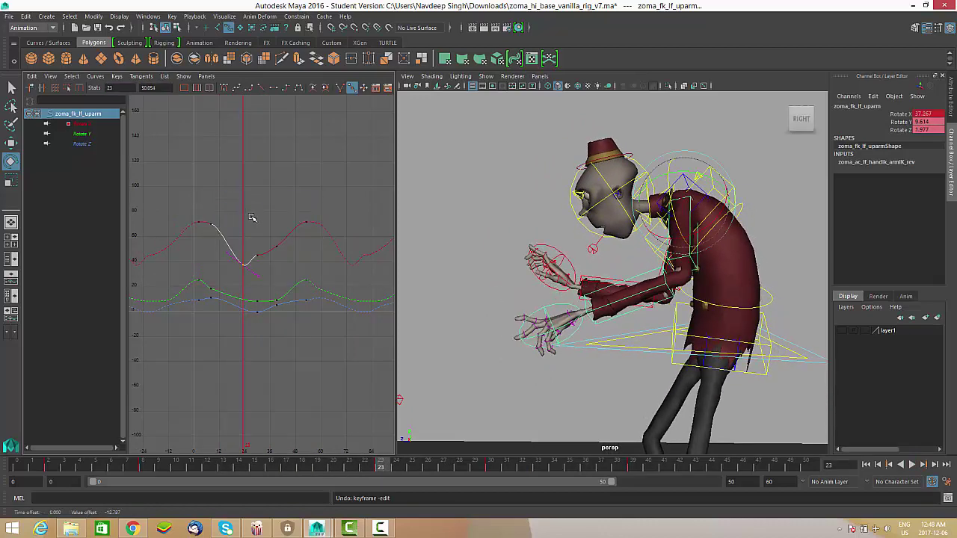
Lower the left upper arm's Rotate X key at frame 30 to about 40.5.
left_click_drag(379, 465, 491, 465)
key("a")
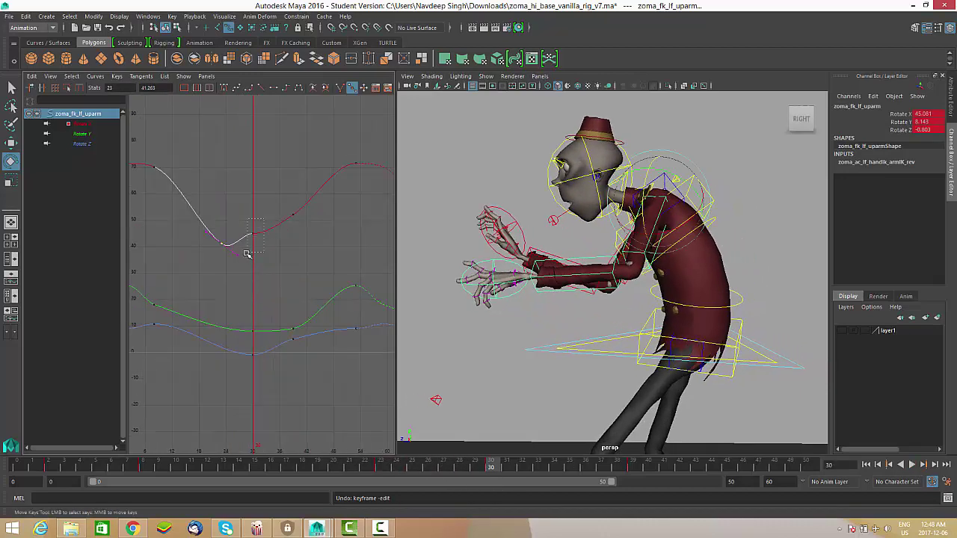
left_click_drag(247, 254, 247, 255)
middle_click_drag(247, 254, 263, 272)
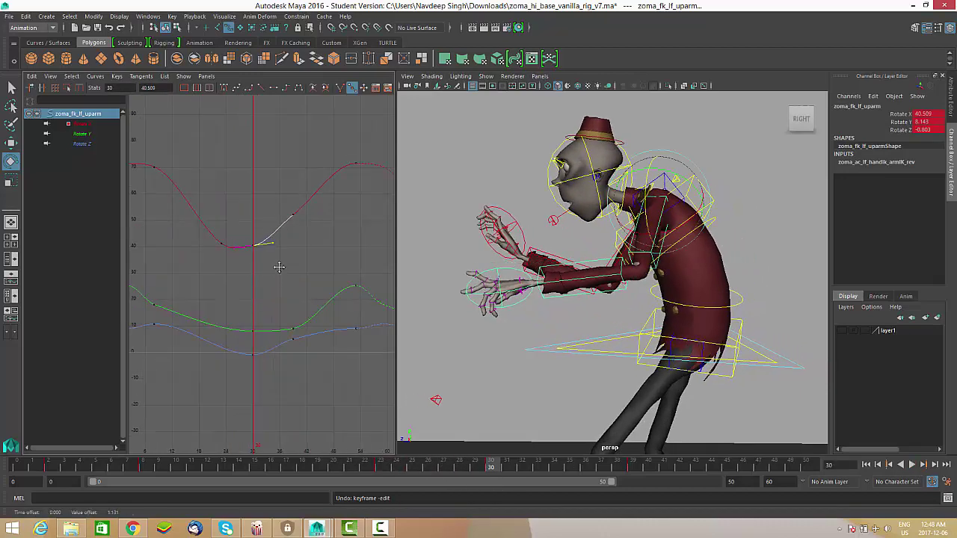
Add a left upper arm Rotate X key at frame 47 and raise the frame 39 key to about 54.
key("alt+v")
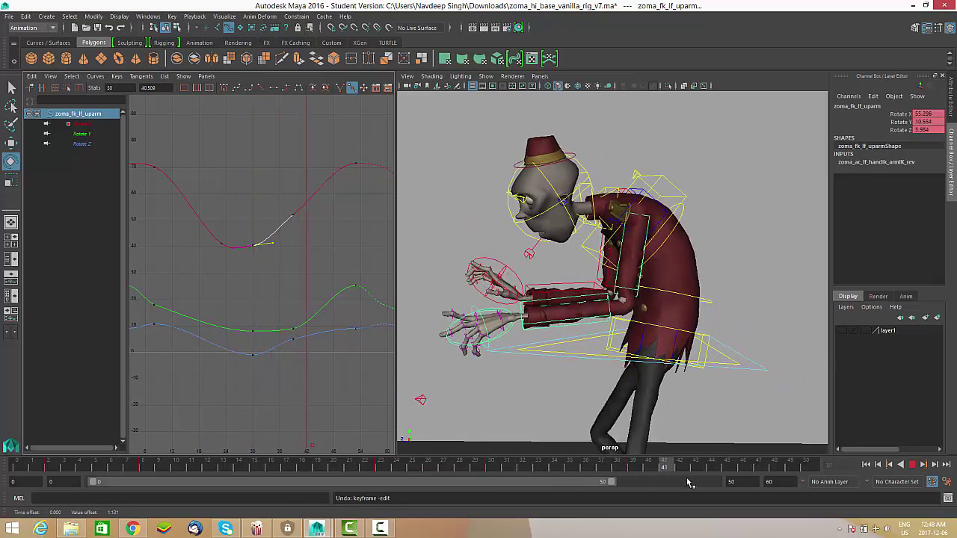
key("alt+v")
middle_click_drag(338, 199, 344, 206, "alt")
middle_click_drag(356, 241, 298, 224)
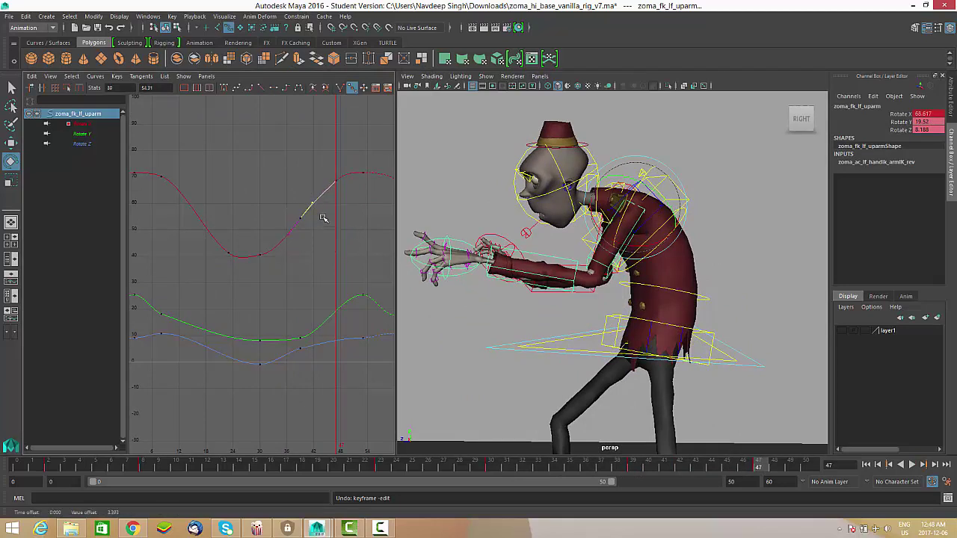
right_click_drag(327, 221, 260, 203, "alt")
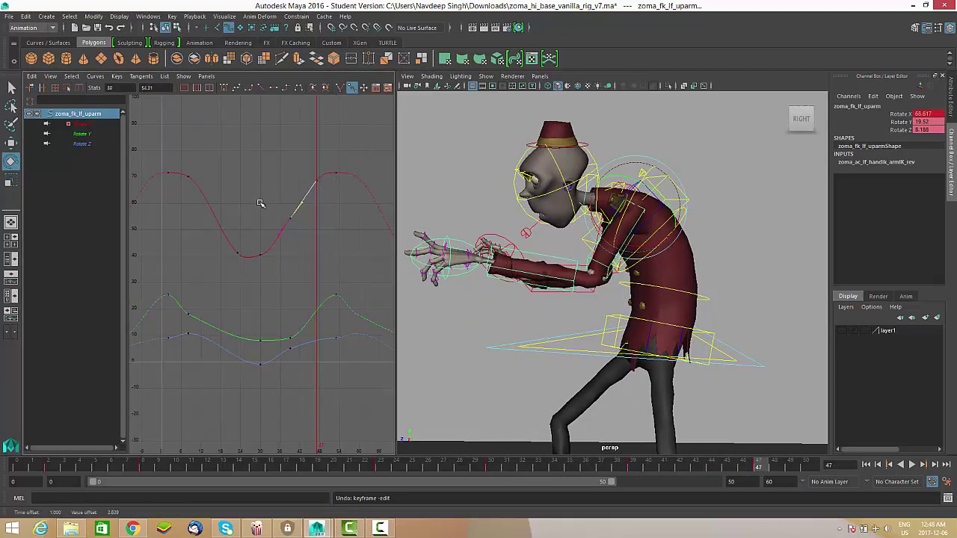
Lower the left upper arm's Rotate X key at frame 8 to about 62 and the loop-end keys to about 69.
left_click(924, 465)
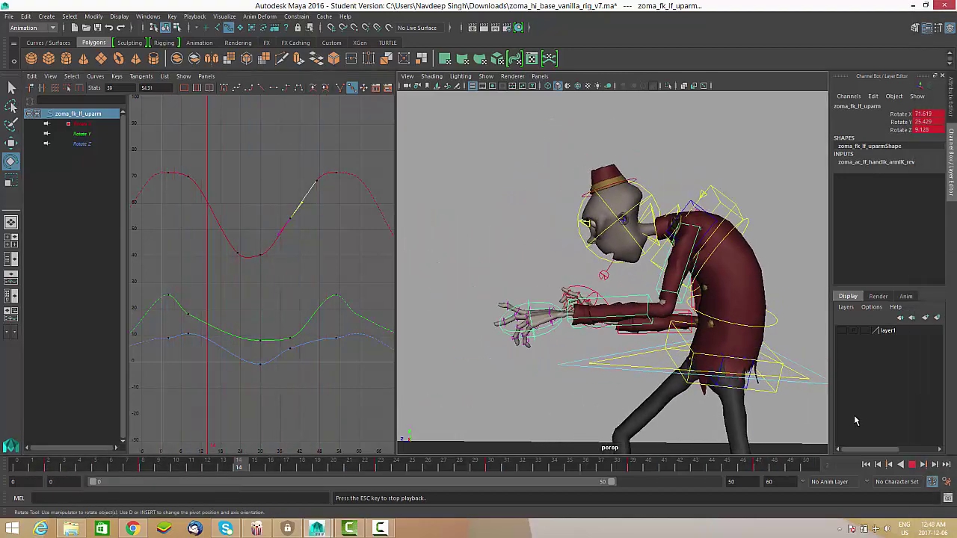
left_click(913, 464)
left_click_drag(204, 157, 195, 179)
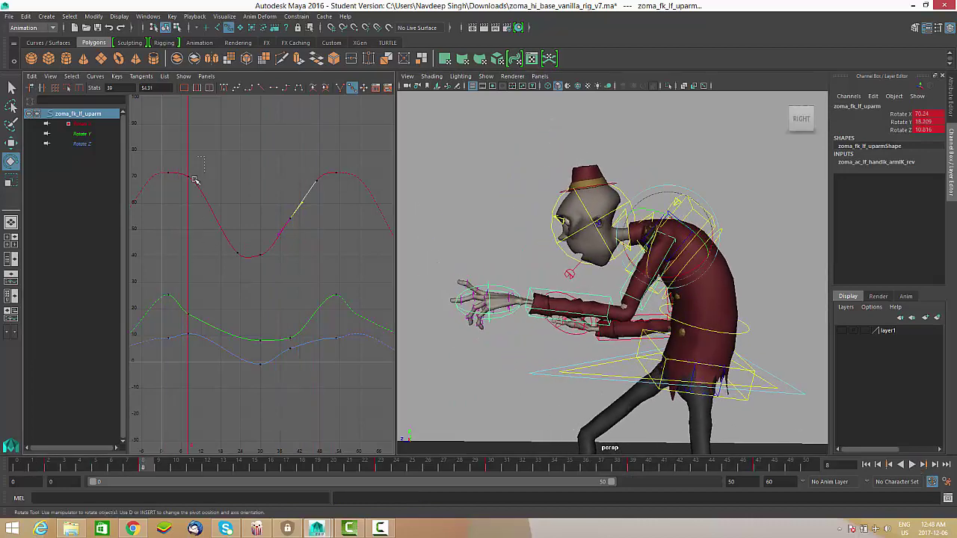
middle_click_drag(199, 208, 201, 230)
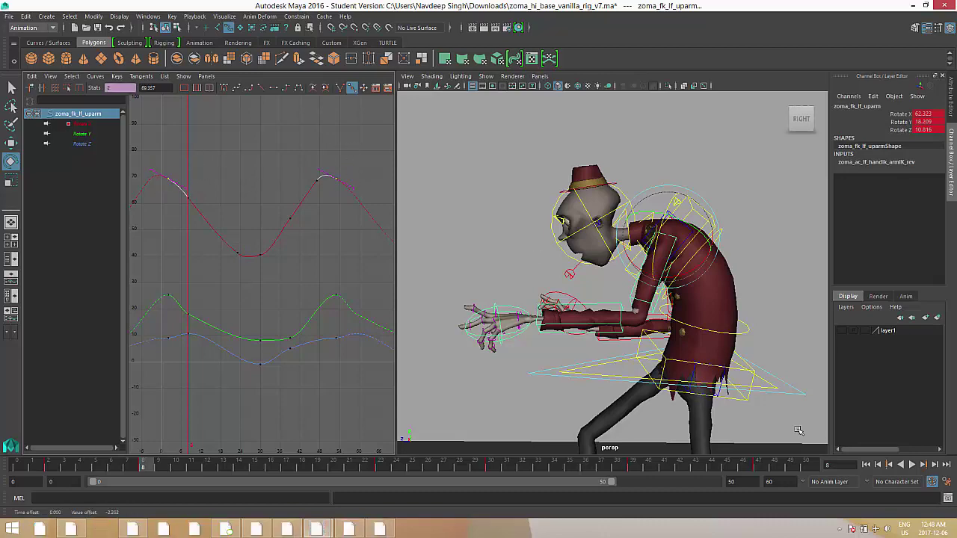
Play back the animation and review the arm swing from the character's left side.
left_click(912, 464)
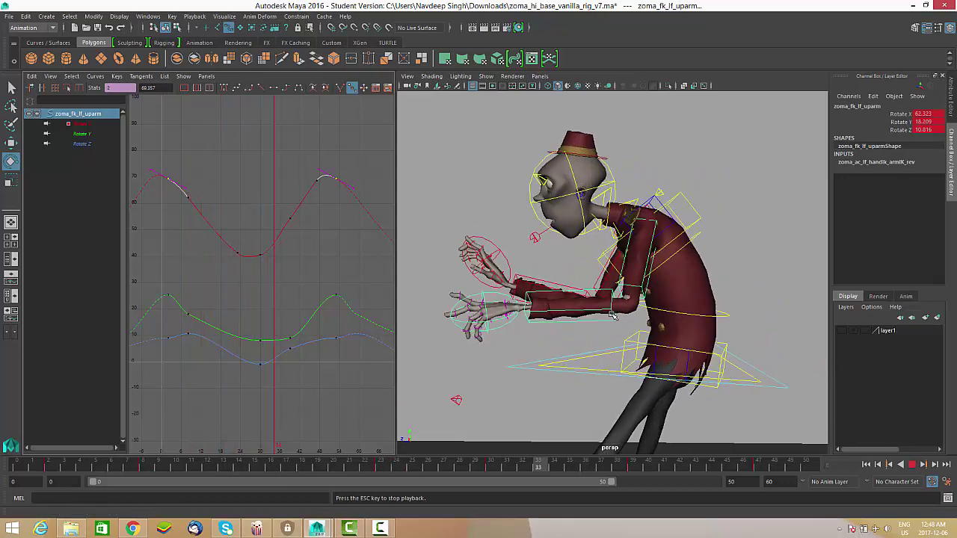
left_click_drag(522, 324, 692, 336, "alt")
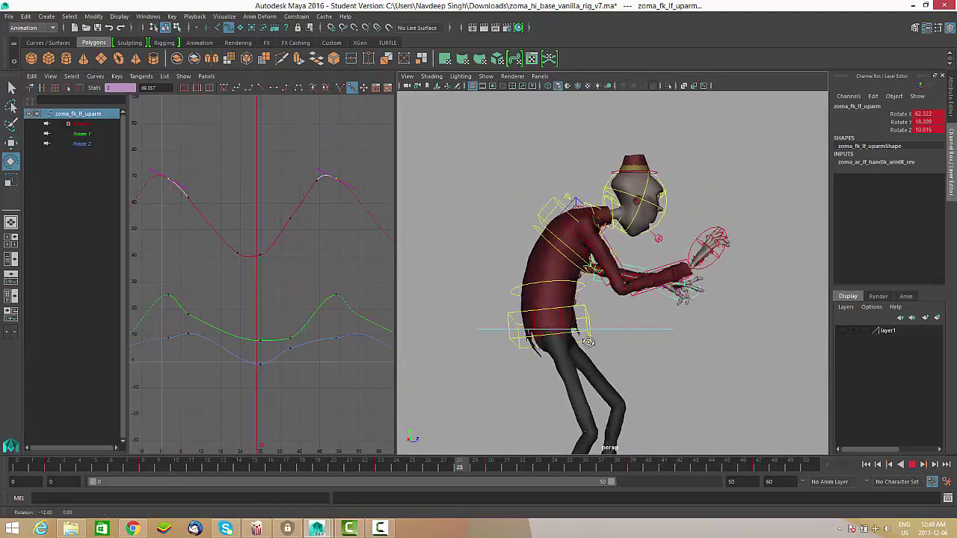
left_click(913, 465)
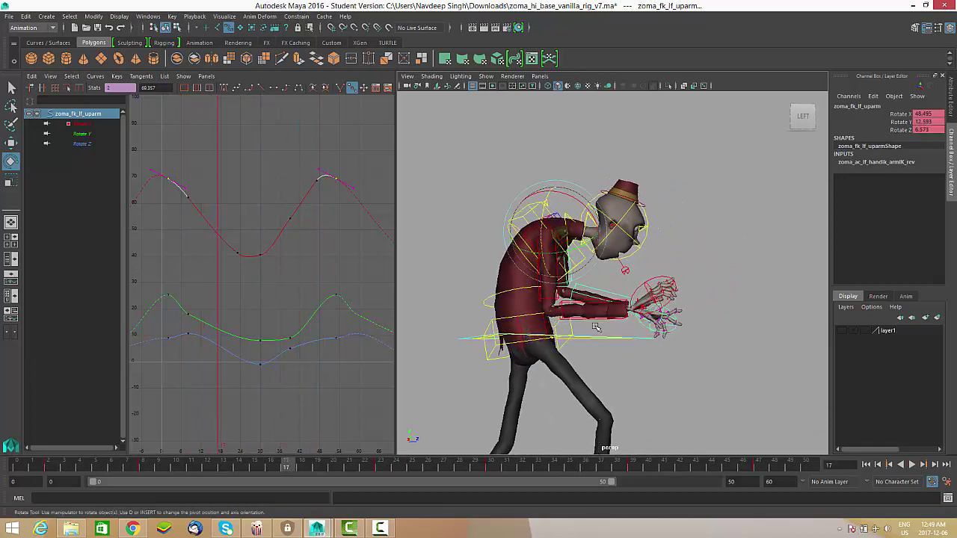
Shift the right upper arm's whole Rotate X curve 3 frames later.
left_click(538, 300)
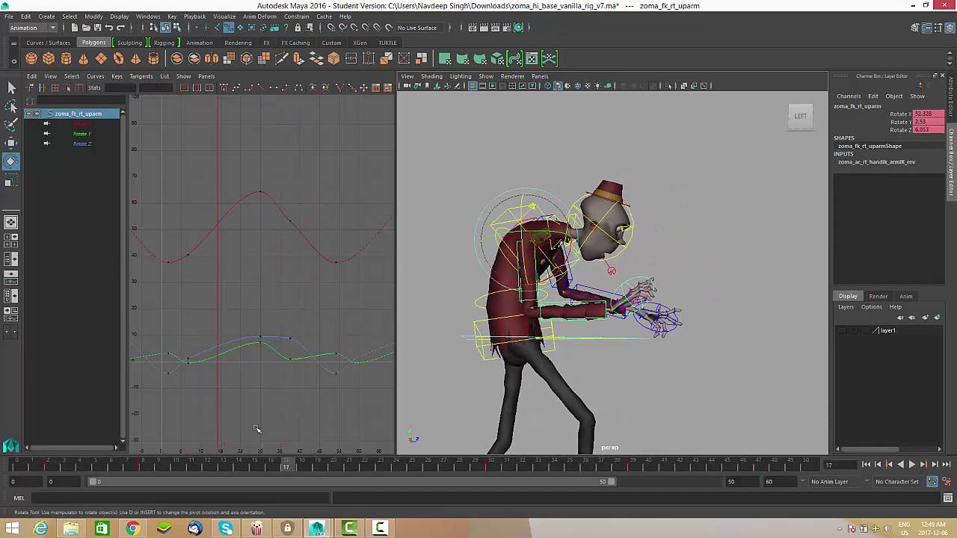
key("alt+v")
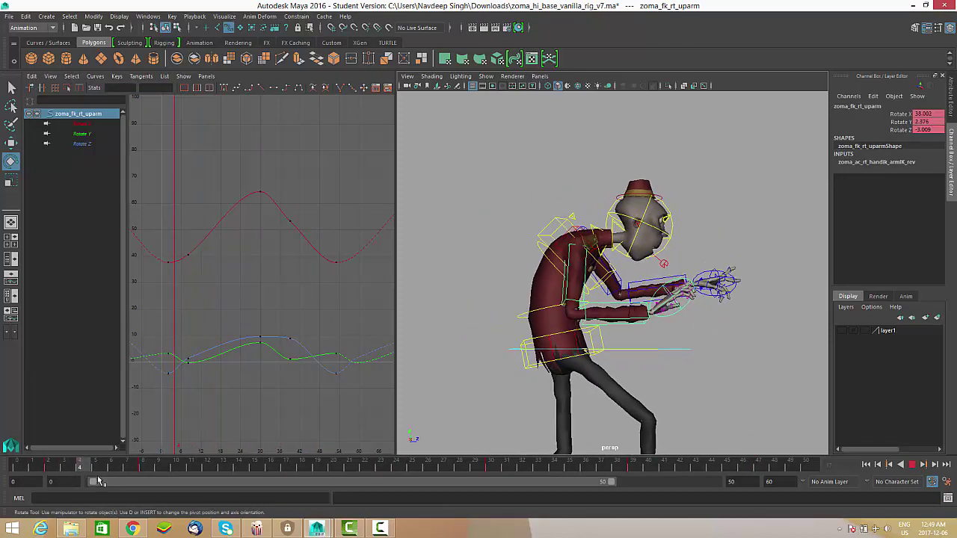
middle_click_drag(231, 197, 223, 193, "alt")
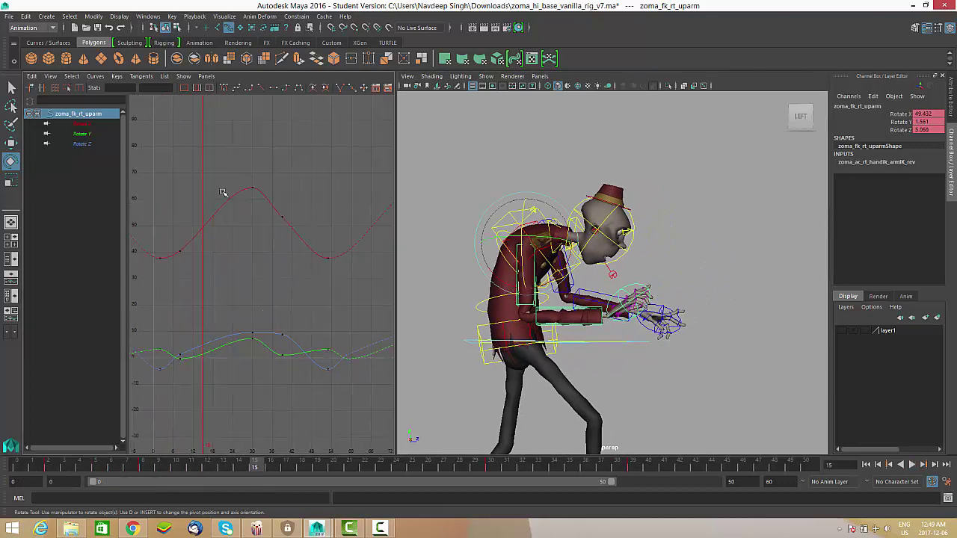
key("alt+v")
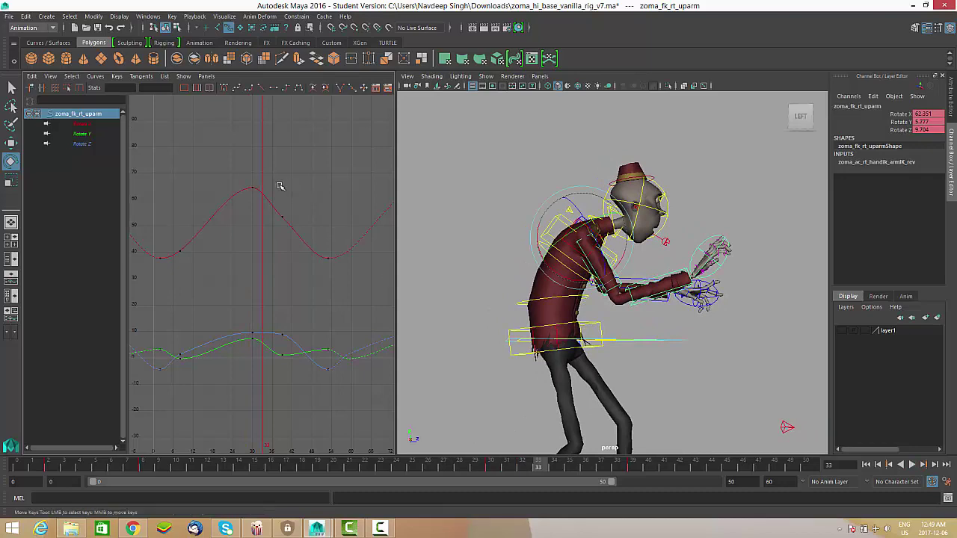
left_click_drag(279, 186, 265, 209)
middle_click_drag(276, 223, 287, 230, "shift")
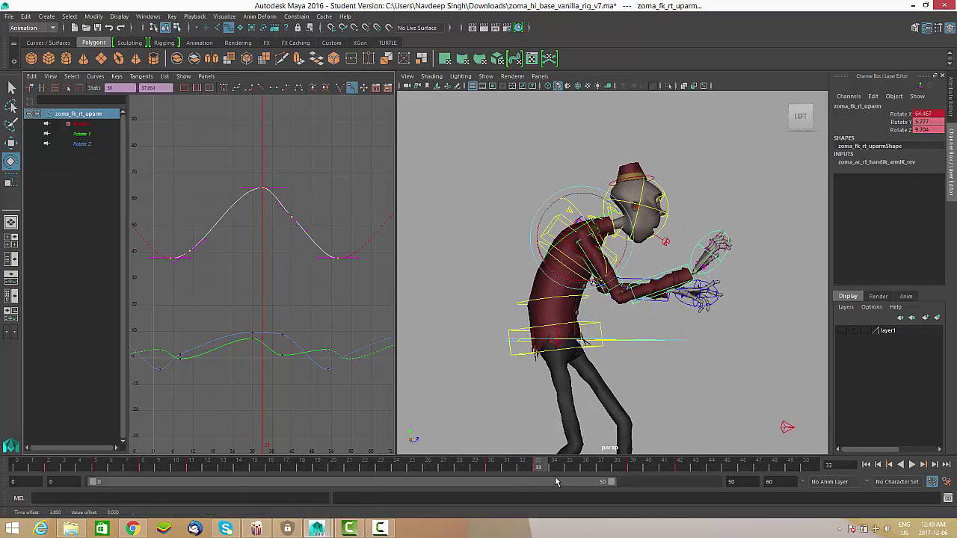
Move the right upper arm's Rotate X key just after the peak to frame 40 and lower it to about 50.
left_click_drag(552, 459, 638, 479)
middle_click_drag(310, 265, 305, 273, "shift")
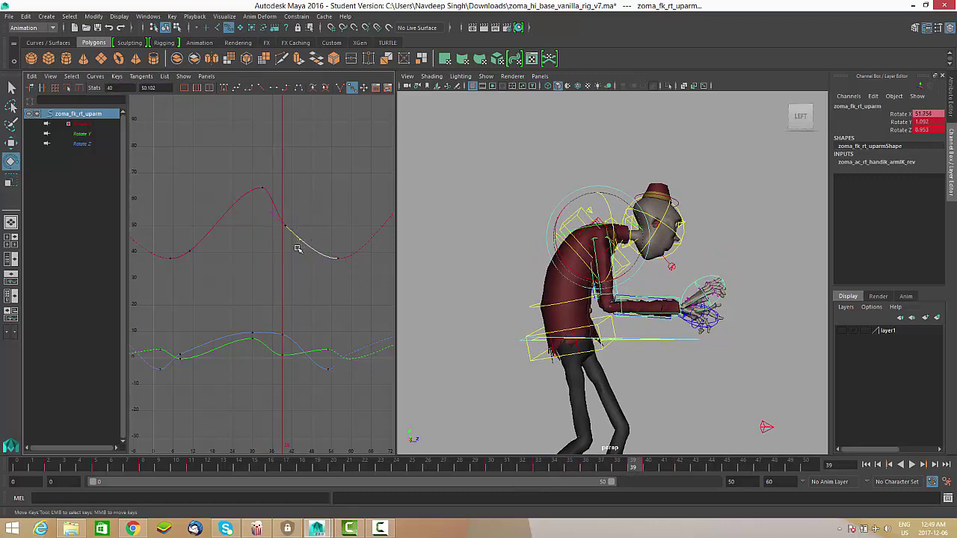
Shift the right upper arm's Rotate X curve 1 frame earlier and raise its two loop-end keys to about 53.
left_click_drag(633, 473, 808, 473)
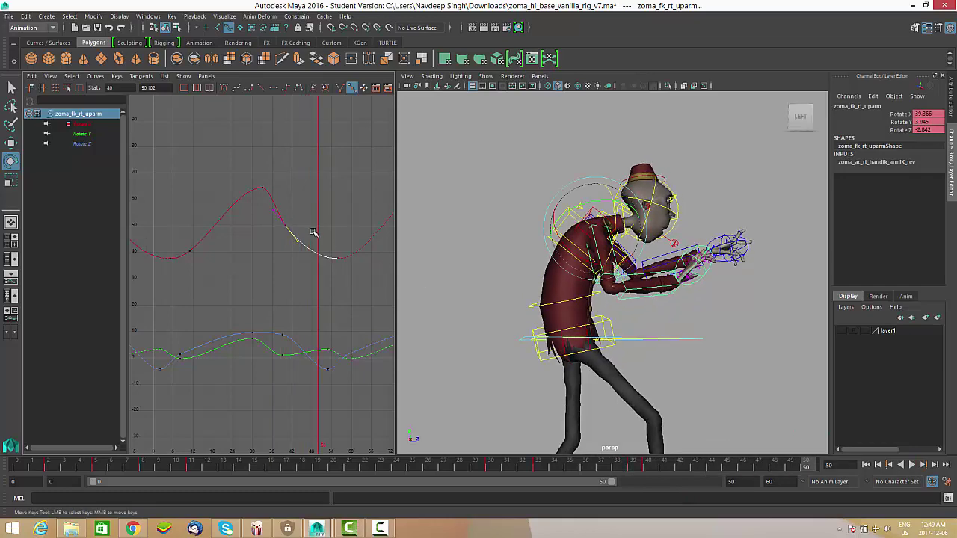
mouse_move(49, 469)
left_mouse_down()
mouse_move(64, 469)
mouse_move(49, 469)
left_mouse_up()
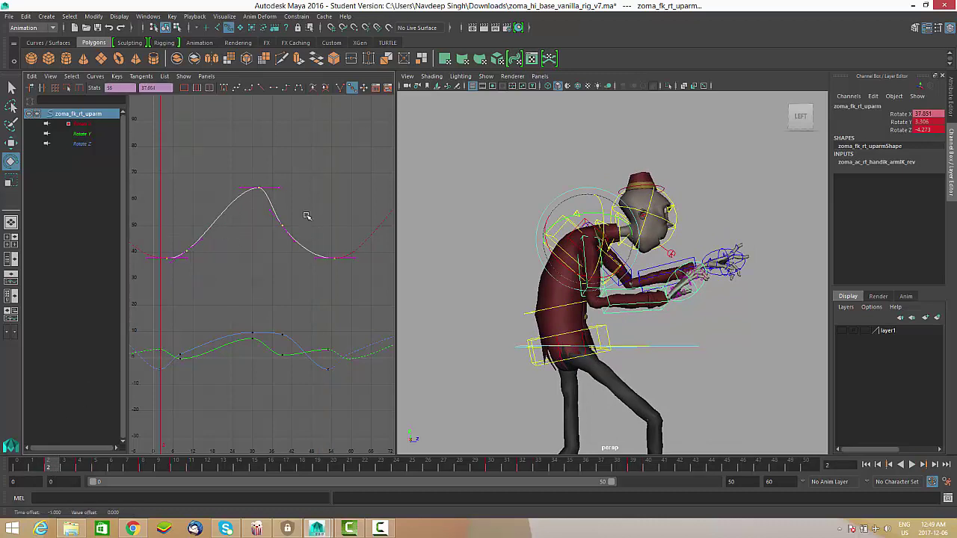
left_click(281, 225)
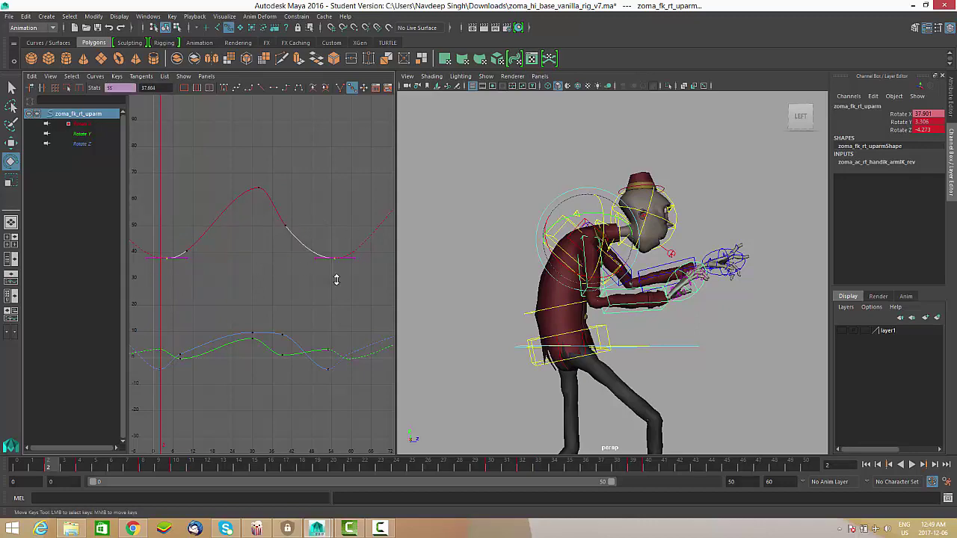
middle_click_drag(336, 279, 332, 245)
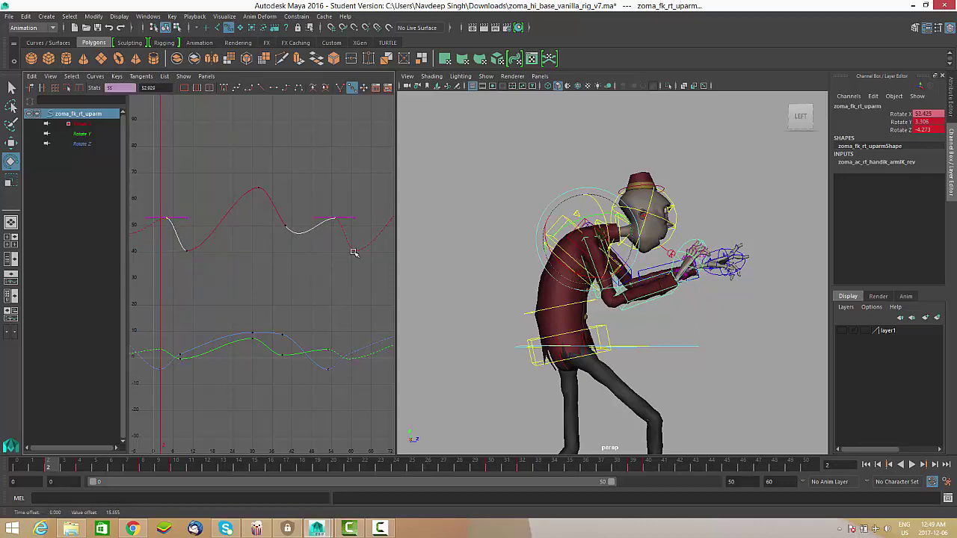
Add a key at frame 46 on the right upper arm's Rotate X curve and lower it to about 46.3.
left_click_drag(683, 301, 634, 301, "alt")
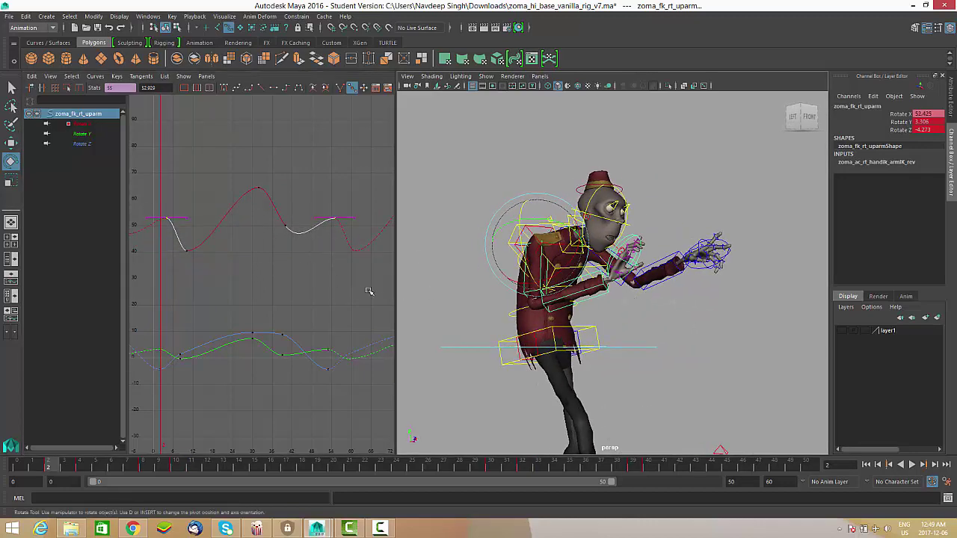
key("alt+v")
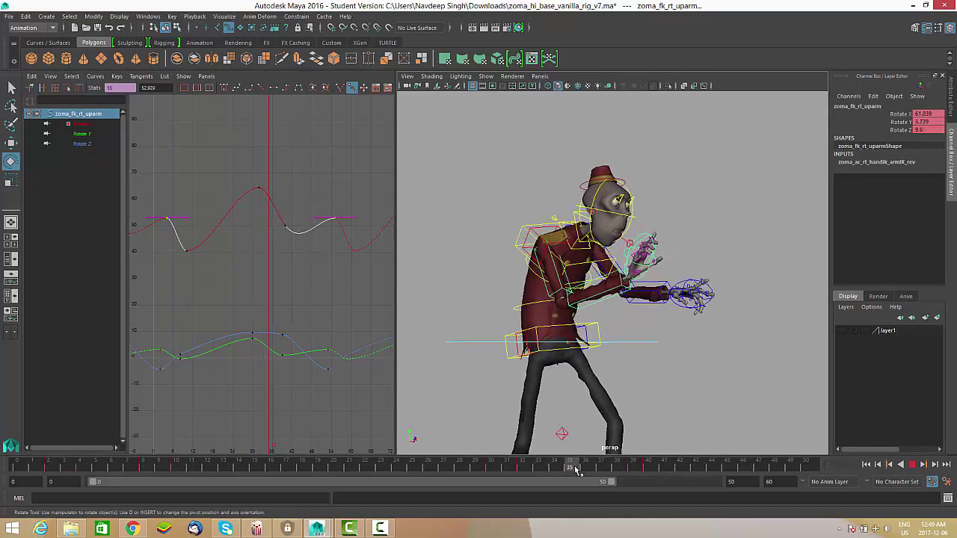
key("alt+v")
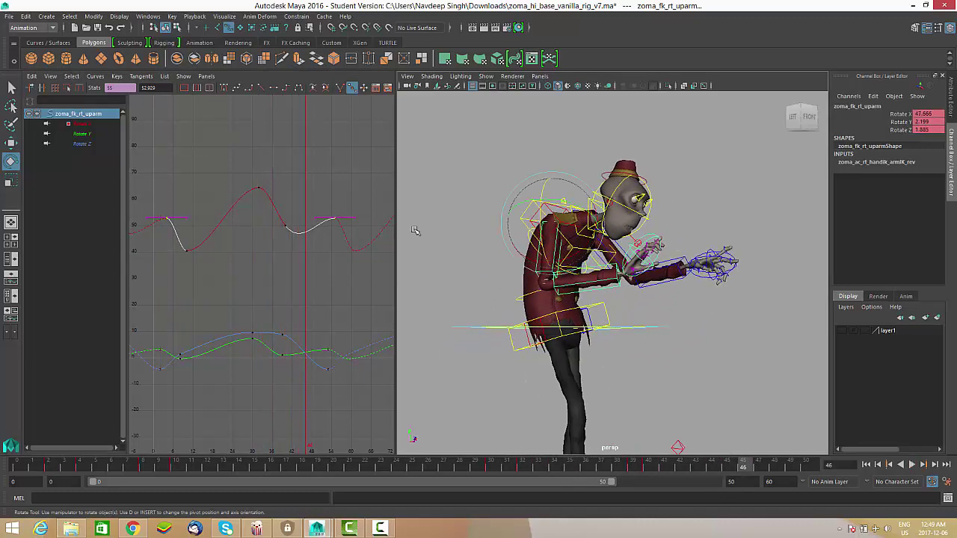
middle_click_drag(304, 254, 305, 264)
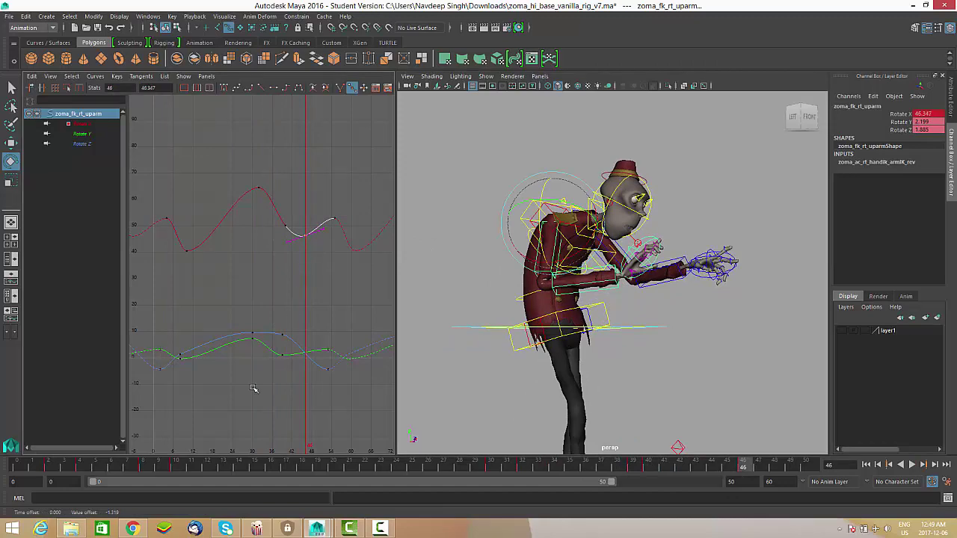
Move the trough key on the right upper arm's Rotate X curve to frame 13 and raise it to about 47.2.
left_click(59, 469)
key("alt+v")
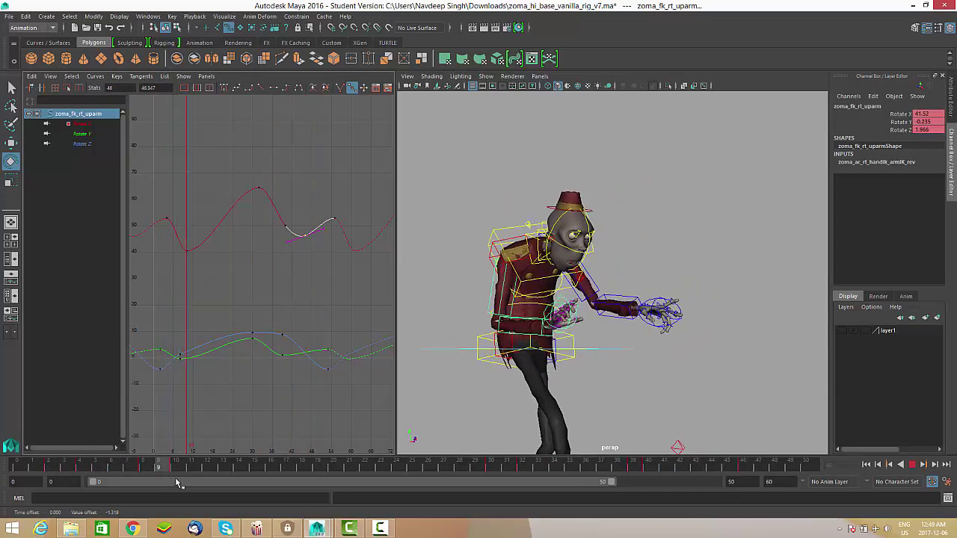
key("alt+v")
left_click(186, 251)
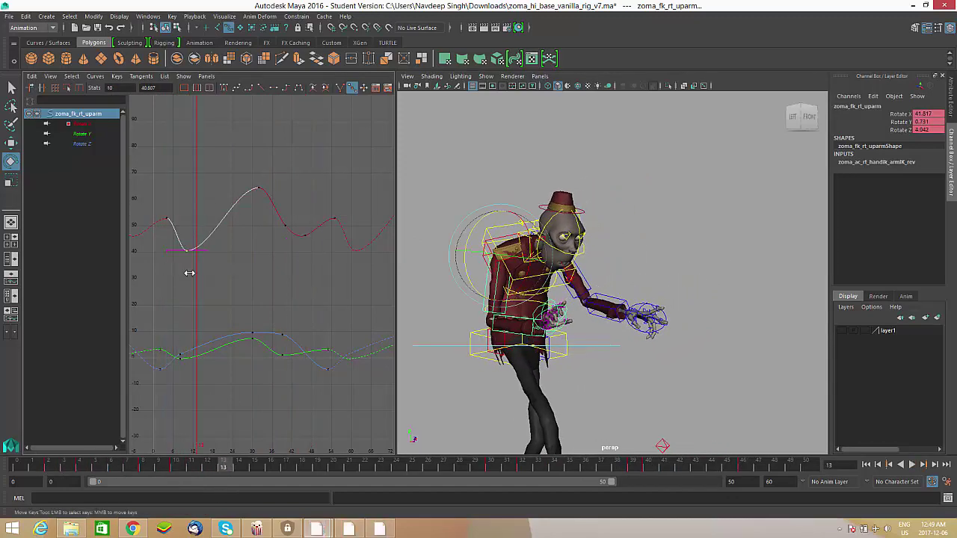
middle_click_drag(188, 275, 195, 274)
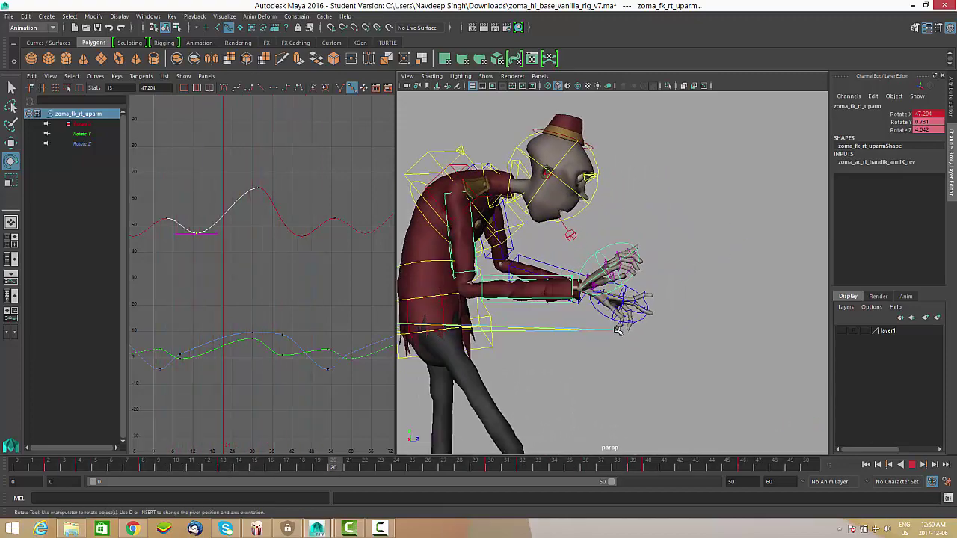
left_click(912, 465)
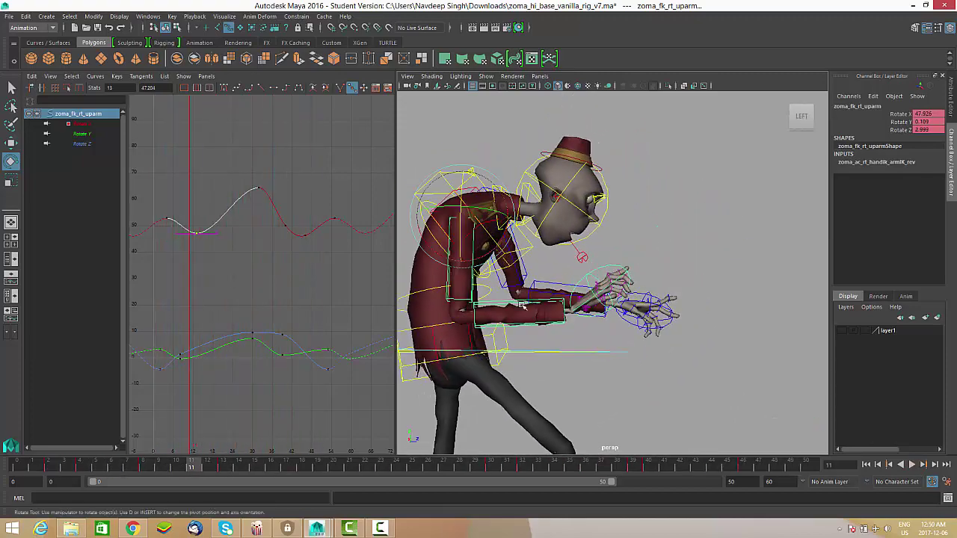
Add a key at frame 4 on the right lower arm's Rotate X curve and raise it to about 88.8.
left_click(541, 322)
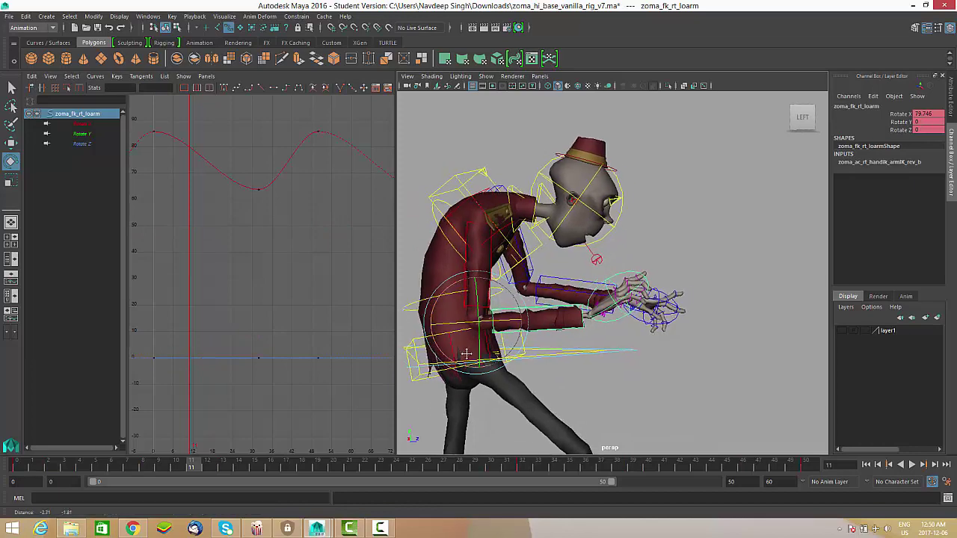
middle_click_drag(243, 292, 270, 332, "alt")
left_click_drag(183, 465, 79, 465)
right_click(230, 180)
left_click_drag(220, 159, 195, 187)
middle_click_drag(203, 225, 213, 222)
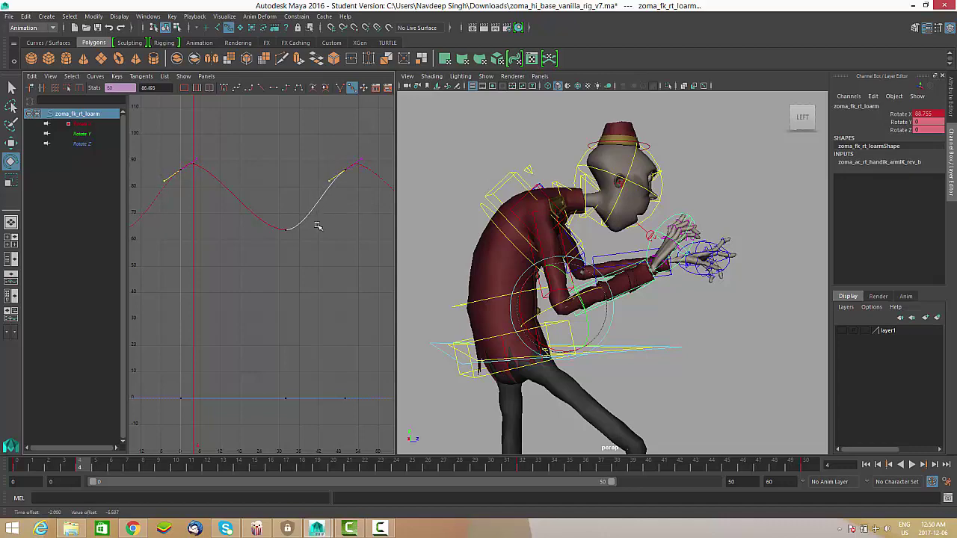
Add a key at frame 21 on the right lower arm's Rotate X curve and lower it to about 59.1.
key("alt+v")
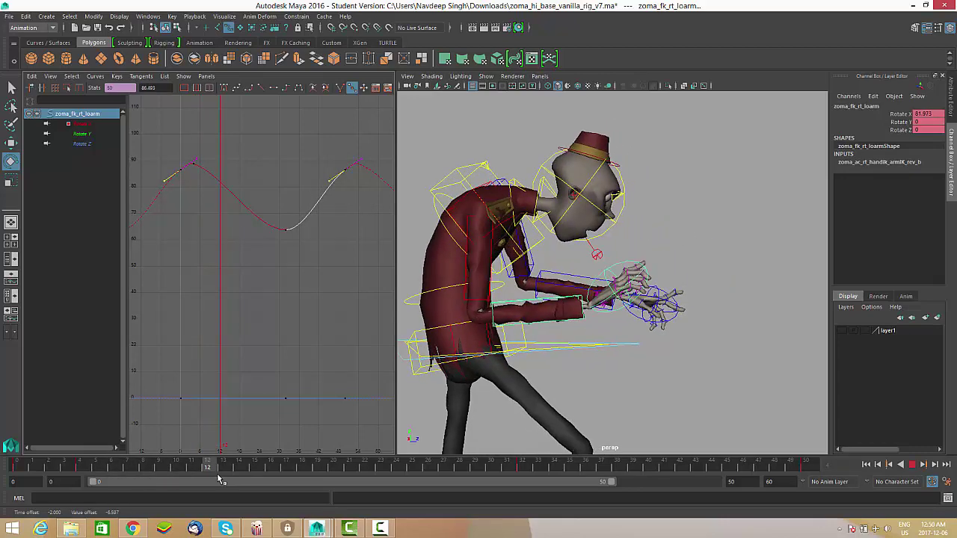
left_click_drag(377, 459, 349, 461)
left_click(251, 211)
middle_click_drag(268, 254, 270, 302)
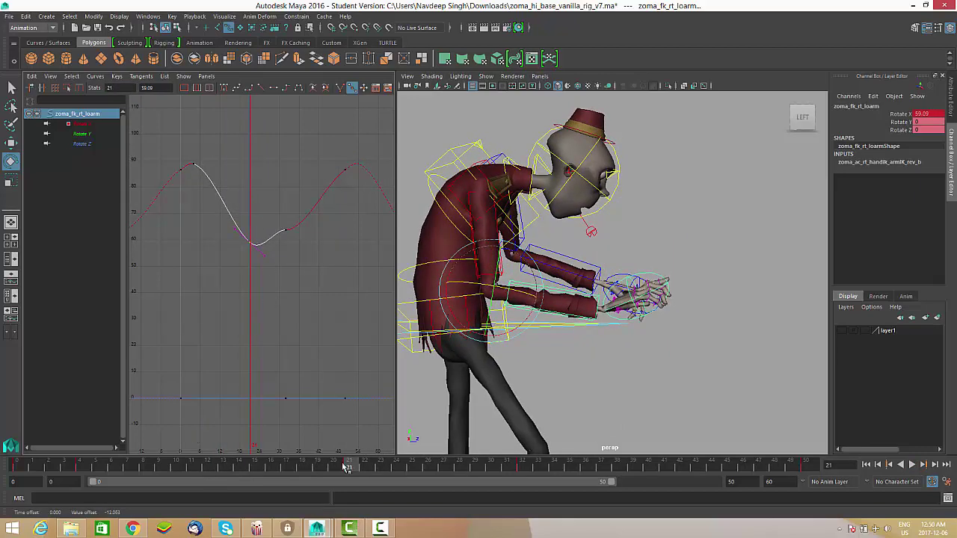
Move the right lower arm's Rotate X key at frame 32 to frame 37 and raise it to about 78.5.
mouse_move(346, 468)
left_mouse_down()
mouse_move(457, 463)
mouse_move(596, 477)
left_mouse_up()
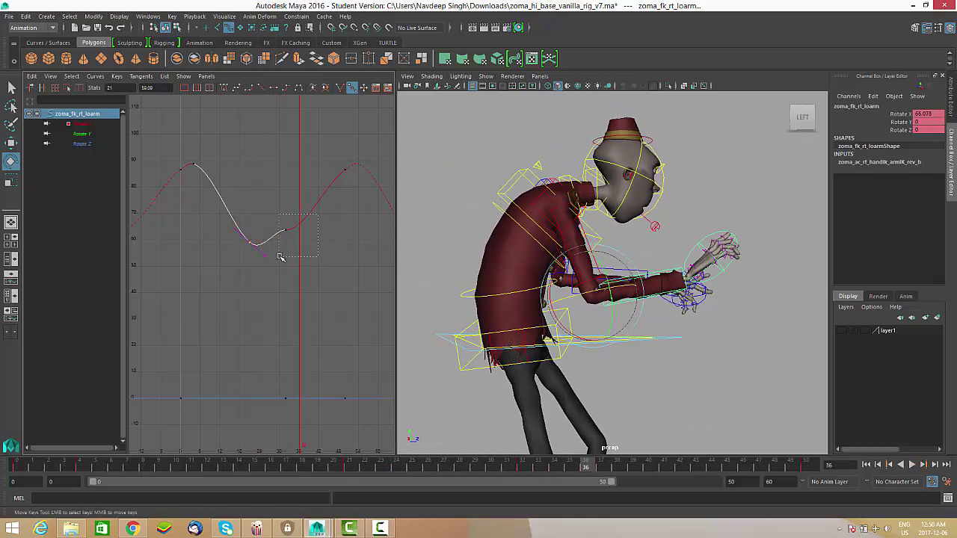
left_click_drag(280, 256, 281, 257)
middle_click_drag(282, 257, 314, 226)
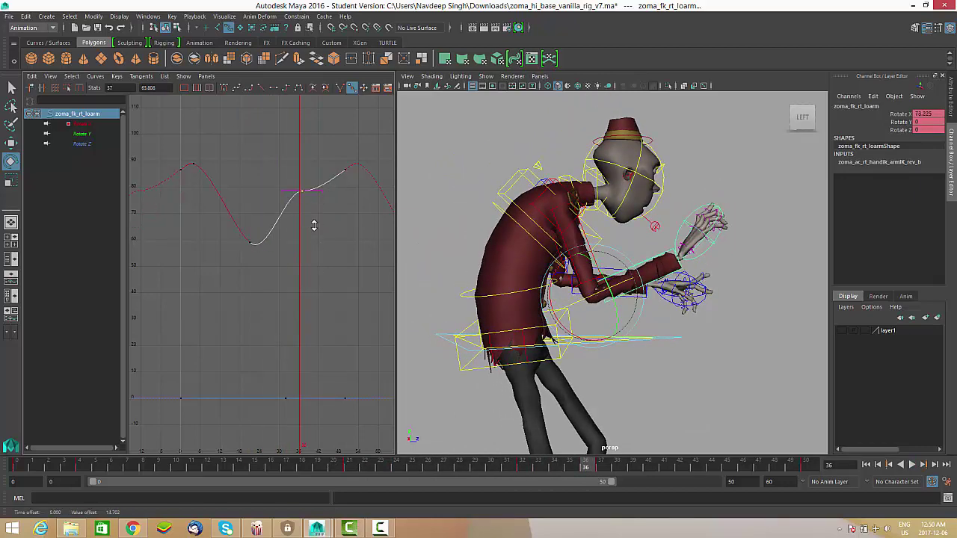
Add a right lower arm Rotate X key at frame 43 at about 75.3, shift the preceding key to frame 36 at about 77.6, and play the result.
left_click_drag(604, 467, 695, 468)
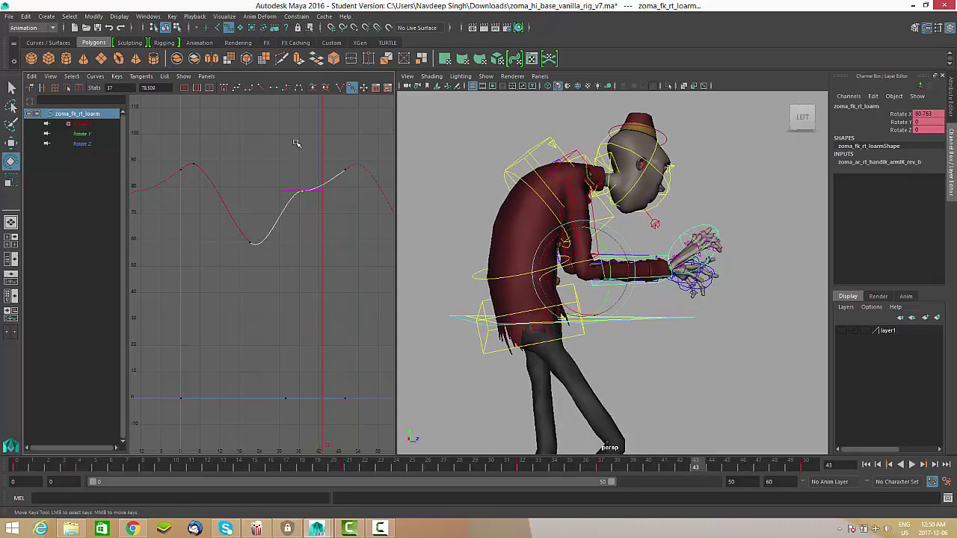
left_click(319, 189)
middle_click_drag(319, 189, 323, 227)
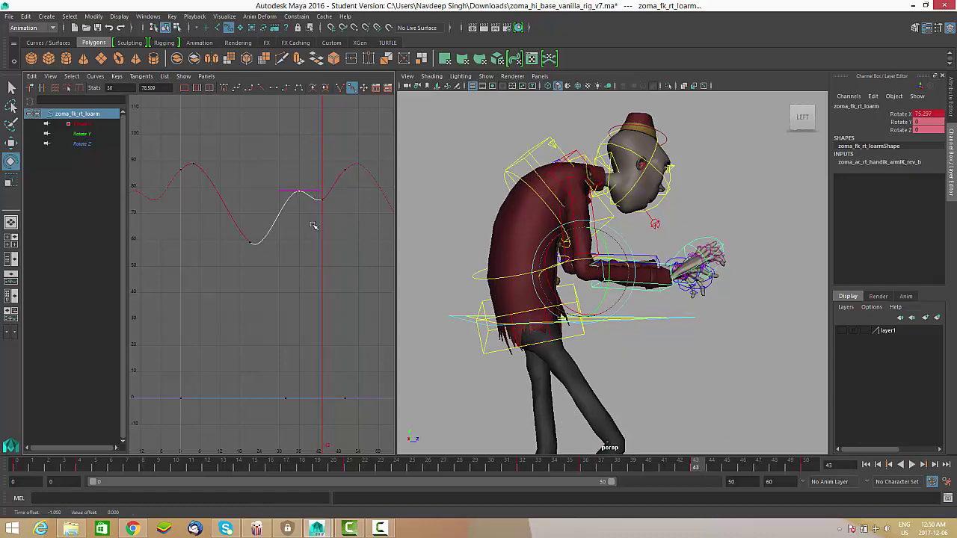
left_click(913, 464)
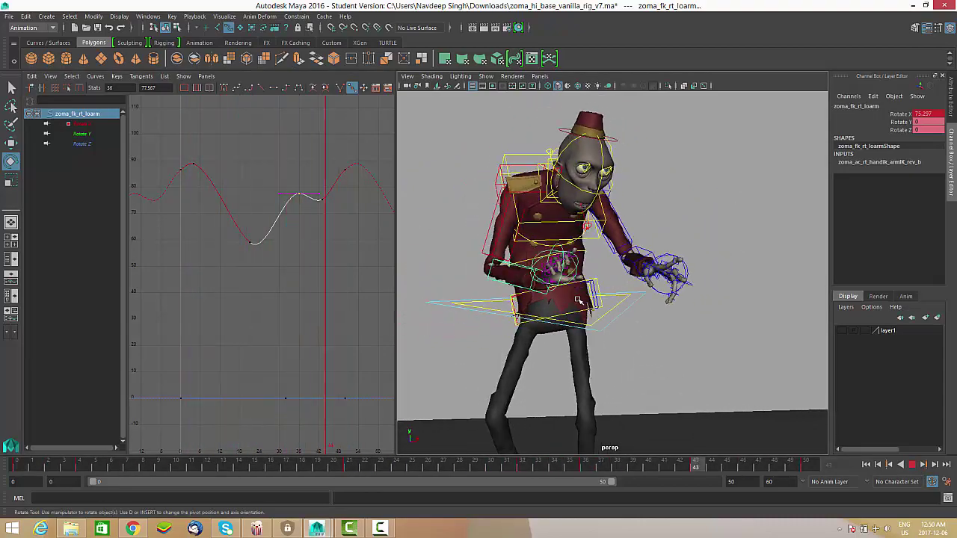
left_click_drag(634, 327, 483, 335, "alt")
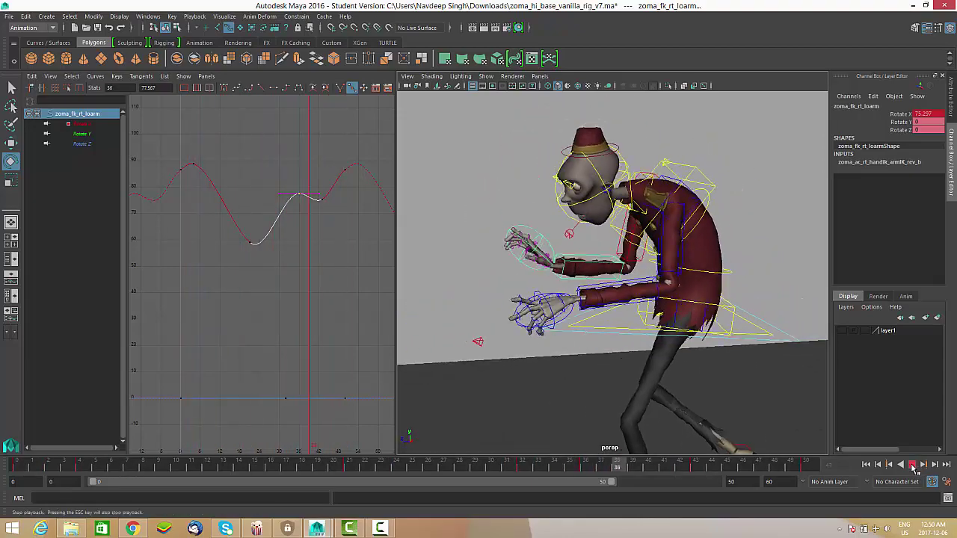
left_click(913, 464)
Add a key at frame 5 on the left lower arm's Rotate X curve and raise it to about 70.
left_click_drag(564, 359, 619, 297, "alt")
left_click(619, 298)
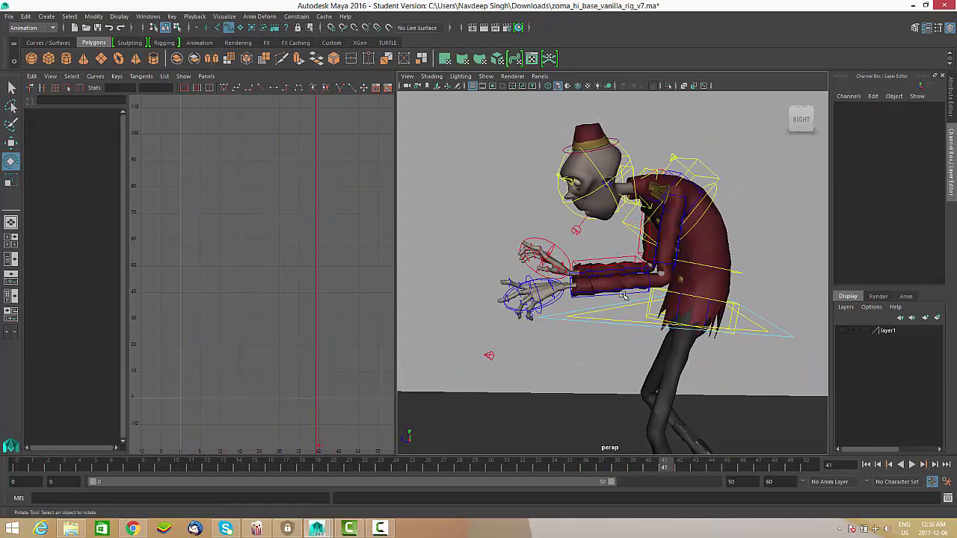
left_click(525, 306)
key("alt+v")
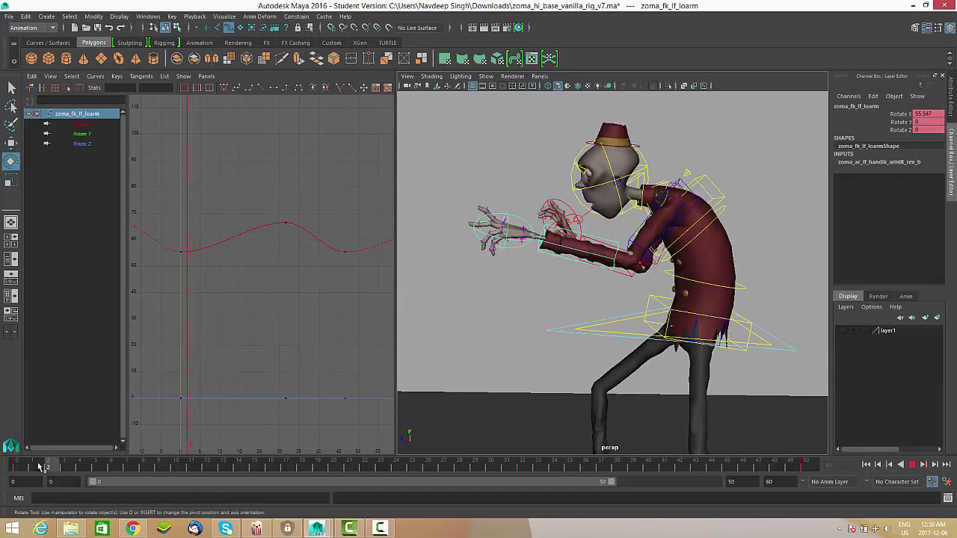
left_click(229, 239)
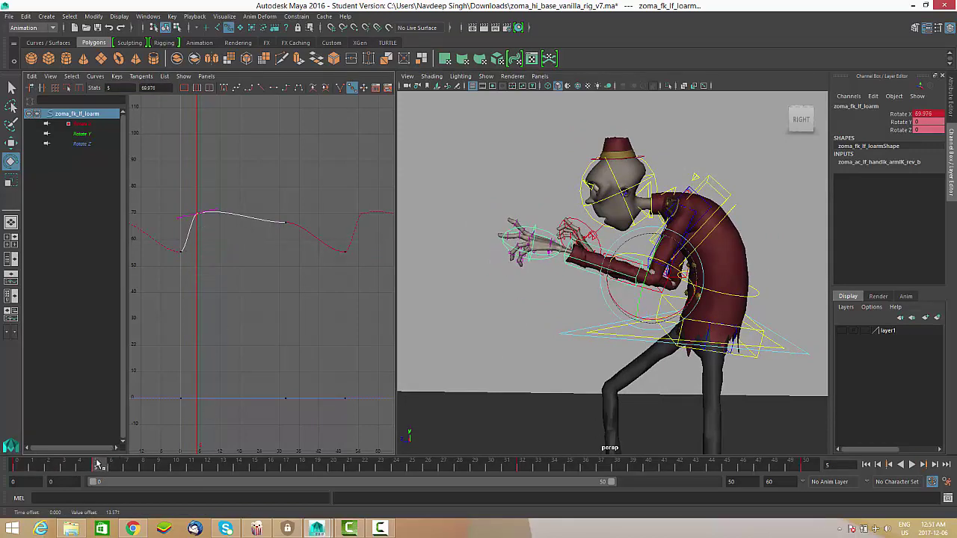
Move the left lower arm's Rotate X key at frame 32 to frame 34 and raise it to about 74.3.
left_click_drag(98, 463, 303, 457)
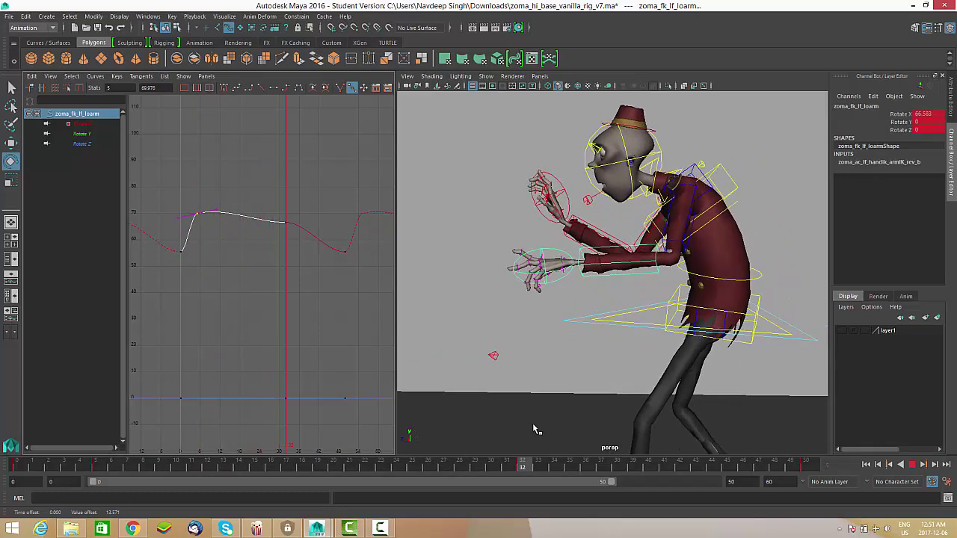
key("Escape")
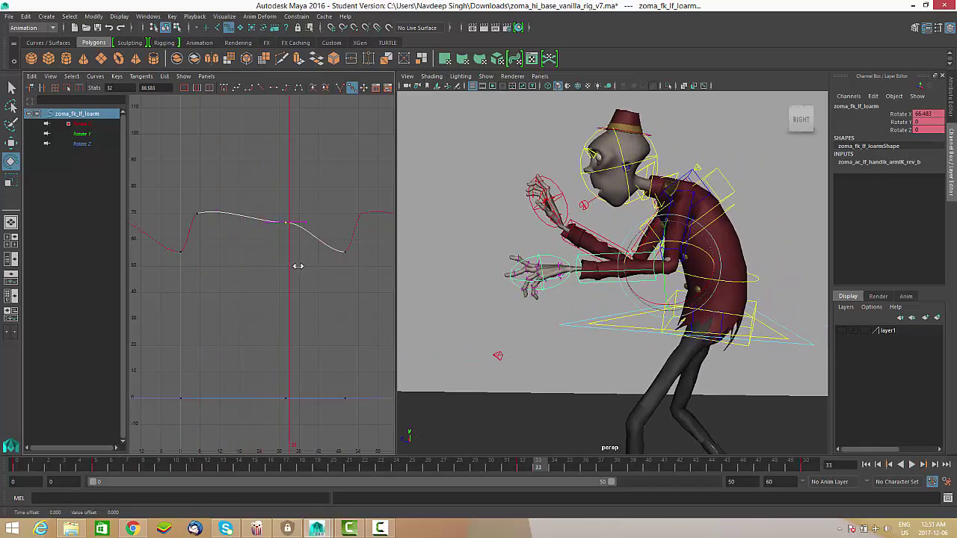
middle_click_drag(314, 315, 309, 282)
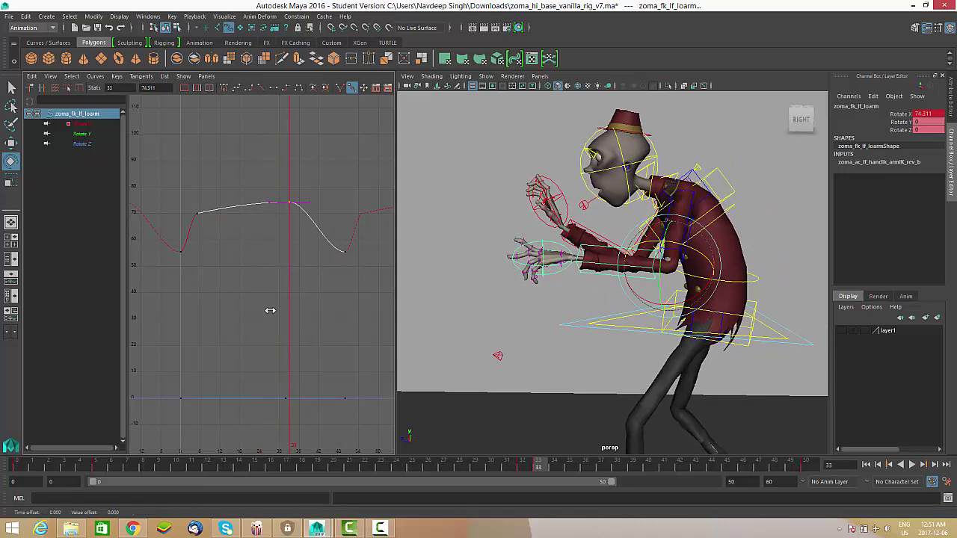
Shift the left lower arm's two loop-end Rotate X keys 5 frames earlier.
left_click_drag(548, 466, 714, 447)
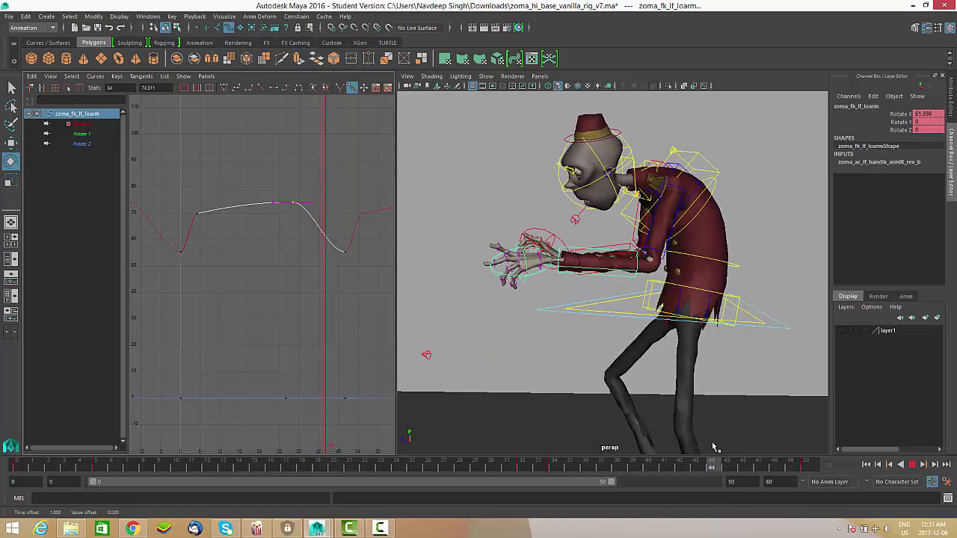
key("Escape")
left_click_drag(557, 330, 540, 326, "alt")
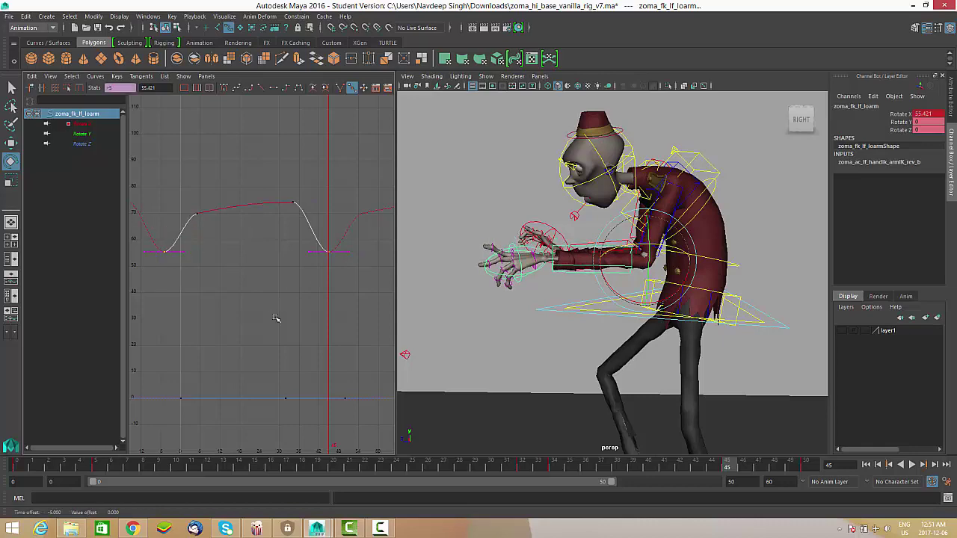
Add a key at frame 15 on the left lower arm's Rotate X curve and lower it to about 58.5.
left_click(93, 468)
key("alt+v")
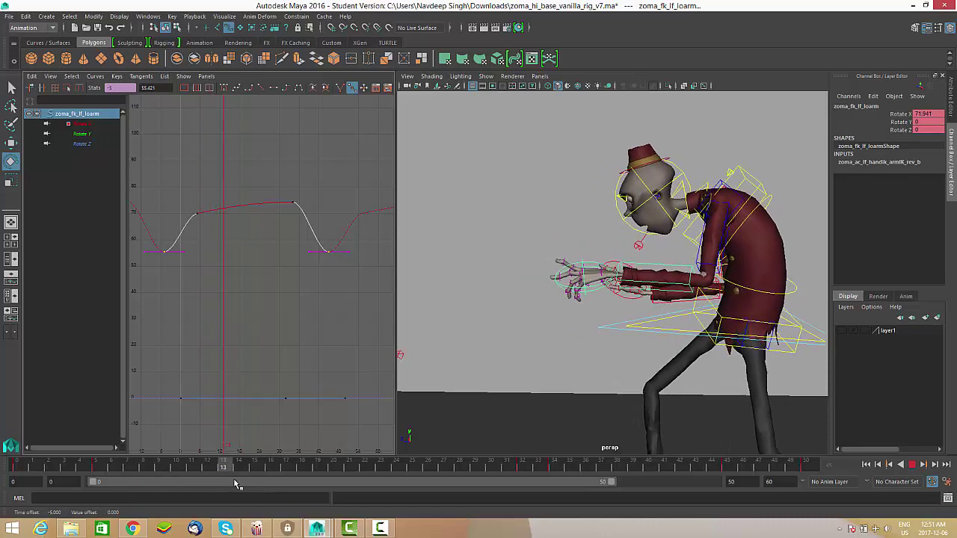
left_click(234, 209)
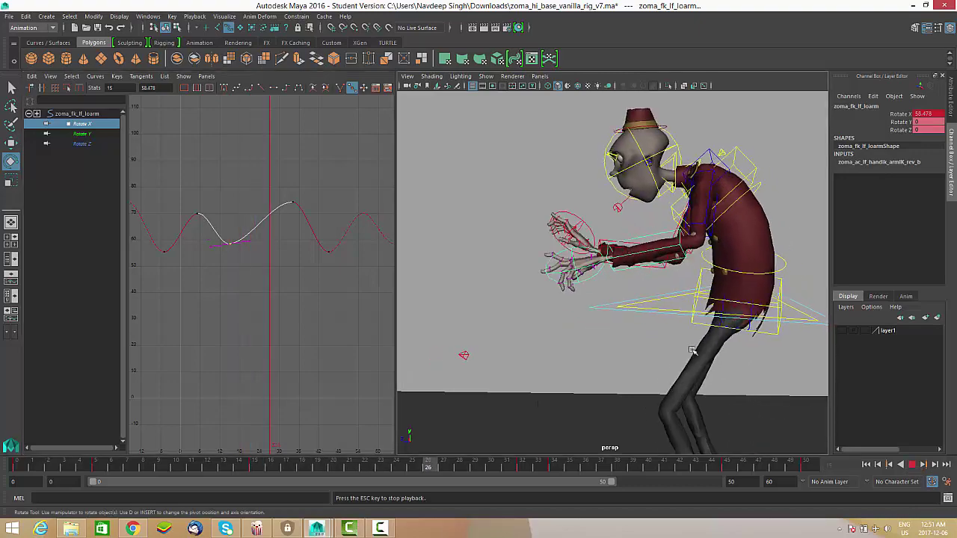
left_click(912, 464)
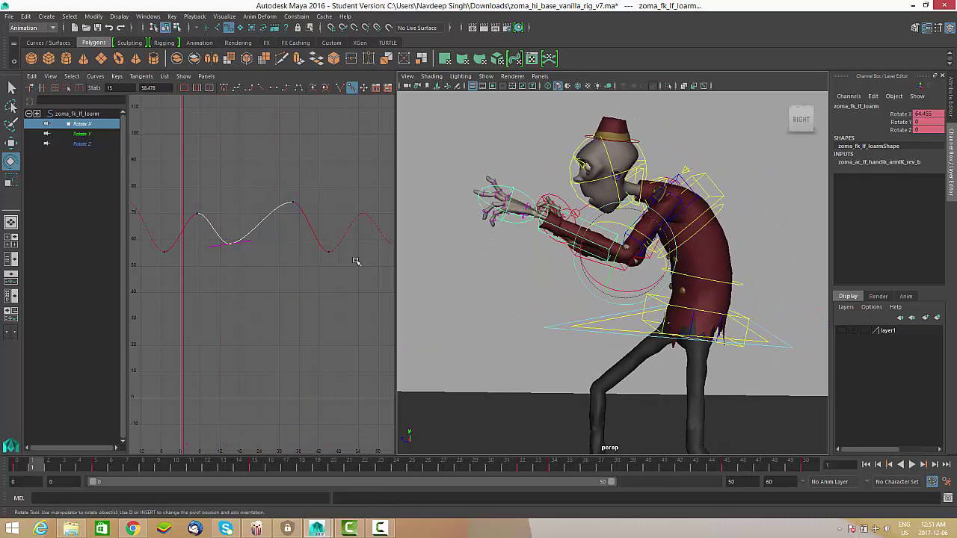
Lower the left lower arm's Rotate X key at frame 5 to about 61.3 and play back the walk.
left_click(198, 215)
middle_click_drag(200, 248, 200, 277)
left_click(907, 465)
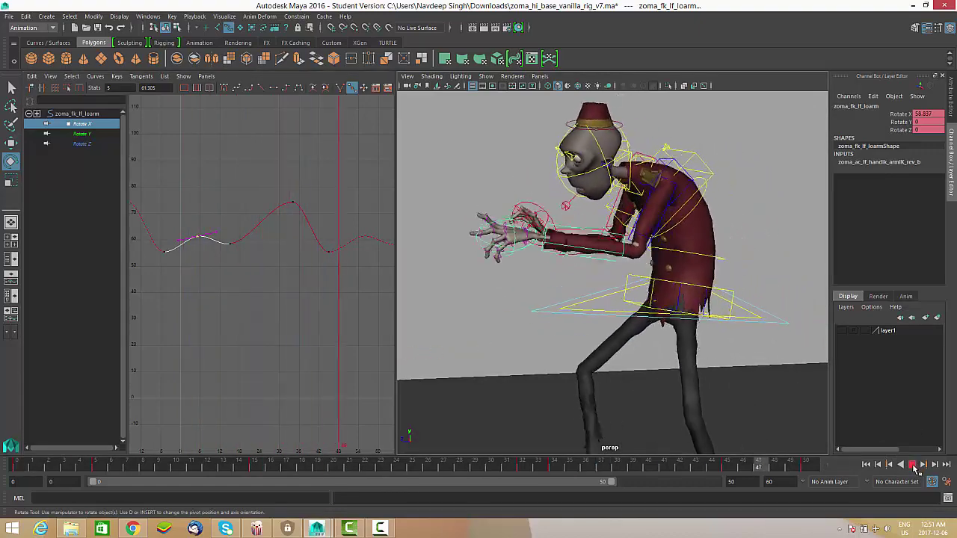
left_click(913, 464)
Lower the keys around the peaks of the left upper arm's Rotate X curve by about 8.1.
left_click(673, 195)
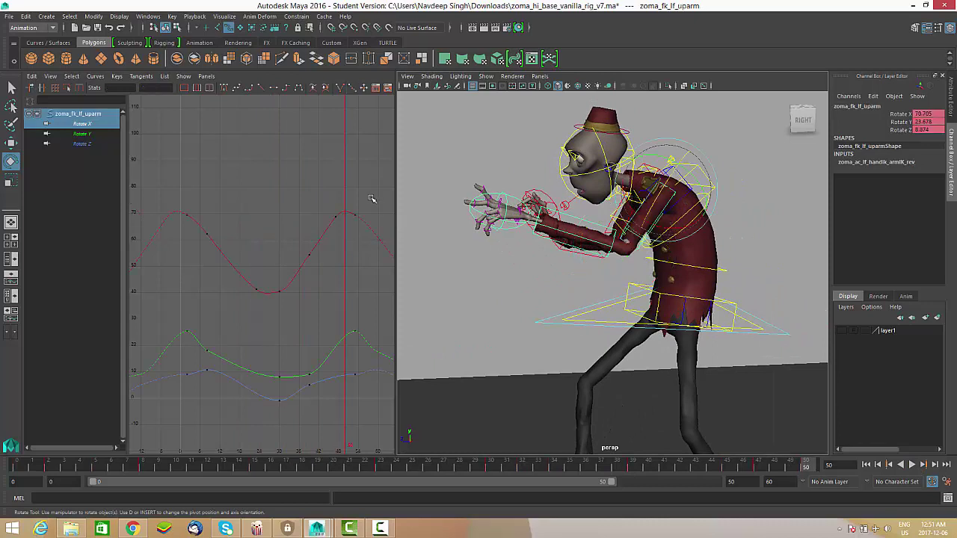
left_click_drag(371, 199, 316, 222)
left_click_drag(222, 190, 187, 227)
middle_click_drag(215, 245, 234, 262)
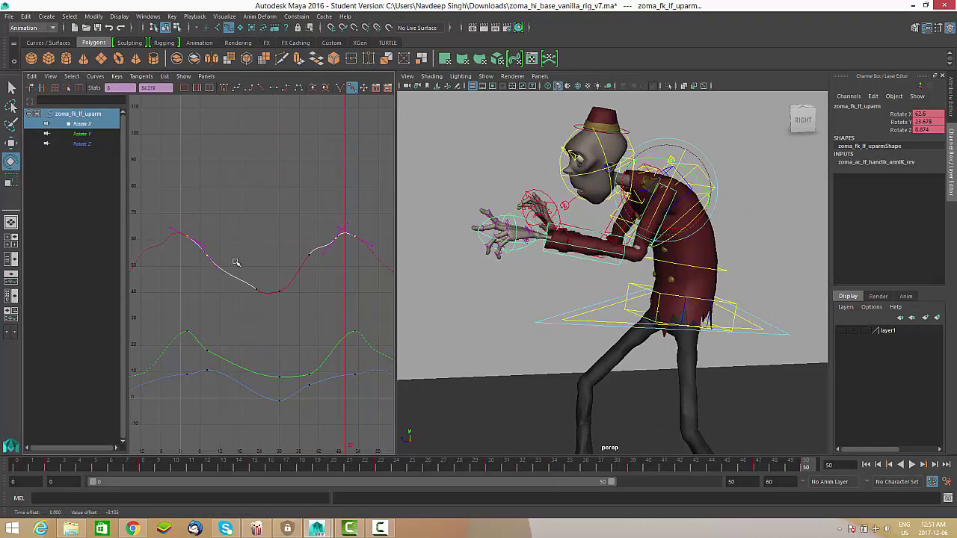
Smooth the left upper arm's Rotate X curve, setting frame 47 to about 60.5 and frame 8 to about 56.3, and play it back.
middle_click_drag(305, 287, 323, 254)
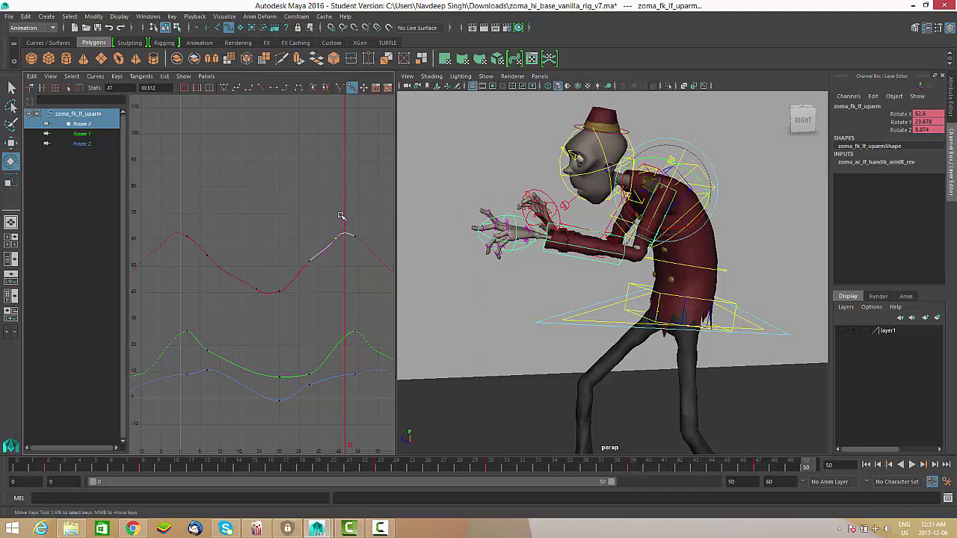
middle_click_drag(368, 228, 379, 229)
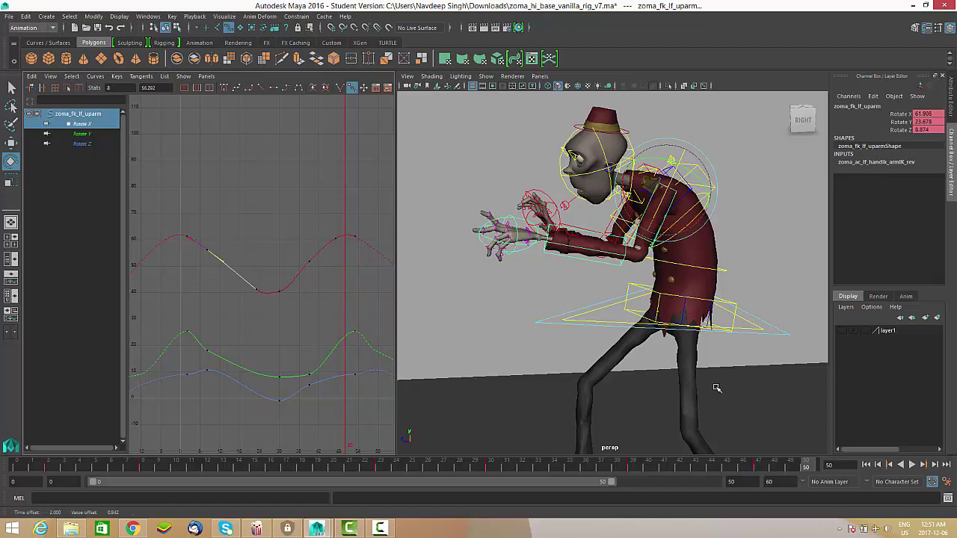
left_click(912, 464)
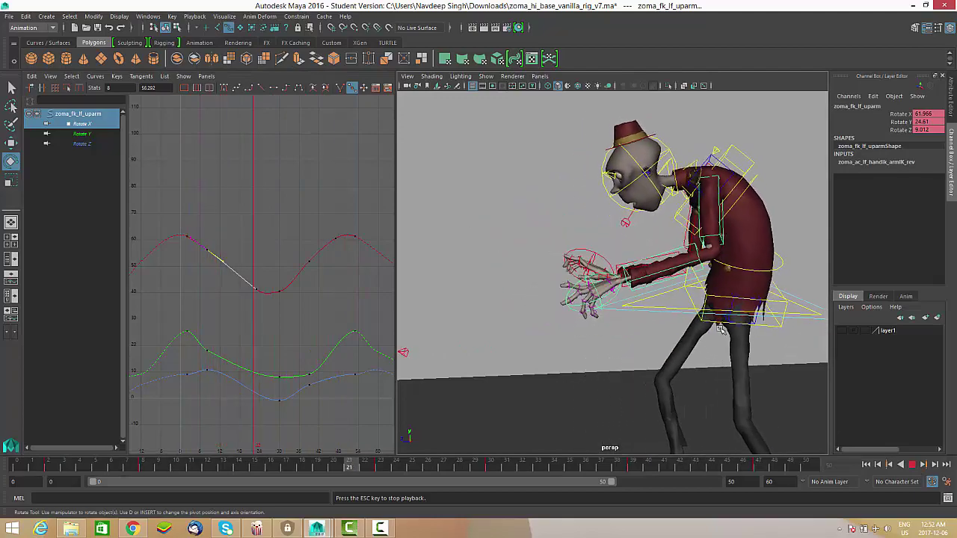
left_click_drag(748, 340, 663, 331, "alt")
middle_click_drag(663, 331, 655, 305, "alt")
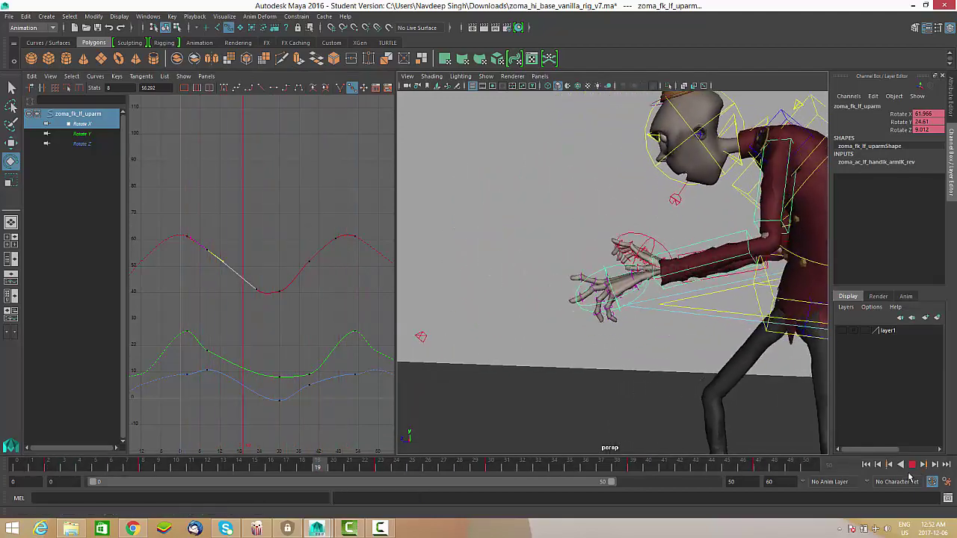
left_click(912, 465)
Rotate and key the left hand at frame 4 to about X -15.8, Y -34.5 and Z -14.2.
left_click(552, 306)
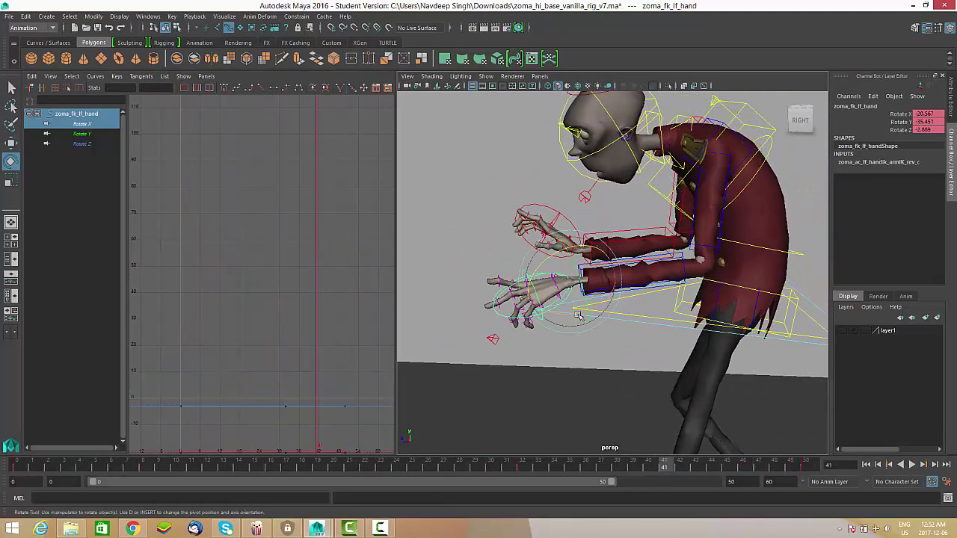
left_click_drag(552, 307, 407, 422, "alt")
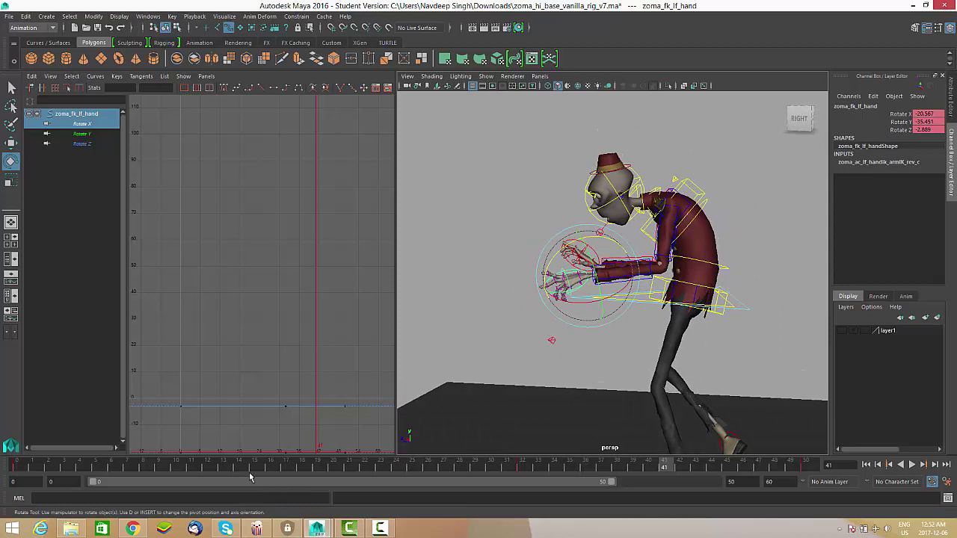
mouse_move(98, 471)
left_mouse_down()
mouse_move(22, 470)
mouse_move(77, 471)
left_mouse_up()
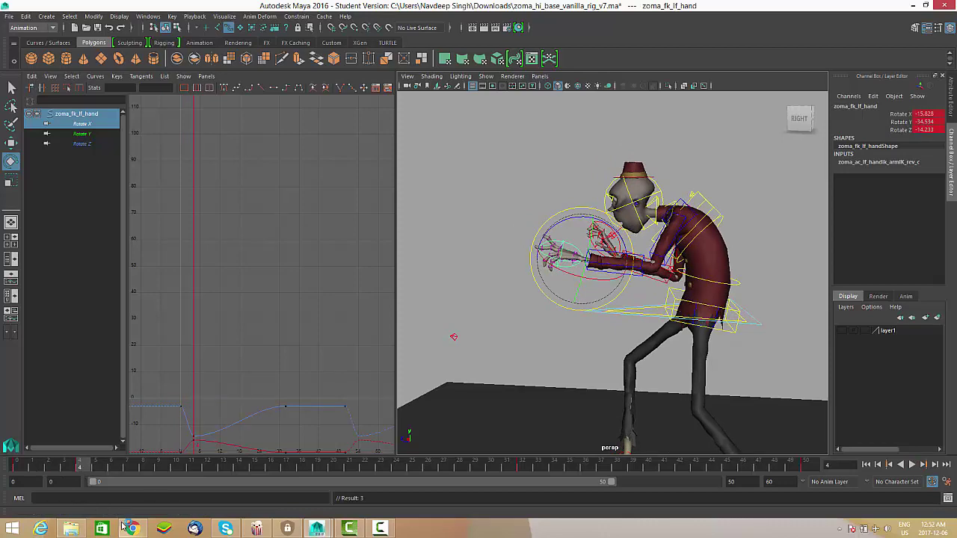
Rotate and key the left hand at frame 13, and at frame 24 to about X -25.0, Y -34.2 and Z 20.5.
left_click_drag(111, 469, 288, 457)
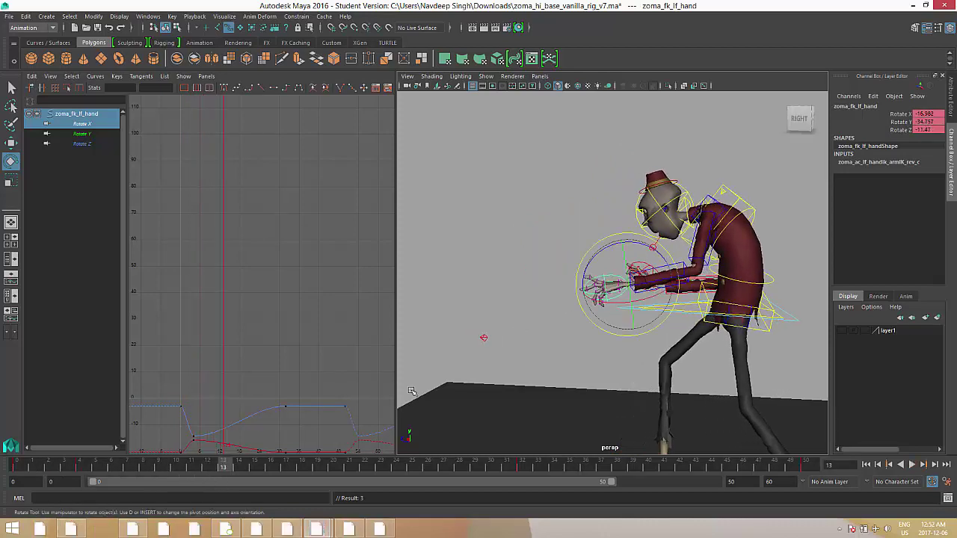
left_click_drag(670, 256, 667, 251)
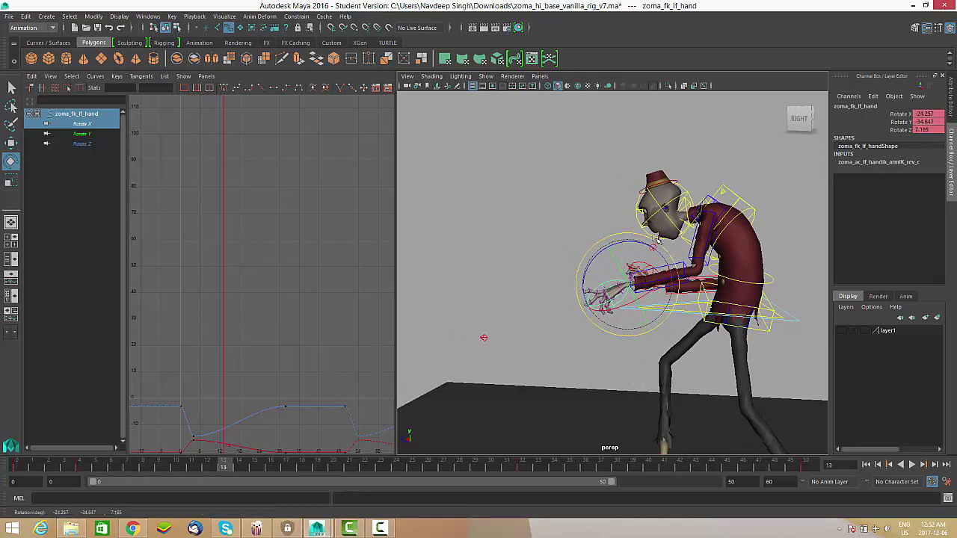
left_click_drag(220, 468, 396, 466)
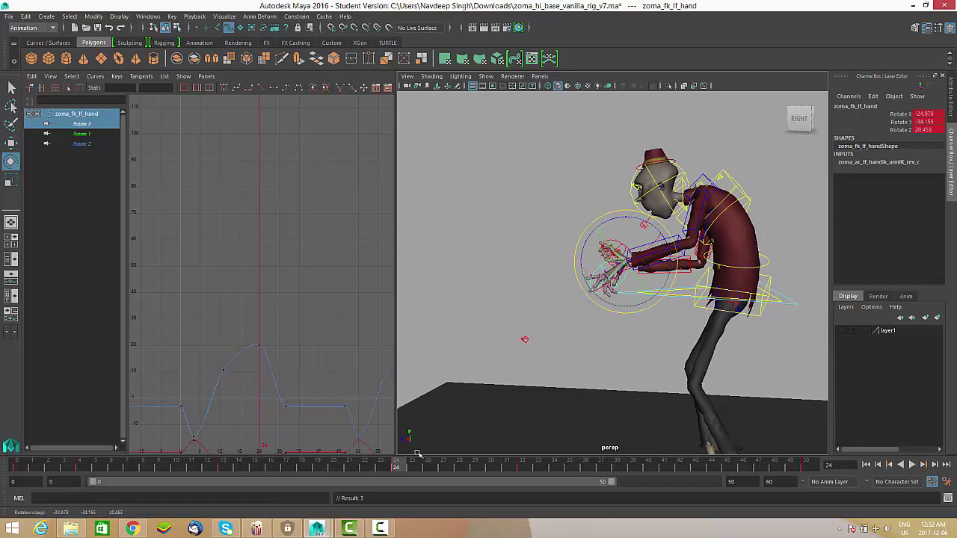
key("alt+v")
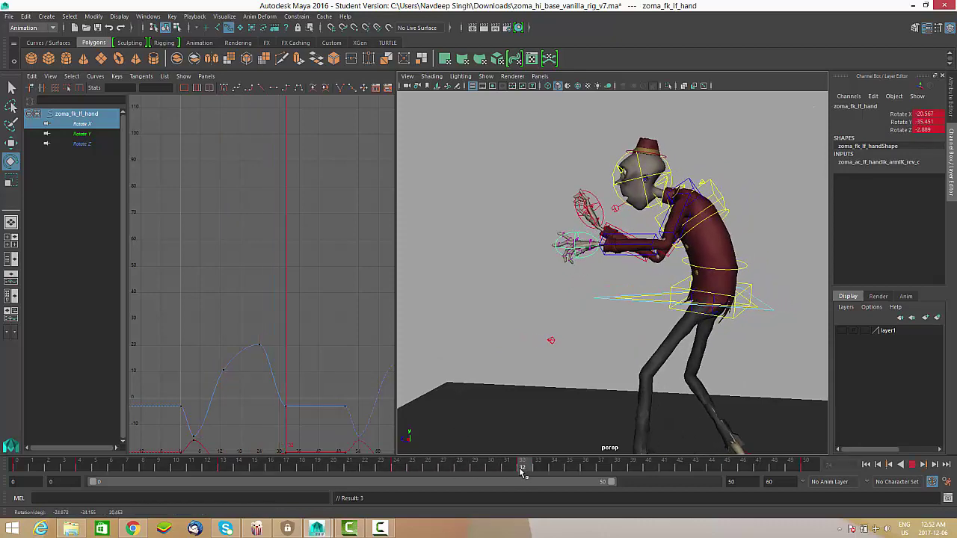
Rotate and key the left hand at frame 35 to about X -13.7, Y -37.0 and Z -17.8.
left_click_drag(525, 468, 570, 468)
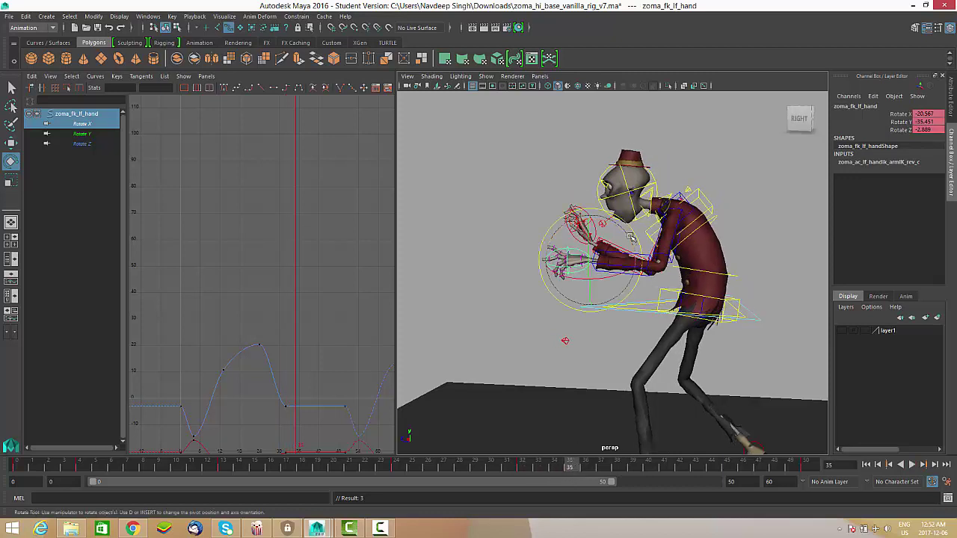
left_click_drag(636, 234, 644, 243)
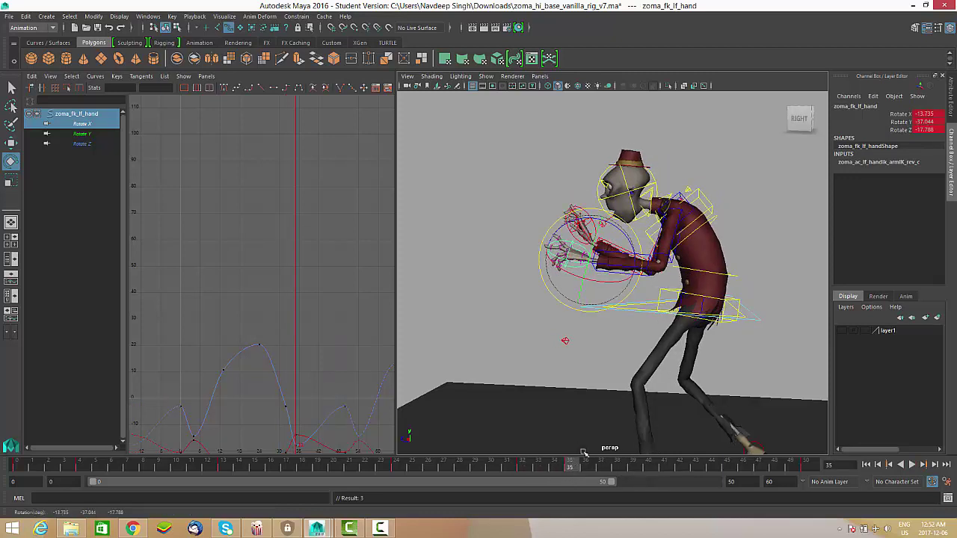
key("alt+v")
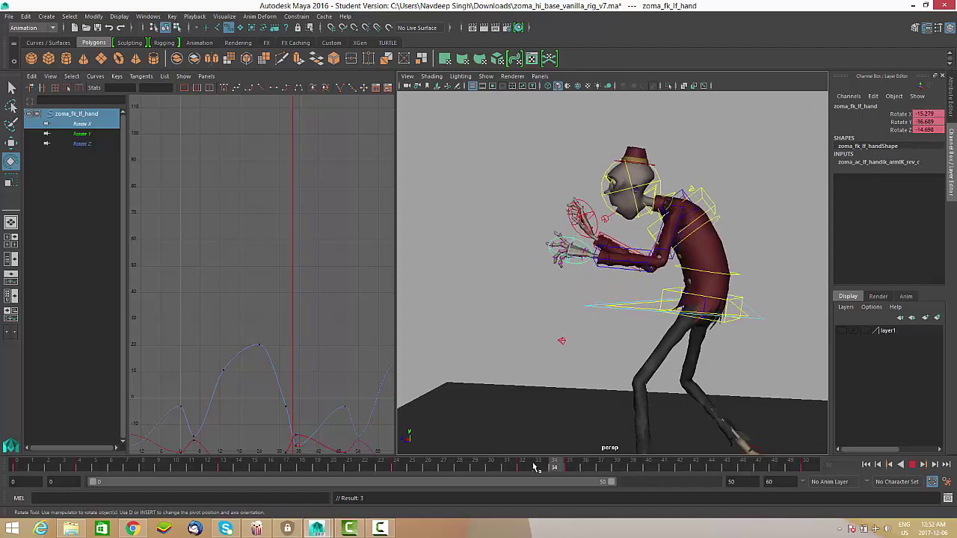
Delete the left hand's rotation keys at frame 32 in the Graph Editor.
key("alt+v")
key("a")
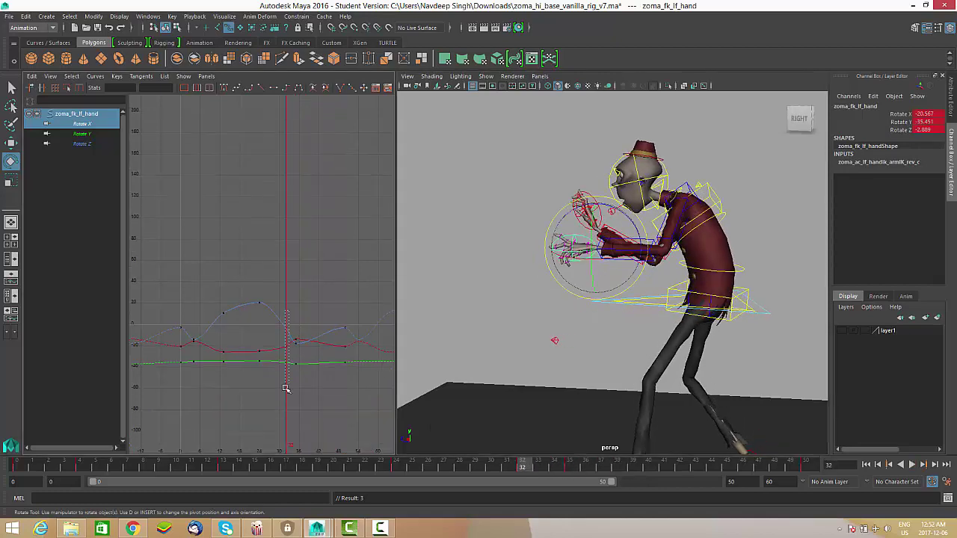
left_click_drag(285, 388, 286, 390)
key("Delete")
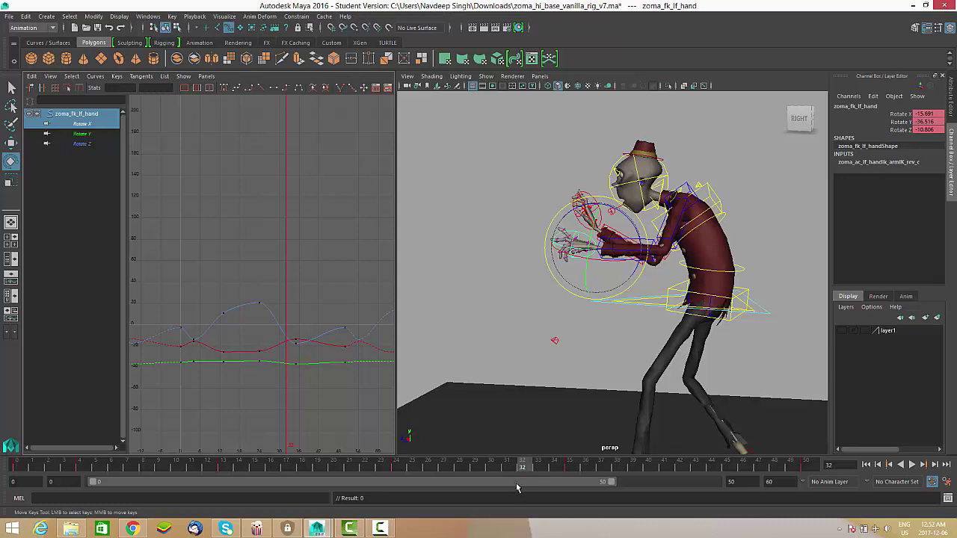
Rotate the left hand downward at frame 41 to about X -28.7, key it and play back the walk.
key("alt+v")
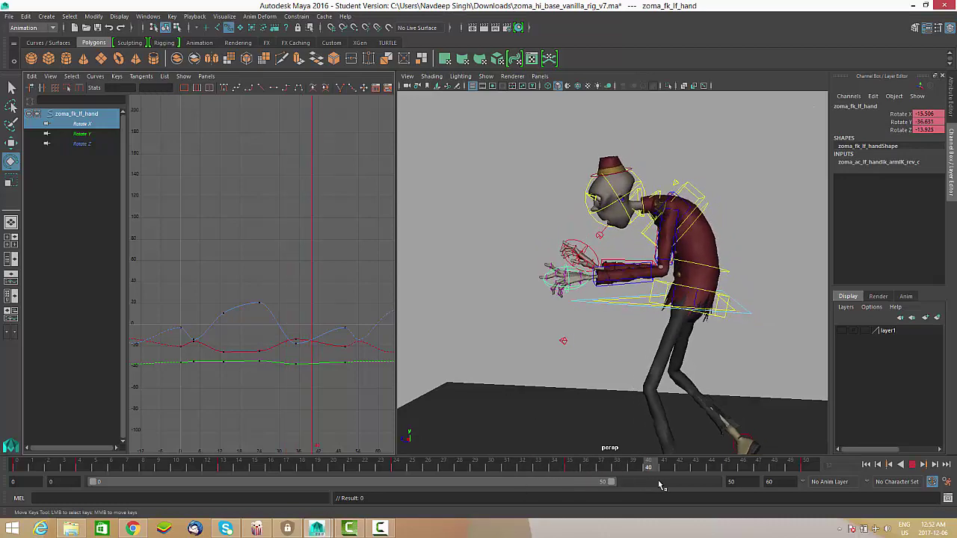
left_click_drag(629, 241, 618, 229)
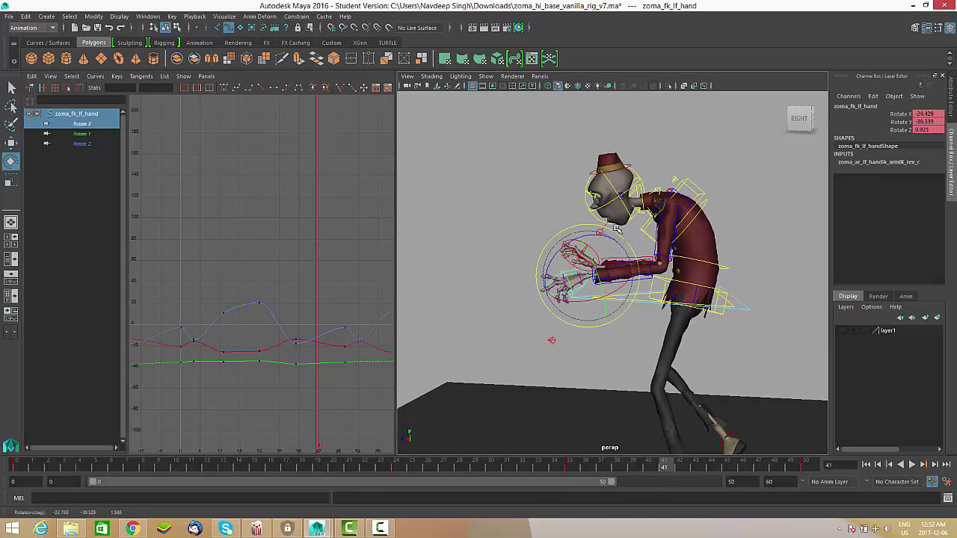
key("alt+v")
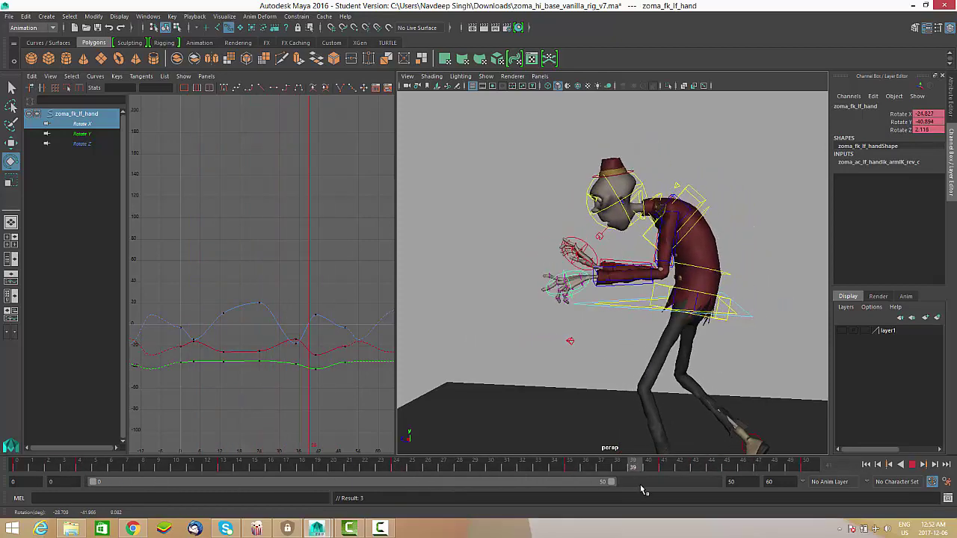
Move the left hand's frame 35 keys to frame 33, key frames 0 and 50 with a matching pose of about Z 13.7, and play back.
mouse_move(510, 461)
left_mouse_down()
mouse_move(572, 467)
mouse_move(541, 465)
left_mouse_up()
key("alt+v")
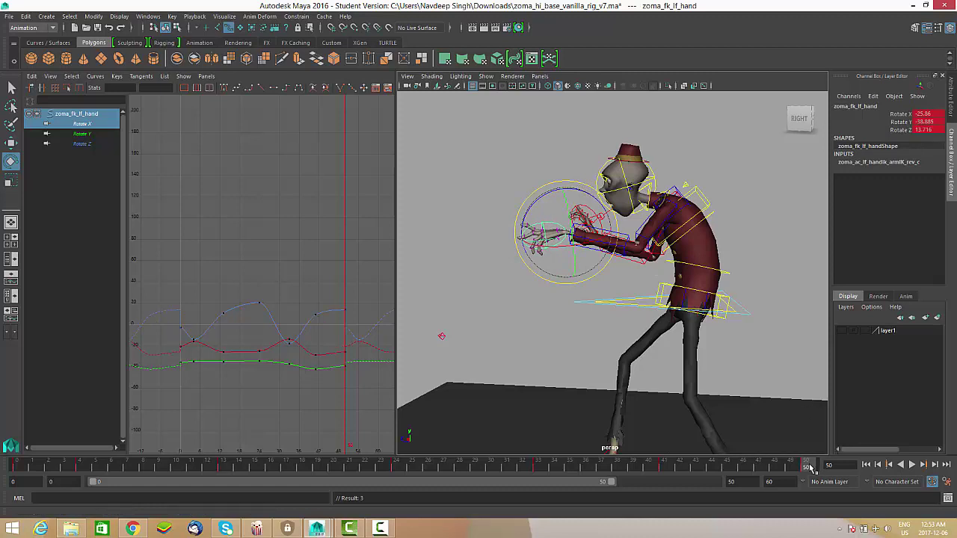
key("alt+v")
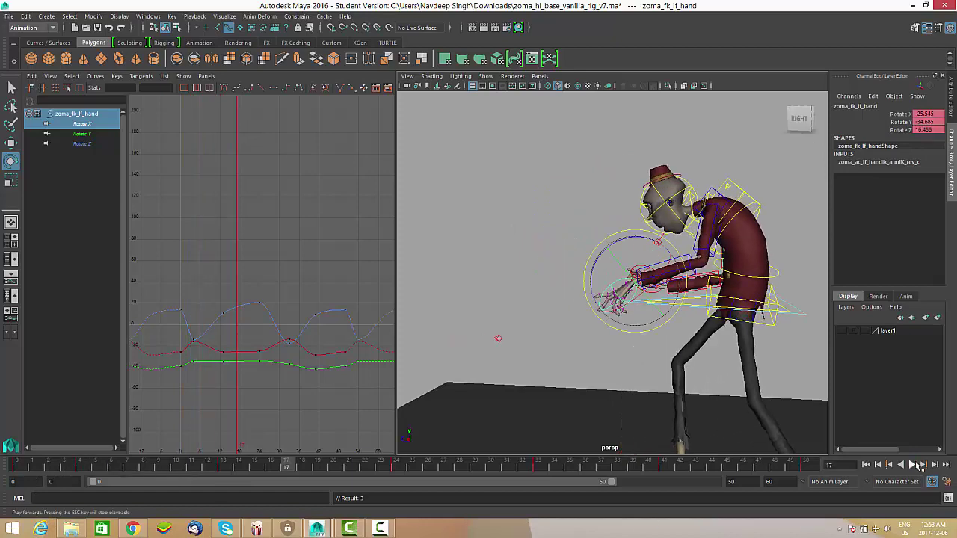
left_click(915, 465)
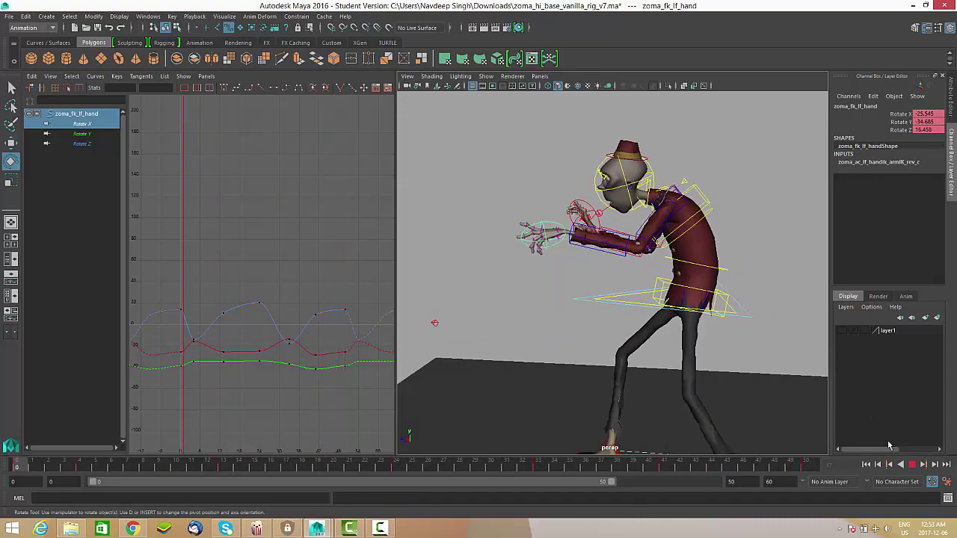
left_click(912, 465)
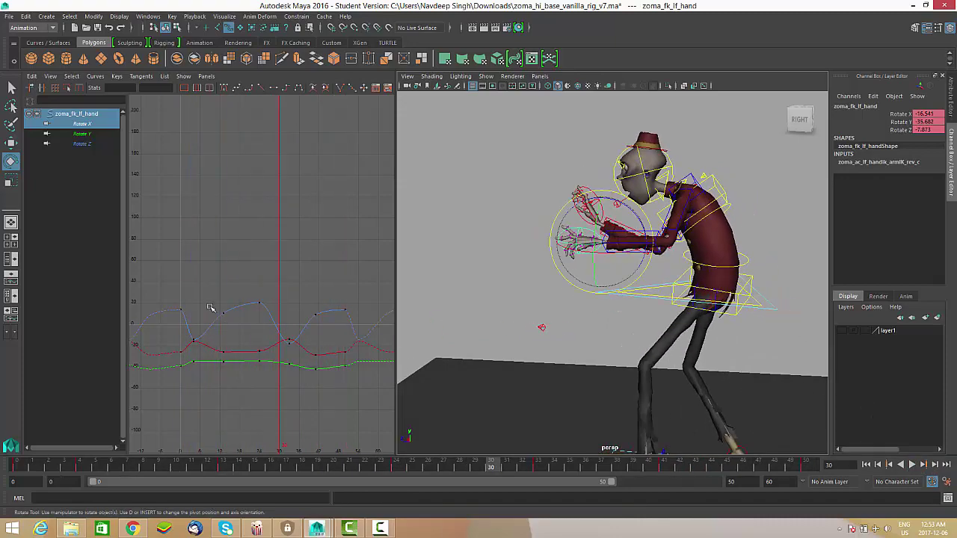
Shift the left hand's start and end keys about three frames earlier and review the walk playback from the character's other side.
left_click_drag(210, 308, 180, 387)
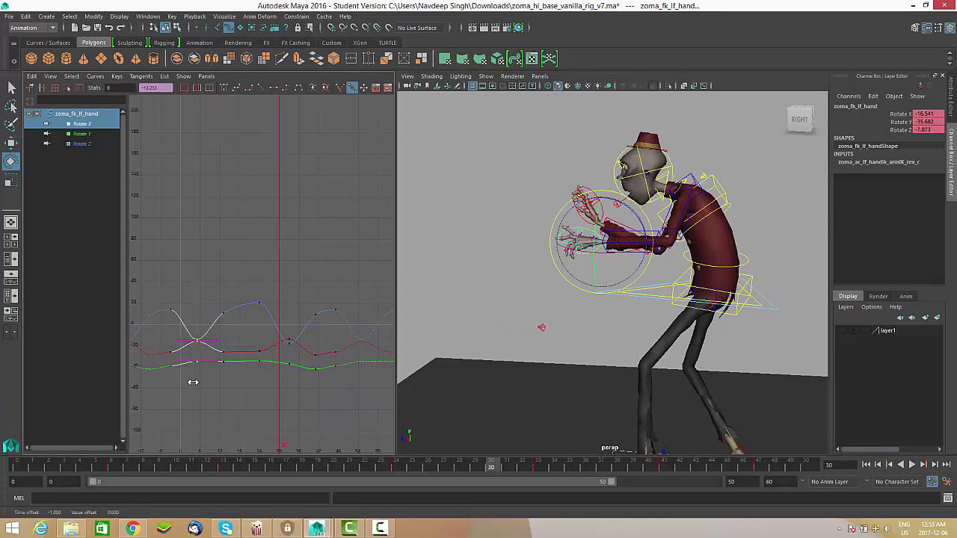
left_click(912, 464)
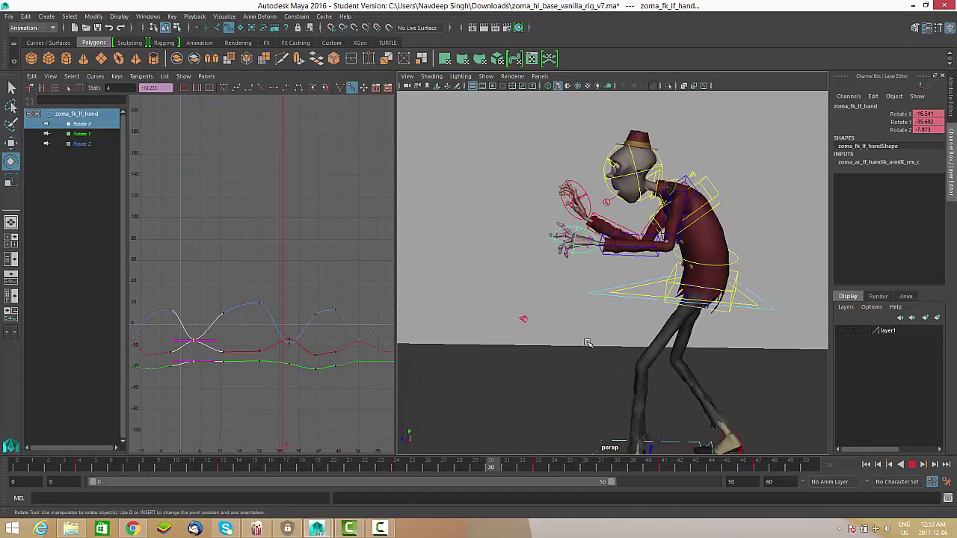
left_click_drag(587, 322, 656, 346, "alt")
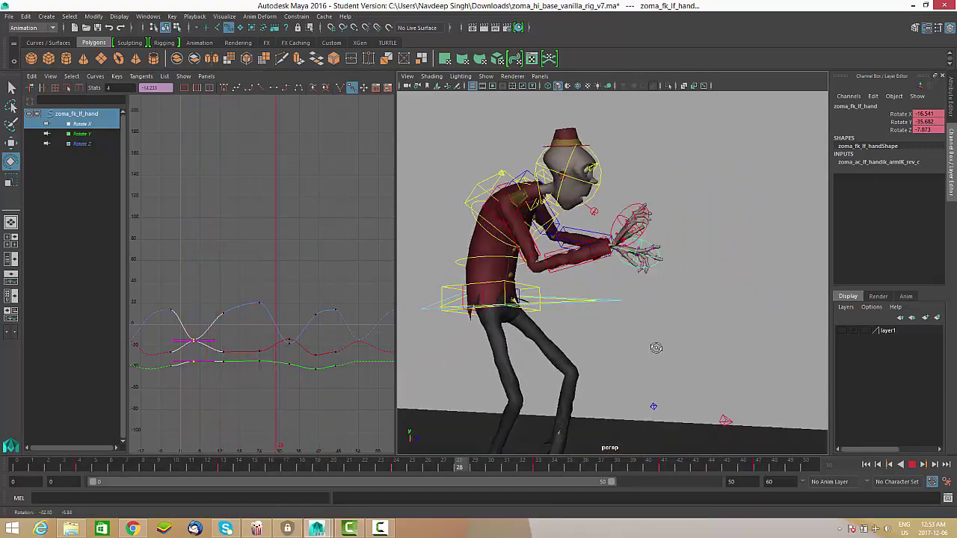
left_click(910, 466)
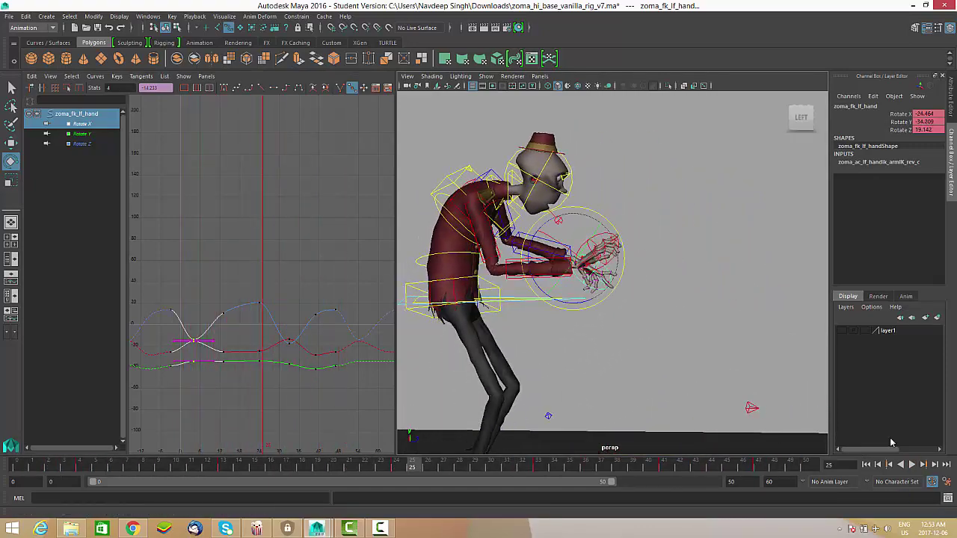
Select the right hand control and key its current rotation at frame 6.
left_click_drag(736, 304, 663, 335, "alt")
scroll(679, 315, "up", 4)
left_click(712, 290)
left_click(615, 234)
scroll(680, 306, "down", 3)
scroll(662, 335, "down", 4)
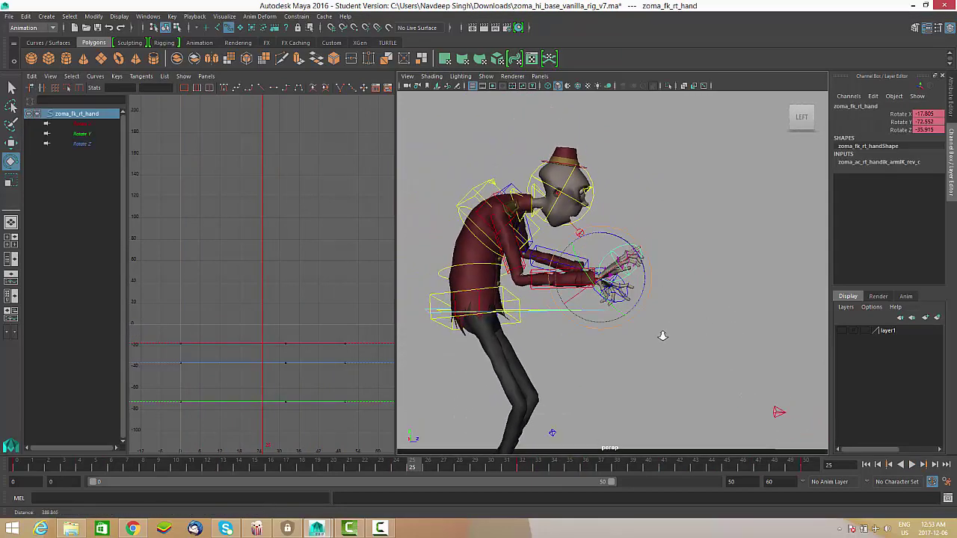
left_click_drag(49, 467, 111, 467)
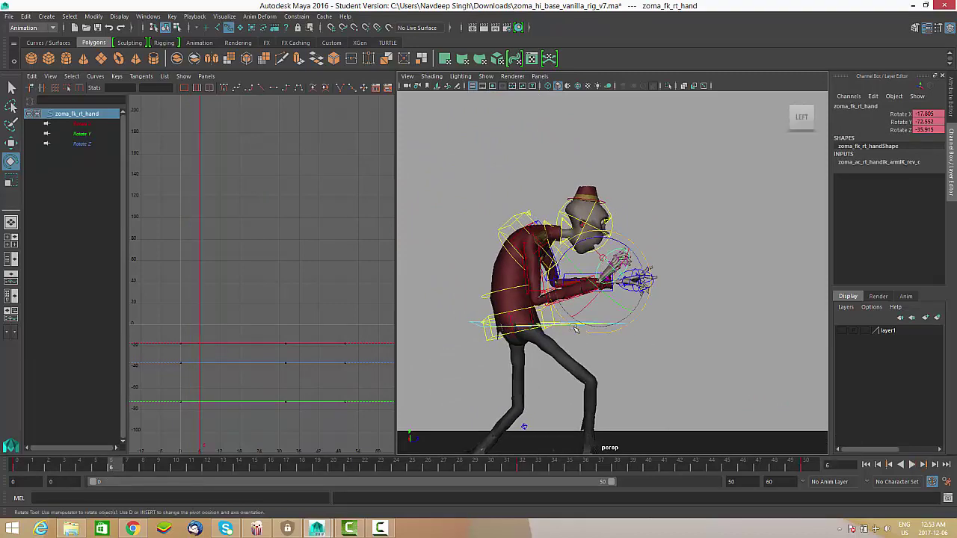
key("alt+v")
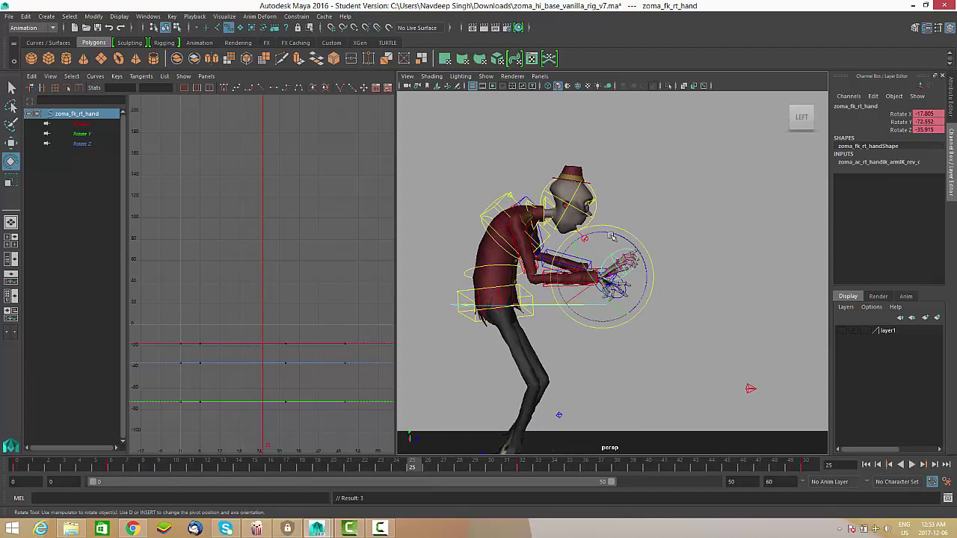
Rotate and key the right hand at frame 25 to about X -22.3, Y -80.4 and Z 14.3.
left_click_drag(622, 238, 628, 241, "alt")
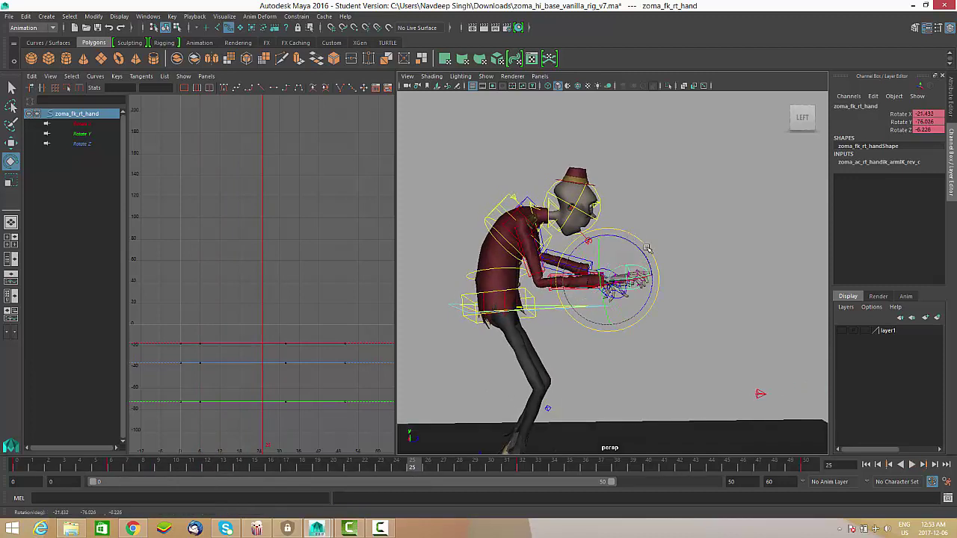
mouse_move(659, 272)
left_mouse_down("alt")
mouse_move(669, 282)
mouse_move(663, 271)
left_mouse_up("alt")
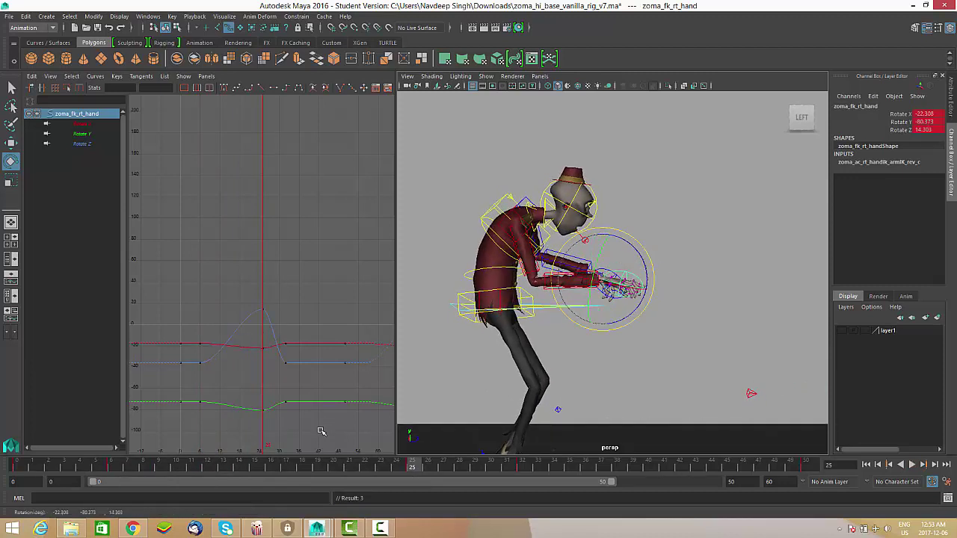
key("alt+v")
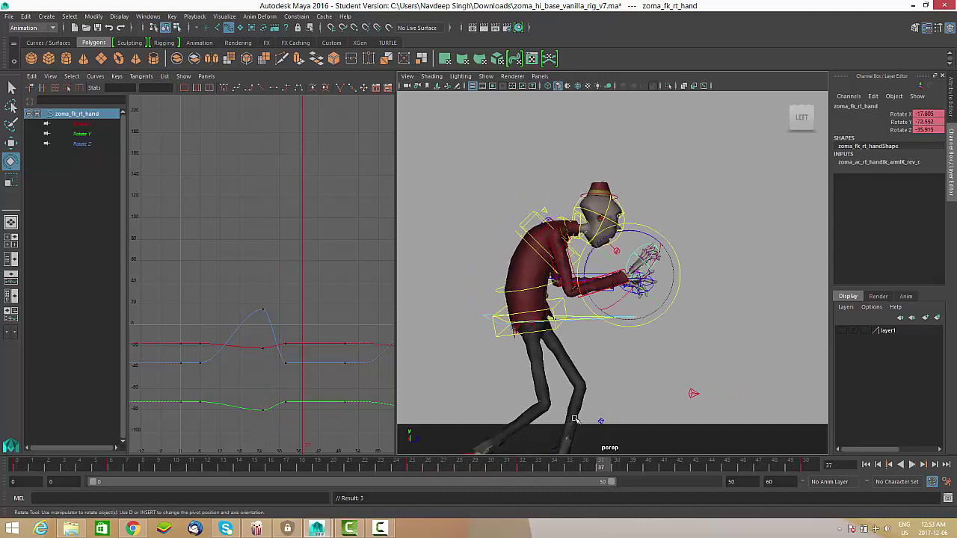
Move the right hand's rotation keys from frame 32 to frame 37 and check the motion in playback.
left_click_drag(340, 326, 286, 417)
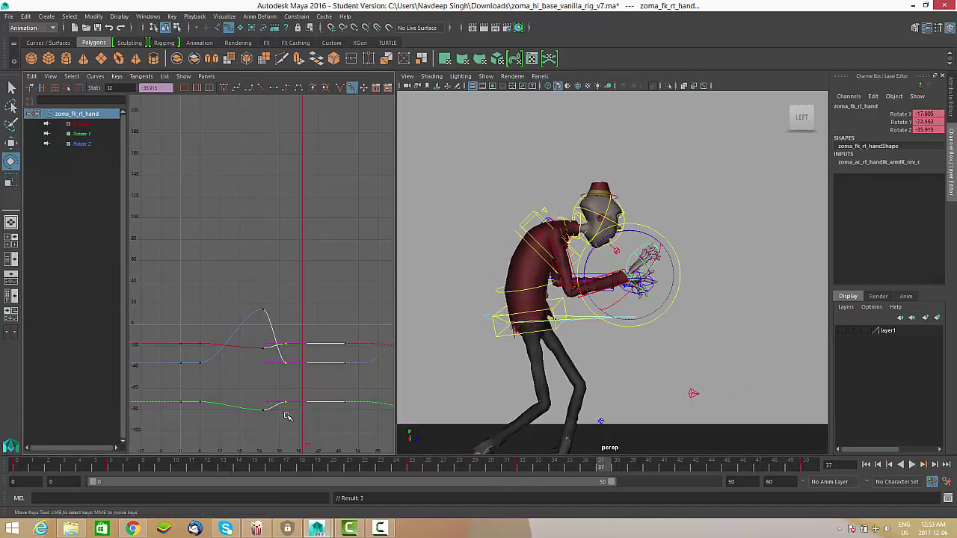
key("alt+v")
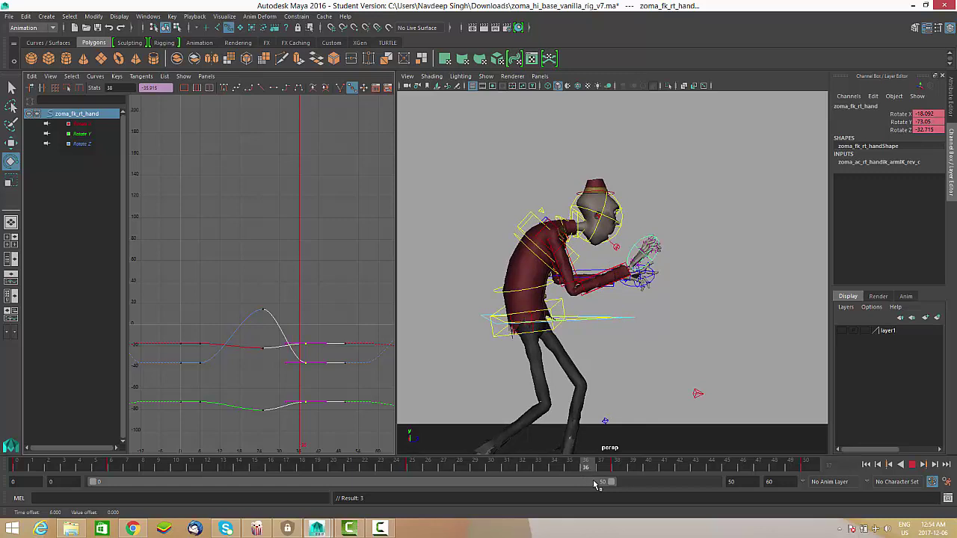
key("alt+v")
middle_click_drag(338, 343, 335, 344, "shift")
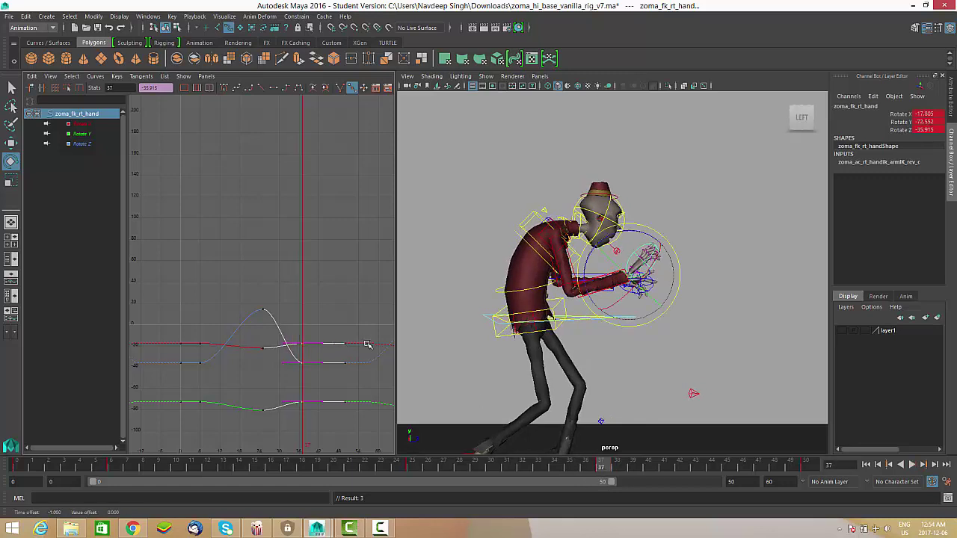
Rotate and key the right hand at frame 37 to about Z -22.3 and at frame 44 to about X -19.6, Y -64.8, Z -8.7.
left_click_drag(647, 228, 659, 235)
middle_click_drag(679, 300, 639, 291, "alt")
left_click_drag(619, 468, 711, 479)
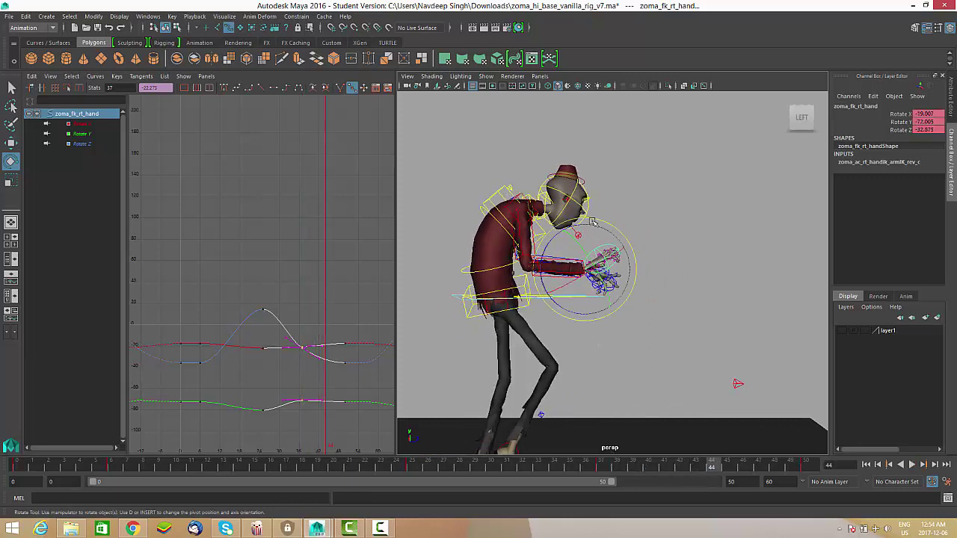
left_click_drag(603, 221, 625, 234)
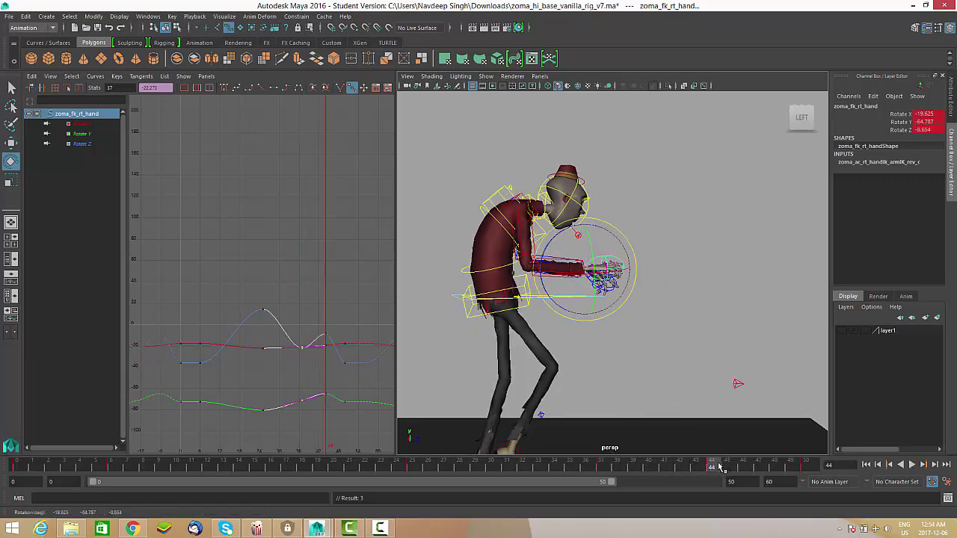
Key the right hand at frames 0 and 50 with the same rotation of about X -18.6, Y -68.1 and Z -21.0.
left_click_drag(719, 468, 817, 473)
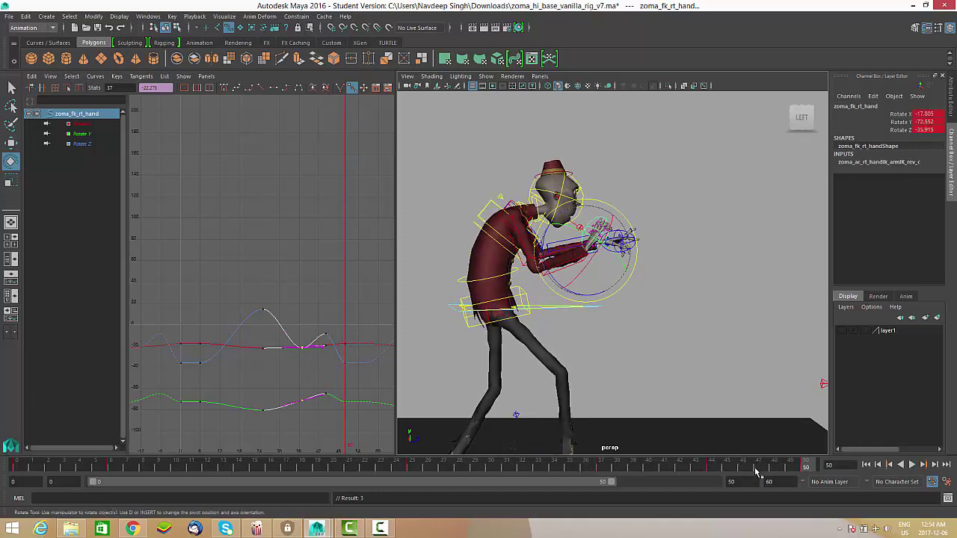
left_click_drag(757, 471, 811, 470)
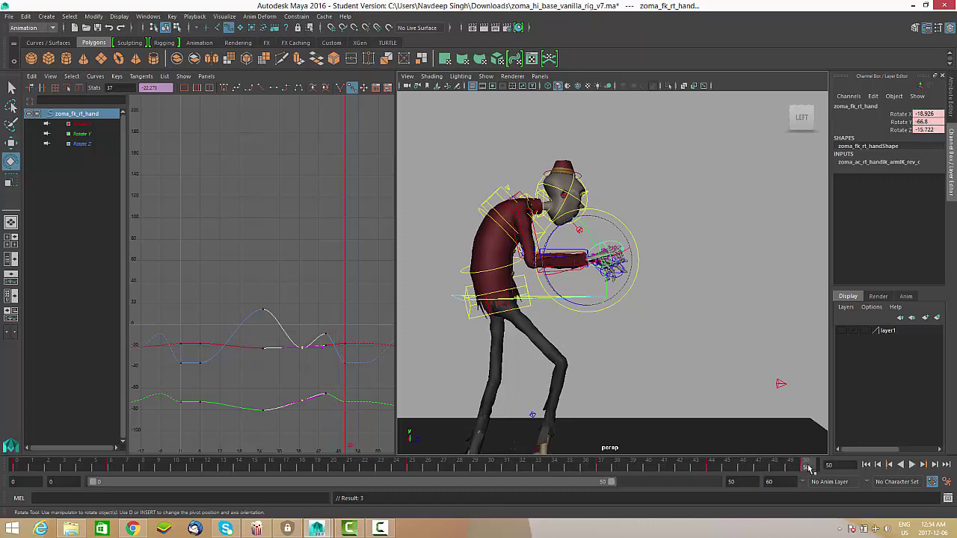
key("s")
key("alt+v")
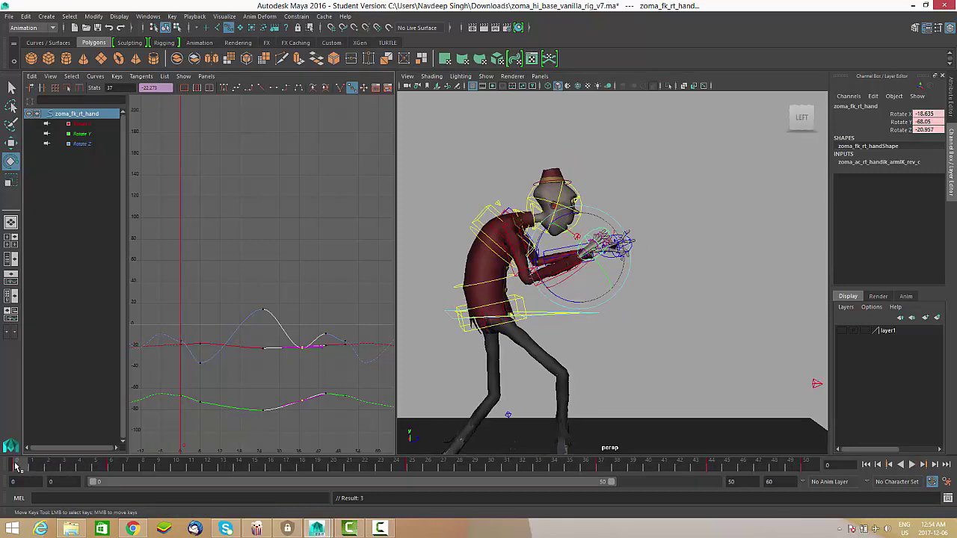
key("alt+v")
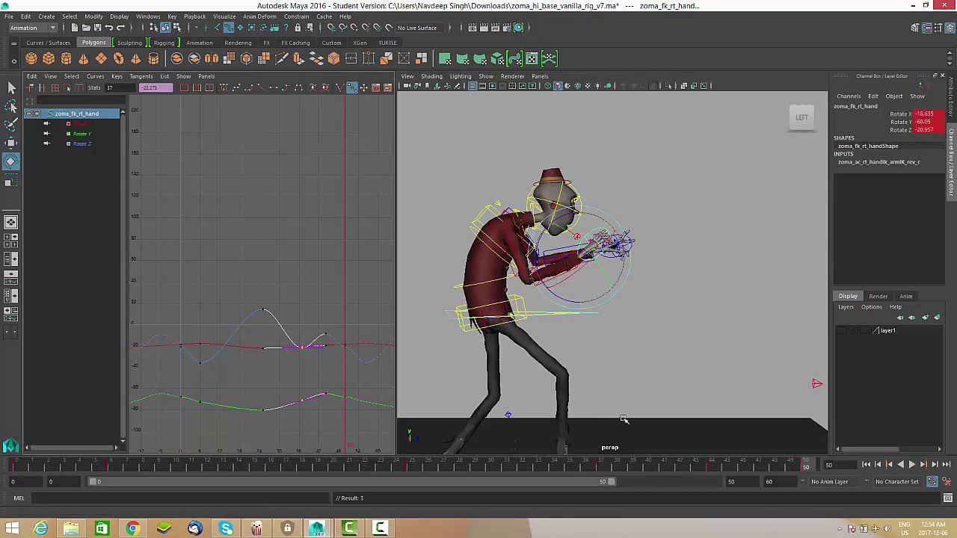
Match the tangents of the right hand's Rotate Y and Rotate Z keys at frames 0 and 50 for a smooth loop.
right_click_drag(377, 359, 346, 356, "alt")
left_click(331, 355)
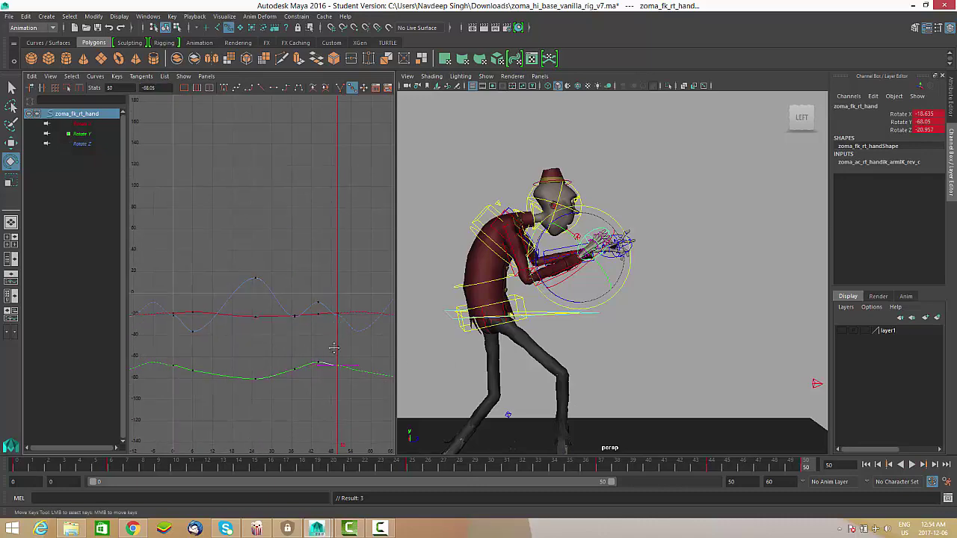
middle_click_drag(331, 354, 284, 308, "alt")
right_click_drag(284, 308, 322, 374, "alt")
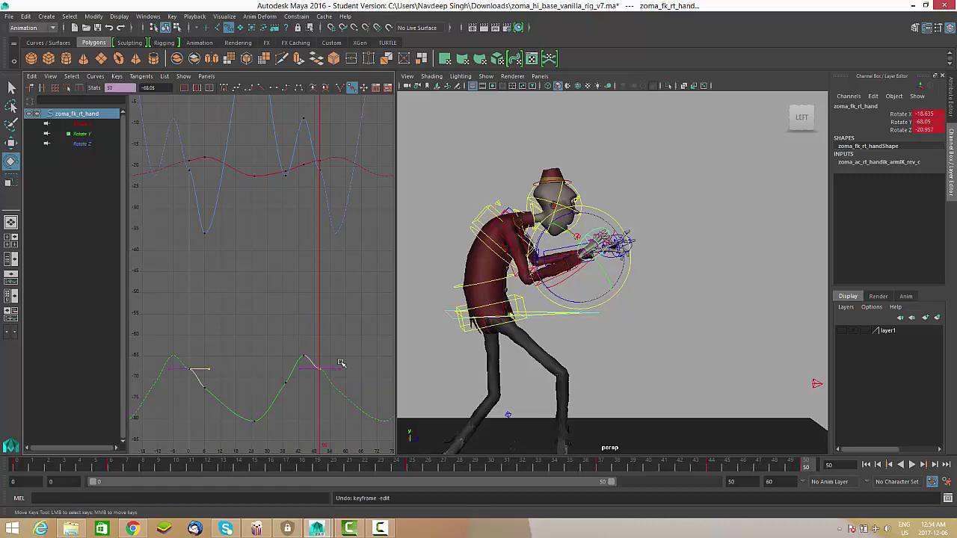
middle_click_drag(305, 294, 321, 381, "alt")
left_click_drag(350, 257, 325, 259)
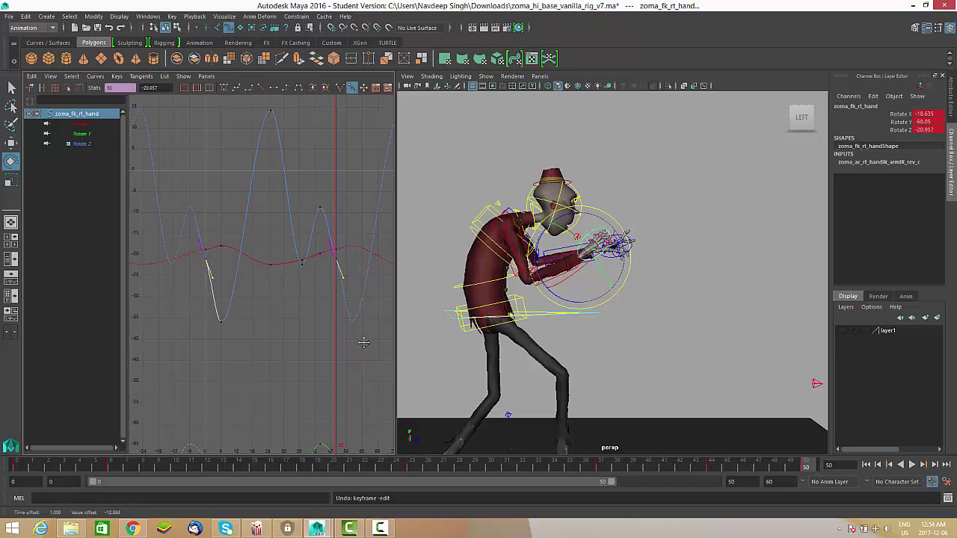
Check the walk cycle in playback, then rotate and key the right hand at frame 9 to about Z 18.2.
left_click(912, 464)
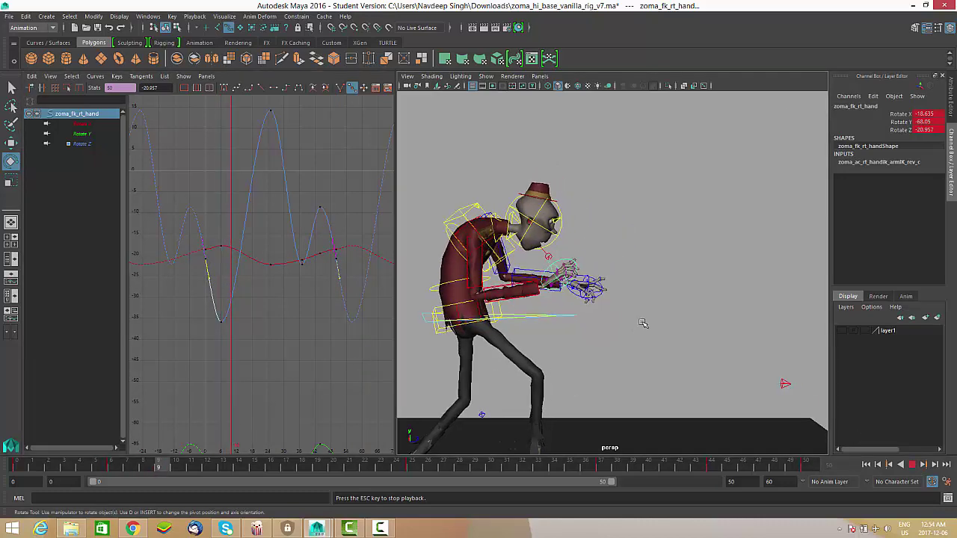
left_click_drag(643, 296, 669, 316, "alt")
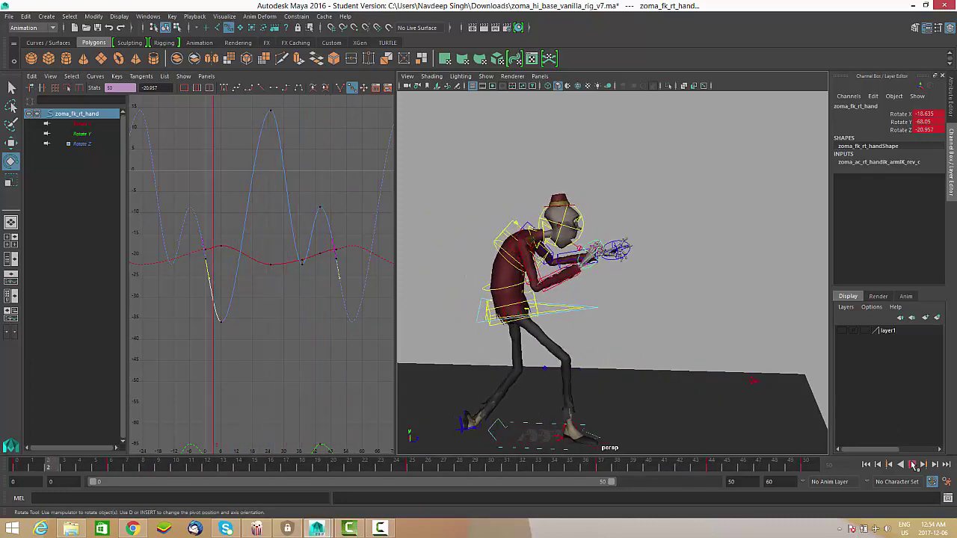
left_click(913, 465)
scroll(542, 300, "up", 1)
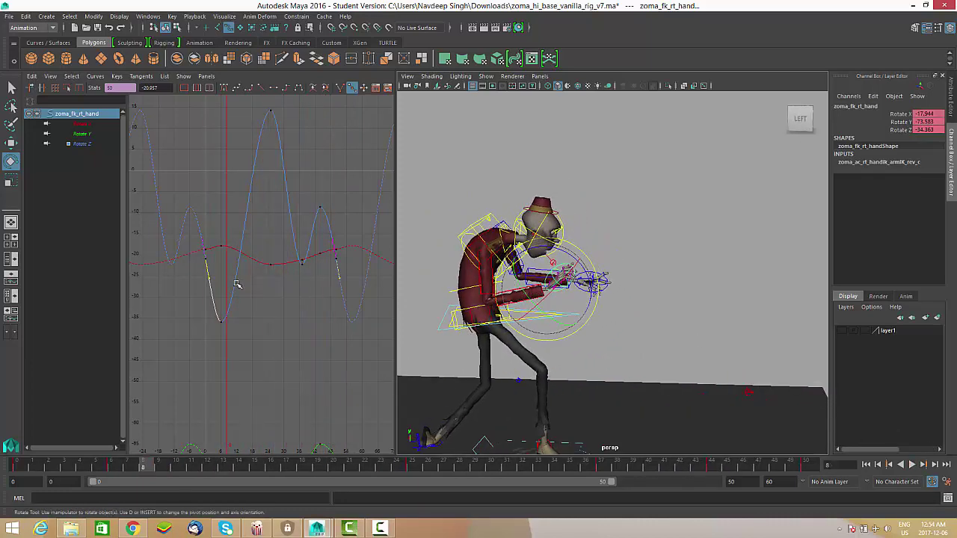
key("alt+v")
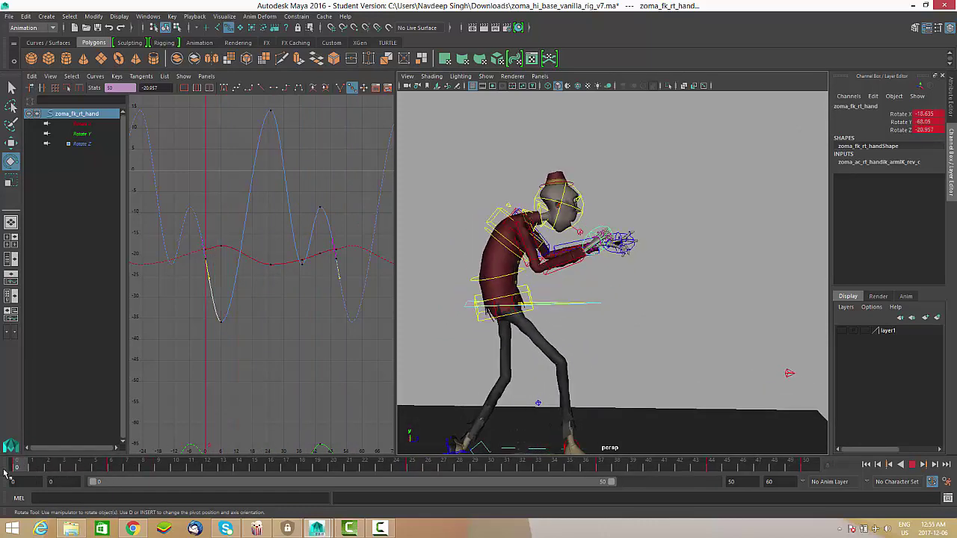
key("alt+v")
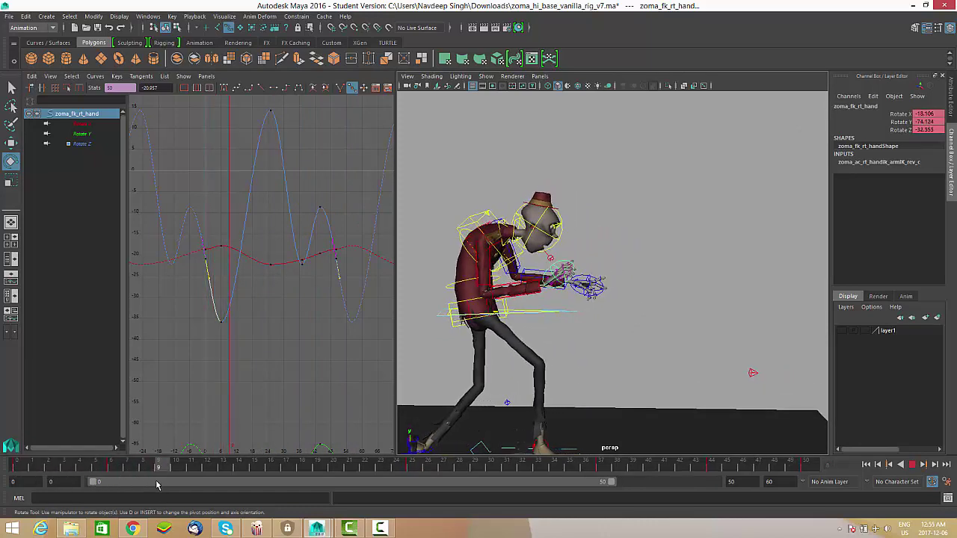
left_click_drag(621, 324, 616, 314, "alt")
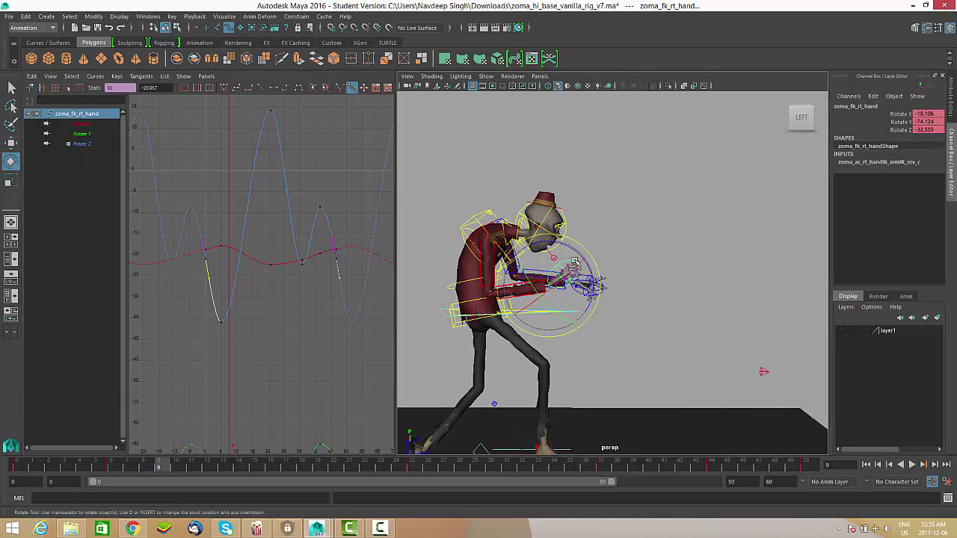
left_click_drag(574, 251, 545, 288)
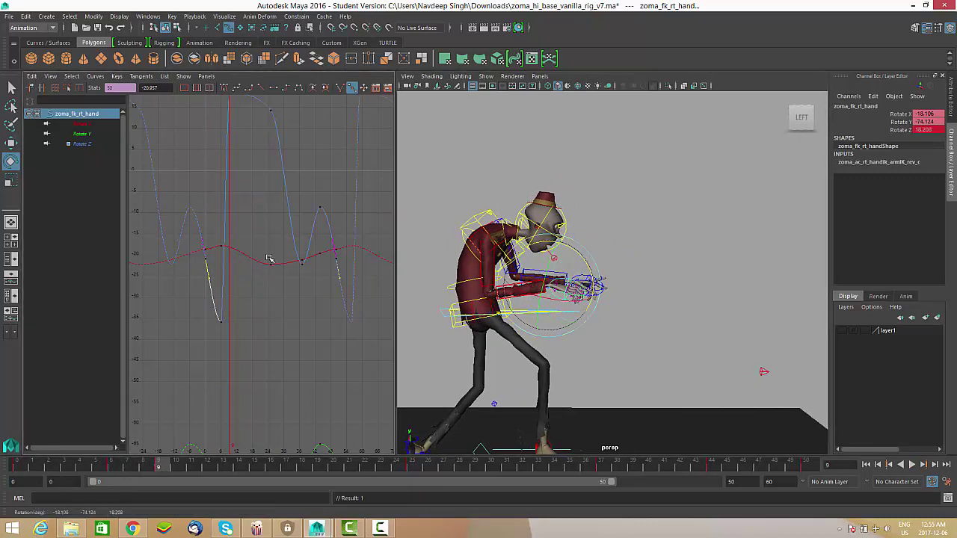
right_click_drag(267, 284, 264, 297, "alt+shift")
scroll(264, 297, "up", 2)
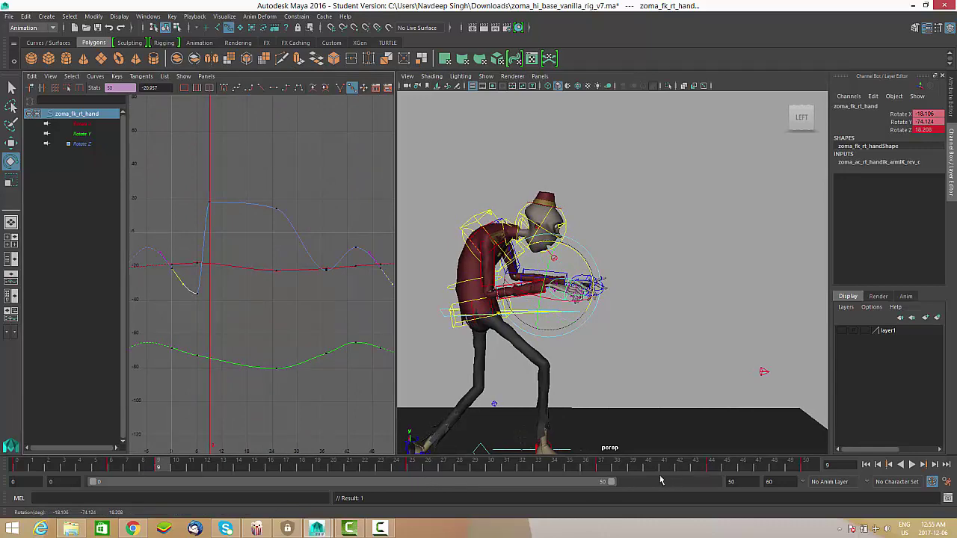
Play back the cycle and move the right hand's rotation keys from frame 6 to frame 2.
key("alt+v")
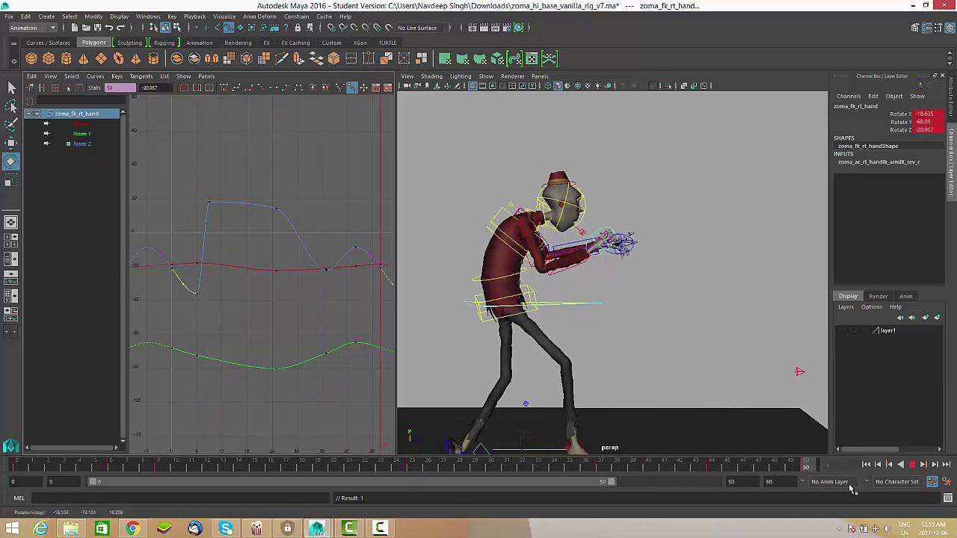
key("alt+v")
key("alt+v")
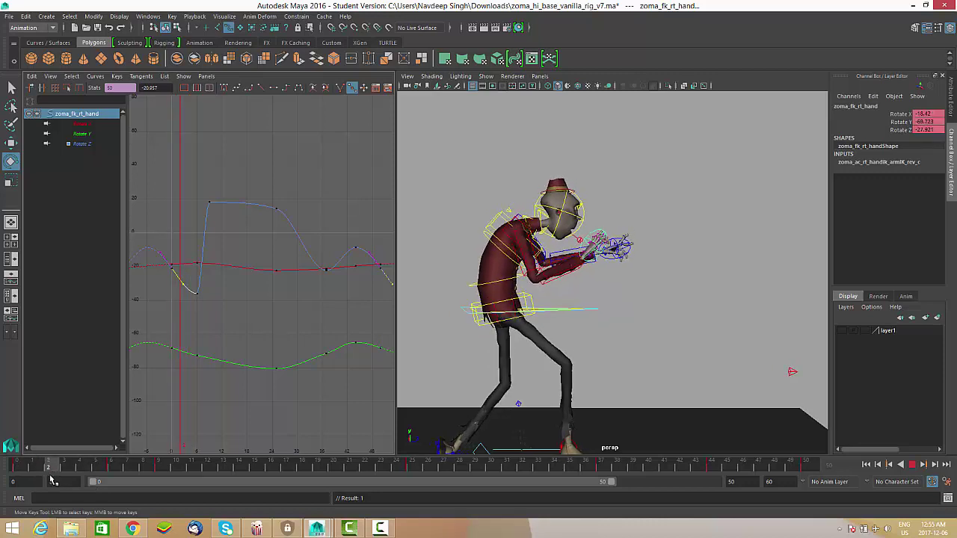
key("alt+v")
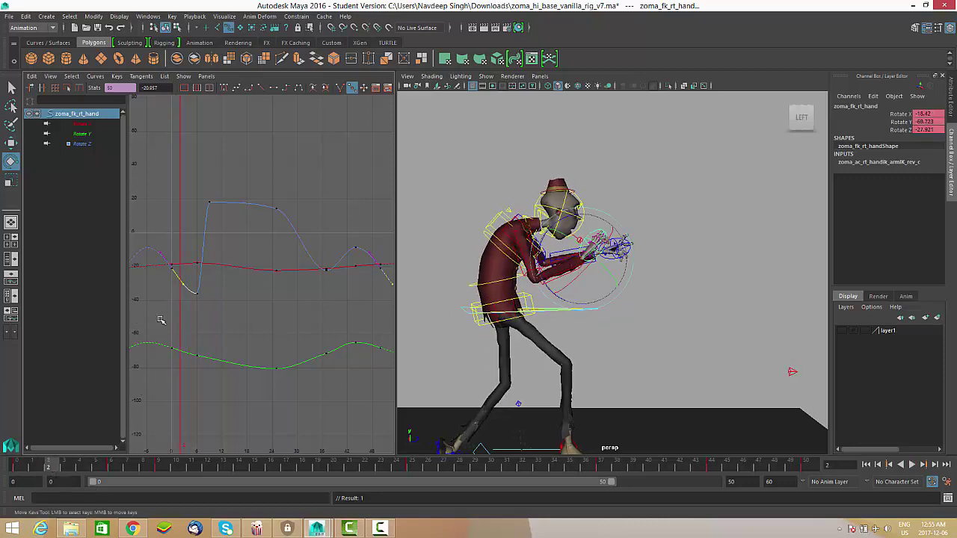
middle_click_drag(159, 320, 186, 325, "alt")
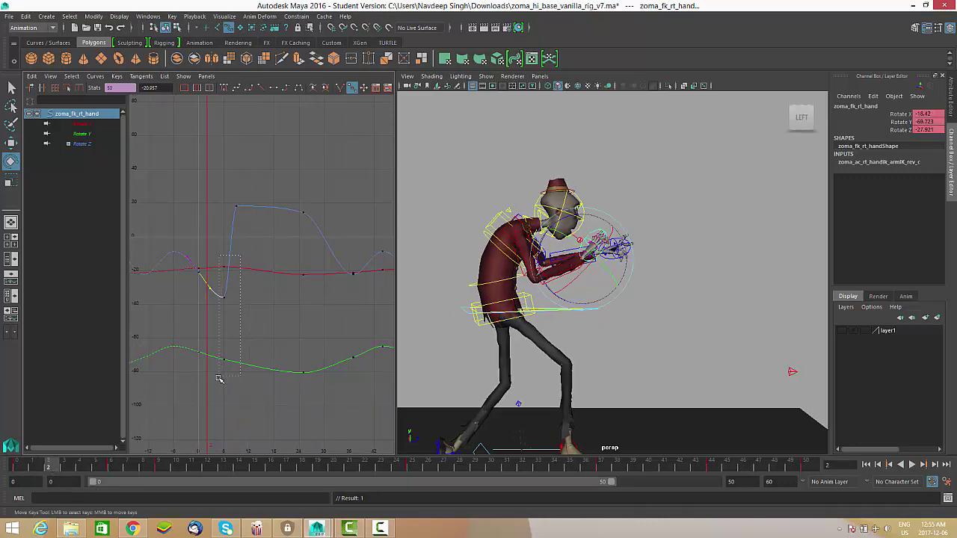
left_click_drag(219, 380, 225, 380)
middle_click_drag(225, 380, 183, 364, "alt")
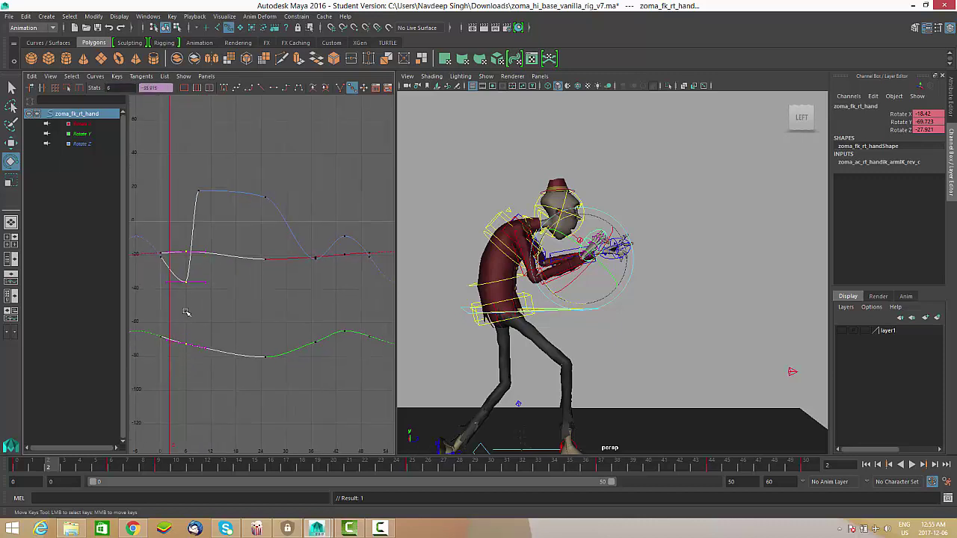
middle_click_drag(204, 312, 223, 332, "alt")
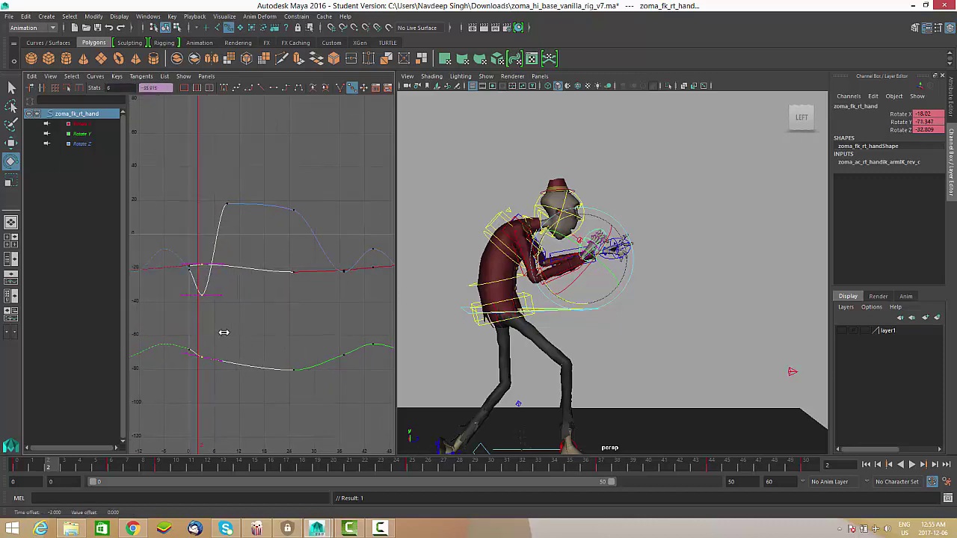
left_click_drag(182, 284, 182, 284)
Adjust the right hand's frame 2 keys to about X -18.4, Y -69.6, Z -23.2, and the Rotate X tangent at frame 0.
middle_click_drag(250, 345, 244, 326, "shift")
right_click_drag(236, 351, 254, 302, "alt")
middle_click_drag(244, 329, 243, 307, "shift")
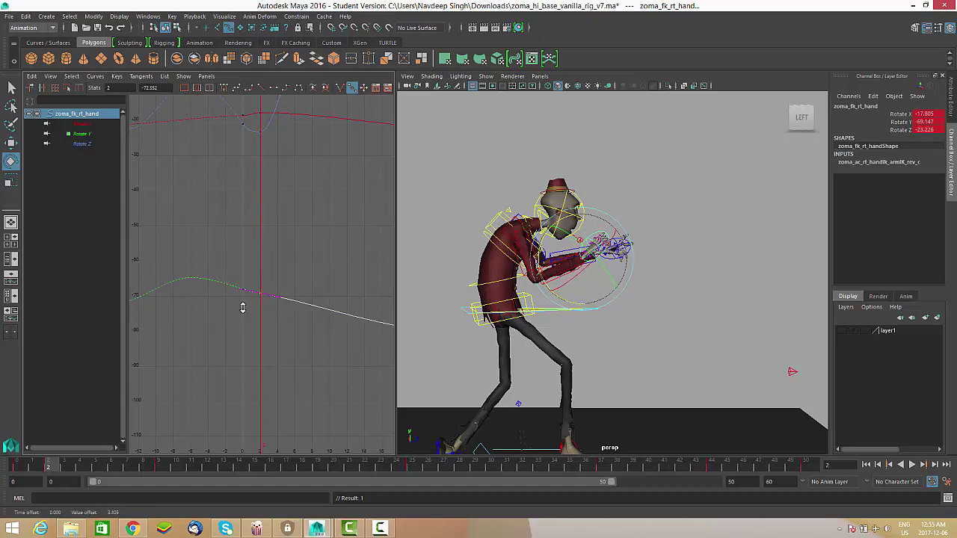
middle_click_drag(243, 129, 235, 310, "alt")
right_click_drag(235, 309, 264, 291, "alt")
left_click_drag(264, 291, 240, 322)
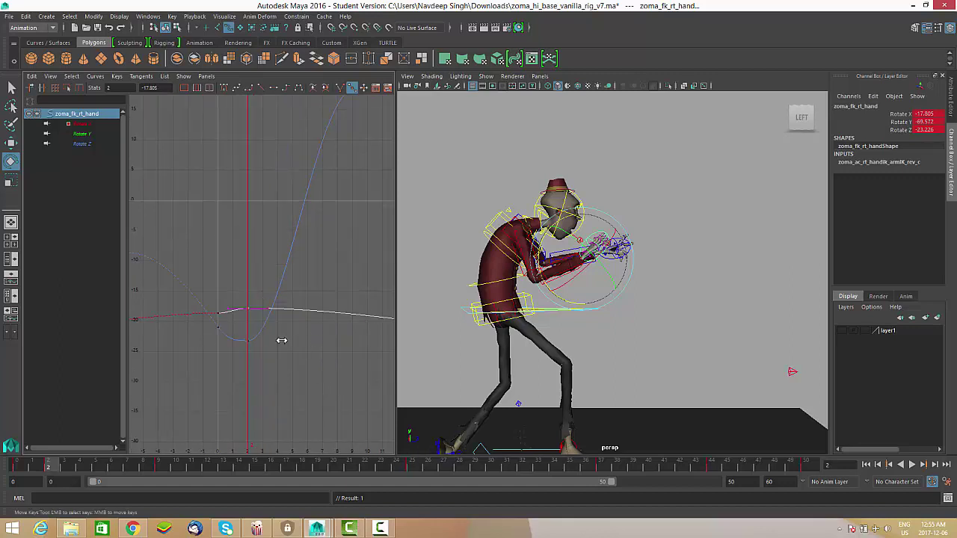
right_click_drag(280, 339, 248, 315, "alt+shift")
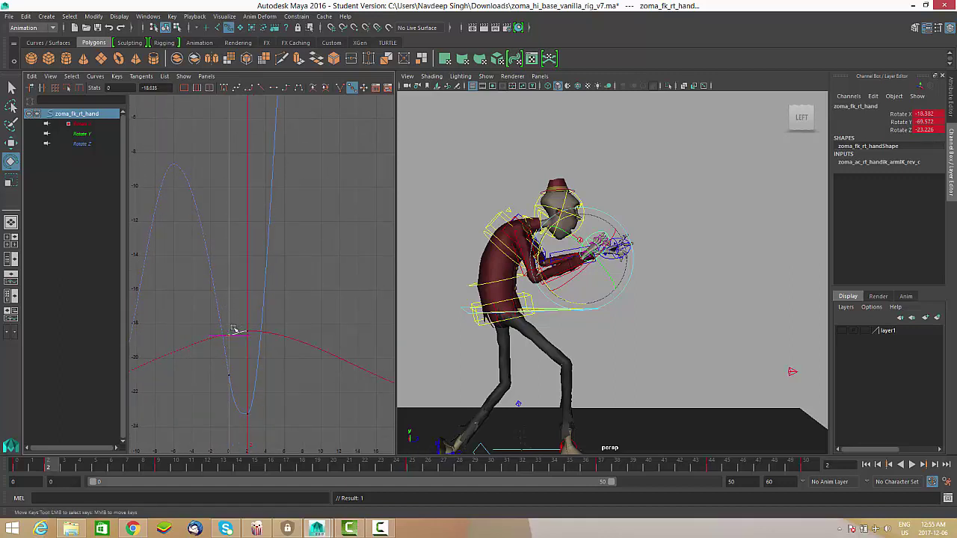
middle_click_drag(276, 380, 251, 362, "alt")
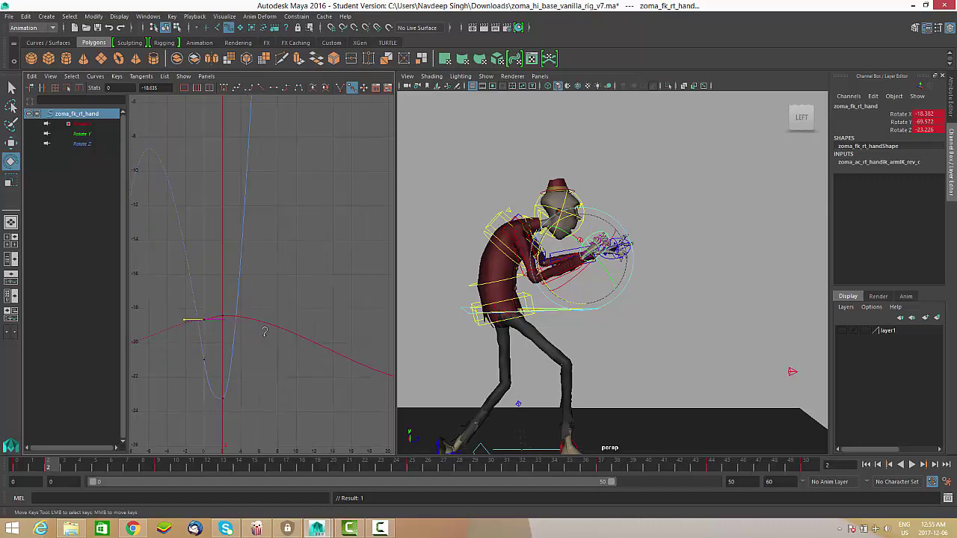
Move the right hand's Rotate Z key from frame 9 to frame 11 at about 12 and tilt the frame 25 tangent downward.
right_click_drag(266, 332, 276, 267, "alt+shift")
left_click_drag(268, 153, 264, 159)
middle_click_drag(341, 204, 285, 269, "alt")
right_click_drag(285, 269, 272, 255, "alt")
middle_click_drag(287, 281, 287, 281, "shift")
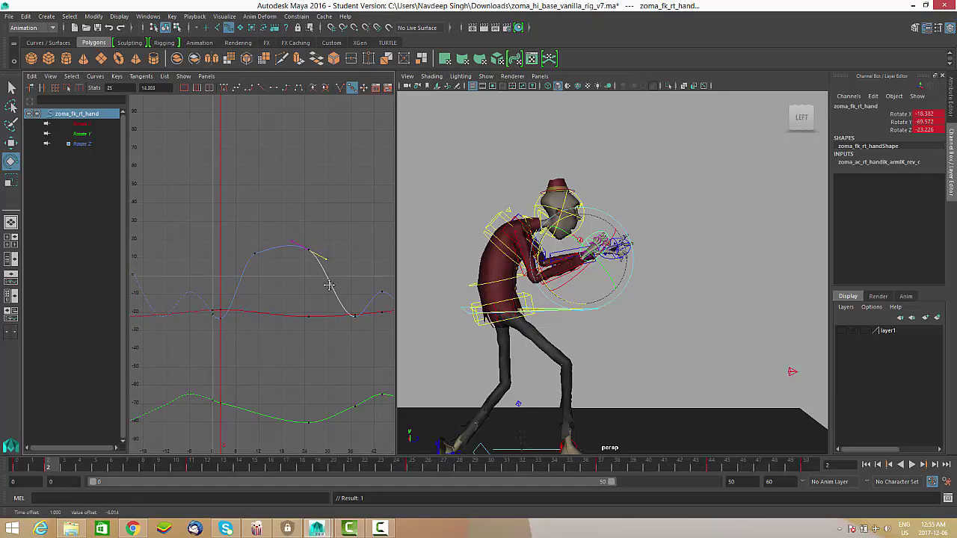
Play the walk cycle and examine the arm and hand motion from the front, the side and close up.
left_click(903, 466)
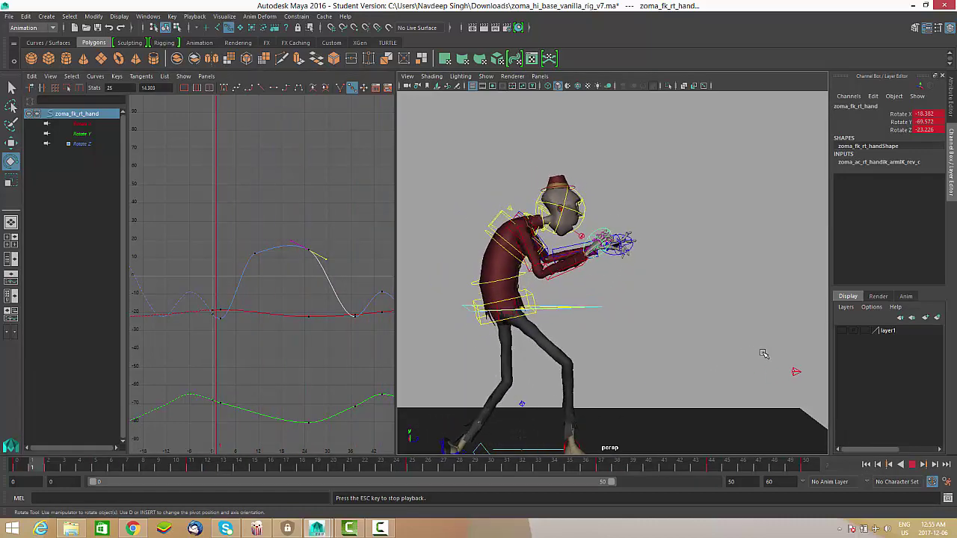
left_click_drag(752, 357, 640, 355, "alt")
right_click_drag(639, 355, 690, 365, "alt")
middle_click_drag(690, 365, 677, 348, "alt")
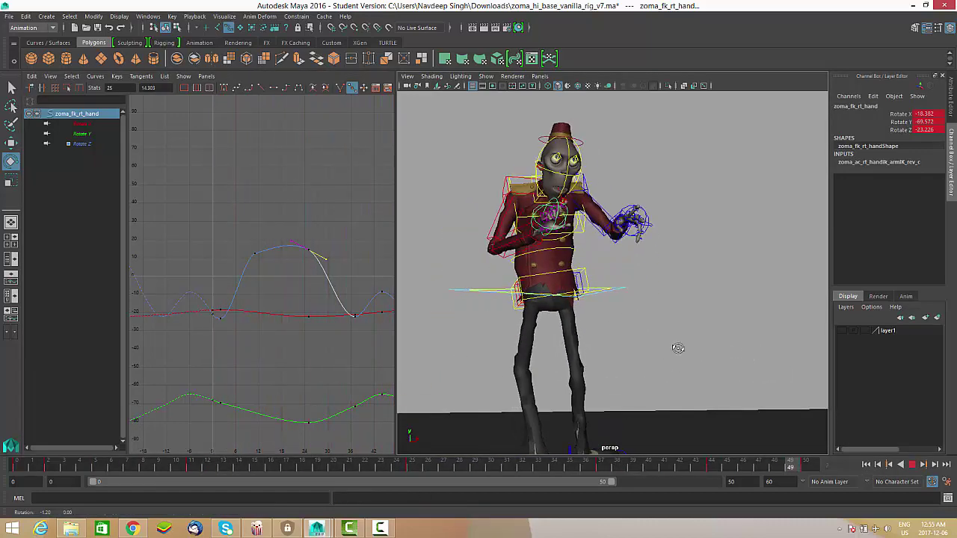
left_click_drag(678, 348, 756, 389, "alt")
right_click_drag(756, 389, 708, 366, "alt")
middle_click_drag(707, 365, 864, 399, "alt")
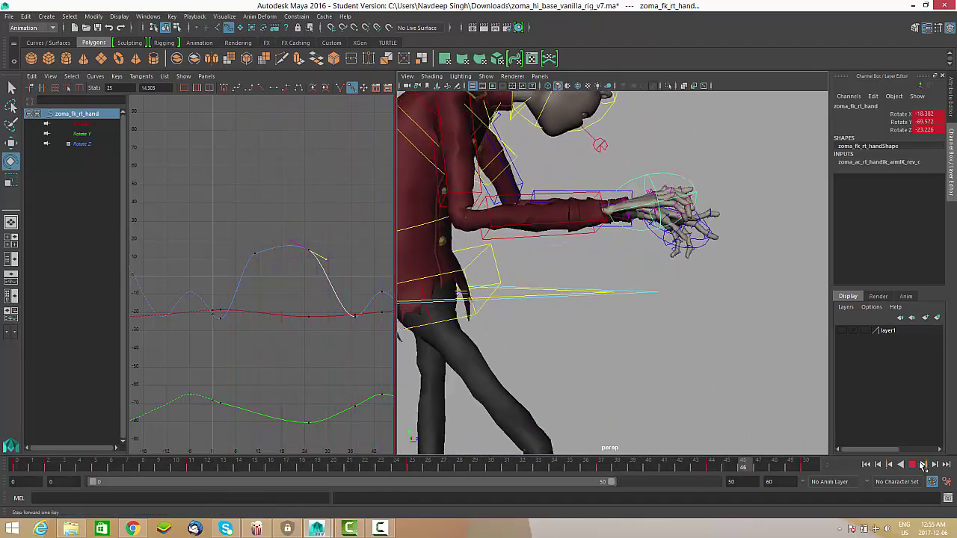
key("Escape")
Select all finger and thumb controls of the right hand, leaving out the hand control.
left_click_drag(676, 331, 635, 374, "alt")
right_click_drag(635, 359, 688, 366, "alt")
left_click_drag(688, 359, 724, 295, "alt")
left_click(724, 294)
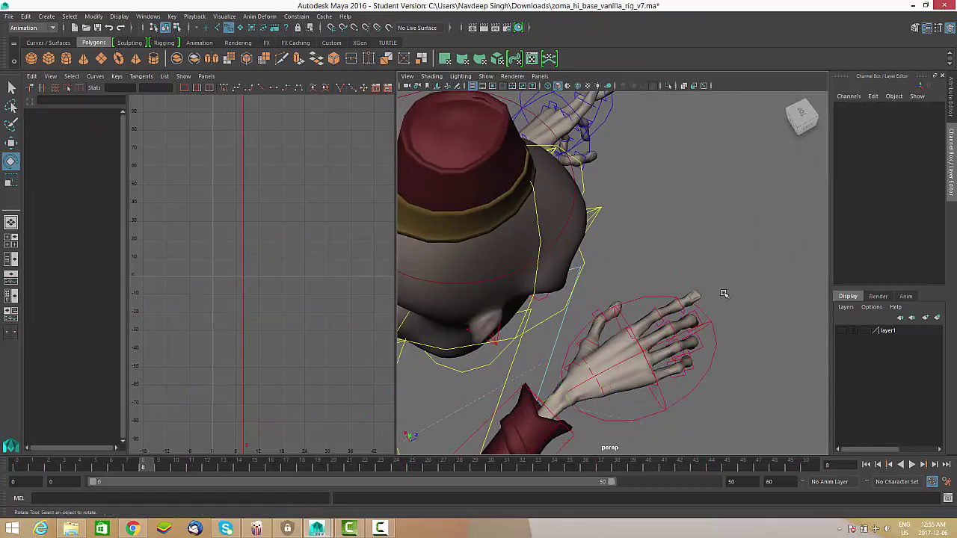
left_click(627, 388)
left_click_drag(627, 388, 615, 292, "alt")
left_click(613, 287)
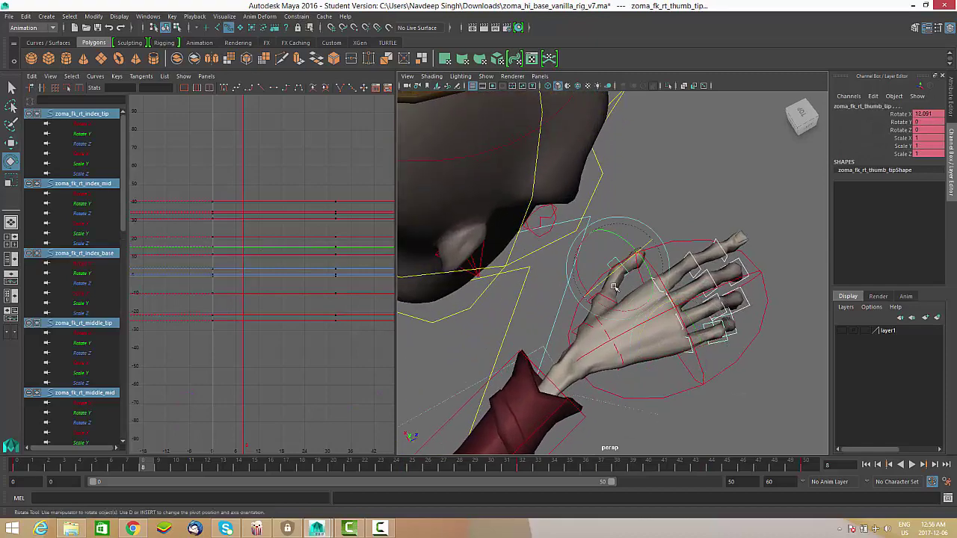
key("w")
left_click(612, 301)
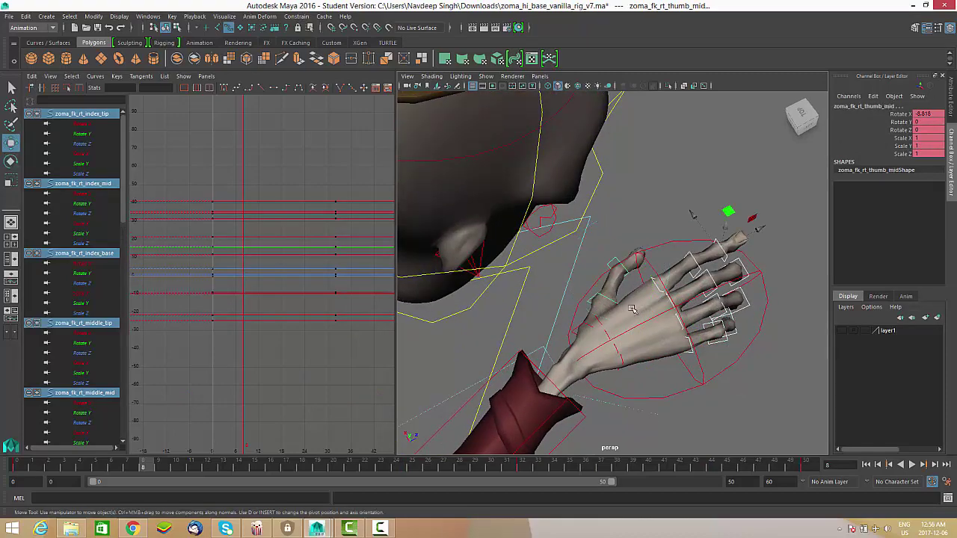
Add the left hand's finger and thumb controls to the selection, leaving out the left hand control.
left_click_drag(612, 301, 663, 308, "alt")
middle_click_drag(663, 308, 631, 341, "alt")
right_click_drag(632, 341, 736, 420, "alt")
left_click_drag(677, 366, 697, 299, "alt")
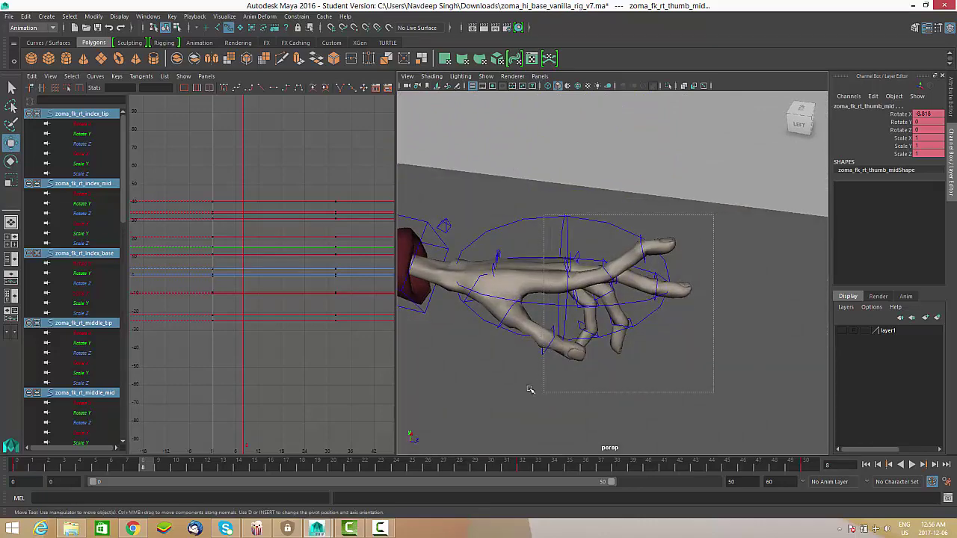
left_click_drag(514, 382, 517, 378, "shift")
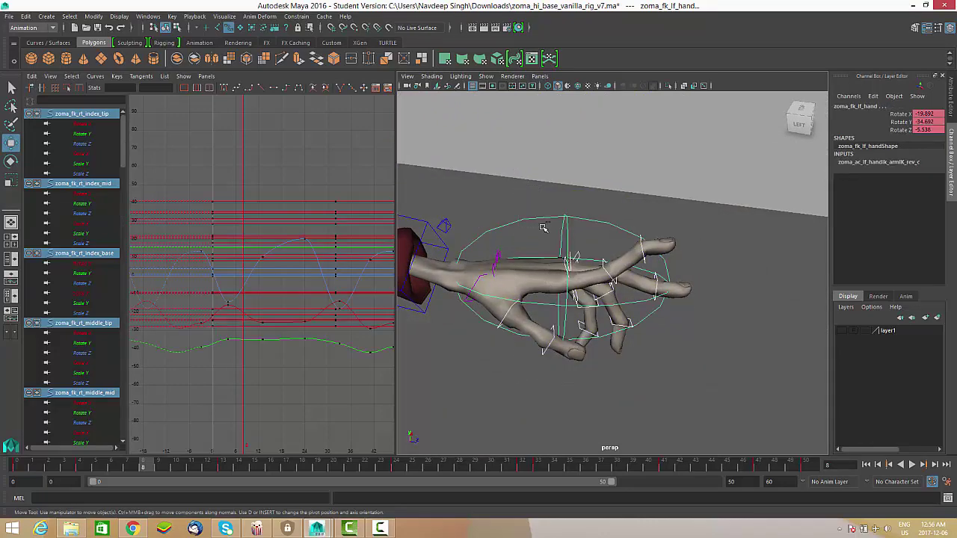
left_click_drag(543, 227, 537, 215, "shift")
right_click_drag(598, 356, 530, 331, "alt")
middle_click_drag(483, 423, 486, 363, "alt")
right_click_drag(613, 404, 542, 378, "alt")
left_click_drag(542, 377, 540, 352, "alt")
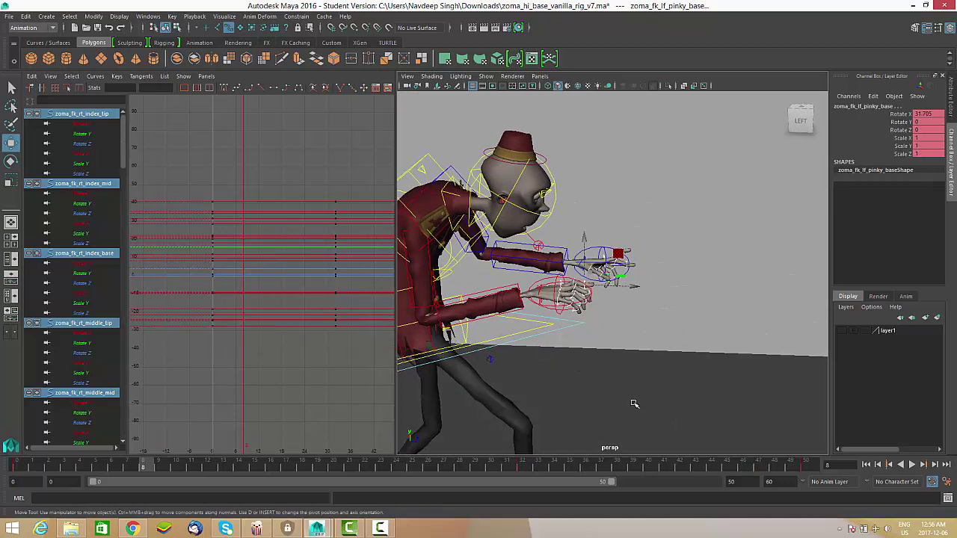
Rotate and key the selected finger controls of both hands at frame 4, with the left pinky base at about X 27.
key("e")
left_click_drag(634, 404, 603, 195, "alt")
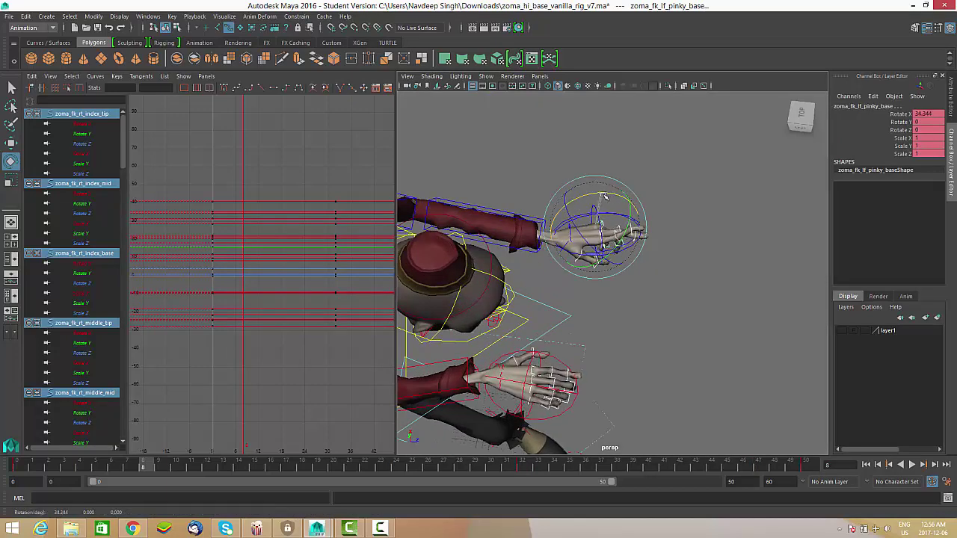
key("ctrl+z")
left_click_drag(630, 363, 576, 337, "alt")
right_click_drag(577, 337, 582, 338, "alt")
key("alt+v")
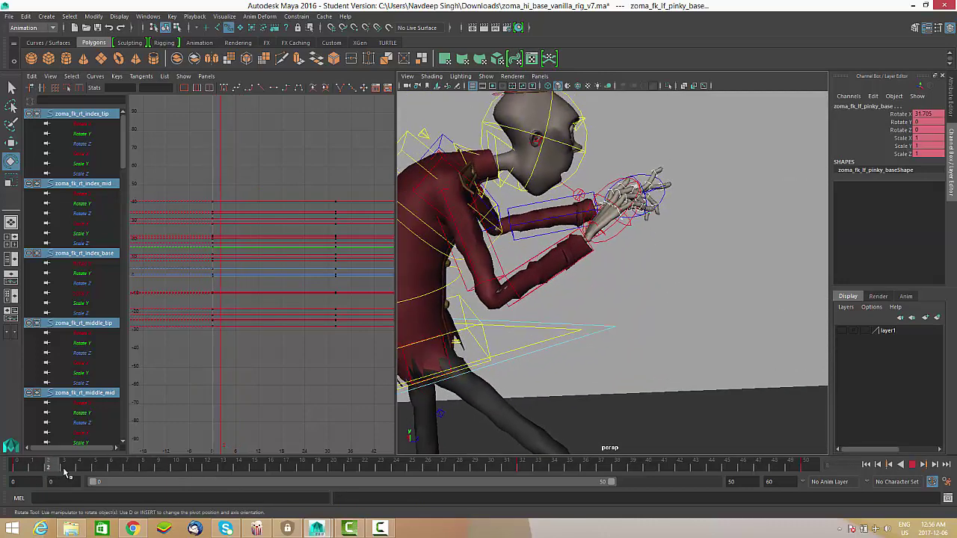
key("alt+v")
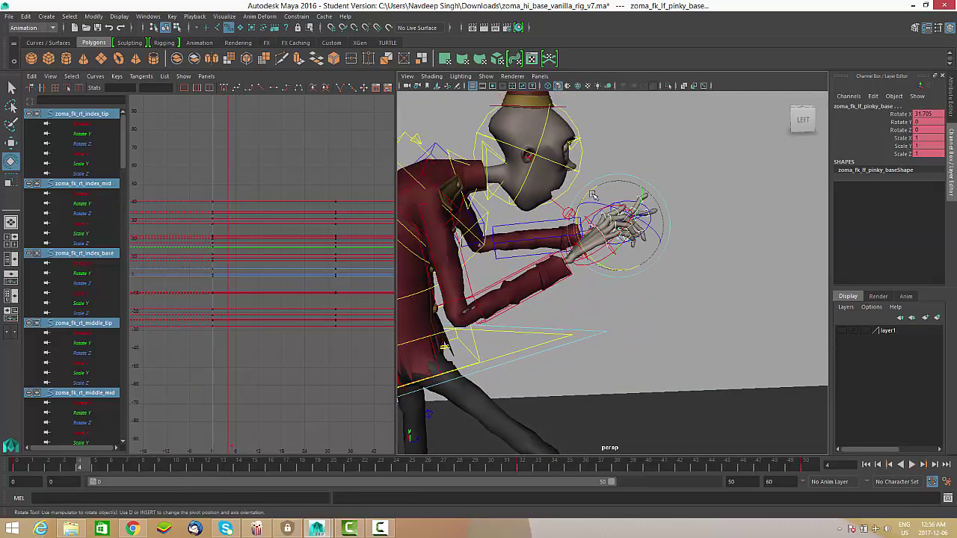
left_click_drag(592, 191, 612, 294)
left_click_drag(87, 467, 284, 467)
mouse_move(149, 467)
left_mouse_down()
mouse_move(132, 467)
mouse_move(158, 468)
left_mouse_up()
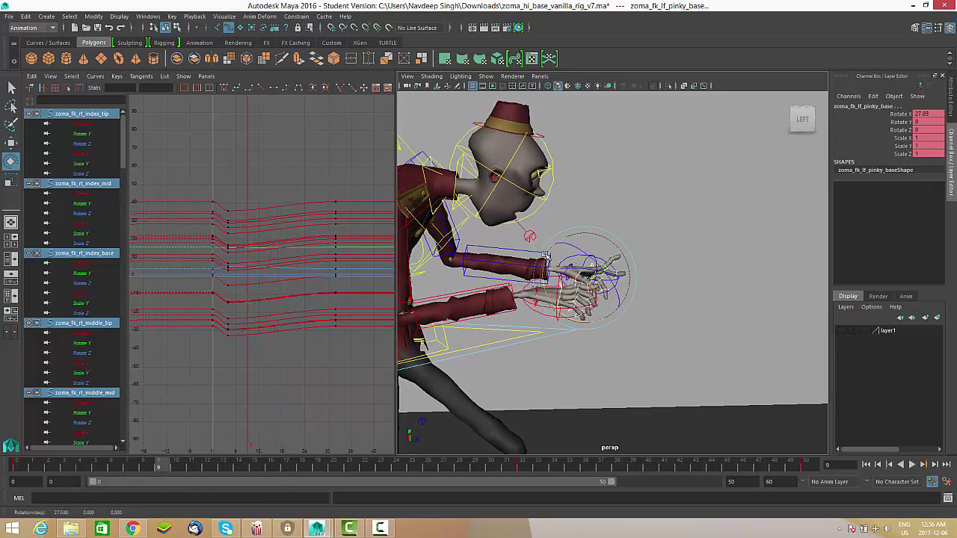
Rotate the selected finger controls at frames 9 and 22, bringing the left pinky base to about X 23 and X 43.
left_click_drag(545, 255, 543, 261)
key("alt+v")
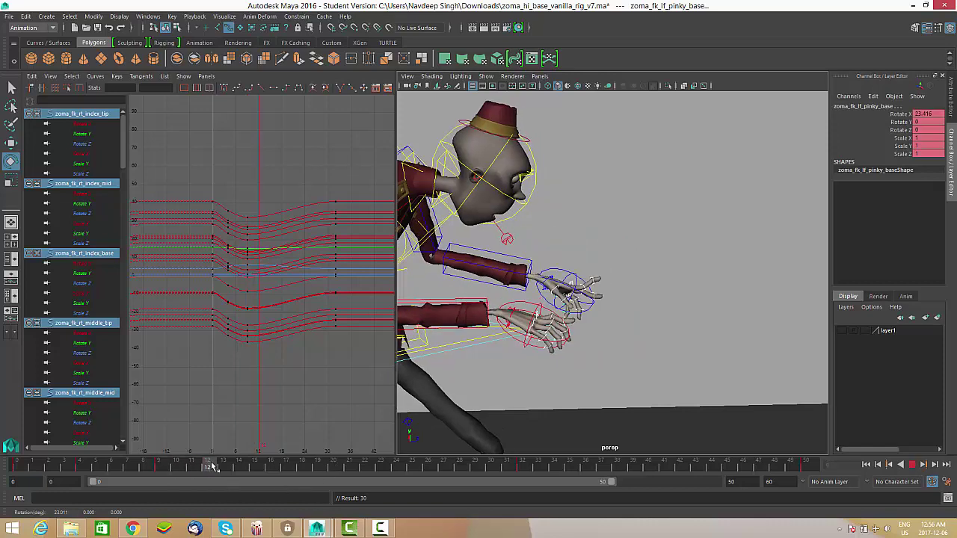
left_click(366, 465)
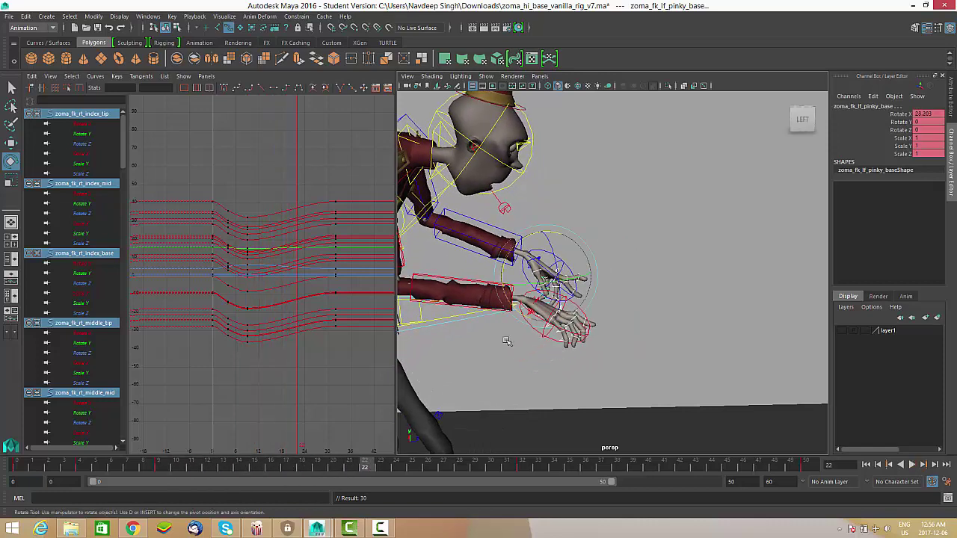
left_click_drag(528, 238, 545, 240)
key("alt+v")
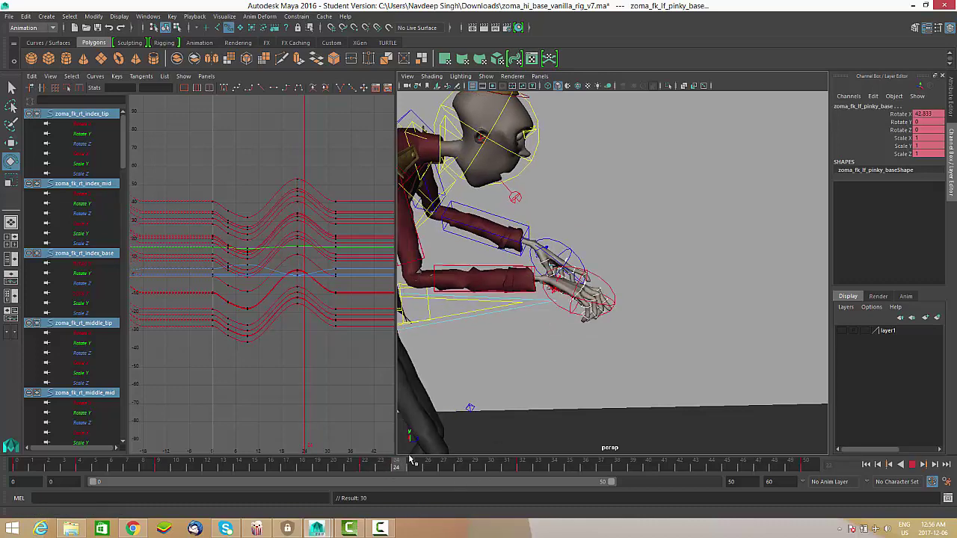
Move the finger keys at frame 32 to frame 34 and rotate the fingers there, with the left pinky base at X 22.818.
left_click(523, 468)
left_click_drag(534, 464, 554, 466)
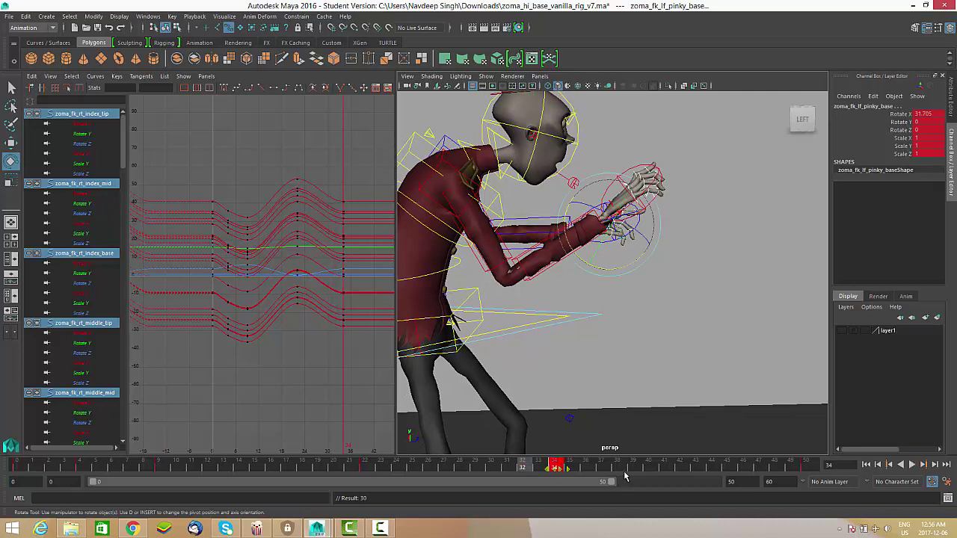
key("alt+v")
left_click(554, 465)
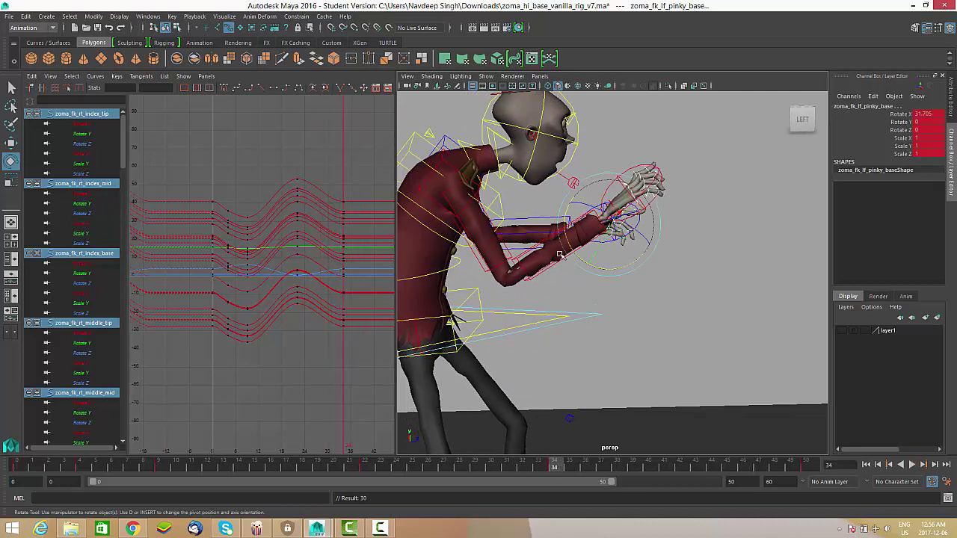
left_click_drag(576, 255, 582, 261)
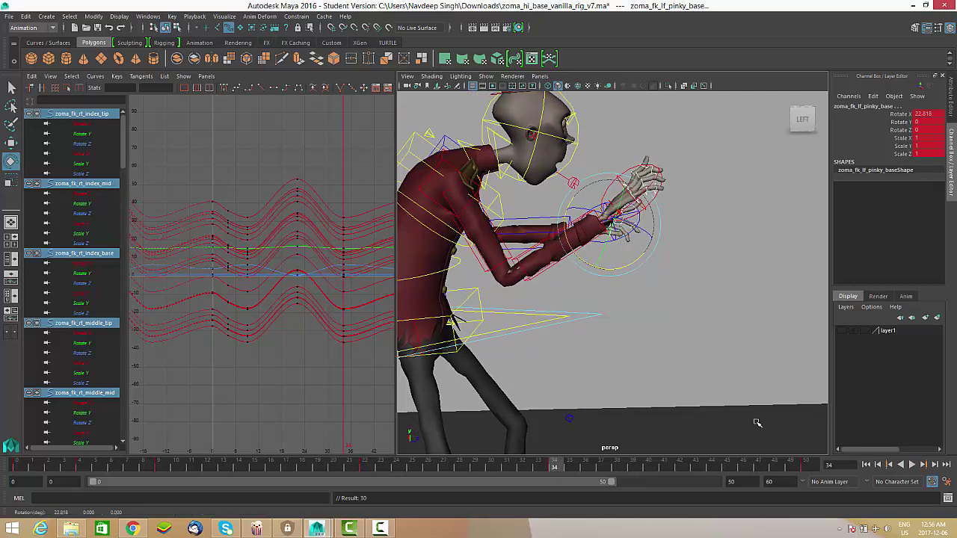
Rotate the selected finger controls at frame 42, with the left pinky base at X 38.78.
left_click_drag(561, 467, 682, 464)
middle_click_drag(652, 354, 644, 354, "alt")
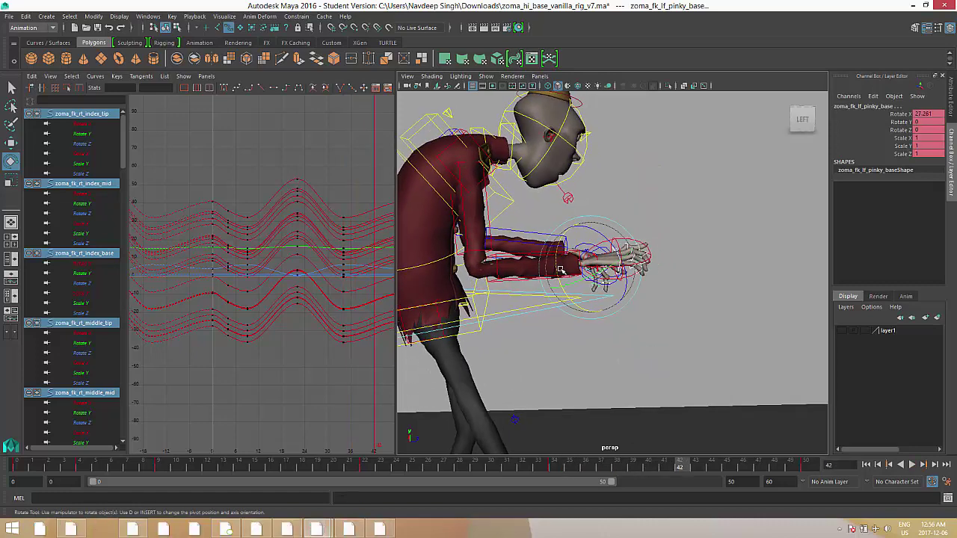
left_click_drag(558, 265, 557, 262)
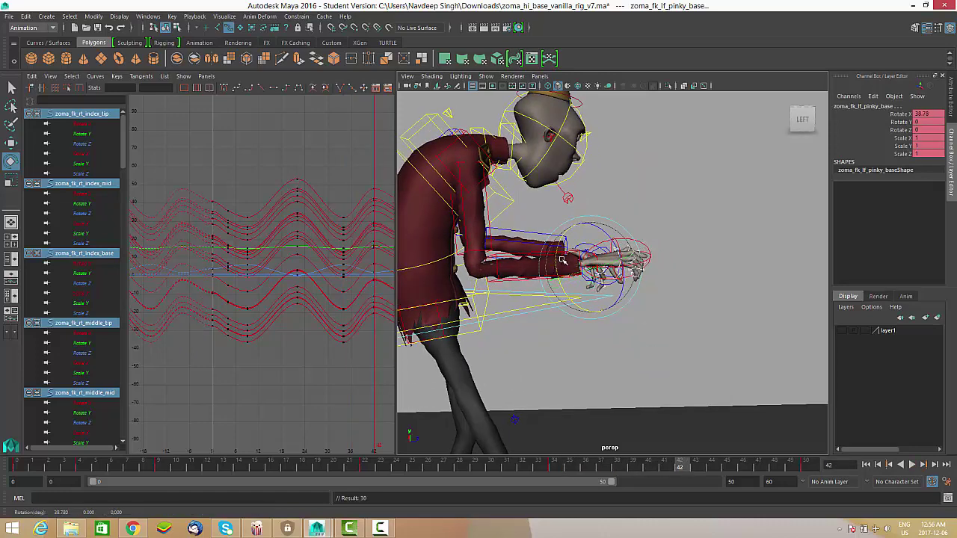
left_click_drag(706, 373, 725, 381, "alt")
Play the walk cycle with the NURBS control curves hidden and examine the finger motion from the front and both sides.
left_click_drag(693, 464, 806, 465)
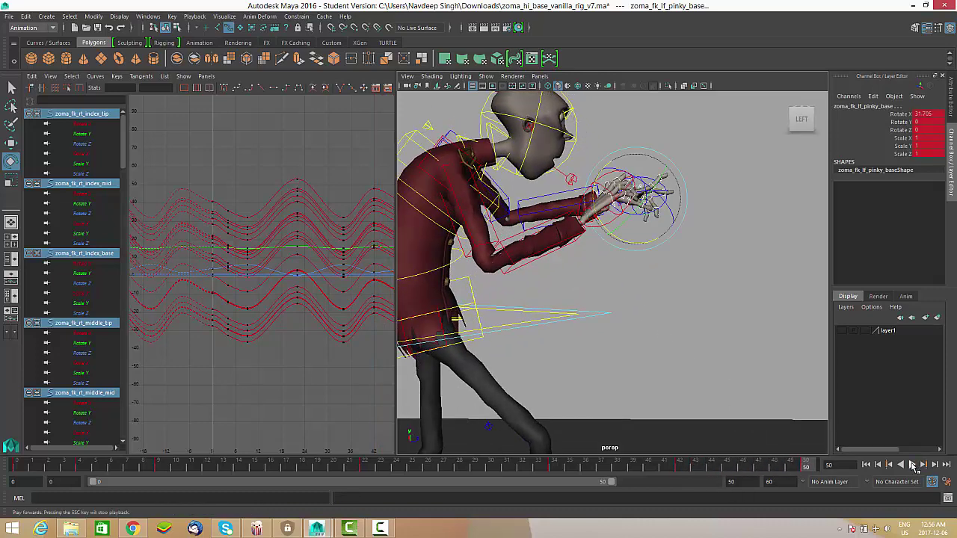
left_click(913, 465)
mouse_move(677, 370)
left_mouse_down("alt")
mouse_move(631, 367)
mouse_move(678, 356)
mouse_move(695, 369)
left_mouse_up("alt")
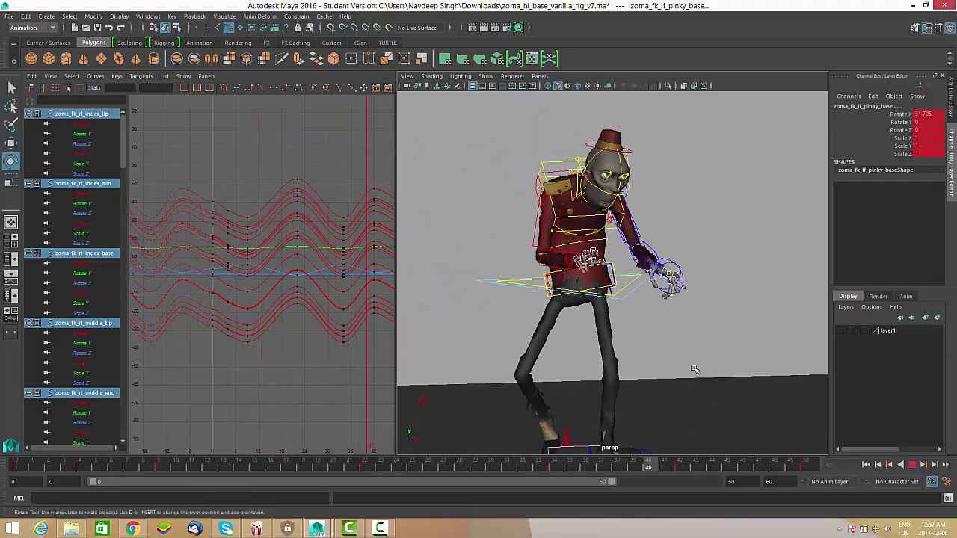
right_click_drag(694, 368, 676, 302, "alt")
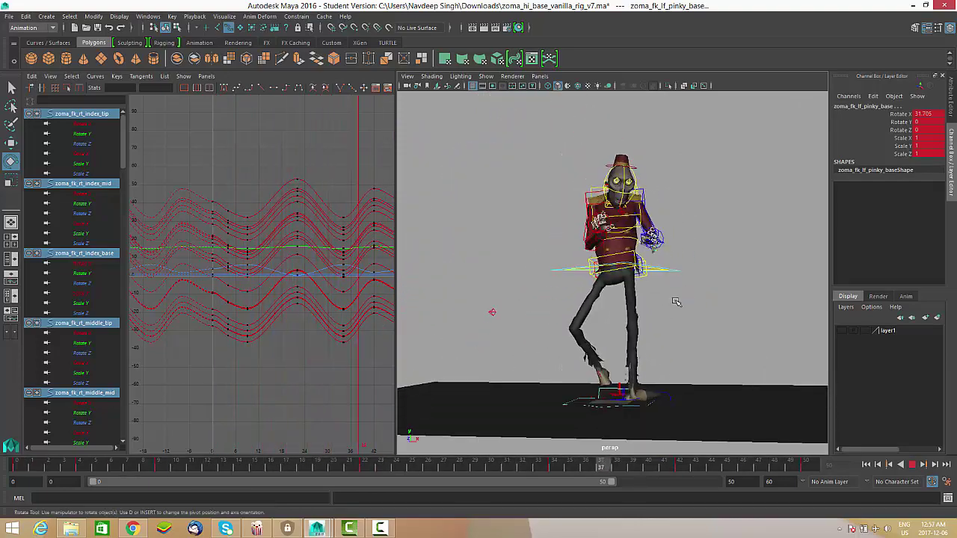
left_click_drag(676, 302, 635, 300, "alt")
left_click(487, 77)
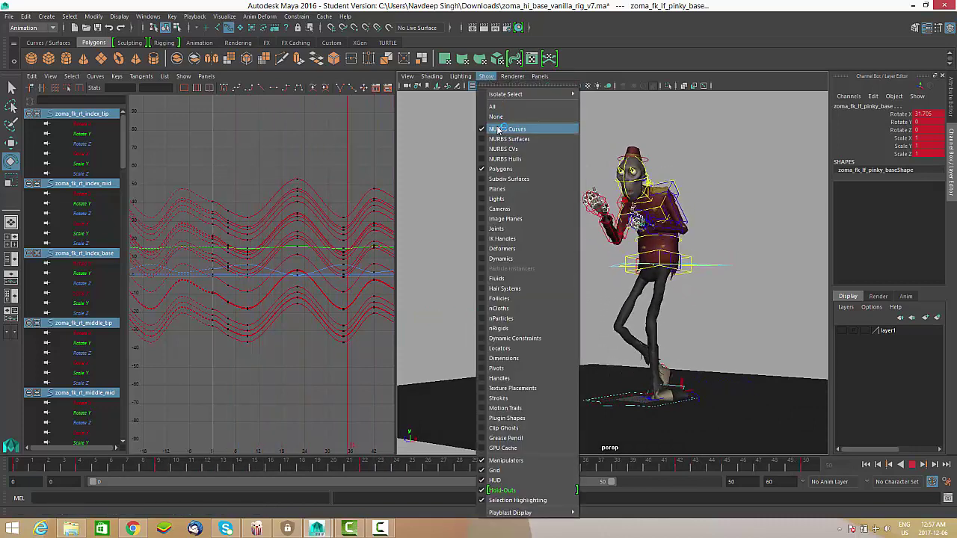
left_click(499, 131)
left_click_drag(695, 256, 743, 427, "alt")
left_click(380, 529)
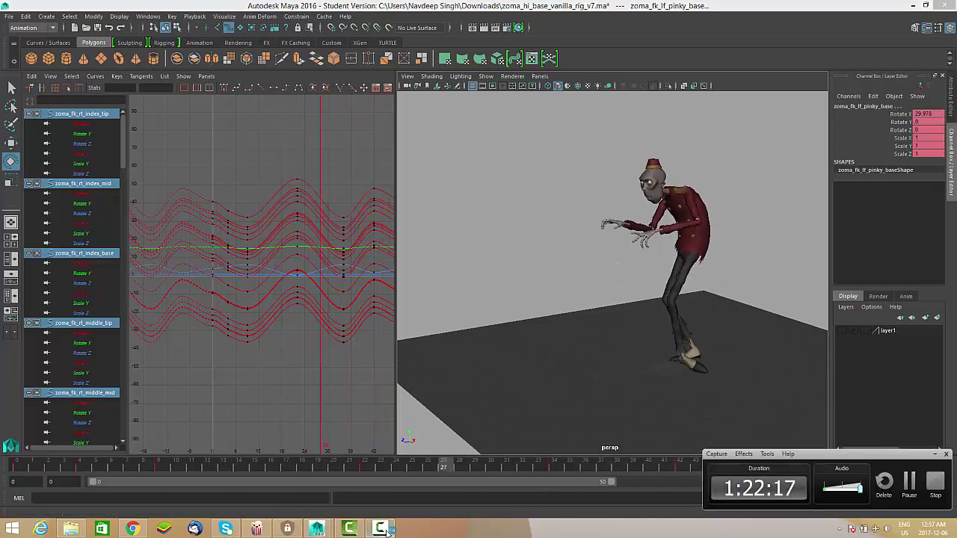
left_click(666, 310)
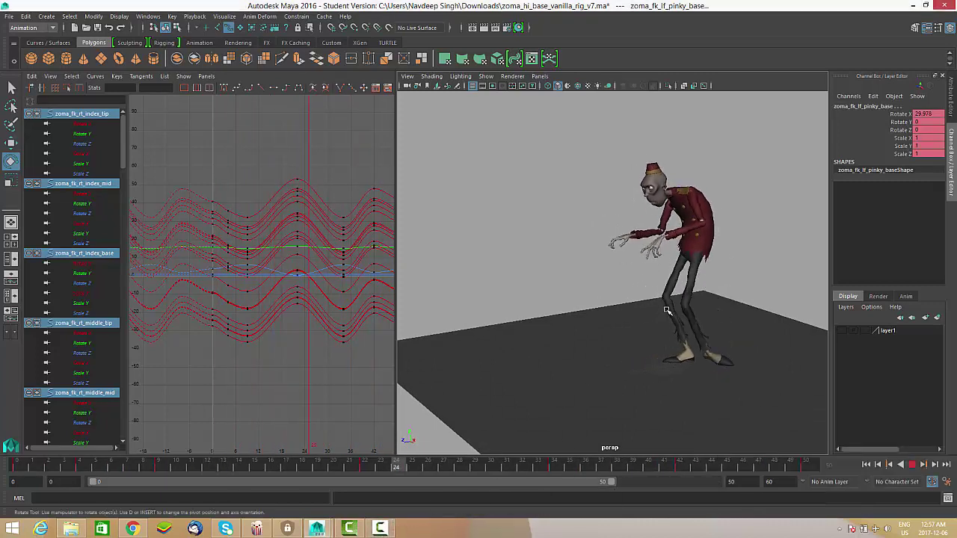
left_click_drag(667, 310, 717, 349, "alt")
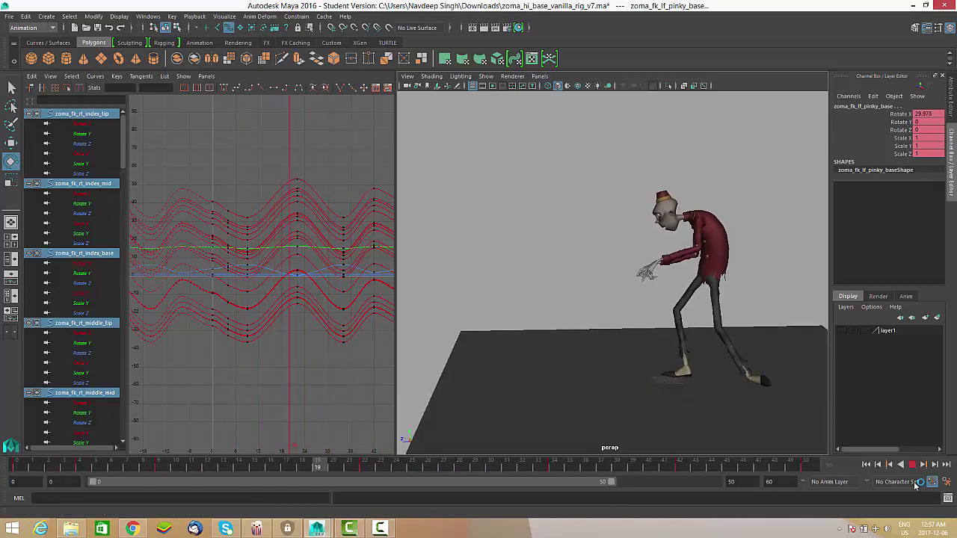
Stop the playback, show the NURBS curves again and select the character's master control on the floor for moving.
left_click(912, 464)
key("e")
left_click_drag(636, 299, 518, 52, "alt")
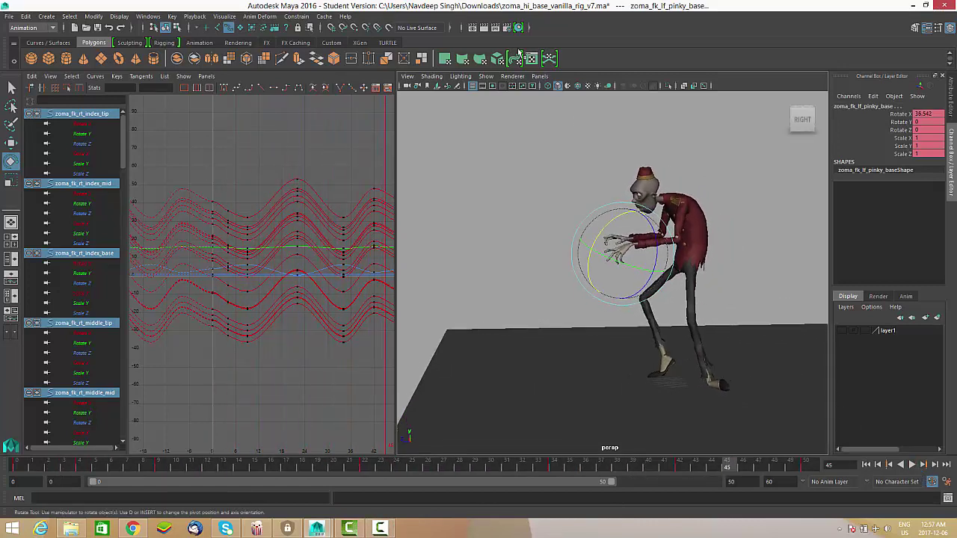
left_click(485, 77)
left_click(516, 121)
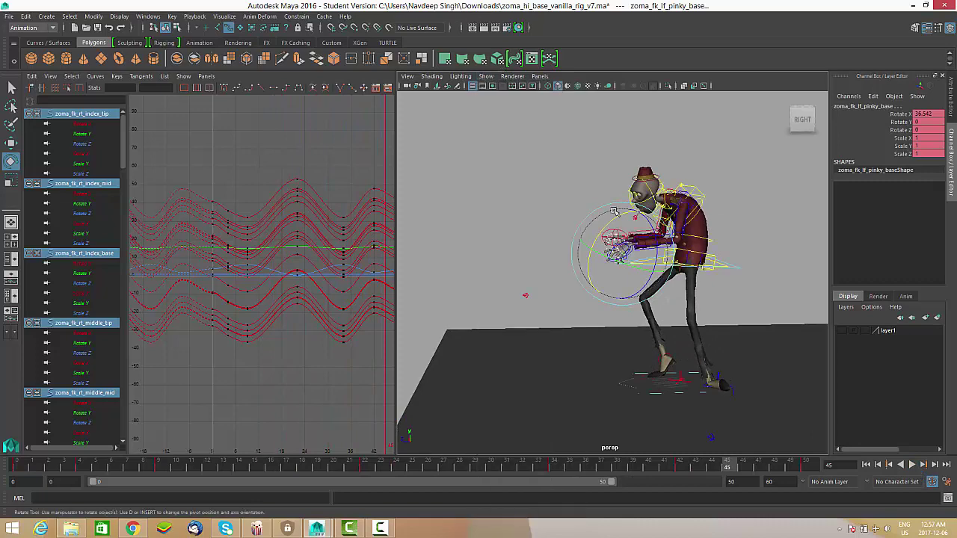
left_click_drag(598, 299, 639, 349, "alt")
left_click(624, 357)
left_click_drag(623, 358, 602, 188, "alt")
key("w")
middle_click_drag(696, 303, 721, 327, "alt")
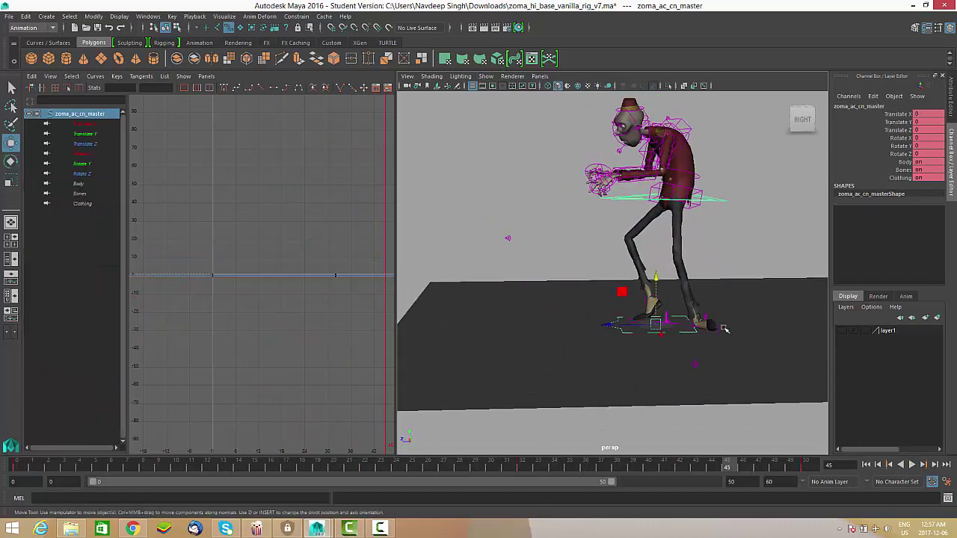
right_click_drag(721, 327, 677, 319, "alt")
middle_click_drag(677, 318, 682, 337, "alt")
Play the walk from the side with the NURBS curves hidden to examine it on the spot, and show the curves again.
left_click(916, 464)
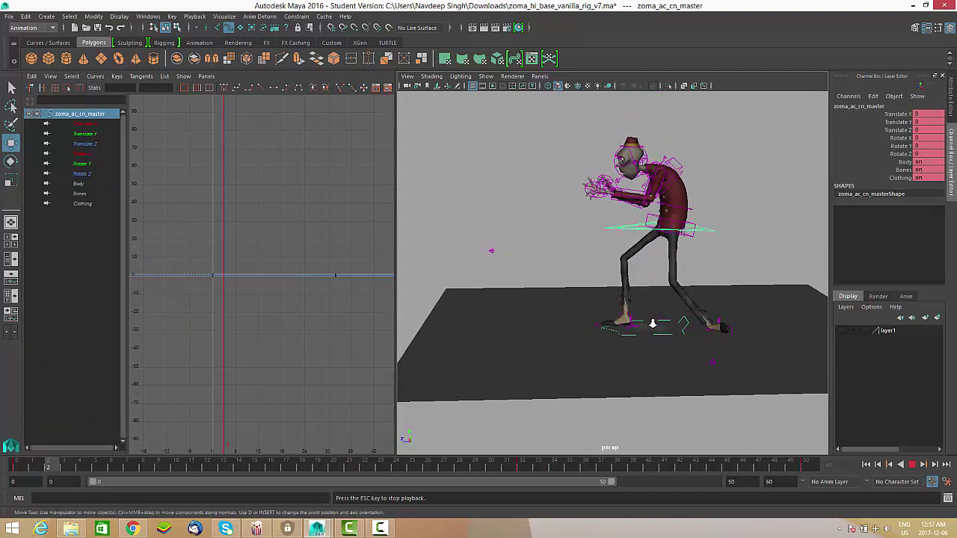
left_click(486, 76)
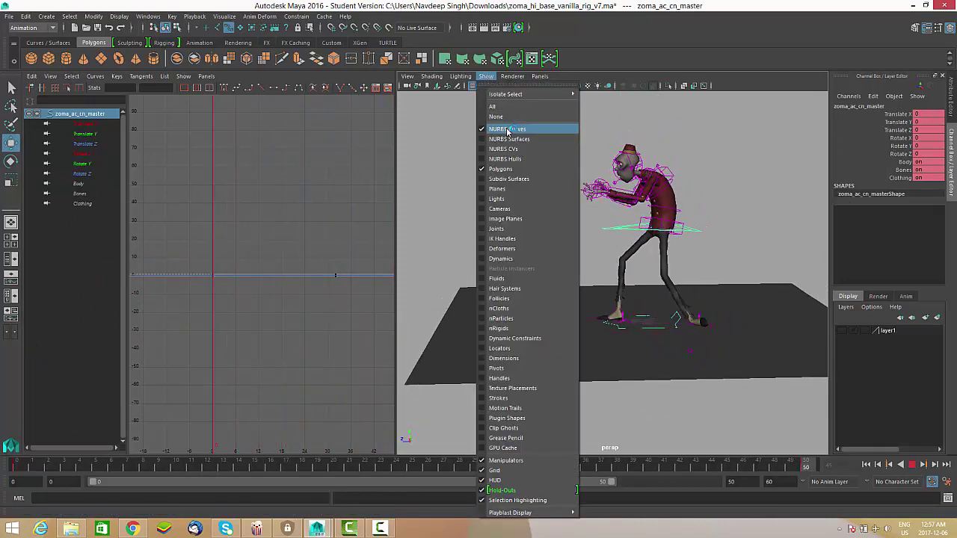
left_click(508, 129)
right_click_drag(653, 235, 626, 241, "alt")
middle_click_drag(627, 241, 629, 253, "alt")
middle_click_drag(664, 311, 668, 324, "alt")
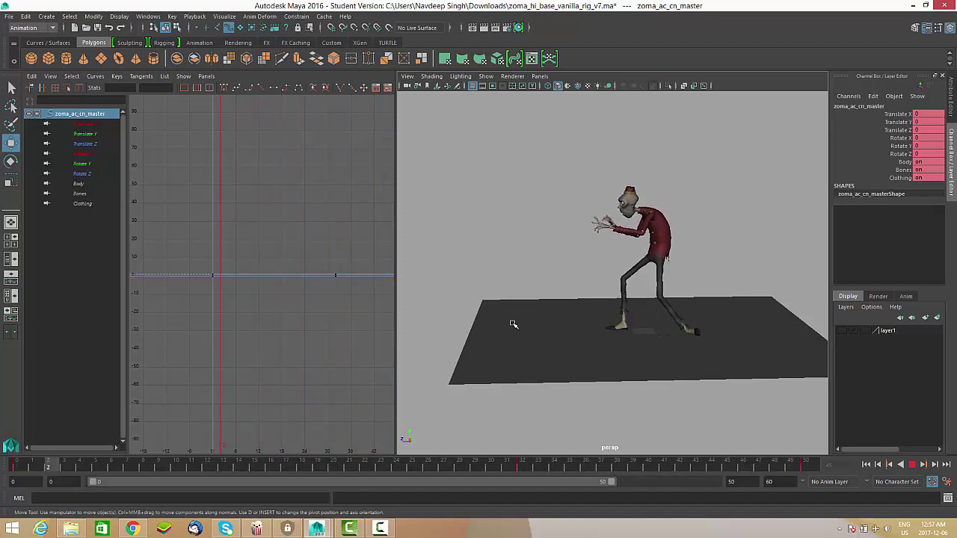
left_click(913, 465)
scroll(642, 331, "up", 3)
left_click(486, 76)
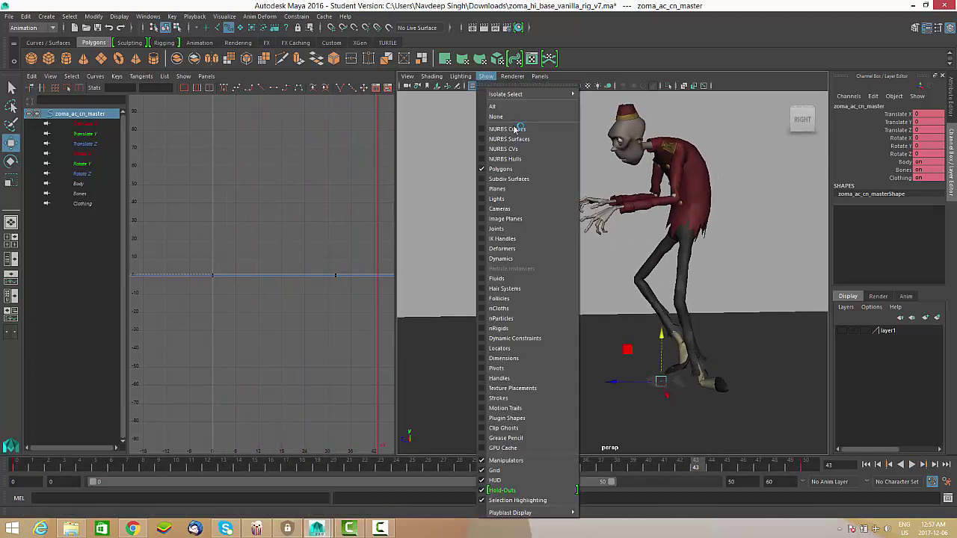
left_click(523, 131)
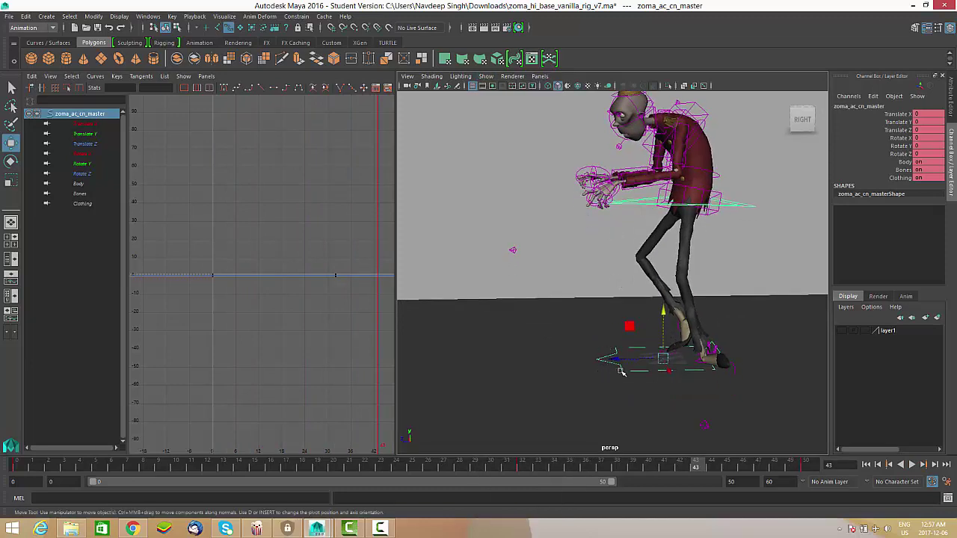
scroll(620, 371, "down", 2)
left_click_drag(610, 352, 638, 335)
key("ctrl+z")
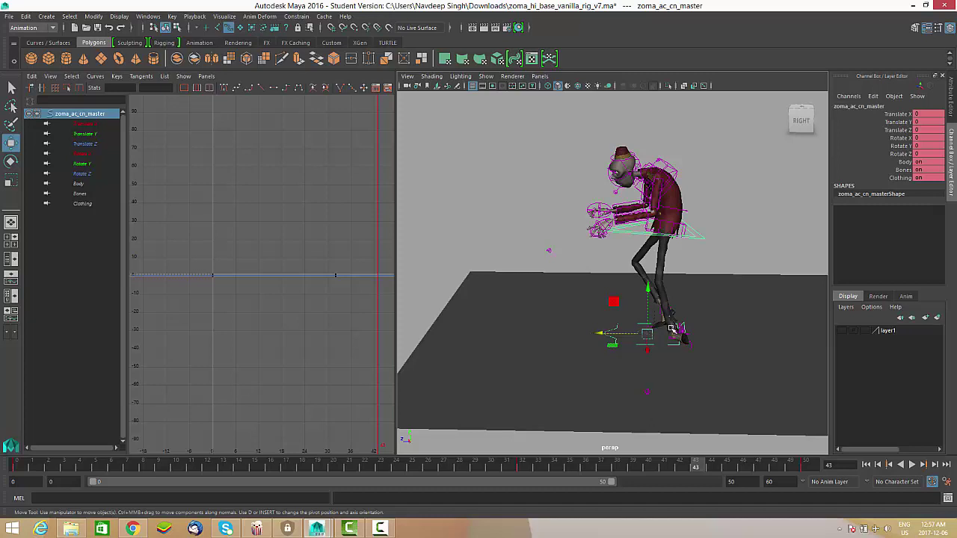
Delete all existing keys of the master control and set a new key on it at frame 0.
left_click_drag(554, 327, 636, 346, "alt")
right_click_drag(636, 346, 677, 355, "alt")
left_click_drag(677, 355, 432, 369, "alt")
left_click_drag(163, 460, 17, 465)
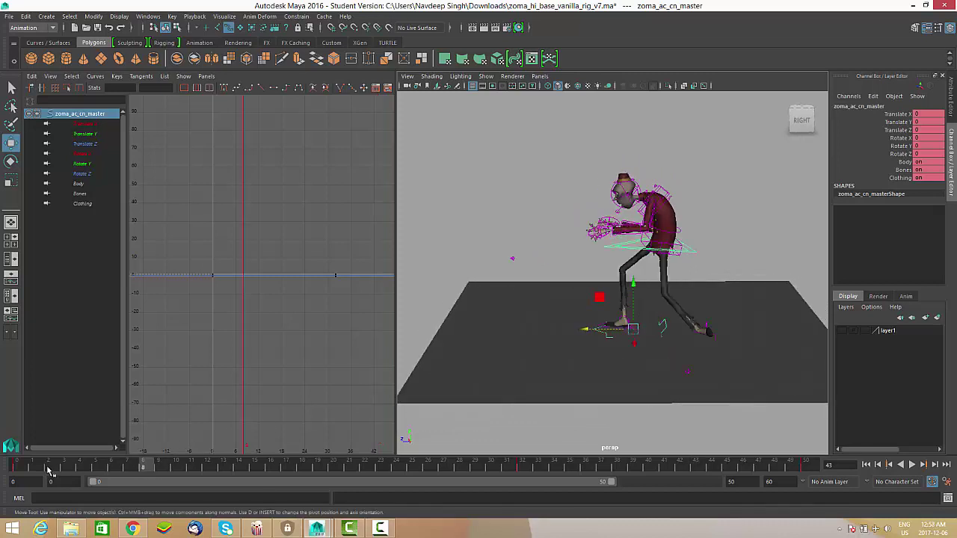
left_click_drag(516, 370, 562, 352, "alt")
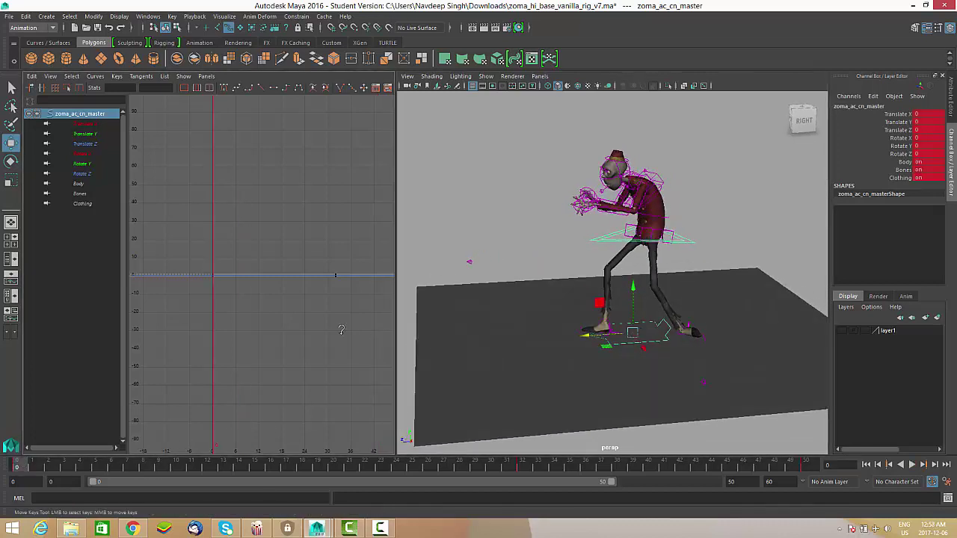
right_click_drag(341, 330, 336, 300, "alt")
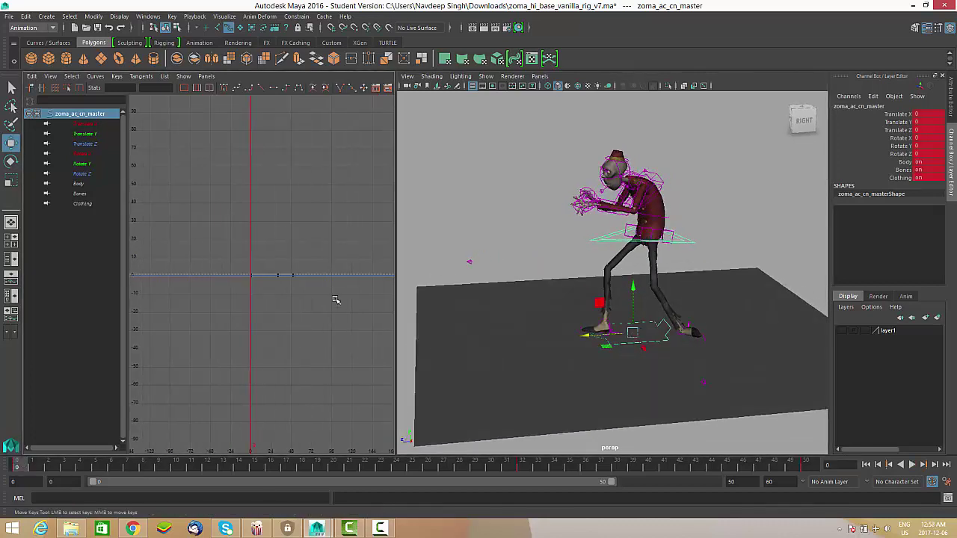
left_click_drag(329, 247, 235, 309)
key("Delete")
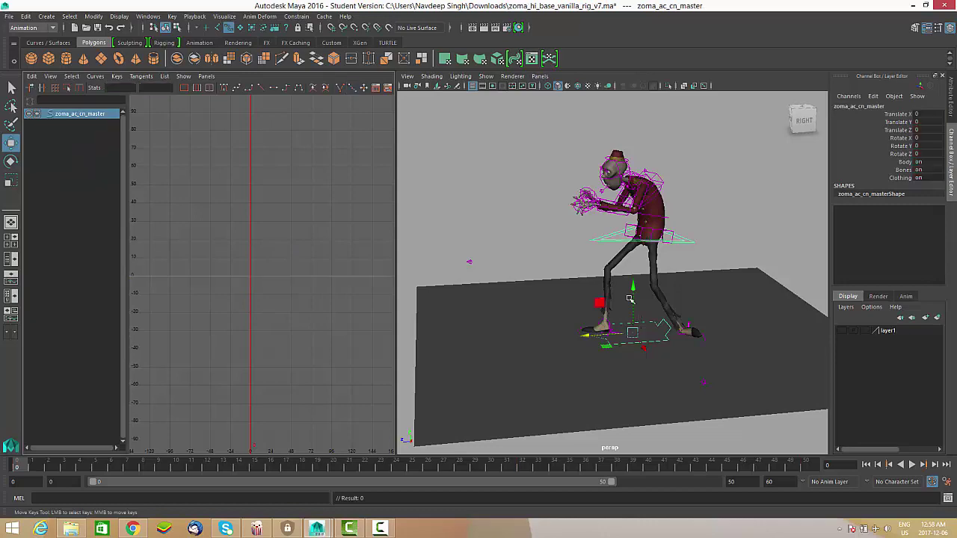
key("s")
Move the master control forward at frame 16 to Translate Z 31.039 so the planted foot stays at its frame 0 spot.
left_click_drag(636, 316, 627, 343, "alt")
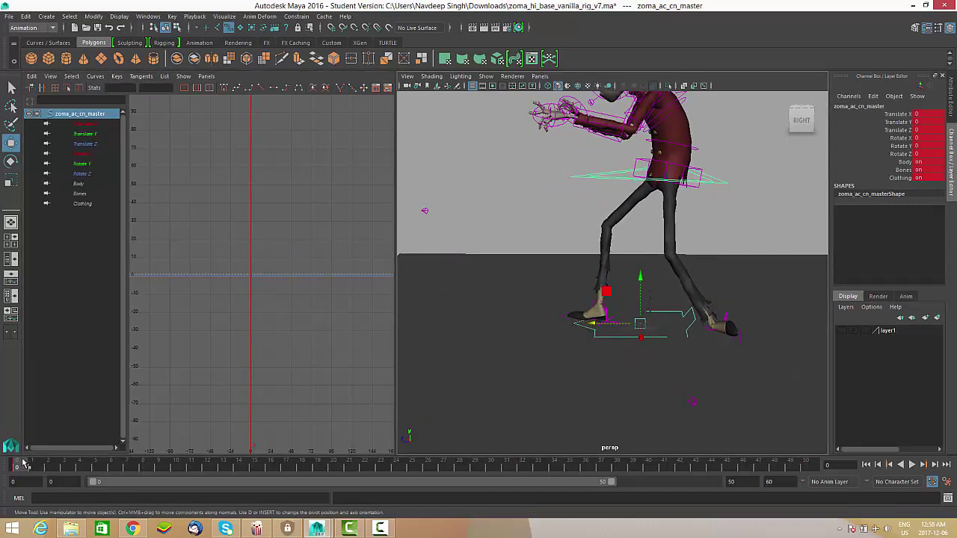
left_click_drag(24, 464, 270, 464)
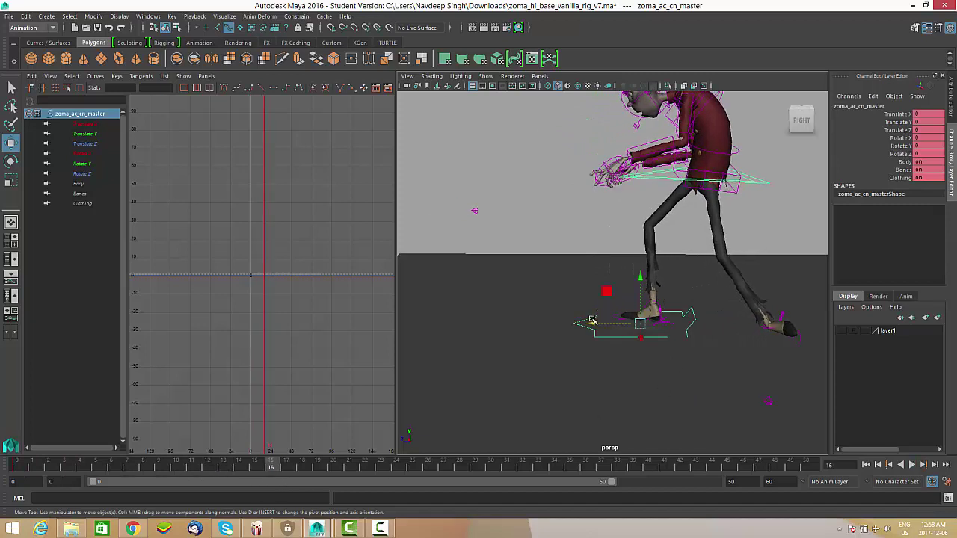
left_click_drag(594, 326, 536, 325)
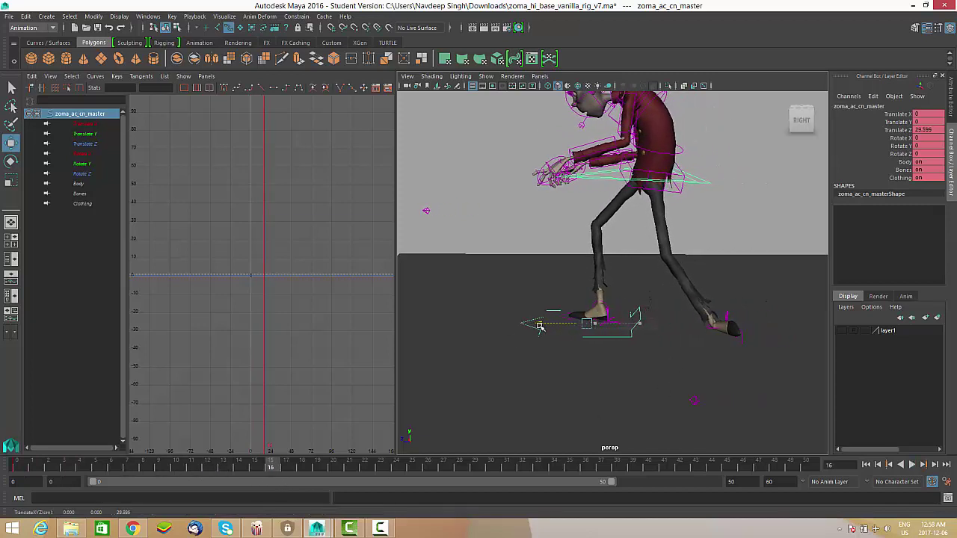
Set the post infinity of the master control's animation curves to Linear in the Graph Editor.
right_click_drag(240, 405, 310, 235, "alt+shift")
left_click_drag(295, 293, 222, 187)
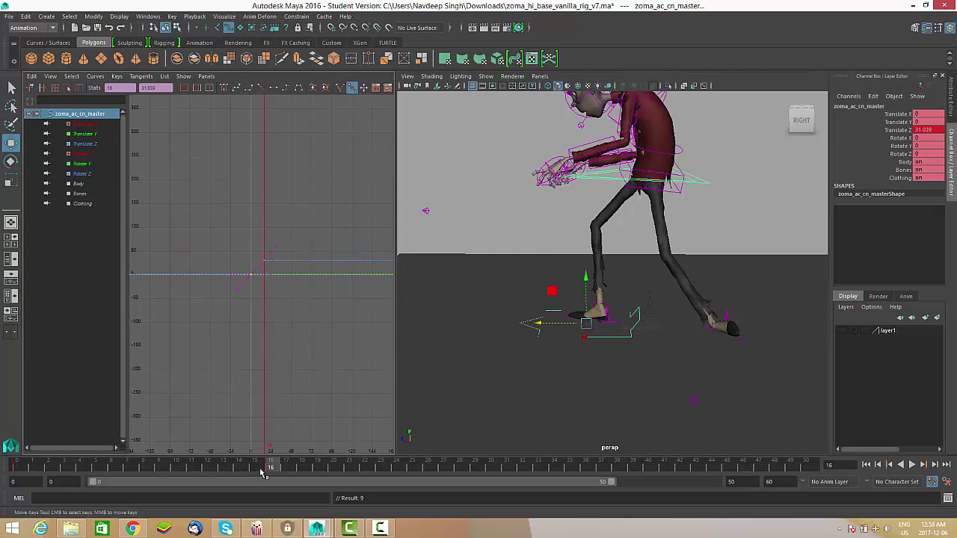
key("alt+v")
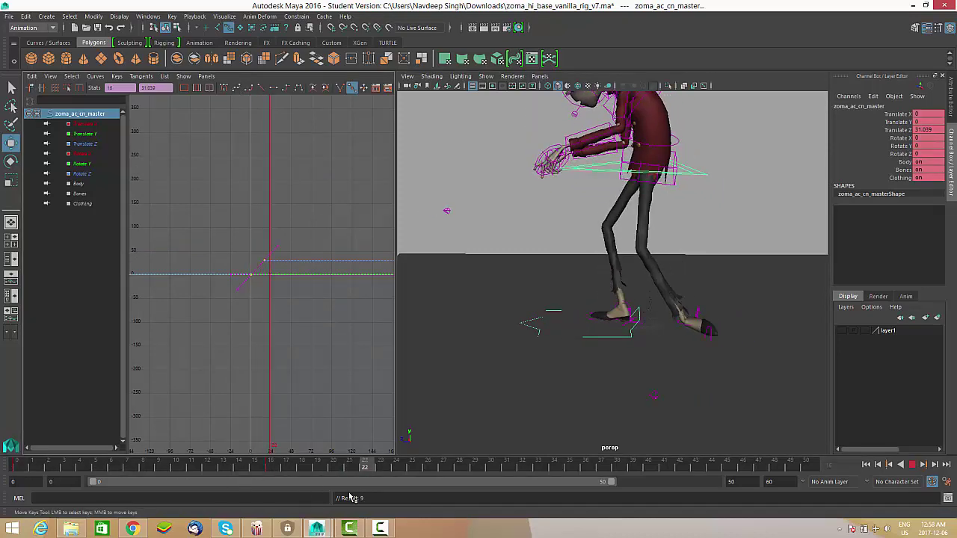
middle_click_drag(304, 313, 305, 320, "alt")
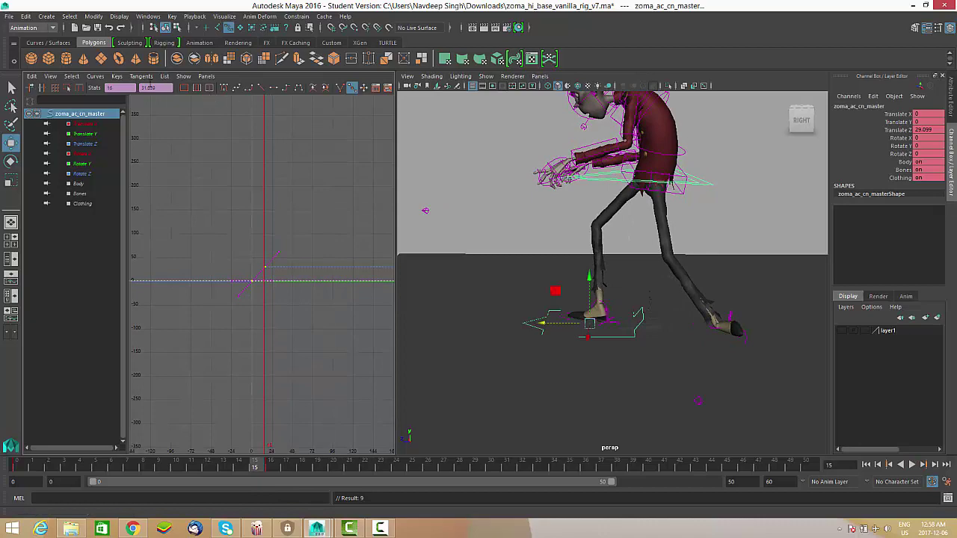
left_click(95, 76)
mouse_move(112, 104)
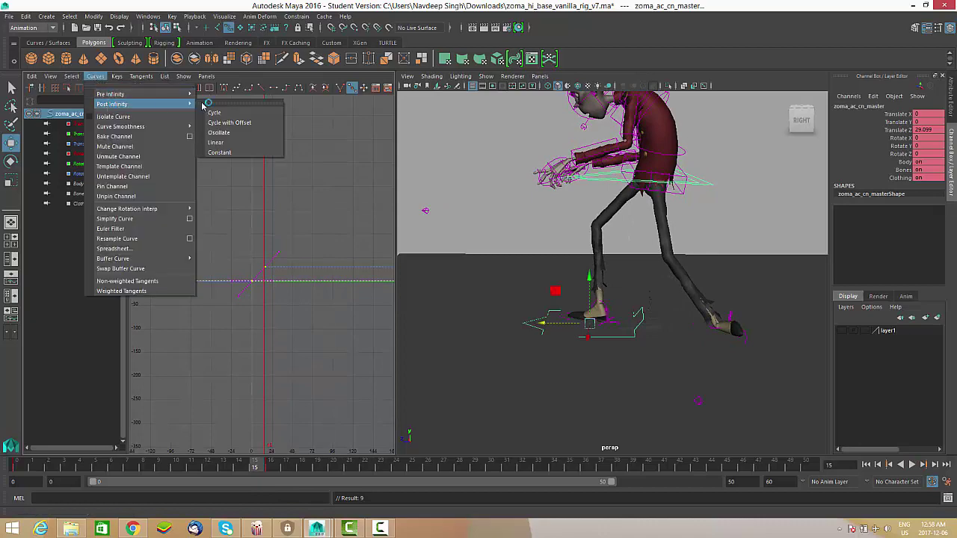
left_click(236, 143)
Play the forward walk and examine the character's travel across the floor from several angles, ending at frame 0.
key("alt+v")
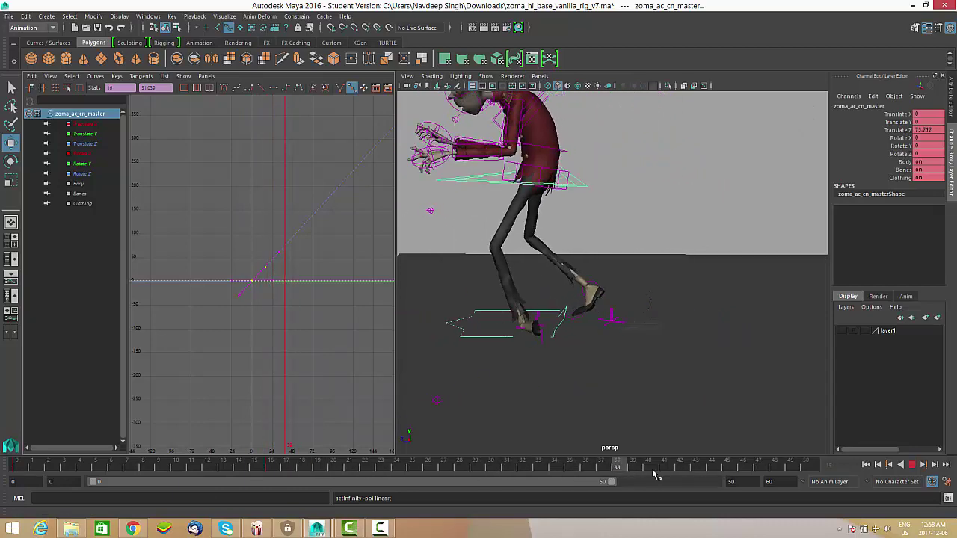
key("alt+v")
left_click_drag(622, 332, 831, 413, "alt")
left_click(911, 466)
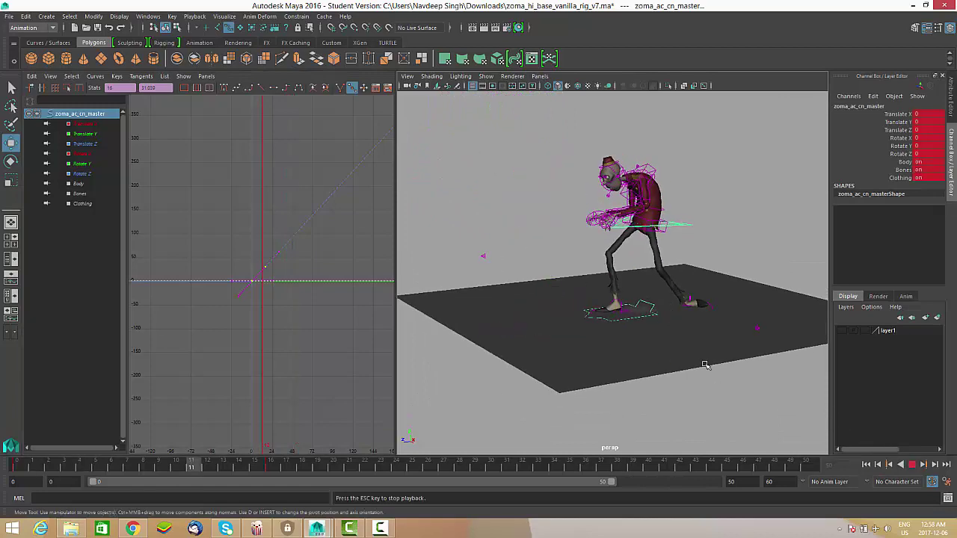
left_click_drag(705, 365, 690, 354, "alt")
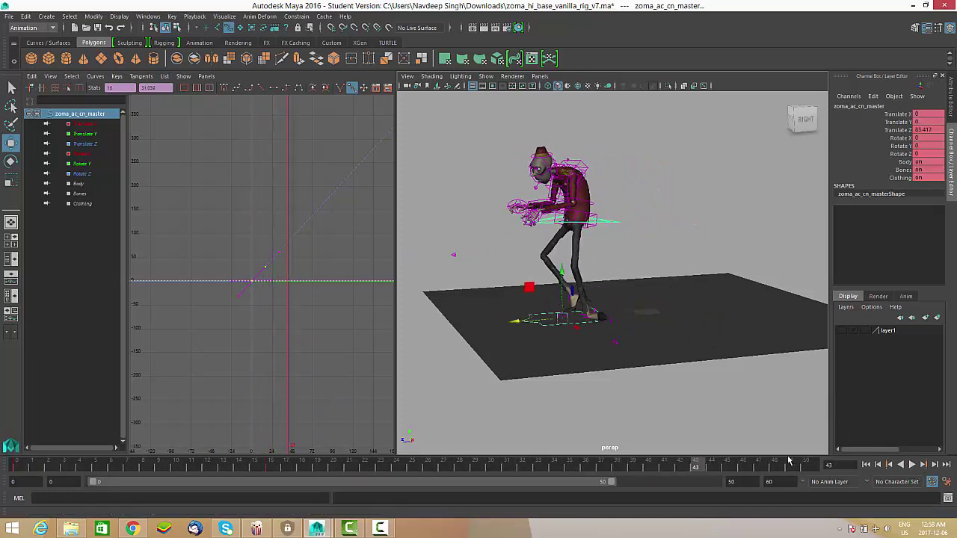
left_click(133, 460)
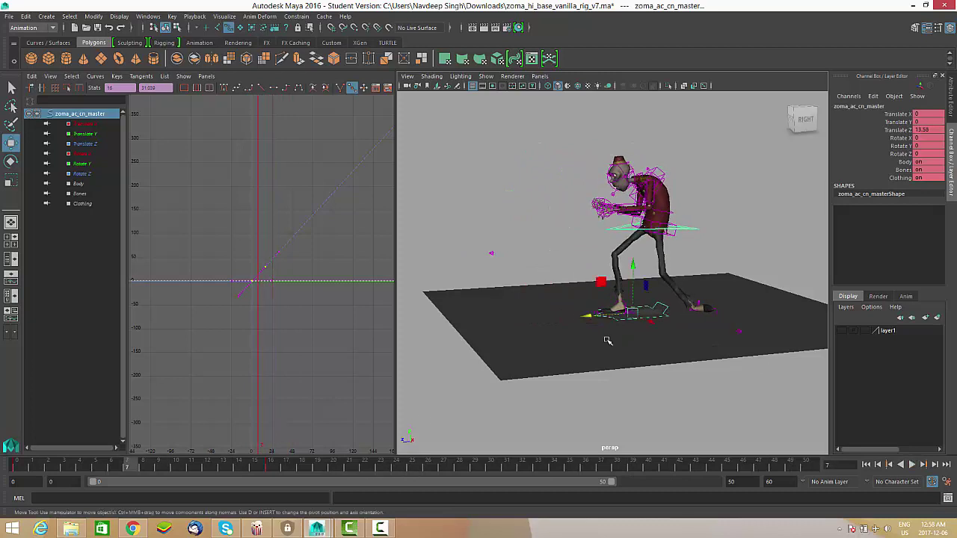
left_click_drag(608, 342, 581, 338, "alt")
scroll(581, 337, "up", 2)
left_click_drag(98, 465, 17, 465)
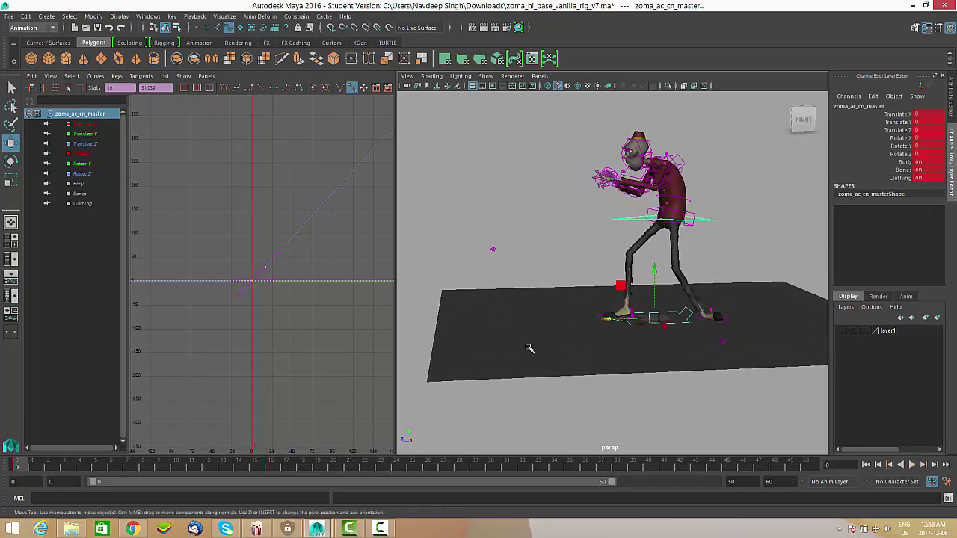
right_click_drag(722, 306, 685, 319, "alt")
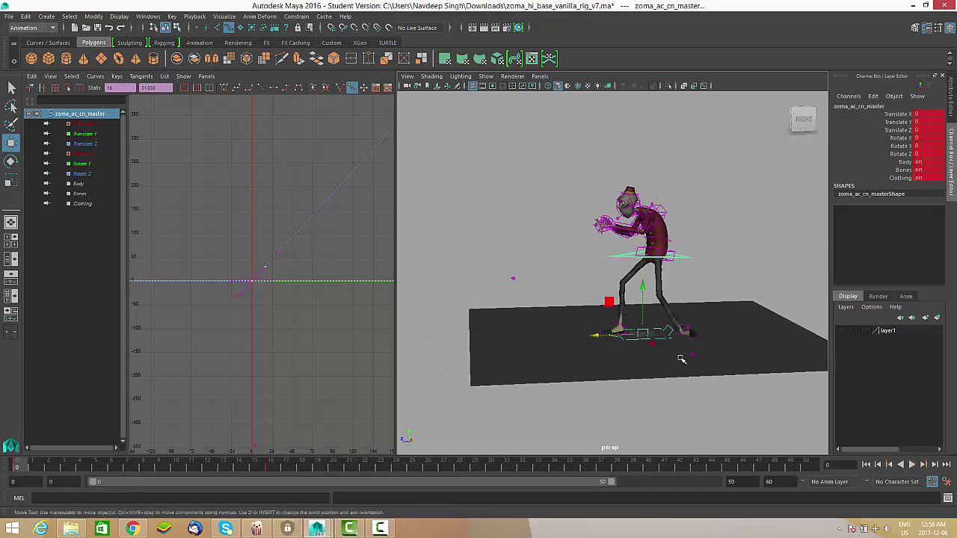
mouse_move(500, 270)
right_mouse_down("alt")
mouse_move(560, 324)
mouse_move(722, 354)
mouse_move(601, 313)
mouse_move(526, 316)
mouse_move(511, 286)
right_mouse_up("alt")
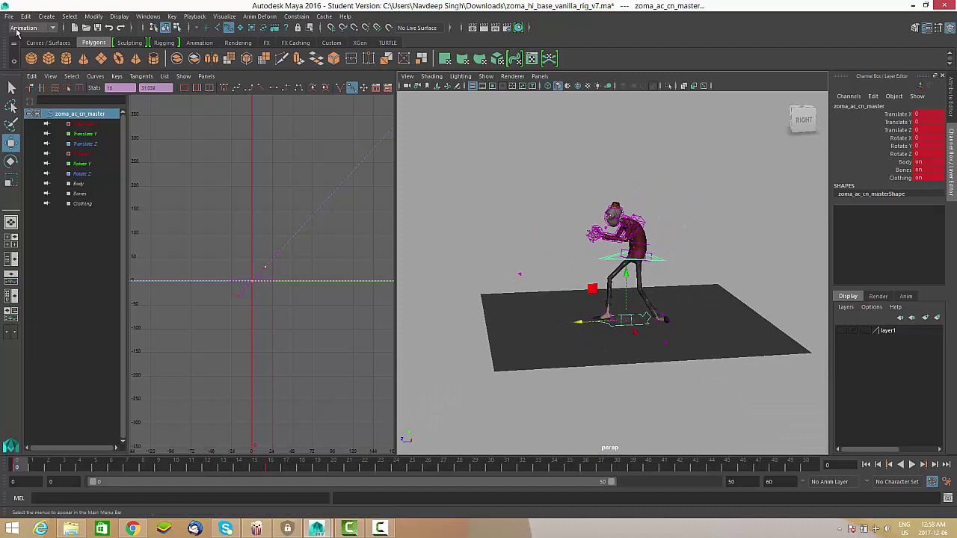
Create a locator at the origin between the character's feet and scale it uniformly to 7.263.
left_click(47, 17)
left_click(64, 152)
right_click_drag(590, 339, 600, 353, "alt")
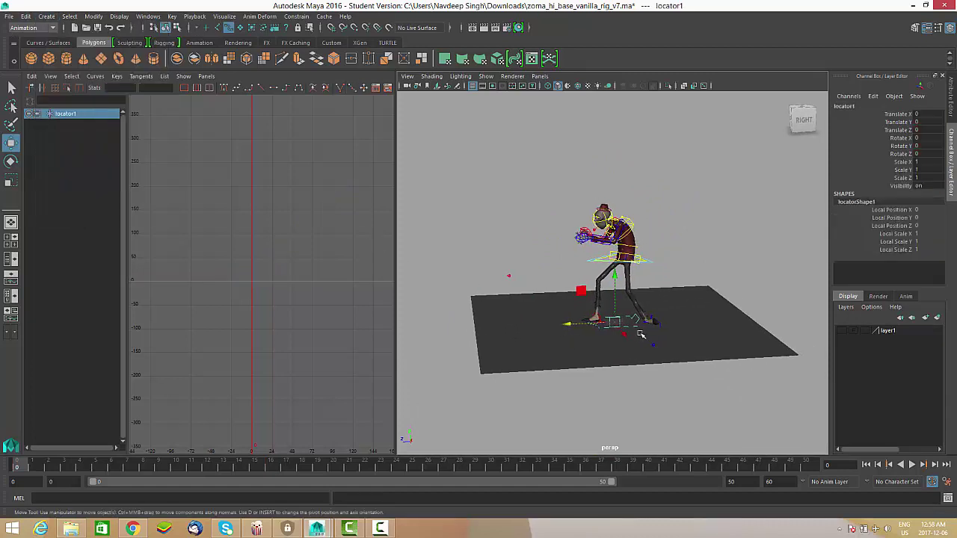
scroll(639, 334, "up", 5)
key("e")
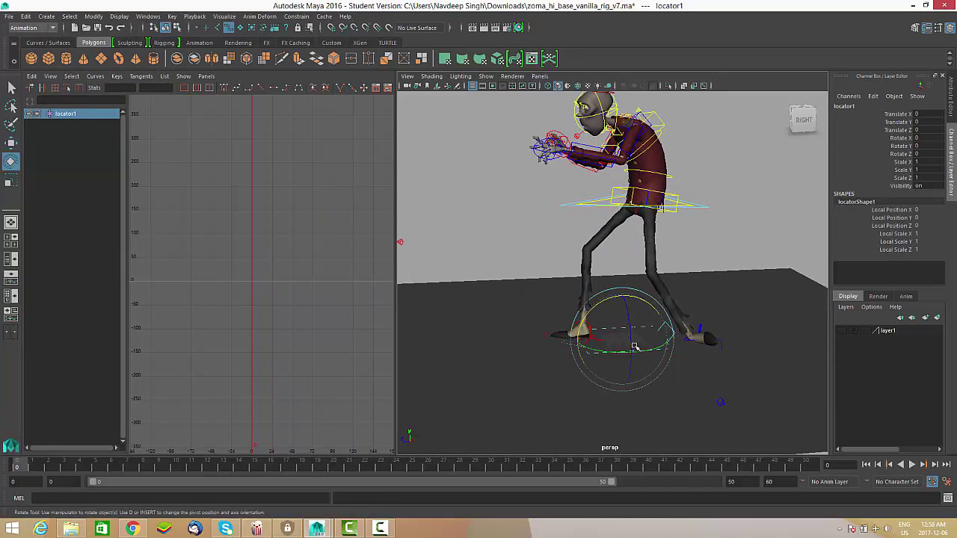
key("r")
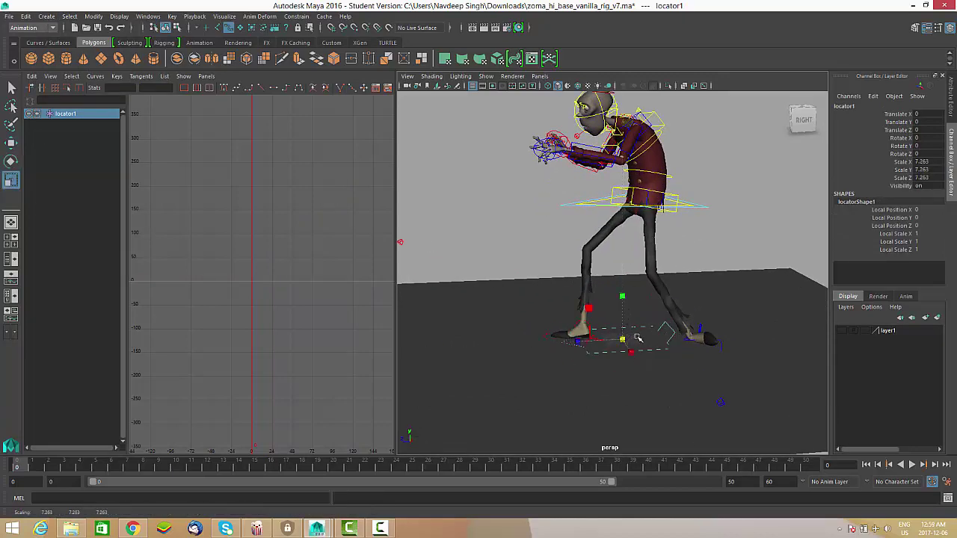
key("w")
scroll(635, 339, "up", 1)
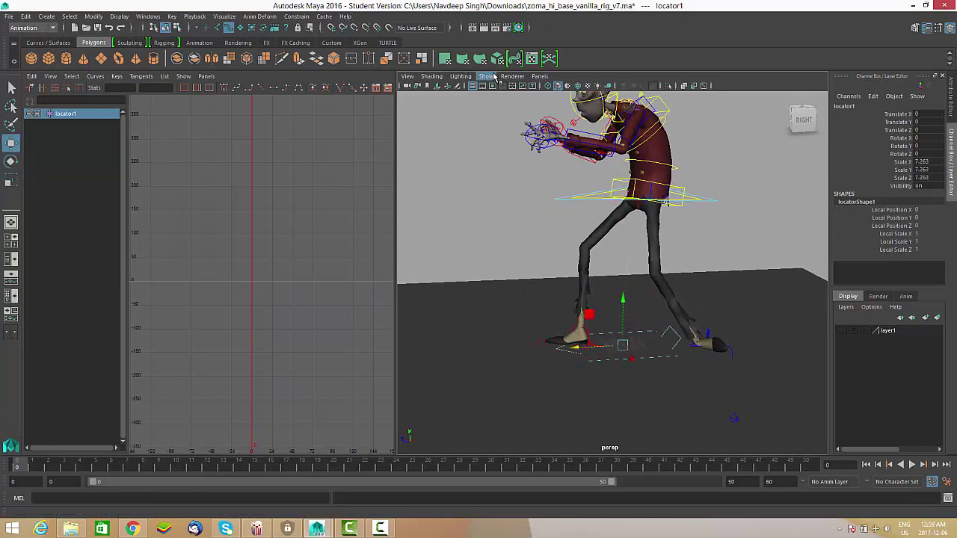
Turn on the display of locators in the viewport and scale the locator uniformly to 15.352.
left_click(493, 77)
left_click(515, 350)
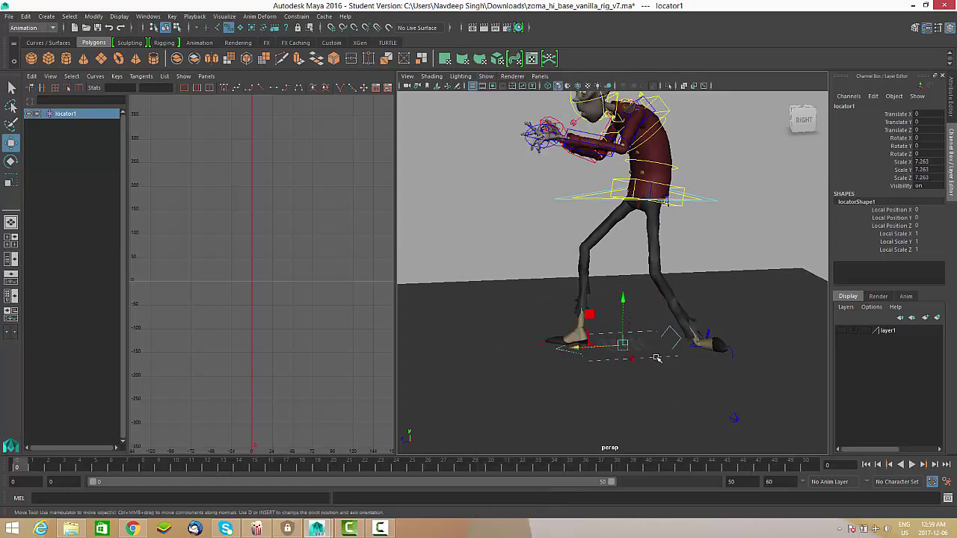
scroll(656, 358, "up", 2)
mouse_move(641, 352)
left_mouse_down("alt")
mouse_move(633, 352)
mouse_move(658, 359)
left_mouse_up("alt")
key("e")
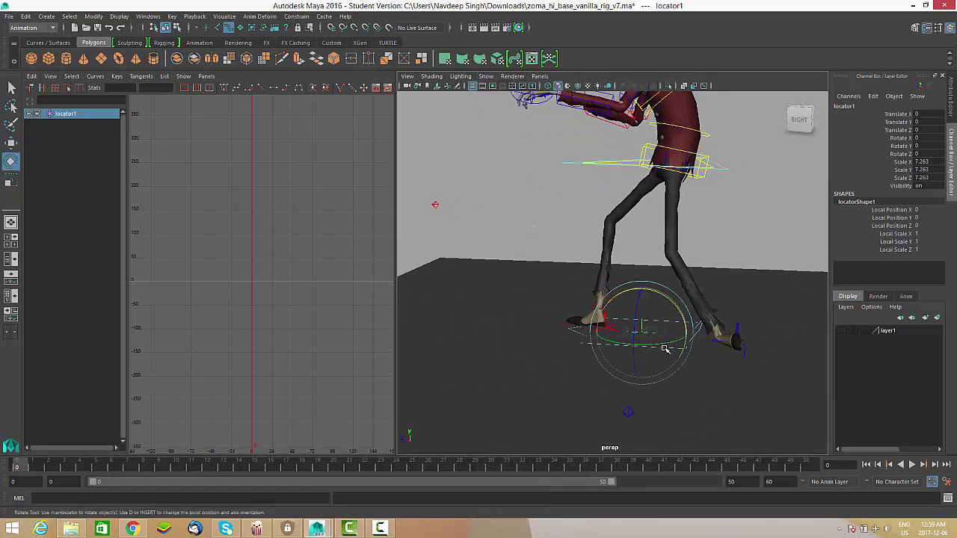
key("r")
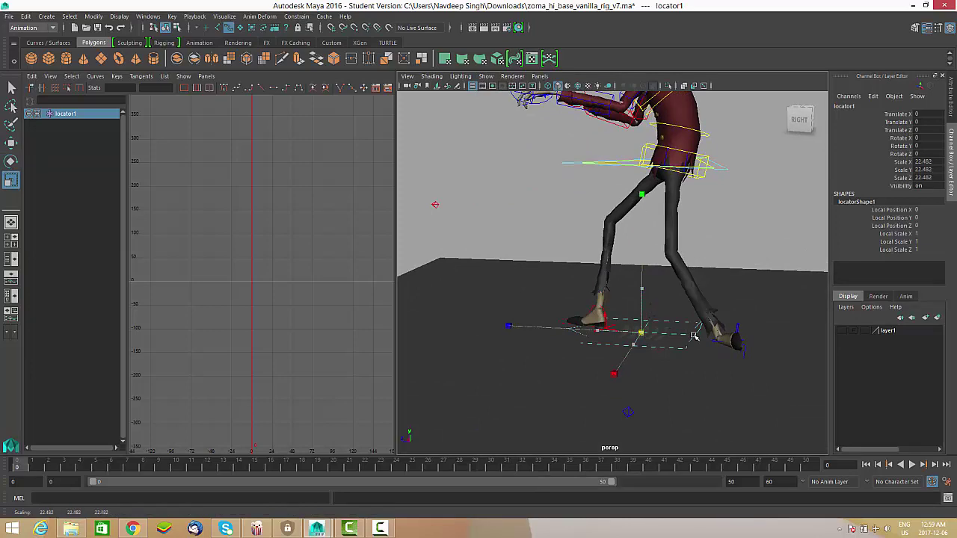
left_click_drag(694, 336, 696, 336)
Duplicate the scaled locator in place four times for a total of five locators.
left_click_drag(695, 336, 610, 322, "alt")
scroll(643, 333, "up", 1)
middle_click_drag(652, 329, 674, 345, "alt")
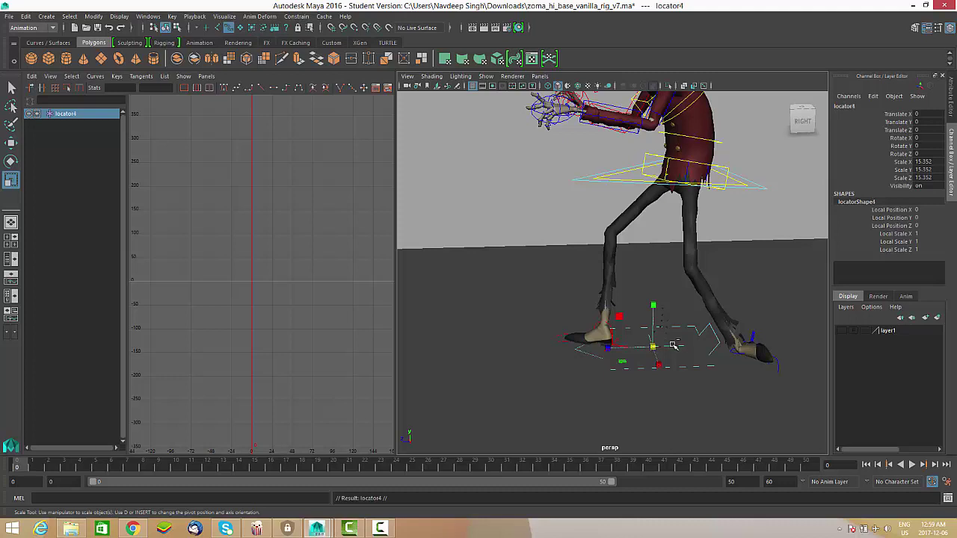
scroll(667, 343, "up", 5)
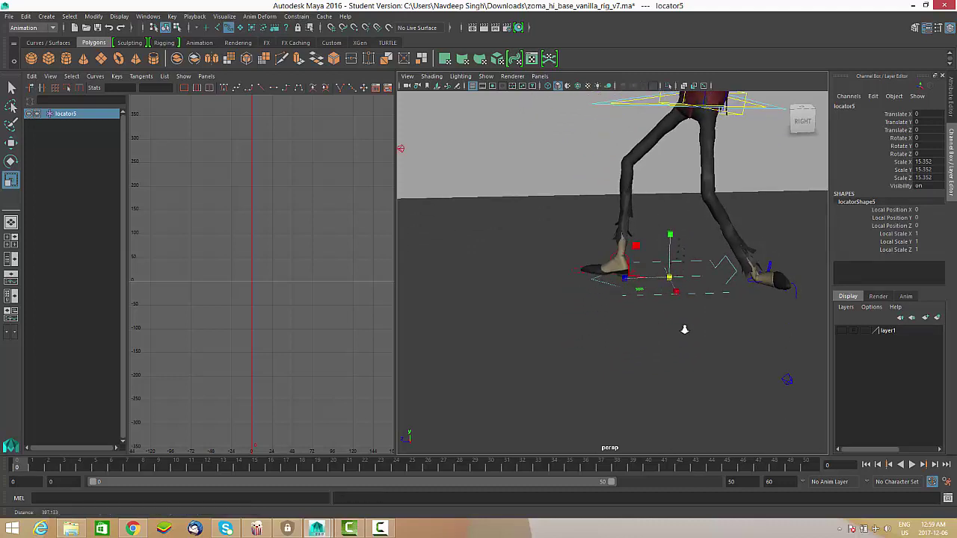
Parent constrain the first locator to the right foot IK control with Maintain offset off and all translate and rotate axes constrained.
left_click(632, 247)
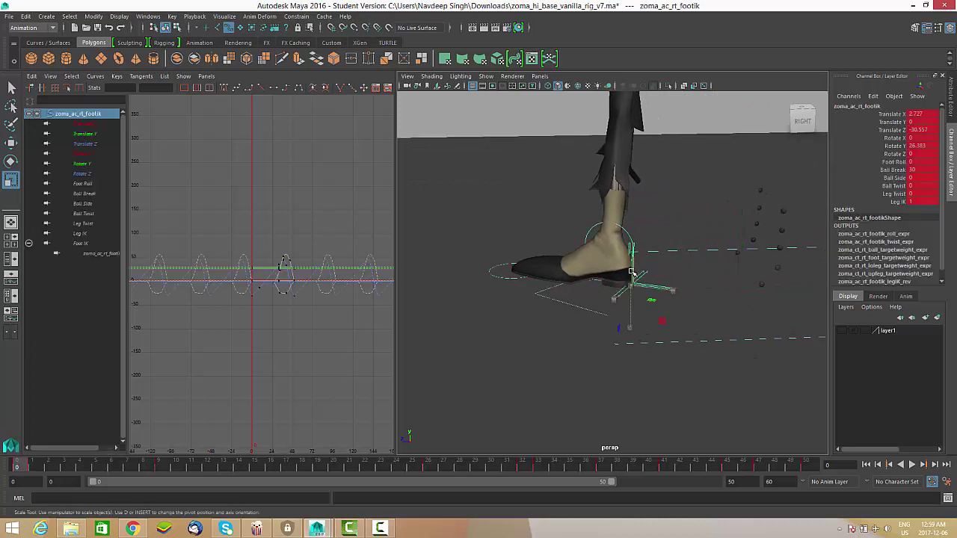
left_click_drag(635, 258, 648, 265, "alt")
left_click(621, 225)
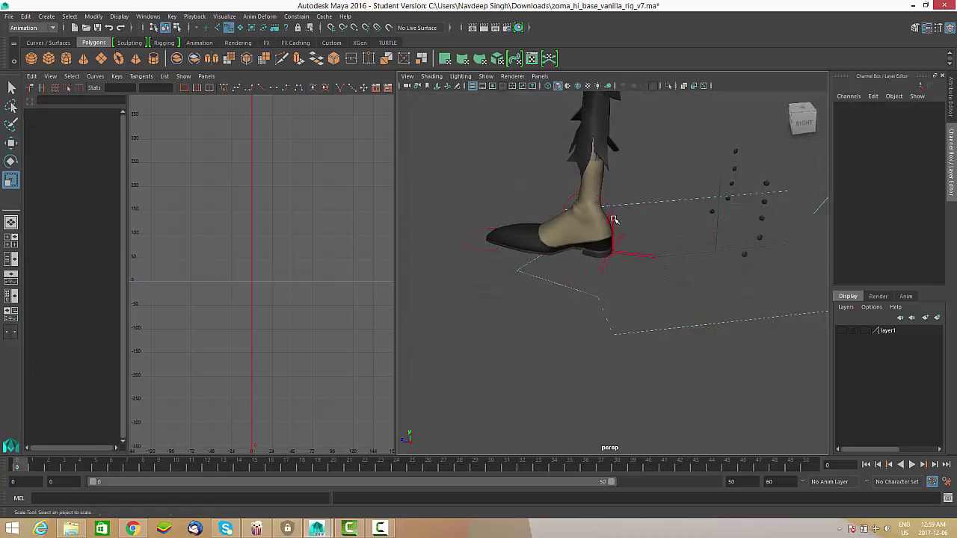
left_click(613, 219)
left_click_drag(620, 217, 628, 271, "alt")
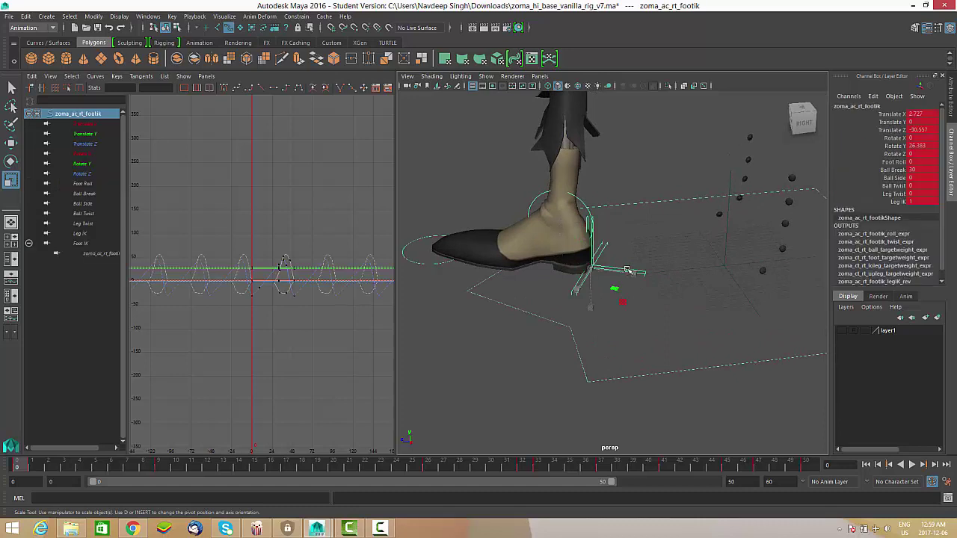
right_click_drag(629, 271, 653, 292, "alt")
left_click_drag(648, 293, 632, 306, "alt")
right_click_drag(629, 303, 671, 331, "alt")
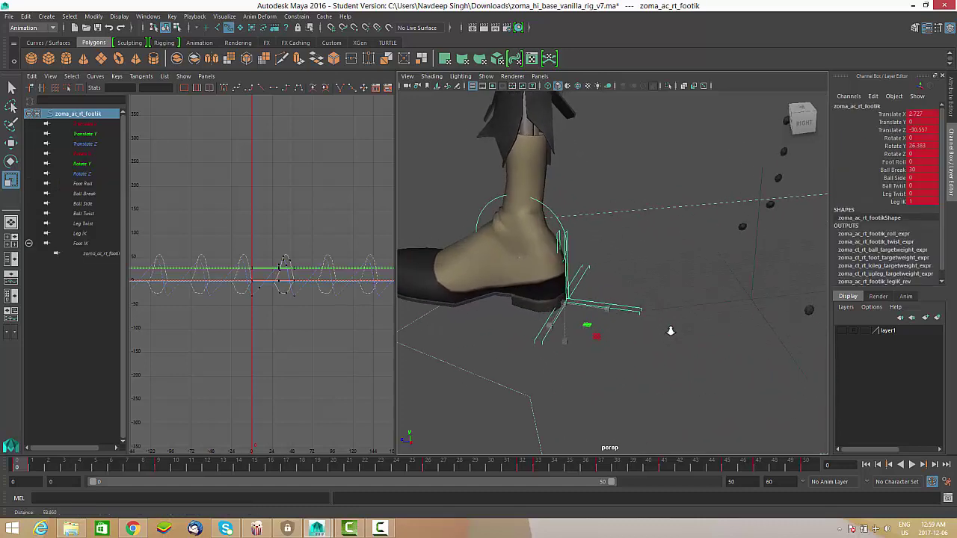
left_click_drag(671, 331, 692, 289, "alt")
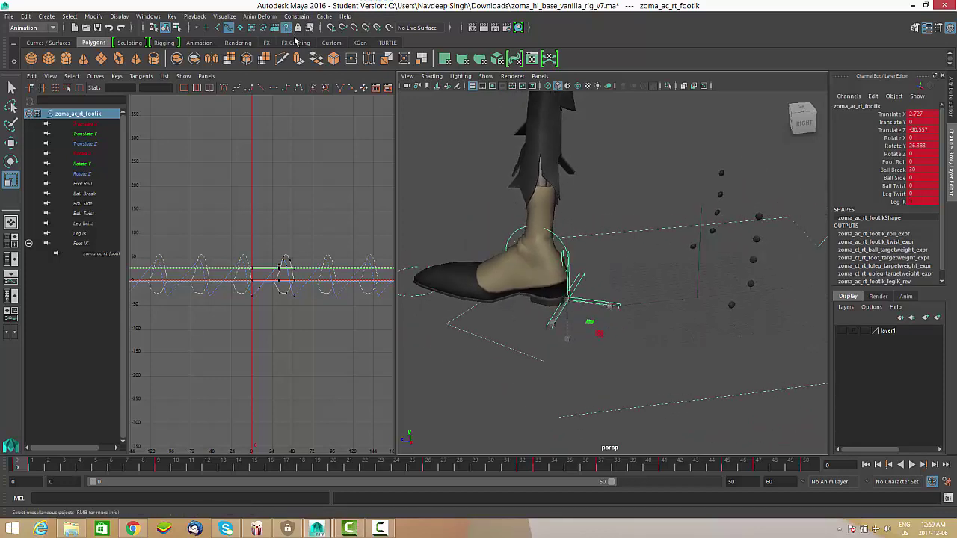
left_click(698, 273)
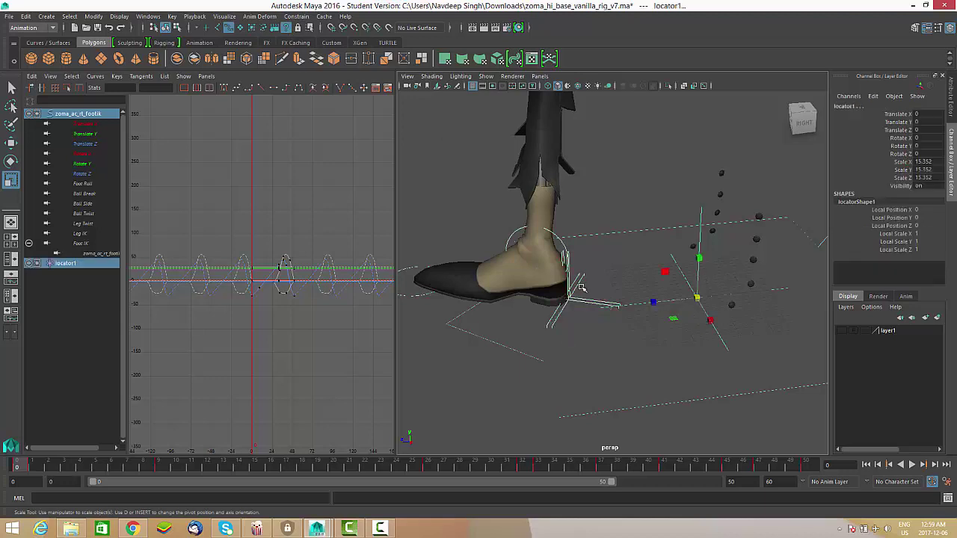
left_click(297, 16)
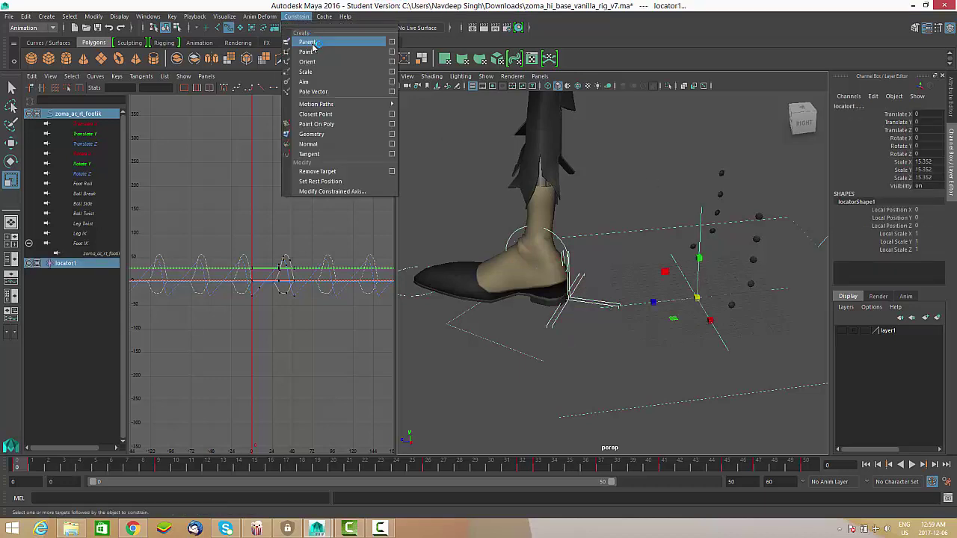
left_click(395, 43)
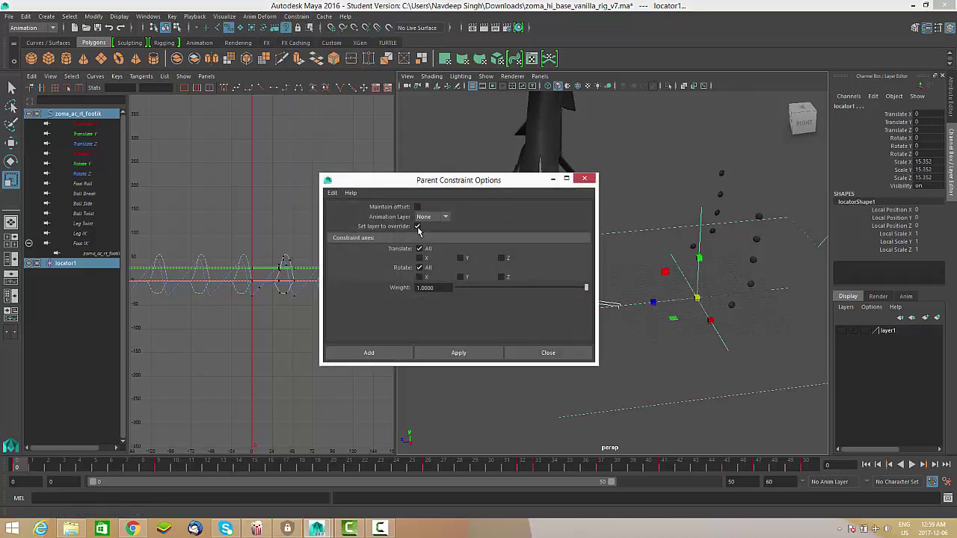
left_click(401, 356)
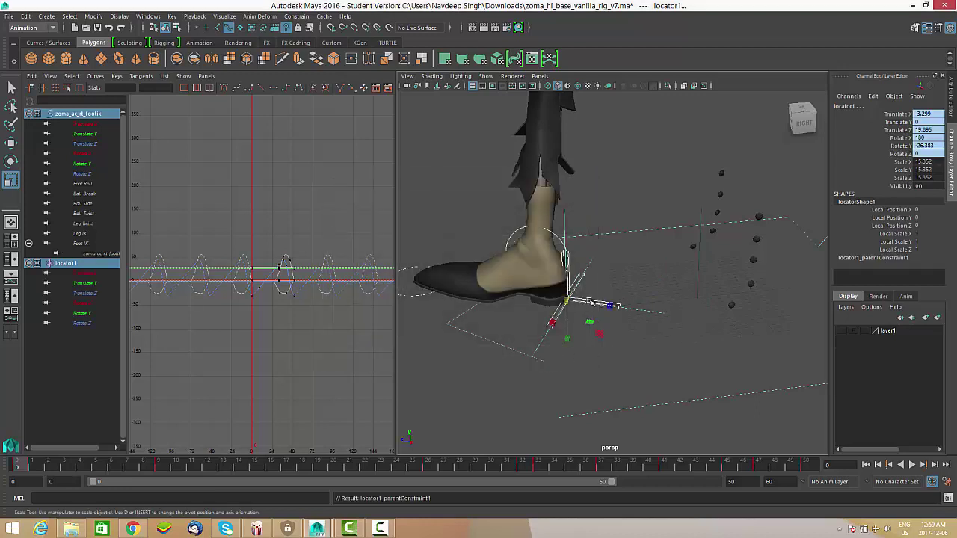
Parent constrain the second locator to the left foot IK control with the same constraint options.
middle_click_drag(591, 302, 662, 299, "alt")
right_click_drag(662, 299, 611, 294, "alt")
left_click_drag(601, 280, 658, 308, "alt")
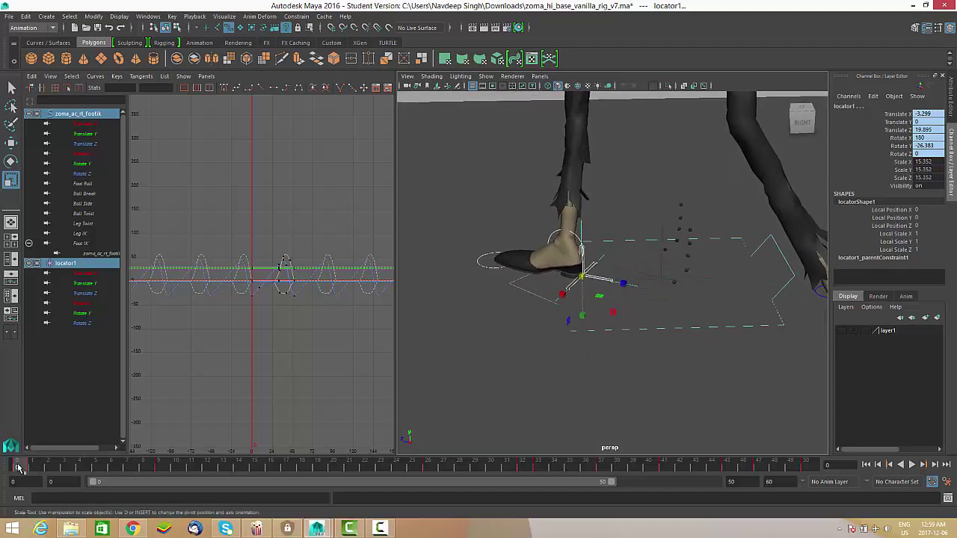
left_click_drag(619, 359, 770, 277, "alt")
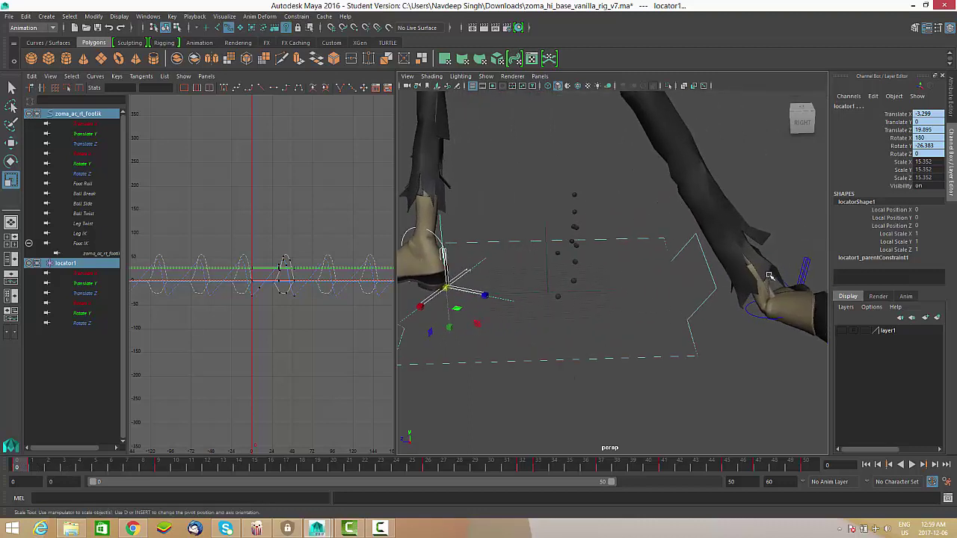
left_click(807, 266)
left_click(546, 222, "shift")
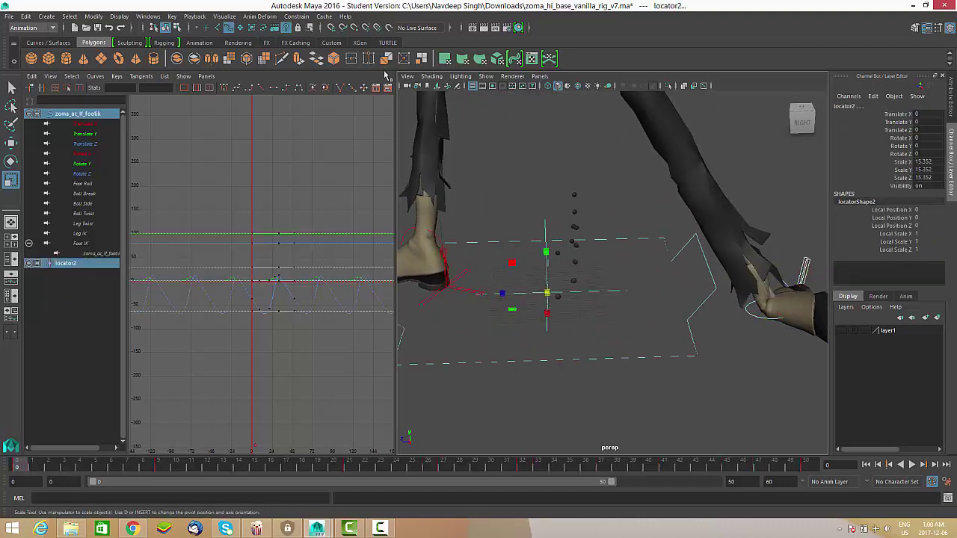
left_click(295, 15)
left_click(308, 37)
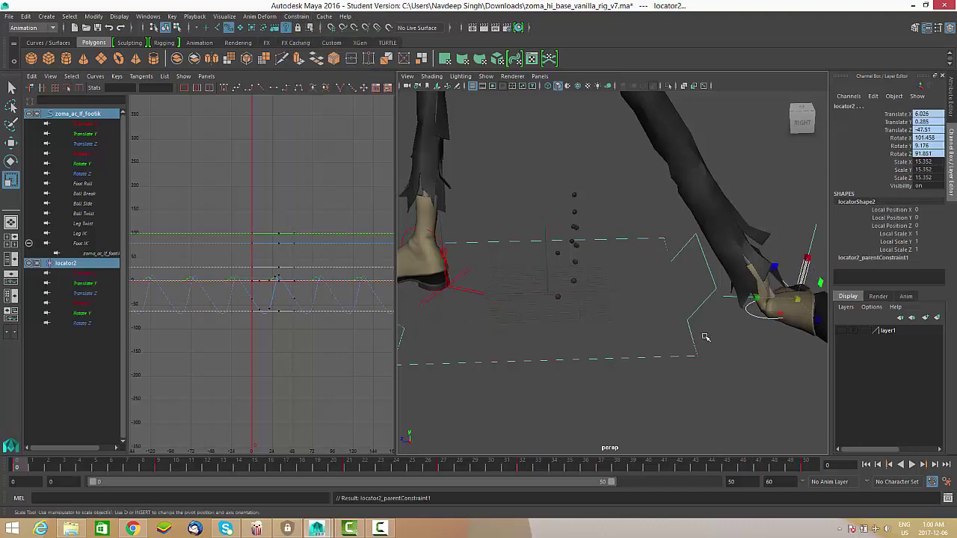
left_click_drag(705, 336, 668, 262, "alt")
scroll(710, 288, "down", 6)
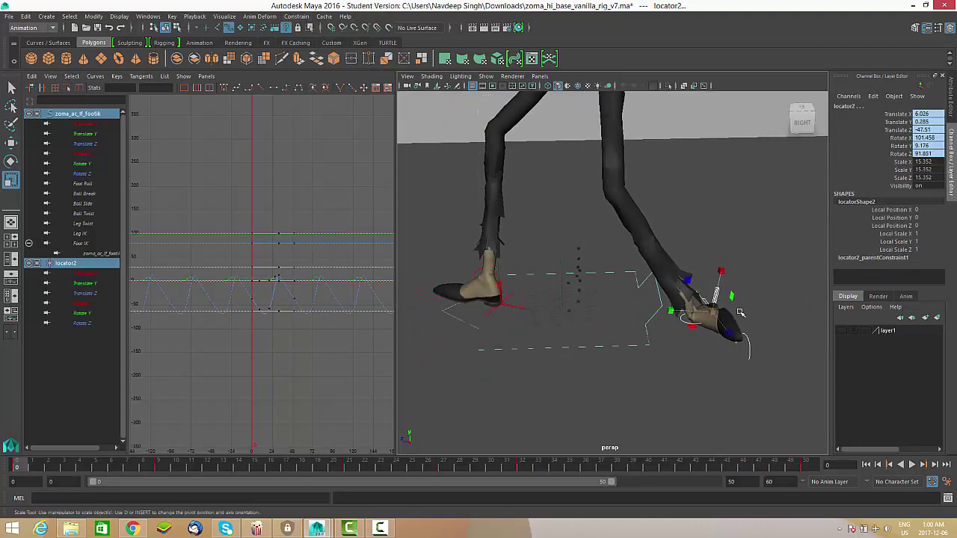
left_click_drag(677, 307, 603, 329, "alt")
scroll(616, 323, "up", 3)
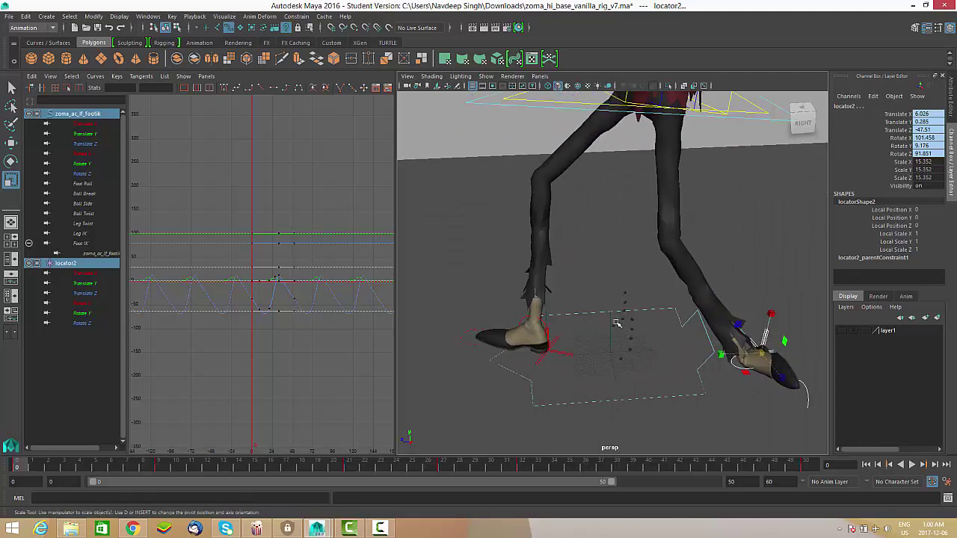
Try to parent constrain the body control to the third locator, and undo the constraint.
key("ctrl+d")
scroll(614, 316, "down", 5)
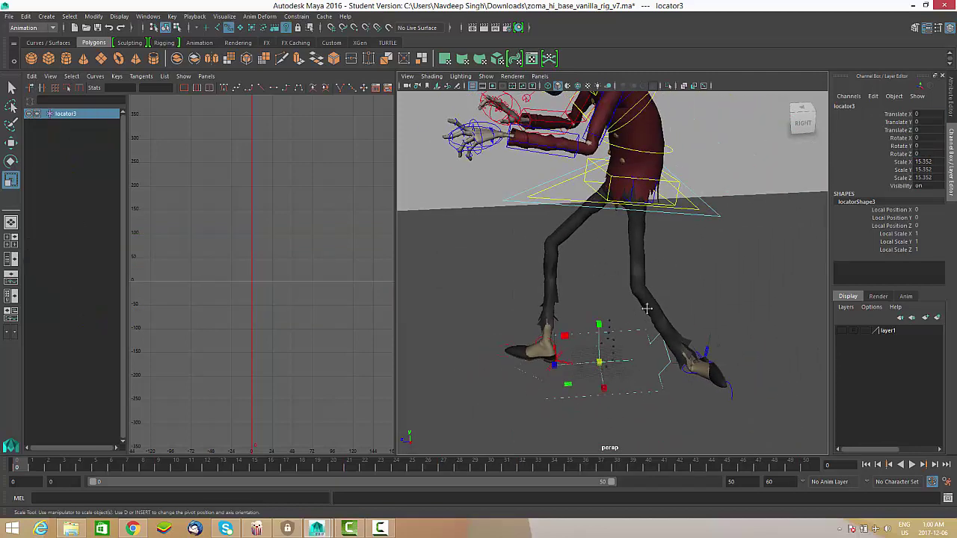
left_click_drag(673, 298, 671, 306, "alt")
scroll(695, 300, "up", 3)
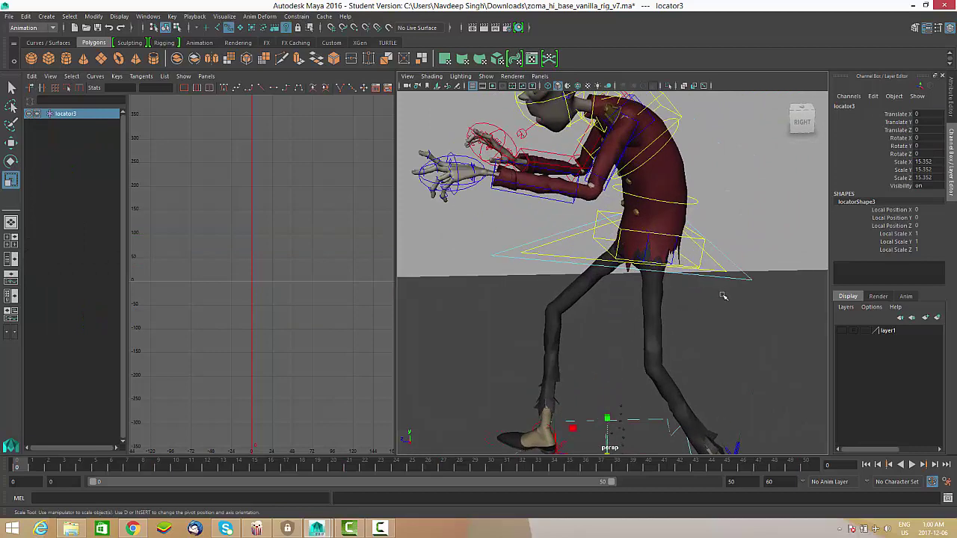
left_click(740, 280, "shift")
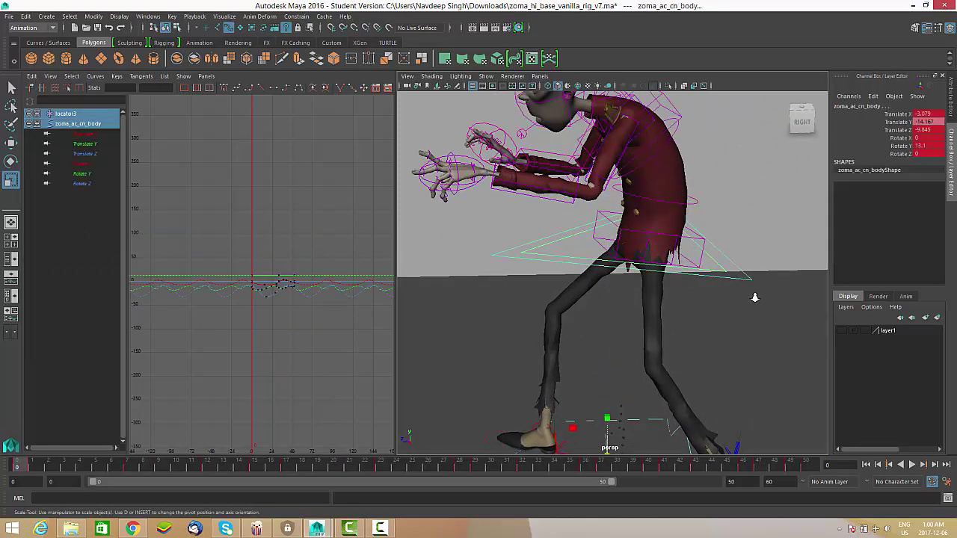
scroll(652, 298, "down", 4)
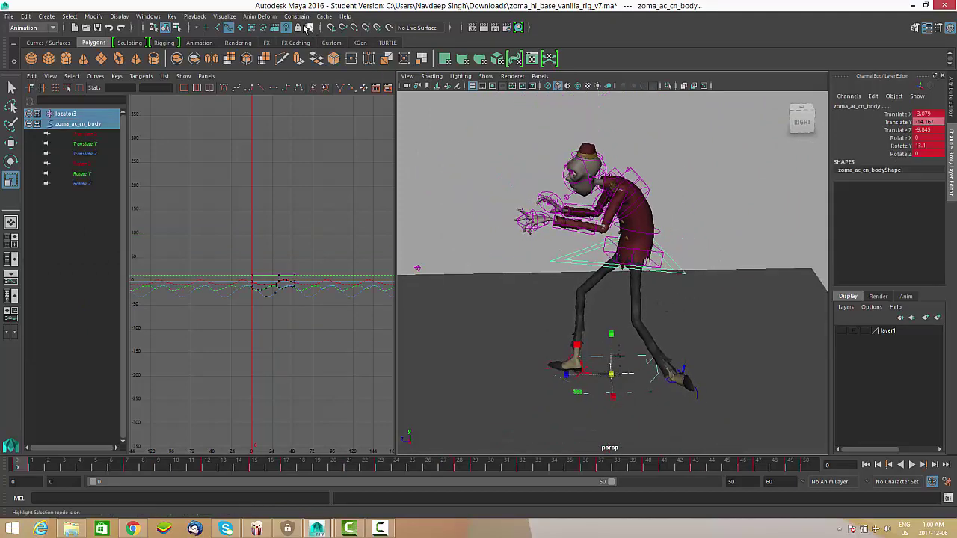
left_click(296, 16)
left_click(310, 41)
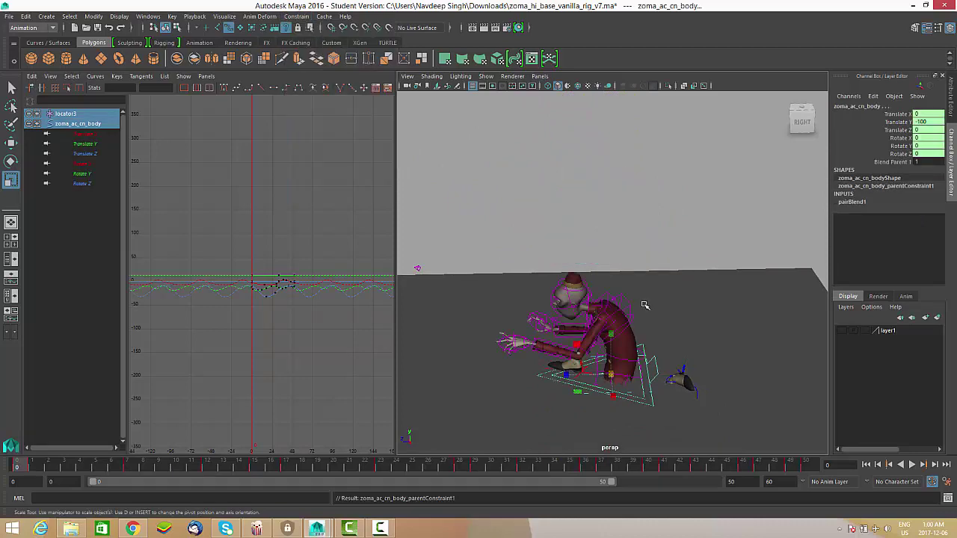
key("ctrl+z")
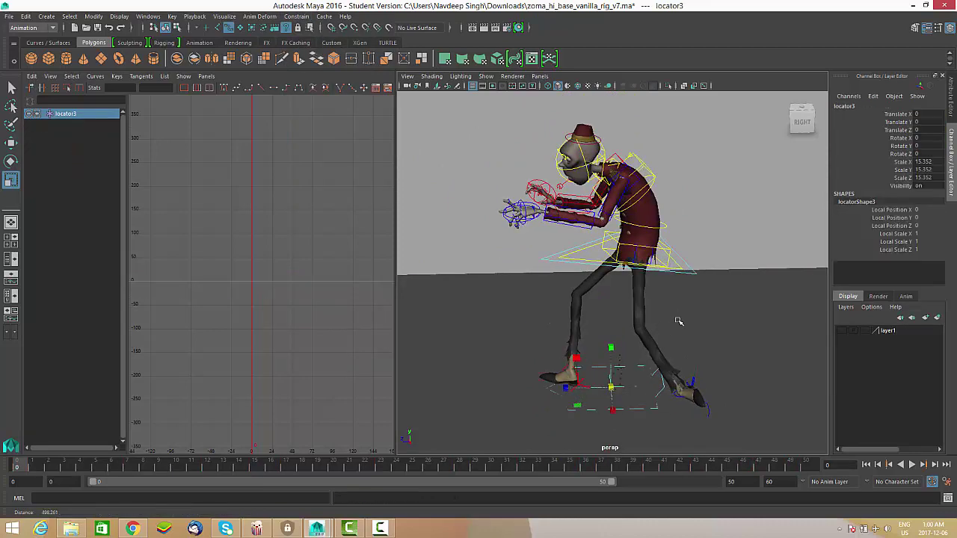
Parent constrain the third locator to the body control, with the body control as the driver.
left_click(698, 276)
scroll(684, 346, "up", 3)
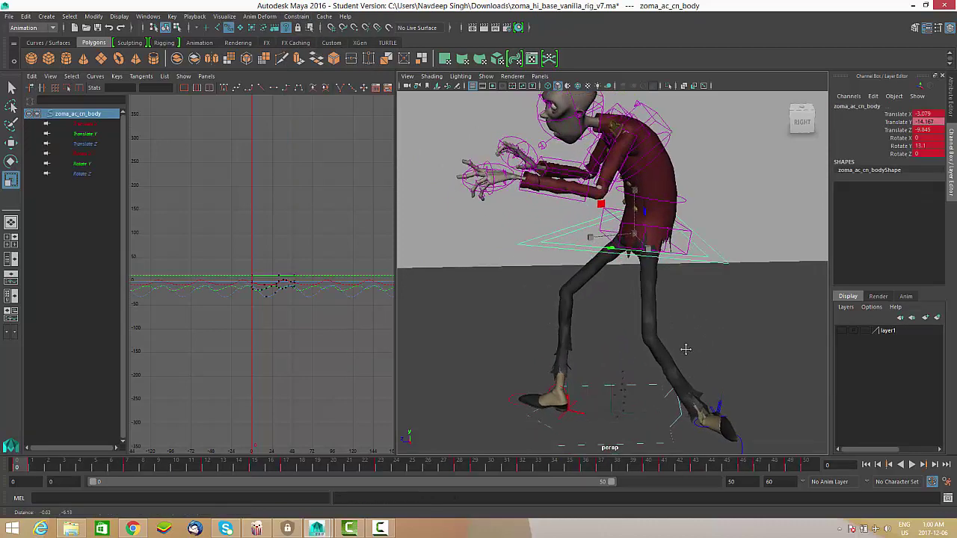
left_click(611, 380, "shift")
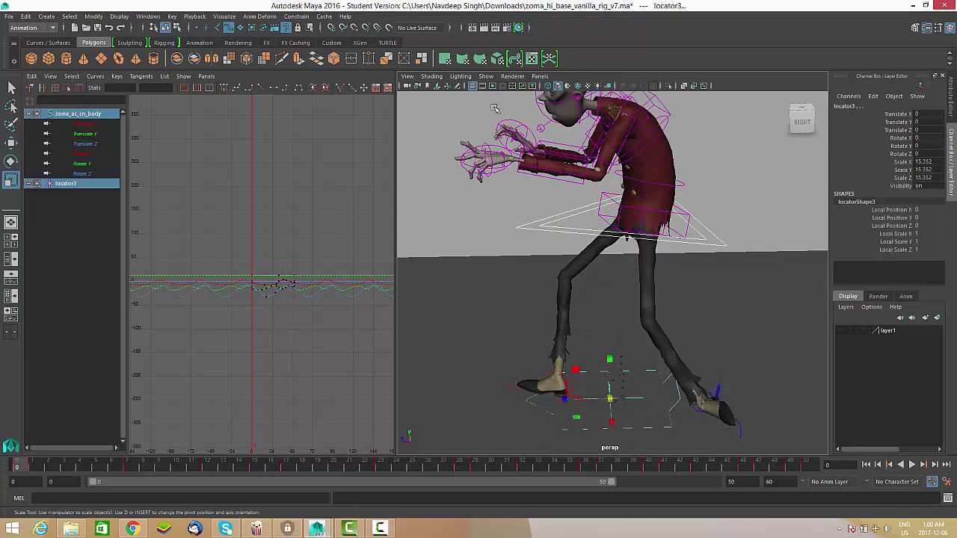
left_click(303, 16)
left_click(306, 38)
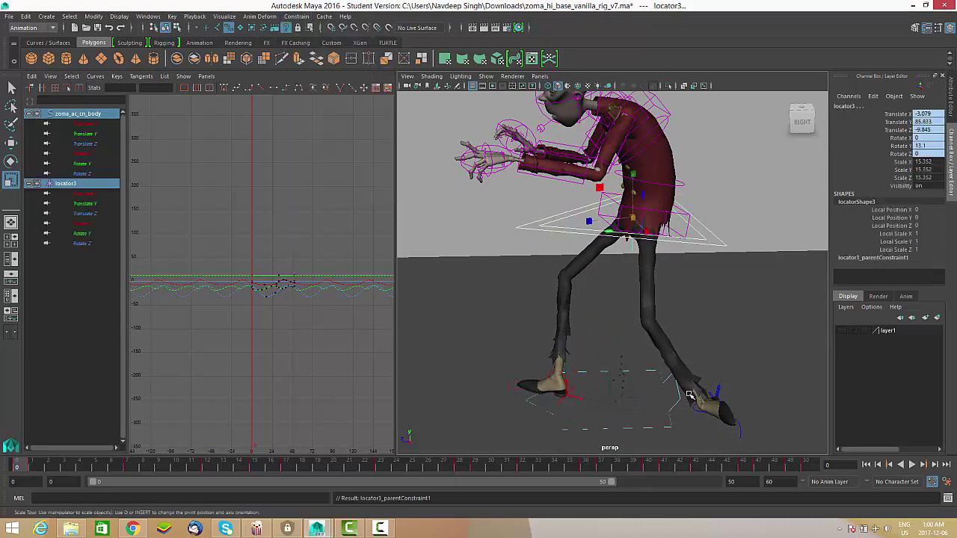
scroll(471, 372, "down", 5)
scroll(470, 373, "down", 2)
scroll(685, 404, "up", 7)
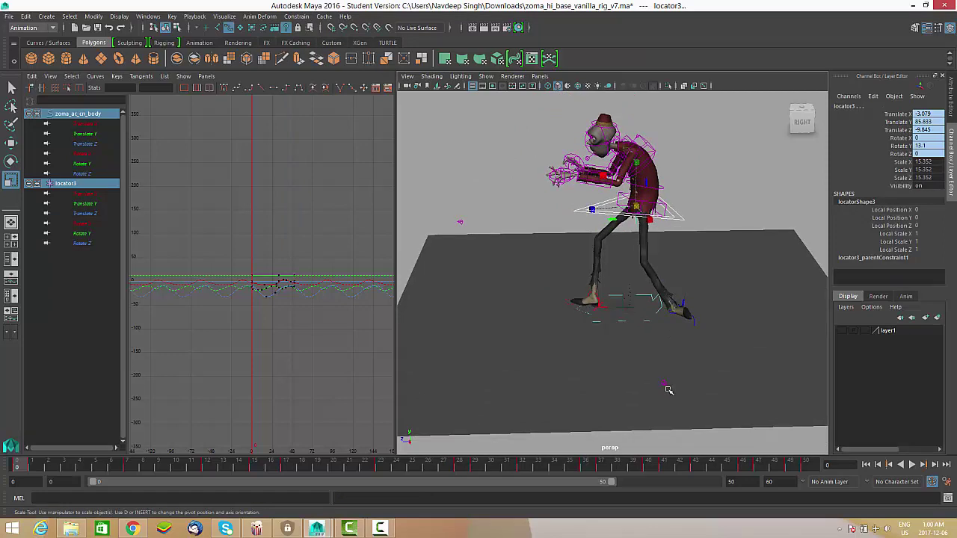
left_click(668, 387)
scroll(663, 355, "up", 2)
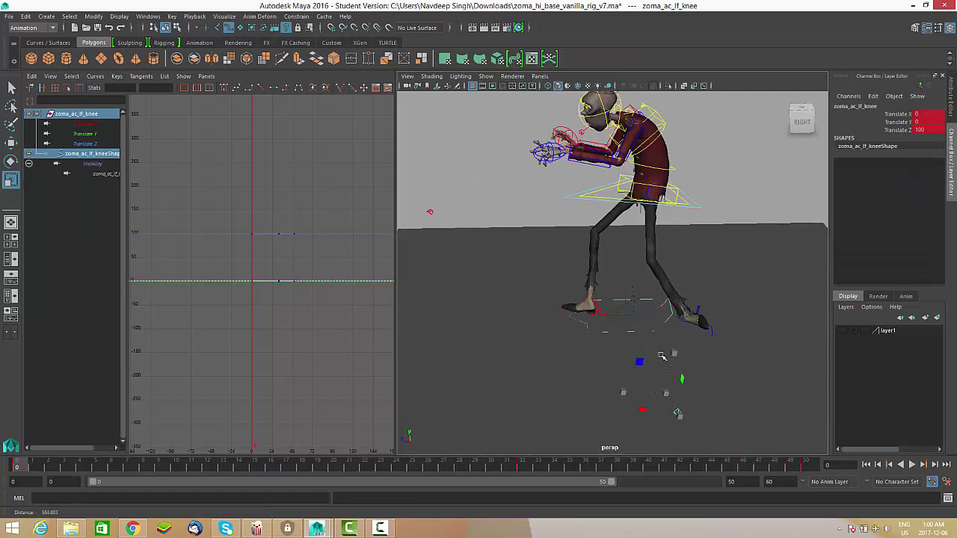
left_click(632, 305, "shift")
right_click_drag(634, 332, 668, 352, "alt")
middle_click_drag(668, 352, 656, 292, "alt")
right_click_drag(656, 292, 694, 343, "alt")
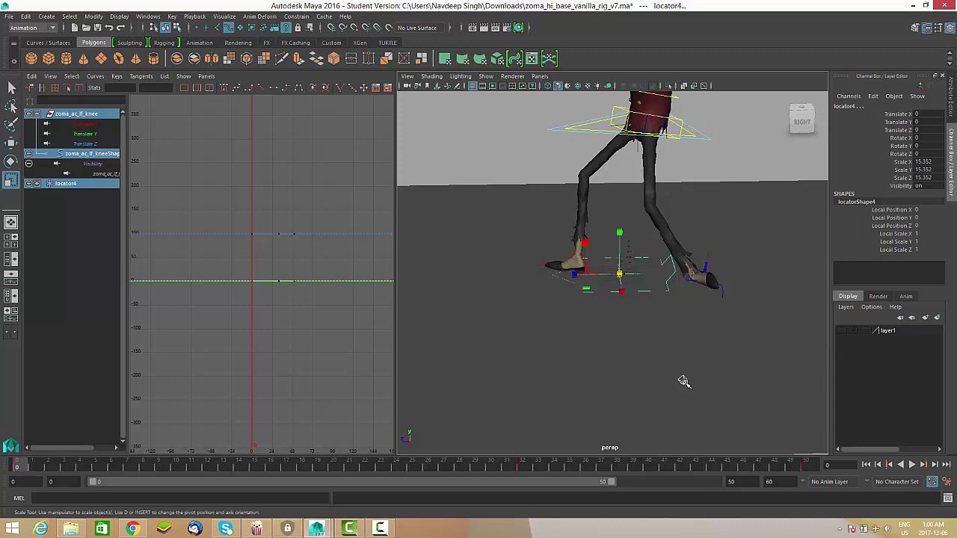
left_click_drag(684, 382, 660, 361, "alt")
right_click_drag(660, 361, 691, 359, "alt")
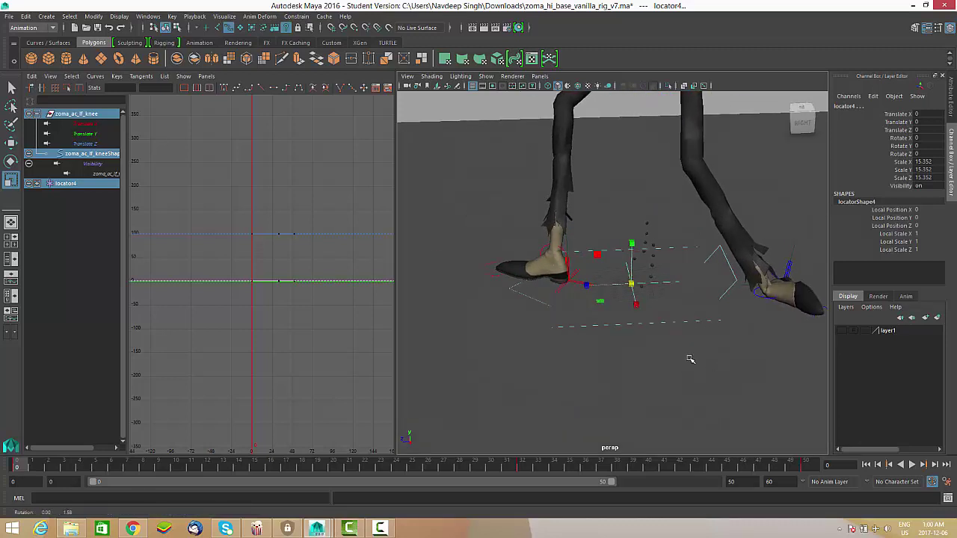
Delete the unused, unconstrained locators at the centre of the master control.
left_click(686, 279)
left_click_drag(671, 293, 562, 246)
left_click(674, 297)
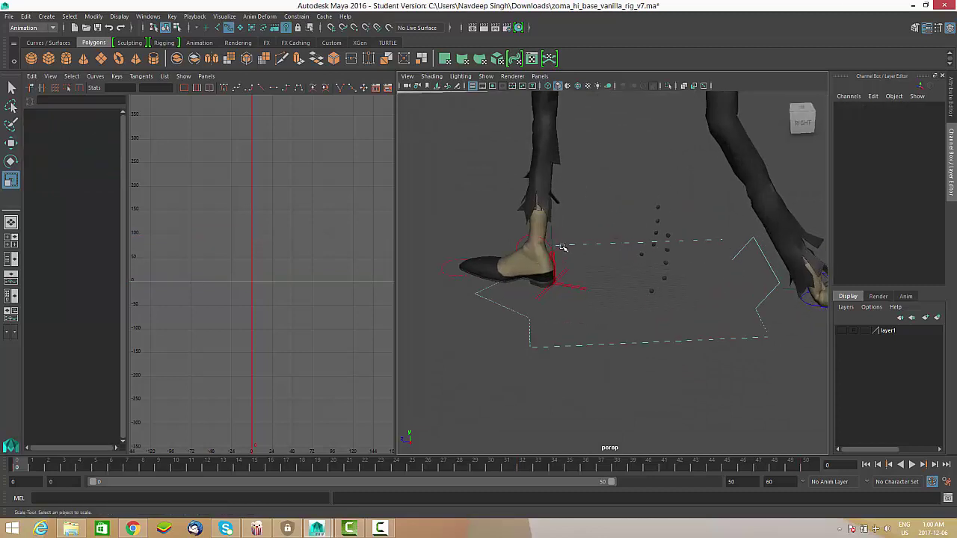
Bake the animation of the right foot, left foot and body locators using the default bake simulation settings.
middle_click_drag(626, 263, 603, 266, "alt")
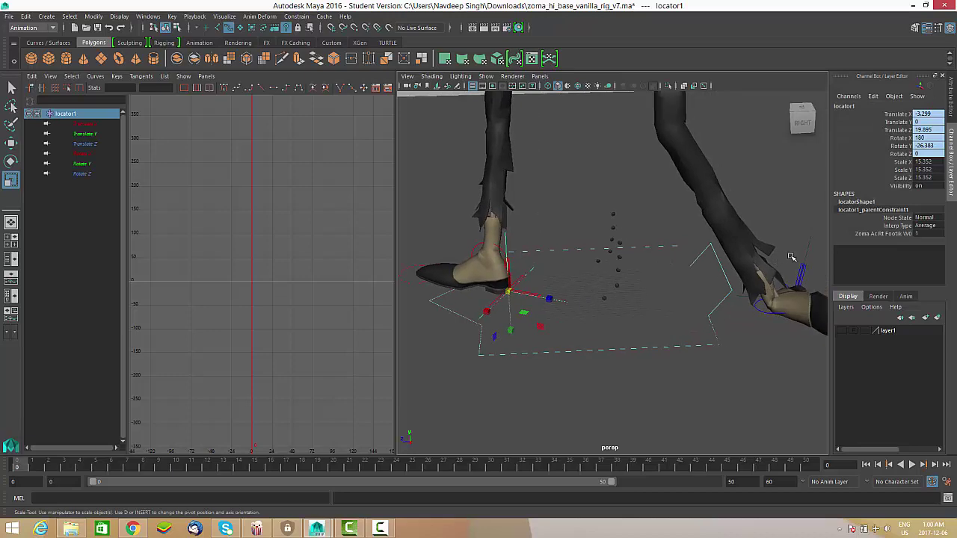
left_click(801, 271, "shift")
left_click_drag(801, 270, 644, 232, "alt")
left_click(644, 229, "shift")
right_click_drag(699, 389, 684, 359, "alt")
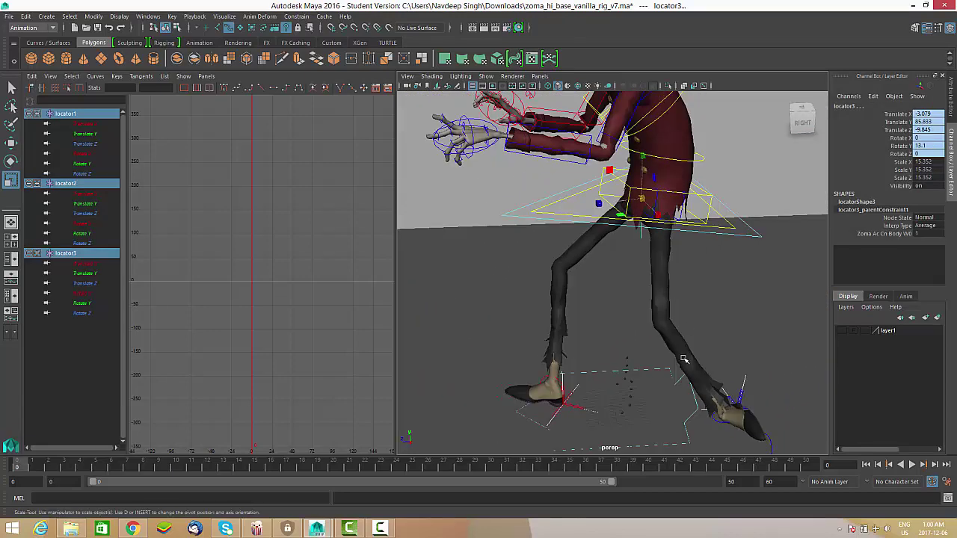
middle_click_drag(610, 396, 626, 388, "alt")
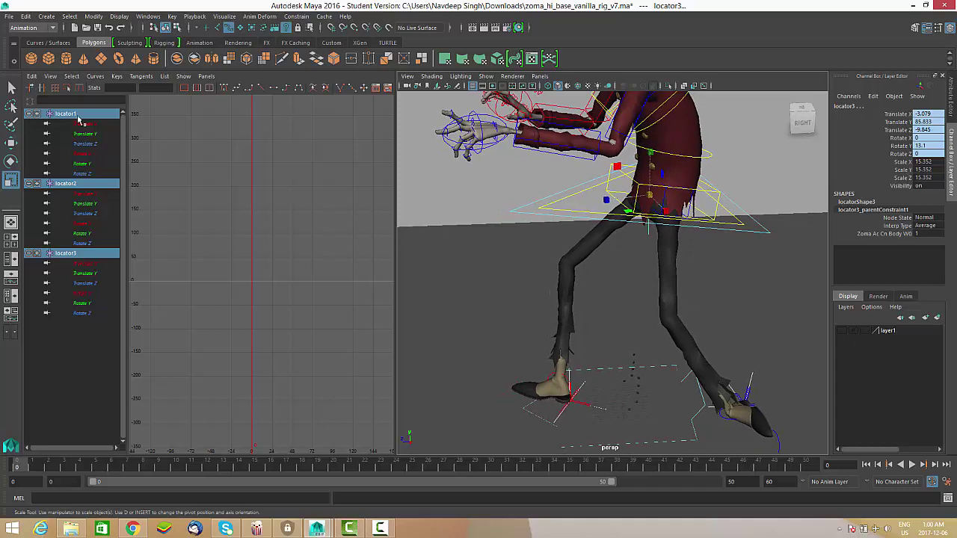
left_click(26, 16)
mouse_move(75, 106)
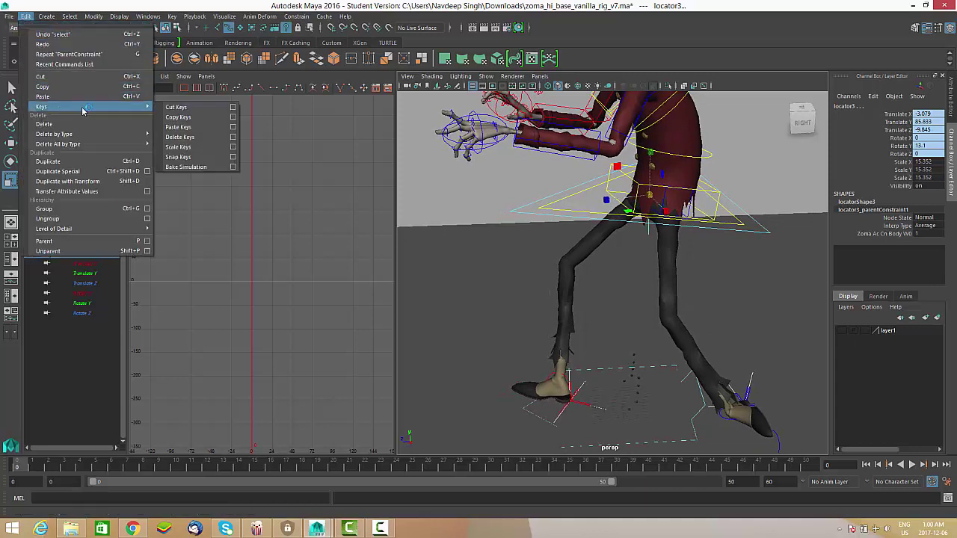
left_click(234, 168)
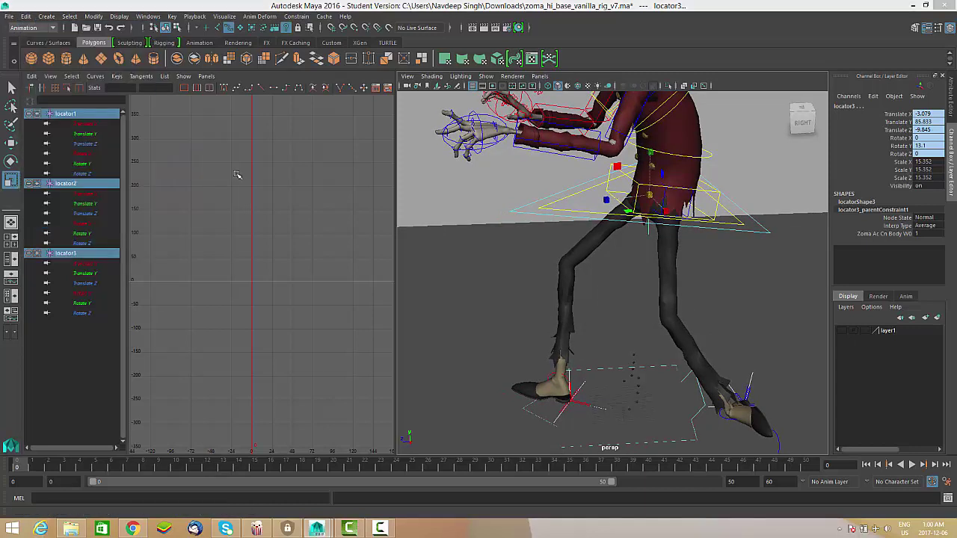
left_click(332, 193)
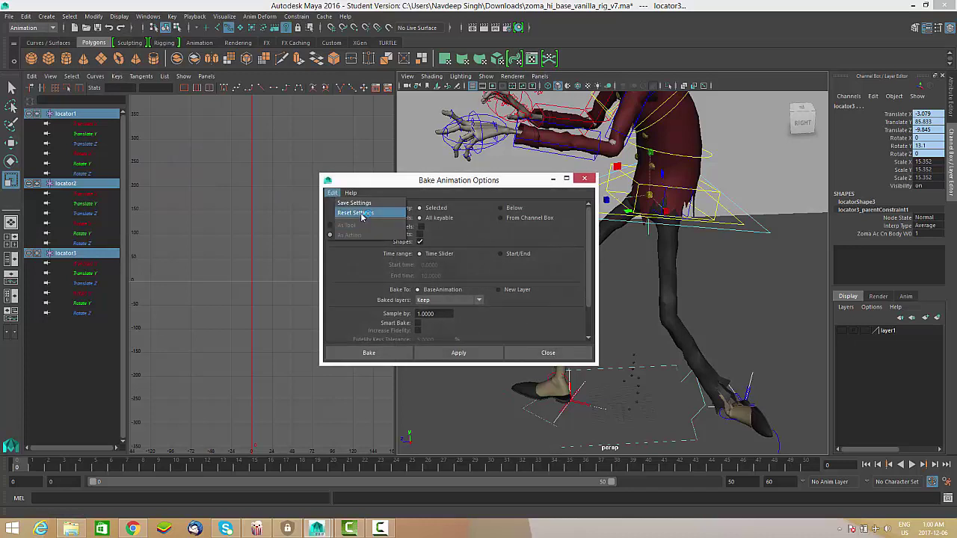
left_click(352, 217)
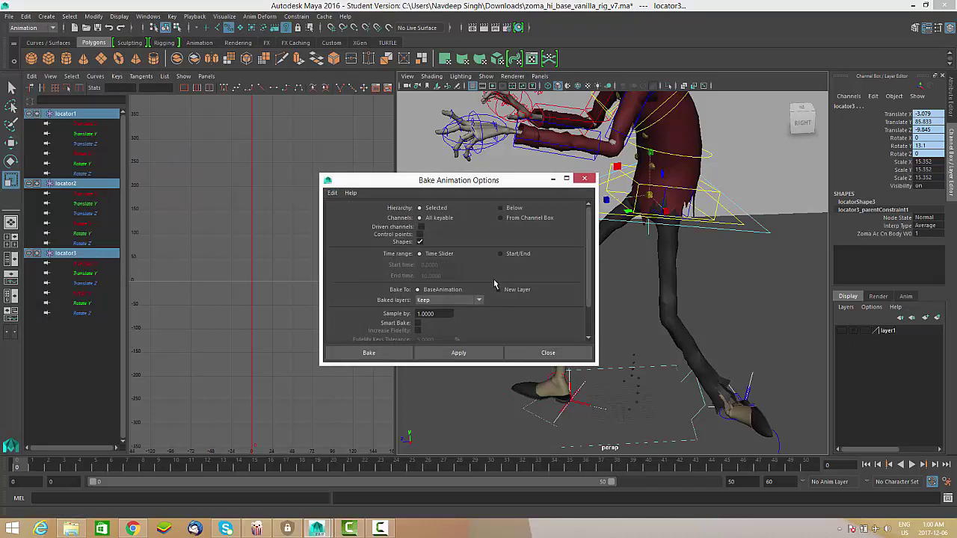
left_click(374, 356)
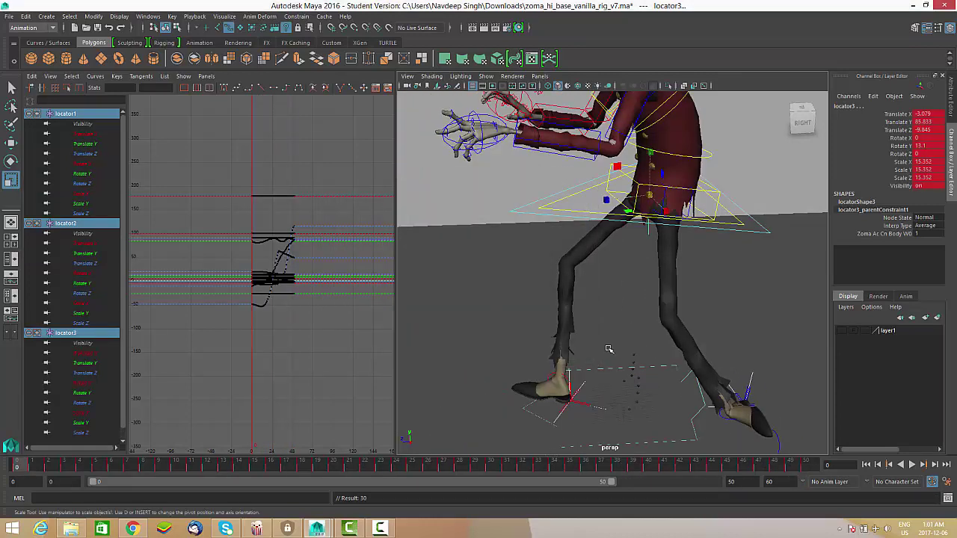
left_click_drag(651, 351, 690, 353, "alt")
right_click_drag(690, 353, 615, 364, "alt")
left_click_drag(615, 364, 578, 370, "alt")
mouse_move(579, 369)
right_mouse_down("alt")
mouse_move(604, 363)
mouse_move(577, 338)
mouse_move(571, 365)
mouse_move(558, 367)
mouse_move(566, 392)
right_mouse_up("alt")
middle_click_drag(540, 350, 598, 279, "alt")
right_click_drag(598, 278, 696, 370, "alt")
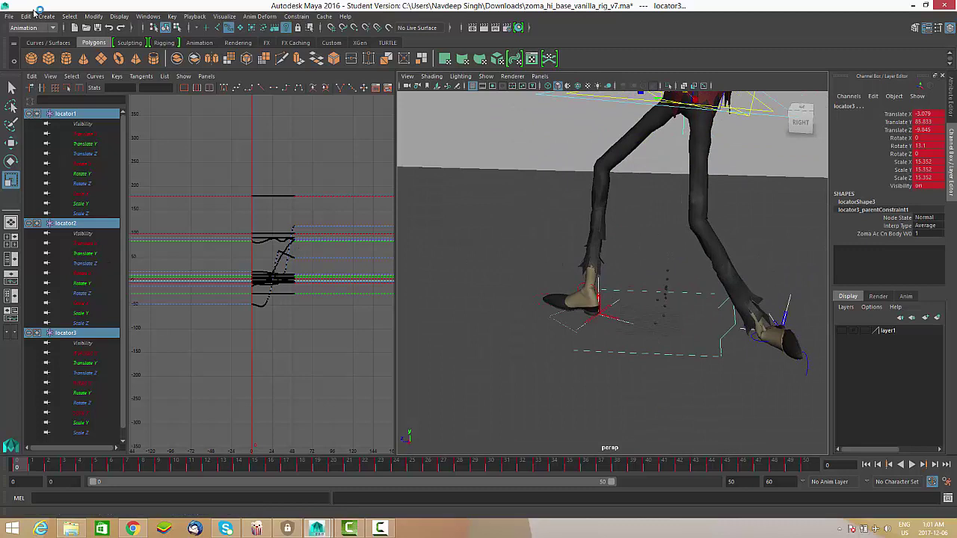
Delete the parent constraint nodes under locator1, locator2 and locator3 in the Outliner.
left_click(147, 17)
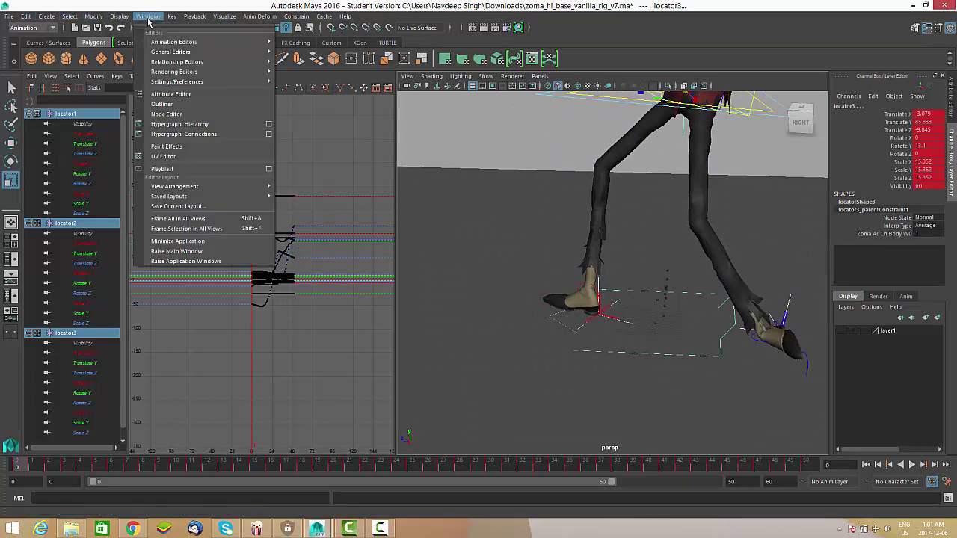
left_click(179, 105)
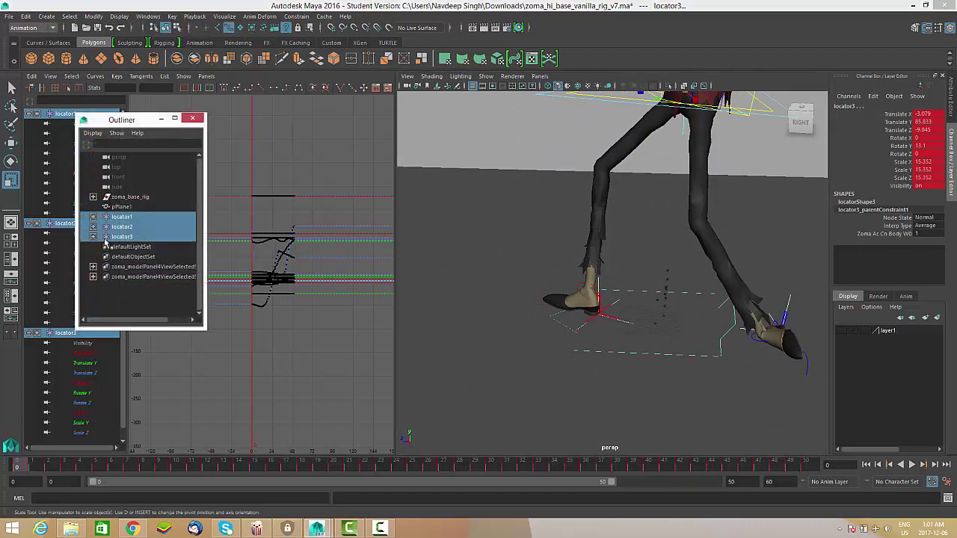
left_click(93, 216)
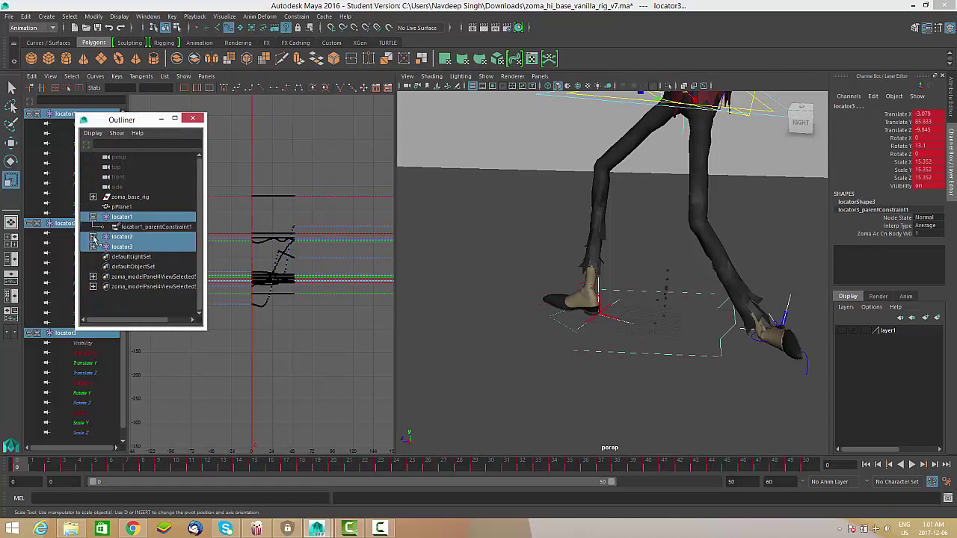
left_click(93, 237)
left_click(93, 257)
left_click(140, 267)
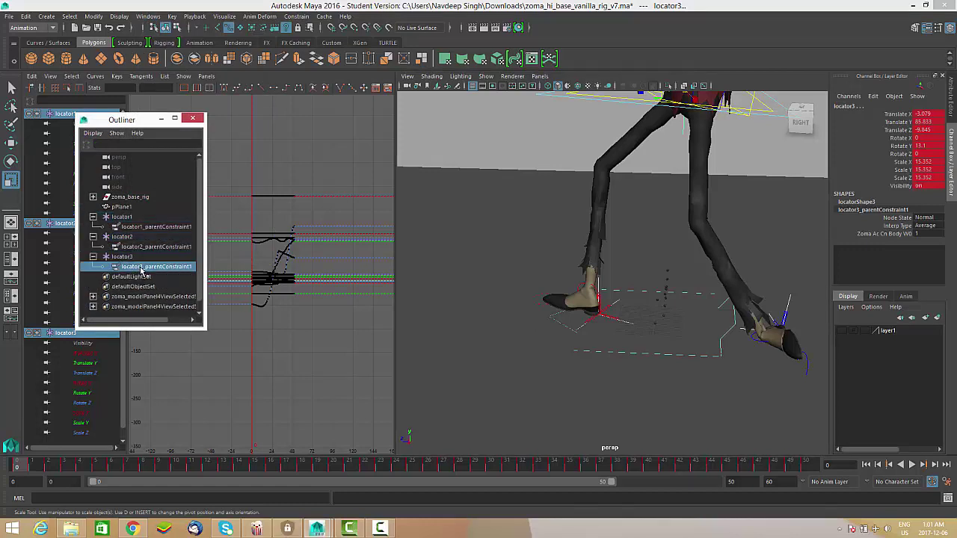
left_click(157, 247, "ctrl")
left_click(160, 227, "ctrl")
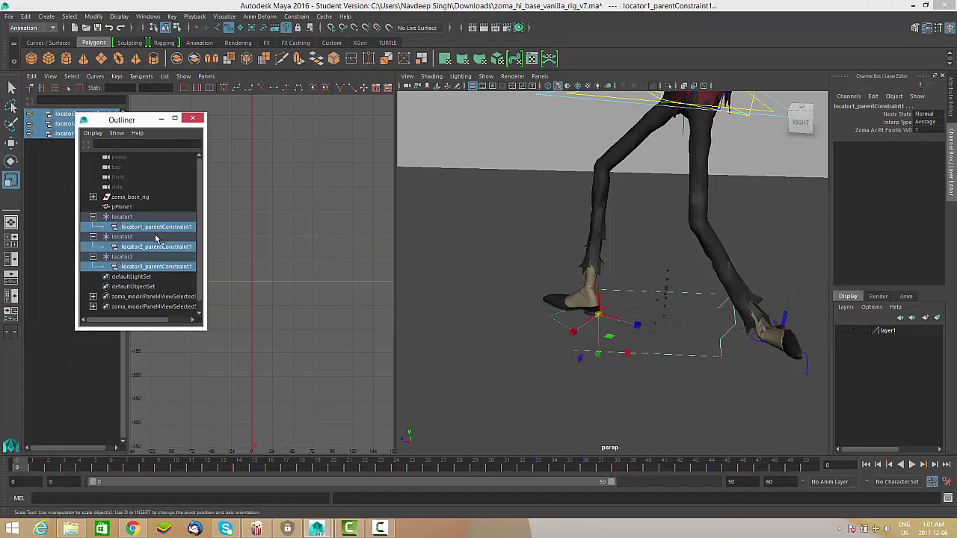
key("Delete")
Scrub the timeline to frame 46 and play back the walk to check the baked locators against the character.
right_click_drag(737, 400, 626, 384, "alt")
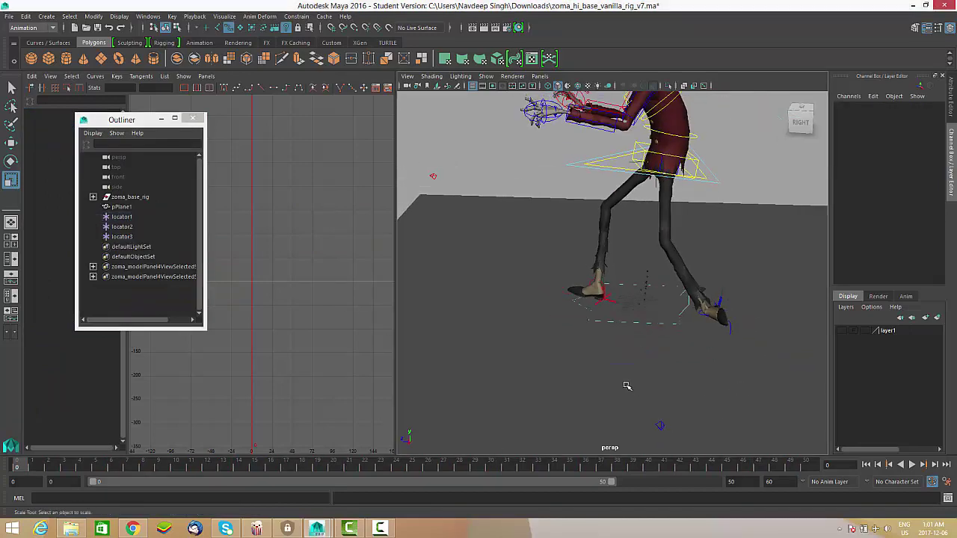
left_click_drag(626, 384, 445, 425, "alt")
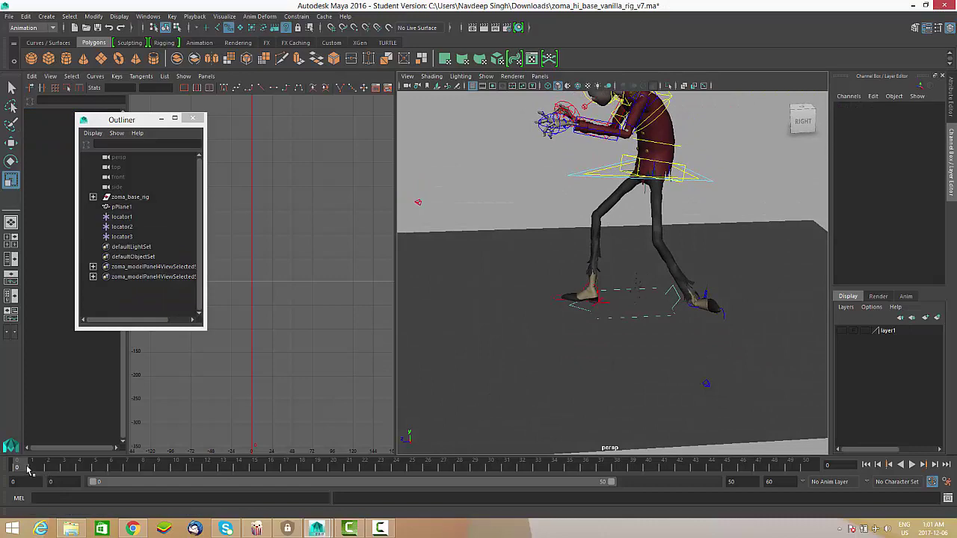
left_click_drag(27, 469, 742, 464)
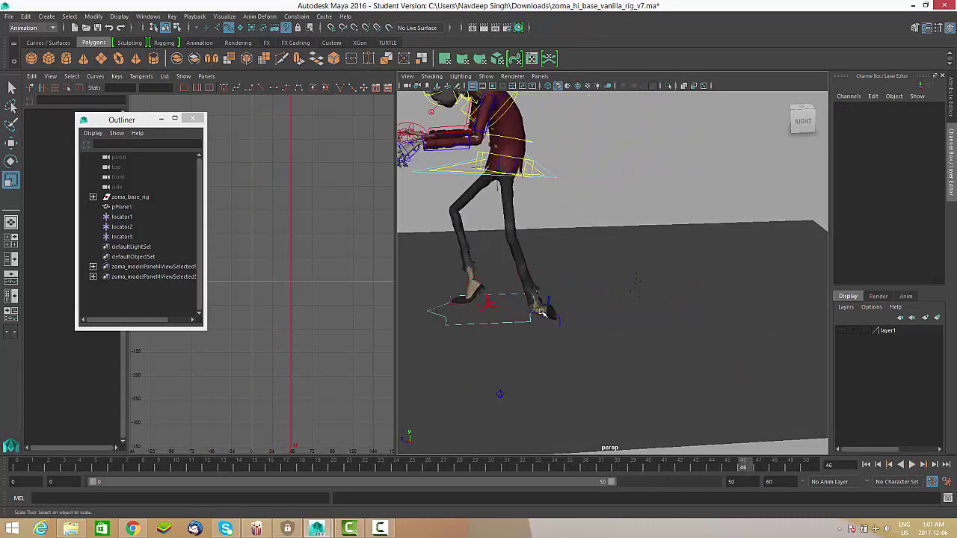
left_click_drag(497, 342, 630, 442, "alt")
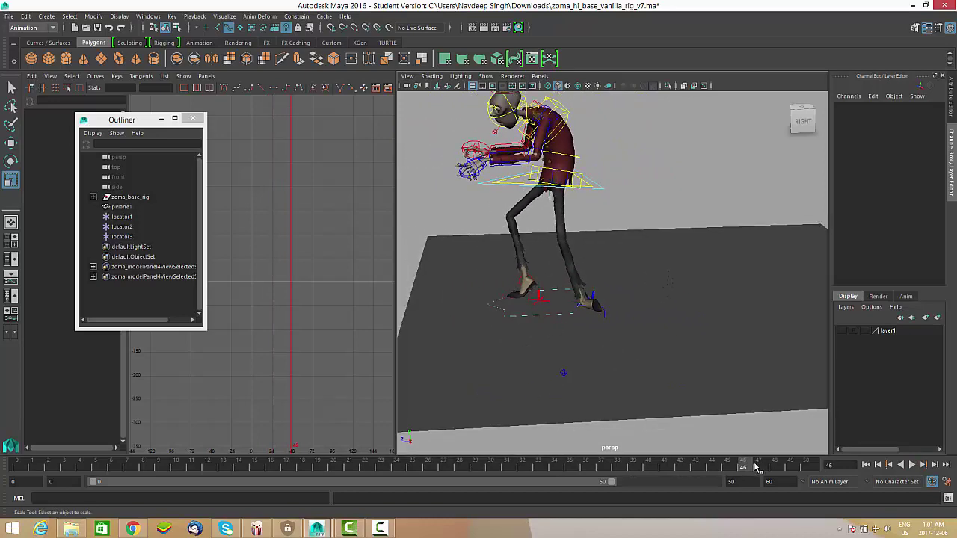
key("alt+v")
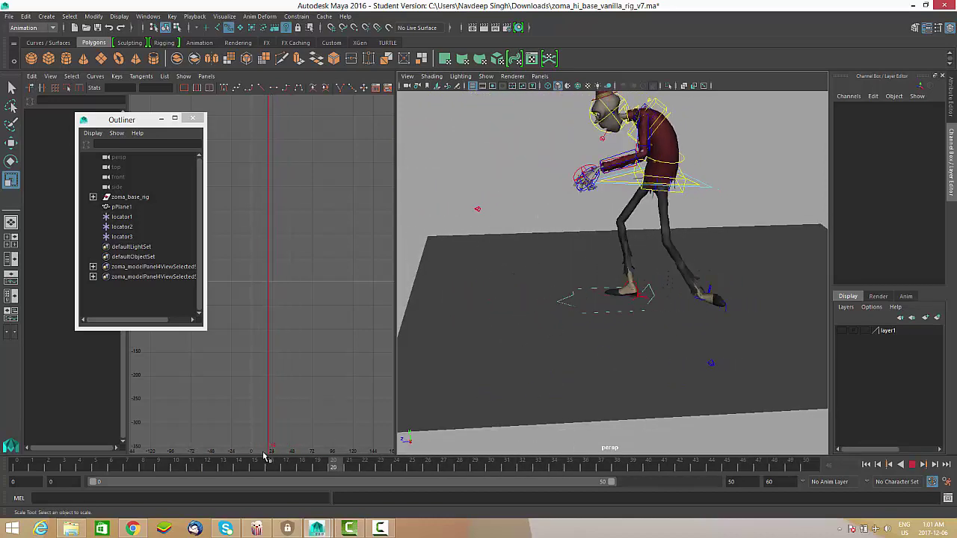
key("alt+v")
Delete all animation keys from the zombie's master control in the Graph Editor.
right_click_drag(587, 364, 692, 353, "alt")
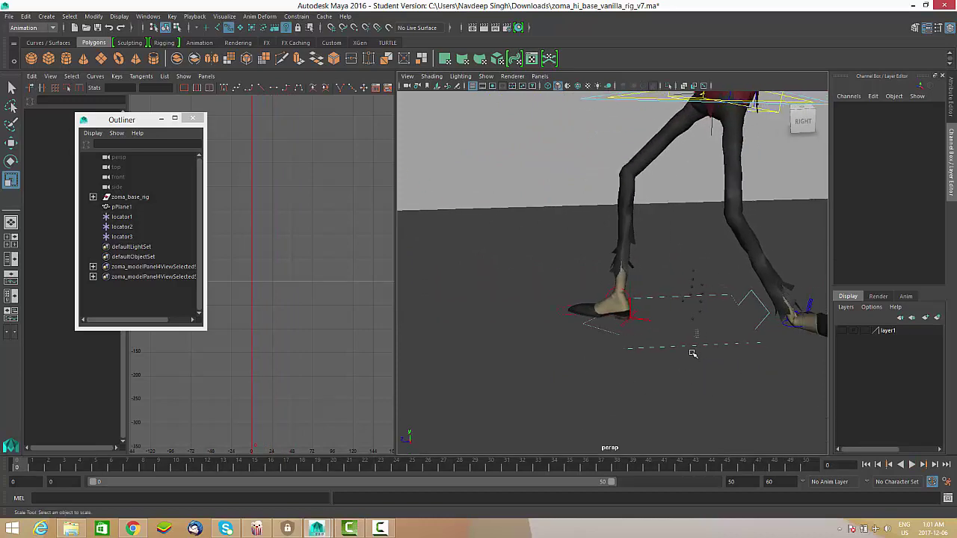
left_click(693, 351)
middle_click_drag(707, 374, 687, 377, "alt")
left_click_drag(312, 243, 242, 293)
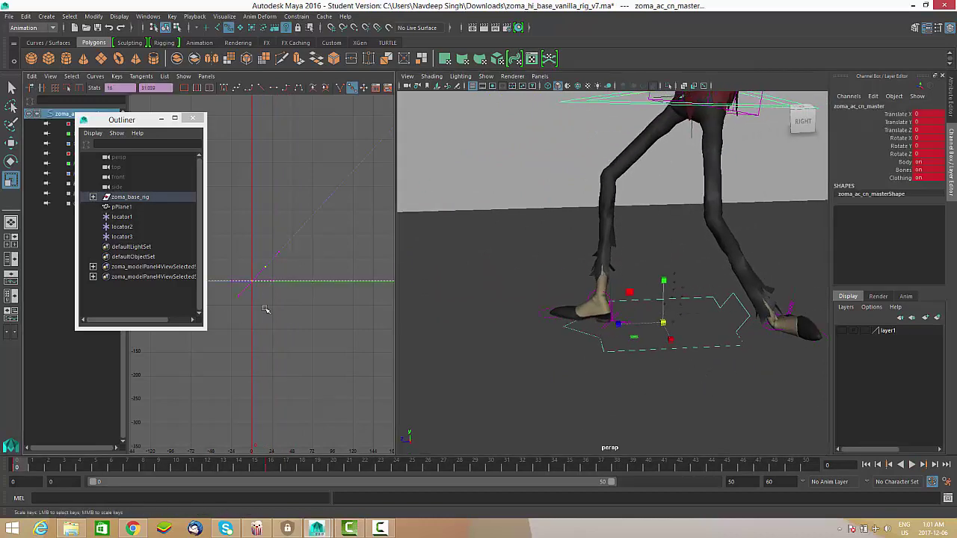
key("Delete")
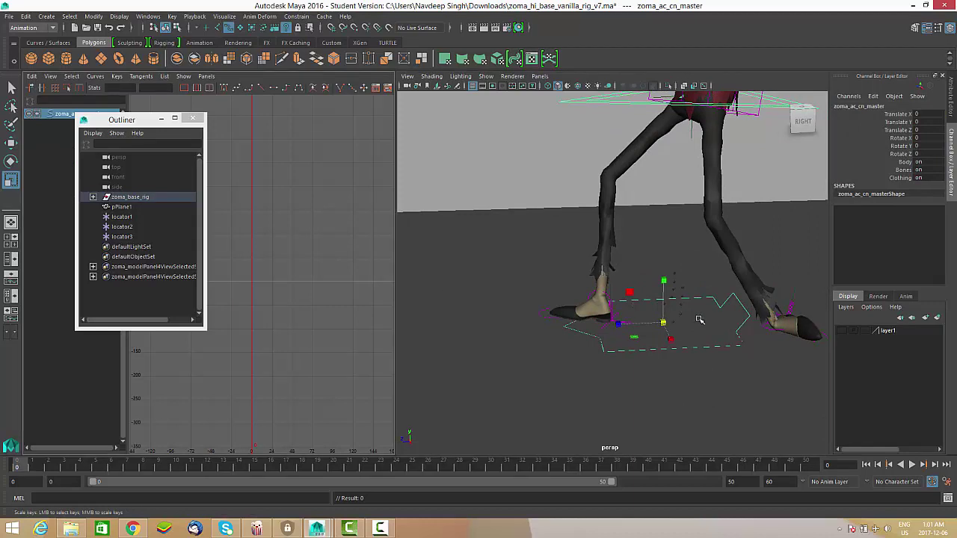
Parent-constrain the right foot IK control to locator1 with maintain offset on, all translate and rotate axes, and weight 1.
mouse_move(699, 319)
right_mouse_down("alt")
mouse_move(703, 312)
mouse_move(729, 378)
mouse_move(675, 344)
mouse_move(687, 345)
mouse_move(703, 304)
right_mouse_up("alt")
middle_click_drag(728, 325, 647, 248, "alt")
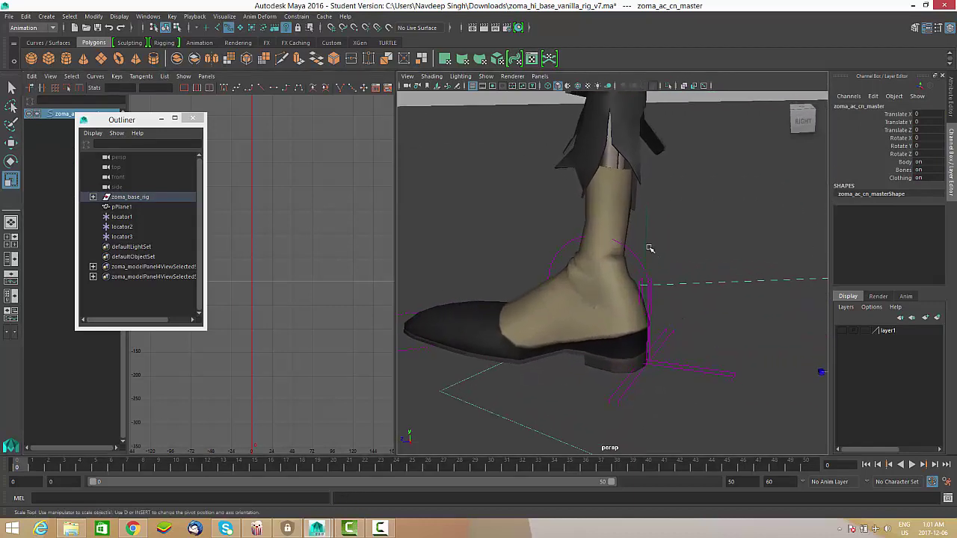
left_click(646, 241)
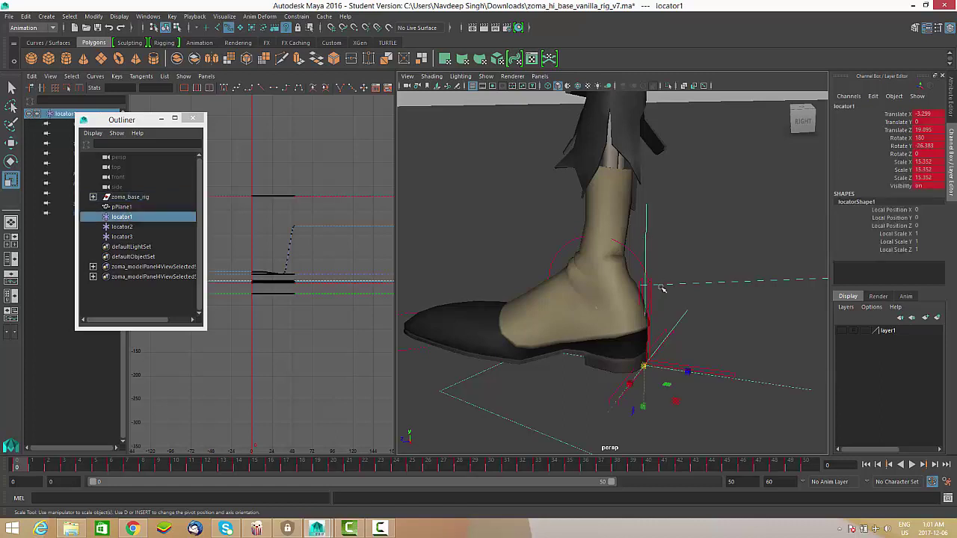
left_click(662, 334)
left_click_drag(698, 336, 781, 345, "alt")
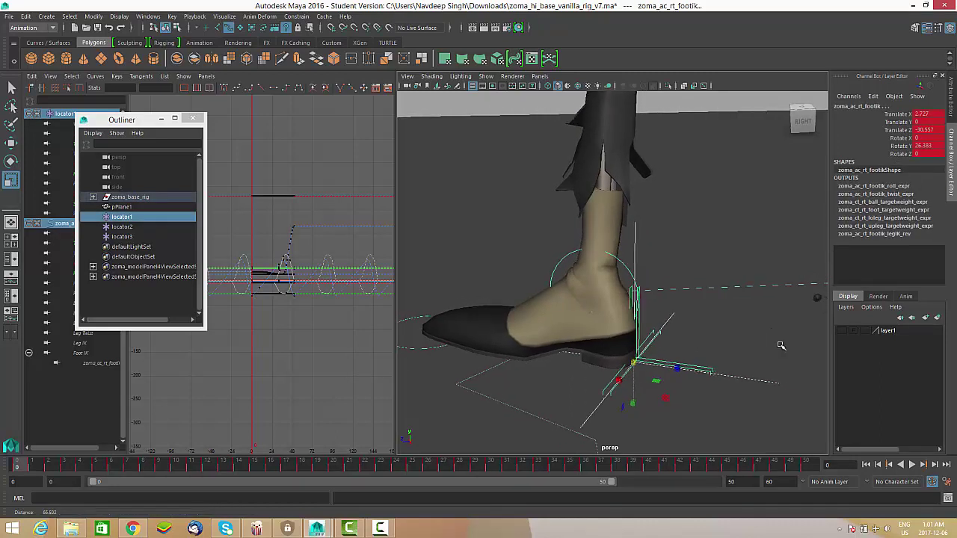
left_click(300, 17)
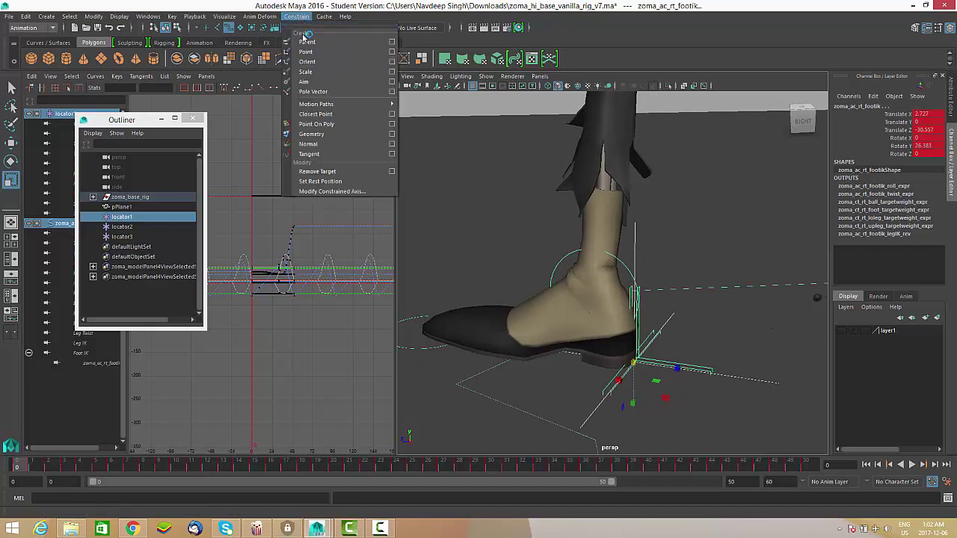
left_click(392, 42)
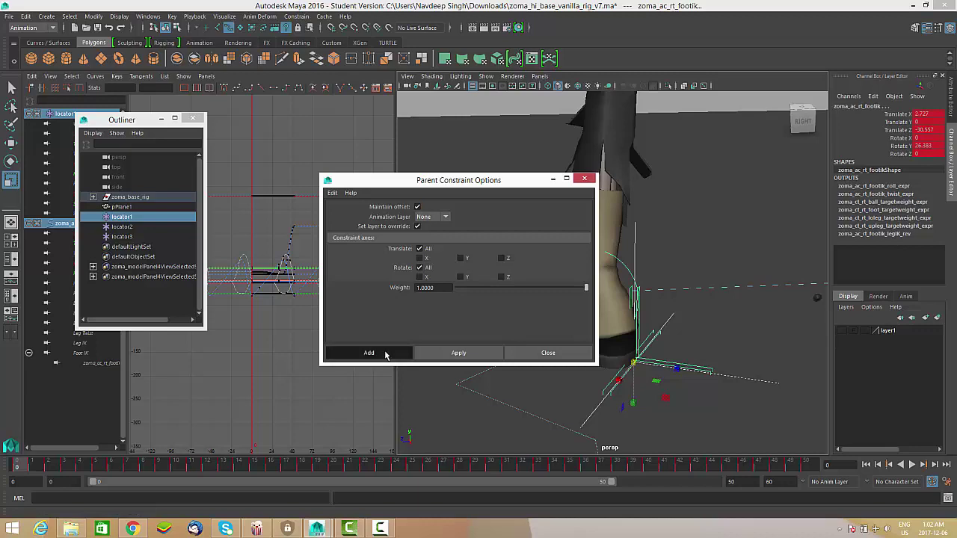
left_click(369, 352)
Parent-constrain the left foot IK control to locator2 using the same constraint settings.
left_click_drag(658, 346, 682, 271, "alt")
left_click(692, 275)
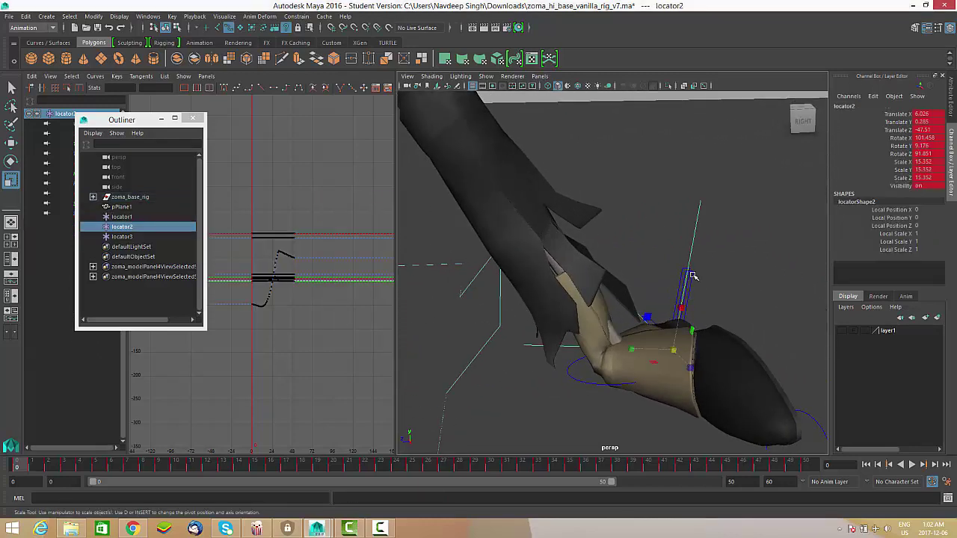
left_click(687, 273)
left_click_drag(684, 269, 736, 308, "alt")
right_click_drag(737, 307, 665, 302, "alt")
middle_click_drag(666, 303, 675, 313, "alt")
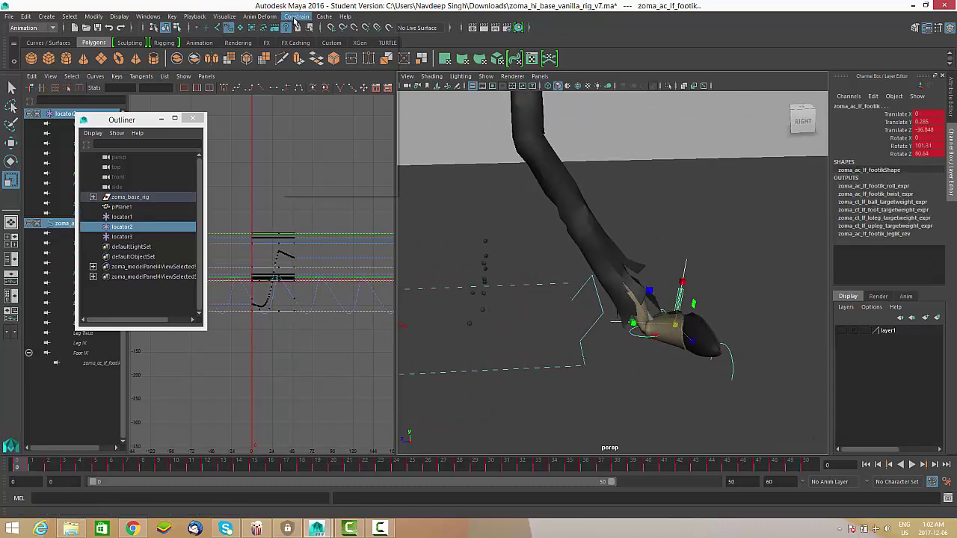
left_click(296, 18)
left_click(368, 47)
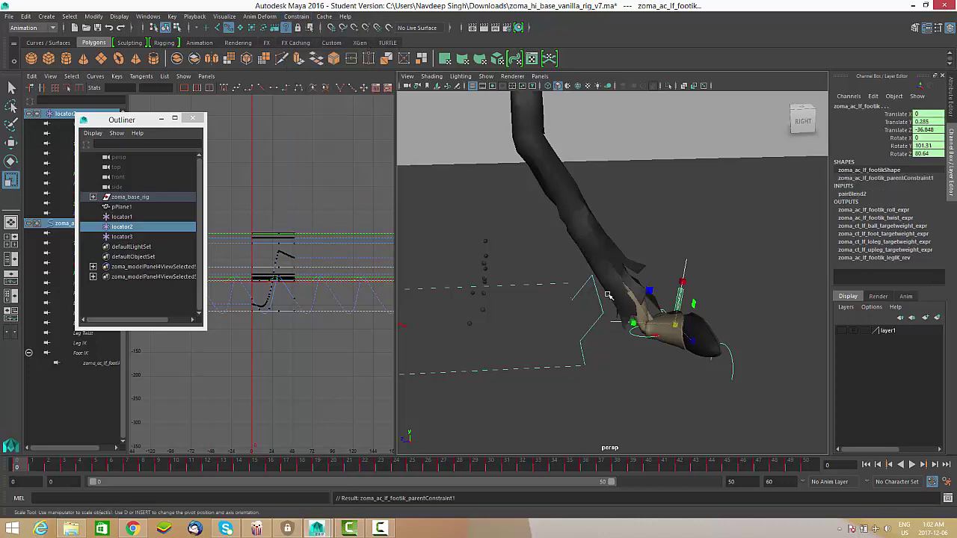
Parent-constrain the body control at the hips to locator3 using the same constraint settings.
right_click_drag(621, 314, 583, 299, "alt")
left_click_drag(584, 299, 590, 352, "alt")
right_click_drag(591, 351, 613, 330, "alt")
left_click_drag(614, 330, 603, 327, "alt")
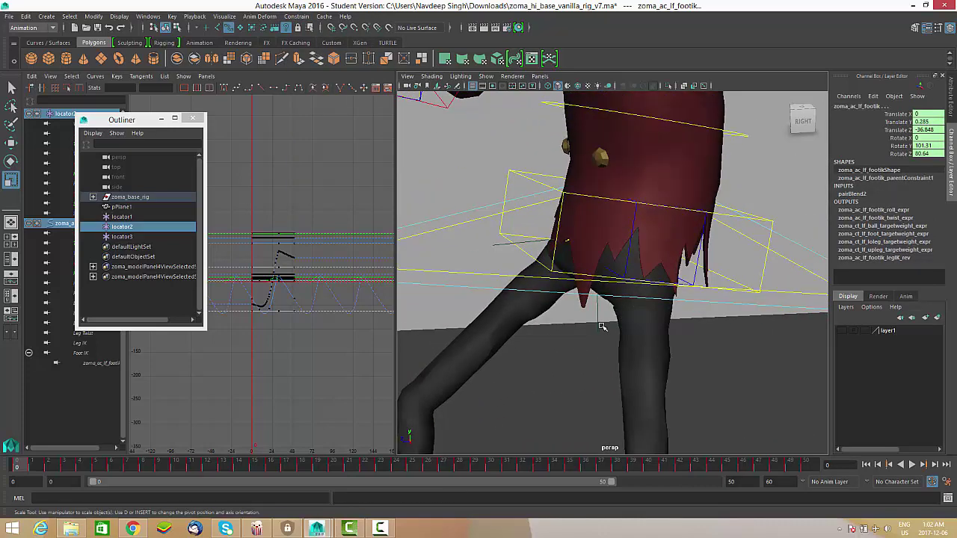
middle_click_drag(611, 315, 631, 288, "alt")
right_click_drag(631, 289, 607, 296, "alt")
middle_click_drag(632, 295, 634, 290, "alt")
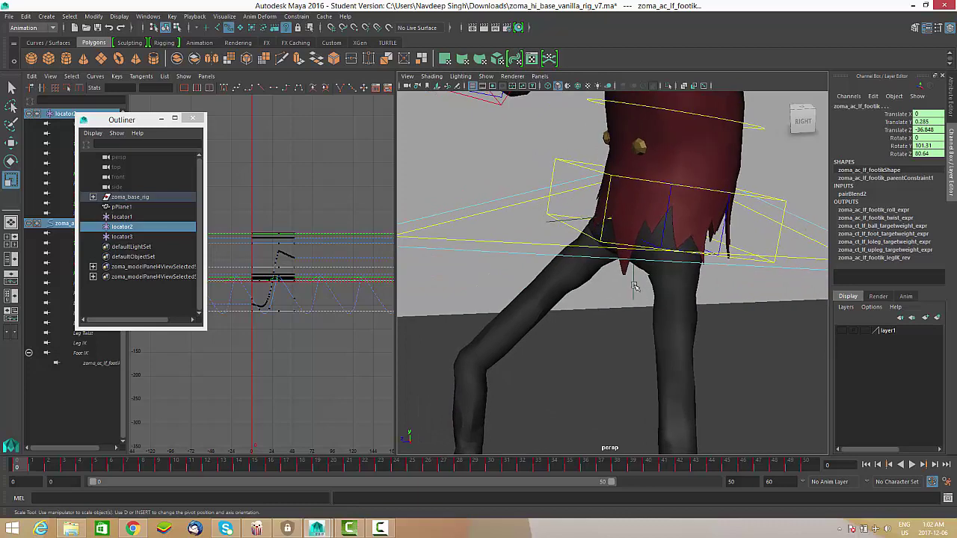
left_click(633, 284)
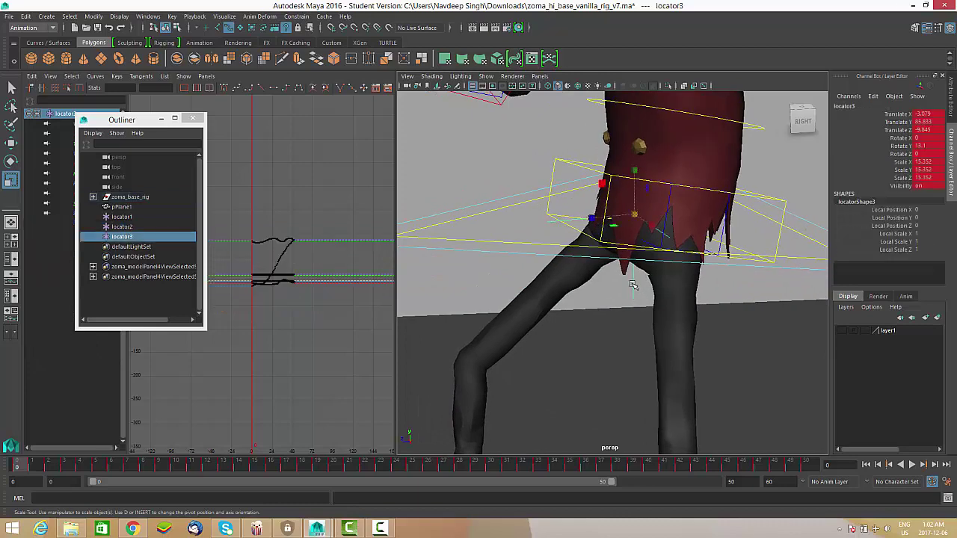
left_click(518, 252)
right_click_drag(538, 278, 509, 278, "alt")
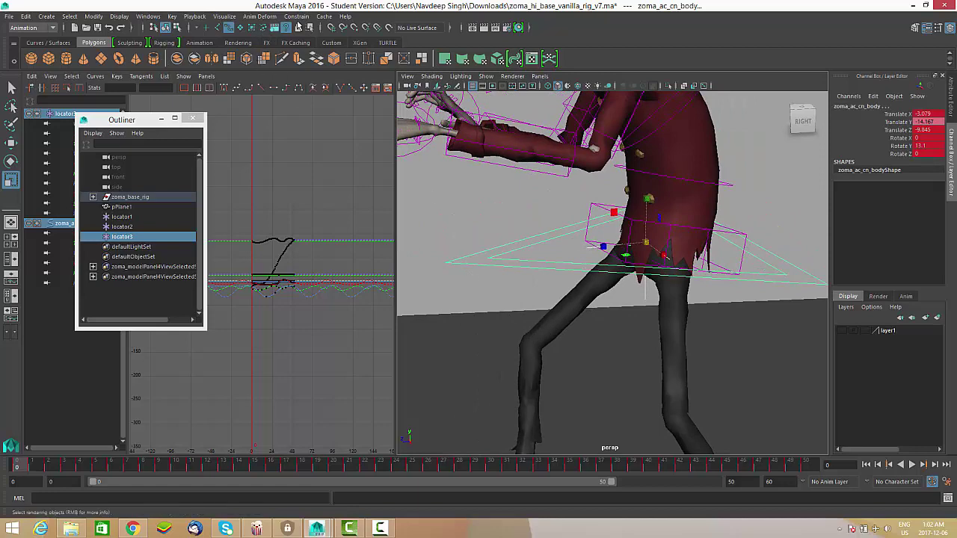
left_click(299, 16)
left_click(314, 30)
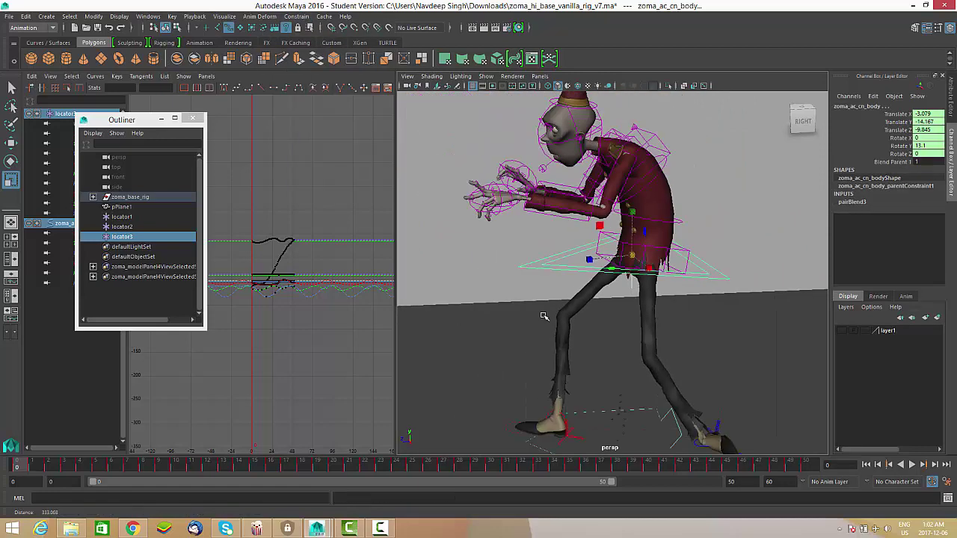
Select the body, right foot and left foot controls together and play back the constrained walk.
middle_click_drag(545, 316, 561, 257, "alt")
left_click_drag(560, 257, 548, 205, "alt")
left_click(551, 209)
scroll(583, 319, "up", 3)
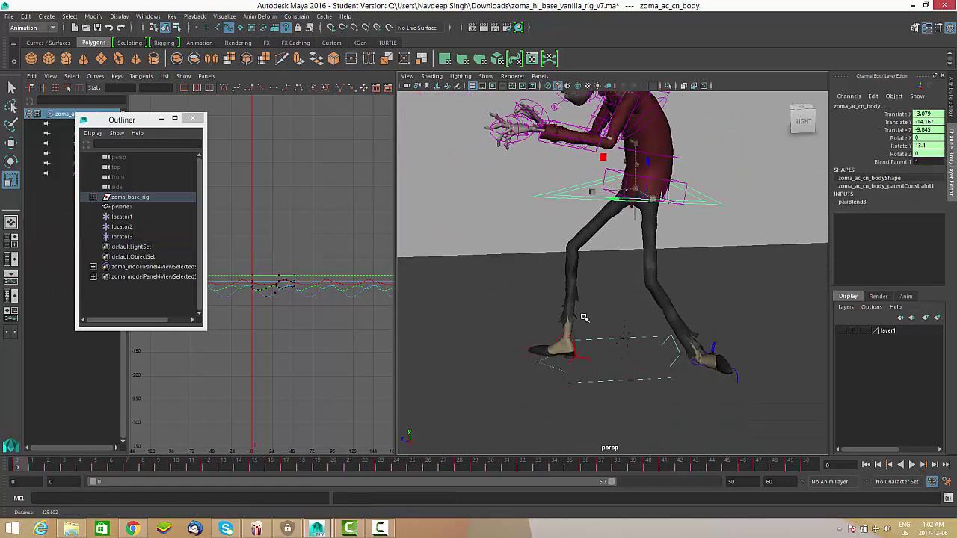
left_click(581, 381)
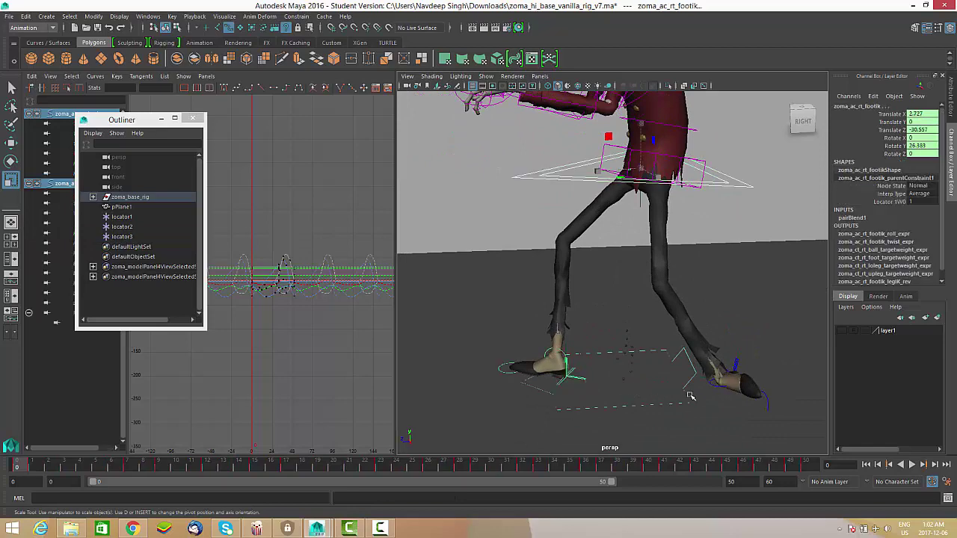
left_click(738, 366)
scroll(738, 365, "down", 5)
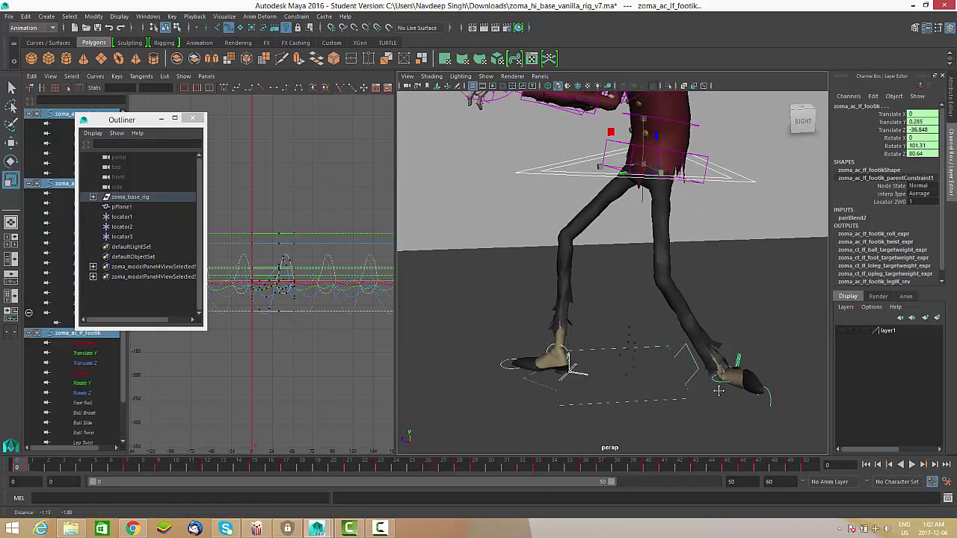
key("alt+v")
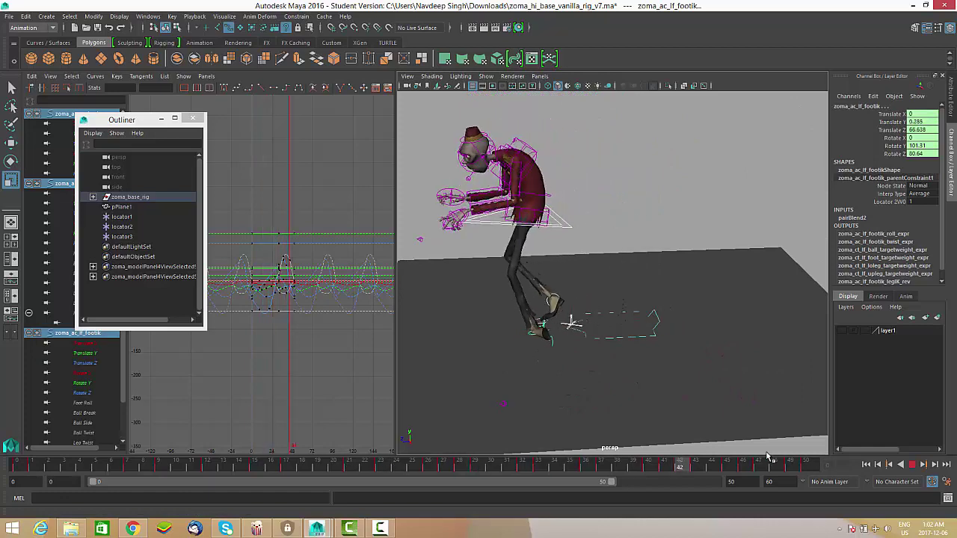
key("Escape")
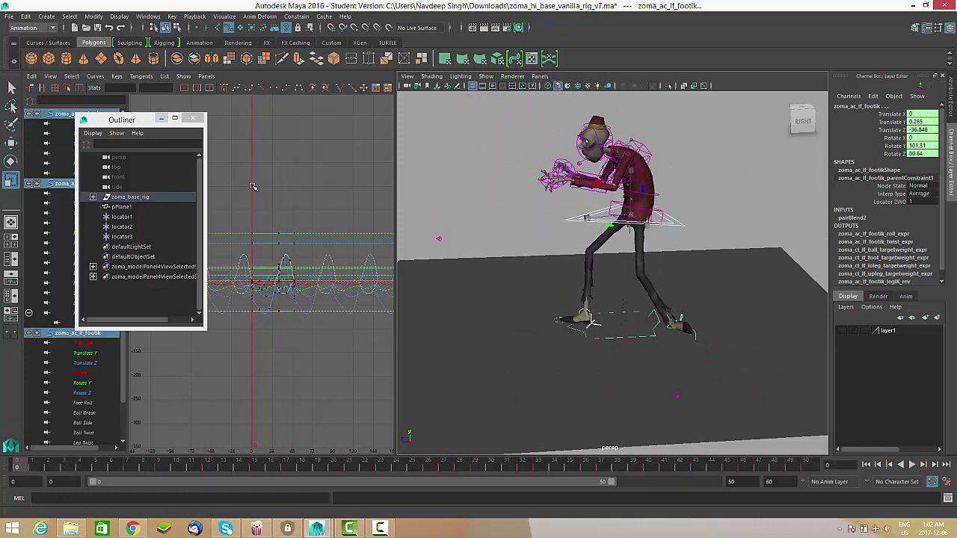
Close the Outliner and bake the simulation onto the selected body and foot controls.
left_click(194, 120)
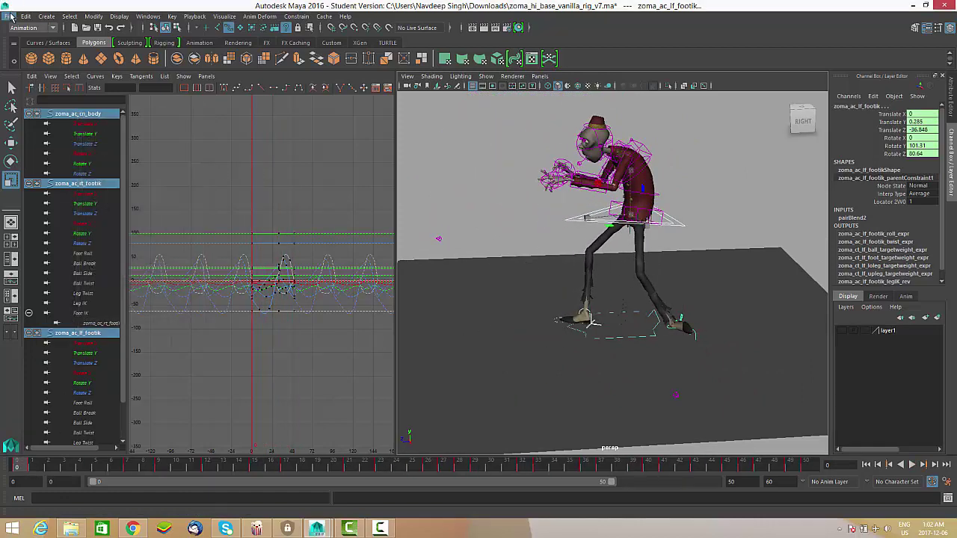
left_click(28, 16)
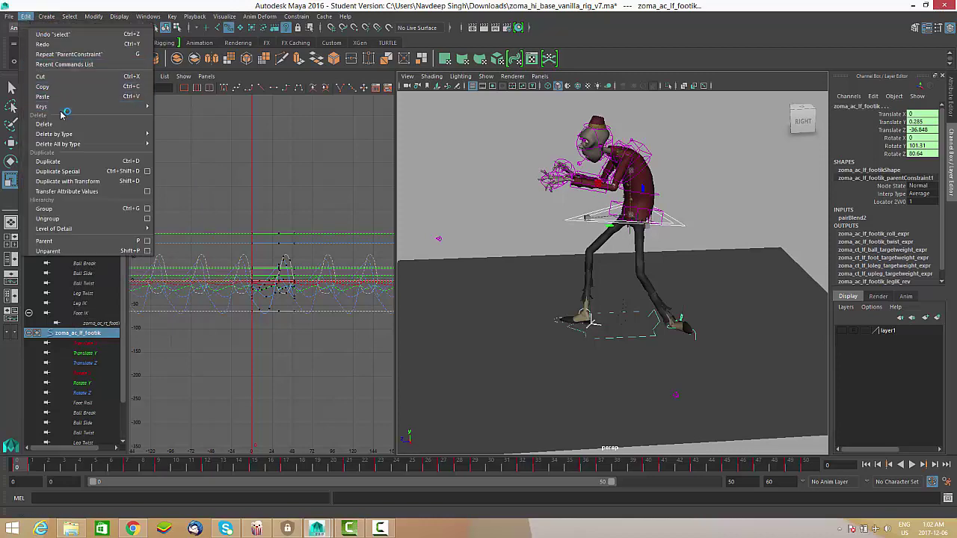
mouse_move(102, 107)
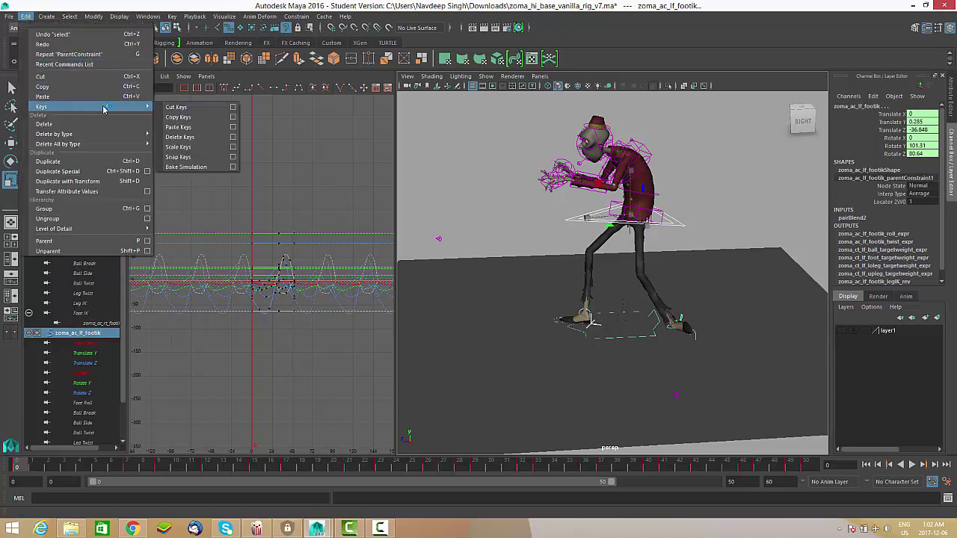
left_click(234, 168)
left_click(385, 352)
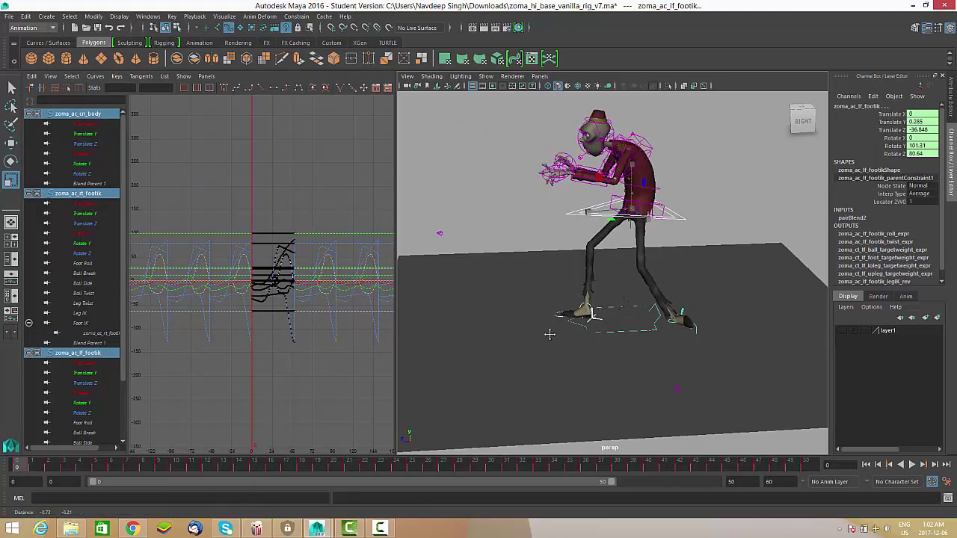
Delete locator1, locator2 and locator3 through the Outliner, closing it when done.
scroll(550, 334, "up", 8)
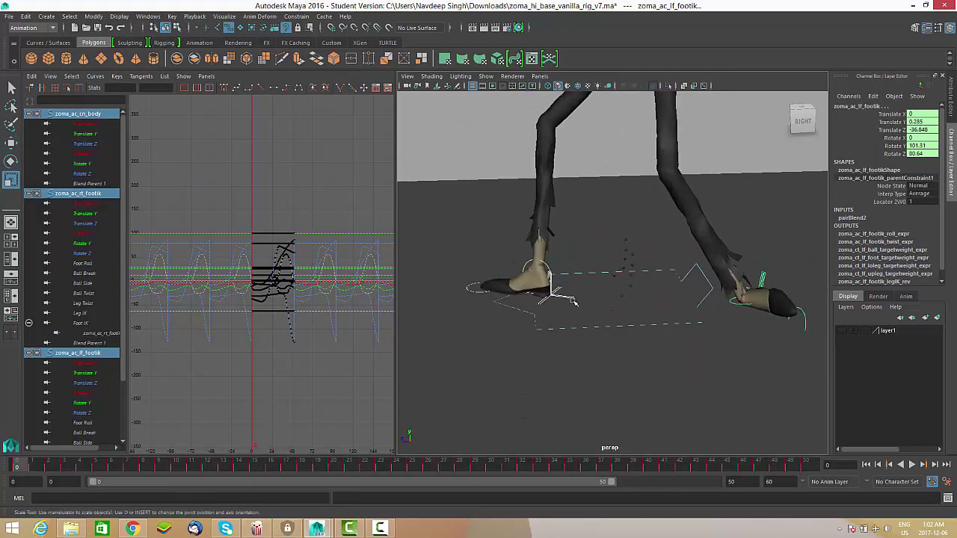
scroll(534, 348, "up", 4)
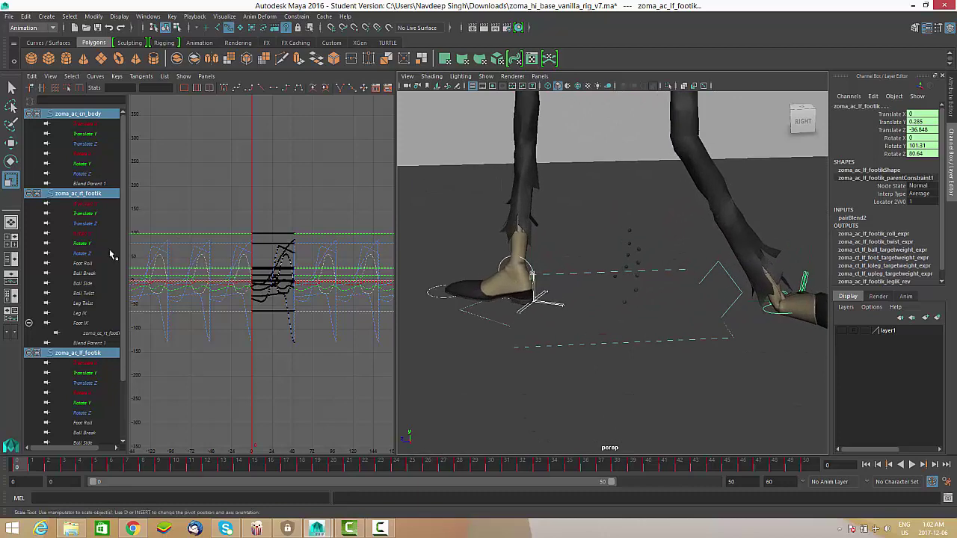
left_click(47, 15)
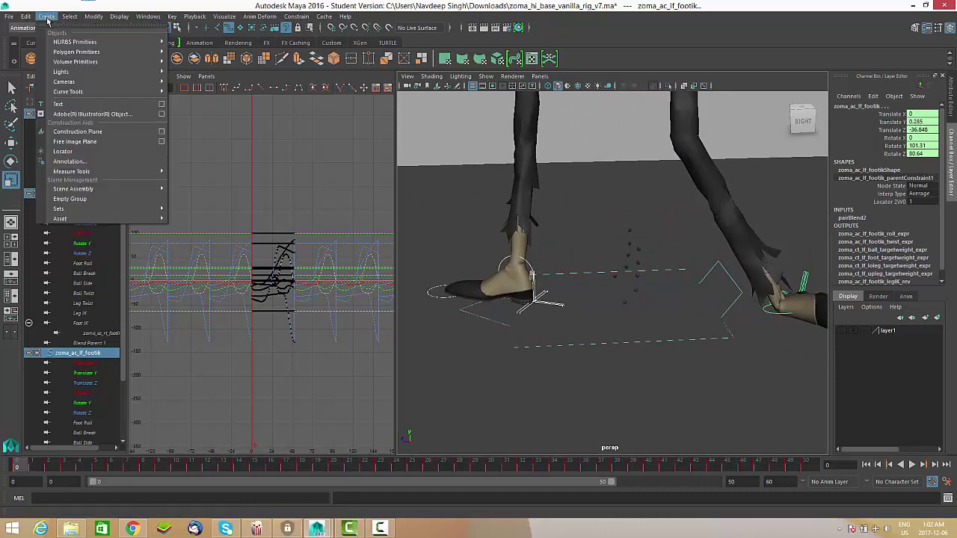
mouse_move(120, 15)
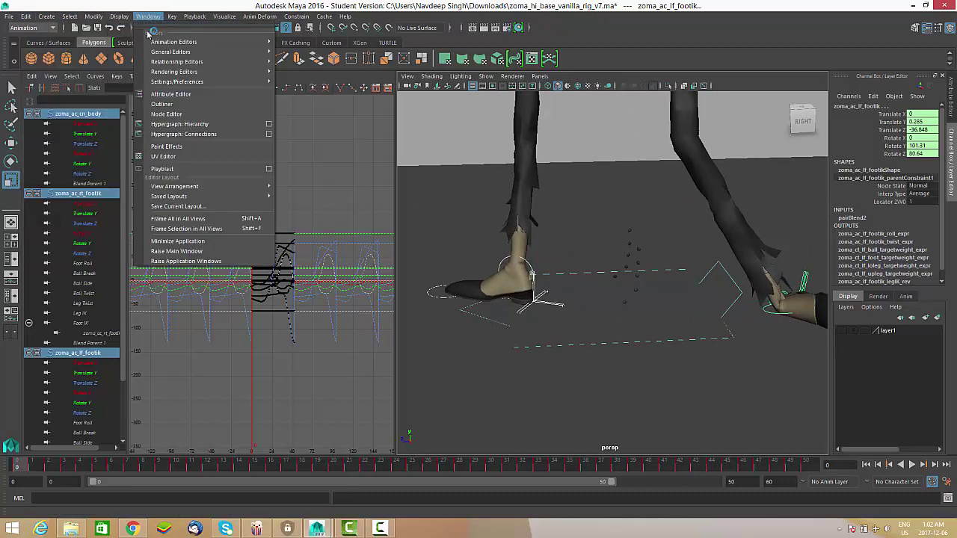
left_click(179, 107)
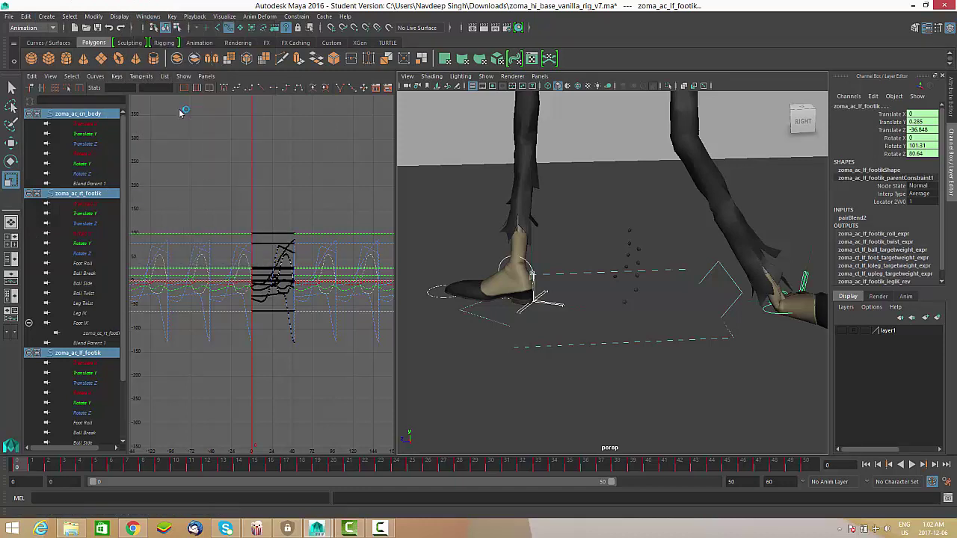
left_click(127, 216)
left_click(123, 227, "shift")
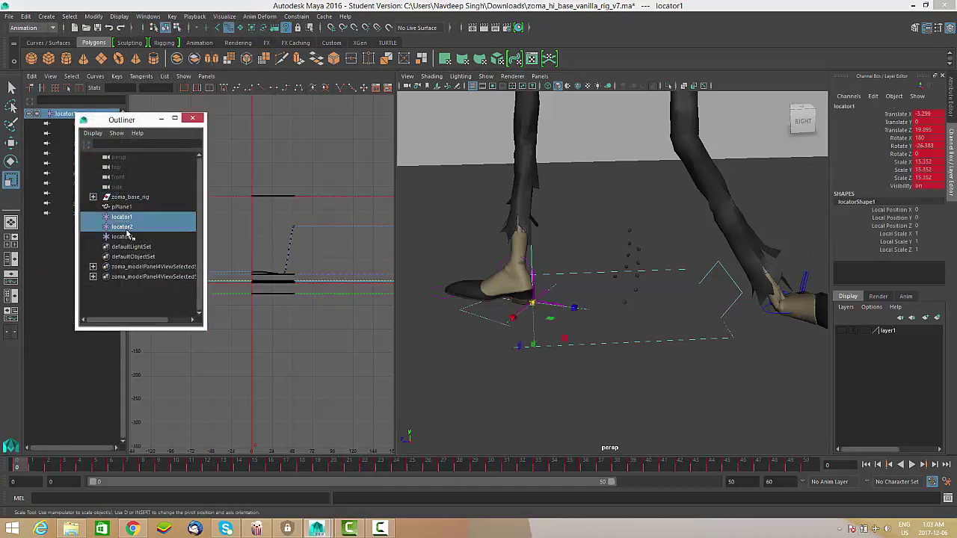
left_click(124, 236, "shift")
key("Delete")
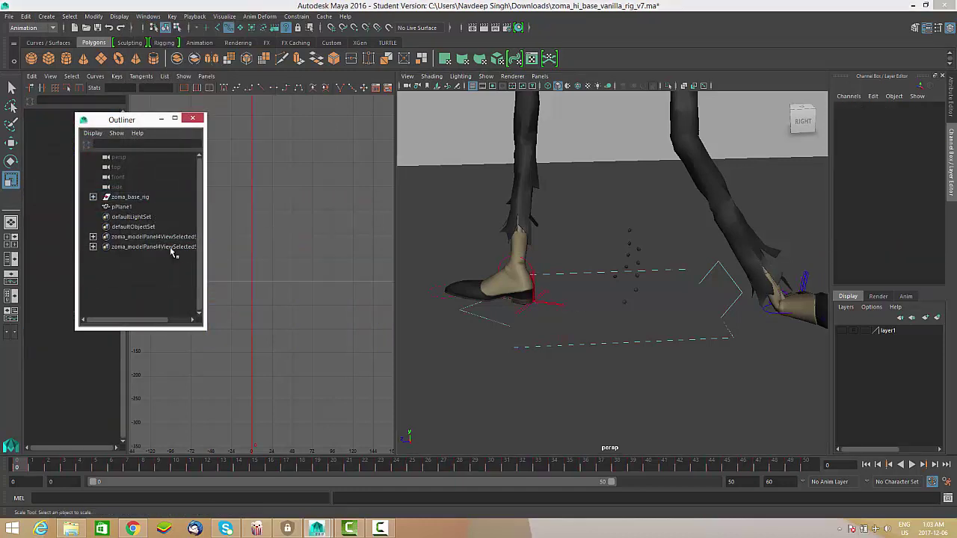
left_click(192, 120)
Play back the animation to check the baked walk without the locators.
scroll(554, 299, "down", 5)
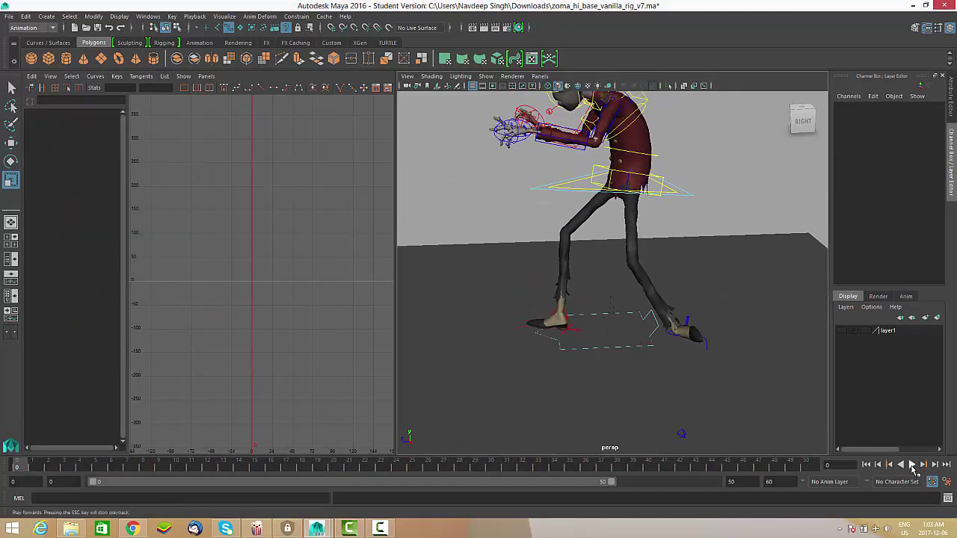
left_click(912, 464)
scroll(613, 340, "down", 3)
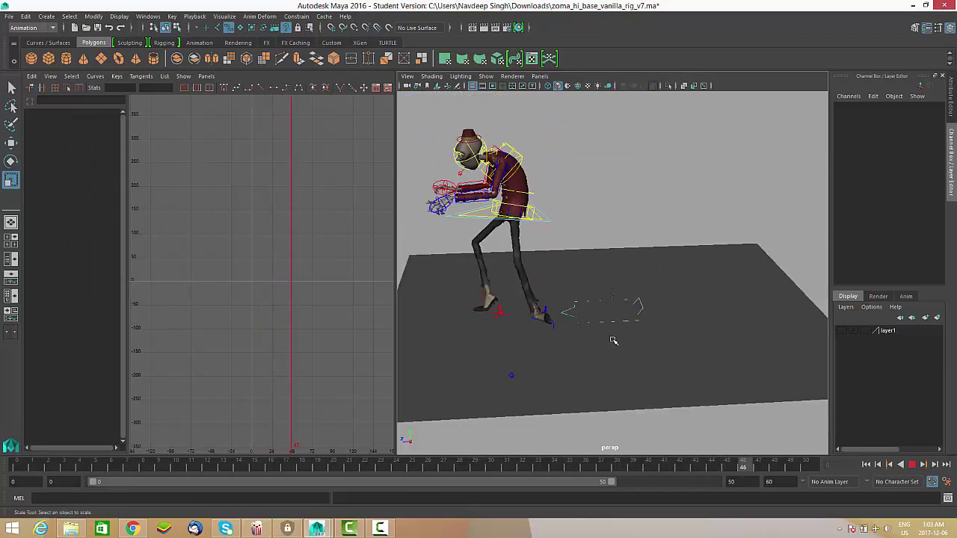
middle_click_drag(613, 341, 645, 344, "alt")
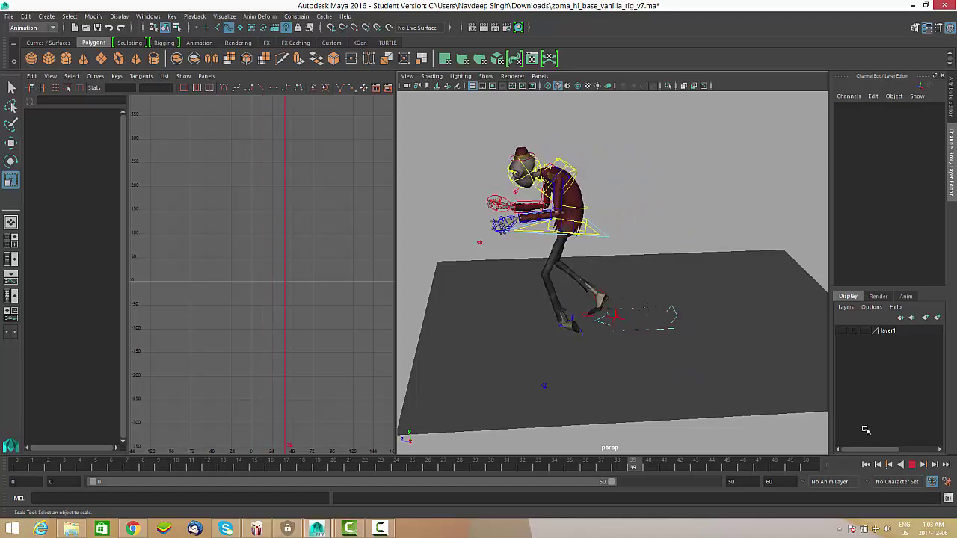
Select the right foot control and examine its baked animation curves in the Graph Editor.
scroll(664, 349, "up", 5)
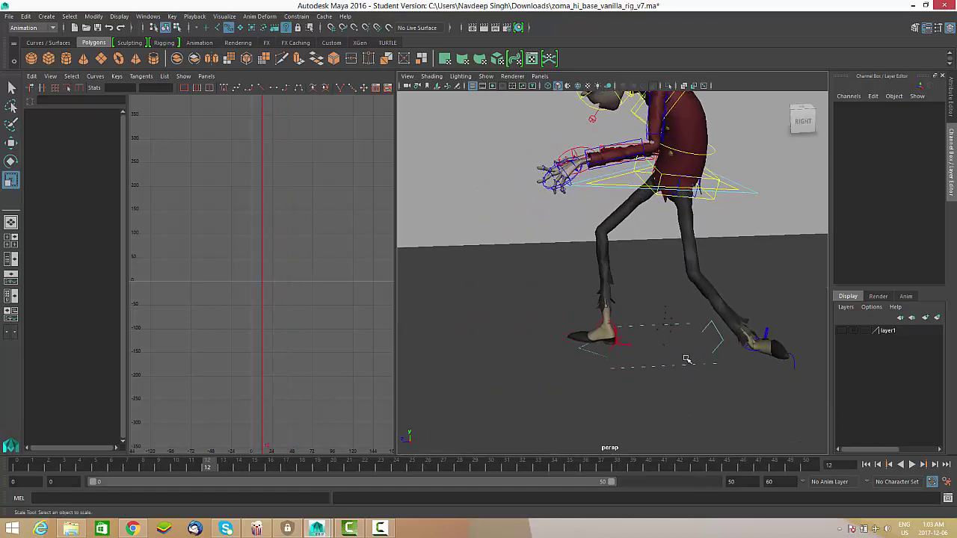
left_click(686, 362)
scroll(681, 321, "up", 5)
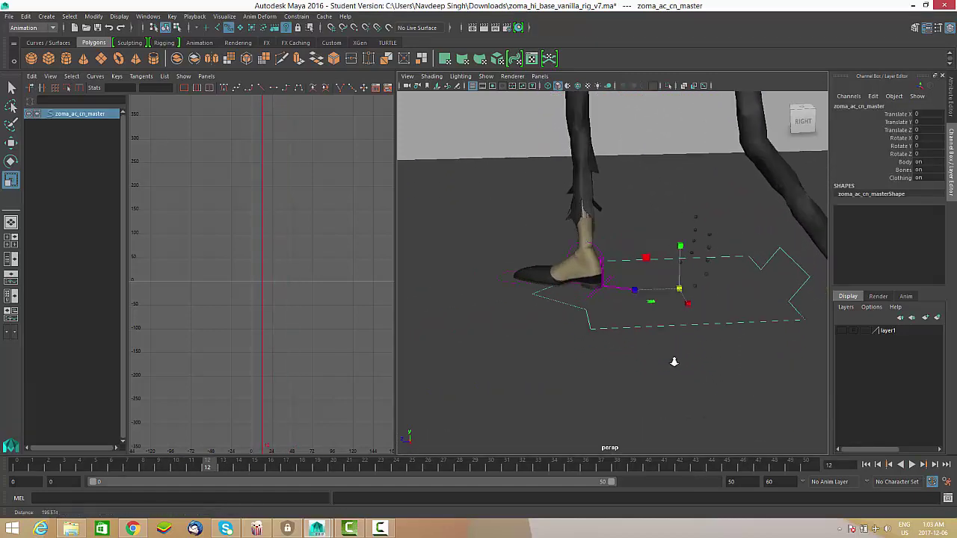
scroll(635, 299, "up", 2)
left_click(626, 295)
middle_click_drag(321, 317, 344, 278, "alt")
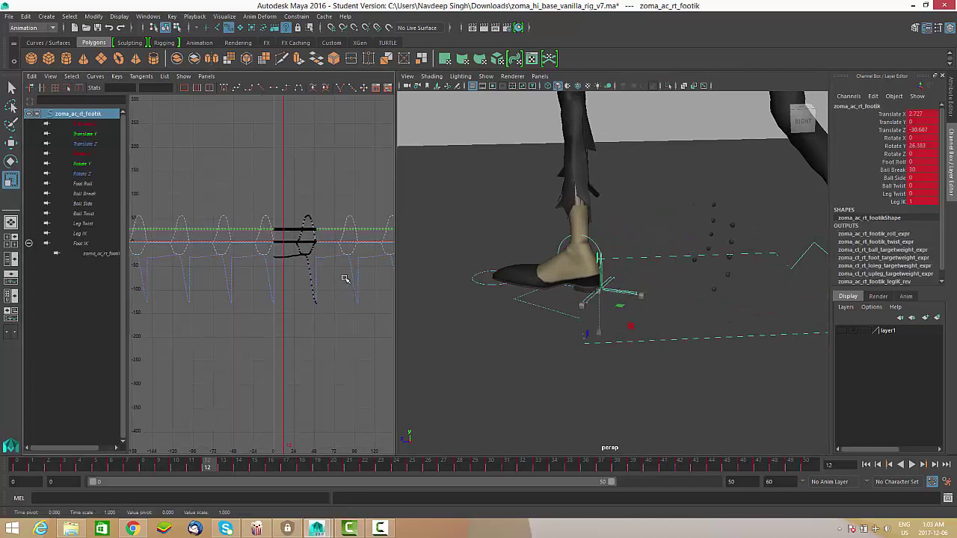
right_click_drag(344, 277, 364, 338, "alt+shift")
middle_click_drag(365, 337, 290, 301, "alt")
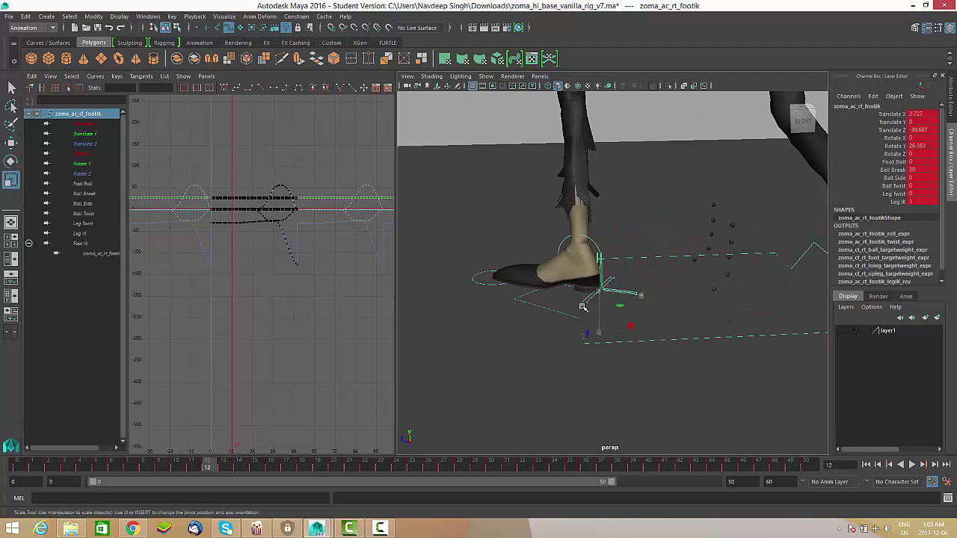
right_click_drag(239, 273, 291, 285, "alt")
middle_click_drag(290, 285, 296, 421, "alt")
right_click_drag(296, 420, 286, 263, "alt")
middle_click_drag(286, 262, 284, 318, "alt")
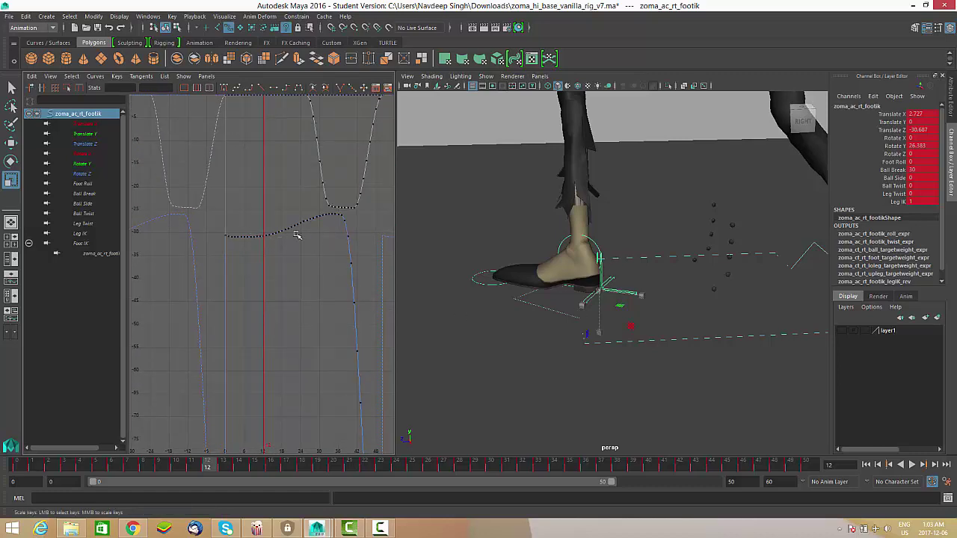
right_click_drag(299, 257, 295, 283, "alt")
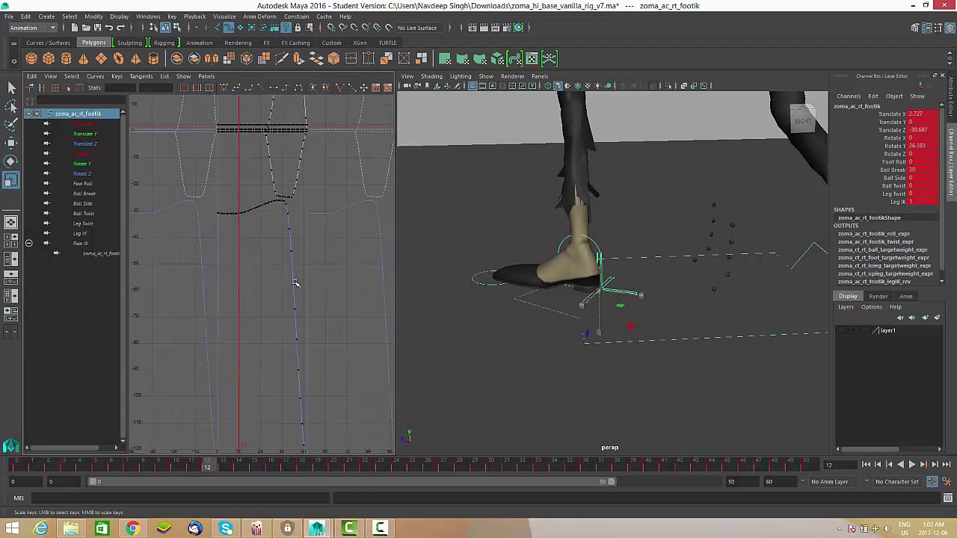
Reselect the right foot control and isolate its Translate Z curve in the Graph Editor.
left_click(627, 290)
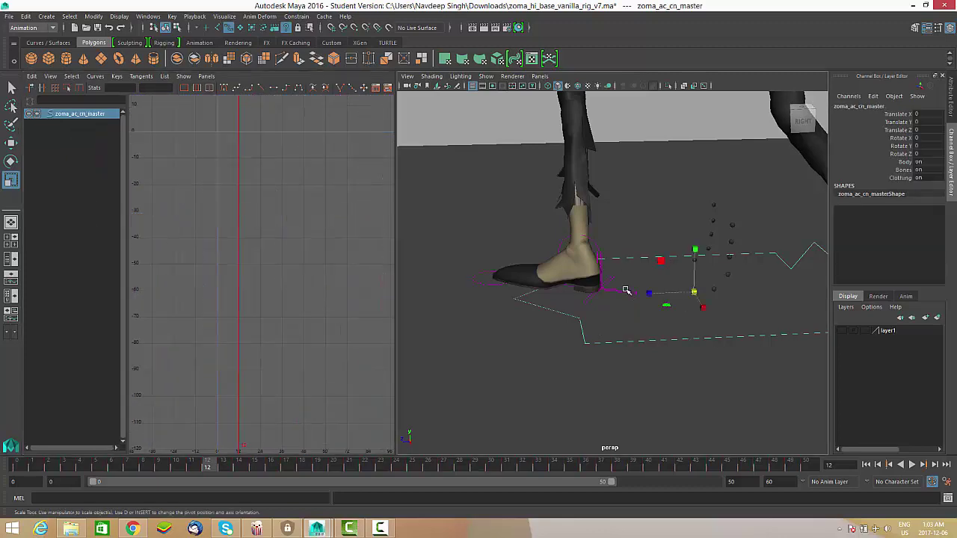
left_click(627, 290)
middle_click_drag(262, 243, 280, 272, "alt")
right_click_drag(279, 272, 277, 218, "alt")
left_click(90, 147)
middle_click_drag(278, 218, 262, 219, "alt")
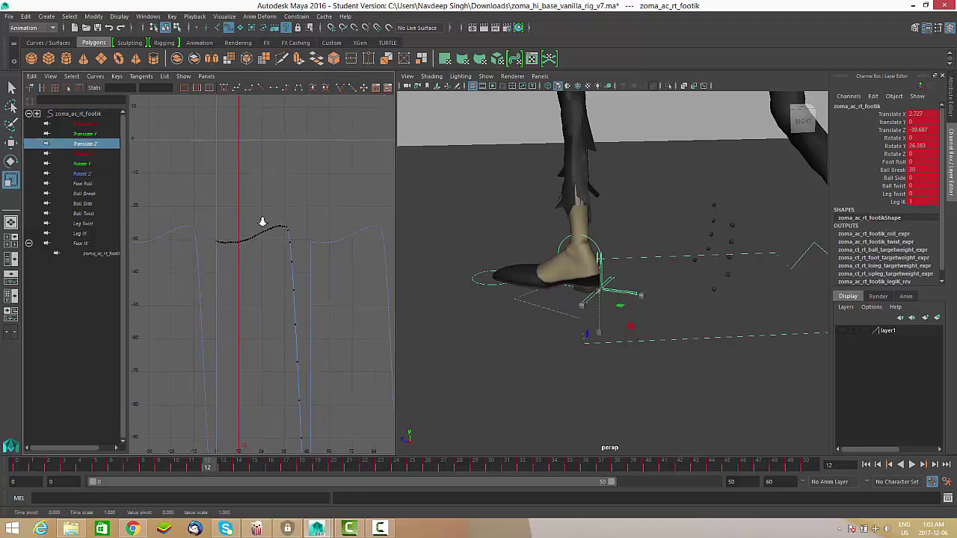
right_click_drag(263, 219, 295, 165, "alt")
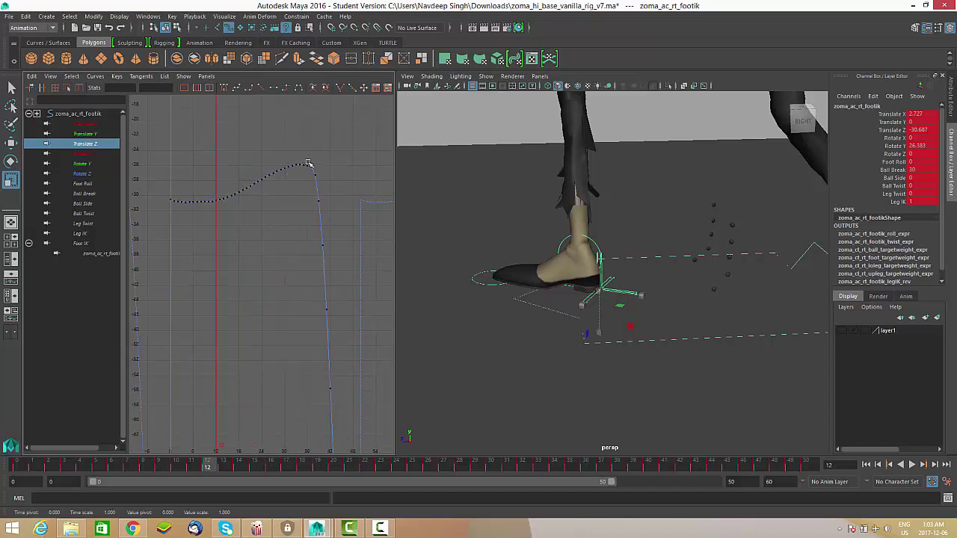
Delete the right foot's Translate Z keys between the first key and frame 36.
left_click_drag(231, 226, 169, 231)
right_click_drag(222, 223, 224, 292, "alt+shift")
middle_click_drag(266, 293, 266, 289, "alt")
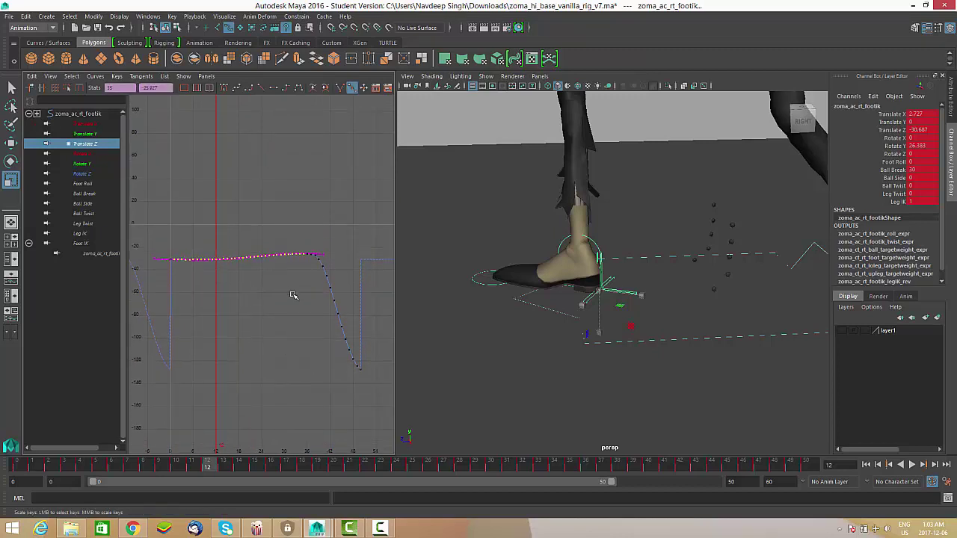
left_click(332, 285)
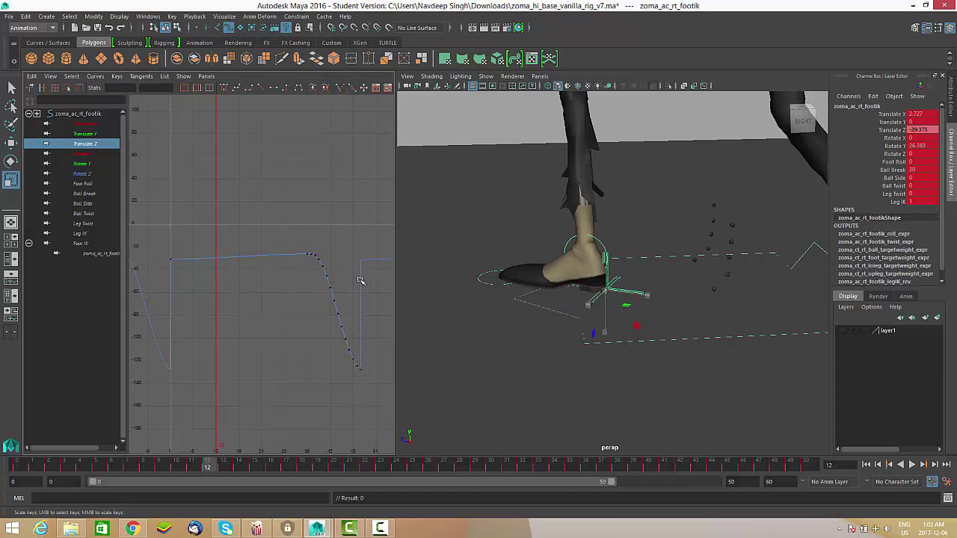
Select the right foot's Translate Z keys from frame 36 to frame 50 and activate the Scale tool.
right_click_drag(261, 283, 296, 228, "alt")
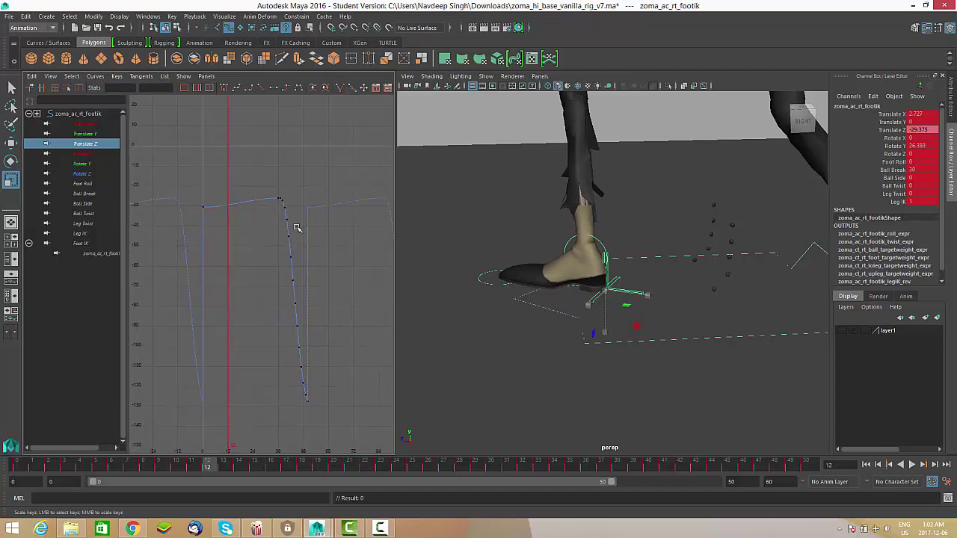
left_click_drag(250, 449, 250, 450)
scroll(244, 307, "up", 4)
middle_click_drag(231, 188, 252, 250, "alt")
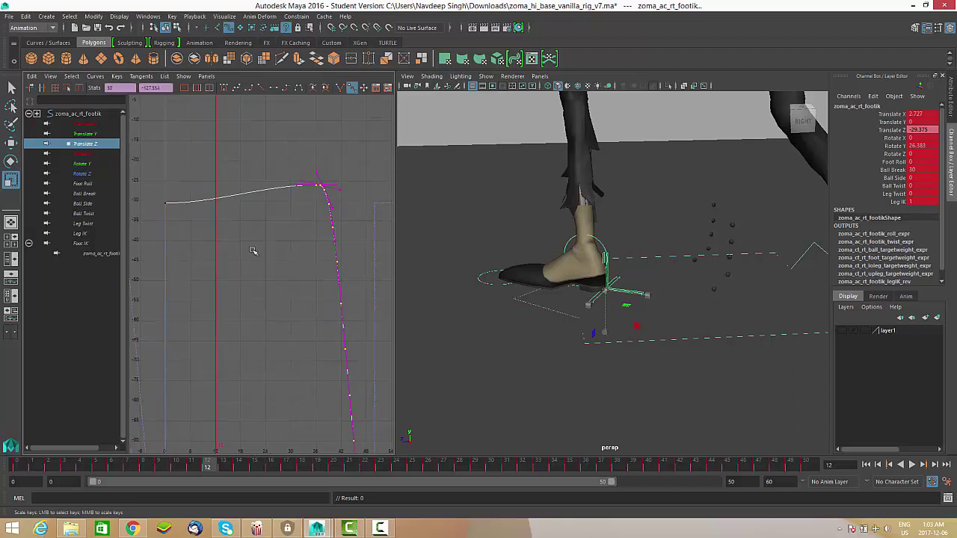
key("e")
key("r")
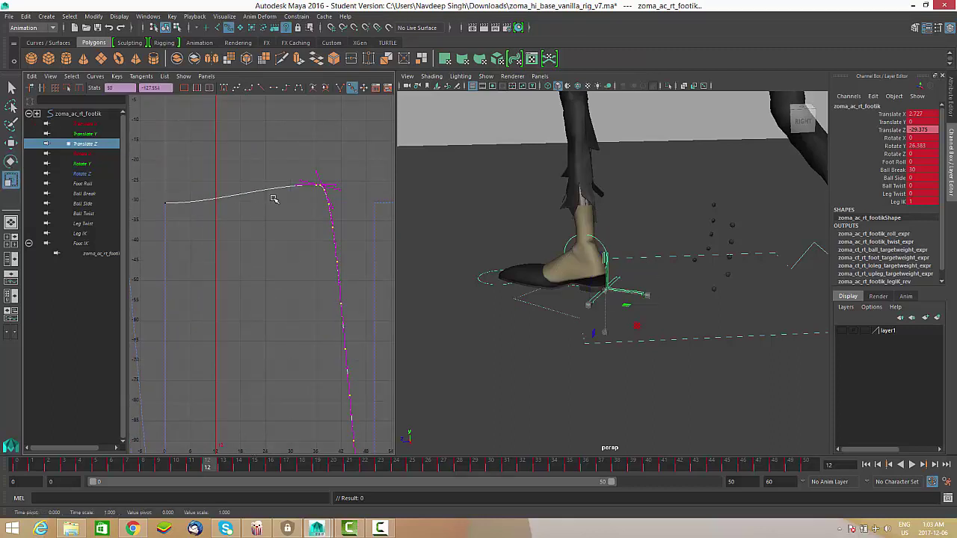
middle_click_drag(278, 224, 283, 234, "alt")
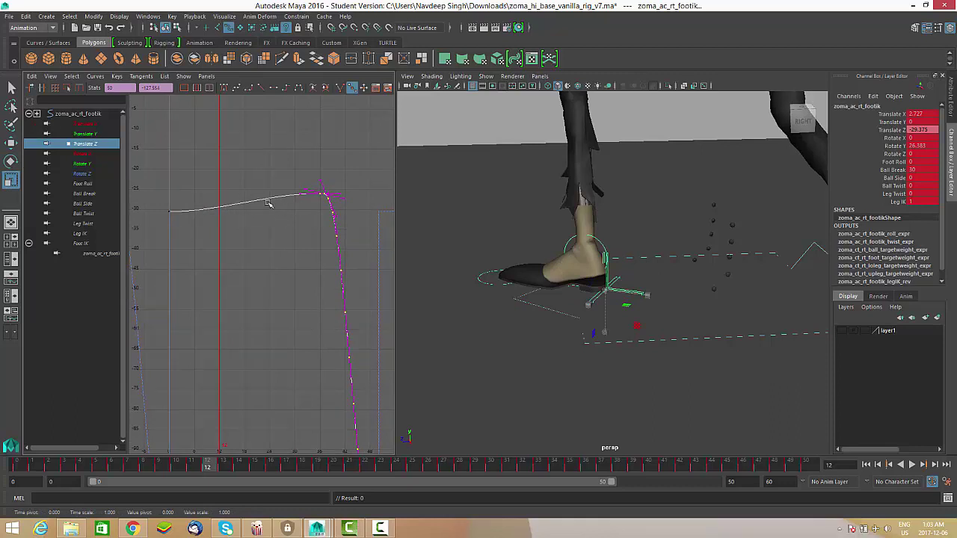
key("e")
key("r")
right_click_drag(312, 218, 300, 243, "alt")
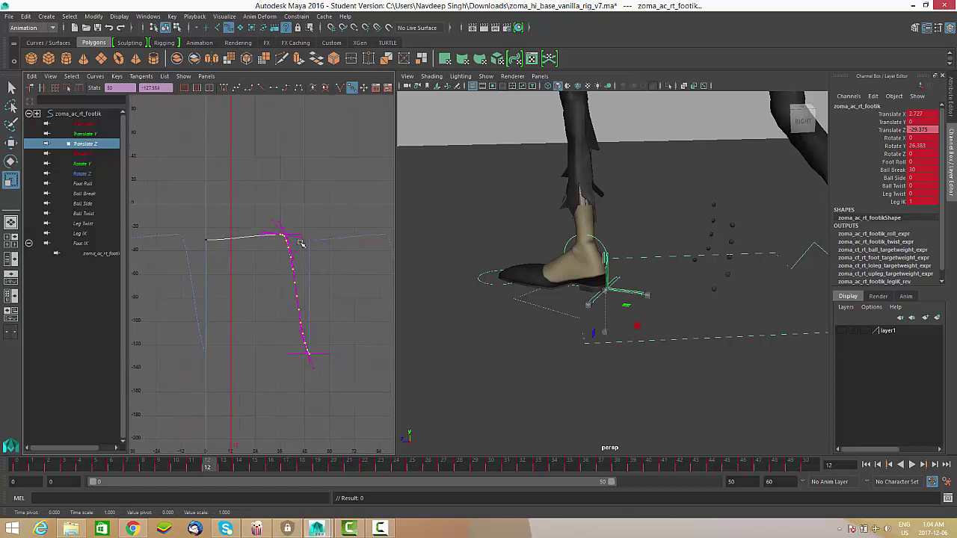
Set the Scale Keys tool's type to Manipulator and close its settings.
left_click(939, 33)
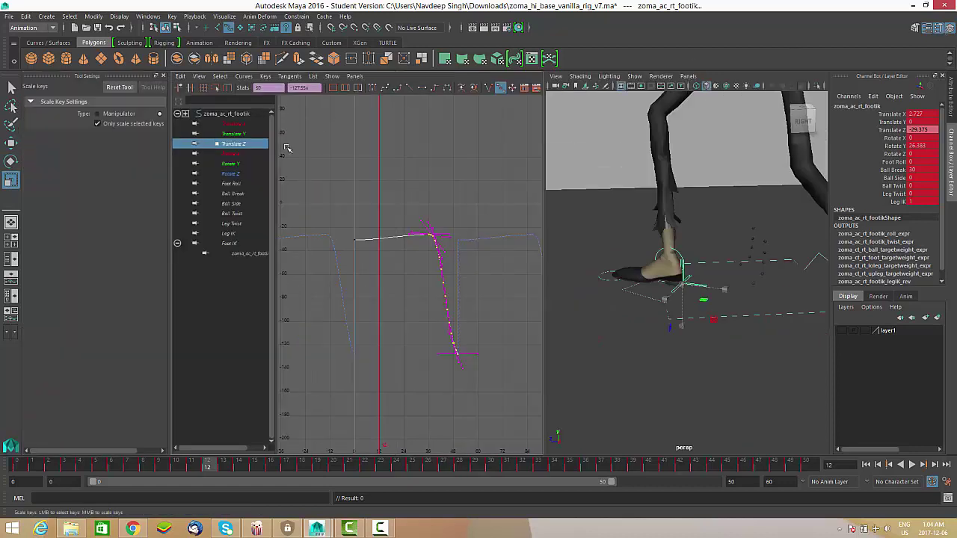
left_click(110, 115)
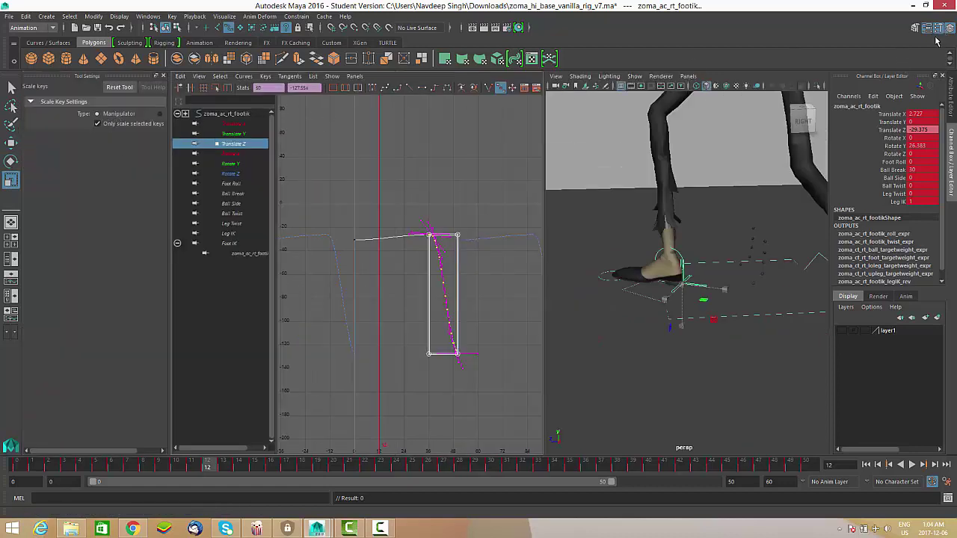
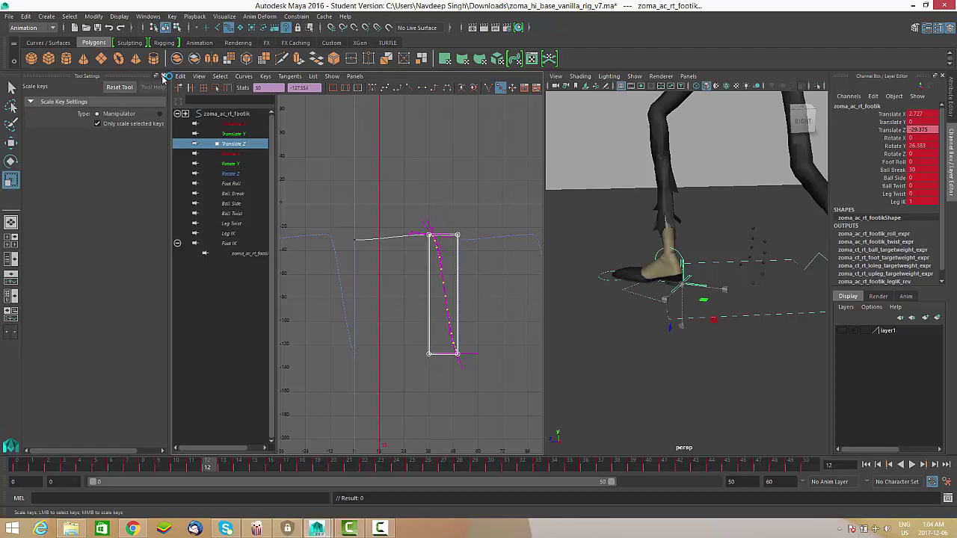
left_click(162, 77)
Scale the selected Translate Z keys down to level frame 36 with the first key, and scrub the timeline to check the planted right foot.
scroll(314, 239, "up", 5)
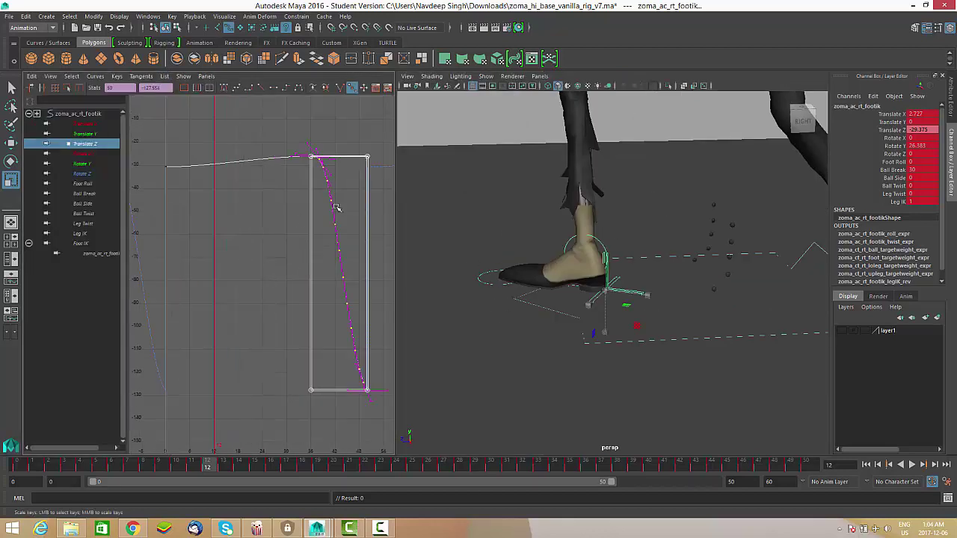
right_click_drag(336, 207, 324, 160, "alt+shift")
left_click_drag(317, 157, 320, 169)
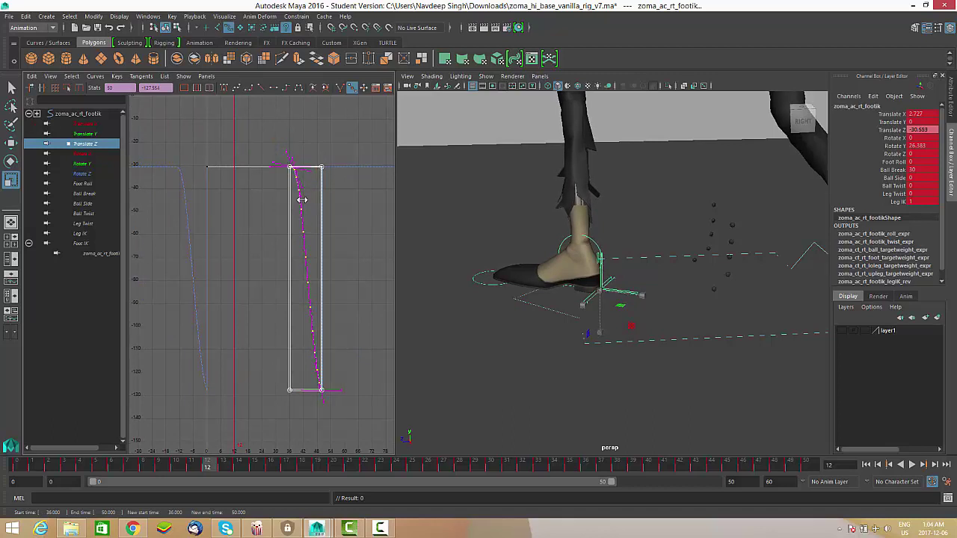
right_click_drag(302, 199, 326, 214, "alt+shift")
middle_click_drag(324, 231, 303, 222, "alt")
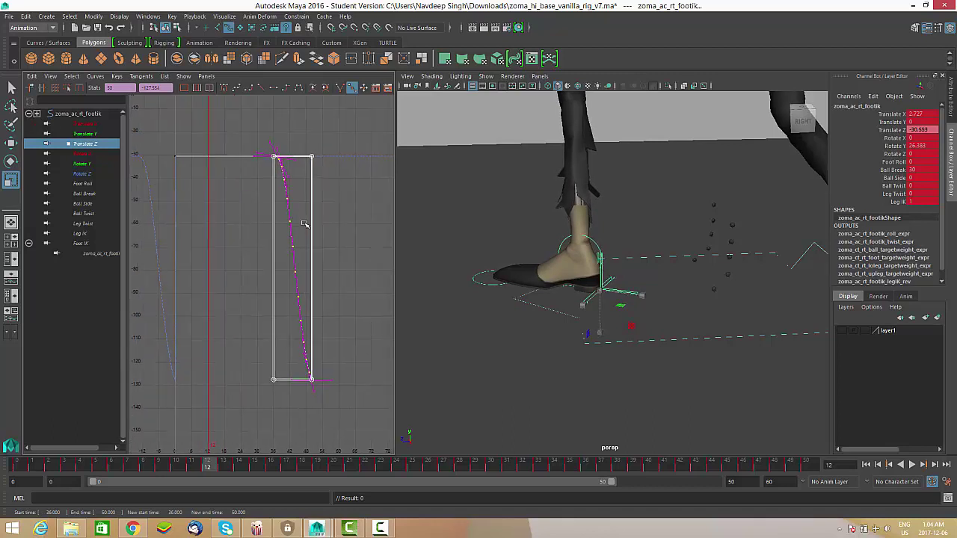
right_click_drag(350, 269, 345, 267, "alt")
left_click_drag(193, 466, 511, 453)
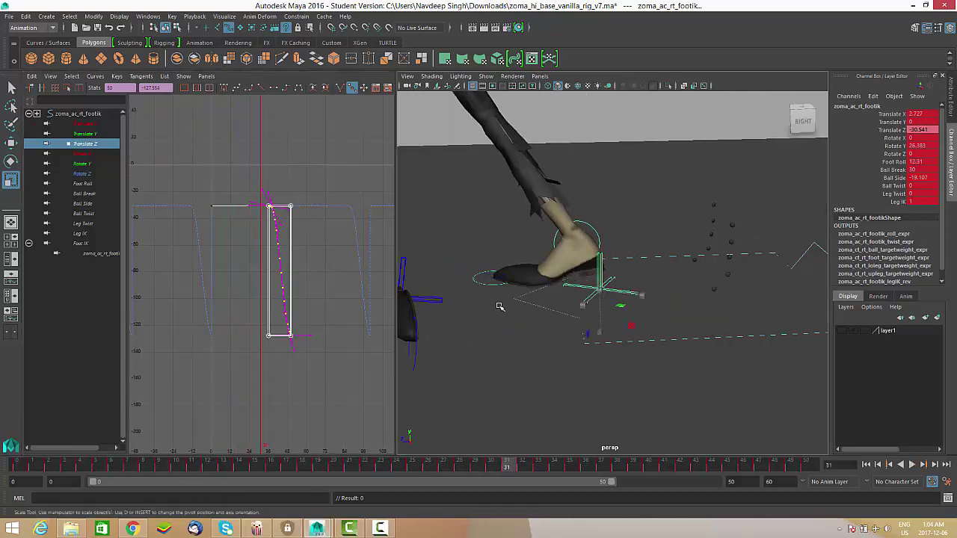
Select the left foot control and isolate its Translate Z curve.
middle_click_drag(440, 262, 512, 269, "alt")
left_click(487, 267)
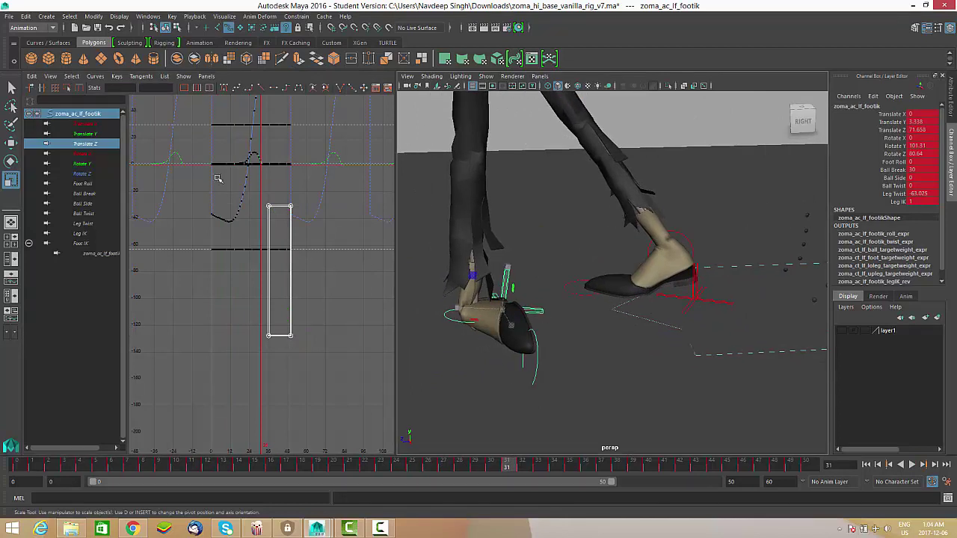
left_click(91, 149)
middle_click_drag(348, 221, 367, 282, "alt")
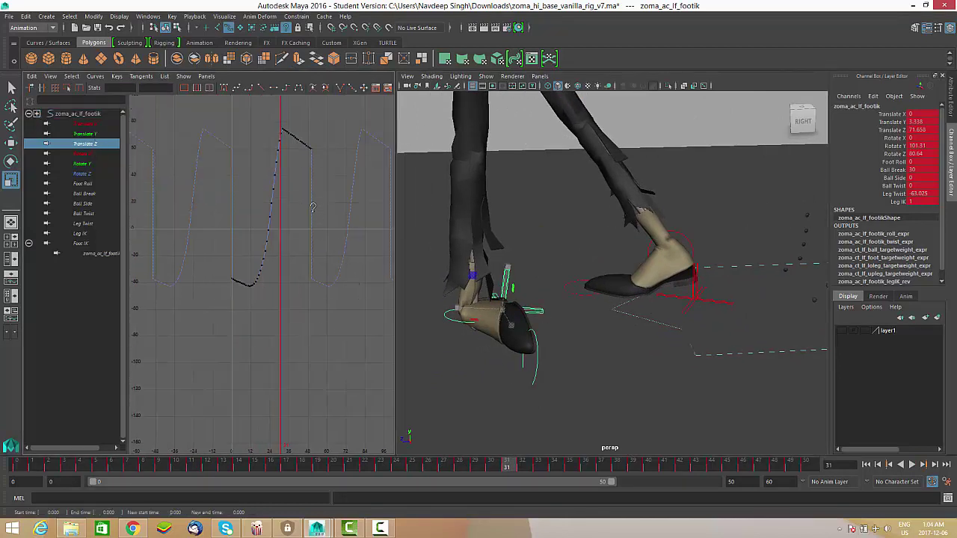
right_click_drag(367, 281, 308, 223, "alt+shift")
Examine the left foot's Translate Z curve where the foot is planted, and scrub the timeline back to frame 0.
scroll(308, 223, "up", 5)
middle_click_drag(309, 227, 274, 306, "alt")
scroll(291, 284, "down", 4)
scroll(295, 290, "up", 6)
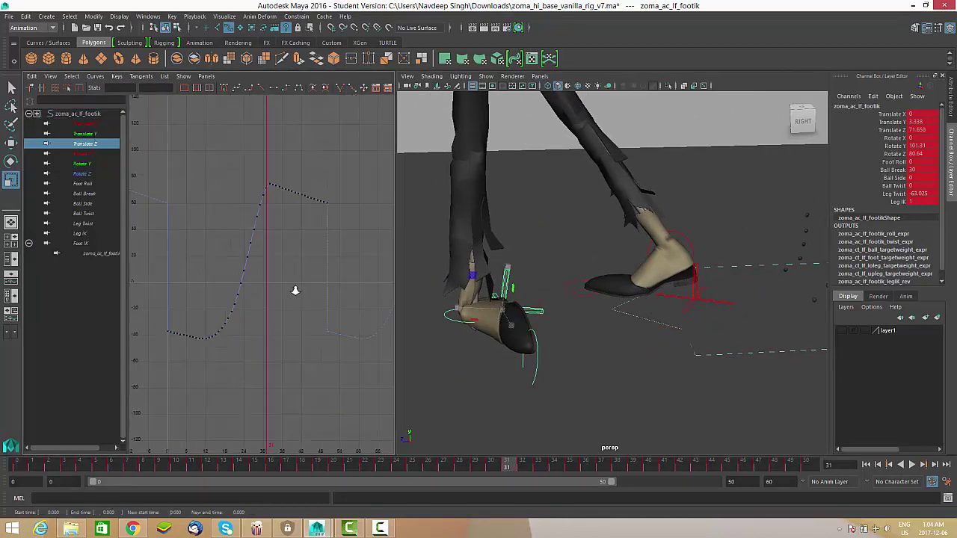
right_click_drag(319, 308, 296, 269, "alt+shift")
right_click_drag(299, 231, 276, 232, "alt+shift")
scroll(249, 336, "up", 5)
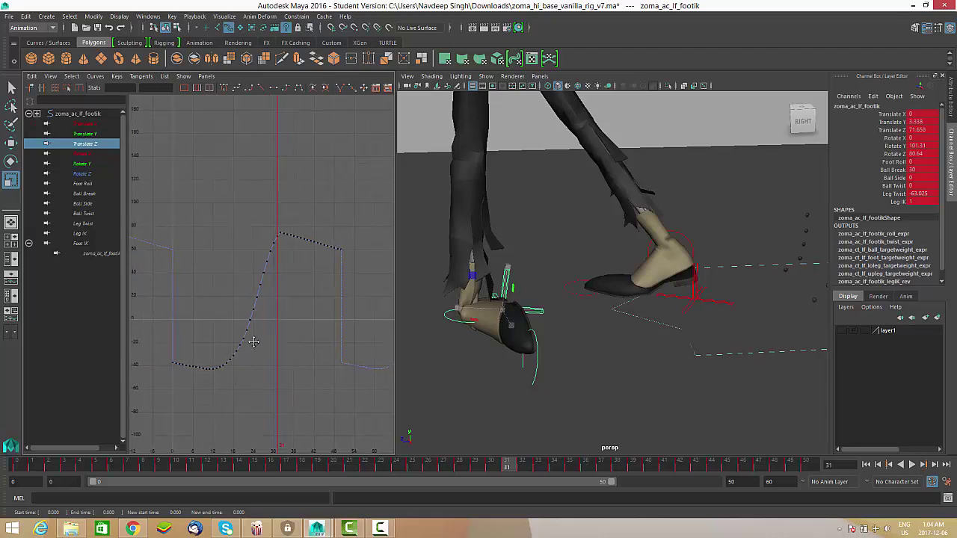
middle_click_drag(256, 349, 285, 337, "alt")
right_click_drag(286, 336, 270, 336, "alt")
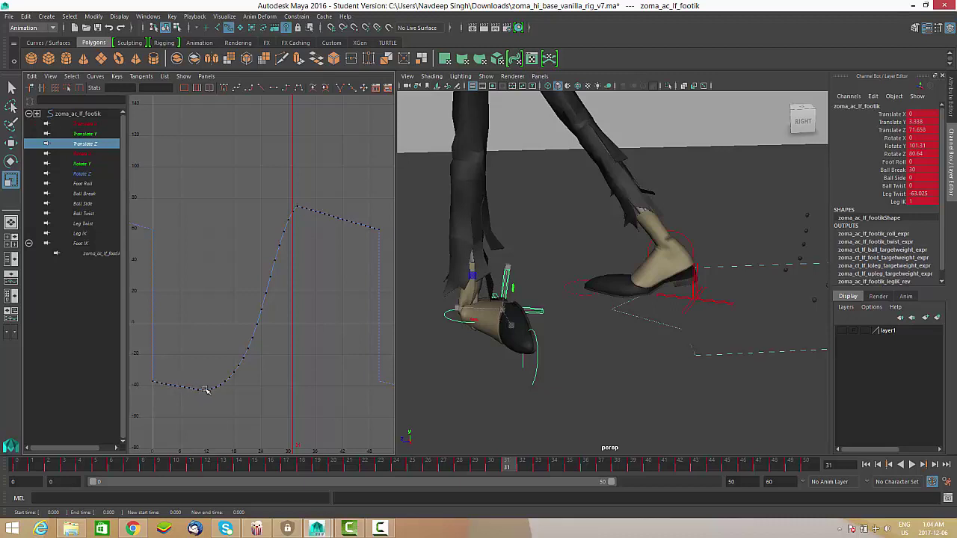
right_click_drag(207, 389, 288, 338, "alt")
left_click_drag(209, 468, 6, 451)
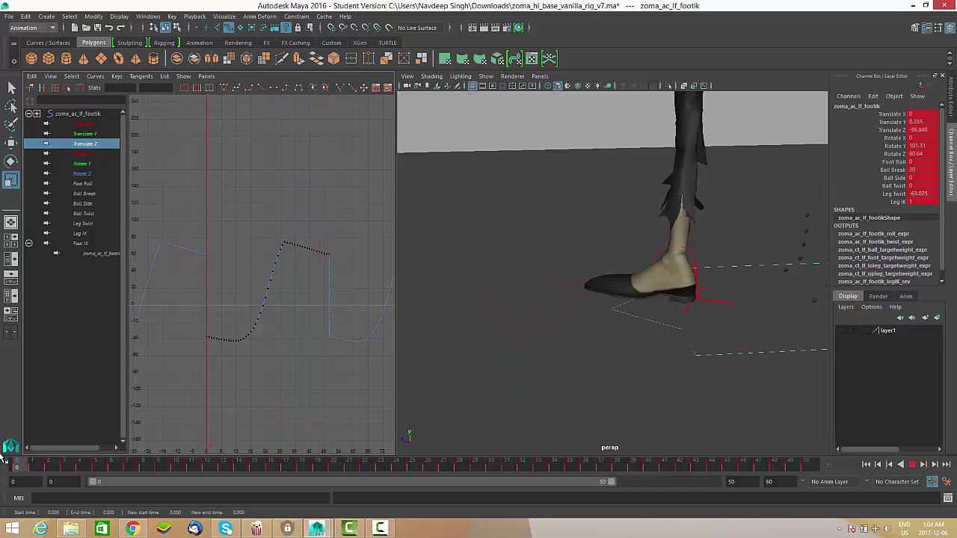
Delete the left foot's Translate Z keys between the peak at frame 32 and the last key at frame 50.
middle_click_drag(309, 324, 286, 320, "alt")
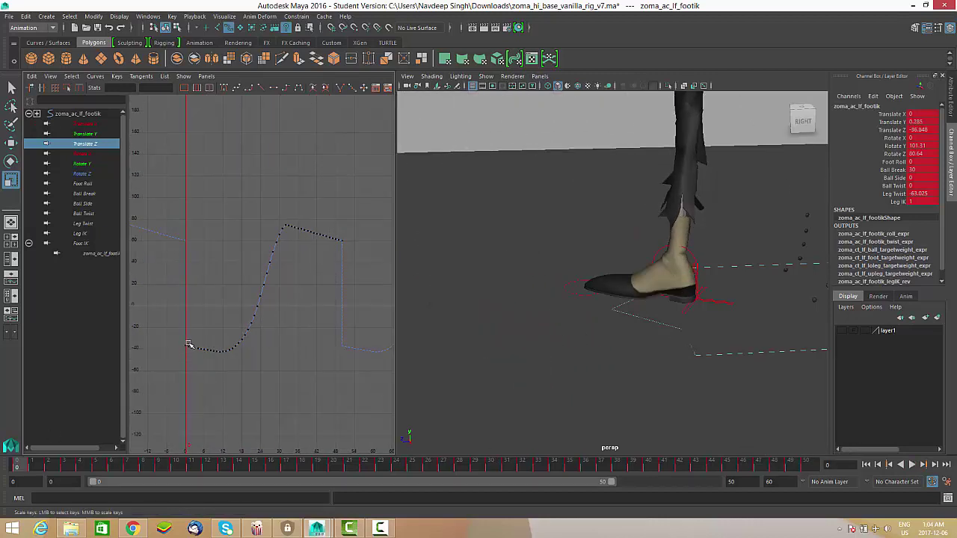
scroll(336, 267, "up", 2)
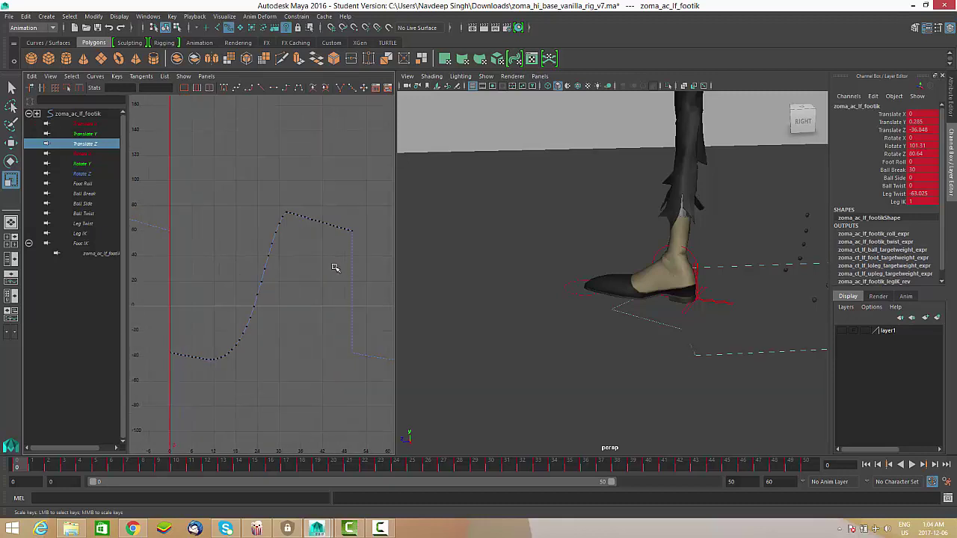
scroll(343, 257, "up", 4)
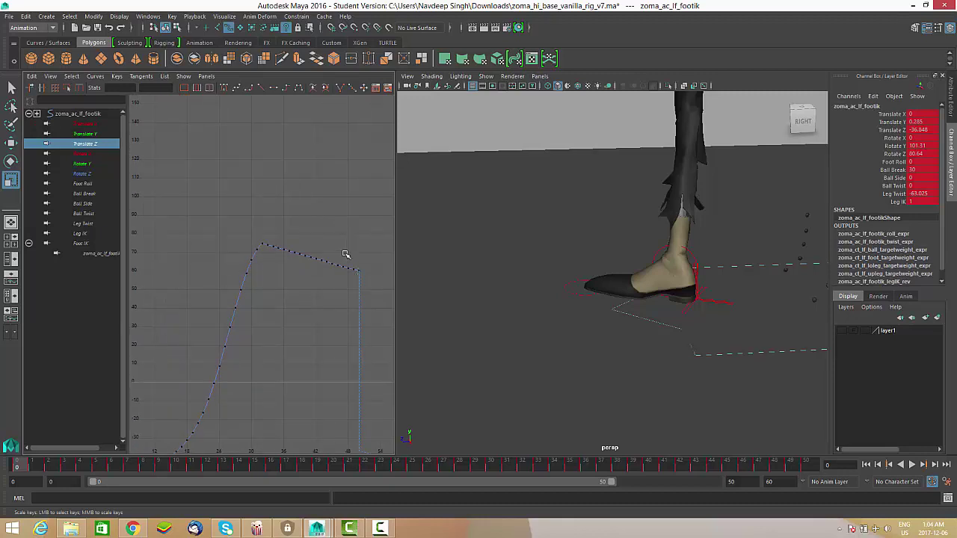
left_click_drag(266, 211, 359, 273)
key("Delete")
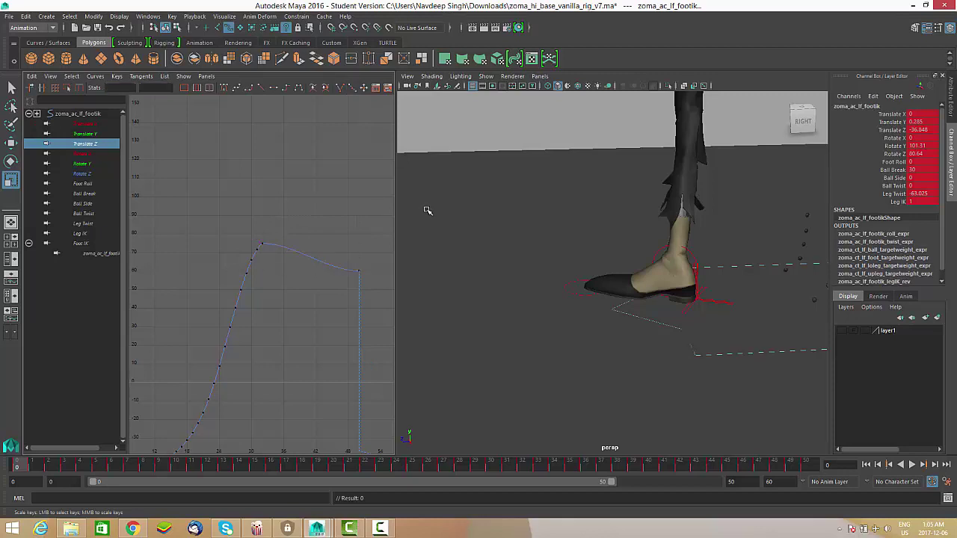
Delete the left foot's Translate Z keys from frame 1 to frame 9.
middle_click_drag(286, 337, 310, 331, "alt")
middle_click_drag(358, 299, 314, 305, "alt")
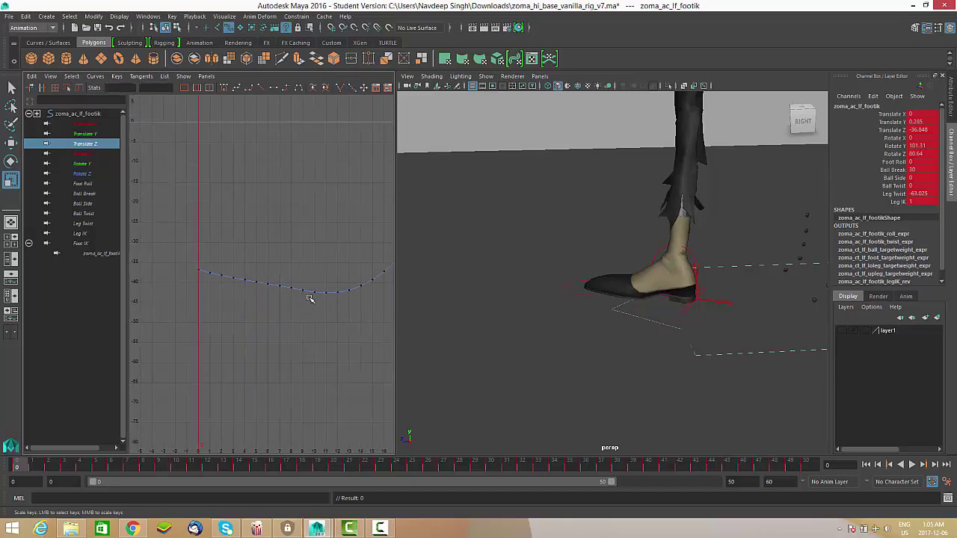
left_click_drag(210, 246, 211, 246)
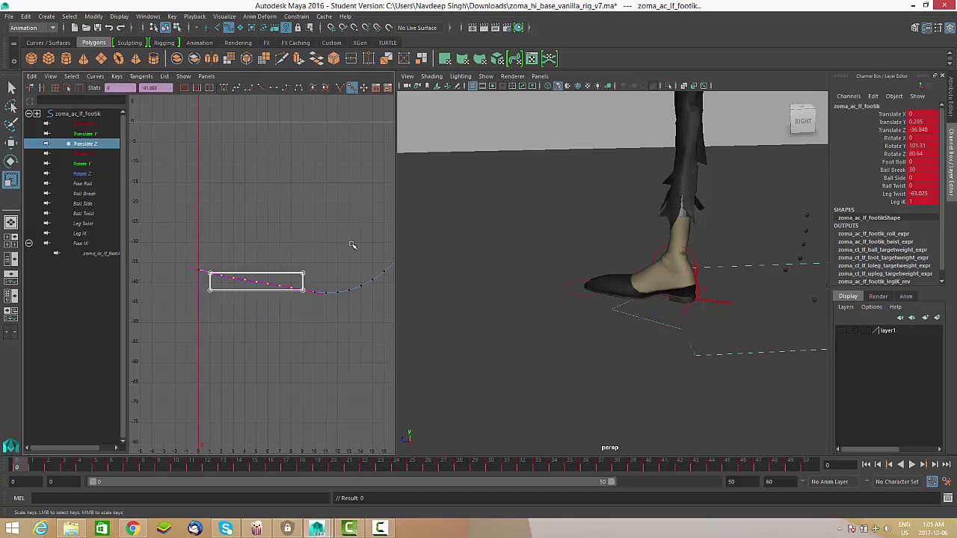
left_click(327, 298)
scroll(333, 302, "down", 10)
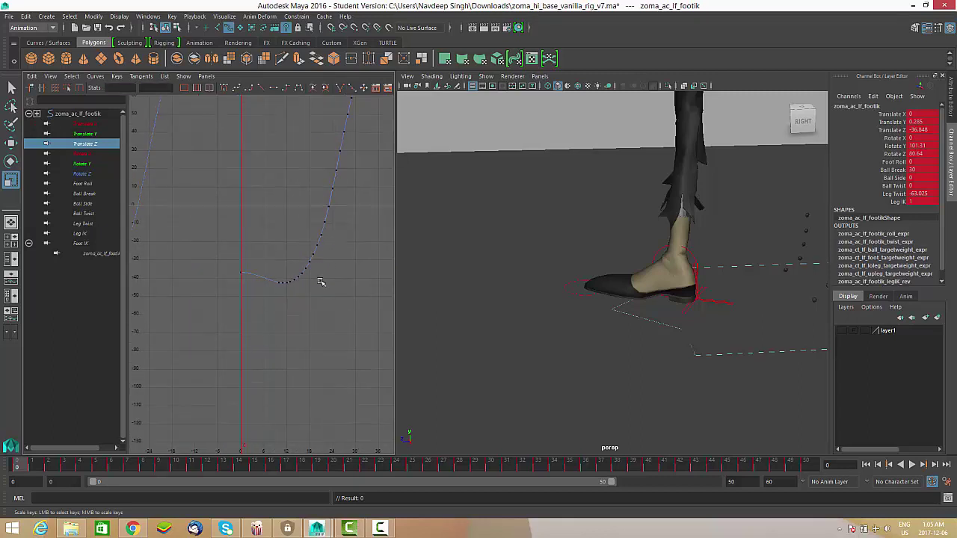
Scale the left foot's Translate Z keys from frames 10 to 32 to level frame 10 with the first key and frame 32 with the last.
left_click_drag(273, 298, 332, 163)
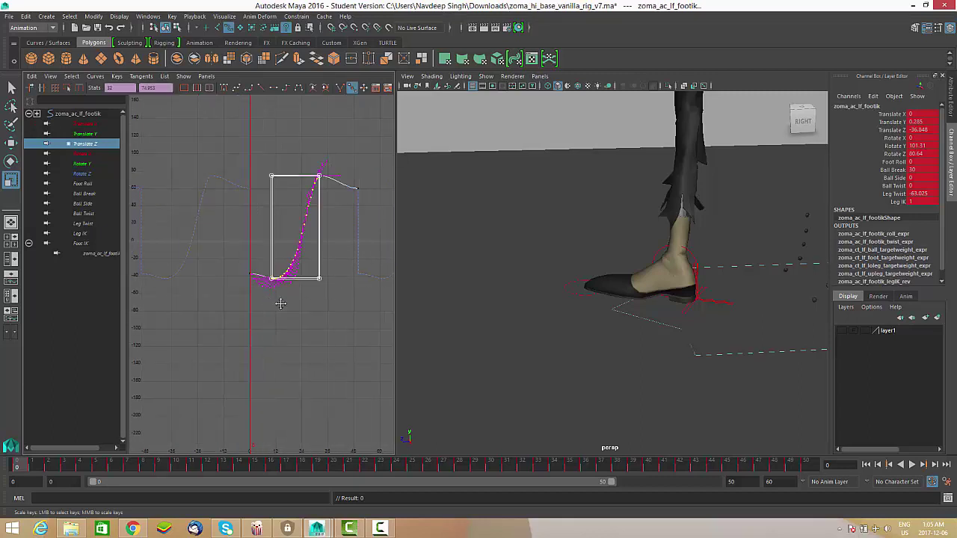
scroll(295, 319, "up", 6)
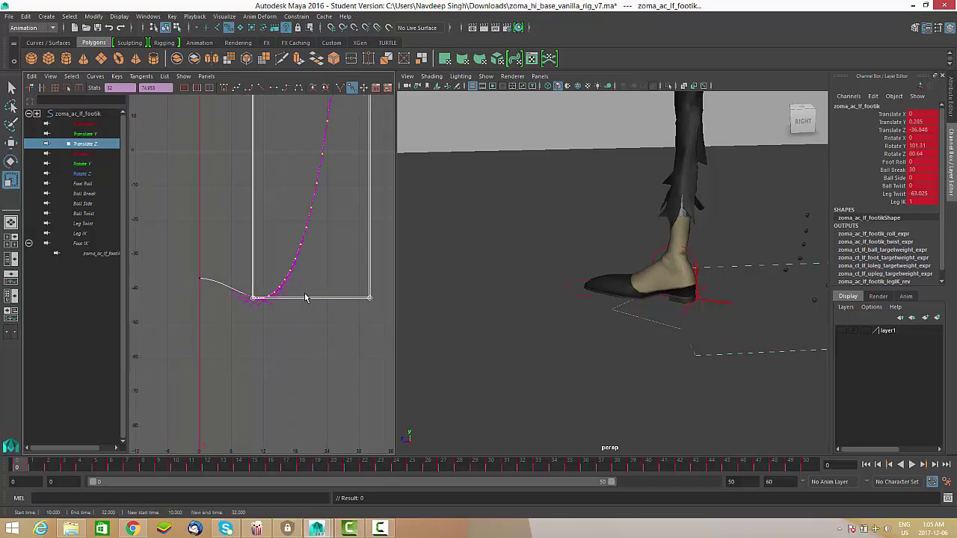
left_click_drag(305, 297, 298, 282)
key("f")
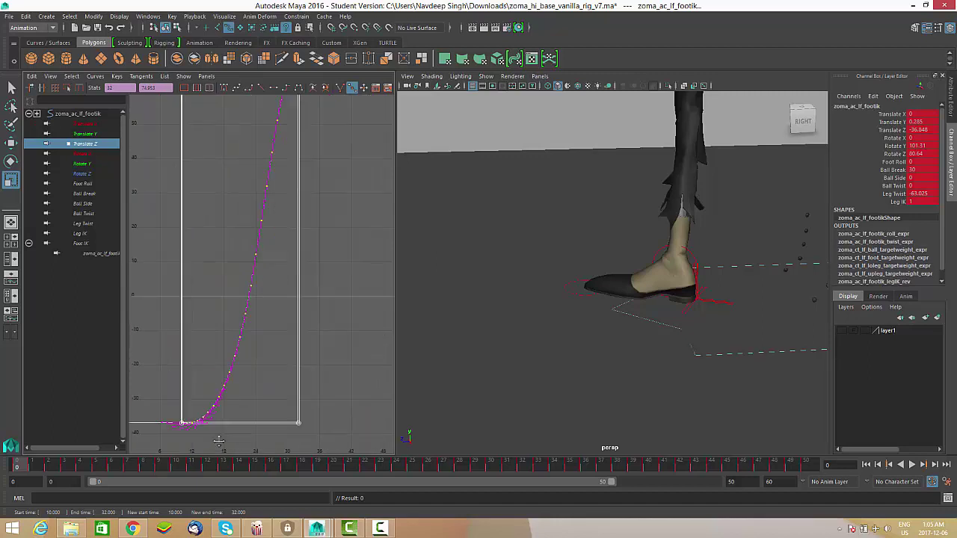
right_click_drag(277, 200, 269, 194, "alt+shift")
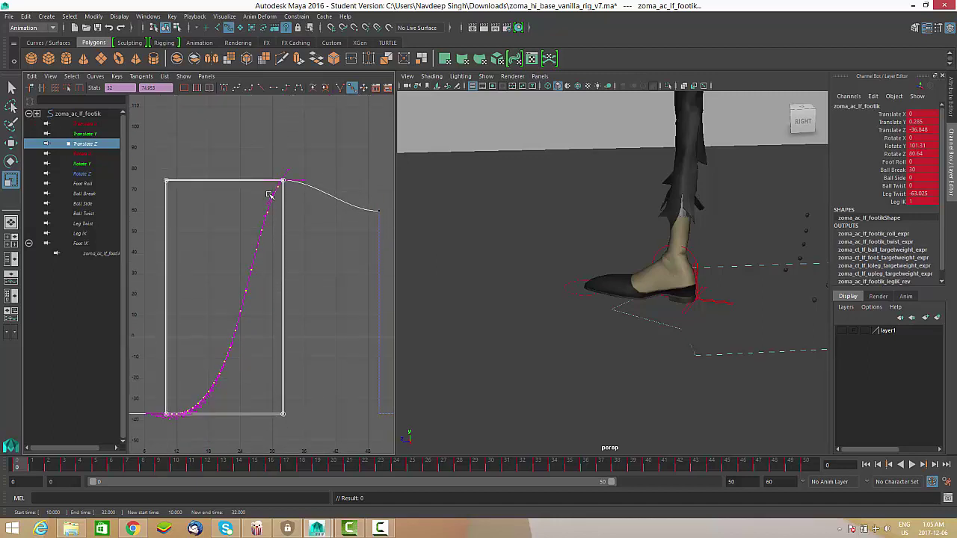
left_click_drag(255, 181, 273, 216)
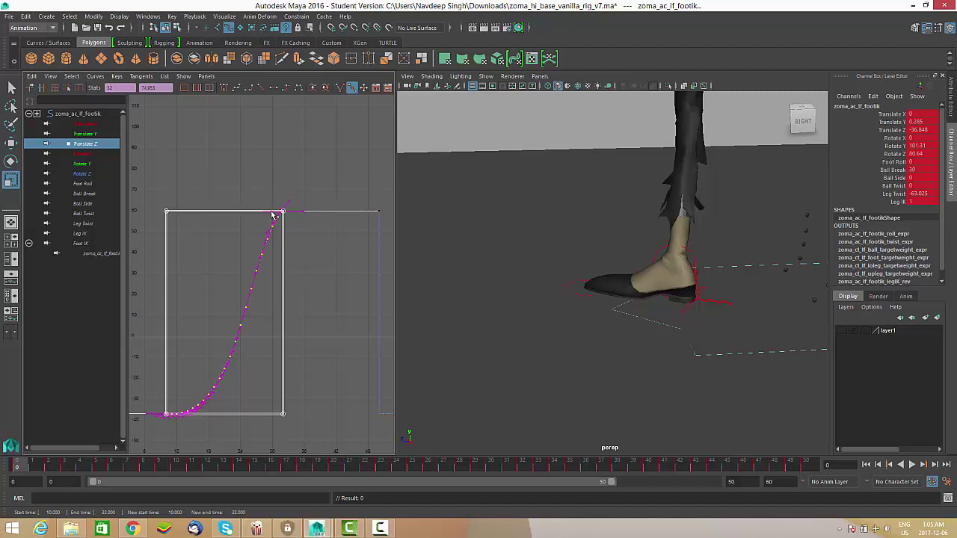
Play the walk in the viewport, stop at frame 31 and inspect the feet from the side.
right_click_drag(356, 305, 703, 431, "alt+shift")
left_click(910, 465)
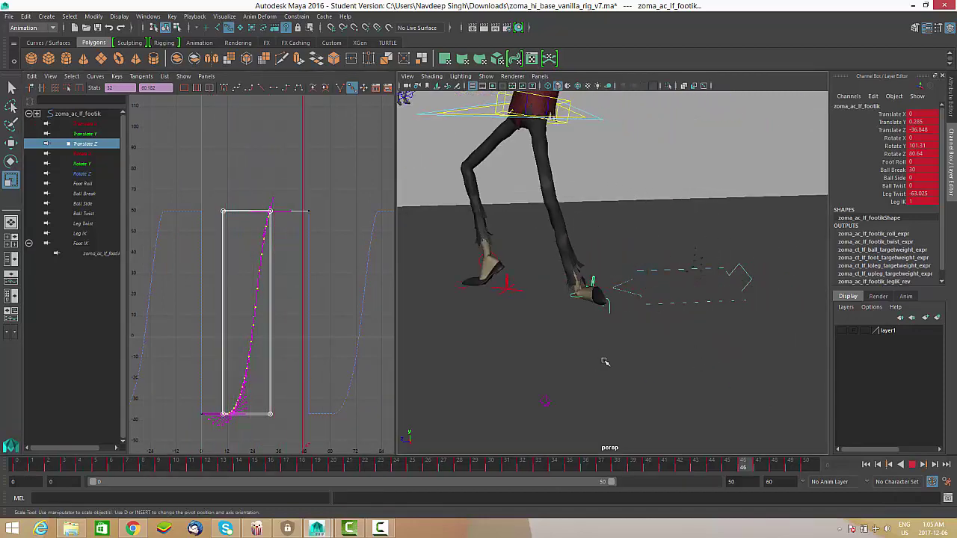
left_click_drag(594, 344, 596, 355, "alt")
right_click_drag(596, 354, 549, 358, "alt")
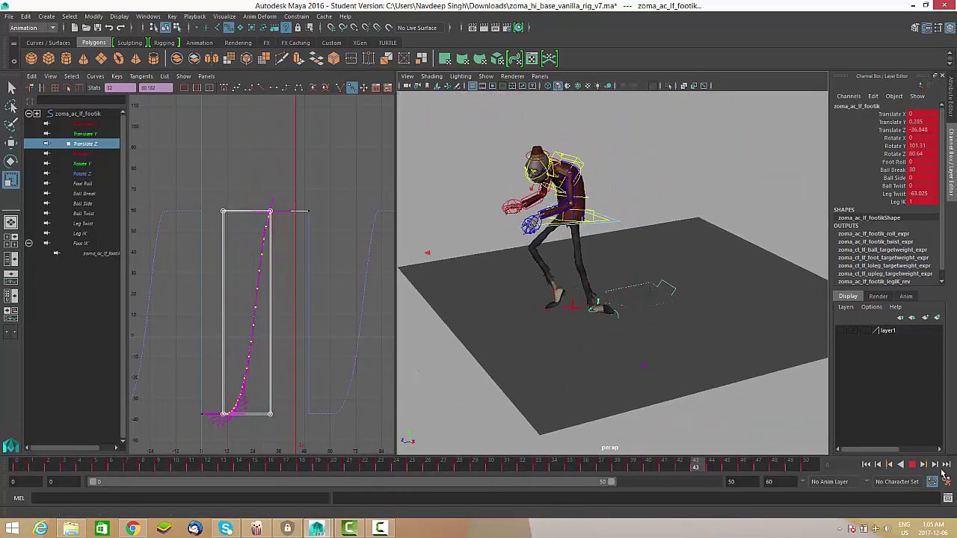
left_click(912, 464)
right_click_drag(604, 299, 604, 320, "alt")
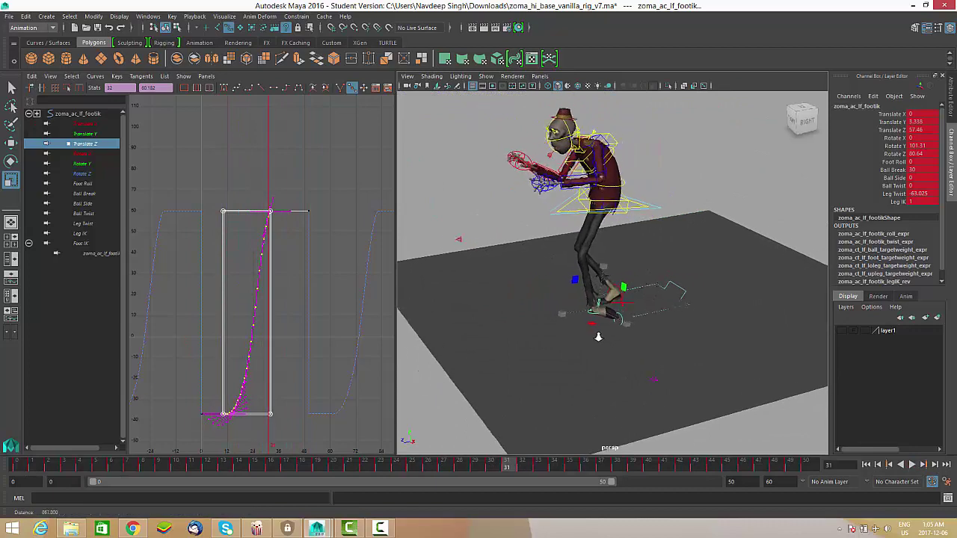
left_click_drag(604, 320, 570, 336, "alt")
right_click_drag(571, 336, 581, 388, "alt")
key("w")
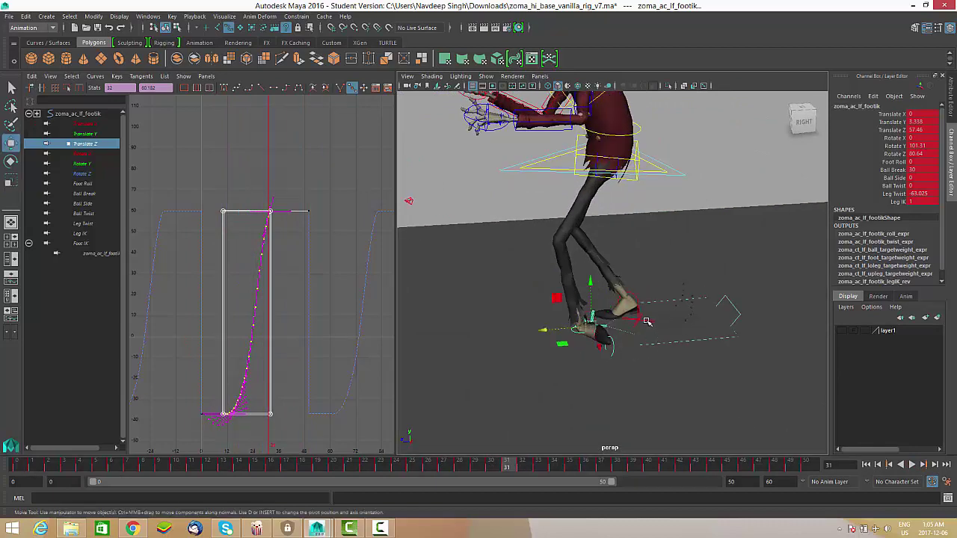
left_click(646, 322, "shift")
right_click_drag(675, 340, 712, 363, "alt")
left_click(680, 354)
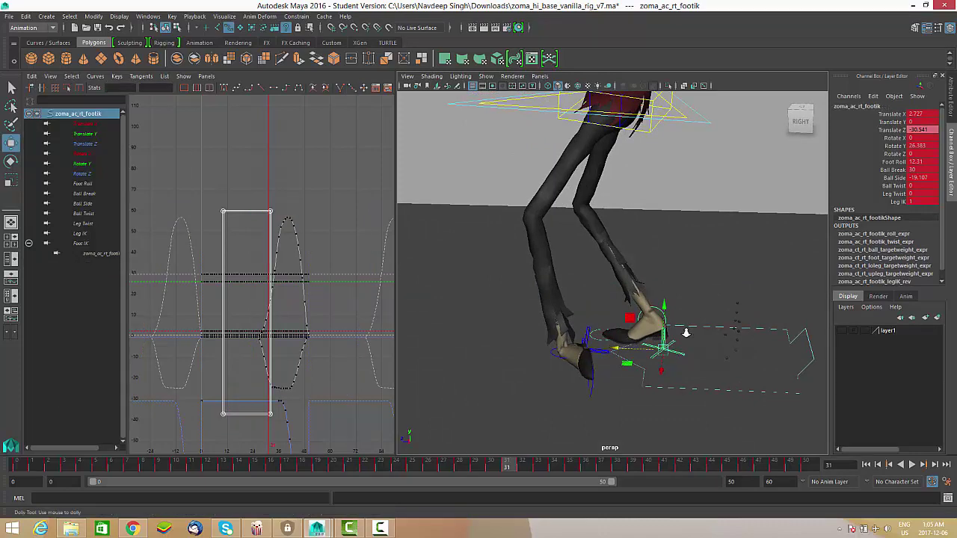
Select all of the zombie's rig controls and set their curves' pre infinity and post infinity to Cycle.
right_click_drag(685, 334, 621, 308, "alt")
left_click_drag(469, 240, 707, 338)
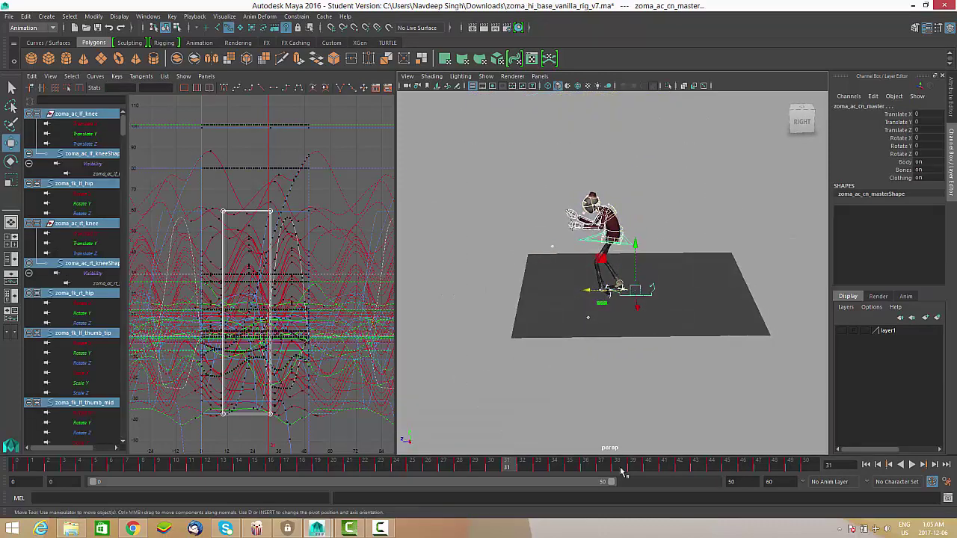
left_click(95, 77)
mouse_move(160, 95)
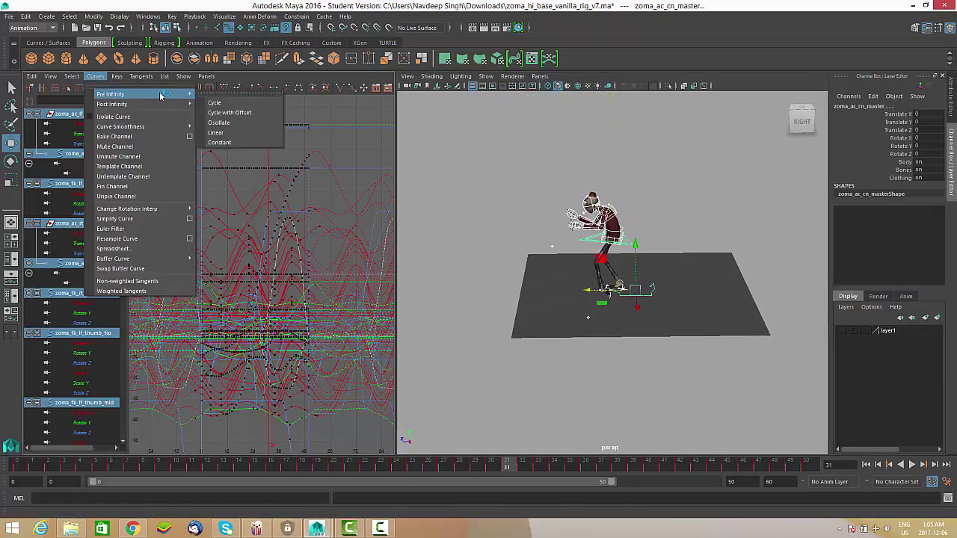
left_click(232, 102)
left_click(95, 76)
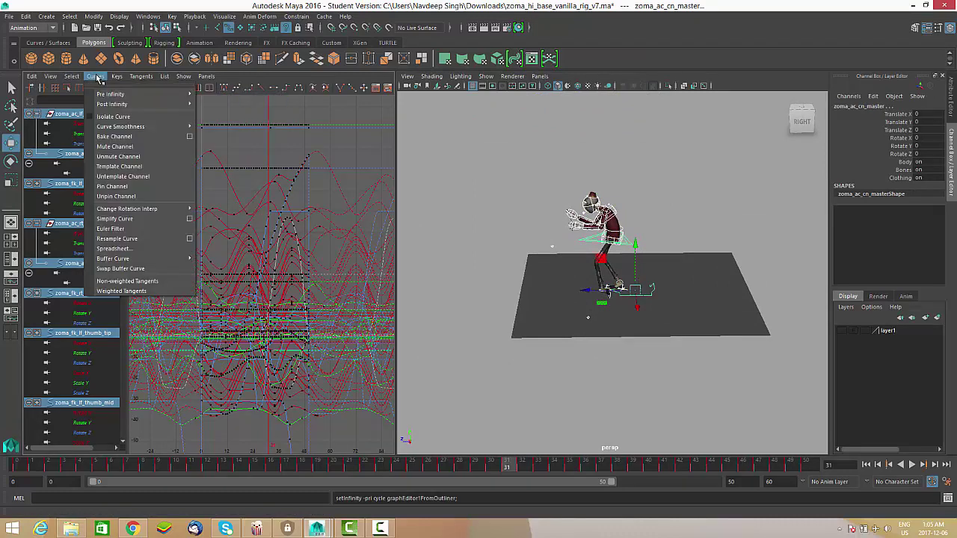
mouse_move(116, 106)
left_click(221, 114)
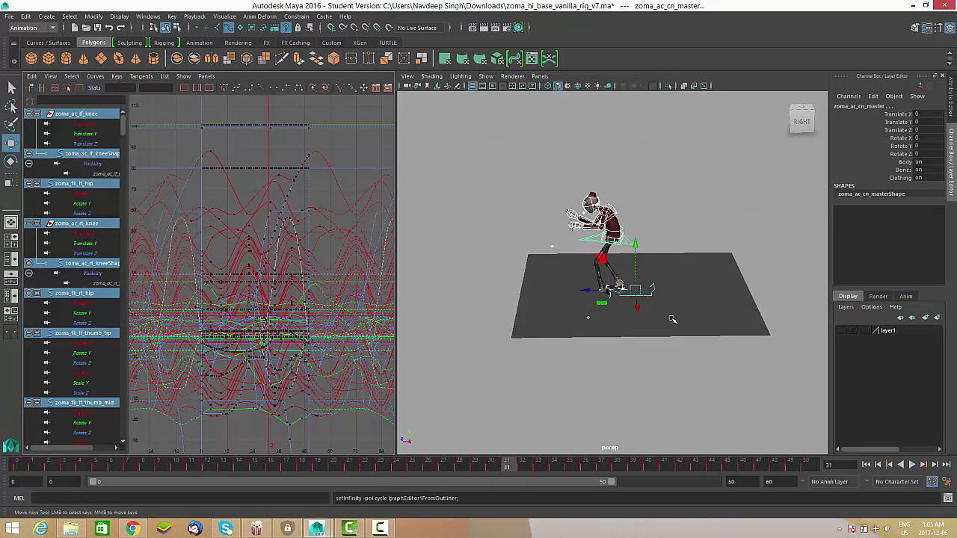
Select the left foot, right foot and body controls together.
middle_click_drag(641, 324, 646, 297, "alt")
right_click_drag(646, 297, 485, 417, "alt")
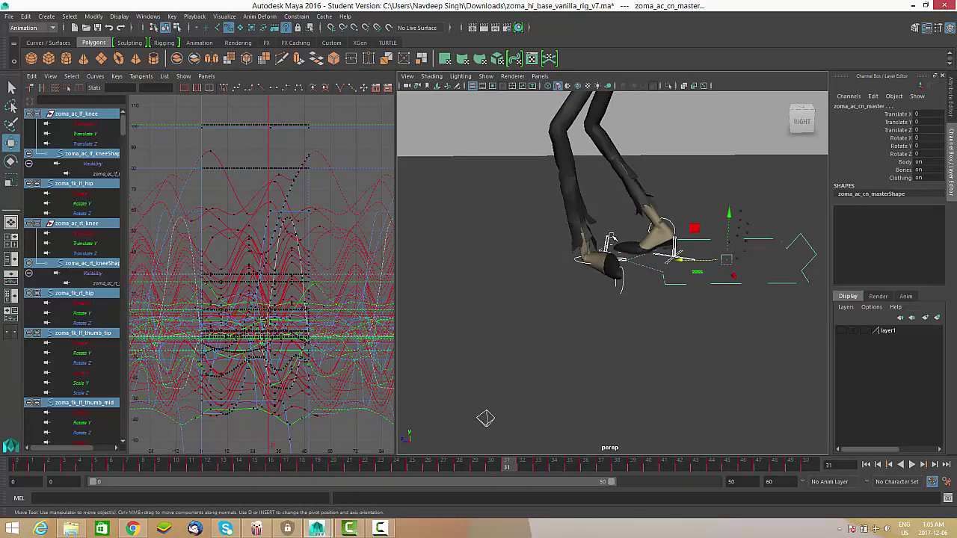
left_click(707, 259)
key("f")
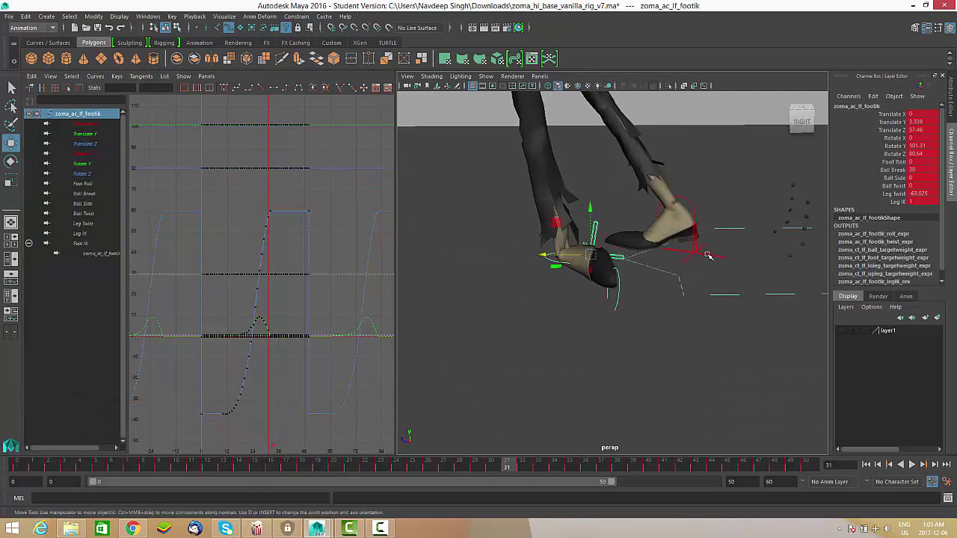
left_click(709, 257, "shift")
right_click_drag(709, 256, 668, 228, "alt")
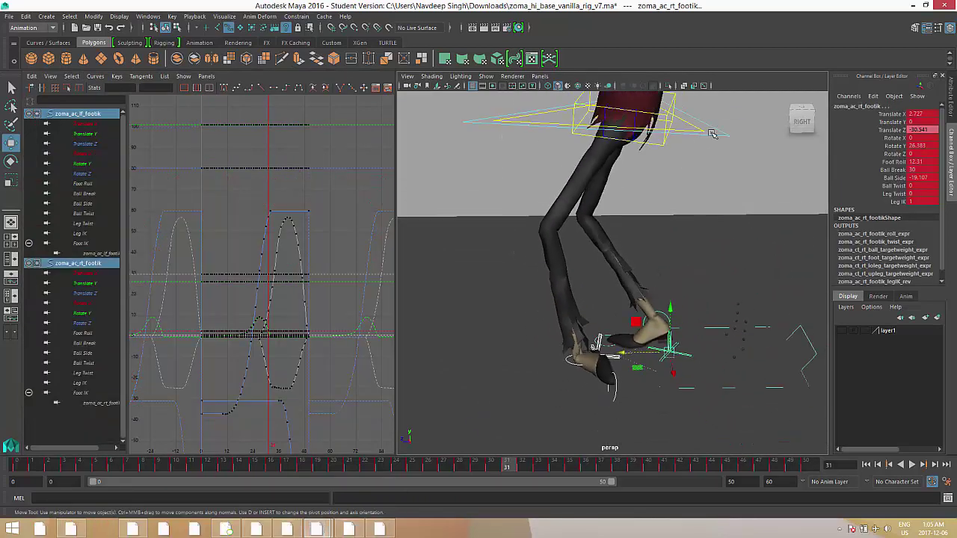
left_click(712, 133, "shift")
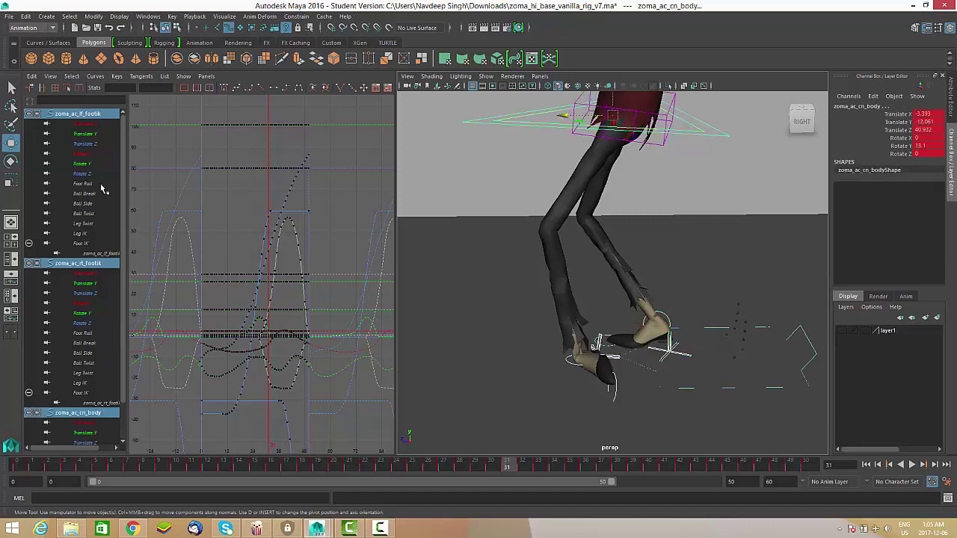
Isolate the Translate Z curves of both feet and the body in the Graph Editor.
left_click(88, 144)
left_click(95, 293, "ctrl")
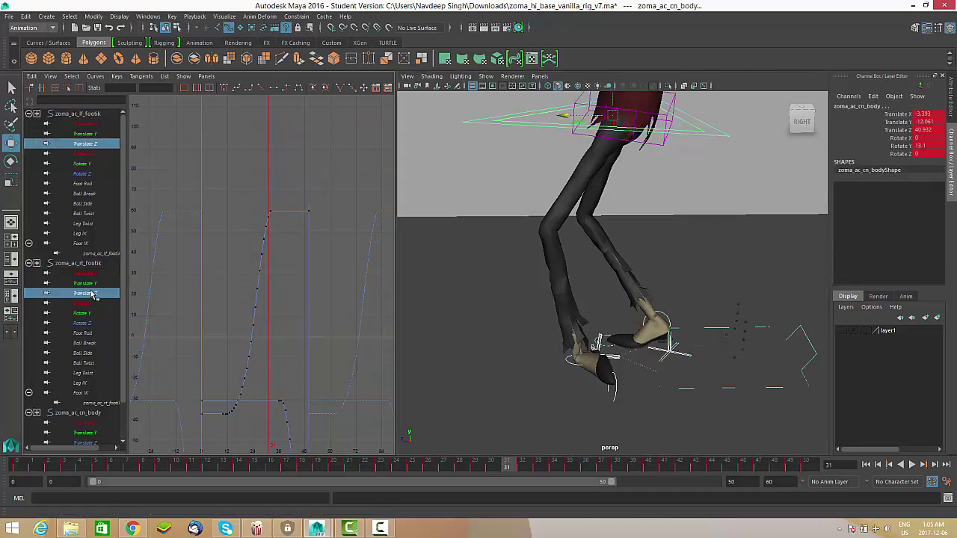
scroll(111, 299, "down", 2)
left_click(87, 404, "ctrl")
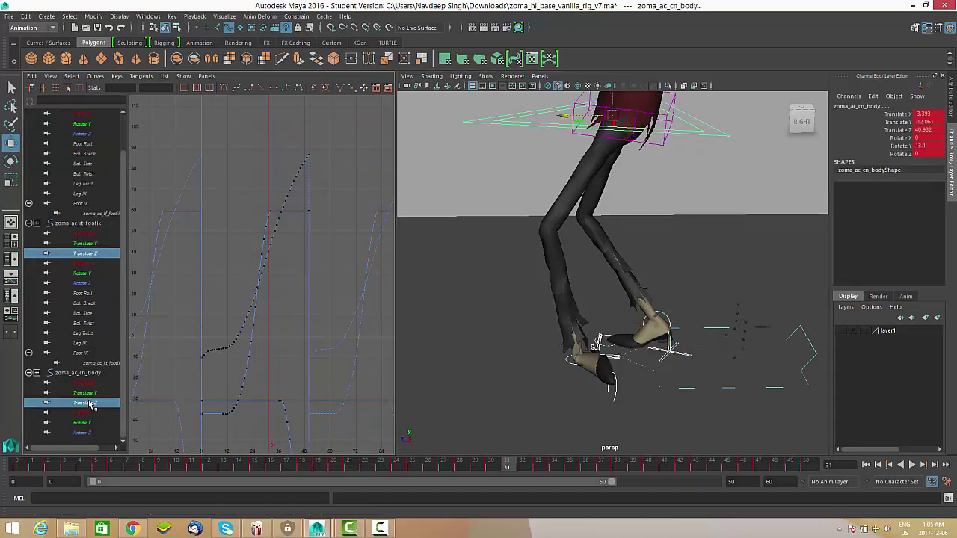
key("f")
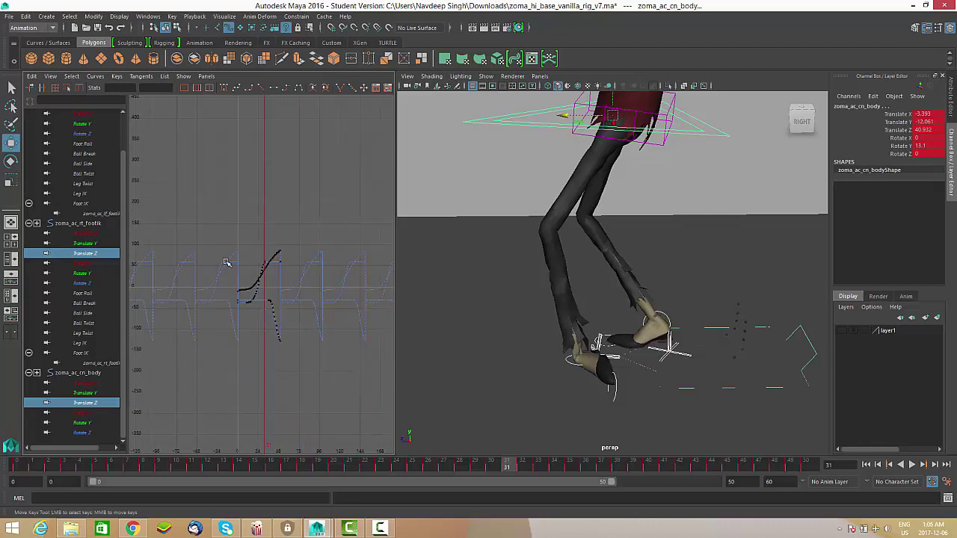
right_click_drag(227, 263, 263, 261, "alt")
Set the pre infinity and post infinity of the three Translate Z curves to Cycle with Offset.
left_click(95, 76)
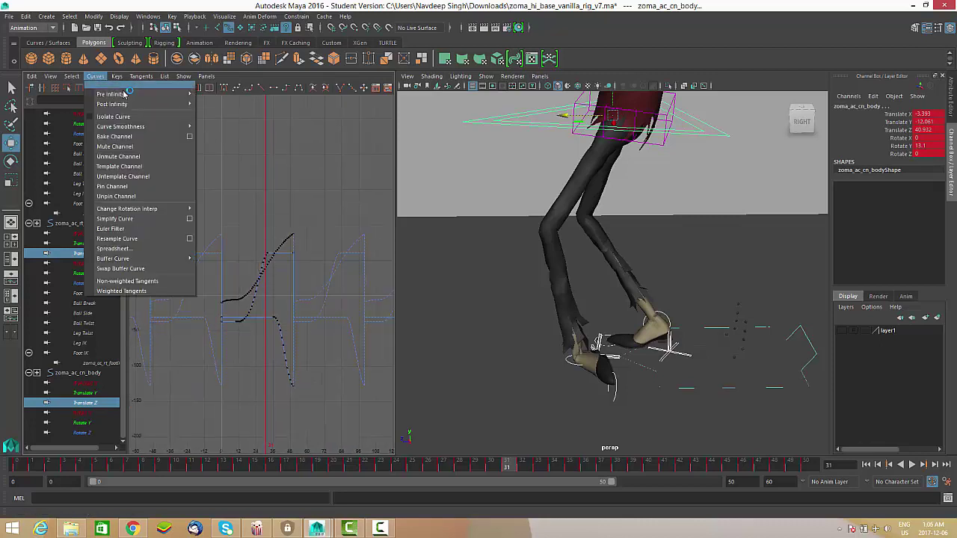
mouse_move(183, 94)
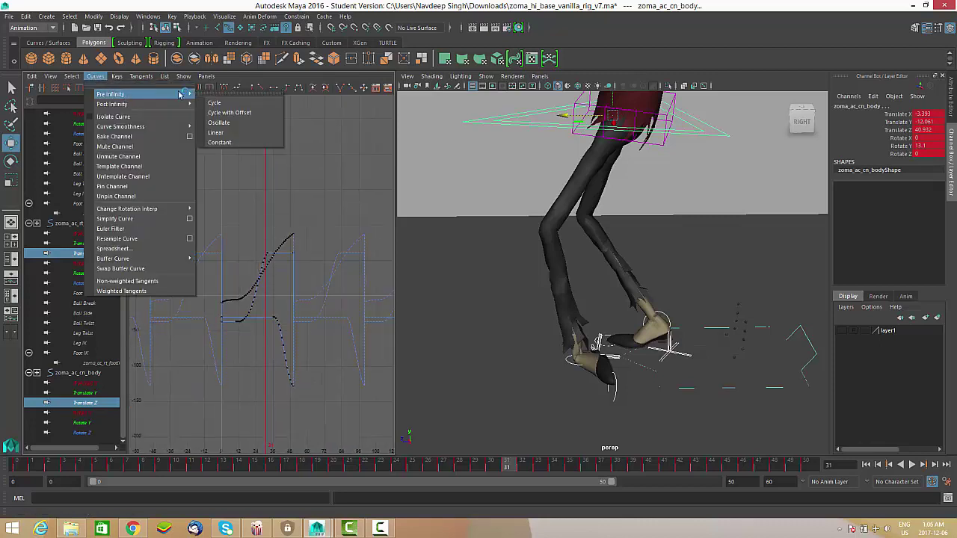
left_click(240, 113)
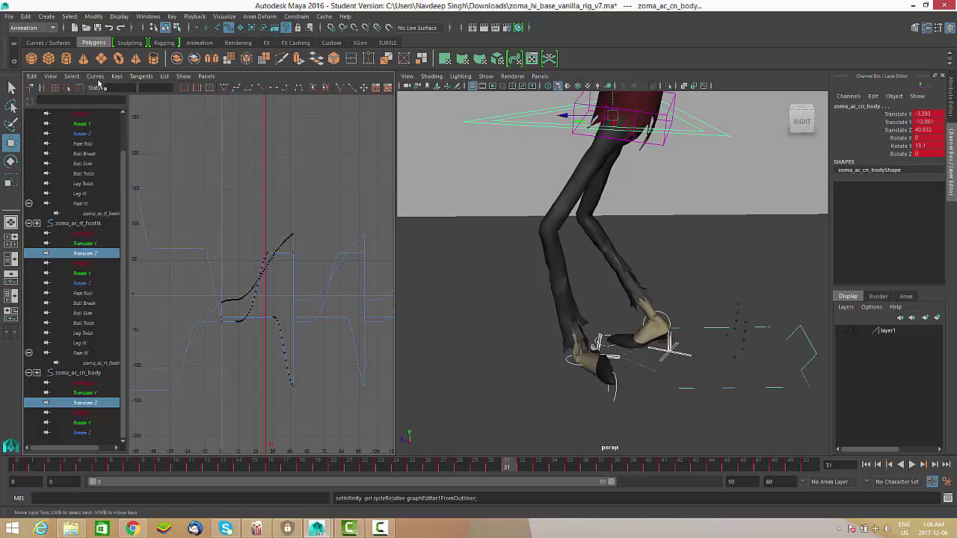
left_click(96, 77)
mouse_move(113, 105)
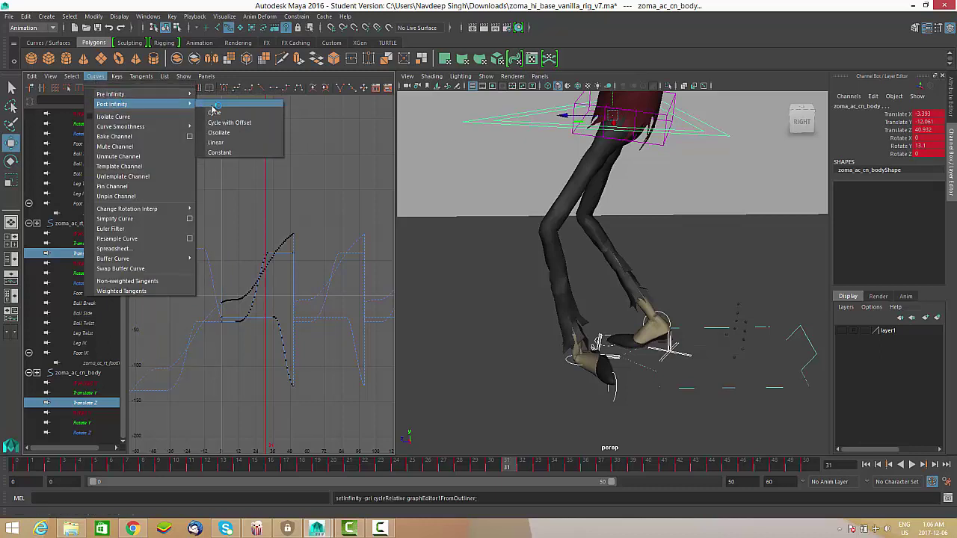
left_click(231, 123)
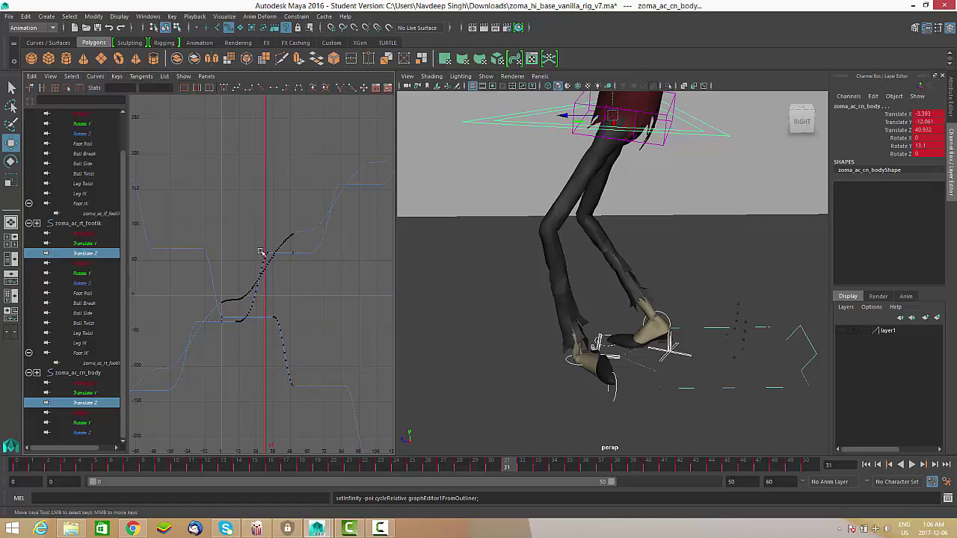
Compare the offset cycles of the feet and body Translate Z curves before and after the keyed range.
scroll(299, 336, "down", 3)
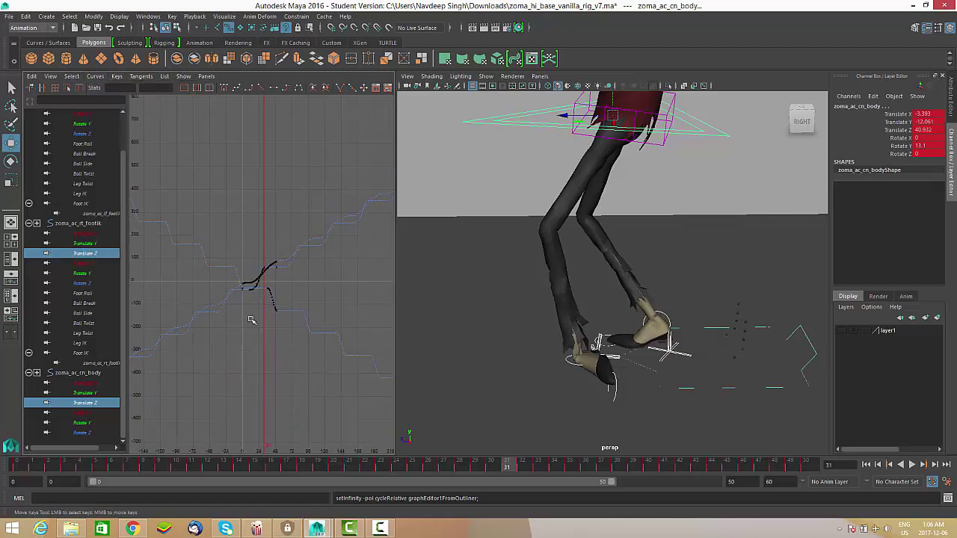
scroll(216, 320, "up", 3)
scroll(295, 270, "up", 4)
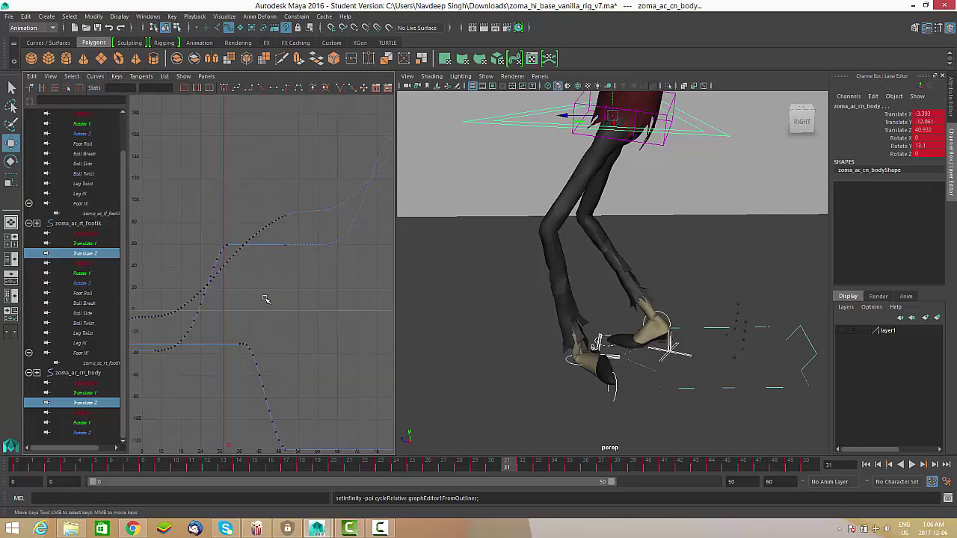
middle_click_drag(272, 326, 330, 316, "alt")
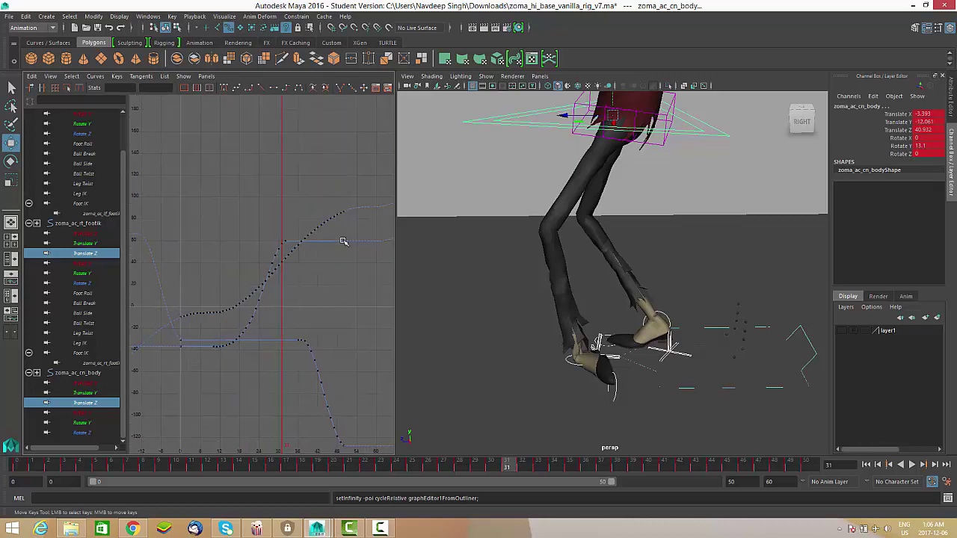
middle_click_drag(304, 347, 287, 361, "alt")
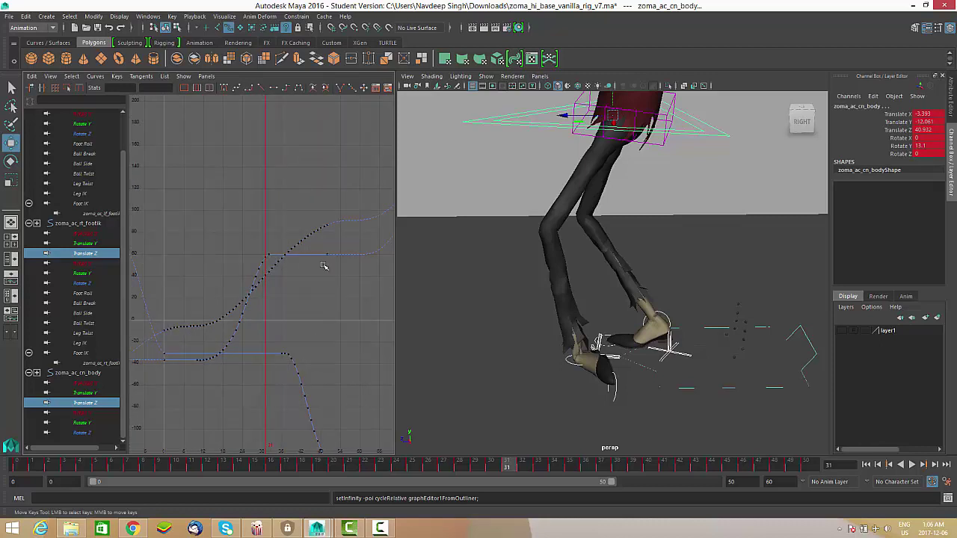
middle_click_drag(331, 259, 301, 281, "alt")
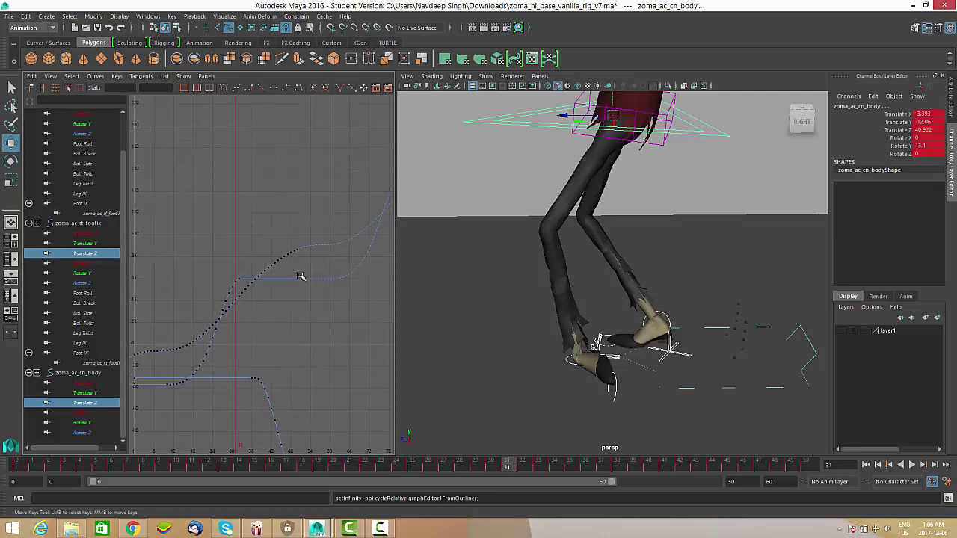
right_click_drag(304, 284, 302, 286, "alt")
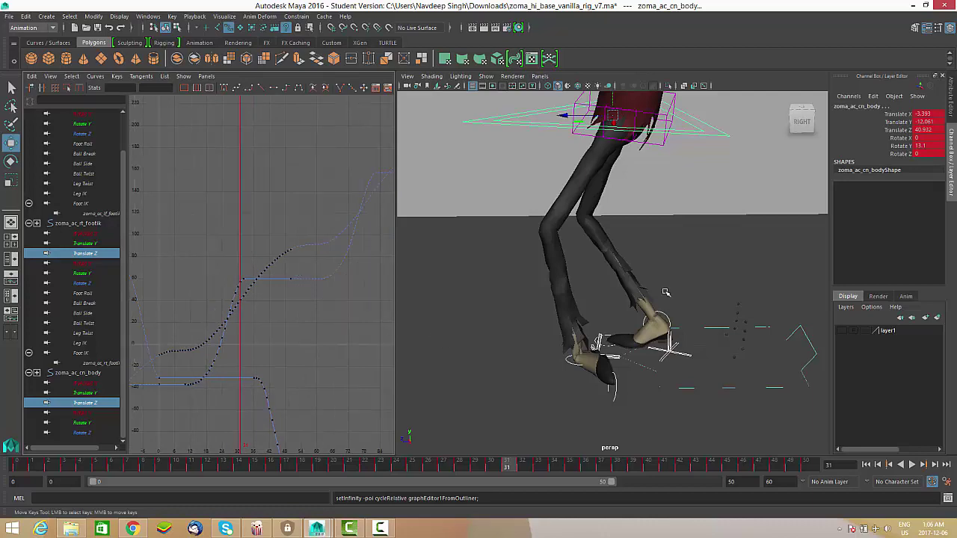
Maximize the perspective view and extend the playback range to frame 400.
key("space")
left_click_drag(706, 291, 523, 314, "alt")
scroll(541, 304, "down", 5)
left_click_drag(658, 432, 620, 429, "alt")
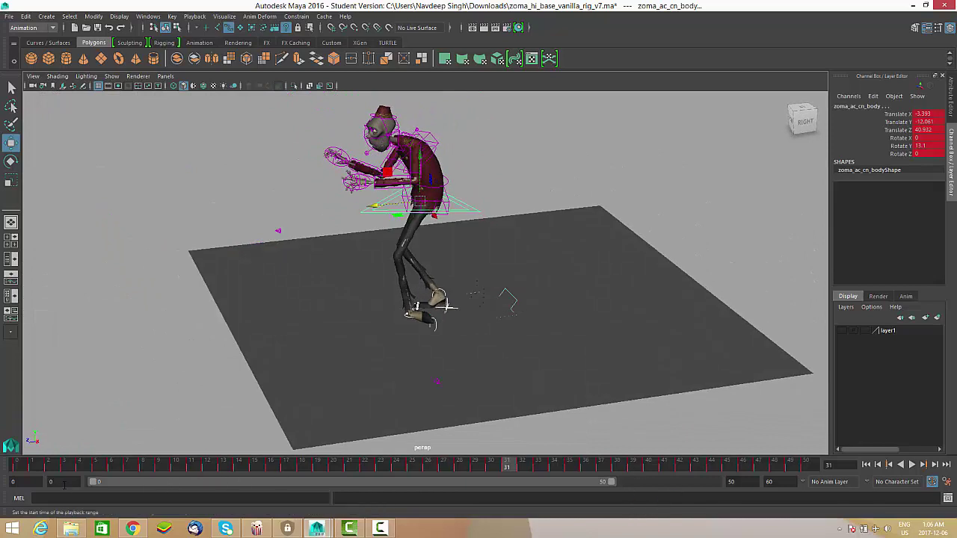
double_click(717, 483)
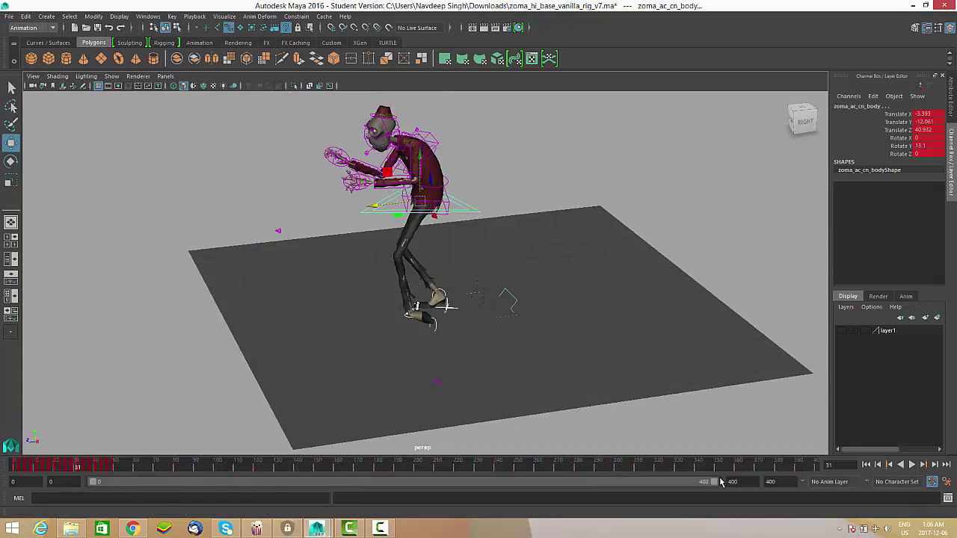
Enable surface selection, stretch the ground plane along Z to a scale of about 1605 and move it forward to Translate Z of about 441.
right_click_drag(584, 292, 527, 297, "alt")
left_click_drag(527, 298, 547, 283, "alt")
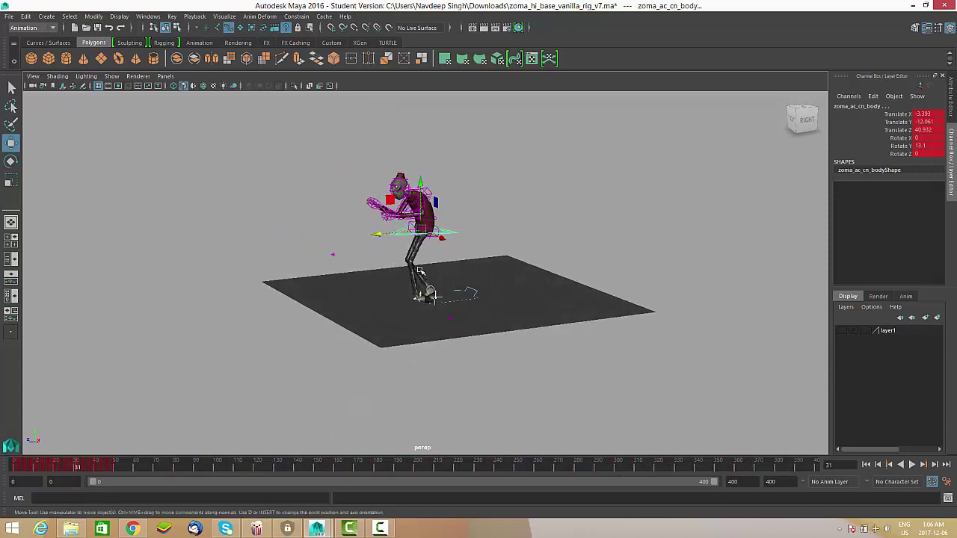
middle_click_drag(547, 283, 614, 295, "alt")
right_click_drag(615, 295, 581, 307, "alt")
left_click(582, 308)
left_click_drag(581, 308, 254, 118, "alt")
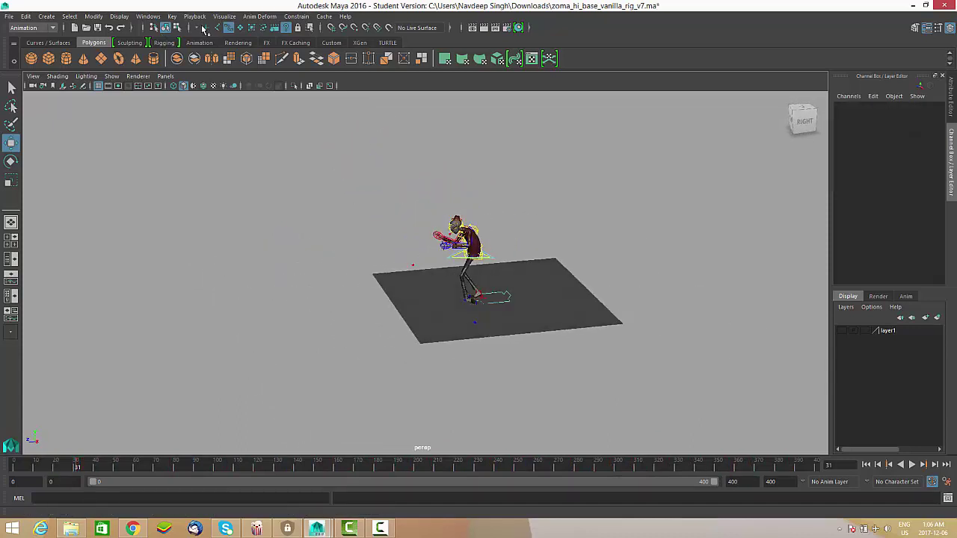
left_click(540, 327)
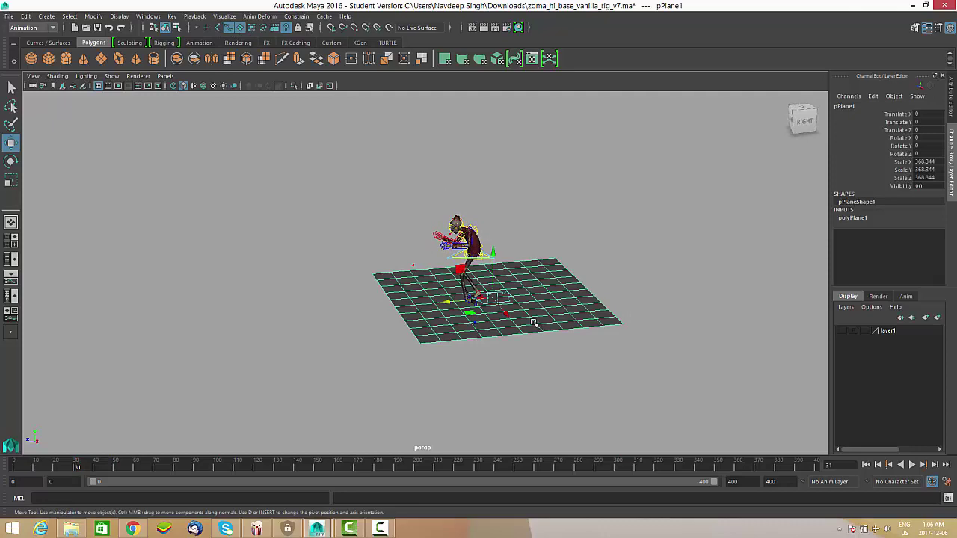
key("e")
key("r")
left_click_drag(449, 302, 303, 318)
key("w")
left_click_drag(446, 302, 247, 299)
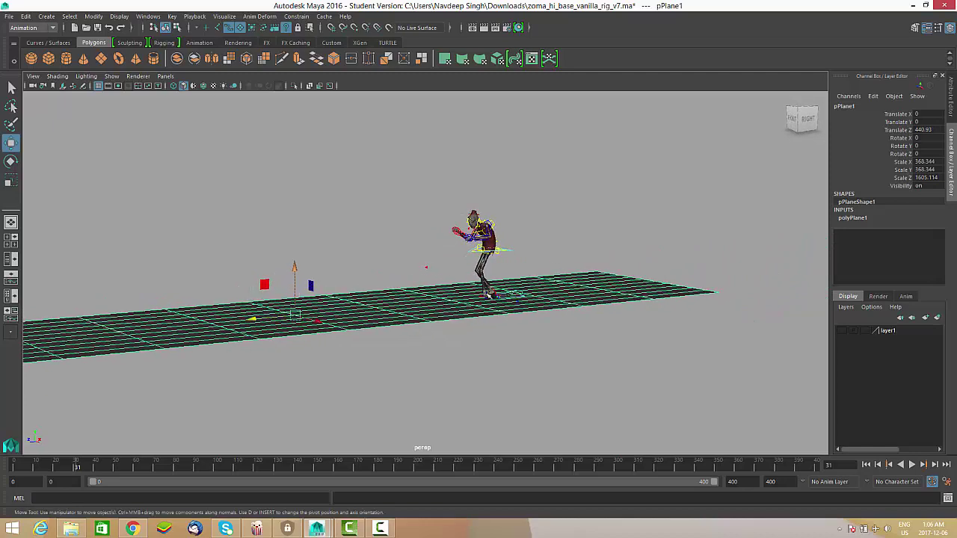
Hide the NURBS curves in the perspective view and deselect the ground plane.
left_click(112, 75)
left_click(127, 122)
right_click_drag(385, 207, 494, 272, "alt")
left_click(493, 272)
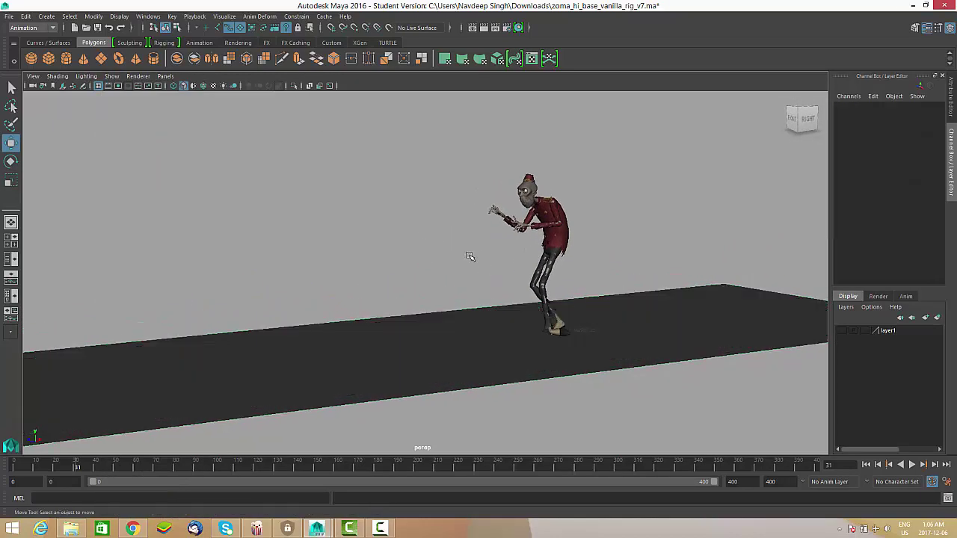
Play the cycled walk along the ground plane and inspect the feet up close at frame 301.
left_click(912, 465)
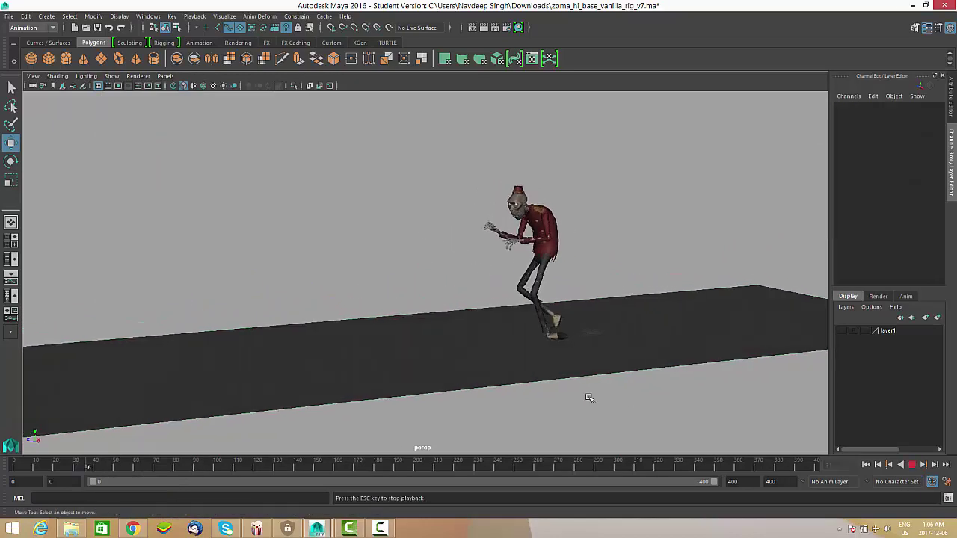
mouse_move(591, 397)
right_mouse_down("alt")
mouse_move(517, 378)
mouse_move(545, 372)
mouse_move(517, 379)
mouse_move(595, 398)
right_mouse_up("alt")
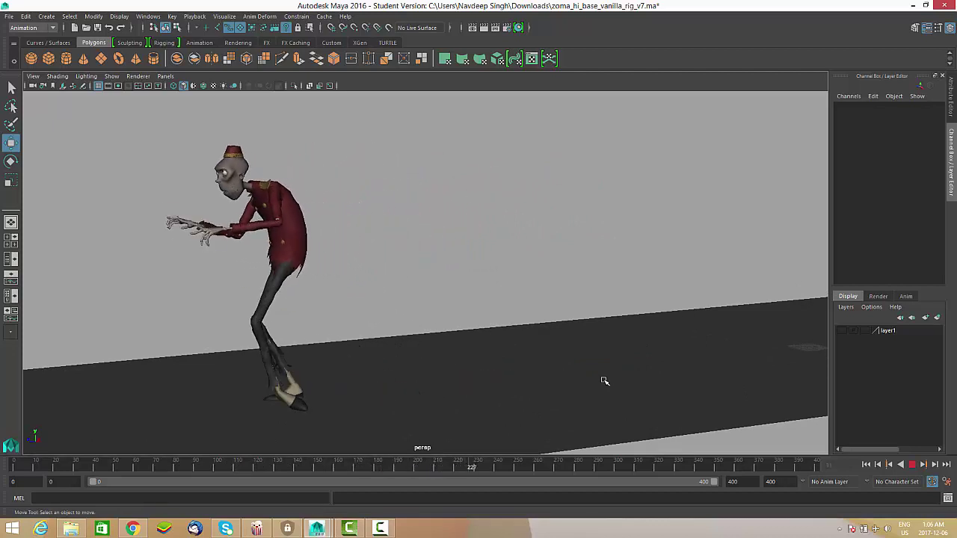
left_click(912, 465)
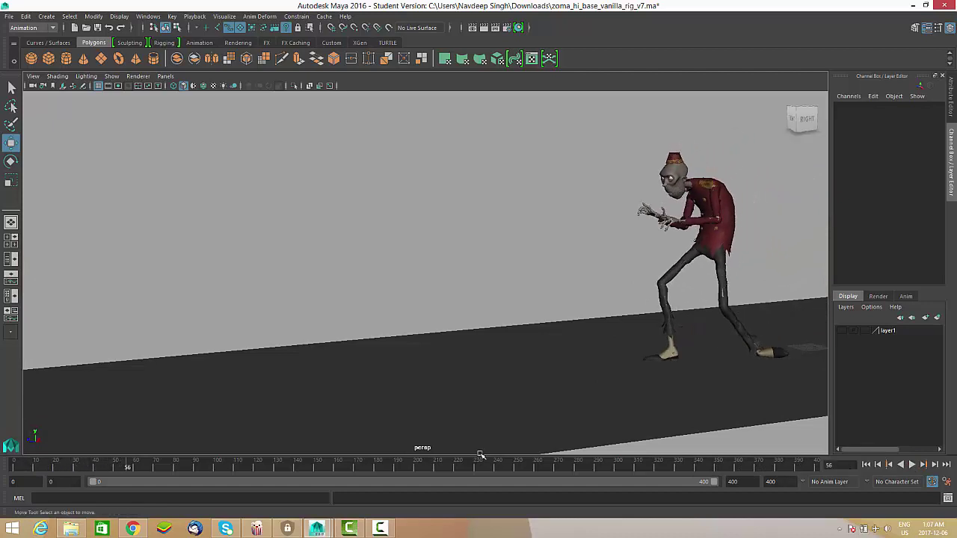
left_click_drag(389, 465, 615, 486)
middle_click_drag(214, 277, 380, 244, "alt")
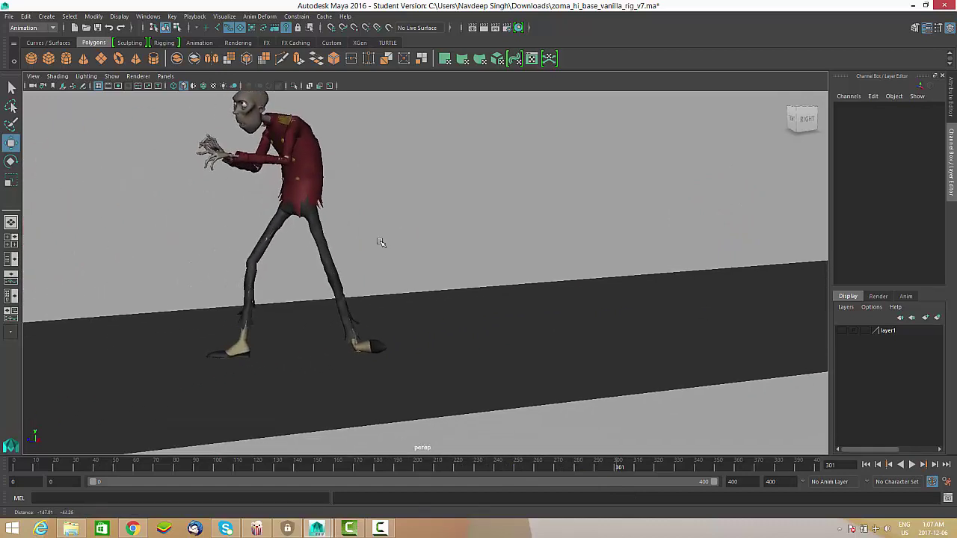
scroll(374, 352, "up", 2)
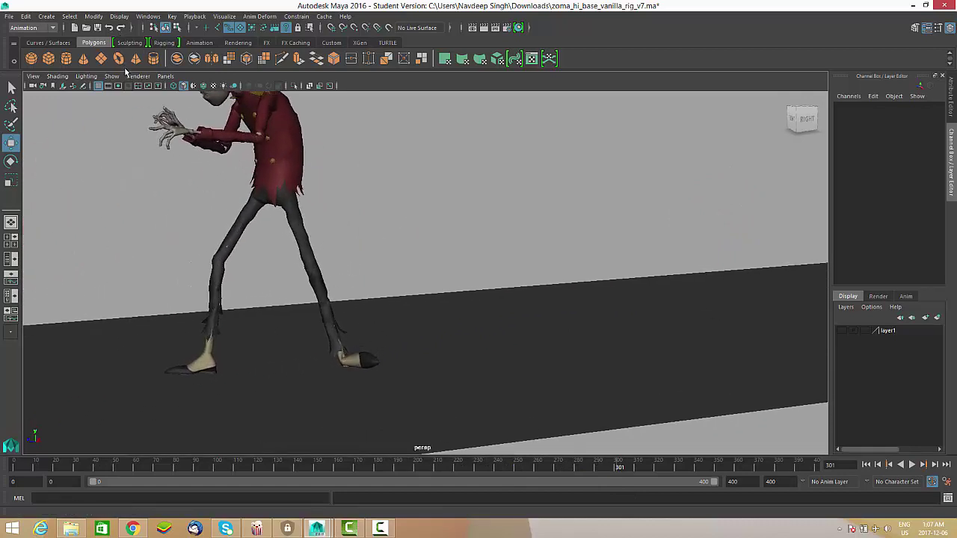
Show the NURBS curves again and shorten the playback range to end at frame 200.
left_click(112, 77)
left_click(139, 129)
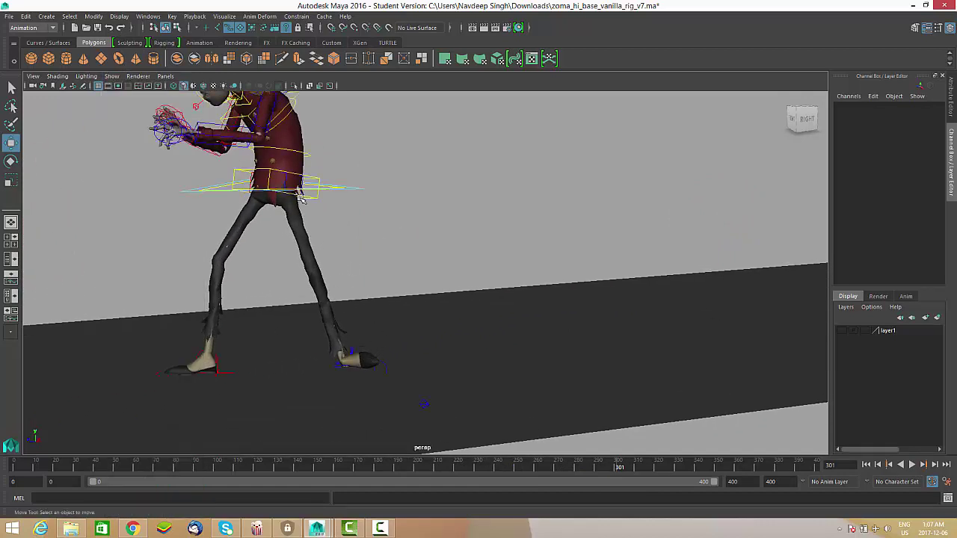
key("alt+v")
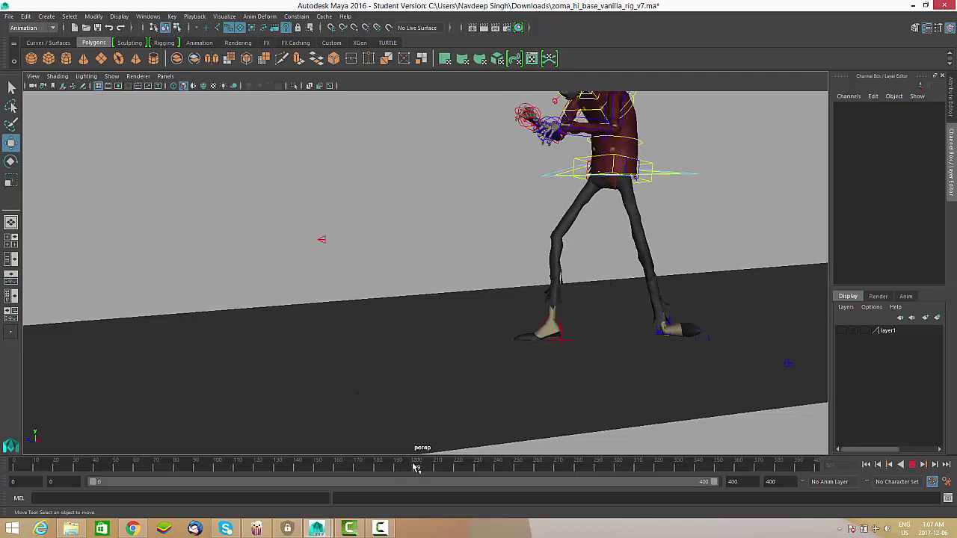
left_click(417, 467)
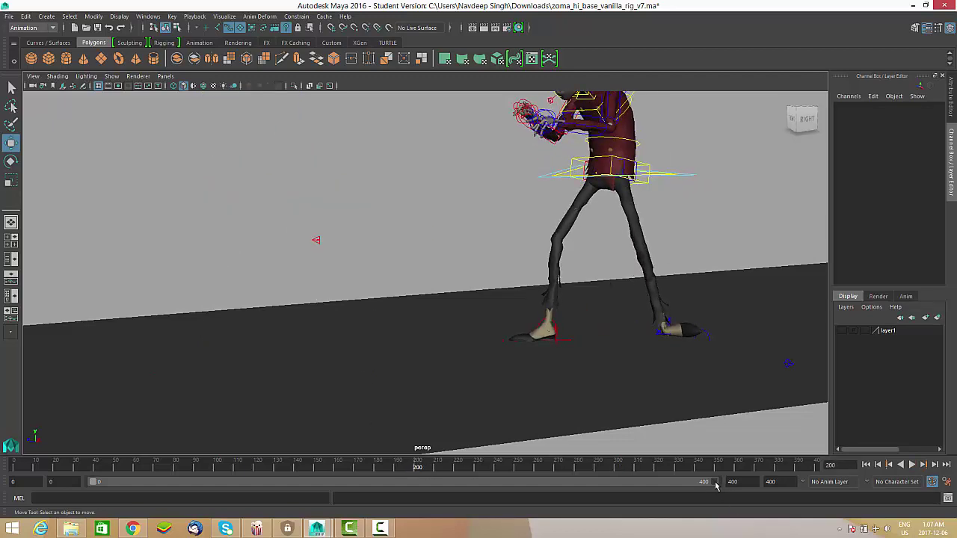
left_click_drag(716, 486, 401, 497)
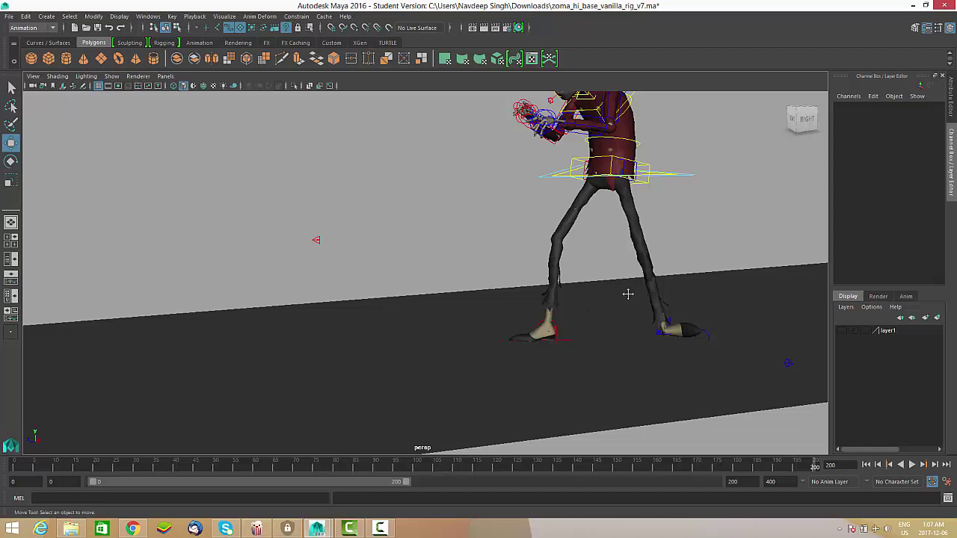
Play the walk over the shortened range and hide the NURBS curves in the perspective view.
middle_click_drag(629, 294, 606, 318, "alt")
left_click(912, 465)
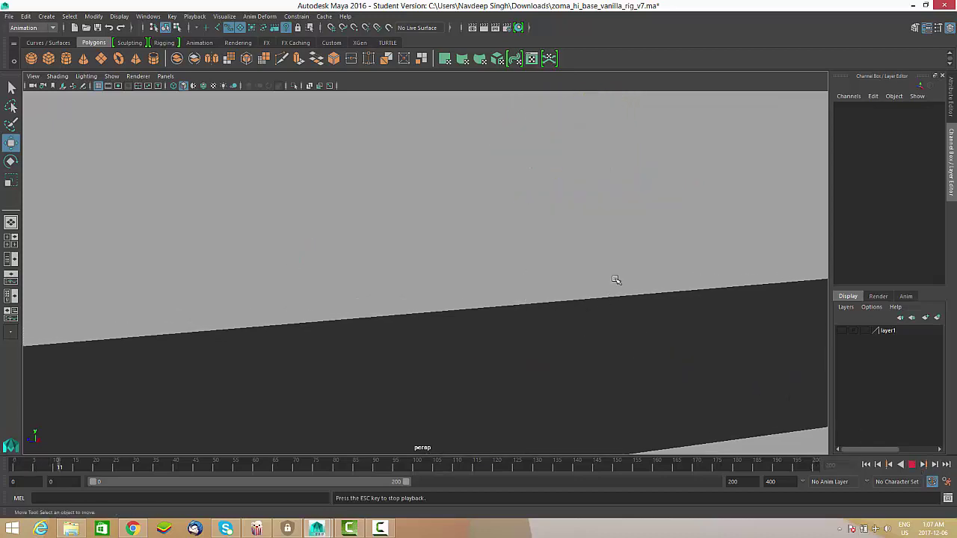
middle_click_drag(615, 280, 522, 327, "alt")
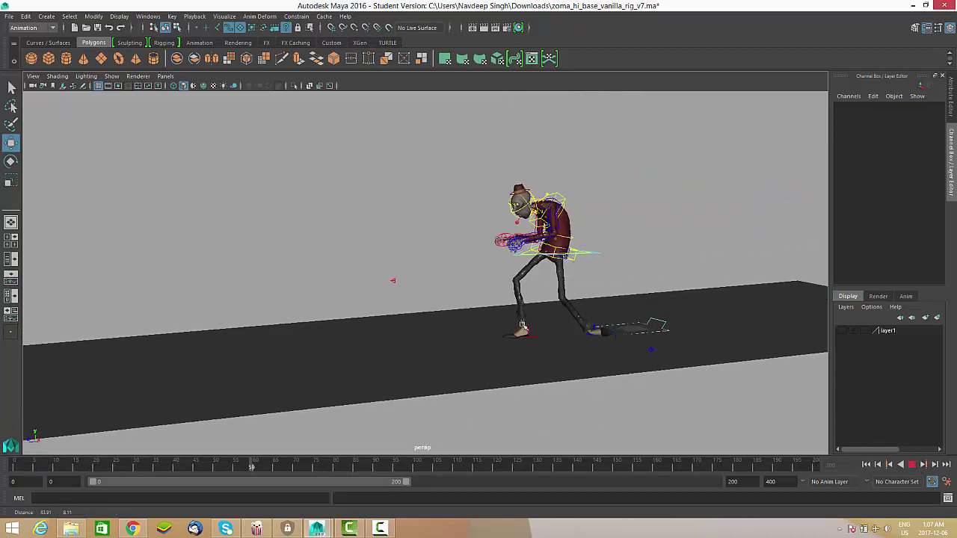
scroll(562, 345, "up", 7)
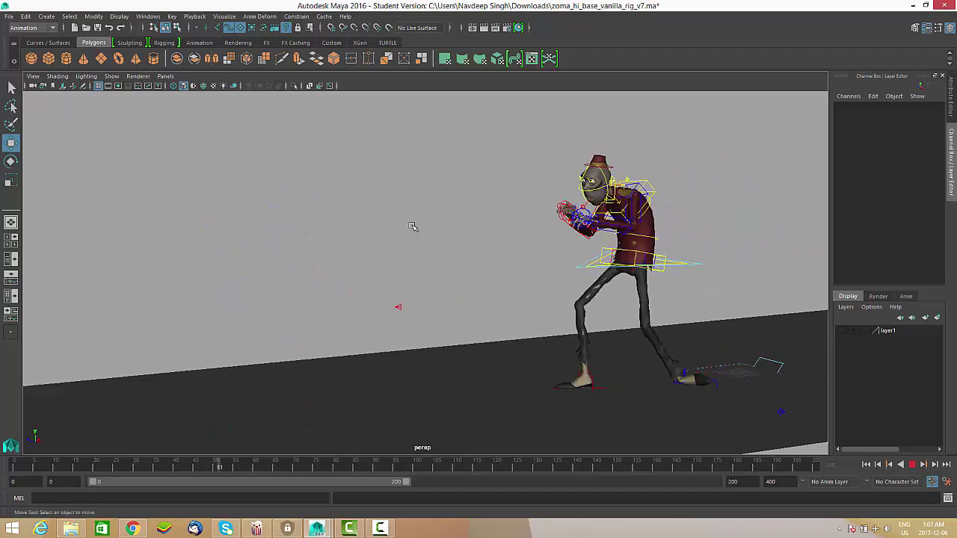
left_click(112, 76)
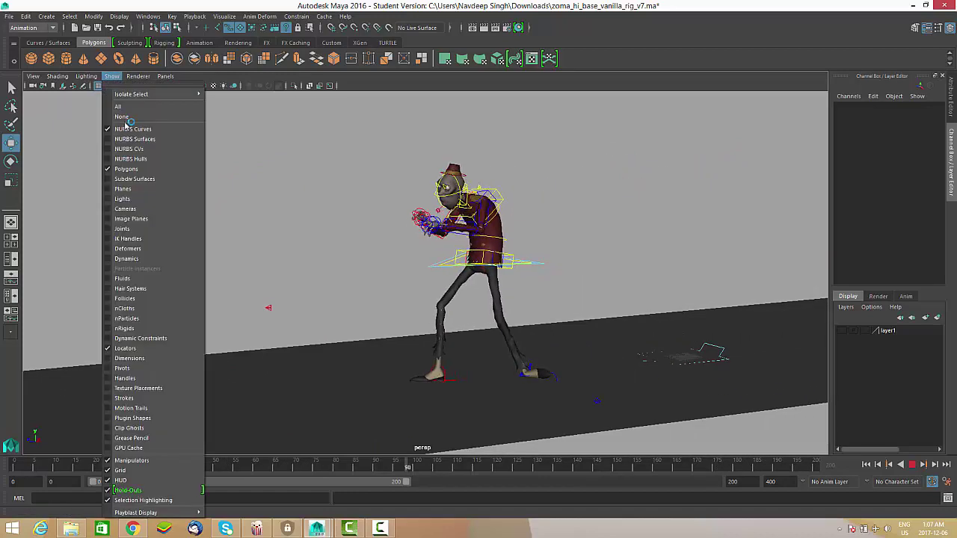
left_click(132, 128)
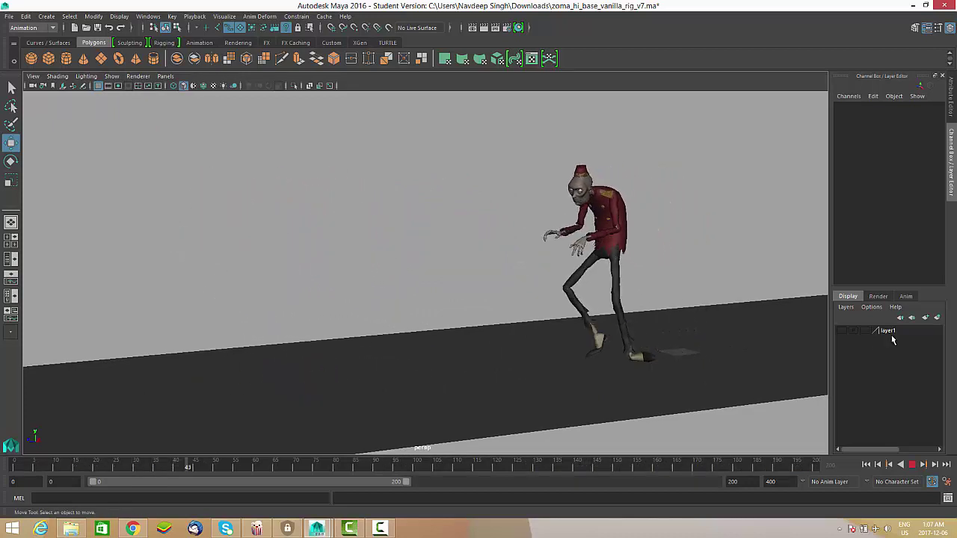
left_click(387, 529)
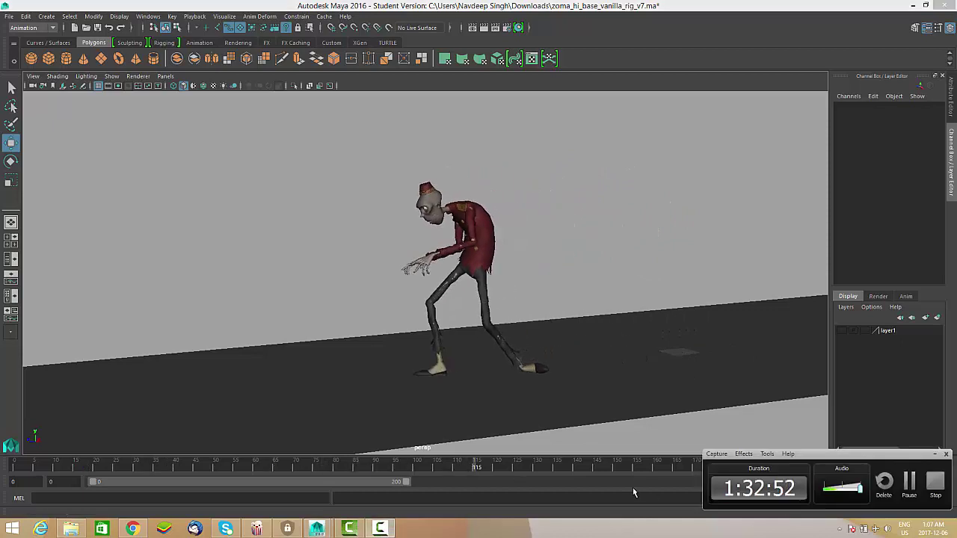
left_click(385, 529)
Review the playing walk cycle from the front and from a three-quarter angle.
left_click_drag(531, 303, 615, 320, "alt")
right_click_drag(614, 320, 615, 321, "alt")
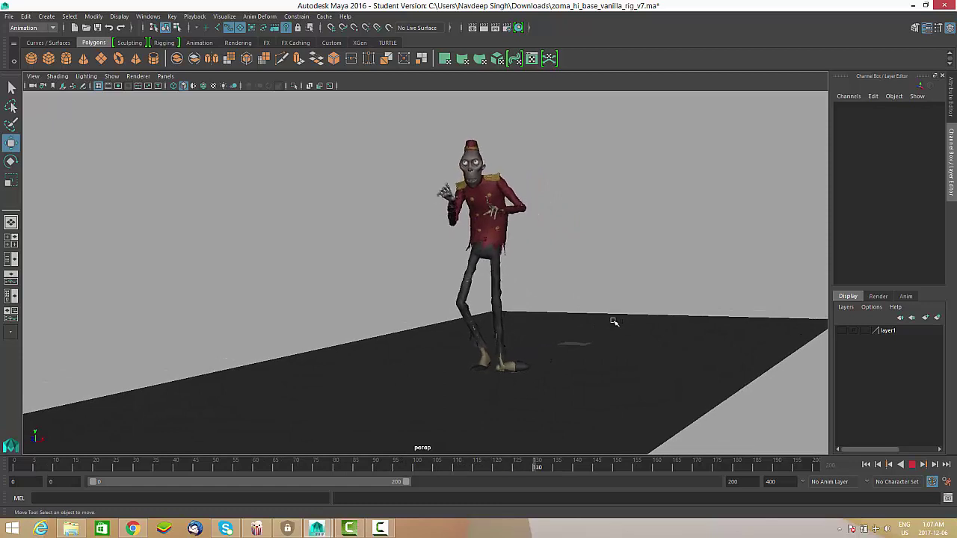
mouse_move(611, 326)
left_mouse_down("alt")
mouse_move(590, 336)
mouse_move(607, 332)
left_mouse_up("alt")
right_click_drag(606, 332, 608, 336, "alt")
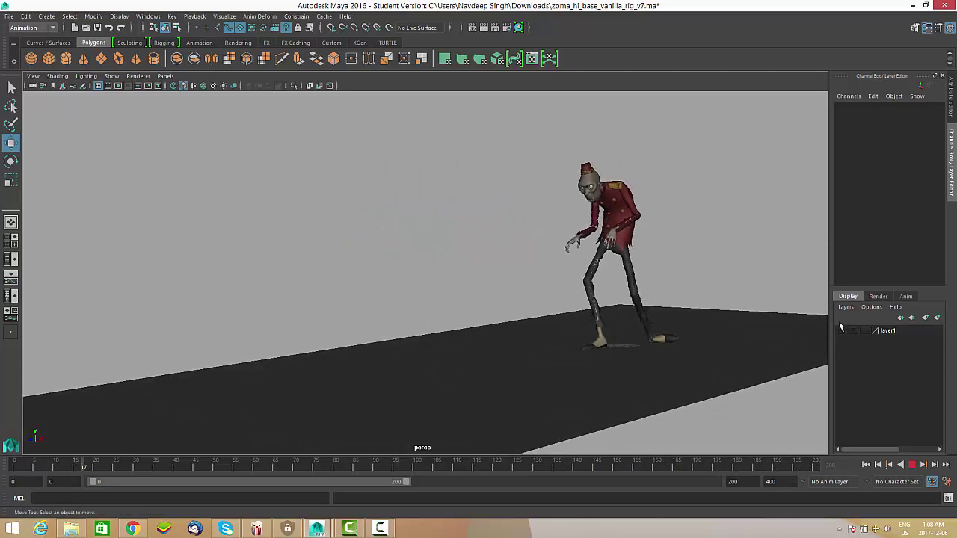